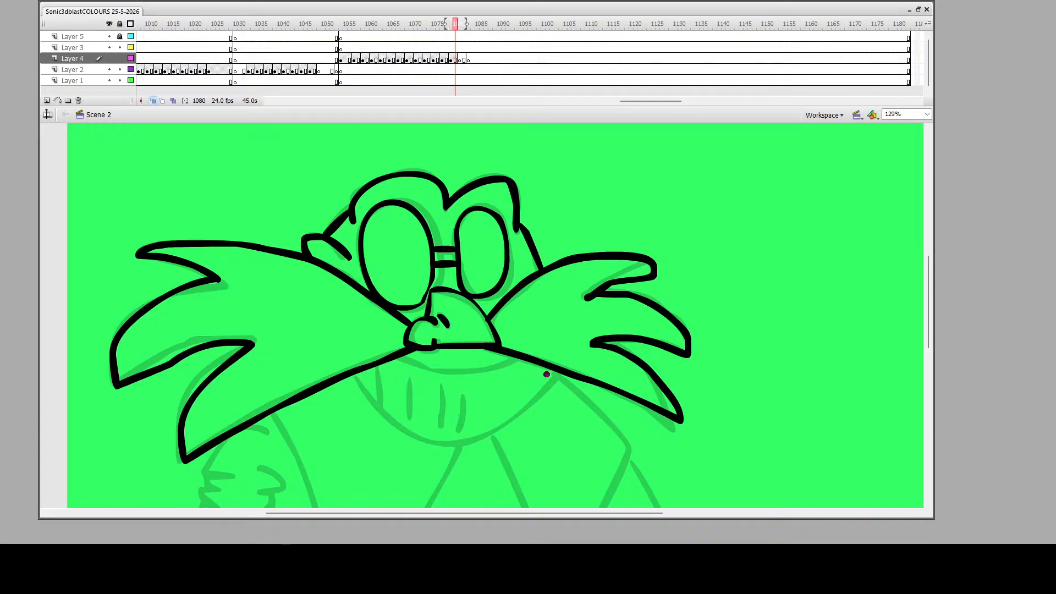
On Layer 4 at frame 1080, trace the character's lower lip, chin and four teeth lines in black over the onion skin
mouse_move(561, 374)
left_mouse_down()
mouse_move(475, 430)
mouse_move(436, 437)
mouse_move(395, 416)
mouse_move(357, 374)
mouse_move(400, 356)
mouse_move(486, 371)
mouse_move(523, 361)
left_mouse_up()
left_click_drag(461, 387, 457, 426)
left_click_drag(444, 379, 436, 432)
mouse_move(412, 367)
left_mouse_down()
mouse_move(405, 411)
mouse_move(383, 389)
left_mouse_up()
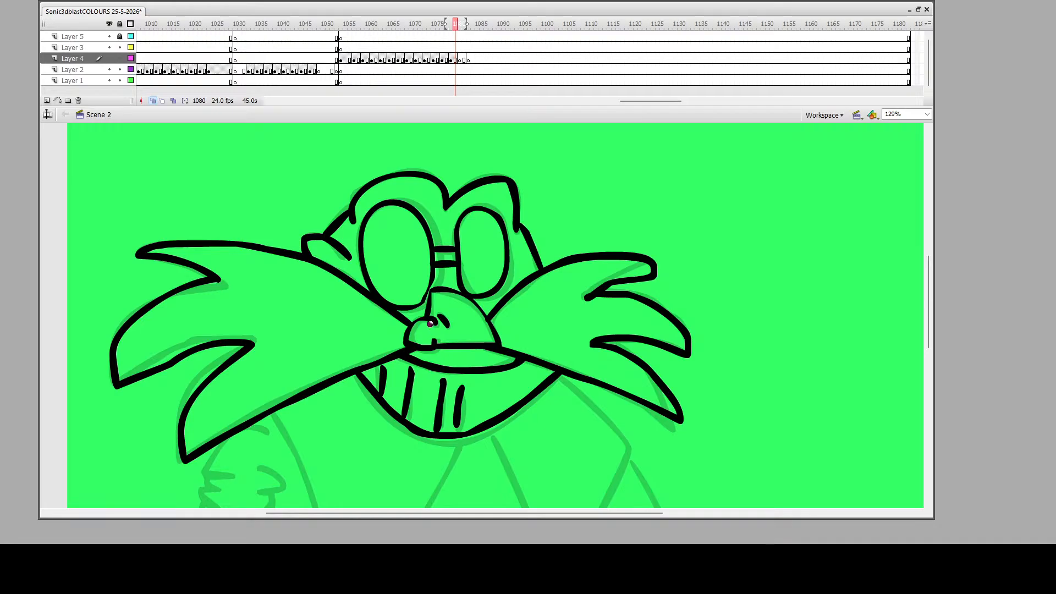
Trace the two pointed collar shapes below the chin, following the onion skin
scroll(463, 359, "down", 5)
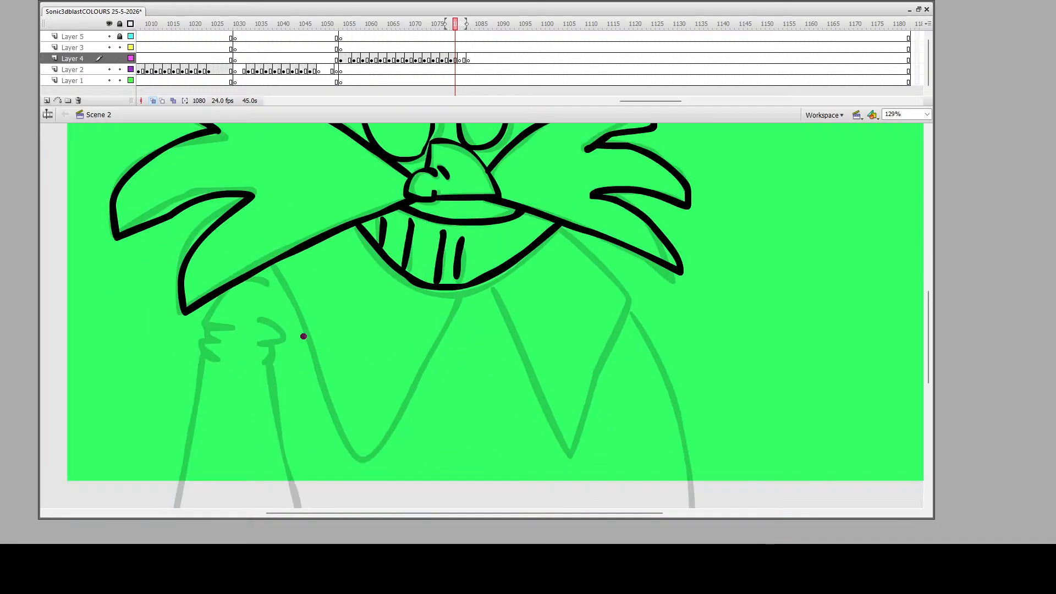
scroll(519, 238, "down", 2)
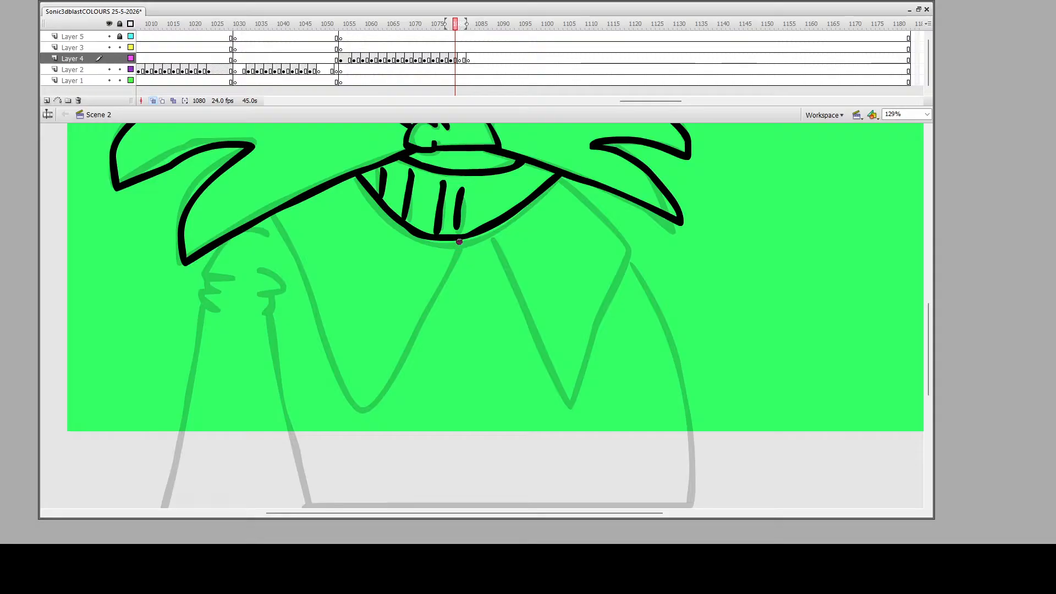
mouse_move(462, 241)
left_mouse_down()
mouse_move(367, 406)
mouse_move(352, 397)
mouse_move(270, 214)
left_mouse_up()
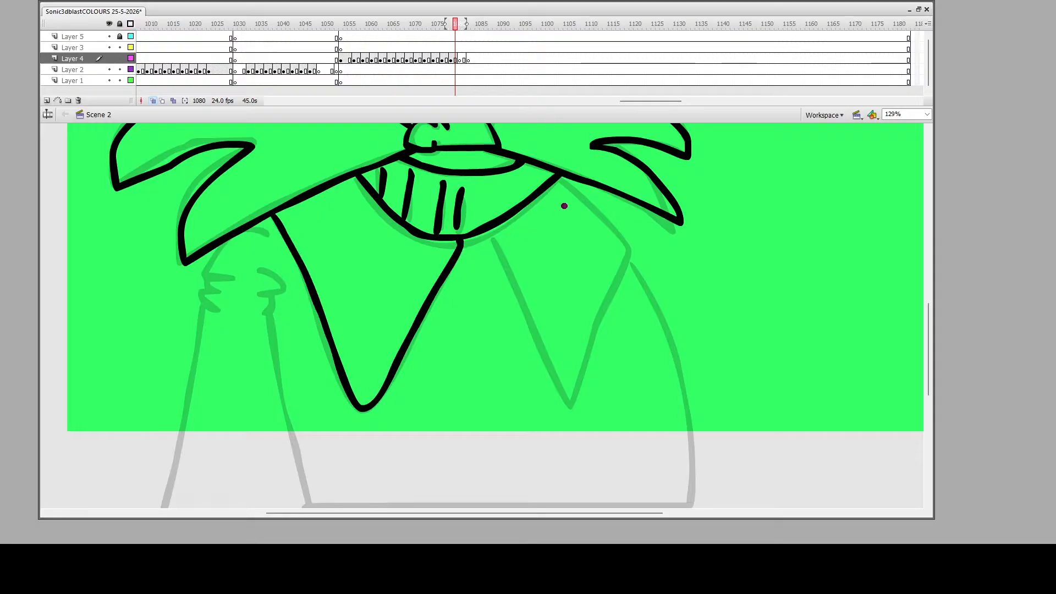
mouse_move(558, 178)
left_mouse_down()
mouse_move(604, 207)
mouse_move(635, 247)
mouse_move(562, 409)
mouse_move(488, 227)
left_mouse_up()
Trace the hand under the moustache, the sleeve and the torso outline with its straight base line below the stage
mouse_move(247, 227)
left_mouse_down()
mouse_move(270, 237)
mouse_move(211, 274)
mouse_move(235, 279)
mouse_move(207, 285)
mouse_move(239, 316)
left_mouse_up()
mouse_move(258, 269)
left_mouse_down()
mouse_move(285, 285)
mouse_move(256, 300)
mouse_move(326, 504)
left_mouse_up()
scroll(297, 476, "down", 3)
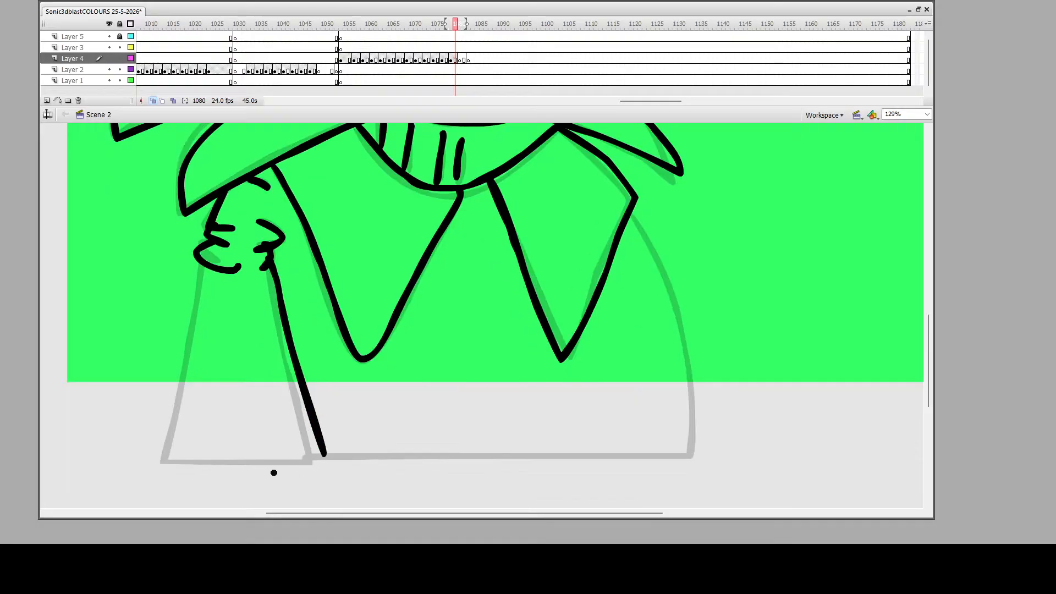
left_click_drag(170, 453, 699, 469)
left_click_drag(168, 454, 202, 267)
mouse_move(633, 211)
left_mouse_down()
mouse_move(656, 248)
mouse_move(695, 397)
mouse_move(689, 445)
left_mouse_up()
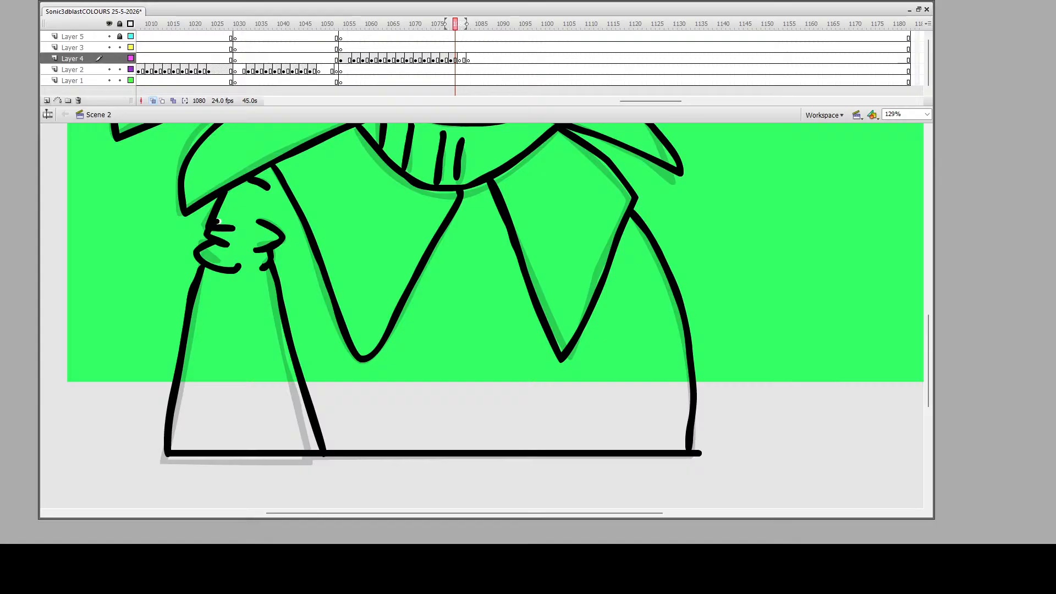
left_click_drag(219, 216, 227, 201)
Play back the Layer 4 animation from its first drawing to review it, and return to frame 1080
scroll(514, 280, "up", 5)
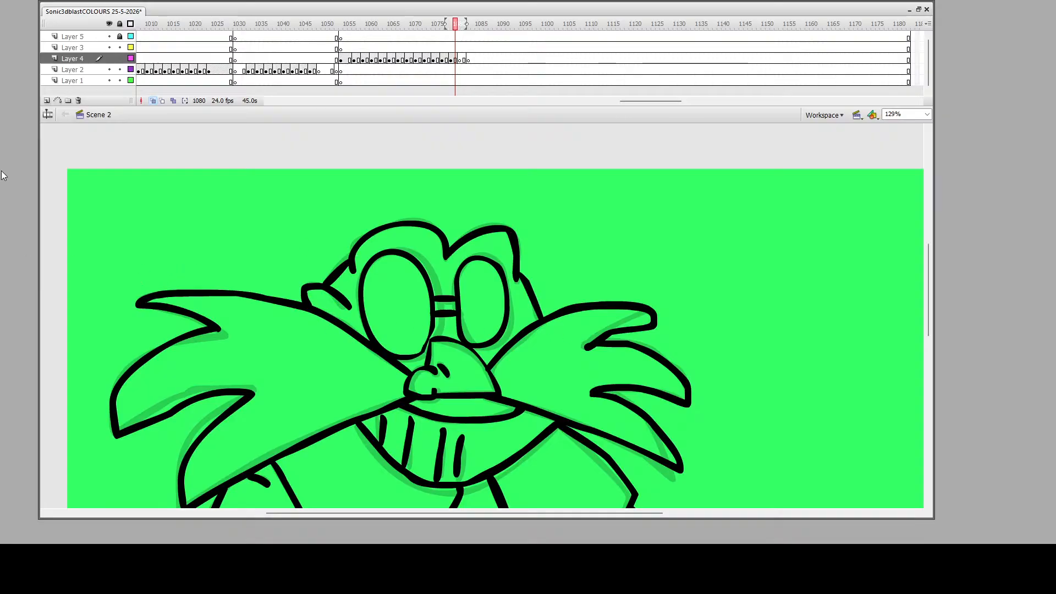
key("ctrl+minus")
scroll(495, 330, "down", 2)
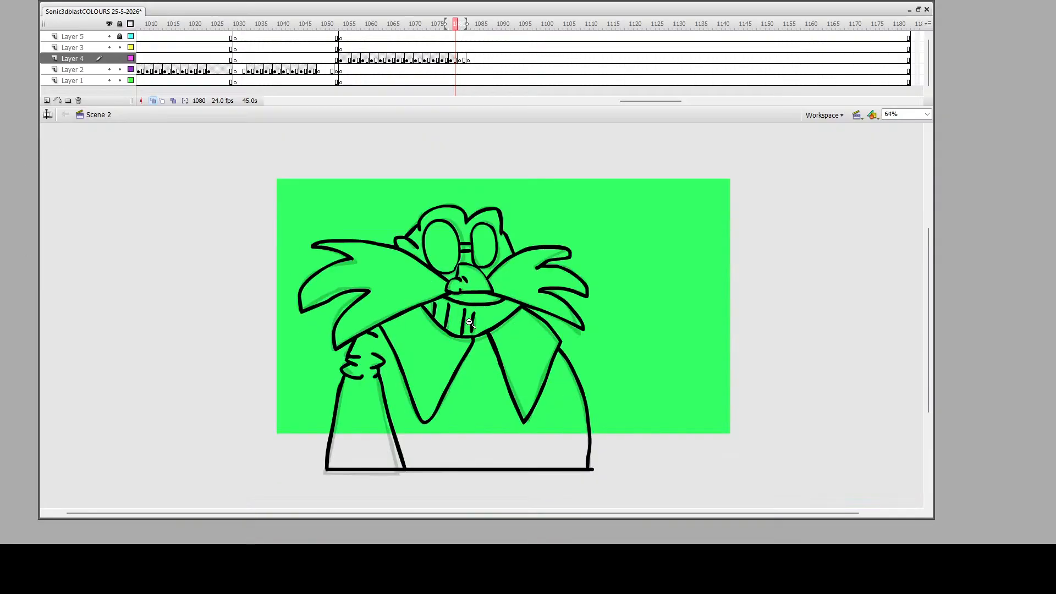
left_click_drag(292, 174, 674, 487)
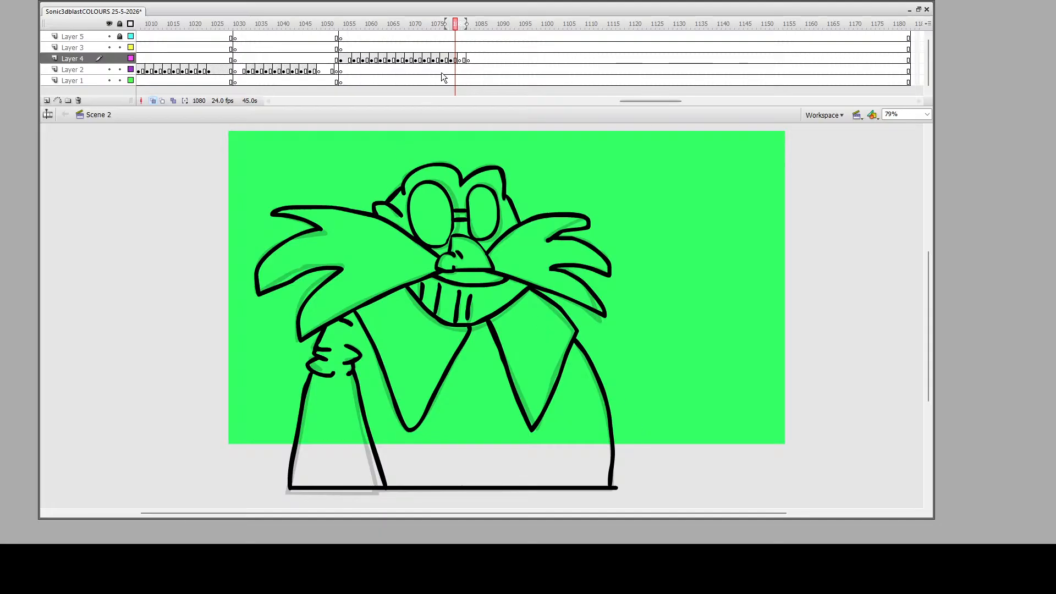
left_click(389, 50)
key("Return")
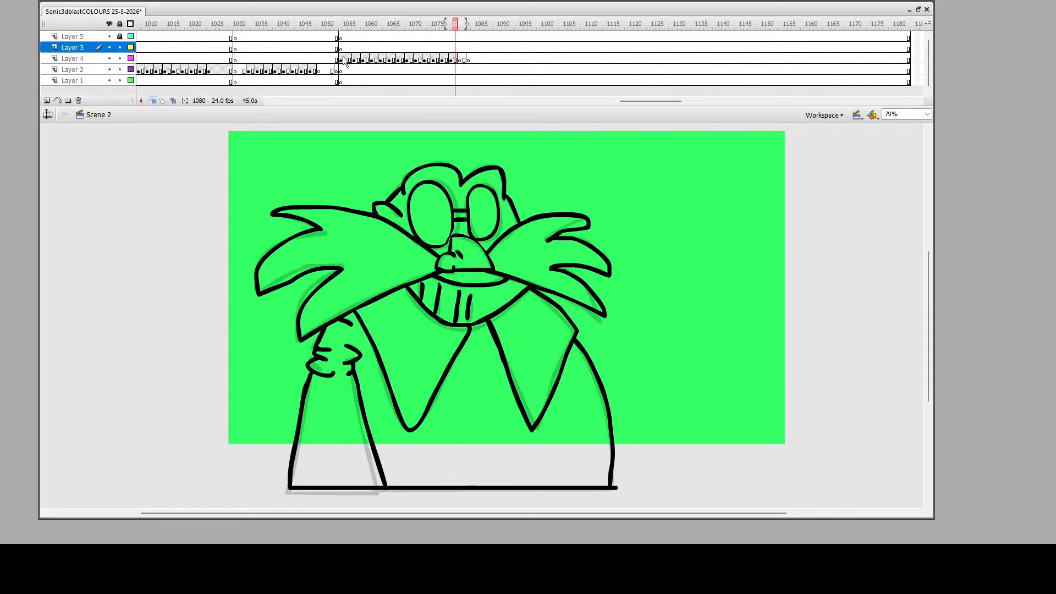
left_click(340, 60)
key("Return")
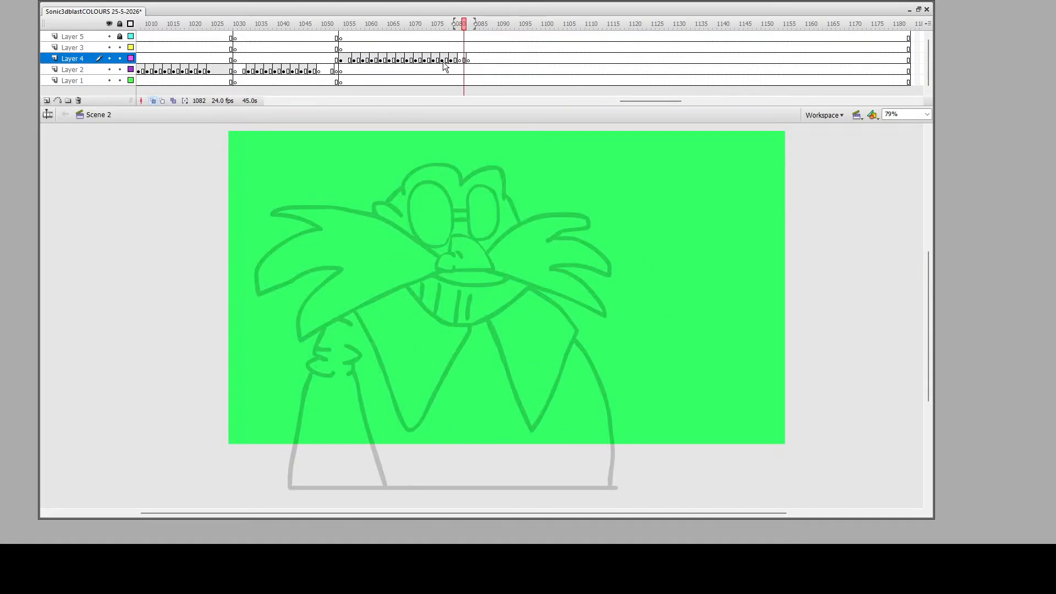
left_click(464, 59)
left_click(456, 59)
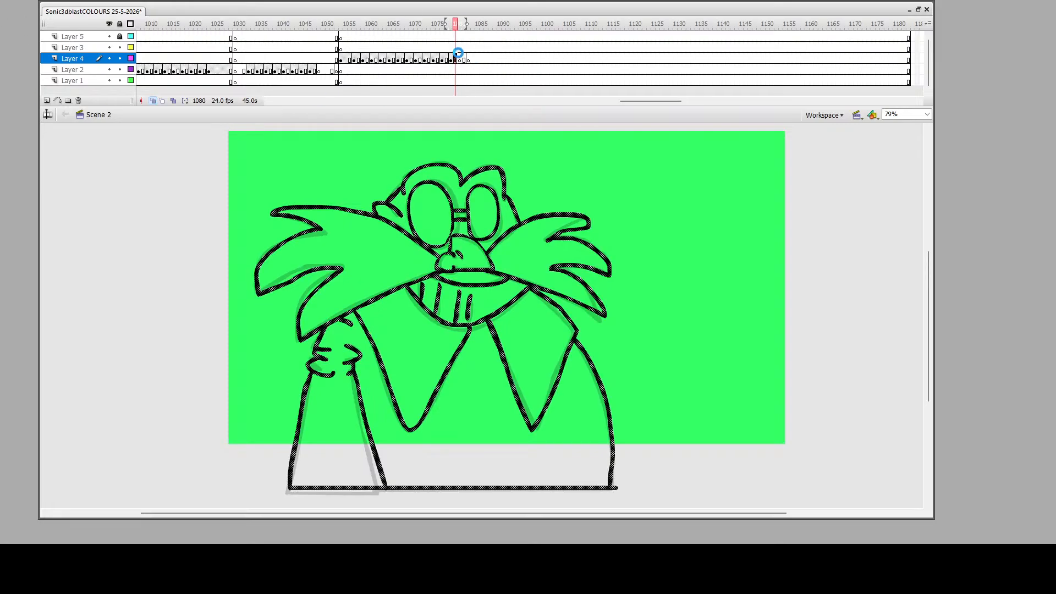
On Layer 4 at frame 1081, trace the nose over the onion skin and nudge it slightly to the left
left_click(460, 60)
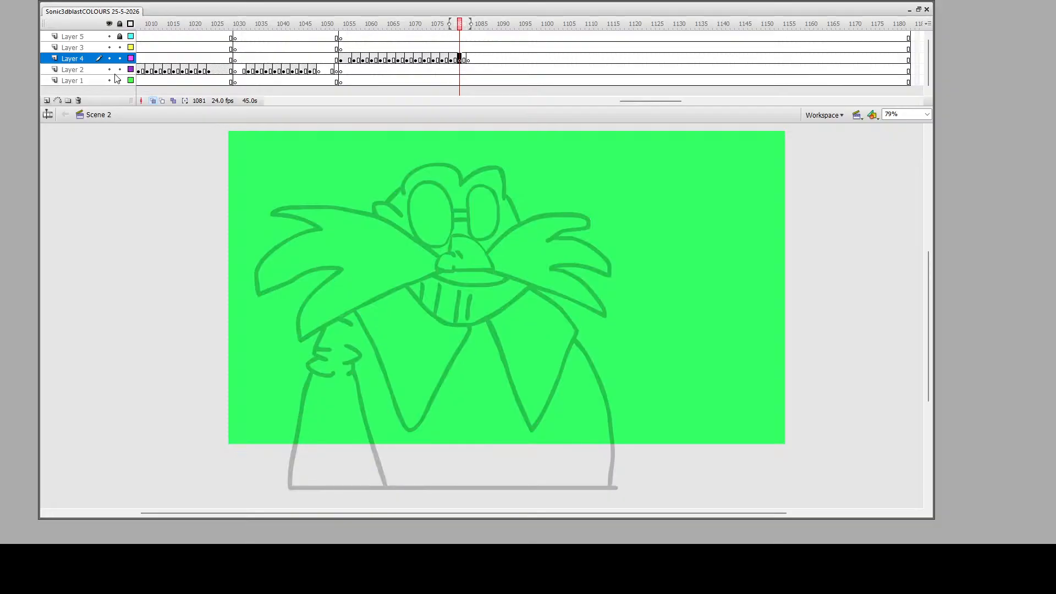
left_click(26, 95)
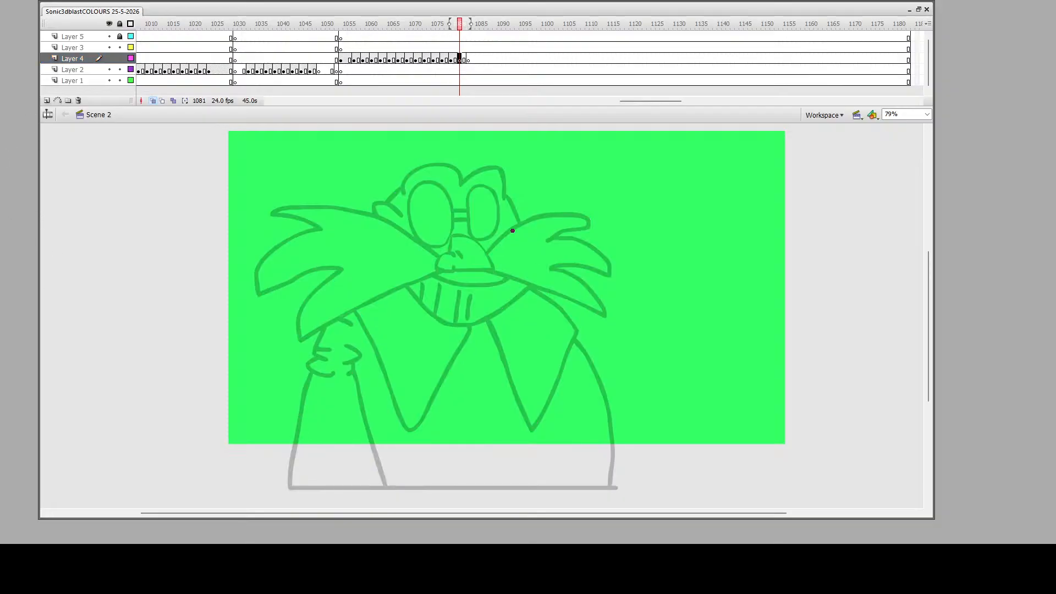
left_click_drag(286, 152, 705, 472)
left_click_drag(227, 142, 666, 429)
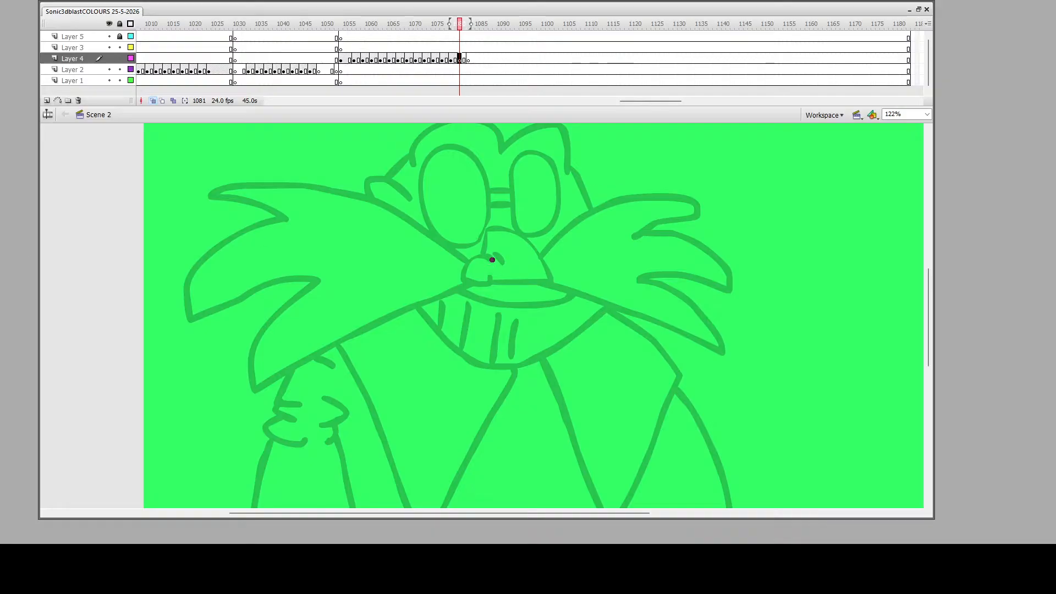
mouse_move(492, 259)
left_mouse_down()
mouse_move(471, 254)
mouse_move(475, 282)
mouse_move(552, 270)
mouse_move(485, 231)
mouse_move(488, 253)
left_mouse_up()
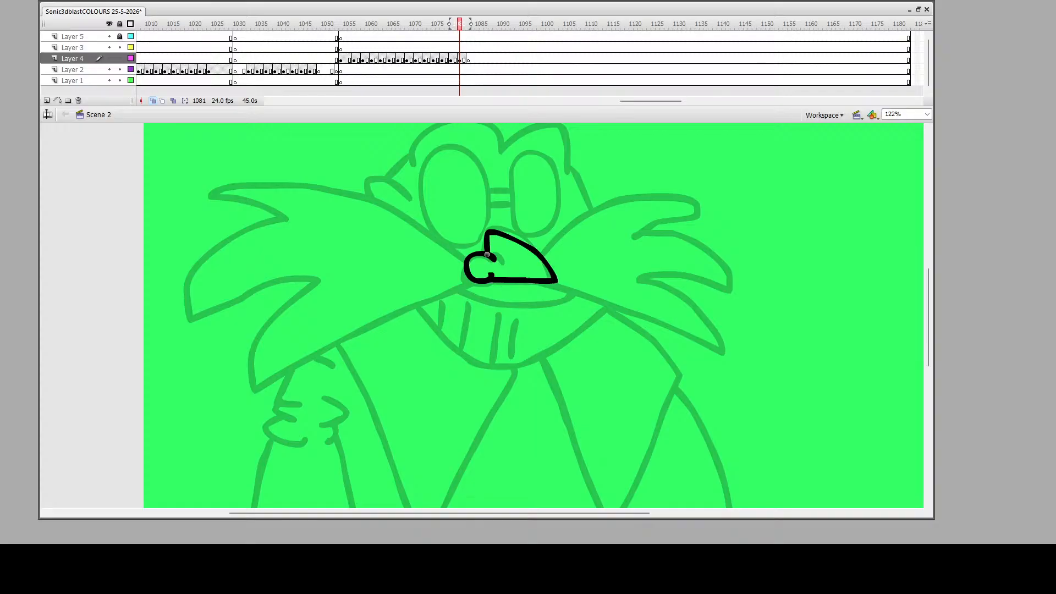
scroll(480, 244, "up", 3)
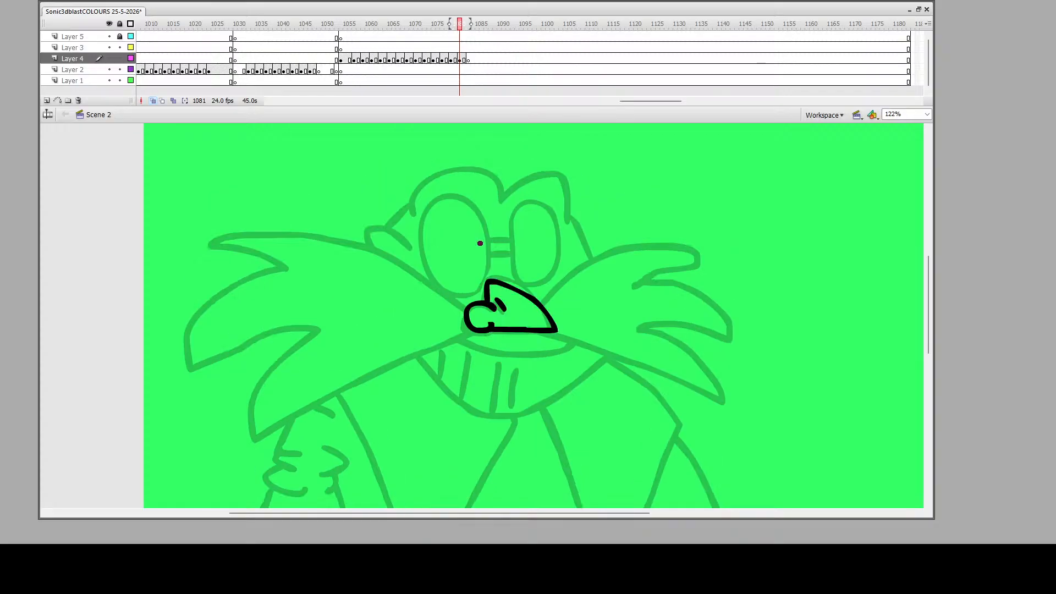
left_click(460, 60)
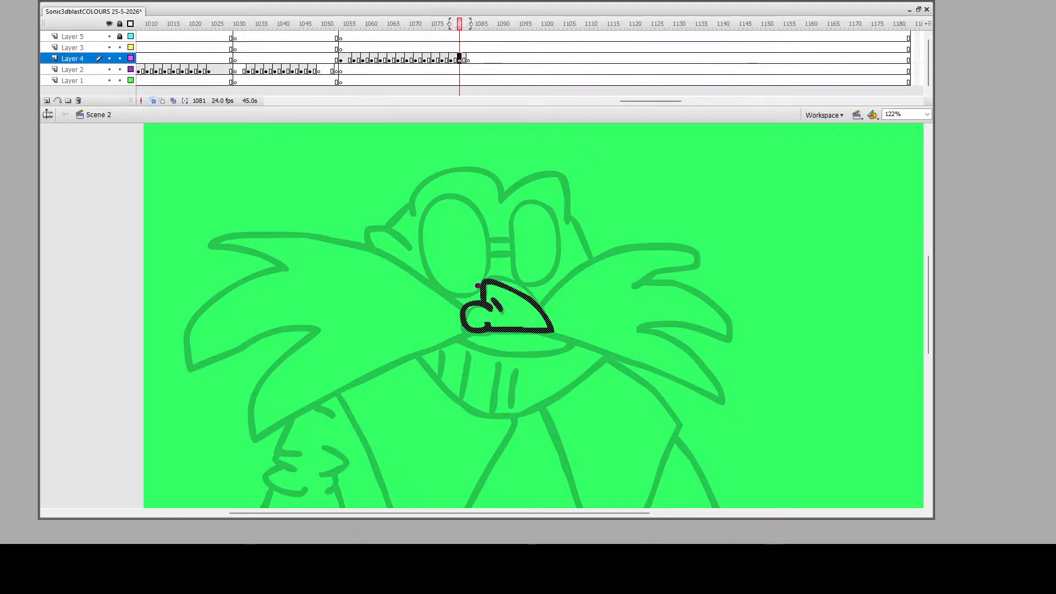
Draw both glasses lenses with their bridge and the double-arched brow line above them
mouse_move(478, 285)
left_mouse_down()
mouse_move(459, 298)
mouse_move(434, 286)
mouse_move(421, 214)
mouse_move(462, 195)
mouse_move(476, 217)
mouse_move(480, 287)
mouse_move(512, 259)
mouse_move(523, 211)
mouse_move(548, 205)
mouse_move(558, 269)
mouse_move(521, 289)
mouse_move(487, 240)
mouse_move(512, 241)
left_mouse_up()
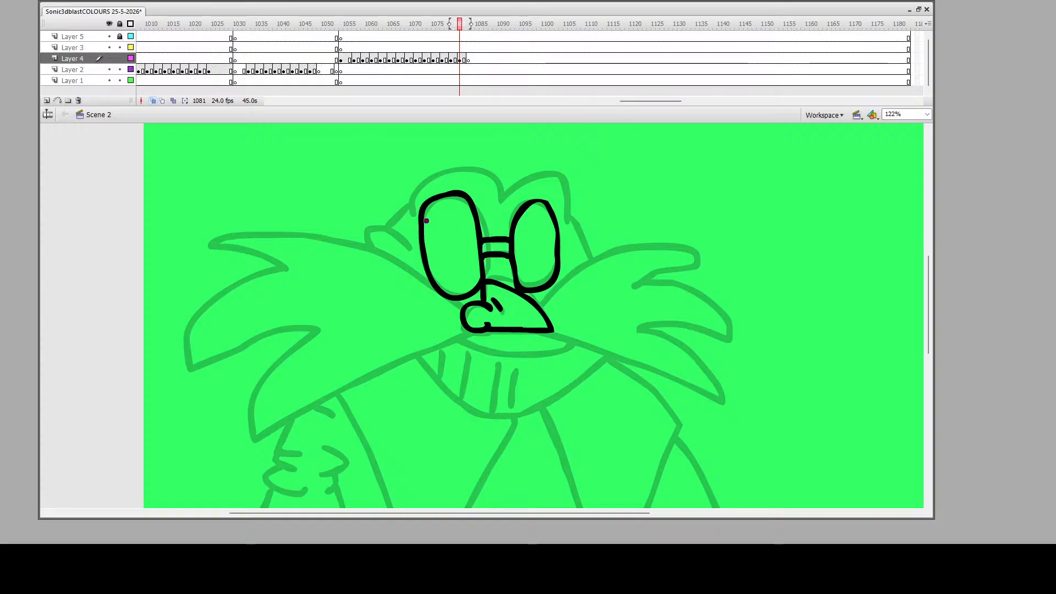
mouse_move(409, 222)
left_mouse_down()
mouse_move(426, 183)
mouse_move(457, 170)
mouse_move(484, 173)
mouse_move(500, 204)
mouse_move(519, 182)
mouse_move(556, 177)
mouse_move(566, 219)
left_mouse_up()
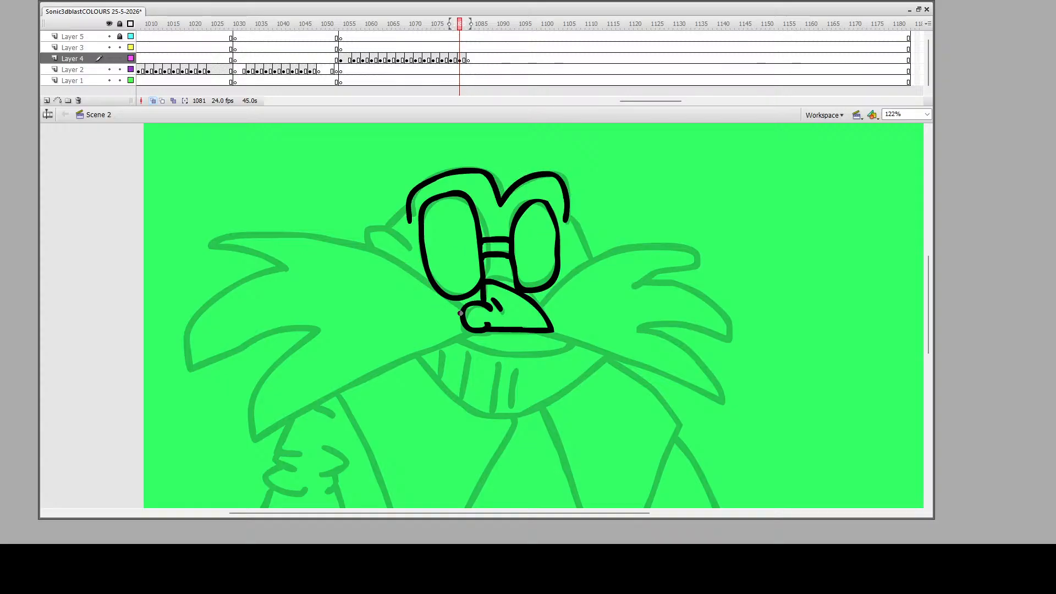
Trace both spiky moustache halves from the nose, and the mouth with its four teeth lines below
mouse_move(461, 313)
left_mouse_down()
mouse_move(349, 251)
mouse_move(240, 238)
mouse_move(204, 251)
mouse_move(286, 271)
mouse_move(237, 284)
mouse_move(207, 310)
mouse_move(192, 381)
mouse_move(313, 332)
mouse_move(261, 387)
mouse_move(261, 444)
mouse_move(473, 333)
left_mouse_up()
mouse_move(545, 309)
left_mouse_down()
mouse_move(619, 259)
mouse_move(695, 253)
mouse_move(694, 266)
mouse_move(627, 287)
mouse_move(682, 283)
mouse_move(725, 330)
mouse_move(729, 351)
mouse_move(642, 328)
mouse_move(710, 372)
mouse_move(721, 406)
mouse_move(562, 336)
left_mouse_up()
scroll(538, 319, "down", 3)
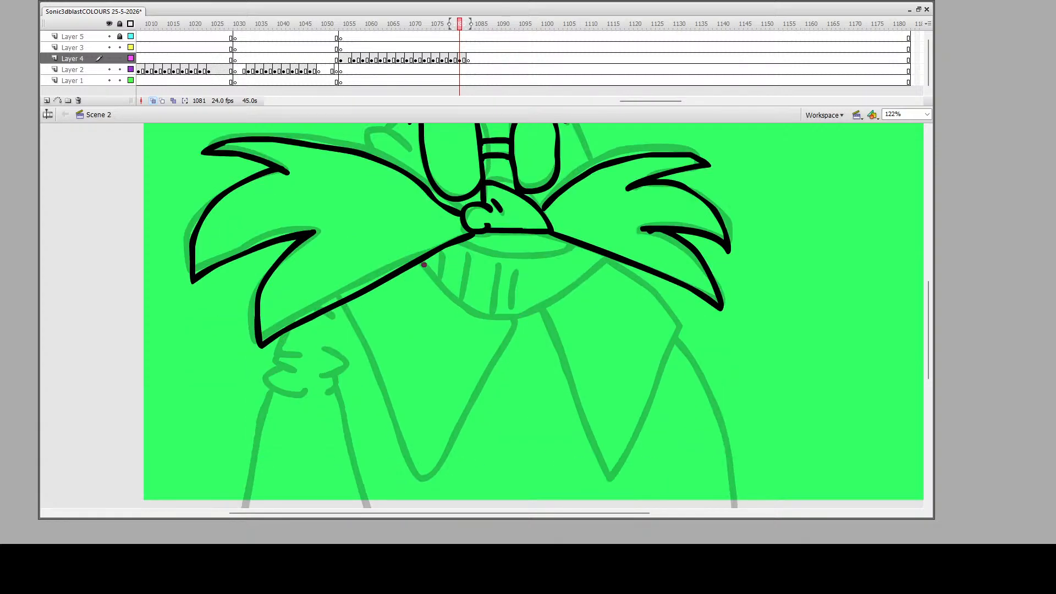
mouse_move(419, 264)
left_mouse_down()
mouse_move(461, 294)
mouse_move(517, 312)
mouse_move(609, 260)
mouse_move(458, 242)
mouse_move(444, 280)
mouse_move(465, 291)
mouse_move(491, 303)
left_mouse_up()
left_click_drag(513, 268, 515, 311)
Draw the ear and the sides of the head connecting the brow to the moustache
scroll(503, 292, "up", 3)
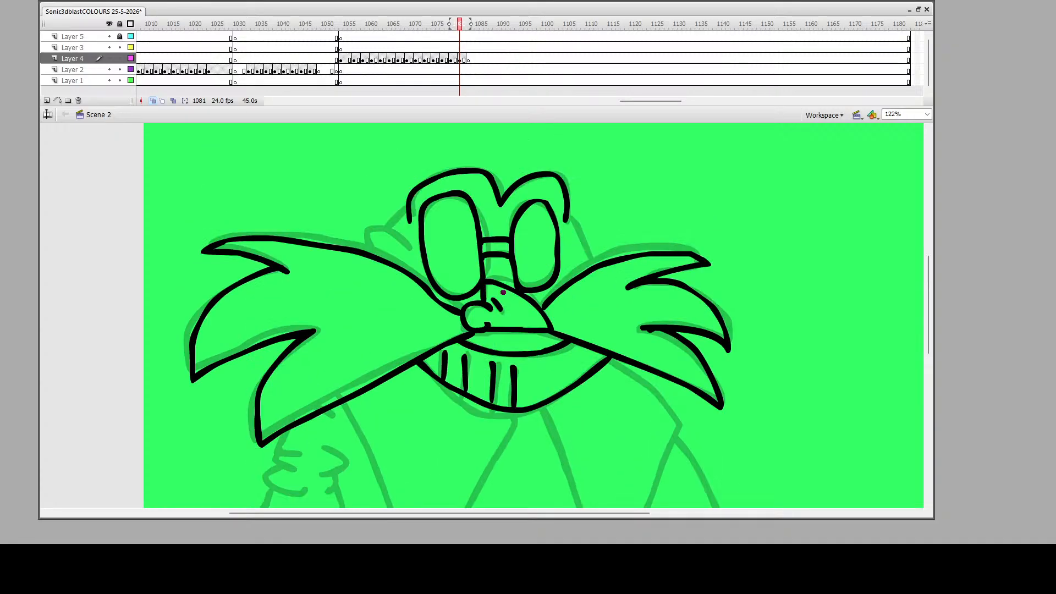
mouse_move(378, 257)
left_mouse_down()
mouse_move(368, 230)
mouse_move(411, 250)
left_mouse_up()
left_click_drag(597, 266, 568, 215)
left_click_drag(390, 220, 408, 208)
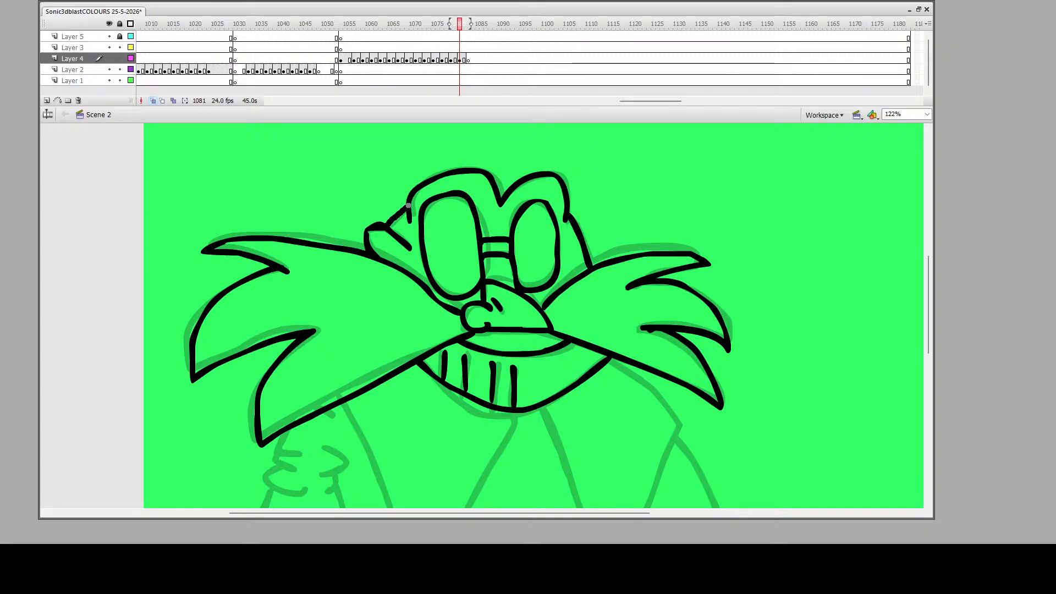
Trace the two pointed collar shapes under the chin on frame 1081
scroll(387, 250, "down", 4)
scroll(486, 257, "down", 1)
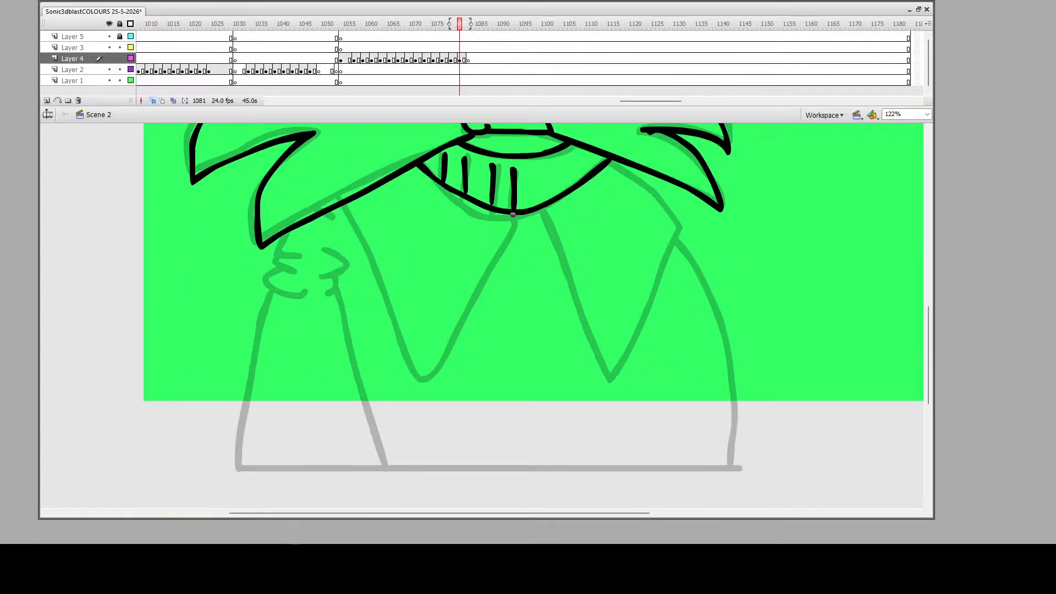
mouse_move(514, 215)
left_mouse_down()
mouse_move(424, 376)
mouse_move(343, 203)
left_mouse_up()
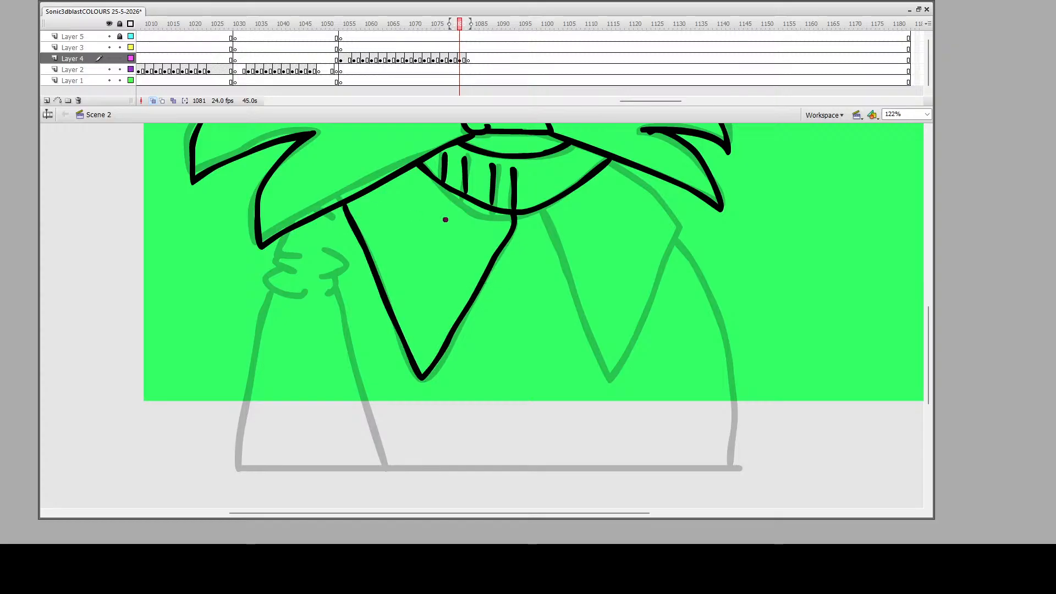
mouse_move(539, 210)
left_mouse_down()
mouse_move(610, 379)
mouse_move(674, 238)
mouse_move(658, 201)
mouse_move(607, 159)
left_mouse_up()
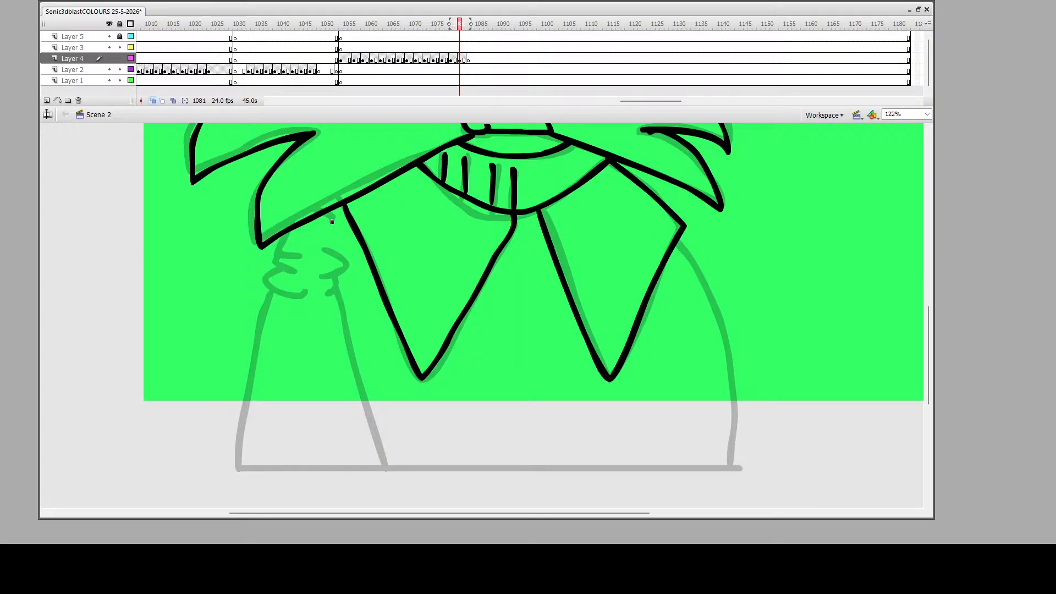
Trace the hand, the sleeve, the straight base line and the torso's right edge on frame 1081
mouse_move(332, 221)
left_mouse_down()
mouse_move(325, 214)
mouse_move(279, 252)
mouse_move(348, 267)
mouse_move(322, 276)
mouse_move(333, 289)
mouse_move(324, 296)
left_mouse_up()
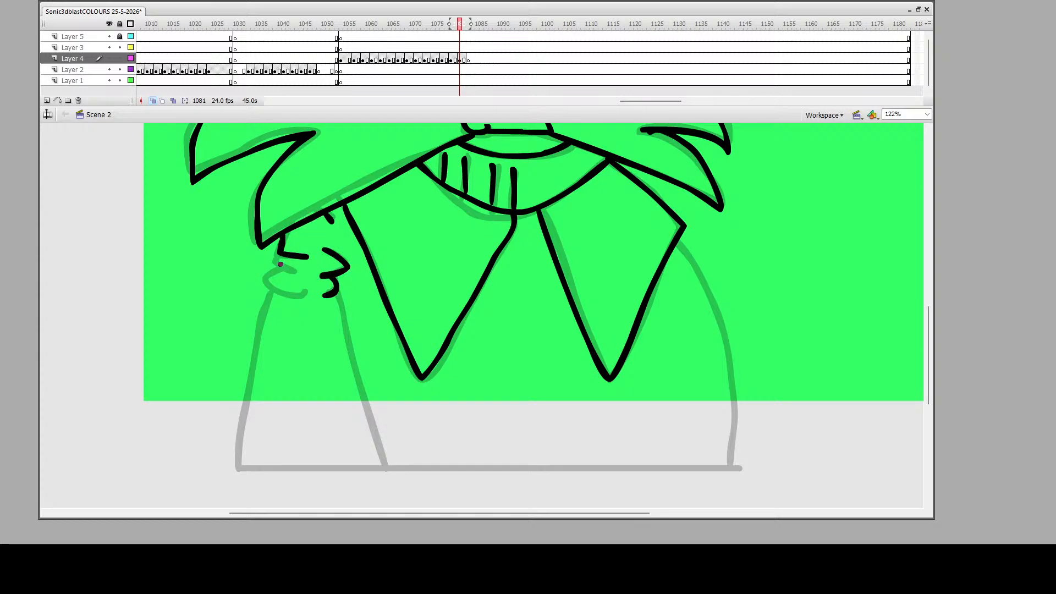
mouse_move(281, 253)
left_mouse_down()
mouse_move(299, 274)
mouse_move(274, 272)
mouse_move(270, 285)
mouse_move(307, 297)
mouse_move(276, 286)
mouse_move(268, 304)
mouse_move(234, 470)
mouse_move(737, 470)
left_mouse_up()
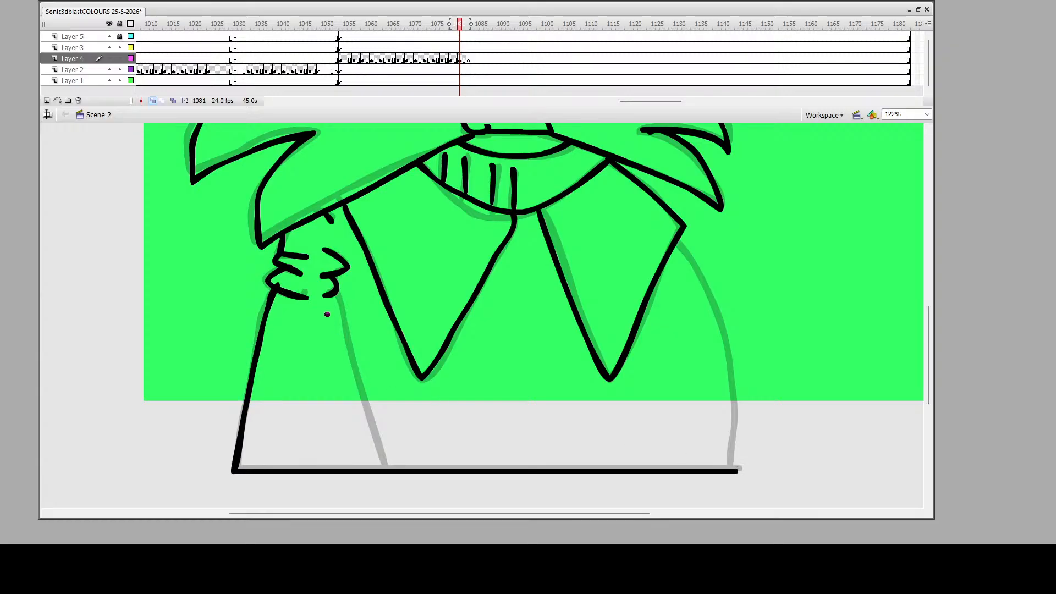
left_click_drag(334, 294, 388, 470)
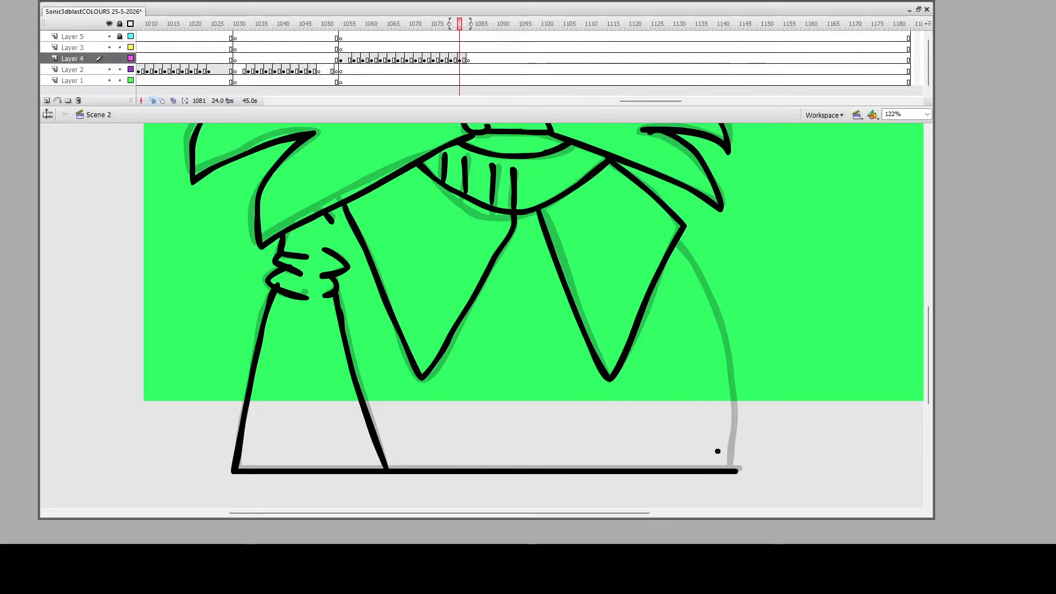
mouse_move(733, 471)
left_mouse_down()
mouse_move(742, 352)
mouse_move(730, 342)
left_mouse_up()
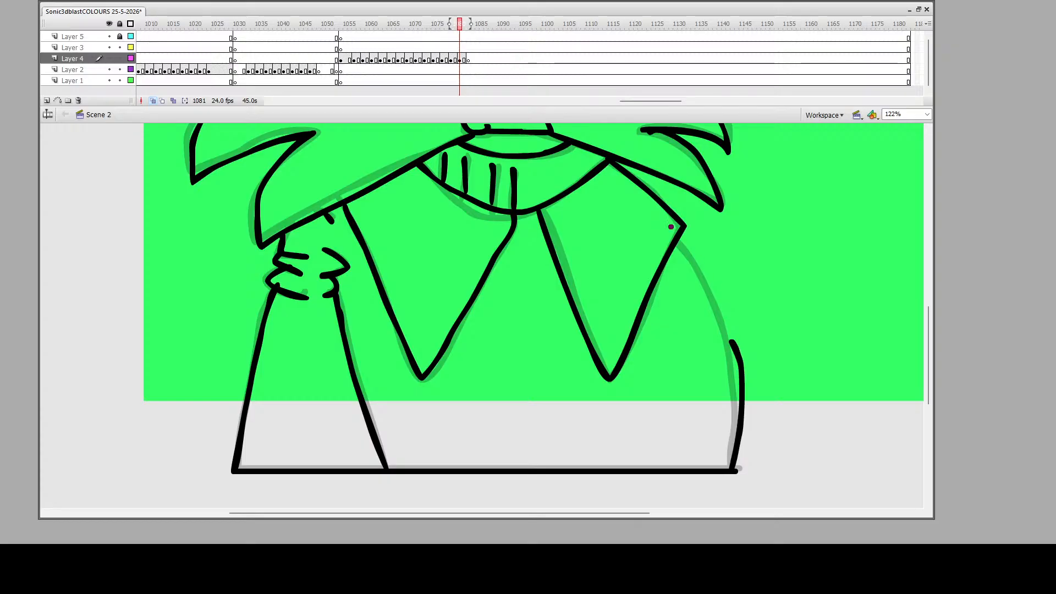
left_click_drag(679, 238, 724, 342)
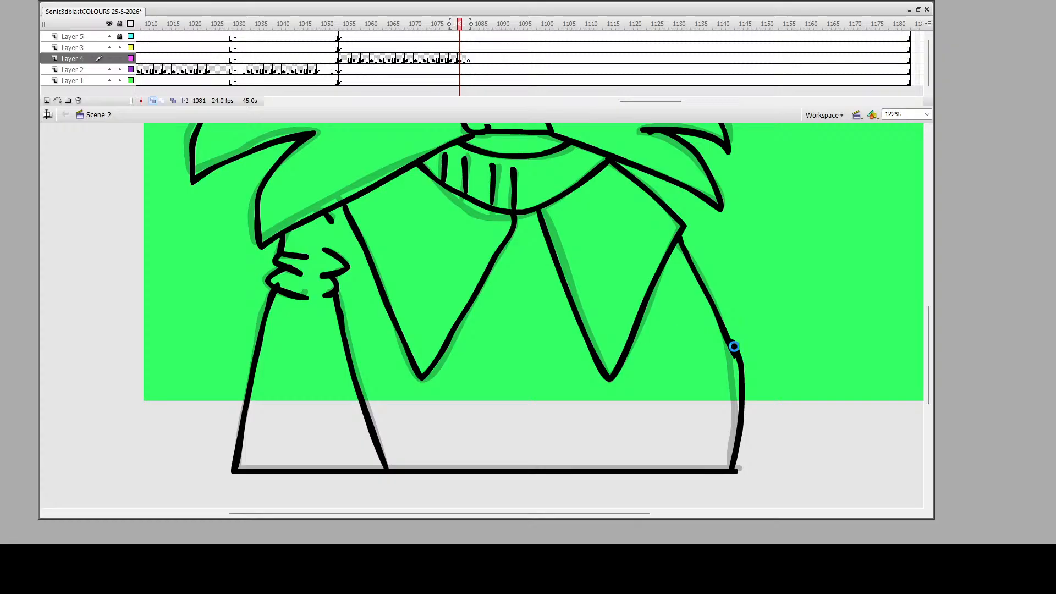
Remove the lower part of the torso's right edge, redraw it closer to the onion skin down to the base line, and save the document
left_click_drag(734, 345, 708, 447)
key("ctrl+s")
key("Delete")
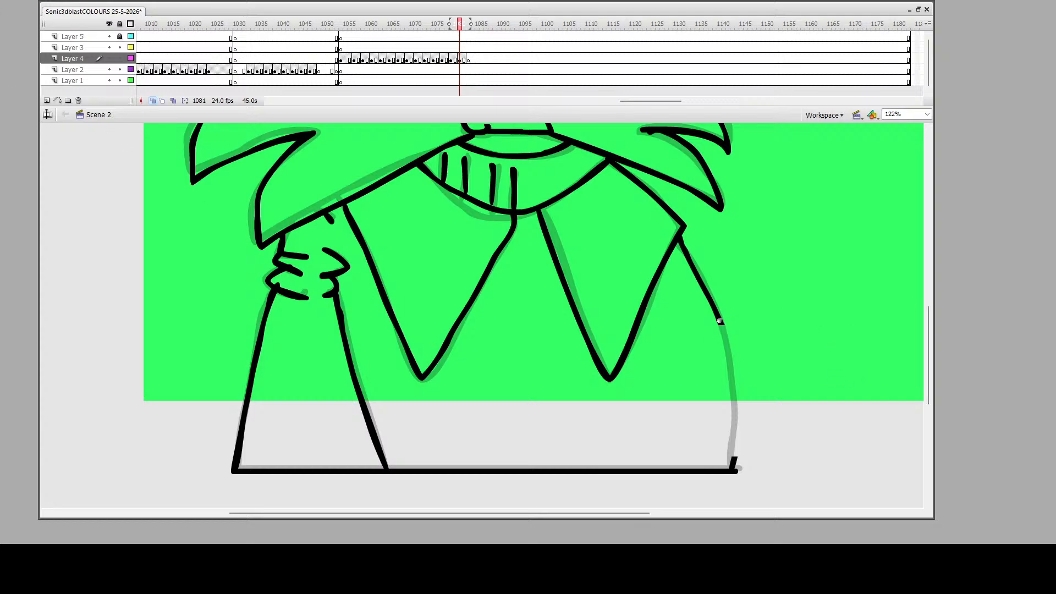
left_click_drag(720, 322, 738, 439)
left_click_drag(733, 469, 734, 468)
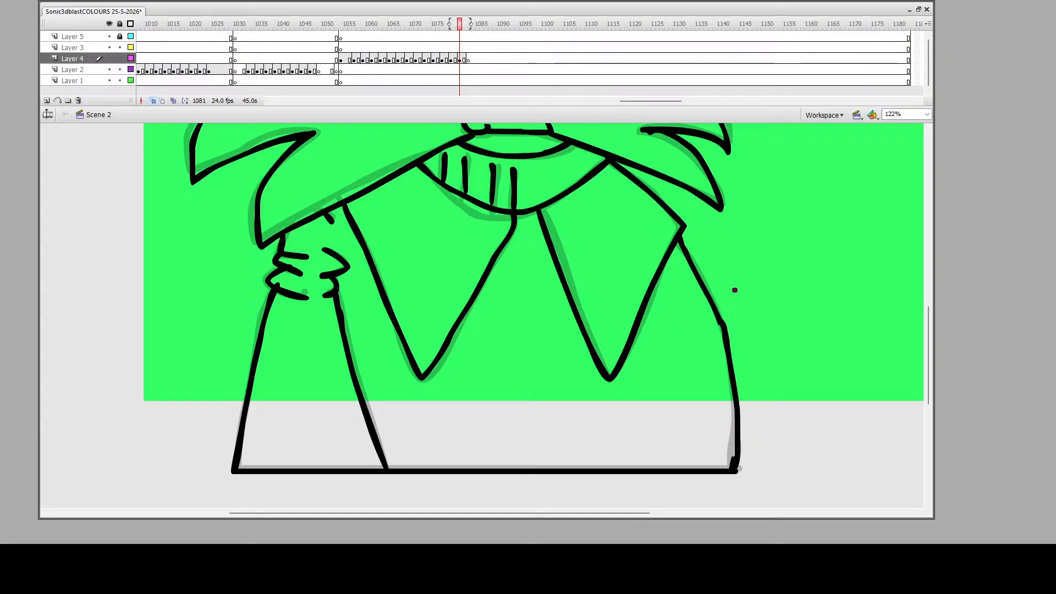
scroll(732, 289, "up", 3)
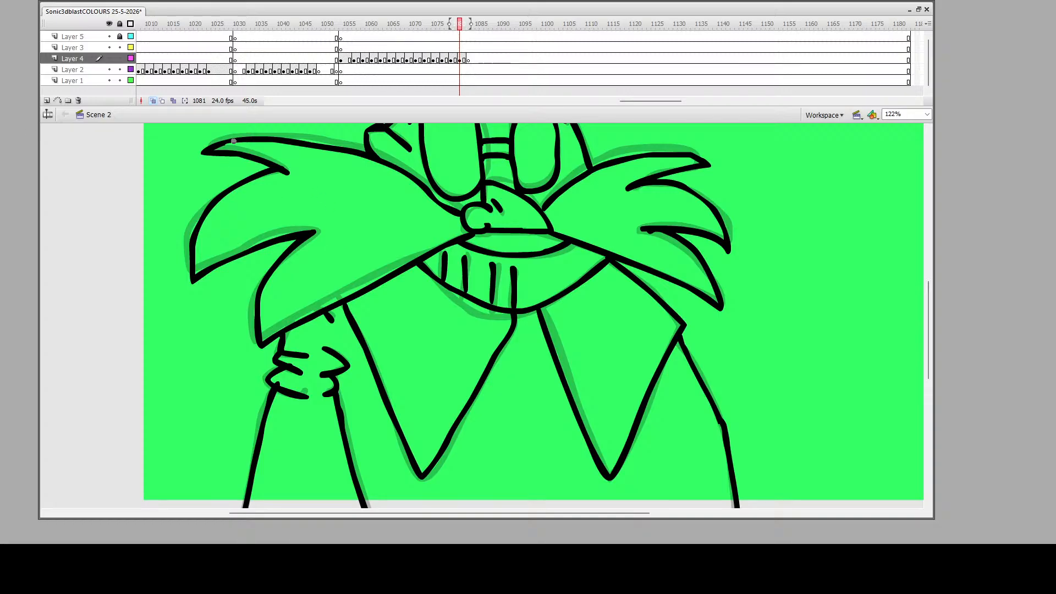
scroll(419, 190, "up", 3)
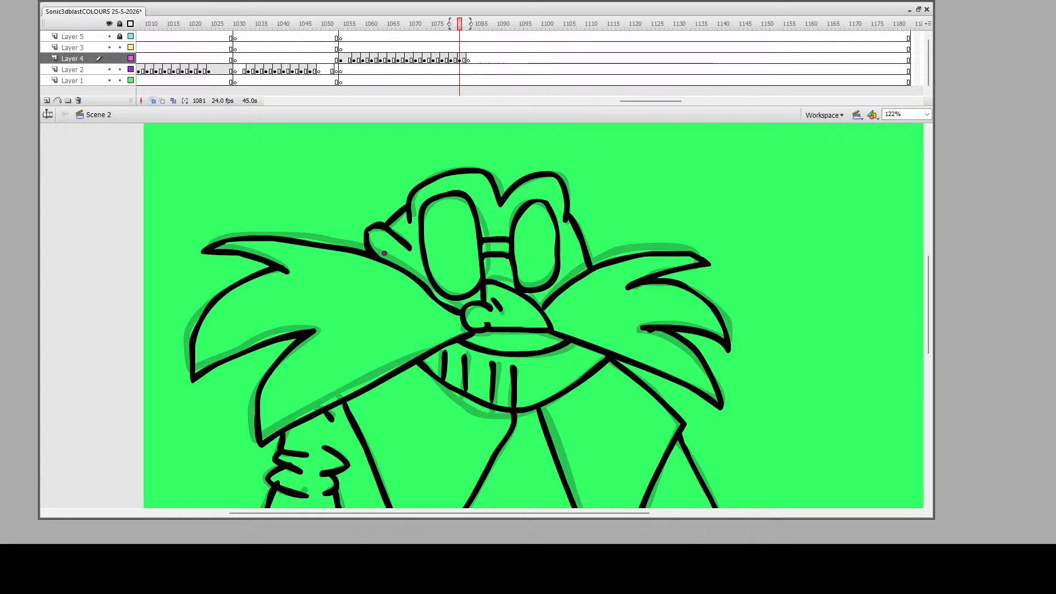
Touch up the lower cuff line of the hand and the notch in the right moustache on frame 1081
scroll(647, 247, "down", 2)
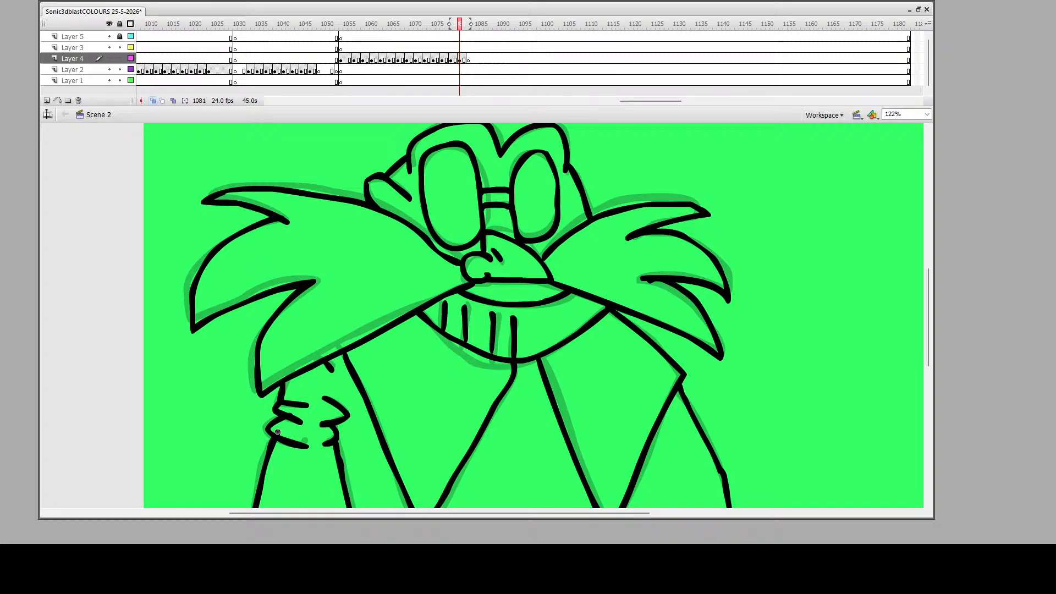
left_click_drag(276, 432, 305, 439)
left_click_drag(648, 283, 665, 284)
left_click(22, 143)
left_click(75, 223)
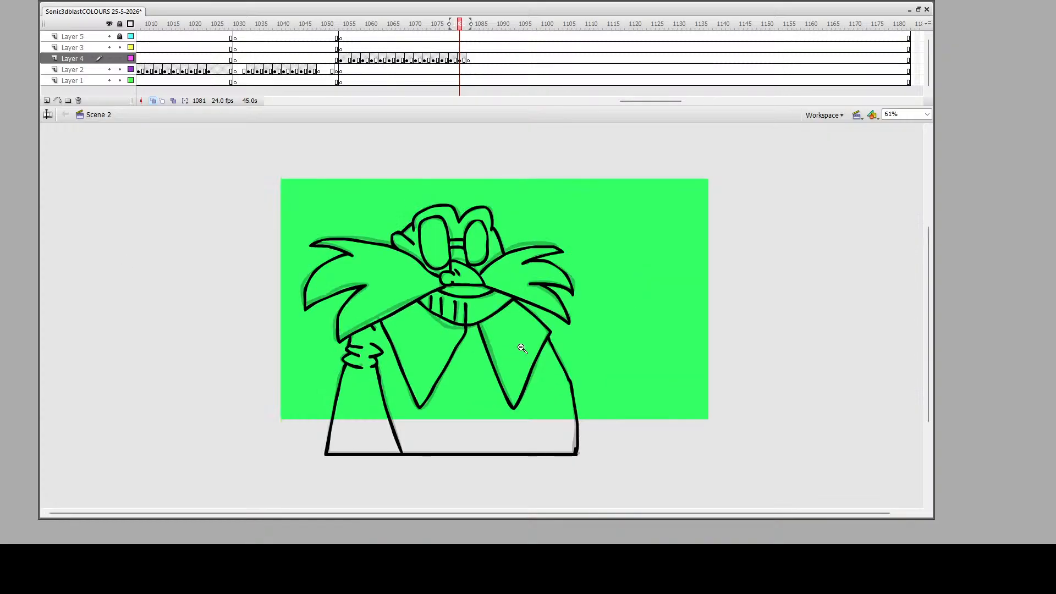
Play back the drawn frames twice, starting from about frames 1056 and 1061, to check the motion
left_click(350, 48)
key("Return")
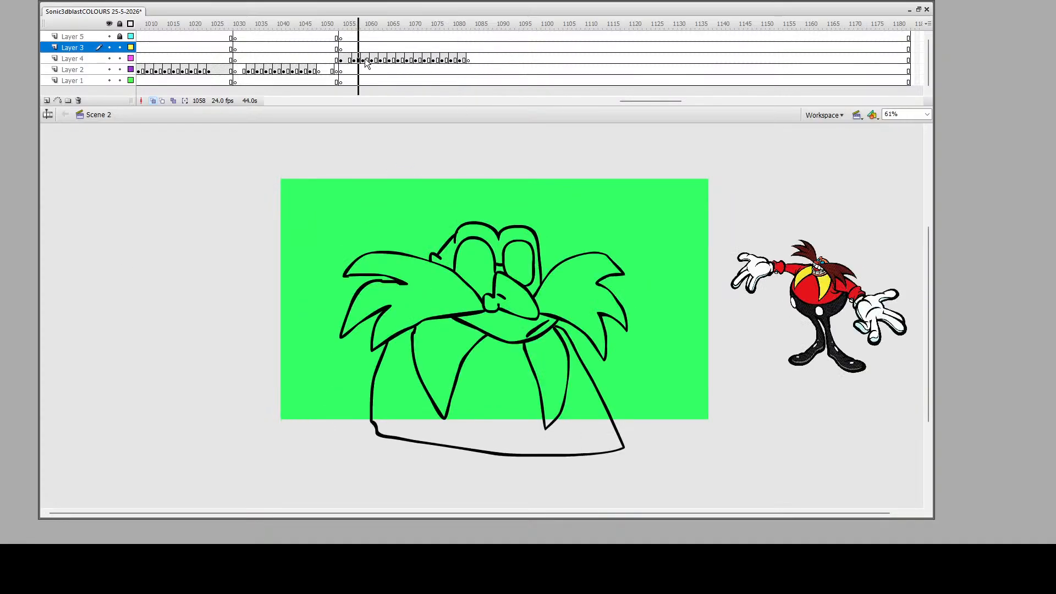
left_click(372, 69)
key("Return")
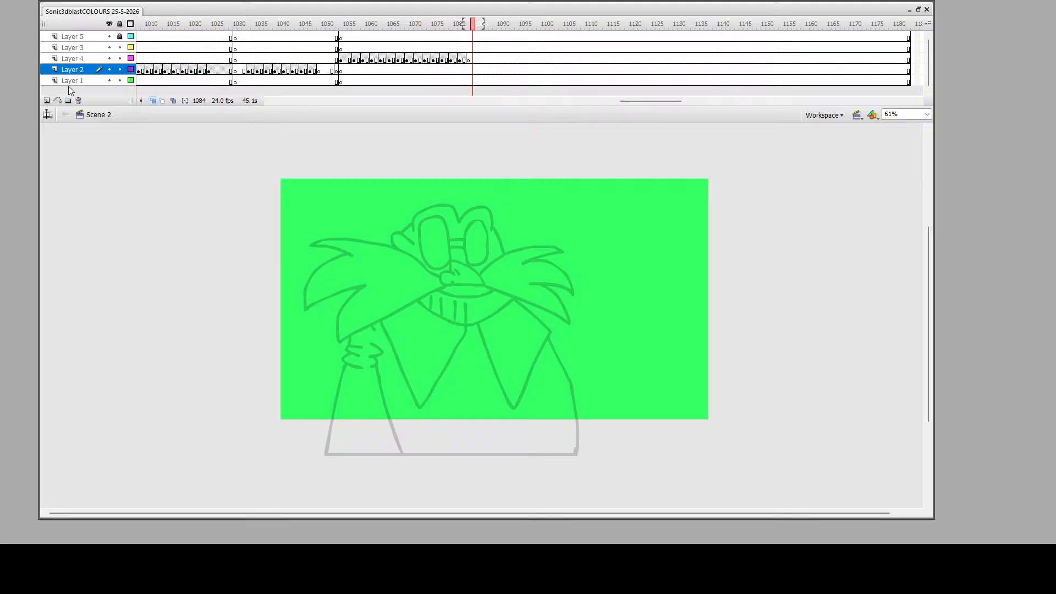
Start the next drawing on frame 1083 of Layer 4 by tracing the nose over the onion skin
left_click(468, 61)
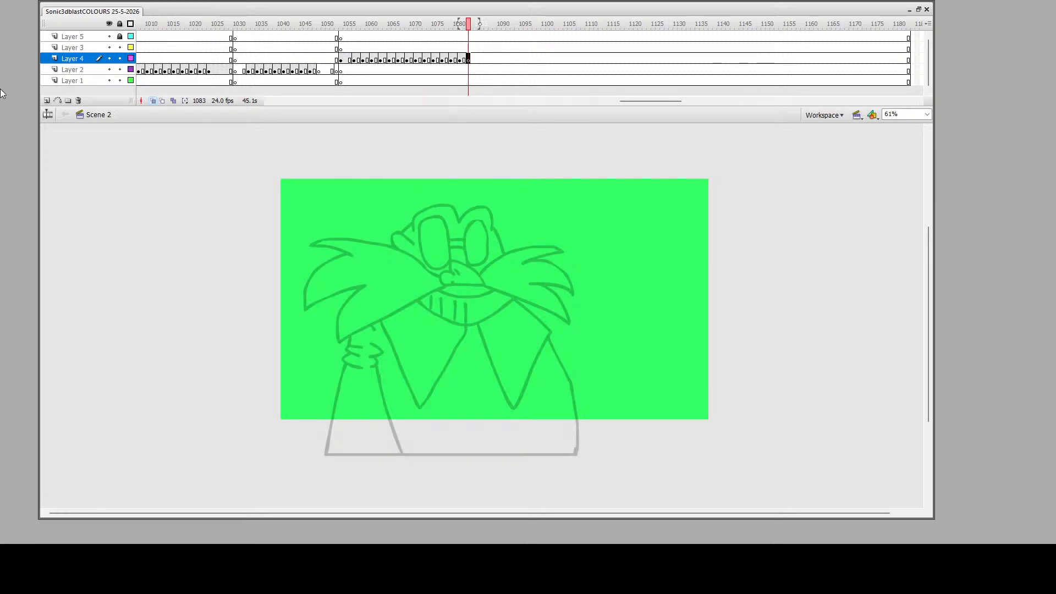
left_click_drag(282, 173, 658, 444)
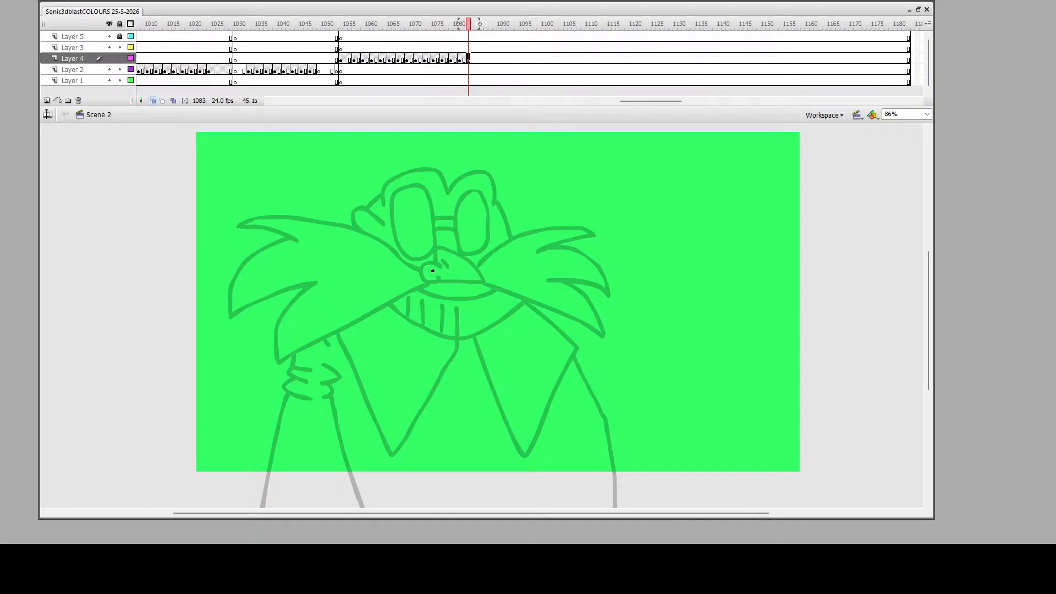
mouse_move(441, 266)
left_mouse_down()
mouse_move(426, 264)
mouse_move(423, 284)
mouse_move(442, 275)
mouse_move(484, 284)
mouse_move(476, 266)
mouse_move(439, 250)
mouse_move(453, 277)
left_mouse_up()
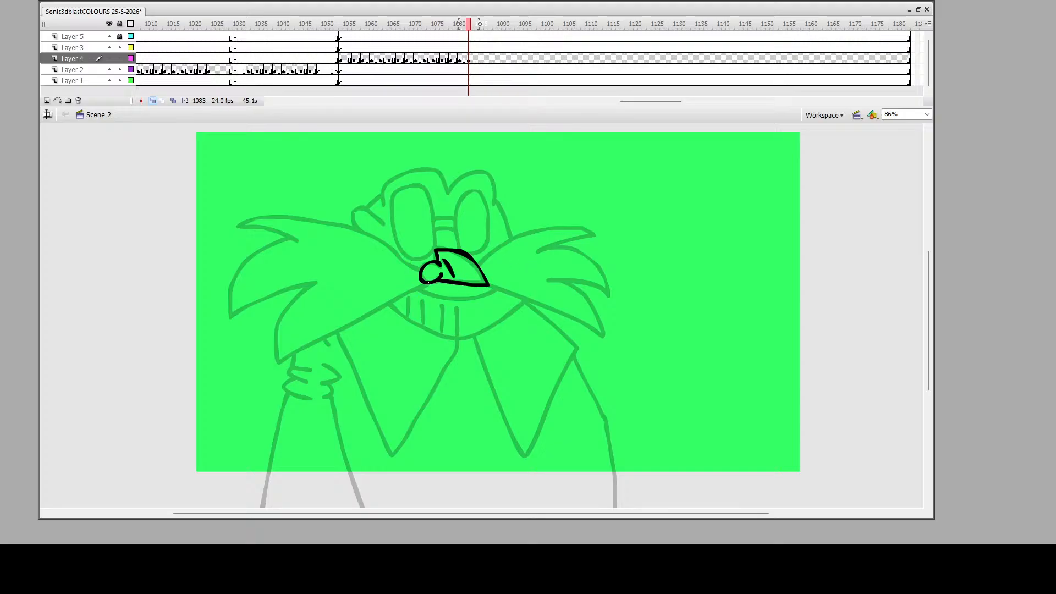
Trace both halves of the moustache on frame 1083, clean up the right half's top edge, and save the document
mouse_move(425, 284)
left_mouse_down()
mouse_move(278, 362)
mouse_move(276, 323)
mouse_move(318, 285)
mouse_move(223, 319)
mouse_move(220, 299)
mouse_move(246, 256)
mouse_move(296, 238)
mouse_move(234, 226)
mouse_move(263, 216)
mouse_move(349, 224)
mouse_move(421, 273)
left_mouse_up()
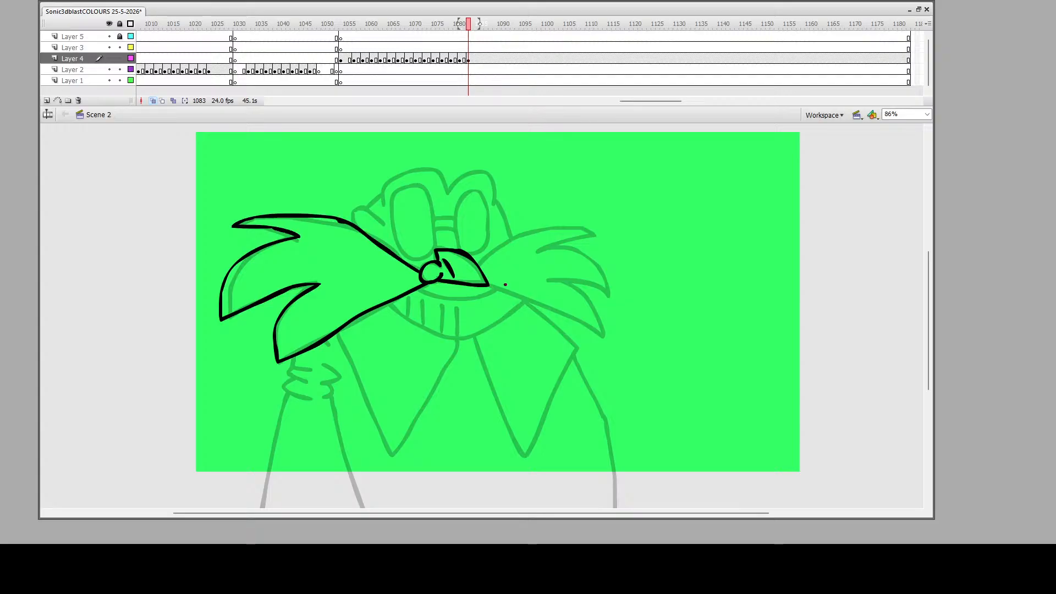
mouse_move(486, 286)
left_mouse_down()
mouse_move(610, 336)
mouse_move(597, 306)
mouse_move(549, 281)
mouse_move(574, 281)
mouse_move(606, 301)
mouse_move(604, 276)
mouse_move(586, 253)
mouse_move(544, 252)
left_mouse_up()
mouse_move(544, 252)
left_mouse_down()
mouse_move(585, 230)
mouse_move(523, 230)
mouse_move(479, 263)
left_mouse_up()
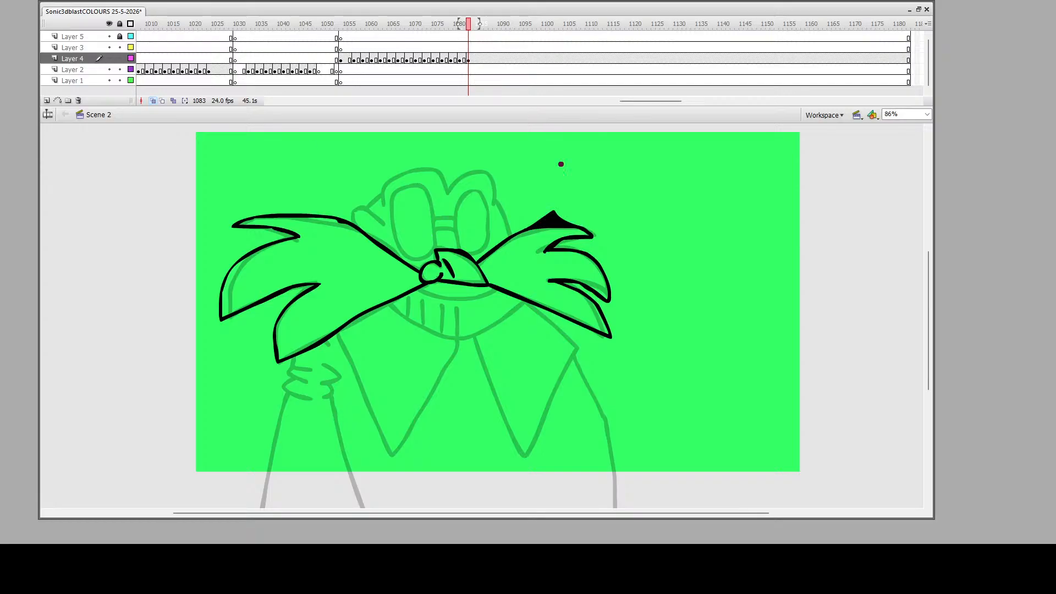
mouse_move(530, 223)
left_mouse_down()
mouse_move(566, 220)
mouse_move(523, 219)
mouse_move(538, 211)
mouse_move(585, 210)
mouse_move(550, 217)
left_mouse_up()
key("ctrl+s")
Trace the glasses with their bridge, and the ear, brow and right side of the head on frame 1083
mouse_move(457, 250)
left_mouse_down()
mouse_move(453, 215)
mouse_move(471, 190)
mouse_move(484, 196)
mouse_move(488, 232)
mouse_move(469, 253)
mouse_move(433, 225)
mouse_move(414, 183)
mouse_move(391, 208)
mouse_move(413, 258)
mouse_move(433, 252)
mouse_move(456, 220)
left_mouse_up()
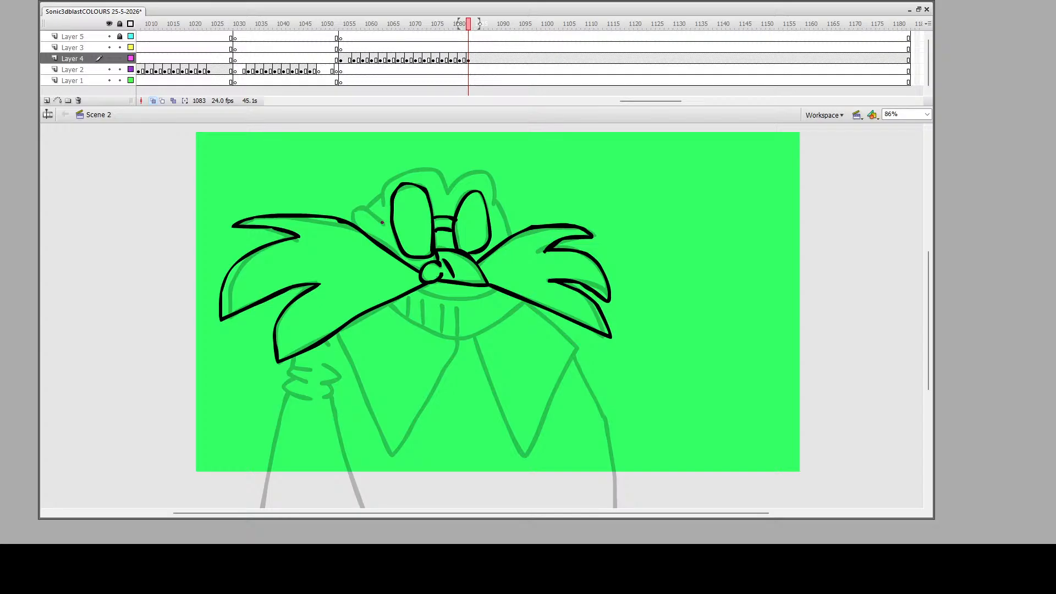
mouse_move(382, 222)
left_mouse_down()
mouse_move(361, 207)
mouse_move(348, 220)
left_mouse_up()
mouse_move(368, 208)
left_mouse_down()
mouse_move(402, 175)
mouse_move(430, 169)
mouse_move(447, 194)
mouse_move(474, 177)
mouse_move(493, 182)
mouse_move(493, 208)
left_mouse_up()
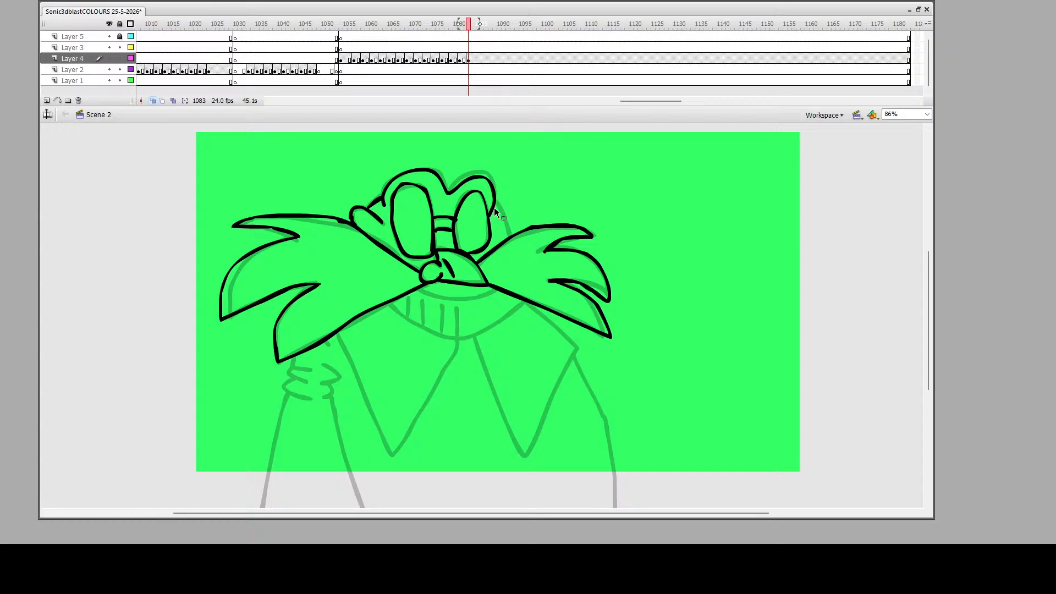
left_click_drag(494, 206, 506, 239)
Draw the mouth with its teeth and chin, save, and trace the two pointed collar shapes on frame 1083
mouse_move(423, 289)
left_mouse_down()
mouse_move(492, 291)
mouse_move(505, 307)
mouse_move(446, 334)
mouse_move(389, 306)
mouse_move(456, 327)
left_mouse_up()
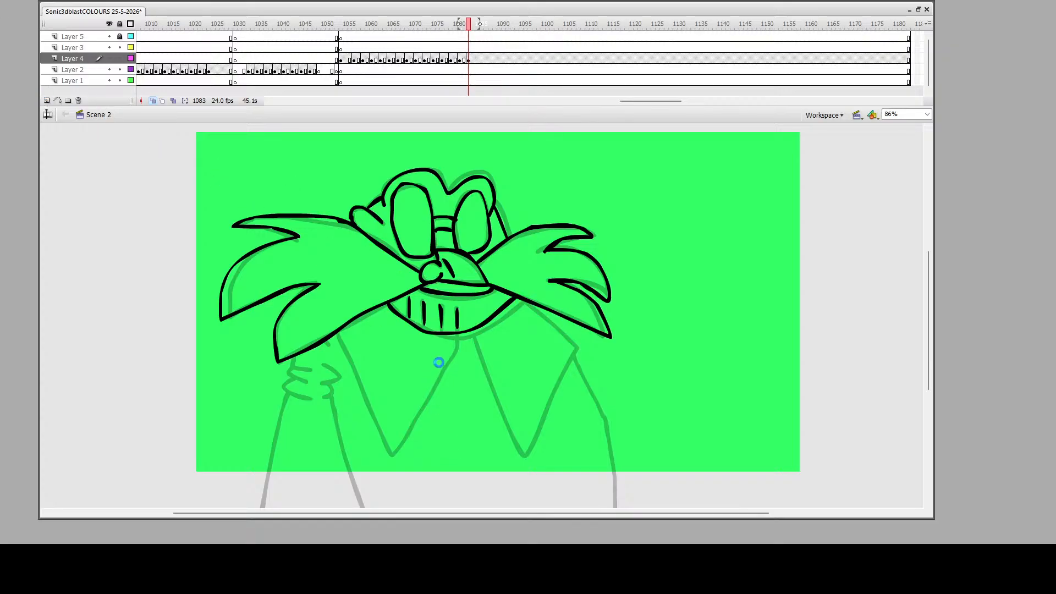
key("ctrl+s")
mouse_move(453, 344)
left_mouse_down()
mouse_move(390, 454)
mouse_move(336, 332)
left_mouse_up()
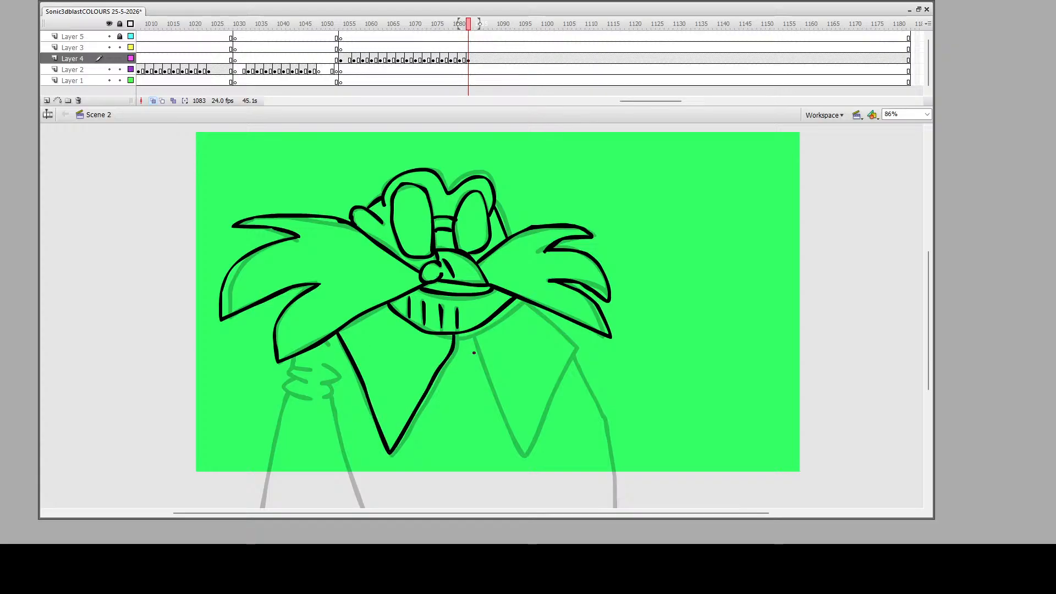
mouse_move(472, 332)
left_mouse_down()
mouse_move(519, 454)
mouse_move(537, 442)
mouse_move(575, 350)
mouse_move(527, 303)
left_mouse_up()
Trace the hand, both sleeve edges, the straight base line and the torso's right edge on frame 1083
scroll(340, 377, "down", 3)
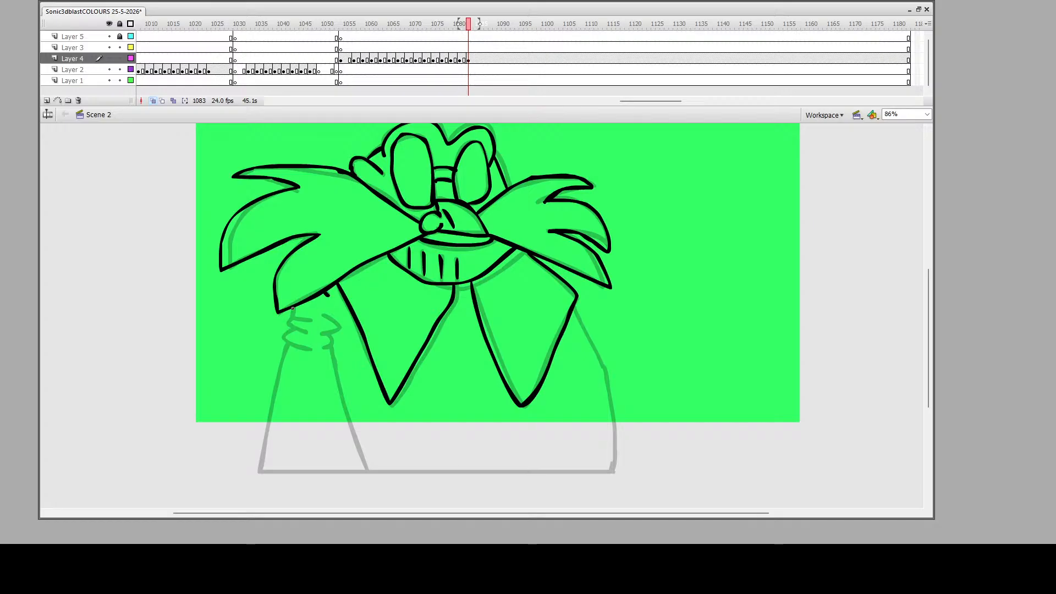
mouse_move(292, 308)
left_mouse_down()
mouse_move(331, 320)
mouse_move(340, 330)
mouse_move(323, 333)
mouse_move(332, 337)
mouse_move(322, 348)
mouse_move(282, 339)
mouse_move(307, 350)
mouse_move(278, 359)
mouse_move(269, 465)
left_mouse_up()
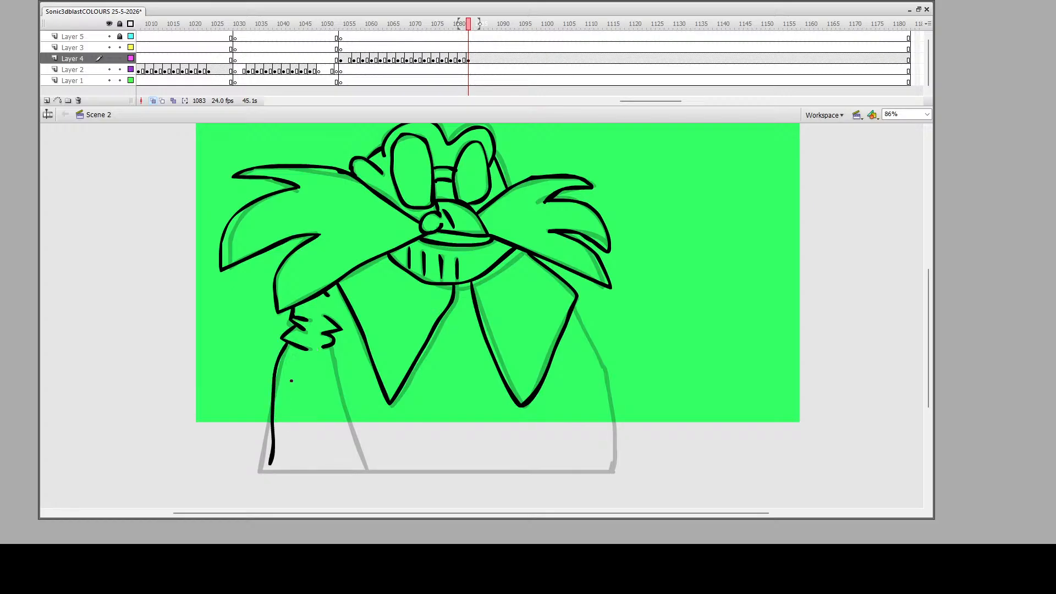
key("ctrl+z")
left_click_drag(288, 343, 253, 457)
key("ctrl+z")
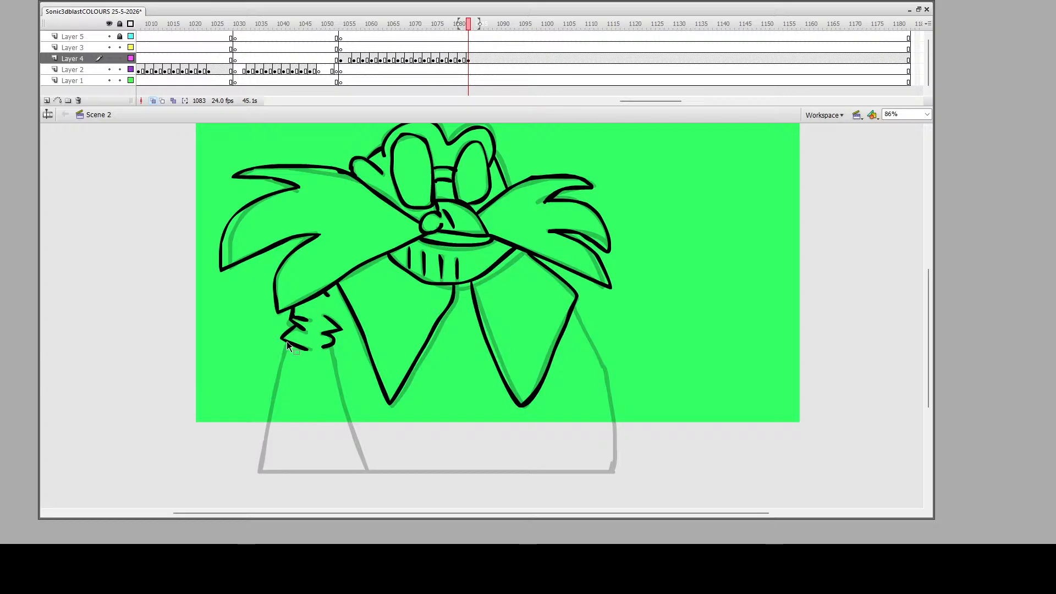
mouse_move(287, 344)
left_mouse_down()
mouse_move(261, 471)
mouse_move(618, 472)
mouse_move(614, 411)
mouse_move(573, 304)
left_mouse_up()
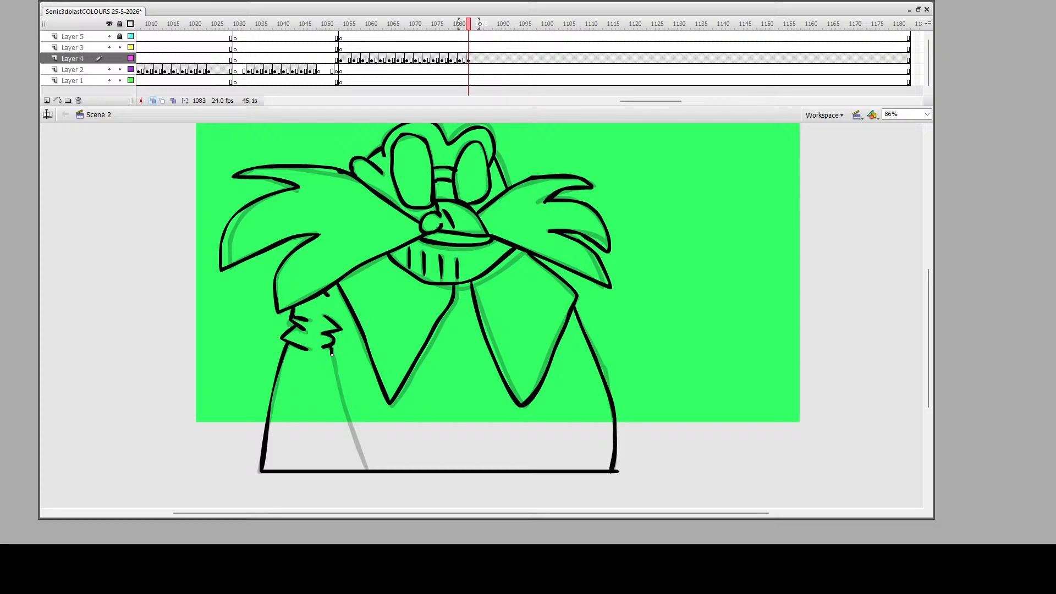
left_click_drag(332, 354, 366, 469)
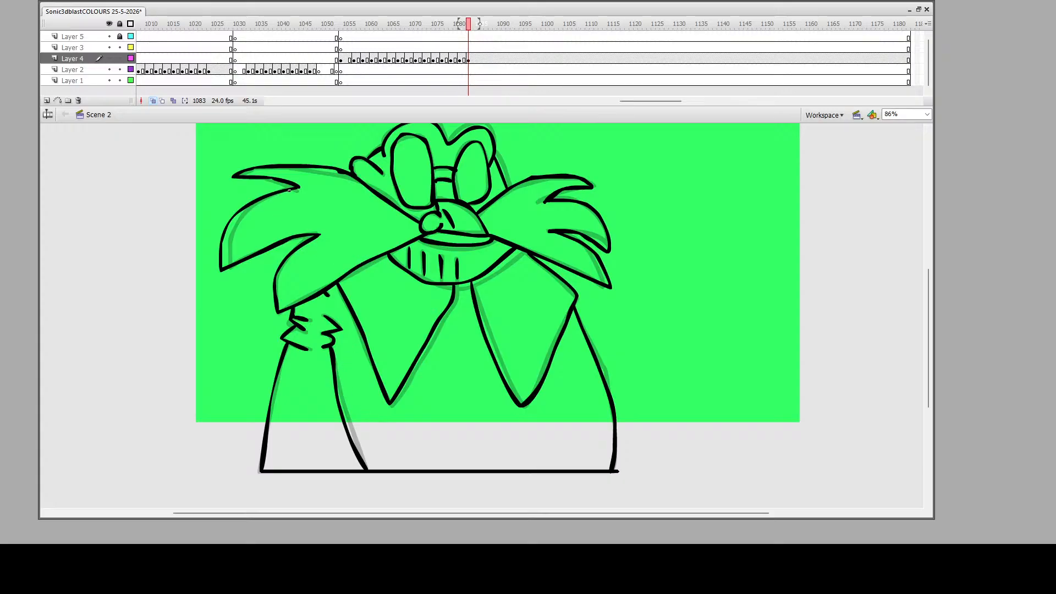
Look over the finished drawing on frame 1083 and play back the animation
scroll(444, 321, "up", 2)
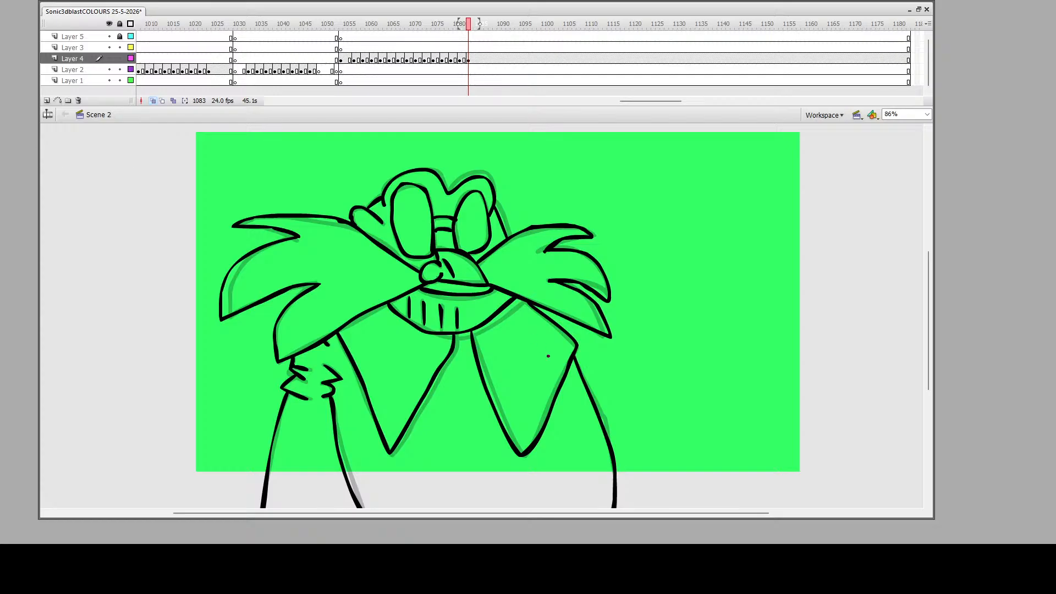
scroll(494, 234, "down", 2)
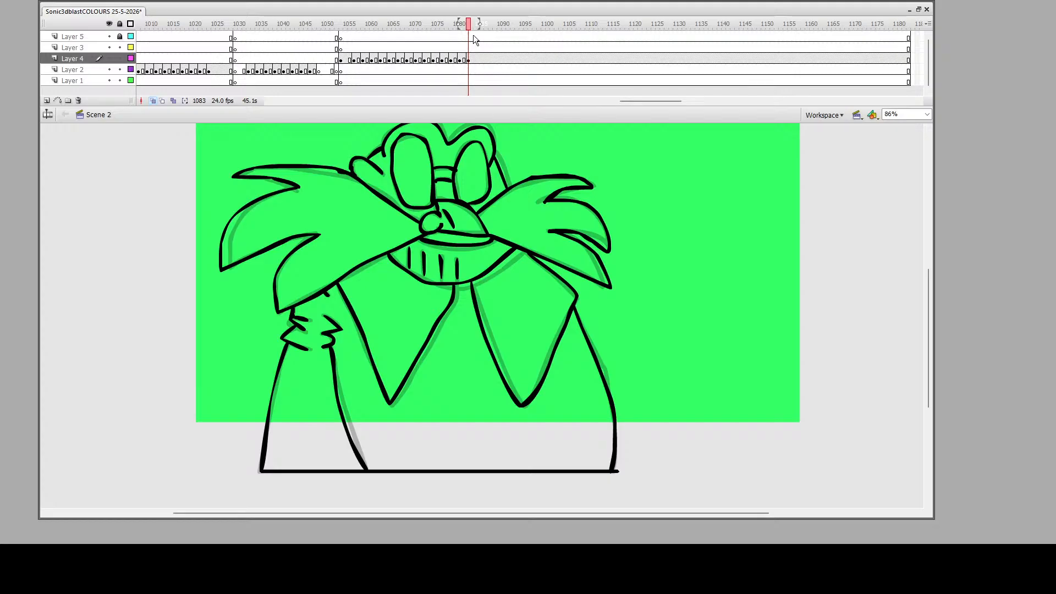
left_click(378, 38)
key("Return")
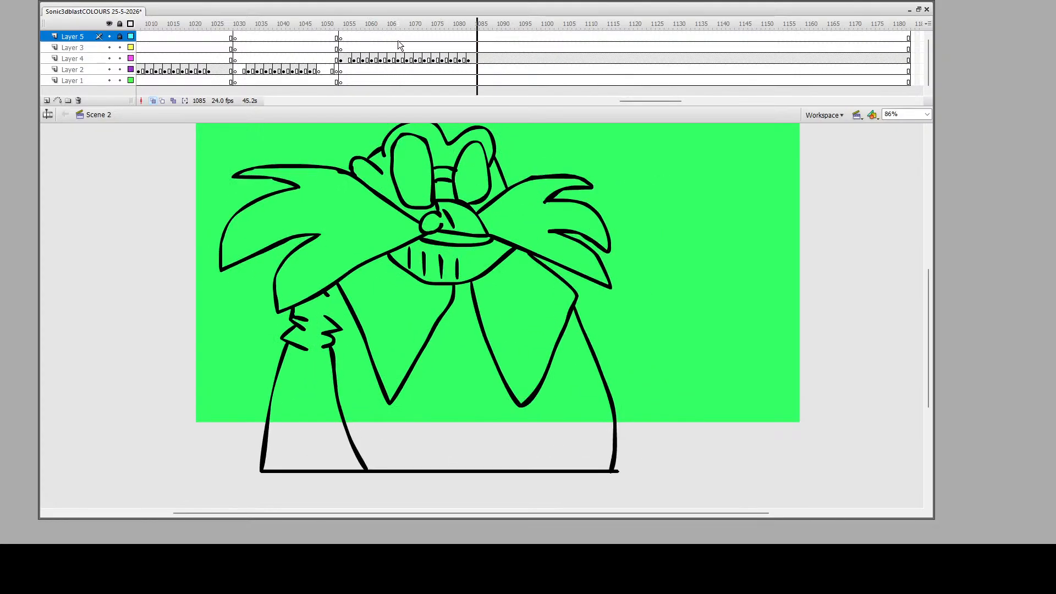
On frame 1063, thin the outline at the right moustache's upper tip by cutting along its edges and removing the leftover slivers
left_click(394, 48)
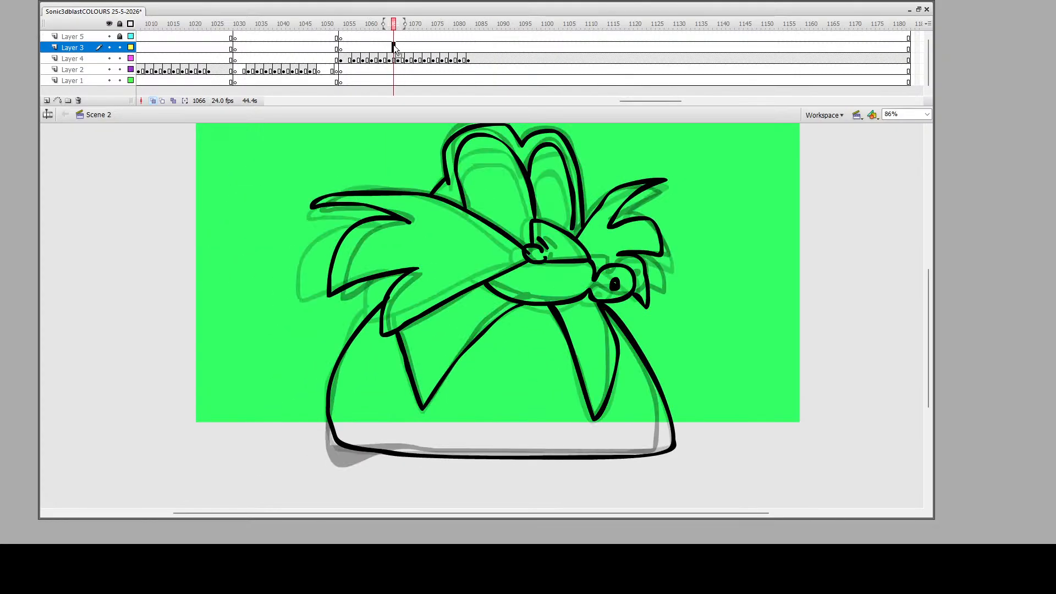
left_click(380, 48)
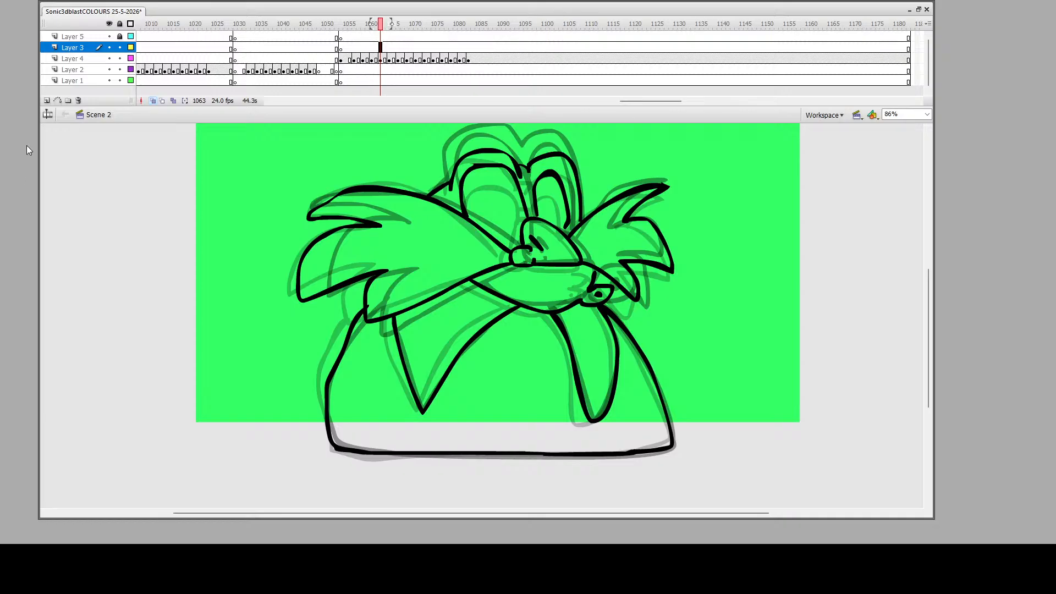
key("z")
left_click_drag(605, 173, 754, 231)
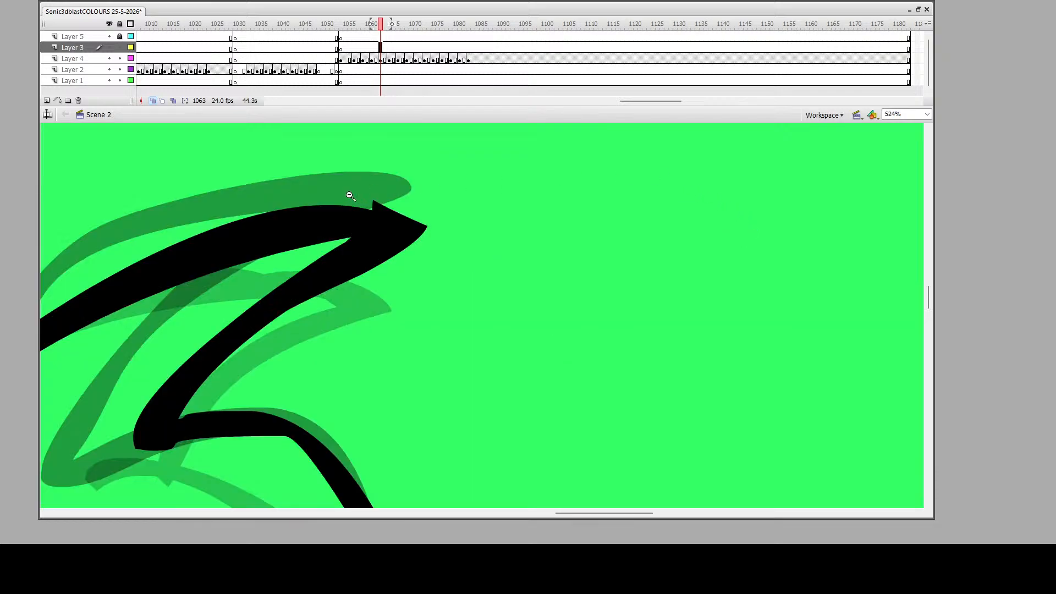
left_click(364, 268, "alt")
left_click_drag(315, 249, 498, 395)
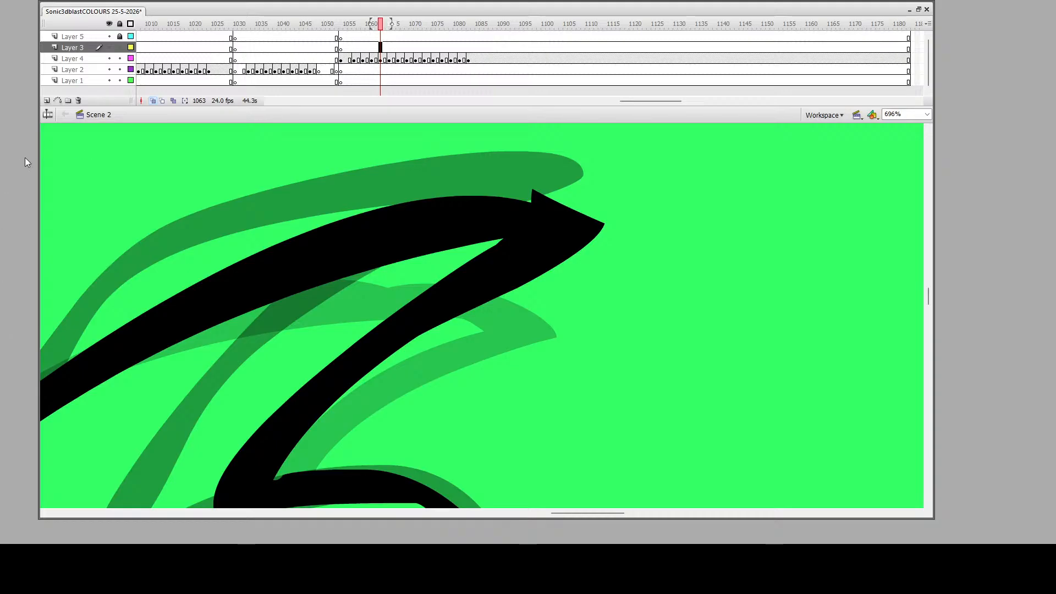
mouse_move(326, 356)
left_mouse_down()
mouse_move(546, 237)
mouse_move(421, 249)
mouse_move(191, 355)
left_mouse_up()
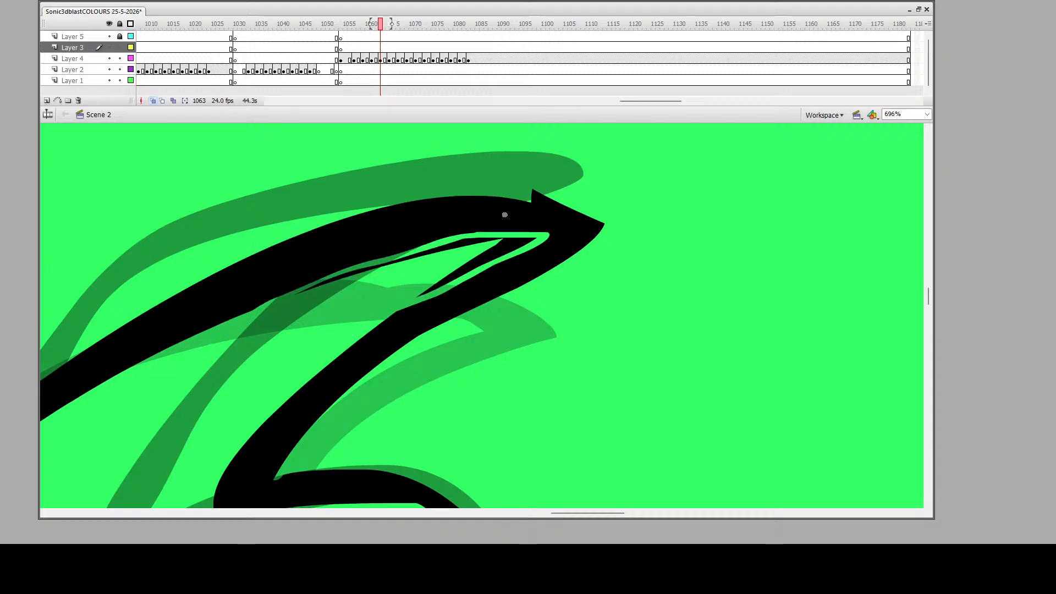
mouse_move(582, 219)
left_mouse_down()
mouse_move(625, 243)
mouse_move(413, 203)
mouse_move(324, 203)
left_mouse_up()
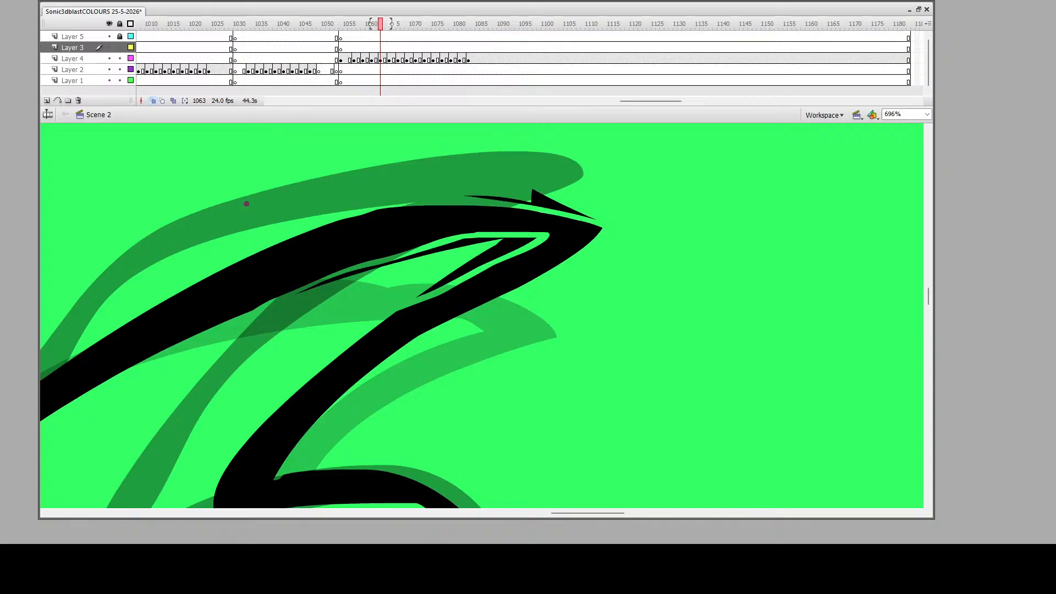
key("ctrl+z")
key("ctrl+z")
key("ctrl+z")
key("ctrl+z")
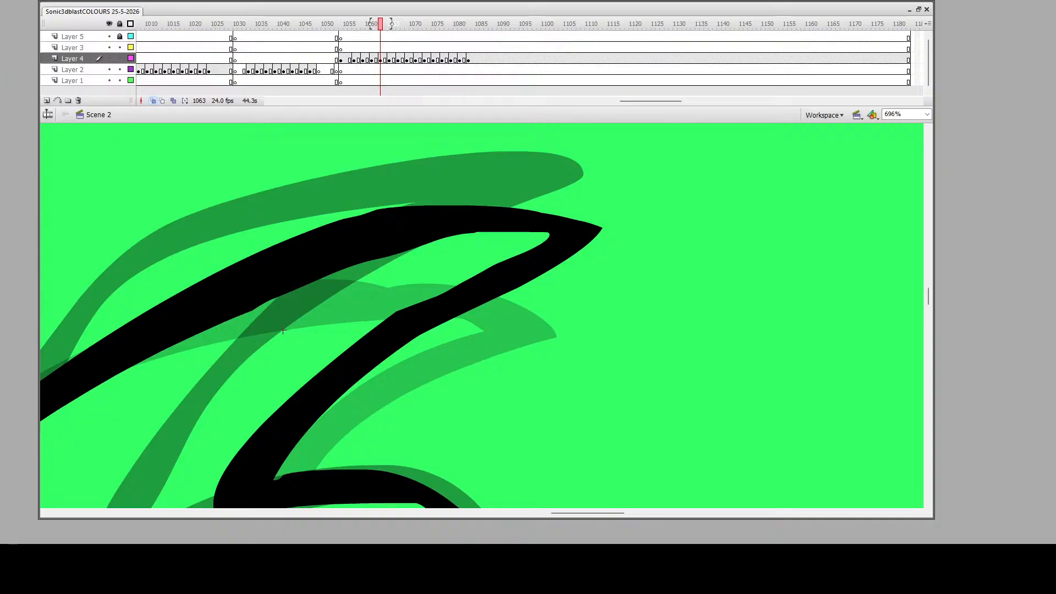
Cut the underside of the right moustache's upper stroke along a curved red guide line, delete the excess black, and save
left_click_drag(45, 426, 548, 233)
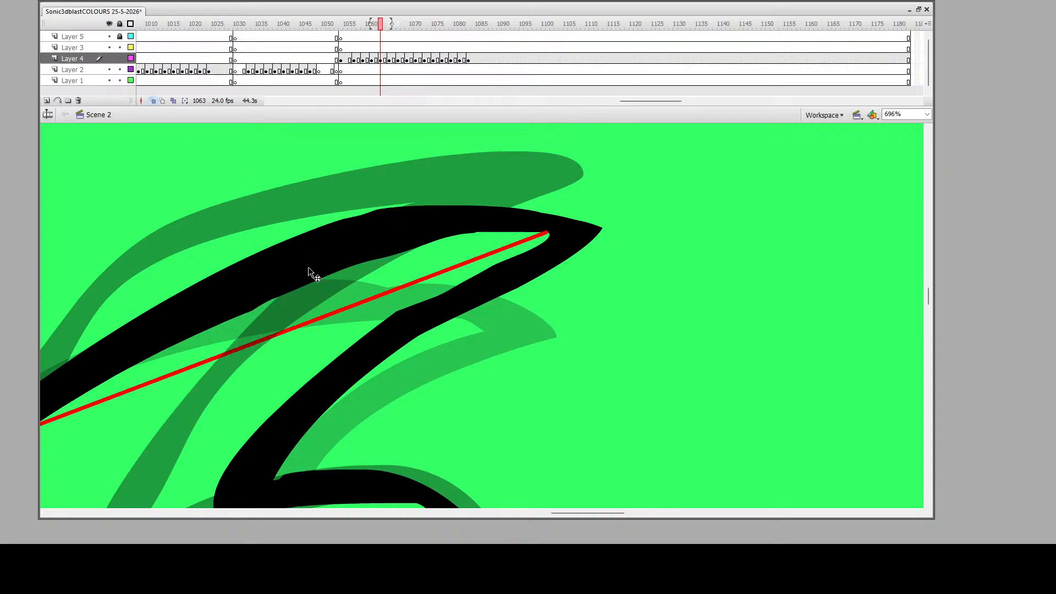
left_click_drag(314, 321, 337, 258)
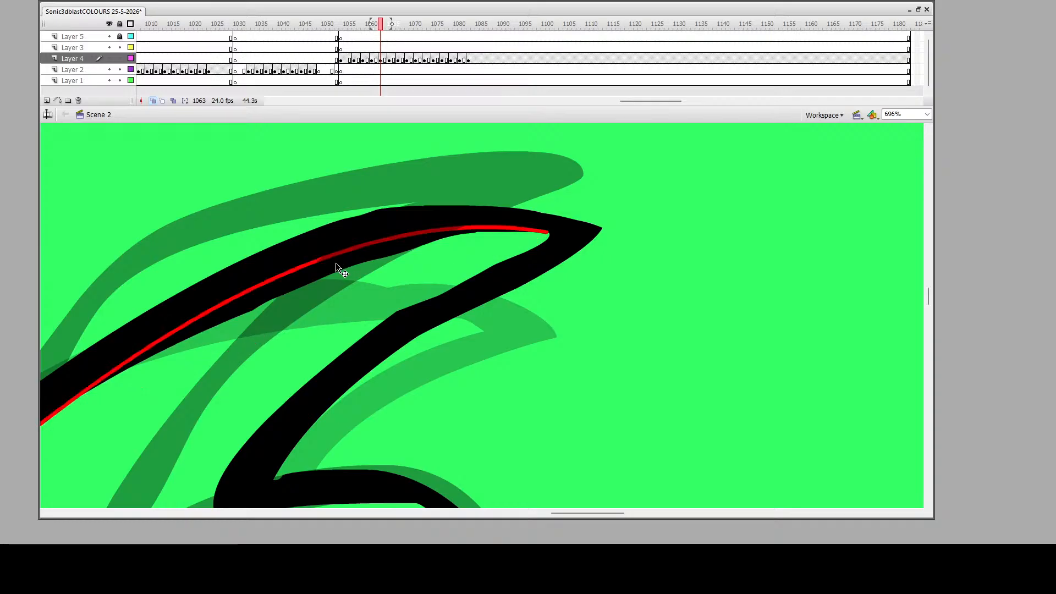
left_click(344, 257)
key("Delete")
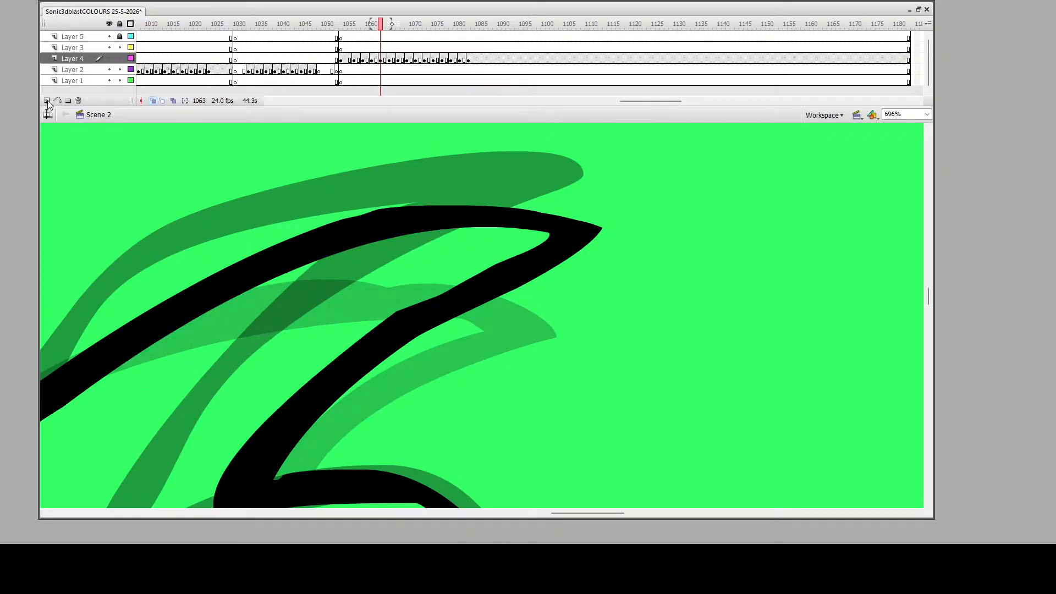
key("ctrl+s")
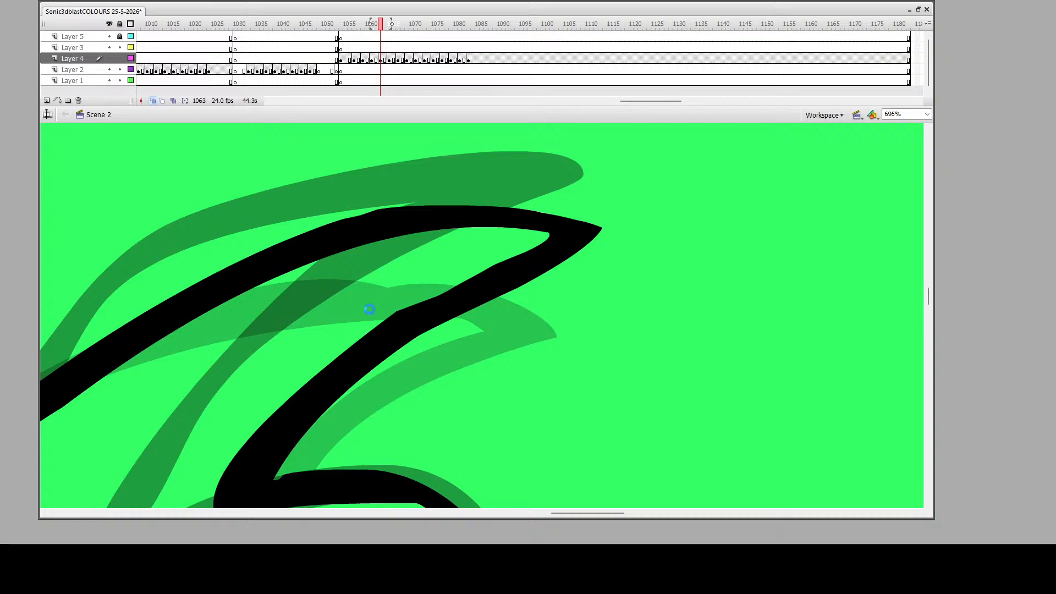
Thin the left moustache's top stroke on frame 1063 by cutting its upper edge along a curved red guide line and deleting the excess black
key("z")
left_click(279, 290, "alt")
left_click(420, 314, "alt")
left_click(423, 403, "alt")
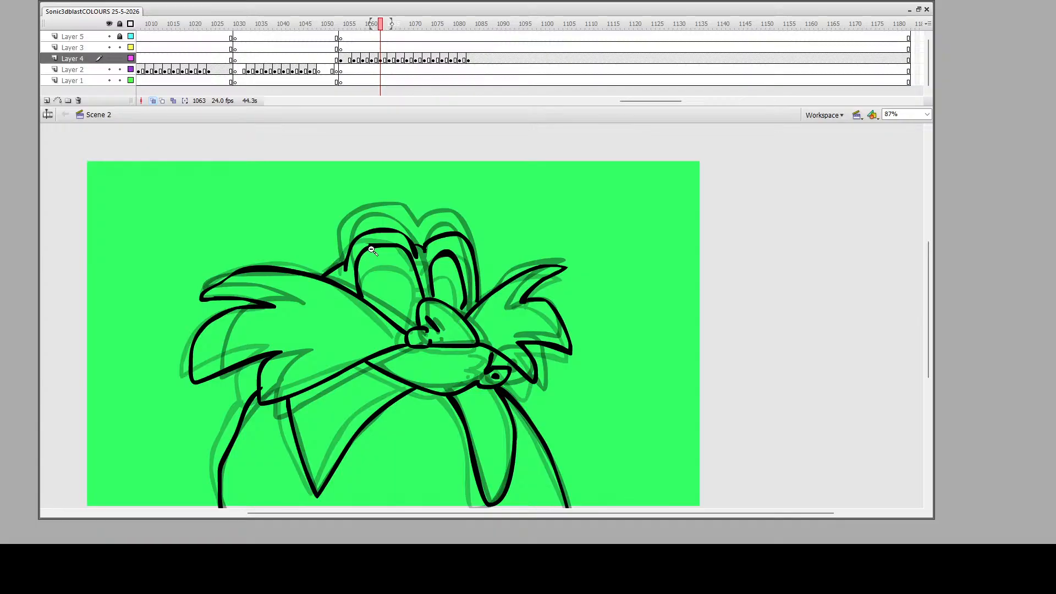
left_click_drag(216, 258, 369, 311)
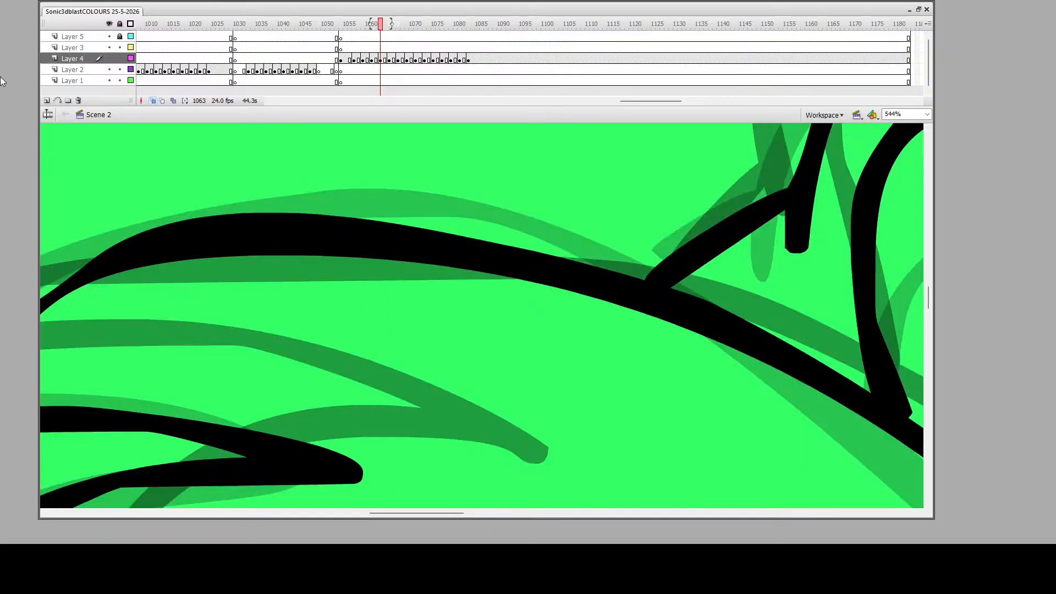
key("n")
left_click_drag(69, 261, 558, 241)
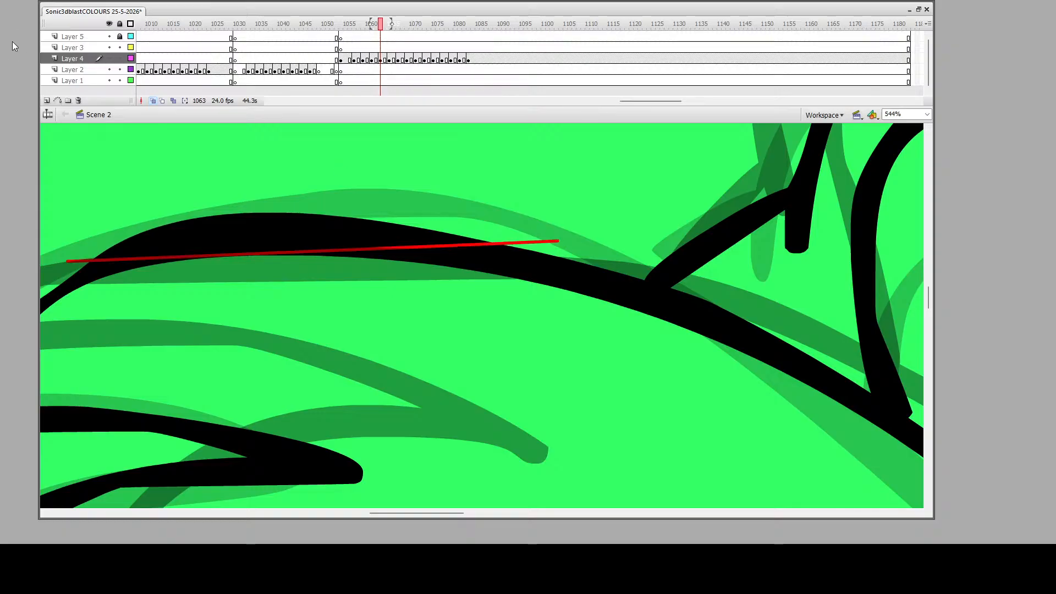
mouse_move(294, 253)
left_mouse_down()
mouse_move(290, 233)
mouse_move(324, 236)
left_mouse_up()
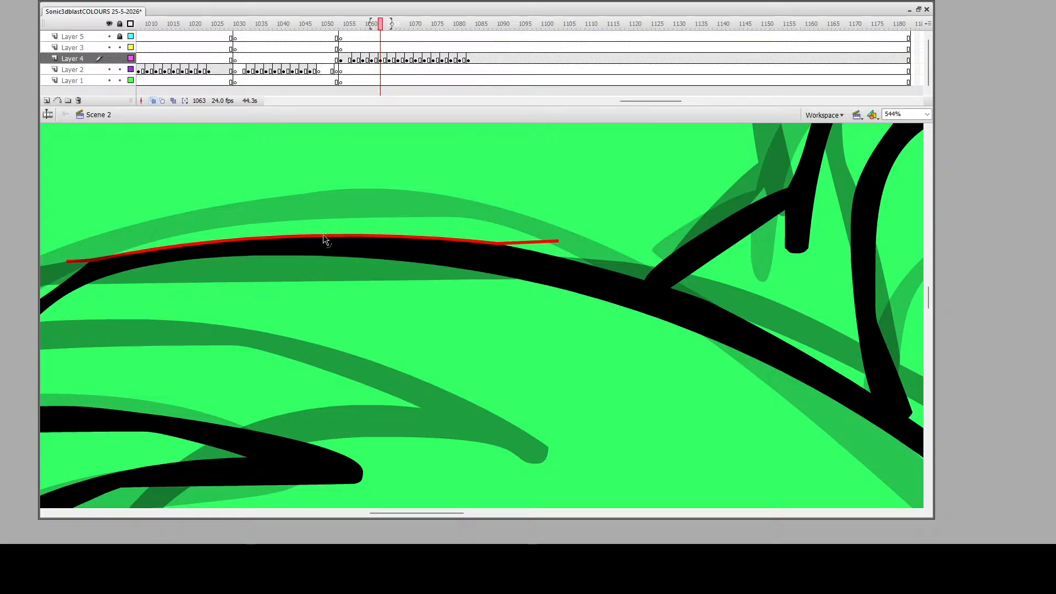
left_click(324, 239)
key("Delete")
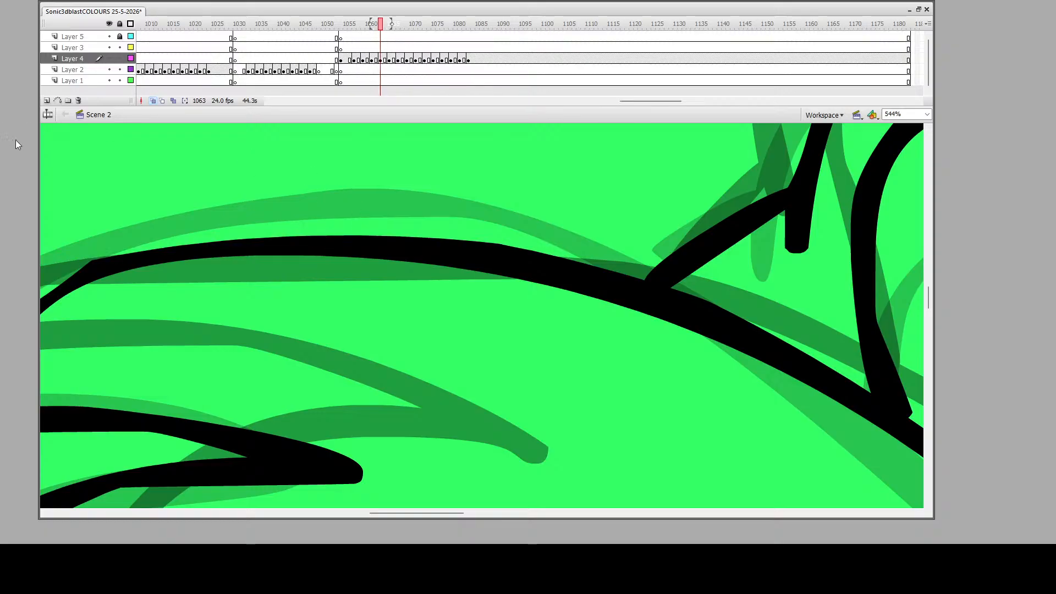
Cut through the thick lower ends of the two brow strokes between the eyes and delete the leftover pieces
key("z")
left_click(415, 251, "alt")
left_click(436, 343, "alt")
left_click(430, 314, "alt")
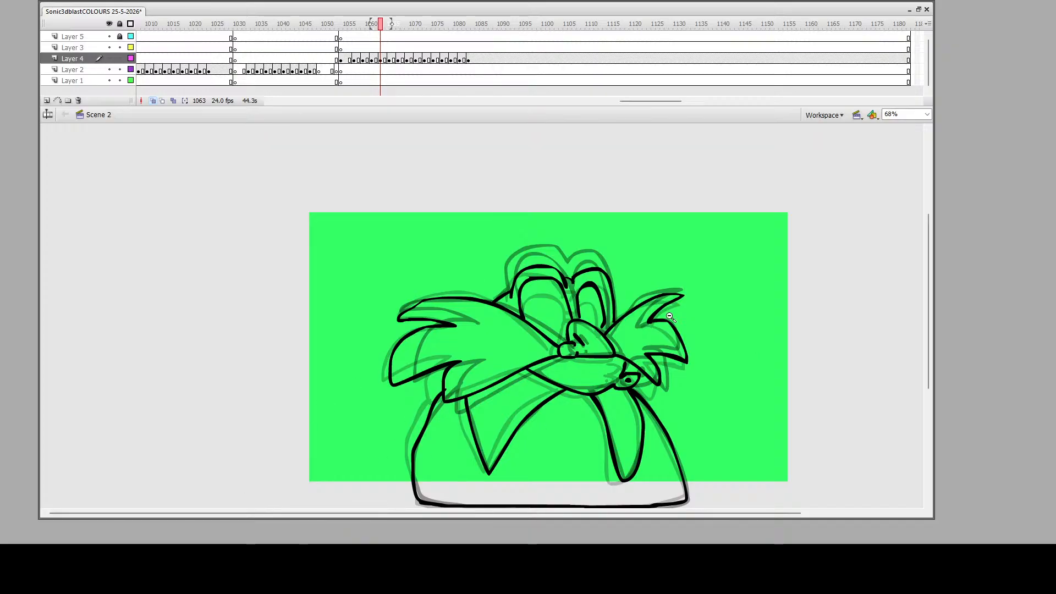
left_click_drag(575, 273, 609, 298)
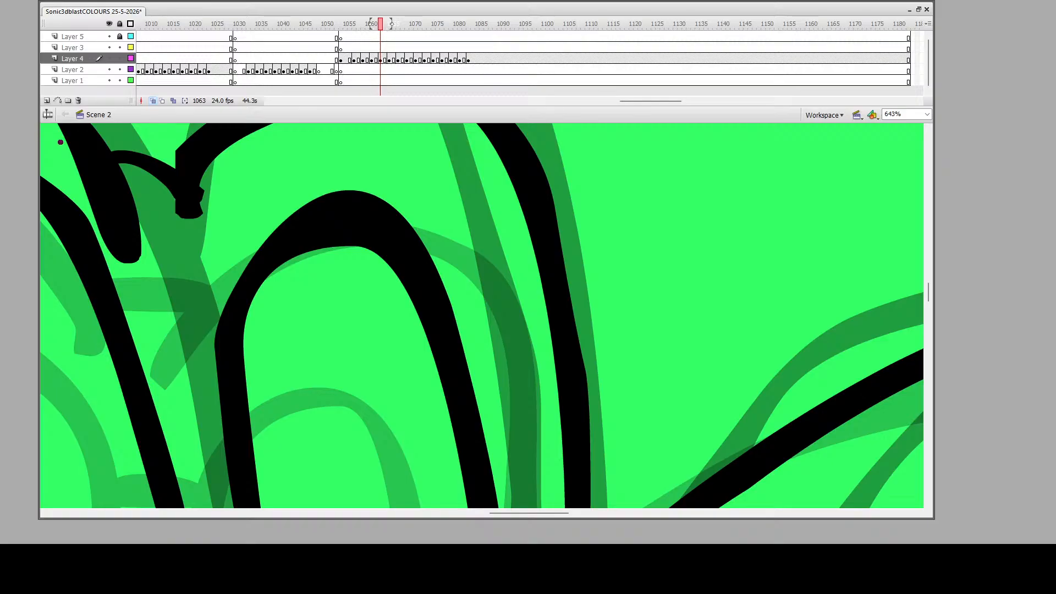
mouse_move(57, 135)
left_mouse_down()
mouse_move(125, 253)
mouse_move(153, 248)
left_mouse_up()
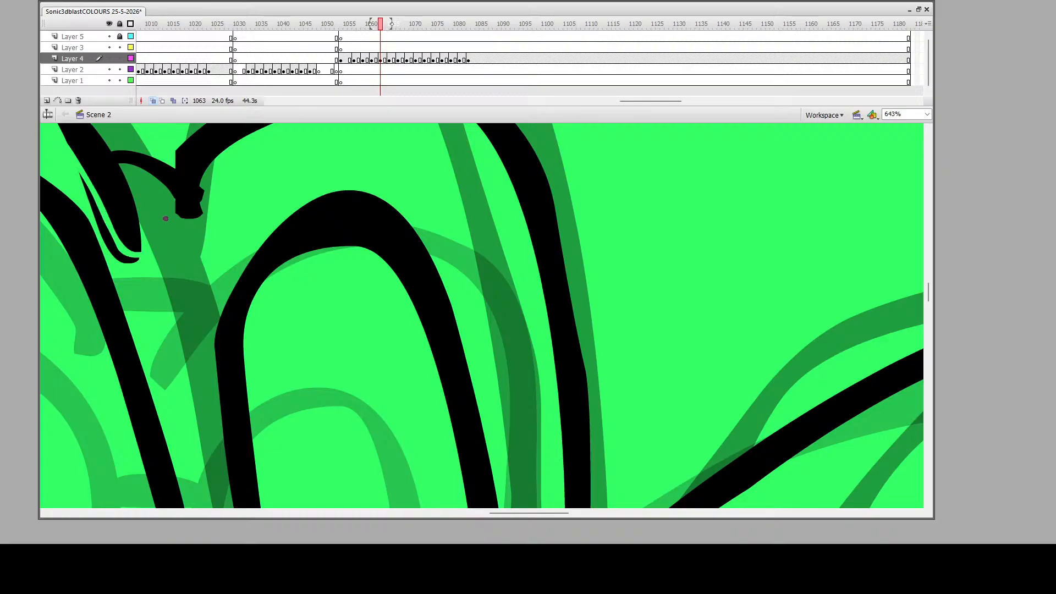
mouse_move(212, 215)
left_mouse_down()
mouse_move(128, 169)
mouse_move(202, 211)
mouse_move(162, 181)
left_mouse_up()
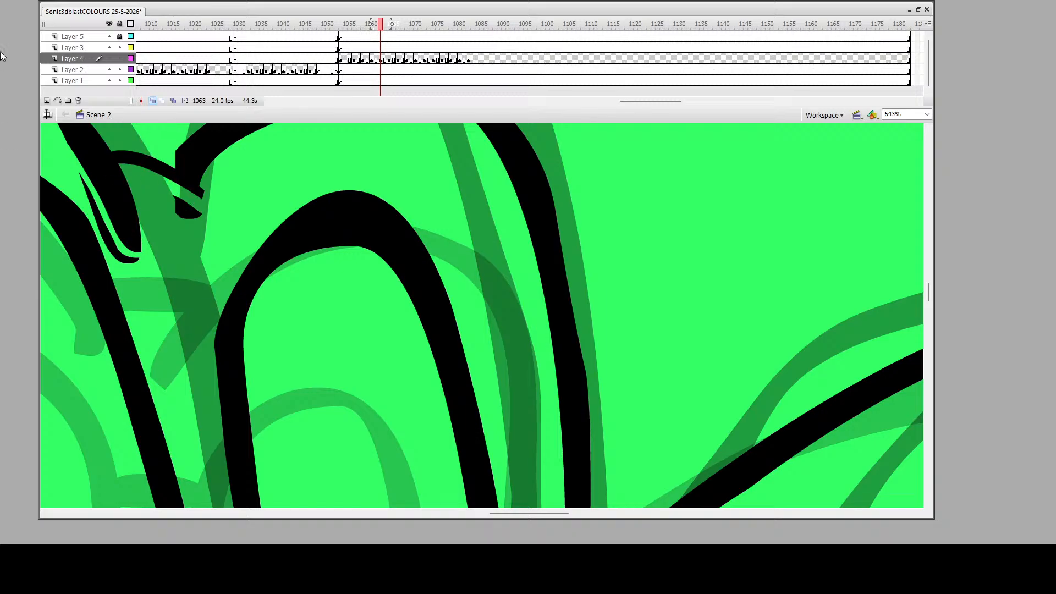
left_click(104, 223)
key("Delete")
left_click(198, 212)
key("Delete")
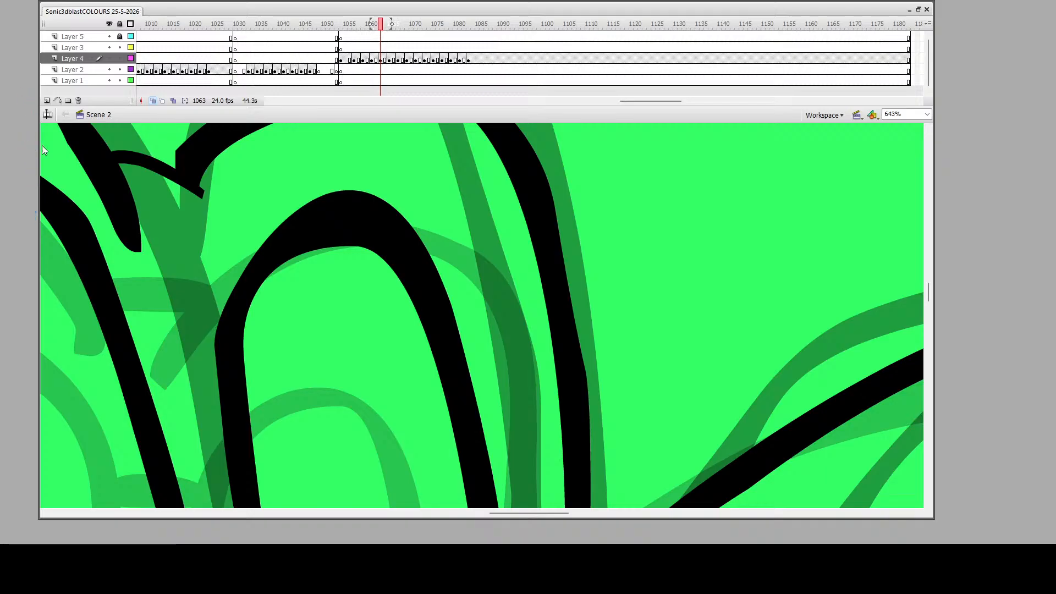
Look over the whole drawing on frame 1063 for outlines that are still too thick
left_click(436, 330, "alt")
left_click(456, 302, "alt")
left_click(507, 395, "alt")
scroll(507, 395, "down", 3)
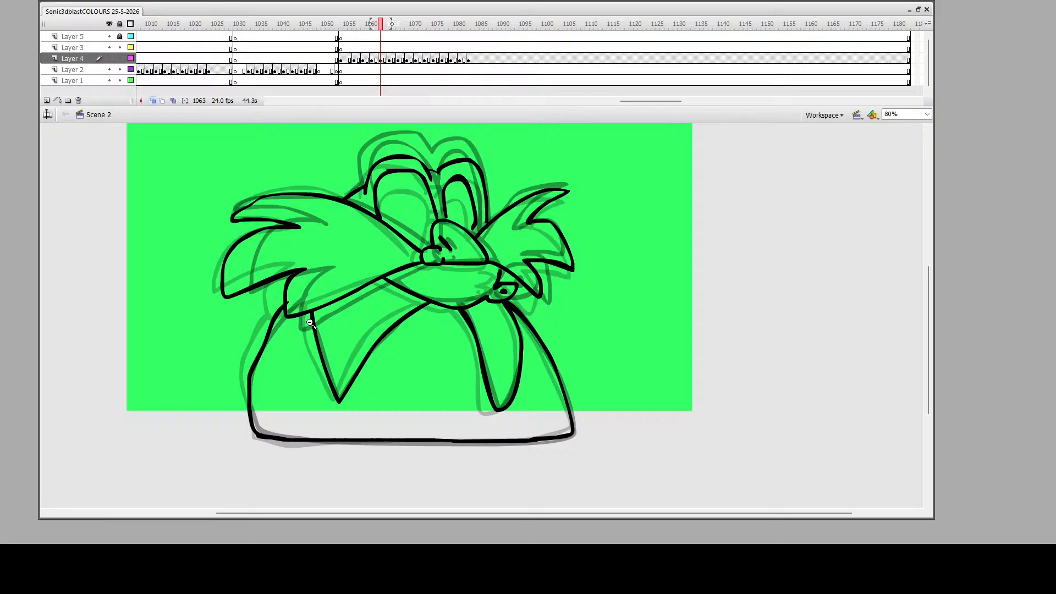
scroll(275, 225, "up", 2)
mouse_move(231, 188)
left_mouse_down()
mouse_move(625, 444)
mouse_move(649, 498)
left_mouse_up()
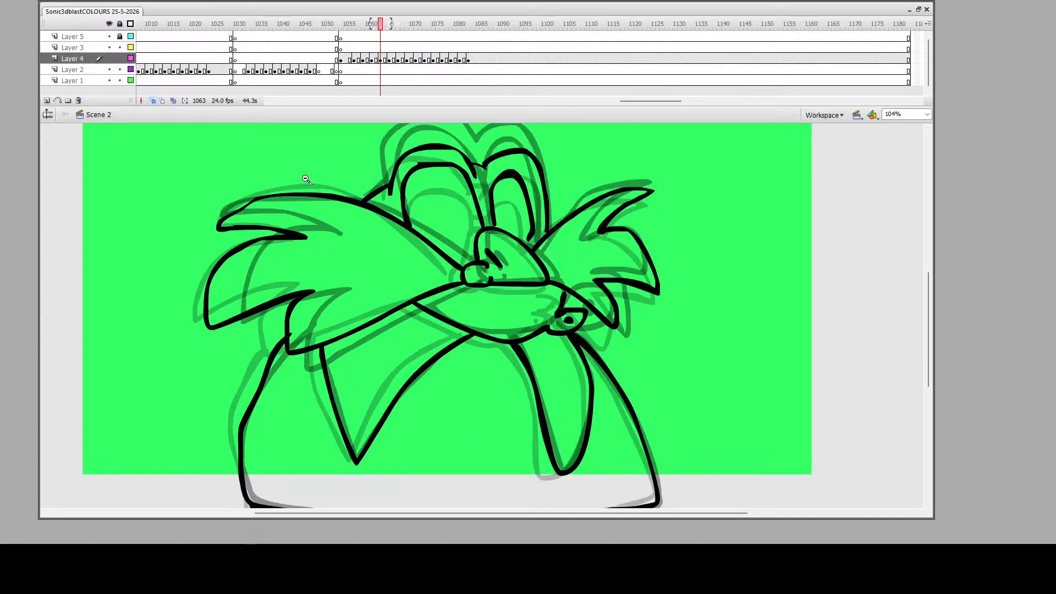
left_click_drag(481, 152, 705, 498)
left_click(450, 266)
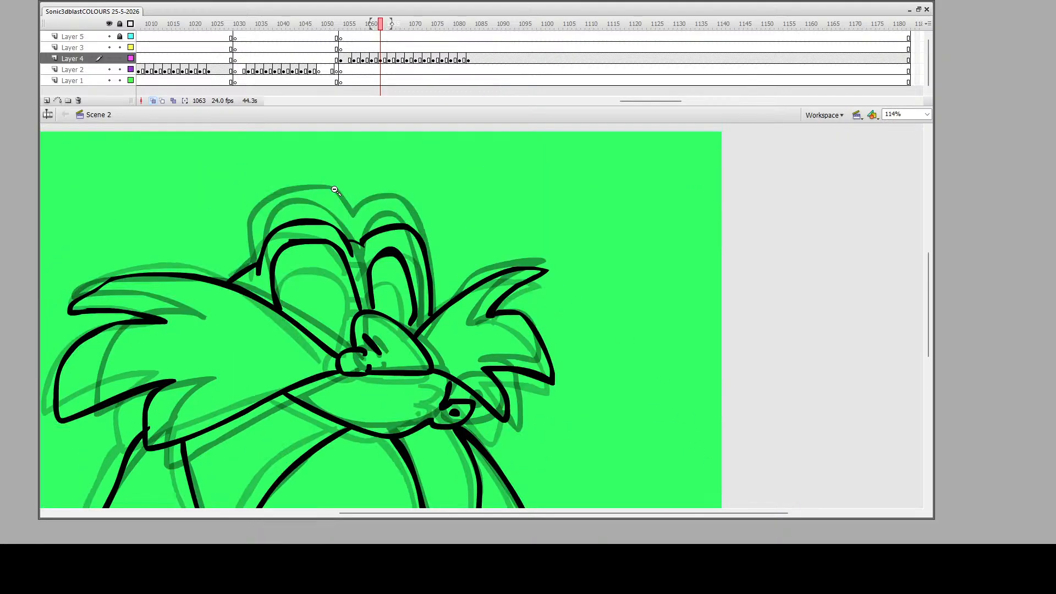
Thin the tops of both inner eye outlines along curved red guide lines, delete the excess black above them, and save
left_click_drag(319, 201, 489, 284)
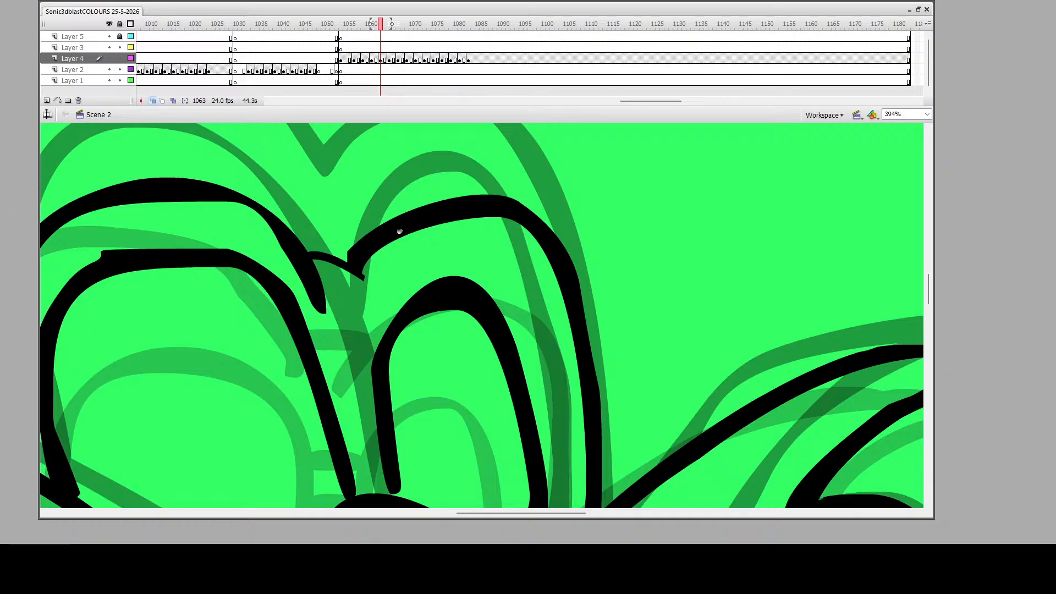
scroll(396, 374, "down", 3)
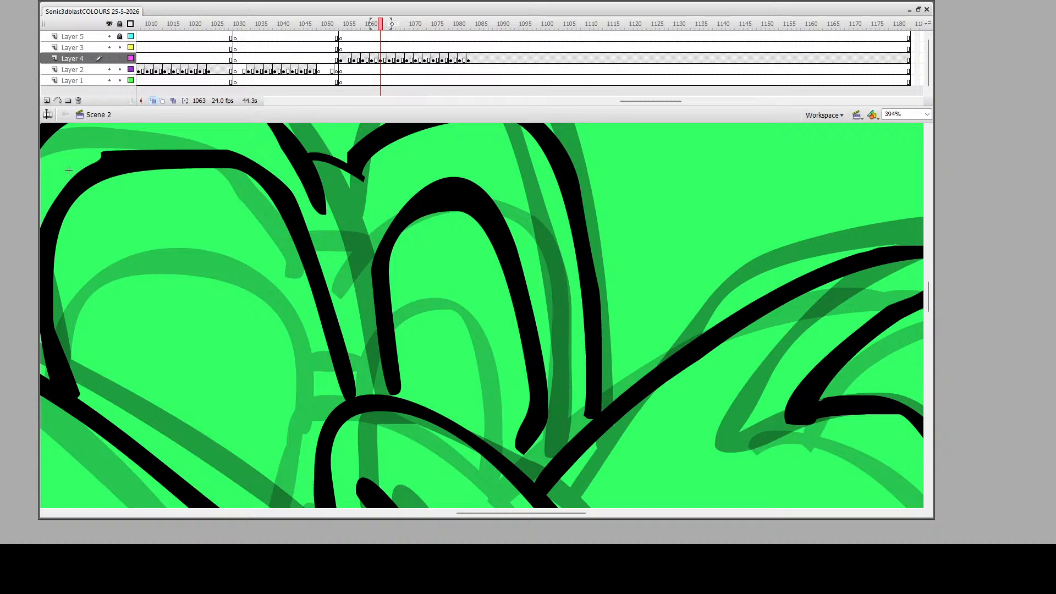
left_click_drag(67, 170, 267, 156)
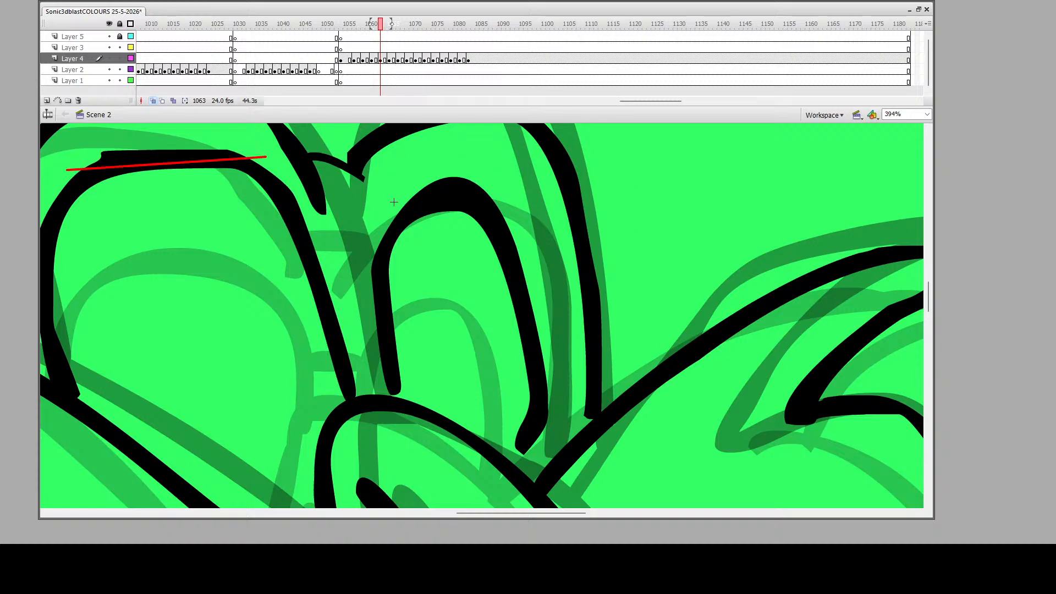
left_click_drag(394, 196, 523, 218)
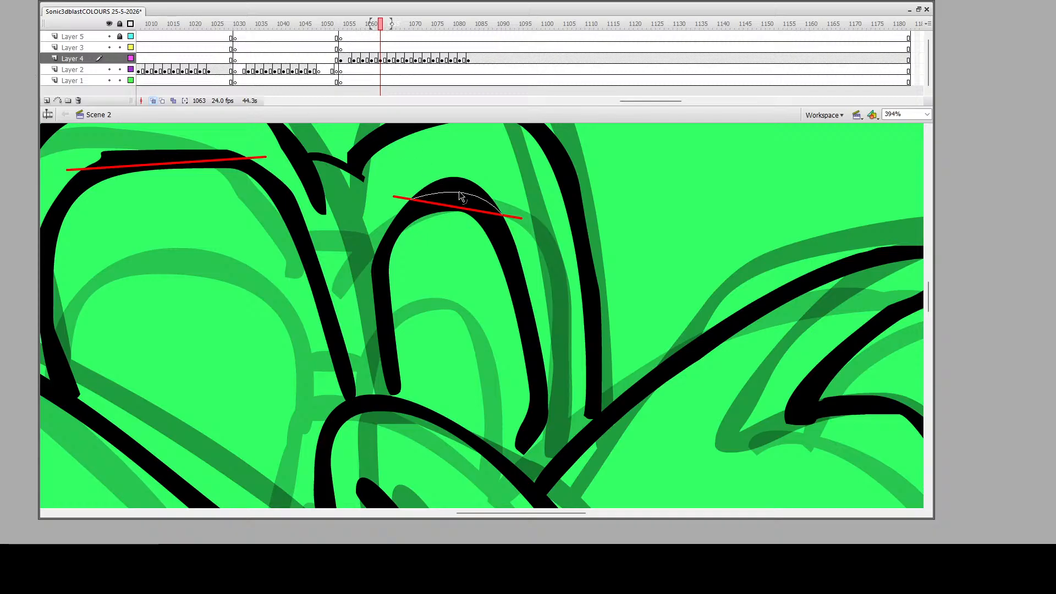
left_click_drag(461, 196, 455, 187)
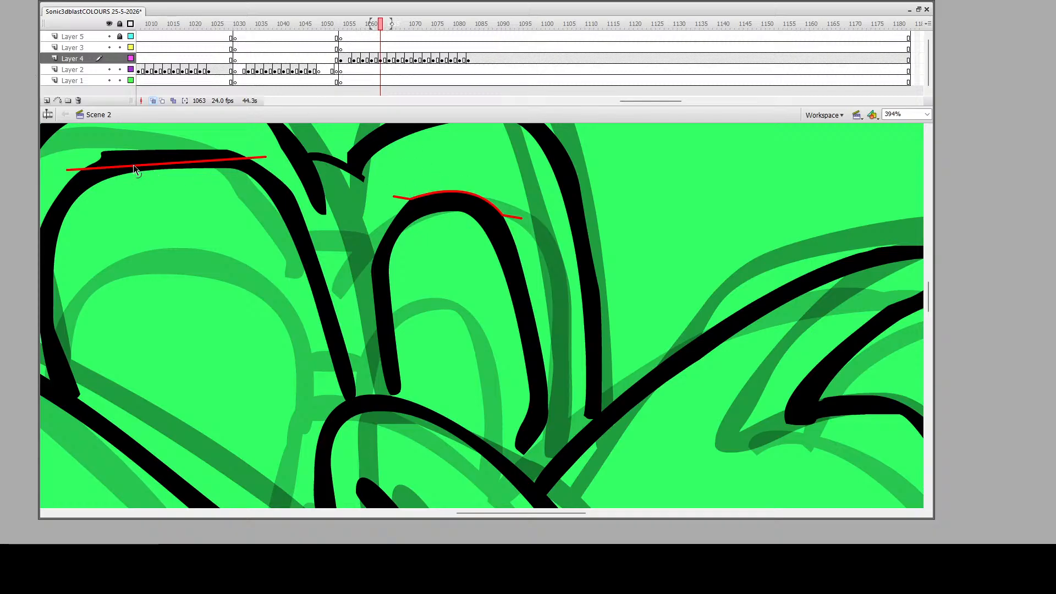
left_click_drag(133, 164, 136, 153)
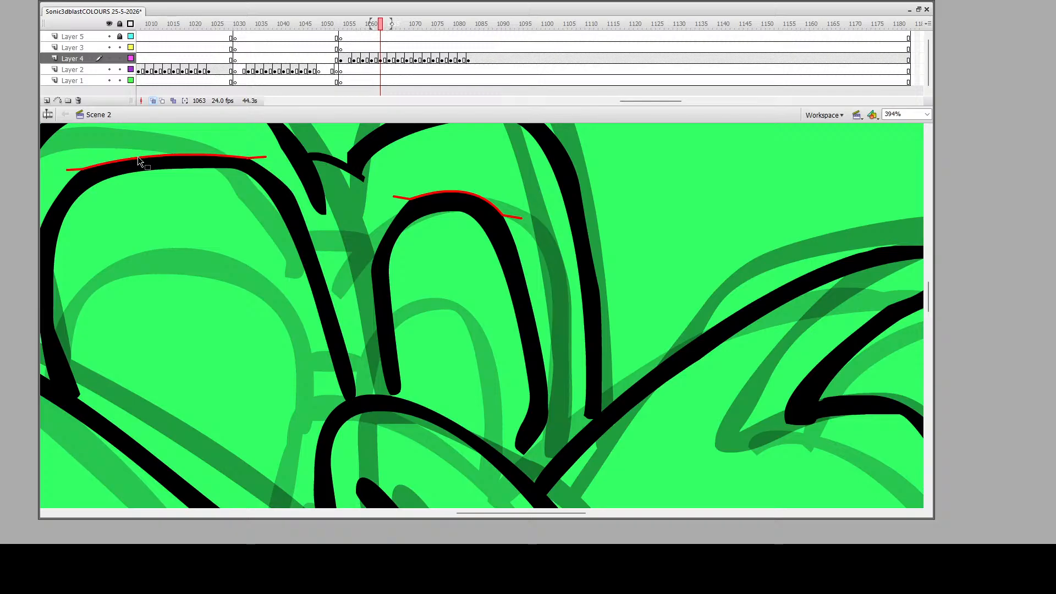
left_click(137, 158)
key("Delete")
left_click(430, 200)
key("Delete")
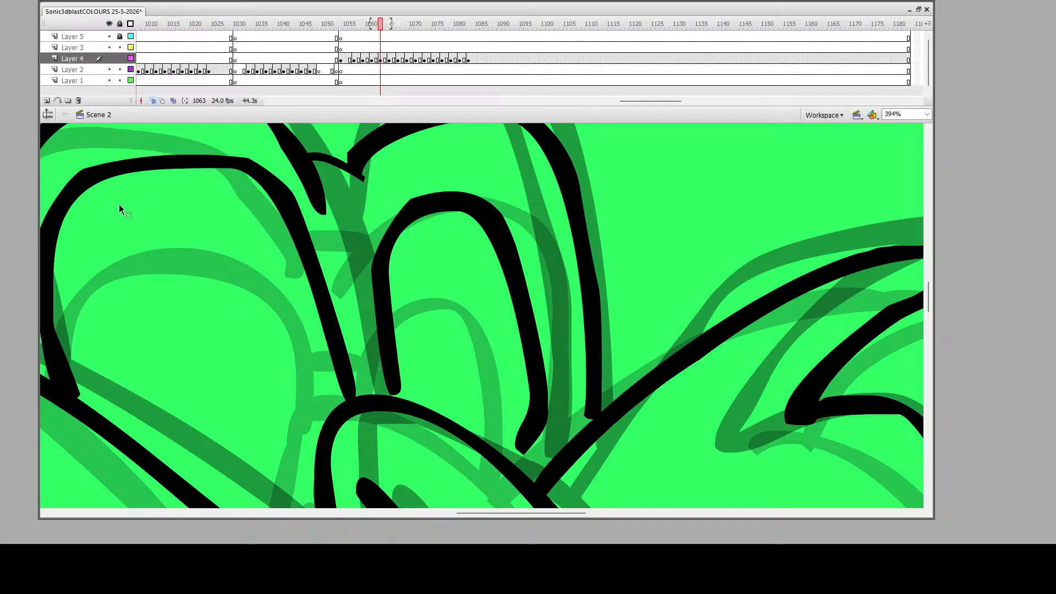
left_click(310, 203)
left_click(630, 342)
left_click(520, 338)
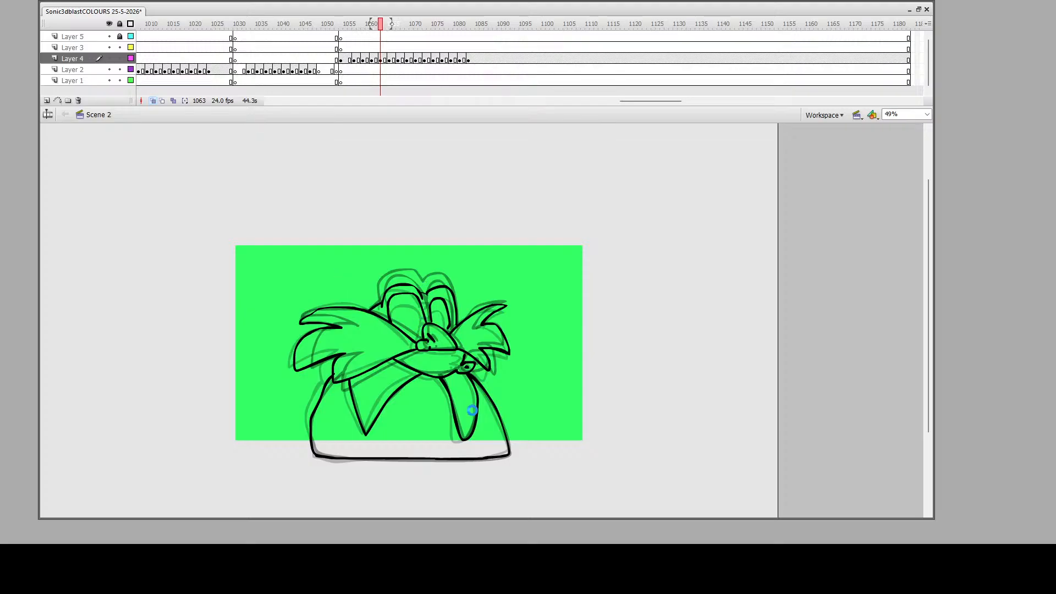
key("ctrl+s")
Play back the Layer 4 animation from near its start through to frame 1085
key("z")
left_click_drag(276, 236, 590, 483)
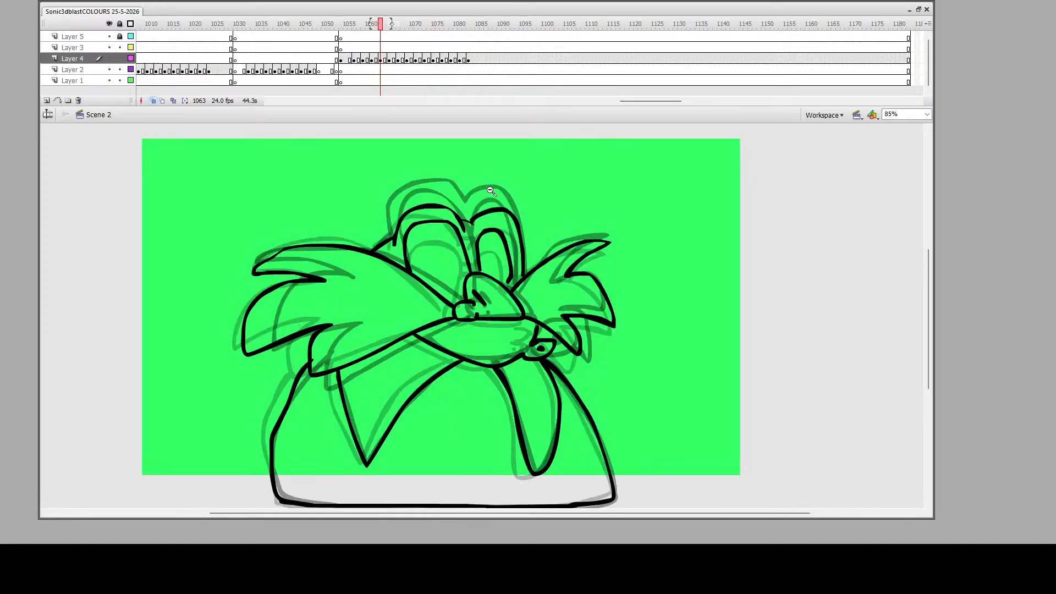
left_click(358, 59)
key("Return")
key("Return")
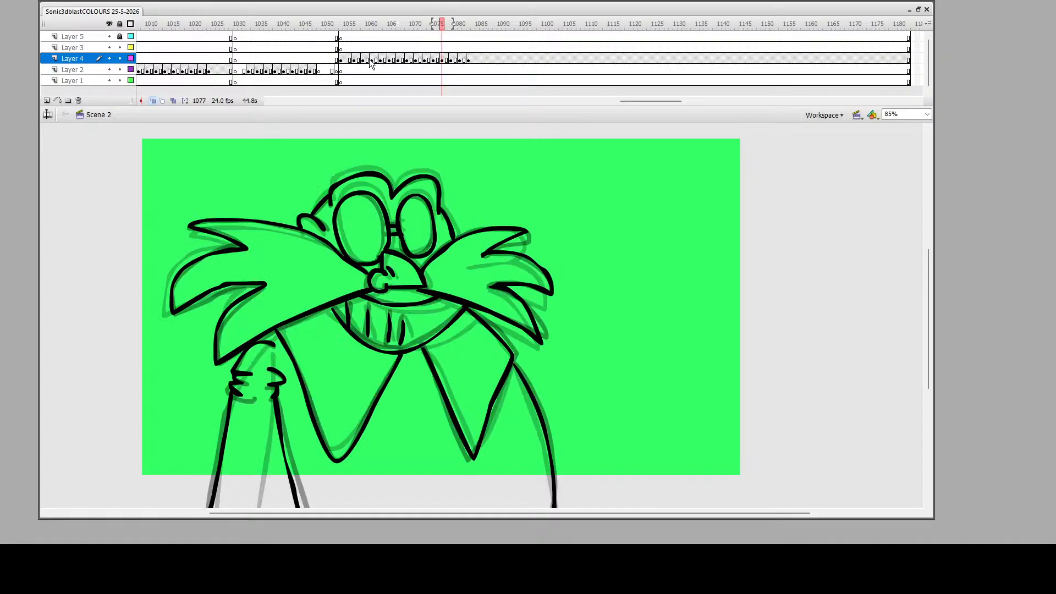
key("Return")
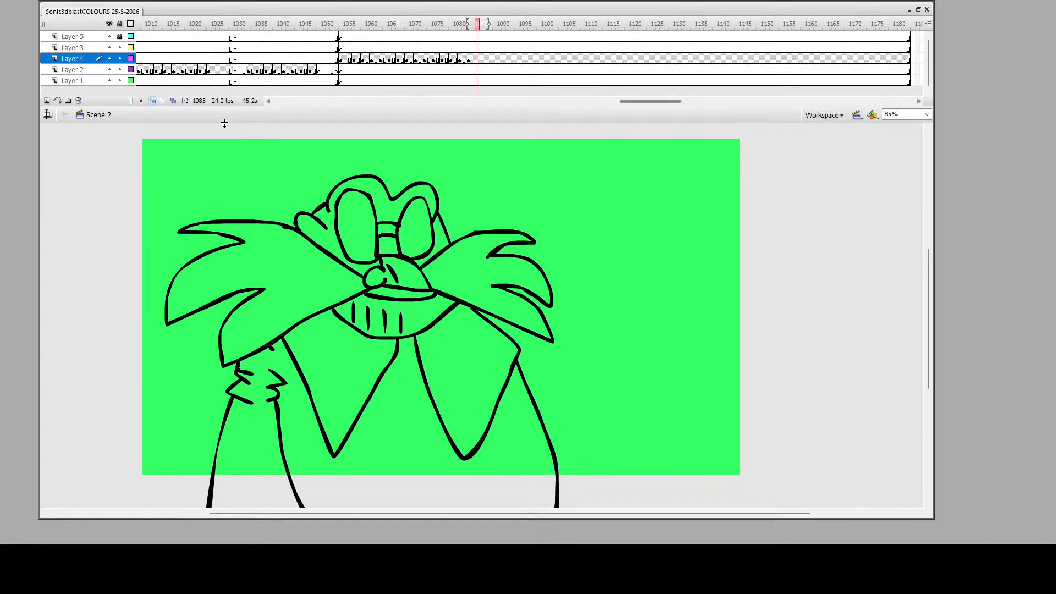
On frame 1085, draw a curved red guide along the nose's top edge and straight guides along the eye outlines meeting it
left_click_drag(392, 247, 438, 285)
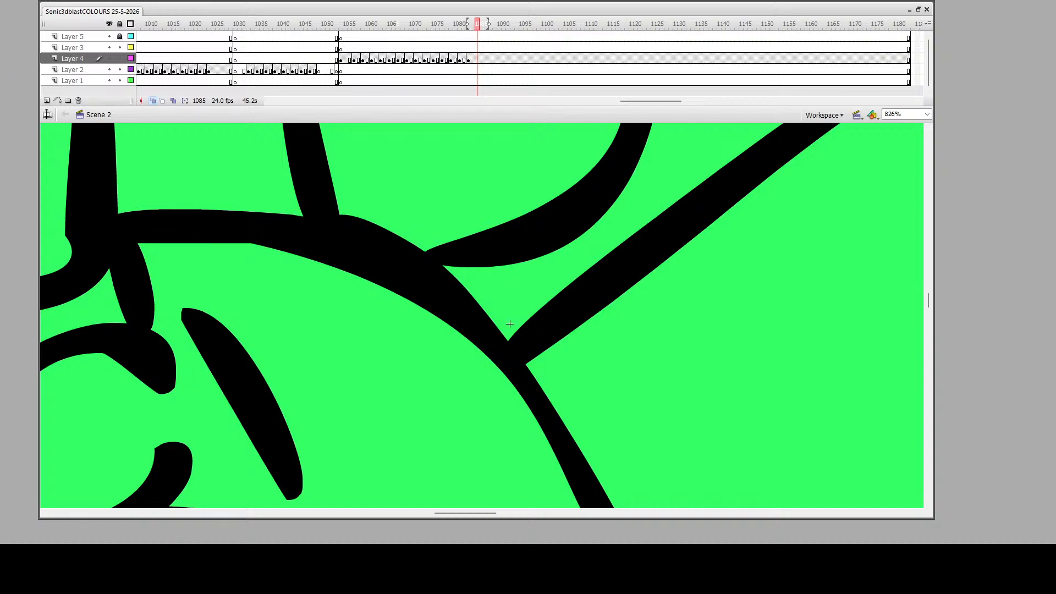
left_click_drag(507, 337, 228, 194)
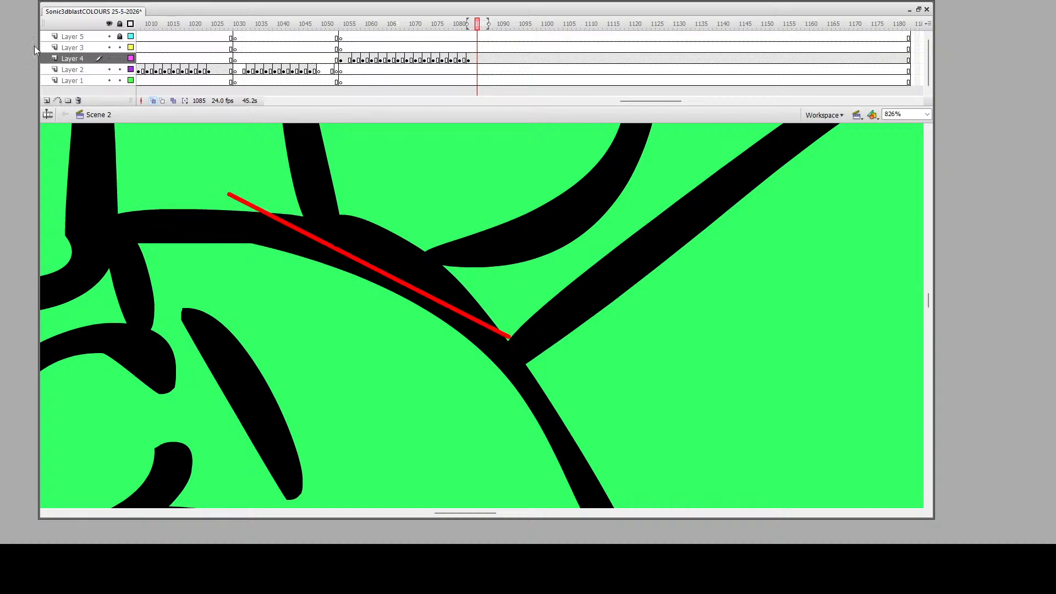
left_click_drag(377, 269, 395, 255)
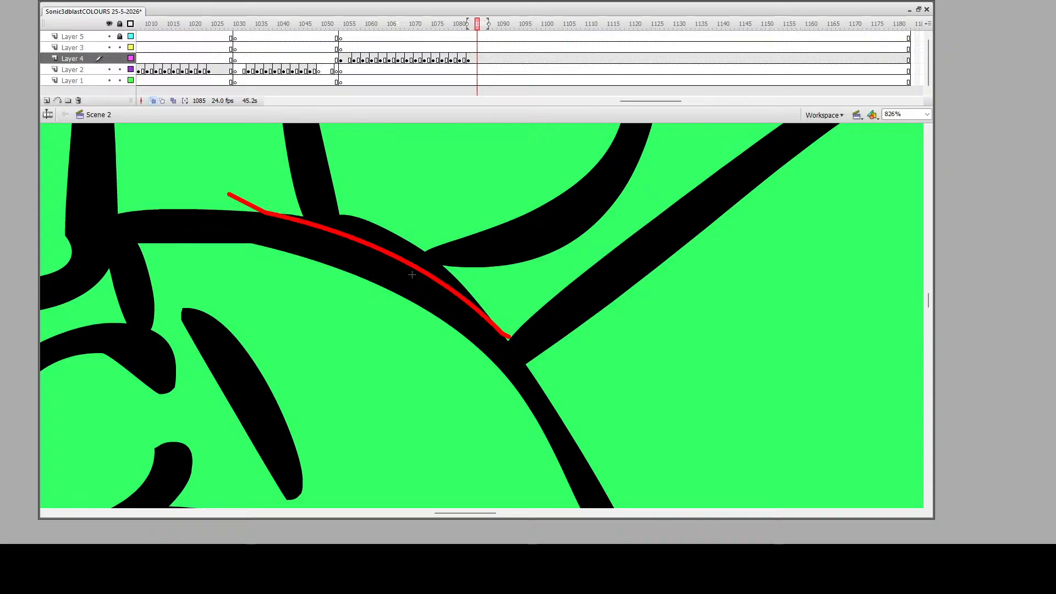
left_click_drag(412, 274, 667, 155)
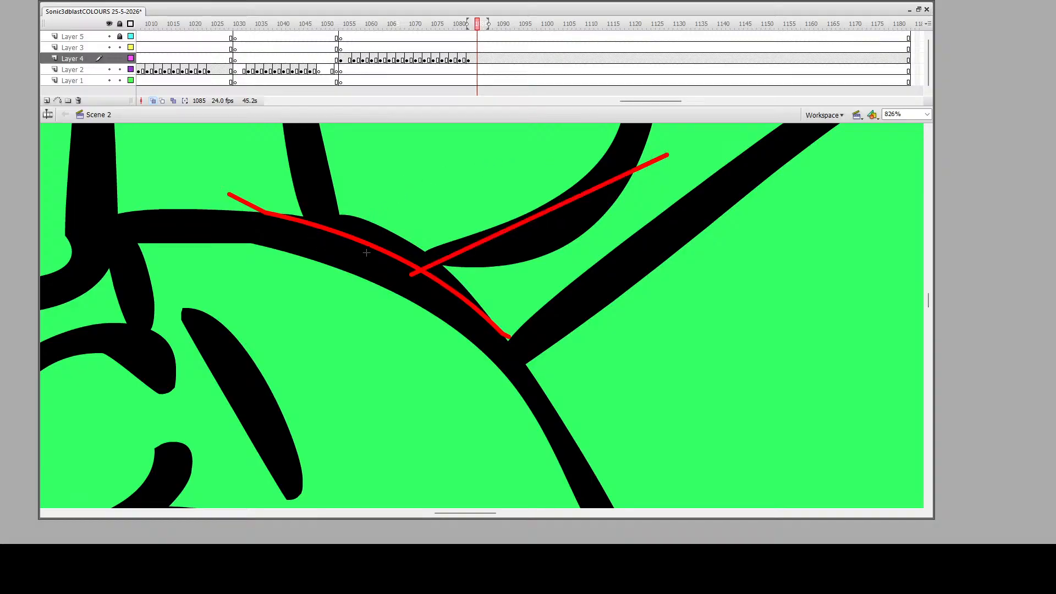
scroll(309, 298, "up", 2)
mouse_move(310, 288)
left_mouse_down()
mouse_move(277, 208)
mouse_move(273, 115)
left_mouse_up()
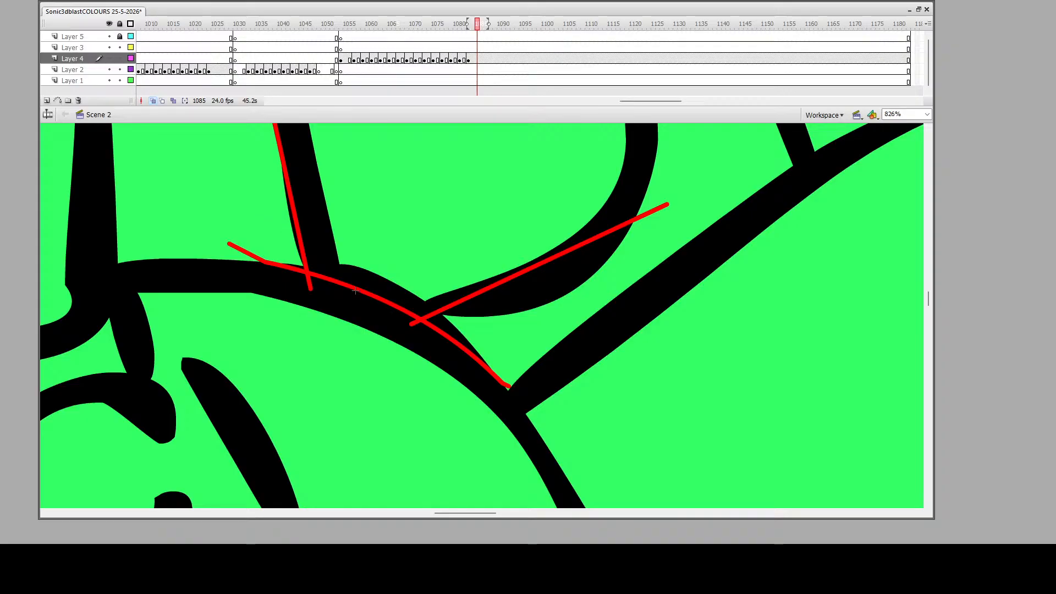
left_click_drag(342, 303, 321, 114)
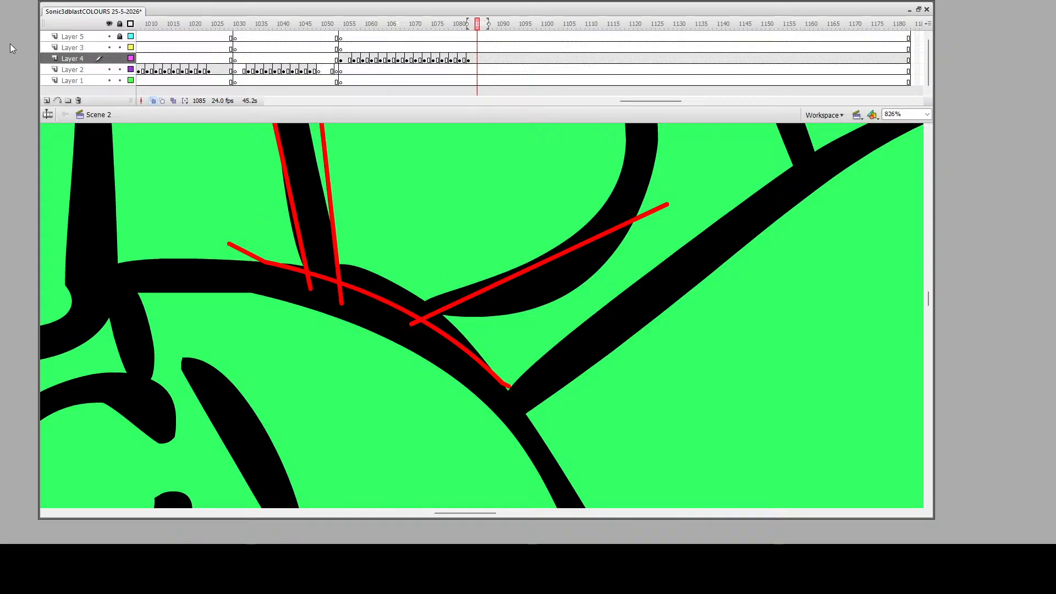
Delete the excess black under the right eye's lower stroke, bow its guide line outward, and add short guides where it joins the nose
left_click(513, 305)
key("Delete")
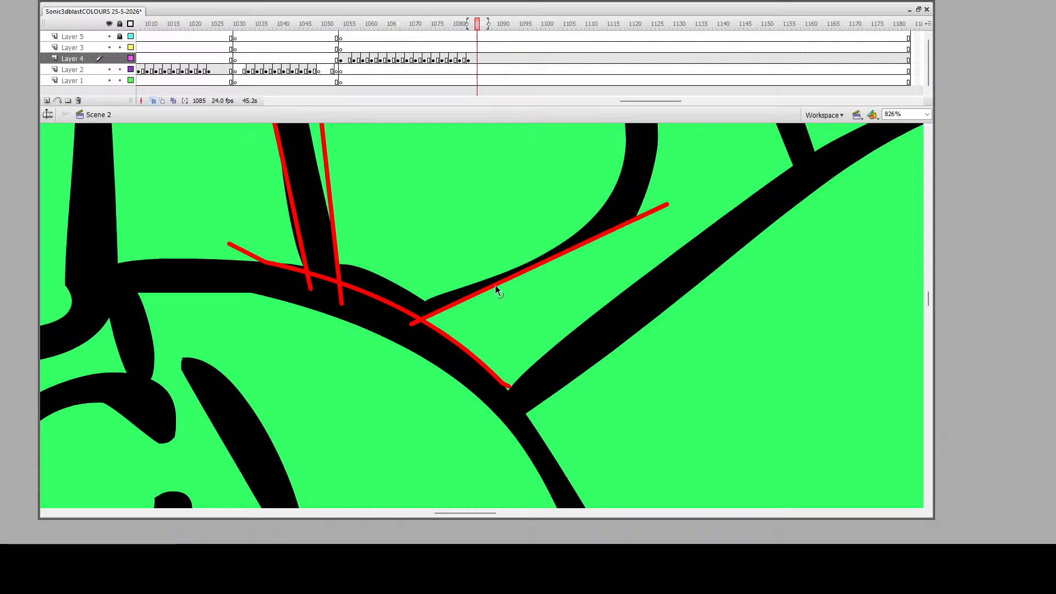
left_click_drag(496, 285, 513, 305)
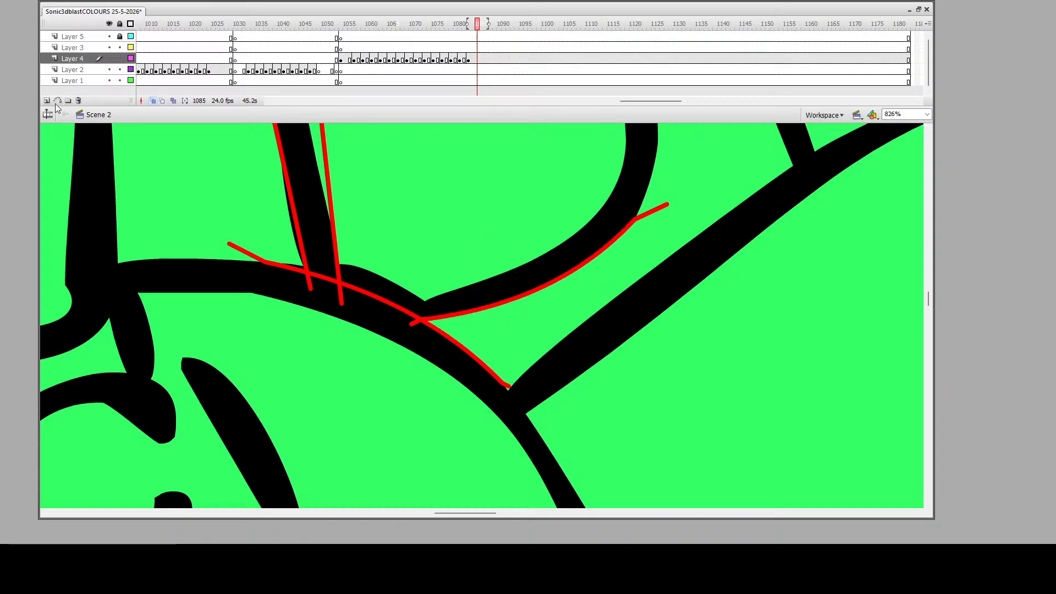
mouse_move(381, 320)
left_mouse_down()
mouse_move(473, 285)
mouse_move(452, 304)
left_mouse_up()
scroll(305, 297, "up", 2)
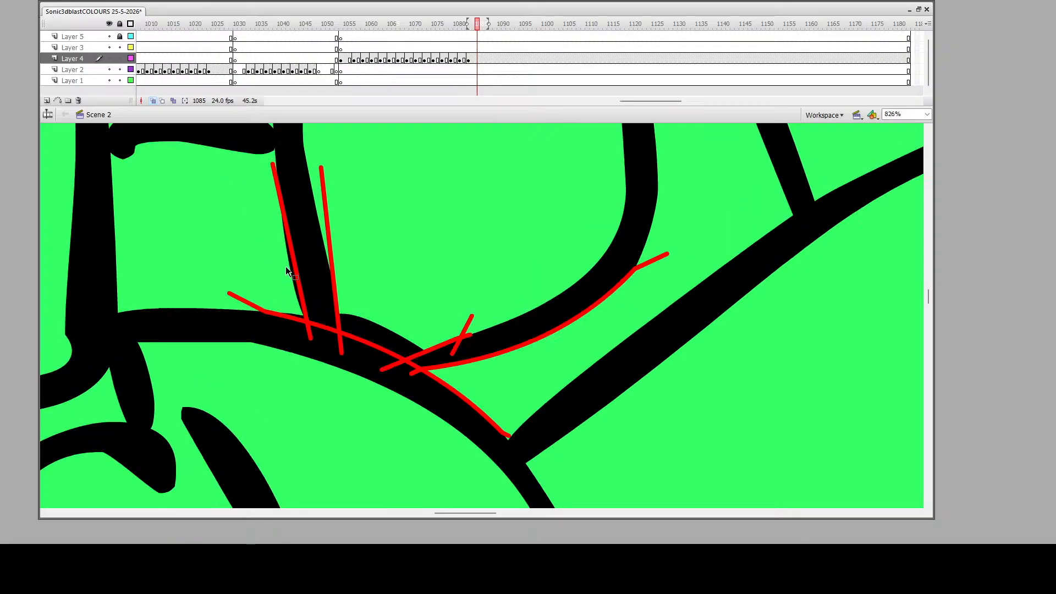
Delete the excess black above the nose's curved guide and beside the right eye's inner outline, outside its straight guide
key("Return")
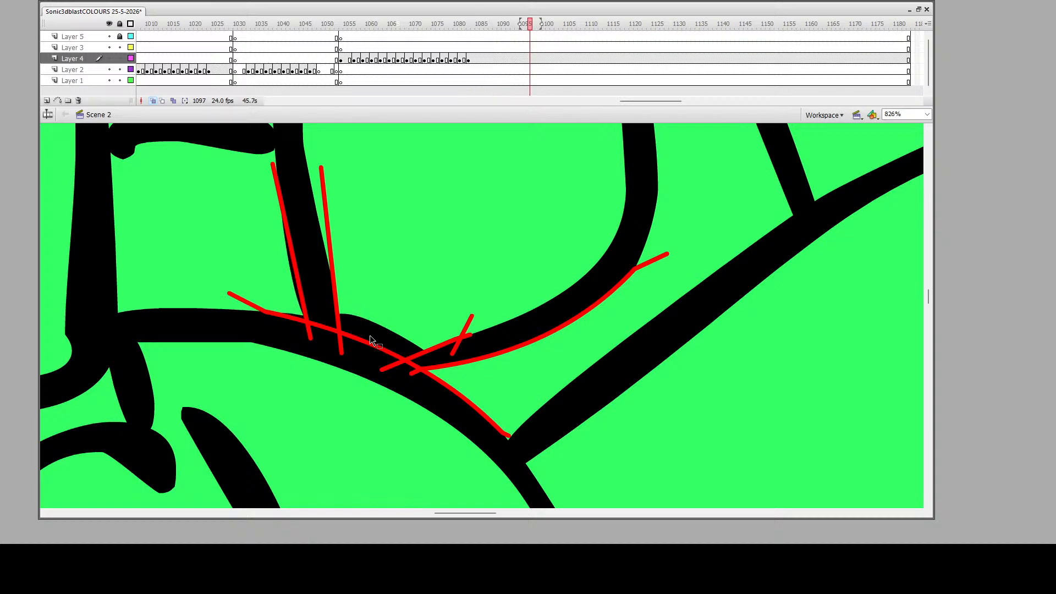
left_click(370, 335)
key("Delete")
left_click(294, 274)
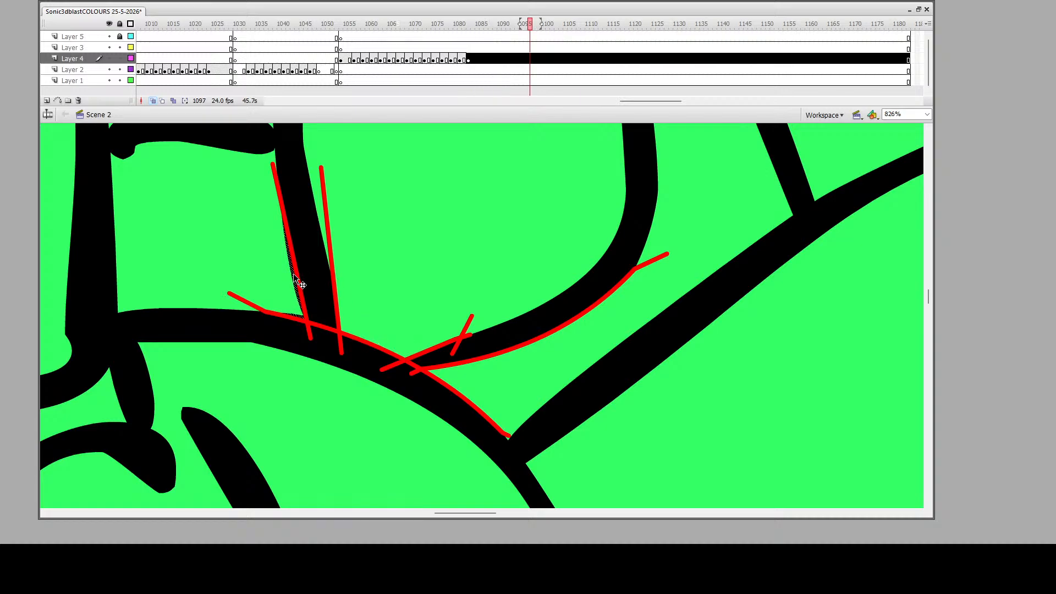
key("Delete")
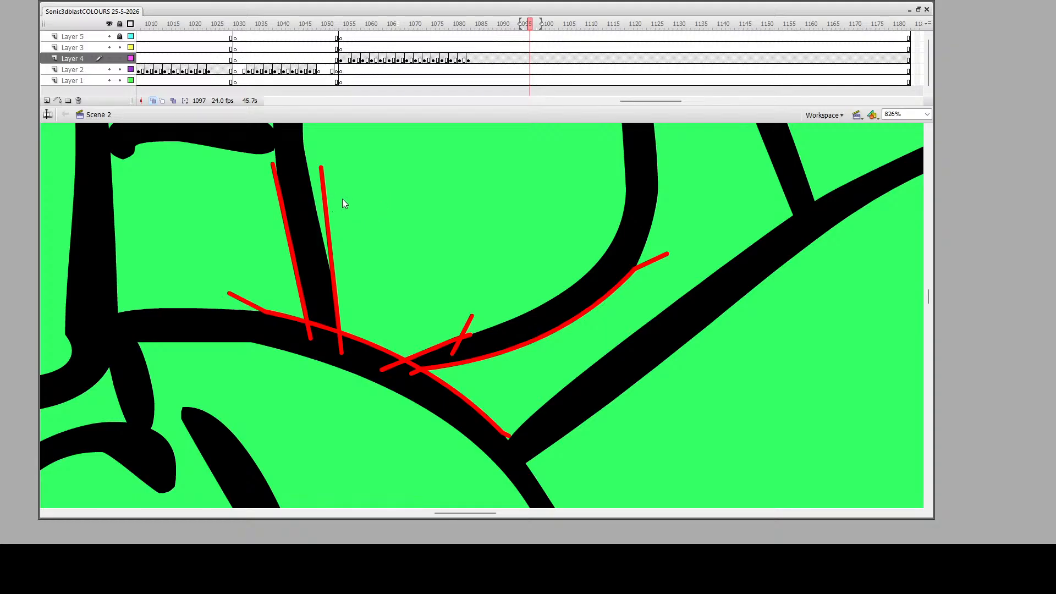
Remove all the red guide lines around the nose and right eye
left_click(282, 212)
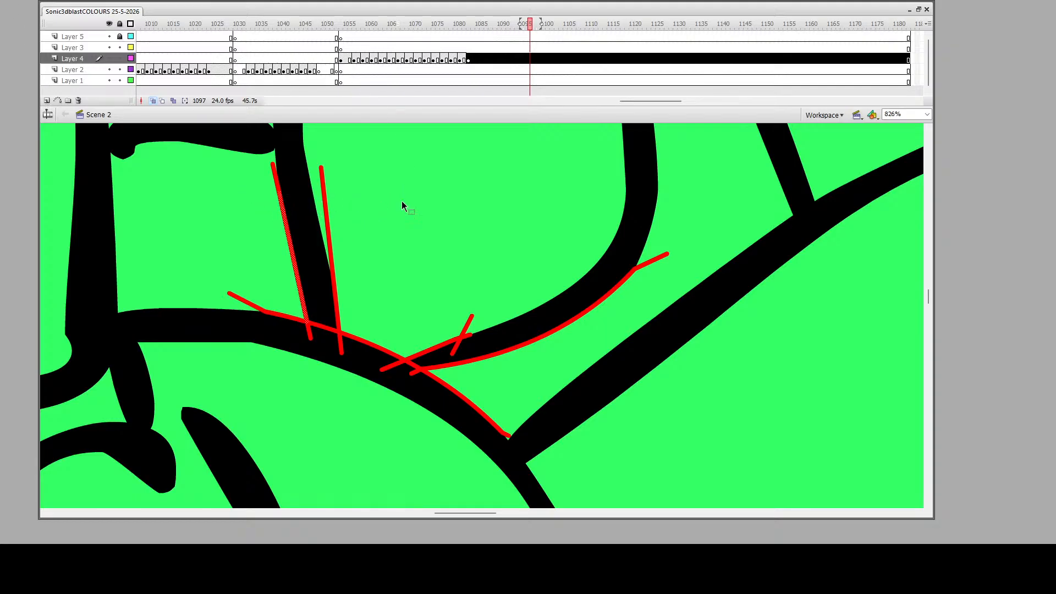
left_click(401, 206)
double_click(283, 207)
key("Delete")
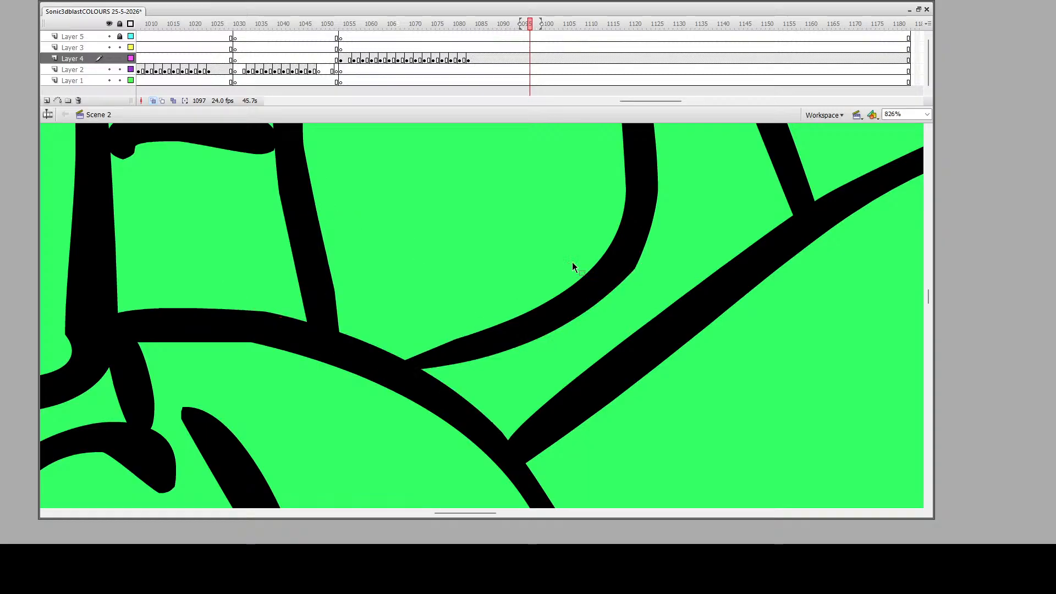
Thin the underside of the lower wrinkle between the eyes and erase the knob protruding into the right eye from the upper wrinkle
scroll(573, 262, "up", 5)
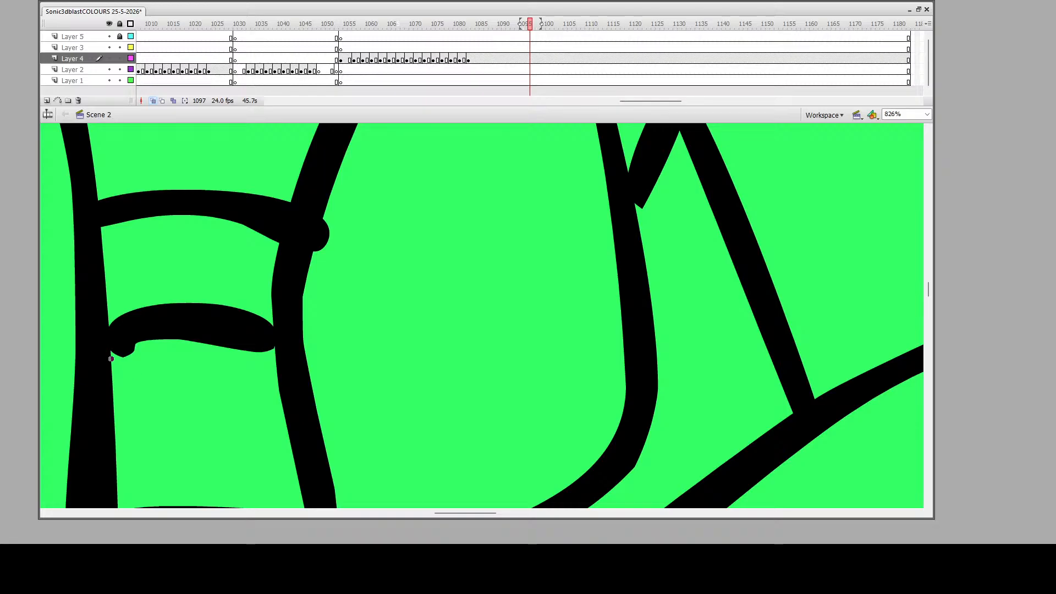
mouse_move(113, 353)
left_mouse_down()
mouse_move(171, 333)
mouse_move(250, 339)
mouse_move(271, 349)
mouse_move(266, 356)
left_mouse_up()
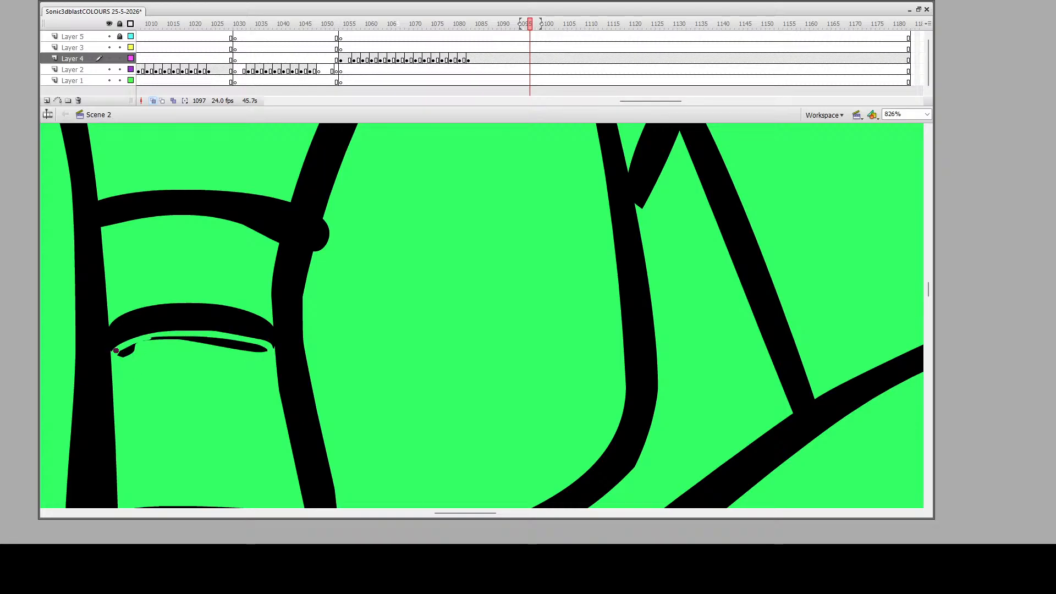
mouse_move(329, 218)
left_mouse_down()
mouse_move(312, 260)
mouse_move(330, 203)
left_mouse_up()
left_click_drag(328, 241, 333, 211)
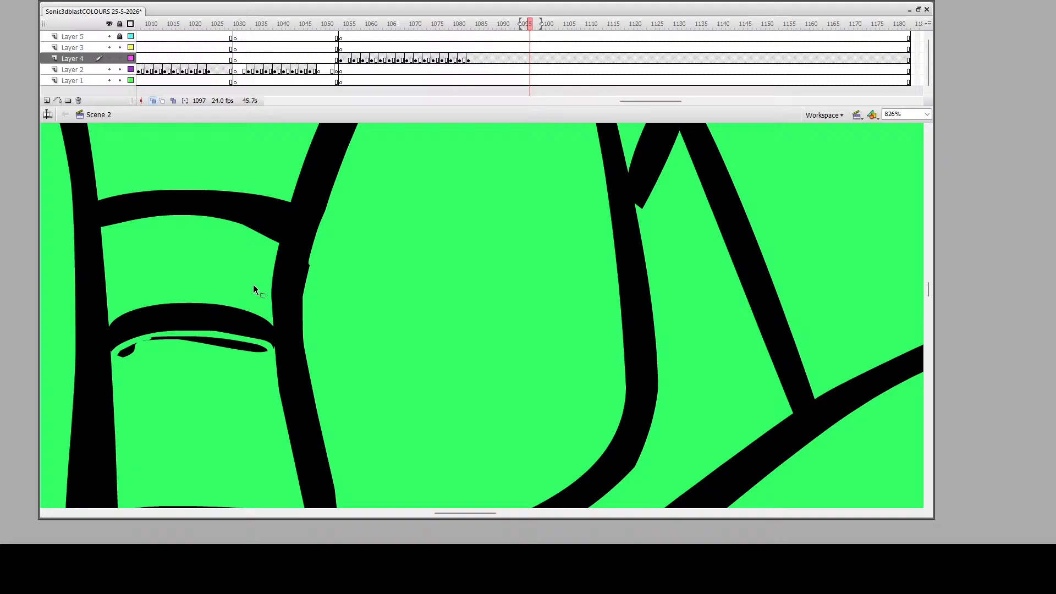
left_click_drag(243, 351, 119, 352)
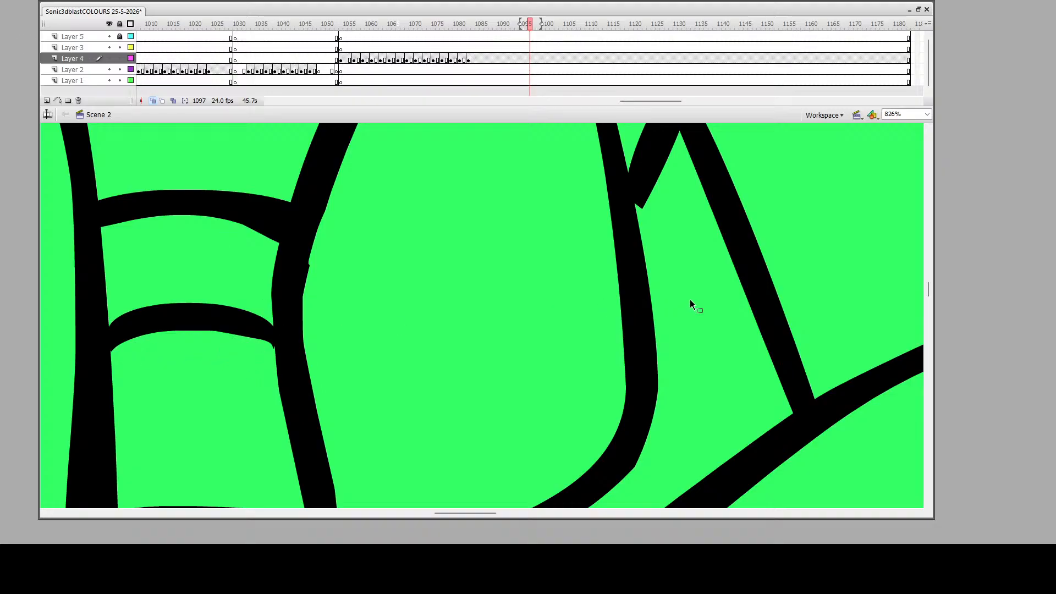
Slim the diagonal crease on the nose by cutting its outer side along a slightly bowed red guide and removing the excess and guide
scroll(688, 299, "up", 8)
scroll(610, 304, "down", 3)
scroll(242, 336, "up", 2)
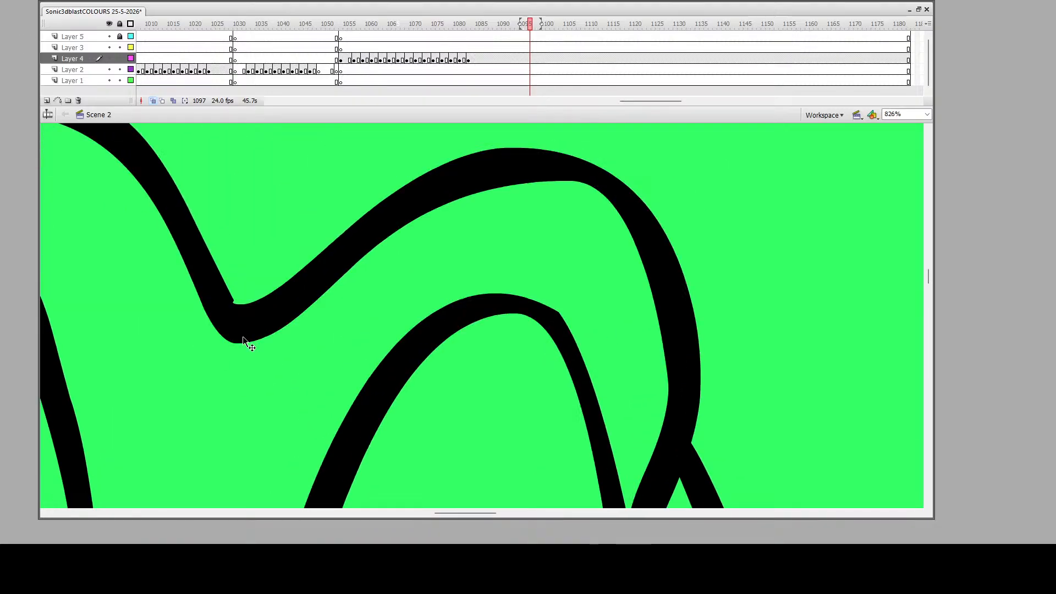
scroll(569, 254, "down", 17)
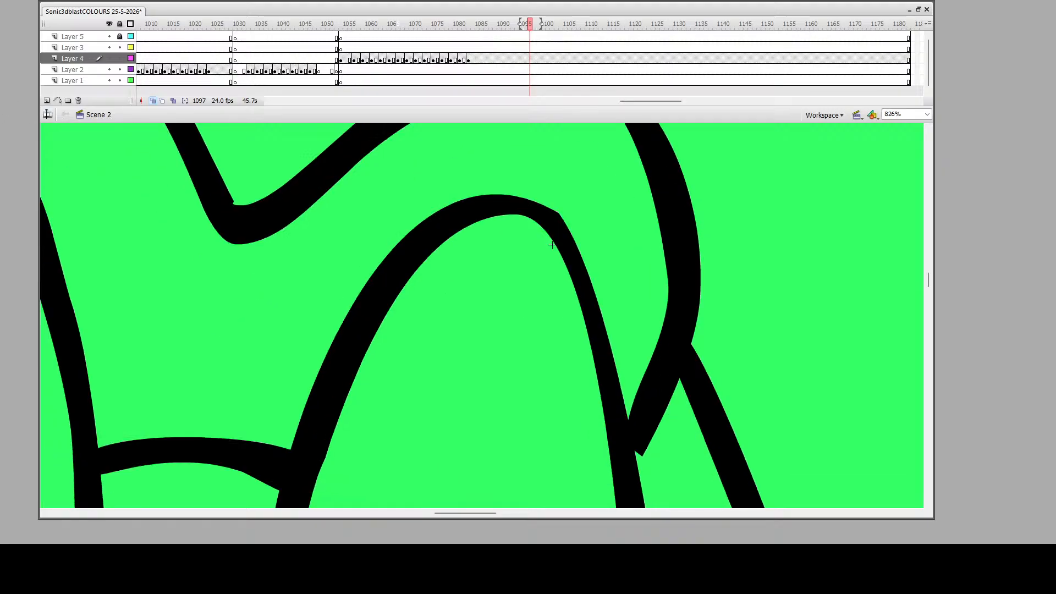
scroll(330, 325, "up", 2)
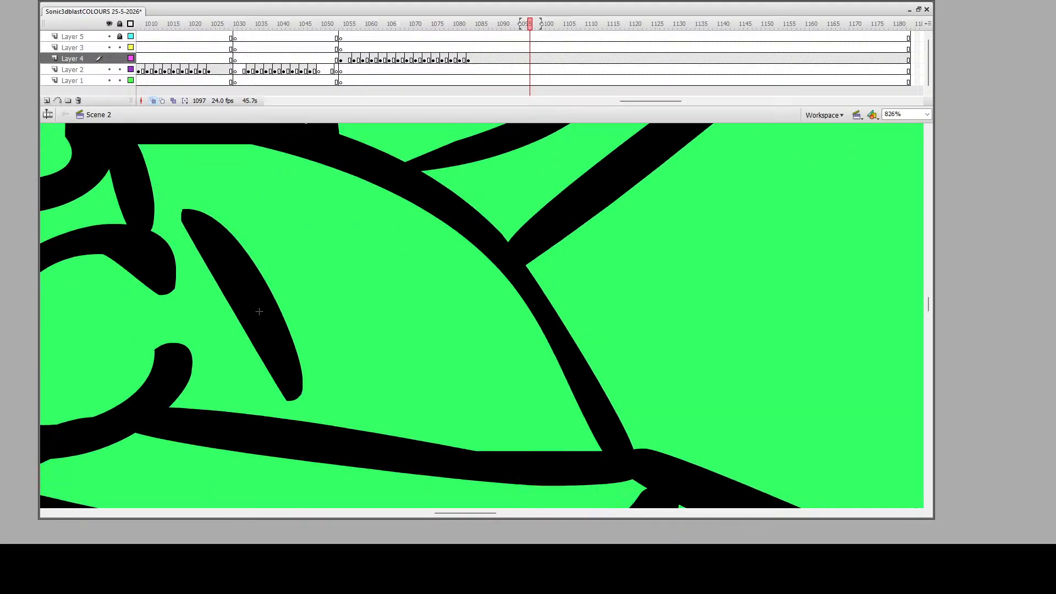
mouse_move(193, 196)
left_mouse_down()
mouse_move(297, 407)
mouse_move(316, 423)
left_mouse_up()
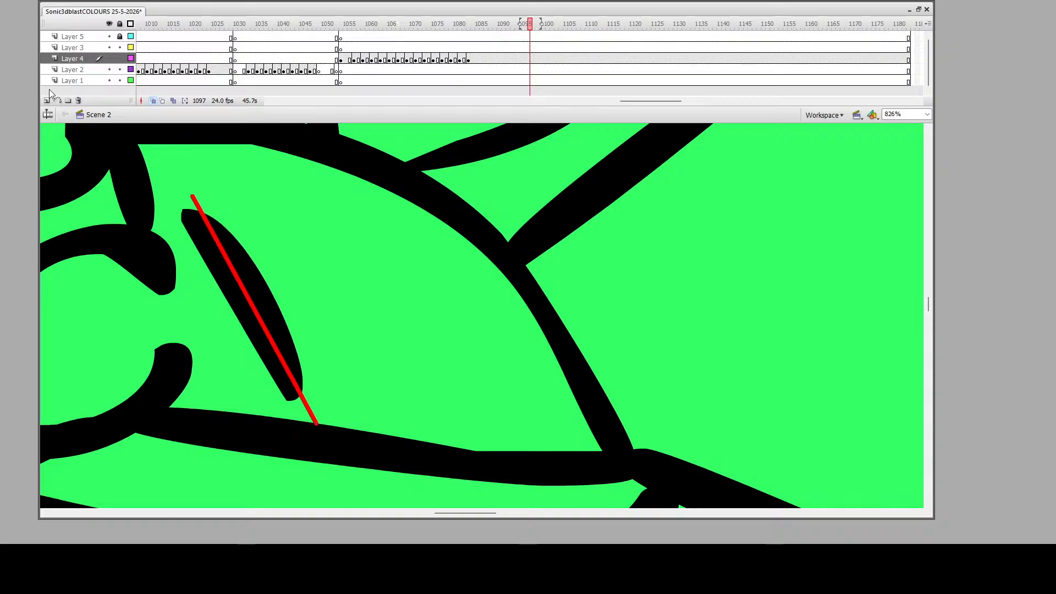
left_click_drag(257, 314, 266, 322)
left_click(261, 316)
key("Delete")
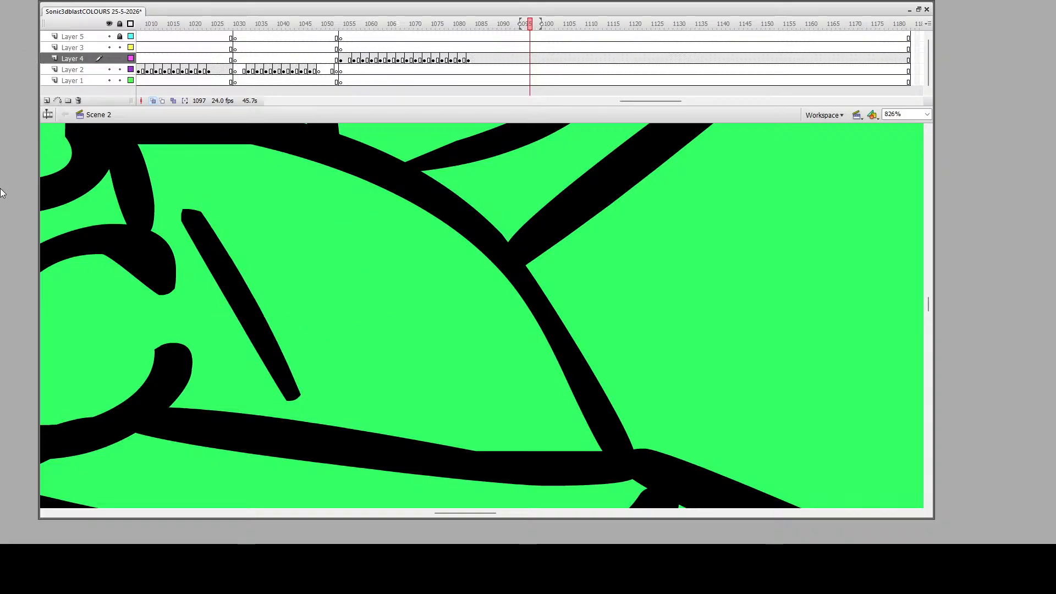
Erase the bump inside the ear's base outline and thin the underside of the short line joining the ear to the head
key("z")
left_click(222, 380, "alt")
left_click(507, 293, "alt")
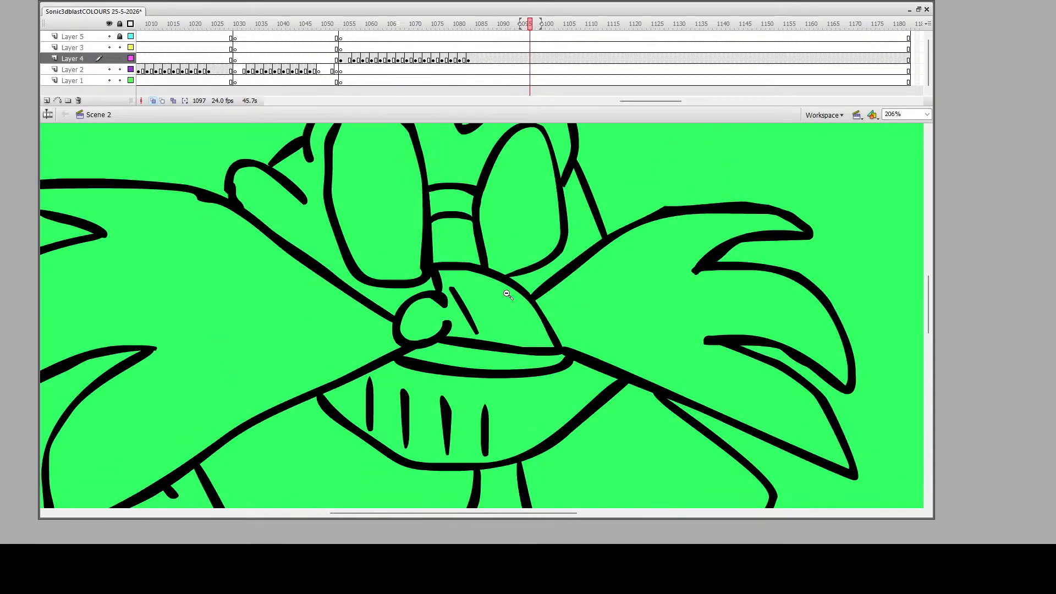
left_click(487, 334, "alt")
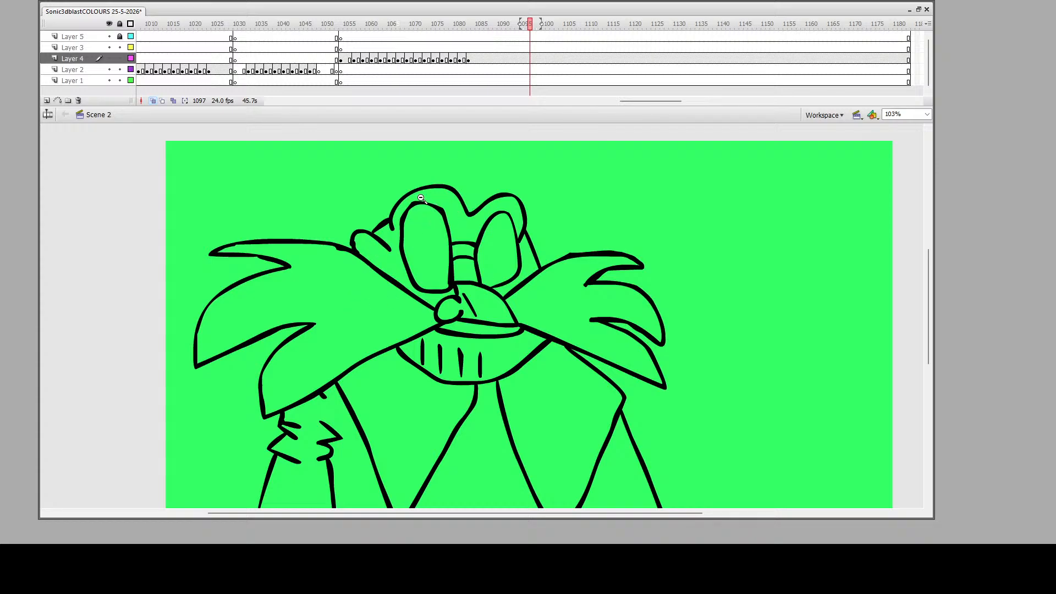
left_click_drag(391, 167, 695, 371)
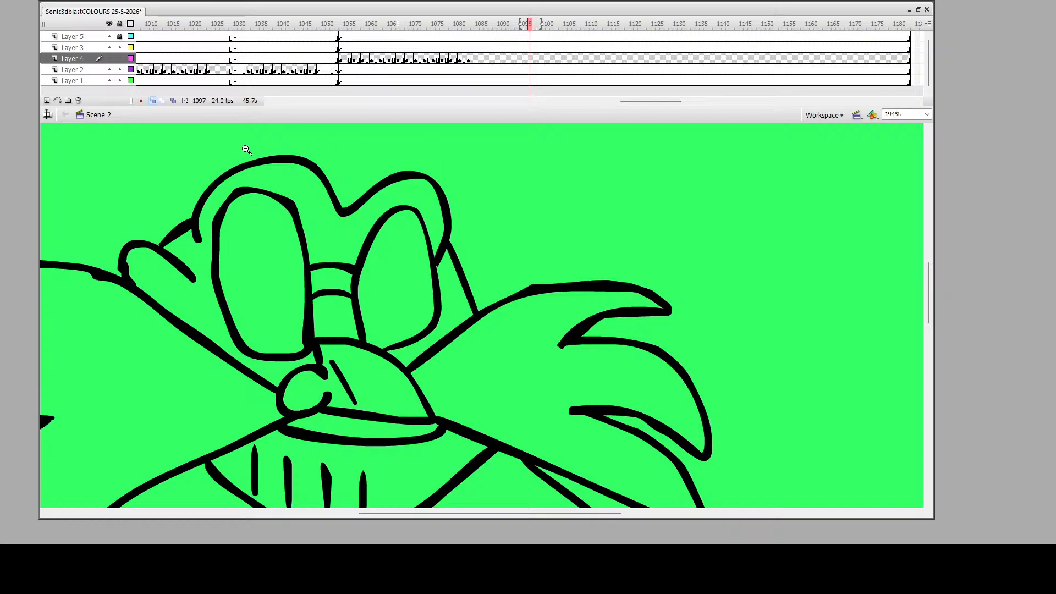
left_click_drag(136, 190, 236, 294)
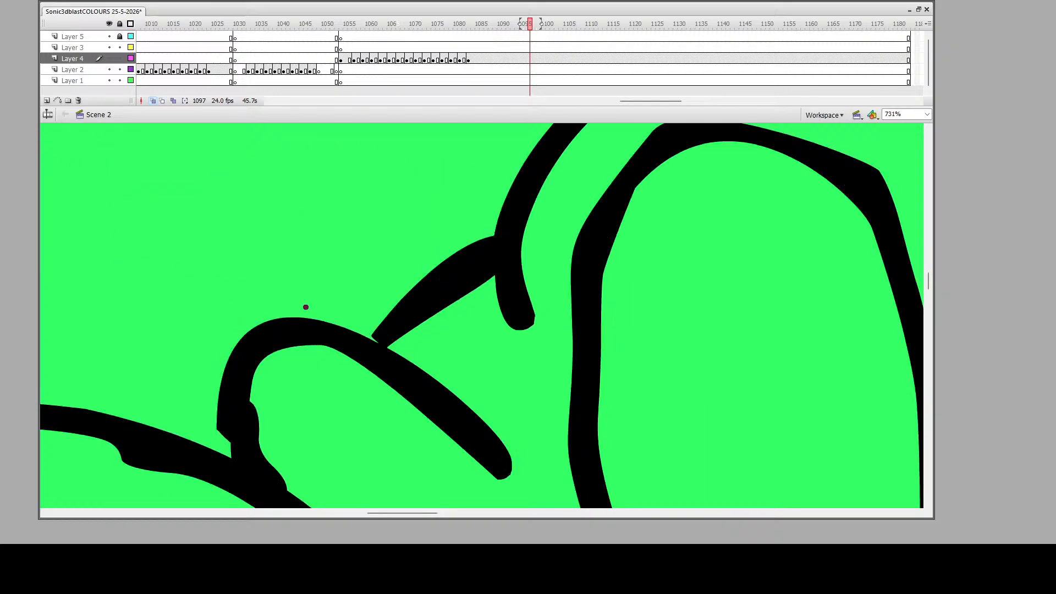
scroll(305, 307, "down", 2)
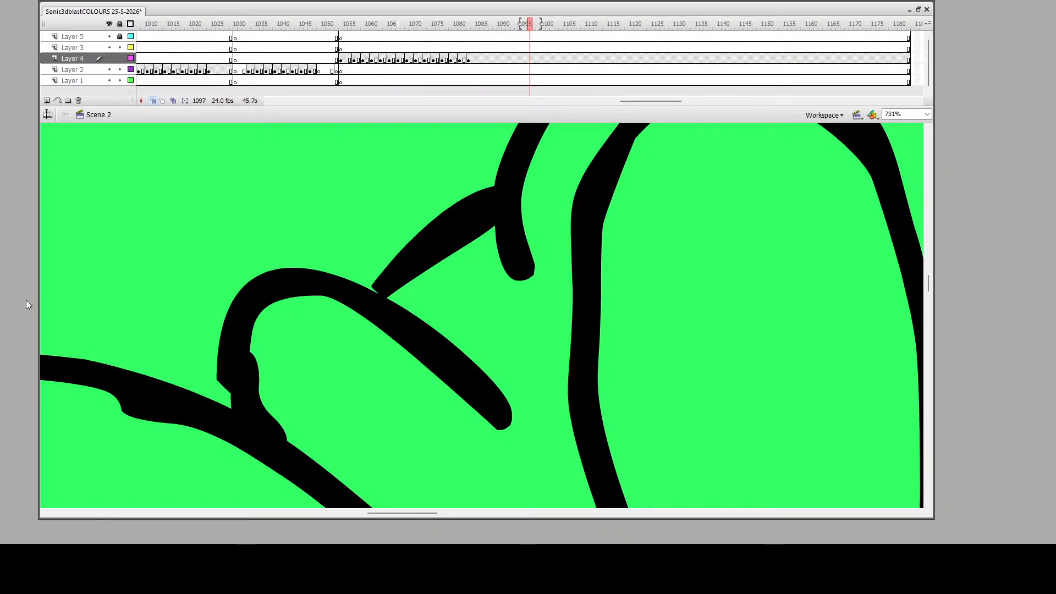
mouse_move(292, 437)
left_mouse_down()
mouse_move(255, 382)
mouse_move(264, 339)
left_mouse_up()
key("ctrl+z")
scroll(484, 303, "up", 4)
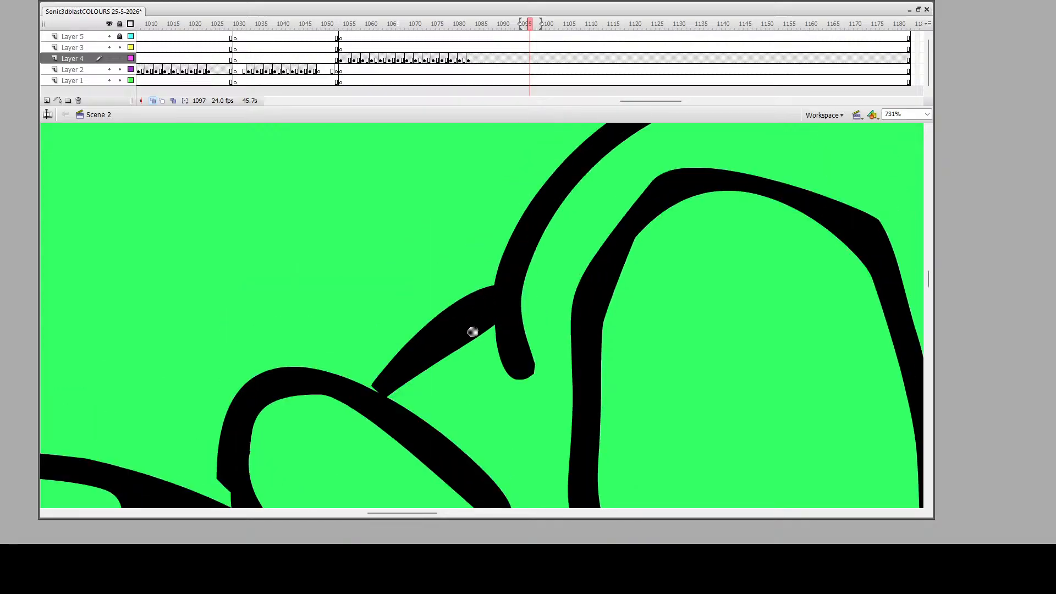
mouse_move(498, 369)
left_mouse_down()
mouse_move(486, 316)
mouse_move(394, 393)
mouse_move(489, 316)
mouse_move(512, 389)
left_mouse_up()
left_click_drag(472, 340, 459, 349)
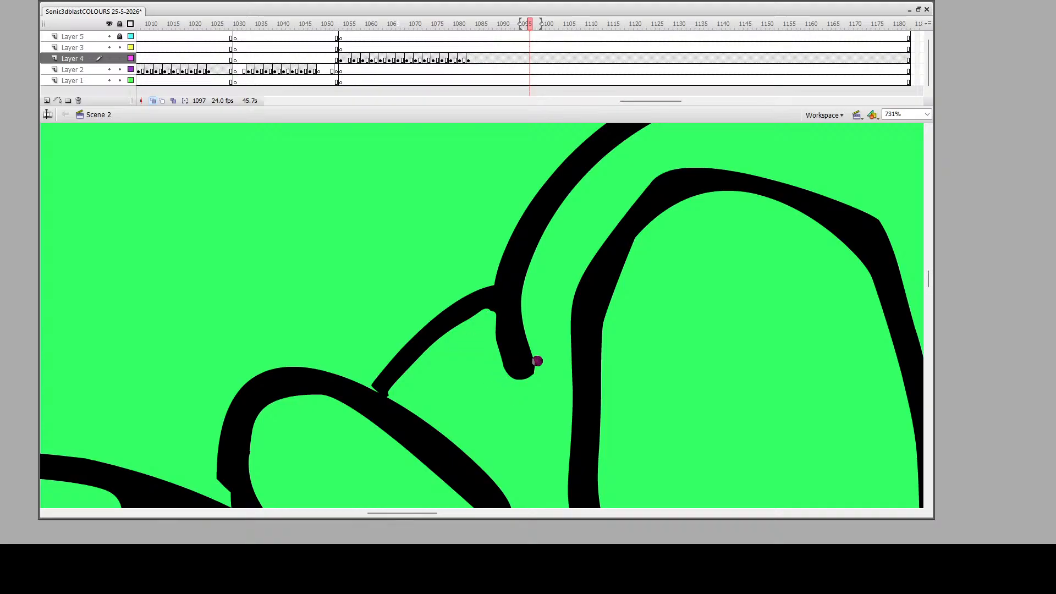
Erase the excess black along the outer top edge of the left eye outline, including the leftover speck beside it
scroll(717, 352, "up", 4)
scroll(717, 352, "up", 2)
mouse_move(633, 342)
left_mouse_down()
mouse_move(683, 318)
mouse_move(753, 309)
left_mouse_up()
mouse_move(900, 406)
left_mouse_down()
mouse_move(887, 383)
mouse_move(749, 307)
left_mouse_up()
left_click_drag(846, 331, 883, 382)
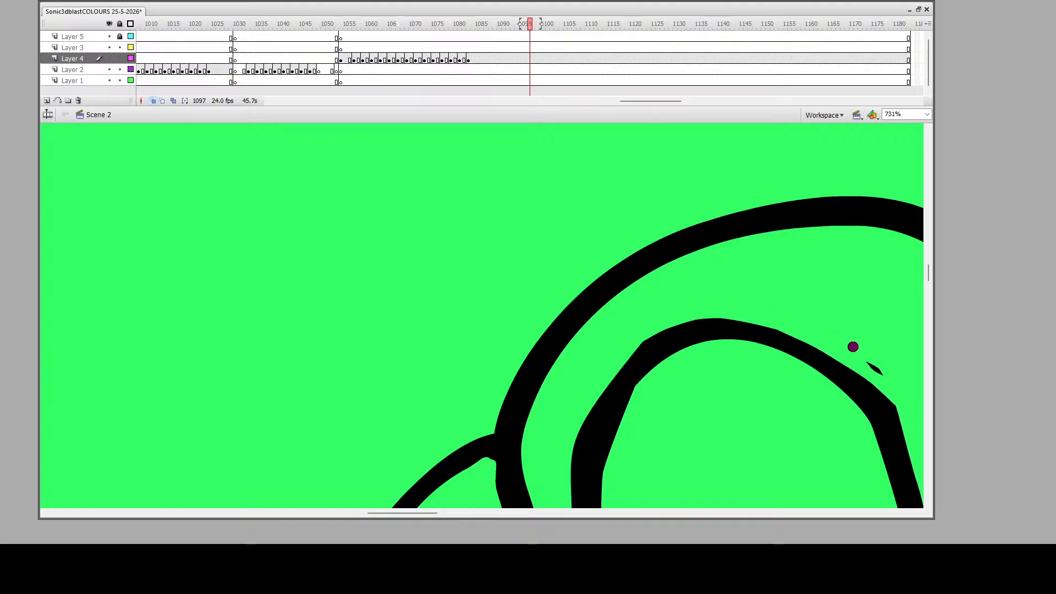
left_click_drag(853, 347, 893, 384)
Thin the top edge of the right moustache along an upward-bowed red guide, deleting the black above it and the guide
left_click(2, 218)
left_click(397, 334)
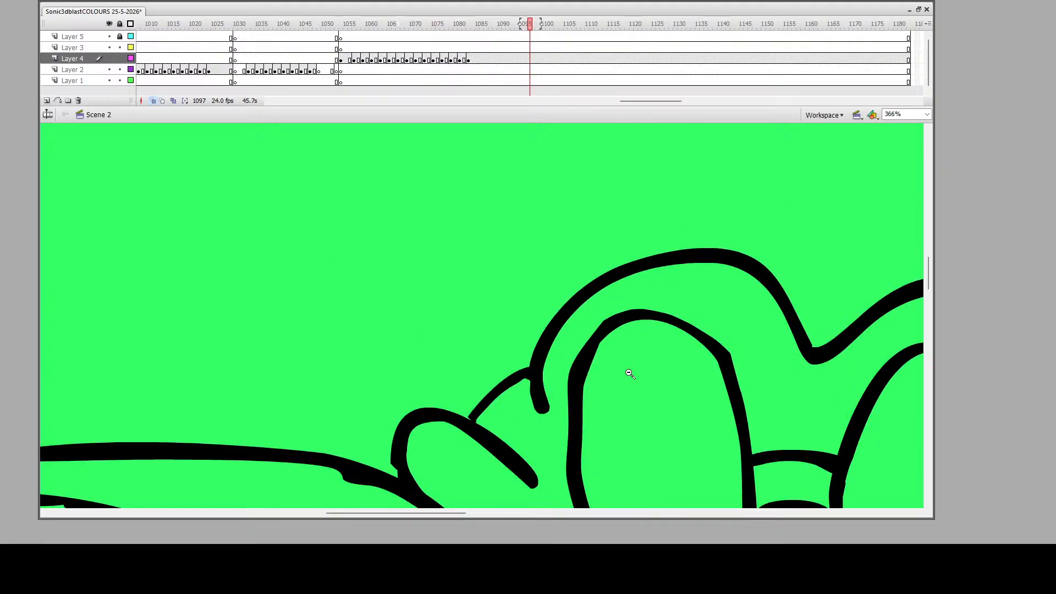
left_click(623, 370)
left_click(526, 352)
left_click_drag(578, 305, 683, 348)
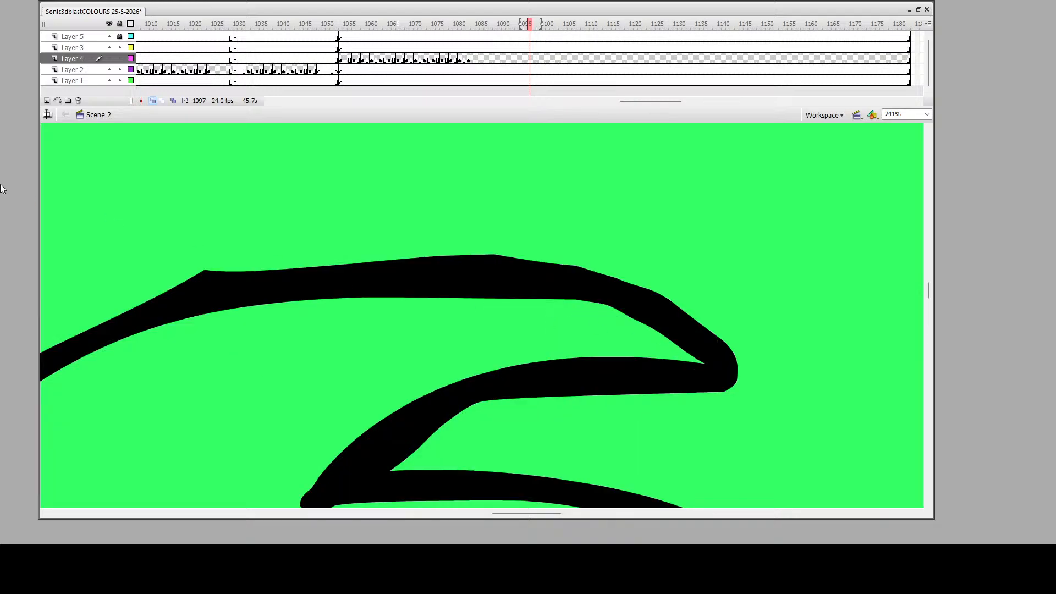
left_click_drag(108, 304, 782, 272)
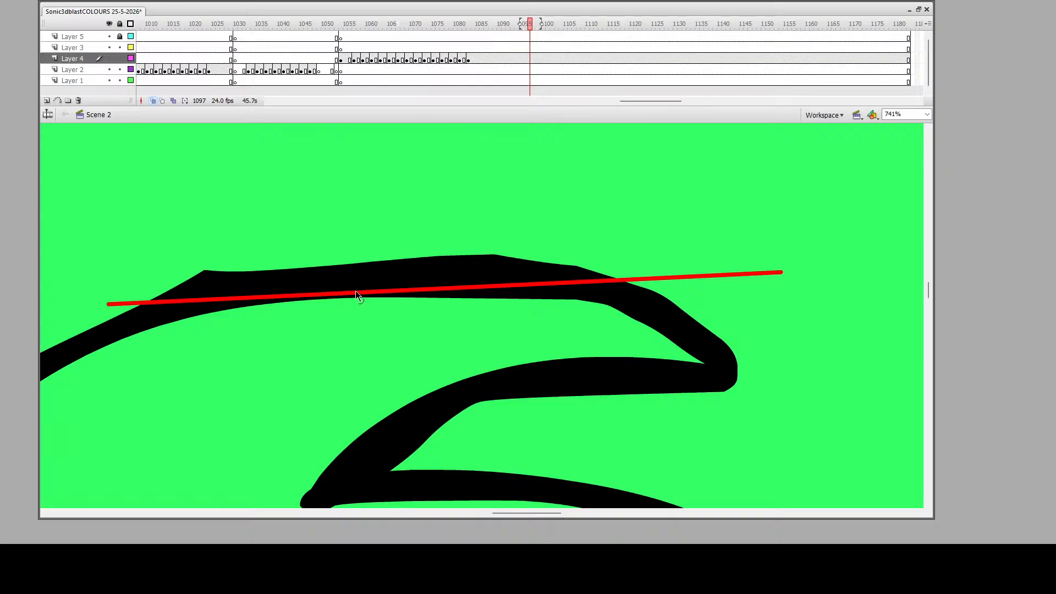
left_click_drag(355, 290, 345, 269)
left_click(352, 266)
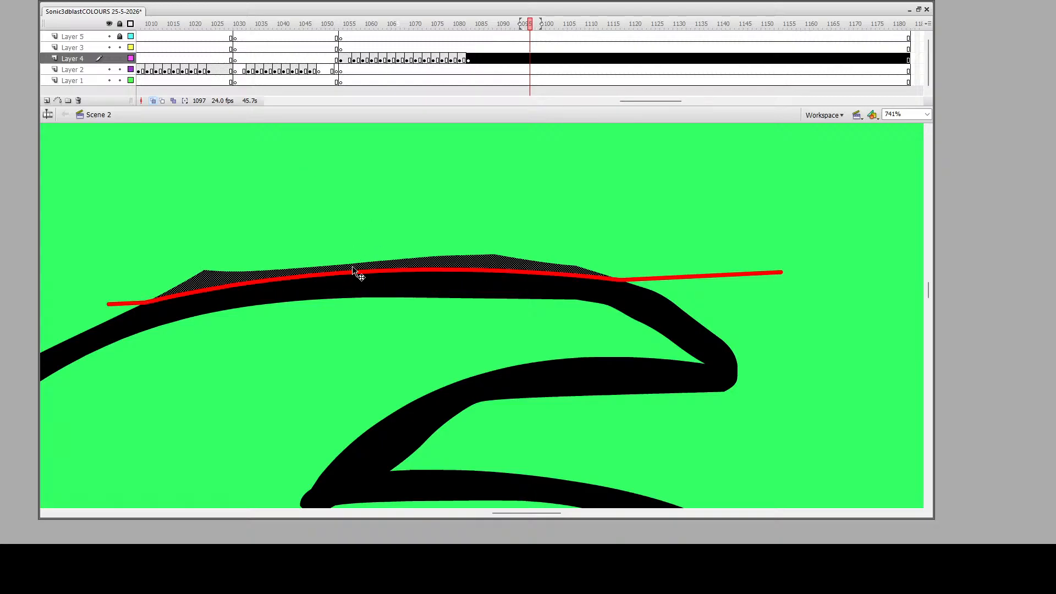
key("Delete")
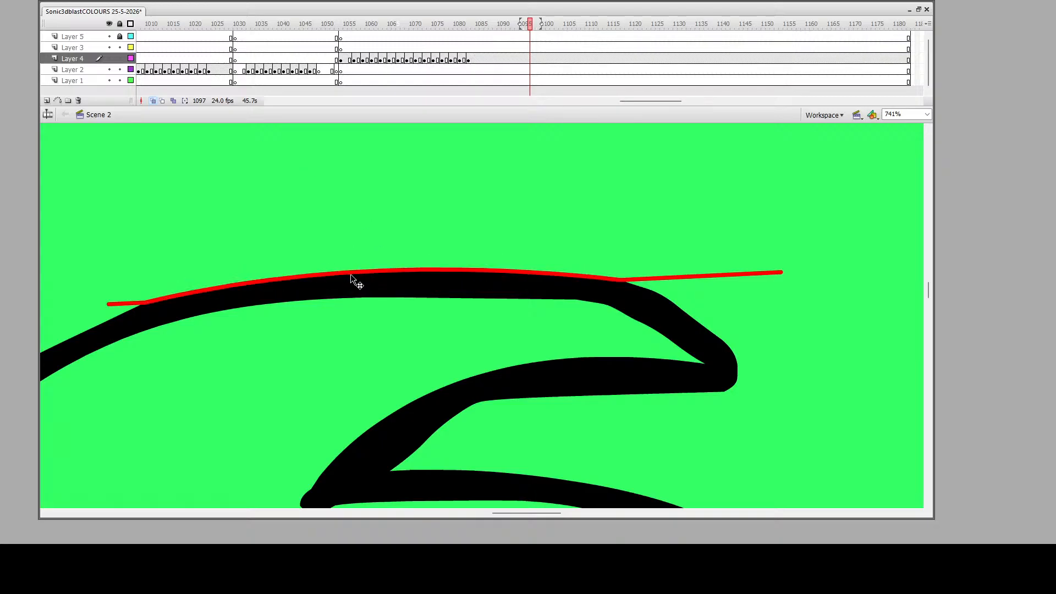
left_click(350, 273)
key("Delete")
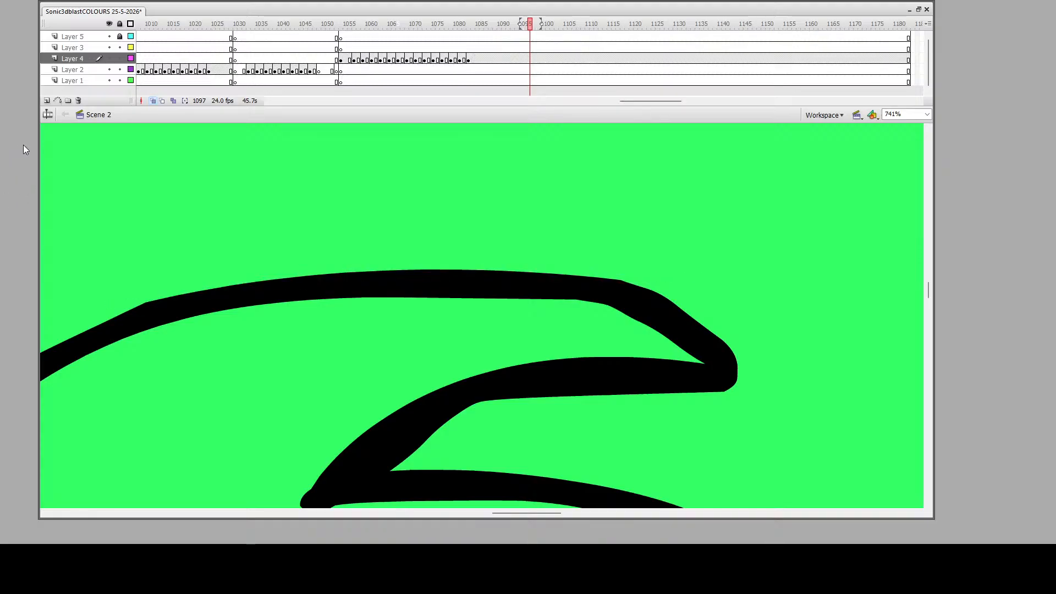
Trim the thick inner corner of the right moustache's upper notch along a red guide line, deleting the excess black beyond it
key("z")
left_click(337, 358, "alt")
left_click(338, 358, "alt")
left_click(354, 335, "alt")
left_click(355, 334, "alt")
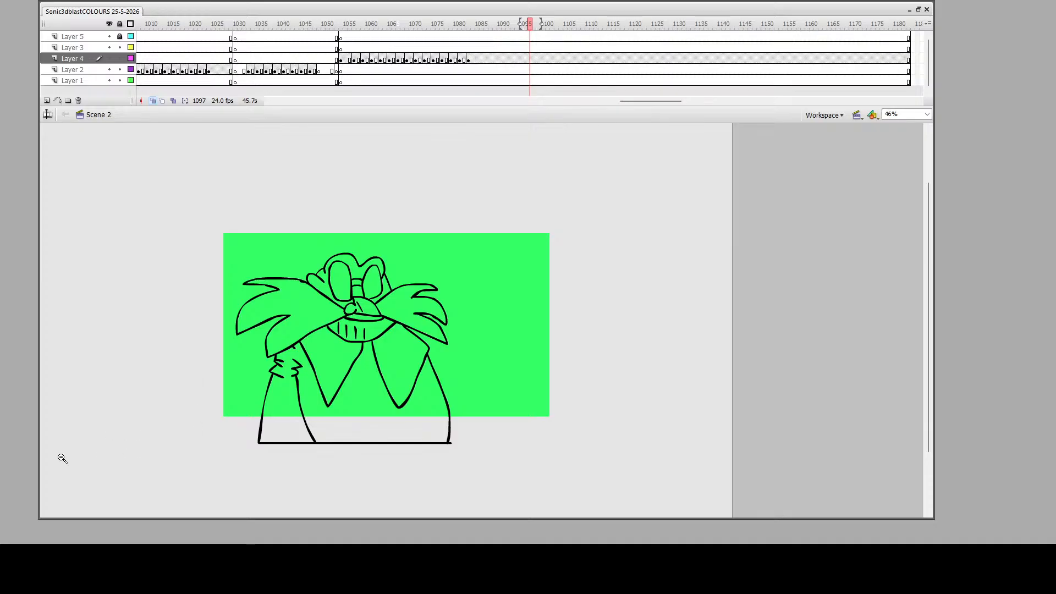
left_click_drag(225, 223, 612, 450)
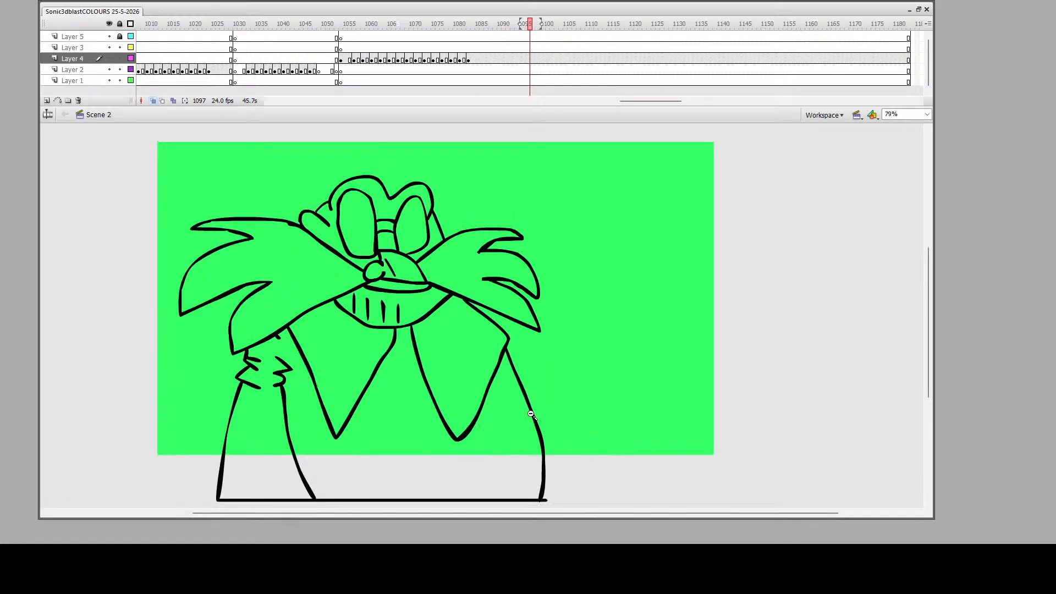
left_click_drag(476, 229, 521, 302)
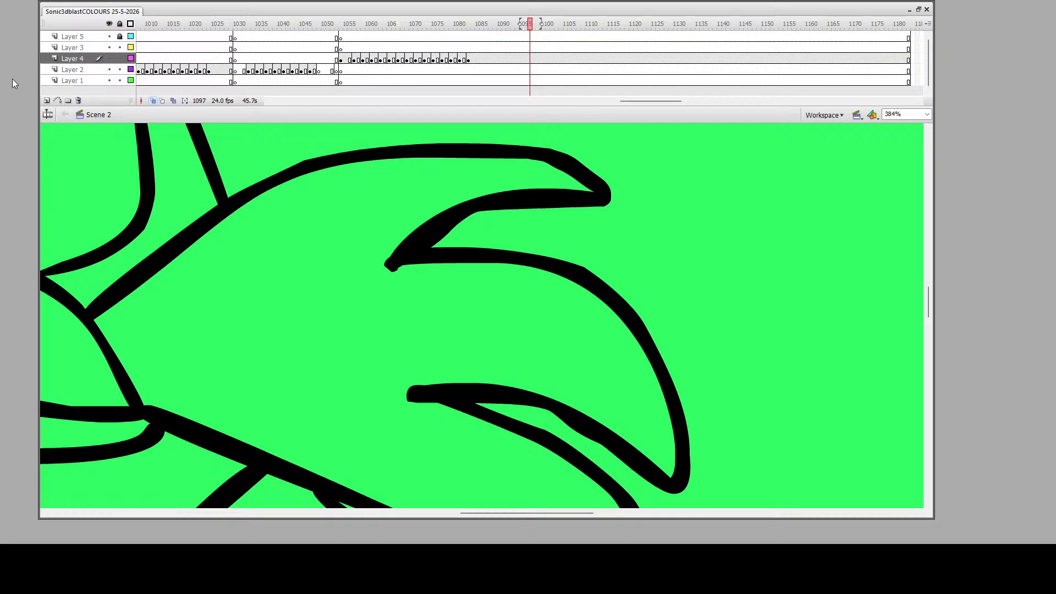
left_click_drag(407, 270, 466, 190)
left_click(401, 247)
key("Delete")
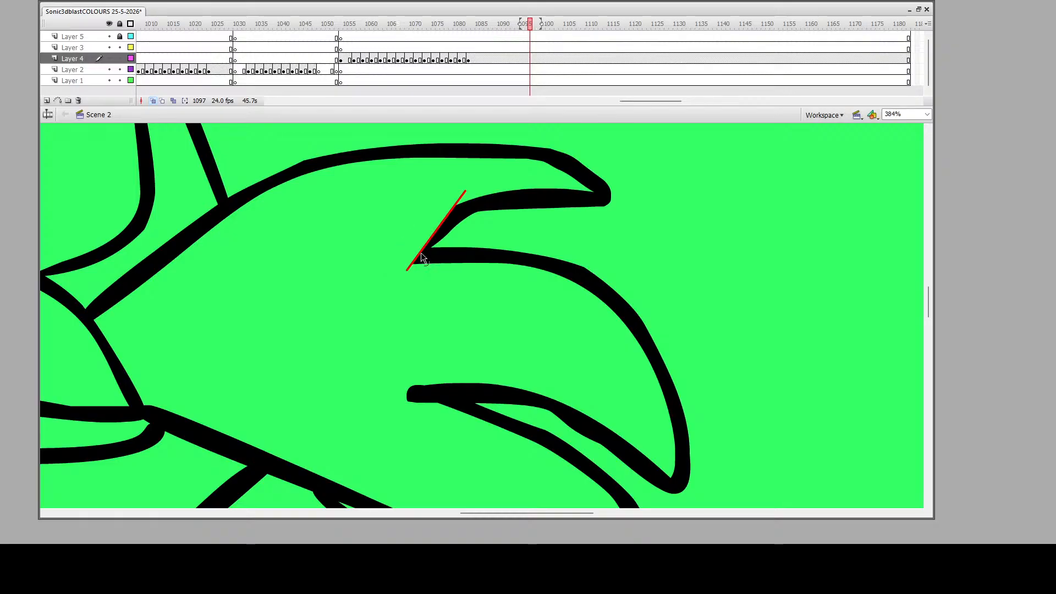
left_click_drag(423, 254, 434, 232)
left_click(432, 225)
key("Delete")
View the whole stage and play back the animation from around frame 1056 to check the cleaned-up drawing in motion
scroll(341, 284, "up", 5)
scroll(252, 282, "up", 1)
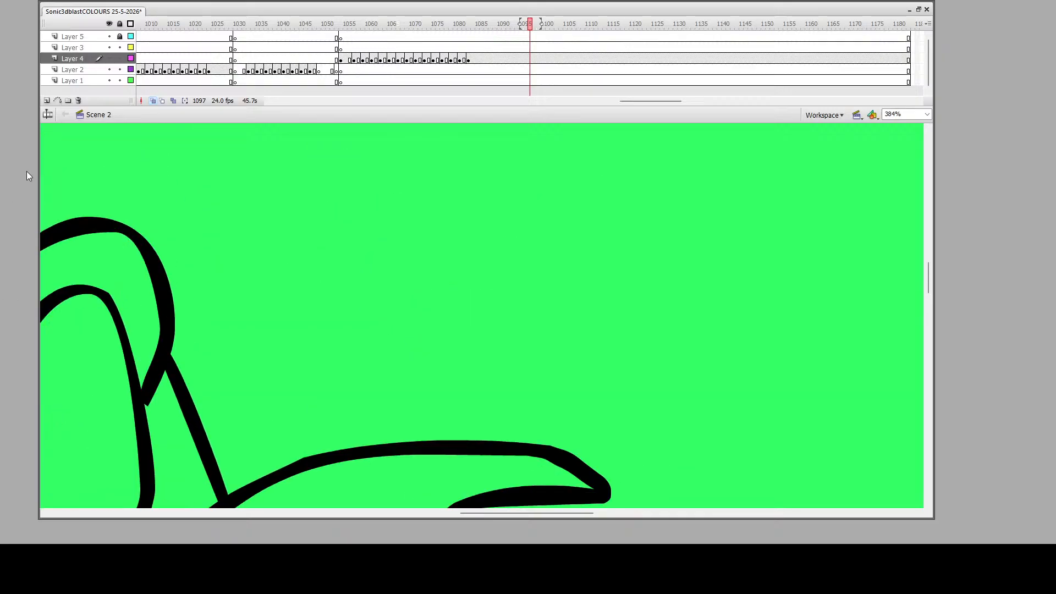
key("ctrl+minus")
key("ctrl+minus")
key("ctrl+minus")
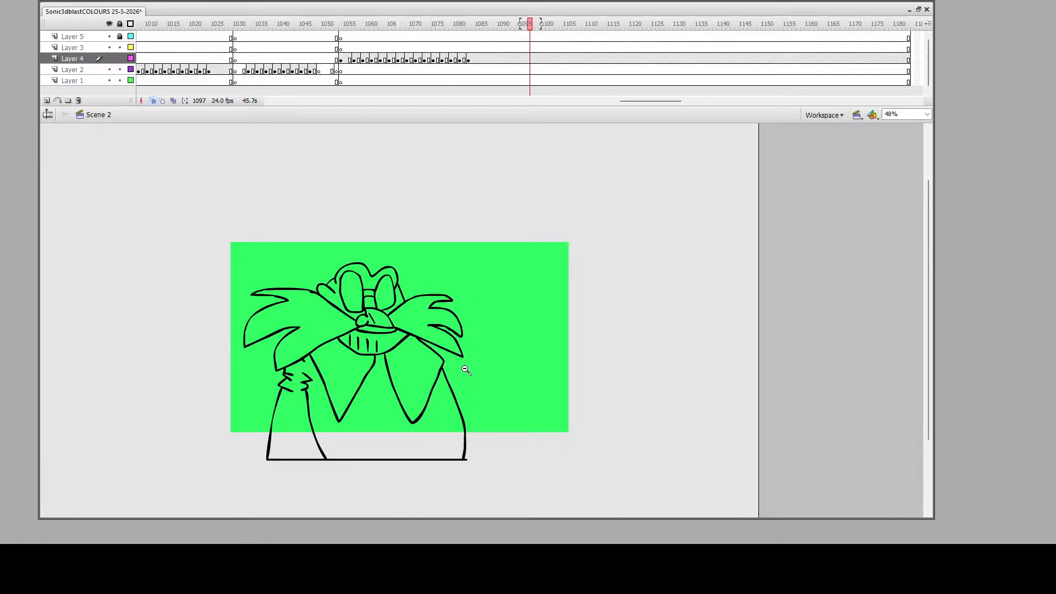
left_click(355, 38)
key("Return")
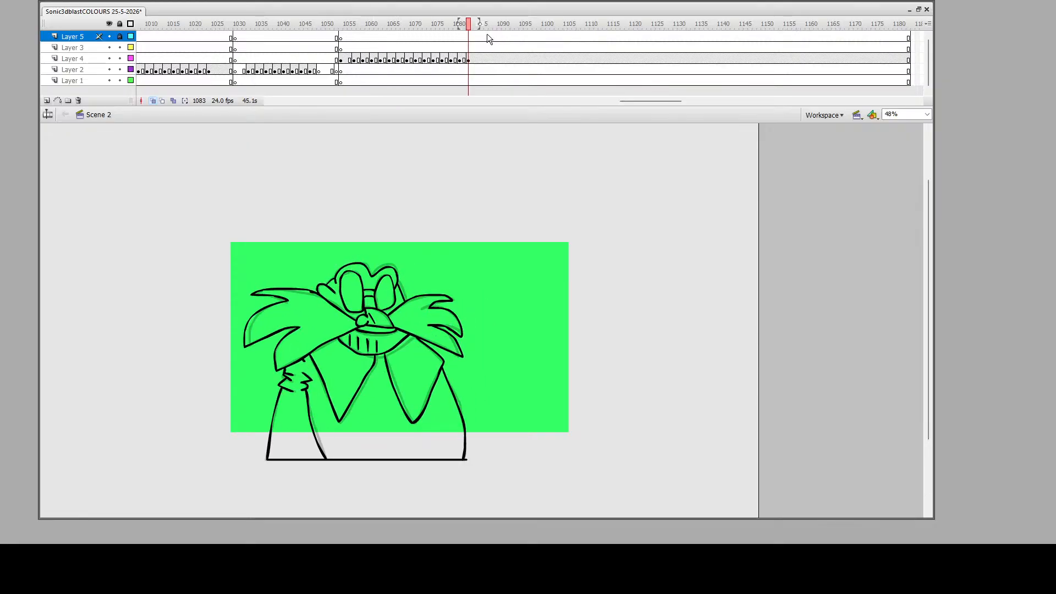
Insert blank keyframes on all five layers at frames 1087, 1090 and 1091, ending the held character drawing
mouse_move(487, 36)
left_mouse_down()
mouse_move(491, 88)
mouse_move(503, 40)
left_mouse_up()
key("F7")
key("F7")
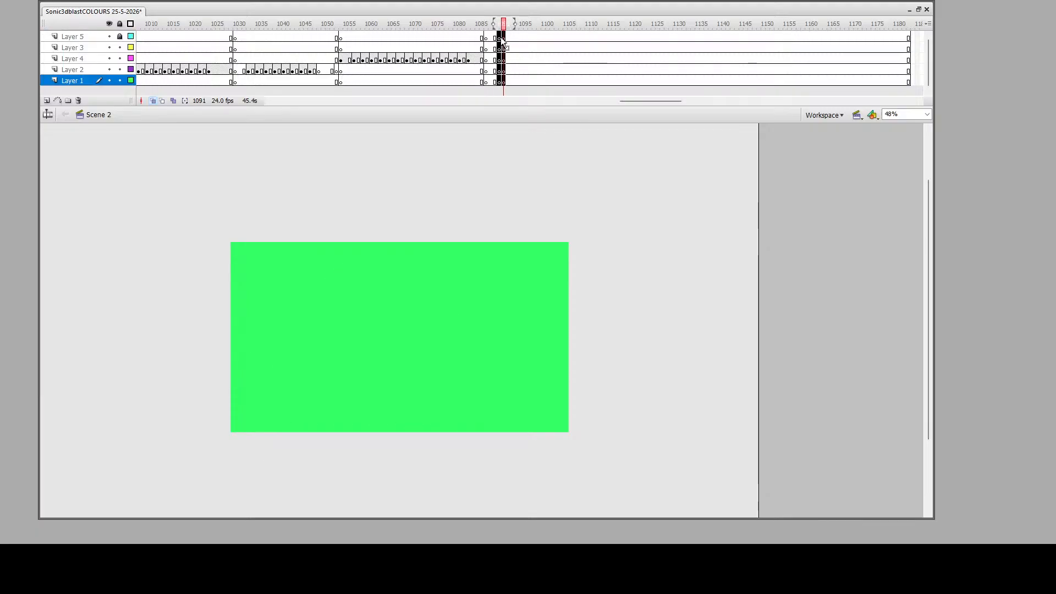
Turn the Layer 4 frames from 1090 to 1104 into consecutive blank keyframes
left_click(508, 36)
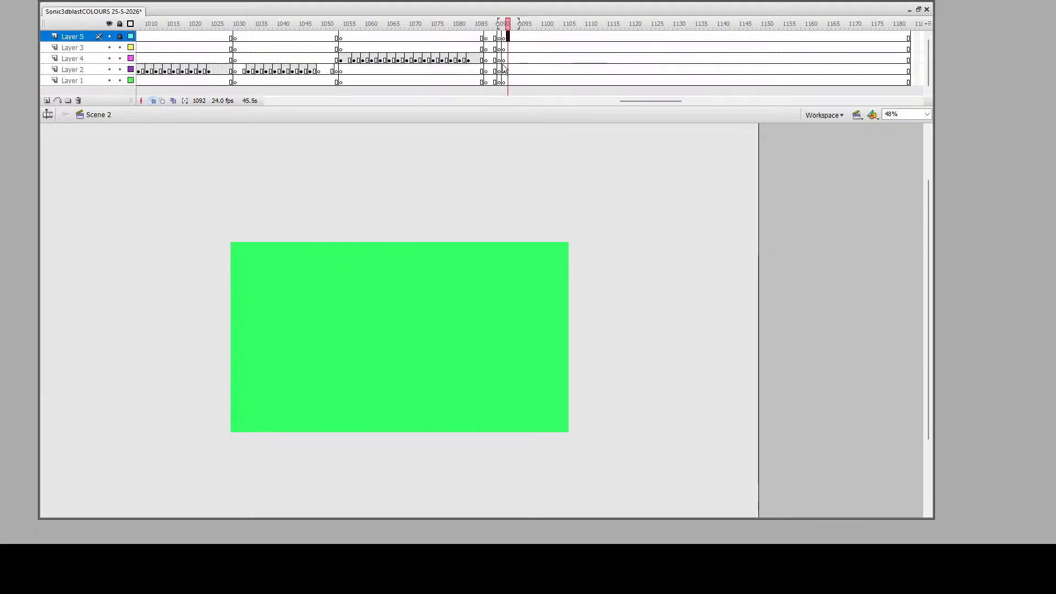
left_click_drag(499, 60, 560, 58)
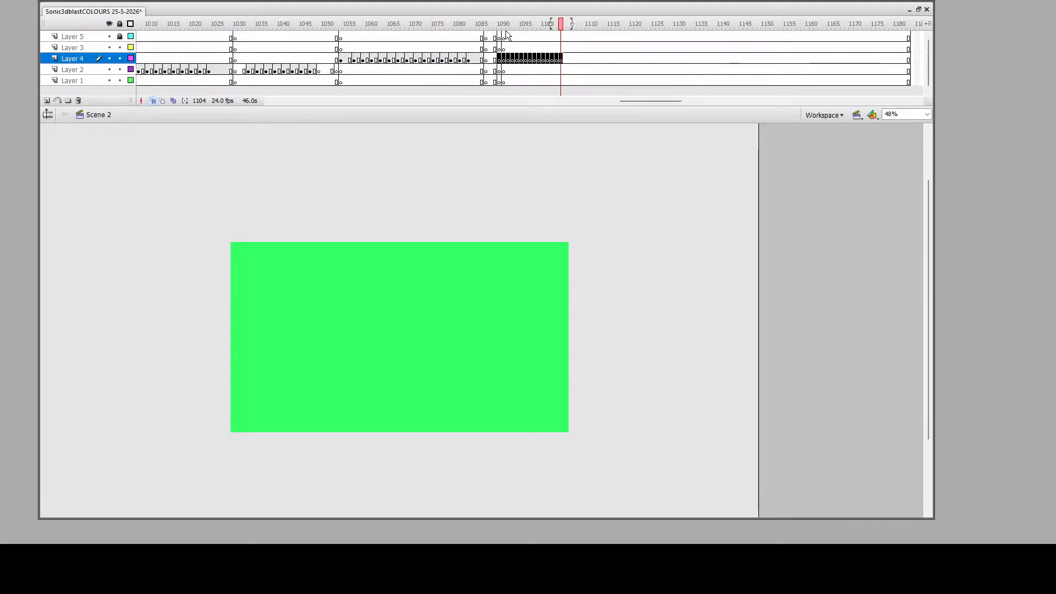
left_click(506, 30)
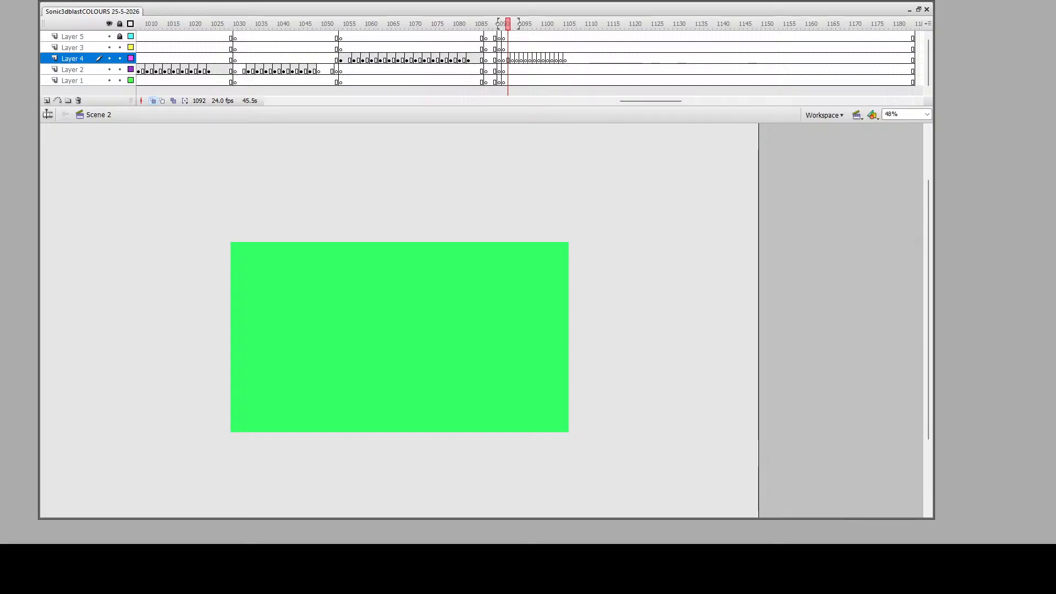
Insert extra frames so each Layer 4 blank keyframe from about frame 1092 to 1104 lasts two frames
left_click(516, 26)
key("F5")
left_click(513, 25)
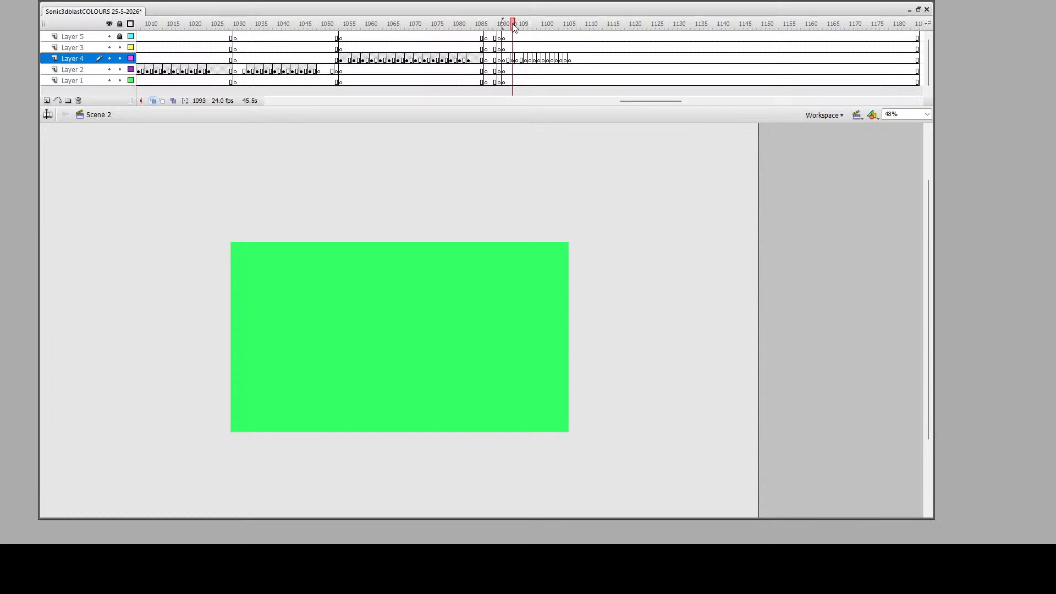
key("F5")
left_click(536, 26)
key("F5")
left_click(531, 27)
key("F5")
left_click(556, 26)
key("F5")
left_click(549, 23)
key("F5")
left_click(556, 25)
key("F5")
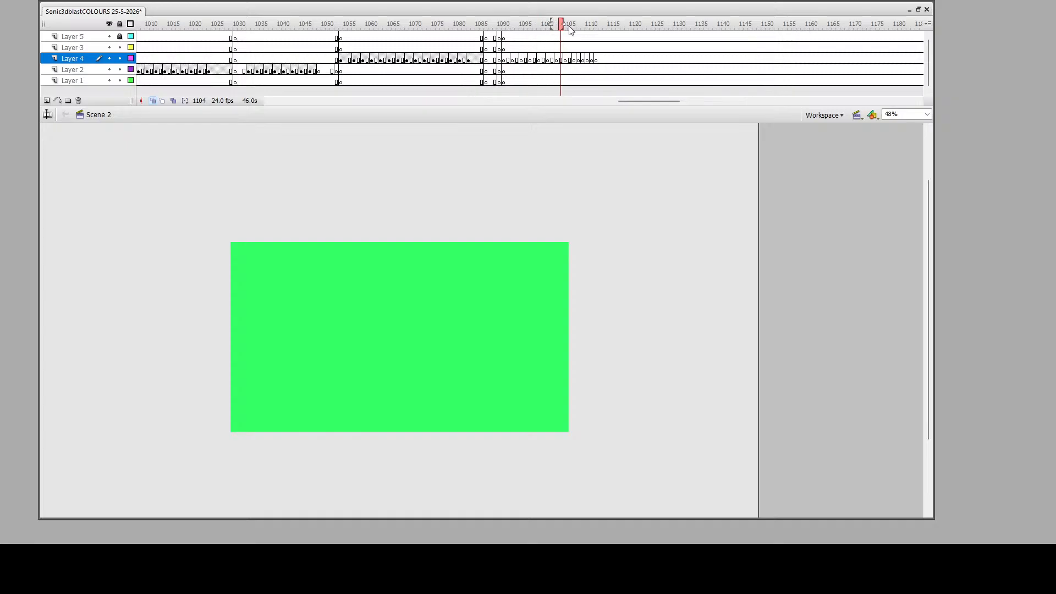
Extend the remaining Layer 4 blank keyframes to two frames each, up to frame 1116
left_click(570, 27)
key("F5")
key("F5")
left_click(583, 25)
left_click(583, 58)
left_click(596, 26)
key("F5")
left_click(592, 24)
key("F5")
left_click(608, 26)
left_click(614, 25)
key("F5")
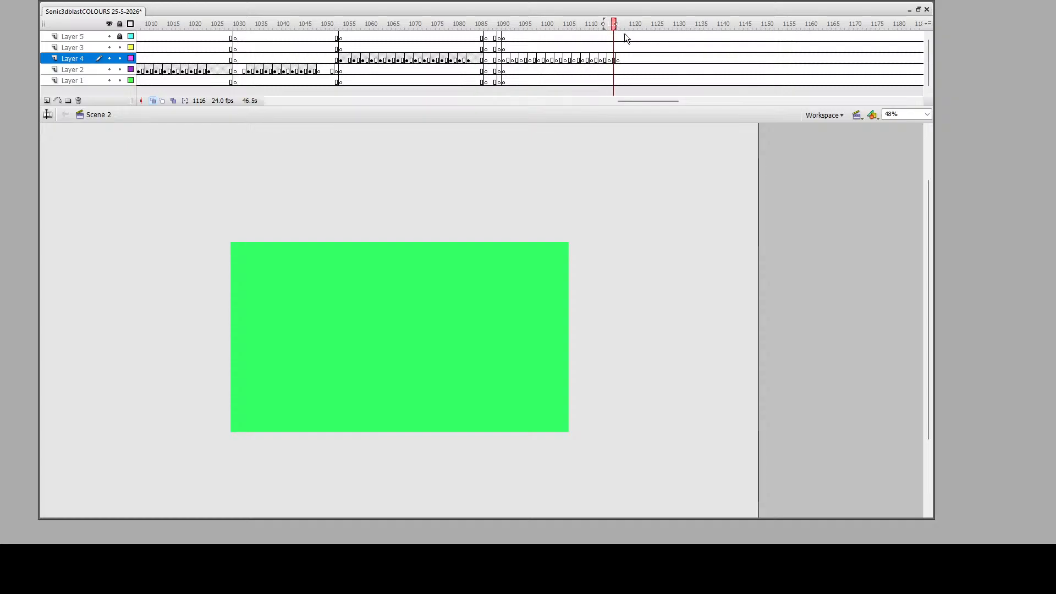
Remove the extra blank keyframe at frame 1090 from all five layers
left_click_drag(499, 37, 499, 82)
left_click_drag(499, 81, 488, 81)
left_click(502, 26)
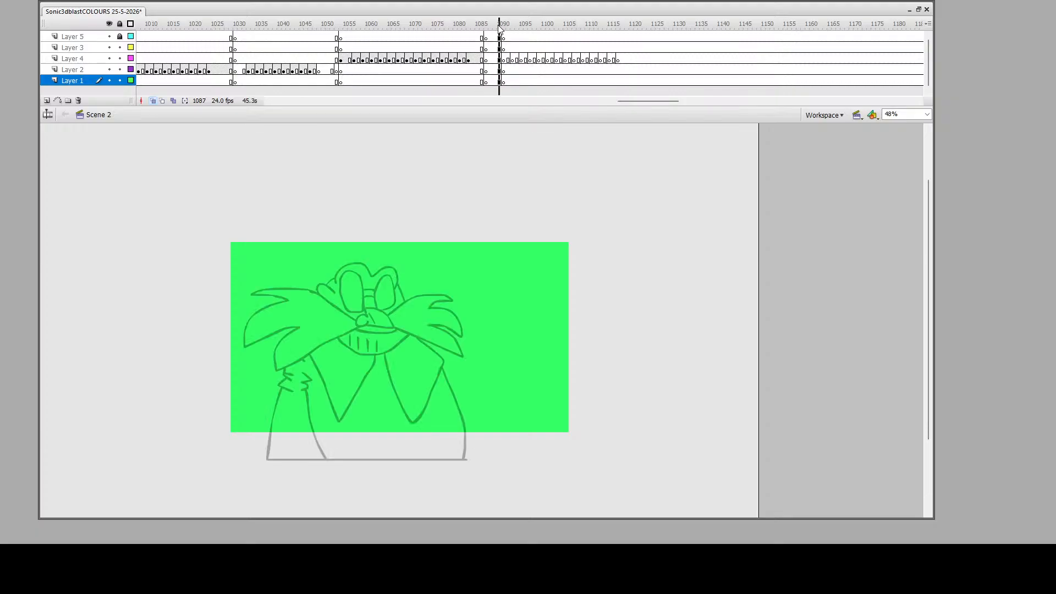
On Layer 4 at frame 1091, draw the character's pointed nose, jagged moustache and jaw line in black
left_click(508, 60)
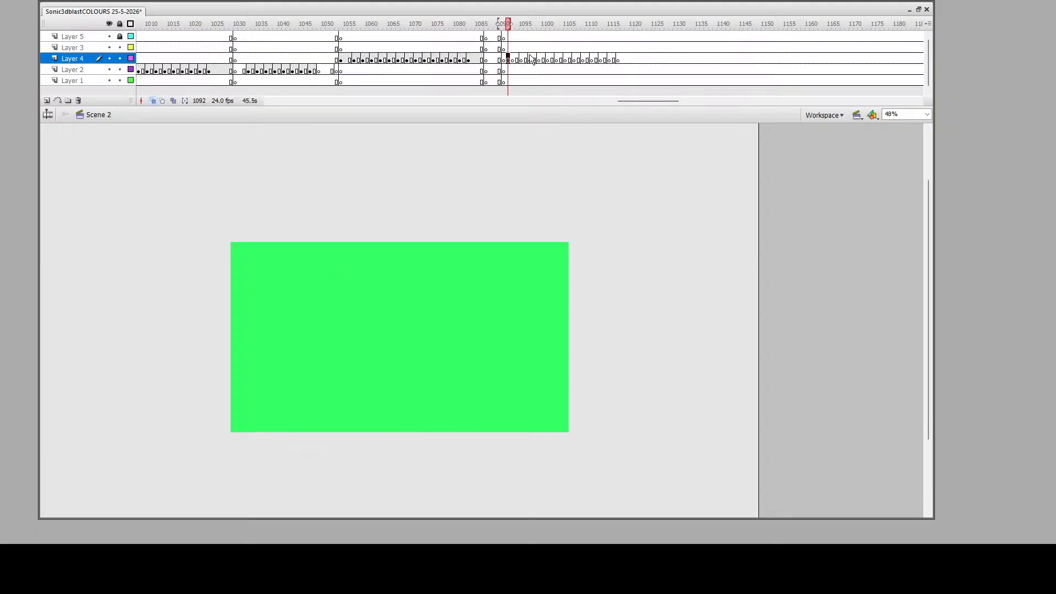
left_click(504, 60)
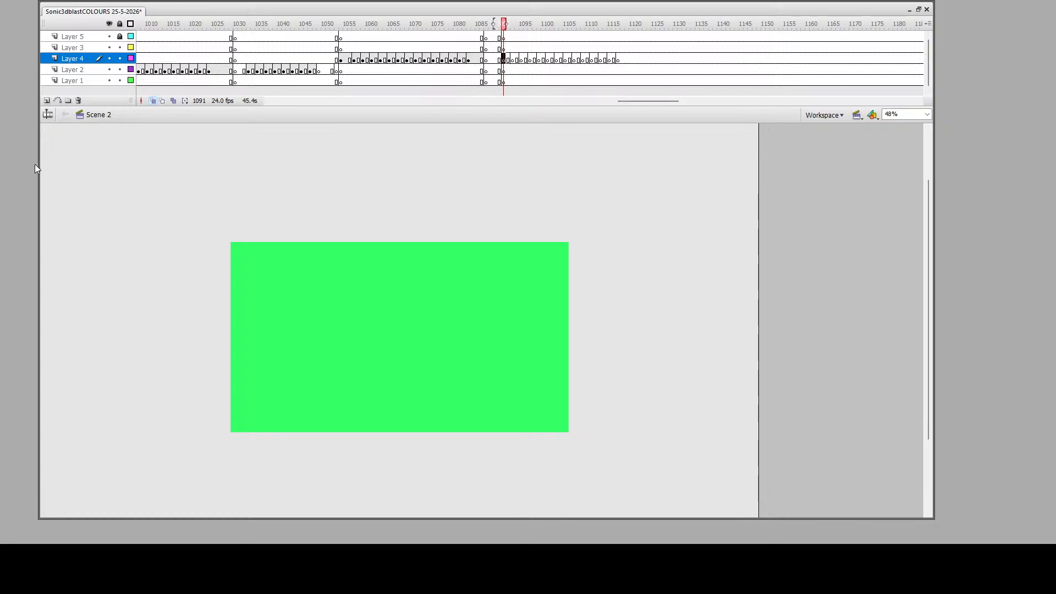
left_click(25, 98)
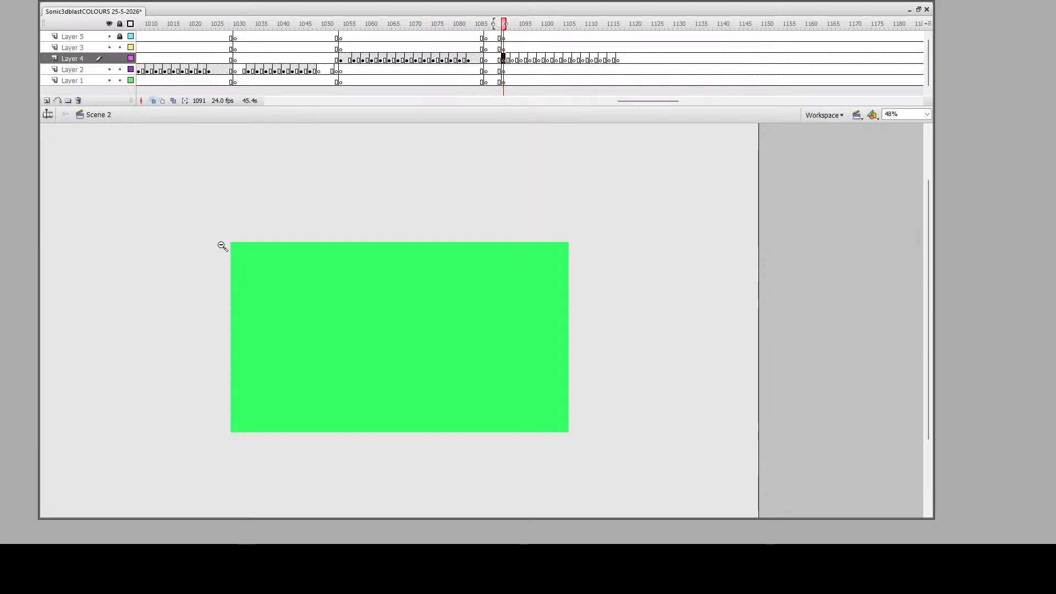
left_click_drag(228, 234, 575, 447)
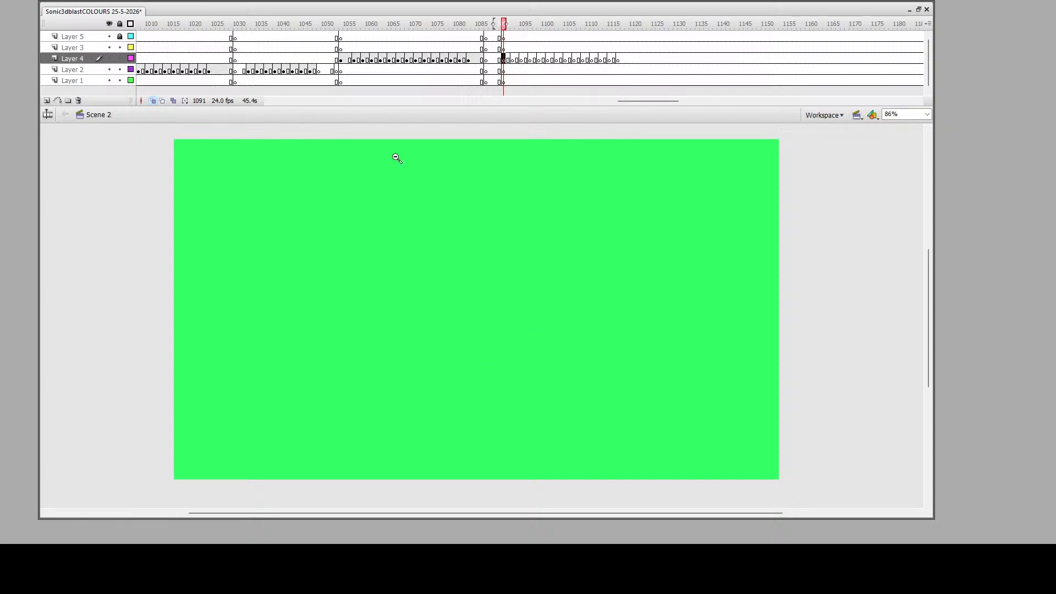
left_click(508, 59)
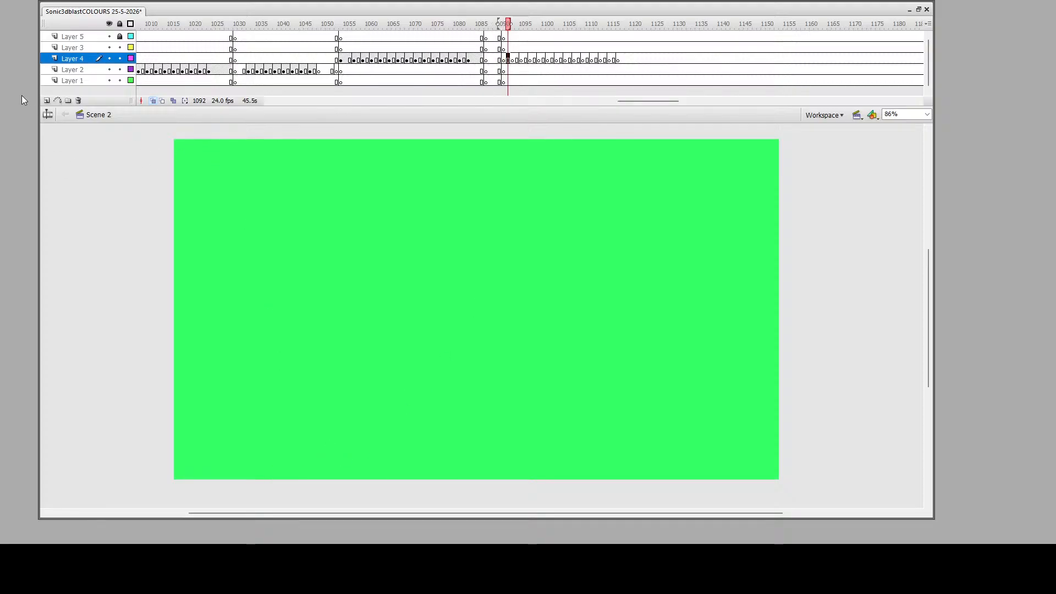
left_click(32, 110)
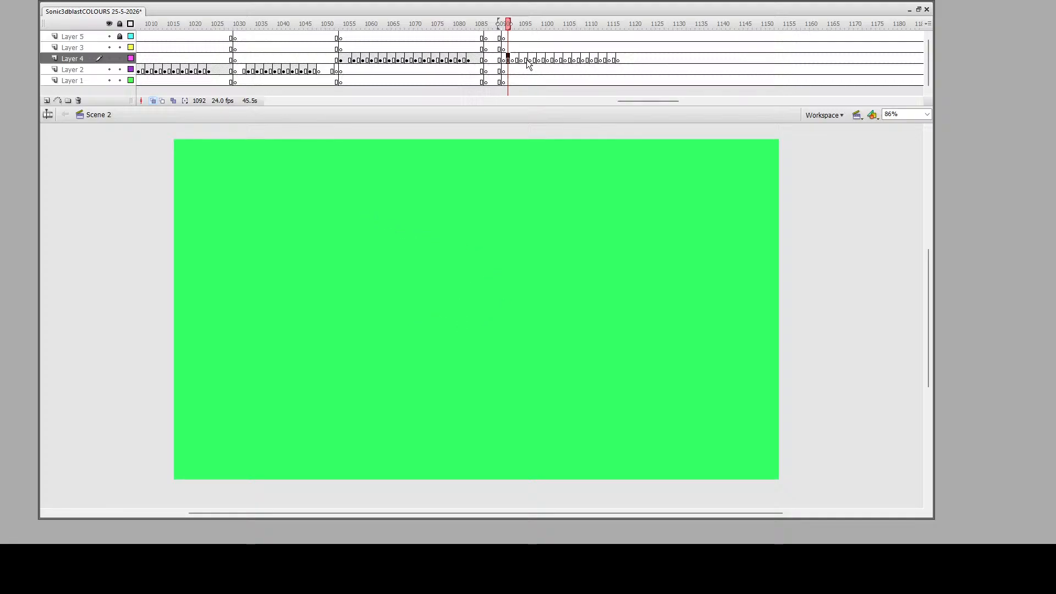
left_click(507, 59)
left_click(503, 59)
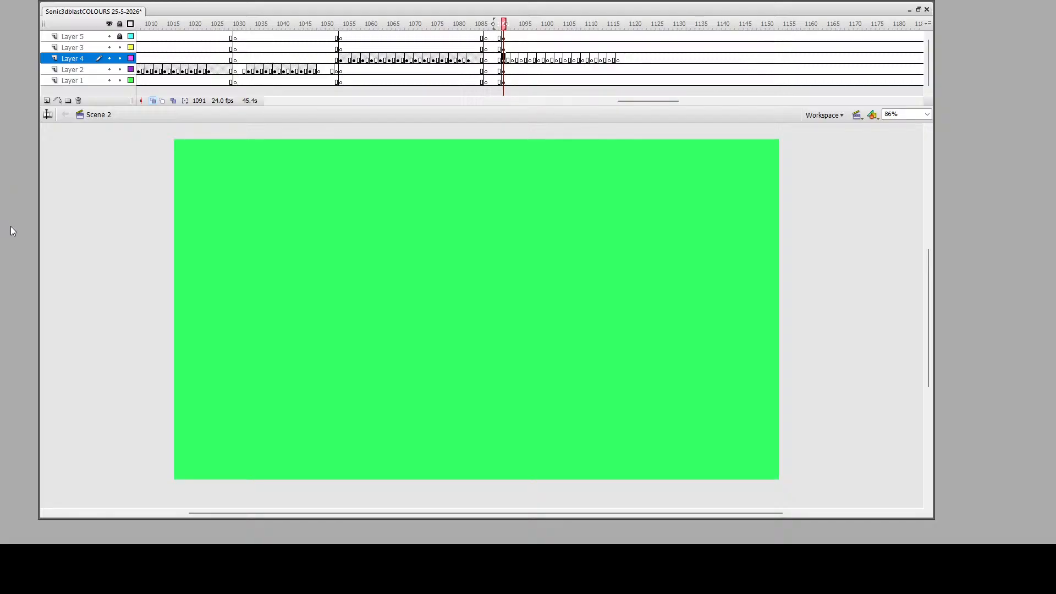
mouse_move(466, 277)
left_mouse_down()
mouse_move(495, 280)
mouse_move(475, 263)
mouse_move(467, 279)
mouse_move(433, 250)
mouse_move(437, 259)
mouse_move(389, 262)
mouse_move(404, 270)
mouse_move(379, 304)
mouse_move(400, 293)
mouse_move(397, 318)
mouse_move(429, 300)
left_mouse_up()
key("ctrl+z")
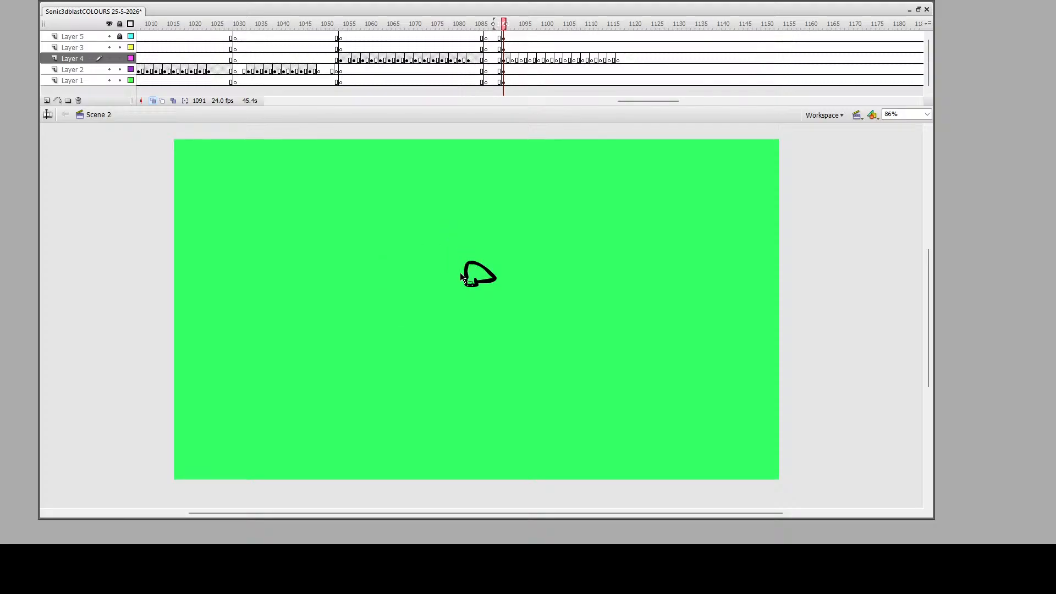
mouse_move(466, 276)
left_mouse_down()
mouse_move(352, 232)
mouse_move(373, 241)
mouse_move(342, 274)
mouse_move(368, 267)
mouse_move(354, 282)
mouse_move(357, 305)
mouse_move(380, 289)
mouse_move(377, 309)
mouse_move(458, 281)
mouse_move(467, 300)
mouse_move(405, 299)
left_mouse_up()
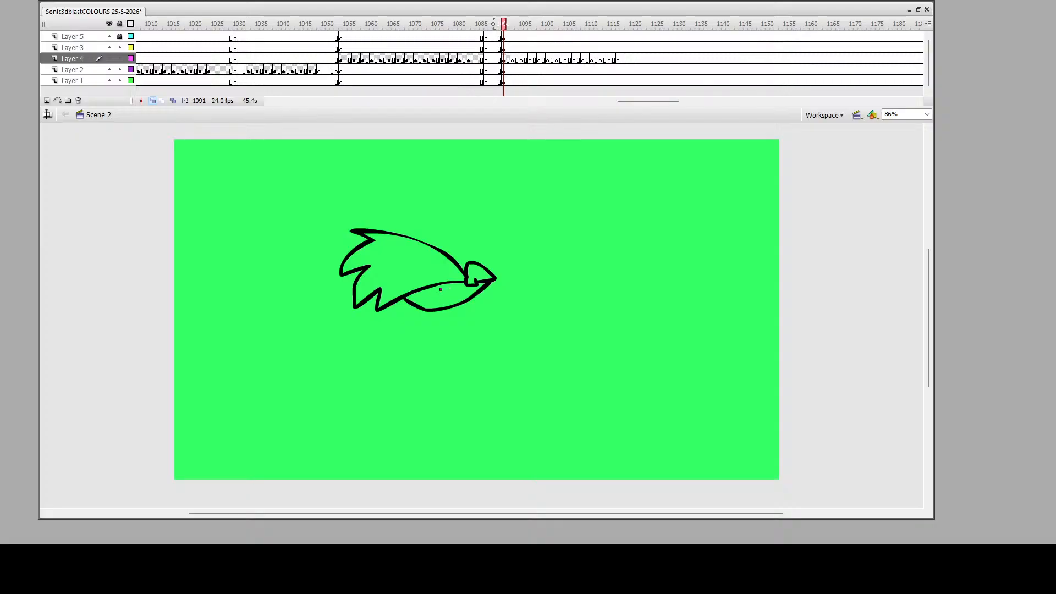
Draw the ear, the tall eye with its brow arch and the head dome above the moustache
mouse_move(466, 265)
left_mouse_down()
mouse_move(470, 226)
mouse_move(454, 205)
mouse_move(432, 213)
mouse_move(430, 244)
mouse_move(374, 231)
left_mouse_up()
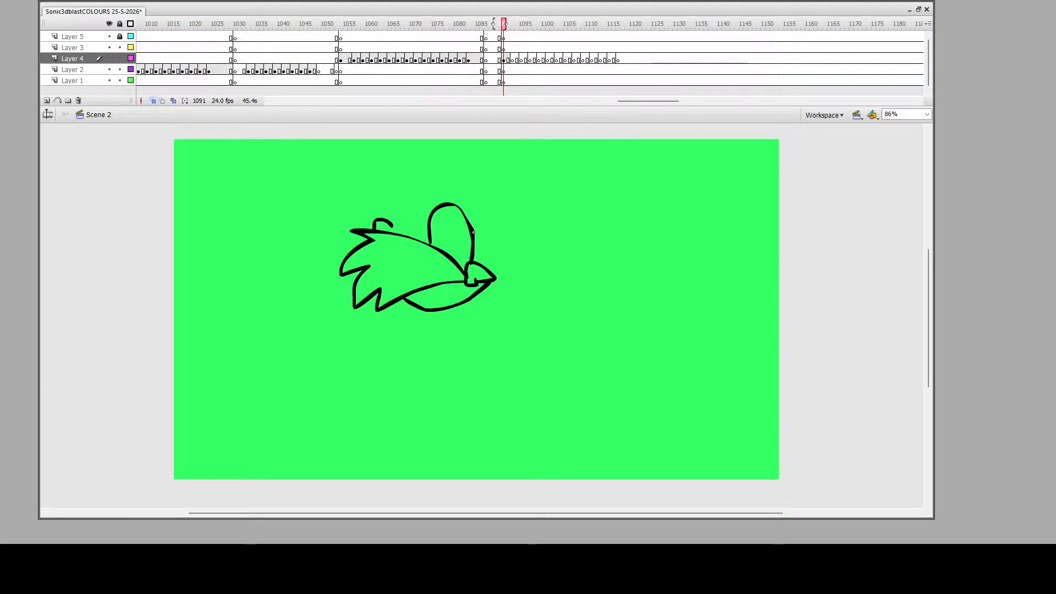
mouse_move(473, 232)
left_mouse_down()
mouse_move(462, 202)
mouse_move(434, 200)
mouse_move(423, 219)
mouse_move(383, 213)
mouse_move(424, 181)
mouse_move(462, 199)
left_mouse_up()
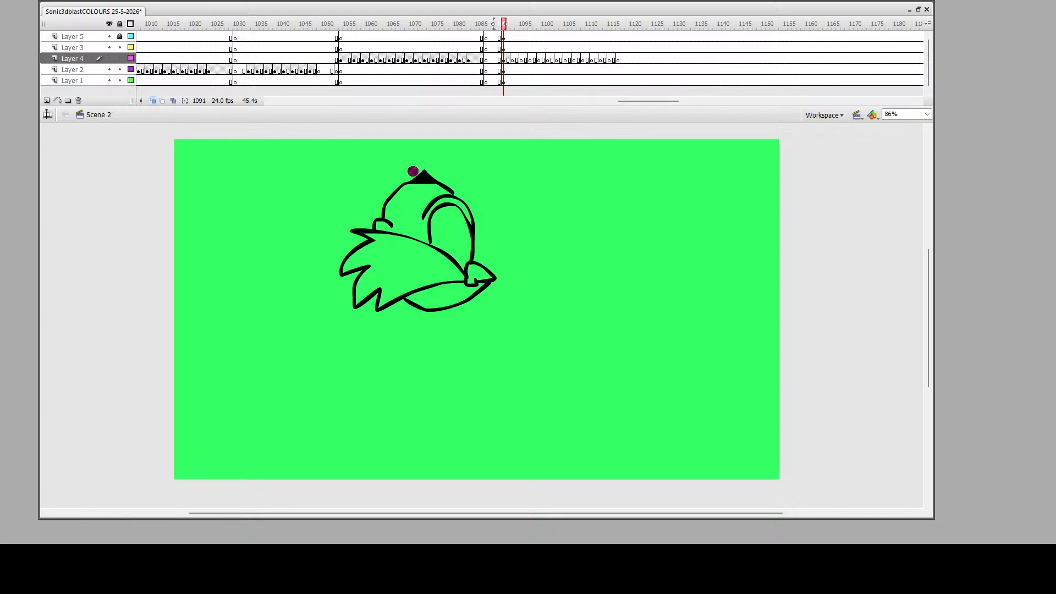
left_click_drag(409, 175, 448, 171)
Rotate the whole head drawing slightly counterclockwise and move it higher on the stage
key("z")
mouse_move(300, 145)
left_mouse_down()
mouse_move(649, 405)
mouse_move(672, 460)
left_mouse_up()
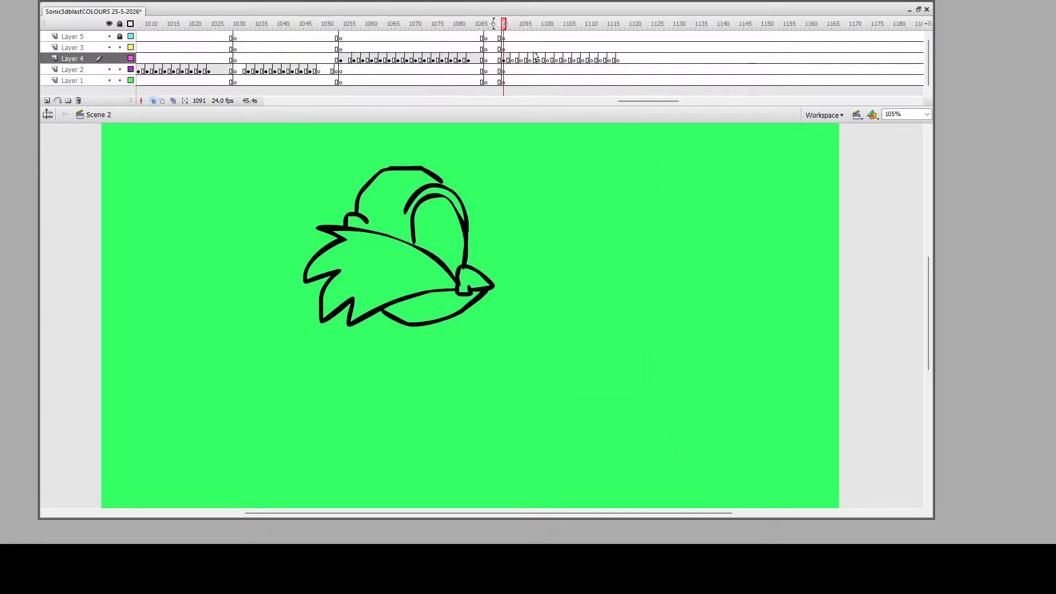
left_click(503, 60)
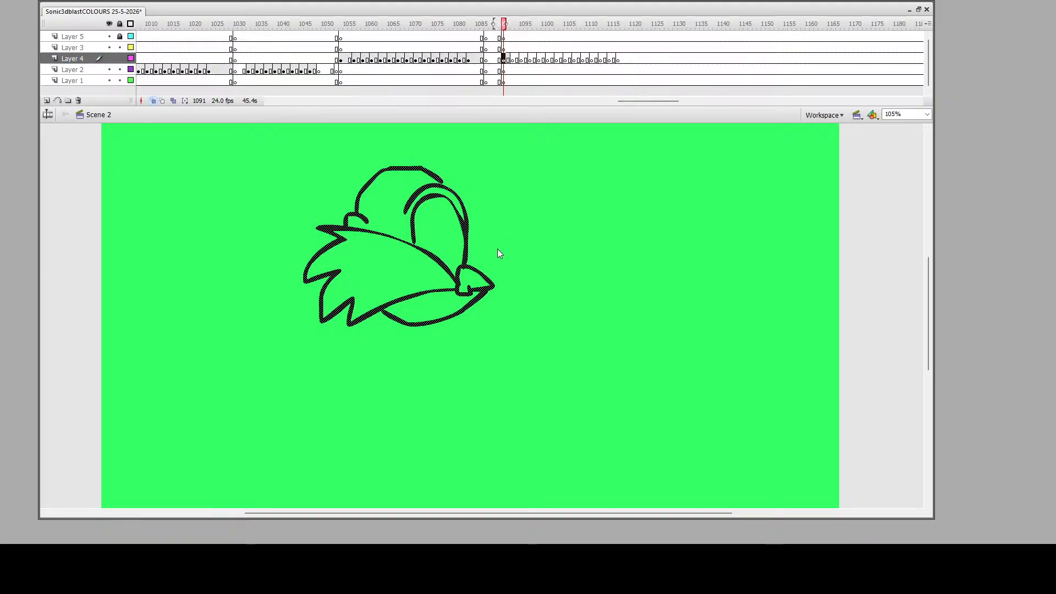
key("q")
left_click_drag(499, 162, 490, 153)
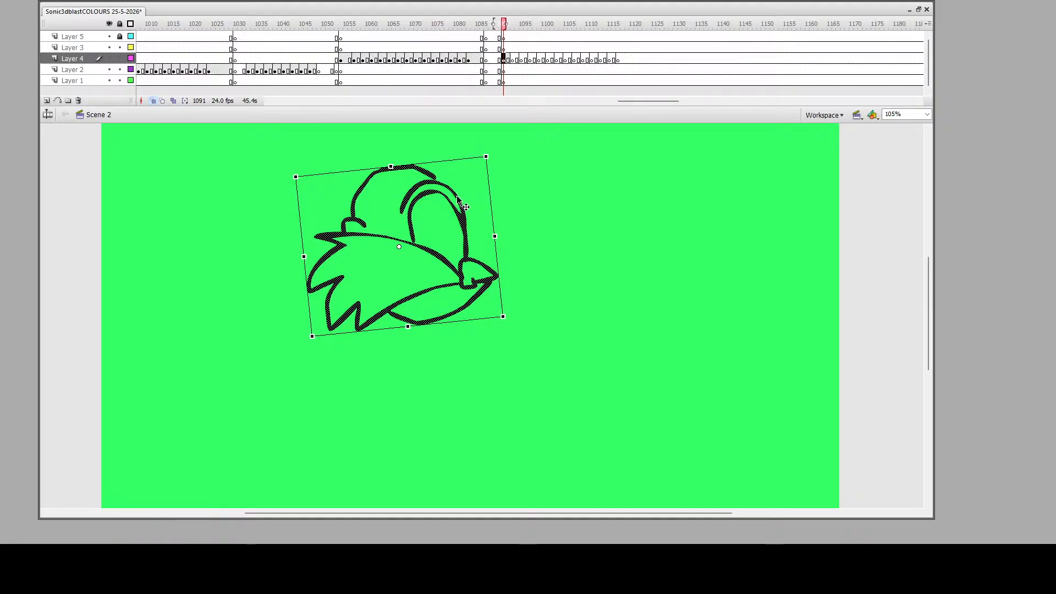
left_click_drag(455, 194, 454, 177)
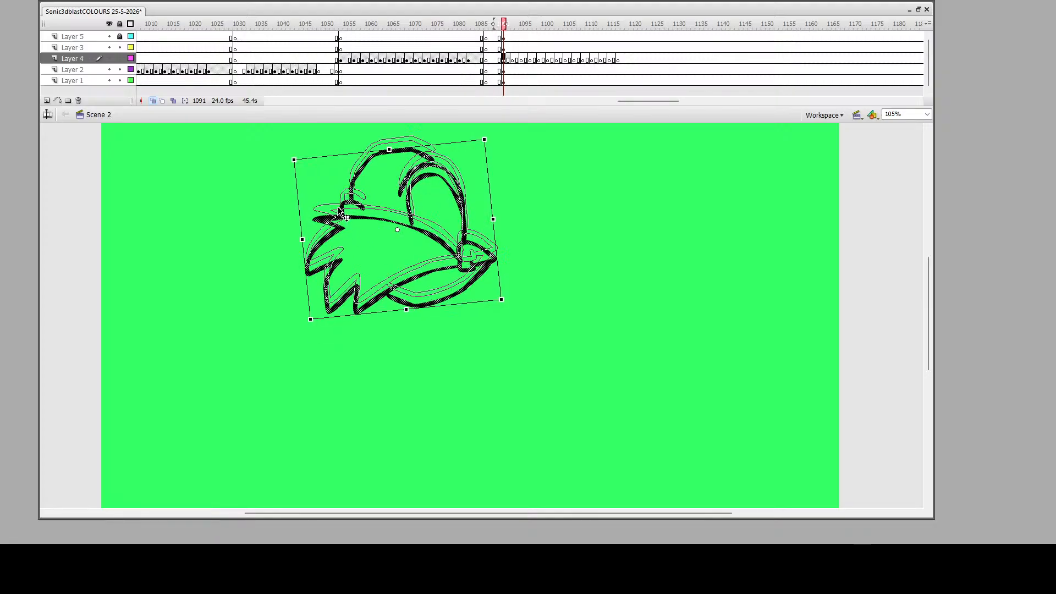
left_click_drag(342, 223, 342, 211)
left_click(344, 232)
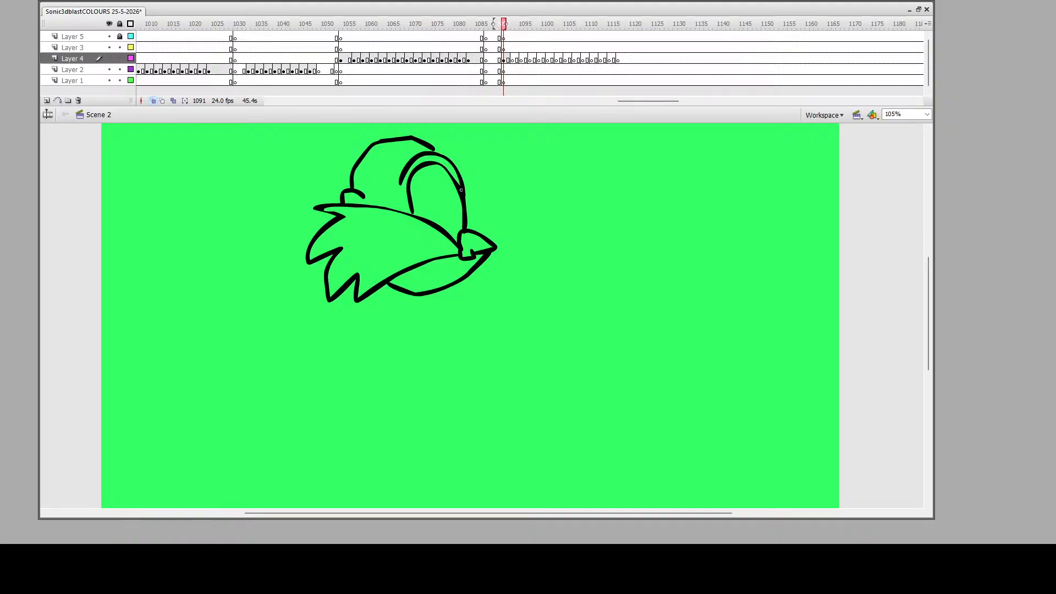
Draw the tooth lines in the mouth and the two long pointed collar strips hanging below the jaw
left_click_drag(454, 173, 453, 172)
scroll(420, 230, "down", 2)
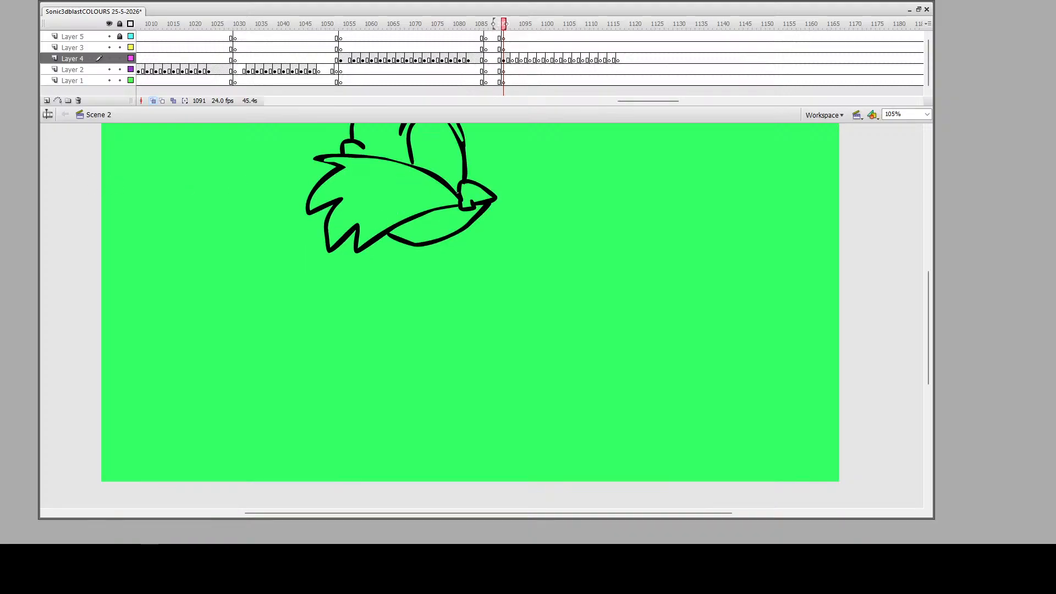
left_click_drag(480, 218, 491, 203)
mouse_move(380, 239)
left_mouse_down()
mouse_move(256, 223)
mouse_move(186, 267)
mouse_move(220, 293)
mouse_move(256, 298)
mouse_move(254, 239)
mouse_move(375, 261)
mouse_move(405, 306)
mouse_move(408, 335)
mouse_move(429, 306)
mouse_move(428, 253)
mouse_move(473, 322)
mouse_move(477, 245)
mouse_move(462, 228)
mouse_move(425, 240)
mouse_move(450, 231)
left_mouse_up()
Draw the outstretched left arm with its flared sleeve and gloved hand, and outline the large round body
scroll(345, 193, "down", 3)
scroll(427, 200, "up", 3)
scroll(377, 284, "down", 3)
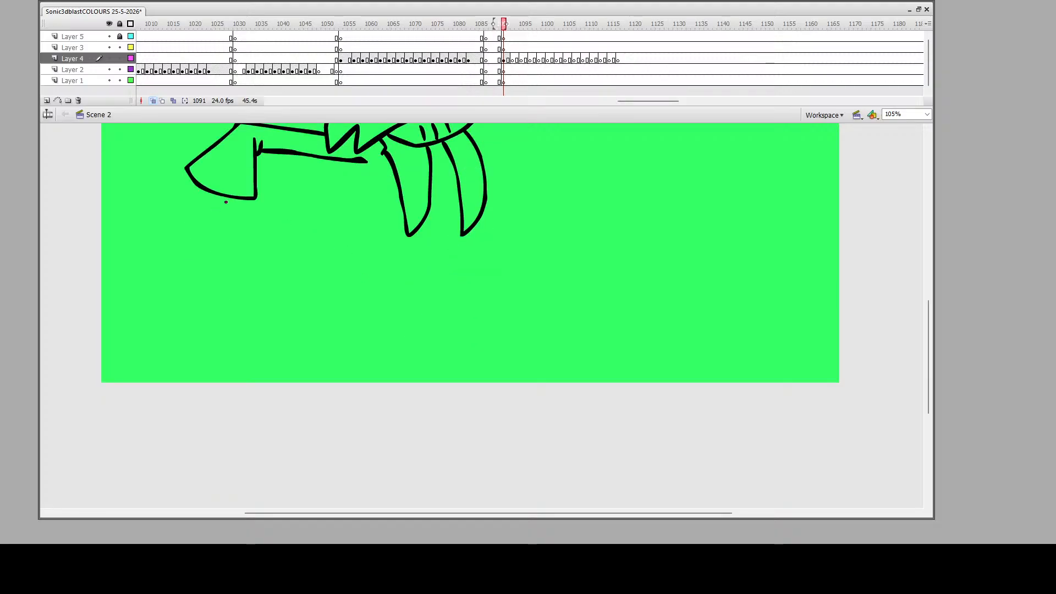
mouse_move(246, 199)
left_mouse_down()
mouse_move(227, 228)
mouse_move(243, 251)
mouse_move(219, 265)
mouse_move(218, 249)
mouse_move(203, 258)
mouse_move(173, 237)
mouse_move(176, 204)
mouse_move(203, 190)
left_mouse_up()
mouse_move(351, 162)
left_mouse_down()
mouse_move(326, 182)
mouse_move(317, 244)
mouse_move(394, 299)
mouse_move(489, 285)
mouse_move(553, 196)
mouse_move(479, 135)
left_mouse_up()
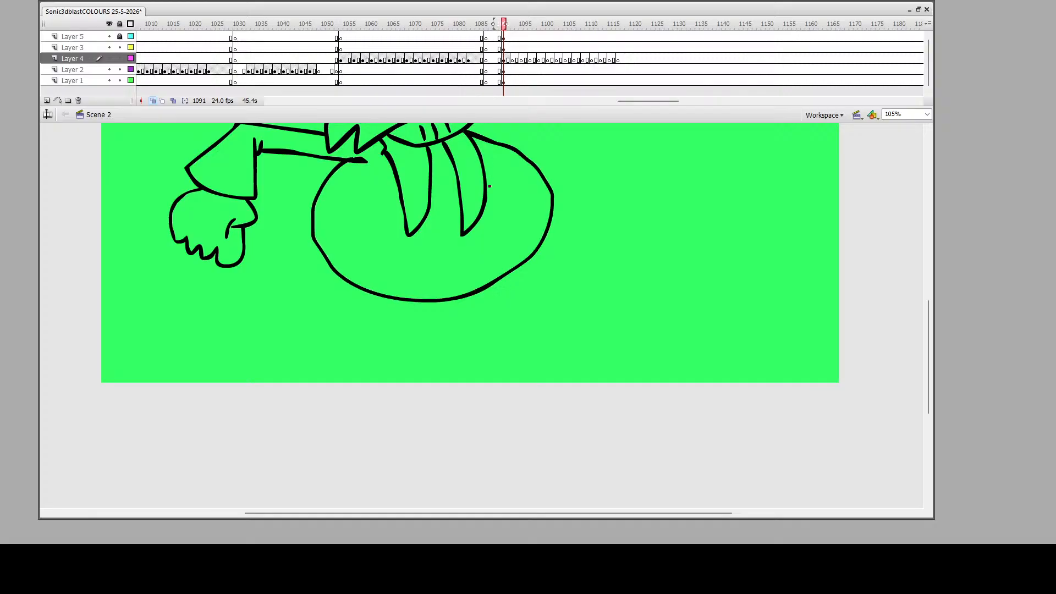
Draw the bent right arm extending from the shoulder, with a flared sleeve pointing upward
scroll(481, 252, "down", 1)
scroll(490, 261, "up", 4)
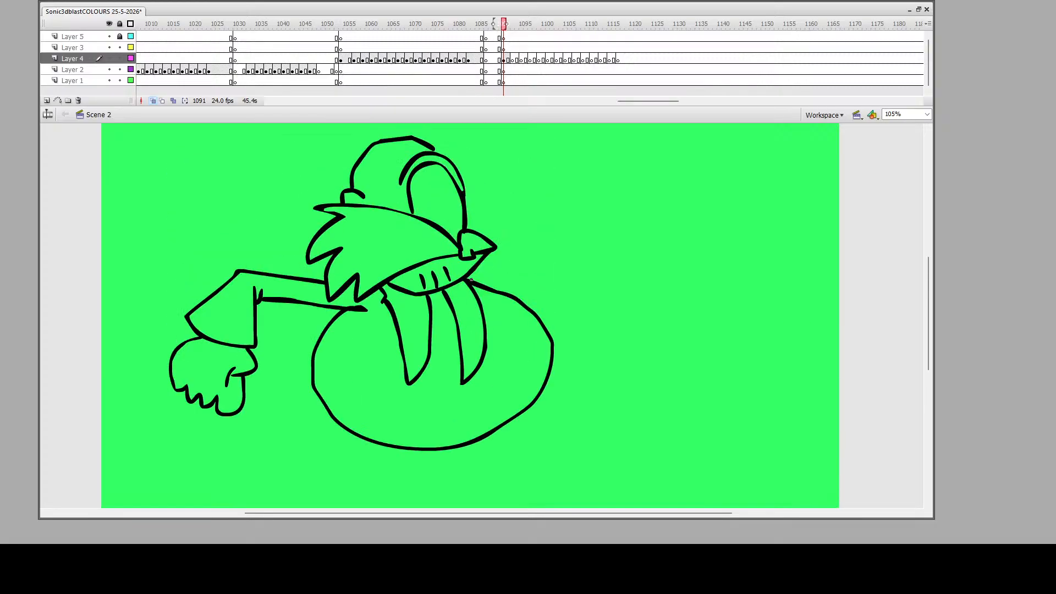
mouse_move(475, 281)
left_mouse_down()
mouse_move(545, 287)
mouse_move(537, 210)
mouse_move(569, 208)
mouse_move(598, 234)
mouse_move(564, 311)
mouse_move(531, 312)
left_mouse_up()
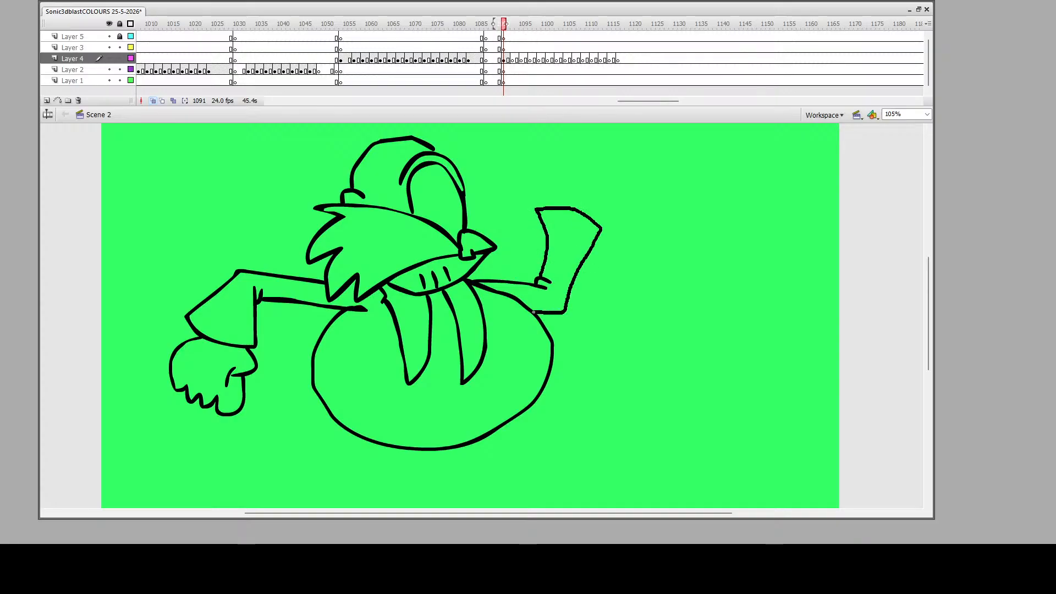
mouse_move(550, 208)
left_mouse_down()
mouse_move(543, 182)
mouse_move(562, 174)
mouse_move(568, 196)
mouse_move(555, 195)
mouse_move(553, 162)
mouse_move(577, 166)
mouse_move(559, 201)
left_mouse_up()
mouse_move(572, 160)
left_mouse_down()
mouse_move(582, 156)
mouse_move(593, 191)
mouse_move(580, 203)
left_mouse_up()
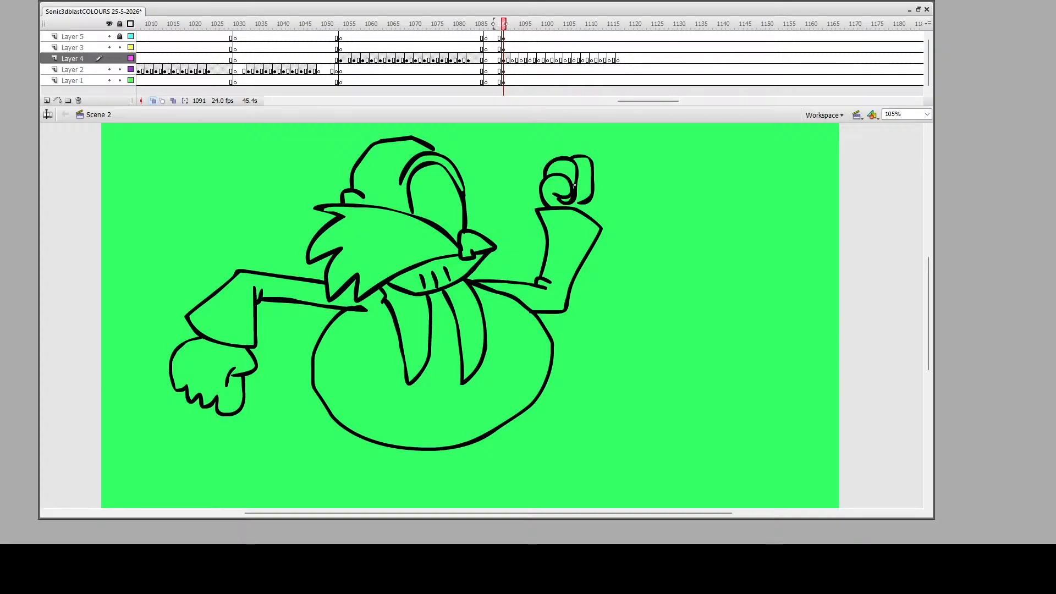
key("ctrl+z")
key("ctrl+z")
key("ctrl+z")
key("ctrl+z")
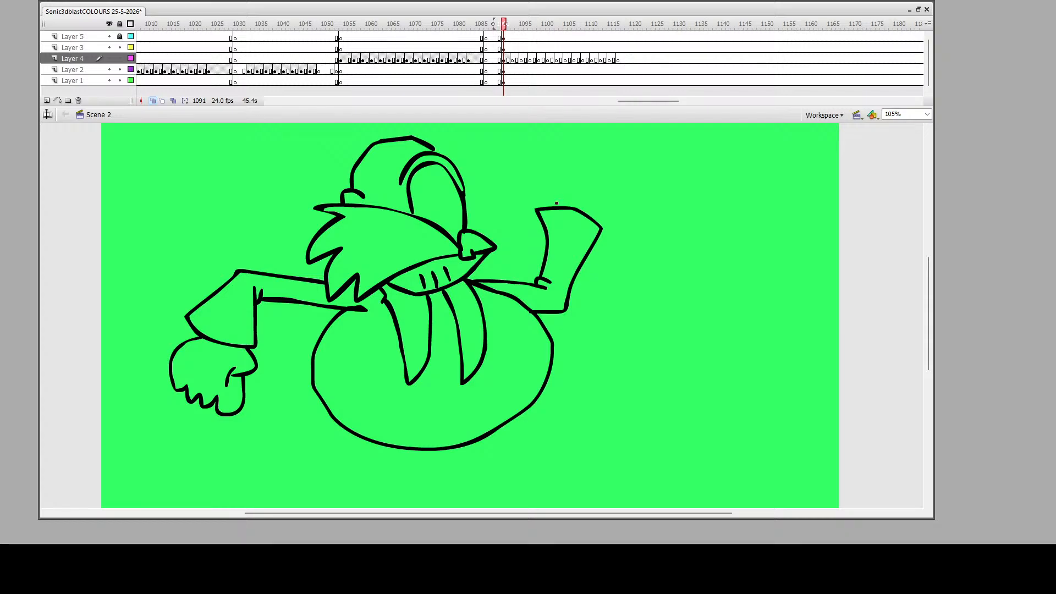
mouse_move(546, 211)
left_mouse_down()
mouse_move(553, 177)
mouse_move(566, 186)
mouse_move(550, 204)
left_mouse_up()
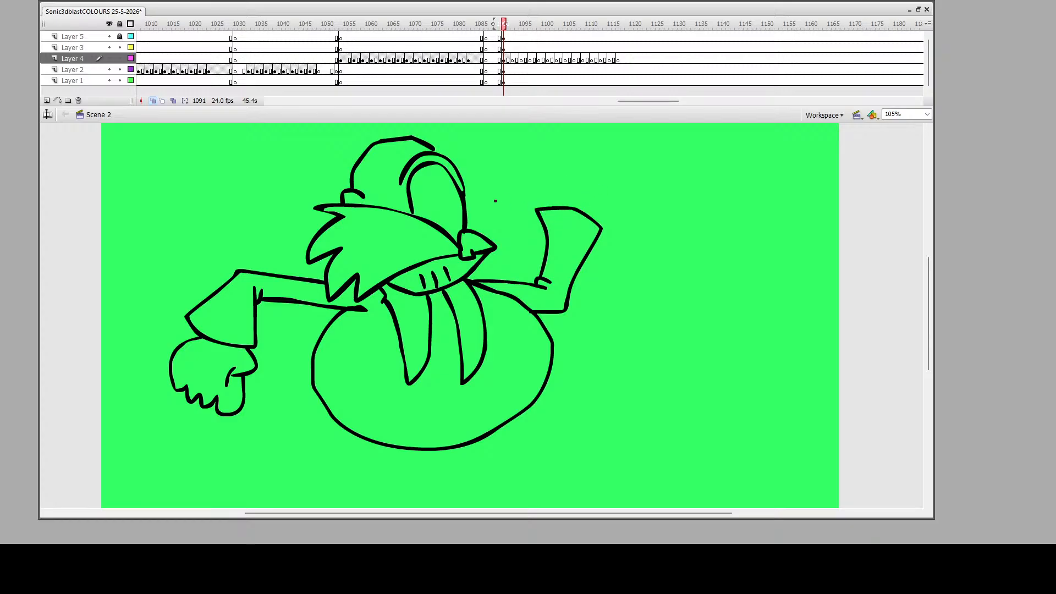
Draw the raised clenched fist with thumb and curled fingers above the right sleeve
mouse_move(548, 208)
left_mouse_down()
mouse_move(554, 177)
mouse_move(570, 185)
mouse_move(553, 202)
mouse_move(555, 156)
mouse_move(581, 175)
mouse_move(572, 198)
left_mouse_up()
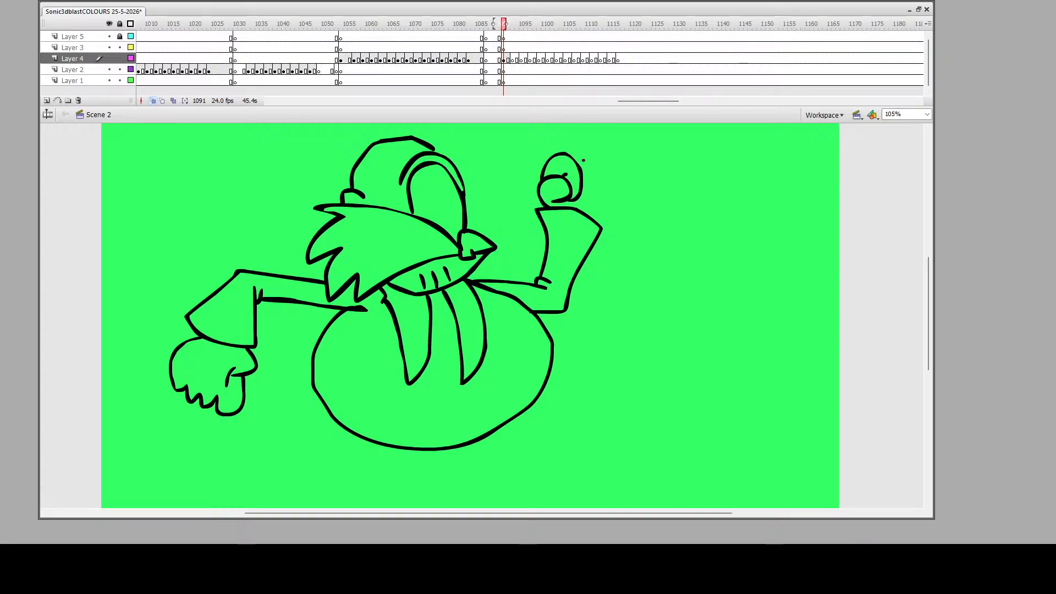
mouse_move(572, 156)
left_mouse_down()
mouse_move(584, 154)
mouse_move(593, 192)
mouse_move(577, 200)
left_mouse_up()
mouse_move(592, 162)
left_mouse_down()
mouse_move(603, 165)
mouse_move(594, 201)
mouse_move(584, 201)
mouse_move(612, 202)
mouse_move(582, 212)
left_mouse_up()
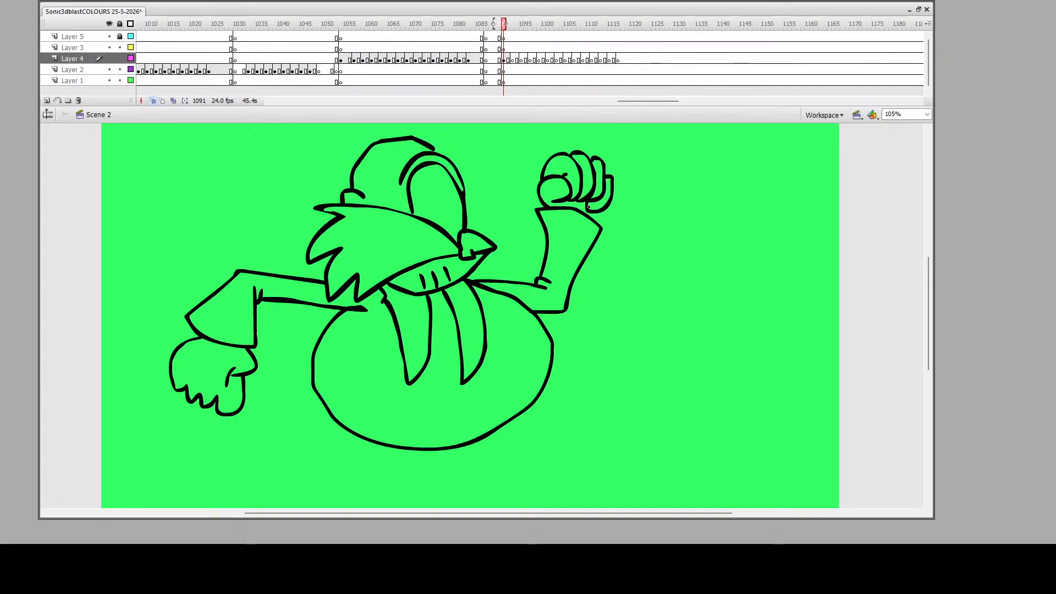
scroll(466, 354, "down", 6)
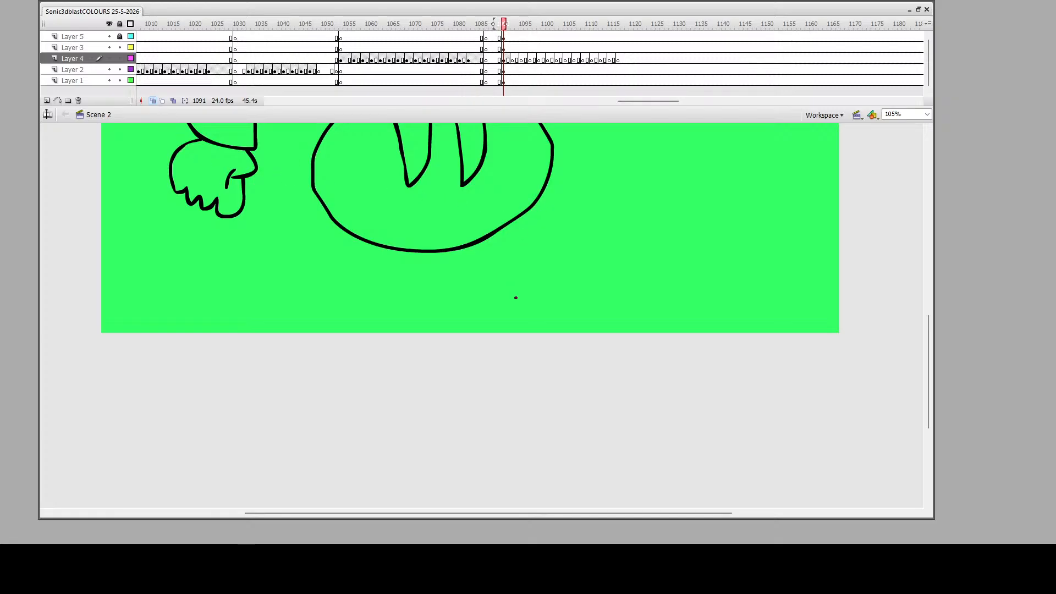
Draw the two long striding legs with large oval shoes and the curved waistline across the lower body on frame 1091
scroll(516, 298, "down", 3)
mouse_move(521, 166)
left_mouse_down()
mouse_move(777, 302)
mouse_move(776, 267)
mouse_move(816, 202)
mouse_move(861, 188)
mouse_move(876, 250)
mouse_move(850, 313)
mouse_move(801, 357)
mouse_move(765, 365)
mouse_move(754, 339)
mouse_move(470, 197)
left_mouse_up()
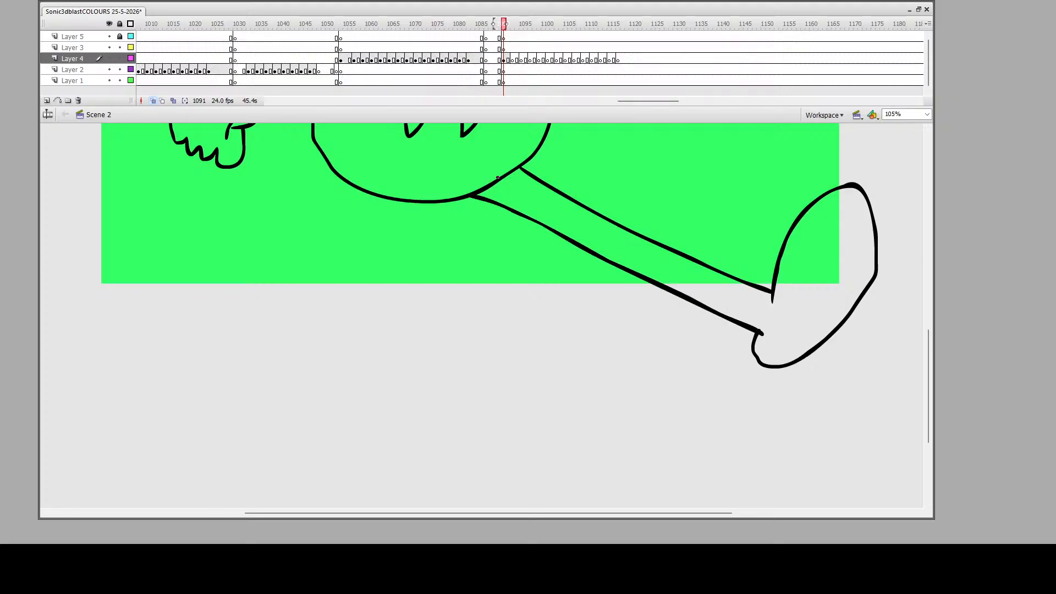
mouse_move(515, 169)
left_mouse_down()
mouse_move(422, 159)
mouse_move(387, 174)
mouse_move(369, 186)
mouse_move(406, 205)
mouse_move(337, 279)
mouse_move(225, 245)
mouse_move(116, 279)
mouse_move(86, 256)
mouse_move(159, 209)
mouse_move(224, 196)
mouse_move(221, 221)
mouse_move(330, 249)
mouse_move(373, 191)
left_mouse_up()
scroll(332, 179, "up", 5)
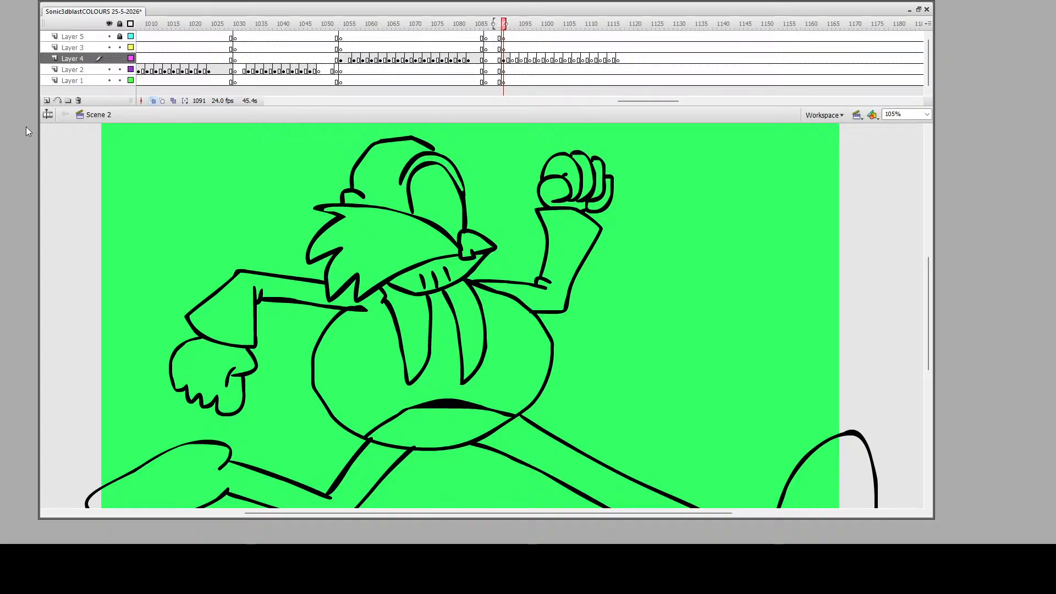
On frame 1093 of Layer 4, draw the pointed nose and spiky moustache over the onion-skinned previous drawing
left_click(490, 373, "alt")
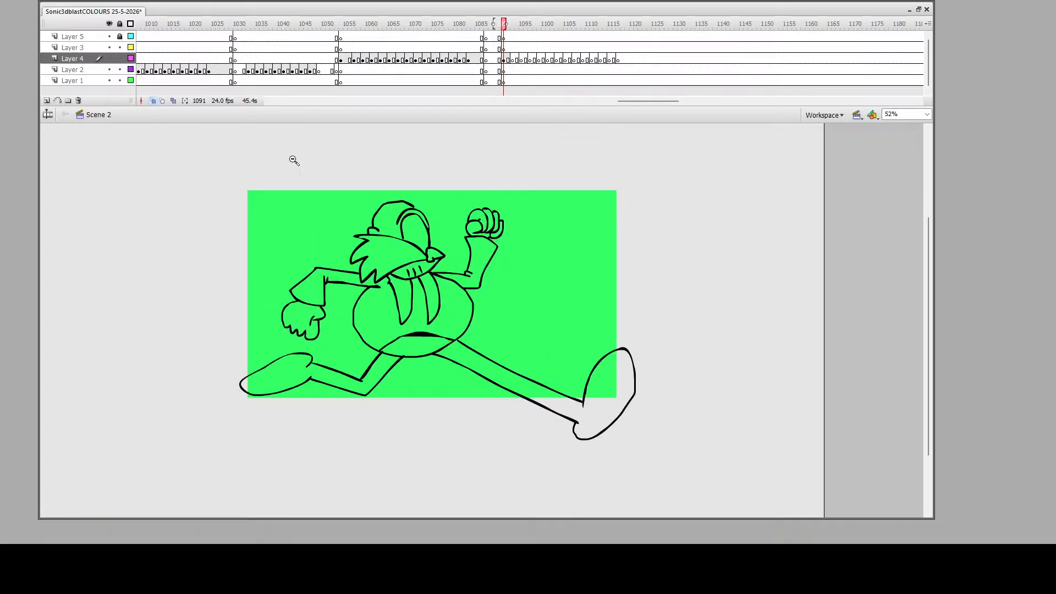
left_click_drag(220, 173, 672, 453)
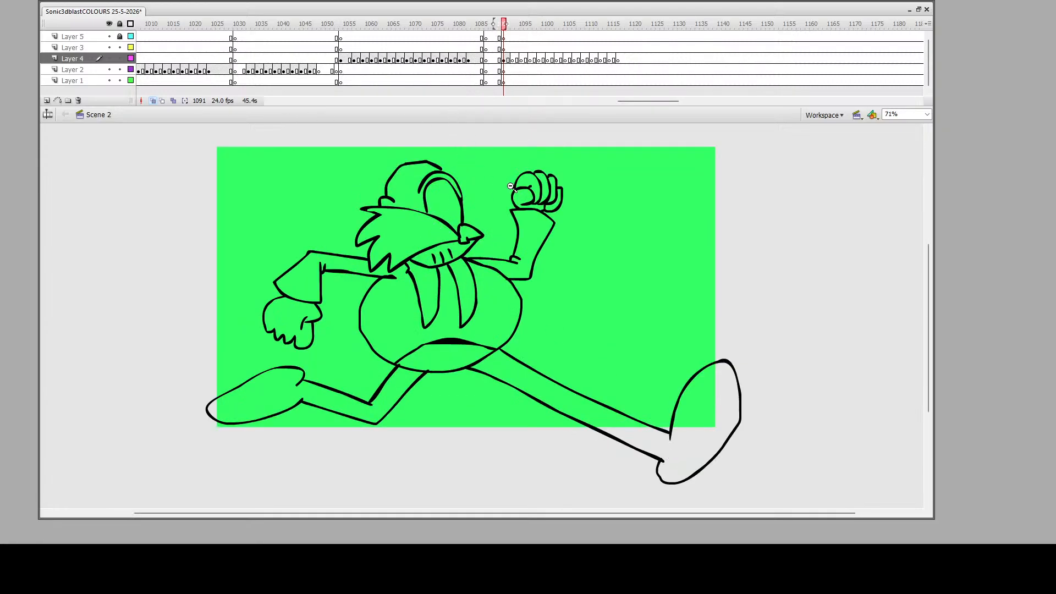
left_click(512, 59)
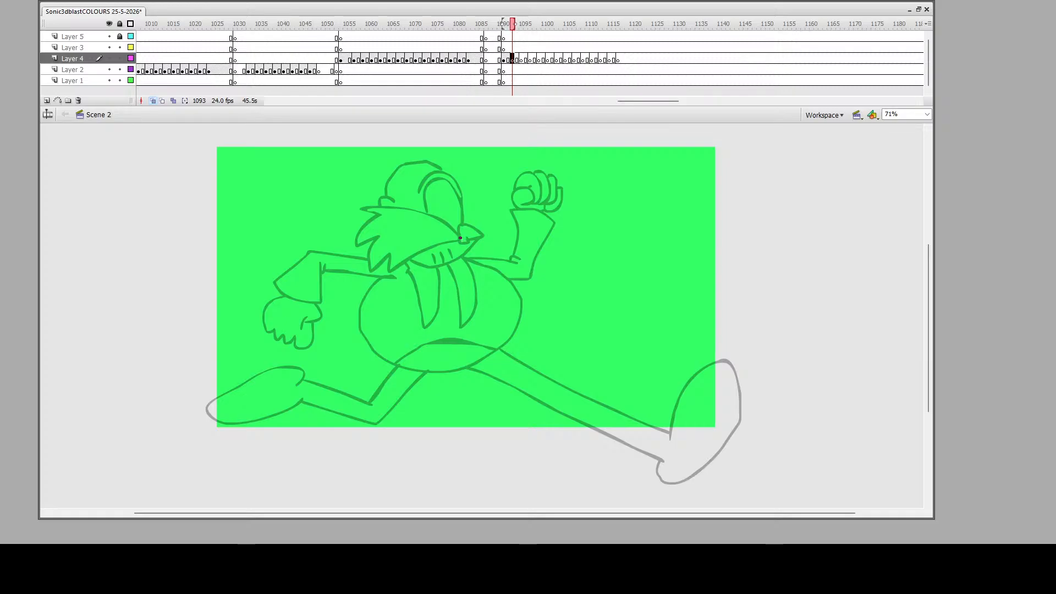
key("z")
mouse_move(345, 150)
left_mouse_down()
mouse_move(750, 462)
mouse_move(767, 499)
left_mouse_up()
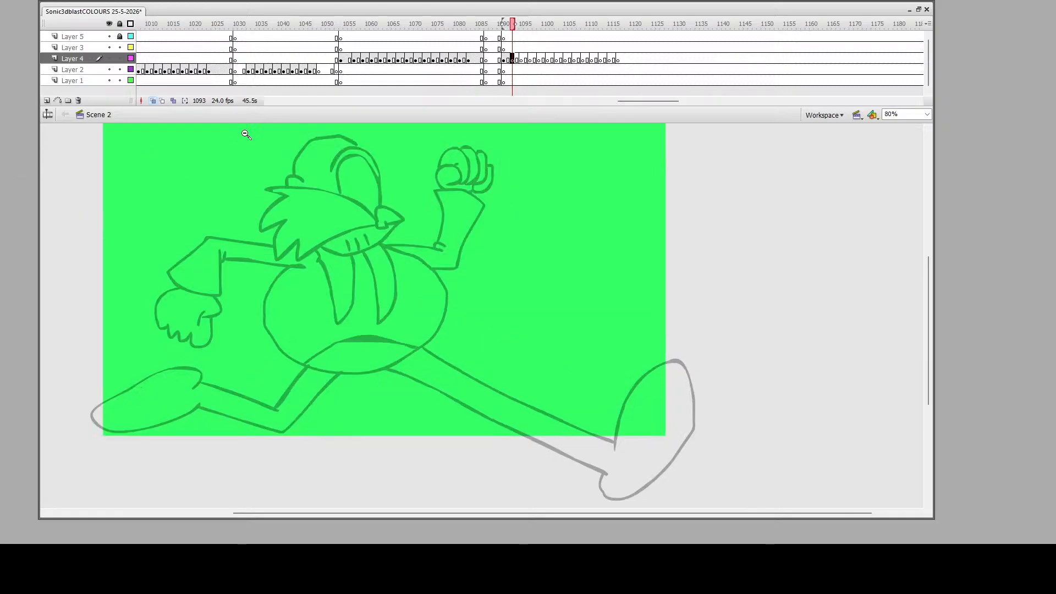
mouse_move(287, 133)
left_mouse_down()
mouse_move(506, 301)
mouse_move(592, 457)
mouse_move(597, 500)
left_mouse_up()
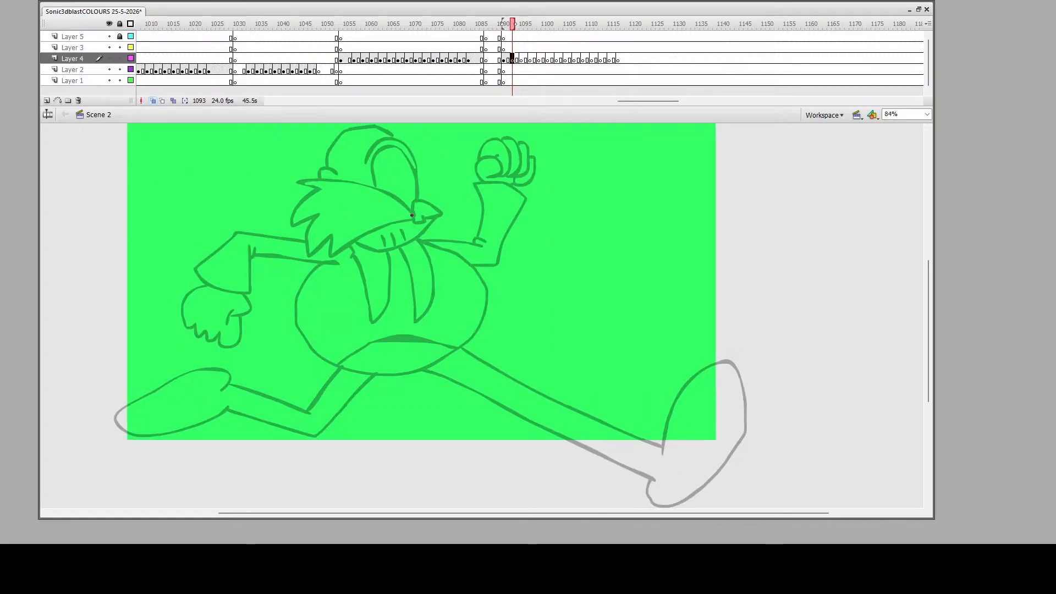
mouse_move(407, 212)
left_mouse_down()
mouse_move(441, 219)
mouse_move(422, 203)
mouse_move(406, 213)
mouse_move(342, 183)
mouse_move(307, 181)
mouse_move(324, 191)
mouse_move(288, 229)
mouse_move(321, 213)
mouse_move(304, 227)
mouse_move(302, 252)
mouse_move(335, 234)
mouse_move(324, 257)
mouse_move(406, 220)
left_mouse_up()
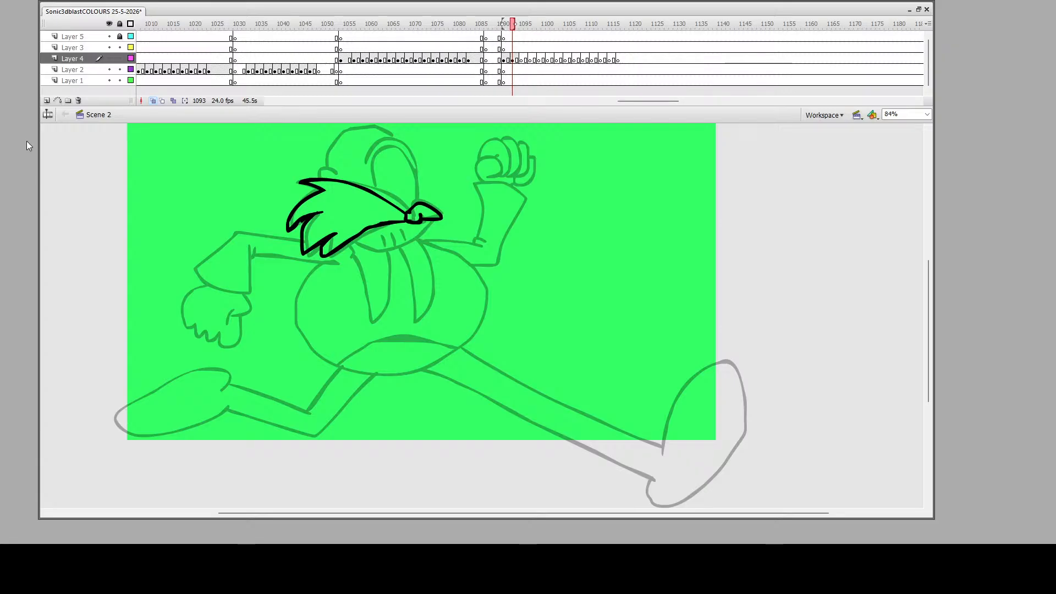
Draw the grinning mouth with three tooth lines beneath the moustache
key("z")
left_click_drag(276, 133, 633, 503)
scroll(490, 253, "up", 2)
left_click_drag(322, 151, 670, 498)
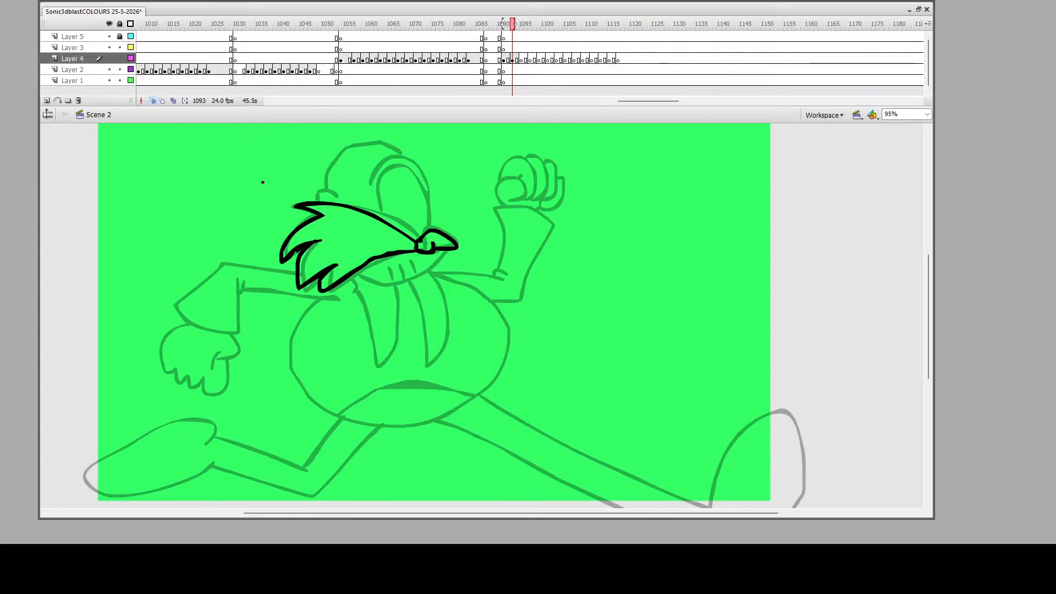
mouse_move(443, 250)
left_mouse_down()
mouse_move(431, 271)
mouse_move(383, 285)
mouse_move(356, 274)
mouse_move(404, 282)
mouse_move(413, 271)
left_mouse_up()
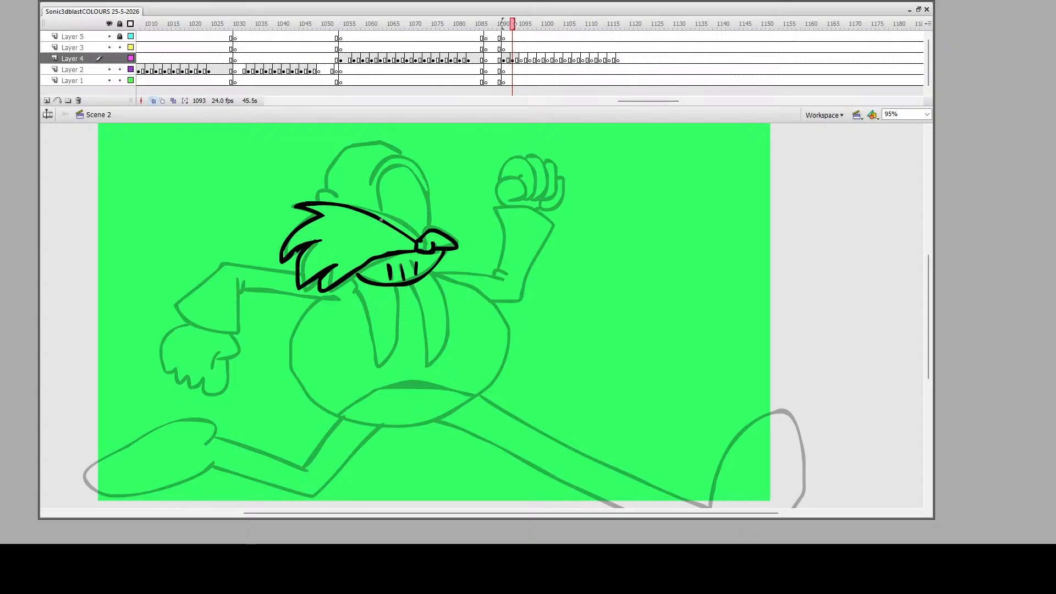
Draw the tall oval lens with the arc above it, plus the ear and domed top of the head
mouse_move(381, 221)
left_mouse_down()
mouse_move(381, 181)
mouse_move(394, 169)
mouse_move(426, 187)
mouse_move(429, 228)
left_mouse_up()
mouse_move(368, 181)
left_mouse_down()
mouse_move(403, 156)
mouse_move(425, 186)
left_mouse_up()
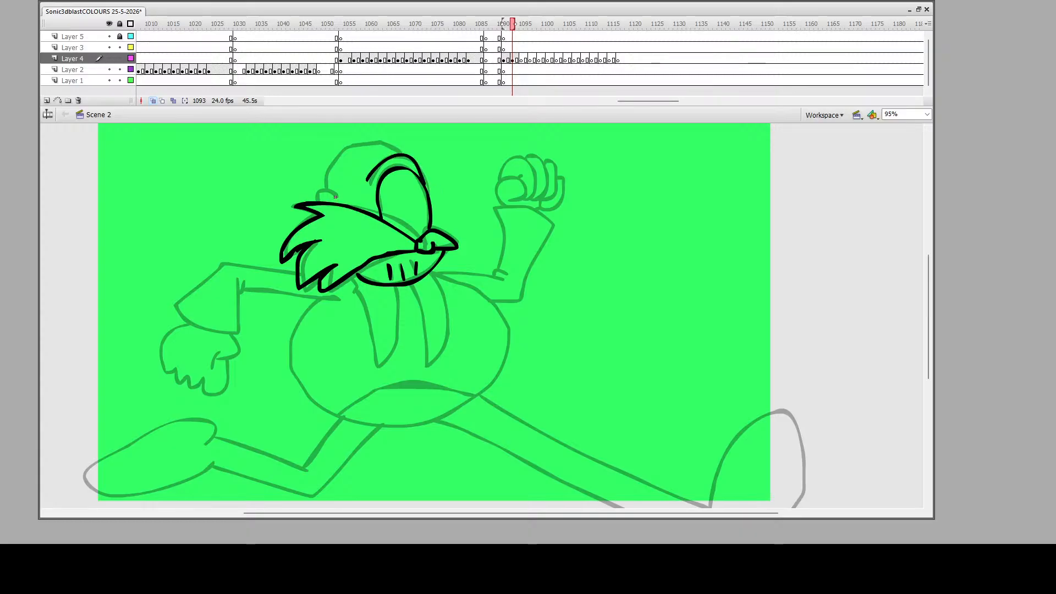
mouse_move(334, 196)
left_mouse_down()
mouse_move(316, 203)
mouse_move(347, 157)
mouse_move(377, 145)
mouse_move(400, 154)
left_mouse_up()
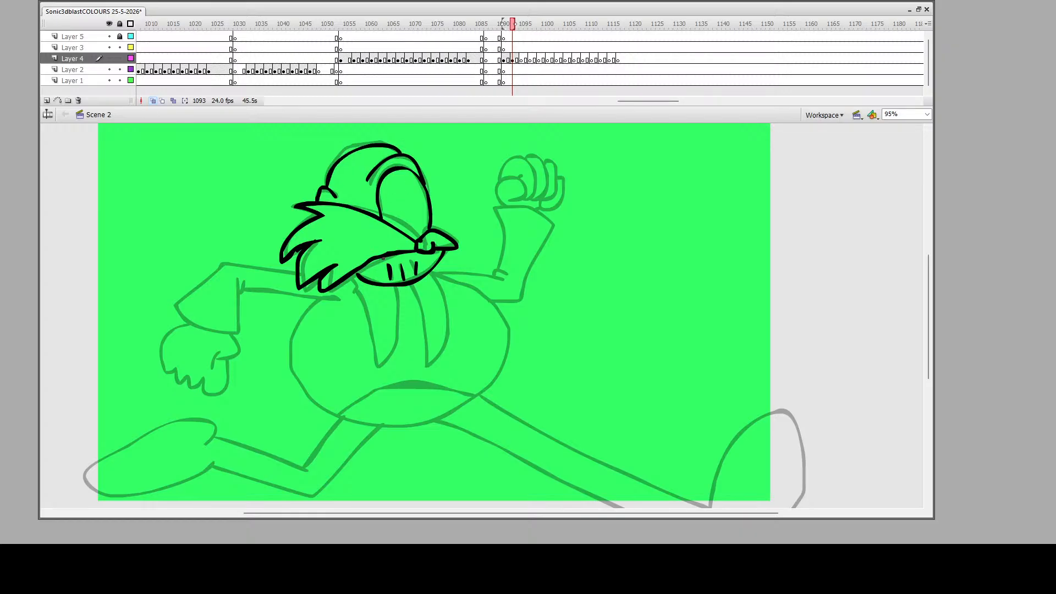
Draw the two long pointed collar strips hanging from the jaw over the chest
scroll(385, 269, "down", 3)
mouse_move(400, 237)
left_mouse_down()
mouse_move(407, 290)
mouse_move(373, 322)
mouse_move(349, 230)
left_mouse_up()
mouse_move(415, 235)
left_mouse_down()
mouse_move(431, 313)
mouse_move(450, 277)
mouse_move(432, 223)
left_mouse_up()
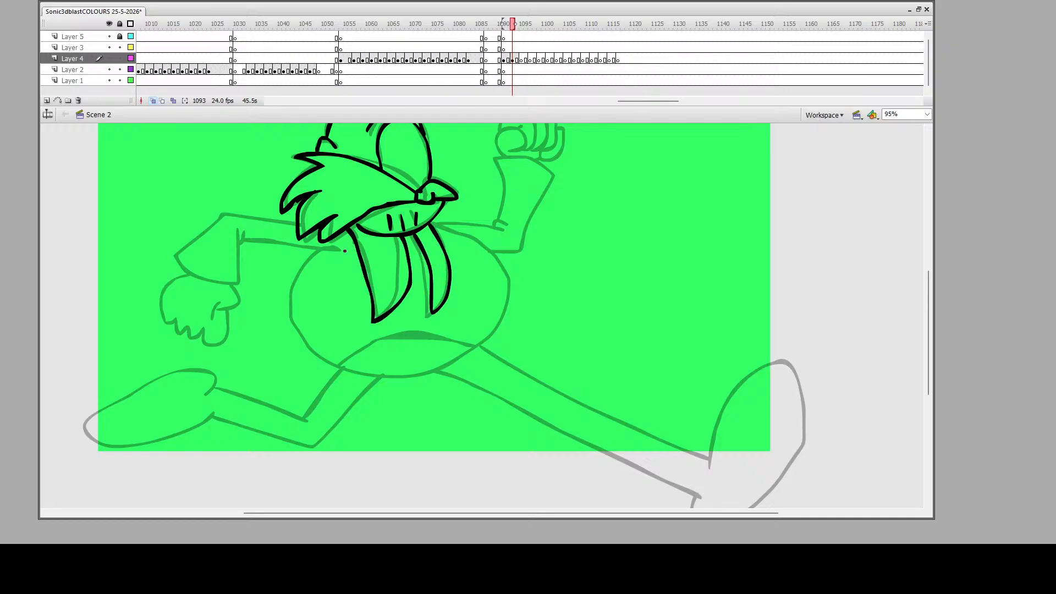
Draw the bent left arm with its flared sleeve and hanging gloved hand, and outline the round body
mouse_move(345, 251)
left_mouse_down()
mouse_move(242, 250)
mouse_move(260, 300)
mouse_move(208, 302)
mouse_move(198, 258)
mouse_move(214, 228)
mouse_move(297, 222)
left_mouse_up()
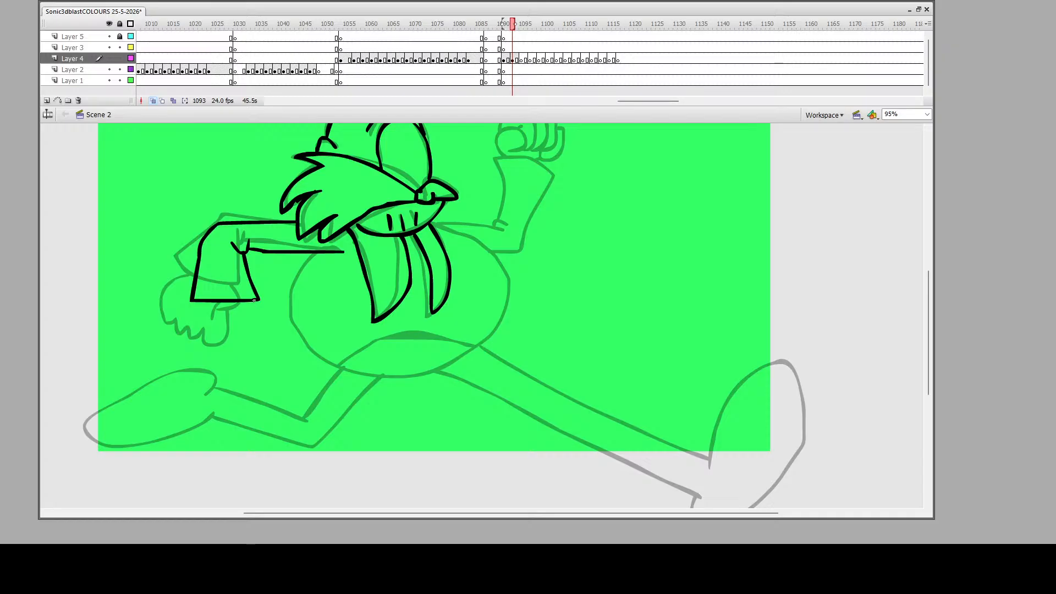
mouse_move(254, 300)
left_mouse_down()
mouse_move(247, 337)
mouse_move(259, 355)
mouse_move(201, 342)
mouse_move(196, 303)
left_mouse_up()
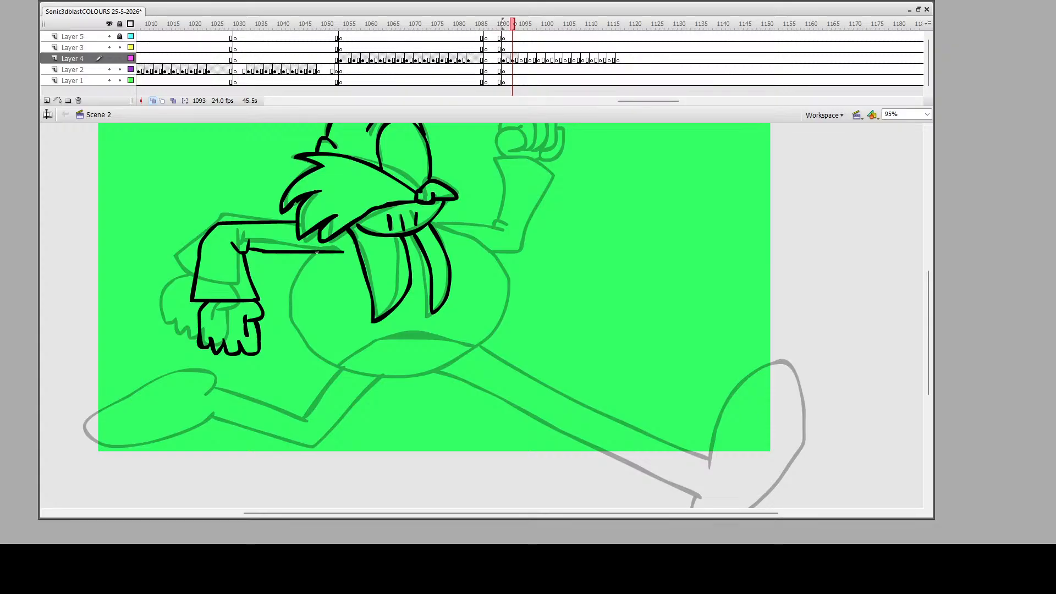
mouse_move(318, 253)
left_mouse_down()
mouse_move(296, 322)
mouse_move(352, 365)
mouse_move(423, 364)
mouse_move(481, 335)
left_mouse_up()
Draw the bent right arm with its raised sleeve and a clenched fist tilted slightly outward from the previous pose
mouse_move(496, 278)
left_mouse_down()
mouse_move(435, 223)
mouse_move(504, 246)
mouse_move(515, 174)
mouse_move(558, 187)
mouse_move(555, 219)
mouse_move(516, 281)
mouse_move(500, 277)
left_mouse_up()
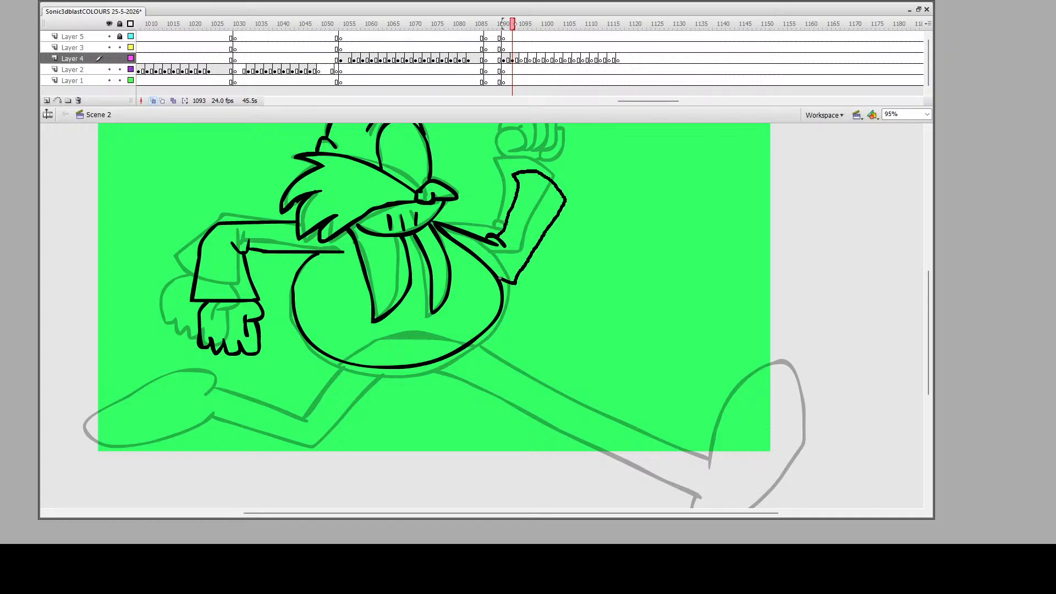
scroll(605, 270, "up", 2)
mouse_move(530, 223)
left_mouse_down()
mouse_move(558, 209)
mouse_move(542, 219)
mouse_move(545, 189)
mouse_move(569, 193)
mouse_move(565, 214)
mouse_move(583, 205)
mouse_move(559, 231)
mouse_move(553, 225)
mouse_move(593, 211)
mouse_move(582, 235)
mouse_move(563, 239)
mouse_move(595, 245)
mouse_move(573, 253)
left_mouse_up()
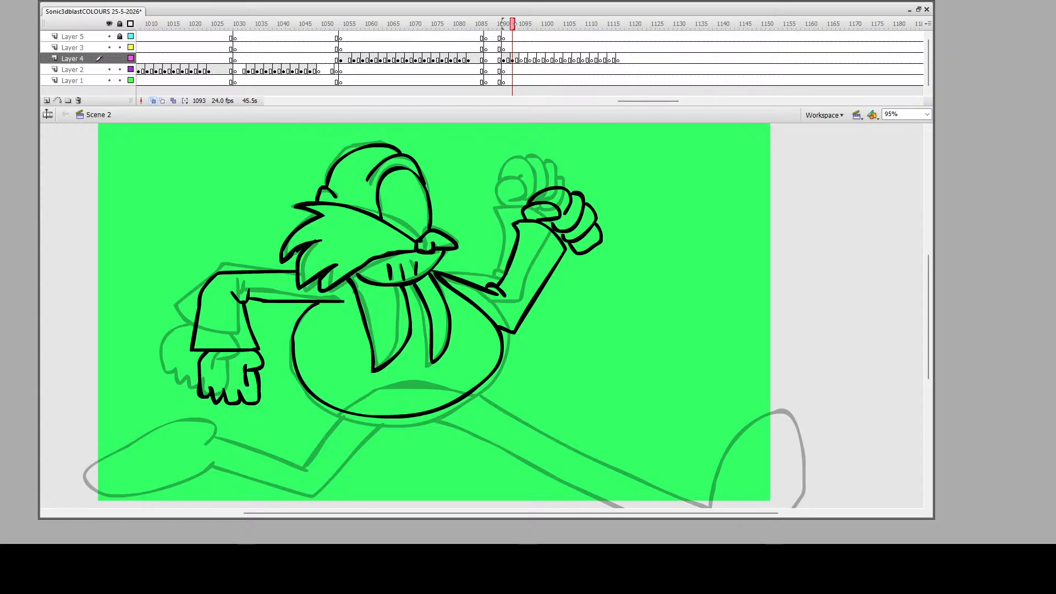
Draw the waistline curve and the long front leg ending in a large shoe, set lower than in the previous frame
scroll(435, 313, "down", 5)
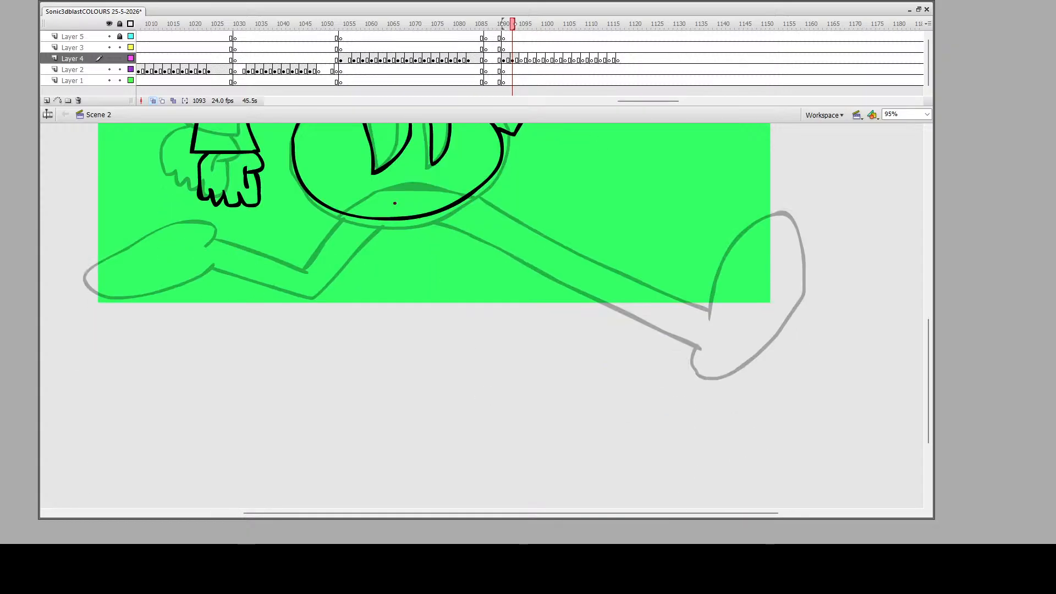
mouse_move(364, 196)
left_mouse_down()
mouse_move(399, 185)
mouse_move(468, 194)
mouse_move(451, 183)
mouse_move(680, 355)
mouse_move(775, 307)
mouse_move(823, 228)
mouse_move(766, 226)
mouse_move(662, 316)
mouse_move(470, 148)
left_mouse_up()
scroll(518, 229, "down", 1)
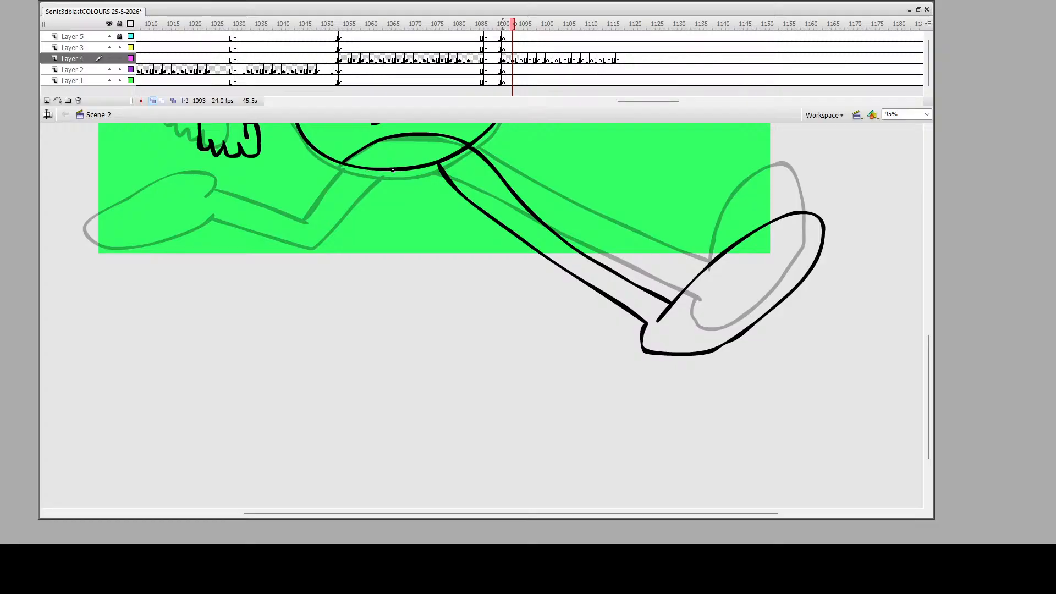
Draw the bent back leg with its oval shoe angled downward behind the body
mouse_move(378, 163)
left_mouse_down()
mouse_move(333, 264)
mouse_move(230, 235)
left_mouse_up()
mouse_move(230, 235)
left_mouse_down()
mouse_move(212, 282)
mouse_move(175, 318)
mouse_move(149, 320)
mouse_move(167, 236)
mouse_move(221, 193)
mouse_move(322, 229)
mouse_move(359, 163)
left_mouse_up()
scroll(435, 199, "up", 3)
scroll(472, 260, "up", 2)
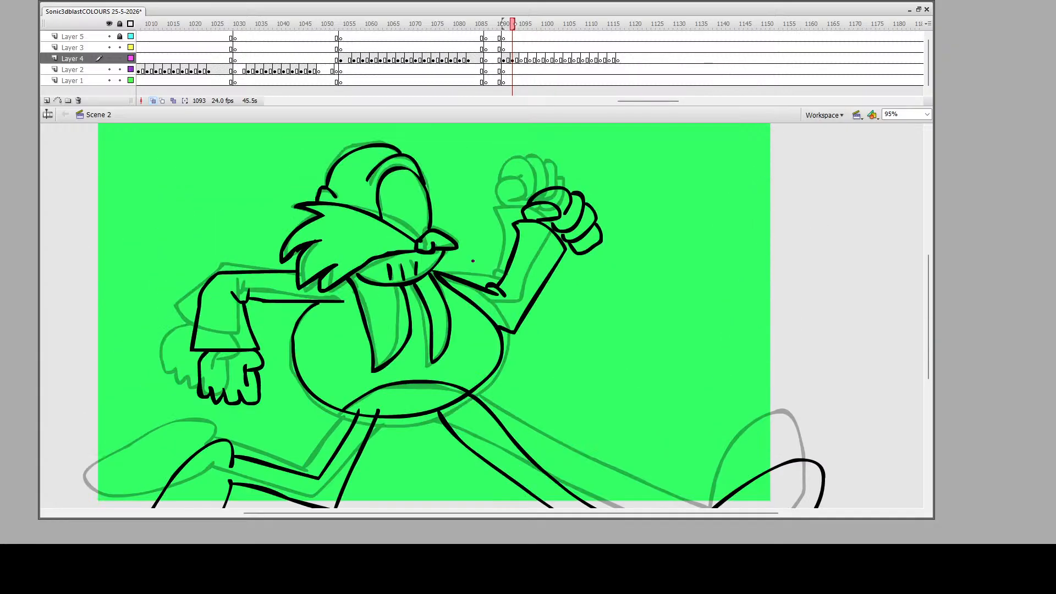
scroll(466, 274, "down", 2)
scroll(466, 274, "up", 3)
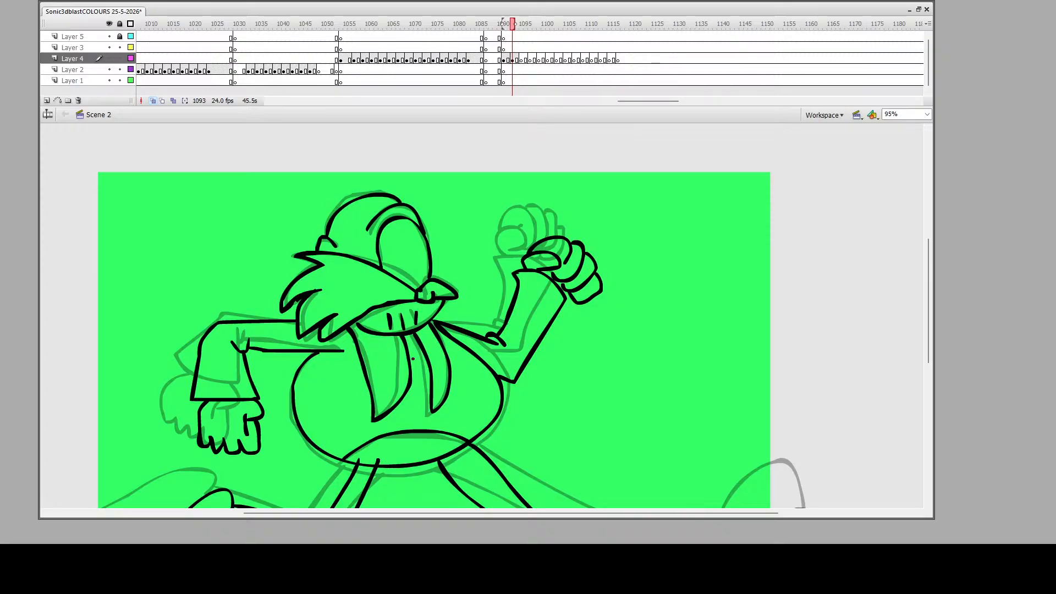
scroll(413, 359, "down", 2)
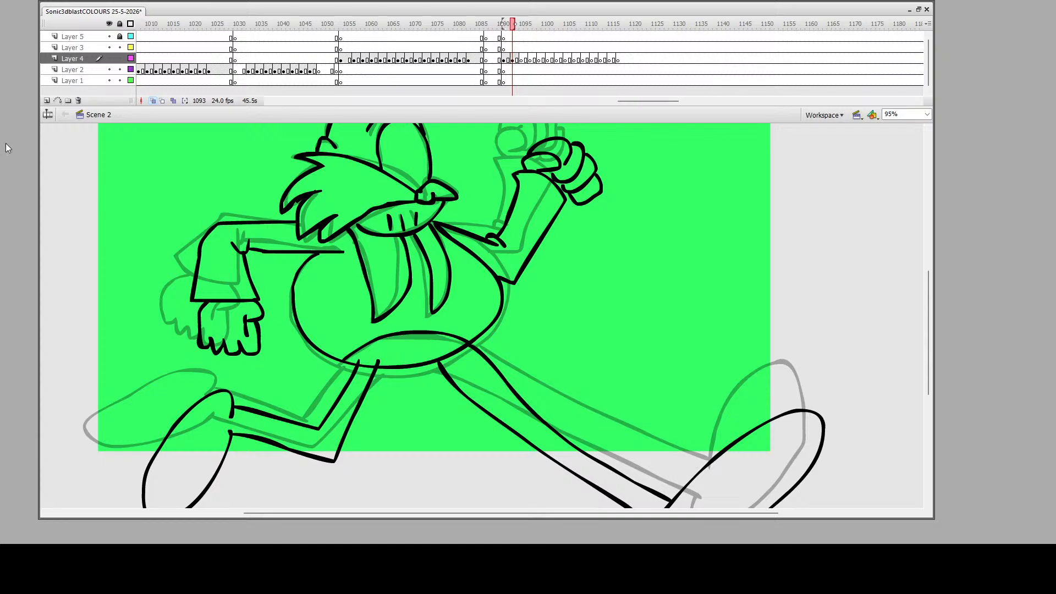
On frame 1095, draw the nose, the spiky moustache and the mouth with its tooth lines over the onion-skinned pose
left_click(446, 240, "alt")
left_click_drag(311, 201, 538, 469)
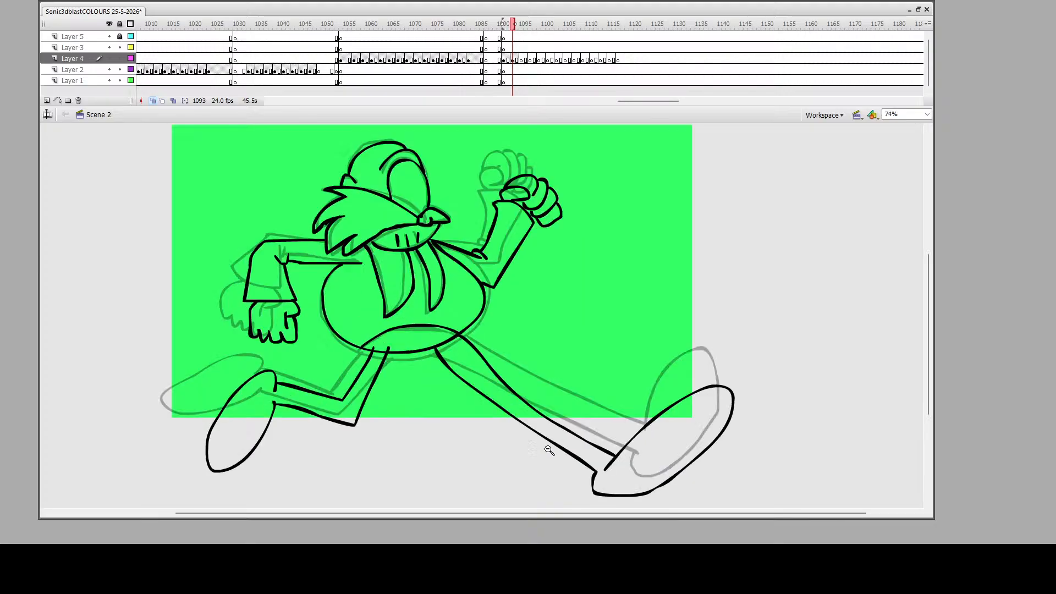
left_click(521, 60)
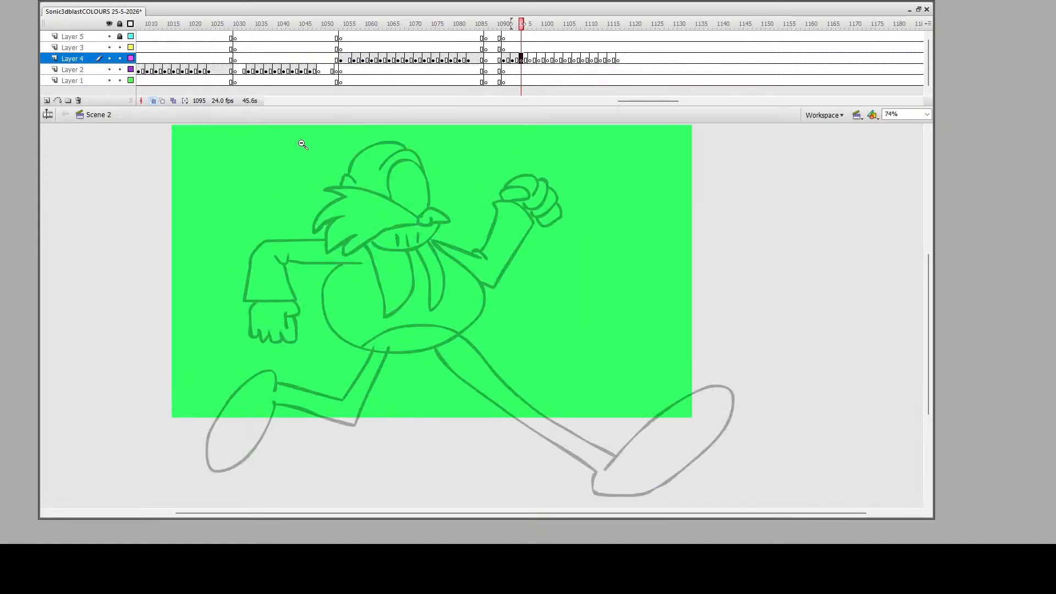
mouse_move(319, 130)
left_mouse_down()
mouse_move(609, 473)
mouse_move(605, 496)
left_mouse_up()
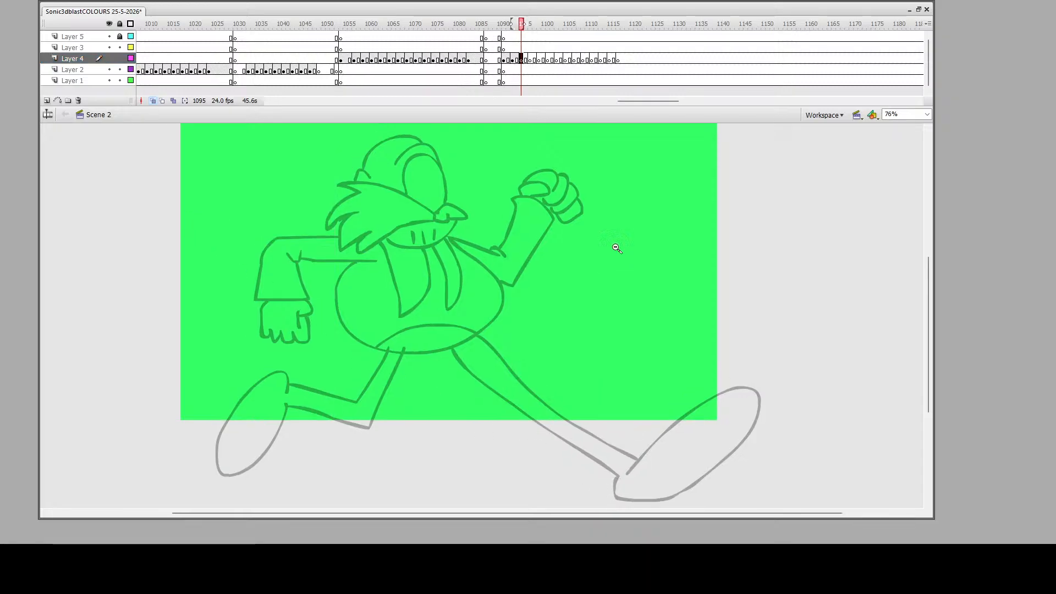
left_click_drag(365, 135, 536, 454)
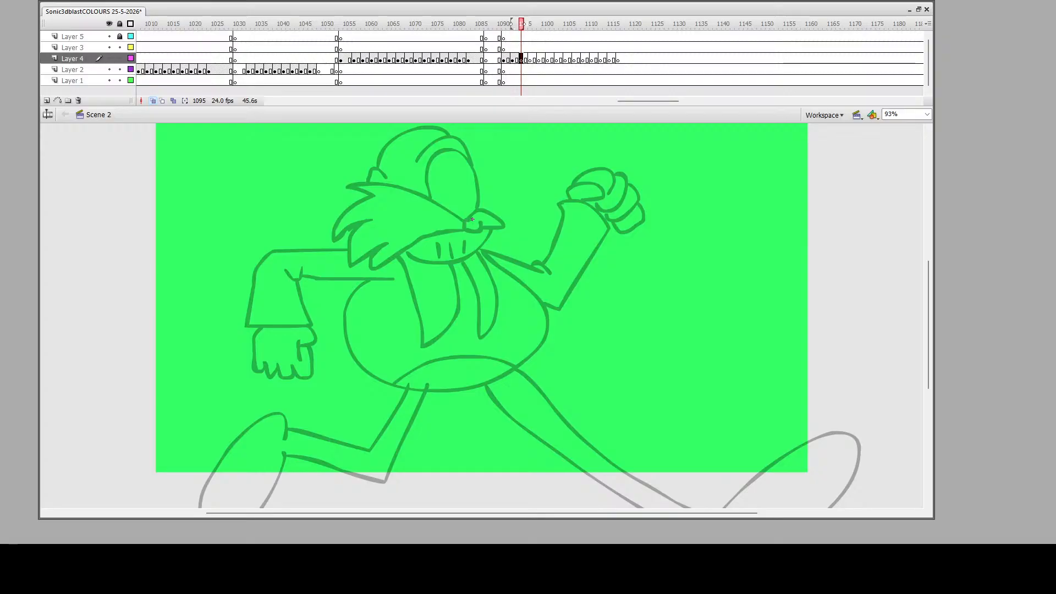
mouse_move(474, 217)
left_mouse_down()
mouse_move(463, 227)
mouse_move(498, 227)
mouse_move(476, 213)
mouse_move(373, 277)
mouse_move(394, 248)
mouse_move(350, 275)
mouse_move(368, 231)
mouse_move(344, 247)
mouse_move(348, 216)
mouse_move(375, 206)
left_mouse_up()
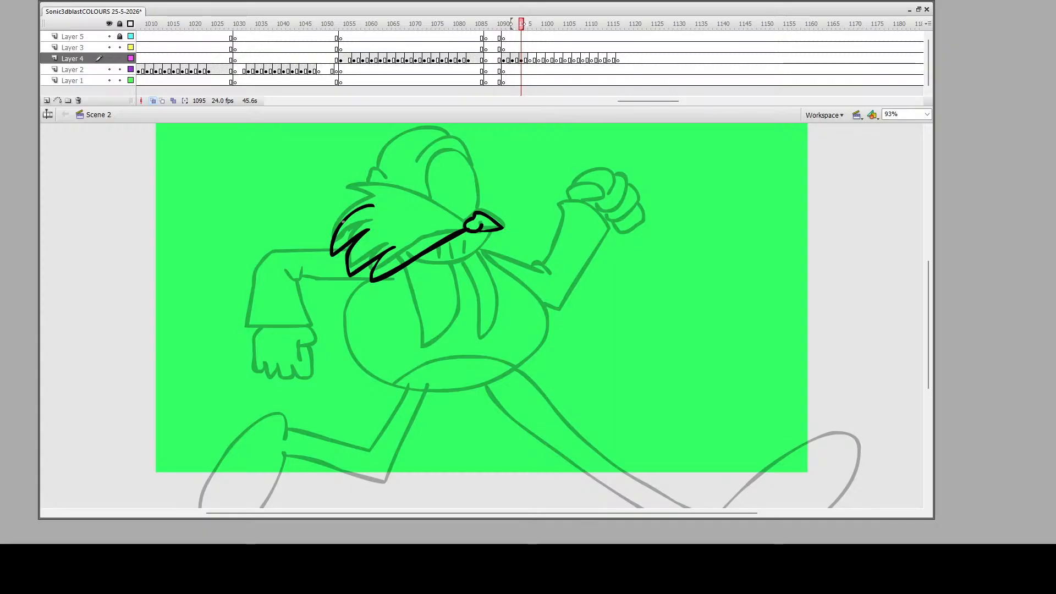
mouse_move(368, 206)
left_mouse_down()
mouse_move(339, 209)
mouse_move(392, 191)
mouse_move(488, 233)
mouse_move(460, 265)
mouse_move(416, 260)
mouse_move(464, 254)
left_mouse_up()
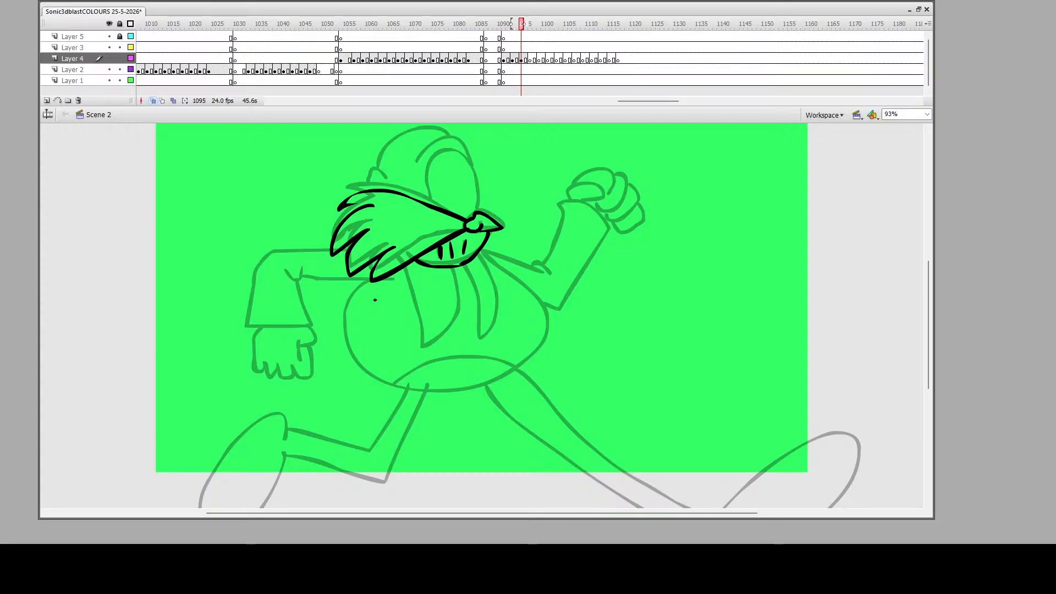
Draw the left arm swinging down in front of the body, with a flared sleeve and gloved hand
mouse_move(405, 277)
left_mouse_down()
mouse_move(340, 326)
mouse_move(339, 337)
mouse_move(387, 379)
mouse_move(317, 404)
mouse_move(299, 313)
mouse_move(349, 273)
left_mouse_up()
scroll(391, 280, "down", 3)
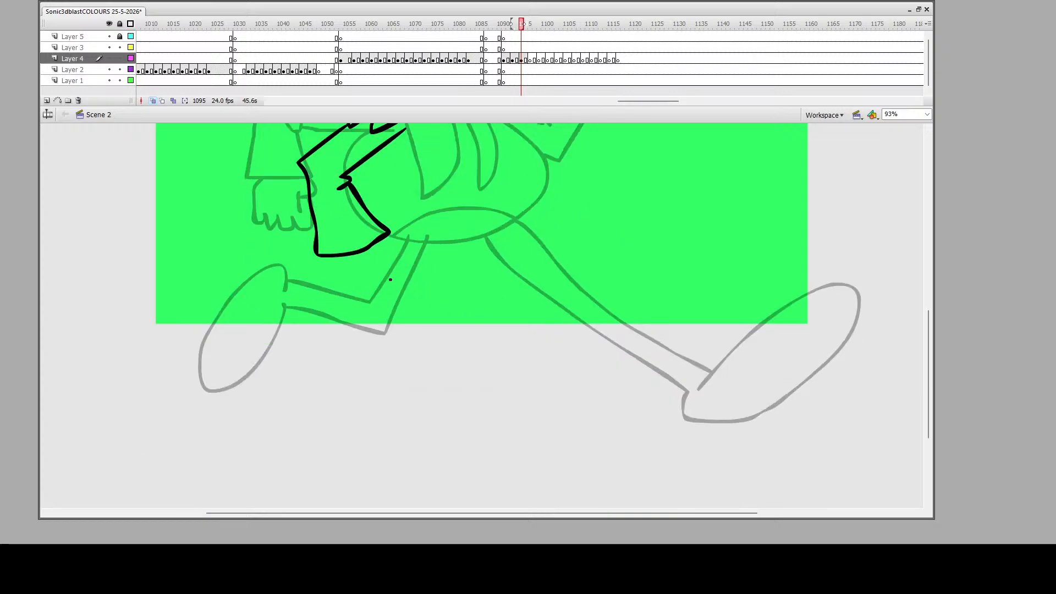
mouse_move(384, 238)
left_mouse_down()
mouse_move(401, 274)
mouse_move(425, 279)
mouse_move(405, 293)
mouse_move(339, 295)
mouse_move(331, 255)
left_mouse_up()
scroll(465, 270, "up", 3)
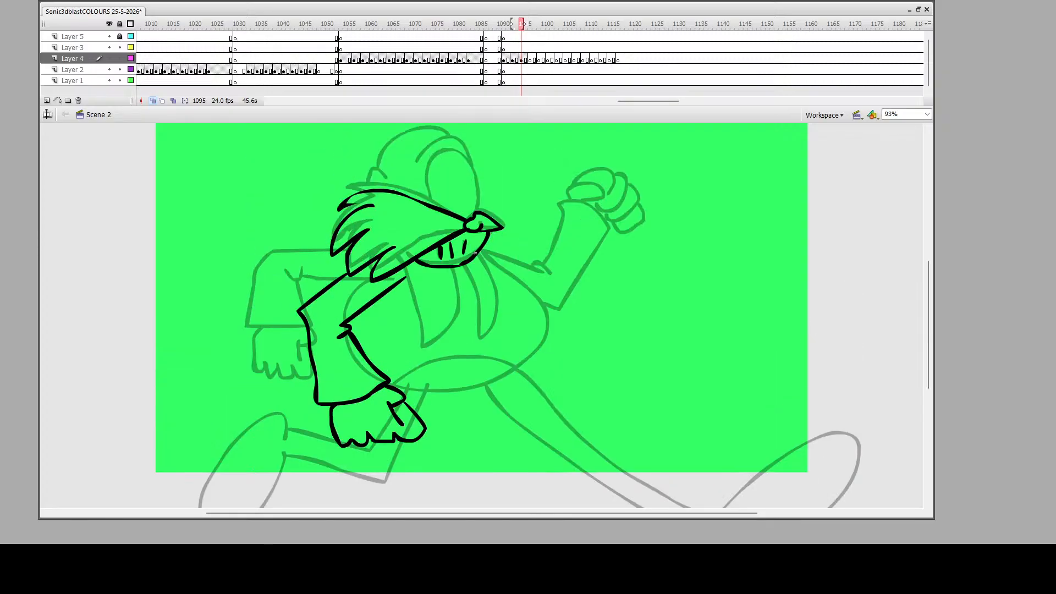
Outline the visible part of the round body with its waistline, and draw the two pointed collar strips
mouse_move(476, 253)
left_mouse_down()
mouse_move(533, 301)
mouse_move(546, 326)
mouse_move(536, 352)
mouse_move(500, 379)
mouse_move(449, 393)
mouse_move(394, 388)
mouse_move(445, 364)
mouse_move(520, 365)
left_mouse_up()
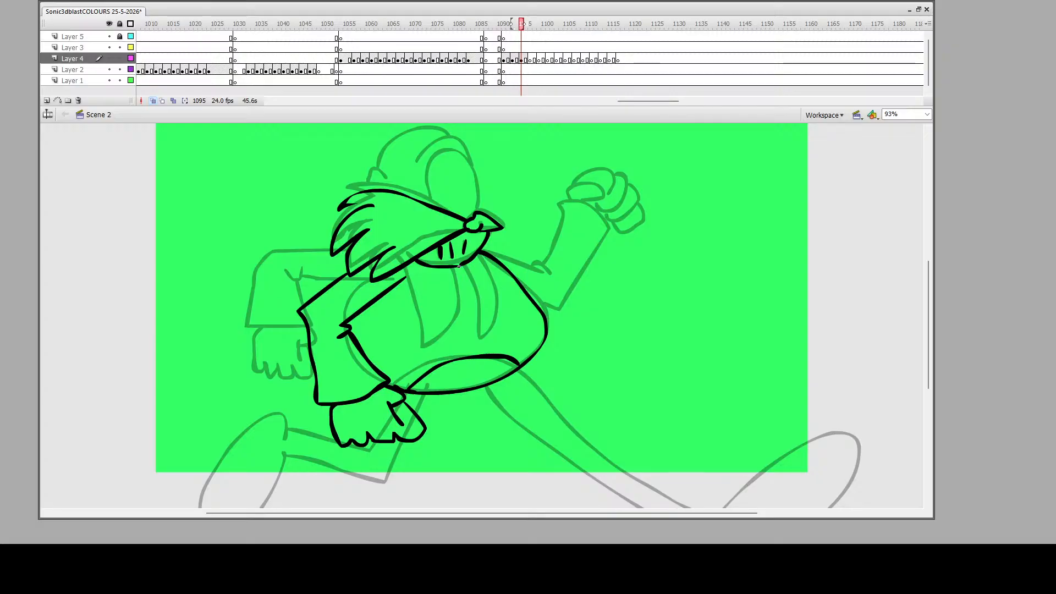
mouse_move(460, 266)
left_mouse_down()
mouse_move(457, 317)
mouse_move(415, 354)
mouse_move(402, 271)
mouse_move(484, 308)
mouse_move(478, 338)
mouse_move(502, 312)
mouse_move(486, 256)
left_mouse_up()
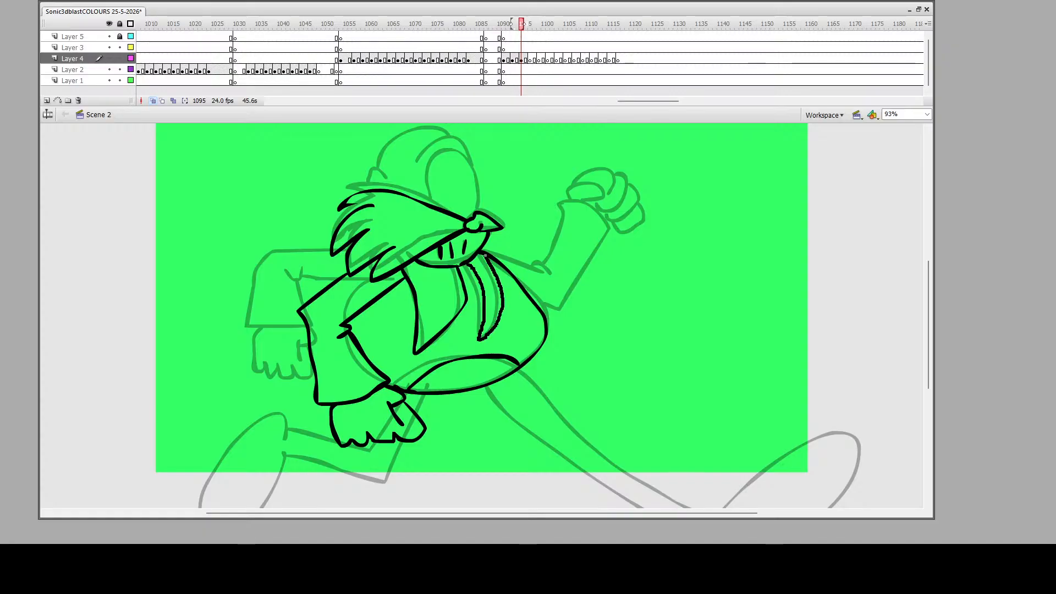
Draw the bent back leg and the extended front leg beneath the body, each ending in a long oval shoe
scroll(549, 314, "down", 3)
scroll(512, 312, "up", 3)
scroll(512, 312, "up", 3)
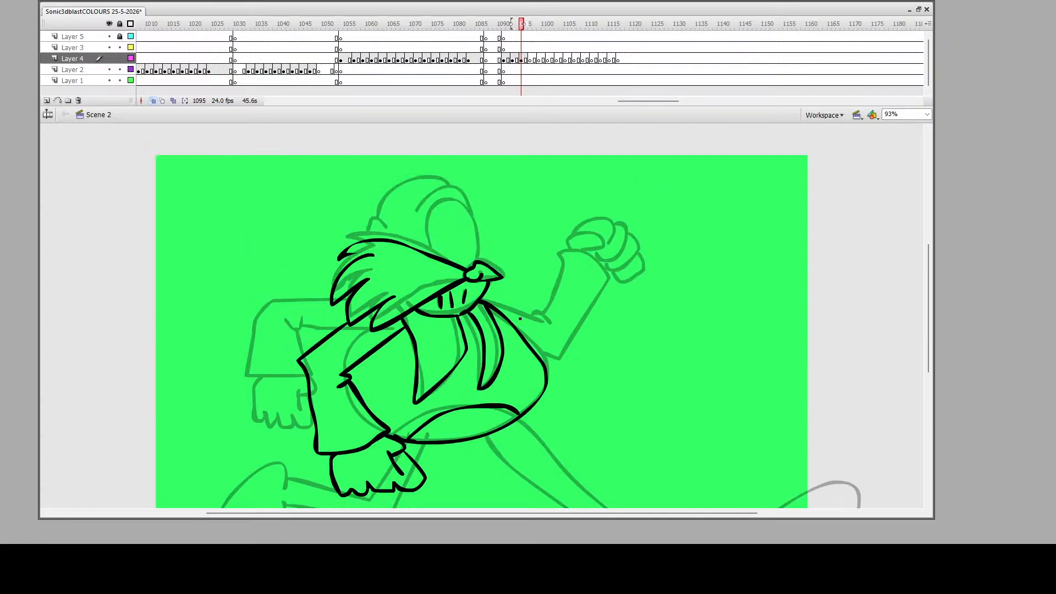
scroll(457, 398, "down", 15)
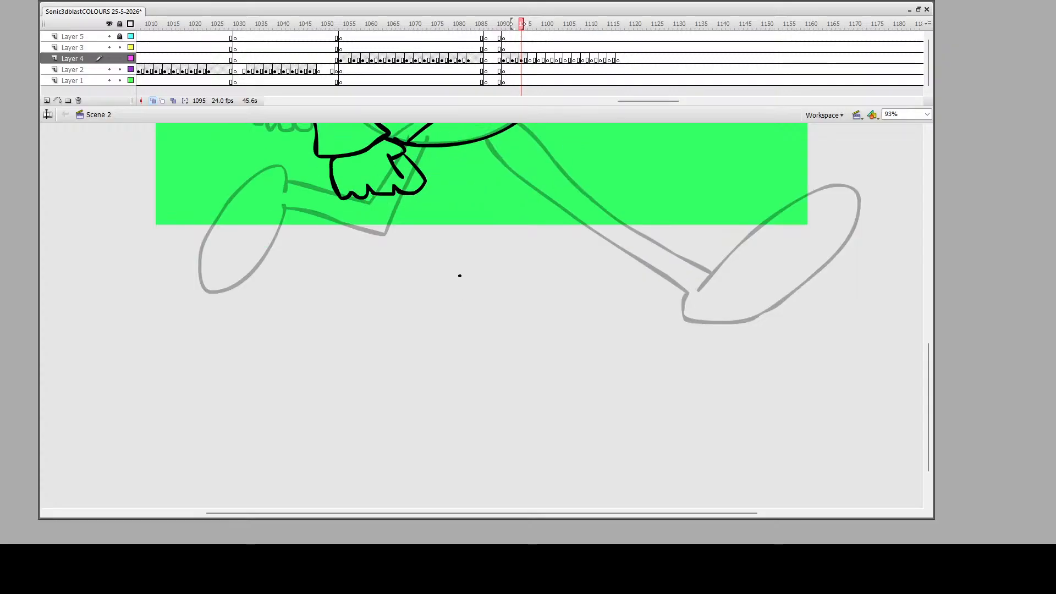
mouse_move(453, 144)
left_mouse_down()
mouse_move(473, 245)
mouse_move(393, 239)
mouse_move(392, 278)
mouse_move(353, 330)
mouse_move(322, 293)
mouse_move(339, 232)
mouse_move(393, 216)
left_mouse_up()
scroll(432, 237, "up", 3)
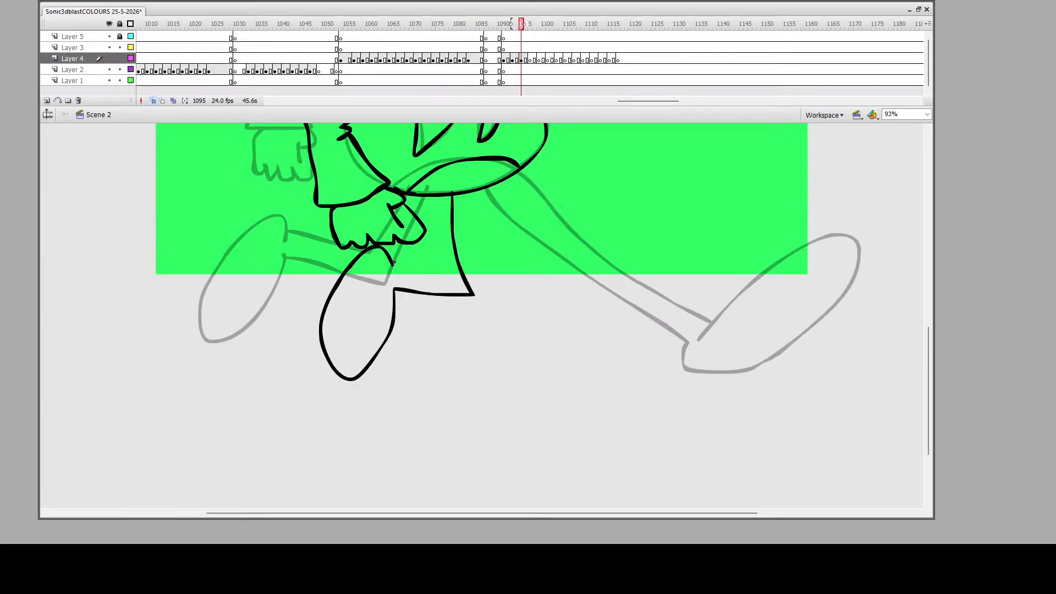
mouse_move(394, 263)
left_mouse_down()
mouse_move(445, 264)
mouse_move(439, 194)
left_mouse_up()
mouse_move(536, 339)
left_mouse_down()
mouse_move(533, 400)
mouse_move(686, 381)
mouse_move(732, 355)
mouse_move(721, 332)
mouse_move(628, 327)
mouse_move(553, 355)
mouse_move(553, 313)
mouse_move(489, 188)
left_mouse_up()
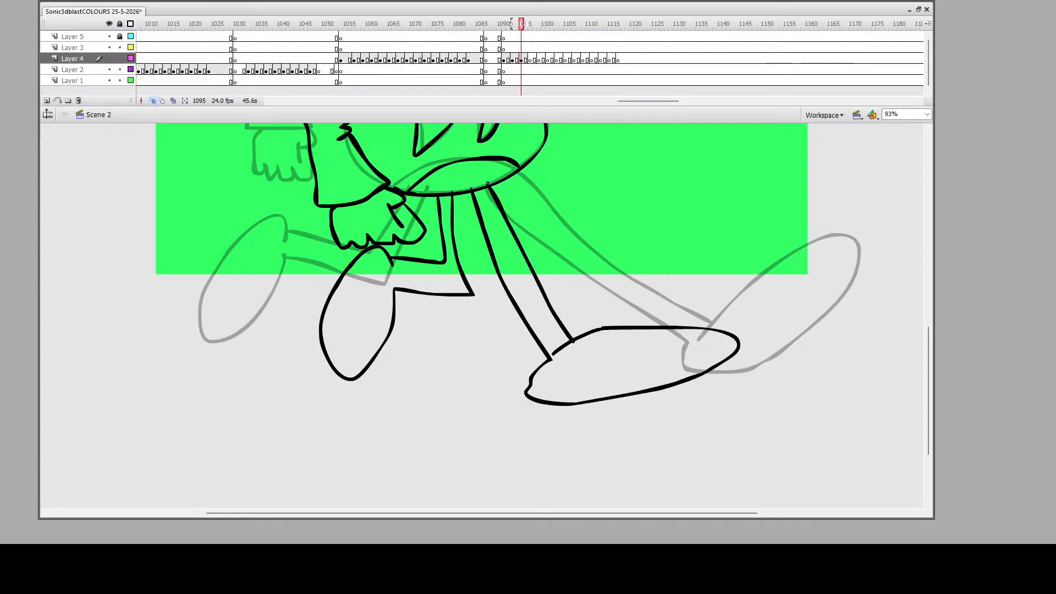
Draw the small clenched far hand beside the waist, and outline the head with its oval lens, surrounding arc and ear
scroll(526, 346, "up", 3)
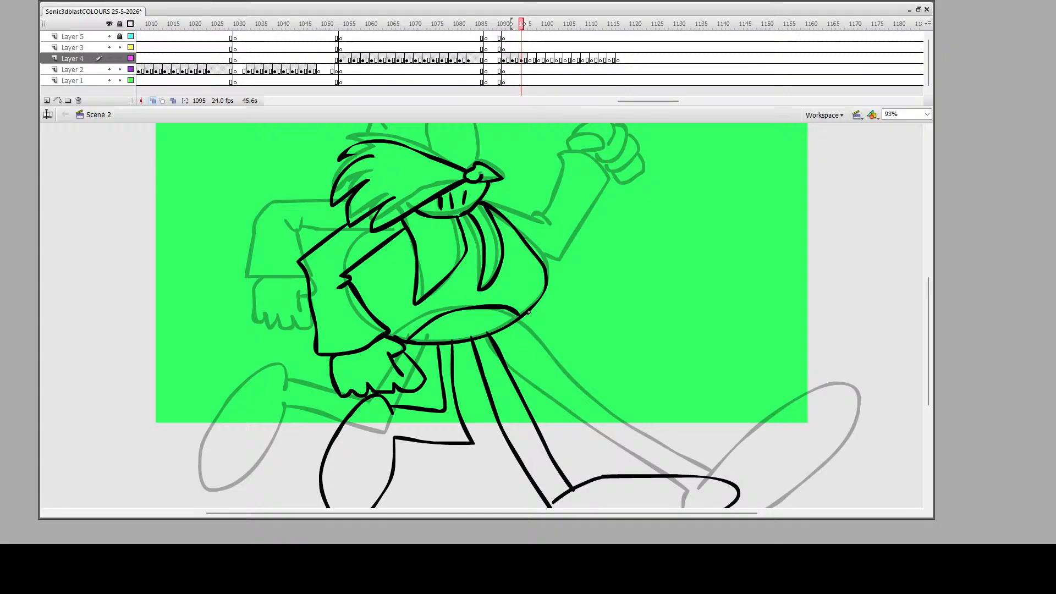
mouse_move(529, 313)
left_mouse_down()
mouse_move(519, 344)
mouse_move(519, 328)
mouse_move(549, 344)
mouse_move(536, 362)
mouse_move(504, 358)
mouse_move(512, 338)
mouse_move(496, 337)
mouse_move(494, 385)
left_mouse_up()
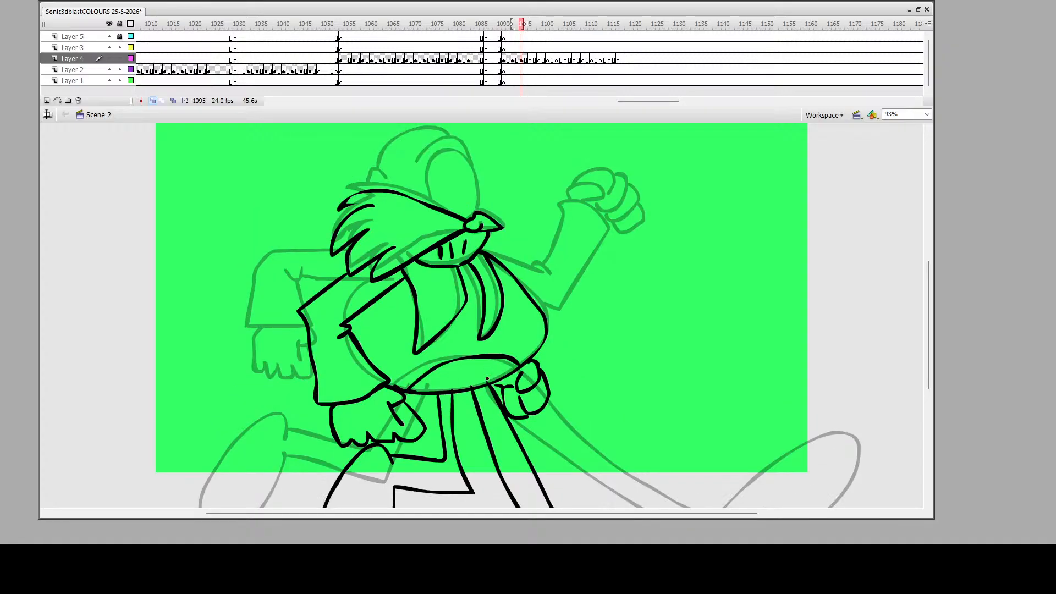
scroll(490, 324, "up", 3)
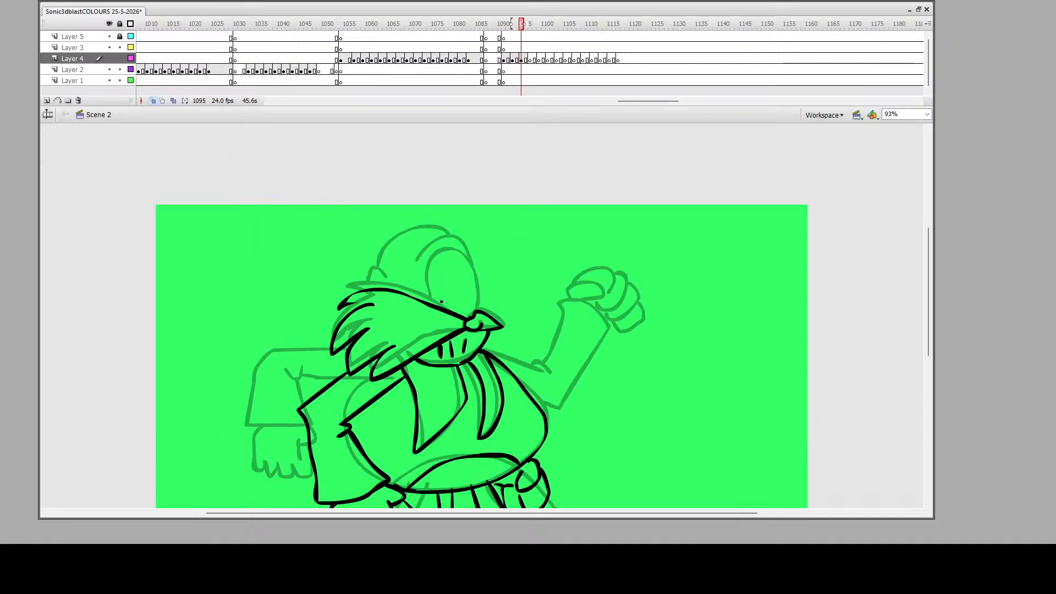
mouse_move(433, 304)
left_mouse_down()
mouse_move(431, 257)
mouse_move(444, 247)
mouse_move(464, 258)
mouse_move(478, 306)
left_mouse_up()
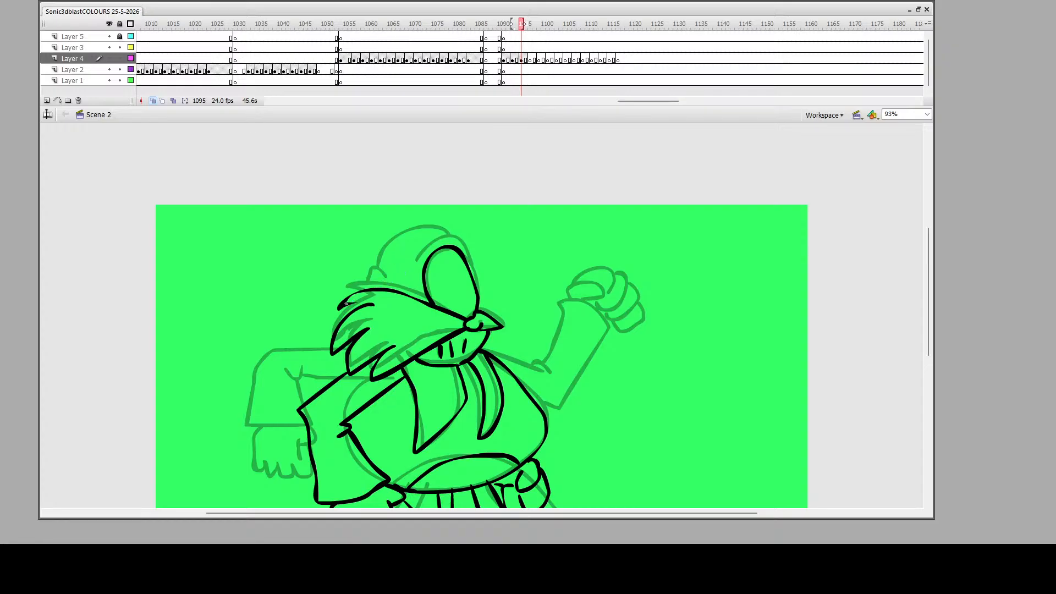
mouse_move(345, 305)
left_mouse_down()
mouse_move(373, 303)
mouse_move(375, 269)
mouse_move(387, 281)
mouse_move(413, 272)
mouse_move(431, 239)
mouse_move(452, 235)
mouse_move(468, 264)
left_mouse_up()
mouse_move(377, 273)
left_mouse_down()
mouse_move(385, 246)
mouse_move(432, 226)
mouse_move(445, 234)
left_mouse_up()
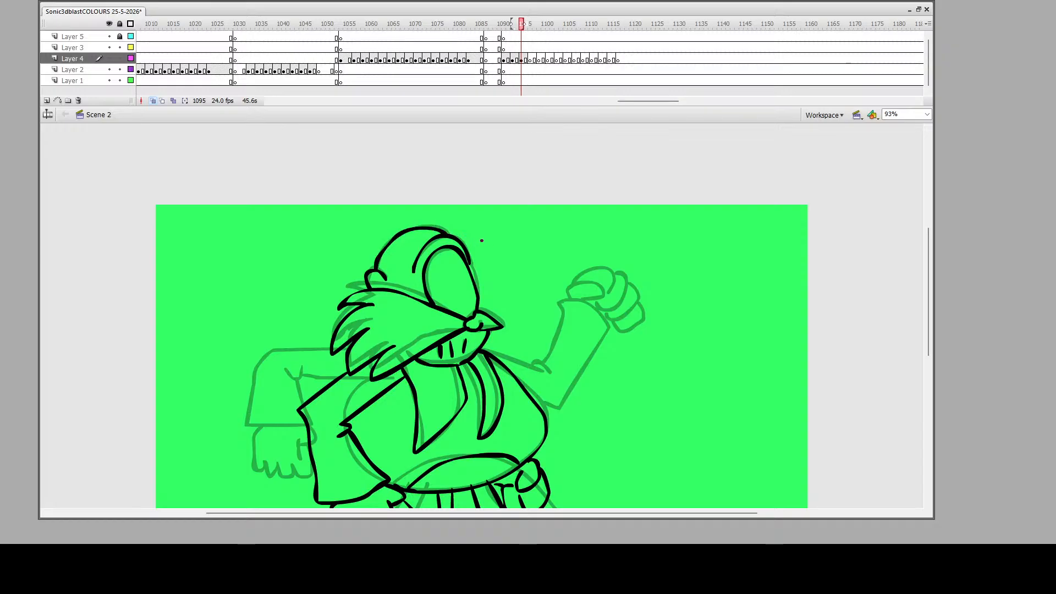
Shorten the front shoe by erasing its toe end and redrawing a blunter, rounded tip
scroll(530, 346, "down", 5)
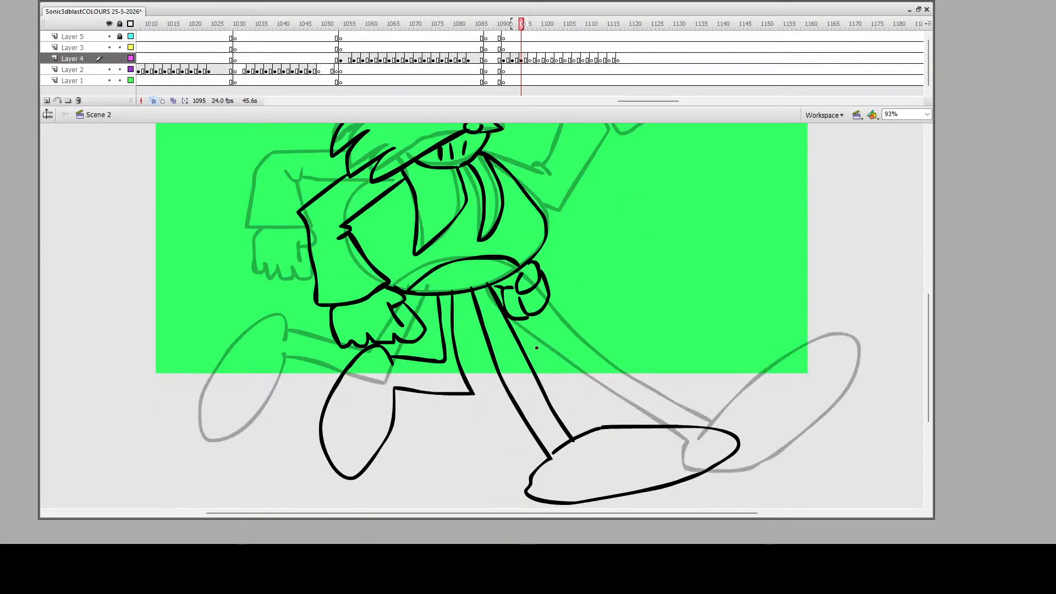
scroll(539, 352, "down", 2)
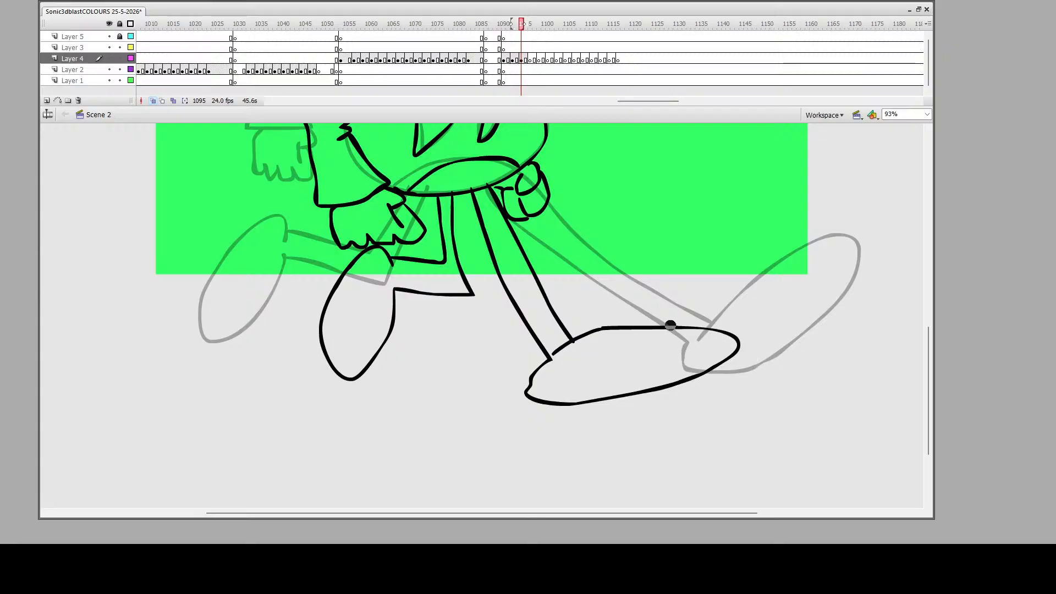
mouse_move(666, 325)
left_mouse_down()
mouse_move(744, 342)
mouse_move(687, 381)
left_mouse_up()
left_click_drag(687, 380, 733, 339)
left_click_drag(736, 347, 717, 383)
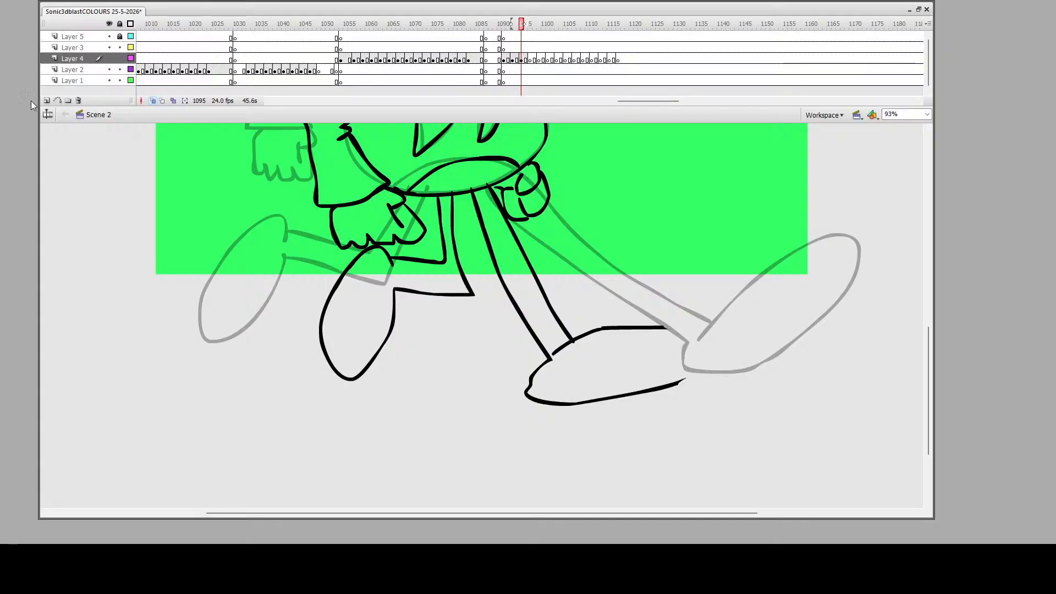
mouse_move(677, 383)
left_mouse_down()
mouse_move(689, 371)
mouse_move(682, 328)
mouse_move(666, 327)
left_mouse_up()
scroll(424, 208, "up", 5)
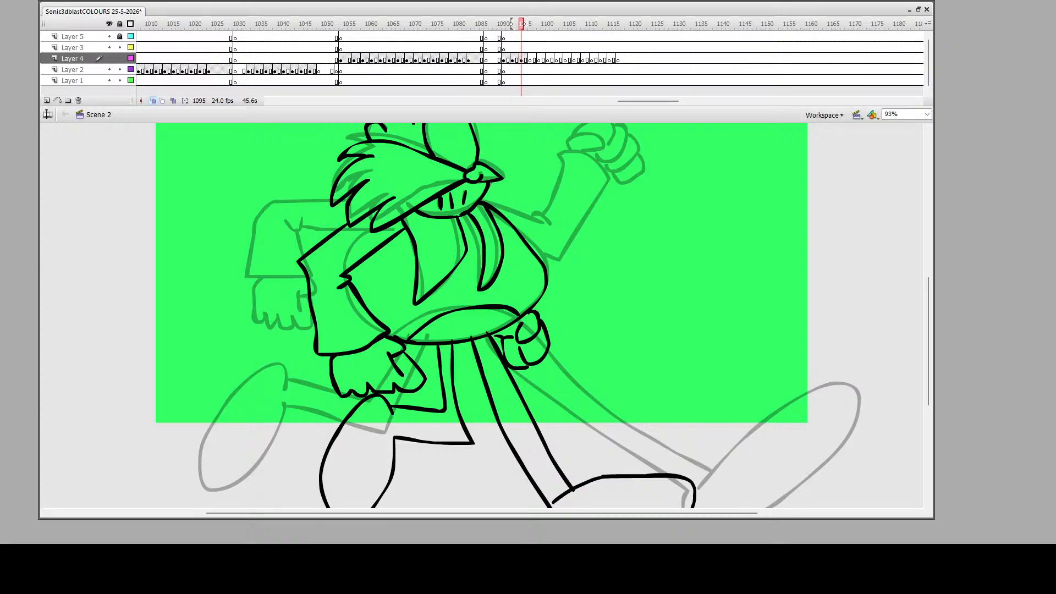
key("ctrl+v")
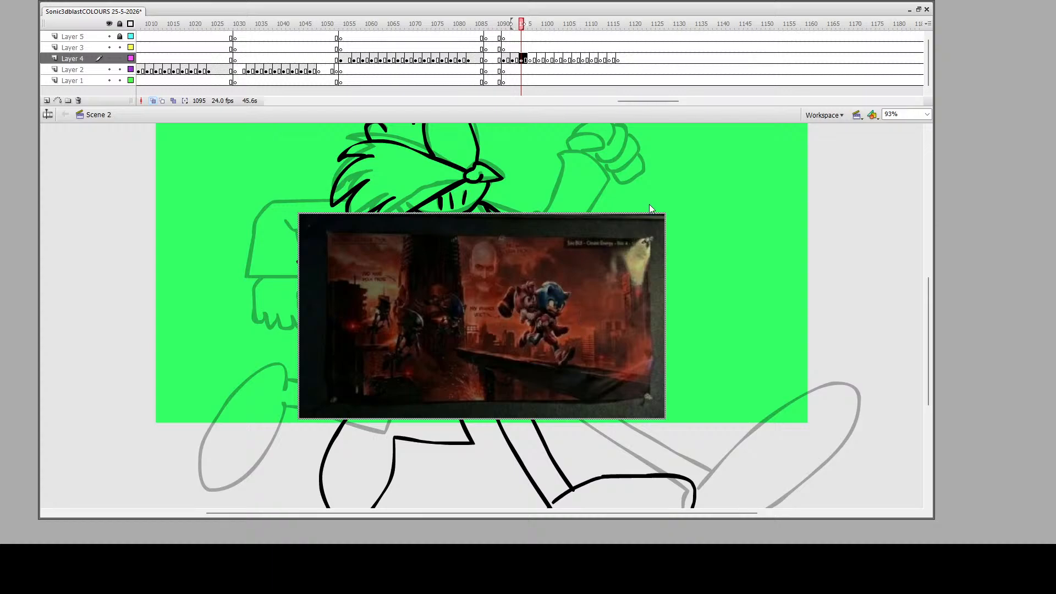
key("q")
left_click_drag(664, 215, 834, 105)
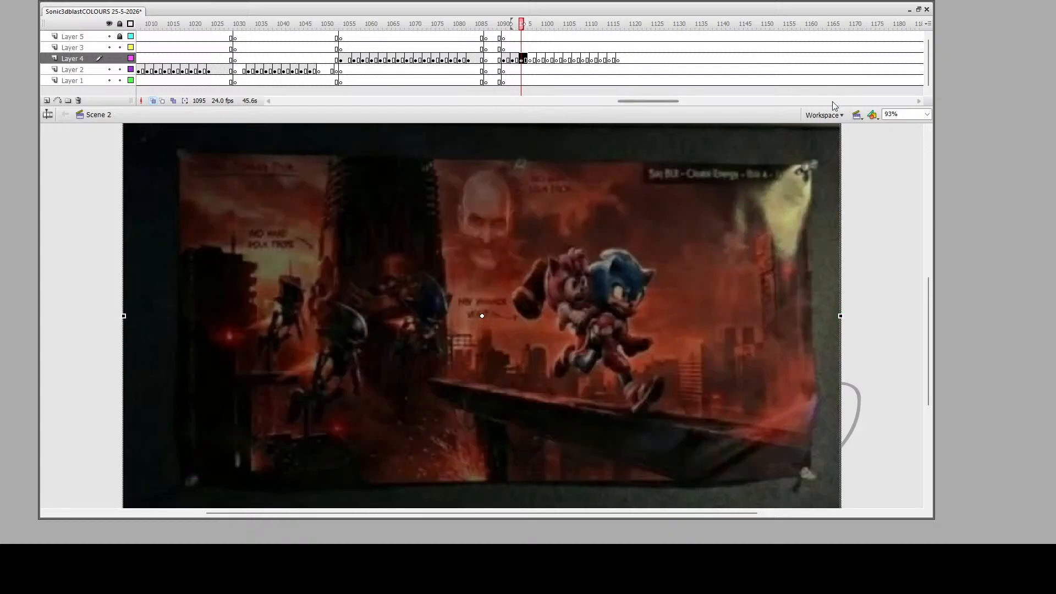
left_click(856, 297)
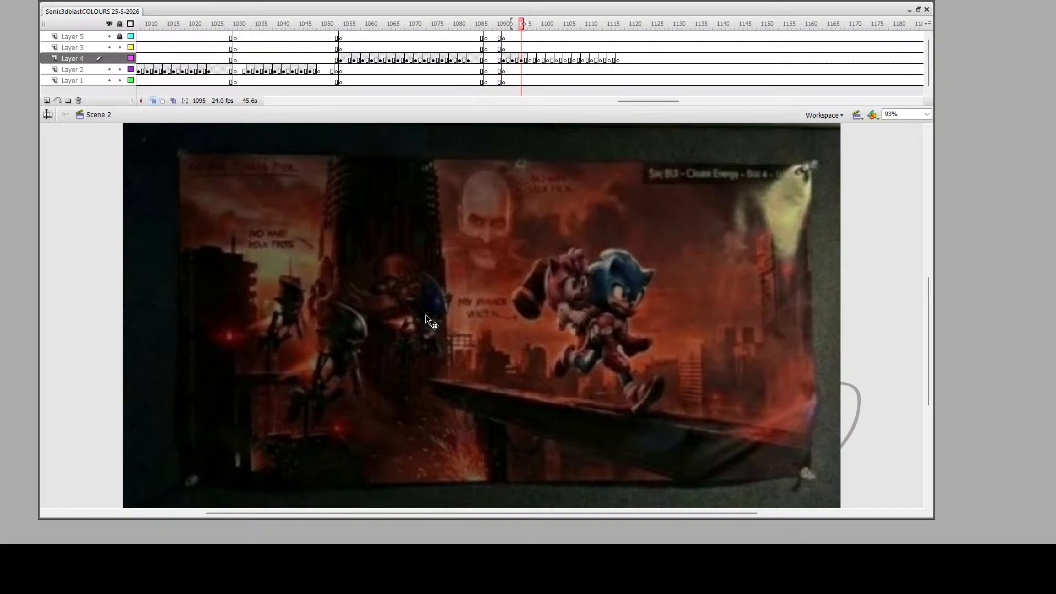
left_click_drag(457, 333, 474, 302)
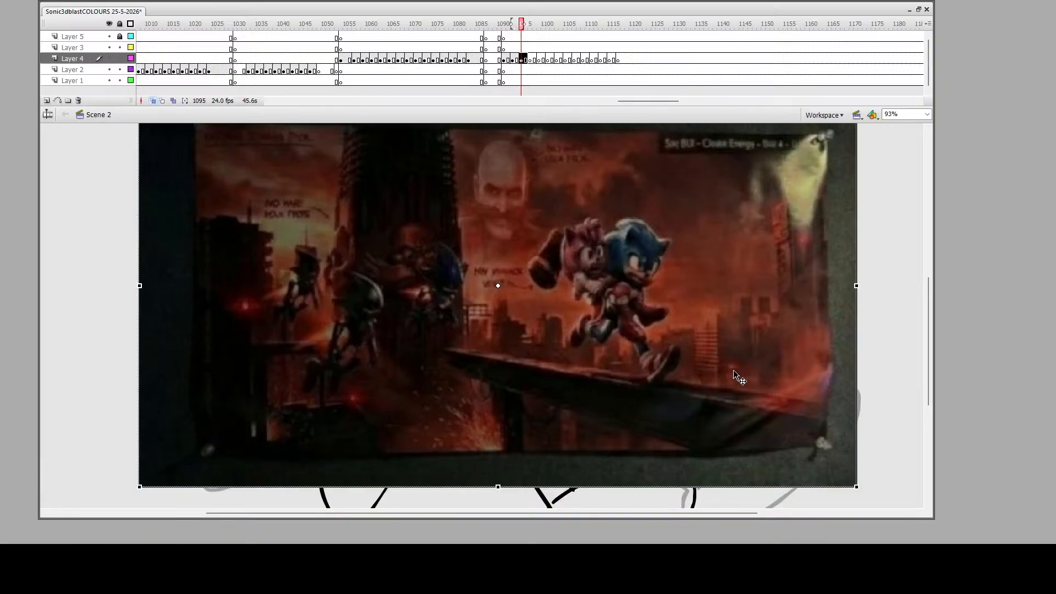
left_click_drag(685, 379, 655, 393)
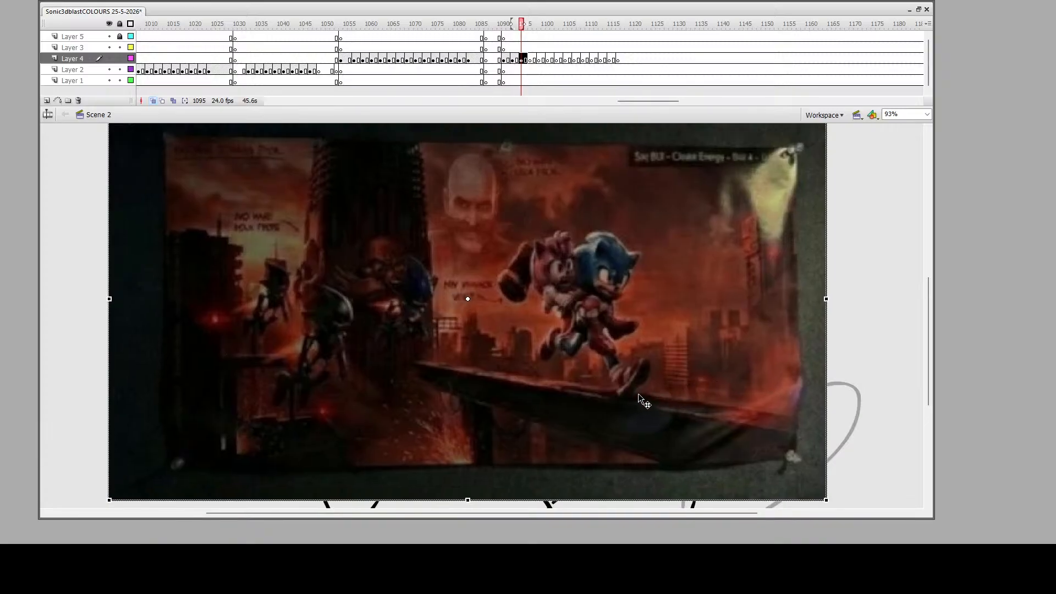
key("Delete")
Move to frame 1097 on Layer 4 and draw the pointed nose over the onion-skinned pose
scroll(632, 391, "down", 3)
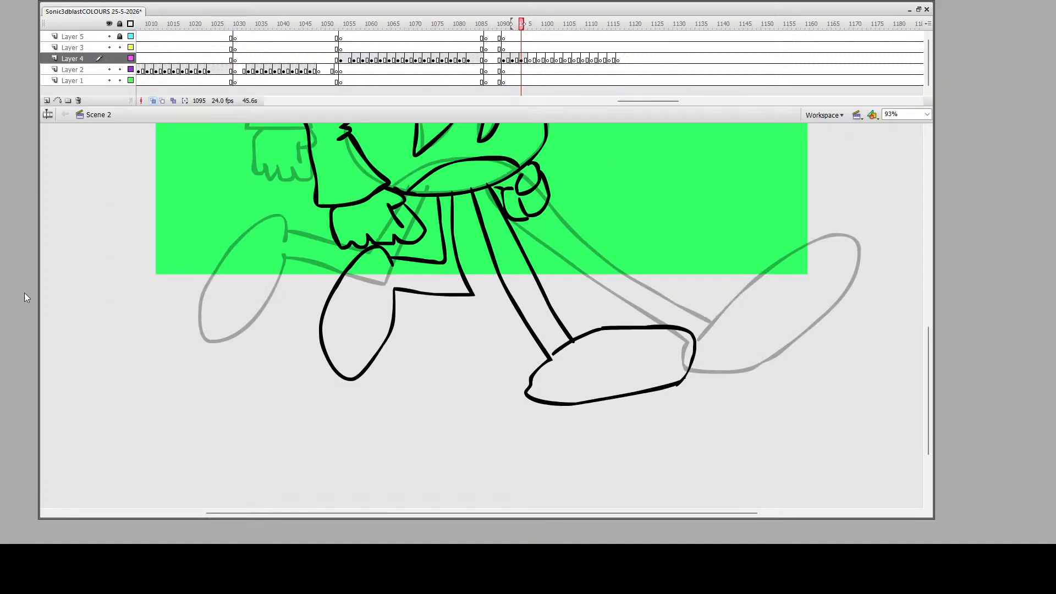
left_click(564, 272, "alt")
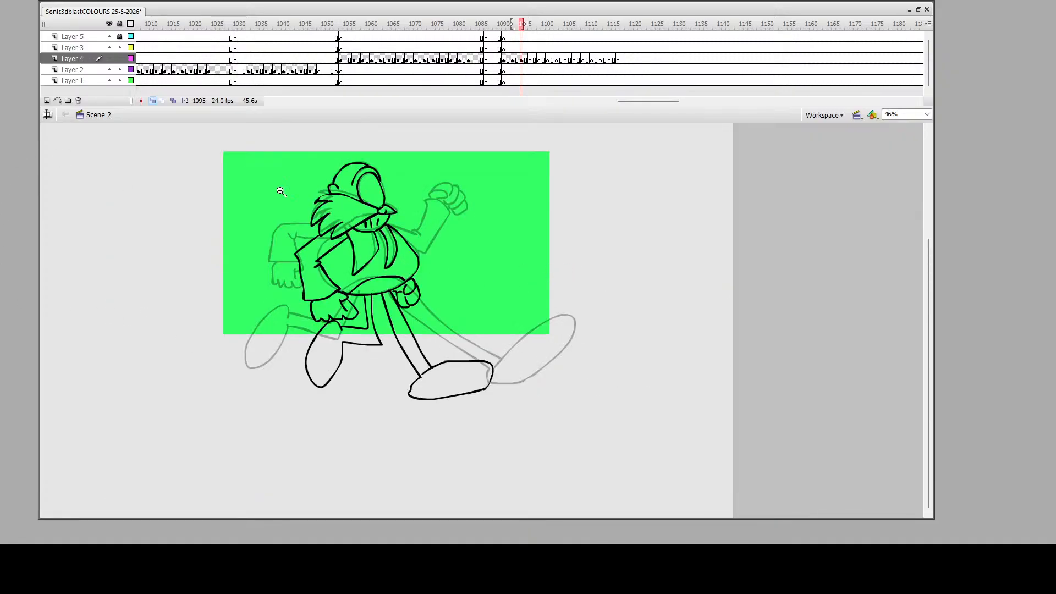
left_click_drag(255, 141, 517, 421)
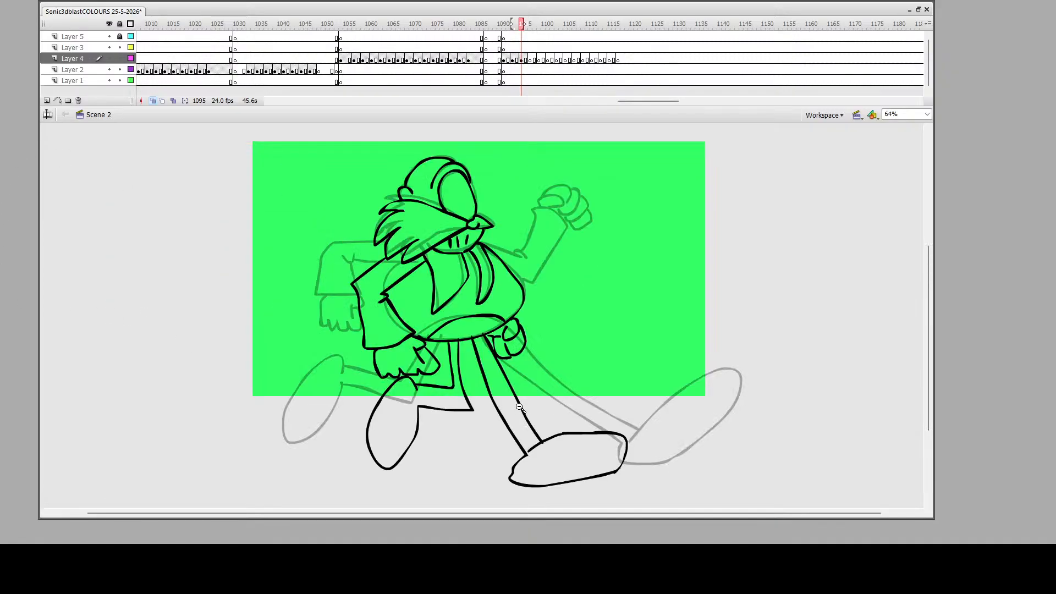
left_click(529, 58)
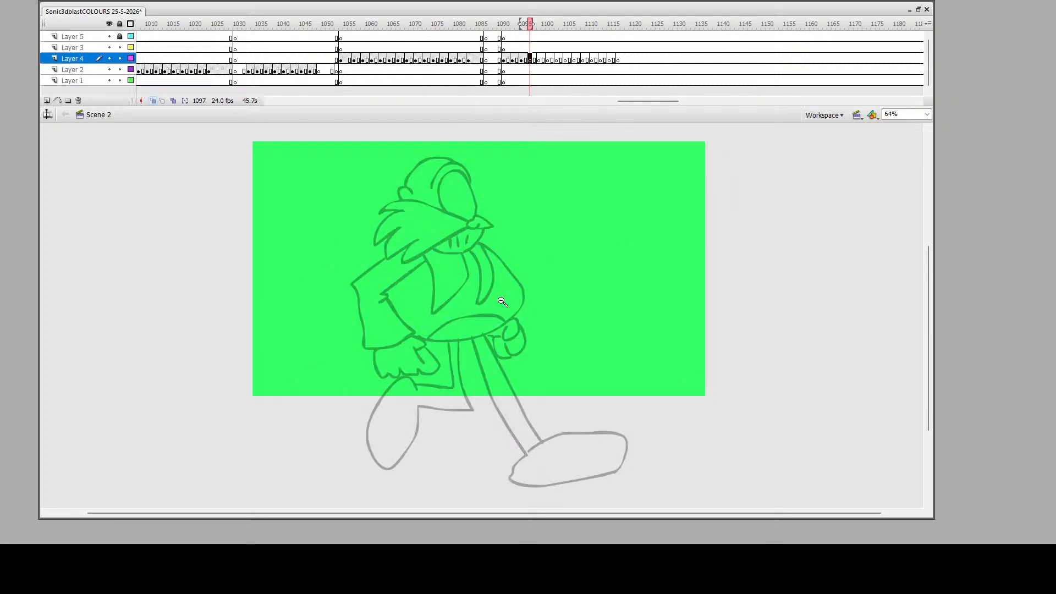
left_click(524, 59)
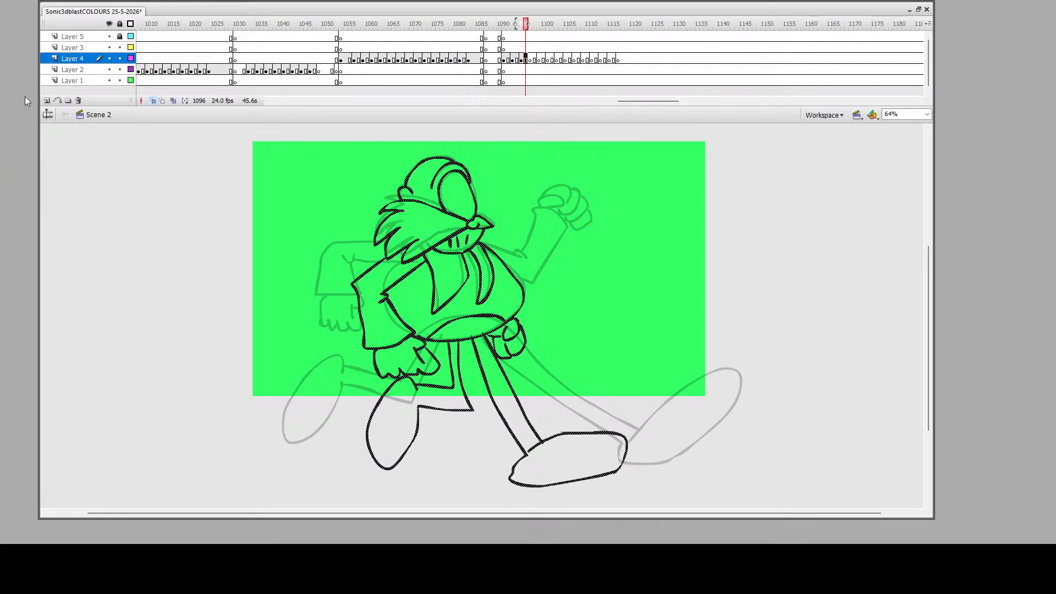
left_click(9, 224)
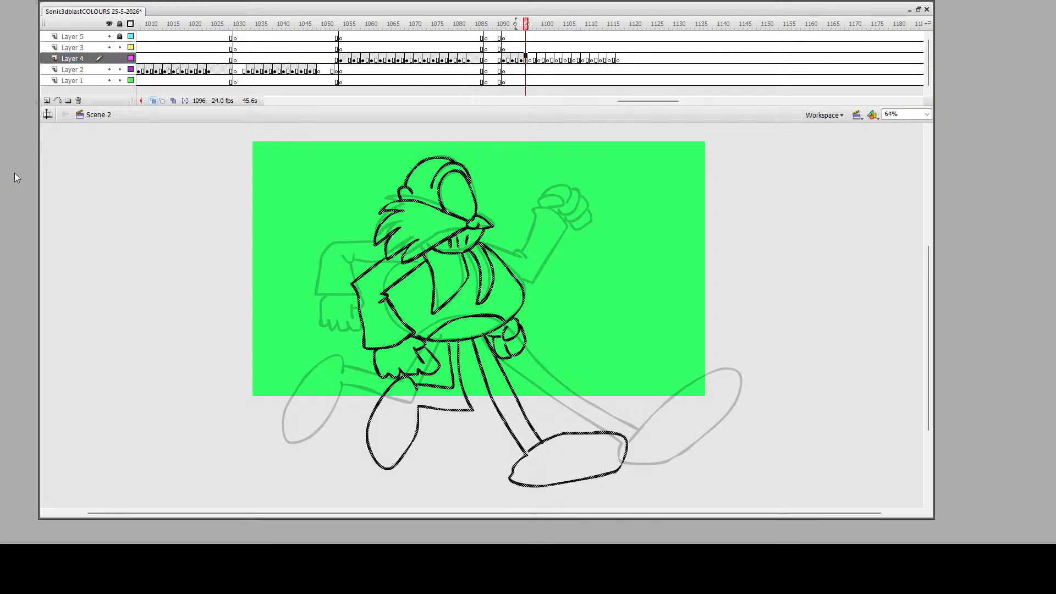
left_click_drag(372, 147, 545, 411)
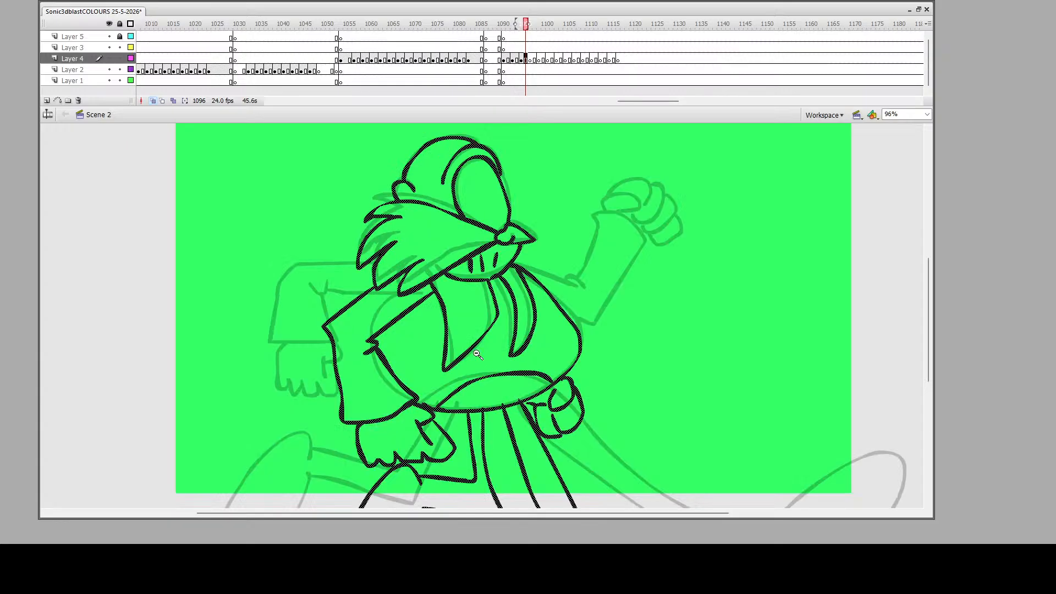
left_click(535, 59)
left_click(530, 59)
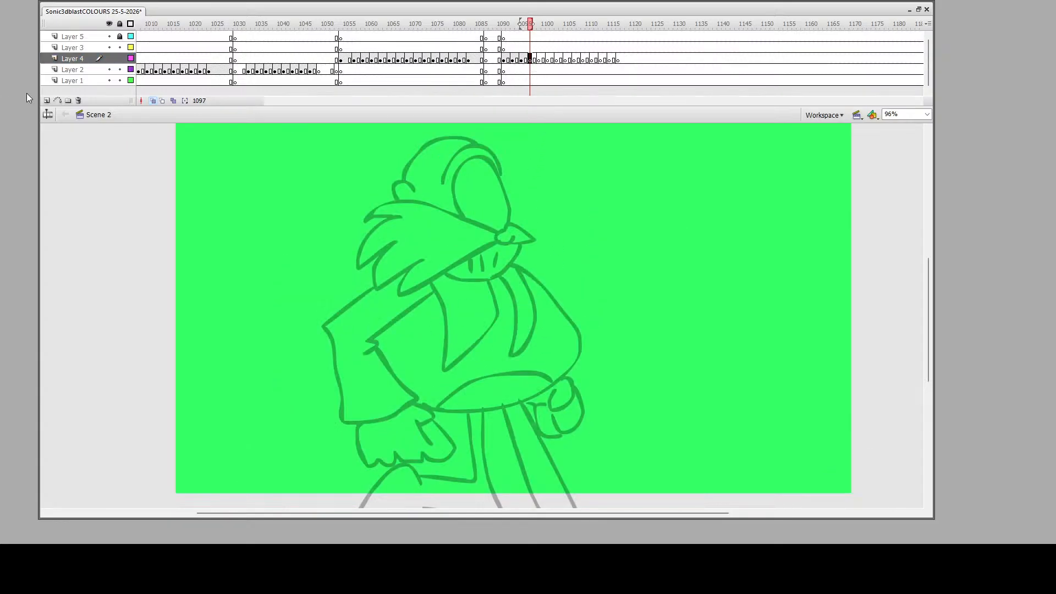
mouse_move(510, 231)
left_mouse_down()
mouse_move(502, 232)
mouse_move(529, 240)
mouse_move(512, 222)
mouse_move(512, 234)
left_mouse_up()
Draw the spiky moustache sweeping back from the nose, closely following the onion-skinned pose
key("z")
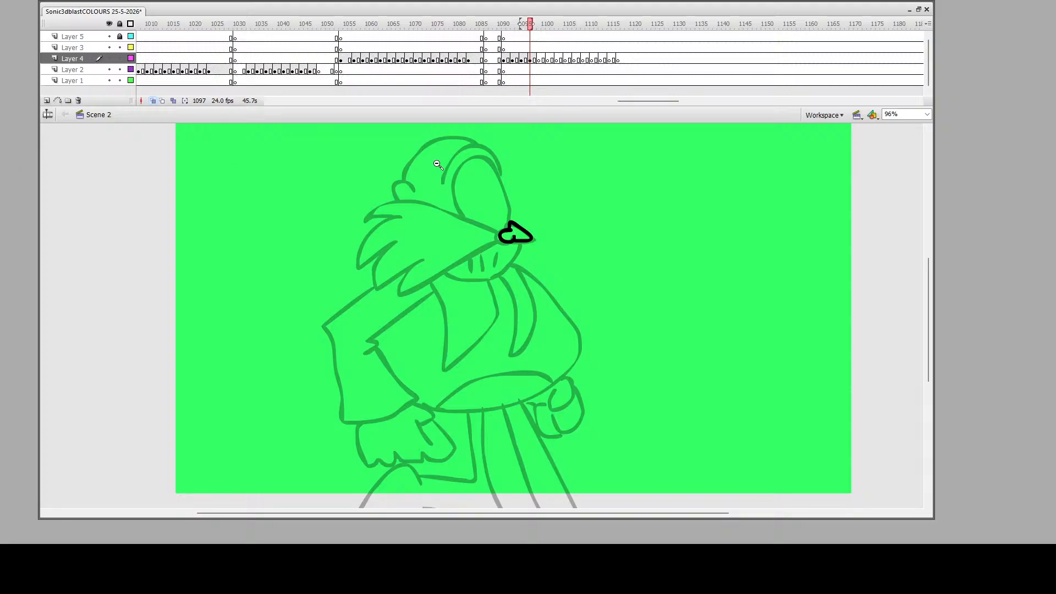
mouse_move(308, 140)
left_mouse_down()
mouse_move(647, 452)
mouse_move(653, 487)
left_mouse_up()
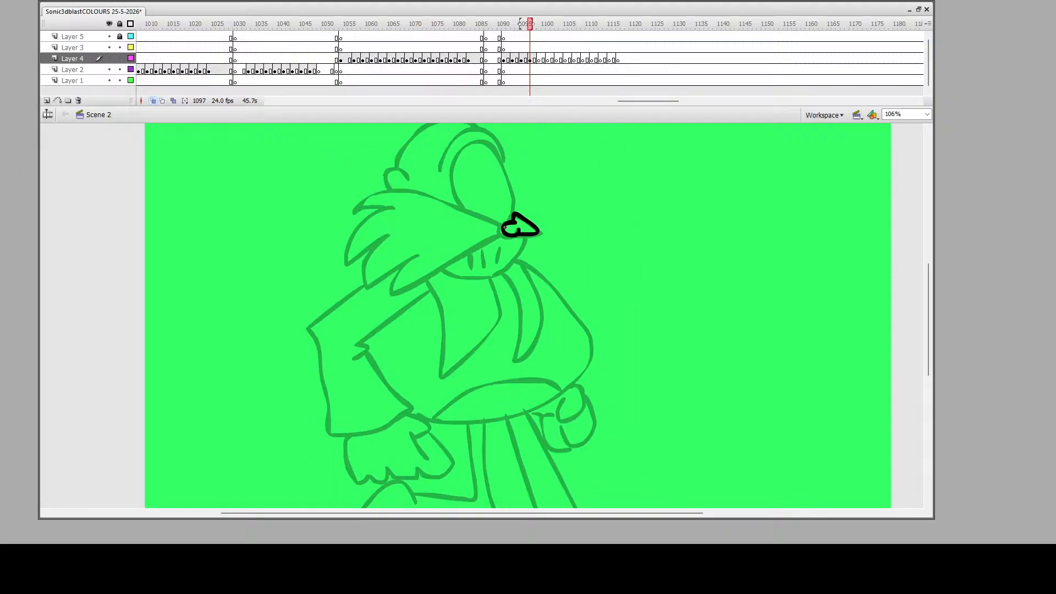
left_click_drag(501, 235, 405, 302)
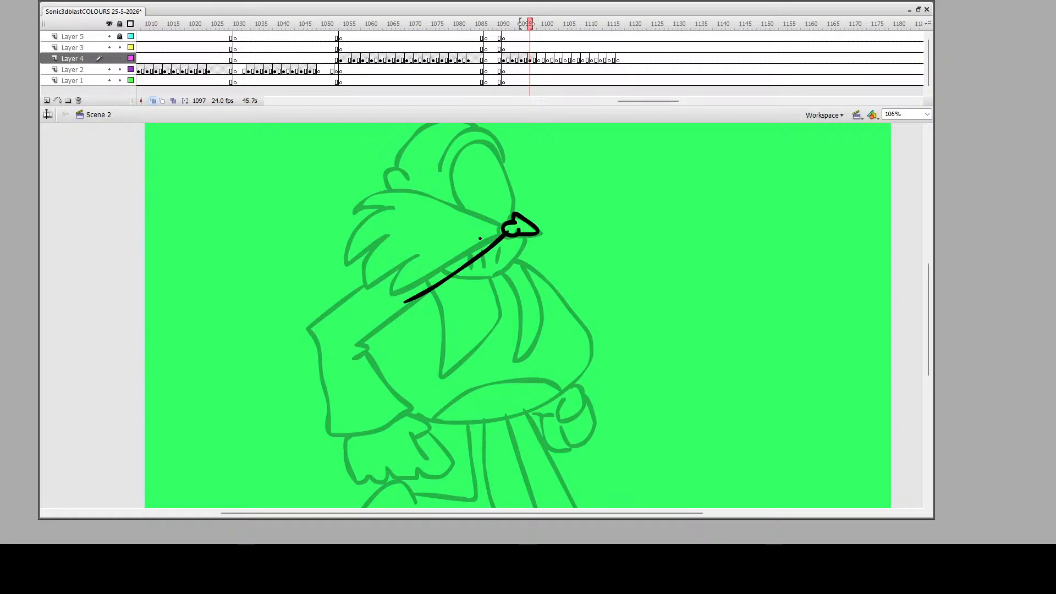
key("ctrl+z")
mouse_move(505, 234)
left_mouse_down()
mouse_move(391, 292)
mouse_move(417, 258)
mouse_move(365, 289)
mouse_move(387, 241)
mouse_move(349, 265)
mouse_move(361, 227)
mouse_move(397, 210)
mouse_move(354, 213)
mouse_move(380, 194)
mouse_move(503, 227)
left_mouse_up()
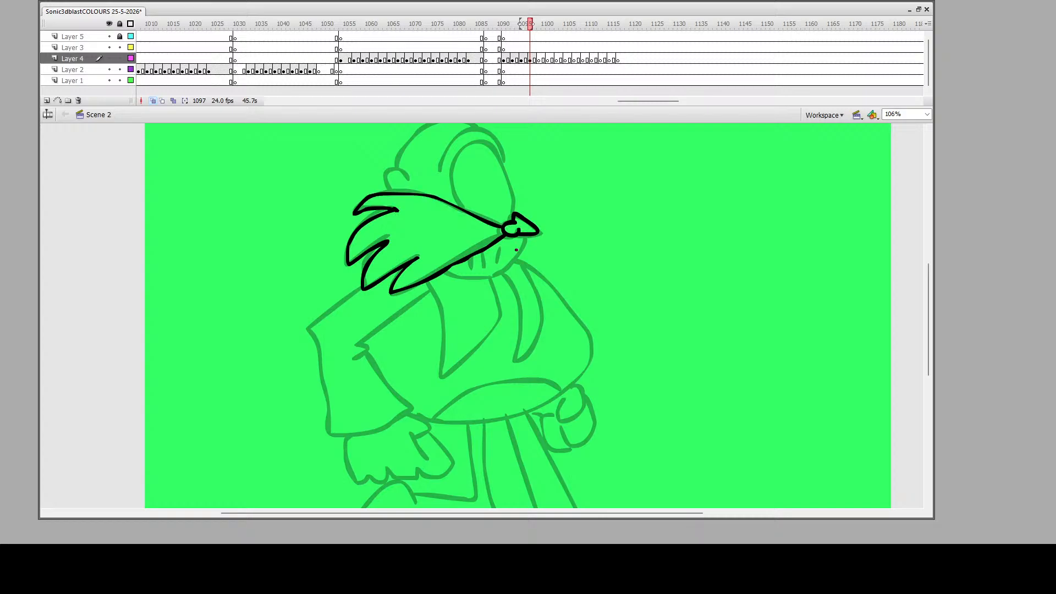
Draw the mouth with its tooth lines, the oval lens with the arc around it, the ear and the rounded head outline
scroll(462, 297, "up", 3)
mouse_move(469, 312)
left_mouse_down()
mouse_move(454, 281)
mouse_move(472, 242)
mouse_move(492, 248)
mouse_move(514, 294)
mouse_move(515, 357)
mouse_move(462, 378)
mouse_move(445, 374)
mouse_move(499, 364)
left_mouse_up()
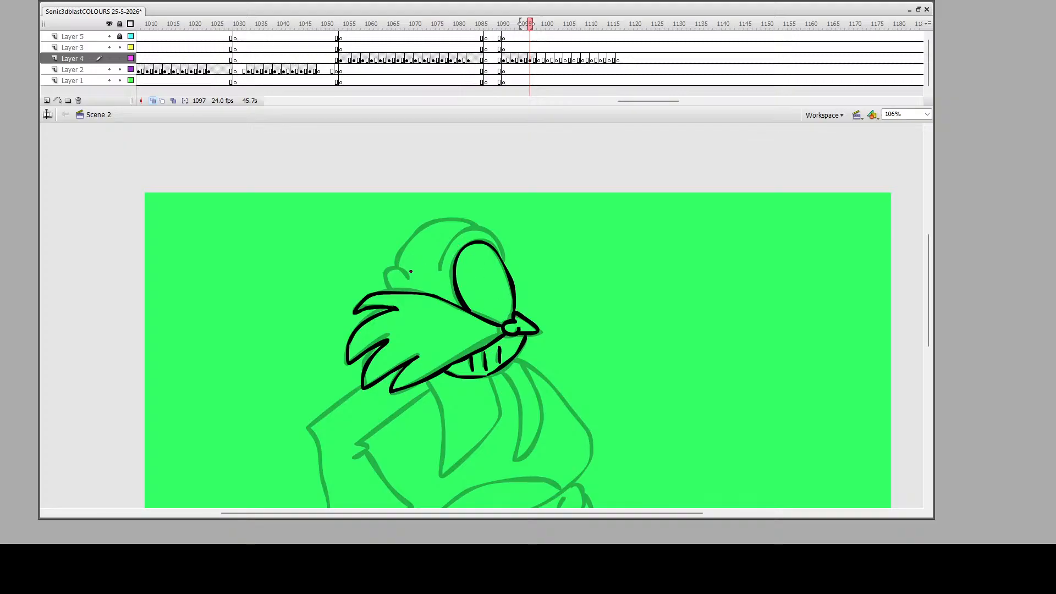
mouse_move(413, 282)
left_mouse_down()
mouse_move(397, 267)
mouse_move(387, 292)
left_mouse_up()
mouse_move(441, 270)
left_mouse_down()
mouse_move(455, 234)
mouse_move(479, 226)
mouse_move(500, 236)
mouse_move(506, 259)
left_mouse_up()
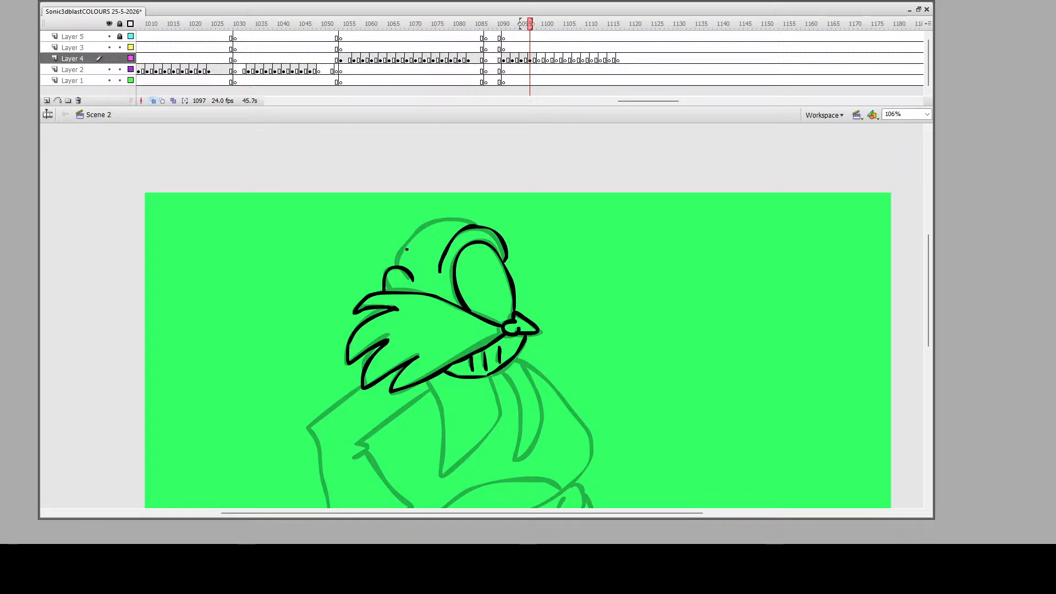
mouse_move(398, 267)
left_mouse_down()
mouse_move(441, 221)
mouse_move(478, 226)
mouse_move(437, 256)
mouse_move(443, 327)
mouse_move(492, 281)
mouse_move(497, 224)
mouse_move(514, 243)
mouse_move(515, 314)
mouse_move(538, 286)
mouse_move(520, 211)
left_mouse_up()
Draw the two pointed collar strips and the near arm hanging down in front of the body, with its flared sleeve and gloved hand
scroll(464, 319, "down", 3)
scroll(395, 289, "down", 3)
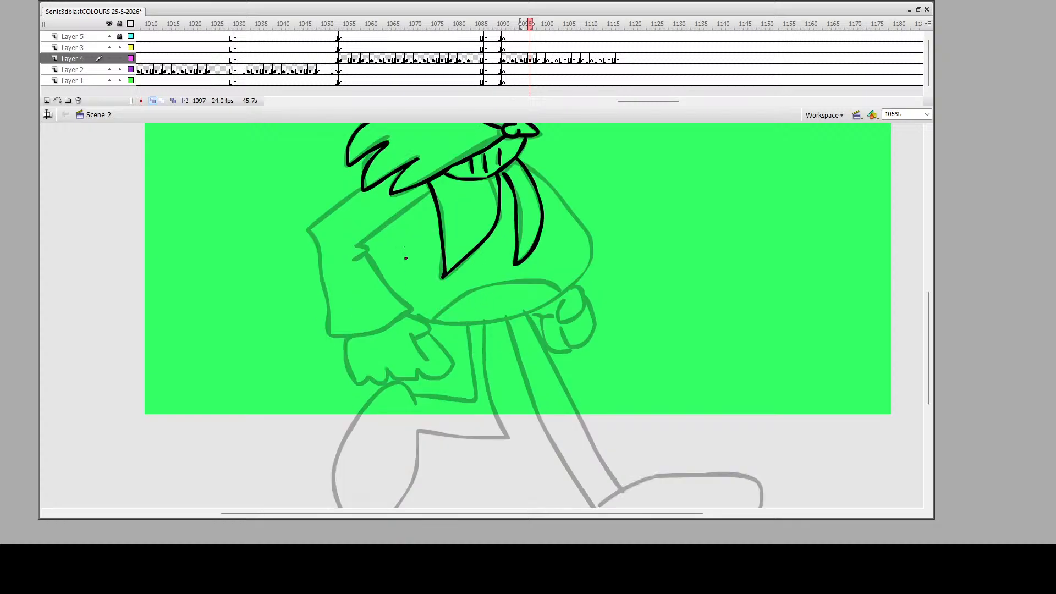
mouse_move(425, 194)
left_mouse_down()
mouse_move(396, 260)
mouse_move(401, 253)
mouse_move(458, 325)
mouse_move(385, 362)
mouse_move(351, 240)
mouse_move(390, 177)
left_mouse_up()
scroll(470, 289, "down", 6)
mouse_move(454, 233)
left_mouse_down()
mouse_move(470, 242)
mouse_move(474, 280)
mouse_move(496, 303)
mouse_move(433, 311)
mouse_move(404, 291)
mouse_move(406, 263)
left_mouse_up()
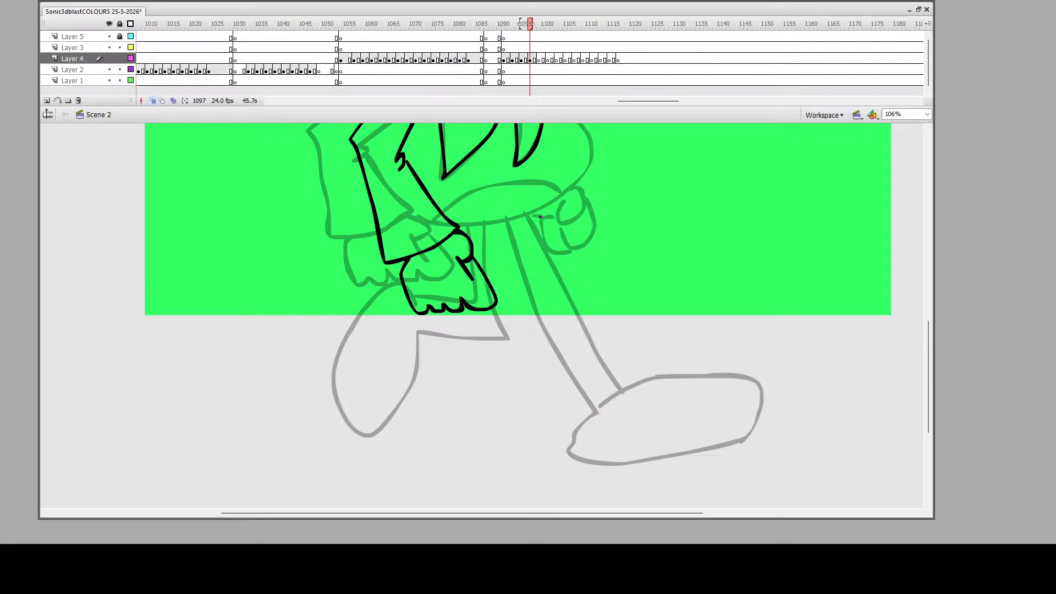
scroll(520, 210, "up", 9)
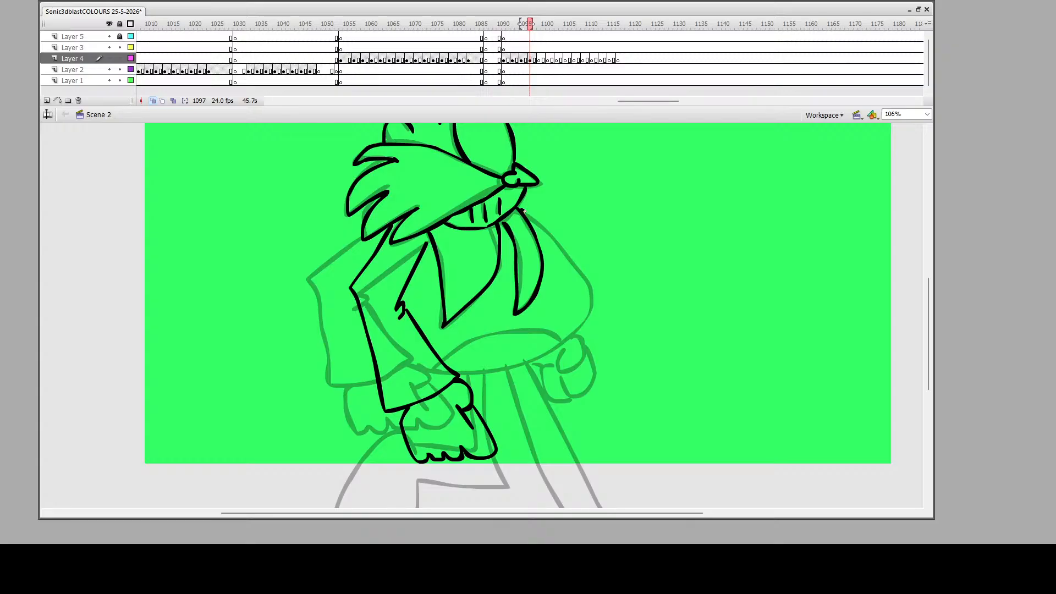
Draw the rounded torso outline from the collar around the belly to the sleeve cuff, plus the curved waistline above its lower edge
mouse_move(523, 211)
left_mouse_down()
mouse_move(570, 256)
mouse_move(588, 308)
mouse_move(565, 346)
mouse_move(526, 372)
mouse_move(470, 383)
left_mouse_up()
key("ctrl+z")
mouse_move(459, 374)
left_mouse_down()
mouse_move(563, 337)
mouse_move(587, 315)
mouse_move(592, 289)
mouse_move(529, 220)
left_mouse_up()
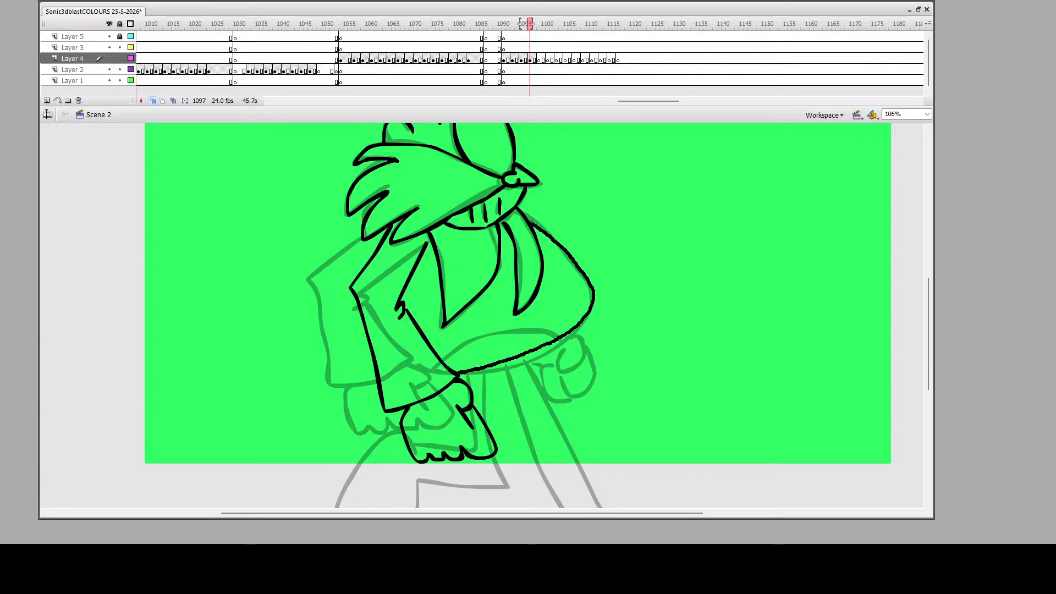
left_click_drag(465, 343, 558, 332)
Draw both legs below the torso in a passing pose, one planted on a long oval shoe and the other with its foot swinging through
scroll(515, 269, "down", 3)
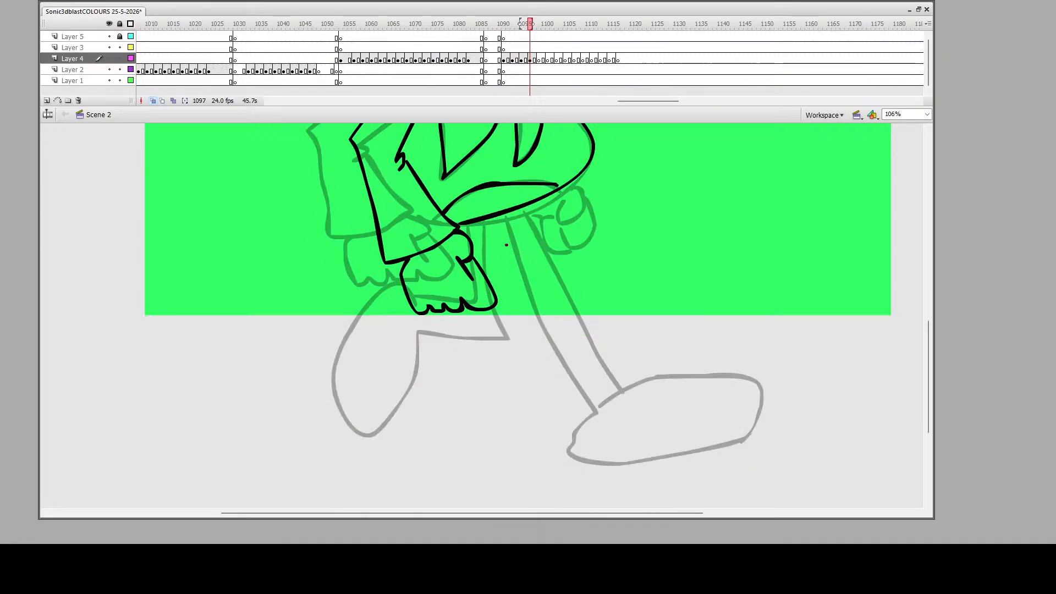
mouse_move(509, 212)
left_mouse_down()
mouse_move(552, 251)
mouse_move(648, 302)
mouse_move(608, 323)
mouse_move(642, 356)
mouse_move(622, 398)
mouse_move(536, 374)
mouse_move(509, 322)
mouse_move(577, 297)
mouse_move(497, 222)
mouse_move(504, 314)
mouse_move(477, 408)
mouse_move(578, 412)
mouse_move(596, 437)
mouse_move(574, 464)
mouse_move(478, 468)
mouse_move(409, 447)
mouse_move(421, 418)
mouse_move(443, 411)
mouse_move(489, 310)
left_mouse_up()
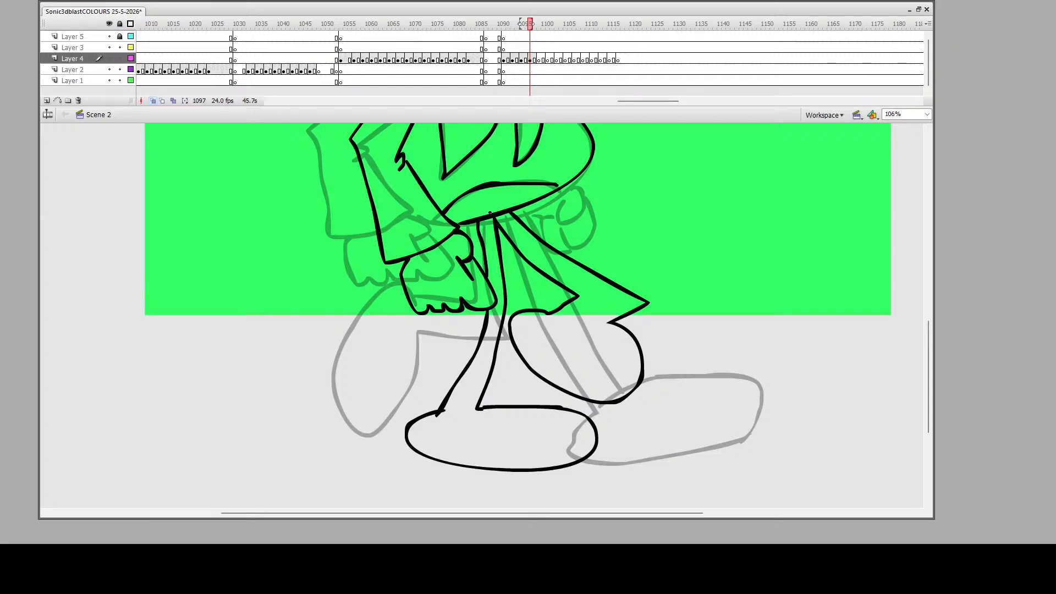
Cut away the excess black where the head outline joins the arc around the lens, using red guide lines bent along the strokes
scroll(518, 269, "up", 3)
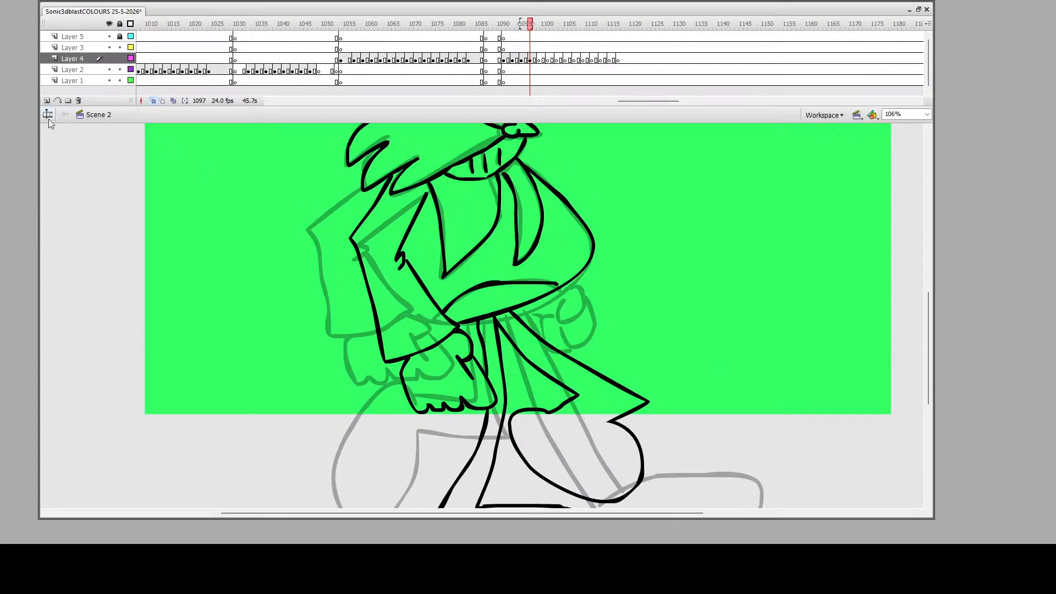
scroll(23, 112, "up", 3)
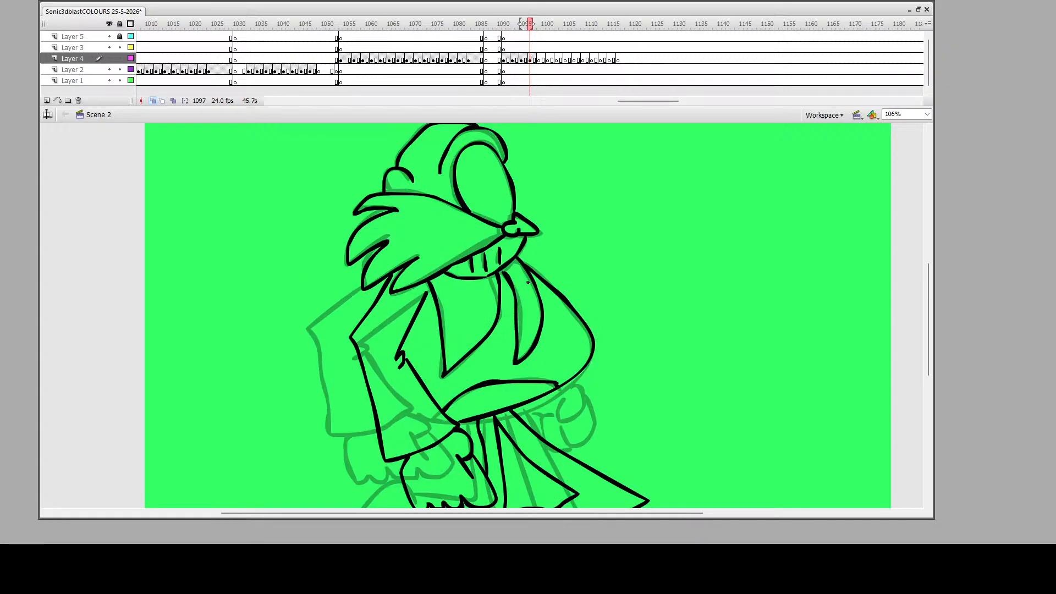
scroll(528, 282, "up", 3)
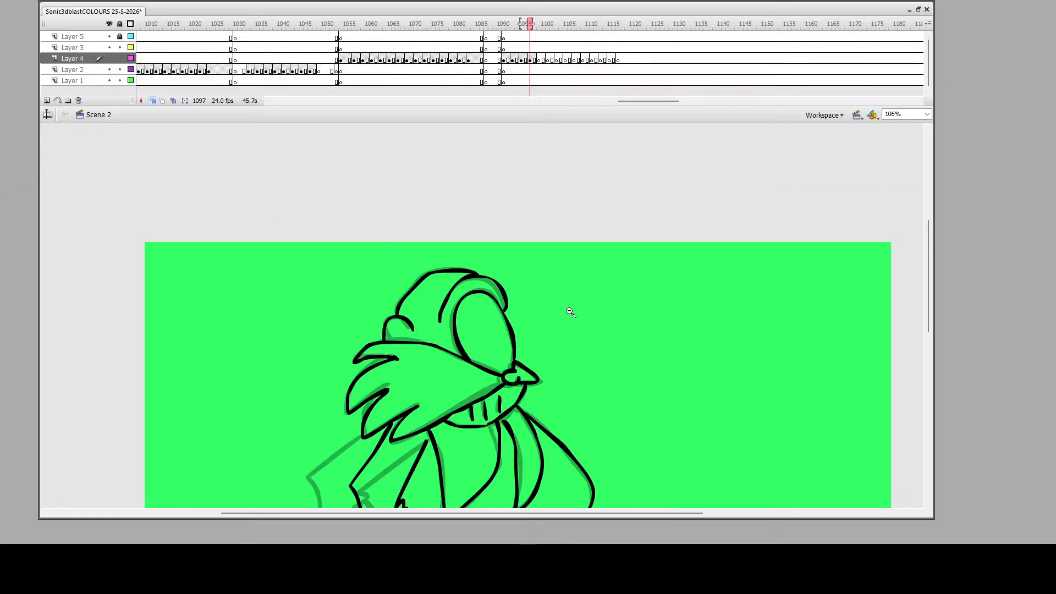
left_click_drag(468, 266, 492, 283)
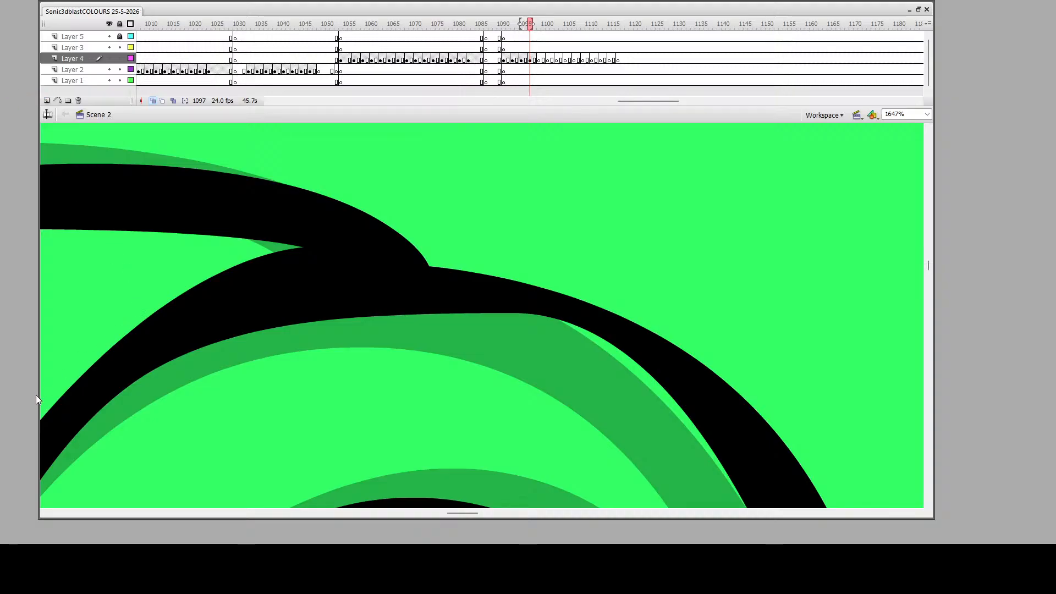
mouse_move(66, 369)
left_mouse_down()
mouse_move(354, 266)
mouse_move(423, 281)
left_mouse_up()
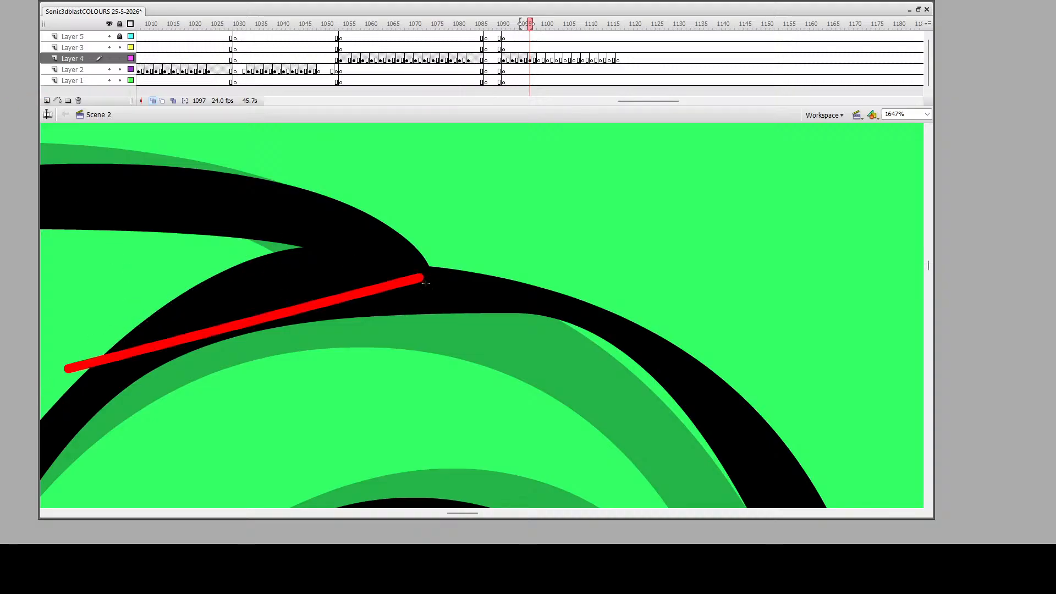
mouse_move(464, 516)
left_mouse_down()
mouse_move(444, 514)
mouse_move(455, 514)
left_mouse_up()
mouse_move(654, 280)
left_mouse_down()
mouse_move(420, 224)
mouse_move(439, 223)
left_mouse_up()
left_click_drag(548, 239, 281, 244)
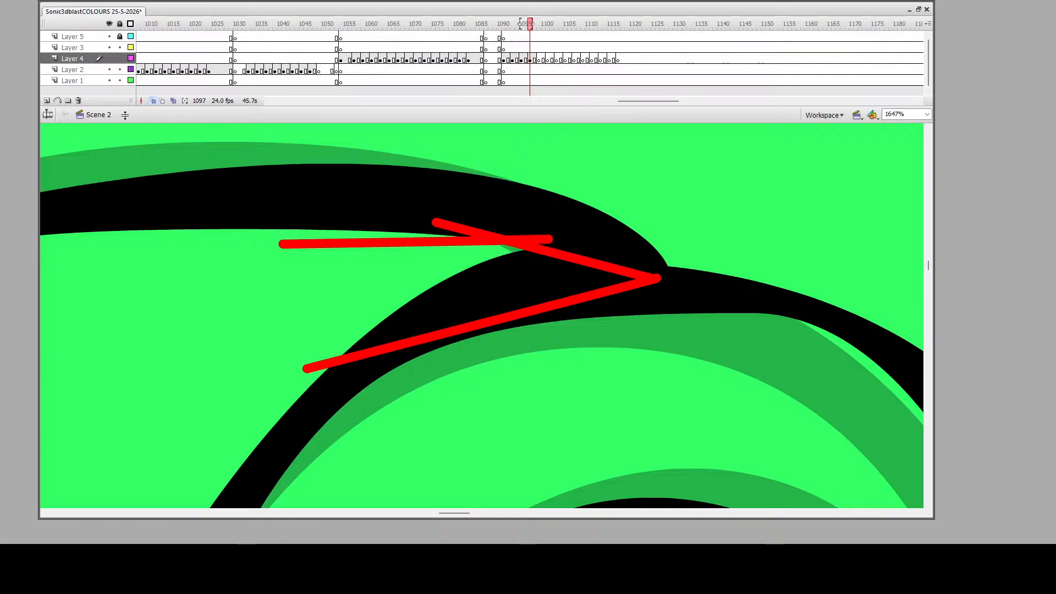
left_click_drag(526, 308, 516, 278)
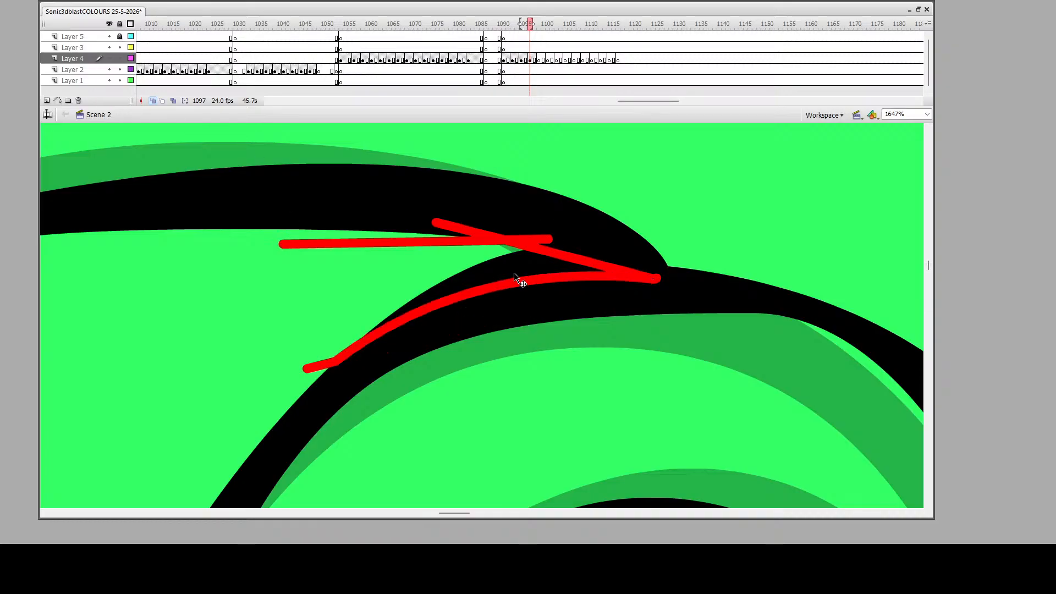
double_click(491, 237)
key("Delete")
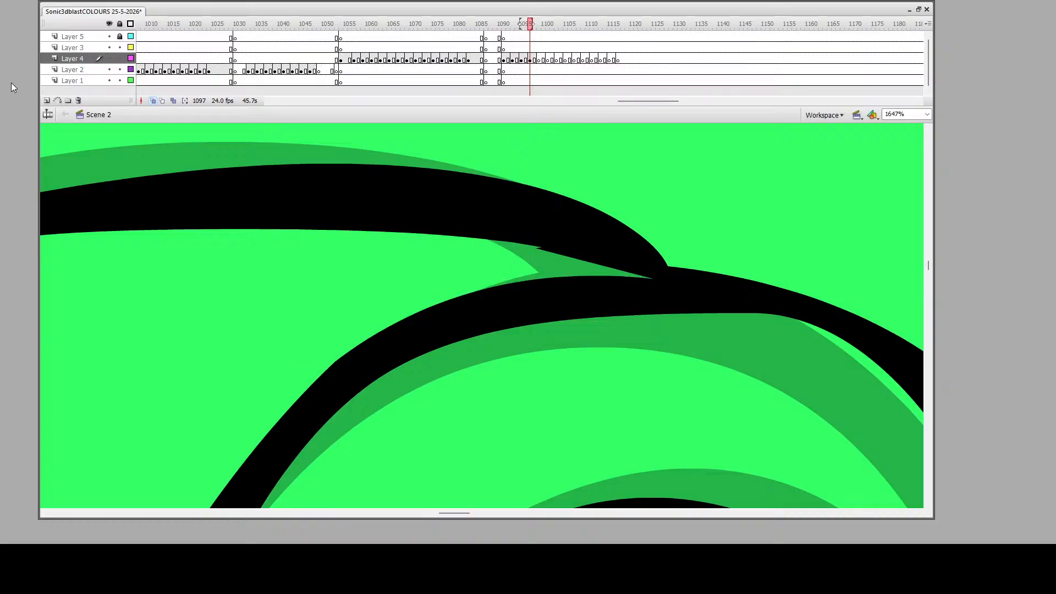
Thin the top of the head outline by removing the black above a curved red guide line, and delete the guide
mouse_move(676, 258)
left_mouse_down()
mouse_move(219, 158)
mouse_move(47, 166)
mouse_move(123, 185)
mouse_move(25, 173)
left_mouse_up()
left_click(427, 190)
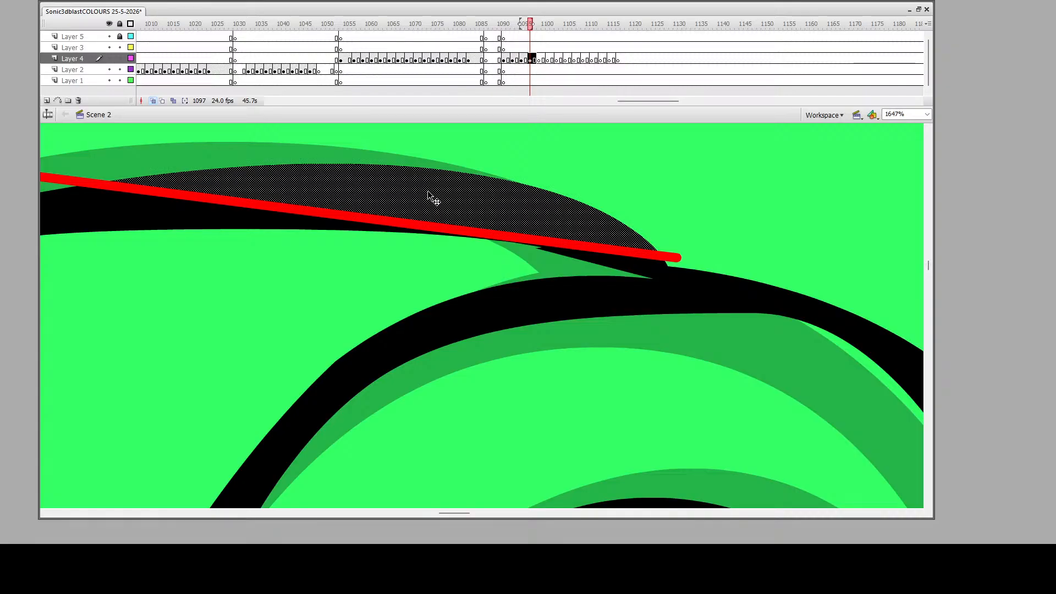
key("Delete")
left_click_drag(450, 205, 448, 206)
double_click(450, 206)
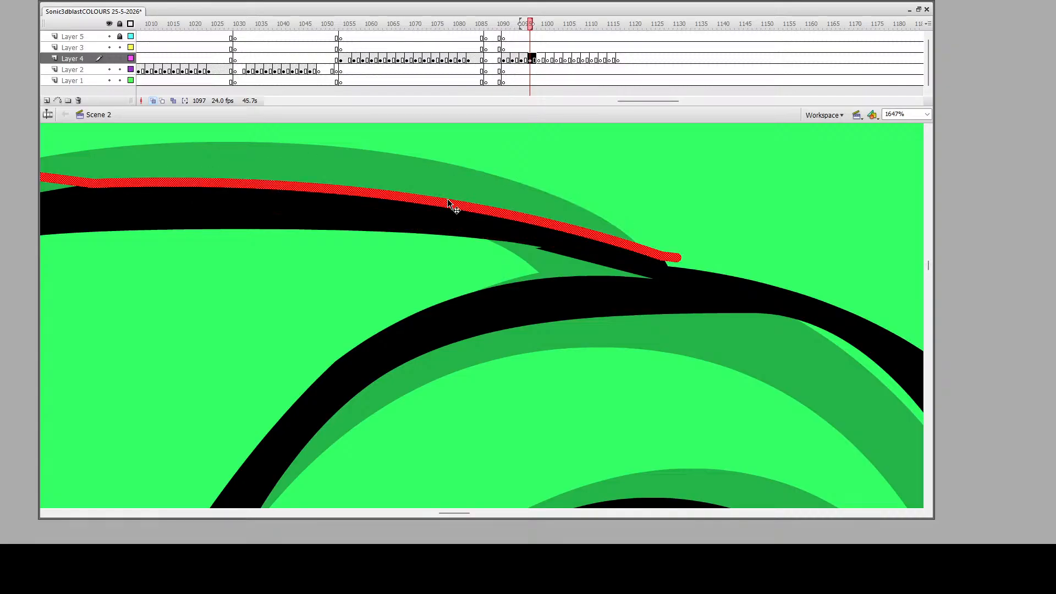
key("Delete")
Review the complete head-to-shoe line art of frame 1097 against the onion-skinned pose
key("z")
left_click(382, 306, "alt")
left_click(443, 330, "alt")
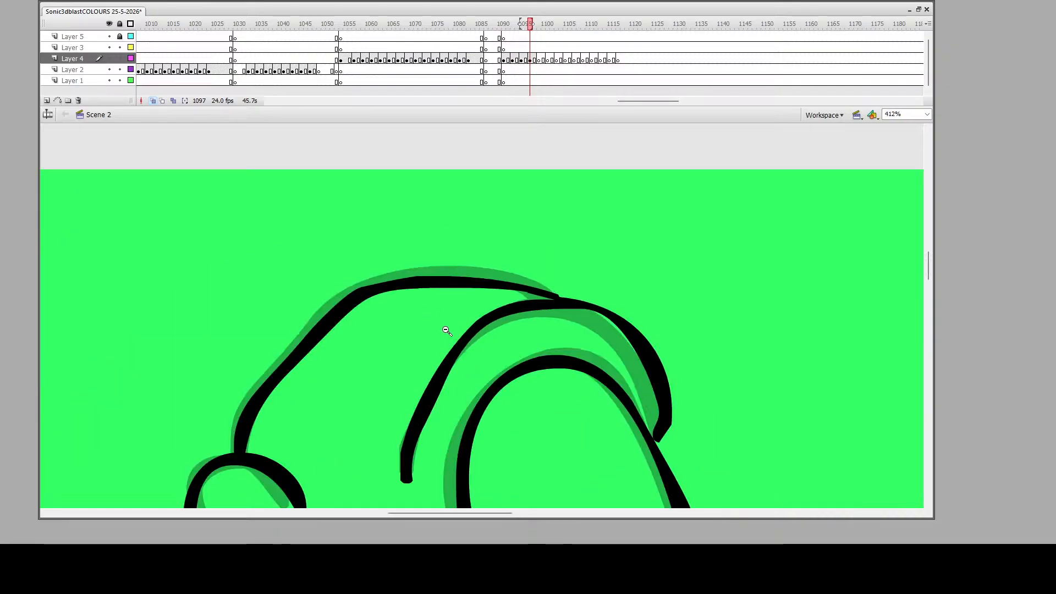
left_click(495, 326, "alt")
left_click(572, 324, "alt")
scroll(538, 307, "down", 5)
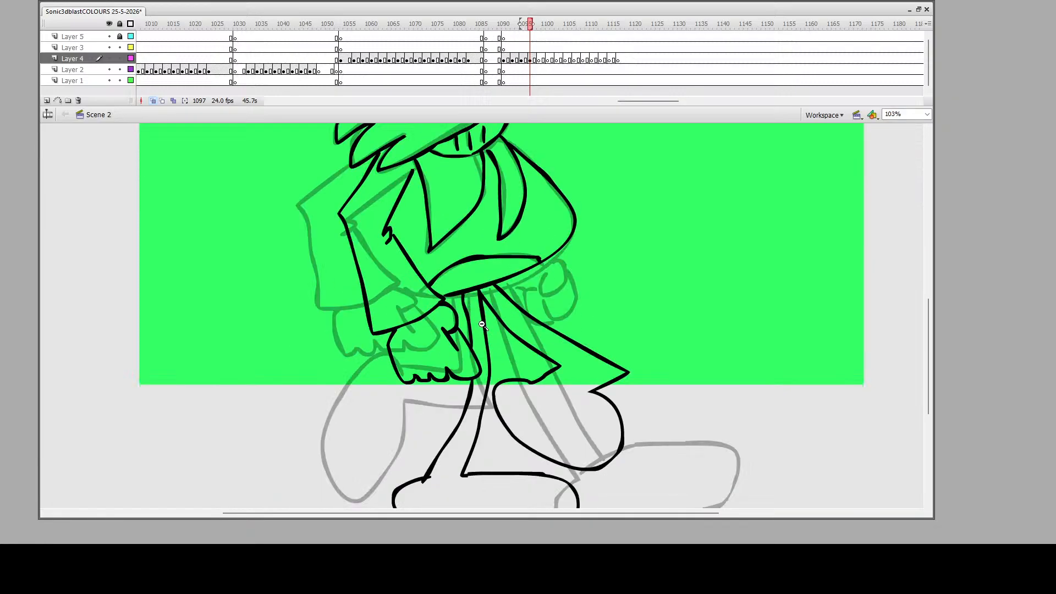
scroll(480, 306, "up", 2)
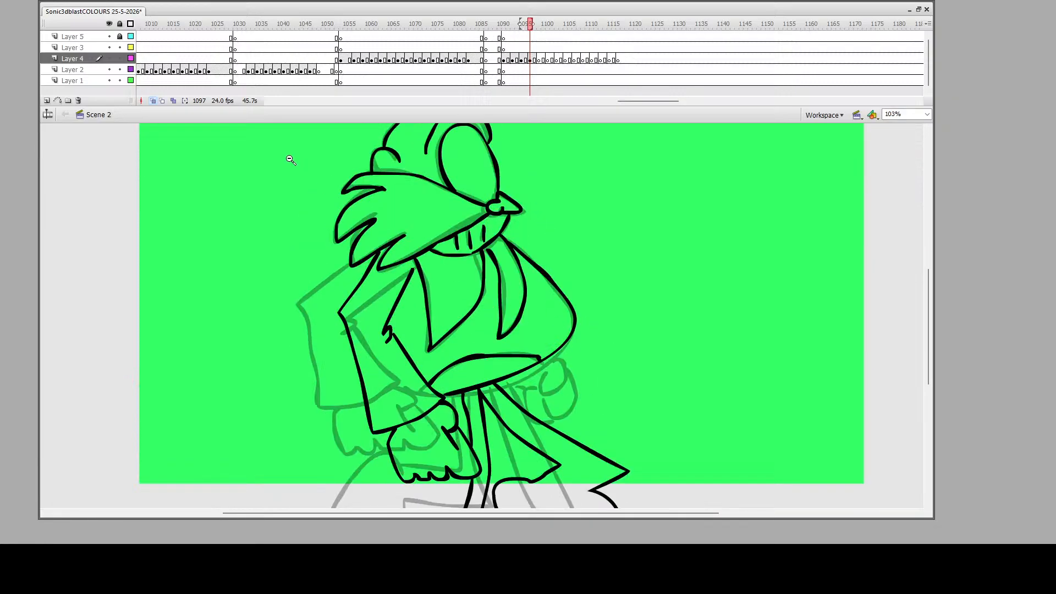
scroll(422, 230, "up", 2)
left_click(526, 323, "alt")
scroll(286, 256, "down", 2)
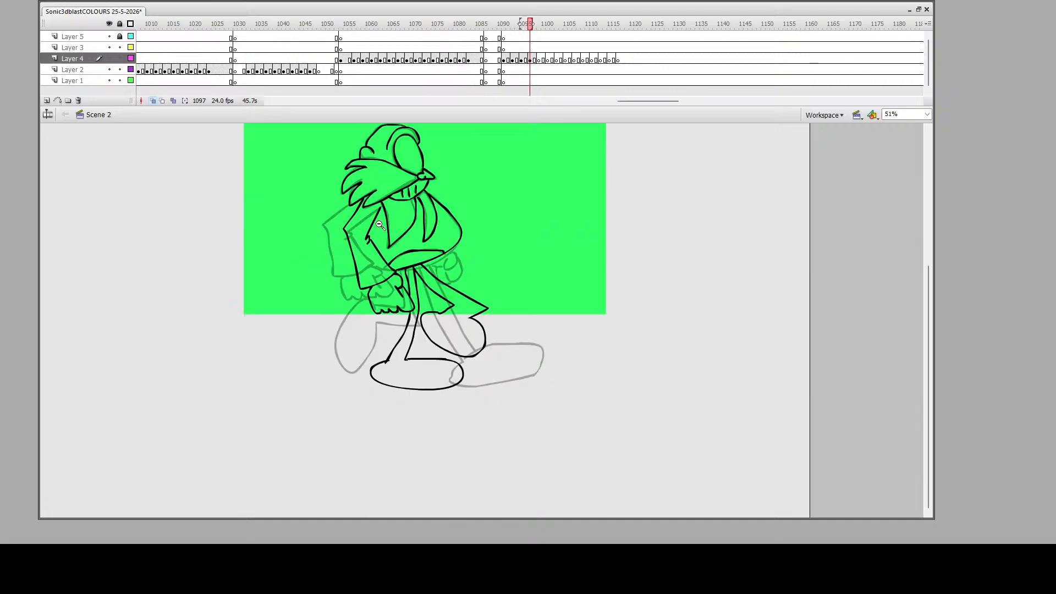
scroll(308, 247, "up", 2)
mouse_move(321, 208)
left_mouse_down()
mouse_move(498, 492)
mouse_move(548, 490)
left_mouse_up()
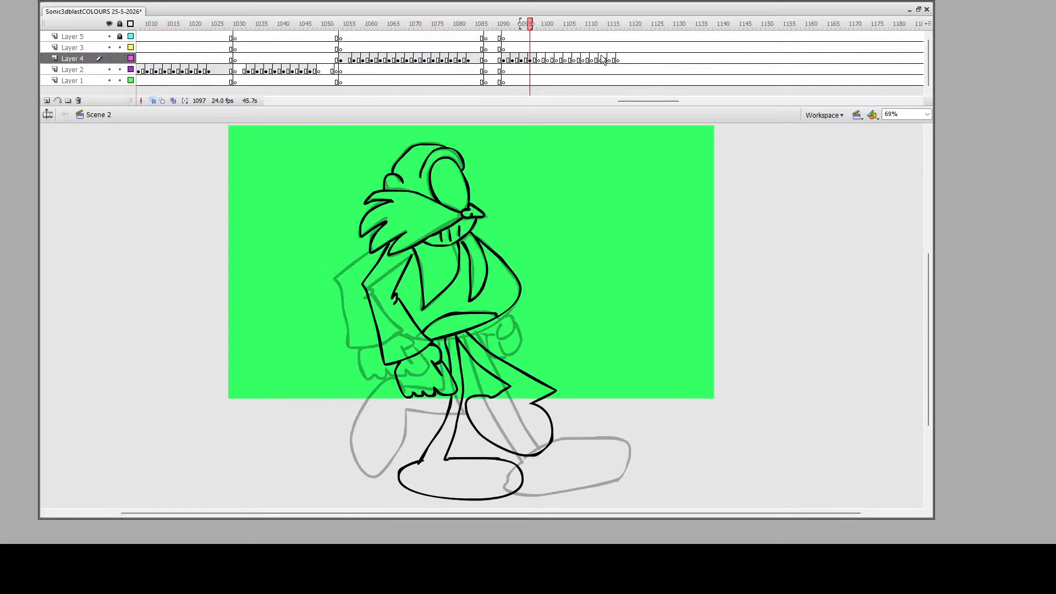
Step through the run poses on the earlier frames back to 1092 and examine the thick waistline there up close
left_click(517, 48)
key("comma")
key("comma")
key("period")
key("period")
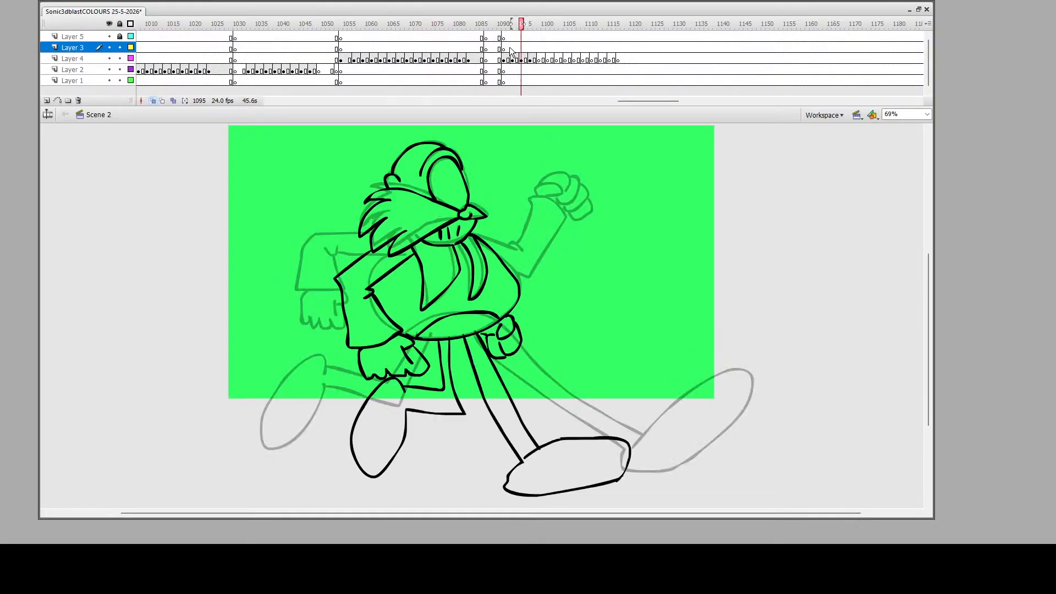
key("comma")
key("comma")
left_click_drag(416, 298, 526, 351)
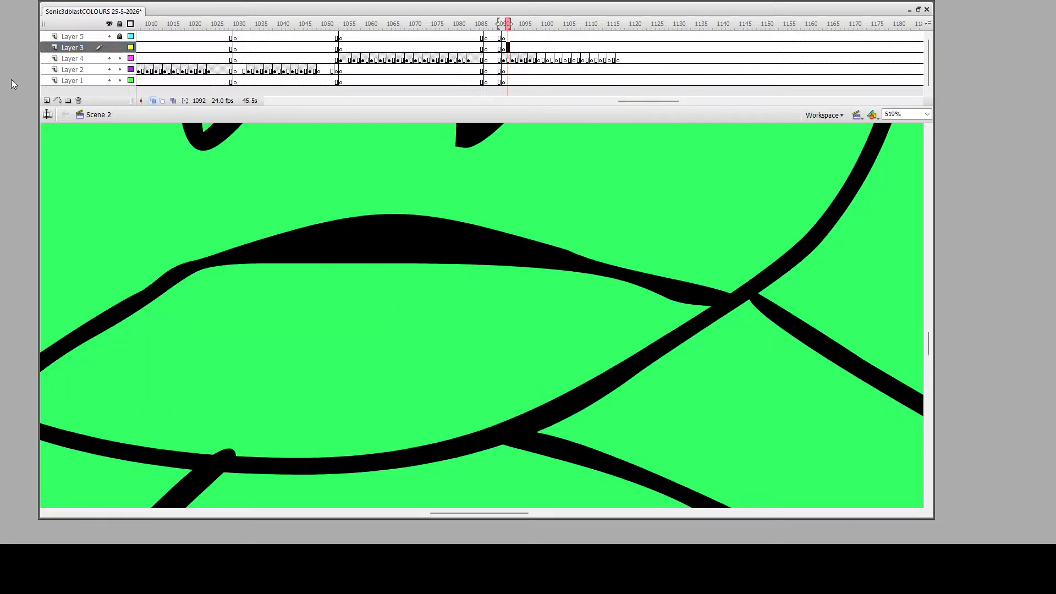
left_click_drag(190, 275, 545, 273)
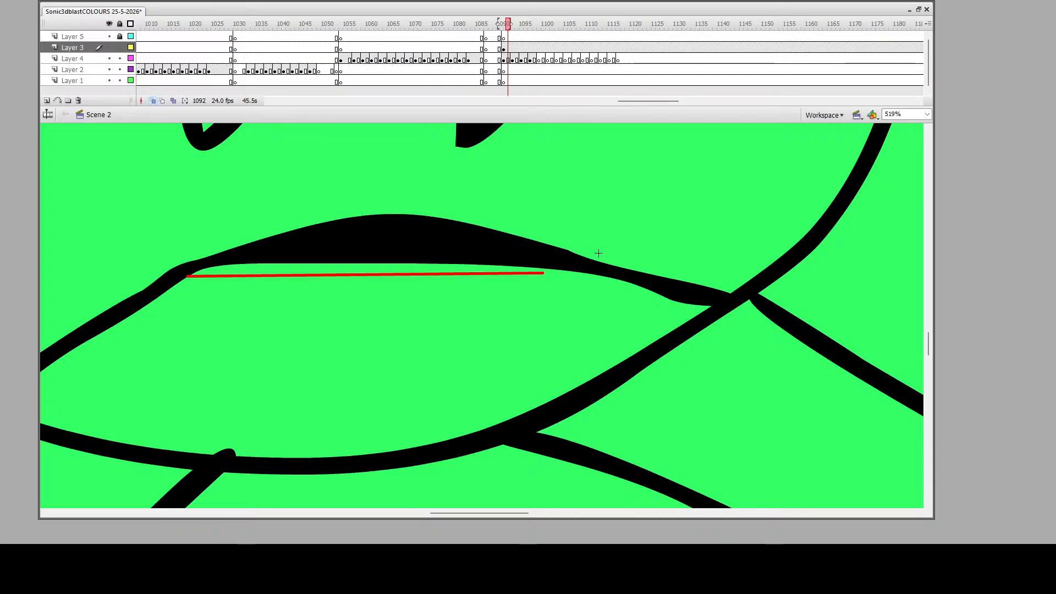
left_click_drag(599, 253, 70, 252)
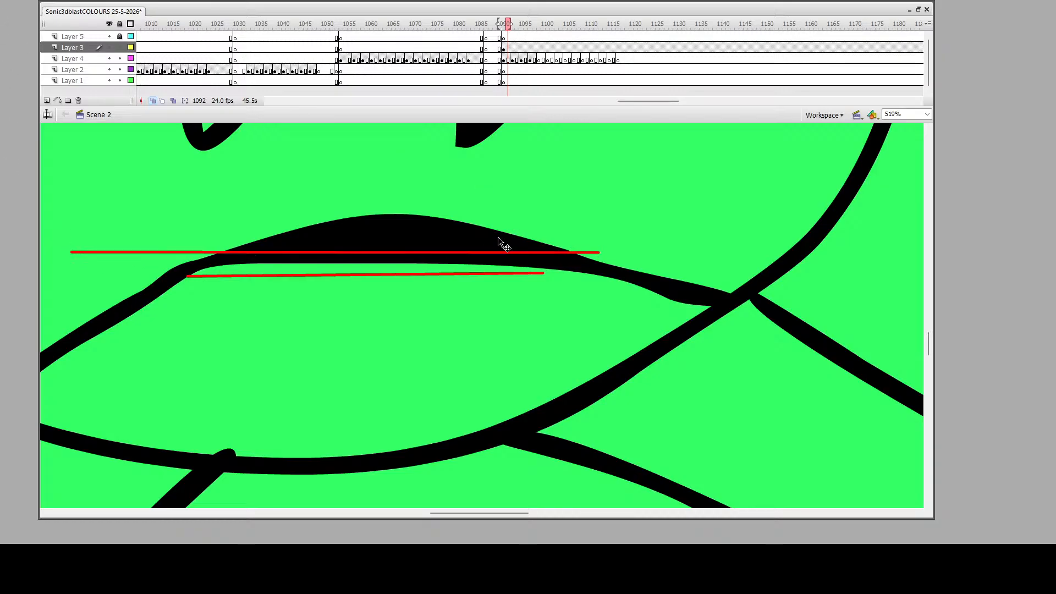
left_click_drag(454, 252, 457, 240)
double_click(464, 236)
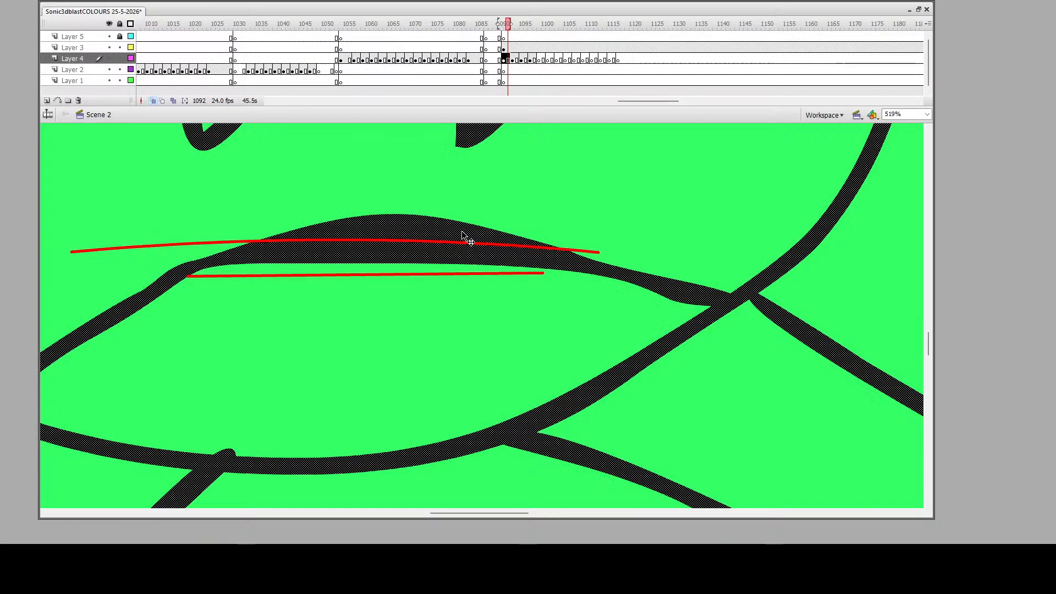
key("Delete")
key("ctrl+z")
left_click(452, 273)
key("Delete")
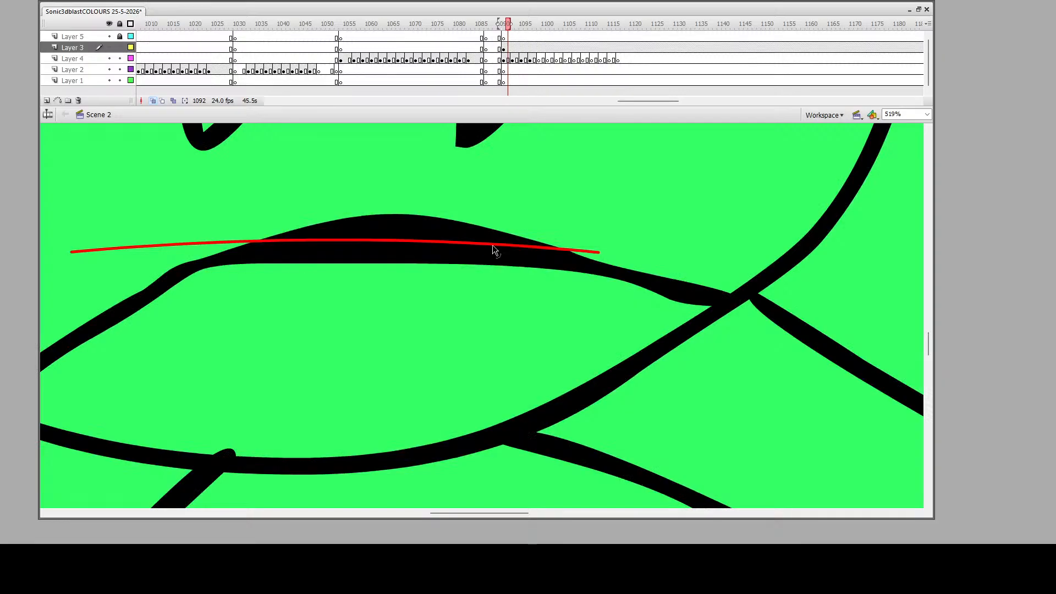
left_click(493, 249)
key("Delete")
left_click(451, 240)
left_click(172, 206)
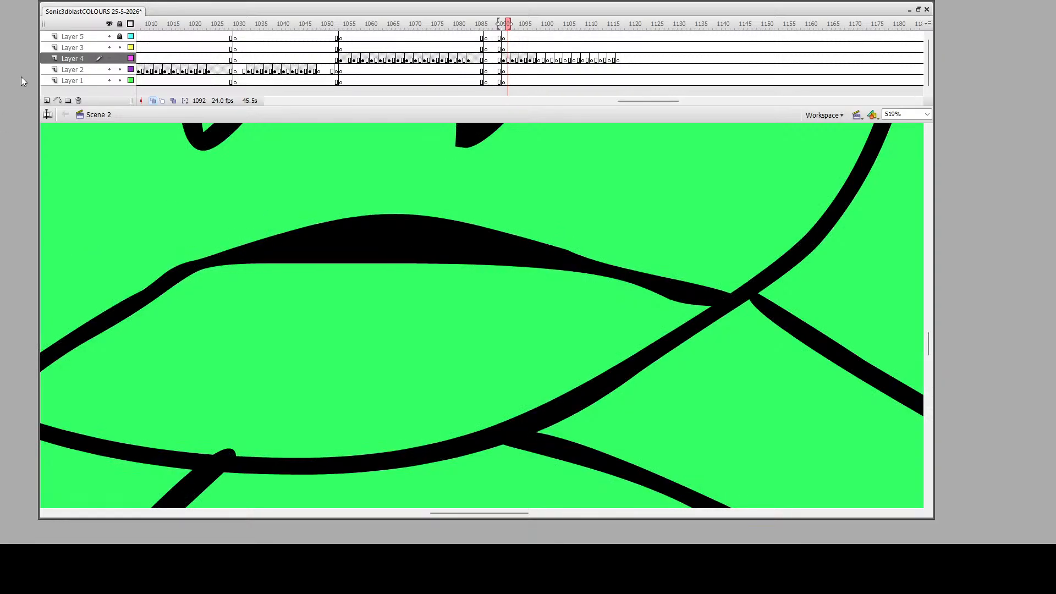
Thin the waistline of frame 1092 on Layer 4 by removing the black above a curved red guide line, and delete the guide
left_click_drag(193, 249, 653, 258)
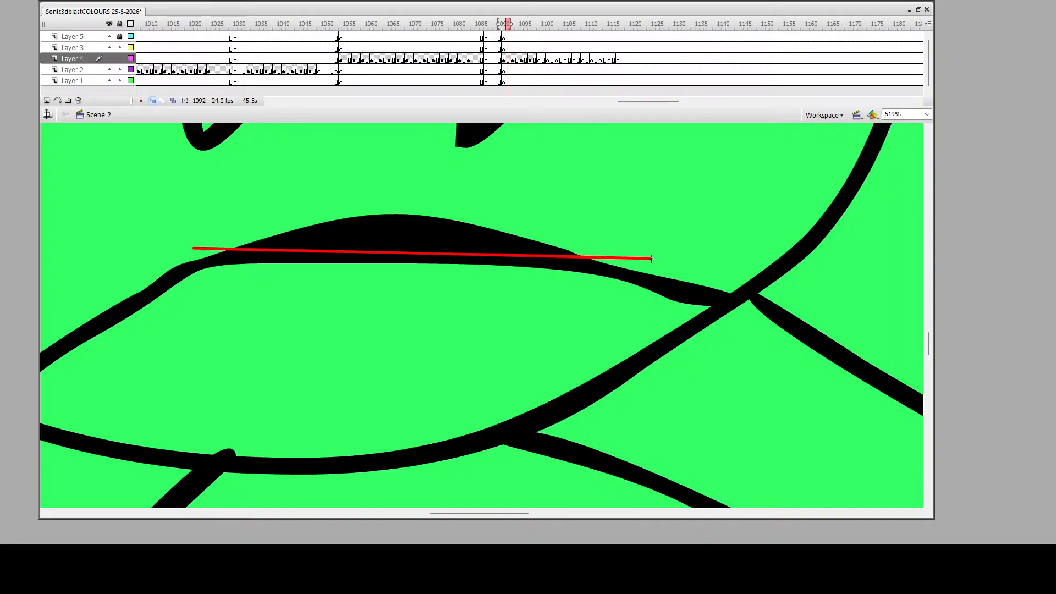
left_click(401, 224)
key("Delete")
left_click(433, 254)
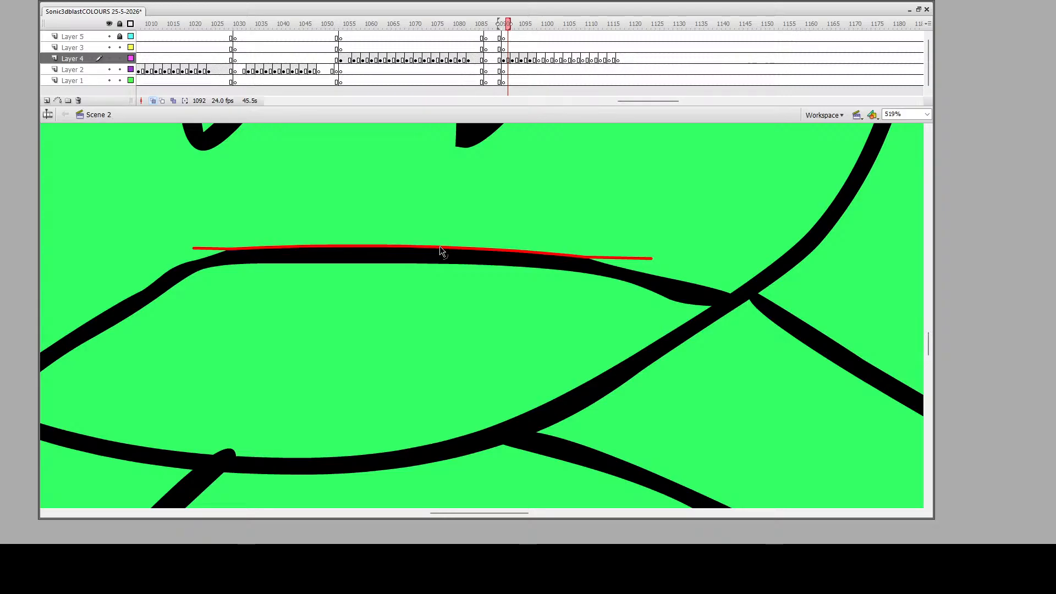
key("Delete")
key("z")
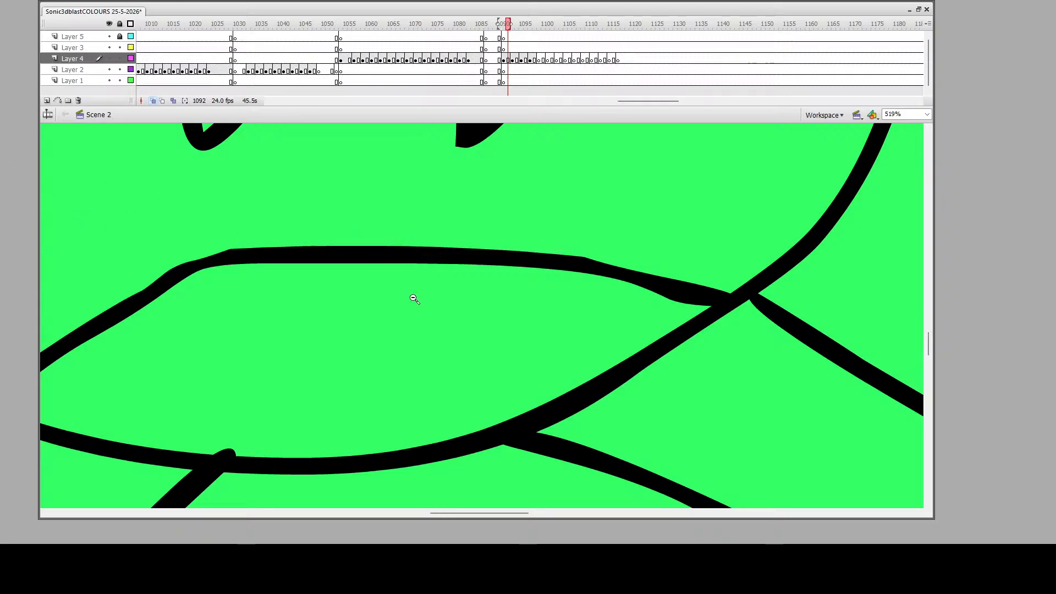
left_click(414, 298, "alt")
left_click(537, 347, "alt")
left_click(383, 262, "alt")
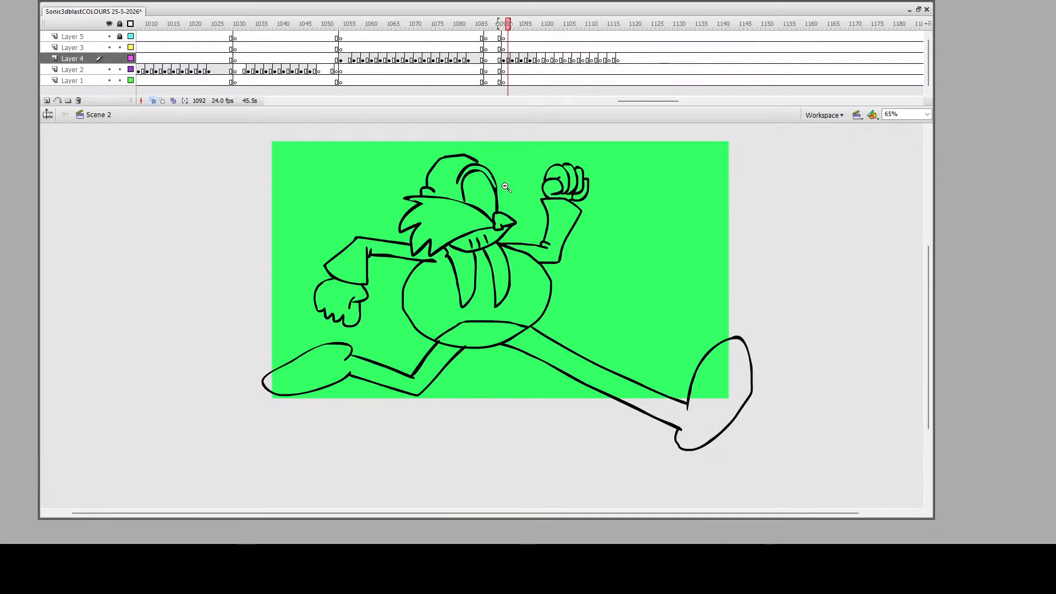
left_click_drag(440, 147, 653, 480)
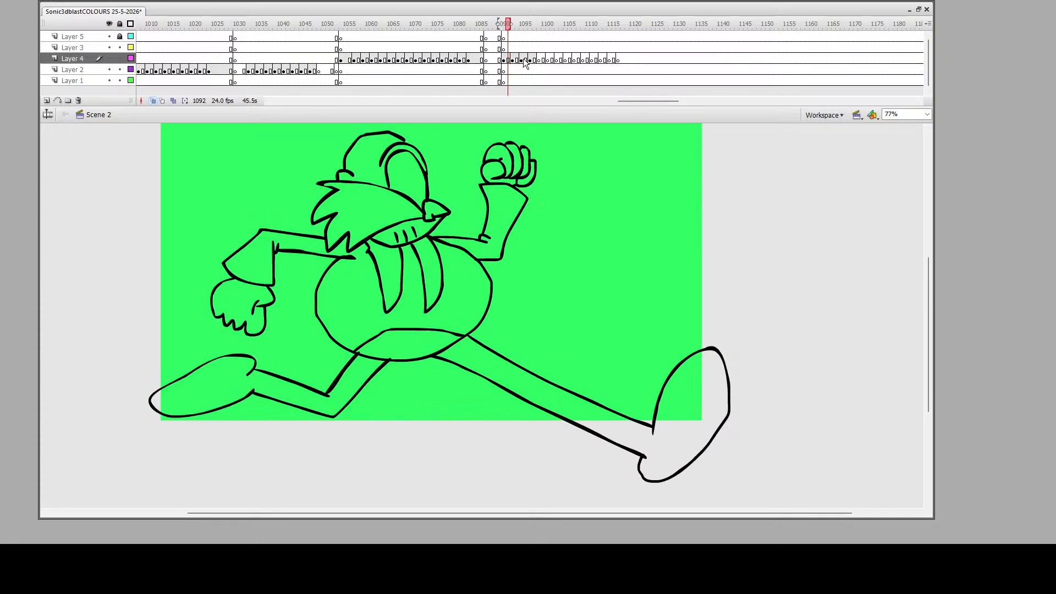
Go to the empty frame 1099 on Layer 4 and examine the onion-skinned pose from head to shoes
left_click(539, 61)
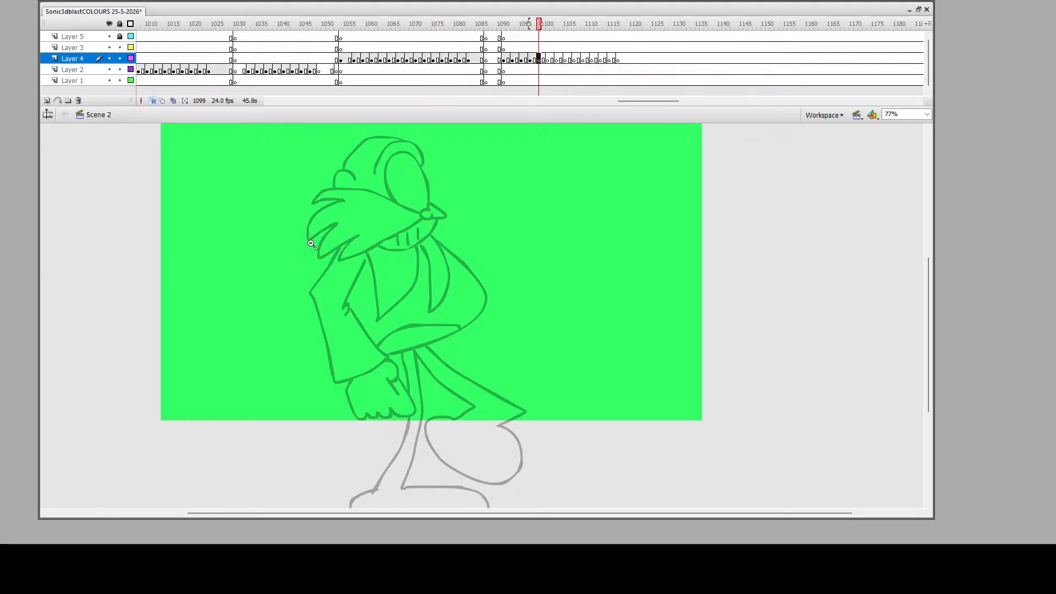
left_click_drag(335, 130, 529, 507)
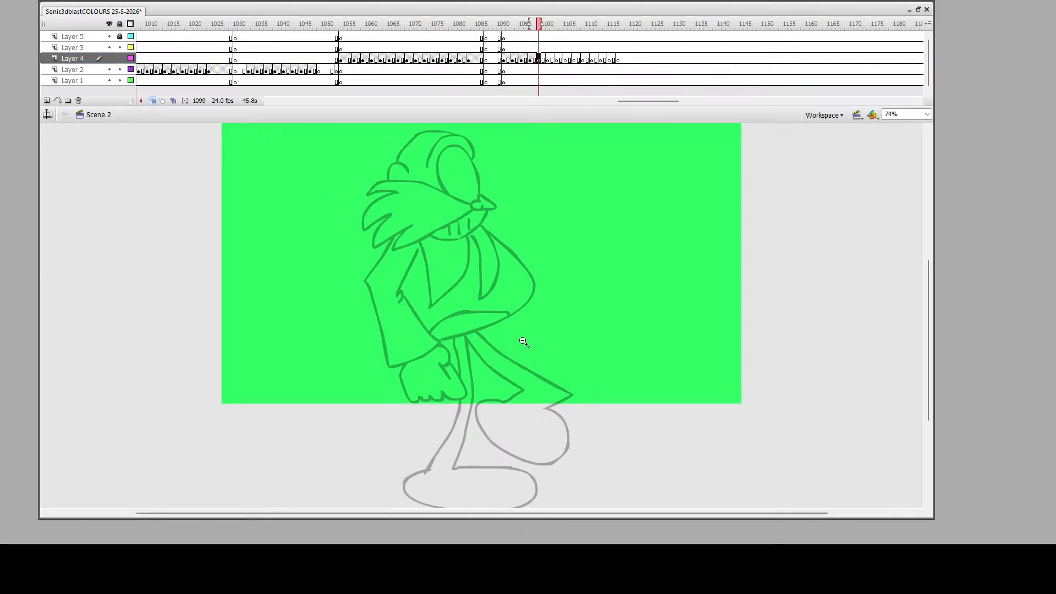
left_click_drag(389, 137, 564, 503)
scroll(557, 253, "up", 3)
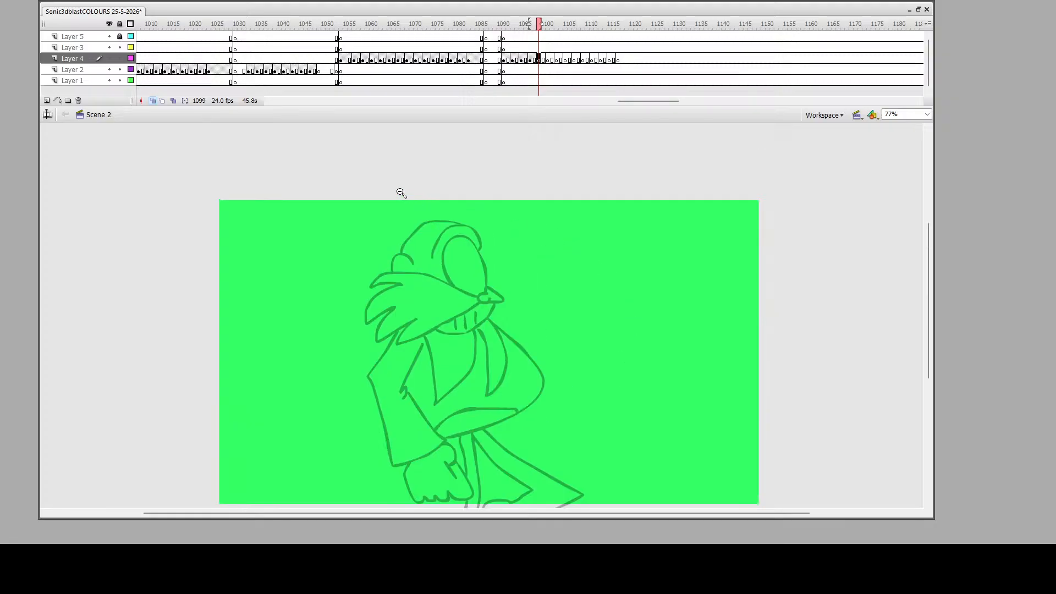
scroll(418, 213, "down", 3)
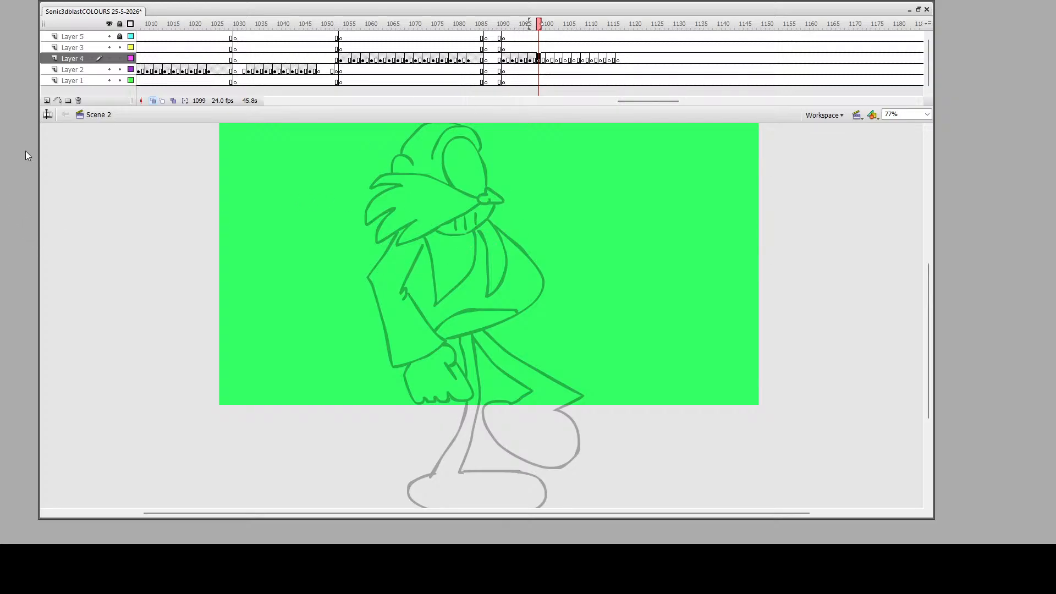
scroll(491, 248, "up", 1)
left_click_drag(370, 156, 590, 484)
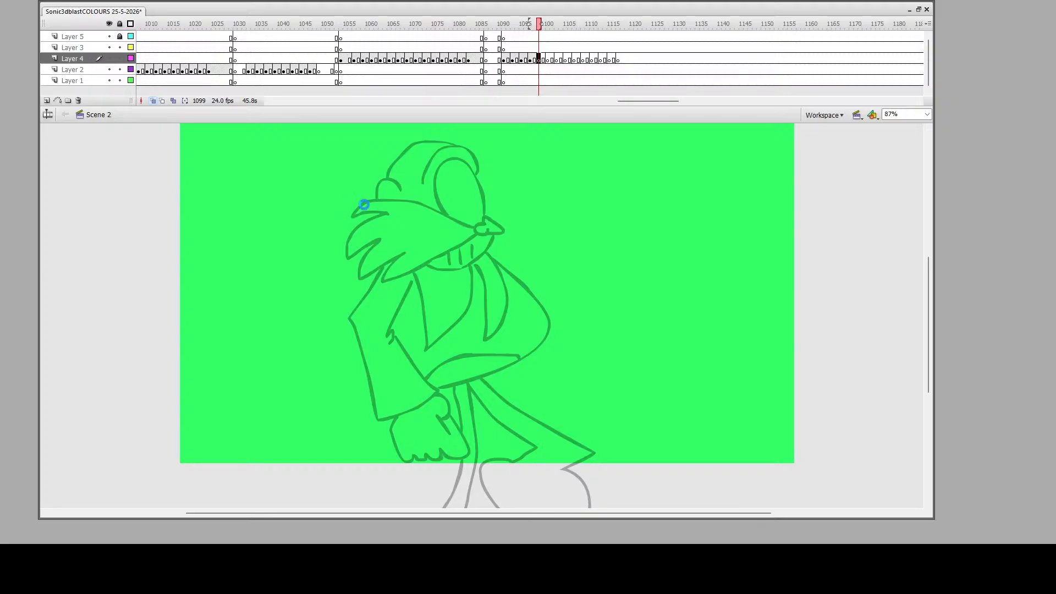
left_click_drag(367, 134, 608, 503)
left_click_drag(388, 135, 594, 511)
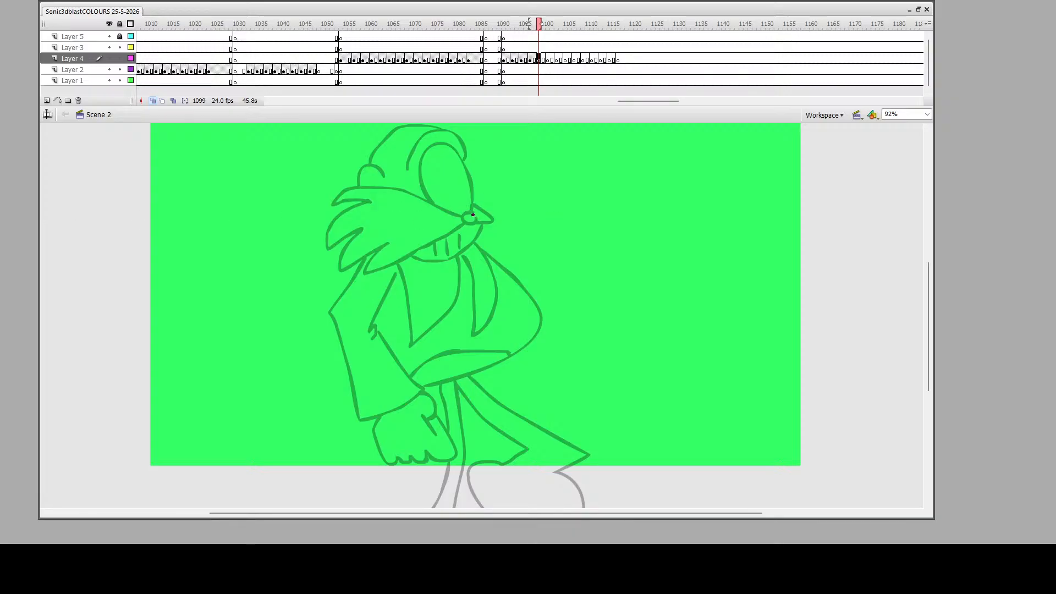
scroll(388, 205, "up", 1)
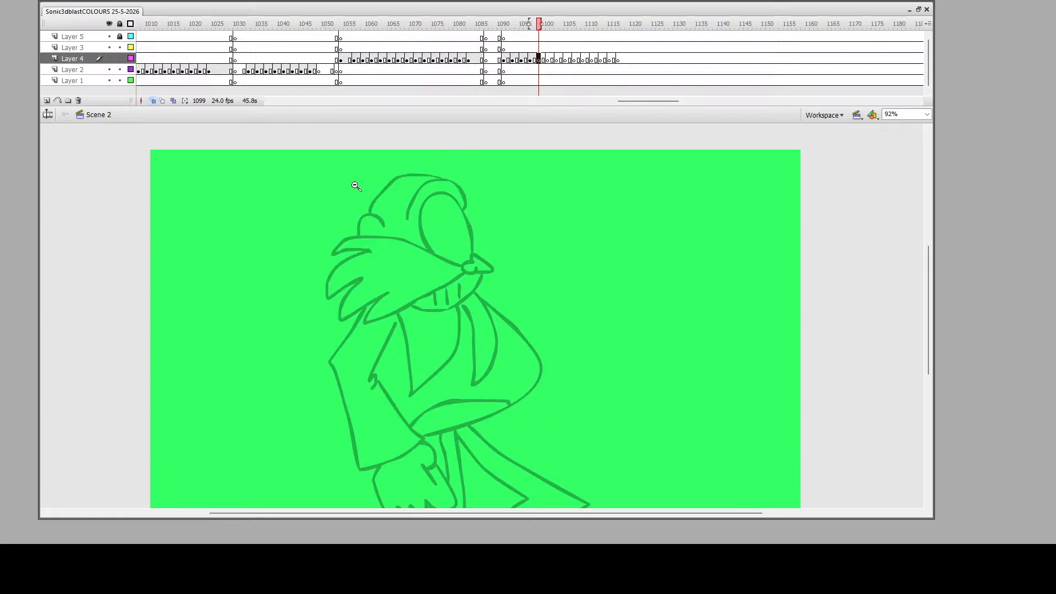
left_click_drag(337, 159, 589, 487)
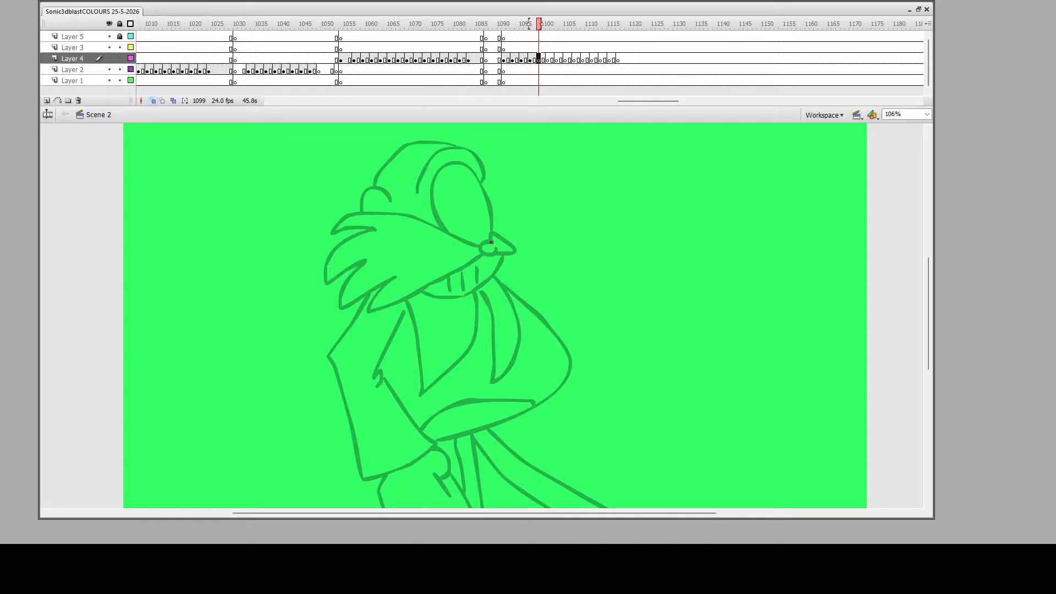
Draw the nose, spiky moustache and eye oval in black over the onion skin, redoing the moustache's upper edge once
mouse_move(492, 243)
left_mouse_down()
mouse_move(481, 243)
mouse_move(484, 256)
mouse_move(507, 253)
mouse_move(494, 233)
mouse_move(447, 281)
mouse_move(387, 303)
mouse_move(371, 304)
mouse_move(399, 278)
mouse_move(343, 302)
mouse_move(365, 261)
mouse_move(328, 282)
mouse_move(331, 258)
mouse_move(377, 227)
mouse_move(329, 236)
mouse_move(351, 215)
mouse_move(413, 212)
mouse_move(480, 242)
left_mouse_up()
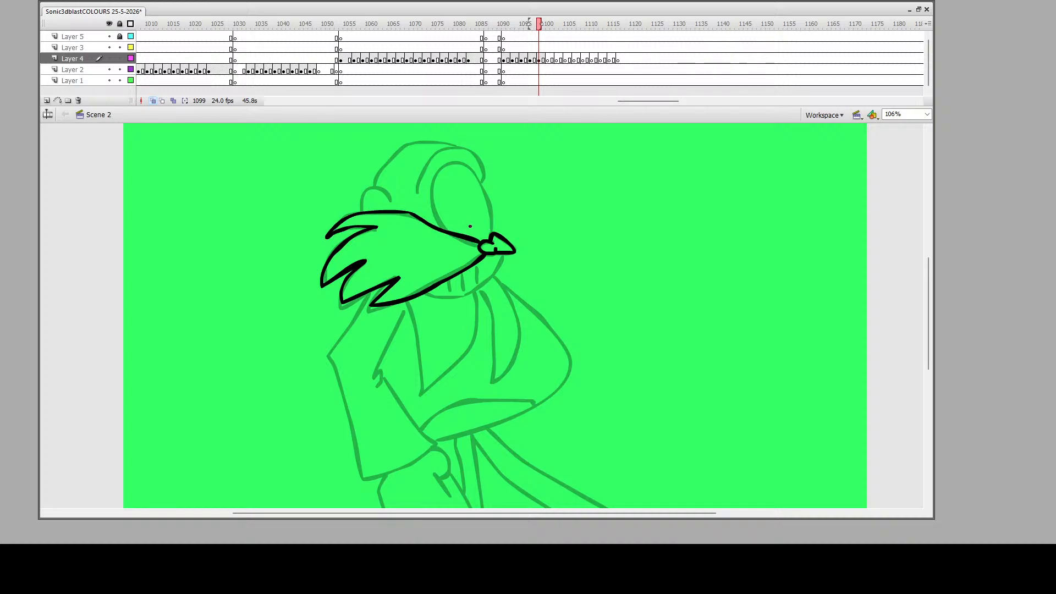
key("ctrl+z")
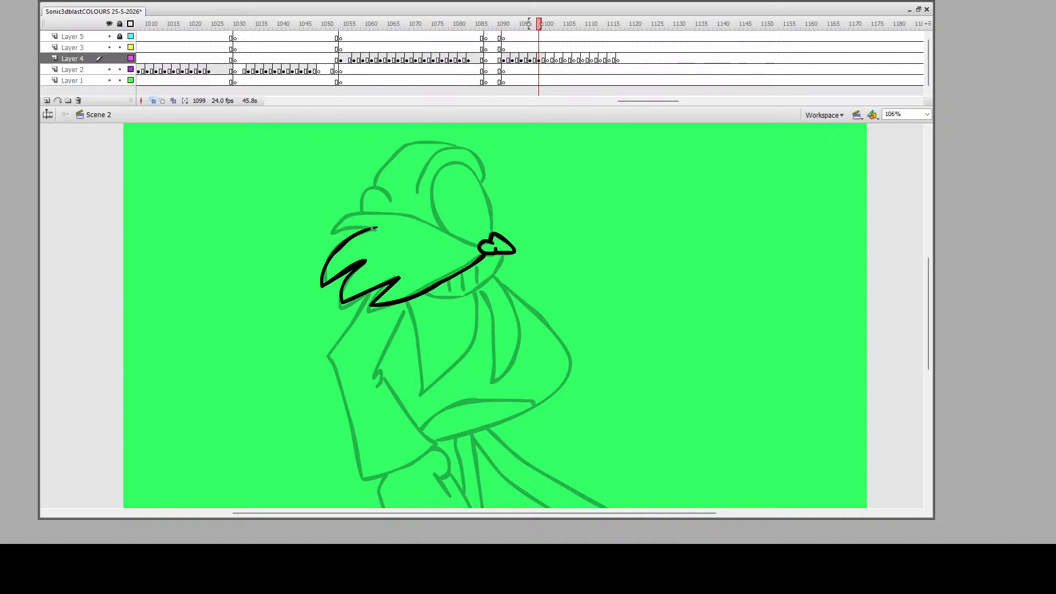
mouse_move(377, 227)
left_mouse_down()
mouse_move(334, 238)
mouse_move(354, 217)
mouse_move(388, 216)
mouse_move(481, 245)
mouse_move(480, 235)
mouse_move(441, 226)
mouse_move(430, 204)
mouse_move(437, 173)
mouse_move(455, 162)
mouse_move(480, 179)
mouse_move(491, 234)
left_mouse_up()
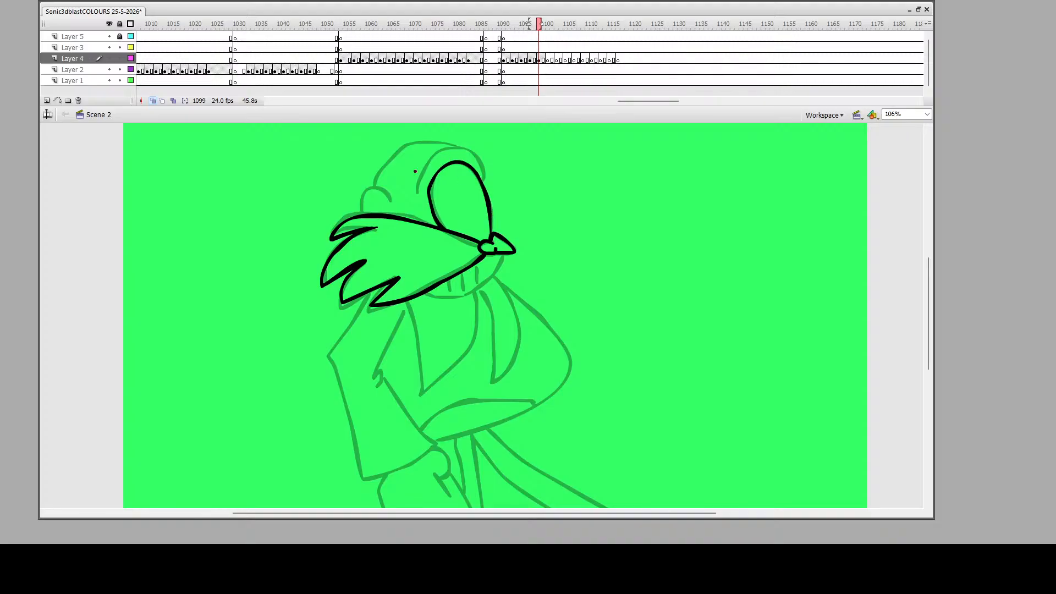
Draw the head outline with its brow and ear curves, and the toothed grin under the moustache
mouse_move(417, 197)
left_mouse_down()
mouse_move(429, 163)
mouse_move(454, 148)
mouse_move(485, 177)
left_mouse_up()
mouse_move(364, 215)
left_mouse_down()
mouse_move(377, 191)
mouse_move(394, 203)
mouse_move(374, 187)
mouse_move(380, 174)
mouse_move(406, 148)
mouse_move(457, 147)
left_mouse_up()
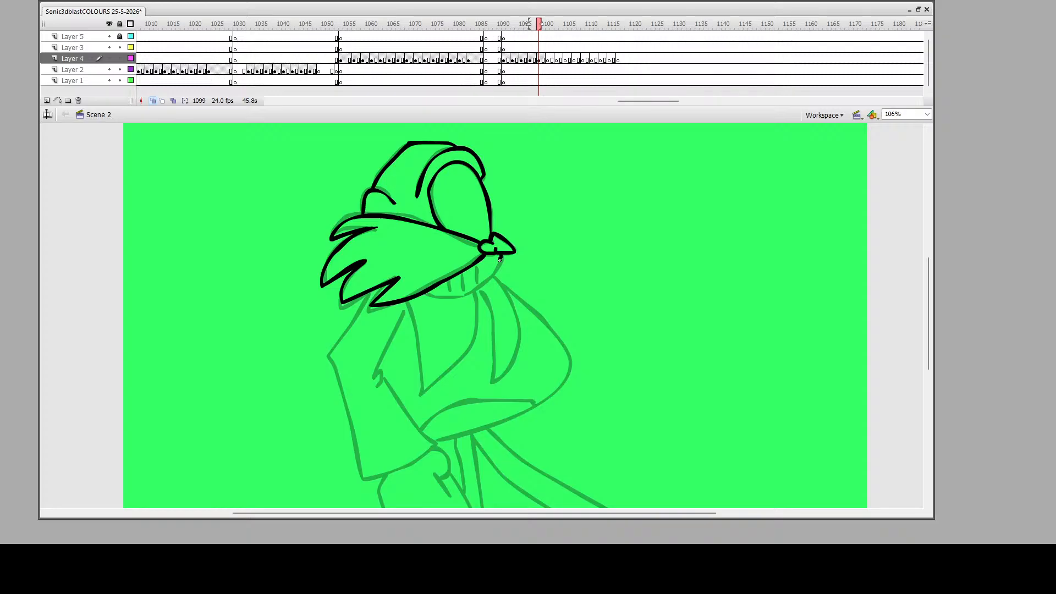
mouse_move(499, 259)
left_mouse_down()
mouse_move(457, 297)
mouse_move(427, 293)
mouse_move(478, 279)
left_mouse_up()
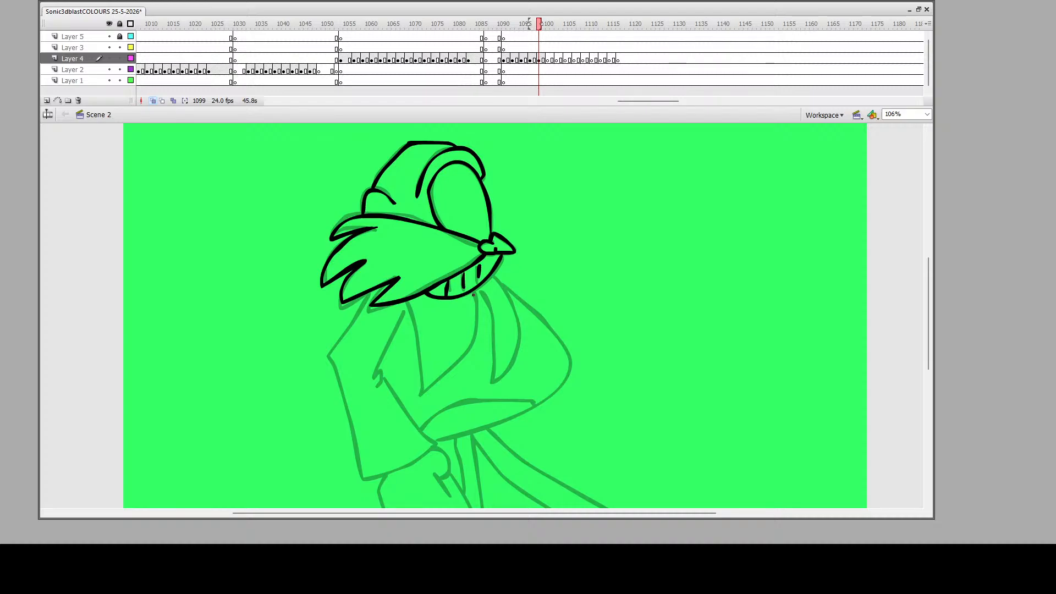
scroll(472, 308, "down", 3)
mouse_move(472, 243)
left_mouse_down()
mouse_move(465, 290)
mouse_move(413, 342)
mouse_move(408, 253)
left_mouse_up()
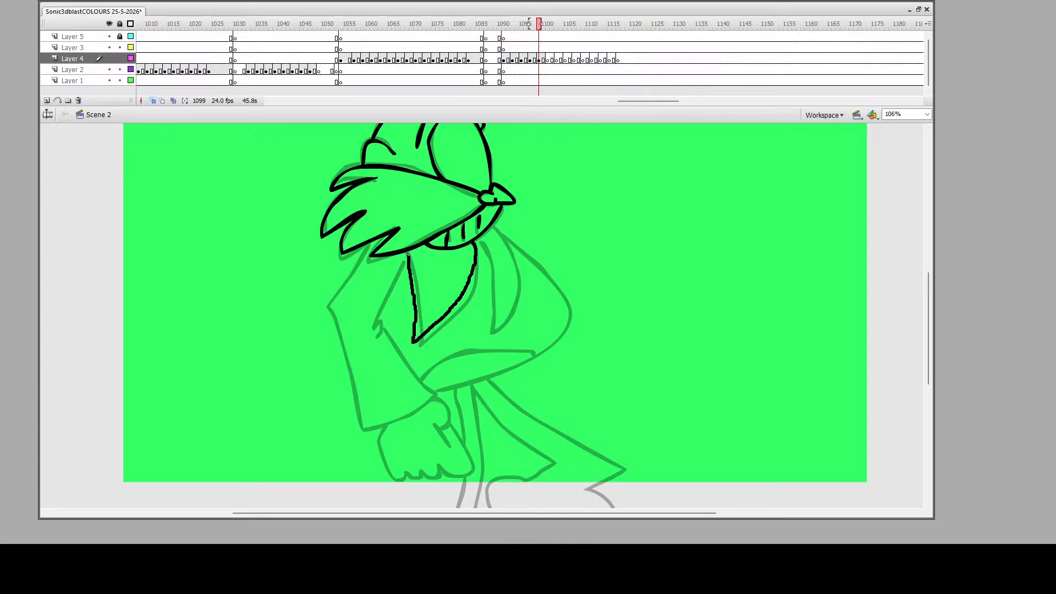
key("ctrl+z")
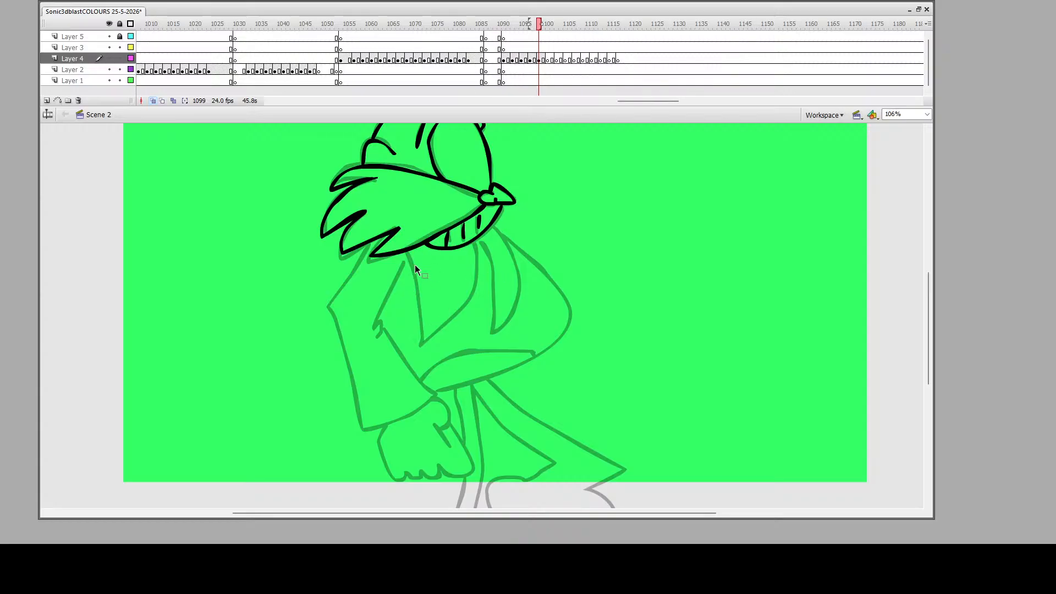
Draw the near arm's bent sleeve below the moustache, and rotate and slightly enlarge it so the forearm reaches forward
scroll(431, 297, "down", 3)
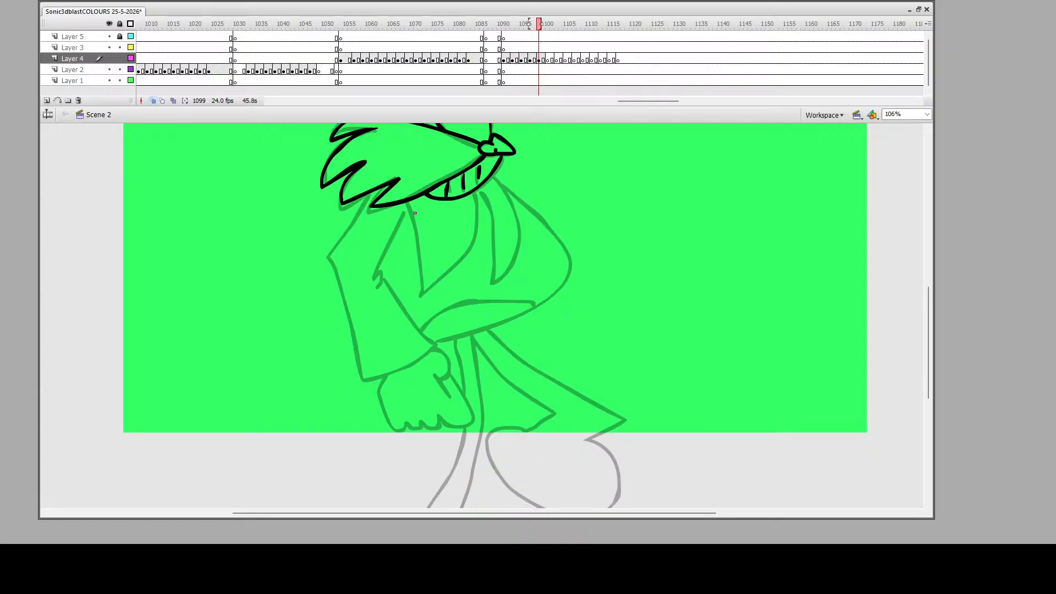
mouse_move(415, 213)
left_mouse_down()
mouse_move(410, 277)
mouse_move(497, 316)
mouse_move(433, 360)
mouse_move(357, 254)
mouse_move(391, 213)
left_mouse_up()
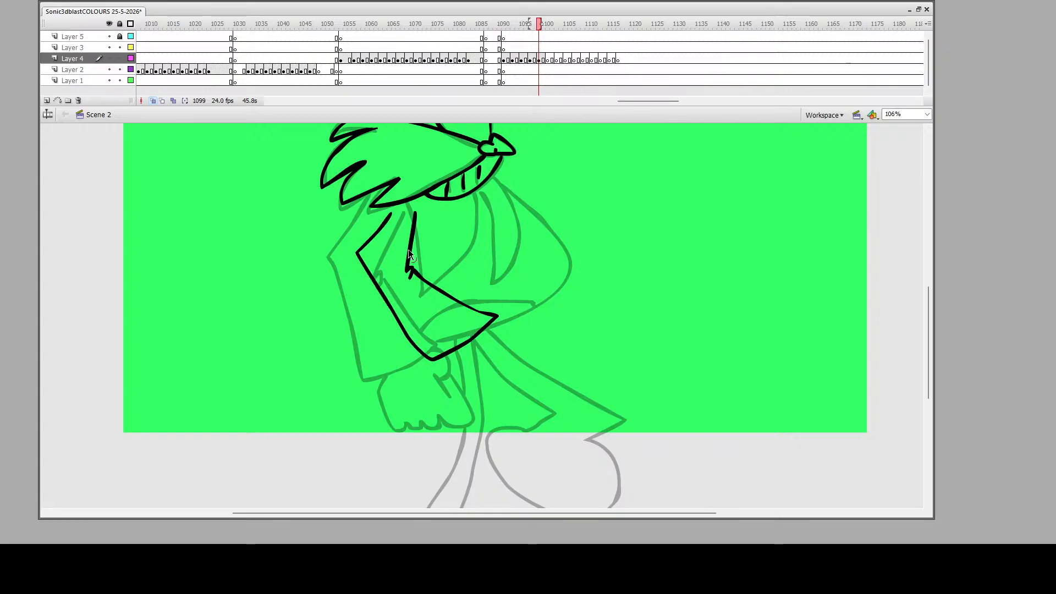
left_click(410, 251)
key("q")
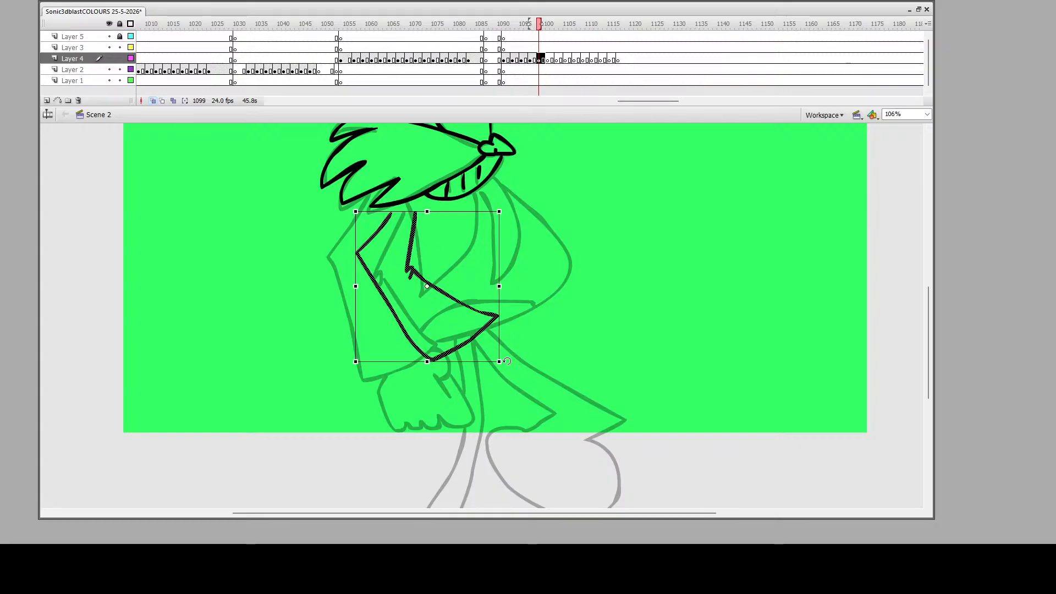
left_click_drag(509, 351, 555, 303)
left_click_drag(423, 289, 450, 274)
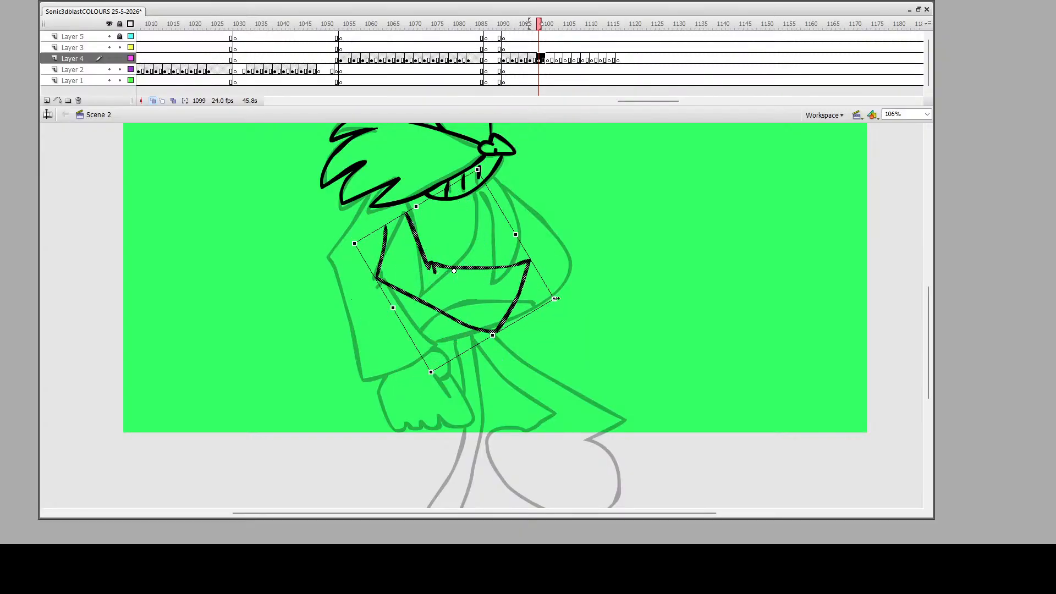
left_click_drag(568, 298, 572, 299)
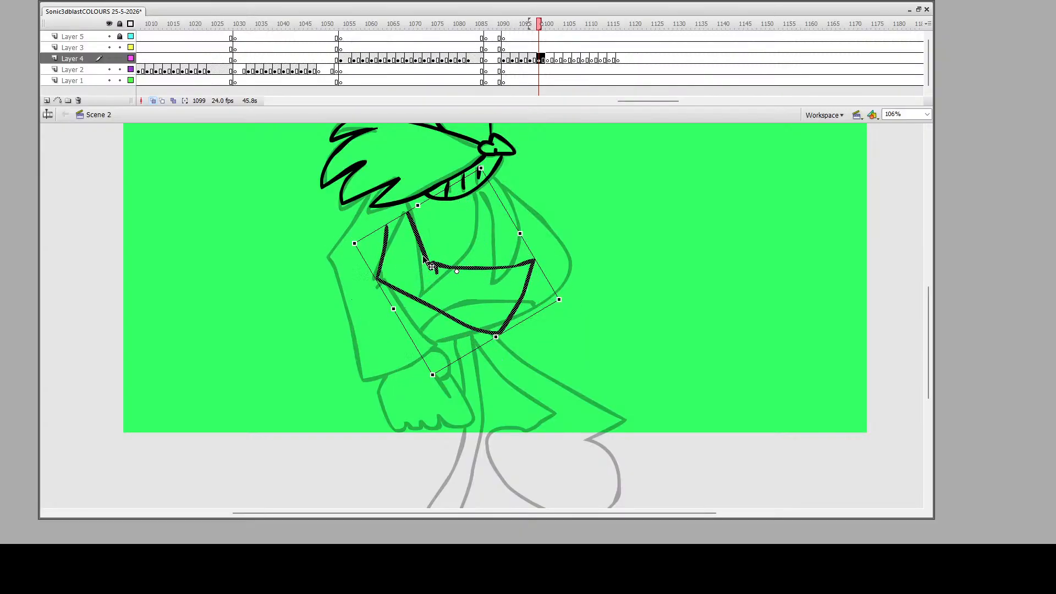
Extend the rear line of the upper sleeve up to meet the moustache
left_click(32, 99)
left_click_drag(386, 226, 389, 213)
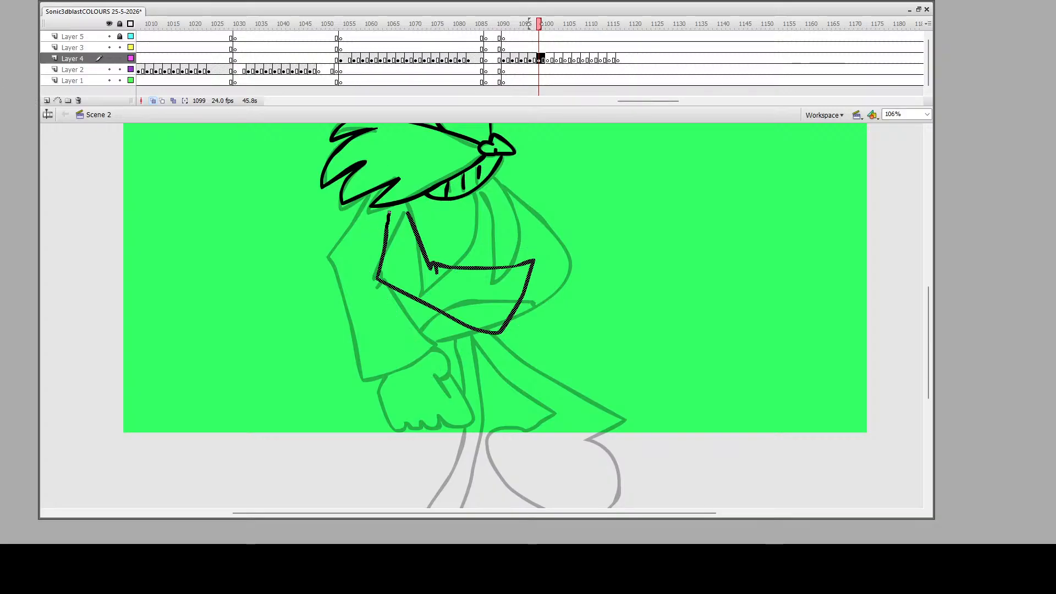
left_click(450, 208)
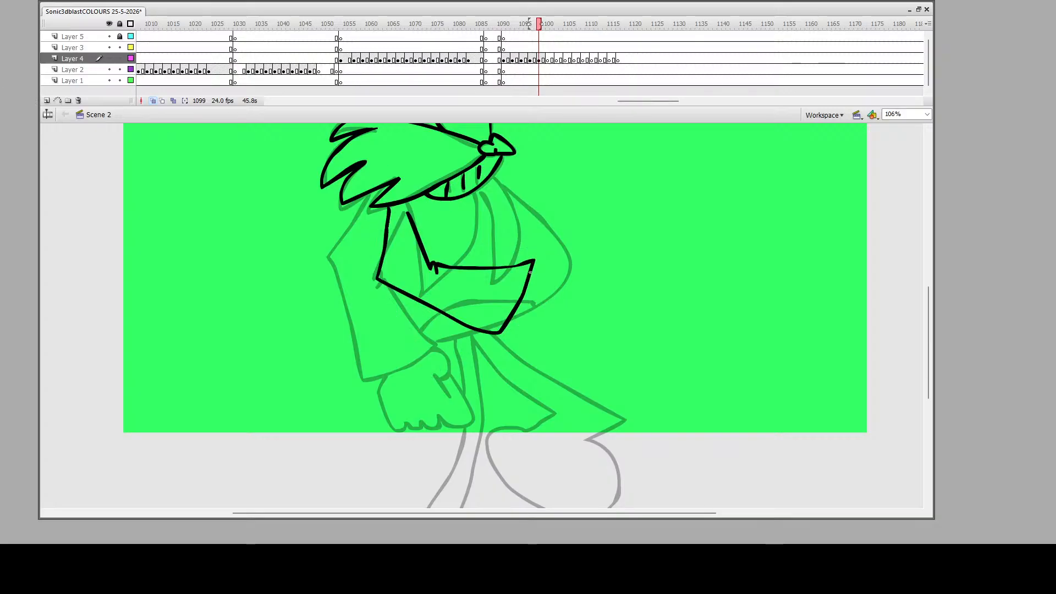
Draw the clenched fist at the sleeve's cuff and the rounded back and belly outline behind the forearm
mouse_move(531, 270)
left_mouse_down()
mouse_move(592, 275)
mouse_move(589, 294)
mouse_move(578, 293)
mouse_move(594, 305)
mouse_move(577, 308)
mouse_move(589, 318)
mouse_move(567, 319)
mouse_move(579, 326)
mouse_move(547, 334)
mouse_move(520, 297)
left_mouse_up()
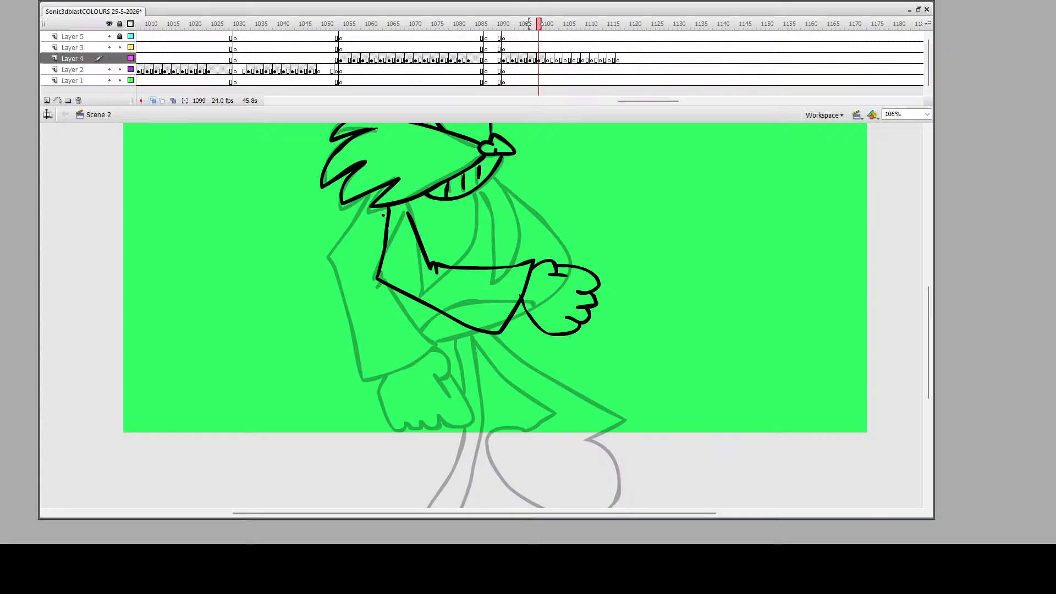
mouse_move(382, 207)
left_mouse_down()
mouse_move(356, 234)
mouse_move(354, 296)
mouse_move(385, 329)
mouse_move(442, 343)
mouse_move(528, 312)
left_mouse_up()
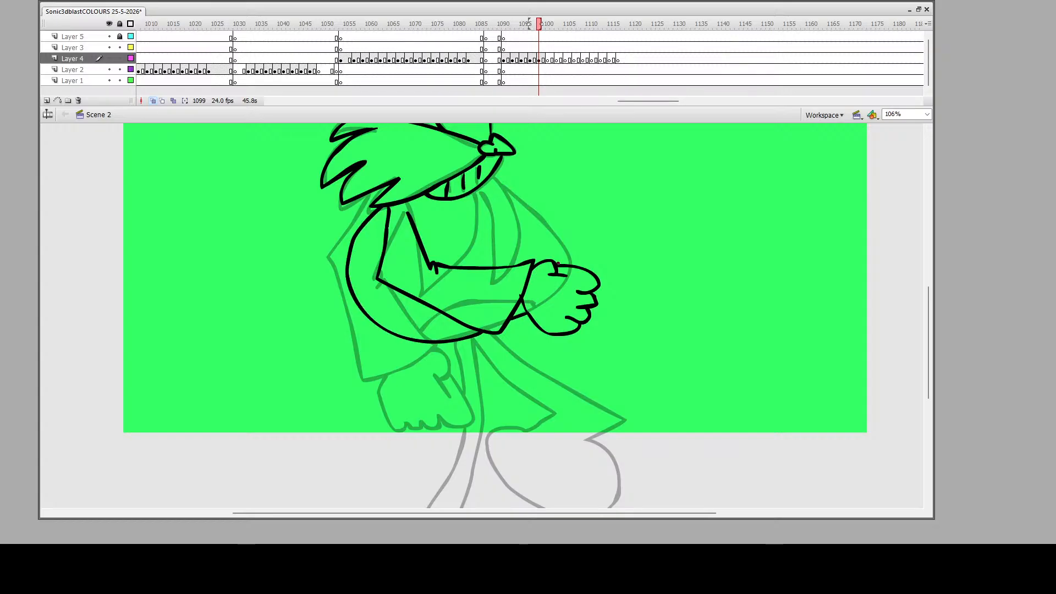
Draw the chest outline down to the fist and the two jacket stripes from the chin to the forearm
mouse_move(563, 266)
left_mouse_down()
mouse_move(547, 222)
mouse_move(489, 181)
mouse_move(449, 265)
left_mouse_up()
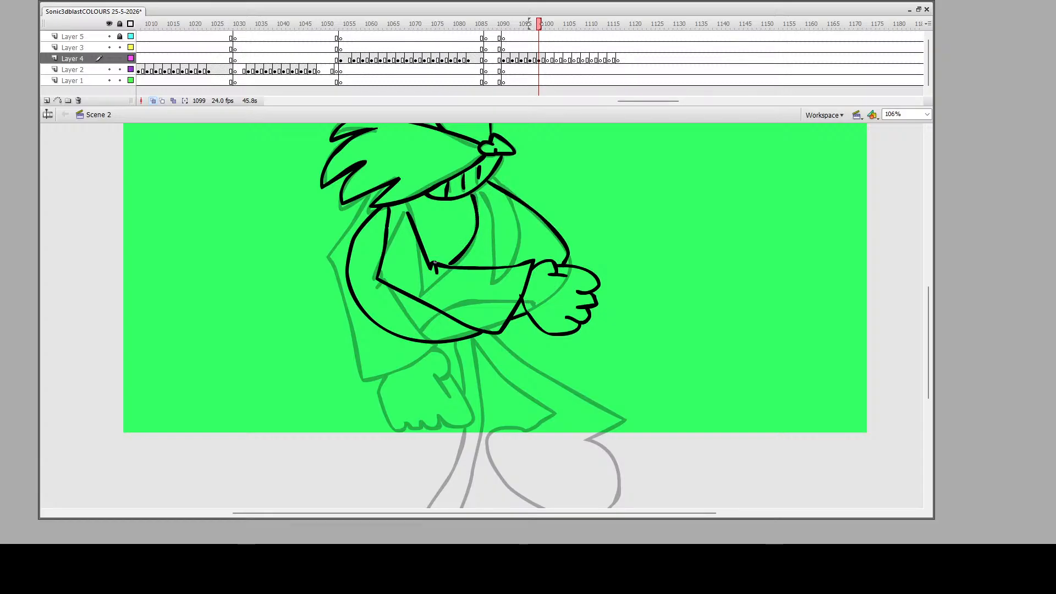
left_click_drag(410, 220, 409, 207)
mouse_move(479, 189)
left_mouse_down()
mouse_move(495, 268)
mouse_move(524, 236)
mouse_move(511, 196)
left_mouse_up()
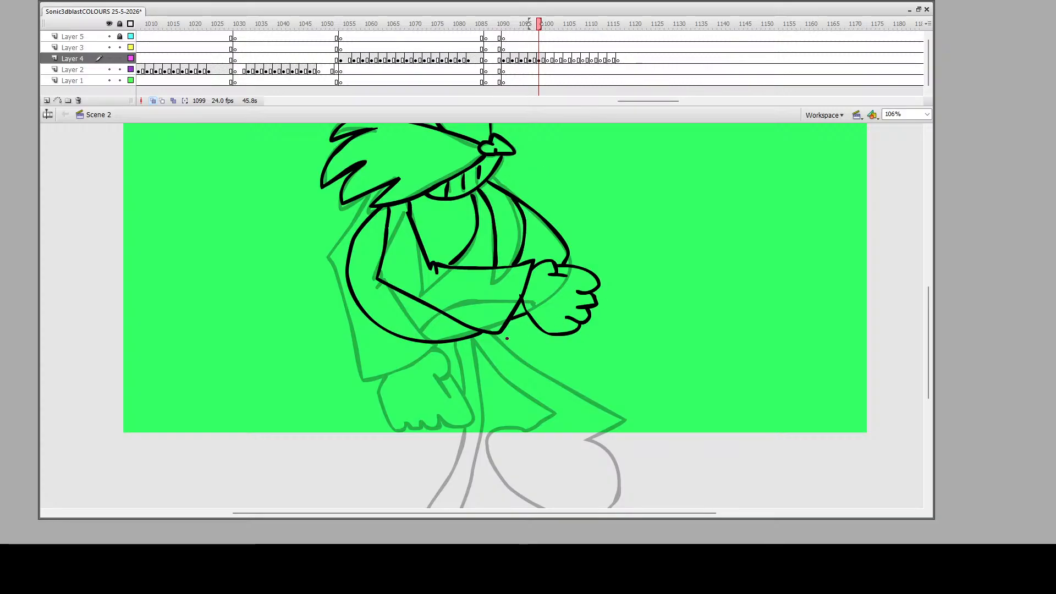
Draw the curved waistline across the lower belly, from the rear body outline to the forearm
scroll(507, 338, "down", 6)
scroll(484, 318, "up", 3)
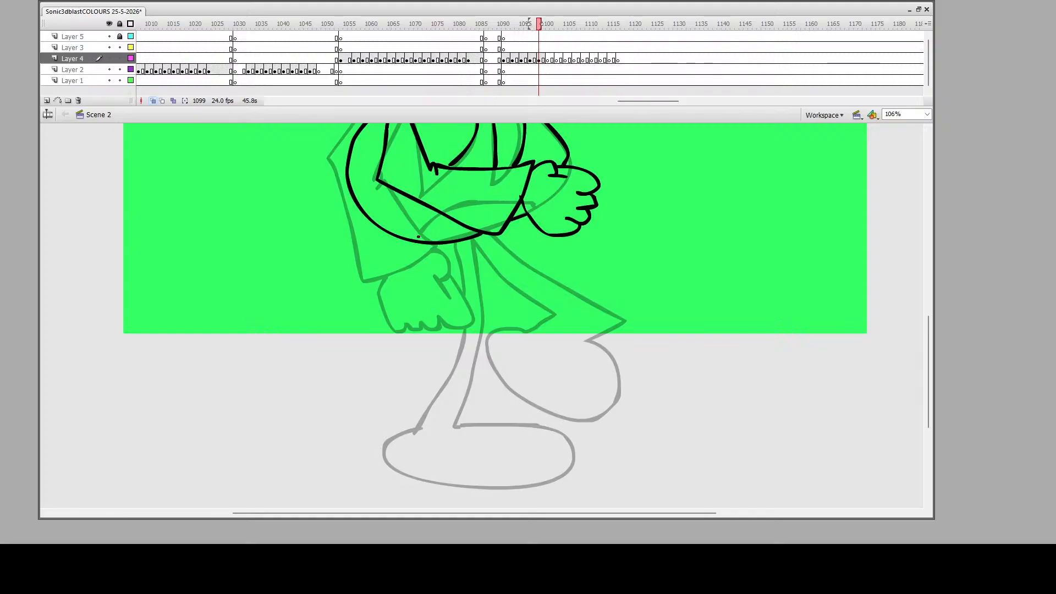
left_click_drag(383, 229, 439, 208)
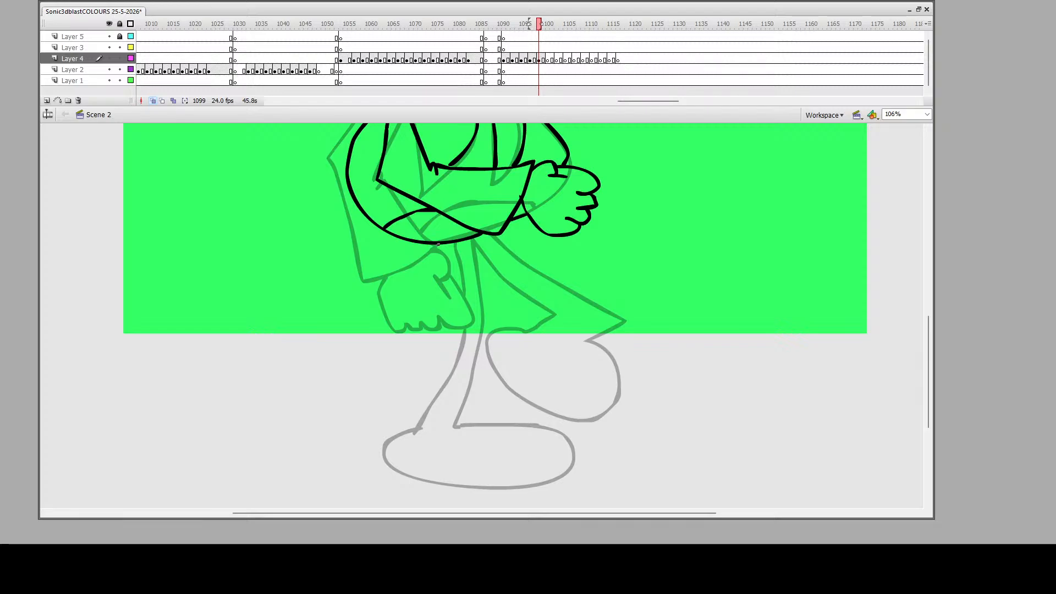
Draw both striding legs below the belly, one back and one forward, each ending in a large rounded shoe
scroll(423, 247, "down", 2)
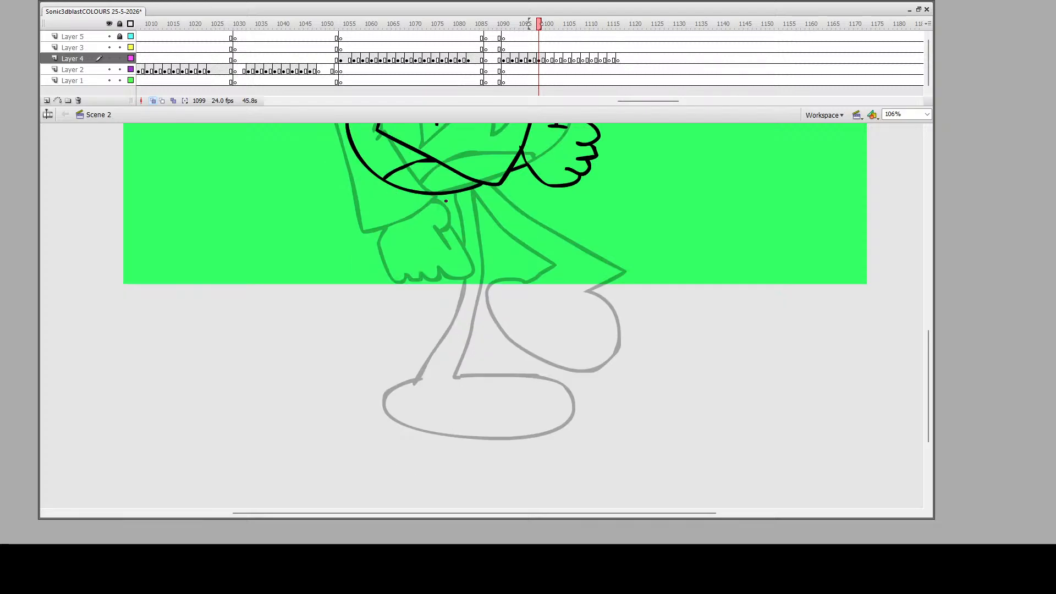
mouse_move(453, 193)
left_mouse_down()
mouse_move(429, 280)
mouse_move(353, 365)
left_mouse_up()
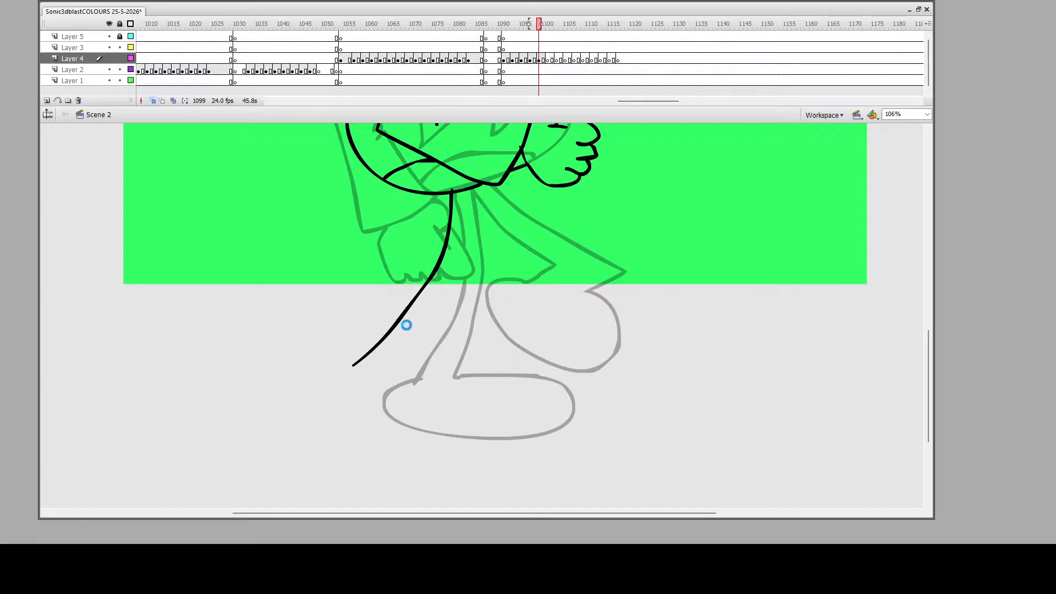
mouse_move(428, 188)
left_mouse_down()
mouse_move(419, 228)
mouse_move(329, 330)
left_mouse_up()
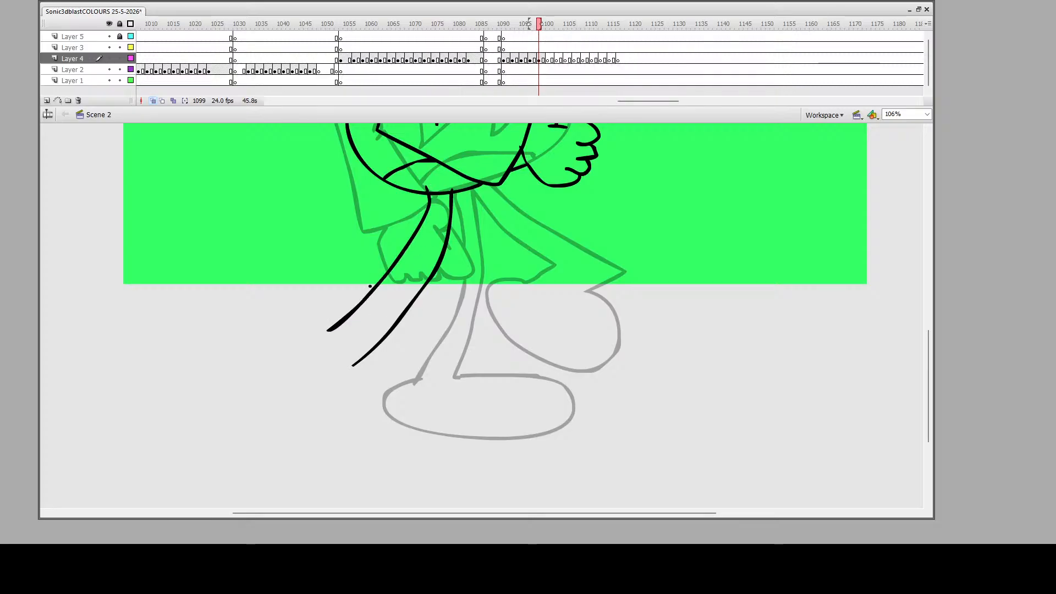
mouse_move(342, 319)
left_mouse_down()
mouse_move(301, 331)
mouse_move(298, 366)
mouse_move(328, 407)
mouse_move(429, 428)
mouse_move(446, 404)
mouse_move(368, 354)
mouse_move(359, 334)
left_mouse_up()
mouse_move(475, 189)
left_mouse_down()
mouse_move(616, 317)
mouse_move(613, 340)
mouse_move(635, 371)
mouse_move(712, 374)
mouse_move(770, 320)
mouse_move(720, 281)
mouse_move(650, 306)
mouse_move(628, 326)
mouse_move(613, 277)
mouse_move(485, 181)
left_mouse_up()
Draw the bent elbow outline protruding behind the back, from the moustache to the lower back, and check the whole figure
scroll(527, 238, "up", 2)
scroll(528, 238, "up", 3)
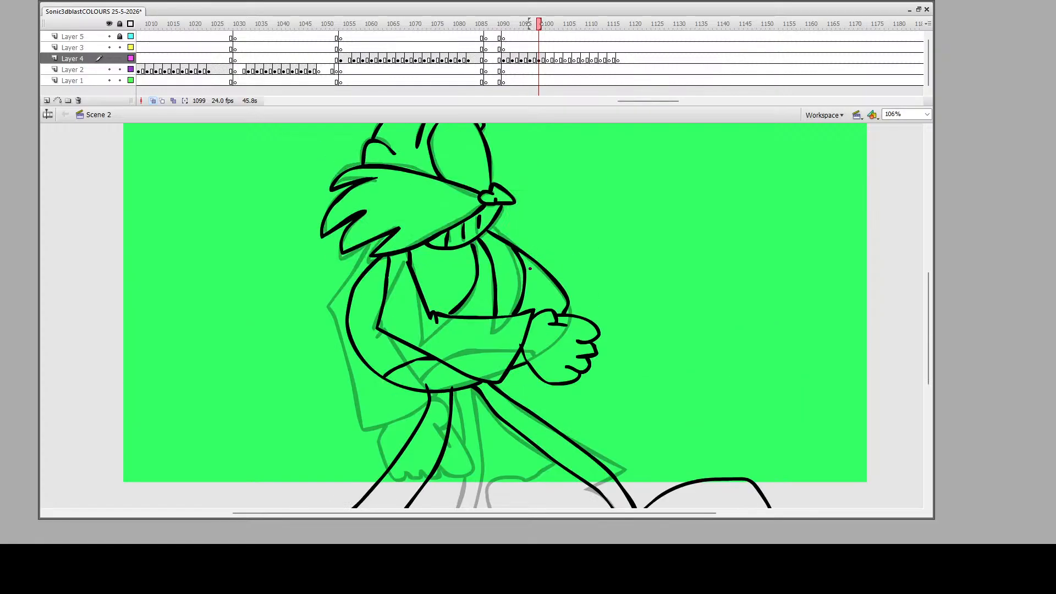
scroll(440, 221, "down", 3)
scroll(317, 200, "up", 2)
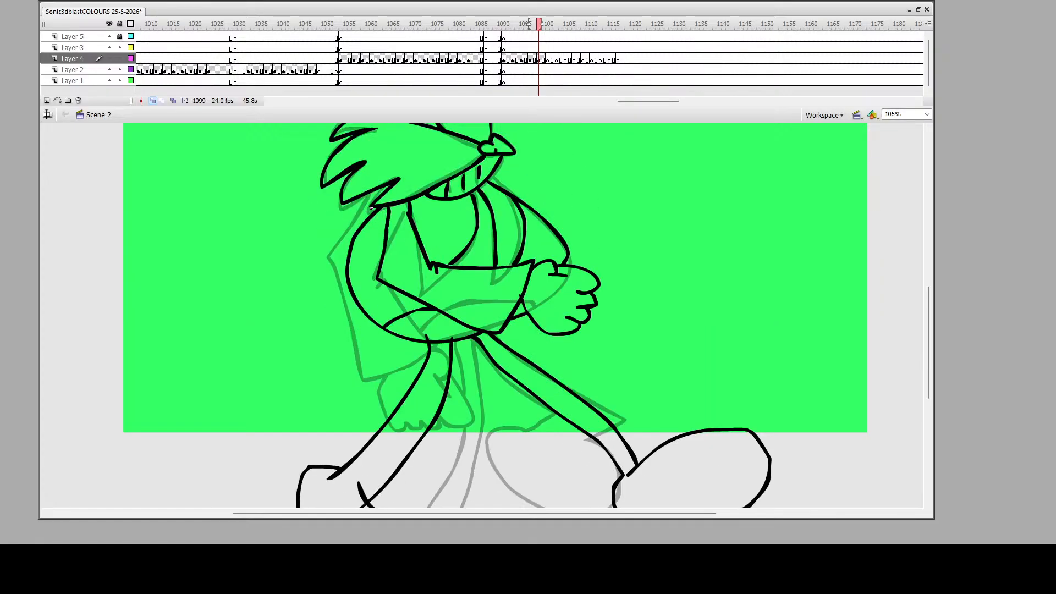
mouse_move(371, 208)
left_mouse_down()
mouse_move(321, 254)
mouse_move(361, 309)
left_mouse_up()
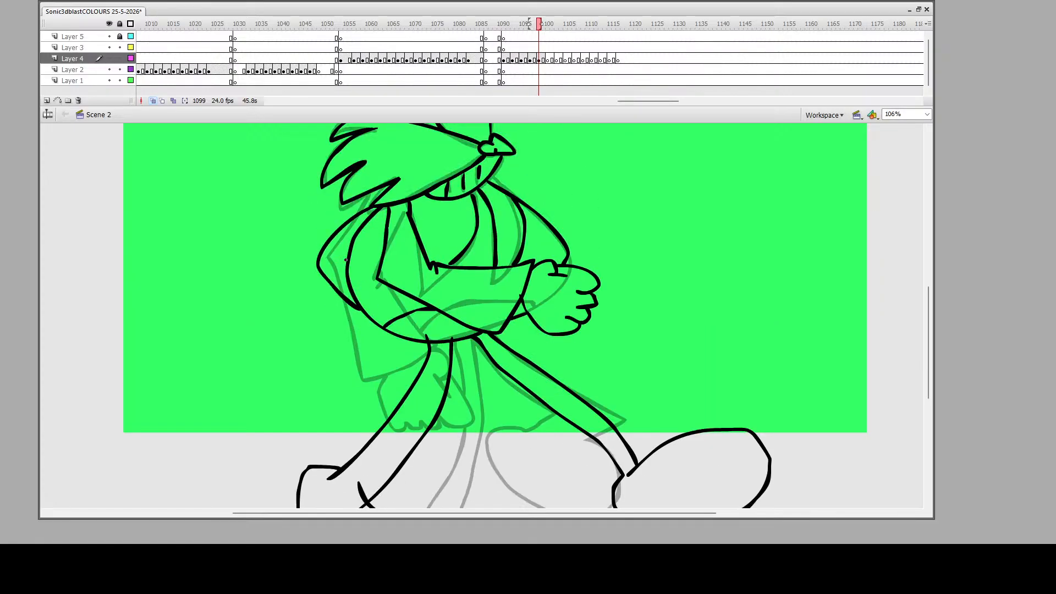
left_click_drag(347, 253, 337, 259)
scroll(457, 302, "down", 2)
scroll(448, 346, "up", 1)
scroll(446, 341, "down", 2)
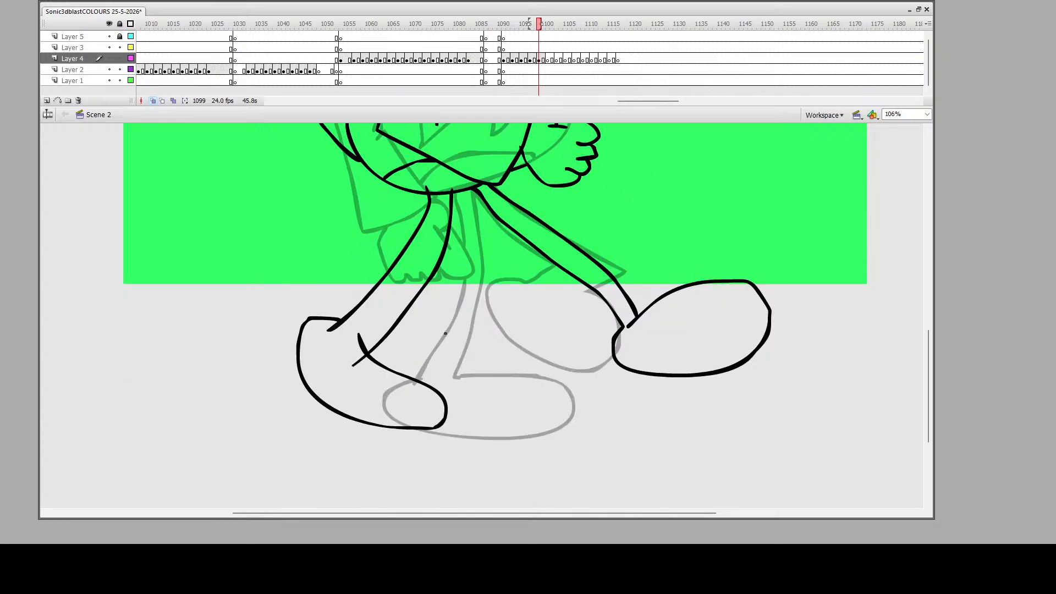
Examine the finished figure on frame 1099 from the cap down to both shoes
scroll(446, 333, "up", 3)
scroll(430, 354, "down", 1)
scroll(434, 353, "down", 1)
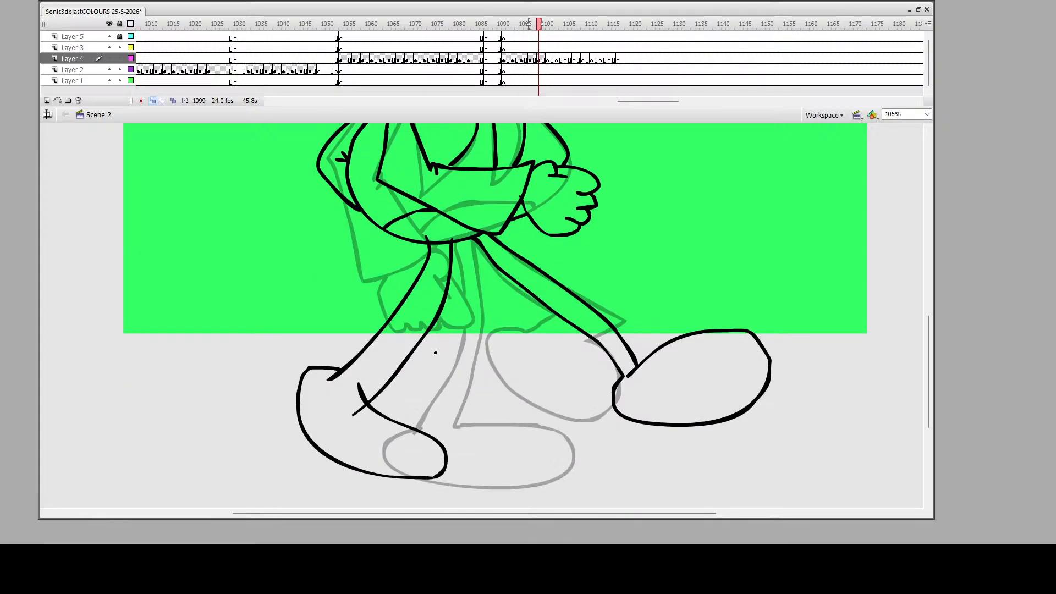
scroll(472, 216, "up", 1)
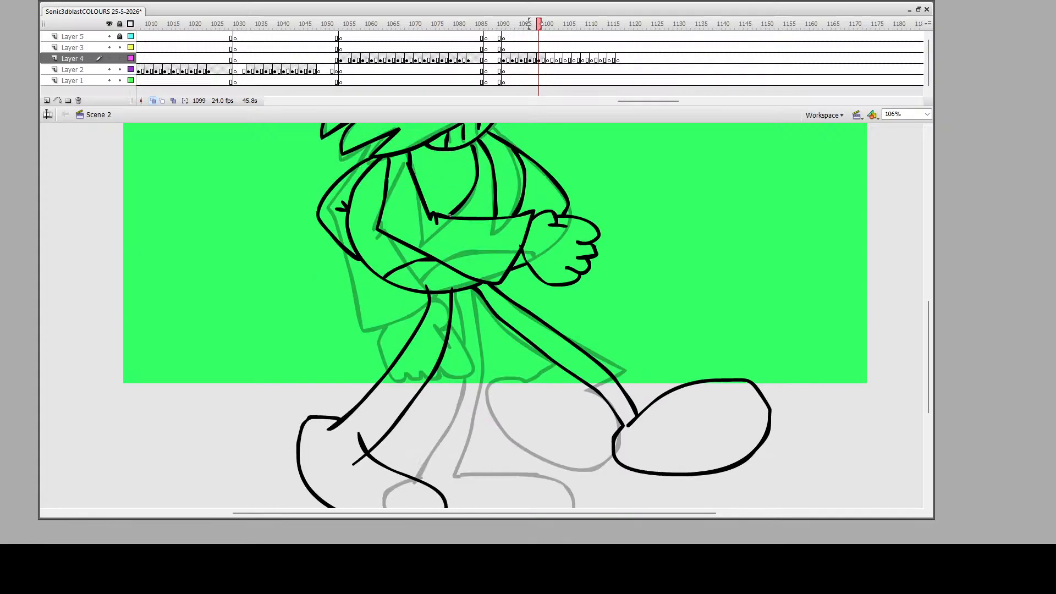
scroll(448, 215, "up", 1)
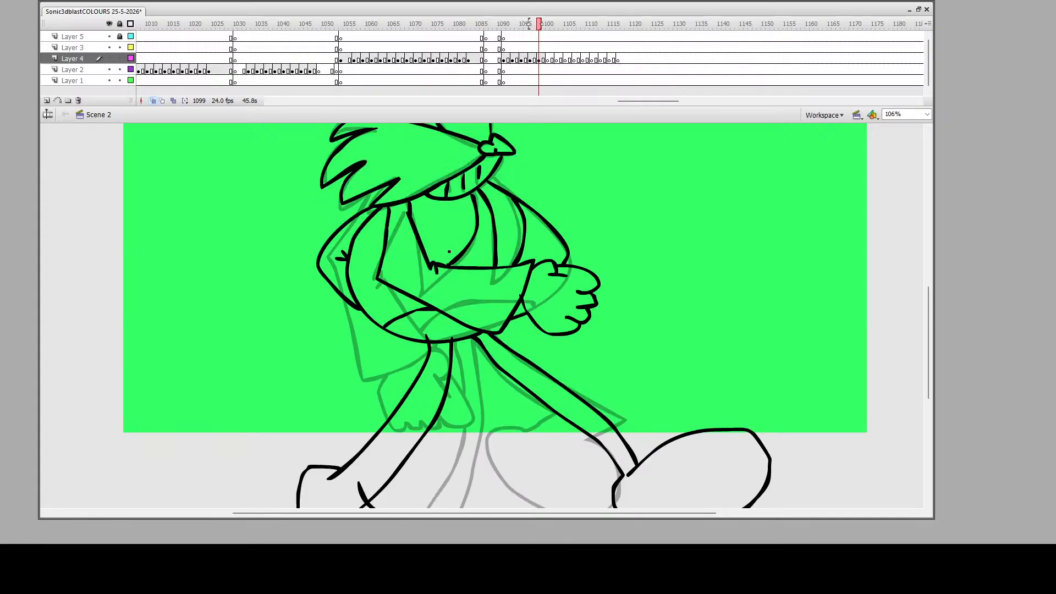
scroll(529, 247, "up", 5)
scroll(517, 247, "down", 4)
scroll(512, 245, "up", 3)
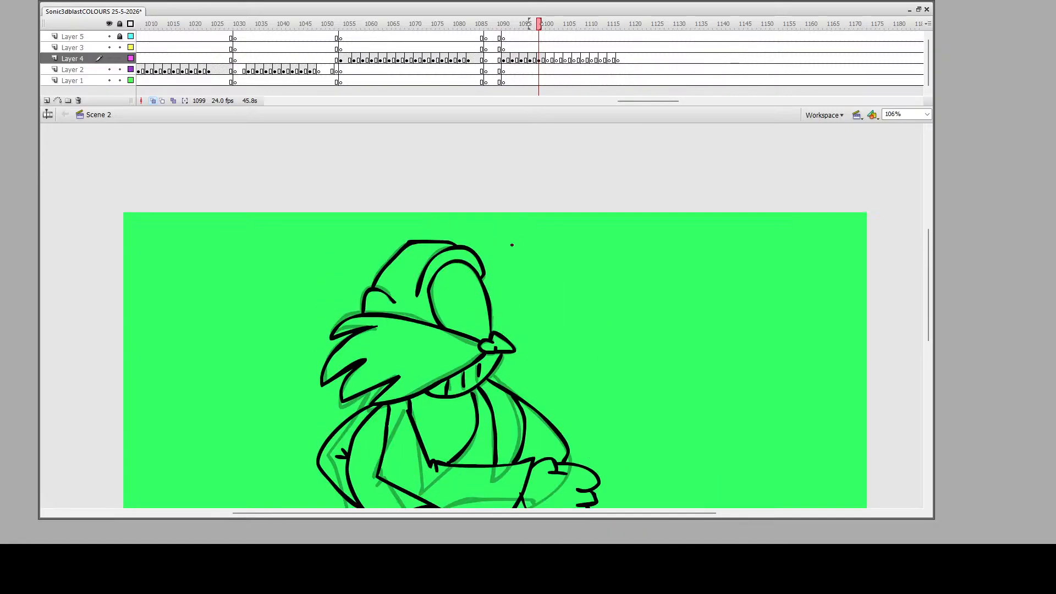
scroll(512, 245, "down", 5)
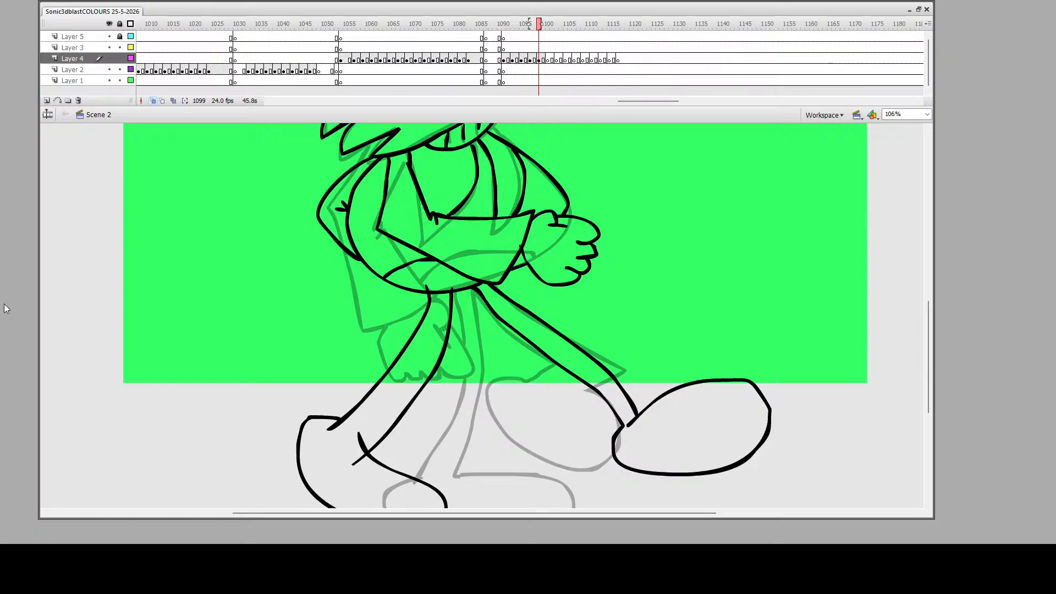
scroll(45, 230, "down", 3)
scroll(45, 229, "down", 1)
scroll(26, 147, "up", 1)
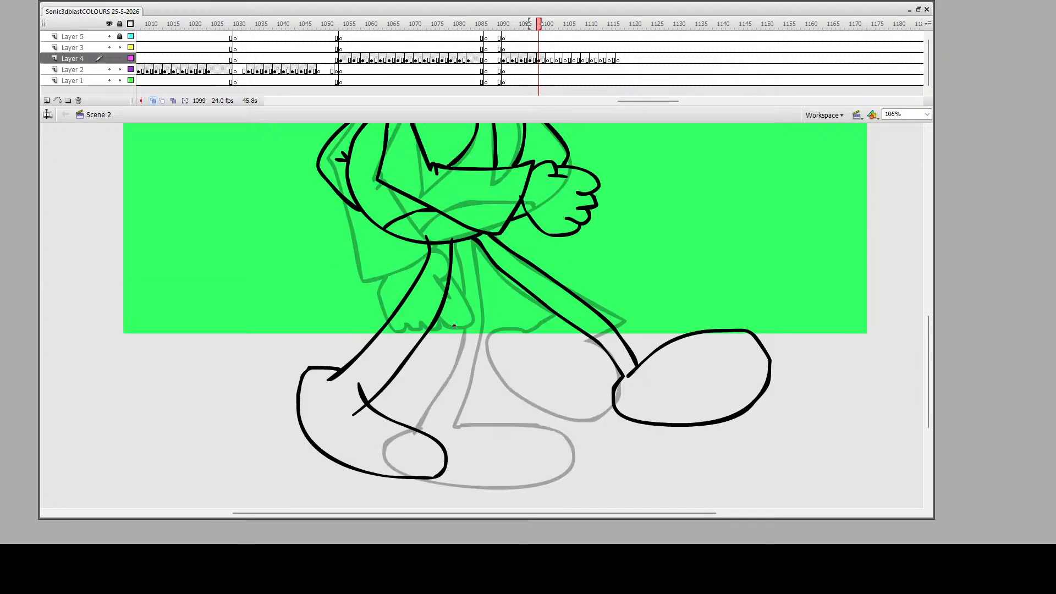
Go to frame 1101 on Layer 4, with the previous drawing's upper body in view
left_click(549, 58)
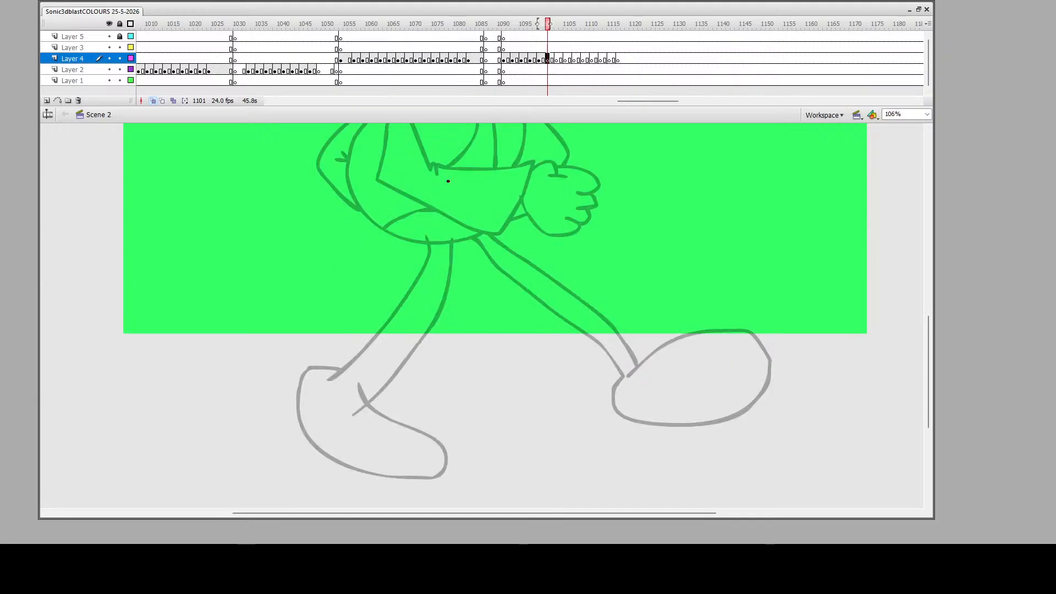
scroll(503, 302, "up", 3)
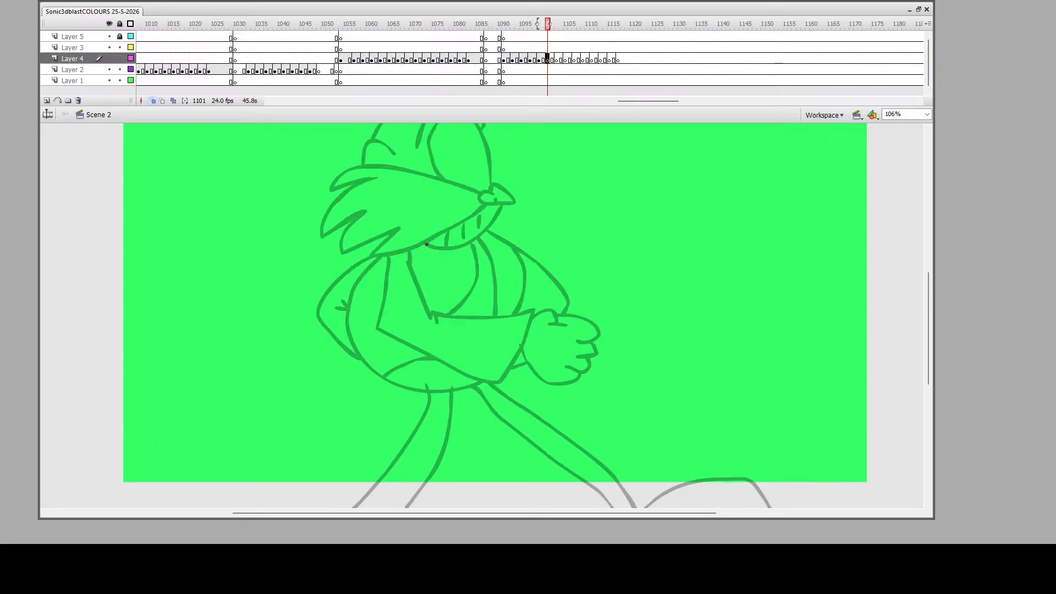
mouse_move(422, 243)
left_mouse_down()
mouse_move(415, 285)
mouse_move(432, 318)
mouse_move(576, 327)
mouse_move(566, 248)
left_mouse_up()
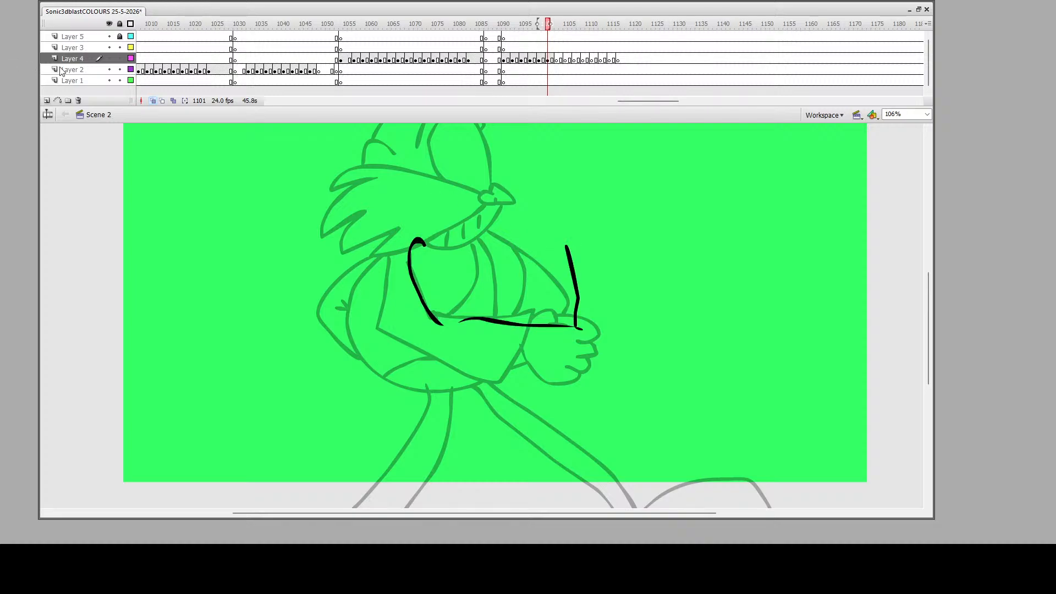
left_click(410, 251)
key("Delete")
left_click(500, 322)
key("Delete")
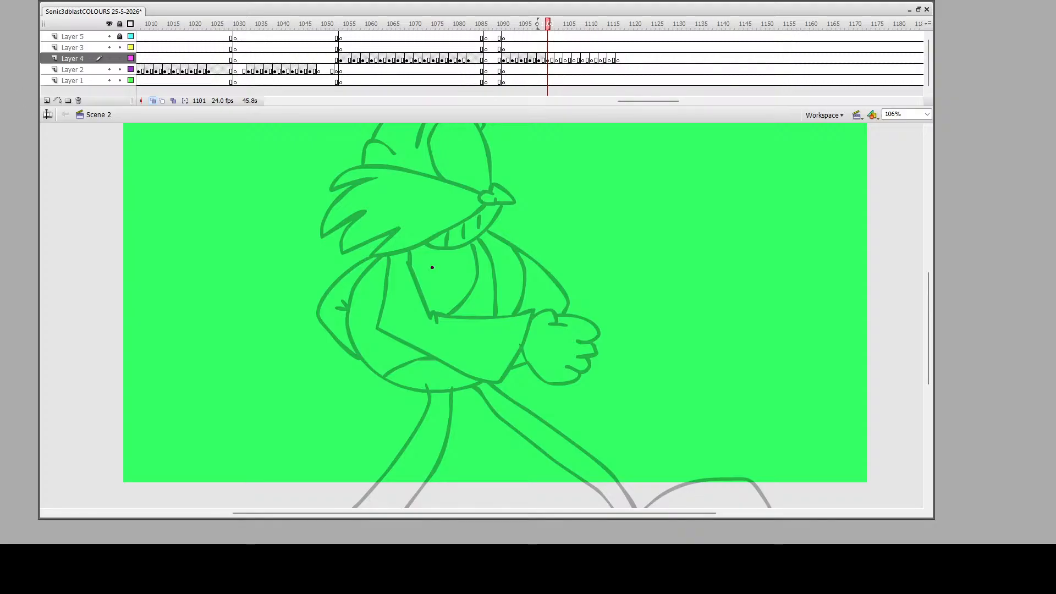
Draw the front arm bent upward across the chest, with a wide sleeve ending in a raised clenched fist
mouse_move(413, 251)
left_mouse_down()
mouse_move(401, 281)
mouse_move(434, 320)
mouse_move(573, 289)
mouse_move(523, 207)
mouse_move(436, 289)
mouse_move(414, 251)
left_mouse_up()
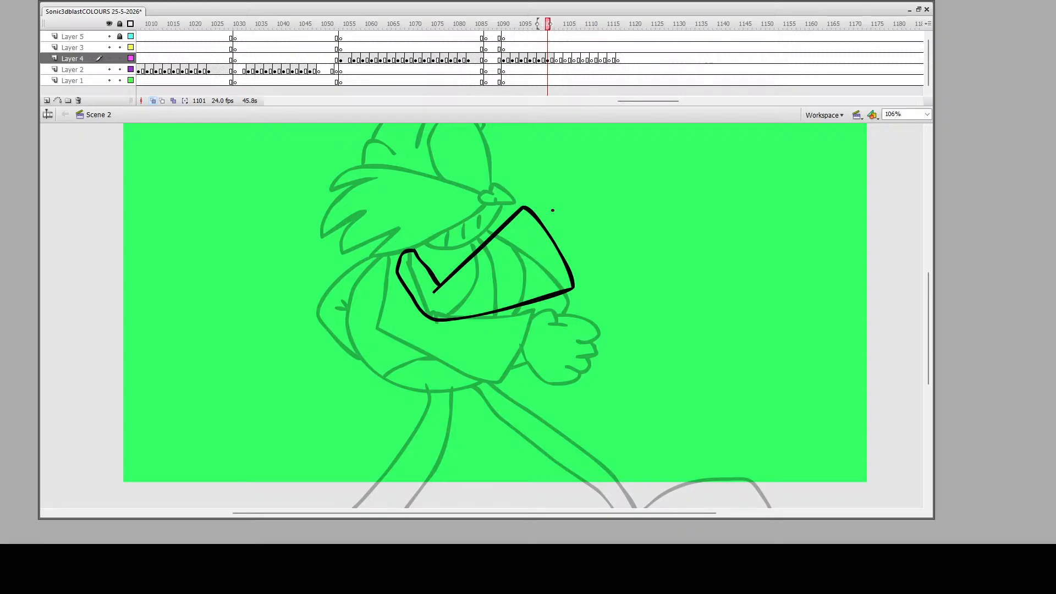
mouse_move(543, 221)
left_mouse_down()
mouse_move(544, 204)
mouse_move(594, 196)
mouse_move(583, 205)
left_mouse_up()
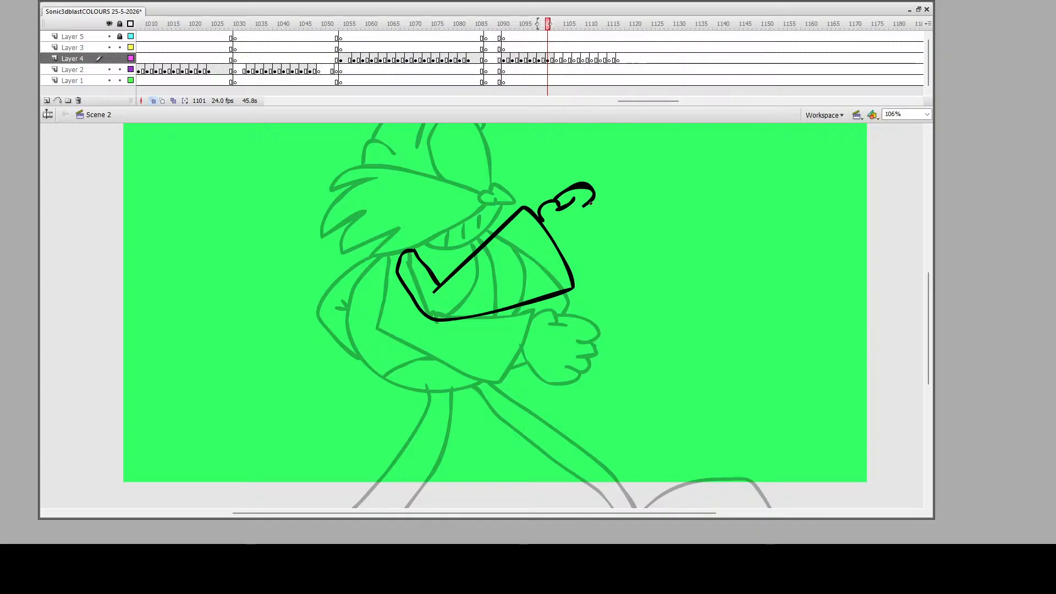
mouse_move(590, 202)
left_mouse_down()
mouse_move(586, 219)
mouse_move(604, 221)
mouse_move(588, 231)
mouse_move(588, 261)
mouse_move(570, 262)
left_mouse_up()
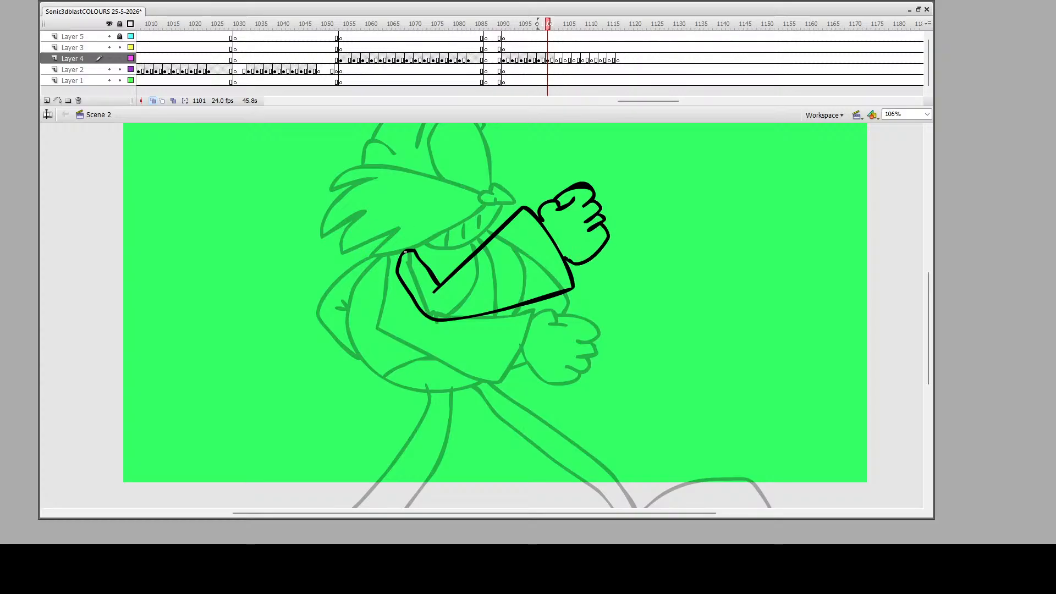
Draw the head over the ghosted one: spiky moustache, pointed nose, tall oval eye, rounded head outline and toothy grin
mouse_move(490, 191)
left_mouse_down()
mouse_move(515, 197)
mouse_move(491, 183)
mouse_move(485, 200)
mouse_move(376, 251)
mouse_move(410, 219)
mouse_move(344, 235)
mouse_move(384, 202)
mouse_move(320, 224)
mouse_move(352, 187)
mouse_move(388, 186)
mouse_move(334, 184)
mouse_move(343, 170)
mouse_move(384, 167)
mouse_move(482, 194)
left_mouse_up()
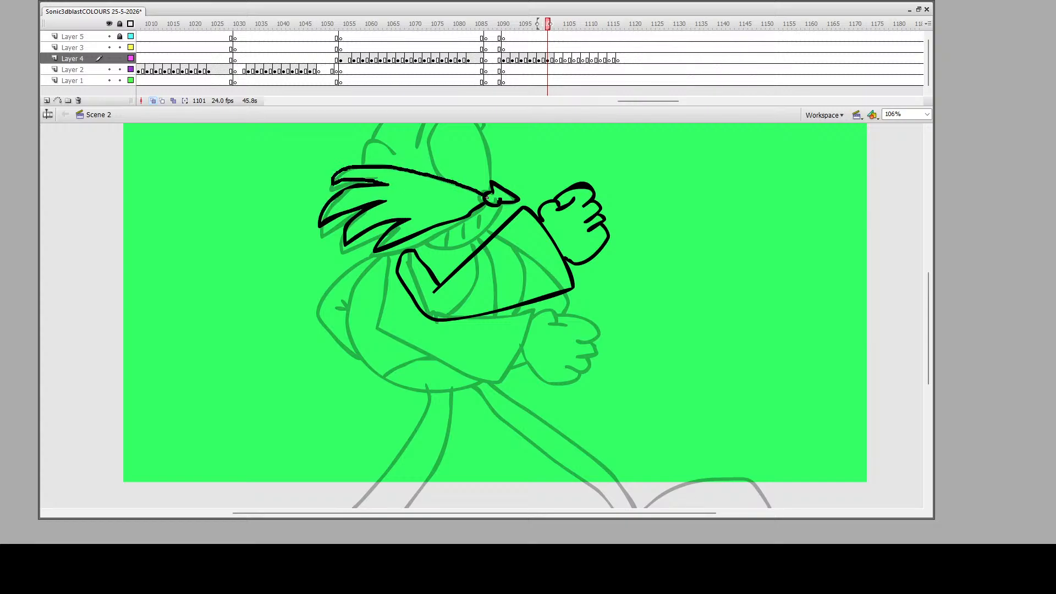
scroll(452, 237, "up", 3)
mouse_move(440, 276)
left_mouse_down()
mouse_move(434, 223)
mouse_move(453, 213)
mouse_move(469, 215)
mouse_move(493, 281)
left_mouse_up()
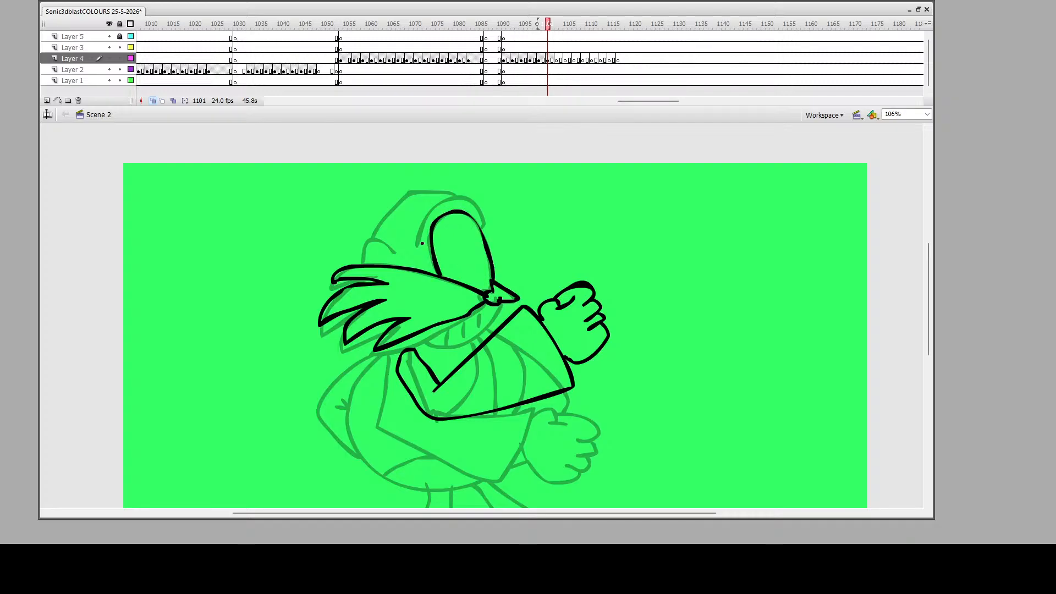
mouse_move(419, 244)
left_mouse_down()
mouse_move(448, 199)
mouse_move(472, 203)
mouse_move(481, 227)
left_mouse_up()
mouse_move(397, 256)
left_mouse_down()
mouse_move(378, 243)
mouse_move(366, 261)
mouse_move(389, 222)
mouse_move(428, 192)
mouse_move(453, 194)
left_mouse_up()
mouse_move(494, 304)
left_mouse_down()
mouse_move(476, 333)
mouse_move(434, 352)
mouse_move(412, 337)
mouse_move(441, 342)
mouse_move(474, 328)
left_mouse_up()
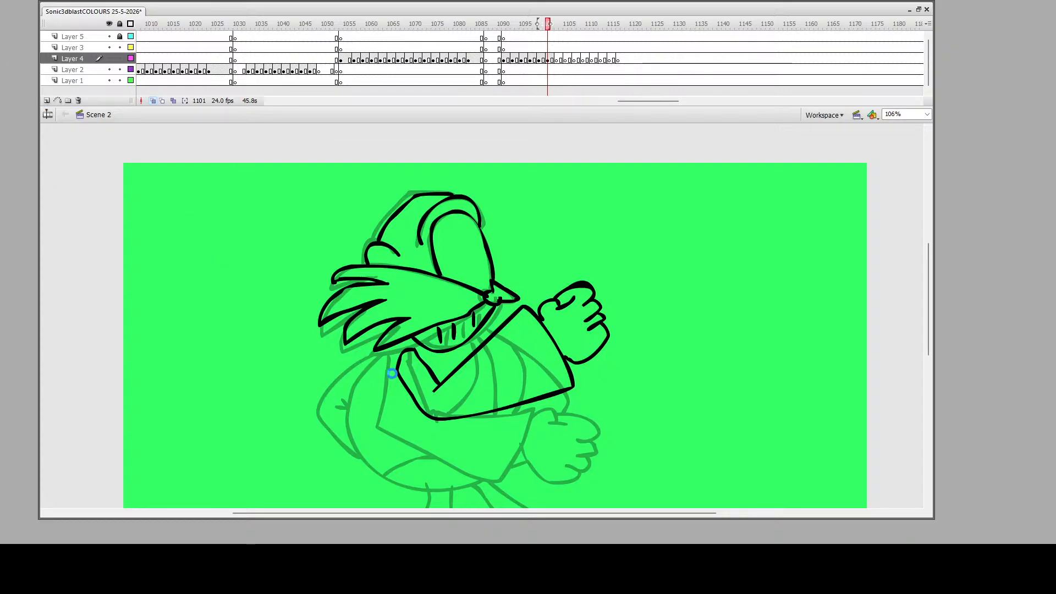
Draw the round body outline below the moustache, the curved waistline across the lower belly and the jacket stripes around the arm
scroll(389, 353, "down", 3)
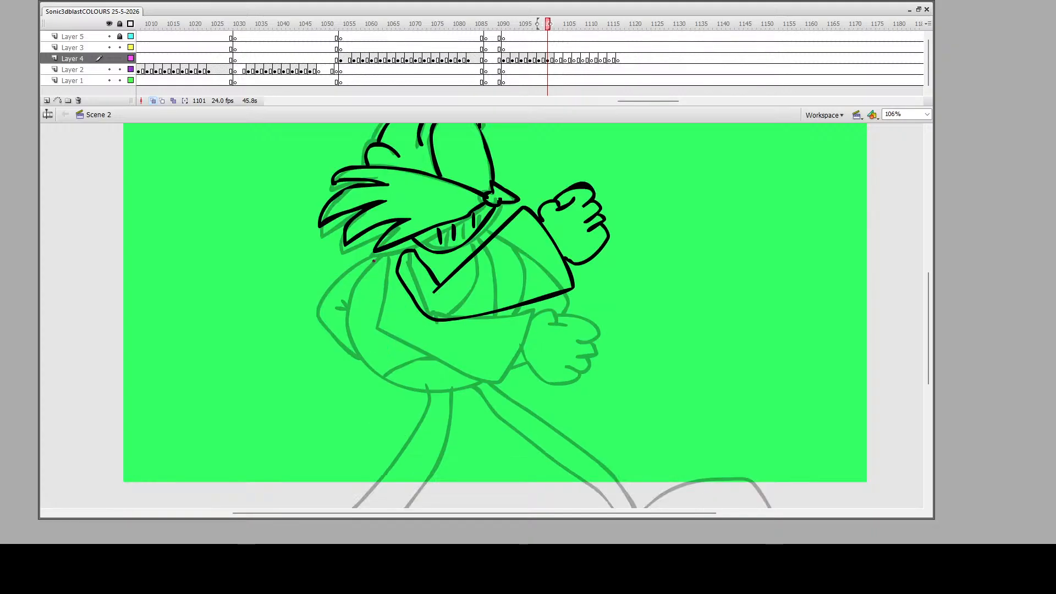
mouse_move(388, 250)
left_mouse_down()
mouse_move(354, 281)
mouse_move(350, 313)
mouse_move(379, 369)
mouse_move(414, 385)
mouse_move(494, 382)
mouse_move(538, 356)
mouse_move(544, 302)
left_mouse_up()
mouse_move(389, 371)
left_mouse_down()
mouse_move(450, 358)
mouse_move(518, 368)
left_mouse_up()
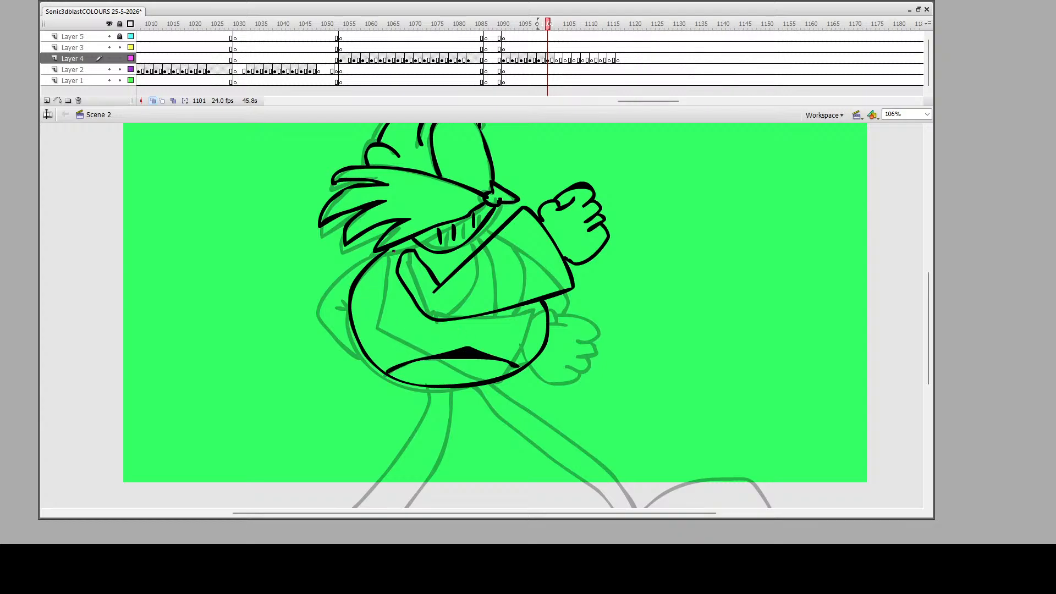
mouse_move(349, 304)
left_mouse_down()
mouse_move(401, 309)
mouse_move(398, 276)
mouse_move(447, 255)
left_mouse_up()
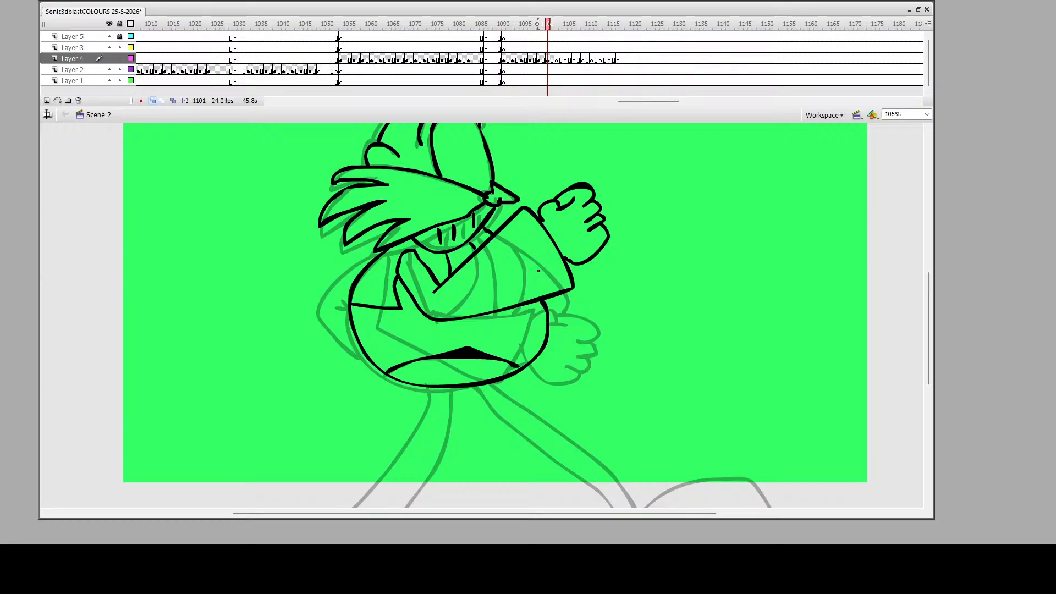
Draw both legs in a wide stride, the rear one bent back and the front one stretched forward, each with a large shoe
scroll(562, 281, "down", 5)
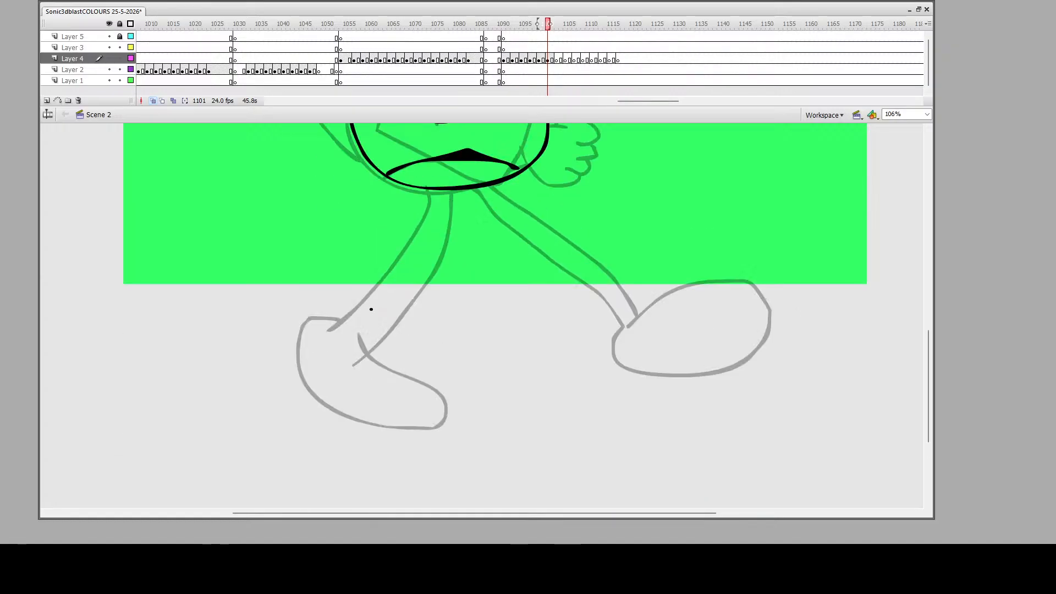
mouse_move(429, 187)
left_mouse_down()
mouse_move(399, 259)
mouse_move(311, 249)
mouse_move(300, 274)
mouse_move(238, 316)
mouse_move(163, 292)
mouse_move(249, 248)
mouse_move(299, 199)
mouse_move(316, 225)
left_mouse_up()
mouse_move(310, 221)
left_mouse_down()
mouse_move(373, 240)
mouse_move(421, 183)
left_mouse_up()
mouse_move(484, 191)
left_mouse_down()
mouse_move(716, 333)
mouse_move(711, 377)
mouse_move(739, 396)
mouse_move(814, 322)
mouse_move(824, 245)
mouse_move(769, 233)
mouse_move(708, 296)
mouse_move(706, 322)
mouse_move(485, 187)
left_mouse_up()
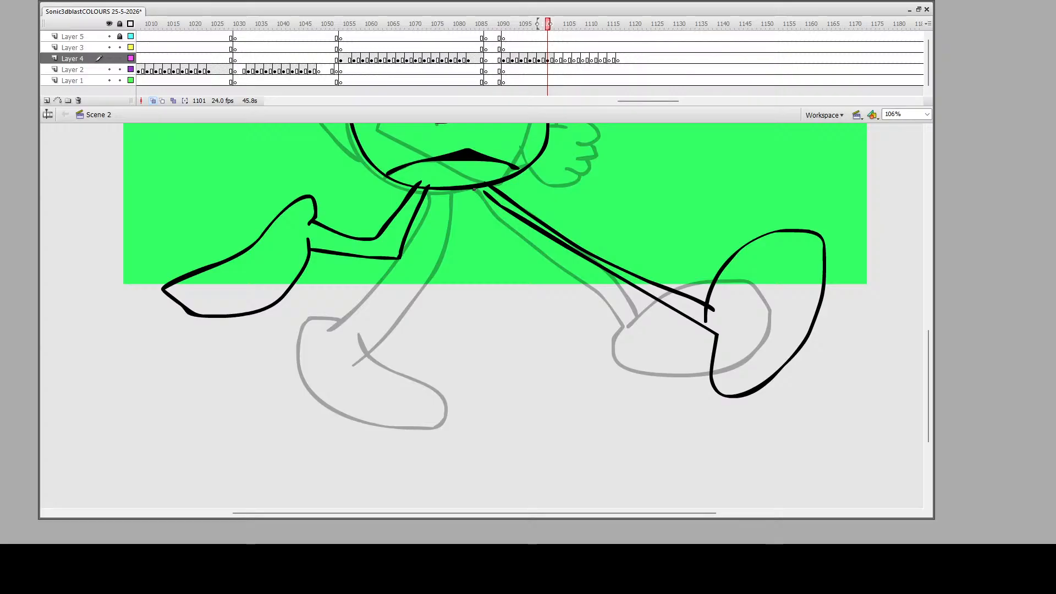
Draw the rear arm swinging behind the back, with a wide sleeve and a curled fist, and thin the waistline's peak
scroll(503, 297, "up", 5)
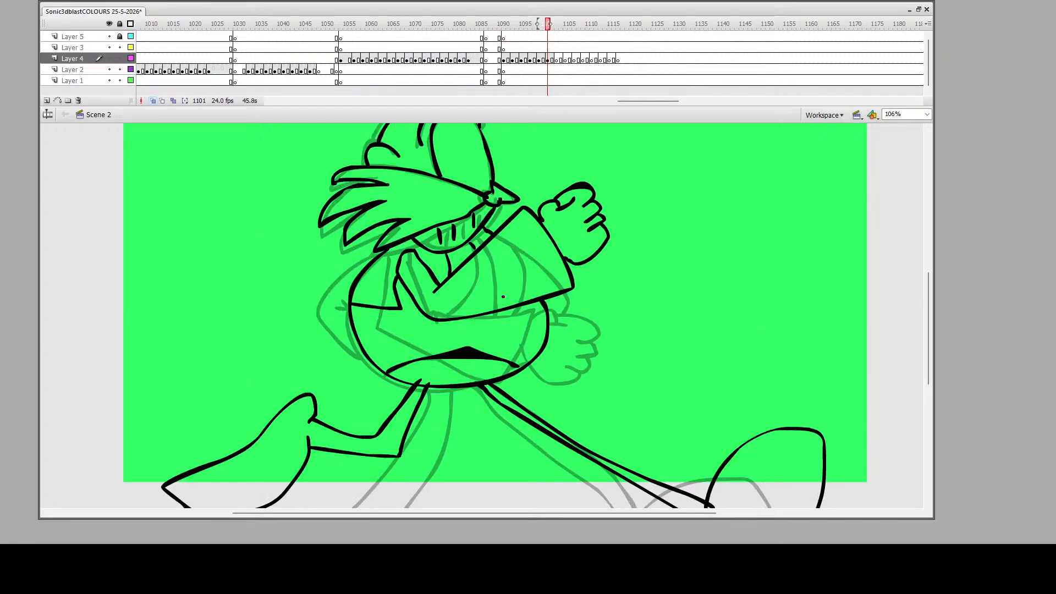
scroll(503, 297, "down", 1)
mouse_move(381, 191)
left_mouse_down()
mouse_move(317, 194)
mouse_move(277, 244)
mouse_move(292, 266)
mouse_move(342, 280)
mouse_move(335, 208)
mouse_move(336, 220)
mouse_move(369, 216)
left_mouse_up()
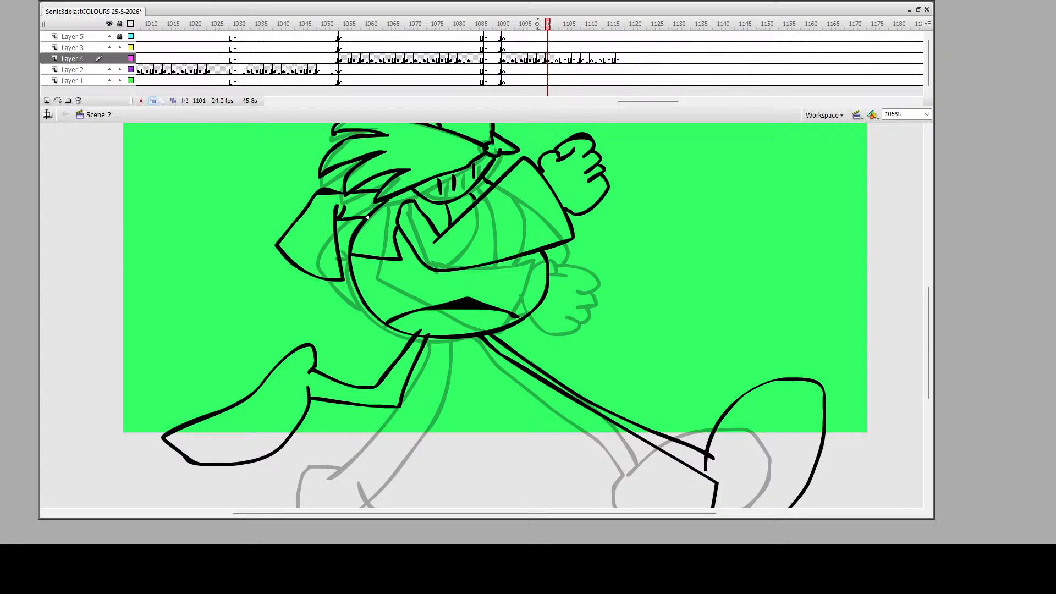
mouse_move(337, 281)
left_mouse_down()
mouse_move(315, 304)
mouse_move(302, 291)
mouse_move(314, 285)
mouse_move(312, 314)
mouse_move(290, 301)
mouse_move(308, 283)
mouse_move(277, 302)
mouse_move(285, 280)
mouse_move(302, 281)
mouse_move(265, 301)
mouse_move(269, 281)
mouse_move(284, 280)
mouse_move(256, 287)
mouse_move(294, 272)
left_mouse_up()
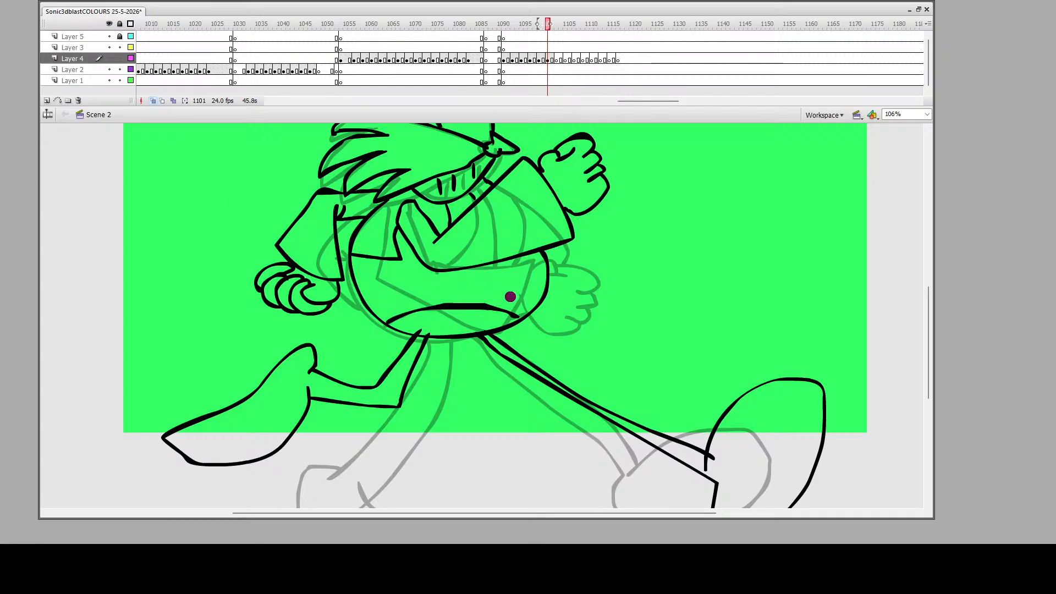
scroll(555, 367, "up", 3)
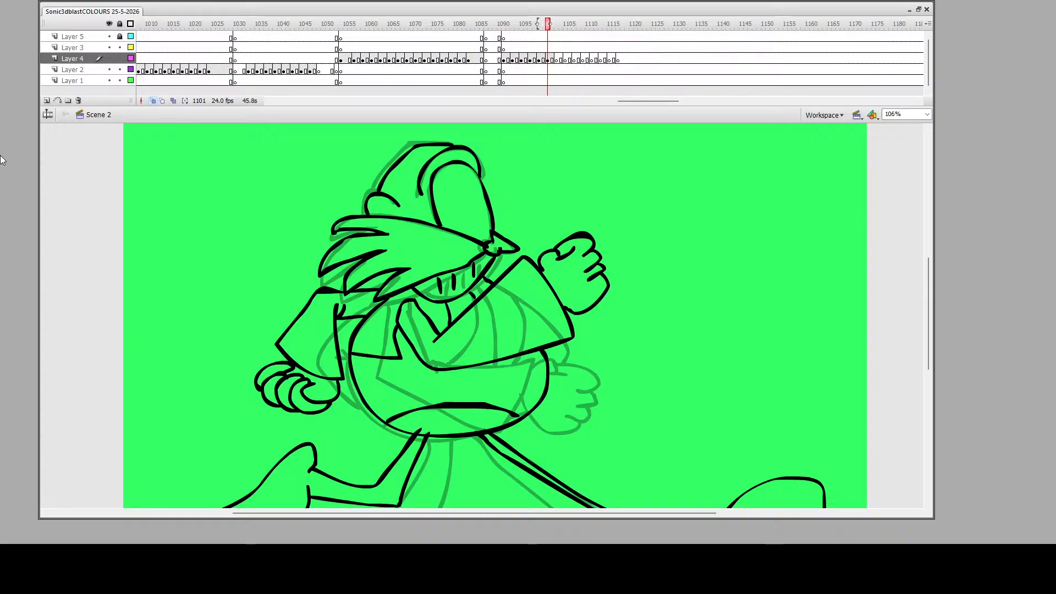
Trim the thick outer edge of the raised fist's top finger along a curved red cutting line, and remove that line
left_click_drag(550, 222, 632, 267)
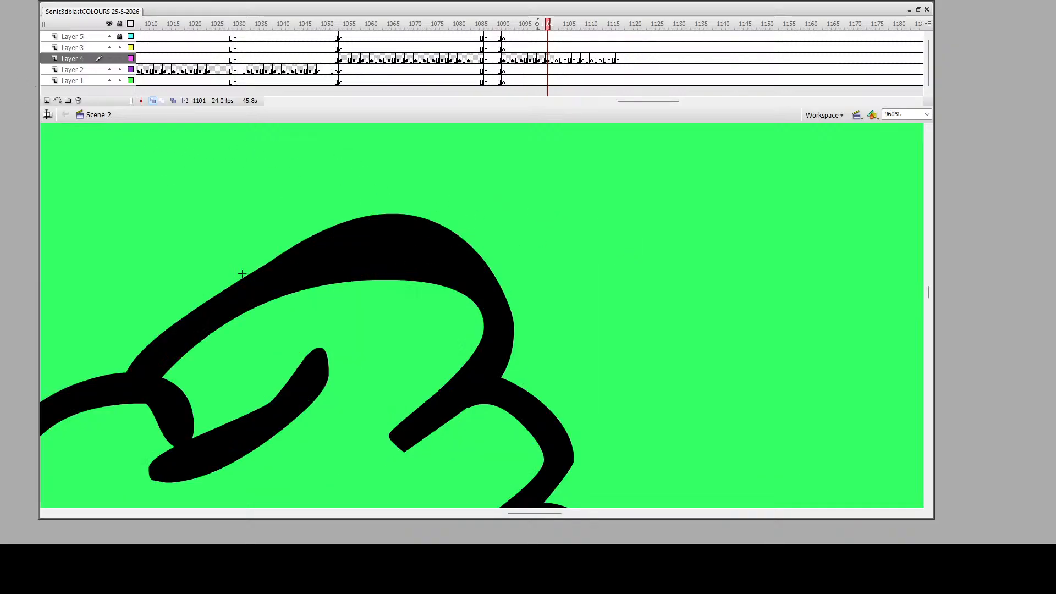
left_click_drag(201, 278, 550, 275)
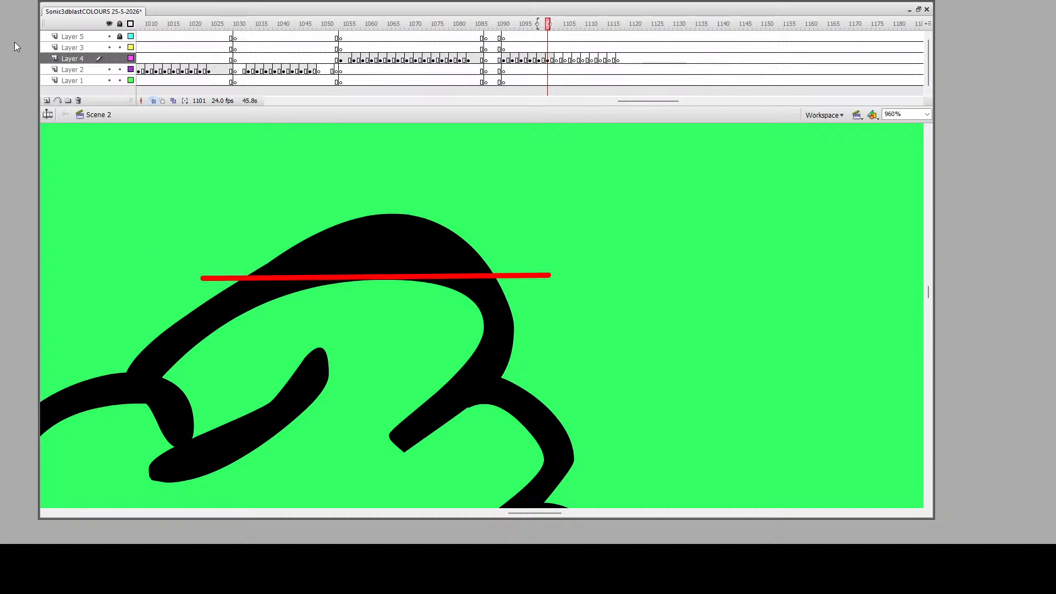
mouse_move(457, 277)
left_mouse_down()
mouse_move(458, 242)
mouse_move(449, 248)
left_mouse_up()
left_click(439, 239)
key("Delete")
left_click(438, 254)
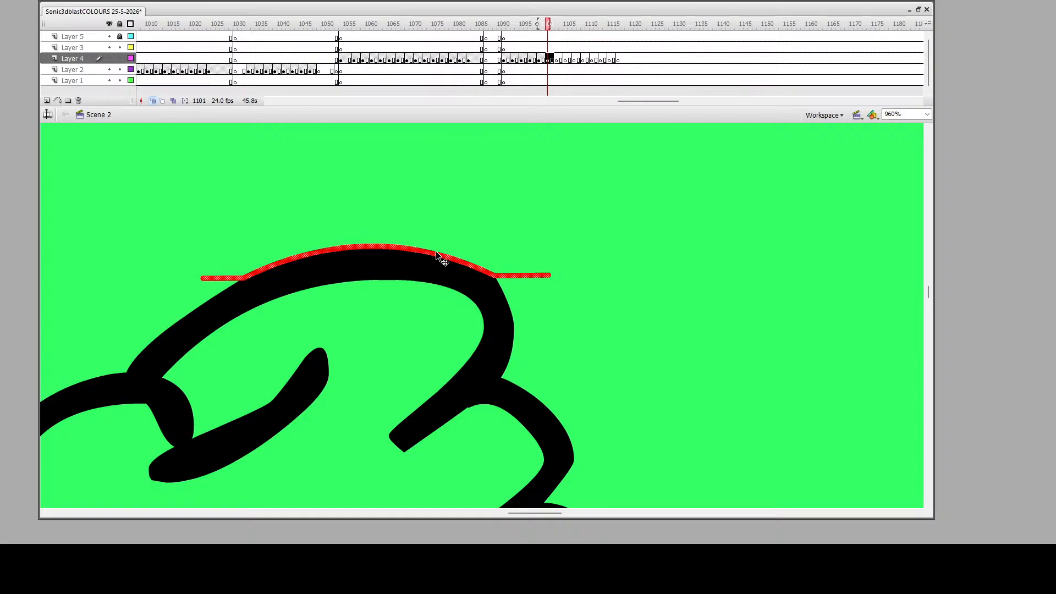
key("Delete")
Trim the thick bulge on top of the rear shoulder using red cutting lines, and delete those lines
left_click(388, 298, "alt")
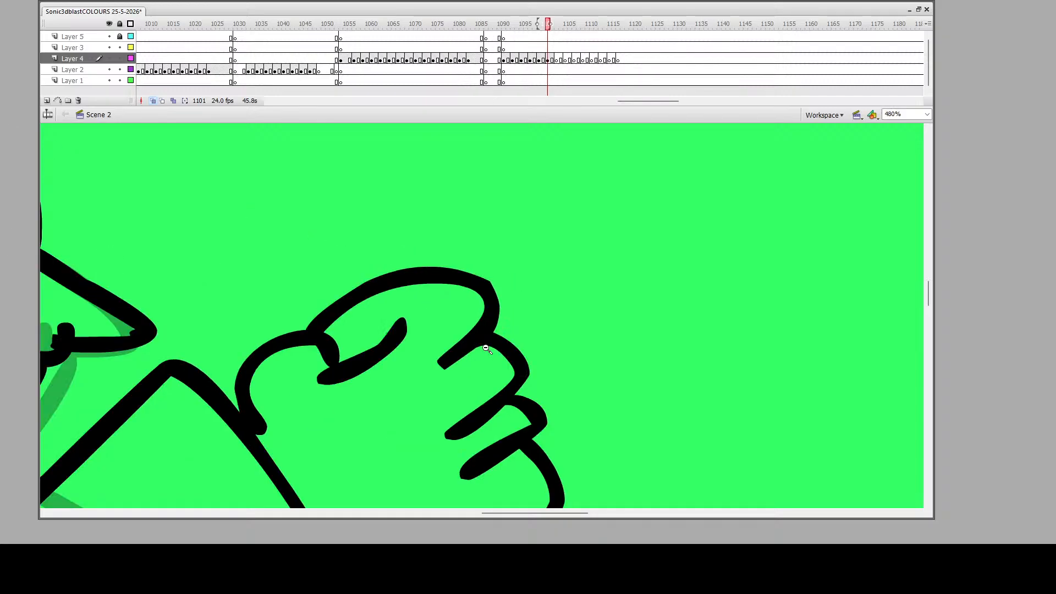
left_click(388, 297, "alt")
left_click(388, 298, "alt")
left_click(388, 297, "alt")
left_click_drag(362, 276, 419, 301)
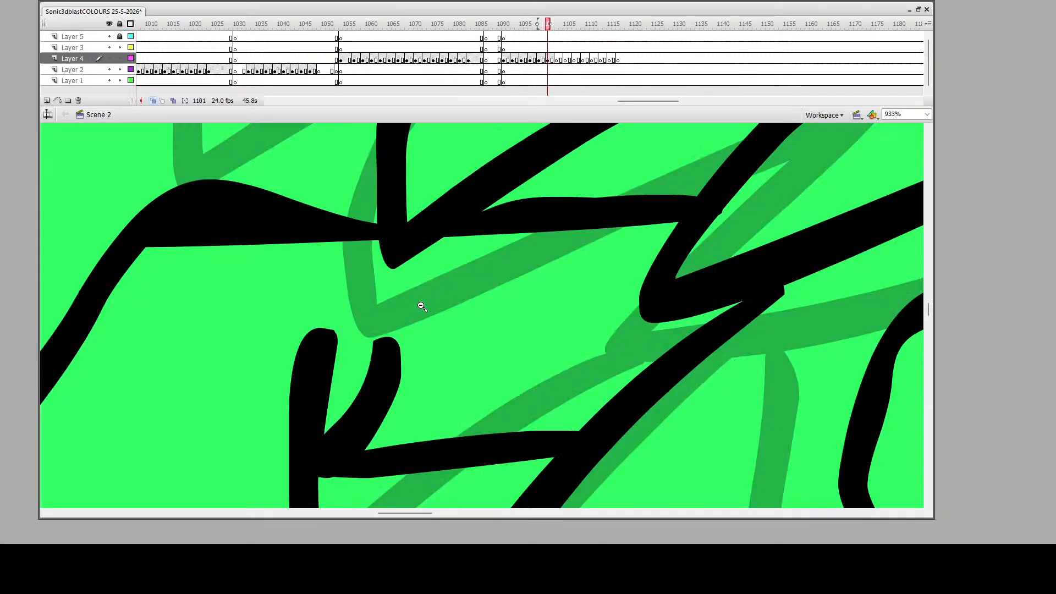
mouse_move(101, 225)
left_mouse_down()
mouse_move(389, 224)
mouse_move(391, 244)
left_mouse_up()
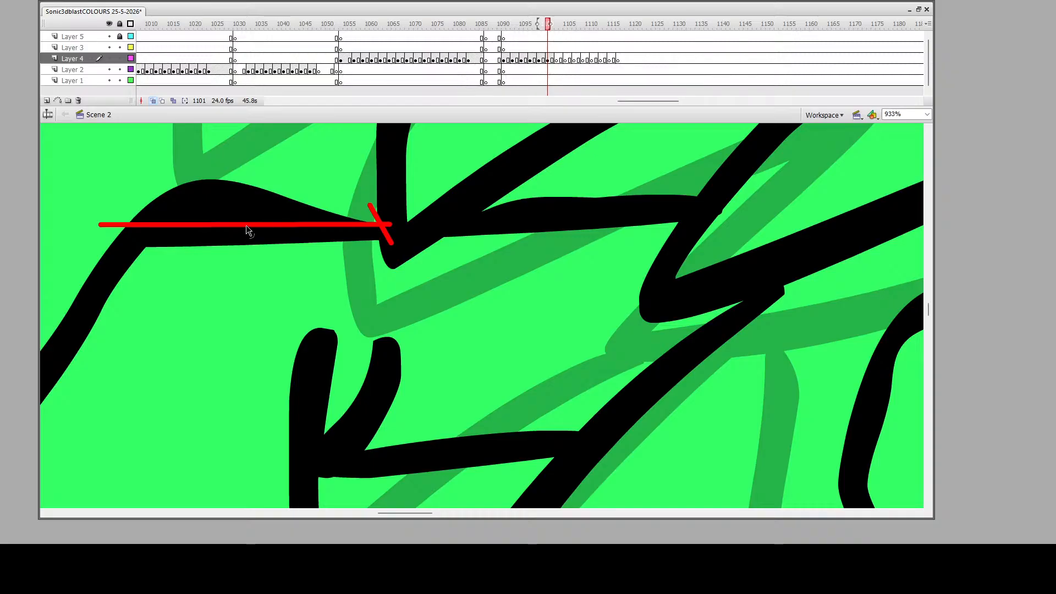
left_click_drag(246, 226, 269, 219)
left_click(265, 214)
key("Delete")
double_click(306, 220)
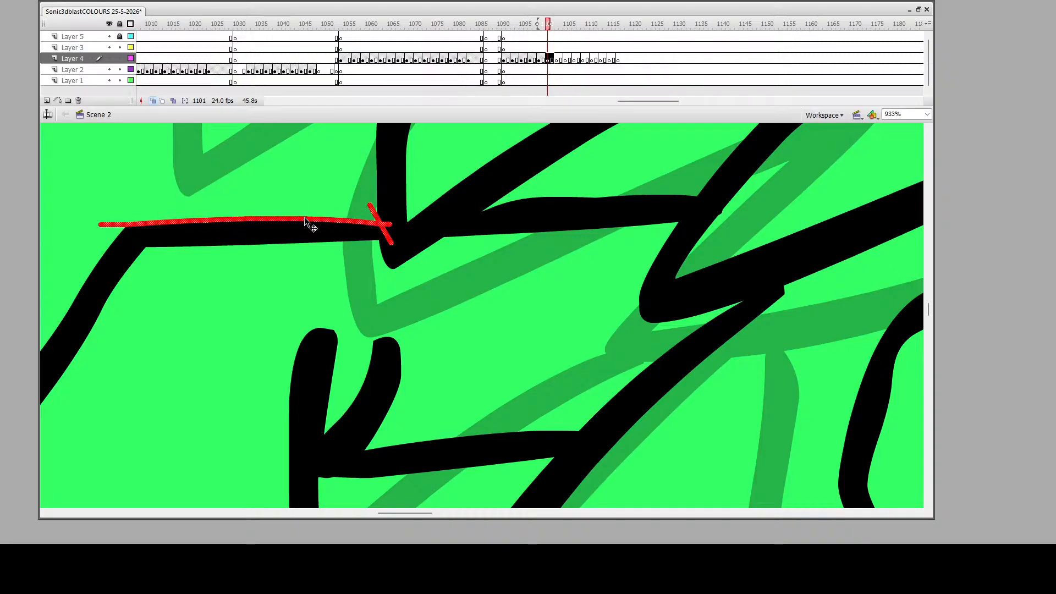
key("Delete")
Thin the thick top of the waistline arch along a curved red cutting line, and delete that line
left_click(433, 341)
left_click(569, 383)
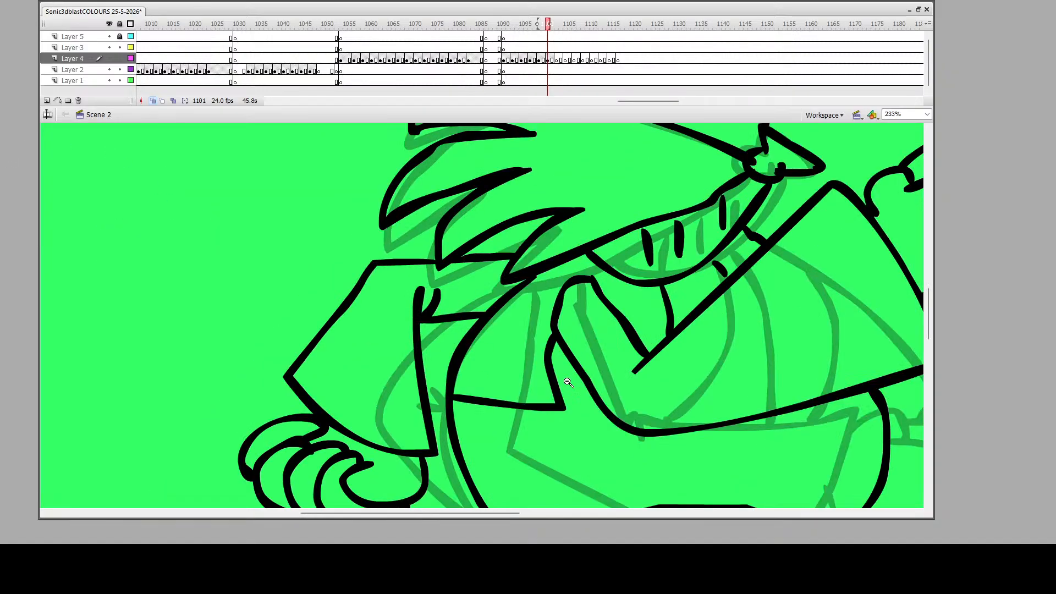
left_click(622, 370)
left_click_drag(481, 359, 617, 418)
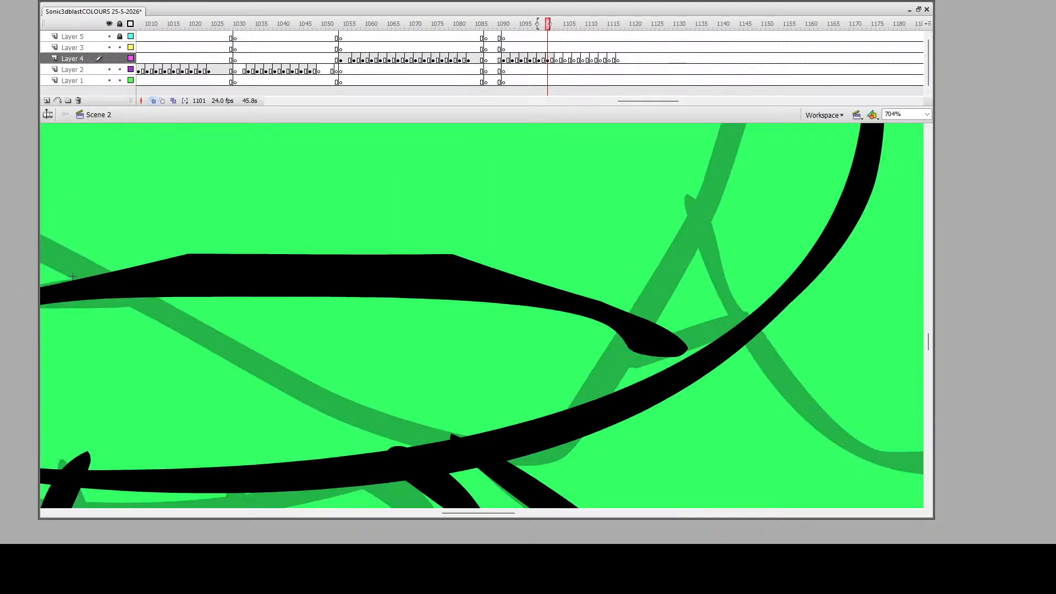
left_click_drag(72, 273, 630, 291)
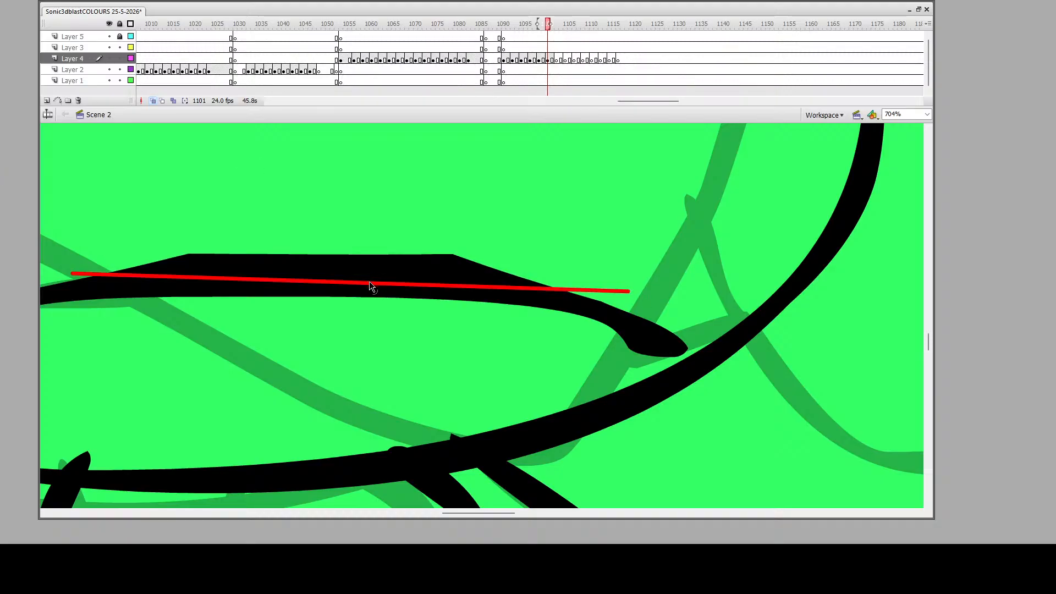
mouse_move(370, 285)
left_mouse_down()
mouse_move(380, 270)
mouse_move(387, 277)
left_mouse_up()
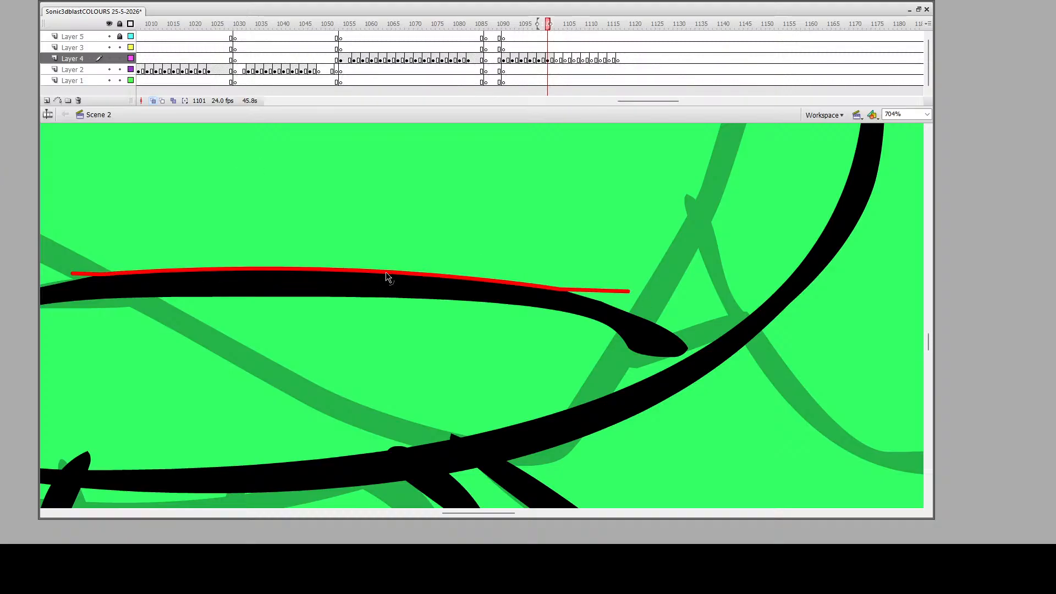
left_click(380, 276)
key("Delete")
key("z")
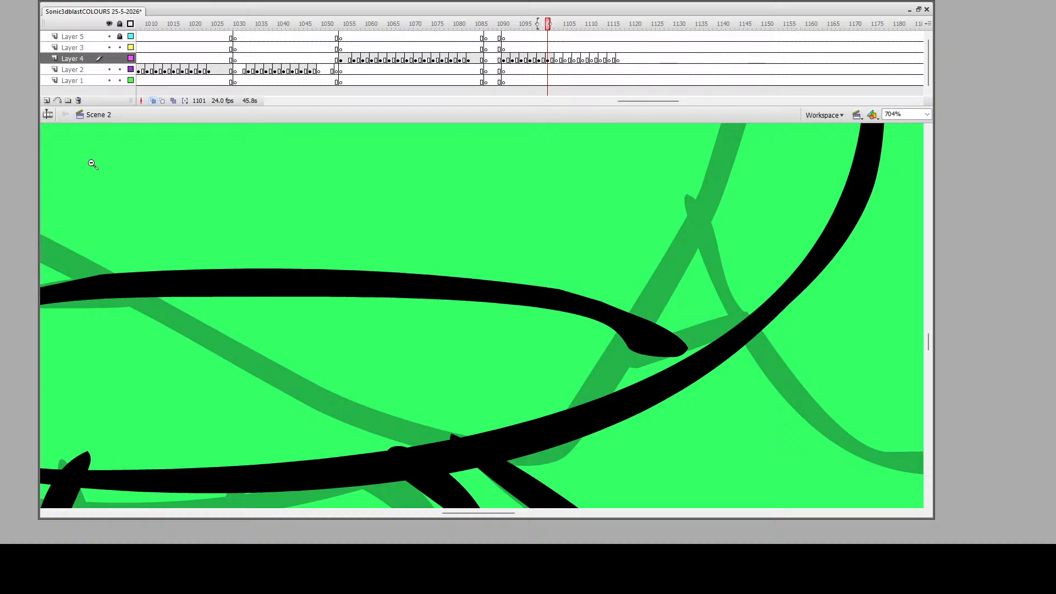
Play back the run animation from frame 1092 to review the motion of the whole figure
left_click(551, 407, "alt")
left_click(550, 406, "alt")
left_click(558, 359, "alt")
left_click(454, 271, "alt")
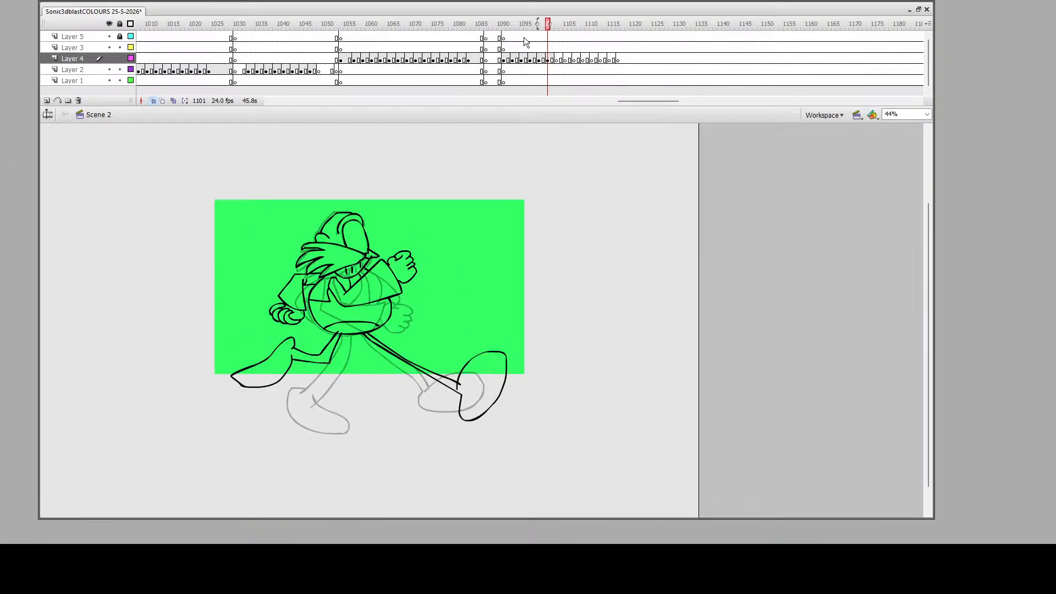
left_click(509, 48)
key("Return")
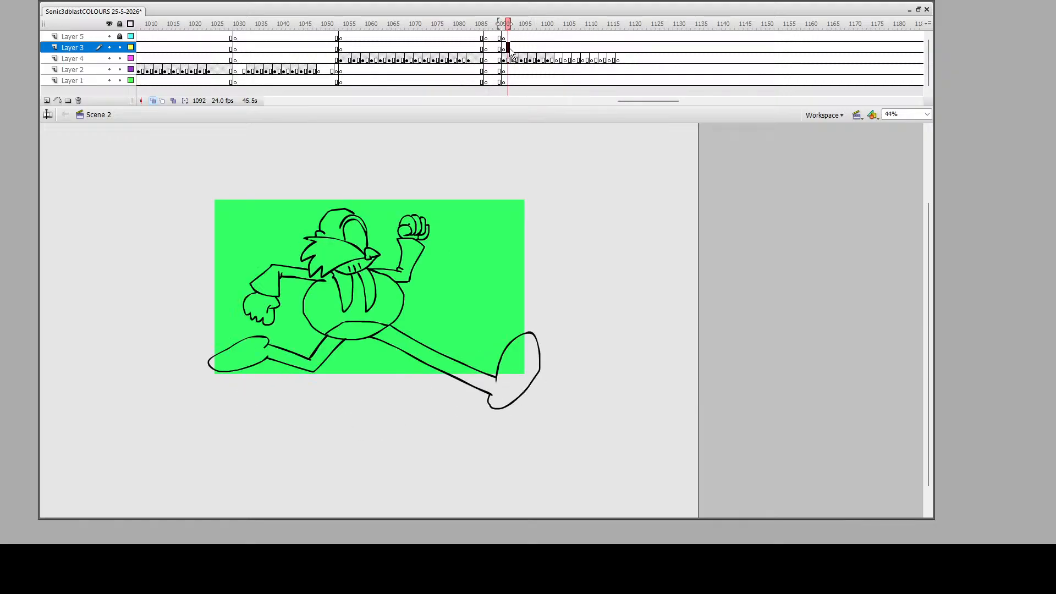
key("Return")
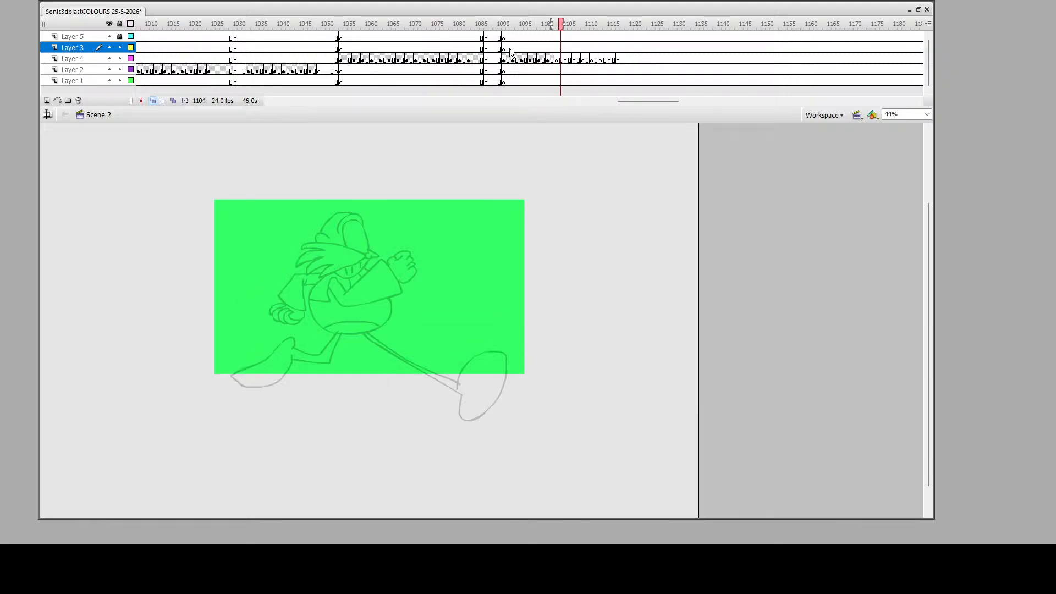
On Layer 4's frame 1103, draw the spiky swept-back moustache with the small circle and pointed tip at its front
left_click(562, 59)
left_click(555, 60)
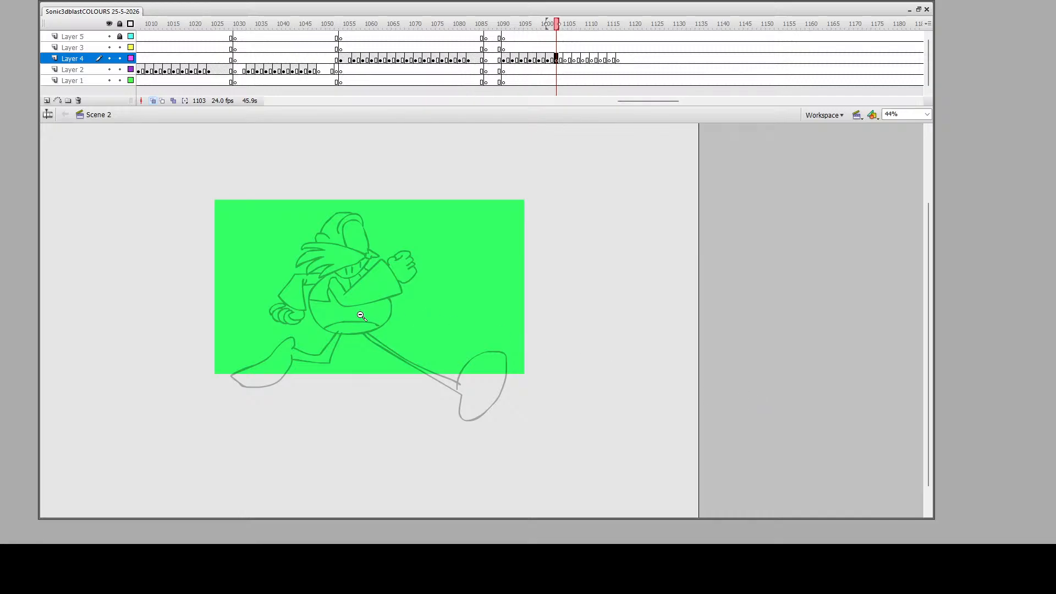
left_click_drag(243, 197, 486, 433)
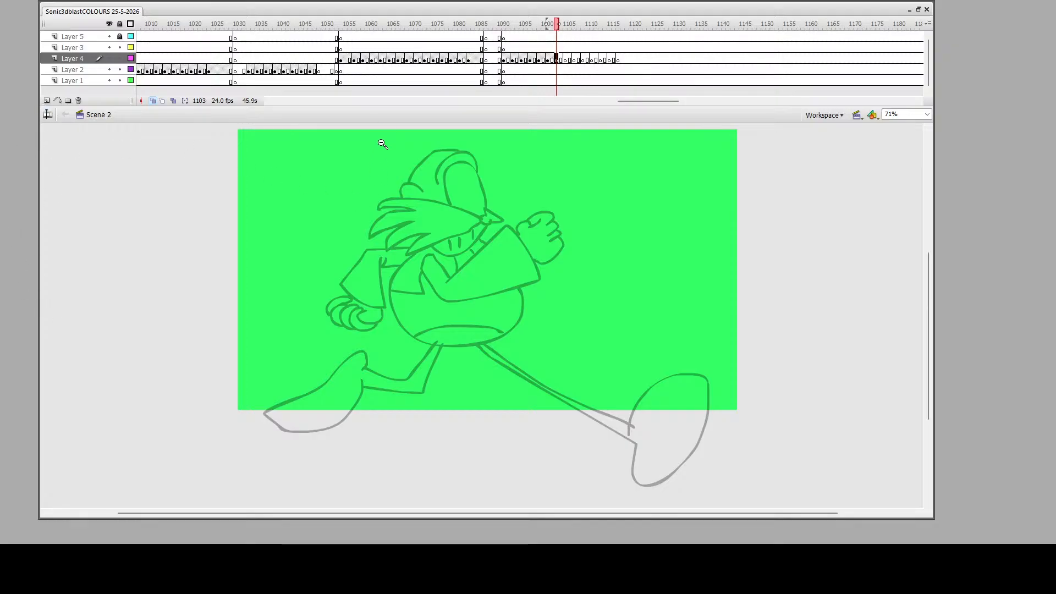
left_click_drag(355, 146, 662, 494)
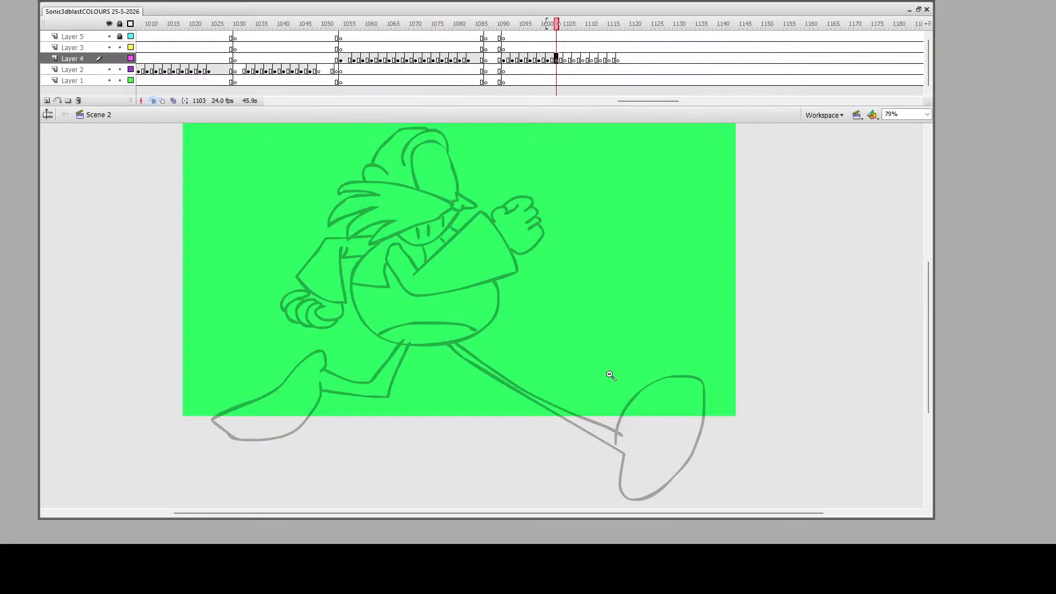
left_click_drag(407, 264, 535, 480)
scroll(536, 283, "up", 1)
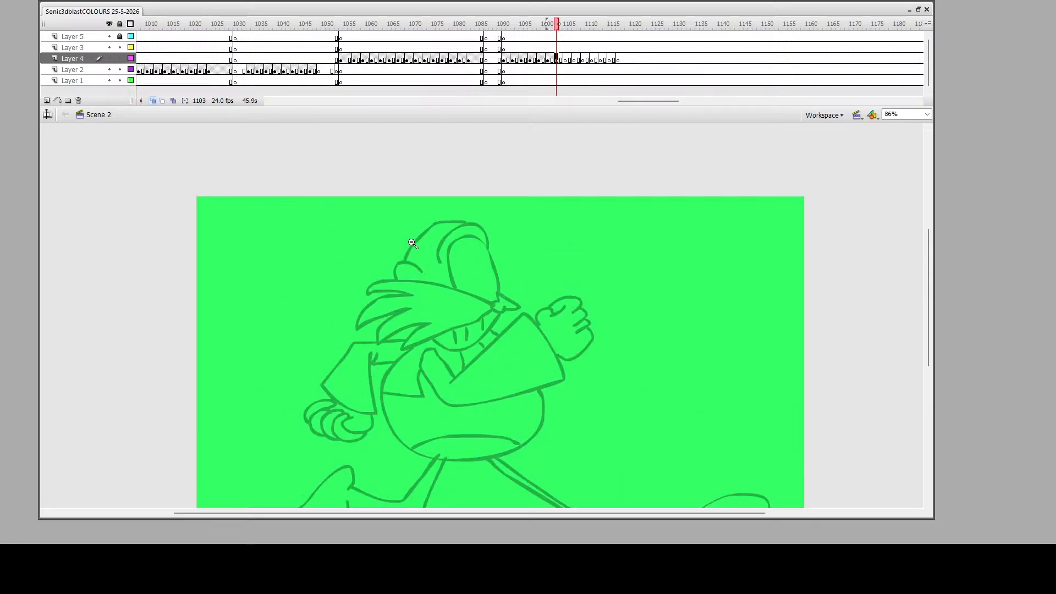
left_click_drag(384, 169, 544, 487)
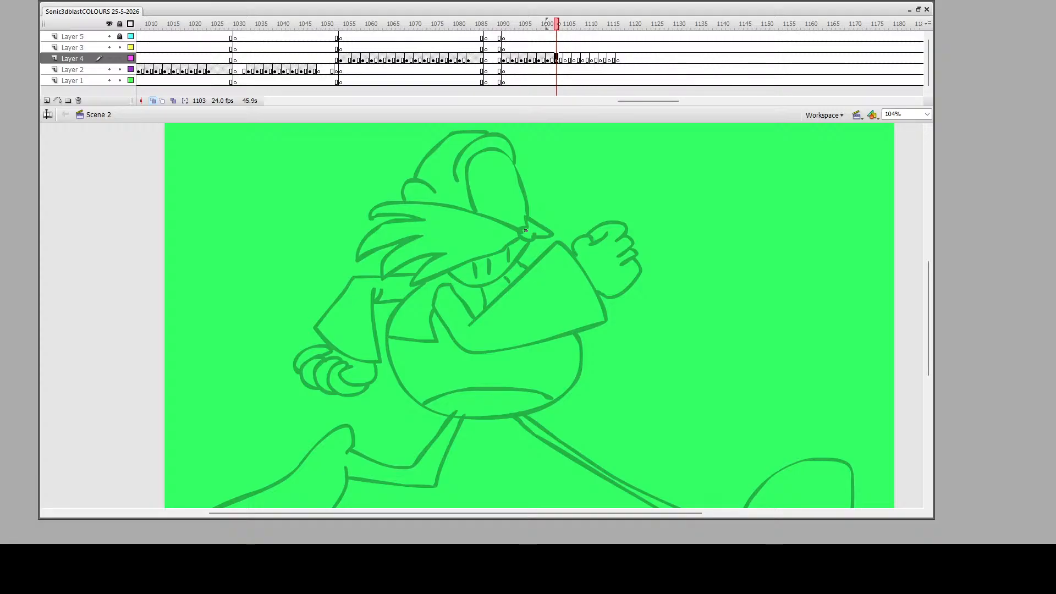
mouse_move(527, 228)
left_mouse_down()
mouse_move(516, 229)
mouse_move(522, 243)
mouse_move(550, 237)
mouse_move(529, 216)
mouse_move(507, 248)
mouse_move(447, 270)
mouse_move(409, 273)
mouse_move(438, 251)
mouse_move(375, 267)
mouse_move(425, 233)
mouse_move(366, 238)
mouse_move(426, 219)
mouse_move(378, 214)
mouse_move(384, 206)
mouse_move(473, 213)
mouse_move(517, 231)
left_mouse_up()
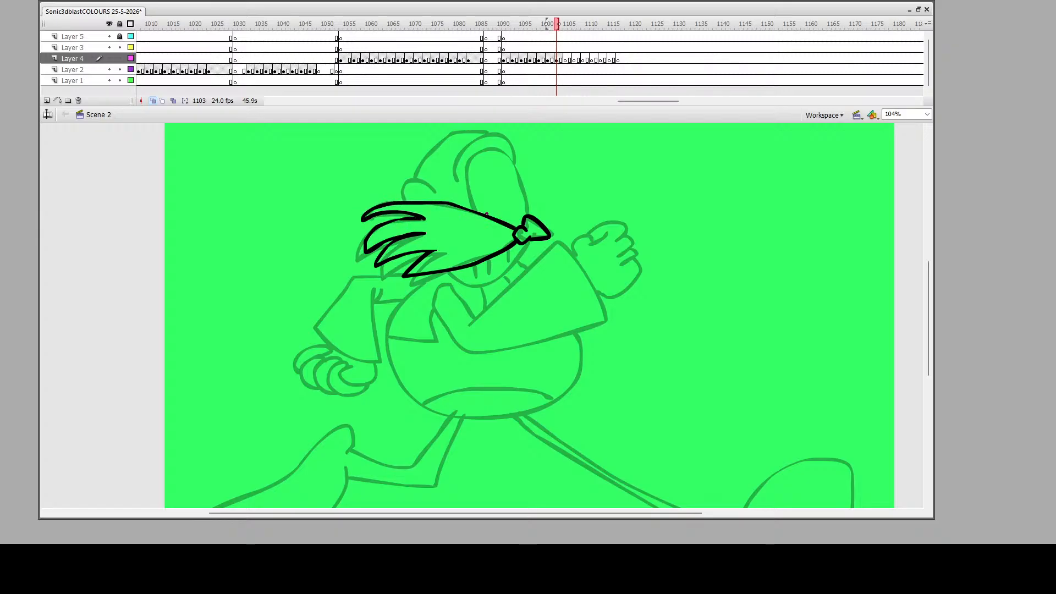
Draw the large oval and the arc around it, the domed top of the head with its small bump, and the toothy grin
mouse_move(486, 214)
left_mouse_down()
mouse_move(487, 152)
mouse_move(523, 184)
mouse_move(528, 215)
left_mouse_up()
mouse_move(453, 186)
left_mouse_down()
mouse_move(478, 137)
mouse_move(504, 139)
mouse_move(510, 159)
left_mouse_up()
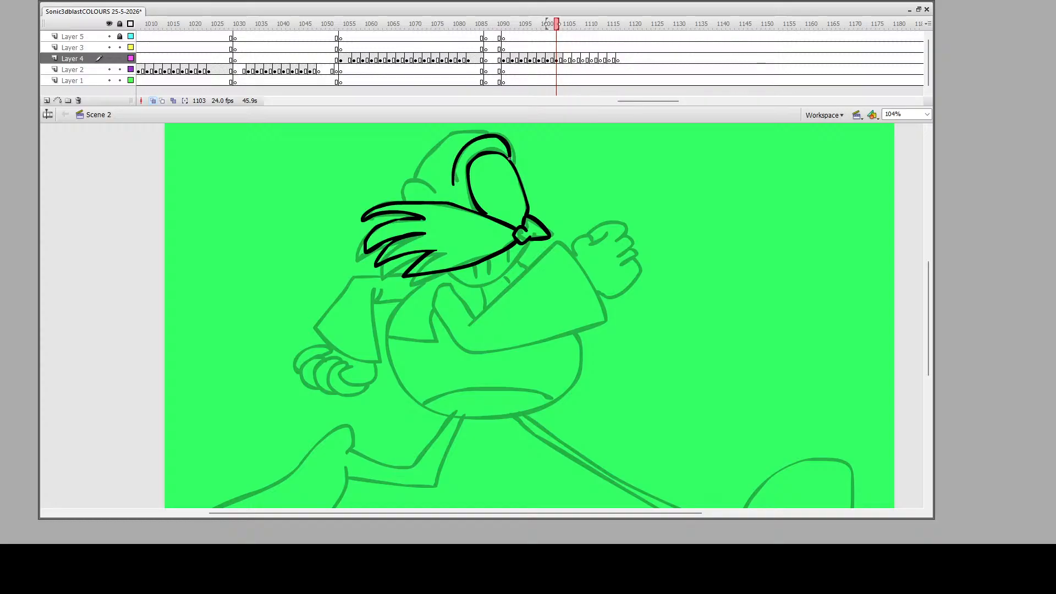
mouse_move(437, 194)
left_mouse_down()
mouse_move(408, 180)
mouse_move(401, 197)
mouse_move(414, 166)
mouse_move(452, 133)
mouse_move(485, 138)
left_mouse_up()
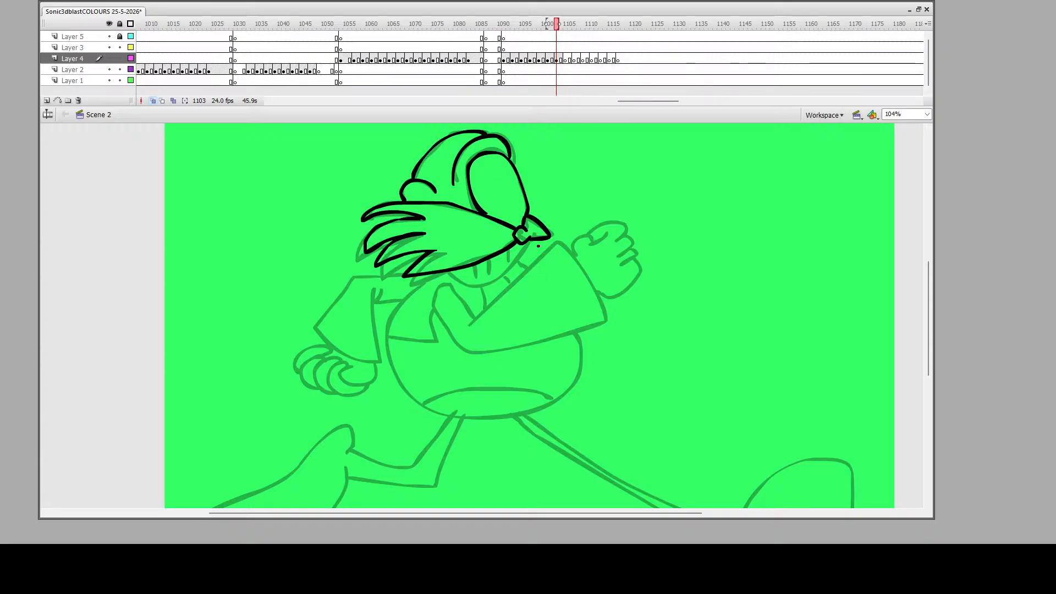
mouse_move(529, 241)
left_mouse_down()
mouse_move(490, 281)
mouse_move(449, 273)
mouse_move(475, 277)
mouse_move(509, 263)
left_mouse_up()
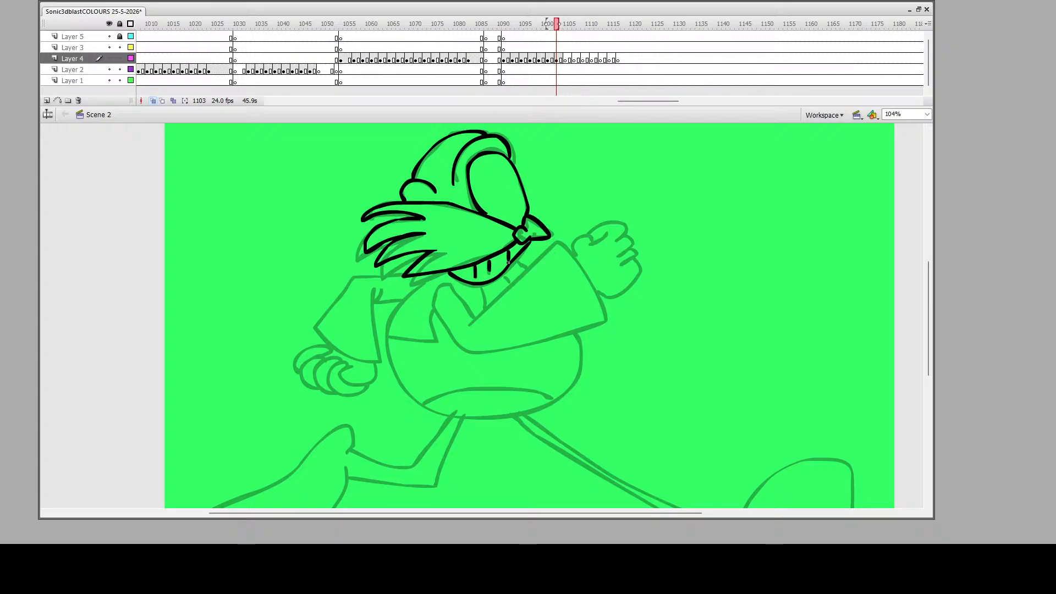
Draw the front arm stretched forward across the belly with an open hand, and the round body outline around it
mouse_move(448, 278)
left_mouse_down()
mouse_move(424, 334)
mouse_move(450, 358)
mouse_move(561, 386)
mouse_move(581, 375)
mouse_move(598, 342)
mouse_move(578, 327)
mouse_move(464, 317)
mouse_move(456, 287)
left_mouse_up()
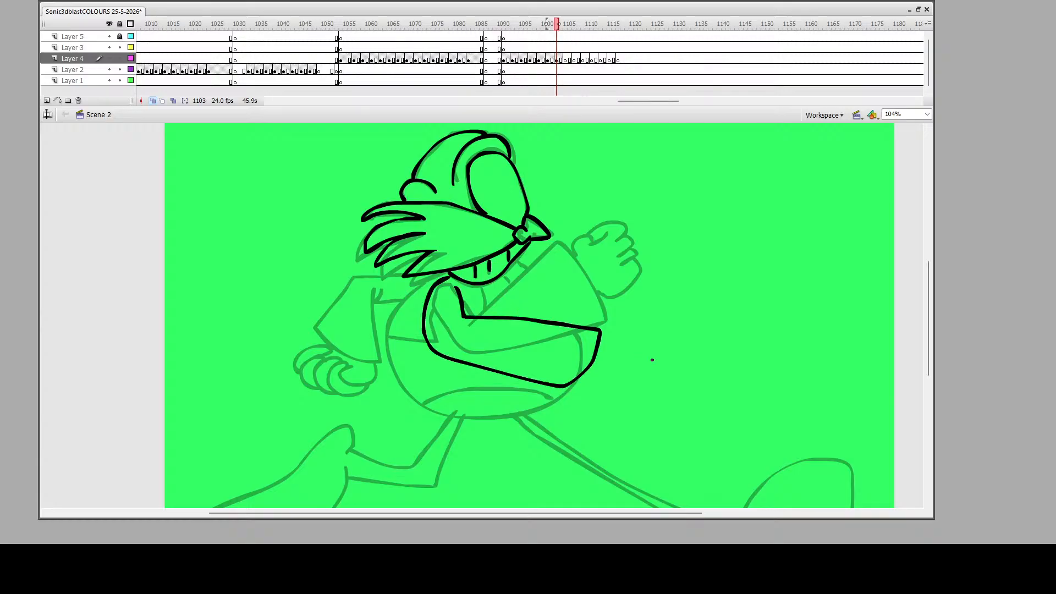
mouse_move(600, 333)
left_mouse_down()
mouse_move(626, 334)
mouse_move(620, 344)
mouse_move(642, 344)
mouse_move(656, 367)
mouse_move(635, 364)
mouse_move(637, 372)
mouse_move(577, 378)
left_mouse_up()
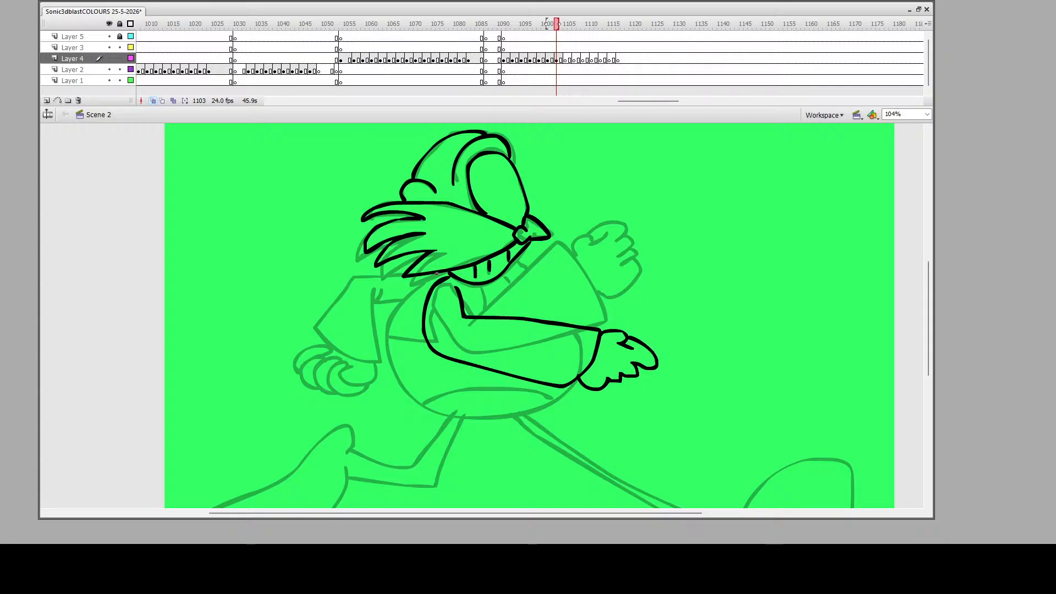
mouse_move(437, 273)
left_mouse_down()
mouse_move(391, 315)
mouse_move(385, 353)
mouse_move(426, 408)
mouse_move(515, 418)
mouse_move(569, 387)
left_mouse_up()
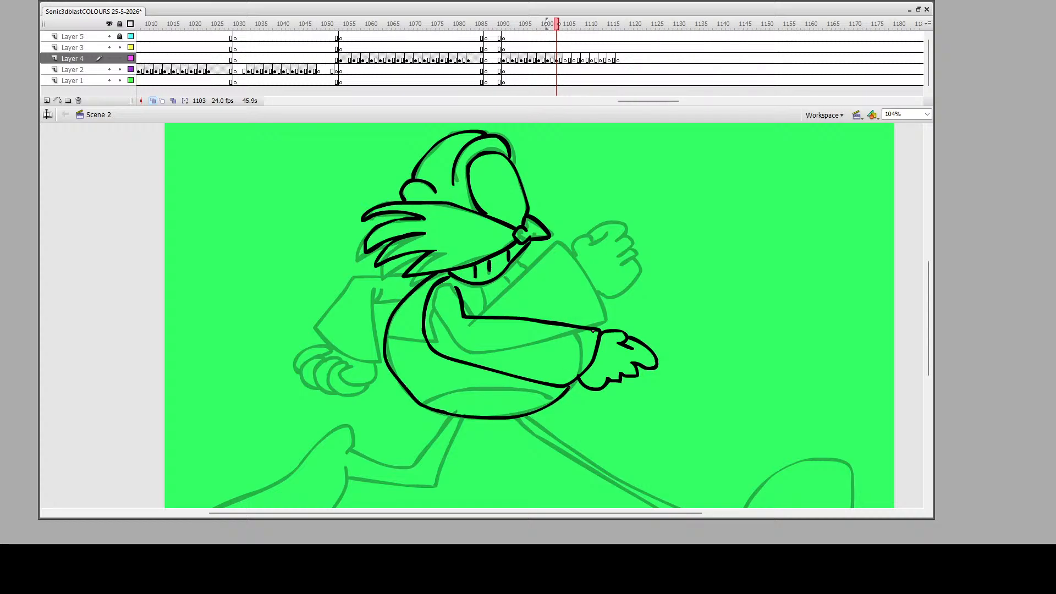
mouse_move(584, 328)
left_mouse_down()
mouse_move(552, 281)
mouse_move(517, 258)
left_mouse_up()
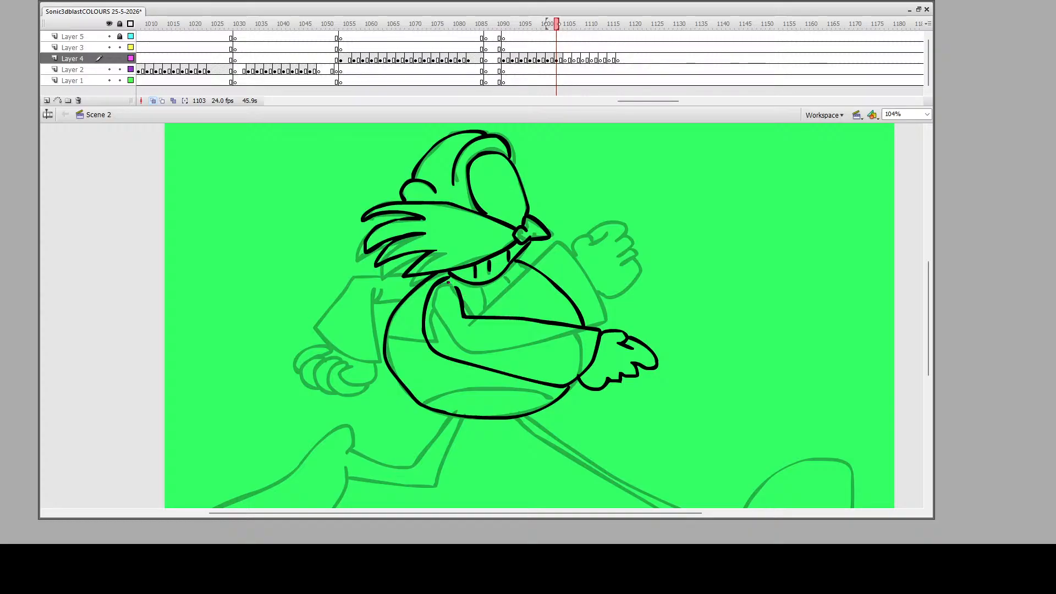
Draw the collar, the curved chest lines, the short side line and the arched waistline on the body
left_click_drag(449, 279, 457, 289)
left_click_drag(491, 318, 483, 287)
left_click_drag(388, 333, 427, 343)
mouse_move(427, 407)
left_mouse_down()
mouse_move(462, 392)
mouse_move(559, 400)
left_mouse_up()
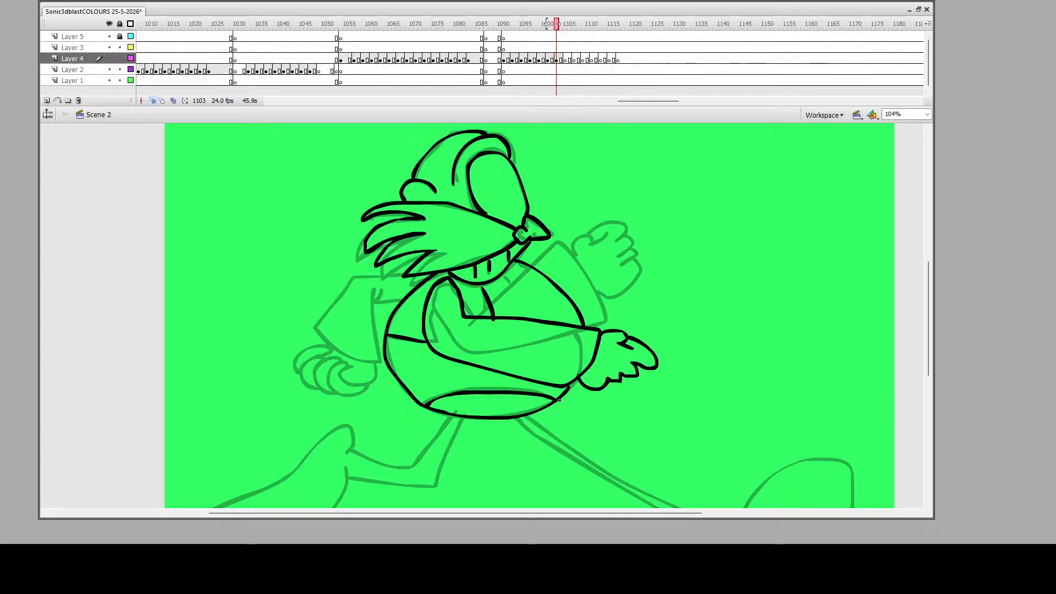
mouse_move(503, 277)
left_mouse_down()
mouse_move(538, 319)
mouse_move(560, 304)
left_mouse_up()
Draw both legs in mid-stride with large shoes, and the rear arm behind the back with a wide sleeve and curled fist
scroll(510, 319, "down", 5)
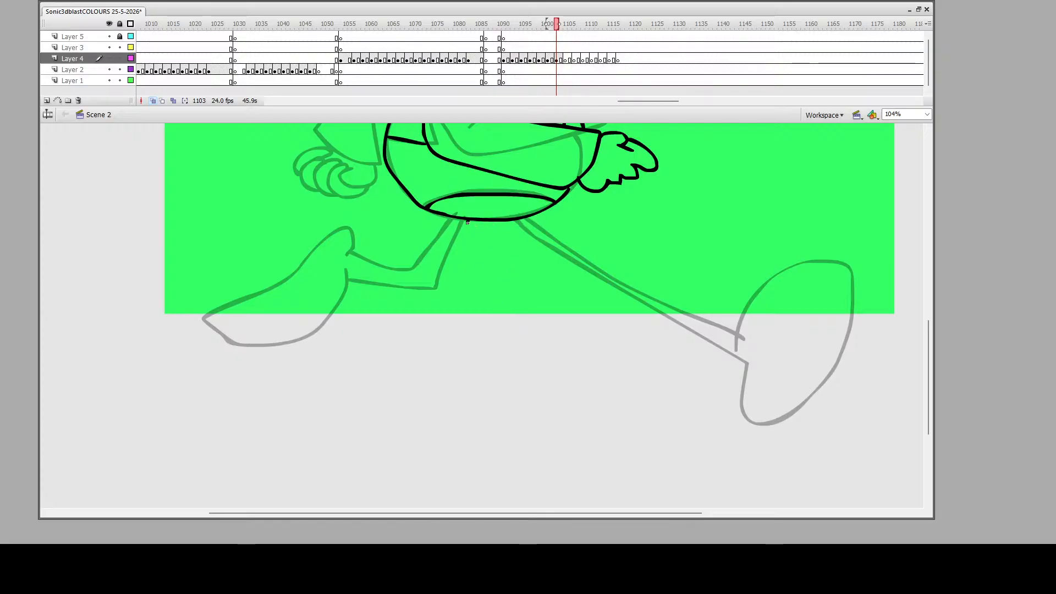
mouse_move(468, 221)
left_mouse_down()
mouse_move(458, 287)
mouse_move(406, 283)
mouse_move(414, 297)
mouse_move(388, 345)
mouse_move(342, 359)
mouse_move(326, 334)
mouse_move(374, 266)
mouse_move(413, 244)
mouse_move(415, 263)
mouse_move(446, 268)
mouse_move(455, 218)
mouse_move(529, 247)
mouse_move(609, 322)
mouse_move(689, 374)
mouse_move(699, 391)
mouse_move(688, 425)
mouse_move(748, 431)
mouse_move(823, 374)
mouse_move(832, 325)
mouse_move(800, 315)
mouse_move(744, 334)
mouse_move(699, 382)
mouse_move(679, 350)
mouse_move(566, 274)
mouse_move(530, 216)
left_mouse_up()
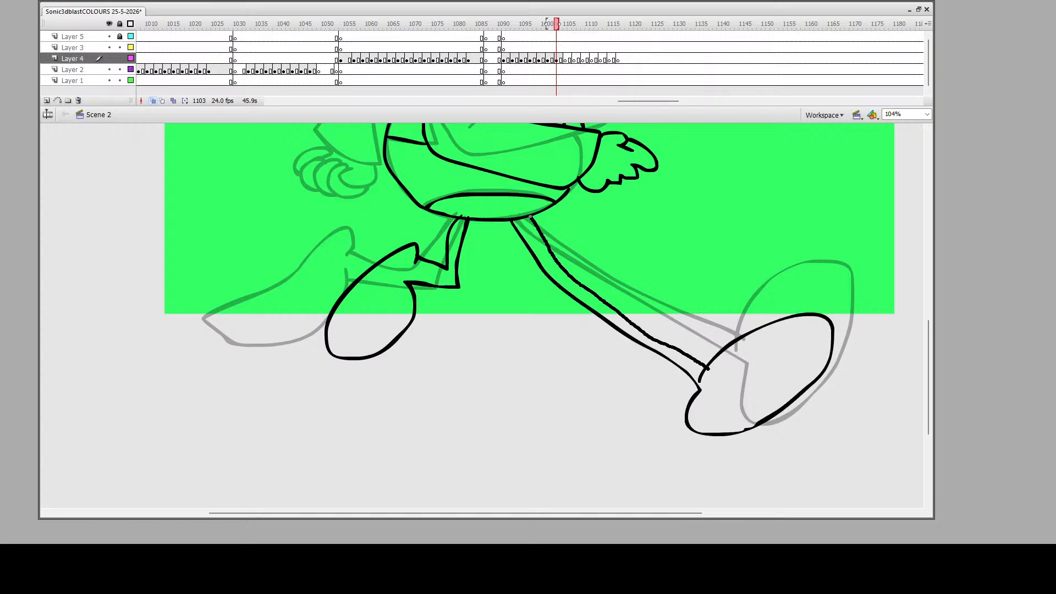
scroll(390, 302, "up", 5)
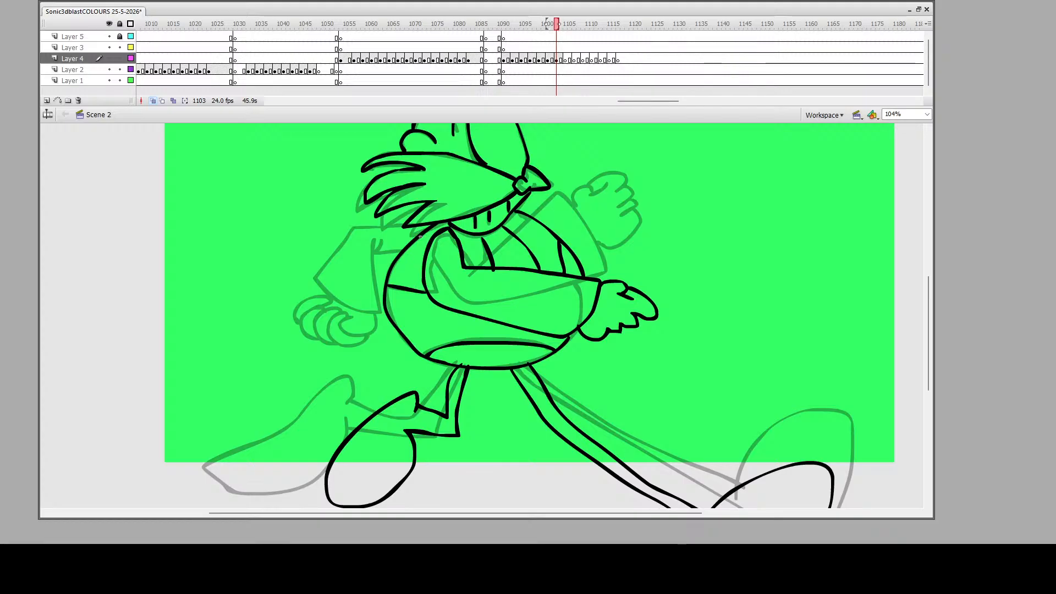
mouse_move(427, 229)
left_mouse_down()
mouse_move(376, 238)
mouse_move(339, 302)
mouse_move(392, 326)
left_mouse_up()
mouse_move(389, 270)
left_mouse_down()
mouse_move(388, 251)
mouse_move(390, 263)
left_mouse_up()
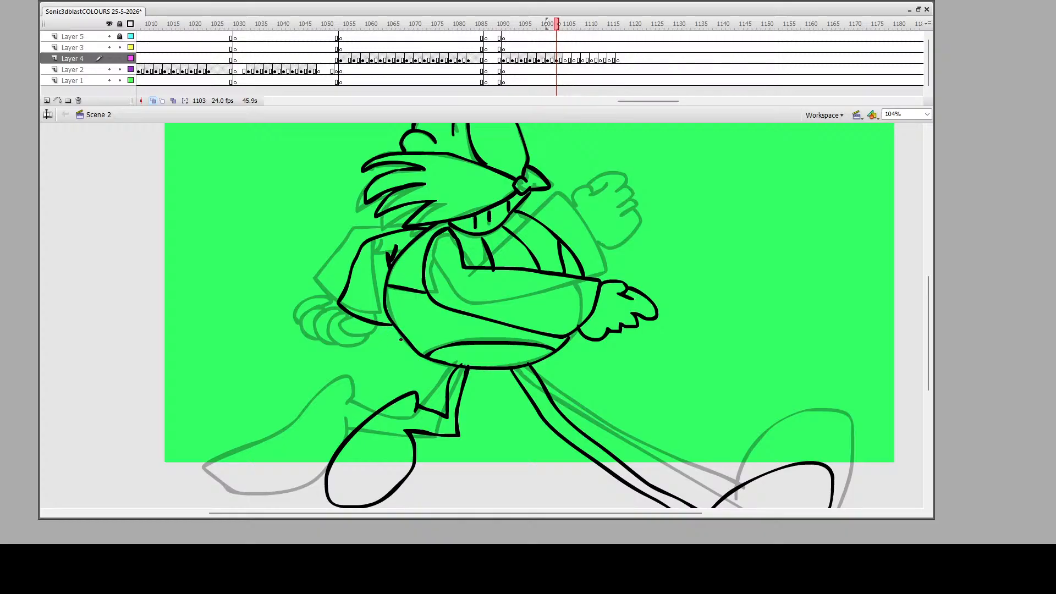
mouse_move(401, 339)
left_mouse_down()
mouse_move(373, 335)
mouse_move(398, 354)
mouse_move(373, 354)
mouse_move(366, 331)
mouse_move(378, 361)
mouse_move(353, 346)
mouse_move(363, 329)
mouse_move(338, 342)
mouse_move(358, 326)
mouse_move(329, 330)
mouse_move(356, 317)
left_mouse_up()
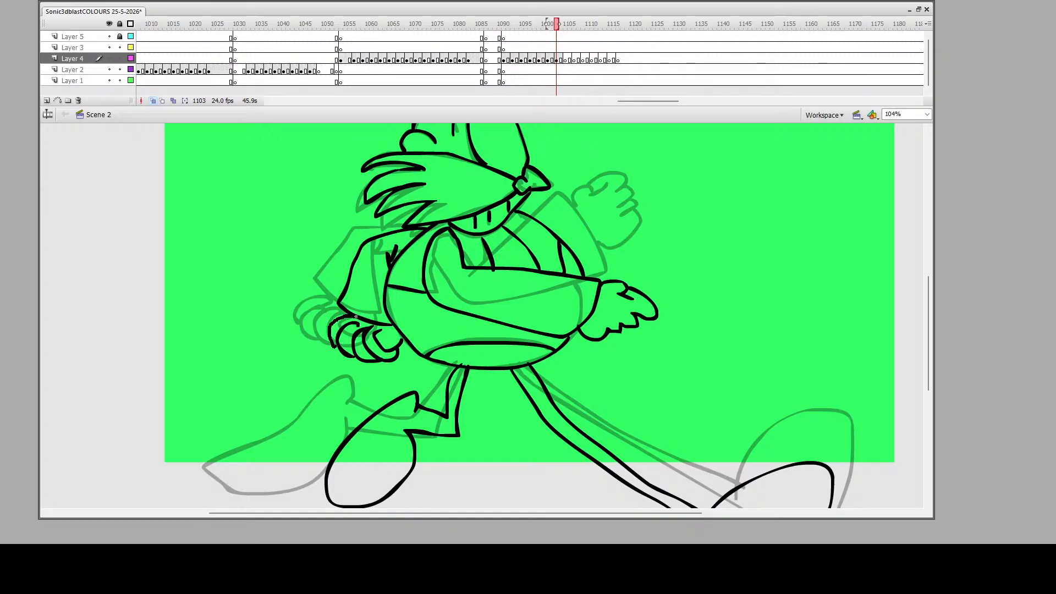
Play back the run animation from frame 1094 to check the new drawing in motion
scroll(358, 319, "down", 3)
left_click(518, 52)
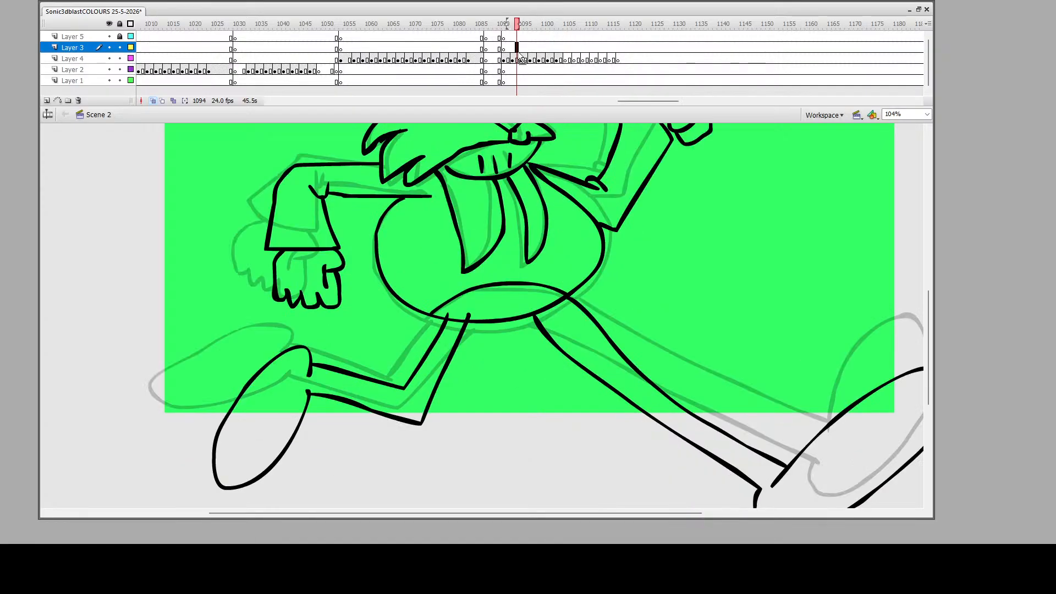
key("Return")
Nudge the whole drawing on Layer 4's frame 1093 slightly downward relative to frame 1092
left_click(509, 63)
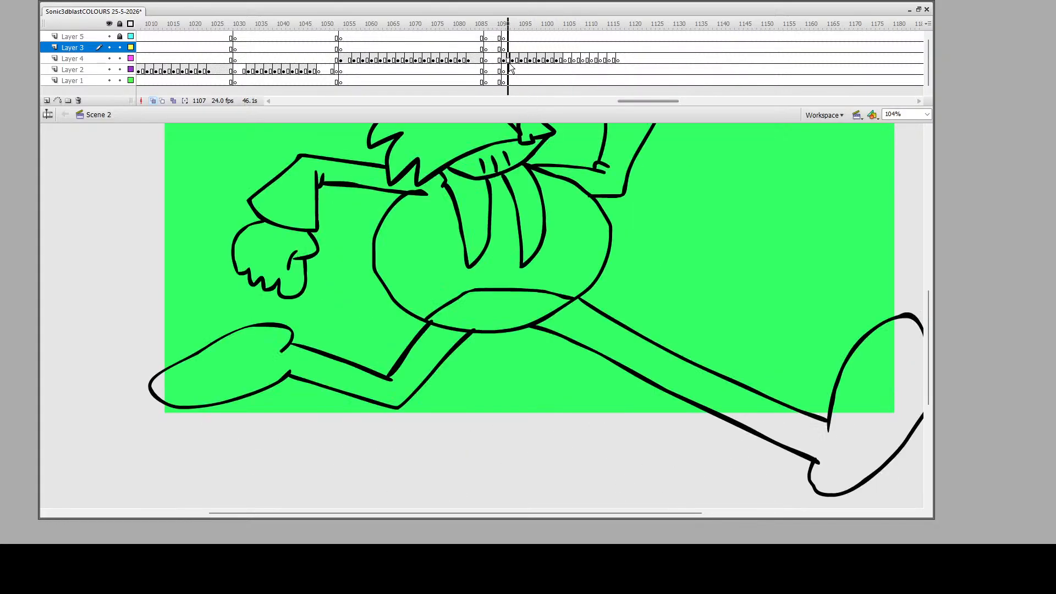
left_click(509, 62)
key("ctrl+minus")
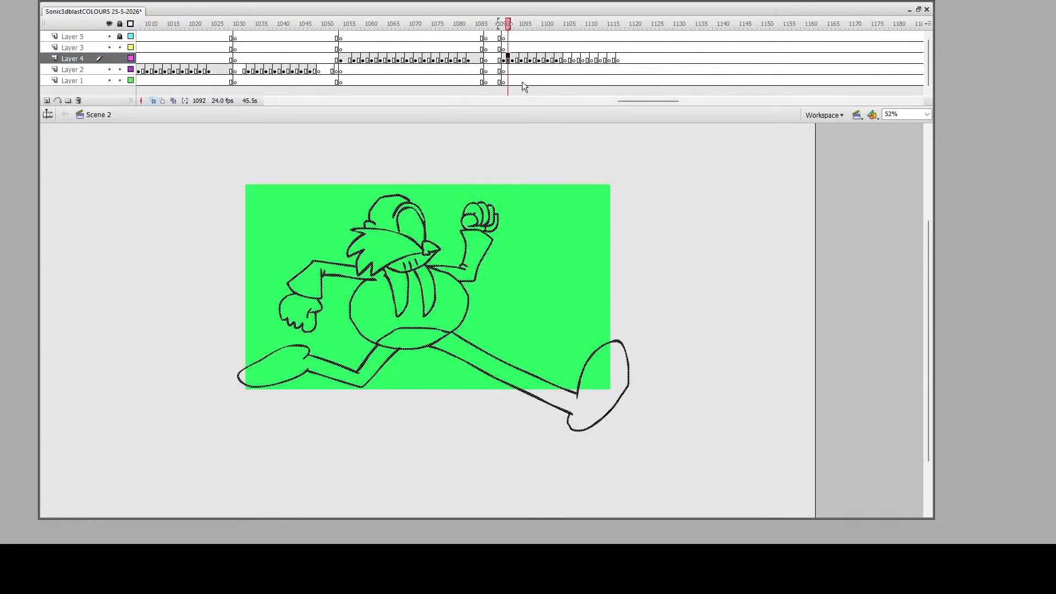
left_click(513, 60)
key("Down")
key("Down")
key("Down")
key("Down")
key("Down")
key("Down")
key("Down")
key("Down")
key("Down")
key("Down")
key("Down")
key("Down")
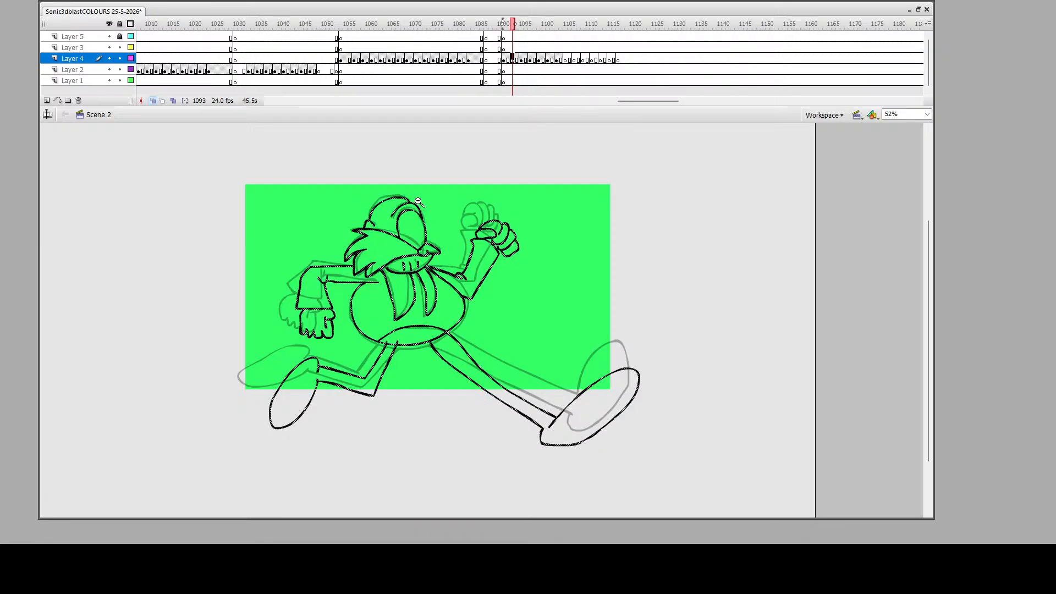
Shift the drawings on Layer 4's frames 1095, 1097, 1099 and 1101 downward
left_click(523, 61)
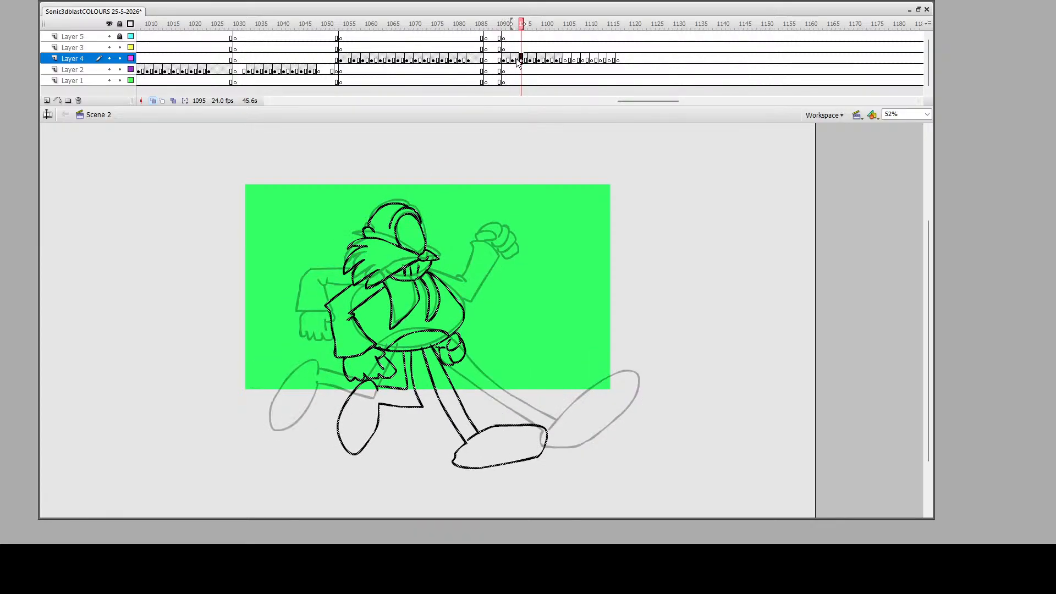
left_click(530, 60)
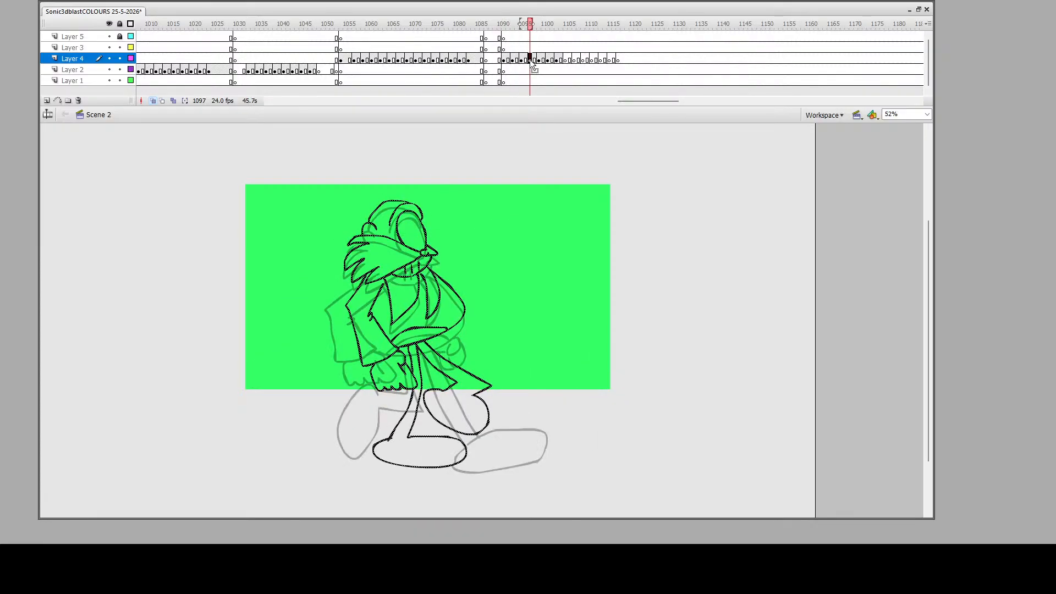
left_click(539, 59)
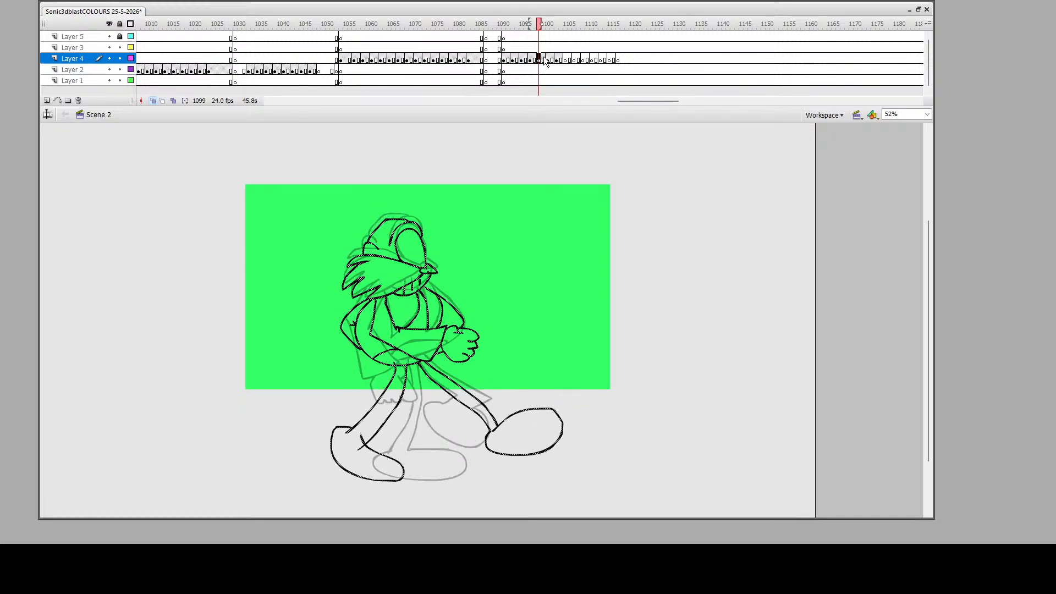
left_click(549, 60)
key("shift+Down")
key("shift+Down")
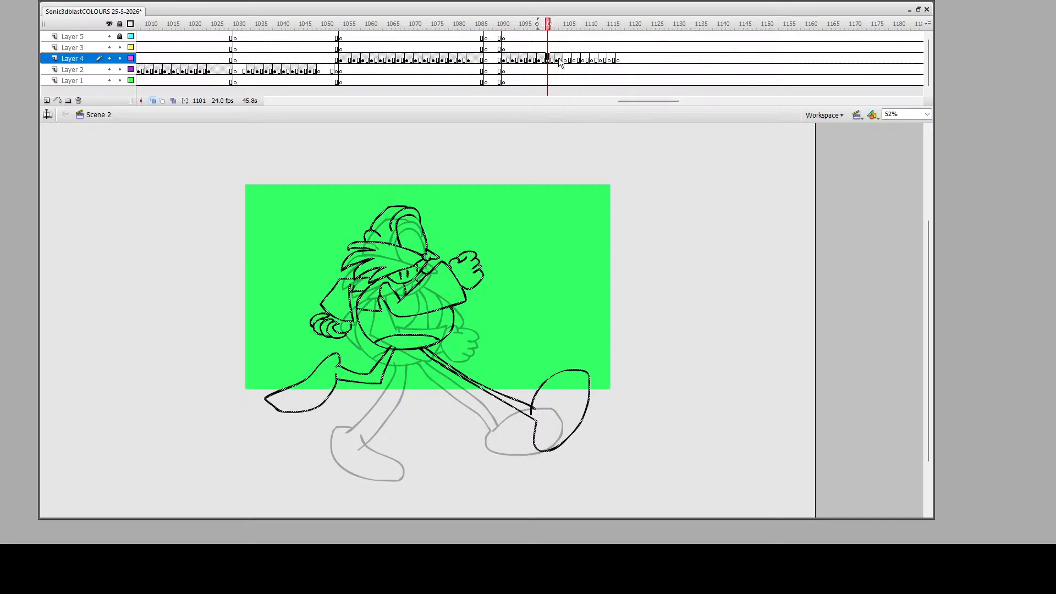
Play back the run animation repeatedly from around frame 1090 to check the motion of the adjusted drawings
left_click(560, 58)
left_click_drag(560, 25, 512, 44)
left_click(512, 48)
key("Return")
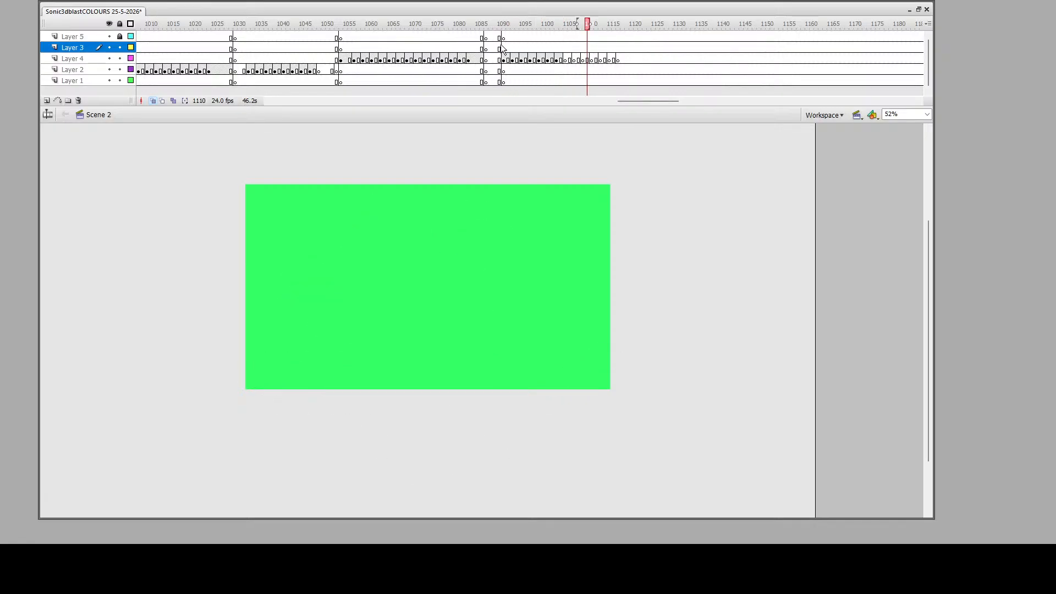
left_click(499, 49)
key("Return")
left_click(501, 50)
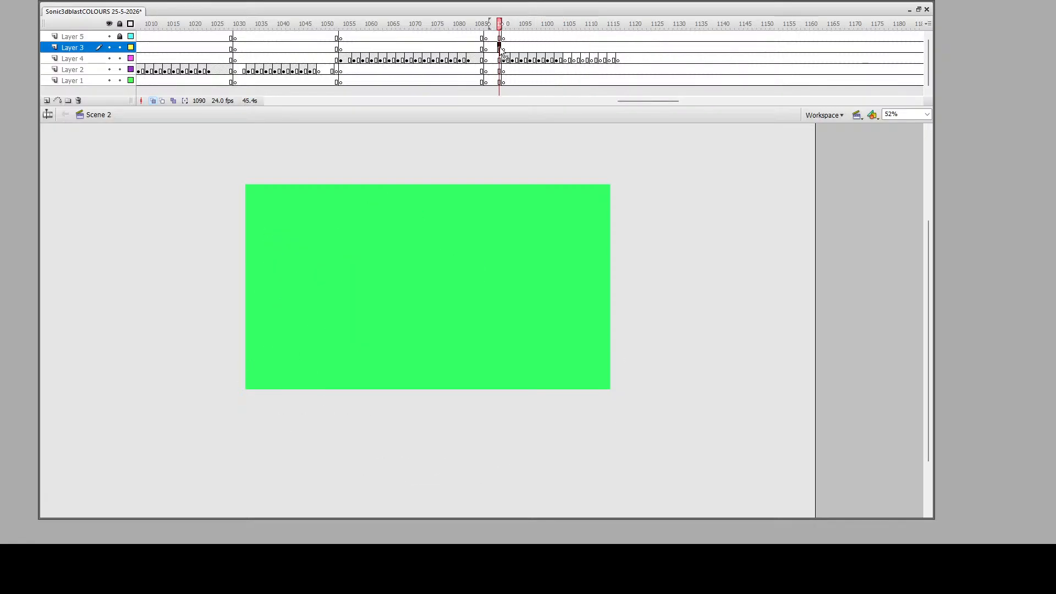
key("Return")
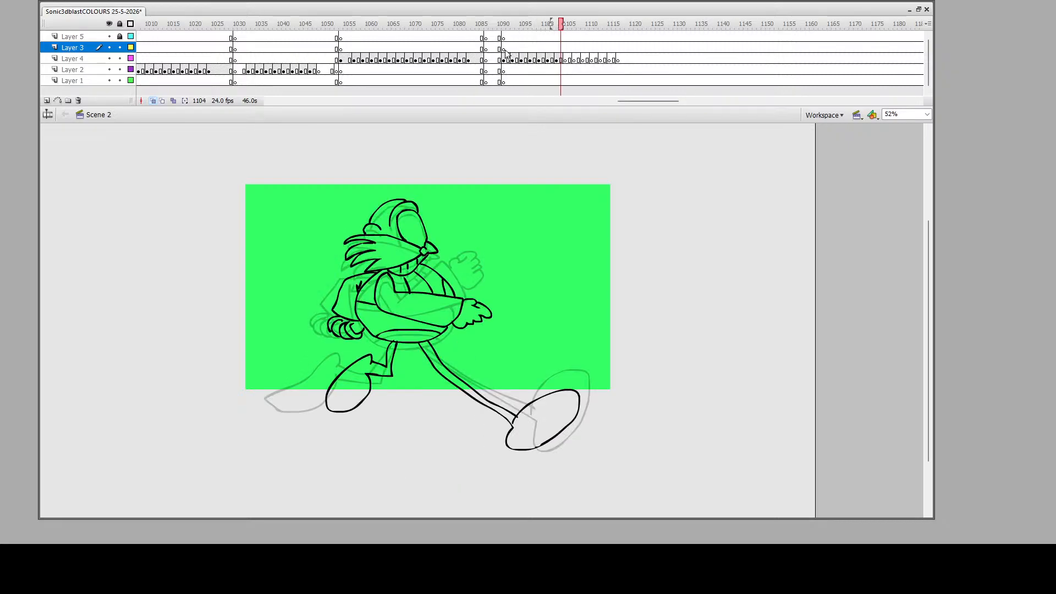
Nudge Layer 4's drawing on frame 1101 slightly upward and shift the one on frame 1103 slightly downward
left_click(552, 59)
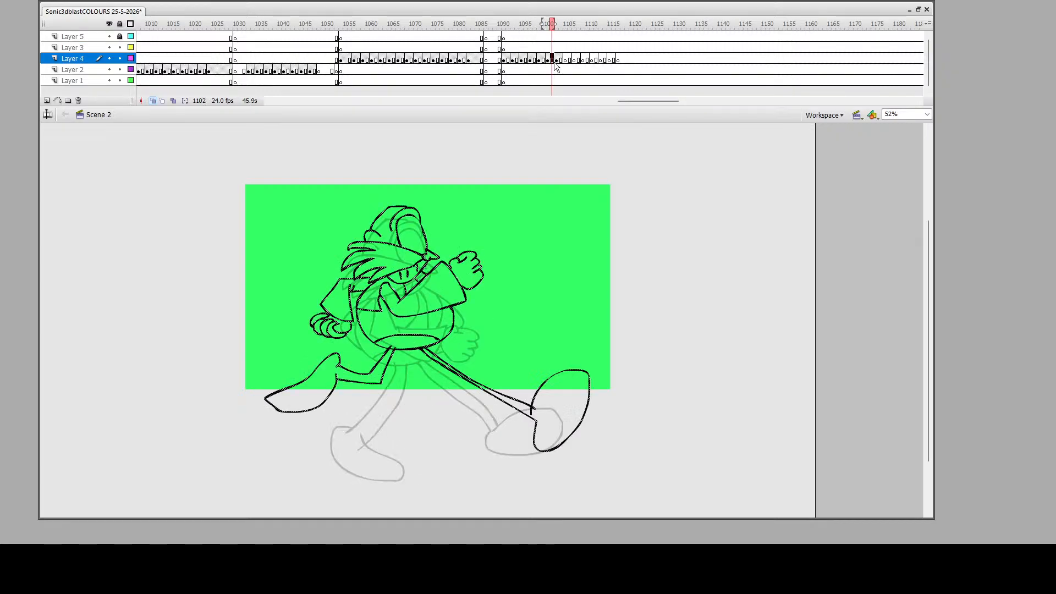
key("Up")
key("Up")
key("Up")
left_click(558, 60)
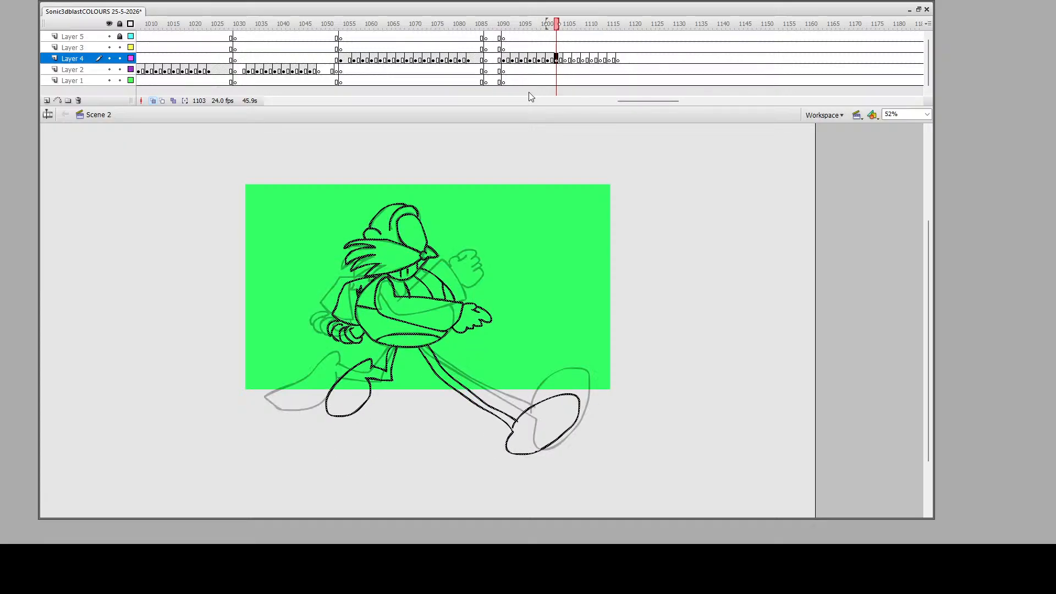
On Layer 4's frame 1105, draw the pointed nose and the swept-back moustache with jagged ends, using the previous drawing as guide
left_click(564, 61)
left_click_drag(356, 198, 462, 353)
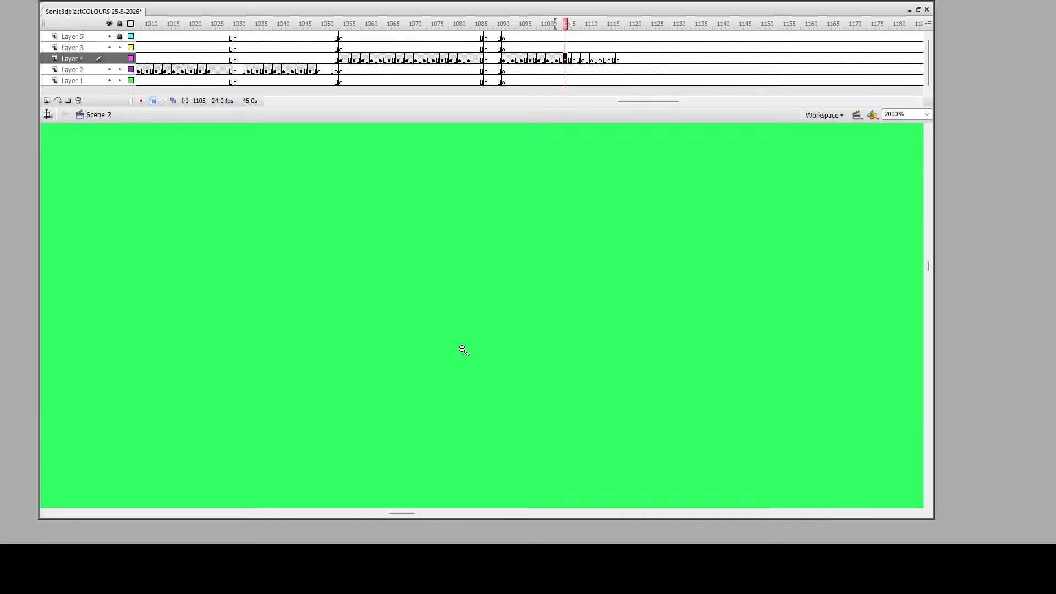
left_click(525, 341)
left_click(575, 361)
left_click(580, 364)
left_click(597, 371)
left_click(533, 393)
scroll(400, 350, "down", 3)
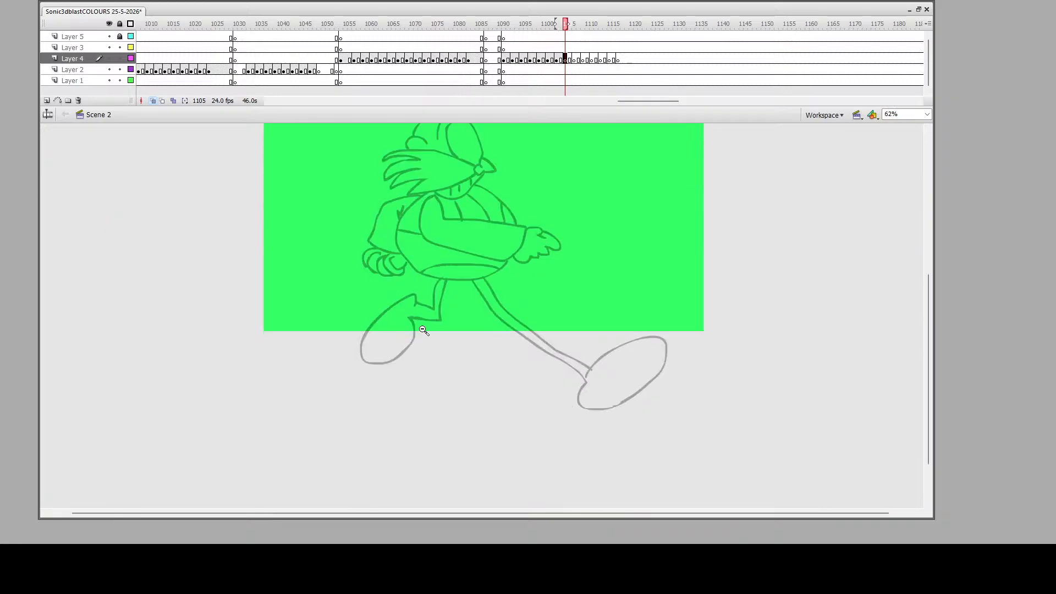
left_click(420, 324)
left_click_drag(219, 251, 378, 438)
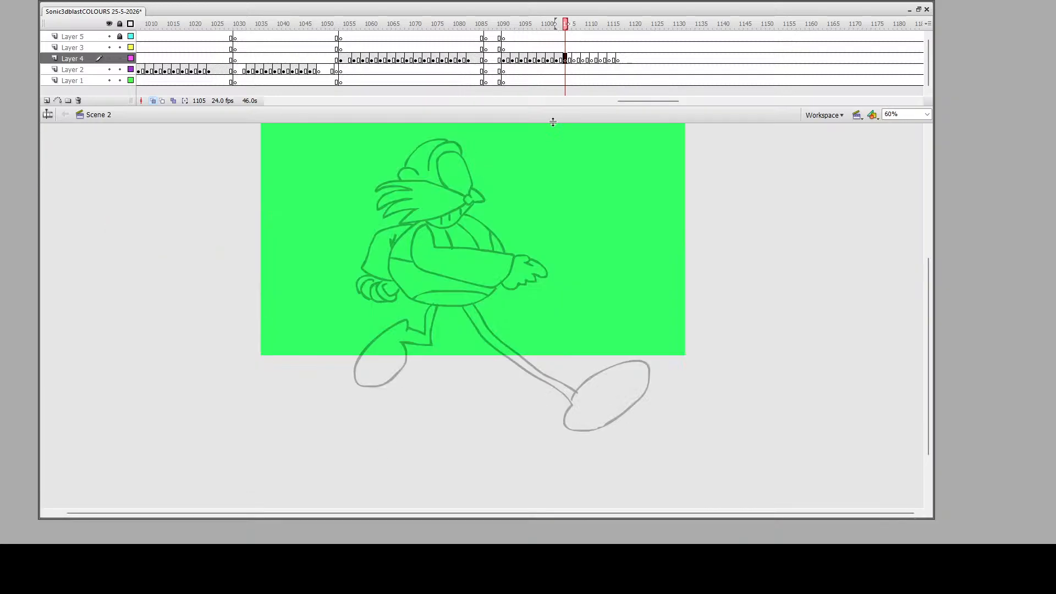
left_click(561, 60)
left_click(566, 60)
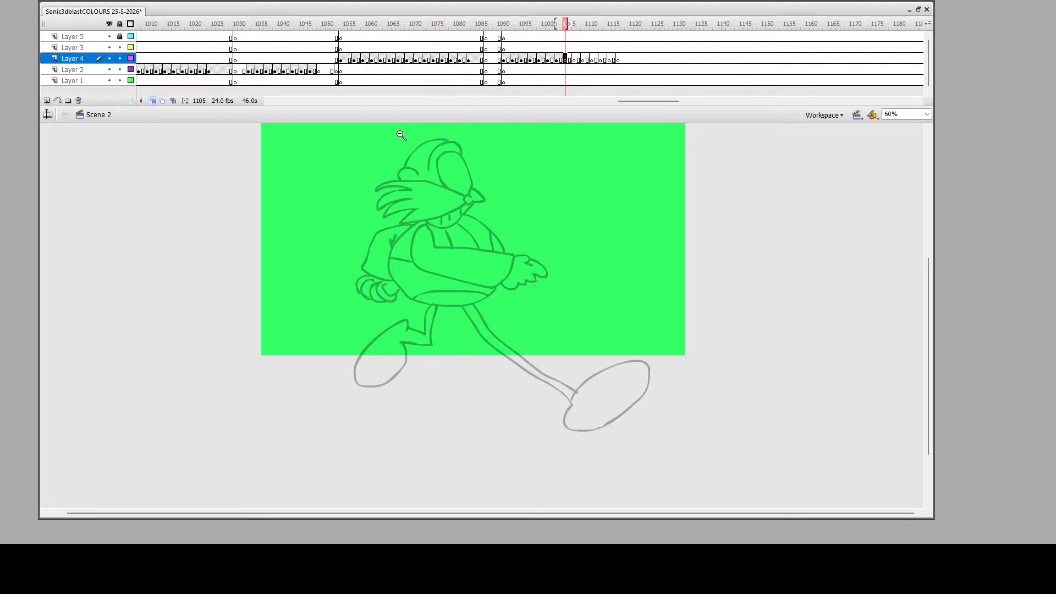
left_click_drag(391, 133, 566, 446)
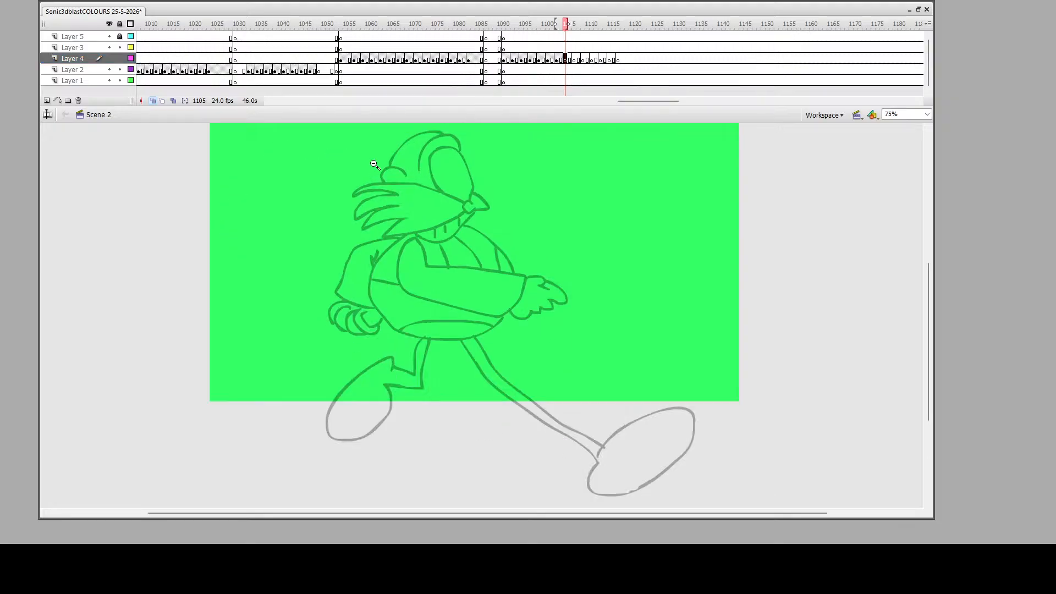
left_click_drag(391, 132, 521, 488)
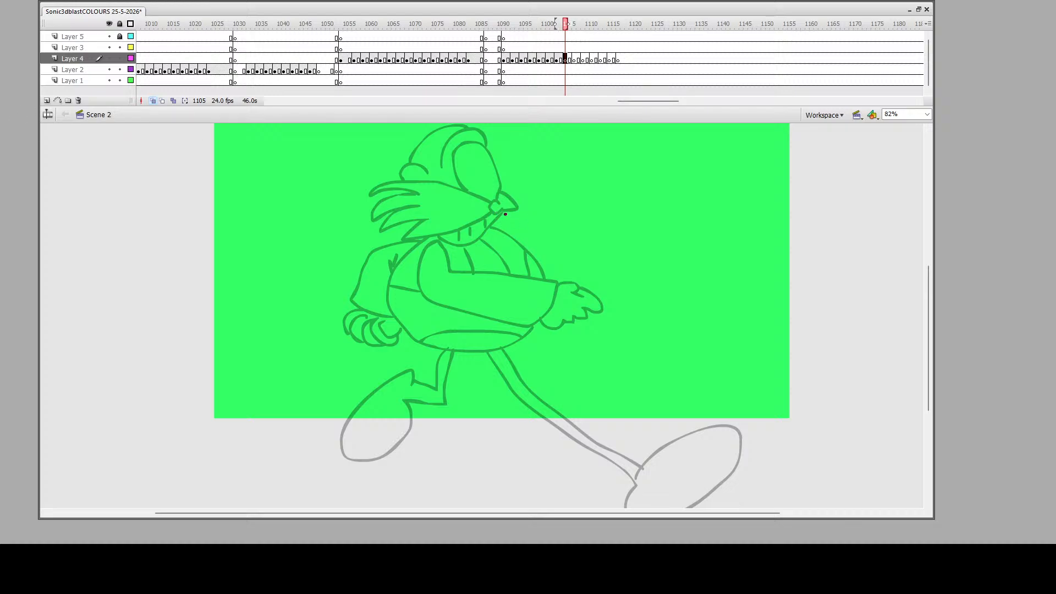
left_click_drag(408, 128, 579, 446)
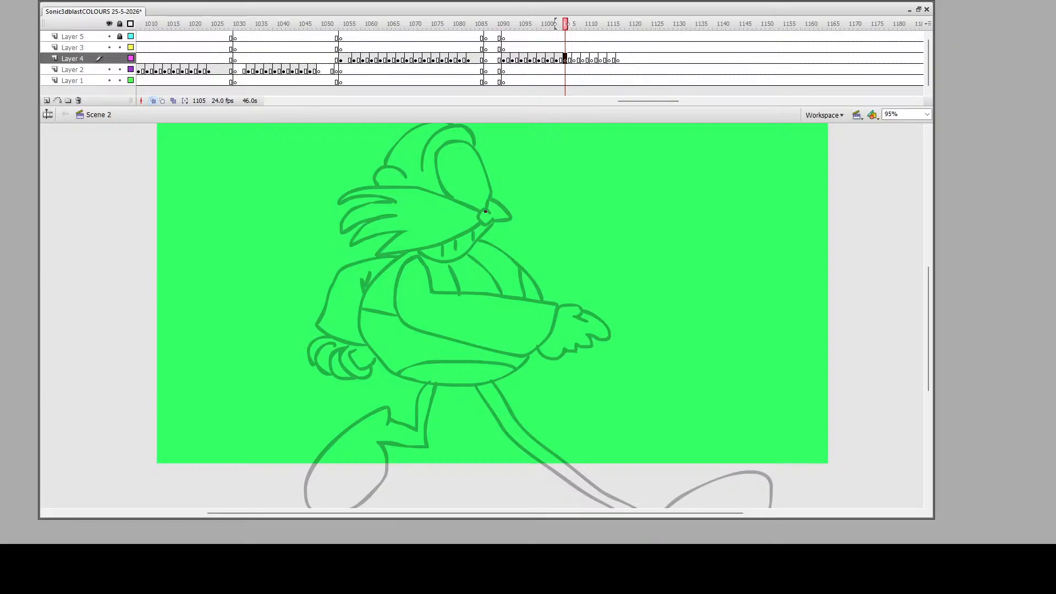
mouse_move(483, 222)
left_mouse_down()
mouse_move(511, 221)
mouse_move(491, 200)
mouse_move(483, 223)
mouse_move(439, 245)
mouse_move(377, 251)
mouse_move(412, 230)
left_mouse_up()
mouse_move(411, 230)
left_mouse_down()
mouse_move(350, 248)
mouse_move(394, 218)
mouse_move(343, 233)
mouse_move(352, 215)
mouse_move(397, 206)
mouse_move(329, 203)
mouse_move(427, 186)
mouse_move(478, 212)
left_mouse_up()
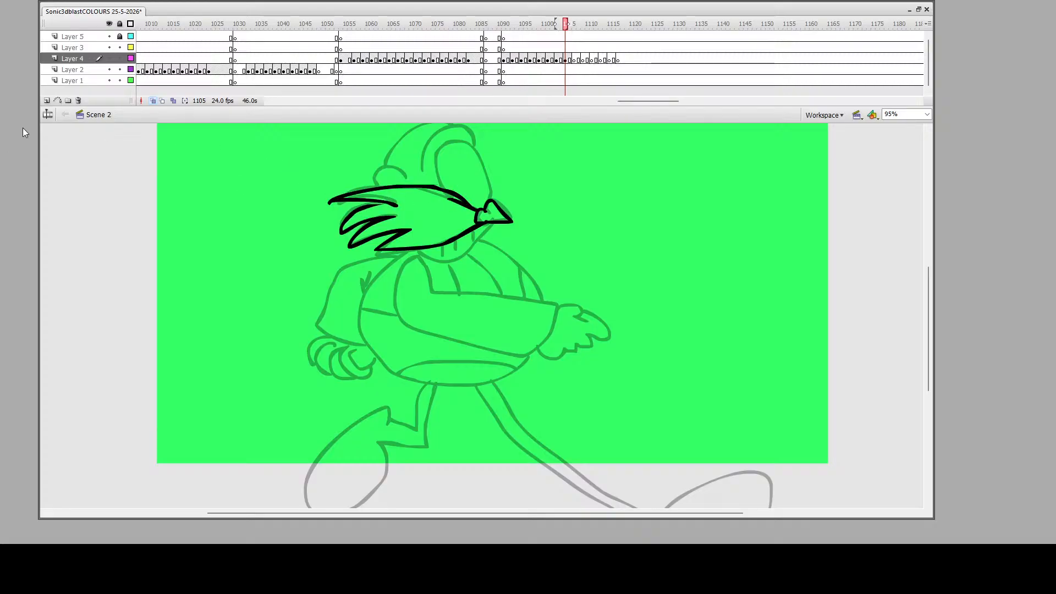
left_click_drag(422, 185, 473, 202)
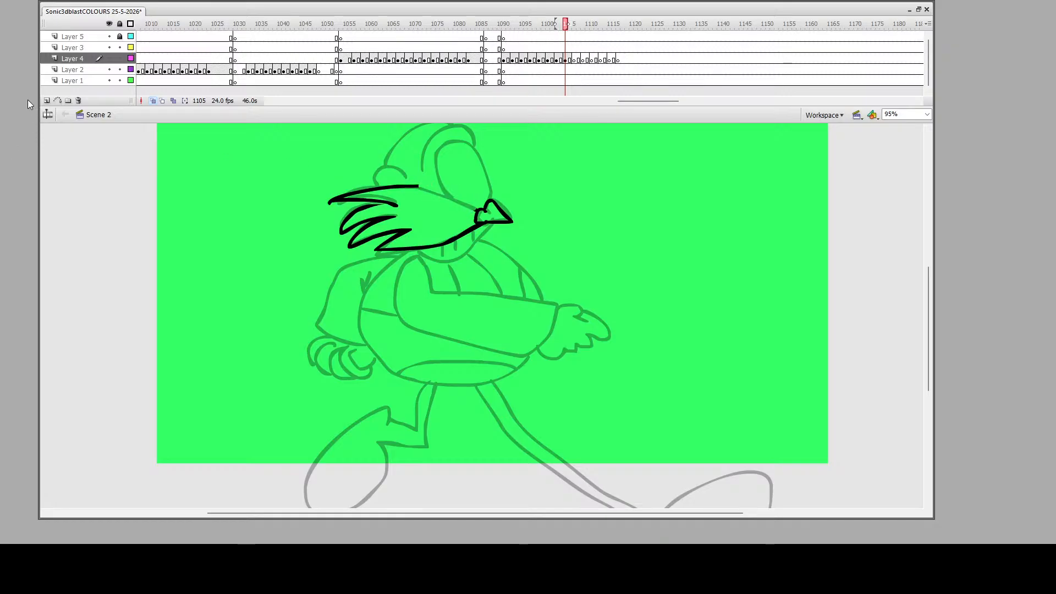
left_click_drag(477, 211, 419, 186)
Draw the tall oval eye, the curved brow around it, the ear and the domed head outline above the moustache
scroll(483, 227, "up", 3)
mouse_move(488, 252)
left_mouse_down()
mouse_move(479, 213)
mouse_move(448, 194)
mouse_move(438, 199)
mouse_move(443, 245)
left_mouse_up()
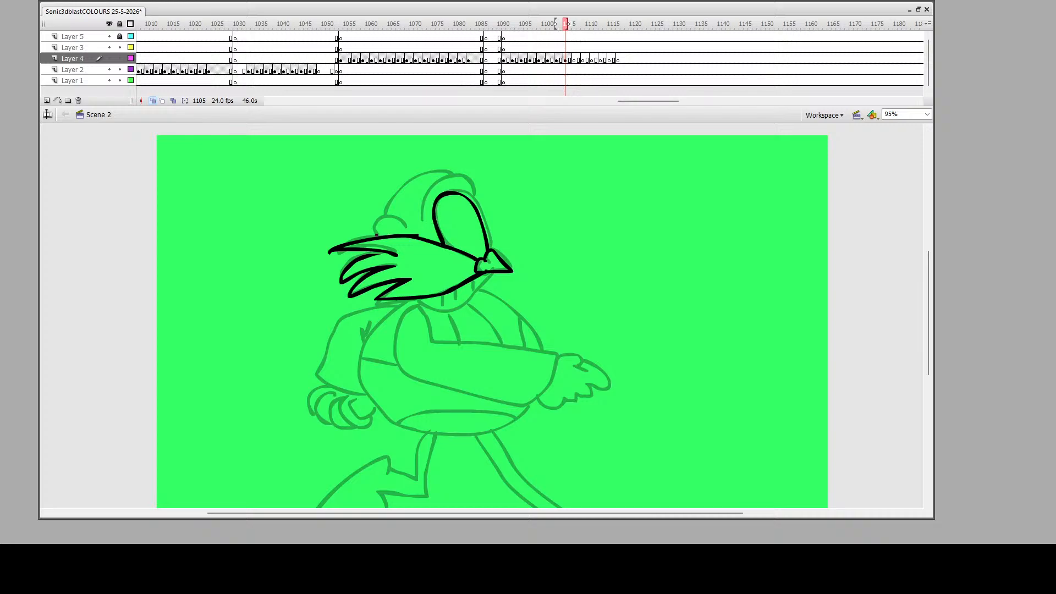
mouse_move(377, 237)
left_mouse_down()
mouse_move(388, 216)
mouse_move(402, 227)
mouse_move(425, 186)
mouse_move(467, 176)
mouse_move(472, 199)
left_mouse_up()
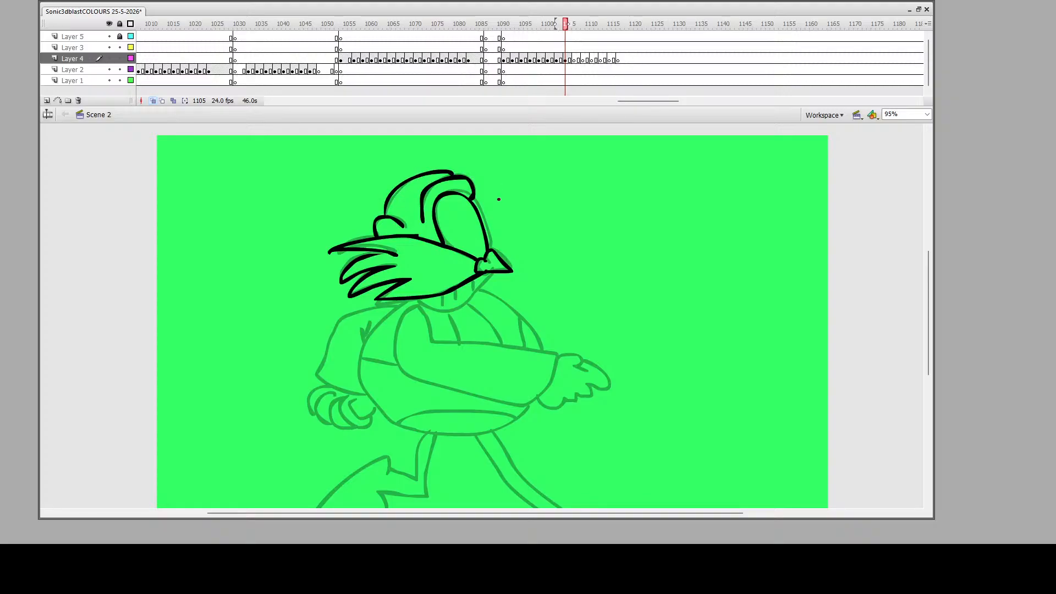
Ink the toothed jaw and the near arm with its flared sleeve and gloved hand at frame 1105 of Layer 4
scroll(486, 213, "down", 3)
mouse_move(491, 176)
left_mouse_down()
mouse_move(474, 199)
mouse_move(422, 199)
left_mouse_up()
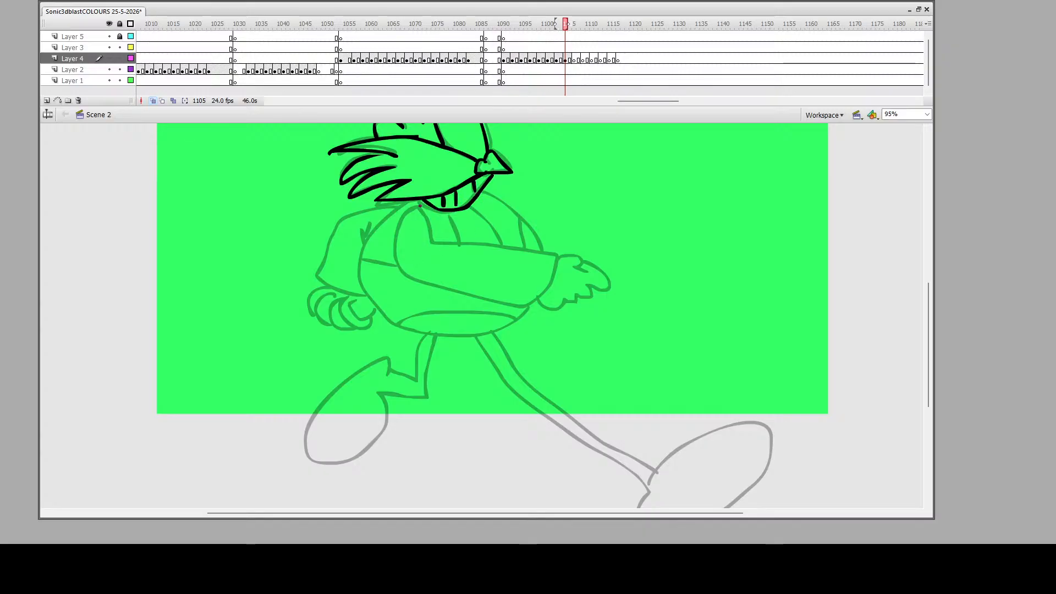
mouse_move(416, 204)
left_mouse_down()
mouse_move(381, 261)
mouse_move(420, 352)
mouse_move(513, 337)
mouse_move(437, 267)
mouse_move(407, 269)
mouse_move(432, 268)
mouse_move(409, 262)
mouse_move(432, 263)
mouse_move(431, 214)
left_mouse_up()
scroll(500, 235, "down", 3)
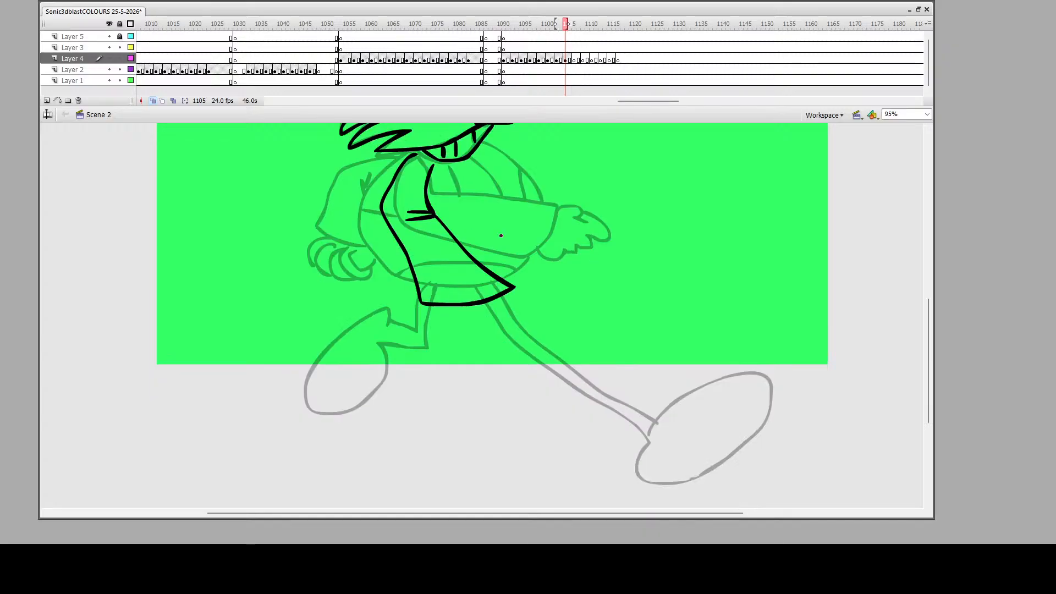
mouse_move(508, 292)
left_mouse_down()
mouse_move(519, 309)
mouse_move(524, 331)
mouse_move(492, 350)
mouse_move(440, 333)
mouse_move(437, 307)
left_mouse_up()
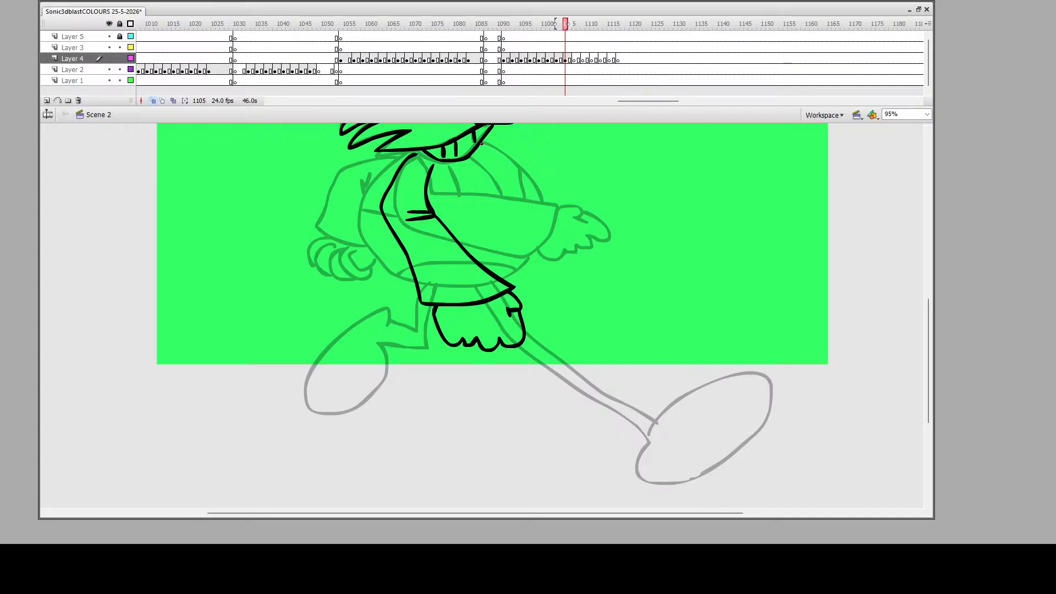
Draw the rounded torso outline, jacket lapels and the far arm's sleeve on frame 1105
mouse_move(482, 143)
left_mouse_down()
mouse_move(515, 163)
mouse_move(536, 200)
mouse_move(534, 242)
mouse_move(498, 277)
left_mouse_up()
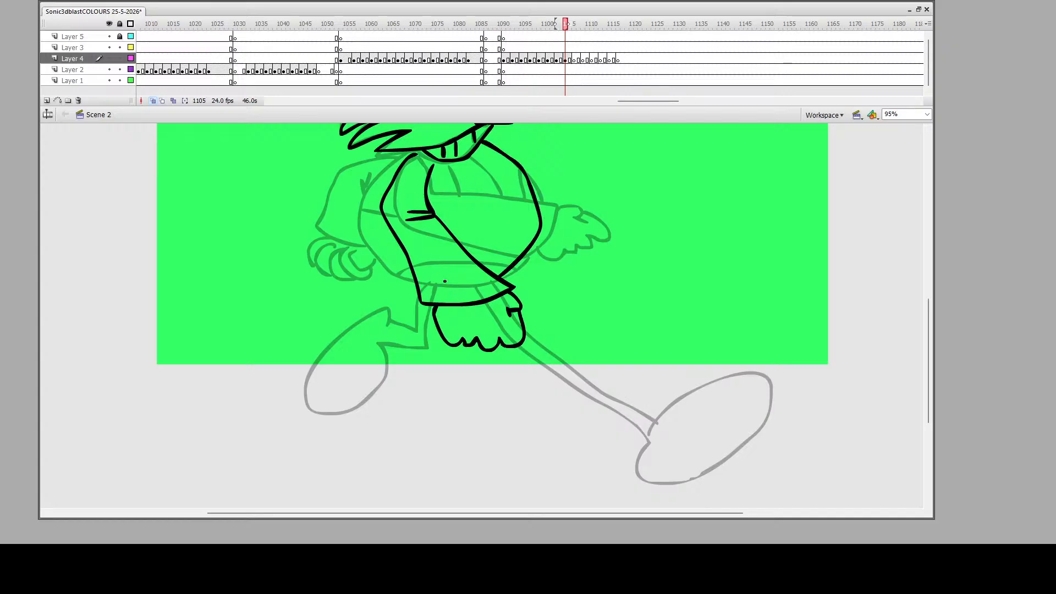
mouse_move(416, 285)
left_mouse_down()
mouse_move(395, 274)
mouse_move(362, 215)
mouse_move(366, 191)
mouse_move(413, 150)
mouse_move(457, 207)
mouse_move(472, 249)
mouse_move(487, 233)
mouse_move(483, 181)
mouse_move(469, 160)
mouse_move(515, 198)
mouse_move(526, 245)
left_mouse_up()
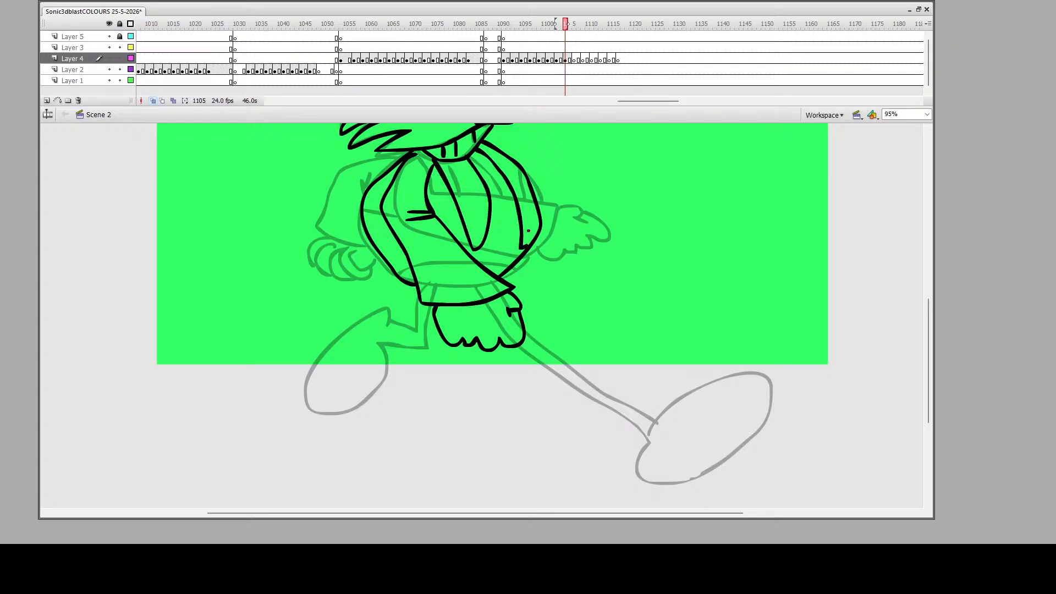
left_click_drag(366, 225, 388, 227)
Draw the standing leg with its long shoe, the raised rear foot and the short waistline on frame 1105
scroll(441, 308, "down", 2)
scroll(441, 320, "up", 2)
scroll(511, 317, "down", 2)
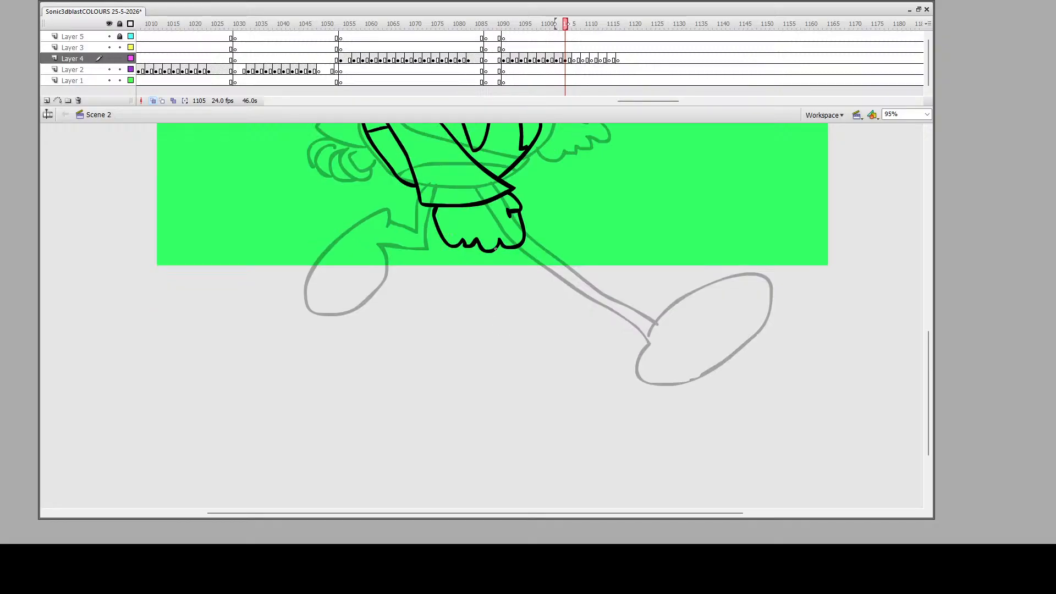
mouse_move(474, 245)
left_mouse_down()
mouse_move(503, 362)
mouse_move(485, 376)
mouse_move(511, 394)
mouse_move(668, 392)
mouse_move(654, 357)
mouse_move(566, 343)
mouse_move(518, 357)
mouse_move(486, 254)
mouse_move(396, 305)
mouse_move(388, 278)
mouse_move(421, 205)
left_mouse_up()
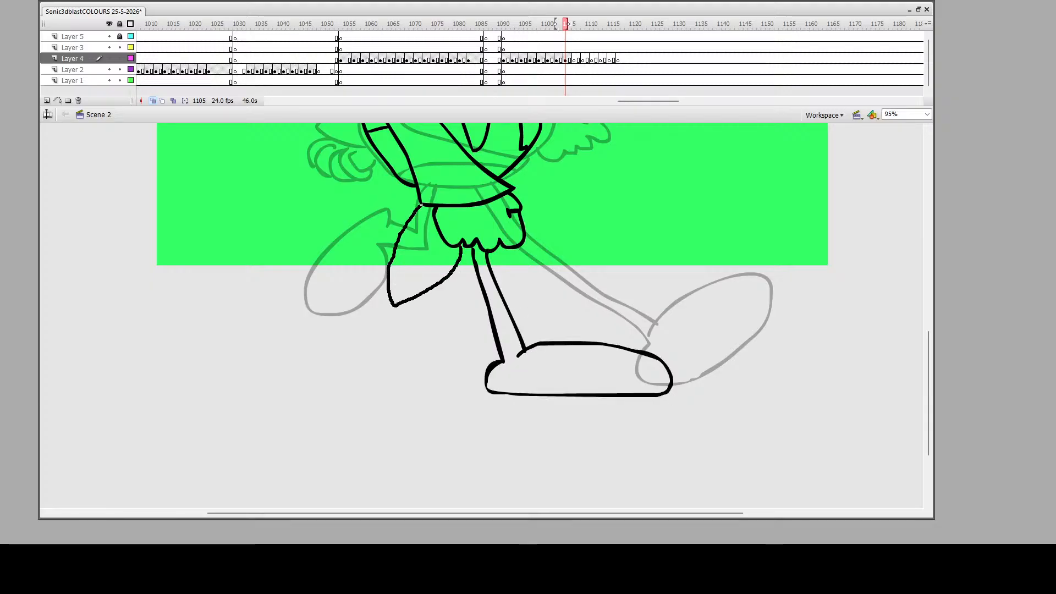
scroll(490, 285, "up", 10)
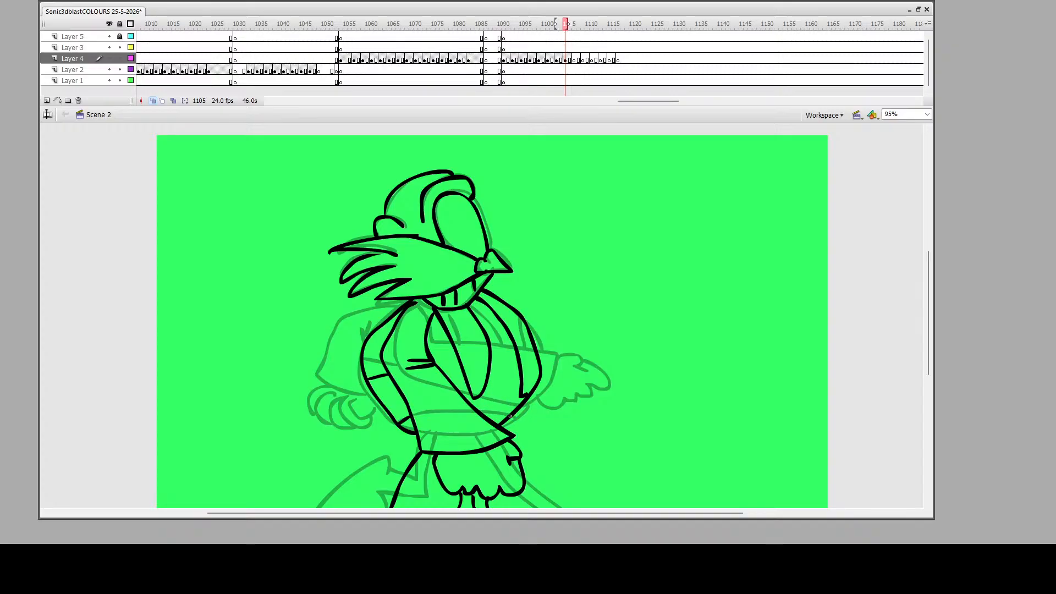
left_click_drag(497, 413, 478, 410)
Frame the whole character in view and play back the walk animation from just after frame 1090
key("z")
left_click(457, 367, "alt")
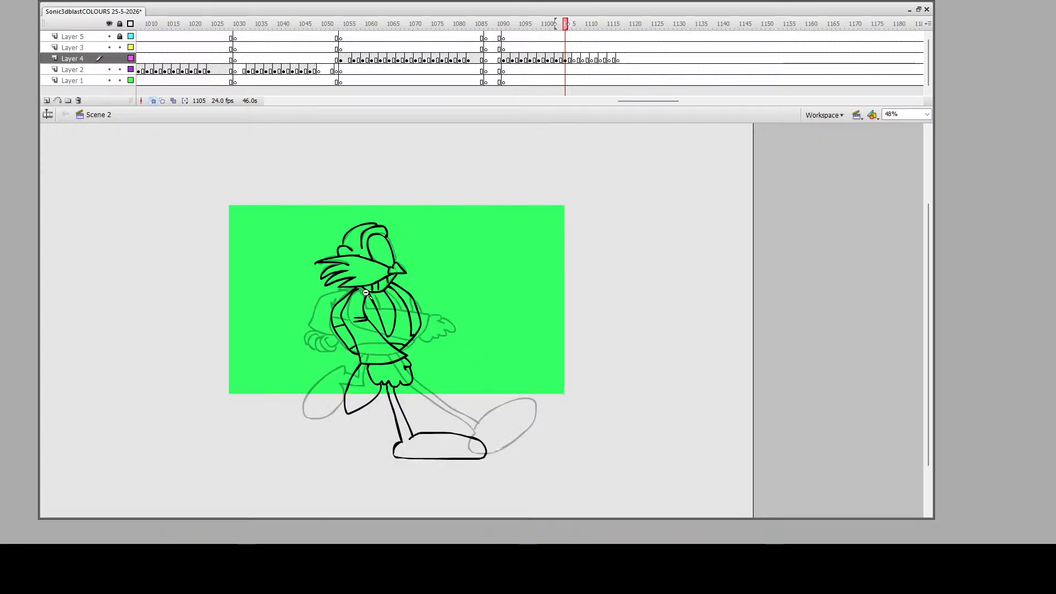
left_click_drag(337, 200, 491, 461)
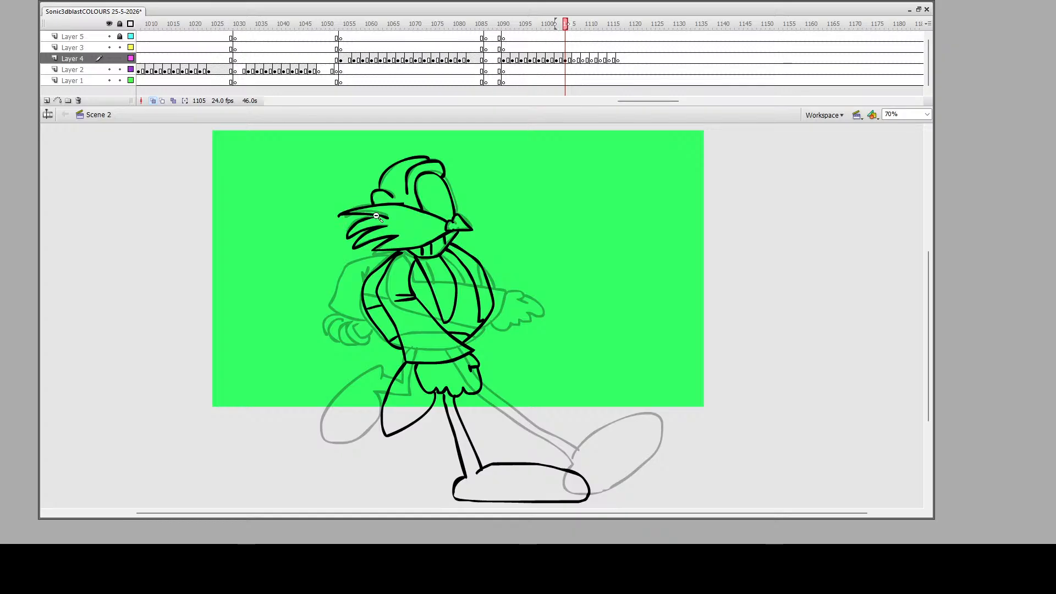
left_click(531, 48)
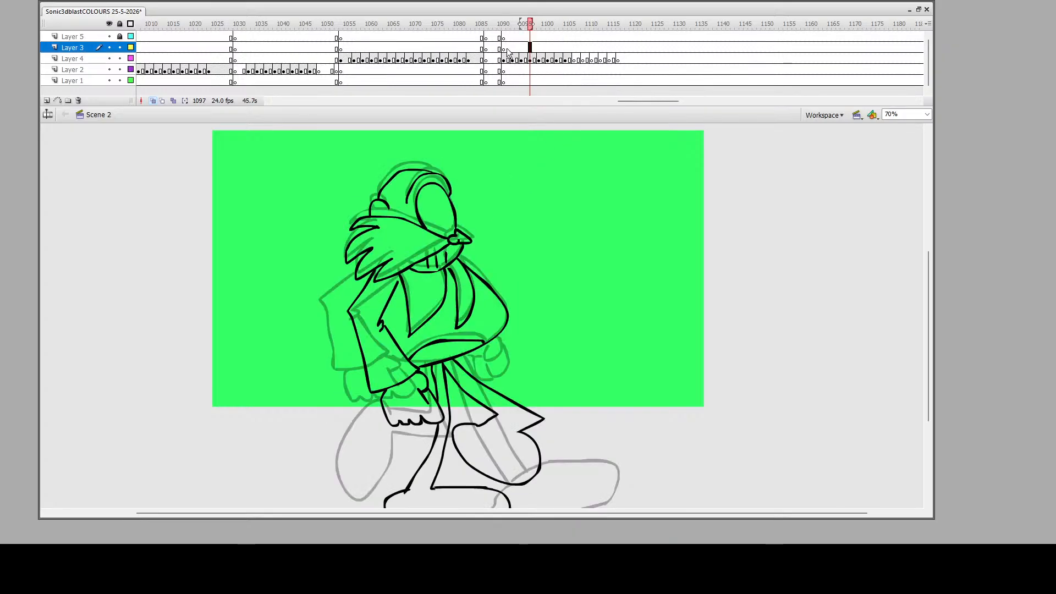
left_click(507, 47)
key("Return")
key("Return")
left_click(508, 48)
key("Return")
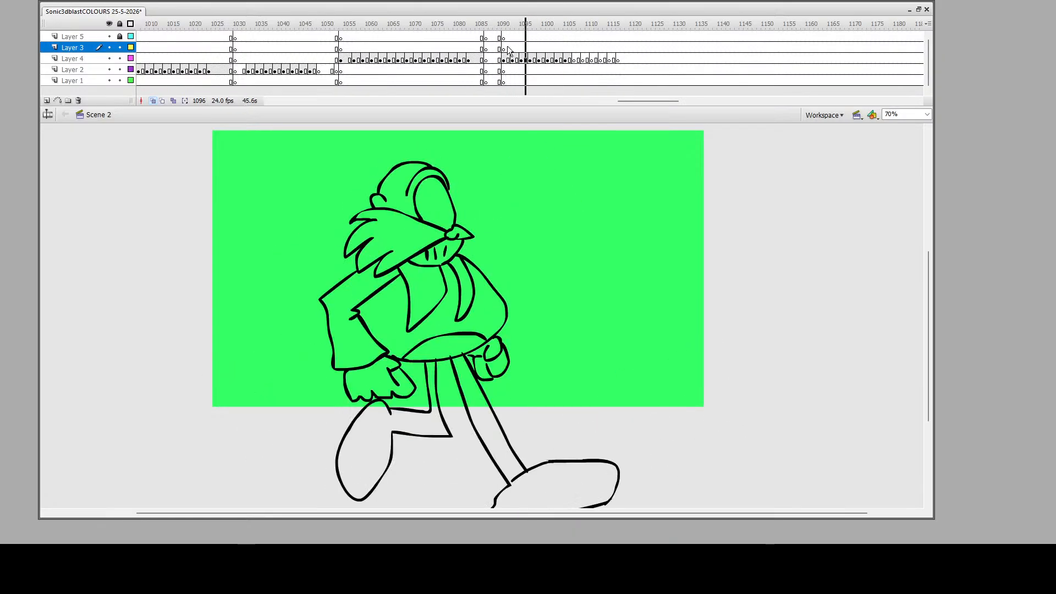
Shift the whole frame 1105 drawing slightly down and replay the walk from the start of the sequence
left_click(564, 57)
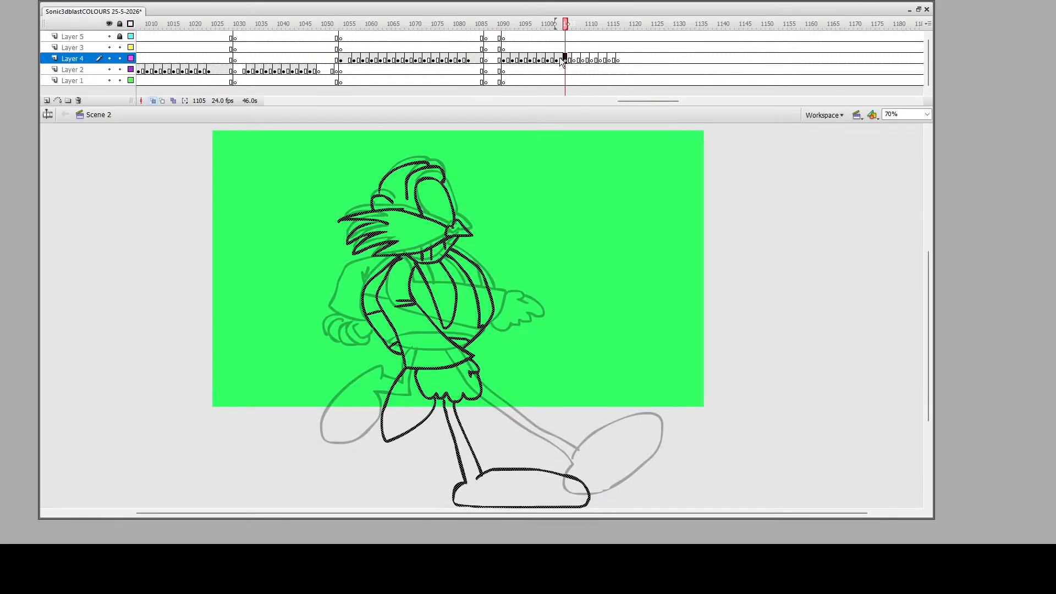
left_click(515, 51)
key("Return")
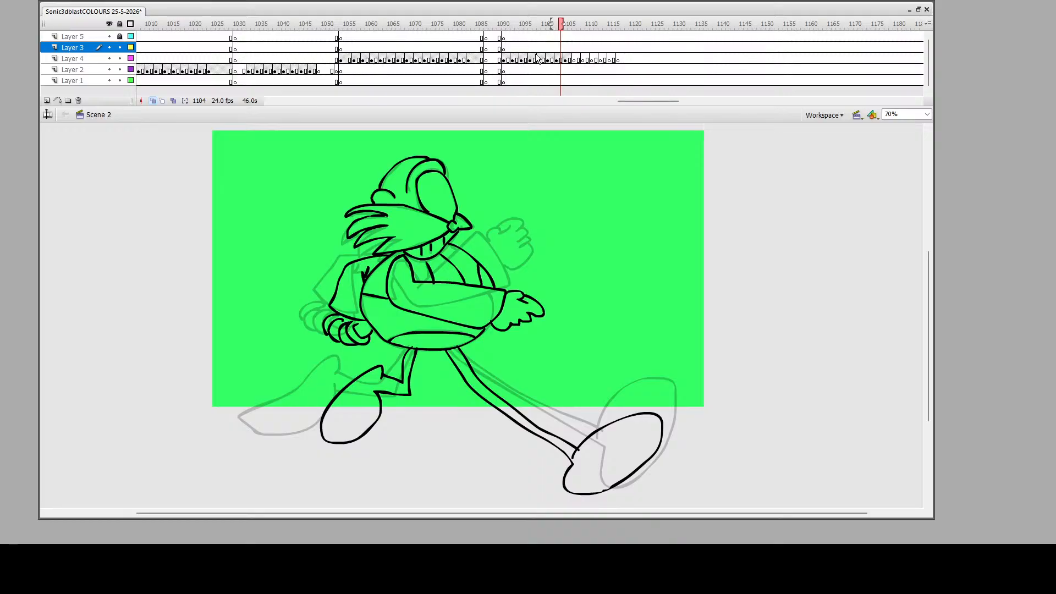
Draw the head on frame 1107 of Layer 4 over the onion skin: spiky moustache, pointed nose, eye, head outline and toothed jaw
left_click(574, 60)
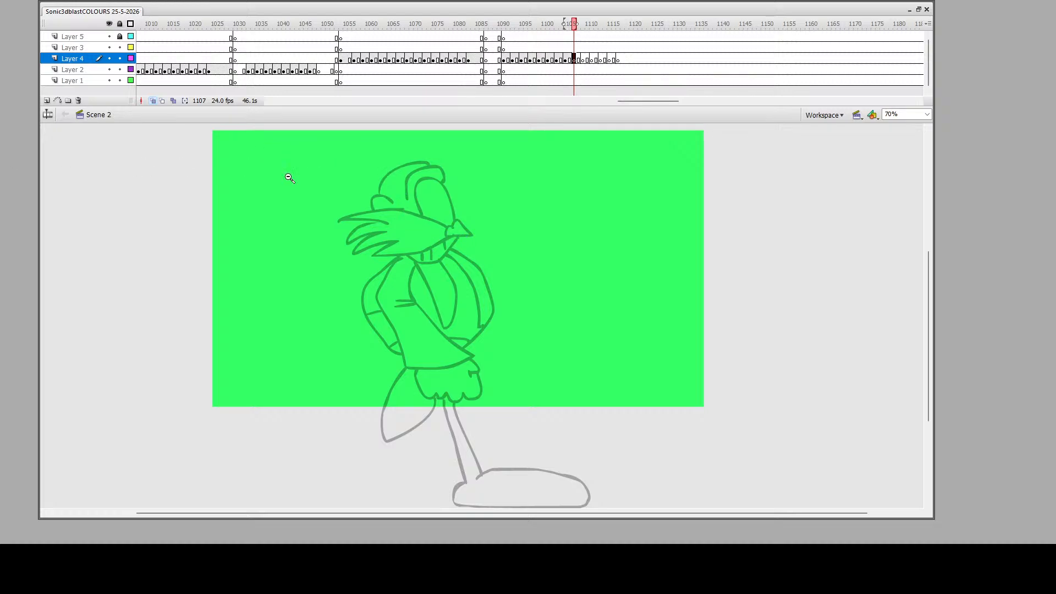
left_click_drag(364, 158, 487, 438)
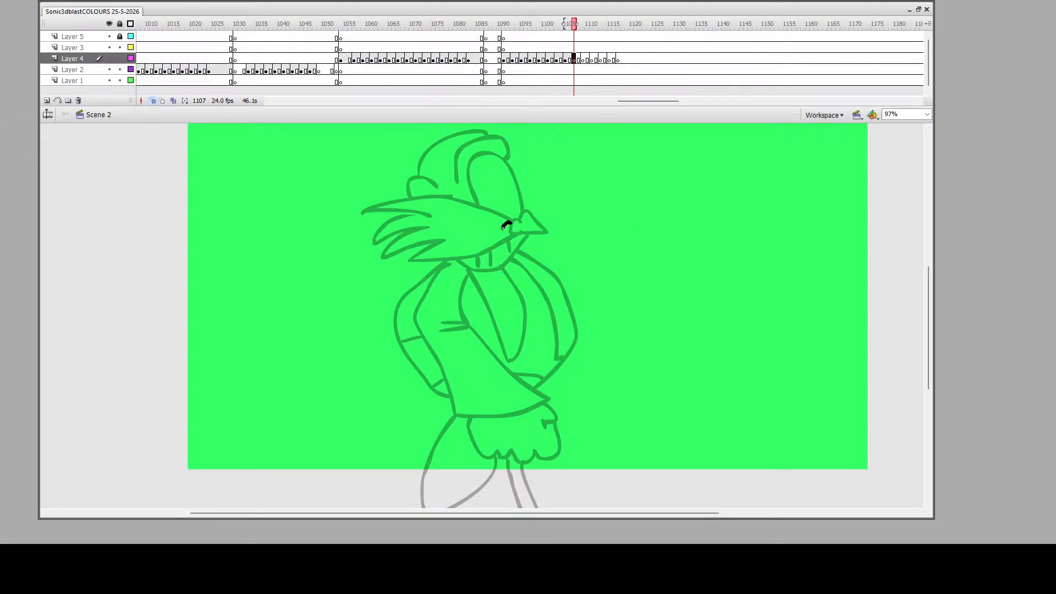
mouse_move(506, 224)
left_mouse_down()
mouse_move(520, 237)
mouse_move(533, 223)
mouse_move(513, 209)
mouse_move(526, 233)
mouse_move(414, 197)
mouse_move(363, 208)
mouse_move(411, 219)
mouse_move(369, 247)
mouse_move(420, 231)
mouse_move(381, 262)
mouse_move(504, 240)
left_mouse_up()
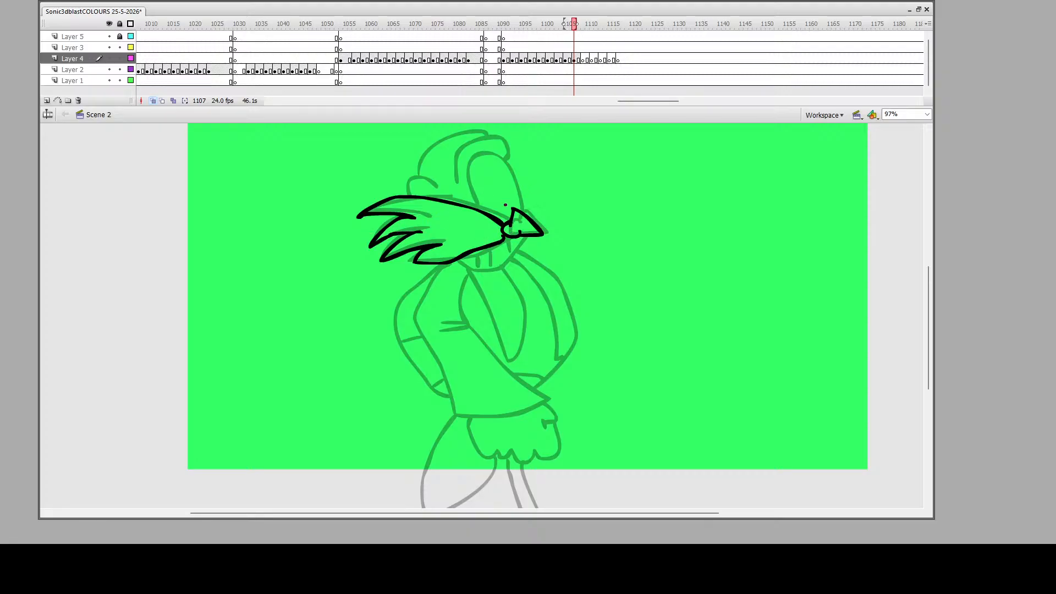
mouse_move(473, 201)
left_mouse_down()
mouse_move(473, 158)
mouse_move(488, 153)
mouse_move(518, 190)
left_mouse_up()
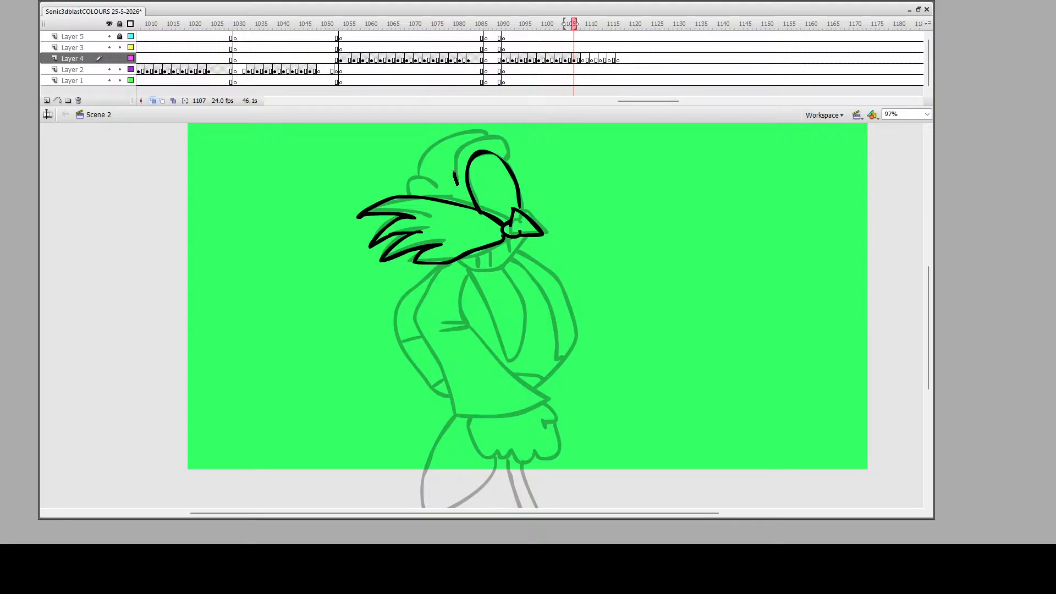
mouse_move(454, 172)
left_mouse_down()
mouse_move(478, 142)
mouse_move(504, 145)
mouse_move(502, 158)
mouse_move(487, 134)
mouse_move(470, 132)
mouse_move(414, 166)
left_mouse_up()
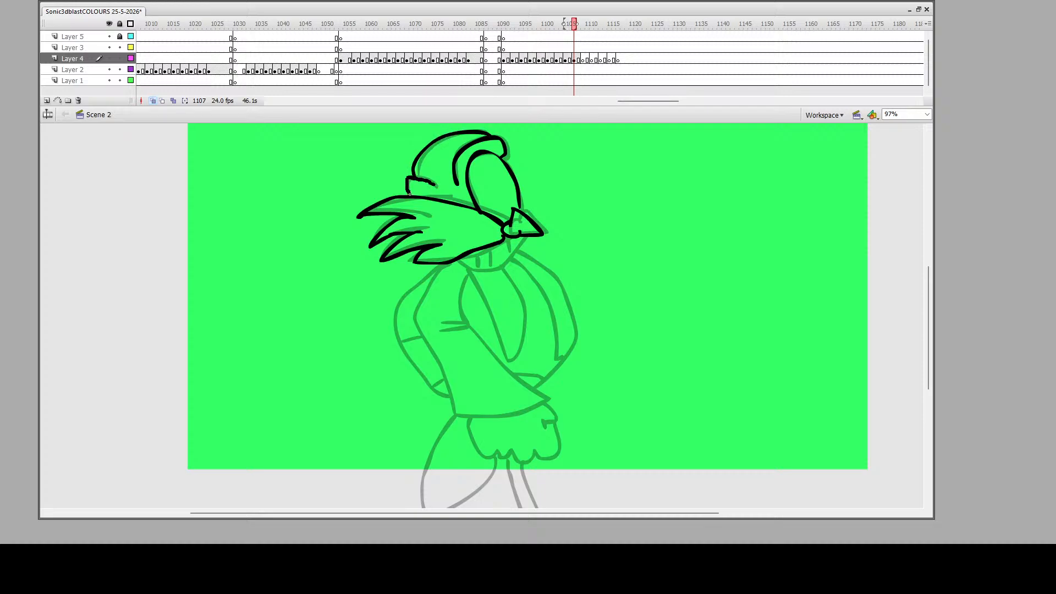
mouse_move(528, 237)
left_mouse_down()
mouse_move(479, 270)
mouse_move(456, 260)
mouse_move(494, 262)
left_mouse_up()
Draw the near arm on frame 1107 bent at the elbow, with its sleeve cuff and gloved hand across the waist
scroll(439, 215, "down", 3)
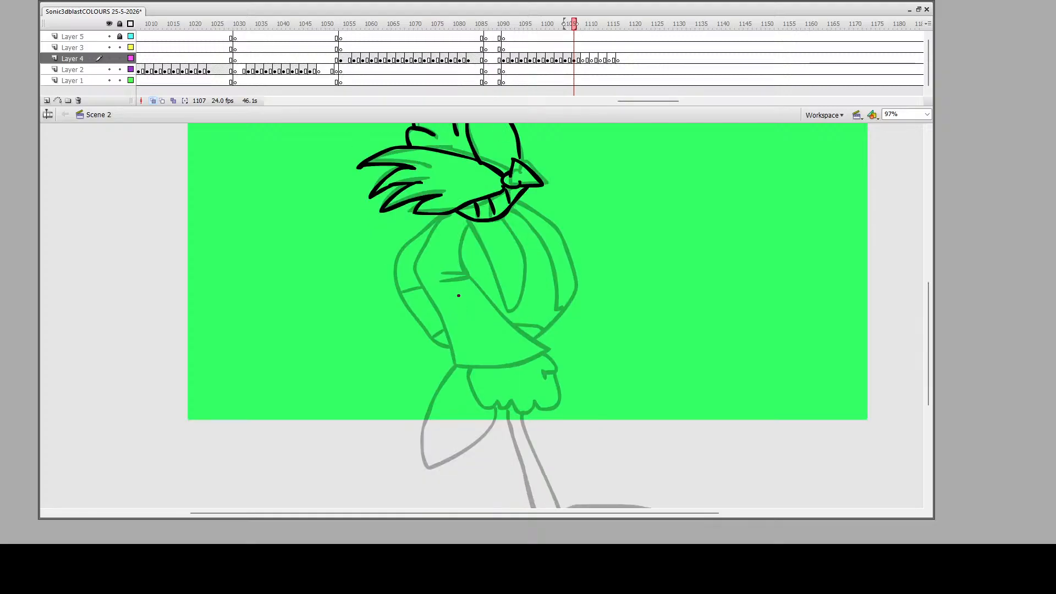
mouse_move(435, 215)
left_mouse_down()
mouse_move(353, 287)
mouse_move(416, 348)
mouse_move(473, 299)
mouse_move(391, 279)
mouse_move(400, 268)
mouse_move(422, 280)
mouse_move(457, 221)
left_mouse_up()
mouse_move(470, 303)
left_mouse_down()
mouse_move(500, 337)
mouse_move(505, 323)
mouse_move(502, 348)
mouse_move(450, 369)
mouse_move(432, 342)
left_mouse_up()
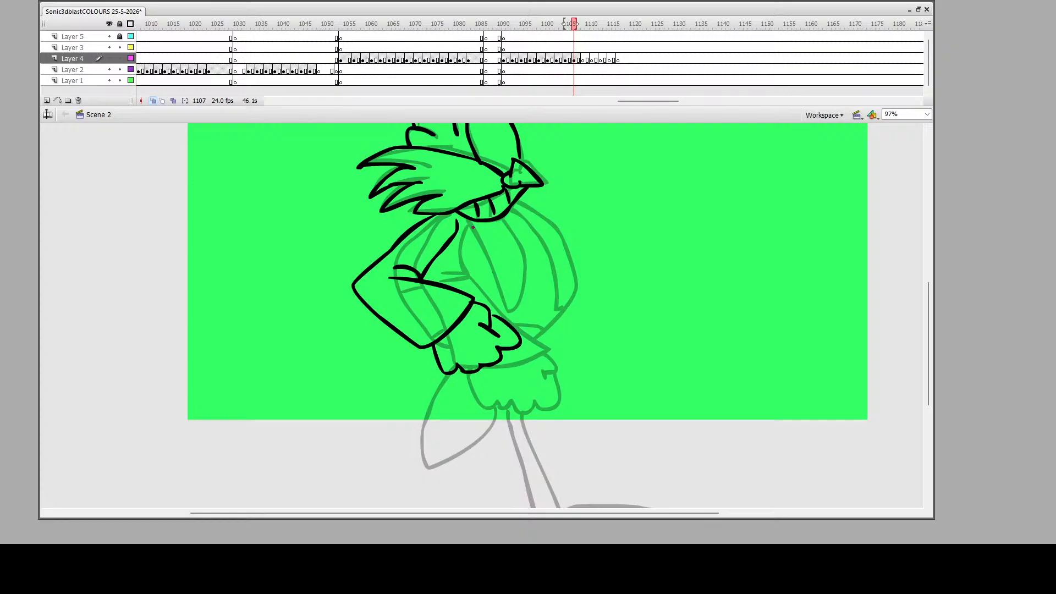
Draw the rounded torso outline, jacket lapels and waistline on frame 1107
mouse_move(451, 219)
left_mouse_down()
mouse_move(504, 314)
mouse_move(527, 286)
mouse_move(503, 217)
mouse_move(512, 208)
mouse_move(542, 216)
mouse_move(568, 256)
mouse_move(575, 279)
mouse_move(563, 310)
mouse_move(501, 360)
left_mouse_up()
left_click_drag(533, 328, 513, 325)
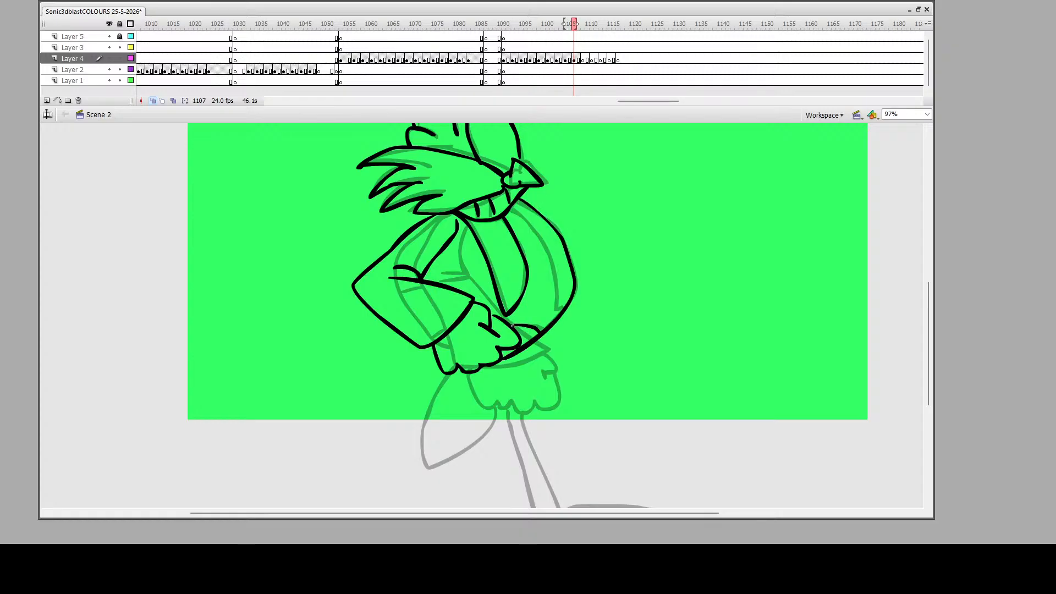
mouse_move(510, 208)
left_mouse_down()
mouse_move(549, 264)
mouse_move(560, 306)
left_mouse_up()
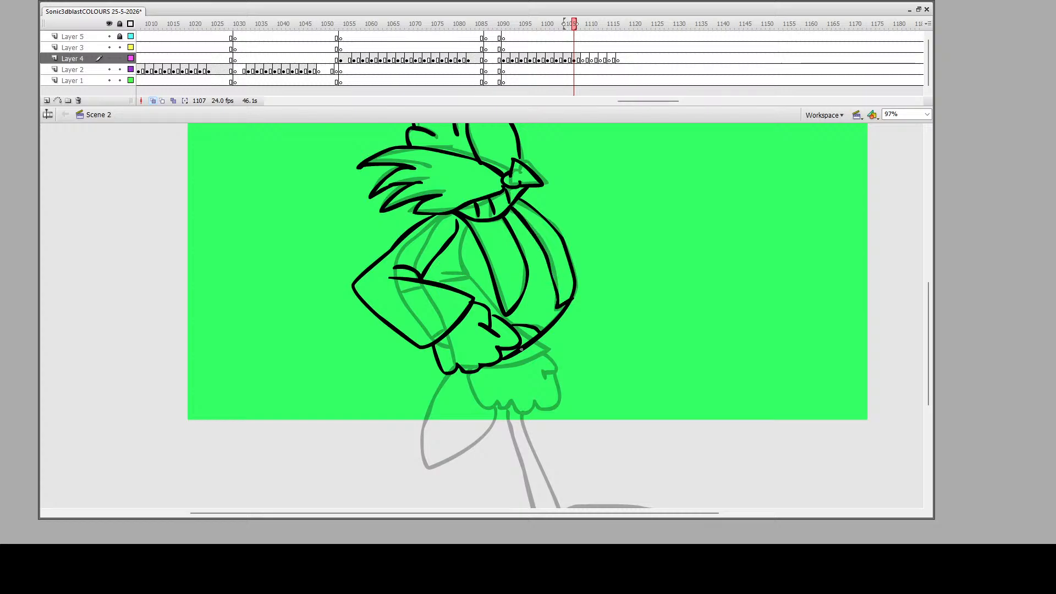
Draw the standing leg and shoe, the leg kicked up behind and the far hand beside the torso on frame 1107
scroll(517, 352, "down", 3)
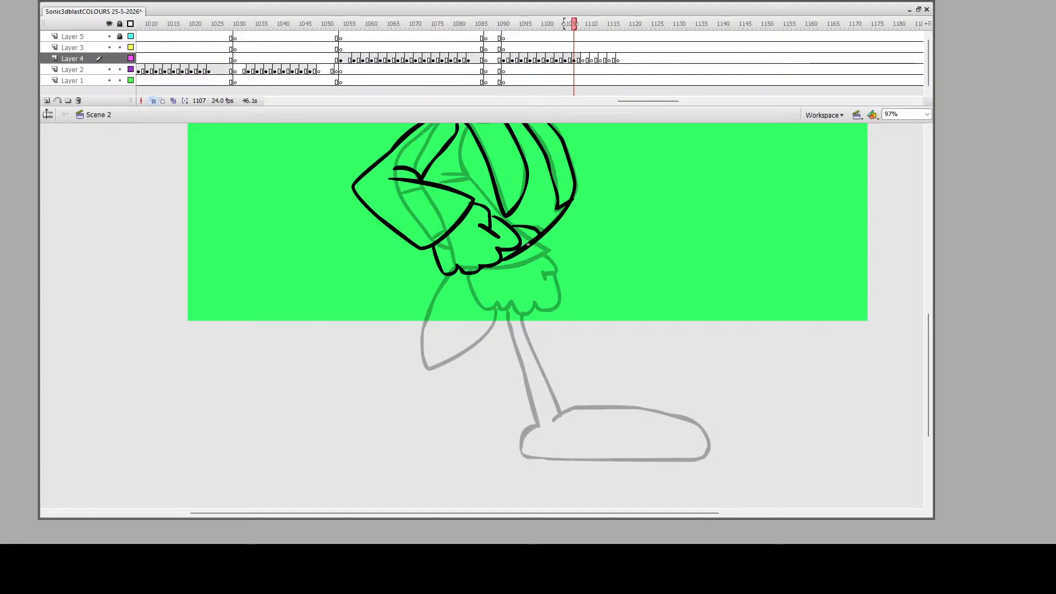
mouse_move(528, 244)
left_mouse_down()
mouse_move(637, 269)
mouse_move(581, 293)
mouse_move(604, 311)
mouse_move(612, 354)
mouse_move(584, 372)
mouse_move(514, 296)
mouse_move(517, 279)
mouse_move(576, 273)
mouse_move(521, 253)
mouse_move(431, 401)
mouse_move(532, 409)
mouse_move(546, 436)
mouse_move(505, 460)
mouse_move(416, 451)
mouse_move(365, 425)
mouse_move(376, 398)
mouse_move(432, 362)
mouse_move(473, 276)
left_mouse_up()
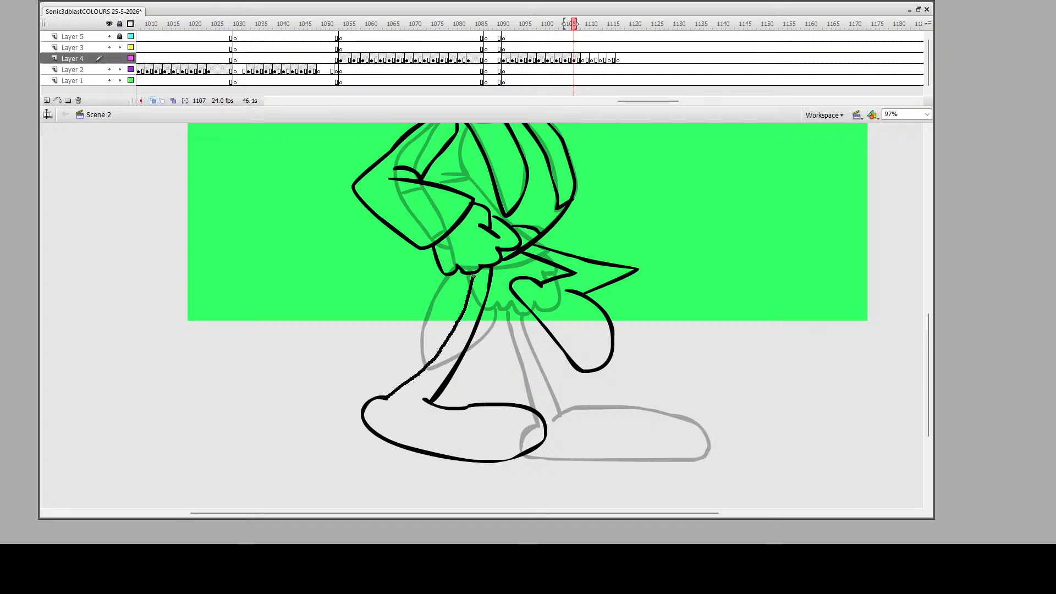
scroll(571, 273, "up", 3)
mouse_move(582, 312)
left_mouse_down()
mouse_move(602, 307)
mouse_move(579, 325)
mouse_move(600, 293)
mouse_move(604, 339)
mouse_move(553, 345)
mouse_move(564, 326)
left_mouse_up()
scroll(583, 266, "up", 4)
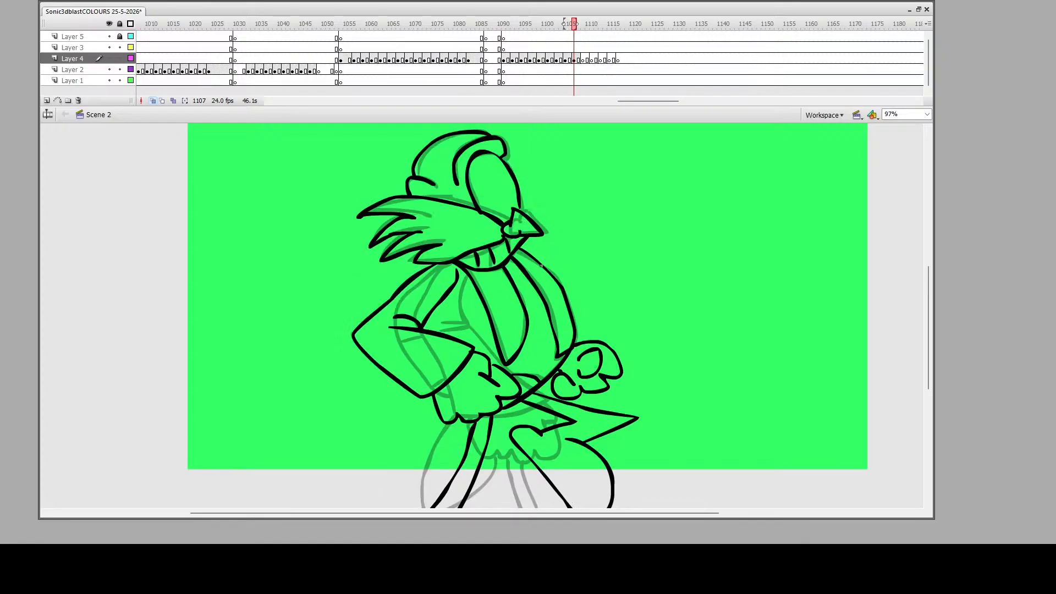
scroll(427, 242, "down", 4)
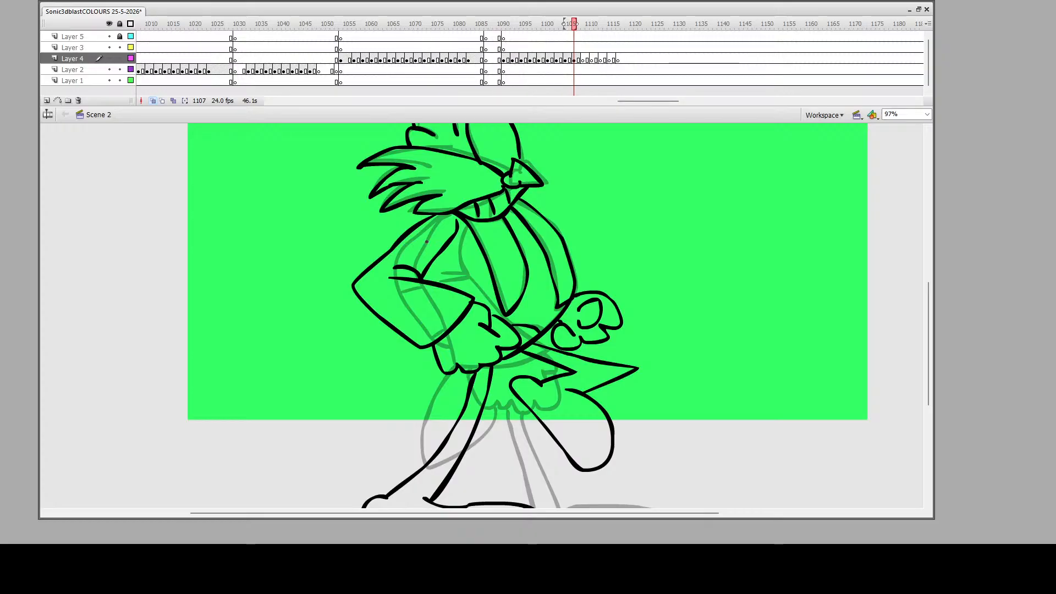
scroll(521, 342, "down", 6)
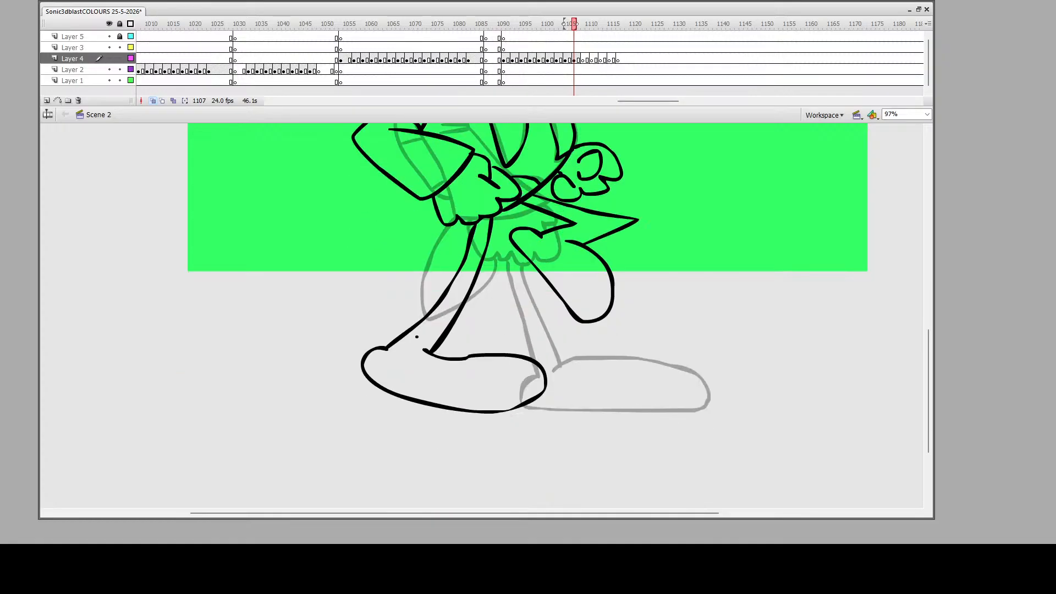
scroll(417, 337, "up", 2)
Save the file and stretch the whole frame 1107 drawing slightly upward
left_click(575, 58)
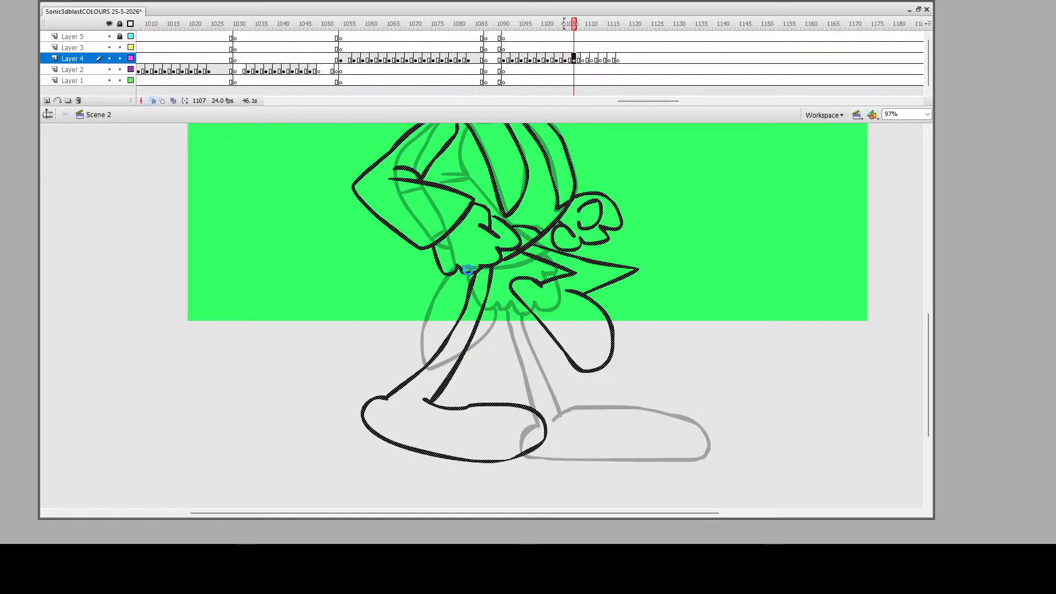
key("ctrl+s")
left_click_drag(929, 351, 919, 298)
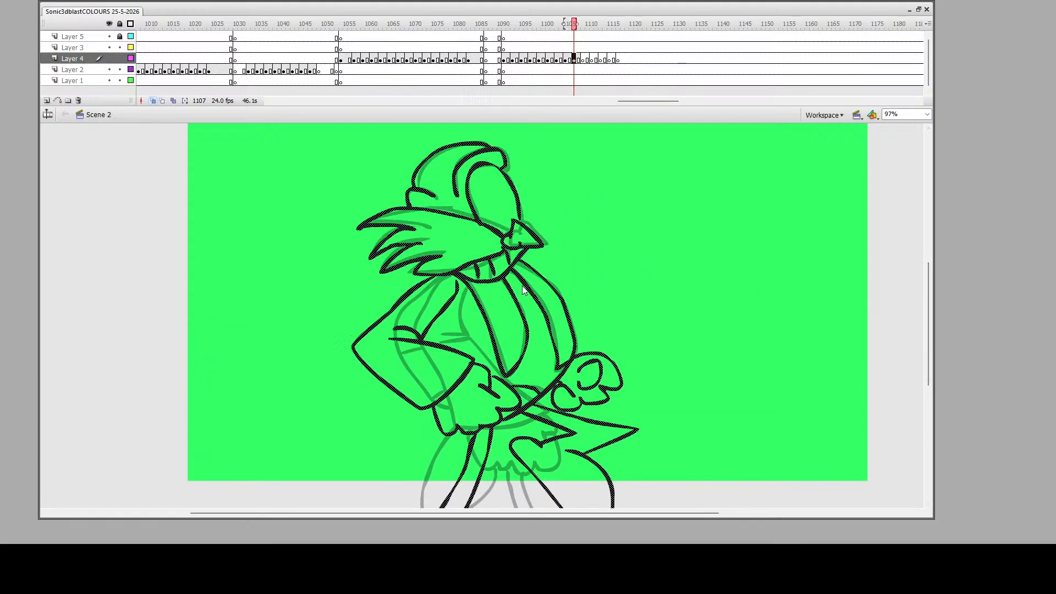
key("q")
left_click_drag(495, 142, 495, 137)
left_click(558, 204)
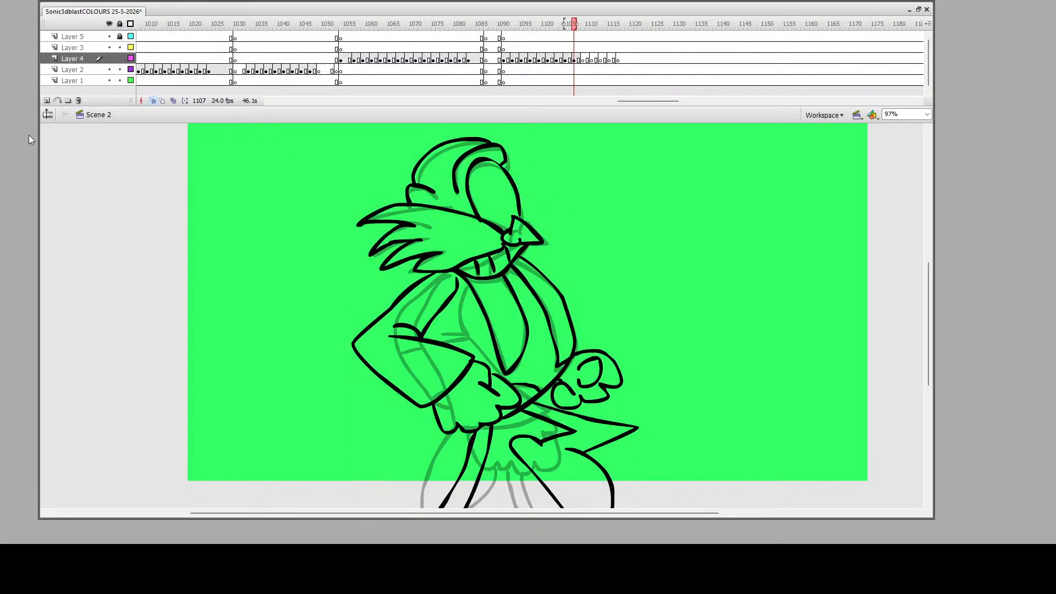
Draw two straight red lines on frame 1107, one across the eye outline and one across the band above it
left_click_drag(484, 136, 537, 176)
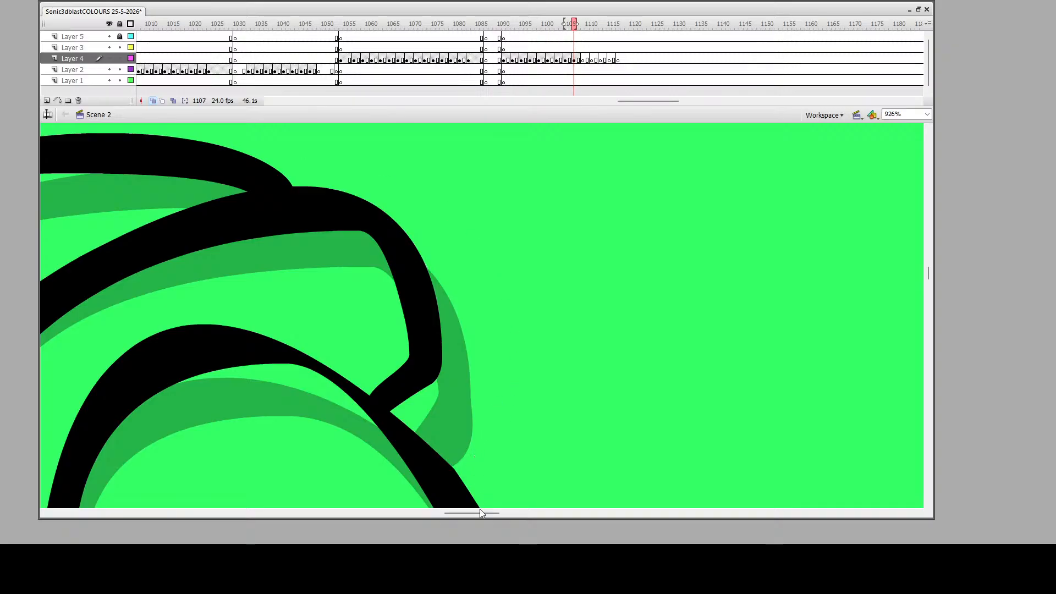
left_click_drag(480, 513, 459, 513)
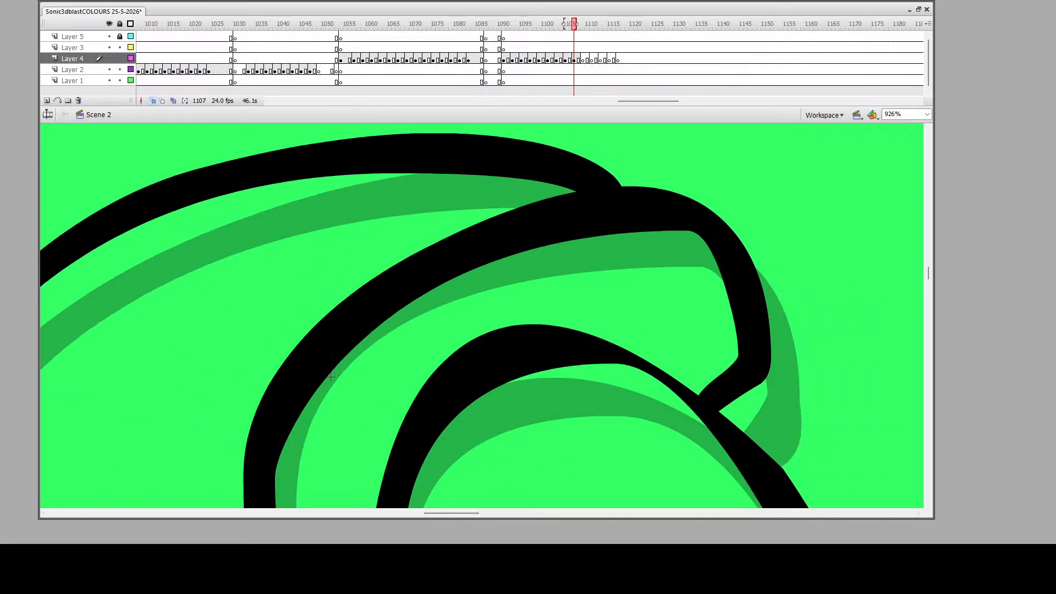
mouse_move(366, 462)
left_mouse_down()
mouse_move(587, 294)
mouse_move(633, 301)
left_mouse_up()
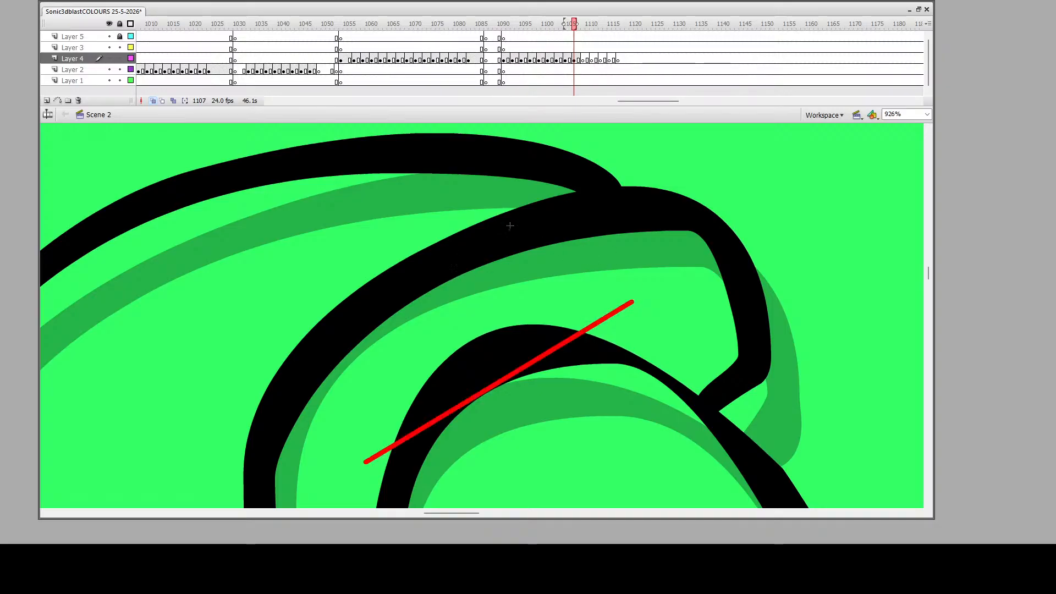
mouse_move(304, 281)
left_mouse_down()
mouse_move(785, 165)
mouse_move(793, 194)
left_mouse_up()
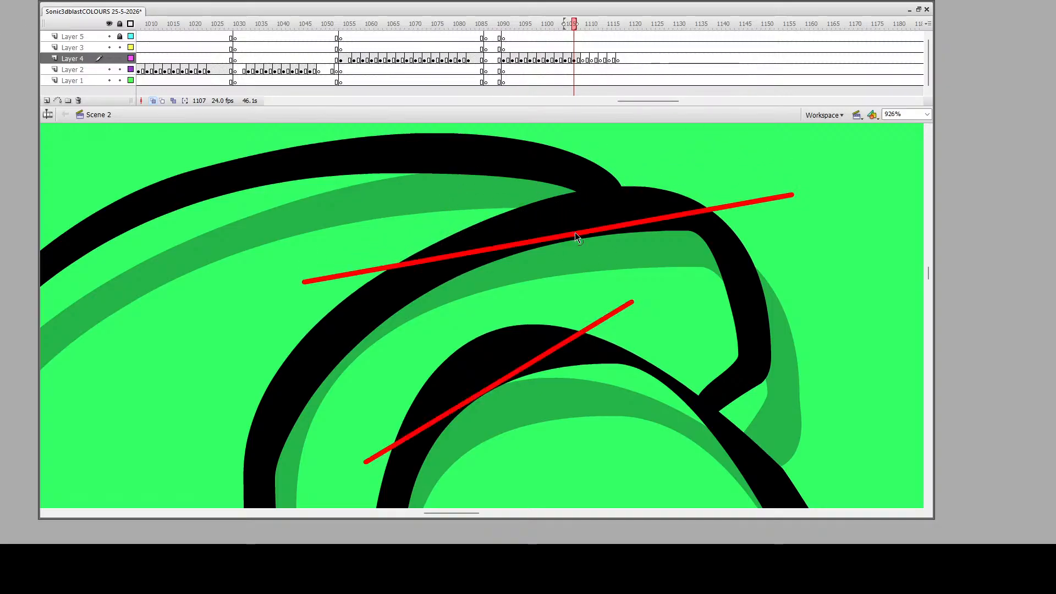
Bend the two red lines into arcs and cut away the black above the eye outline's arc on frame 1107
mouse_move(575, 232)
left_mouse_down()
mouse_move(573, 209)
mouse_move(584, 203)
left_mouse_up()
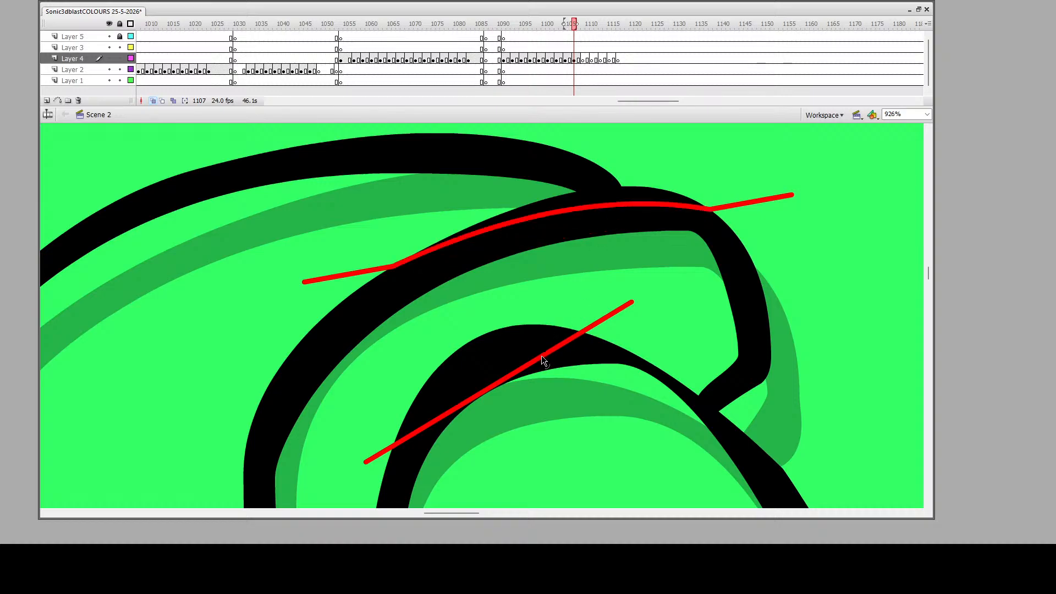
mouse_move(529, 365)
left_mouse_down()
mouse_move(507, 333)
mouse_move(496, 337)
left_mouse_up()
double_click(589, 329)
key("Delete")
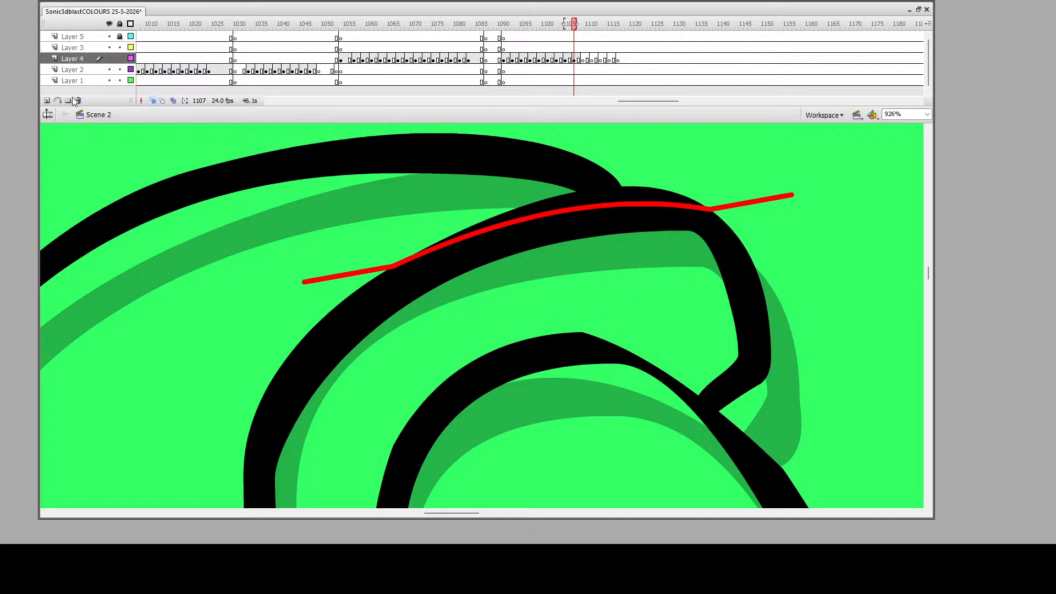
Draw red cutting curves along the cap outline's front end and delete the excess black beyond the red curves
mouse_move(631, 210)
left_mouse_down()
mouse_move(483, 146)
mouse_move(171, 141)
left_mouse_up()
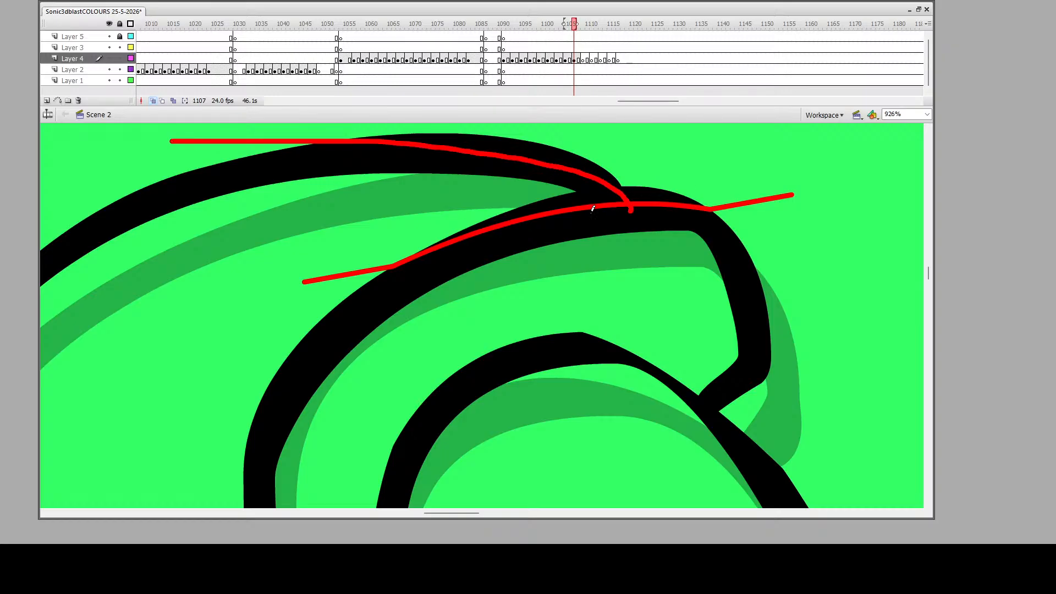
left_click_drag(592, 212, 554, 185)
left_click(563, 205)
key("Delete")
left_click(643, 193)
key("Delete")
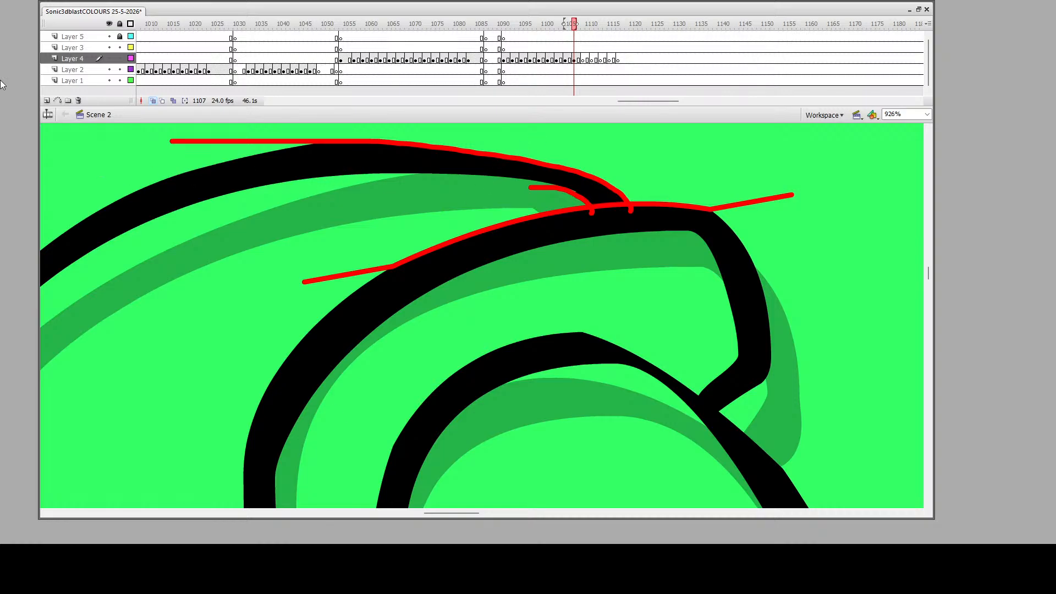
Cross the red cutting lines with one joining stroke and remove all the red lines from frame 1107
left_click_drag(589, 153, 557, 268)
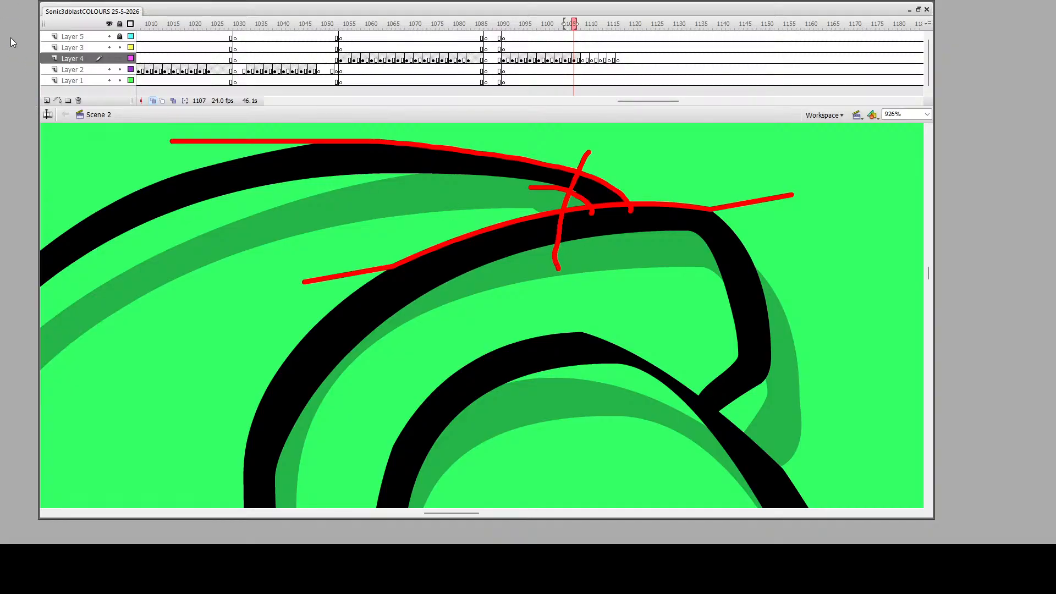
key("ctrl+z")
key("ctrl+z")
key("ctrl+z")
key("ctrl+z")
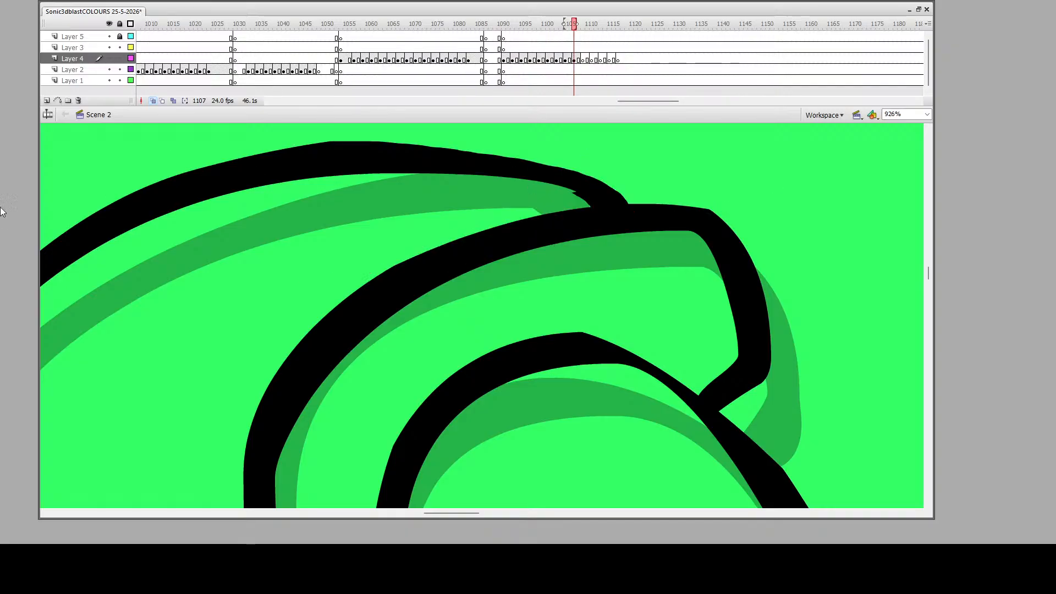
View the whole figure and play the walk cycle from frame 1092 to check the motion
key("z")
left_click(523, 219, "alt")
left_click(526, 267, "alt")
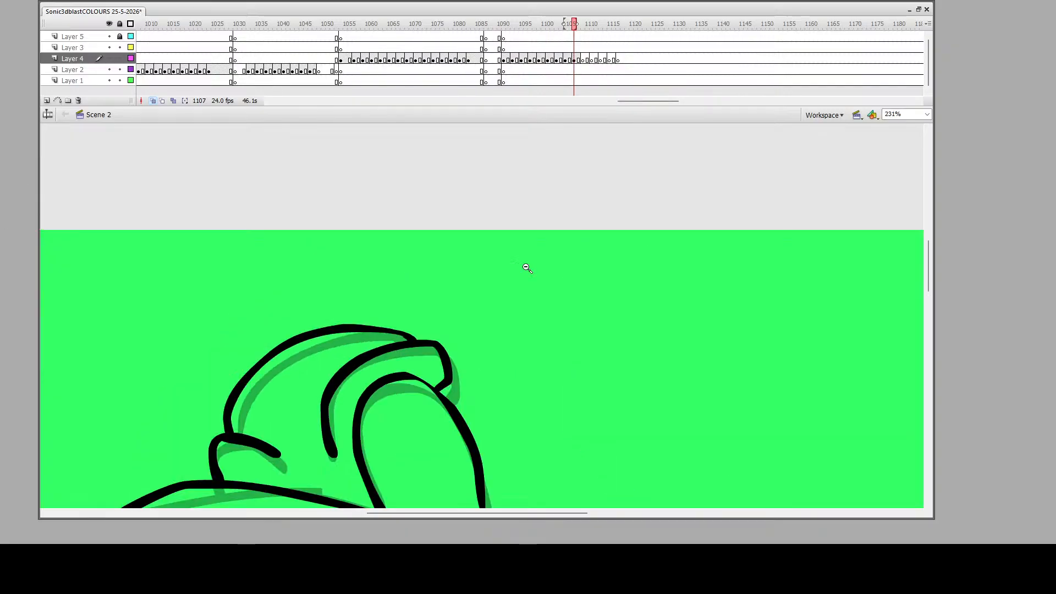
left_click(526, 266, "alt")
left_click(492, 380, "alt")
scroll(493, 379, "down", 1)
scroll(479, 363, "up", 3)
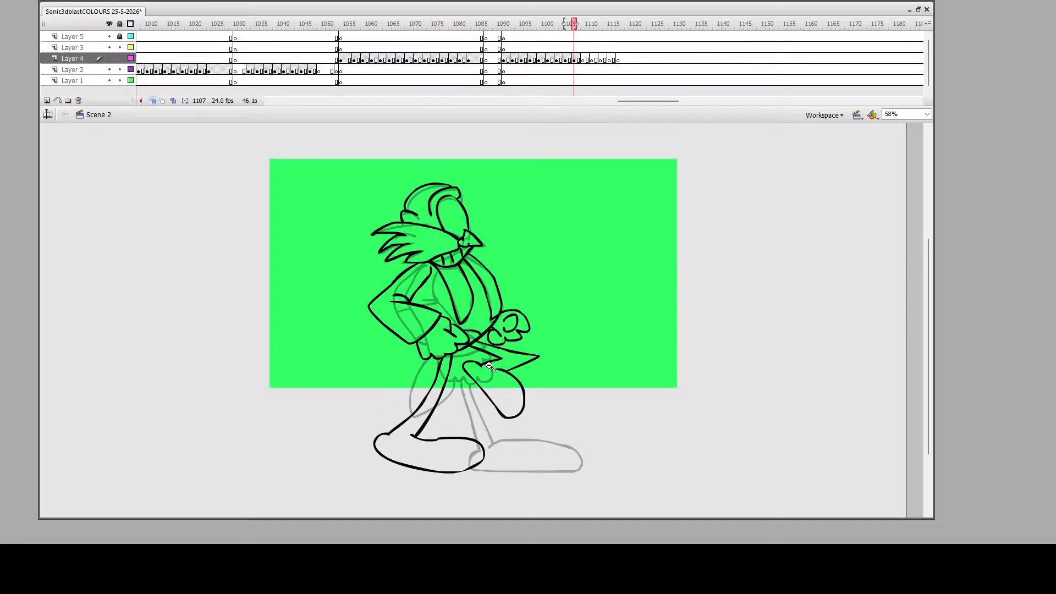
scroll(439, 307, "down", 3)
left_click(502, 60)
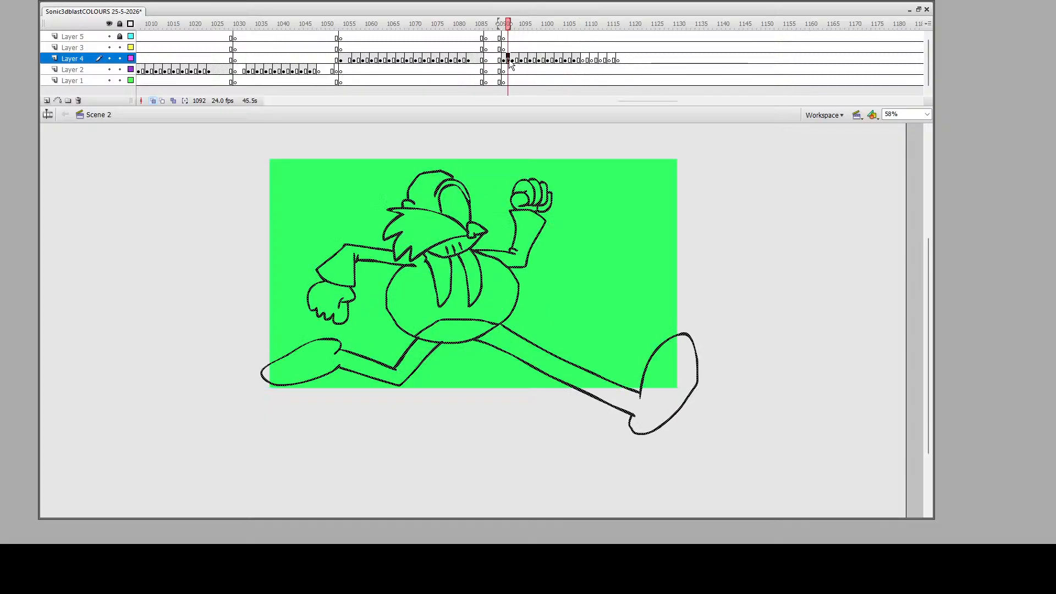
key("Return")
left_click(569, 60)
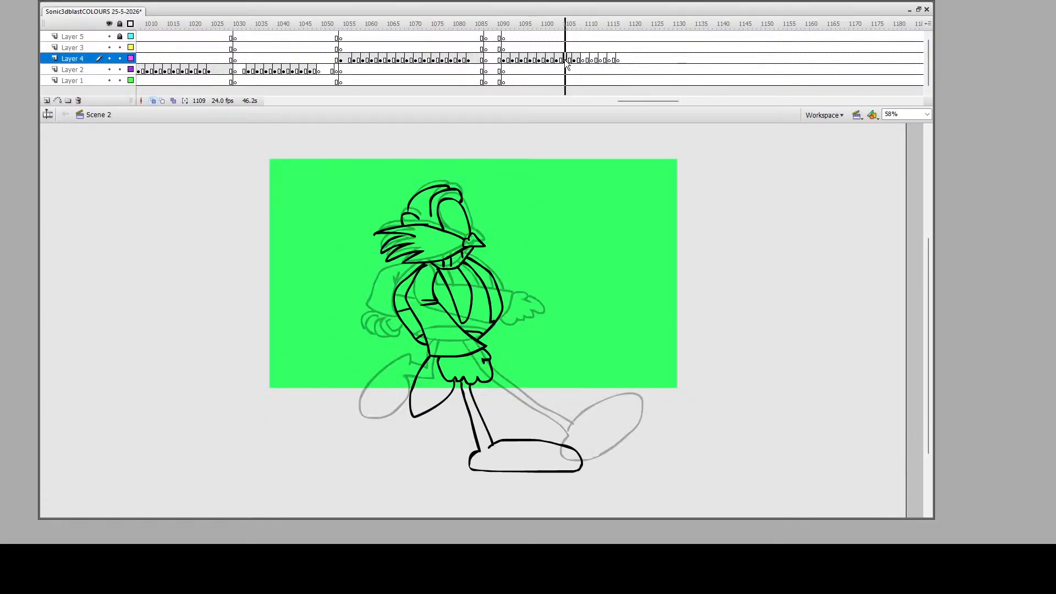
Shift the whole frame 1107 drawing slightly downward and play the cycle from its start
left_click(576, 59)
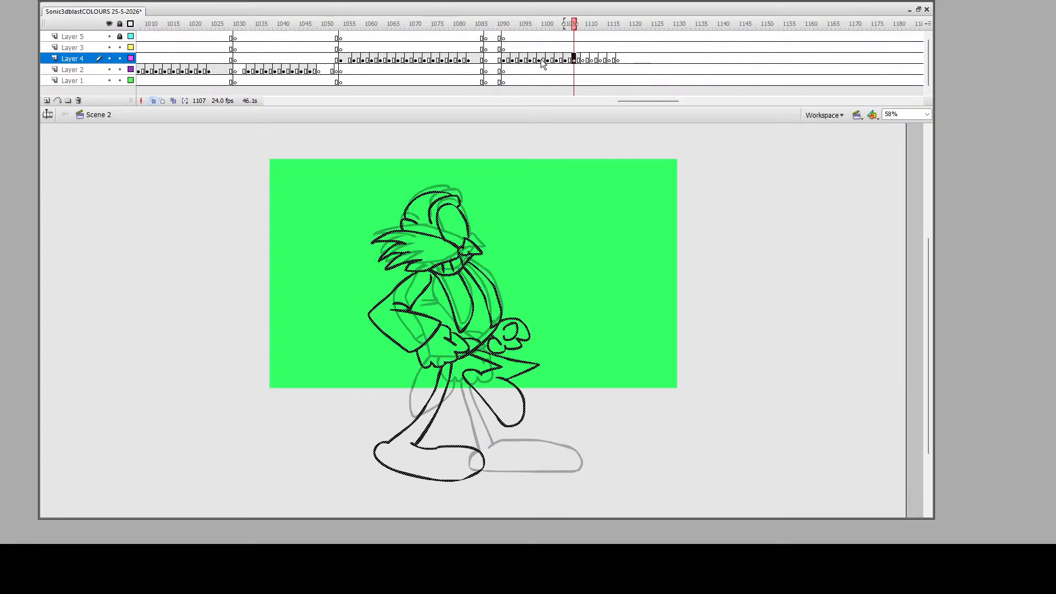
left_click(505, 59)
key("Return")
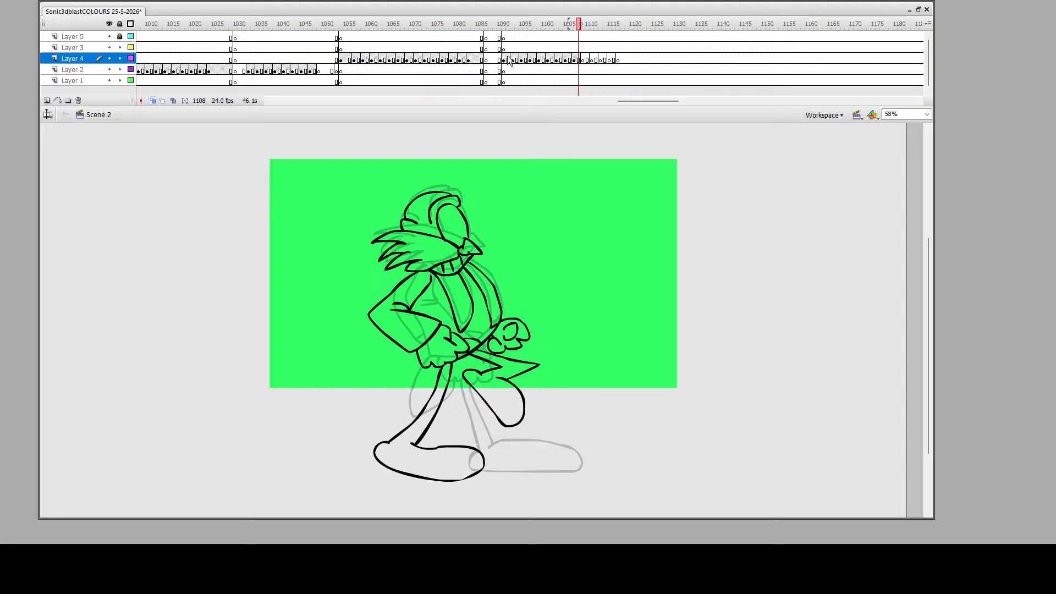
Review the walk cycle from frame 1092 through frame 1107 with repeated playback
left_click(583, 58)
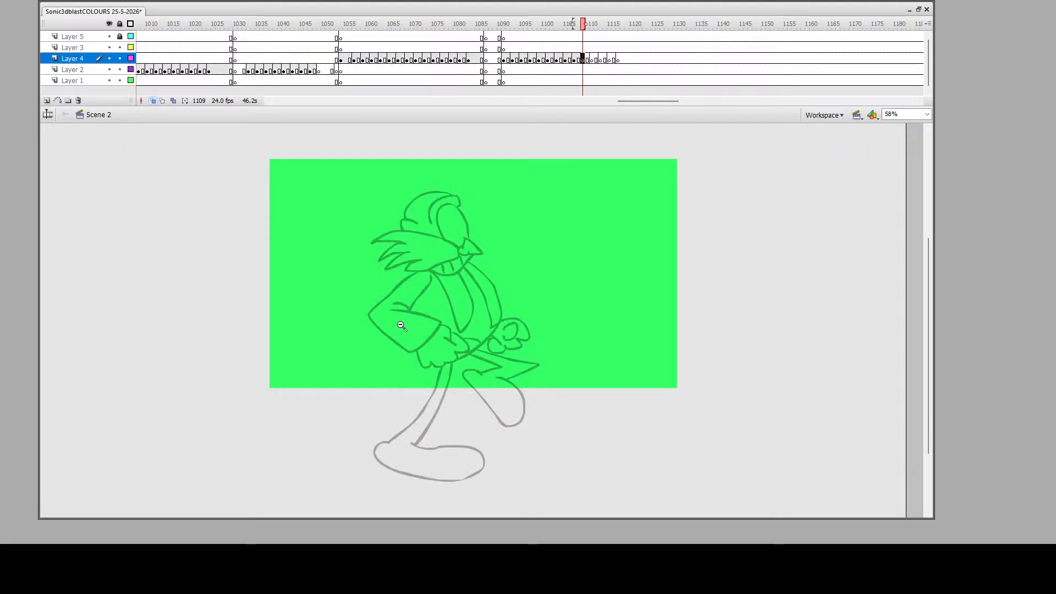
left_click_drag(370, 165, 539, 489)
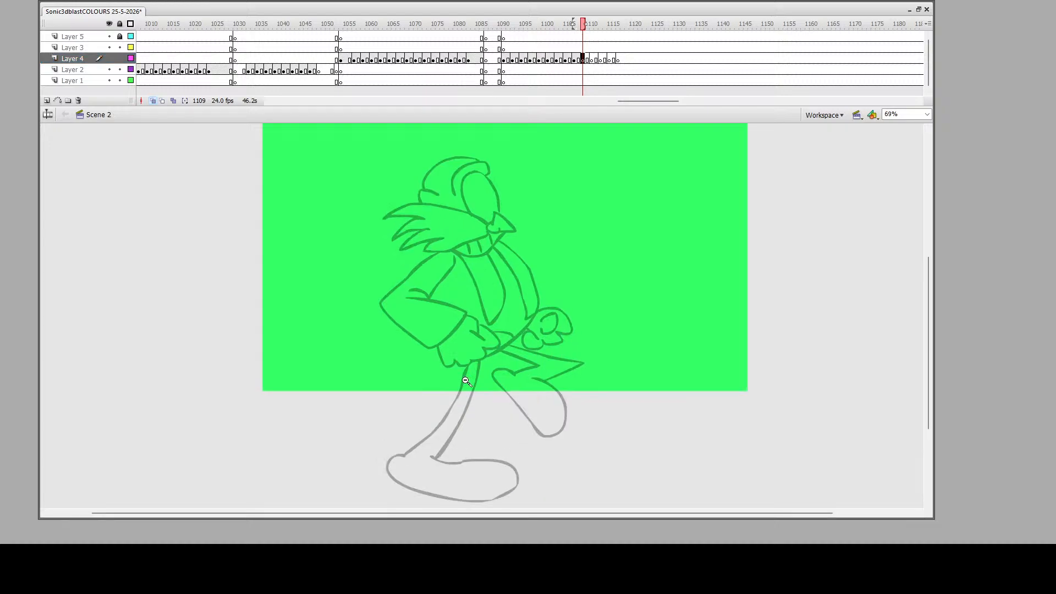
left_click_drag(421, 156, 590, 493)
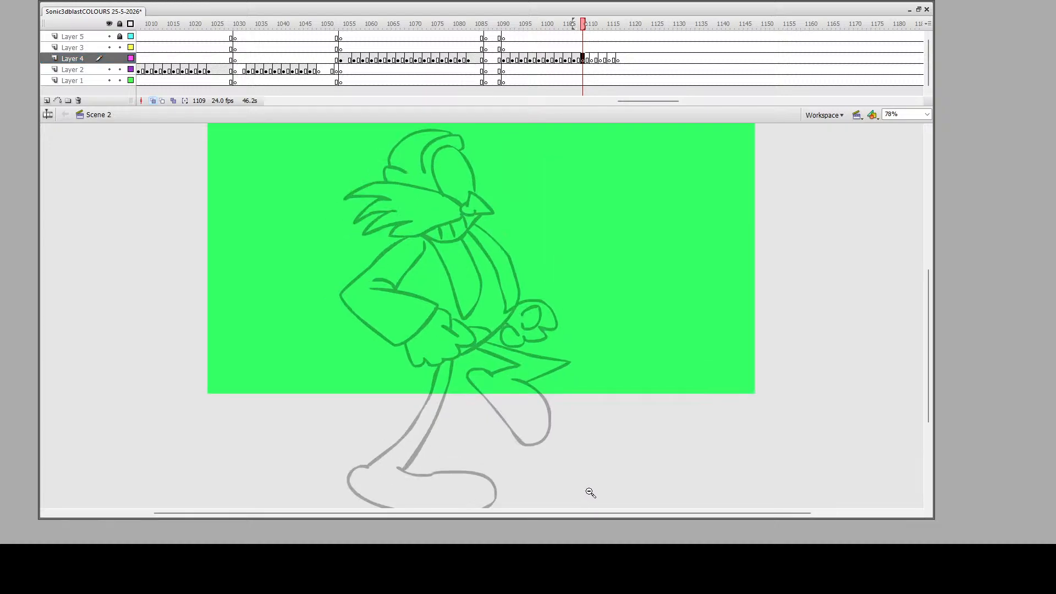
left_click(509, 52)
key("period")
key("period")
key("period")
key("period")
key("period")
key("period")
key("period")
key("period")
key("period")
key("period")
key("period")
key("period")
key("period")
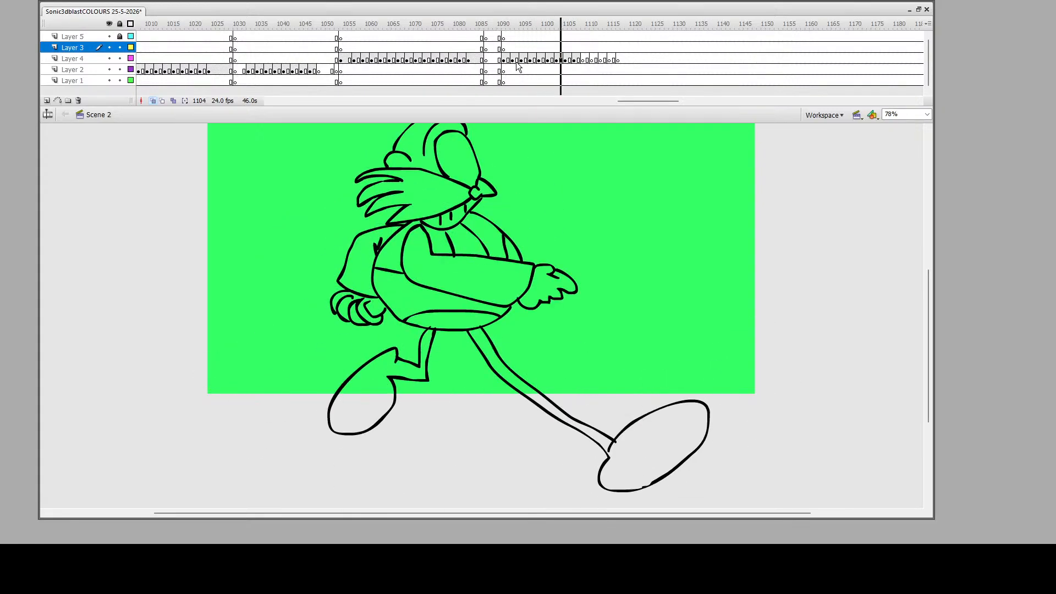
key("Return")
left_click(517, 61)
key("Return")
key("Return")
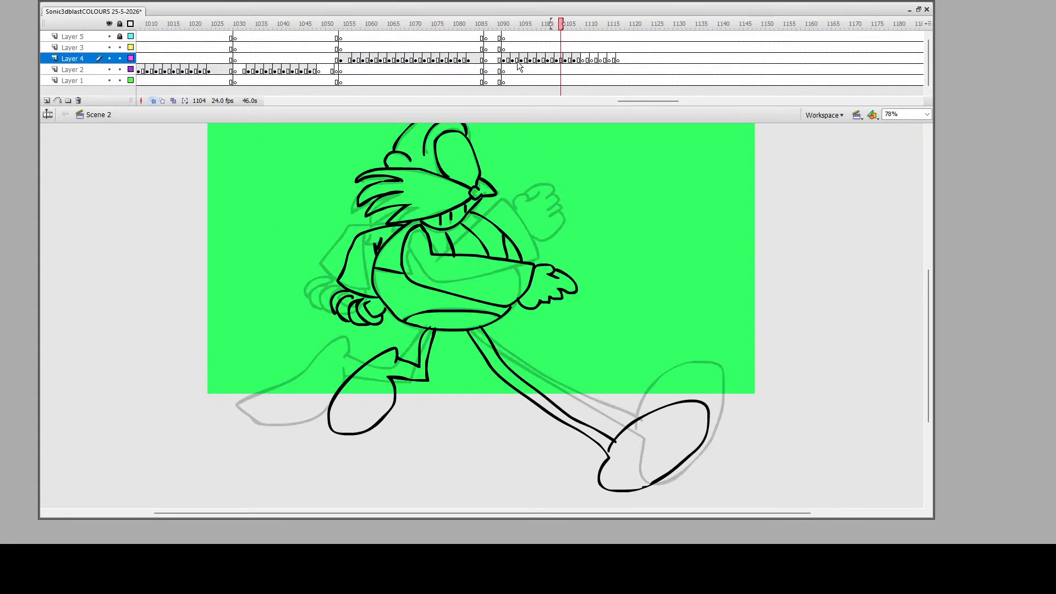
left_click(510, 62)
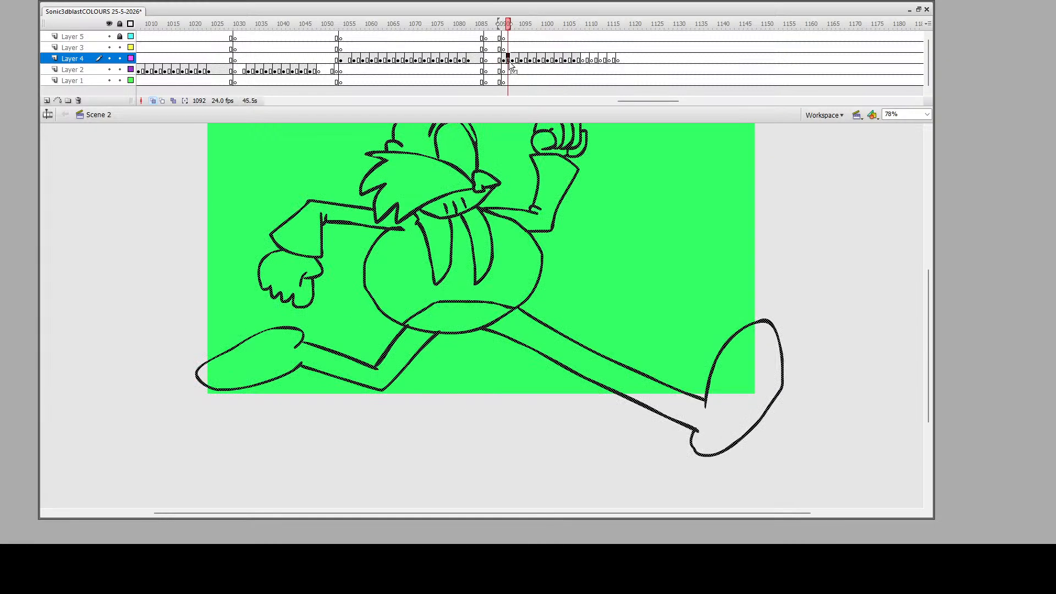
key("Return")
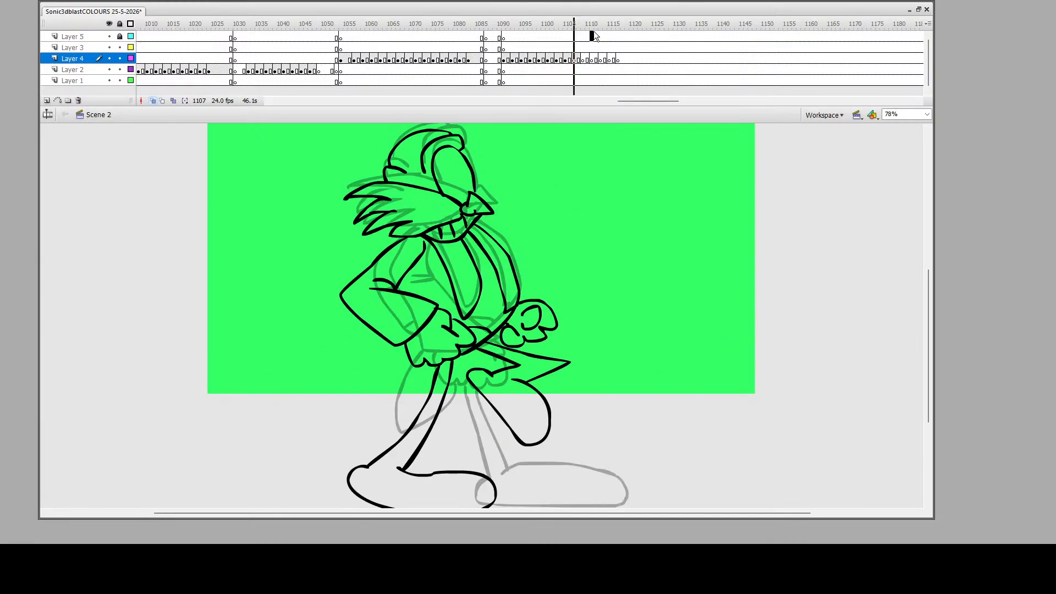
Insert a blank keyframe at frame 1111 on all five layers
left_click_drag(594, 33, 588, 114)
left_click(593, 66)
left_click_drag(593, 34, 593, 34)
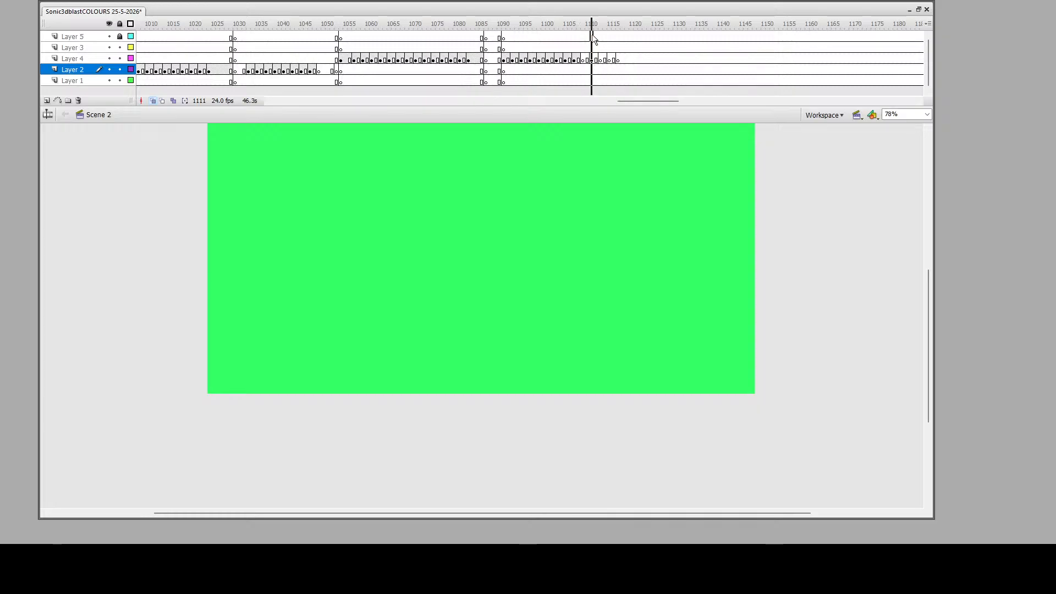
left_click_drag(593, 74, 593, 78)
key("F7")
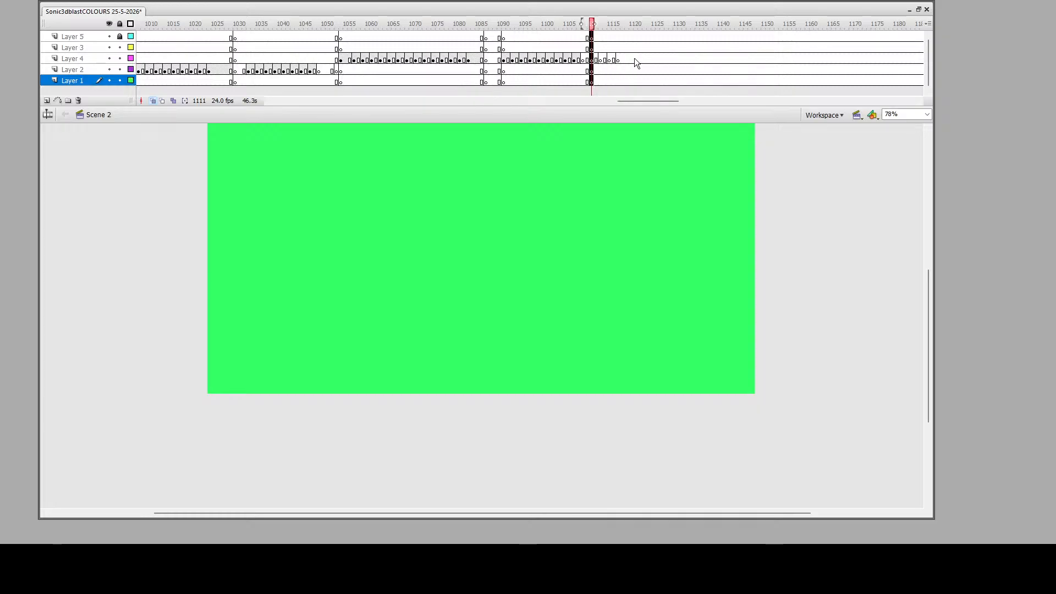
Continue the blank keyframes on Layer 4 at every second frame through frame 1123
left_click(628, 58)
left_click(636, 57)
key("F7")
left_click(645, 58)
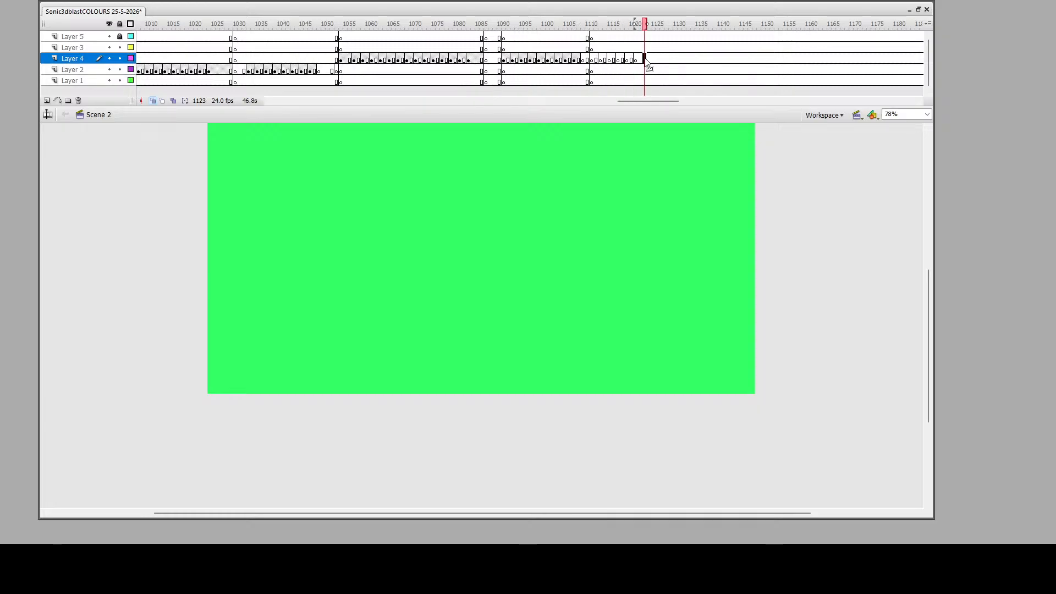
Draw the forward-leaning head on Layer 4's frame 1112, with cap, eye outline, nose, jagged moustache and gritted teeth
left_click(595, 57)
key("z")
left_click(423, 205, "alt")
left_click_drag(202, 222, 512, 452)
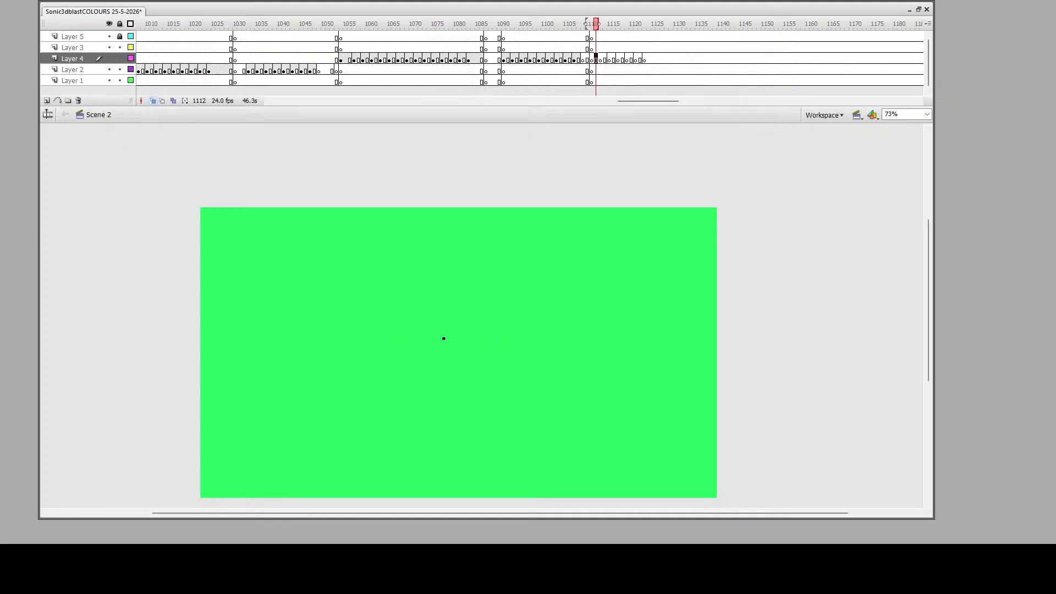
mouse_move(447, 328)
left_mouse_down()
mouse_move(474, 329)
mouse_move(445, 314)
mouse_move(441, 333)
mouse_move(406, 317)
mouse_move(329, 317)
mouse_move(354, 320)
mouse_move(334, 339)
mouse_move(326, 375)
mouse_move(354, 365)
mouse_move(355, 399)
mouse_move(477, 333)
mouse_move(480, 359)
mouse_move(450, 375)
mouse_move(421, 365)
mouse_move(477, 341)
mouse_move(459, 368)
left_mouse_up()
mouse_move(459, 350)
left_mouse_down()
mouse_move(415, 292)
mouse_move(385, 281)
mouse_move(383, 312)
mouse_move(401, 278)
mouse_move(381, 274)
mouse_move(369, 302)
mouse_move(371, 271)
mouse_move(348, 277)
mouse_move(342, 312)
left_mouse_up()
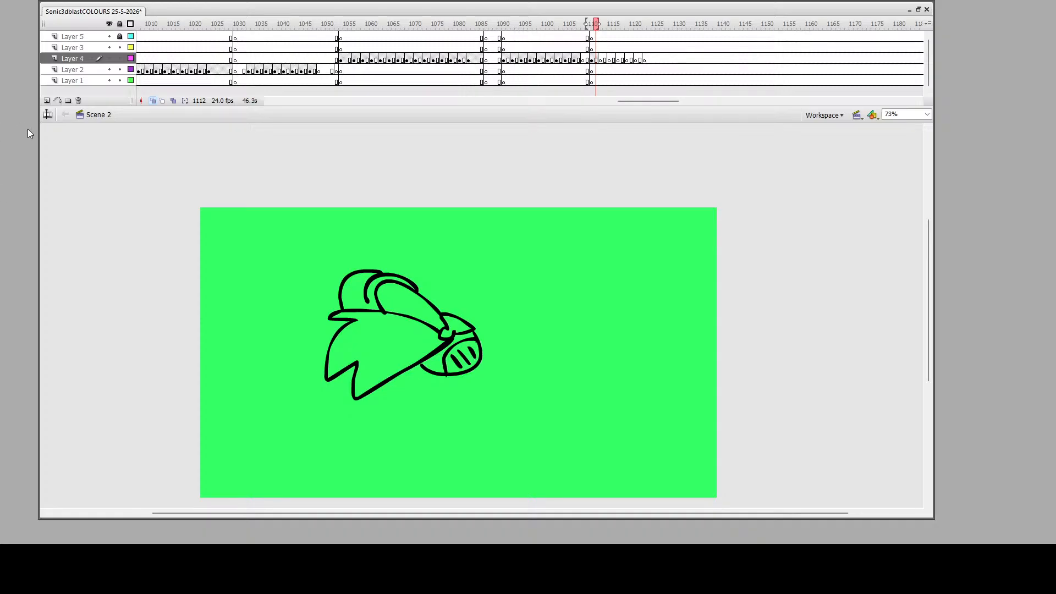
left_click_drag(424, 366, 453, 386)
mouse_move(447, 375)
left_mouse_down()
mouse_move(408, 372)
mouse_move(447, 374)
left_mouse_up()
Draw the arm stretched forward from below the chin on frame 1112, with a wide sleeve and an open hand
scroll(477, 373, "down", 3)
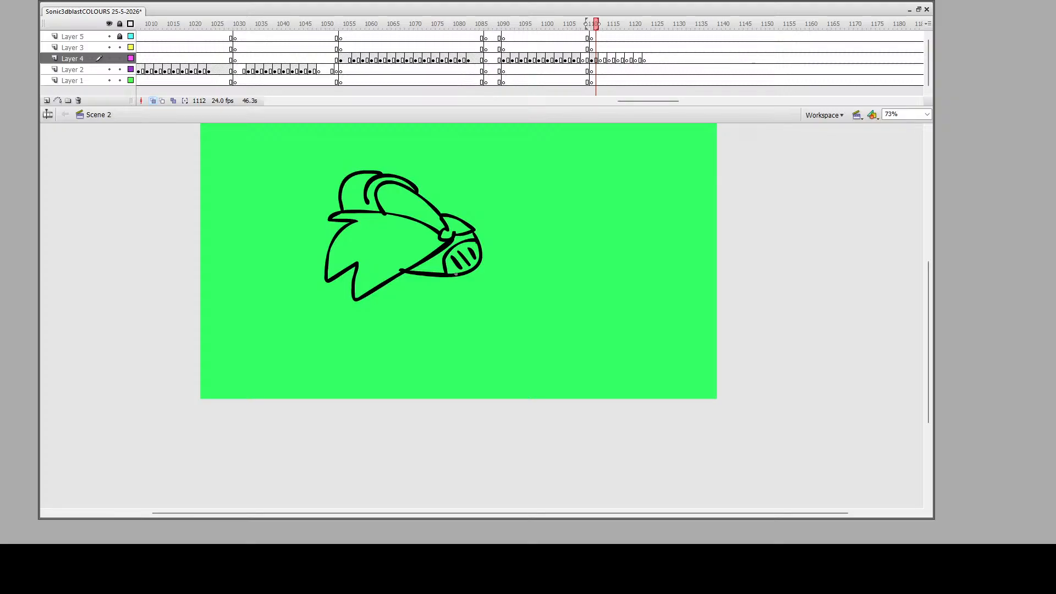
mouse_move(440, 280)
left_mouse_down()
mouse_move(559, 239)
mouse_move(580, 242)
mouse_move(599, 280)
mouse_move(578, 294)
mouse_move(438, 306)
mouse_move(410, 286)
mouse_move(430, 281)
left_mouse_up()
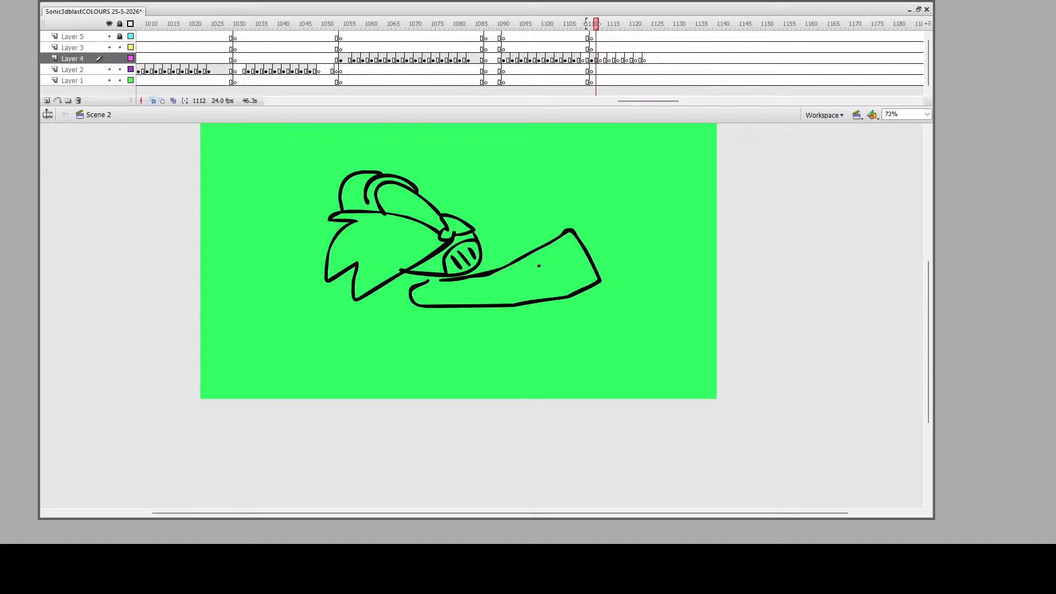
mouse_move(596, 267)
left_mouse_down()
mouse_move(617, 245)
mouse_move(672, 223)
mouse_move(620, 222)
mouse_move(603, 238)
mouse_move(658, 209)
mouse_move(669, 216)
left_mouse_up()
mouse_move(589, 234)
left_mouse_down()
mouse_move(657, 201)
mouse_move(668, 210)
left_mouse_up()
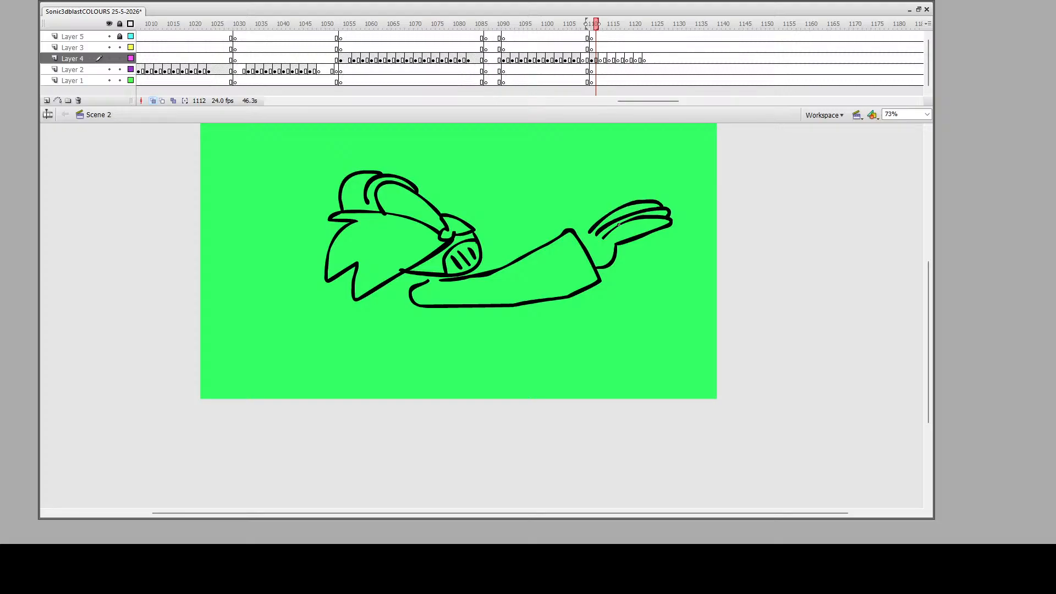
left_click_drag(581, 241, 633, 199)
Draw the rounded torso with jacket edges and a thick curved waistline on frame 1112, and save the file
mouse_move(388, 283)
left_mouse_down()
mouse_move(377, 334)
mouse_move(384, 378)
mouse_move(449, 354)
mouse_move(428, 310)
left_mouse_up()
mouse_move(390, 376)
left_mouse_down()
mouse_move(448, 400)
mouse_move(493, 387)
mouse_move(516, 371)
mouse_move(529, 336)
mouse_move(520, 308)
mouse_move(528, 334)
mouse_move(495, 308)
left_mouse_up()
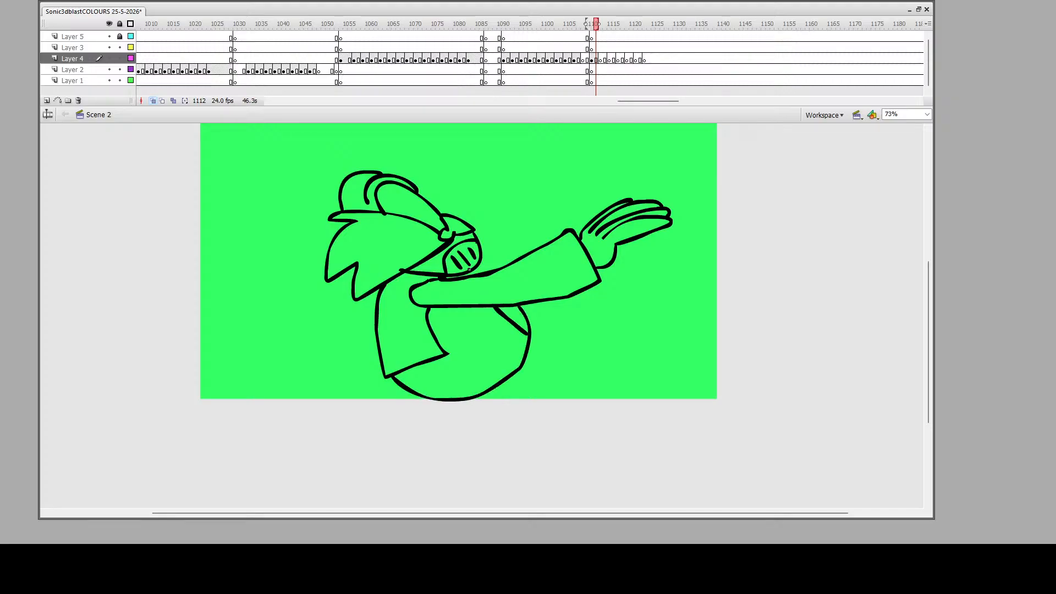
scroll(532, 370, "down", 3)
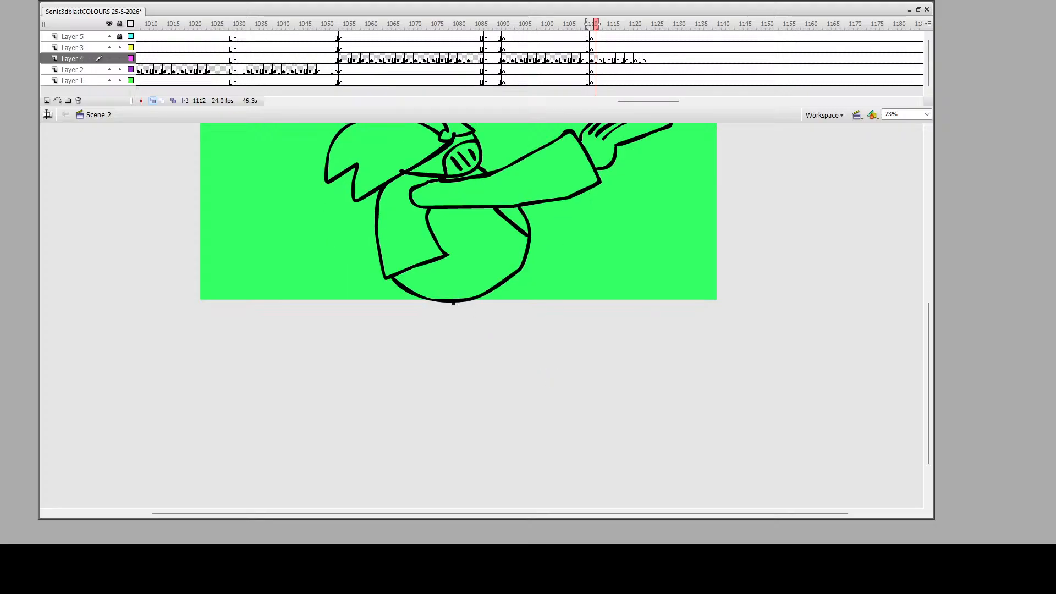
left_click_drag(441, 297, 513, 264)
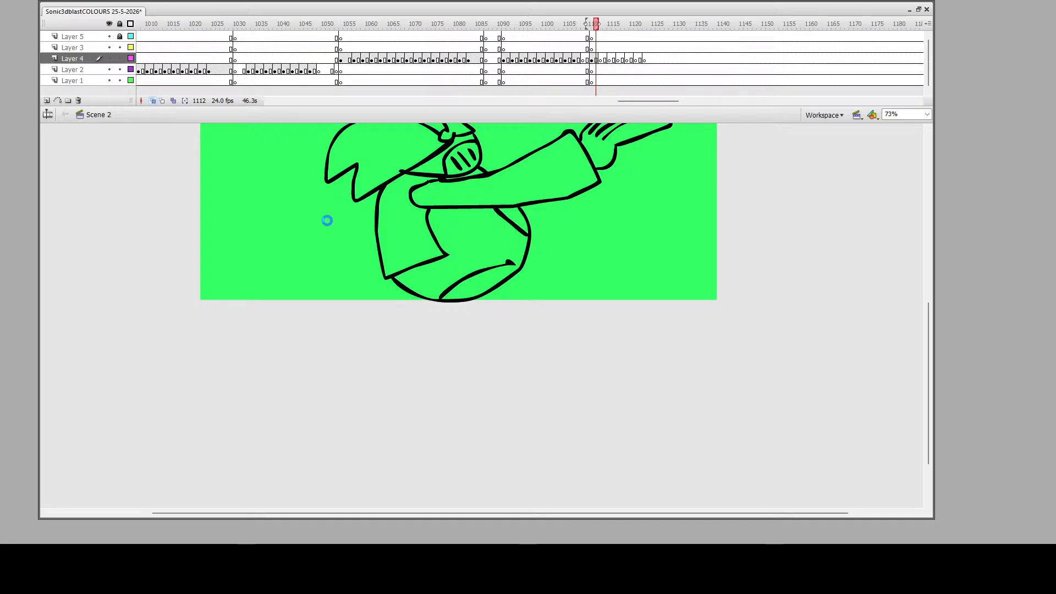
key("ctrl+s")
mouse_move(438, 296)
left_mouse_down()
mouse_move(487, 264)
mouse_move(523, 261)
mouse_move(479, 270)
left_mouse_up()
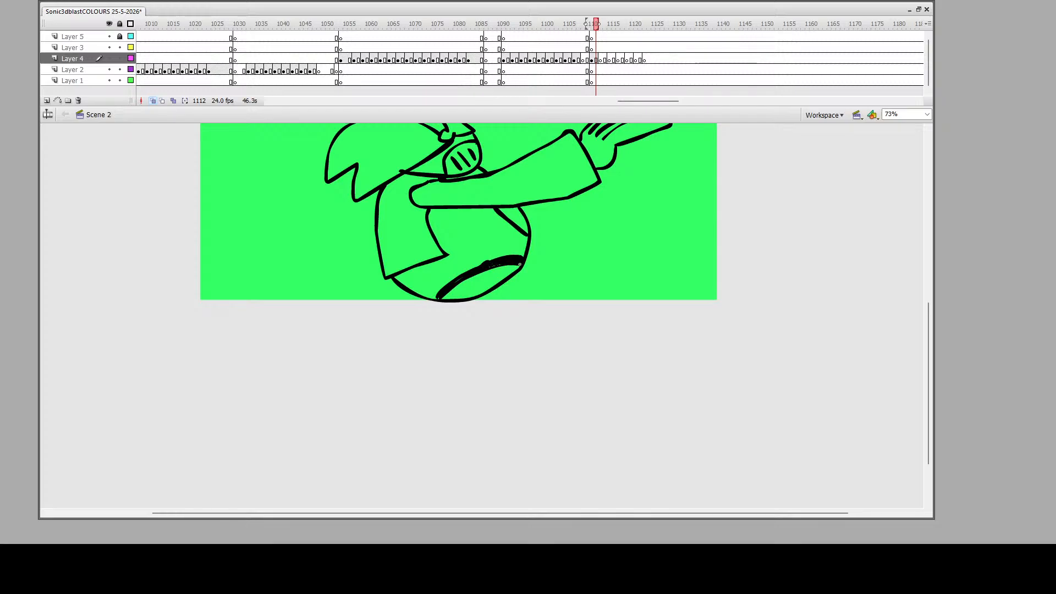
Draw the raised front leg and the trailing back leg with their shoes in a wide running stride on frame 1112
scroll(529, 286, "up", 2)
scroll(515, 302, "down", 3)
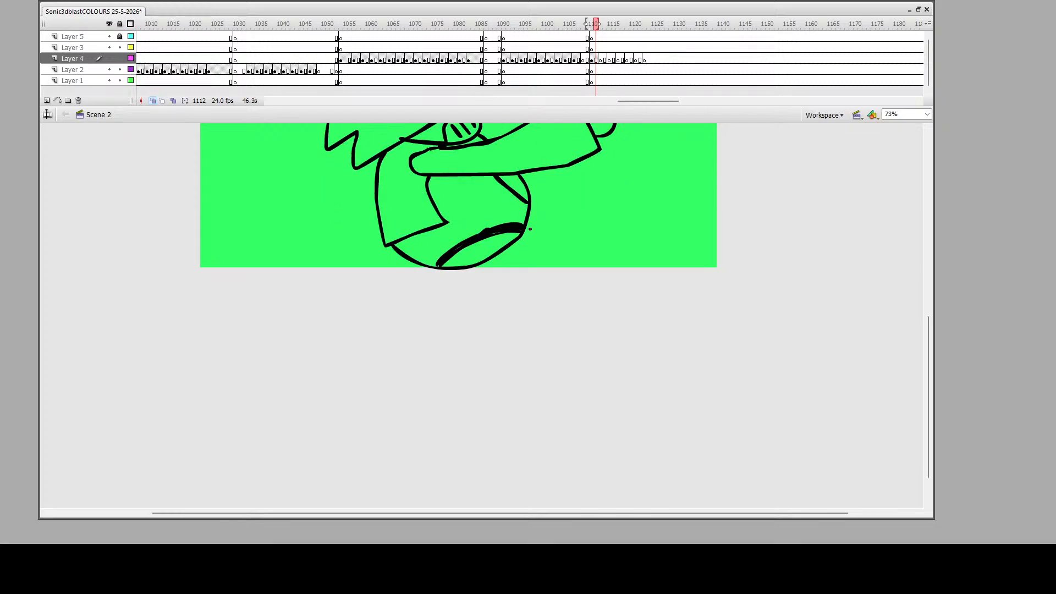
mouse_move(530, 229)
left_mouse_down()
mouse_move(571, 181)
mouse_move(641, 213)
mouse_move(650, 167)
mouse_move(689, 135)
mouse_move(727, 138)
mouse_move(727, 178)
mouse_move(647, 258)
mouse_move(637, 238)
mouse_move(576, 213)
mouse_move(522, 239)
left_mouse_up()
scroll(479, 271, "down", 2)
mouse_move(447, 220)
left_mouse_down()
mouse_move(356, 226)
mouse_move(333, 210)
mouse_move(318, 234)
mouse_move(225, 247)
mouse_move(197, 221)
mouse_move(346, 191)
mouse_move(365, 218)
mouse_move(399, 235)
mouse_move(442, 212)
left_mouse_up()
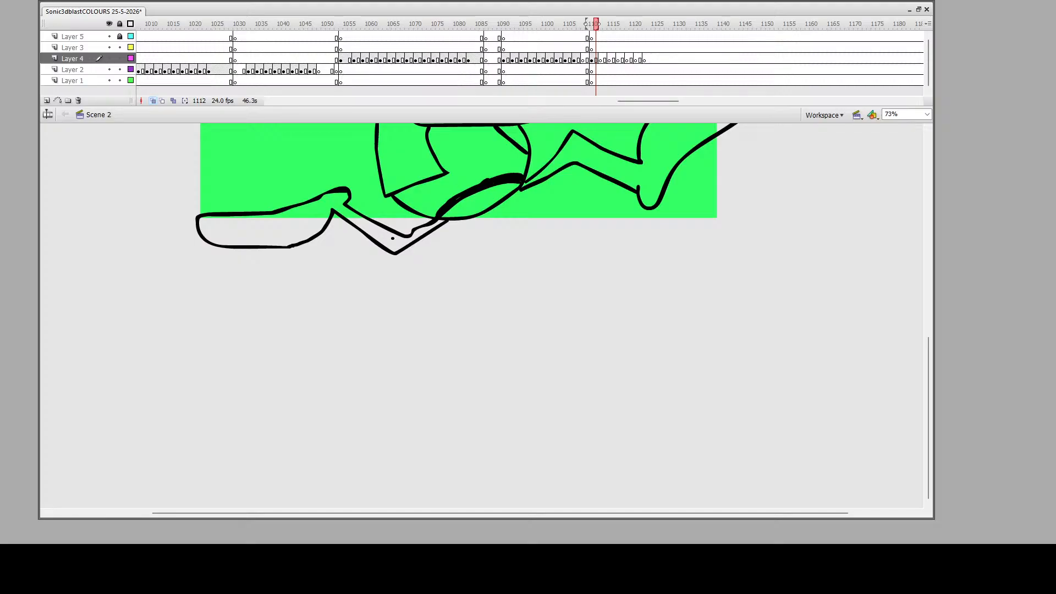
Fill both legs, the shoes and the area below the waistline with black on frame 1112
scroll(456, 201, "up", 5)
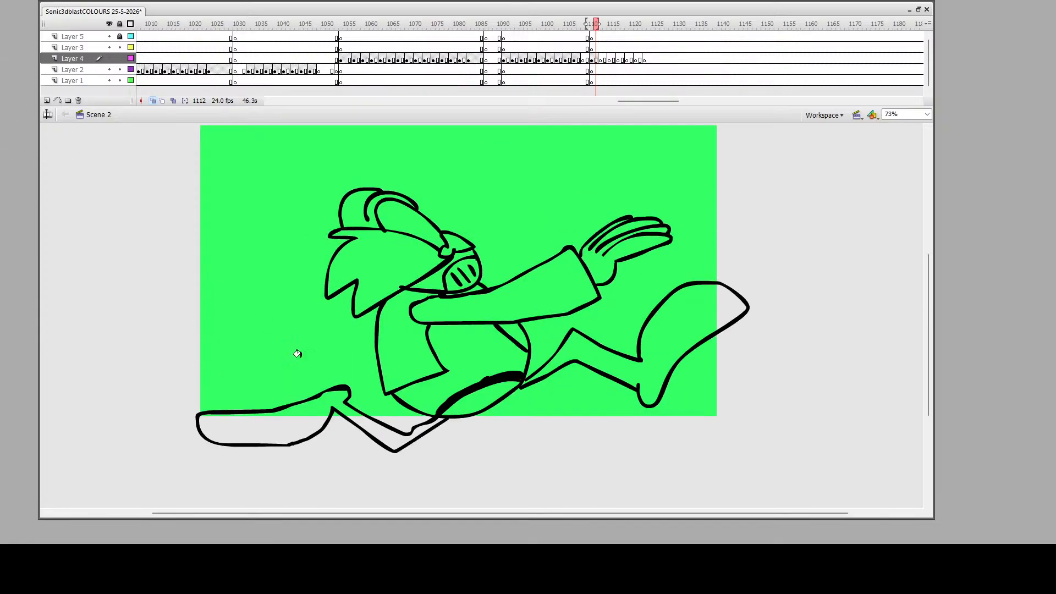
left_click(305, 413)
left_click(468, 402)
left_click(561, 350)
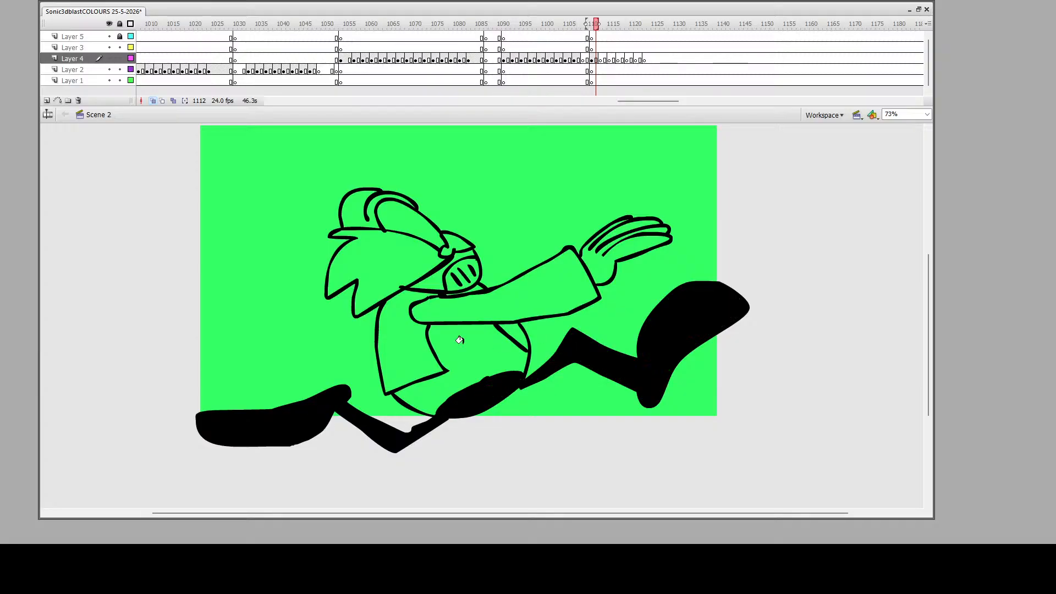
Smooth the bumpy upper edge of the black waist area on frame 1112 by cutting along a curved line and deleting that guide line
key("z")
left_click_drag(417, 354, 523, 422)
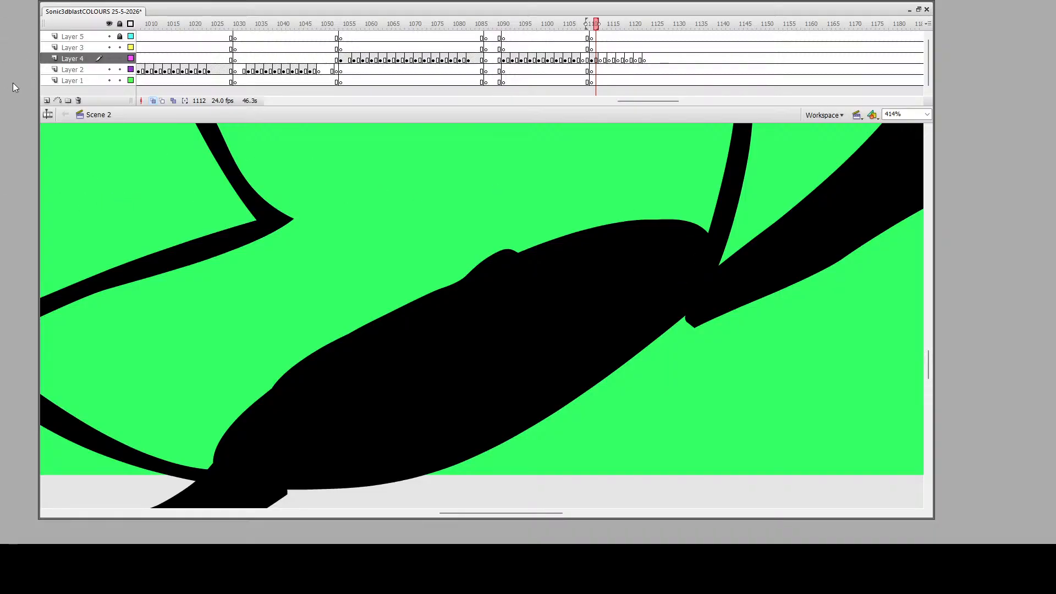
mouse_move(211, 469)
left_mouse_down()
mouse_move(524, 248)
mouse_move(716, 225)
left_mouse_up()
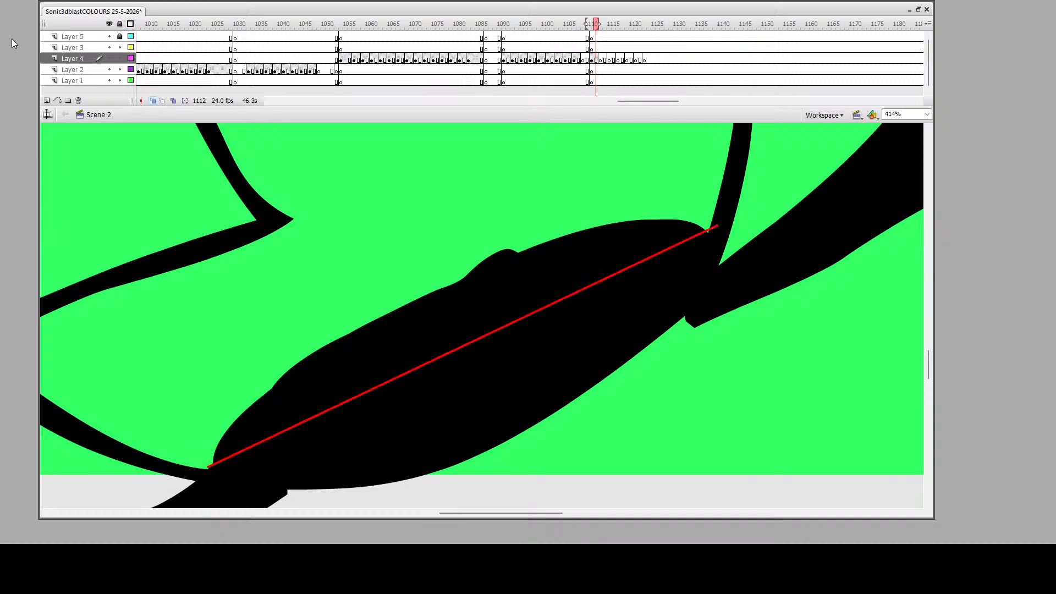
left_click_drag(474, 345, 461, 295)
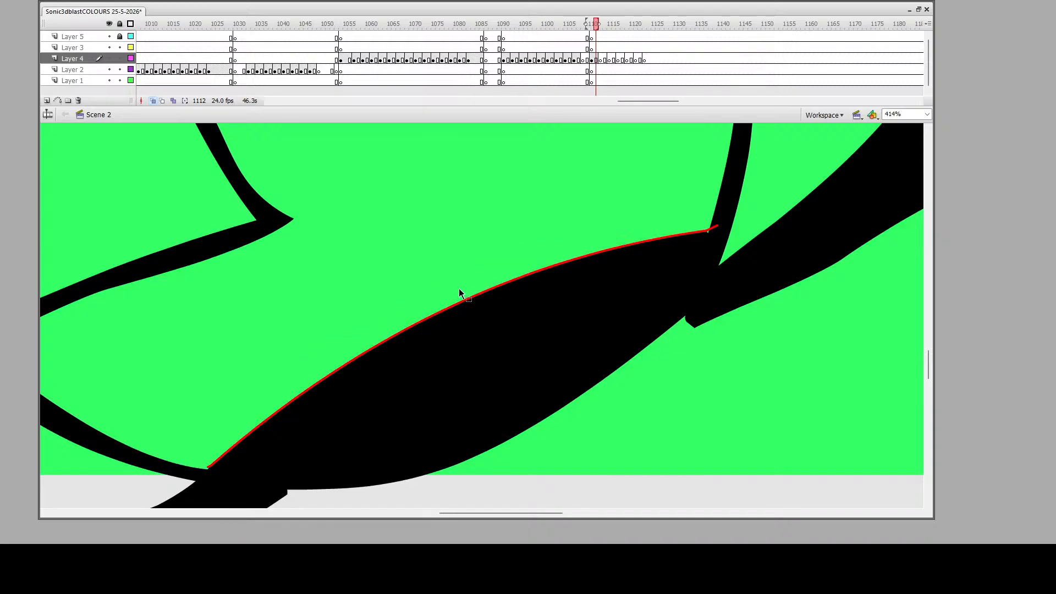
left_click(464, 303)
key("Delete")
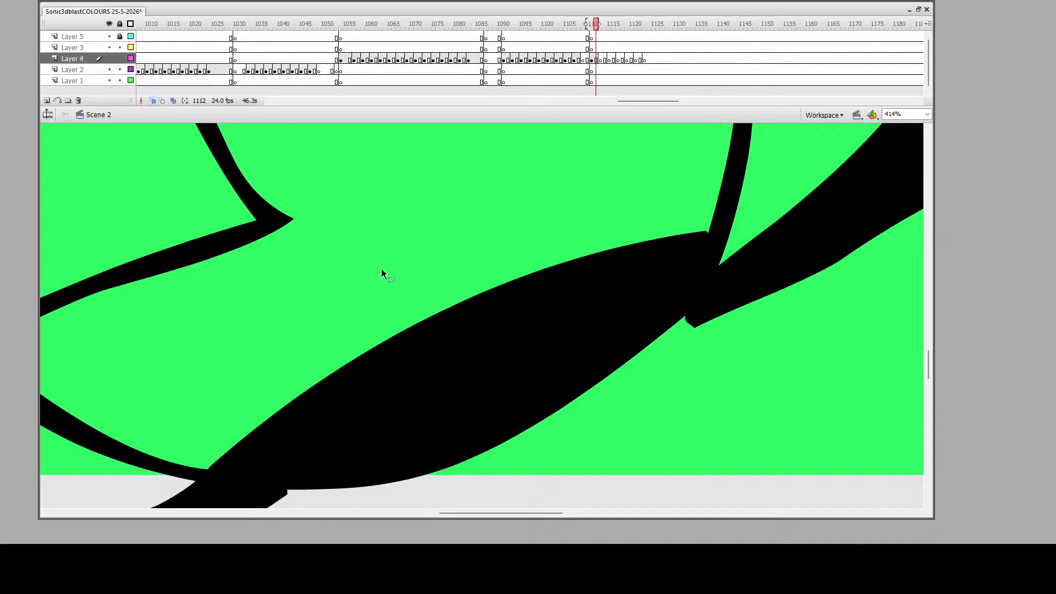
Erase the overlapping line ends along the cheek, below the chin and on the sleeve's upper edge on frame 1112, and save the file
left_click(507, 349)
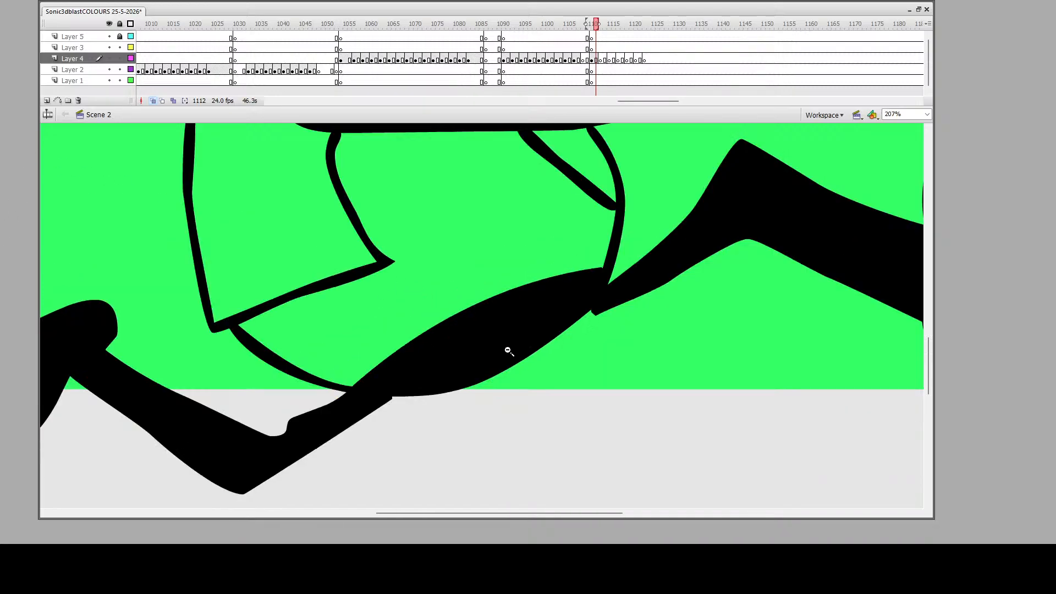
left_click(500, 351)
left_click(500, 352)
left_click(500, 352)
left_click_drag(135, 219, 379, 373)
left_click_drag(385, 230, 502, 320)
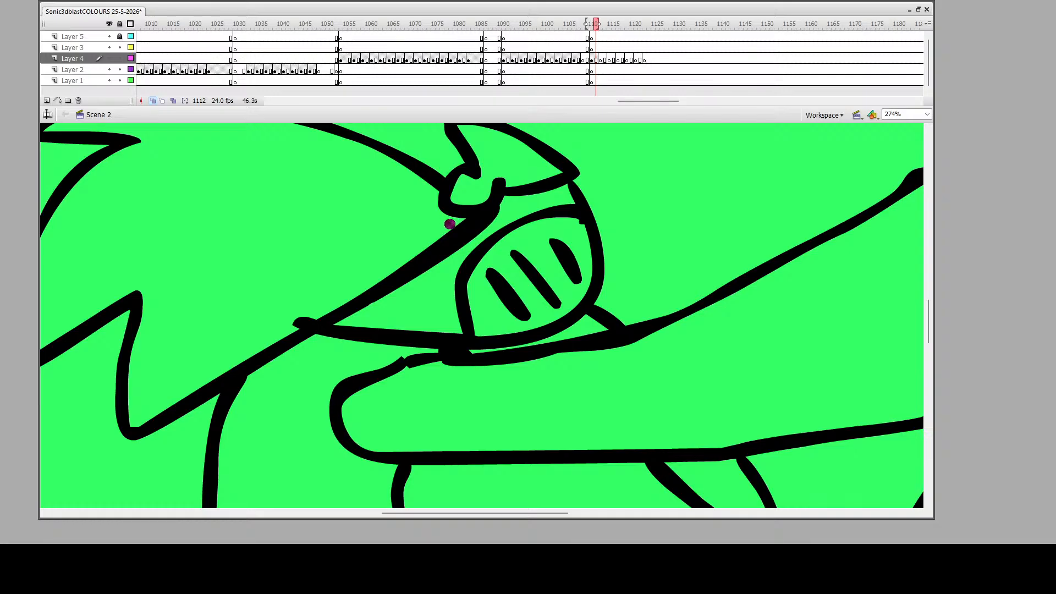
mouse_move(449, 225)
left_mouse_down()
mouse_move(461, 224)
mouse_move(306, 319)
mouse_move(242, 342)
left_mouse_up()
mouse_move(415, 368)
left_mouse_down()
mouse_move(535, 368)
mouse_move(687, 340)
left_mouse_up()
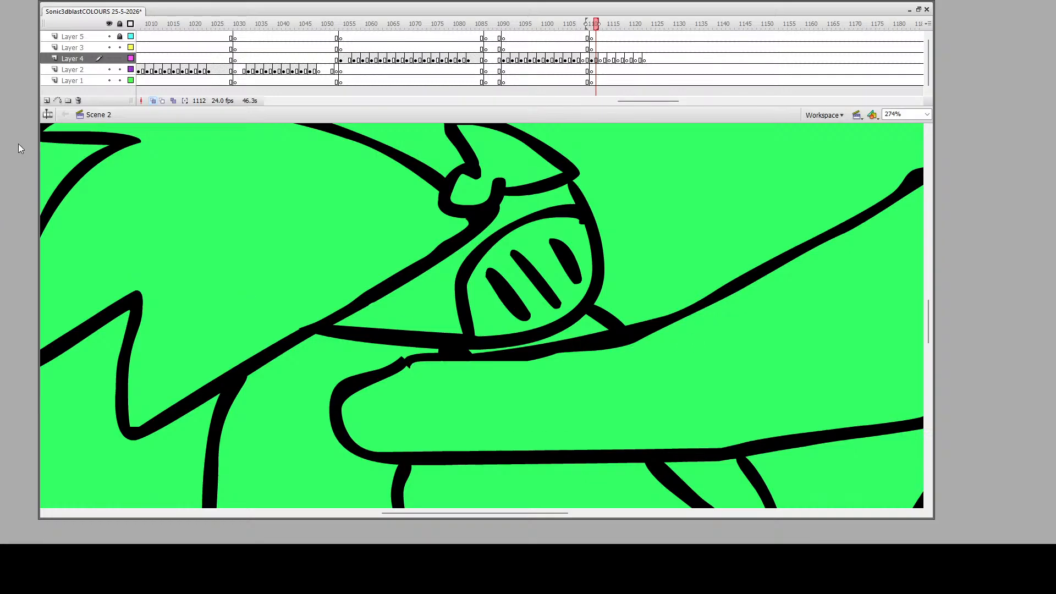
left_click(157, 162)
left_click(632, 365)
left_click(550, 330)
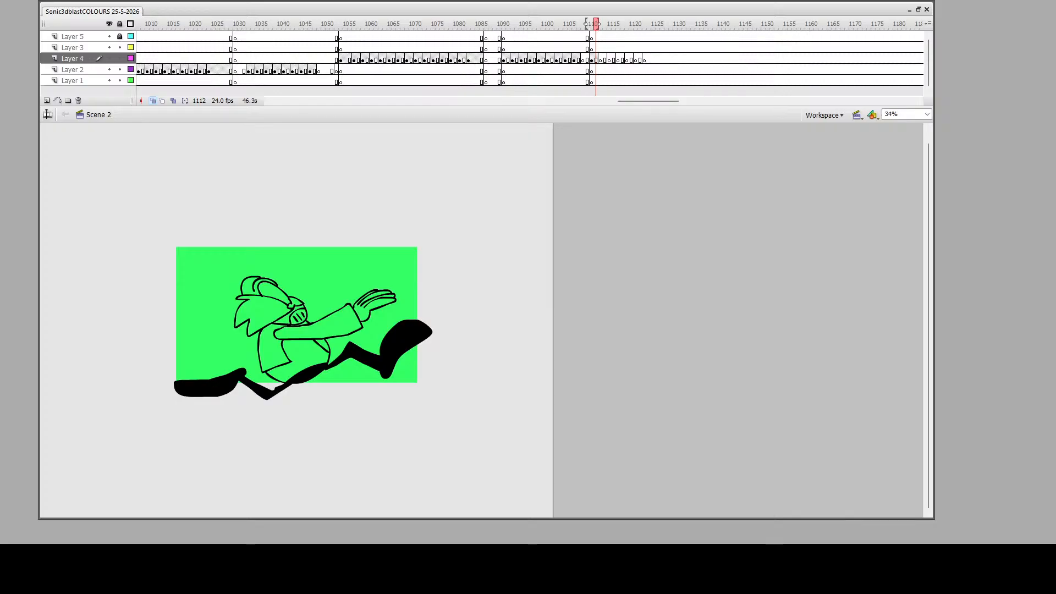
Carve out the thick black tip of the uppermost finger on frame 1112 and delete the leftover piece inside it
left_click_drag(221, 266, 409, 406)
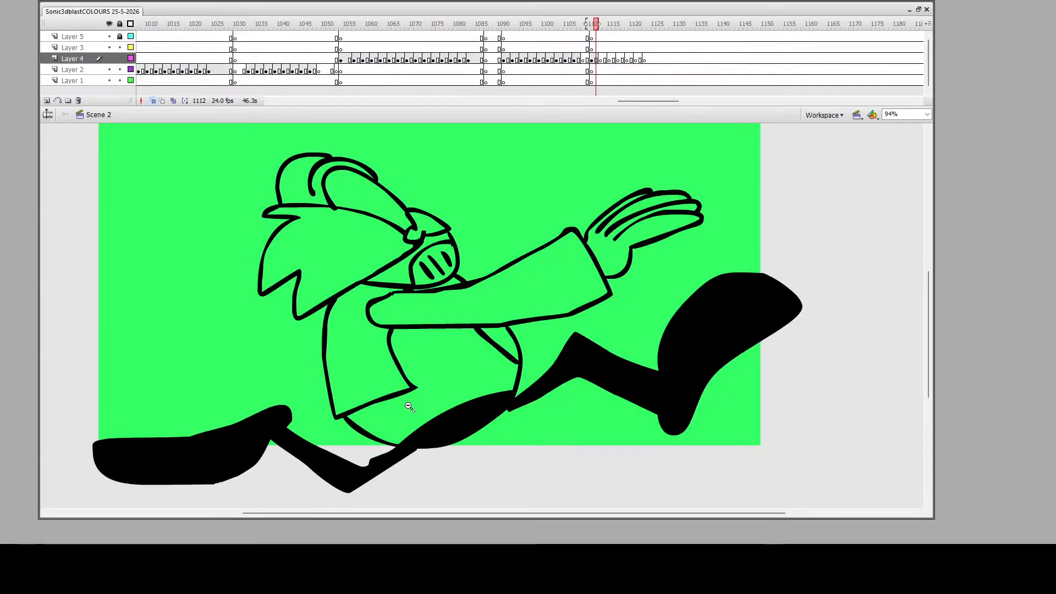
left_click_drag(640, 176, 655, 203)
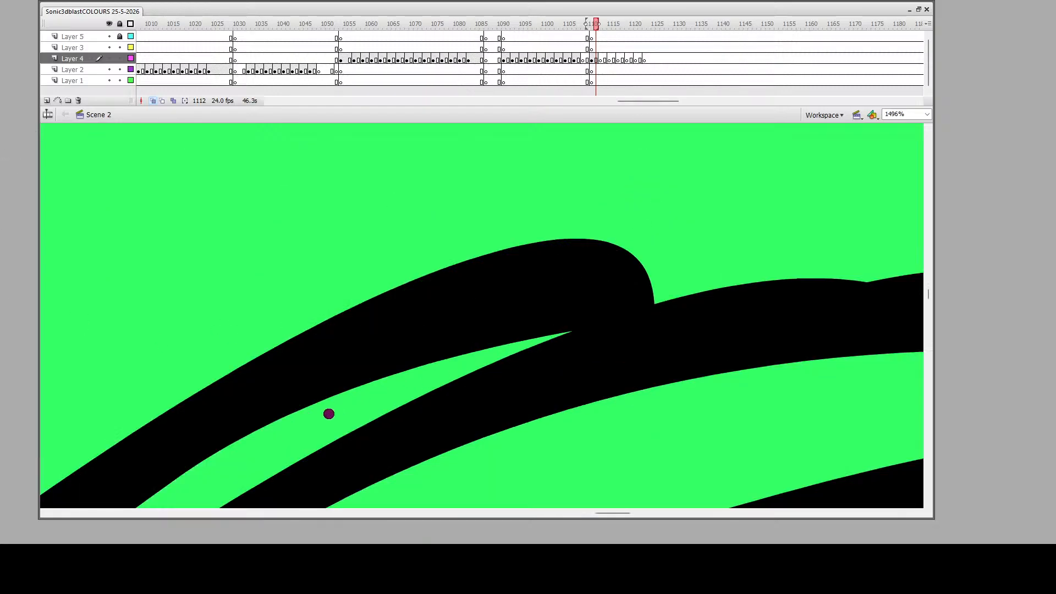
mouse_move(259, 444)
left_mouse_down()
mouse_move(388, 342)
mouse_move(559, 284)
mouse_move(600, 318)
mouse_move(421, 380)
left_mouse_up()
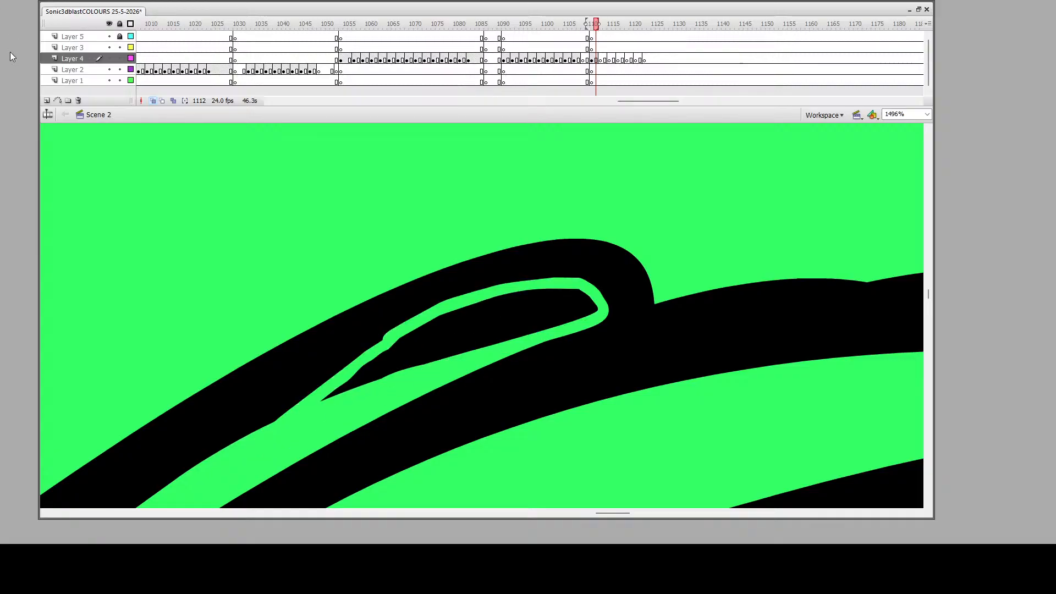
left_click(460, 326)
key("Delete")
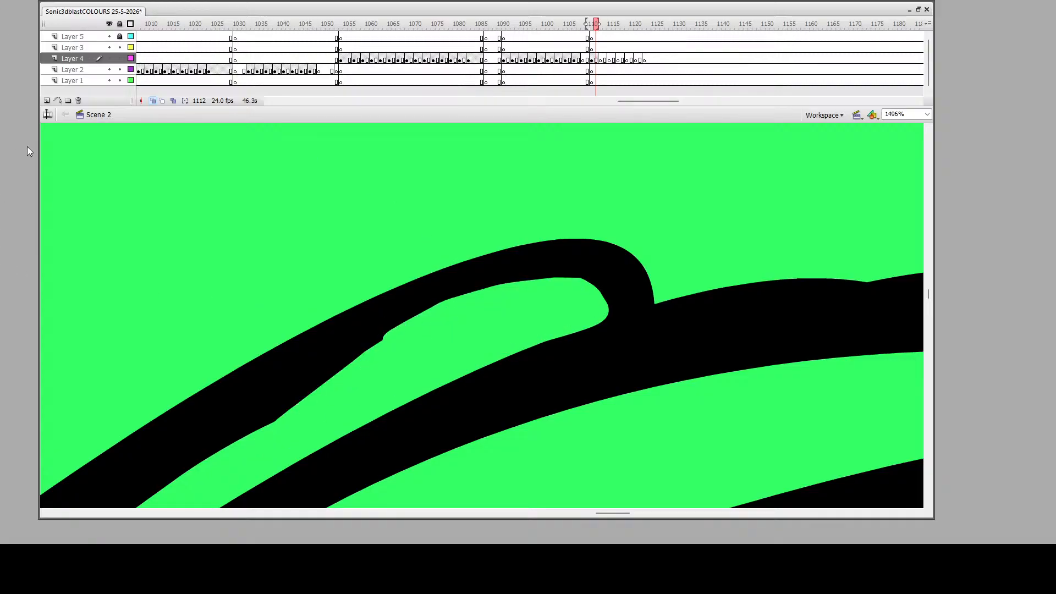
Inspect the sleeve corner and wrist lines up close, along with the whole running pose on frame 1112
left_click(337, 295)
left_click(454, 418)
left_click(474, 330)
left_click(320, 385)
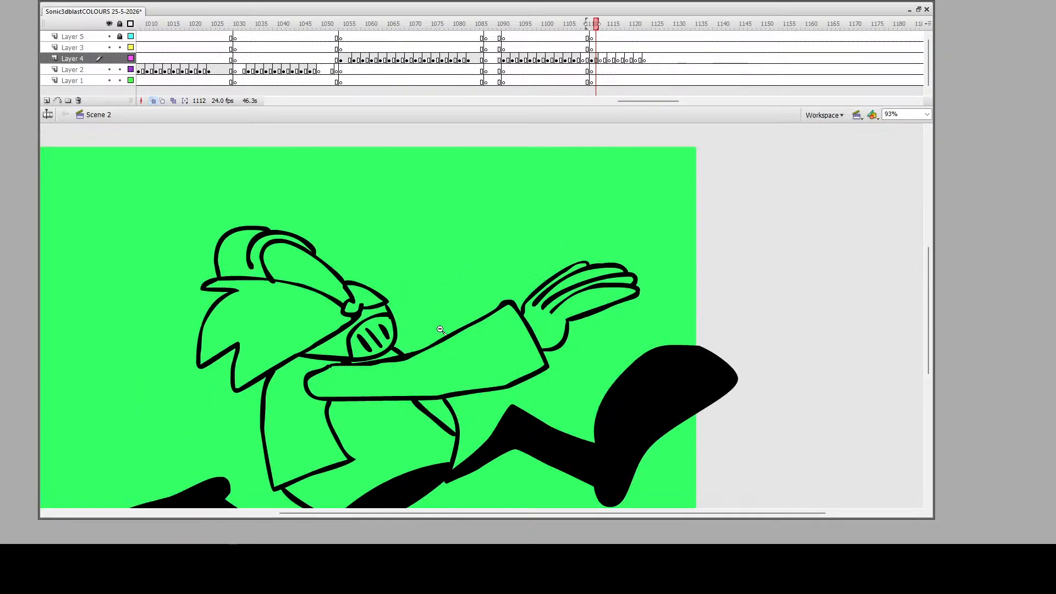
left_click_drag(499, 294, 543, 329)
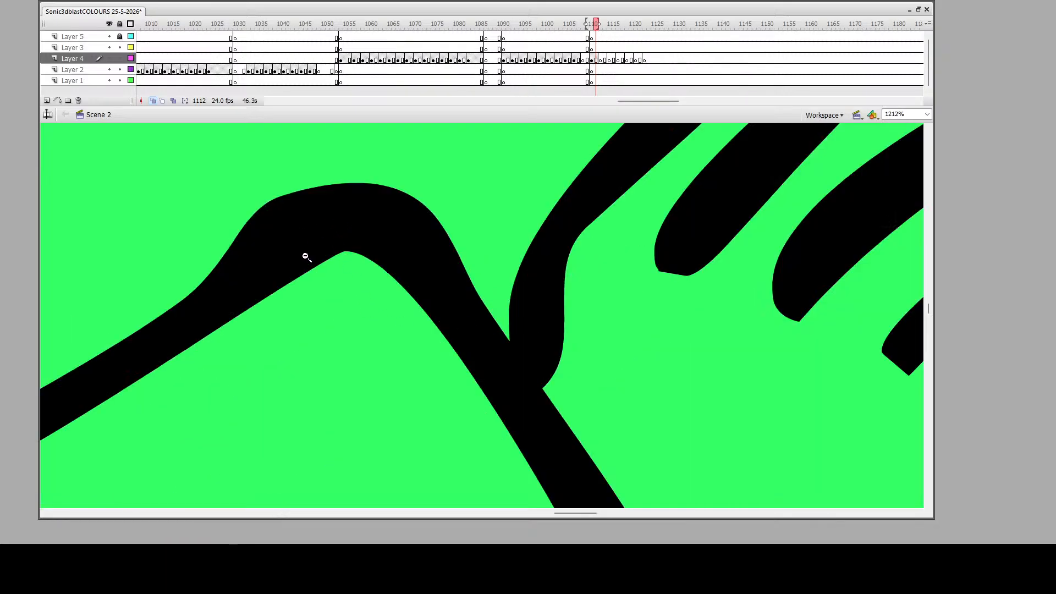
left_click(306, 257)
left_click(556, 399)
left_click(556, 398)
left_click(384, 335)
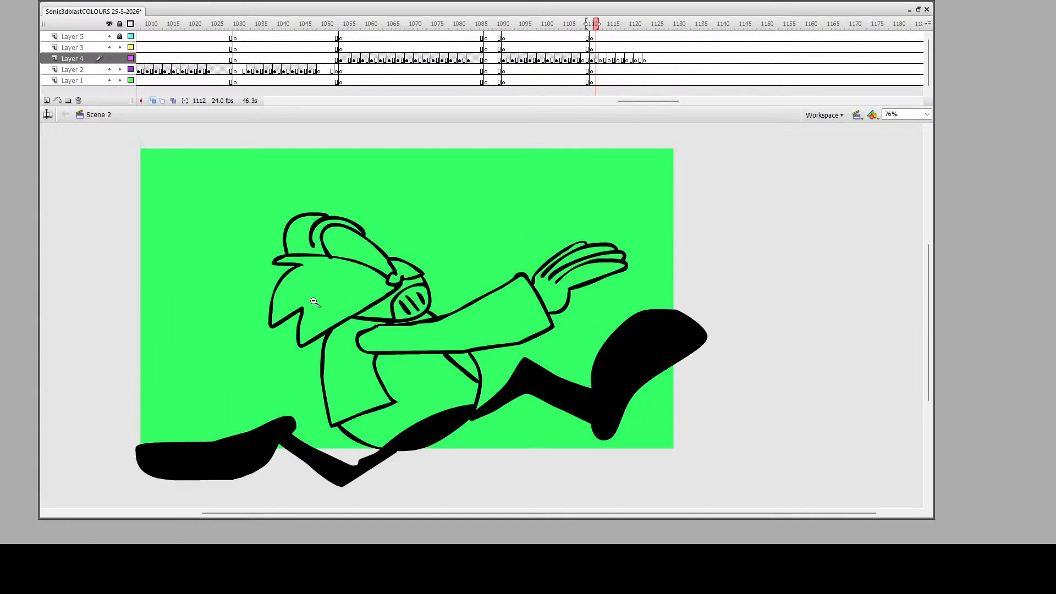
Erase the rough line ends under the cap, in the upper hair spike and along the cheek line on frame 1112
left_click_drag(283, 238, 406, 307)
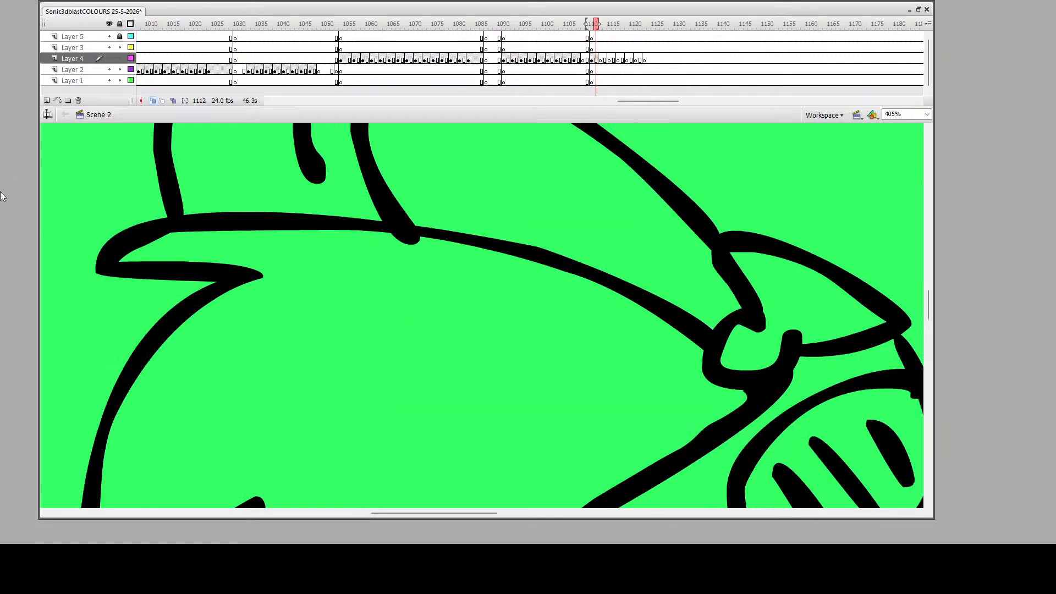
left_click(24, 128)
left_click_drag(422, 238, 330, 242)
mouse_move(132, 256)
left_mouse_down()
mouse_move(123, 256)
mouse_move(143, 241)
mouse_move(379, 231)
left_mouse_up()
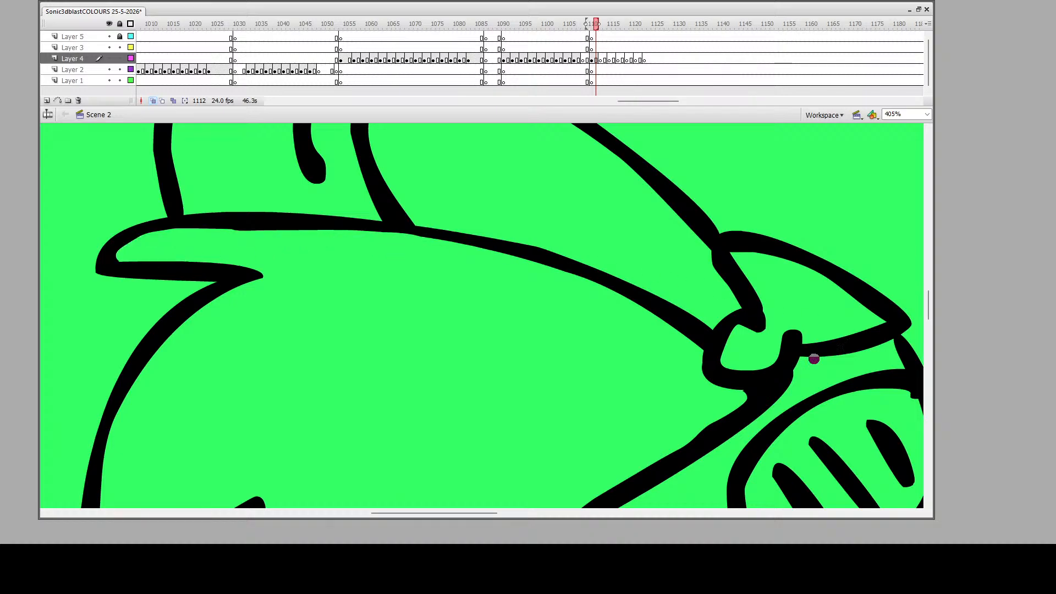
mouse_move(727, 405)
left_mouse_down()
mouse_move(758, 390)
mouse_move(657, 447)
left_mouse_up()
left_click_drag(717, 413, 689, 435)
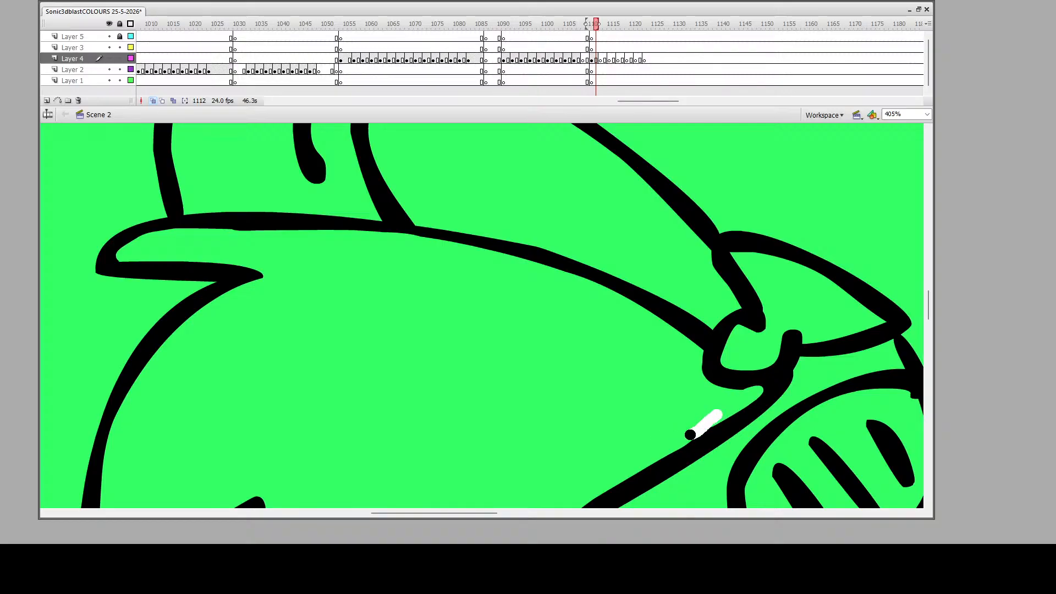
key("ctrl+minus")
key("ctrl+minus")
key("ctrl+minus")
key("ctrl+minus")
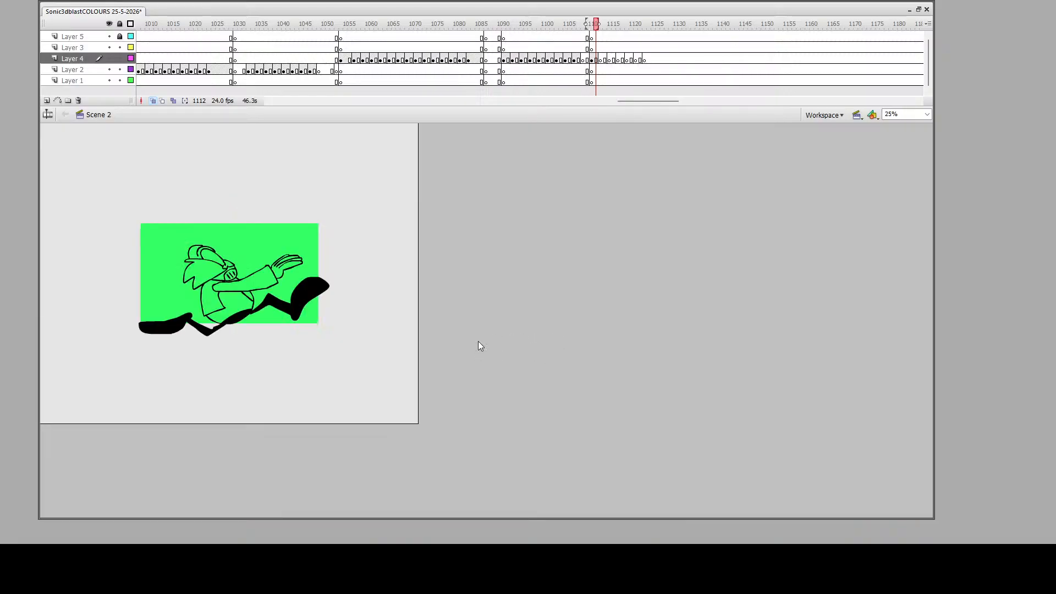
On frame 1113 of Layer 4, draw the pointed nose piece with its small loop and the spiky swept-back hair, and save the file
key("z")
left_click_drag(107, 192, 368, 424)
left_click(600, 59)
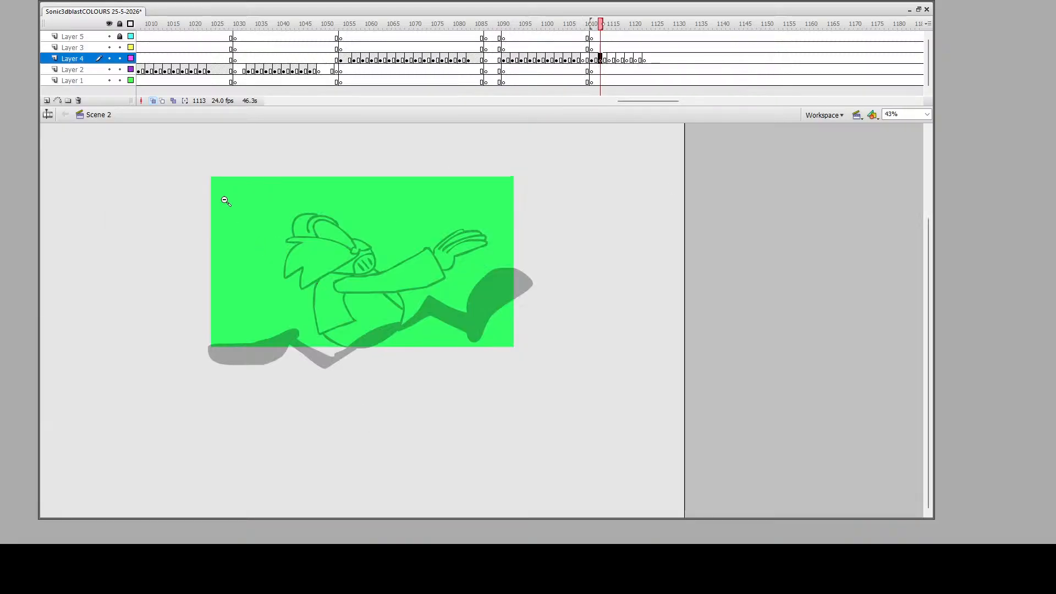
mouse_move(205, 161)
left_mouse_down()
mouse_move(490, 431)
mouse_move(541, 439)
left_mouse_up()
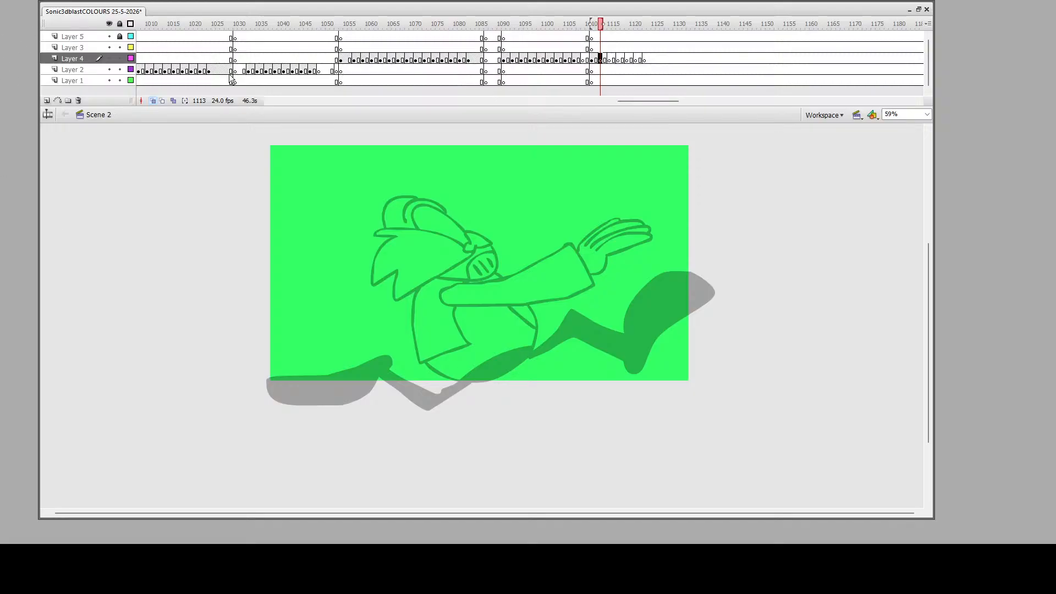
left_click_drag(291, 169, 775, 499)
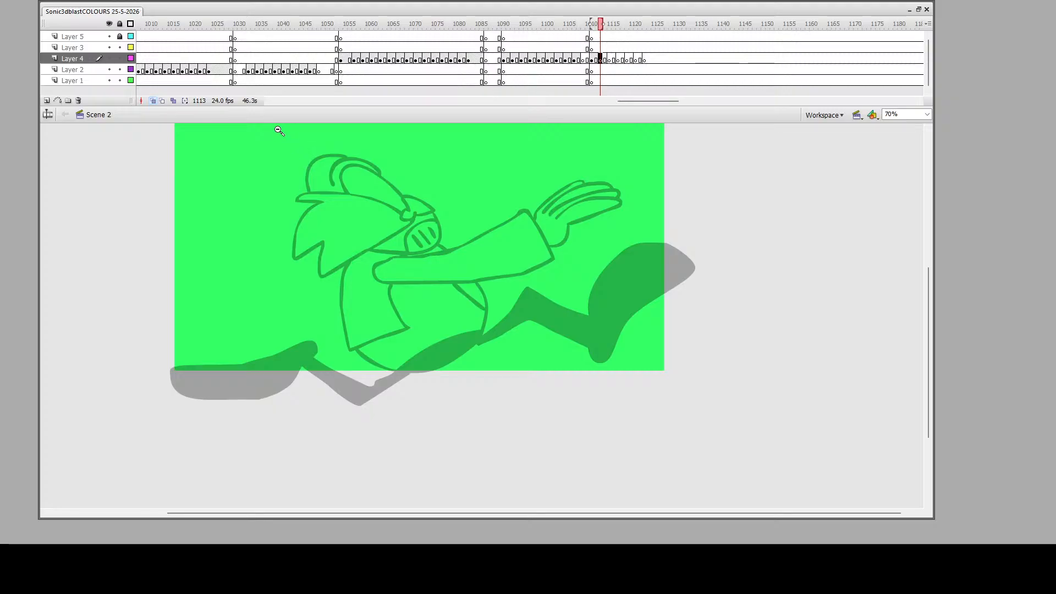
left_click_drag(274, 134, 692, 486)
left_click_drag(275, 135, 696, 484)
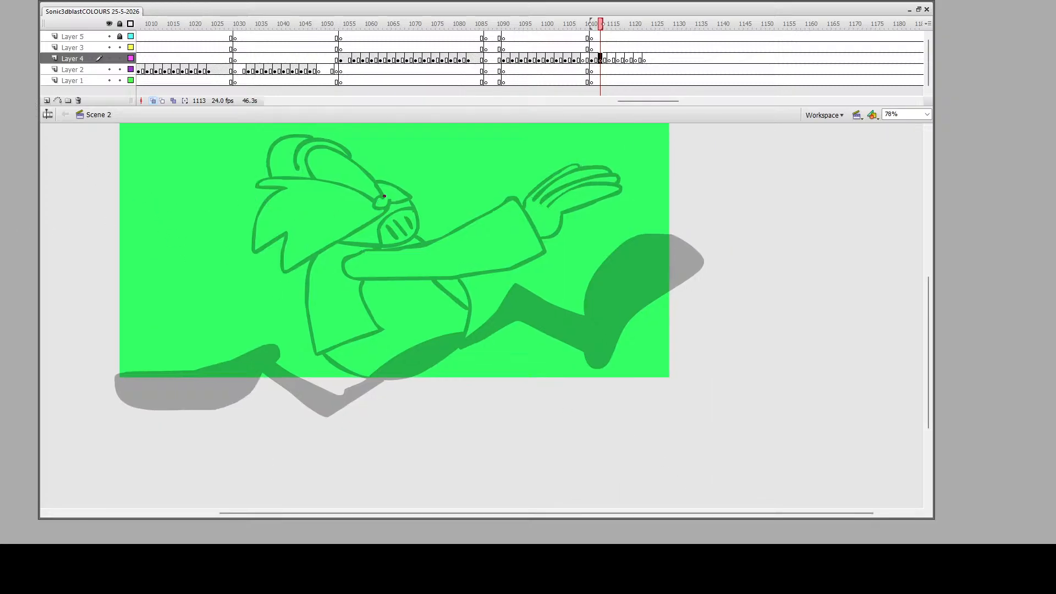
left_click_drag(385, 206, 407, 199)
mouse_move(384, 210)
left_mouse_down()
mouse_move(292, 277)
mouse_move(285, 254)
left_mouse_up()
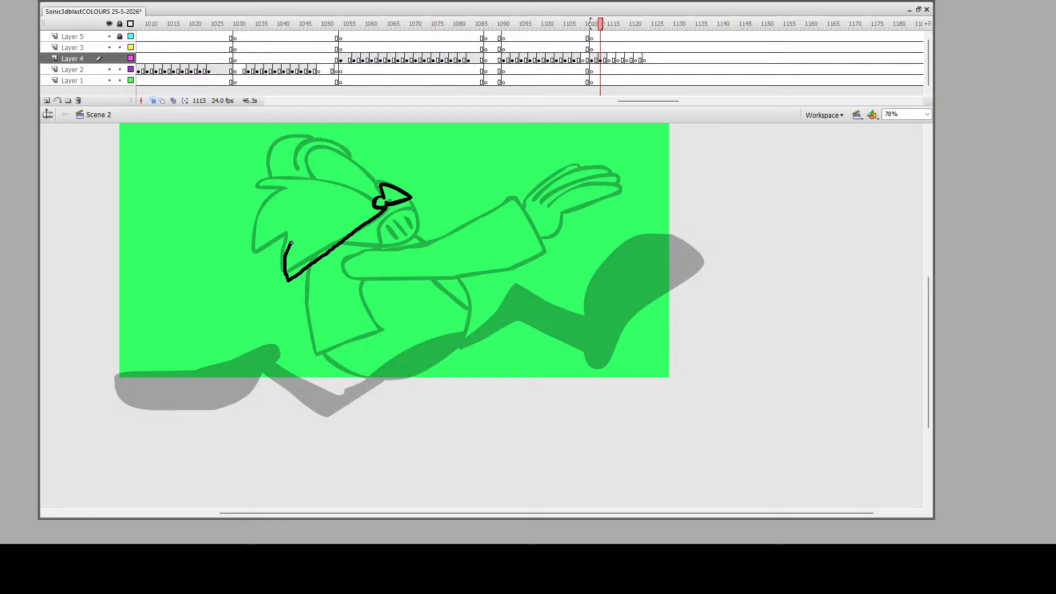
mouse_move(291, 244)
left_mouse_down()
mouse_move(261, 275)
mouse_move(253, 247)
mouse_move(295, 204)
mouse_move(254, 227)
mouse_move(252, 219)
mouse_move(280, 191)
mouse_move(376, 204)
left_mouse_up()
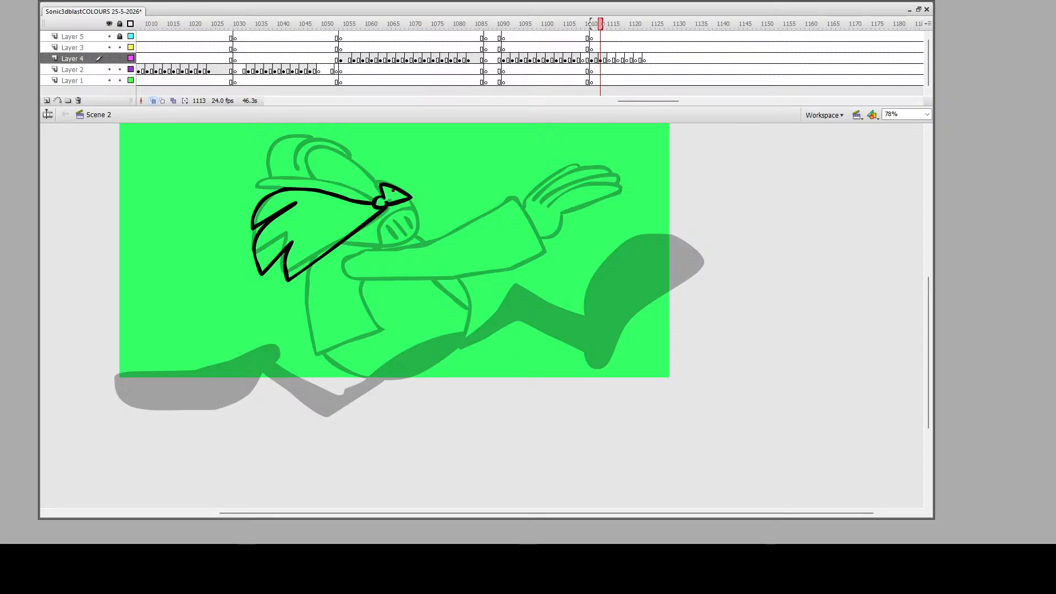
Draw the rounded shapes on top of the head, then the toothed mouth and jaw line on frame 1113
mouse_move(378, 181)
left_mouse_down()
mouse_move(338, 154)
mouse_move(307, 158)
mouse_move(308, 188)
left_mouse_up()
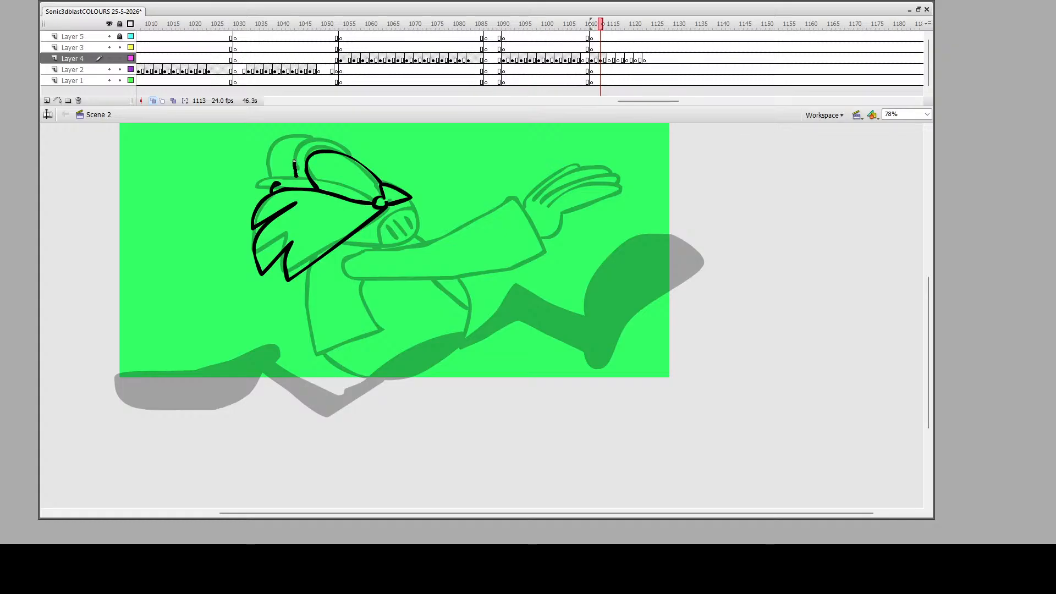
mouse_move(309, 142)
left_mouse_down()
mouse_move(346, 146)
mouse_move(358, 159)
left_mouse_up()
mouse_move(272, 173)
left_mouse_down()
mouse_move(296, 142)
mouse_move(312, 139)
left_mouse_up()
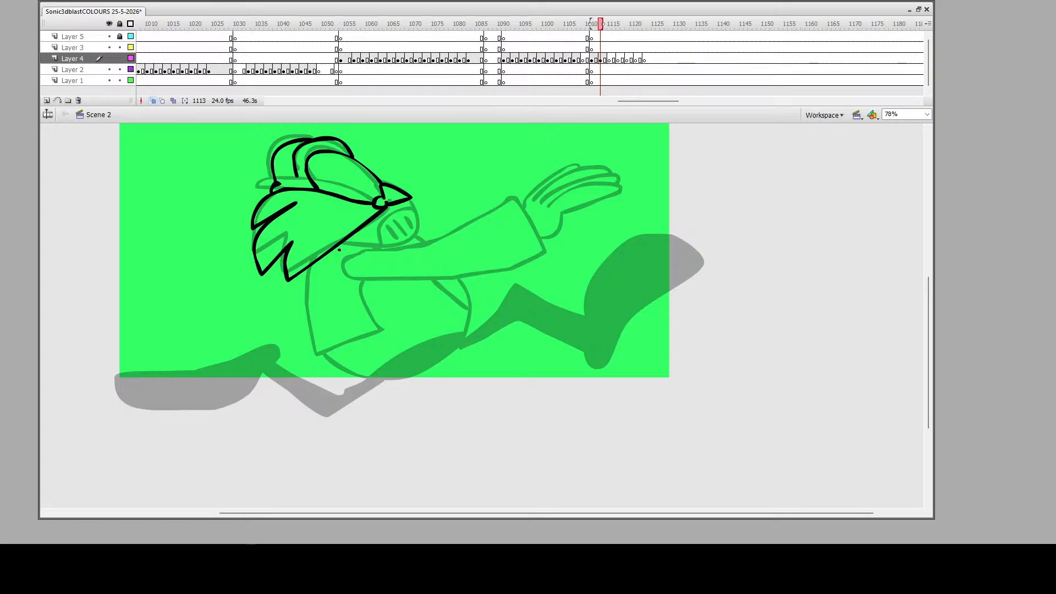
mouse_move(335, 249)
left_mouse_down()
mouse_move(362, 253)
mouse_move(402, 236)
mouse_move(404, 203)
mouse_move(383, 247)
left_mouse_up()
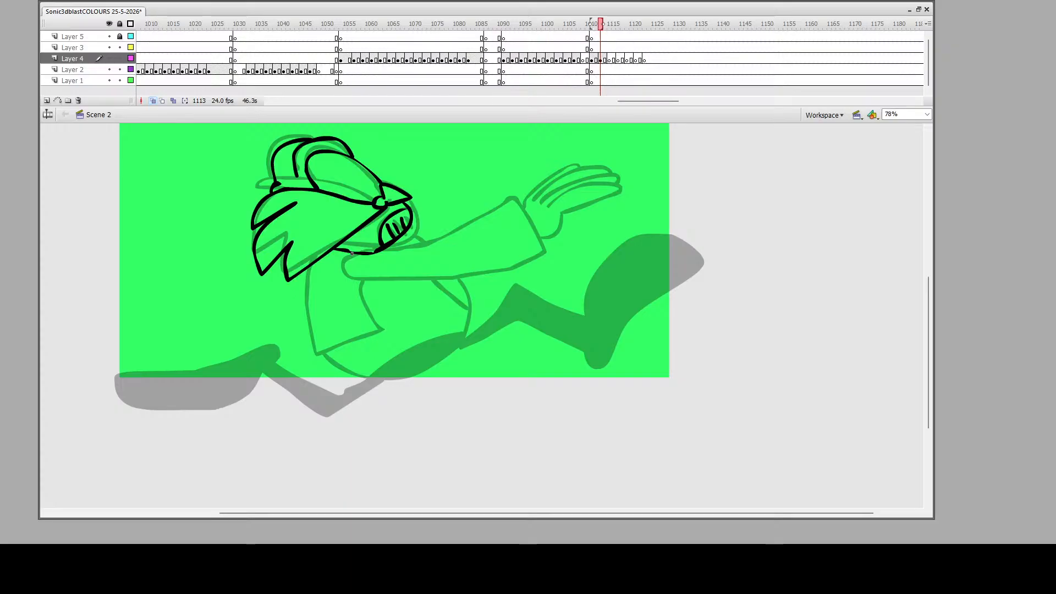
Draw the forward-stretched sleeve and the open hand lower than in the previous frame's pose on frame 1113
mouse_move(345, 266)
left_mouse_down()
mouse_move(550, 281)
mouse_move(535, 232)
mouse_move(384, 251)
left_mouse_up()
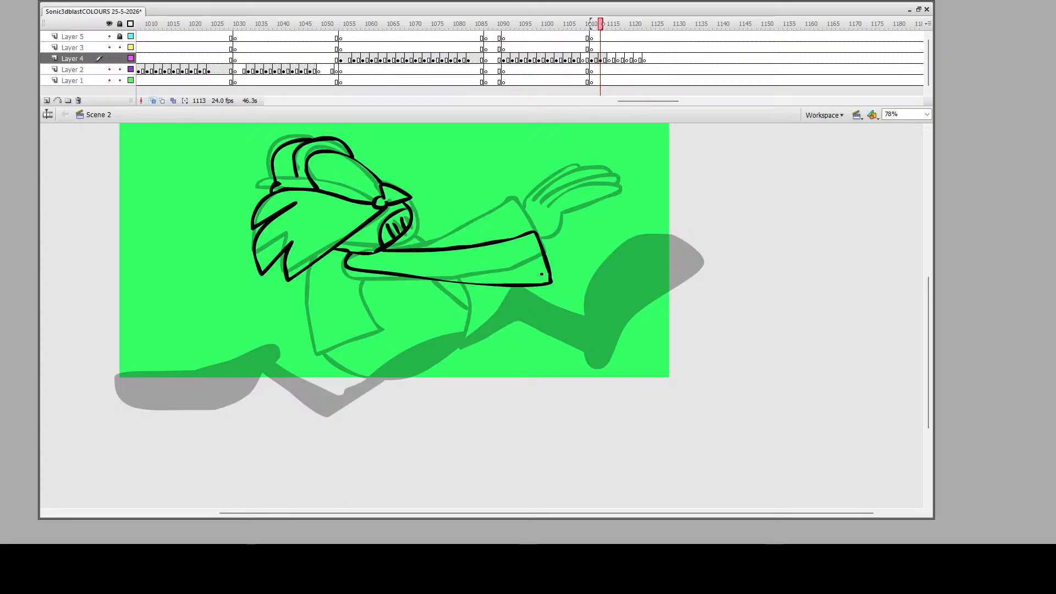
mouse_move(552, 275)
left_mouse_down()
mouse_move(573, 259)
mouse_move(638, 251)
mouse_move(622, 240)
mouse_move(562, 249)
mouse_move(572, 236)
mouse_move(638, 240)
mouse_move(605, 226)
mouse_move(555, 233)
left_mouse_up()
left_click_drag(537, 236, 622, 227)
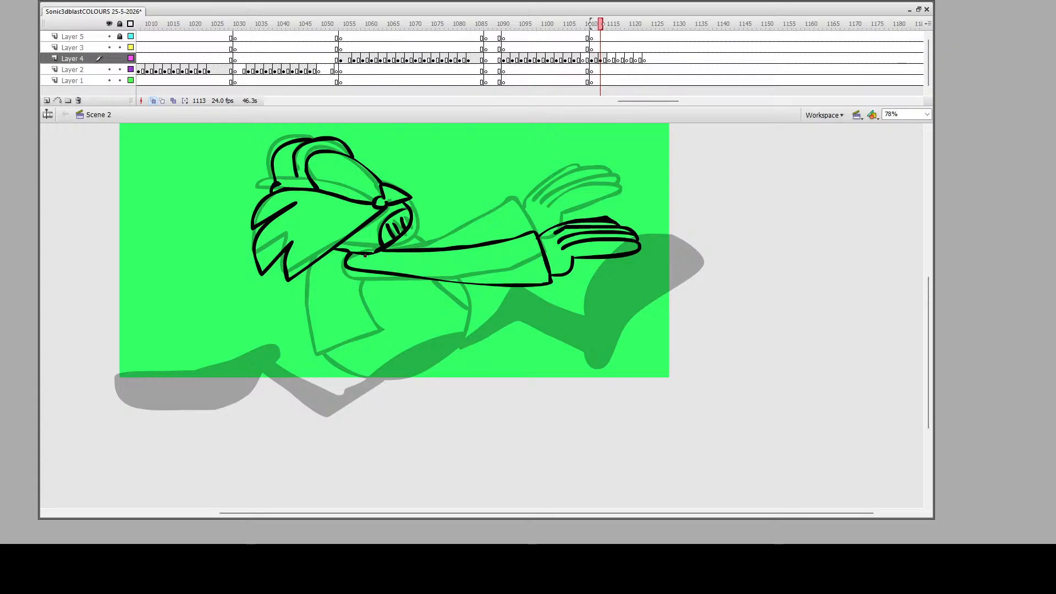
Draw the jacket edges, the short neck line, the rounded belly and the curved waistline on frame 1113
mouse_move(361, 282)
left_mouse_down()
mouse_move(387, 327)
mouse_move(330, 348)
mouse_move(309, 339)
mouse_move(316, 264)
left_mouse_up()
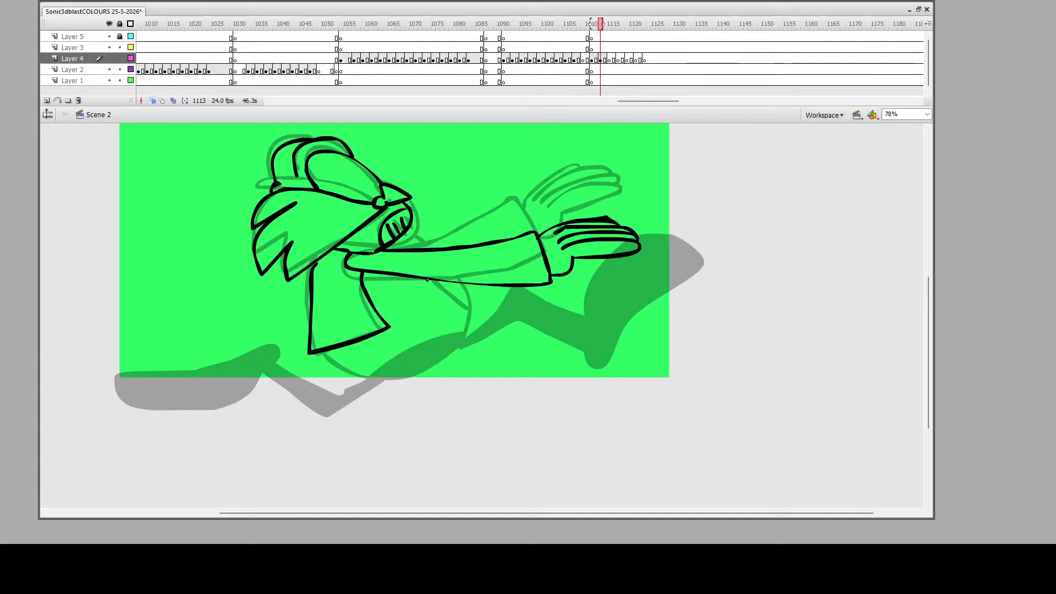
mouse_move(432, 282)
left_mouse_down()
mouse_move(471, 303)
mouse_move(467, 287)
left_mouse_up()
left_click_drag(410, 236, 403, 235)
scroll(393, 281, "down", 3)
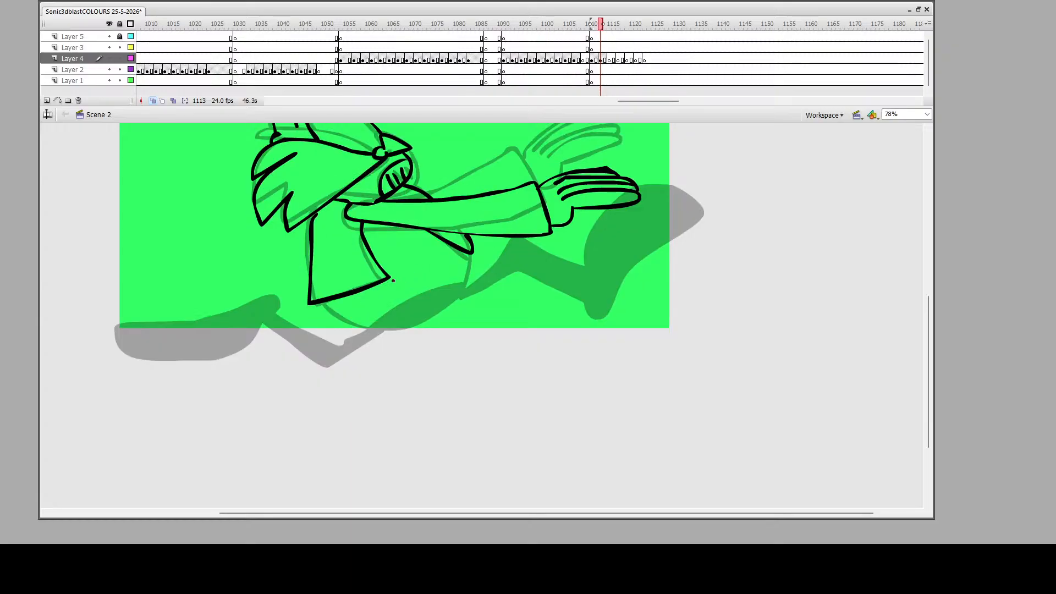
mouse_move(329, 305)
left_mouse_down()
mouse_move(405, 329)
mouse_move(458, 300)
mouse_move(469, 256)
left_mouse_up()
left_click_drag(377, 327, 461, 288)
Outline the bent trailing leg and the outstretched front leg with their shoes on frame 1113, and save the file
mouse_move(405, 323)
left_mouse_down()
mouse_move(385, 389)
mouse_move(289, 352)
mouse_move(244, 433)
mouse_move(195, 457)
mouse_move(219, 386)
mouse_move(269, 334)
mouse_move(380, 367)
mouse_move(393, 336)
left_mouse_up()
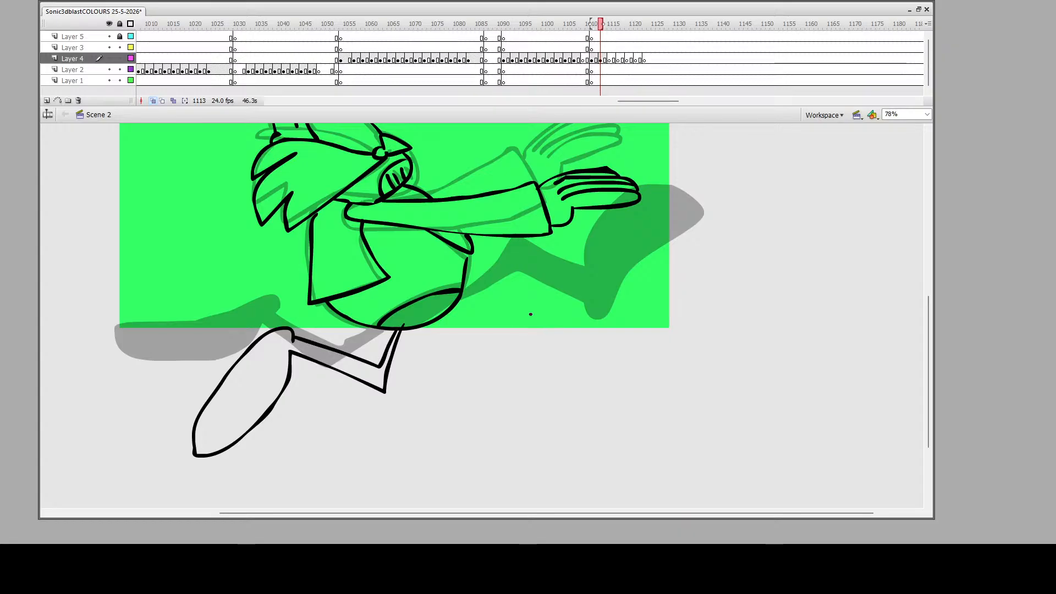
mouse_move(452, 310)
left_mouse_down()
mouse_move(511, 289)
mouse_move(574, 331)
mouse_move(576, 351)
mouse_move(620, 336)
mouse_move(693, 277)
mouse_move(686, 266)
mouse_move(633, 277)
mouse_move(581, 319)
mouse_move(524, 280)
mouse_move(455, 299)
left_mouse_up()
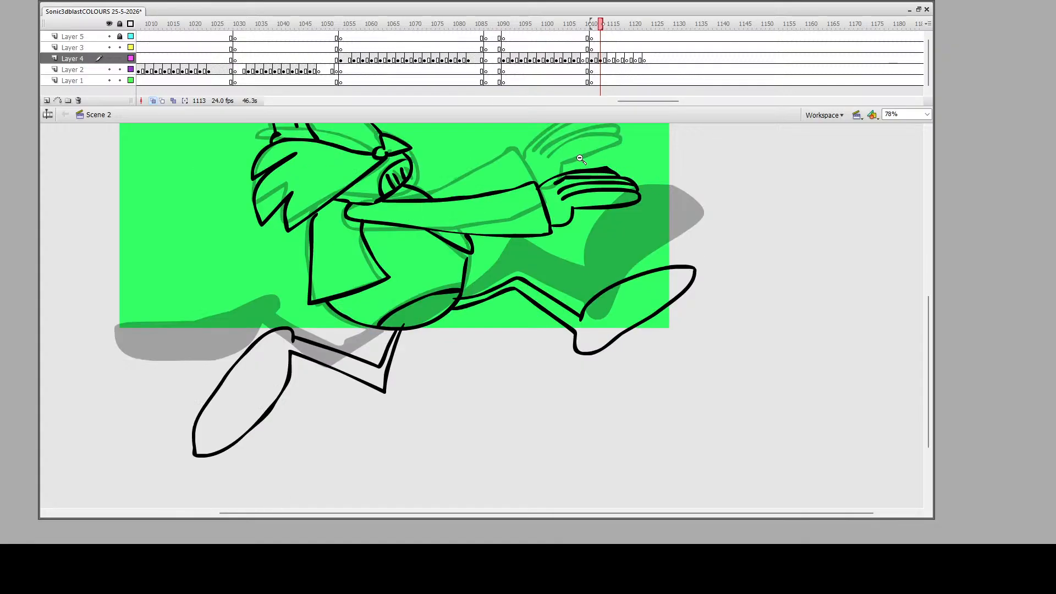
left_click_drag(578, 155, 650, 197)
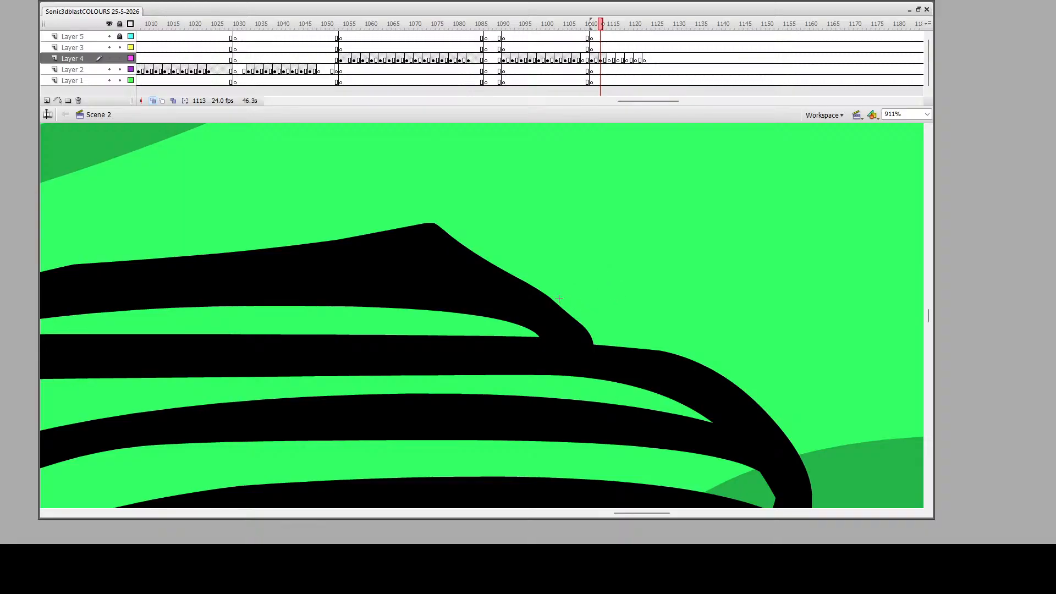
Lay a straight red cutting line across the bulging upper edge of the top finger on frame 1113, removing the shorter first line
mouse_move(567, 300)
left_mouse_down()
mouse_move(66, 253)
mouse_move(27, 279)
left_mouse_up()
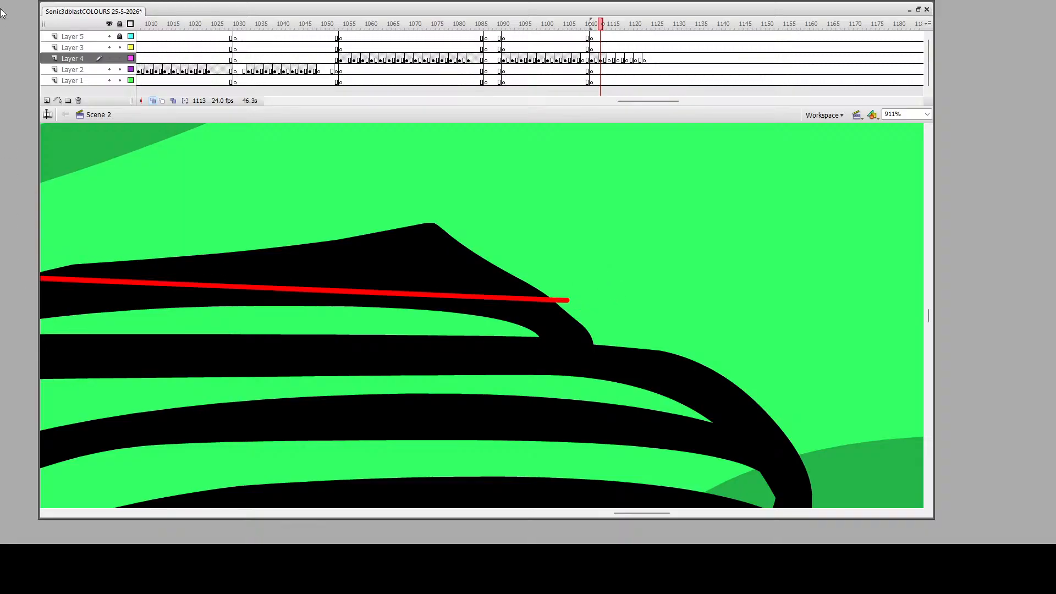
left_click(454, 288)
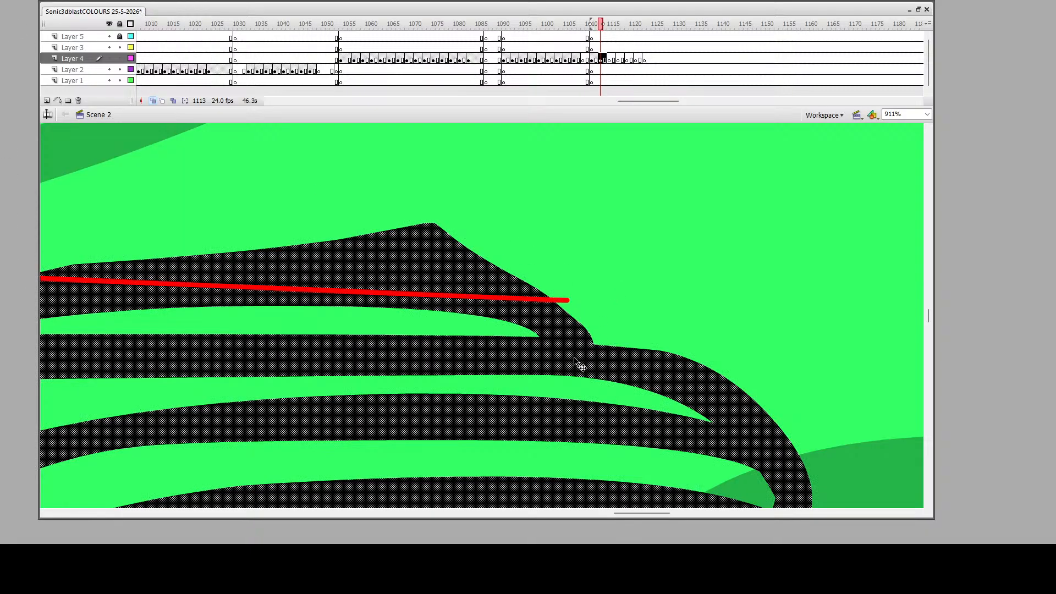
scroll(635, 509, "left", 1)
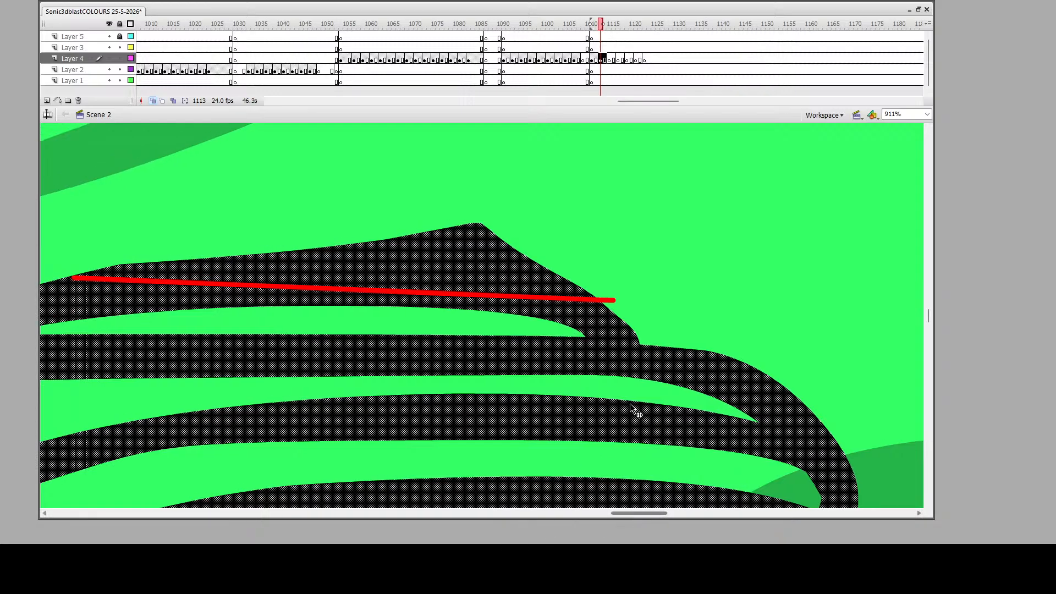
left_click(179, 222)
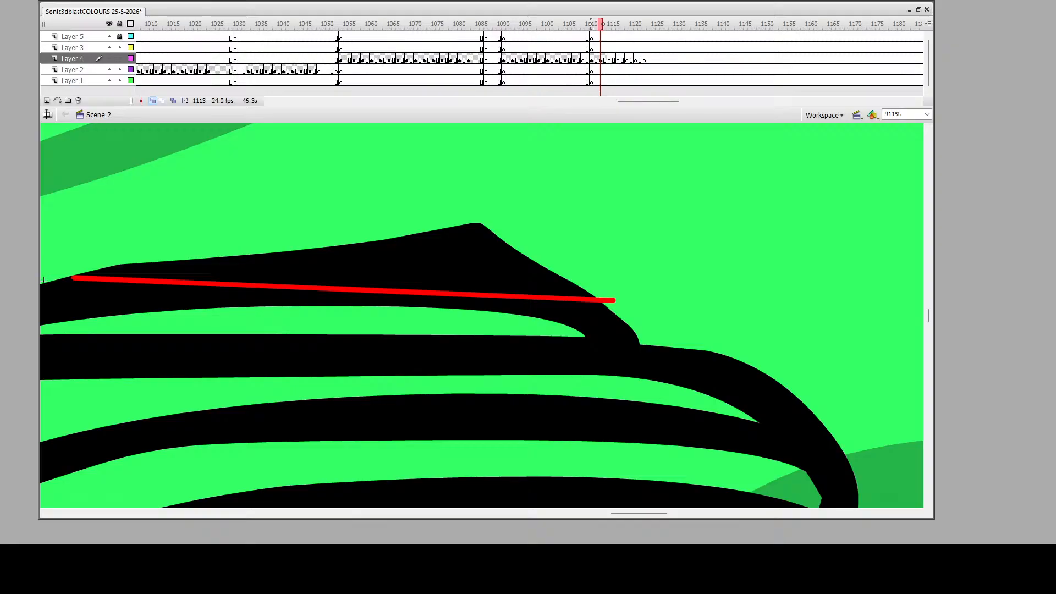
mouse_move(44, 282)
left_mouse_down()
mouse_move(505, 285)
mouse_move(676, 304)
left_mouse_up()
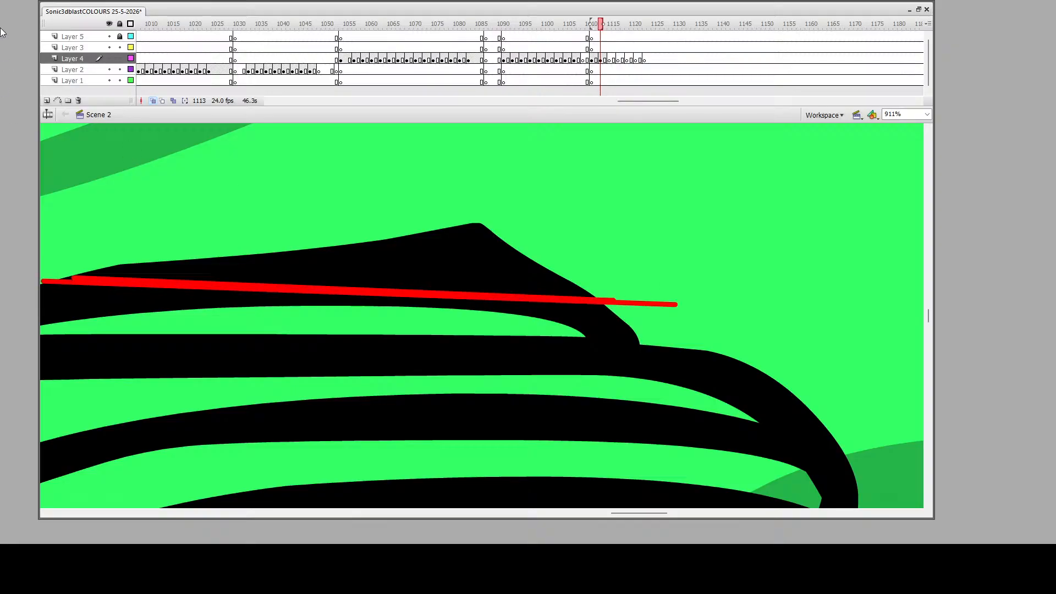
left_click(277, 284)
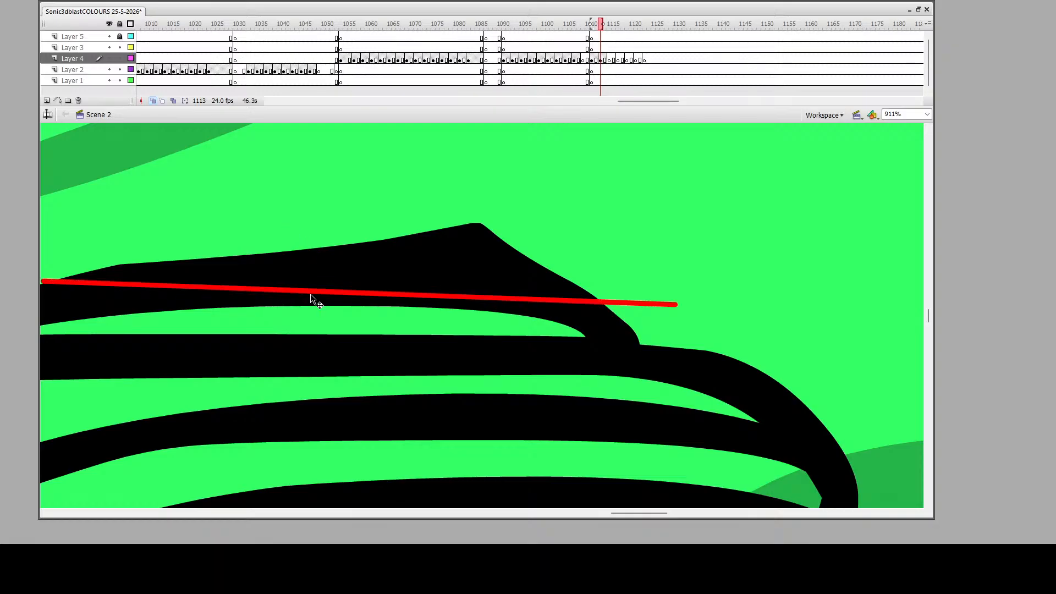
Bend the red line into a smooth curve along the top finger and delete both the excess black above it and the line
left_click_drag(311, 290, 434, 253)
left_click(434, 252)
key("Delete")
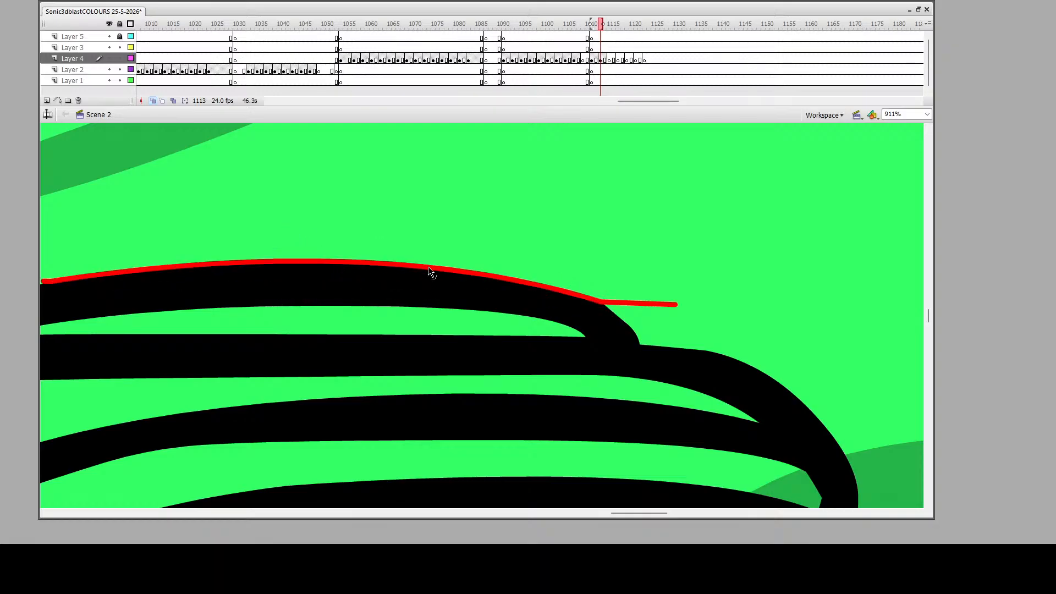
left_click(428, 267)
key("Delete")
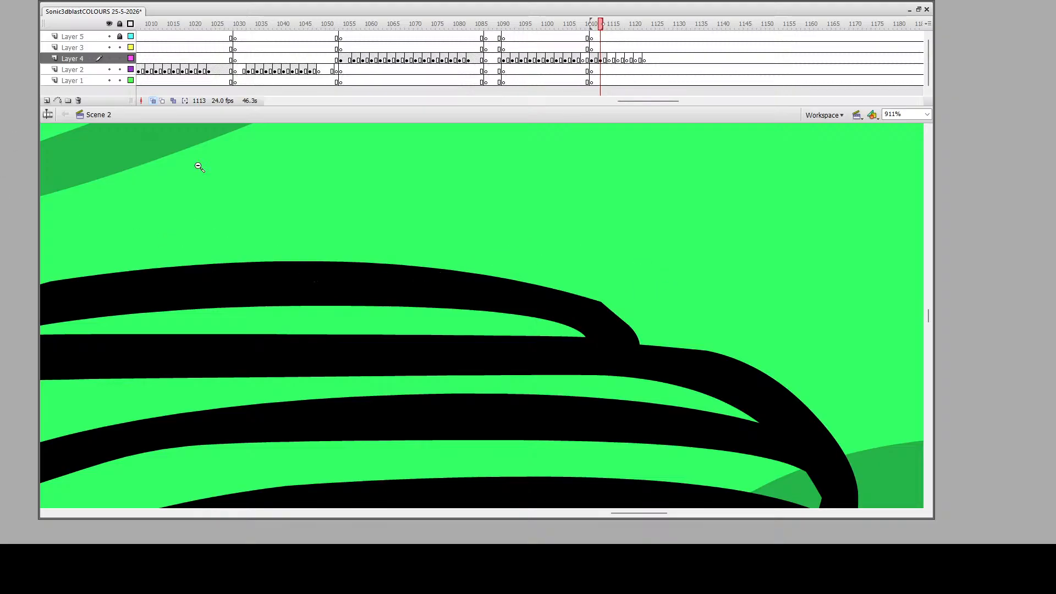
Thin the small curl at the back of the head on frame 1113 by cutting away its thick inner edge
key("z")
left_click(340, 308, "alt")
left_click(372, 381, "alt")
left_click(372, 382, "alt")
left_click(309, 306, "alt")
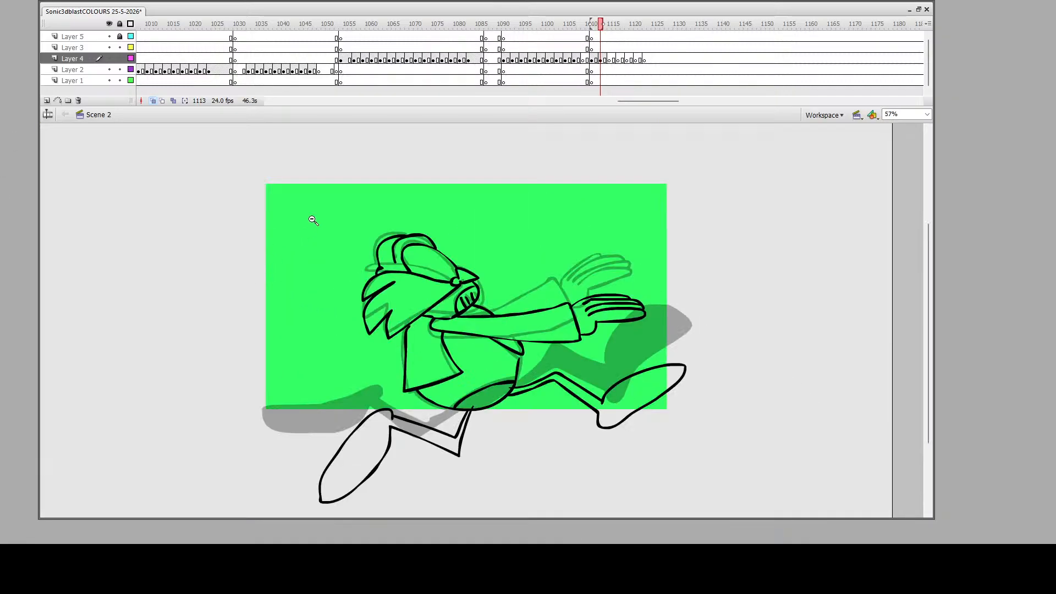
scroll(386, 242, "down", 2)
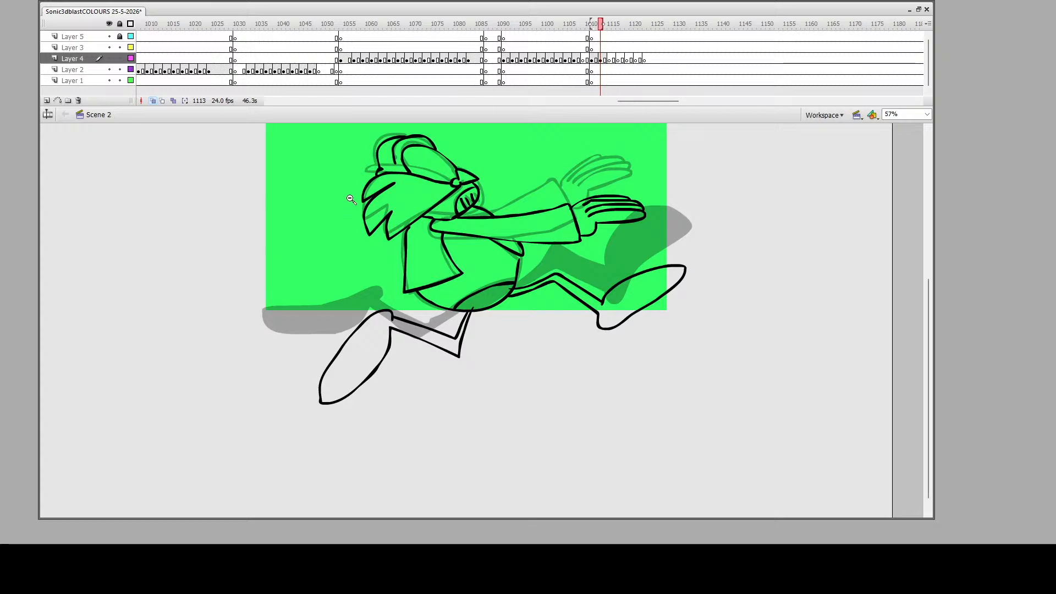
left_click_drag(363, 157, 407, 194)
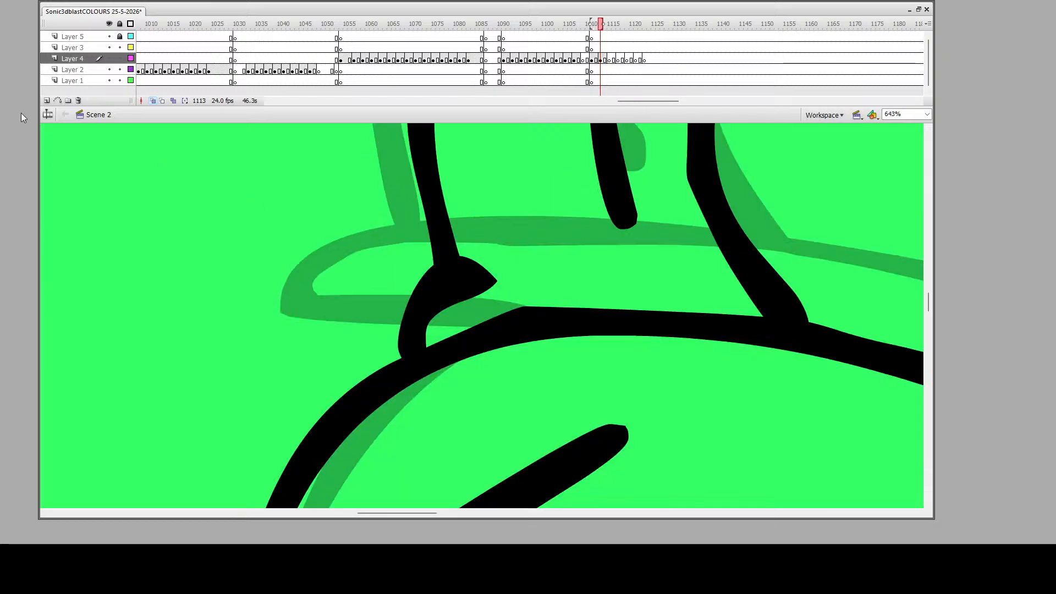
key("b")
mouse_move(495, 294)
left_mouse_down()
mouse_move(441, 301)
mouse_move(421, 345)
mouse_move(440, 311)
mouse_move(475, 287)
mouse_move(447, 287)
mouse_move(426, 302)
mouse_move(421, 344)
left_mouse_up()
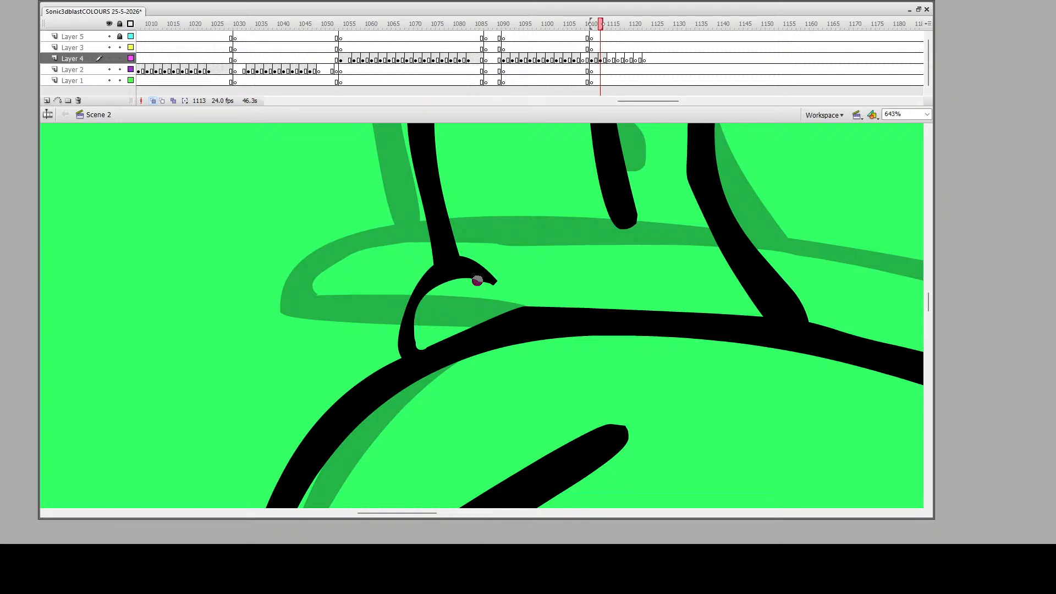
Lay two straight red cutting lines across the thick upper outlines of the rounded shapes on top of the head
key("z")
left_click(614, 332, "alt")
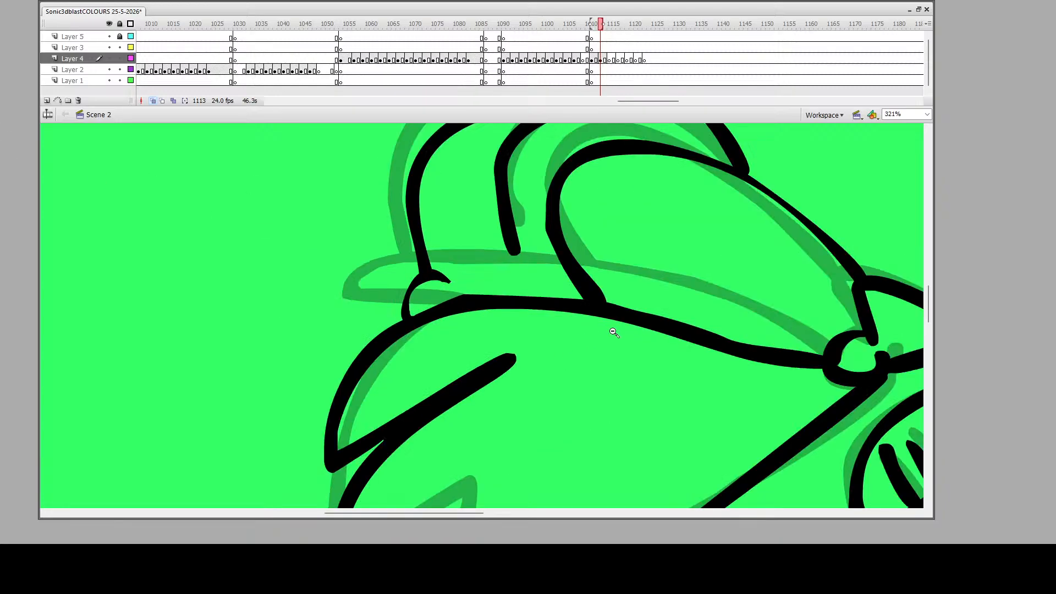
left_click(614, 332, "alt")
left_click_drag(448, 250, 542, 295)
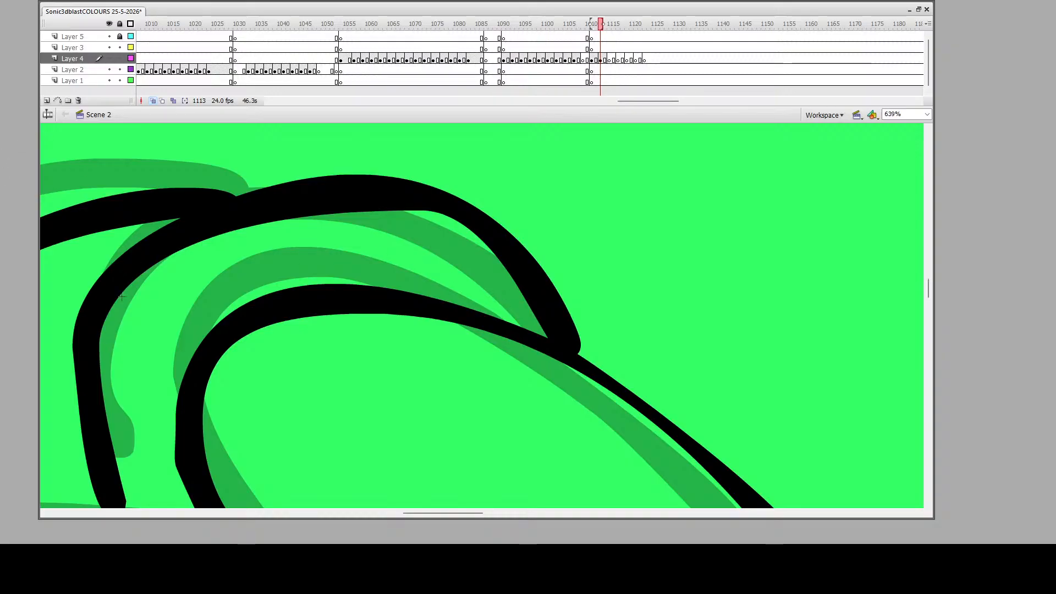
left_click_drag(477, 181, 187, 220)
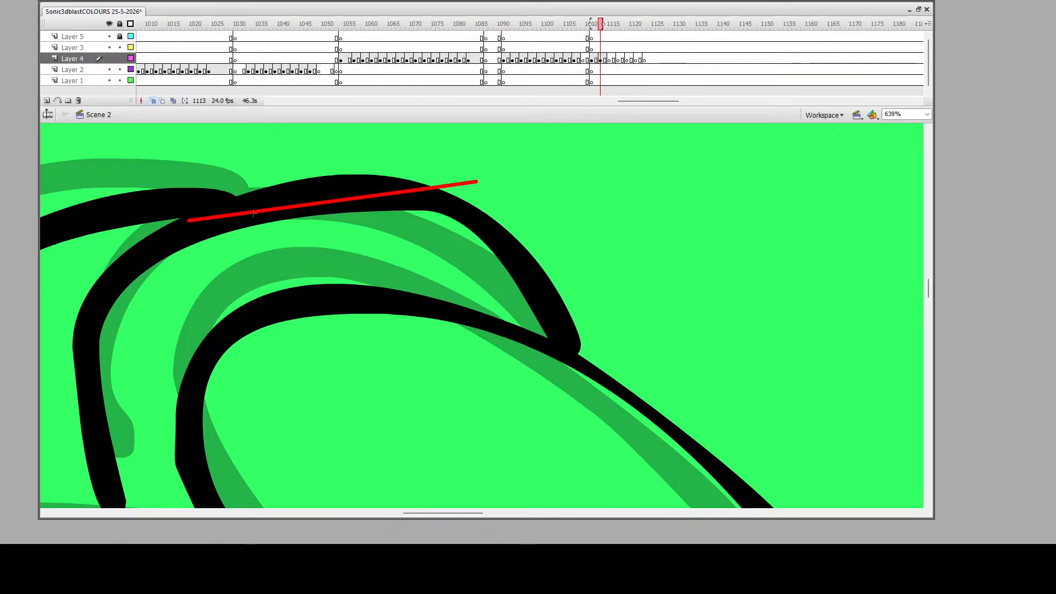
left_click_drag(253, 213, 40, 205)
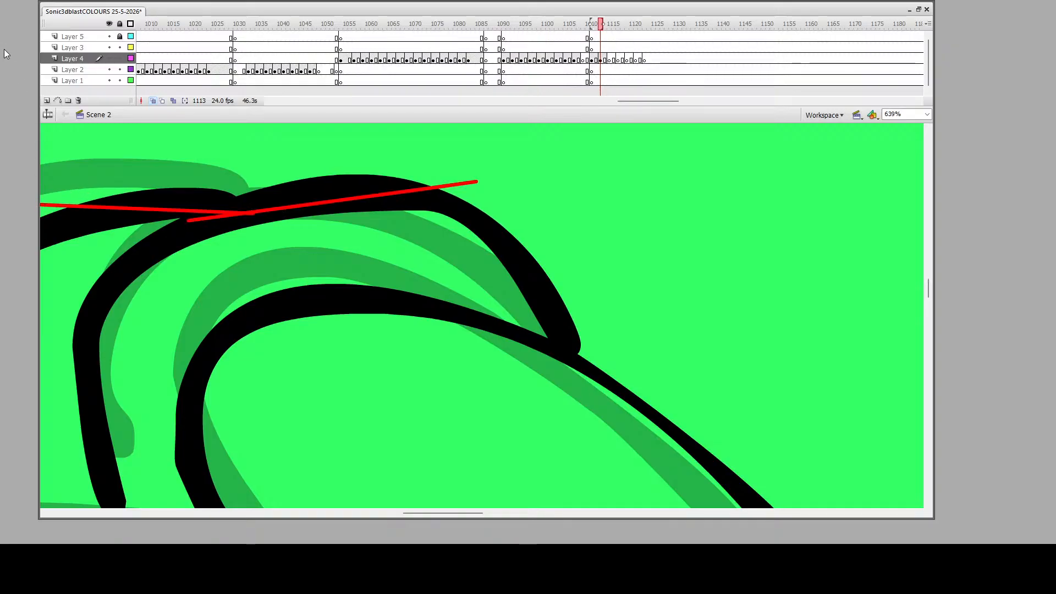
Curve the red lines along the rounded head shapes and delete the excess black above them together with the lines
left_click_drag(183, 210, 207, 199)
left_click_drag(289, 206, 181, 209)
left_click(309, 192)
key("Delete")
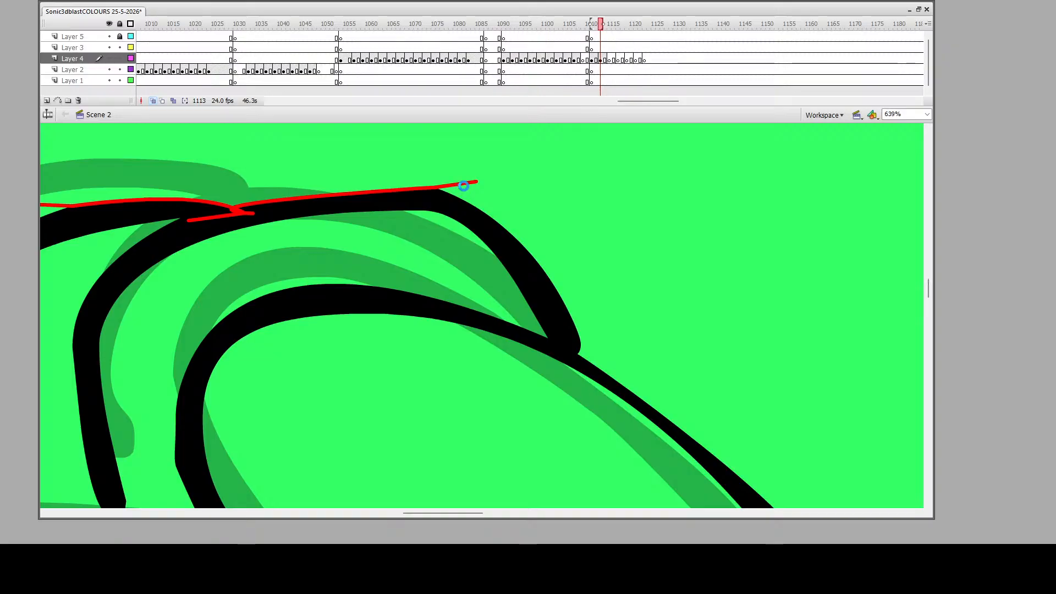
double_click(238, 213)
key("Delete")
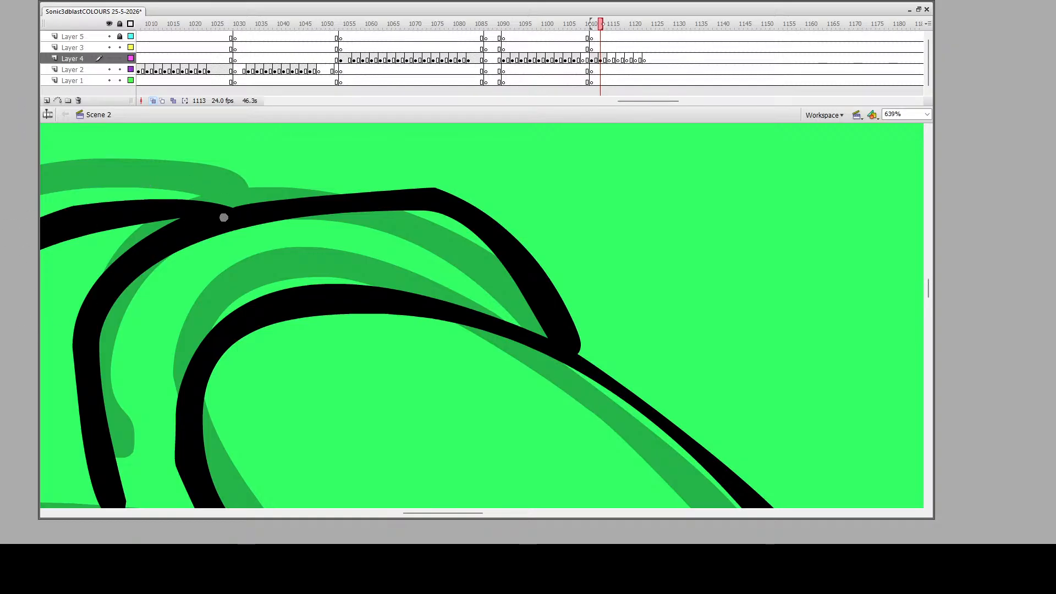
Smooth the joint and upper outline of the rounded head shape, and erase a thin strip along its outer slope
mouse_move(225, 206)
left_mouse_down()
mouse_move(340, 189)
mouse_move(437, 198)
mouse_move(332, 195)
mouse_move(220, 211)
left_mouse_up()
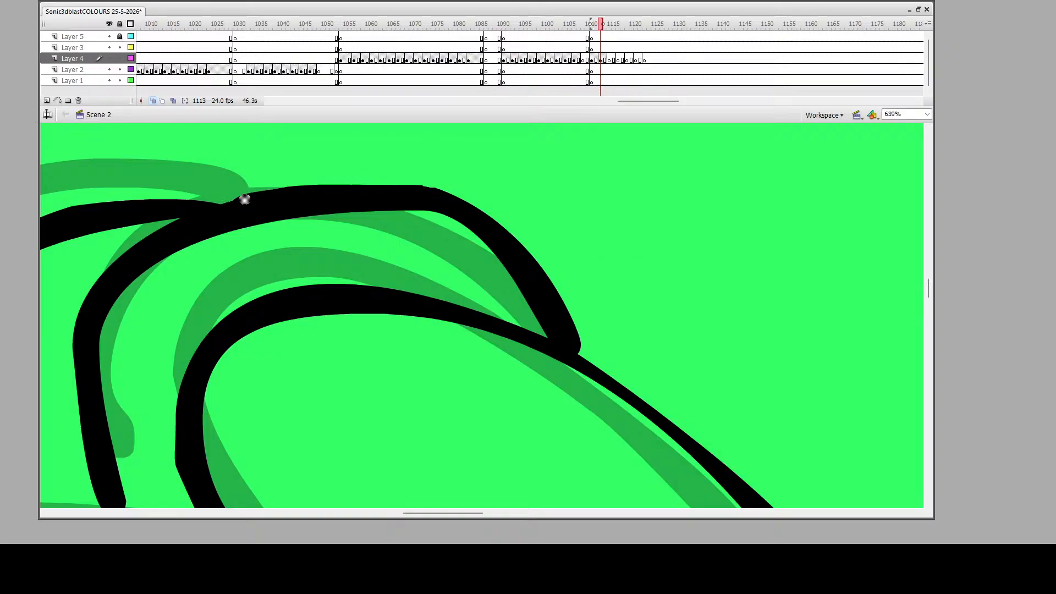
mouse_move(224, 196)
left_mouse_down()
mouse_move(318, 180)
mouse_move(435, 186)
left_mouse_up()
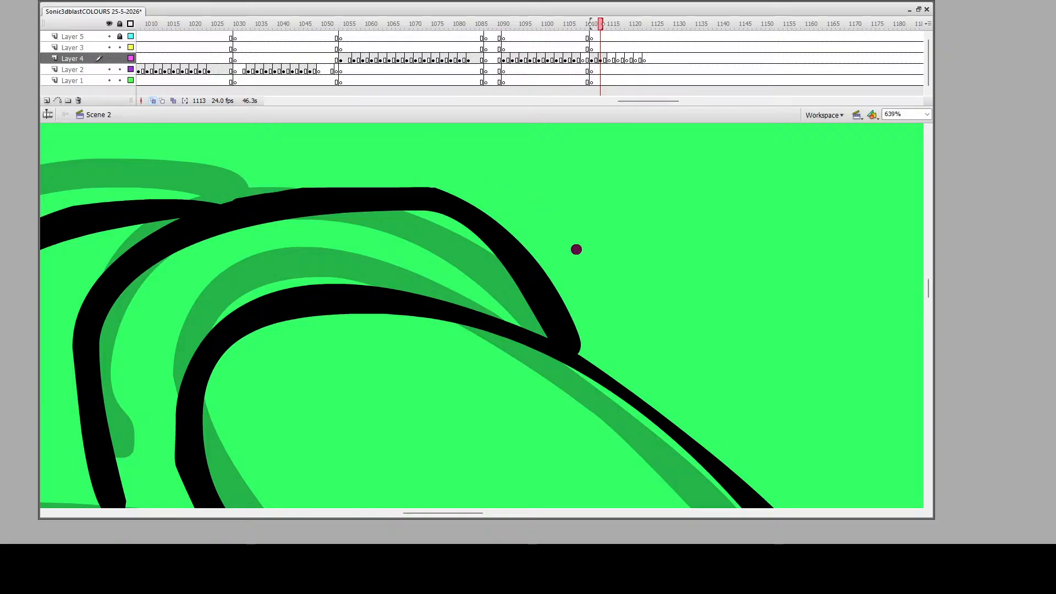
left_click_drag(584, 353, 565, 288)
mouse_move(457, 184)
left_mouse_down()
mouse_move(531, 253)
mouse_move(582, 347)
left_mouse_up()
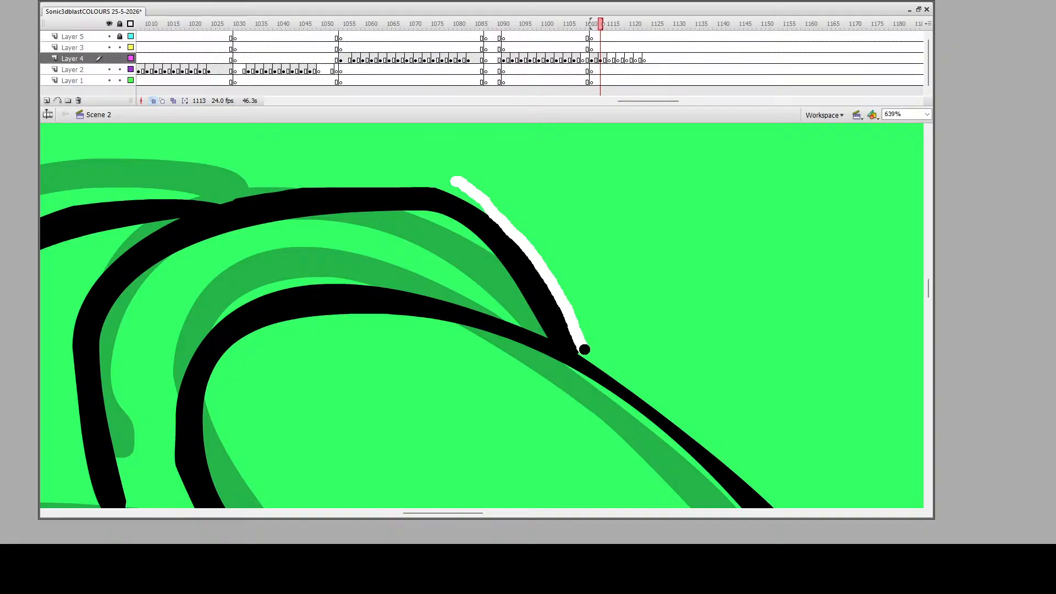
Even out the small ring at the front of the head by erasing its thick inner edge
scroll(582, 346, "down", 10)
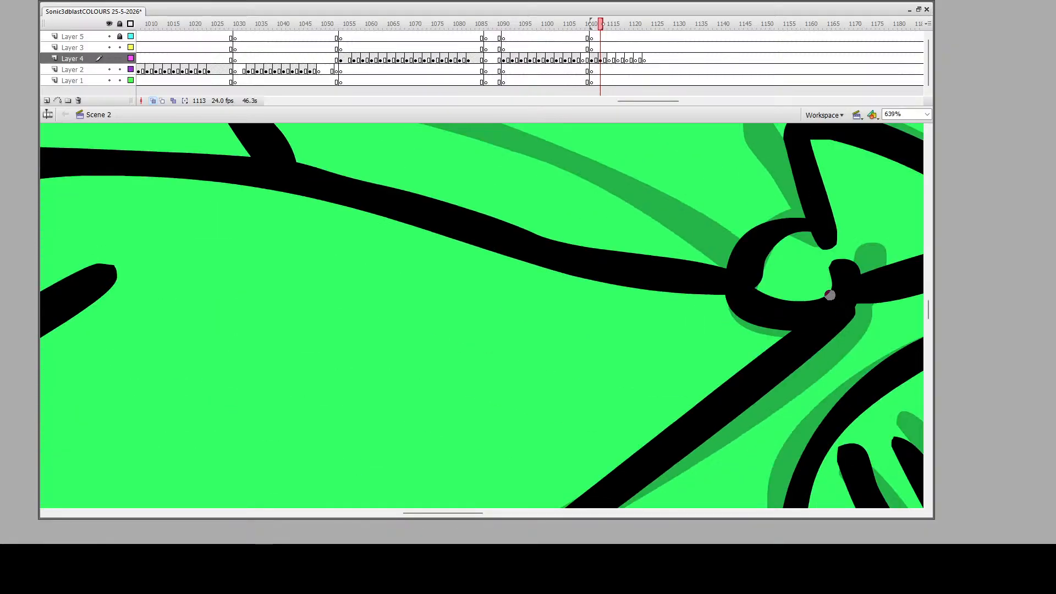
mouse_move(821, 266)
left_mouse_down()
mouse_move(832, 289)
mouse_move(797, 303)
mouse_move(759, 295)
mouse_move(758, 258)
mouse_move(785, 238)
mouse_move(805, 239)
left_mouse_up()
left_click_drag(778, 255, 760, 285)
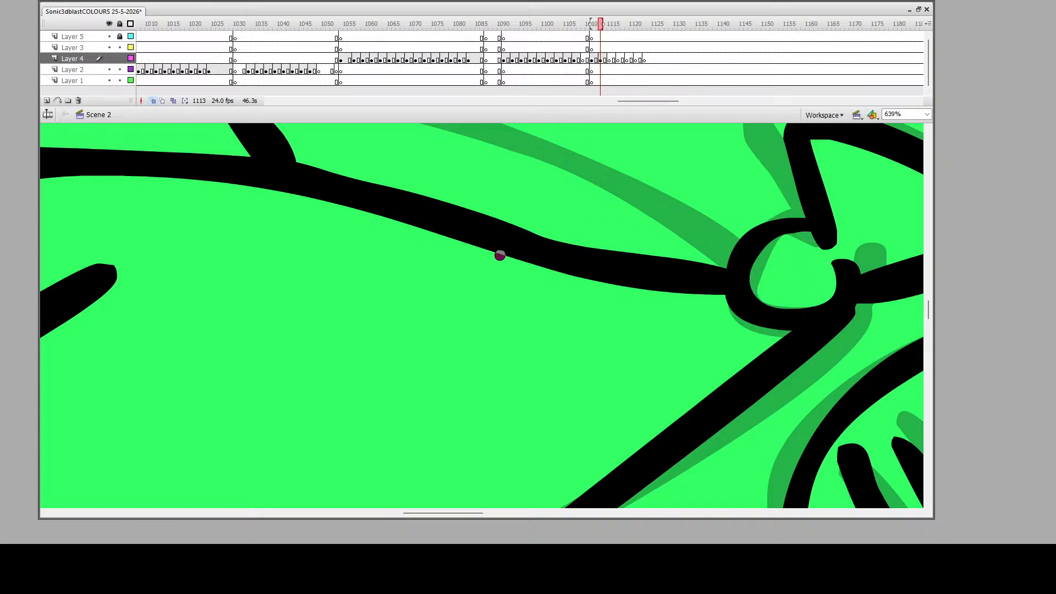
Compare the cleaned-up drawing on frame 1113 with the preceding pose on Layer 4, and save the file
left_click(487, 353)
left_click(592, 404)
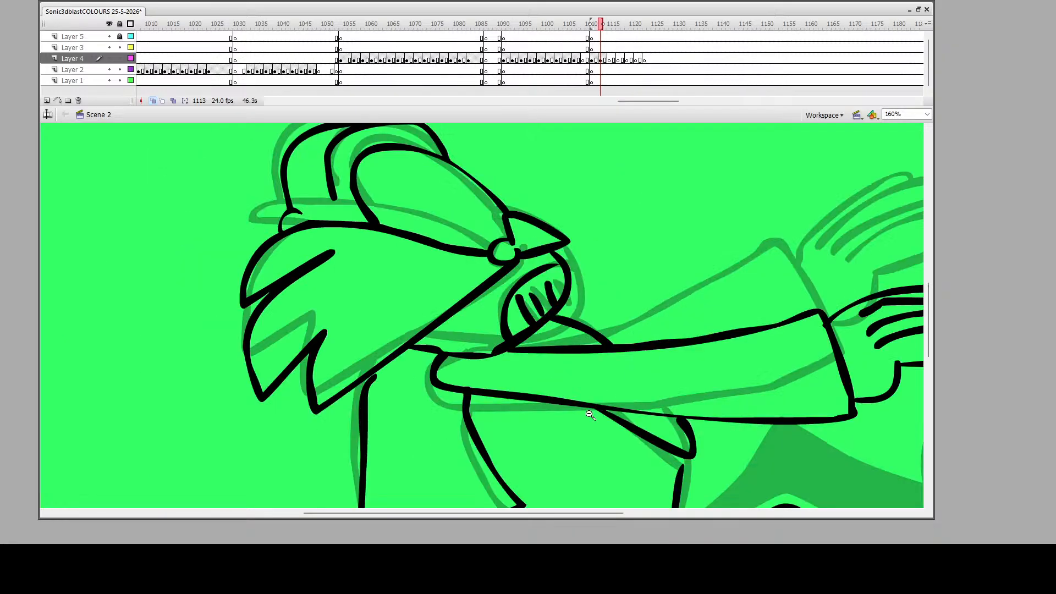
left_click(557, 316)
left_click(625, 325)
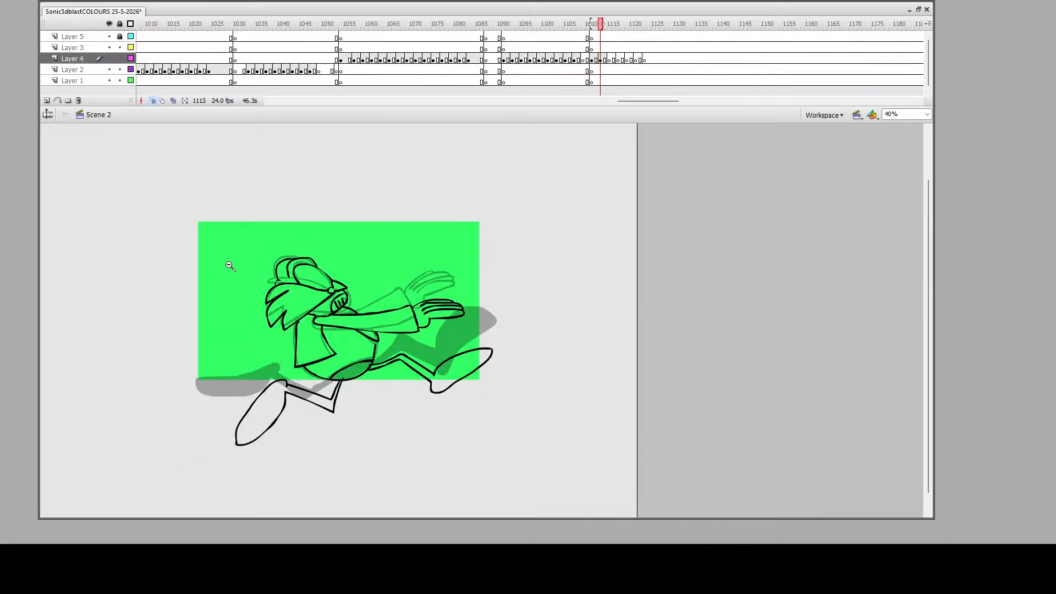
left_click_drag(279, 256, 479, 440)
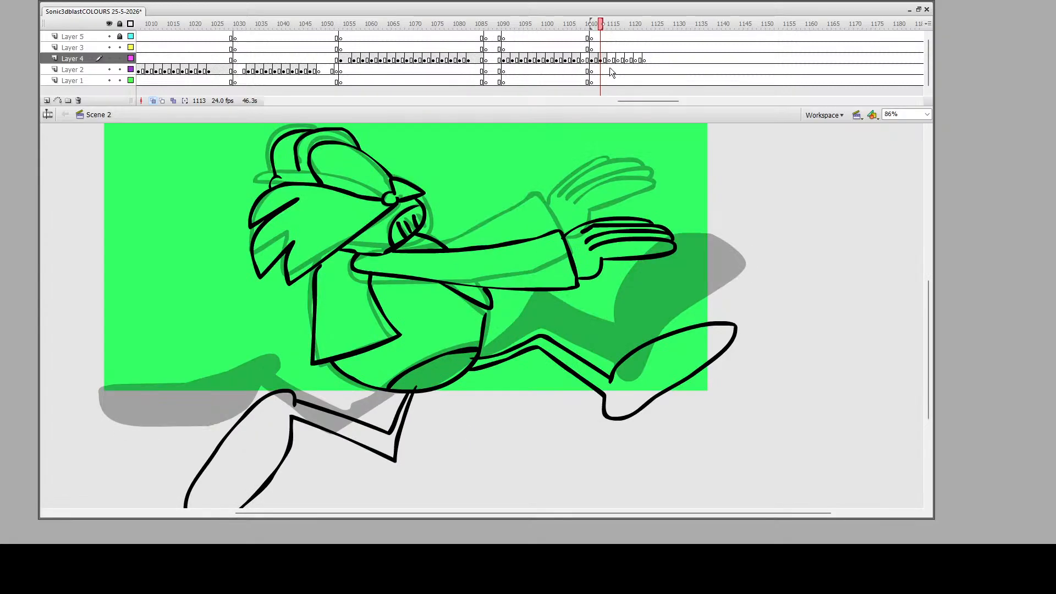
left_click(593, 60)
left_click(600, 59)
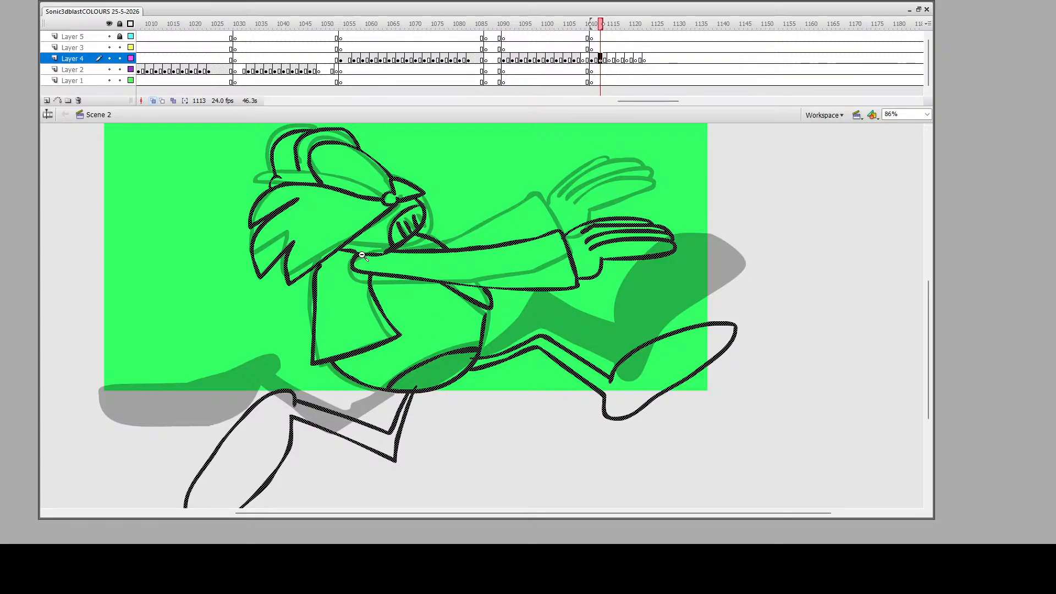
Close the gap between the pointed jacket edge and the top of the belly line with a short brush stroke
left_click_drag(362, 255, 539, 336)
left_click(506, 347)
left_click(523, 385)
left_click(523, 374)
left_click(522, 358)
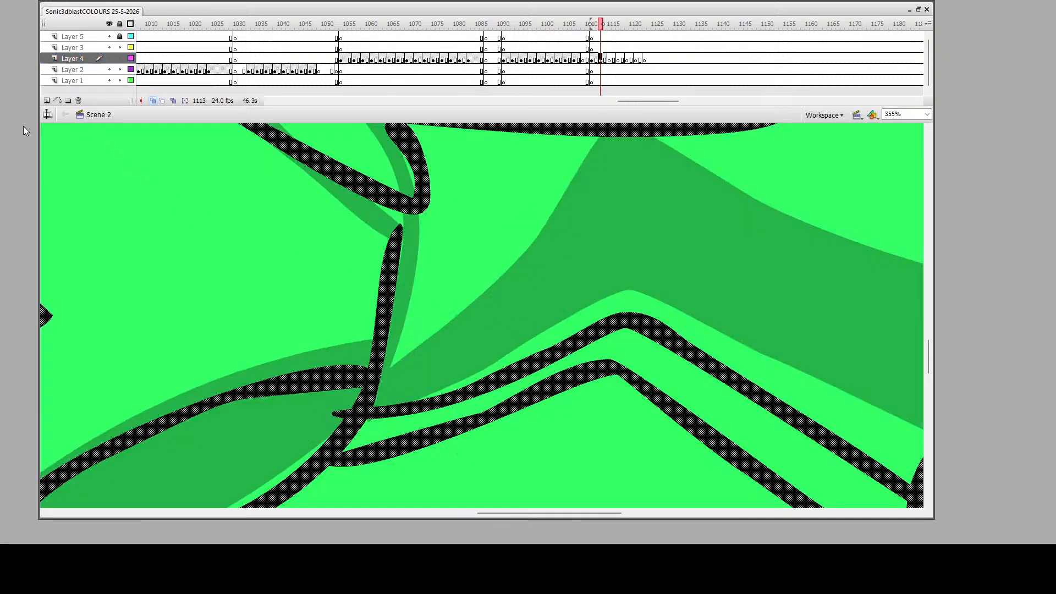
left_click_drag(402, 204, 400, 242)
scroll(401, 248, "down", 2)
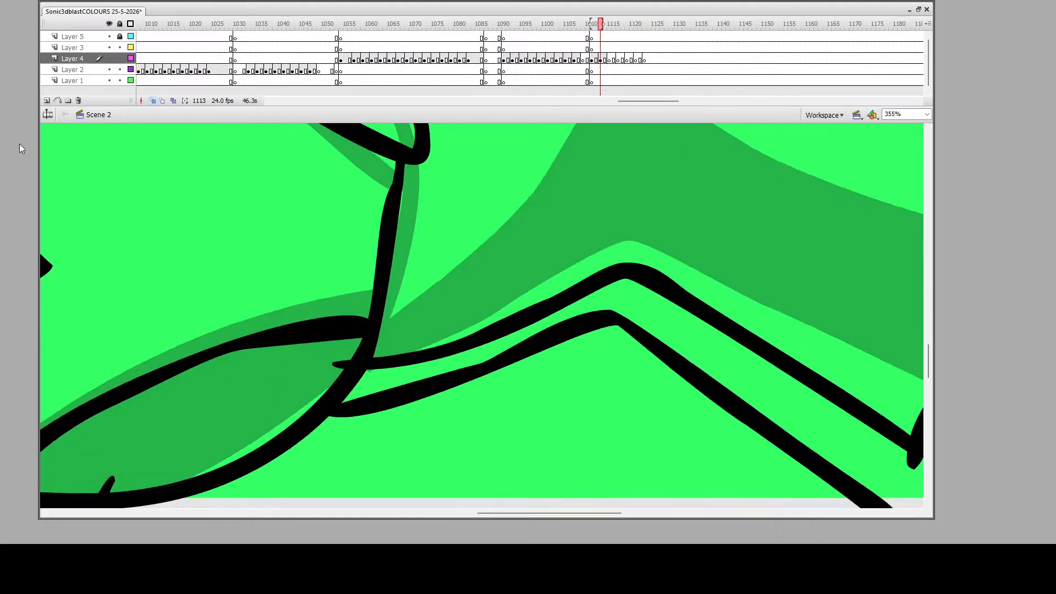
Fill both legs, both shoes and the area below the curved waistline with black on frame 1113
left_click(308, 300, "alt")
left_click(308, 300, "alt")
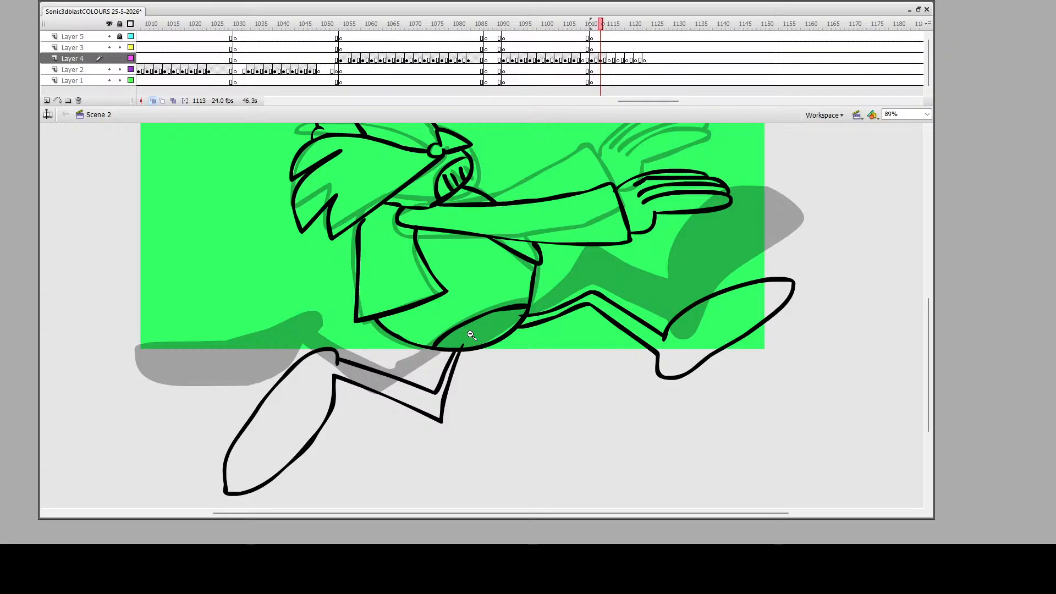
left_click(317, 380)
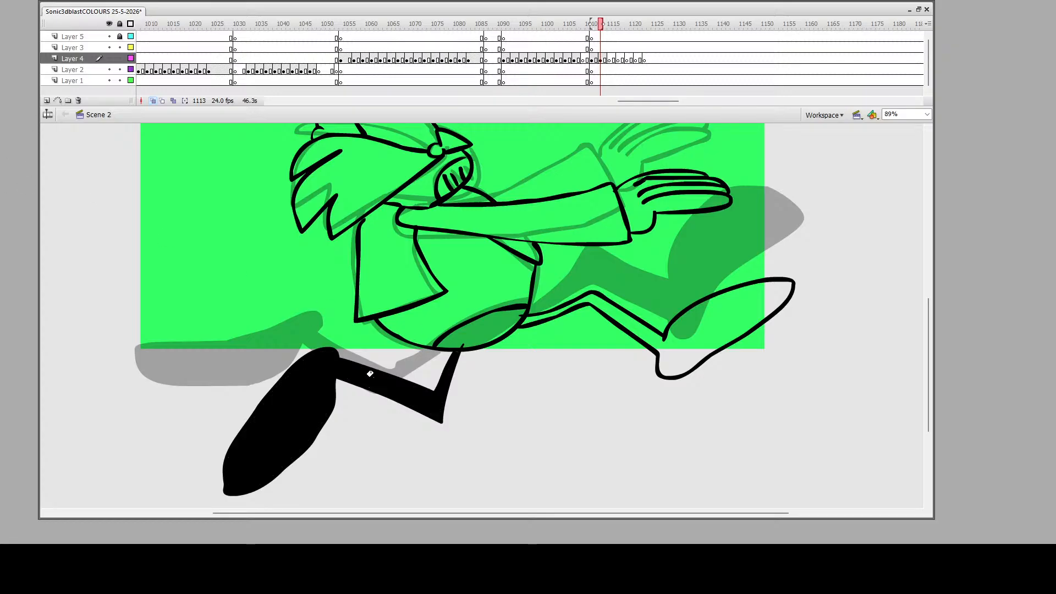
left_click(440, 334)
left_click(596, 300)
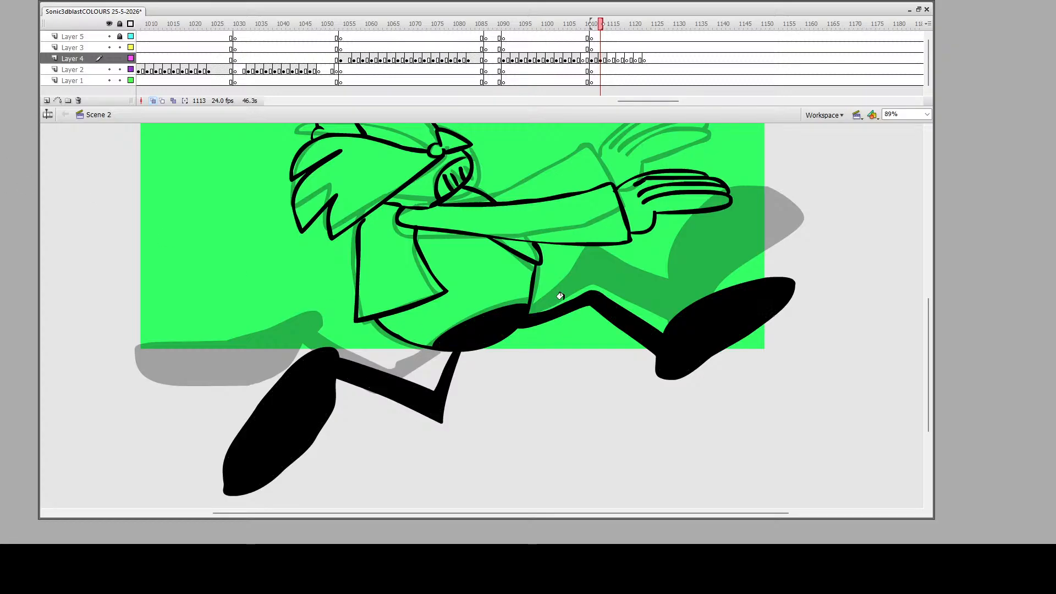
Draw the outstretched sleeve and the hand with its fingers on frame 1116 of Layer 4, slightly lower than the ghosted arm
scroll(557, 296, "up", 3)
scroll(557, 296, "down", 3)
left_click(537, 233, "alt")
left_click_drag(278, 228, 512, 461)
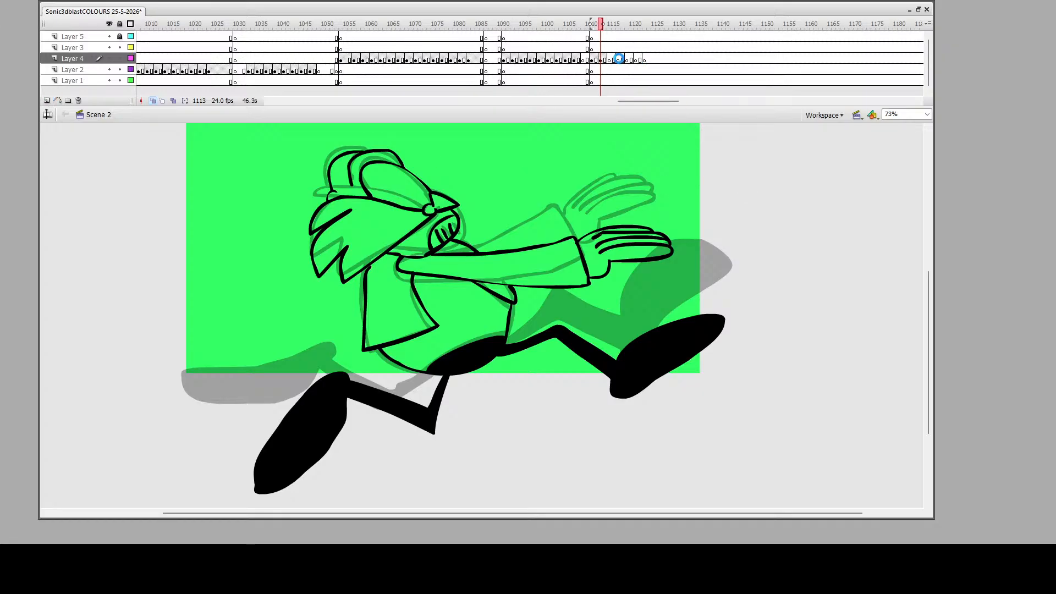
left_click(614, 58)
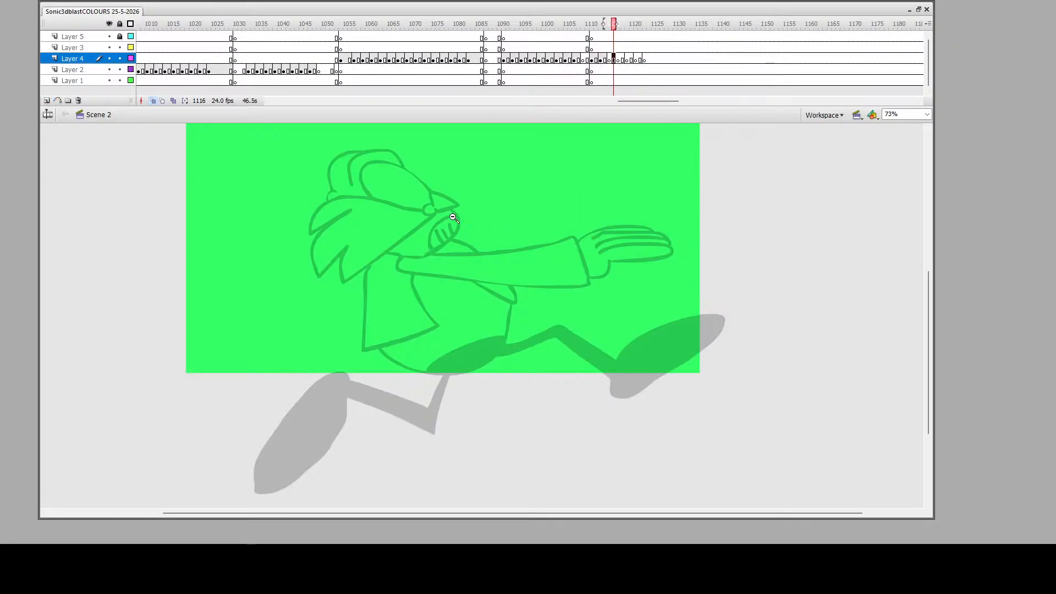
left_click(29, 94)
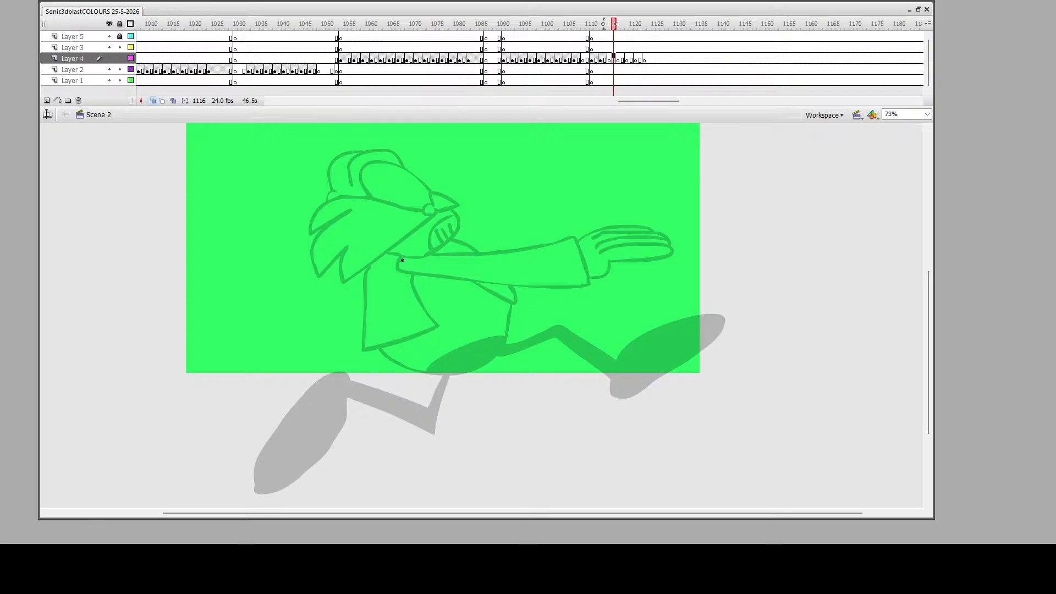
mouse_move(403, 257)
left_mouse_down()
mouse_move(564, 294)
mouse_move(582, 293)
mouse_move(585, 275)
mouse_move(578, 251)
mouse_move(397, 255)
left_mouse_up()
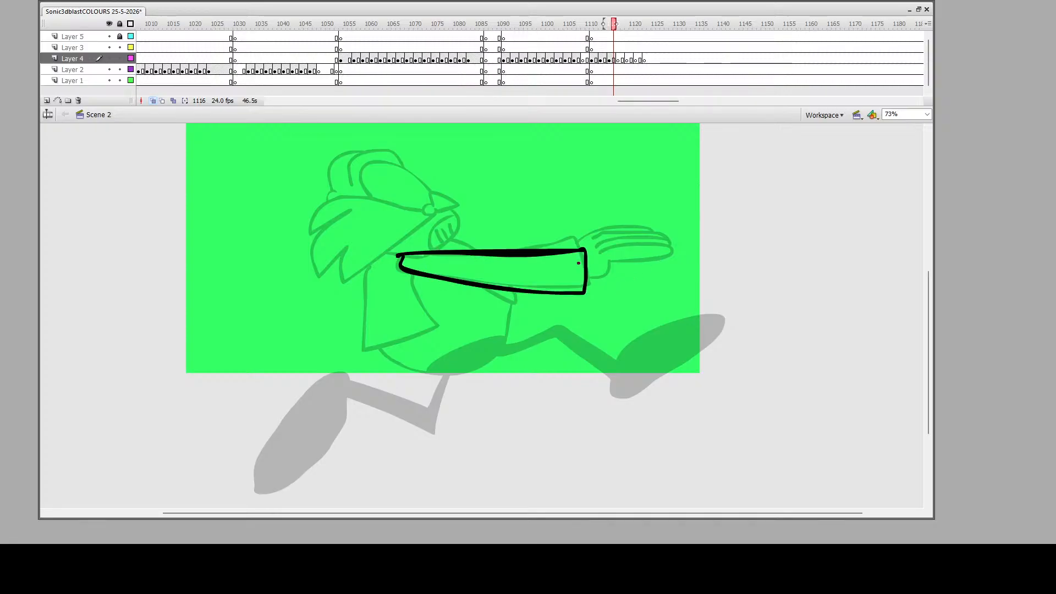
mouse_move(585, 290)
left_mouse_down()
mouse_move(611, 272)
mouse_move(670, 282)
mouse_move(675, 269)
mouse_move(609, 263)
mouse_move(658, 254)
mouse_move(681, 267)
mouse_move(653, 246)
mouse_move(585, 253)
mouse_move(655, 237)
mouse_move(671, 251)
left_mouse_up()
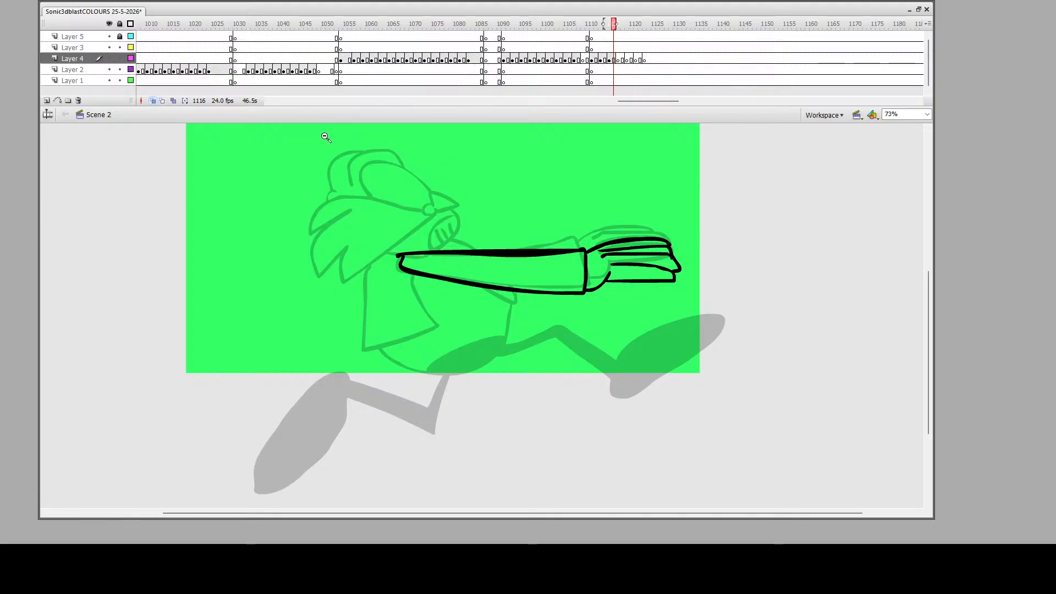
Draw the small ring and pointed tip at the front of the head, plus the spiky hair swept backwards, over the ghosted pose
left_click_drag(324, 152, 608, 502)
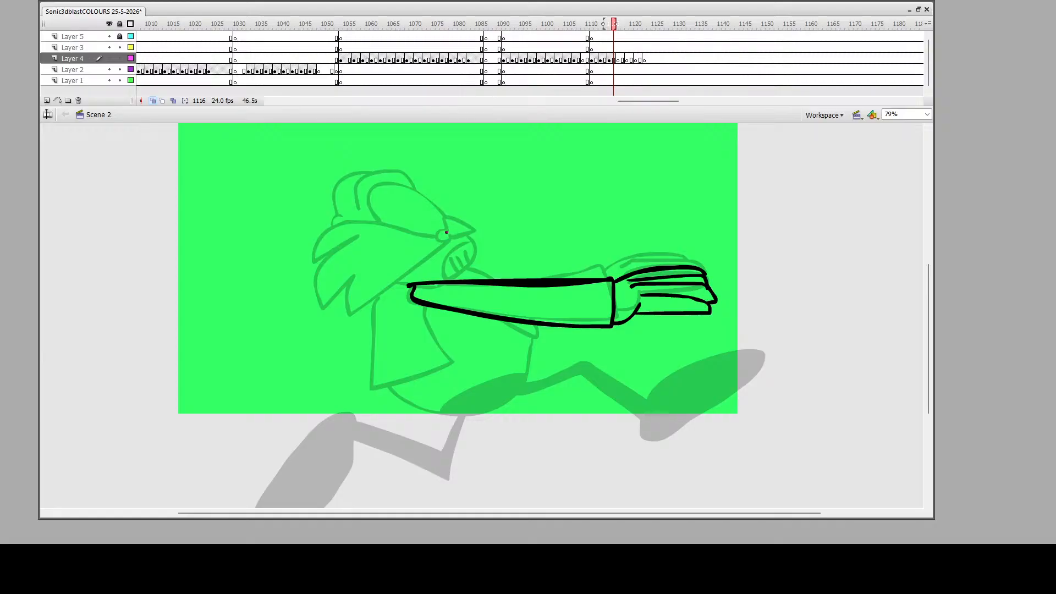
left_click_drag(307, 150, 613, 436)
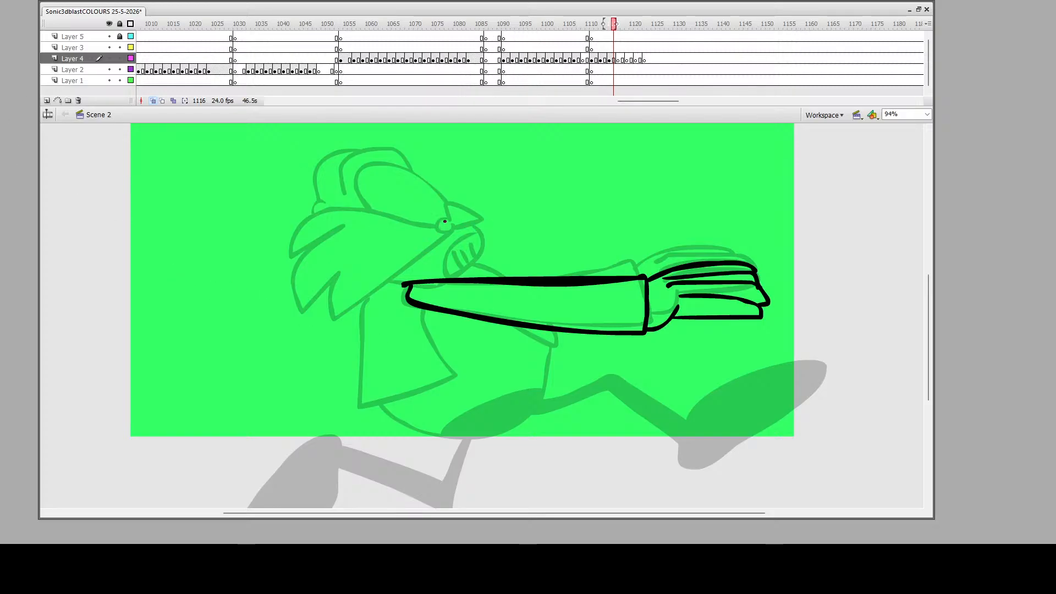
mouse_move(443, 219)
left_mouse_down()
mouse_move(433, 229)
mouse_move(481, 224)
mouse_move(448, 204)
mouse_move(443, 217)
mouse_move(474, 213)
mouse_move(345, 319)
mouse_move(348, 275)
mouse_move(299, 310)
mouse_move(336, 235)
mouse_move(353, 230)
left_mouse_up()
key("ctrl+z")
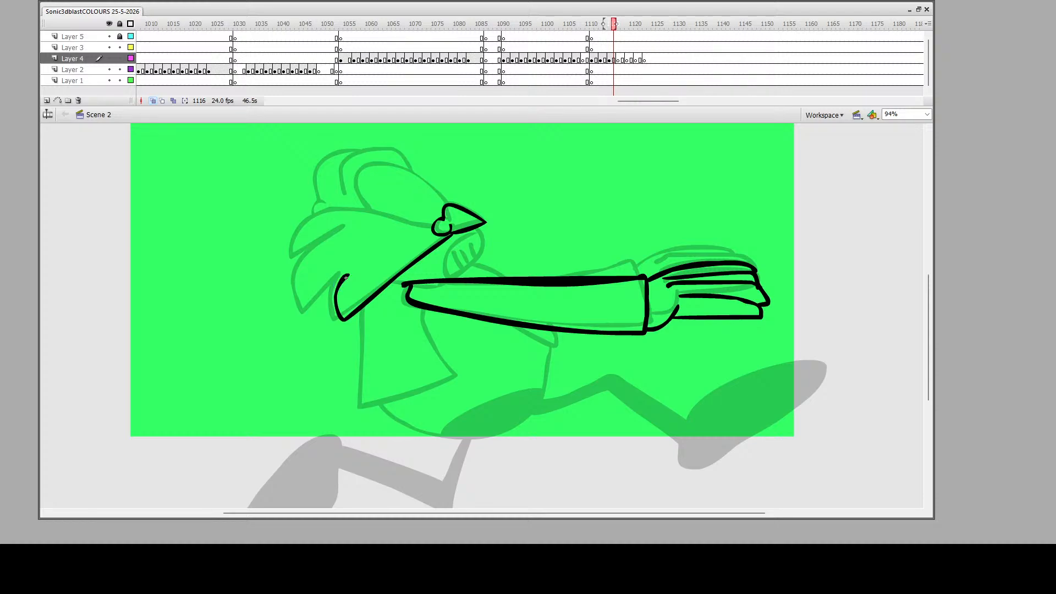
mouse_move(346, 277)
left_mouse_down()
mouse_move(301, 305)
mouse_move(300, 263)
mouse_move(363, 229)
left_mouse_up()
mouse_move(433, 229)
left_mouse_down()
mouse_move(327, 207)
mouse_move(293, 248)
mouse_move(312, 245)
left_mouse_up()
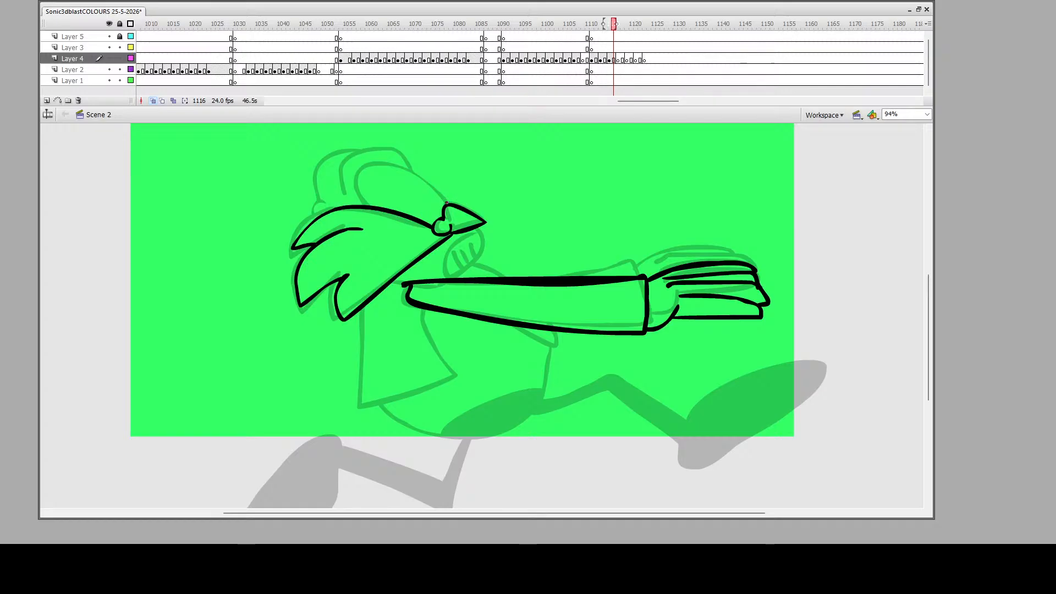
Draw the domed top of the head with its inner curves and the toothed mouth above the arm, and save the file
mouse_move(447, 203)
left_mouse_down()
mouse_move(427, 175)
mouse_move(391, 162)
mouse_move(364, 186)
mouse_move(370, 205)
mouse_move(352, 173)
mouse_move(406, 164)
left_mouse_up()
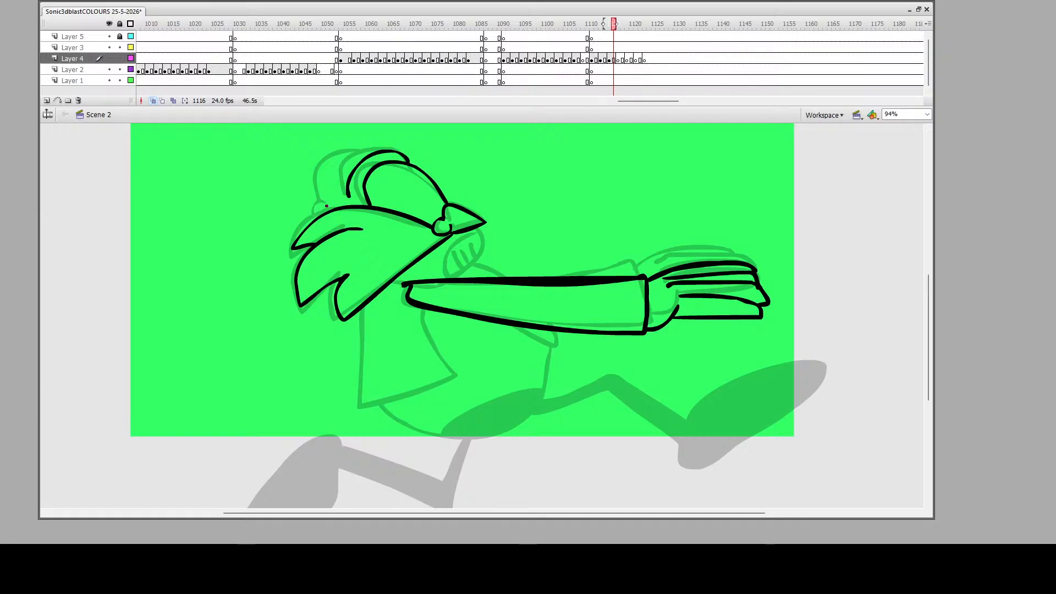
mouse_move(324, 207)
left_mouse_down()
mouse_move(312, 220)
mouse_move(330, 160)
mouse_move(371, 153)
left_mouse_up()
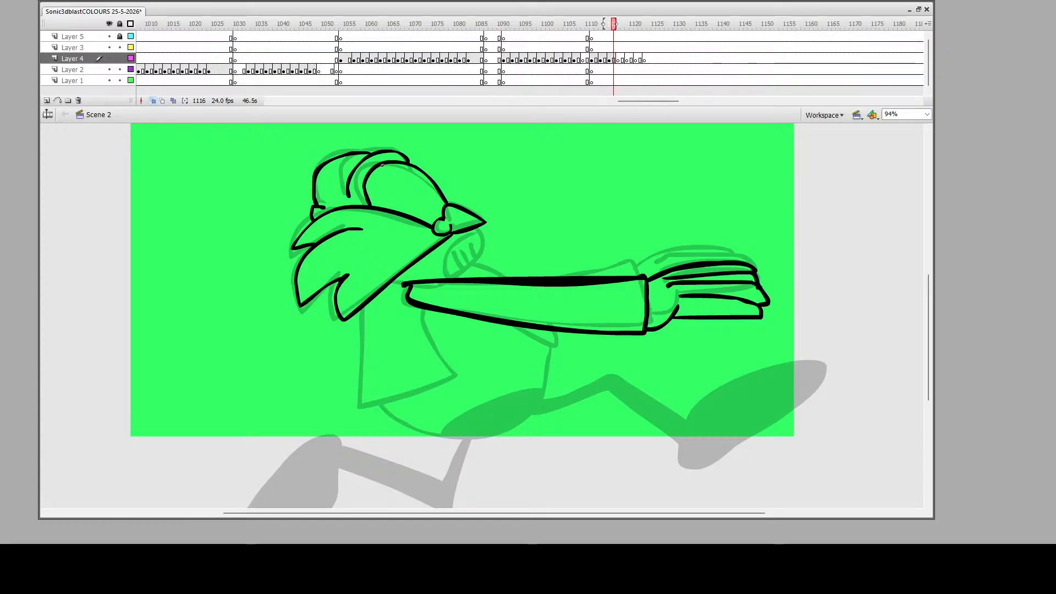
mouse_move(392, 283)
left_mouse_down()
mouse_move(465, 275)
mouse_move(478, 228)
left_mouse_up()
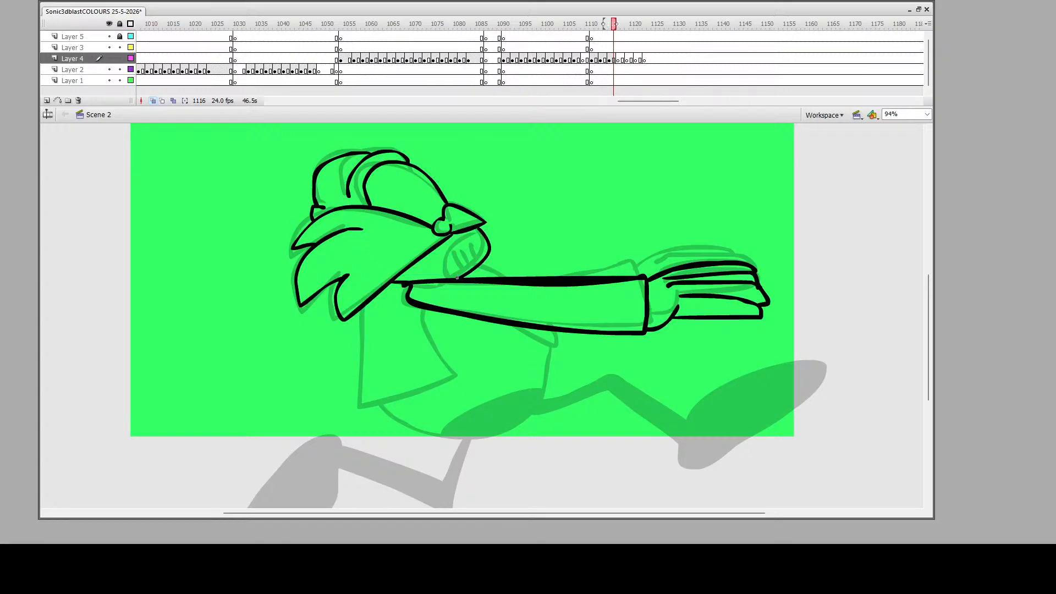
key("ctrl+z")
mouse_move(451, 278)
left_mouse_down()
mouse_move(478, 248)
mouse_move(473, 229)
mouse_move(442, 256)
mouse_move(440, 279)
mouse_move(467, 258)
mouse_move(504, 277)
left_mouse_up()
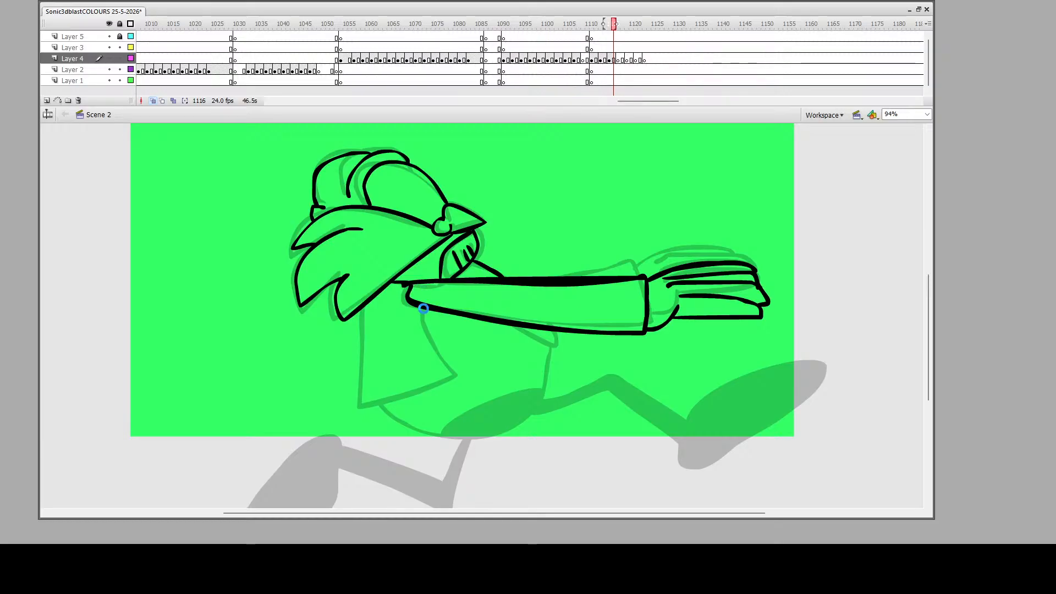
key("ctrl+s")
Outline the jacket below the arm, the rounded belly and the curved waistline on frame 1116
mouse_move(420, 311)
left_mouse_down()
mouse_move(439, 383)
mouse_move(393, 398)
mouse_move(361, 400)
mouse_move(361, 312)
left_mouse_up()
mouse_move(549, 329)
left_mouse_down()
mouse_move(555, 349)
mouse_move(518, 327)
left_mouse_up()
scroll(389, 317, "down", 3)
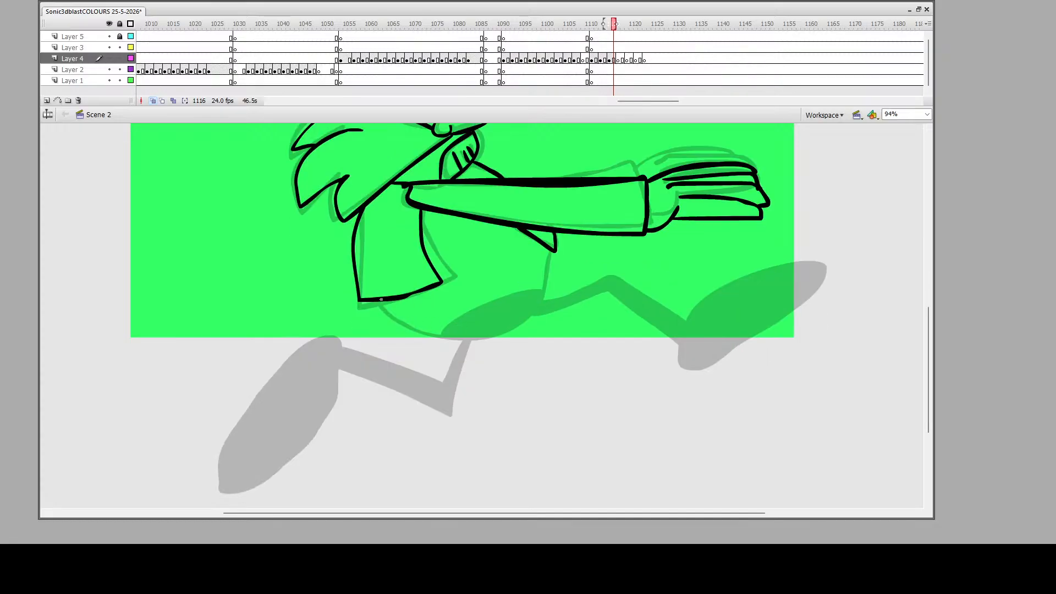
mouse_move(380, 300)
left_mouse_down()
mouse_move(404, 323)
mouse_move(462, 341)
mouse_move(510, 329)
mouse_move(542, 296)
mouse_move(553, 249)
left_mouse_up()
mouse_move(441, 338)
left_mouse_down()
mouse_move(512, 290)
mouse_move(543, 290)
left_mouse_up()
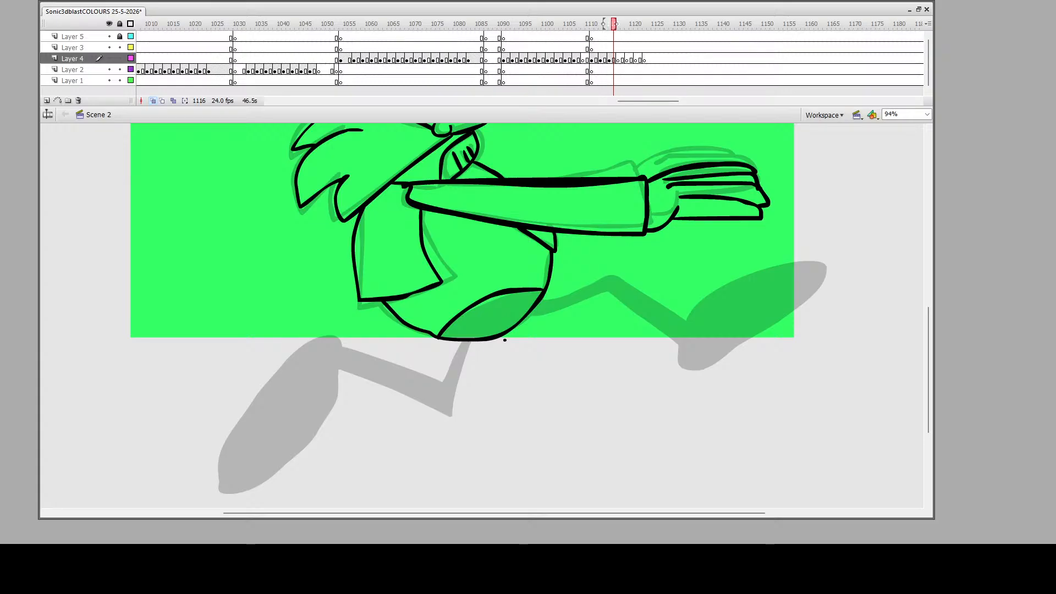
Outline the bent rear leg and its hanging shoe, and the front leg reaching forward with its shoe tip raised
scroll(505, 340, "down", 3)
scroll(493, 288, "down", 6)
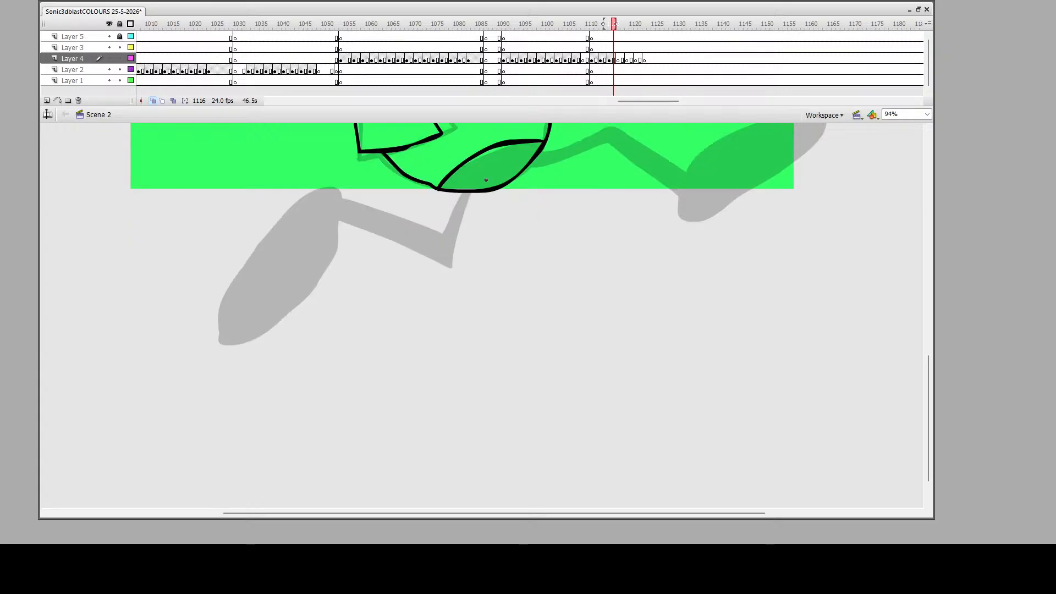
mouse_move(500, 187)
left_mouse_down()
mouse_move(516, 263)
mouse_move(424, 276)
left_mouse_up()
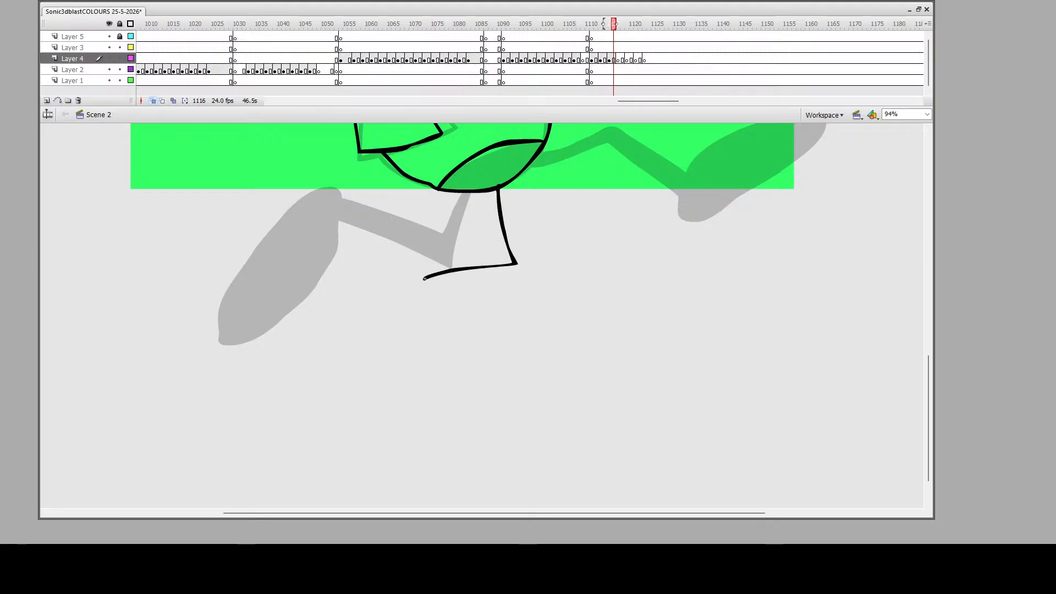
scroll(428, 229, "down", 3)
mouse_move(424, 220)
left_mouse_down()
mouse_move(453, 288)
mouse_move(419, 327)
mouse_move(381, 276)
mouse_move(393, 194)
mouse_move(408, 189)
mouse_move(417, 204)
mouse_move(490, 195)
mouse_move(480, 132)
left_mouse_up()
scroll(545, 221, "up", 6)
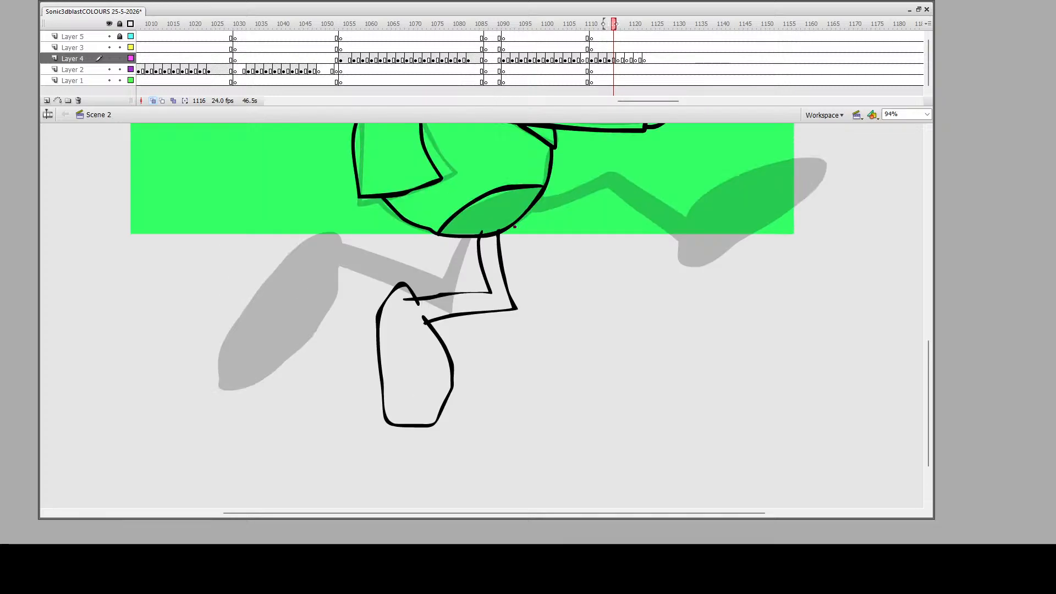
mouse_move(510, 227)
left_mouse_down()
mouse_move(629, 308)
mouse_move(673, 394)
mouse_move(661, 425)
mouse_move(711, 436)
mouse_move(796, 389)
mouse_move(829, 343)
mouse_move(775, 344)
mouse_move(692, 400)
mouse_move(674, 336)
mouse_move(645, 296)
mouse_move(516, 220)
left_mouse_up()
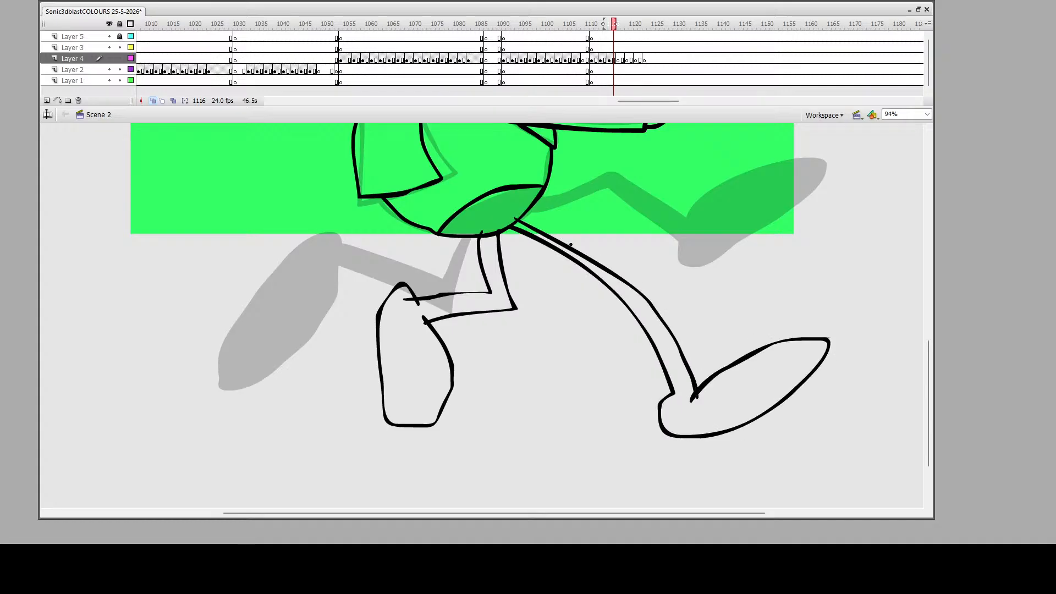
scroll(501, 301, "up", 3)
scroll(502, 300, "up", 3)
scroll(502, 301, "down", 5)
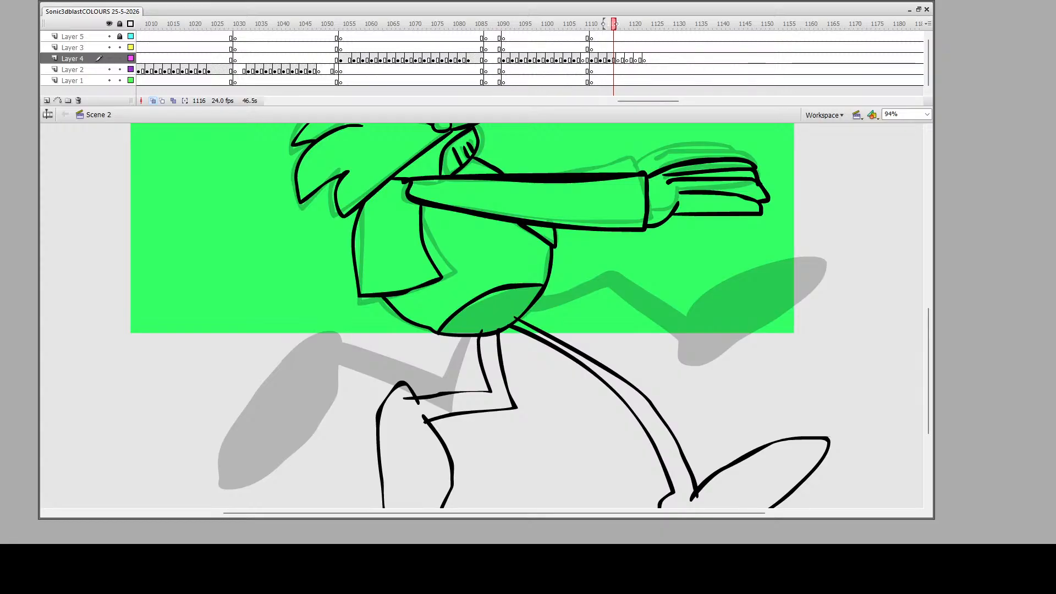
scroll(482, 294, "down", 3)
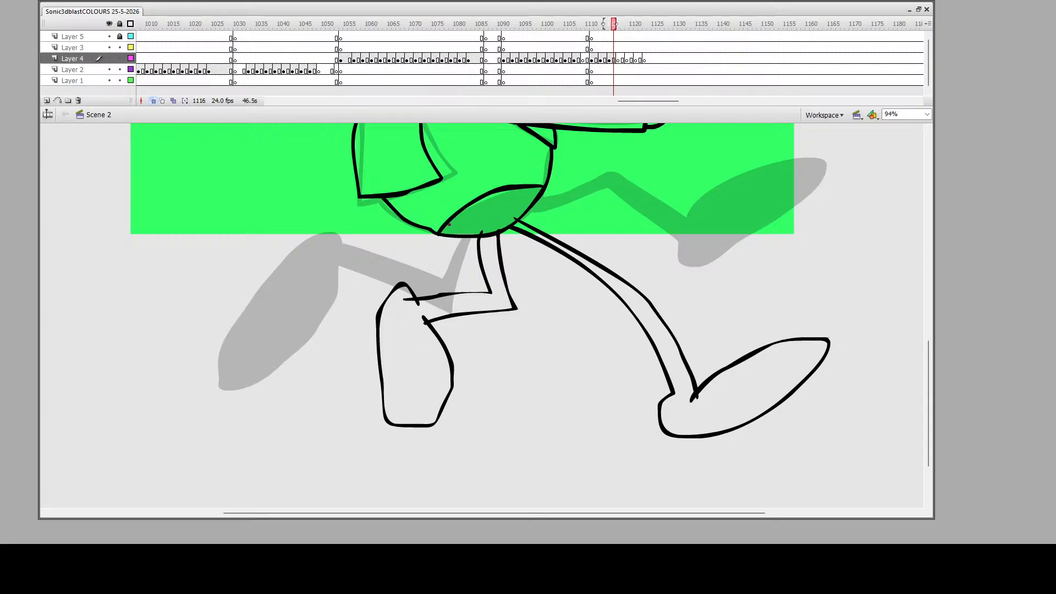
key("k")
scroll(352, 240, "up", 4)
scroll(349, 242, "down", 4)
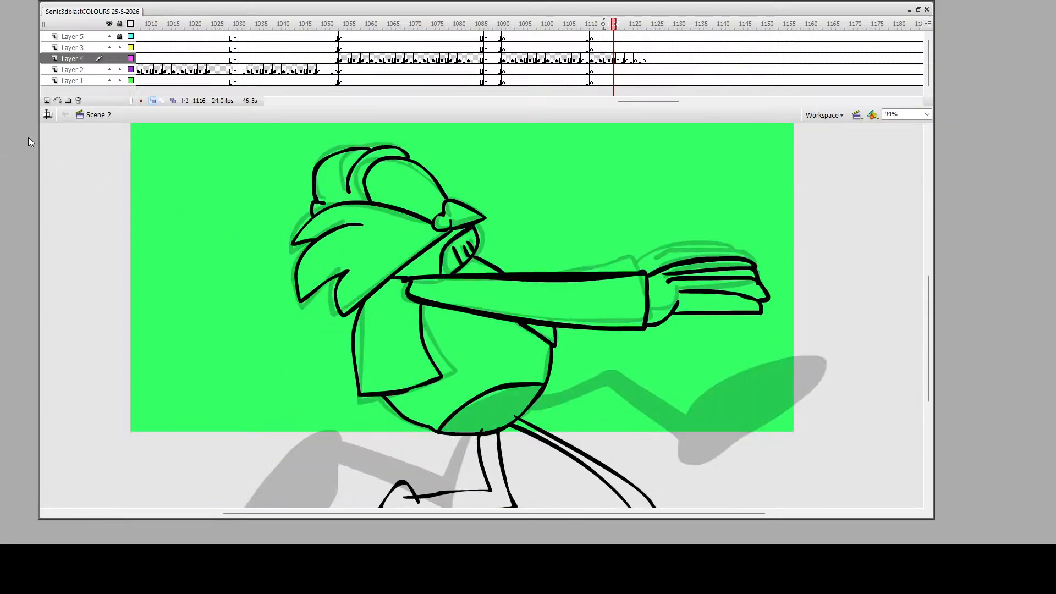
Thin the sleeve's thick upper line by cutting it with a straight red guide line, deleting the excess black below it and removing the guide
key("z")
left_click_drag(481, 260, 681, 318)
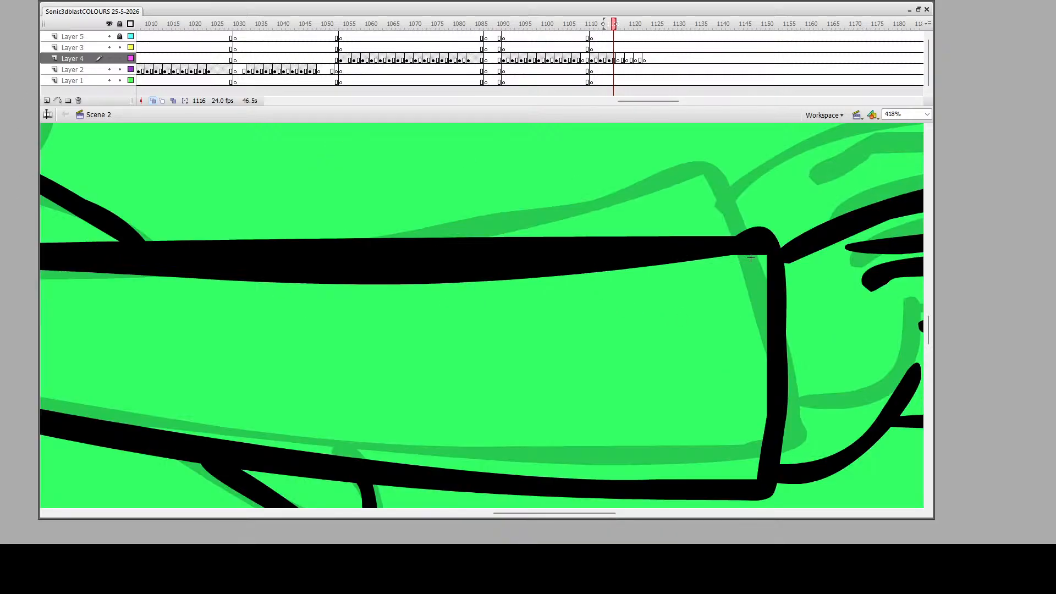
left_click_drag(751, 258, 1, 271)
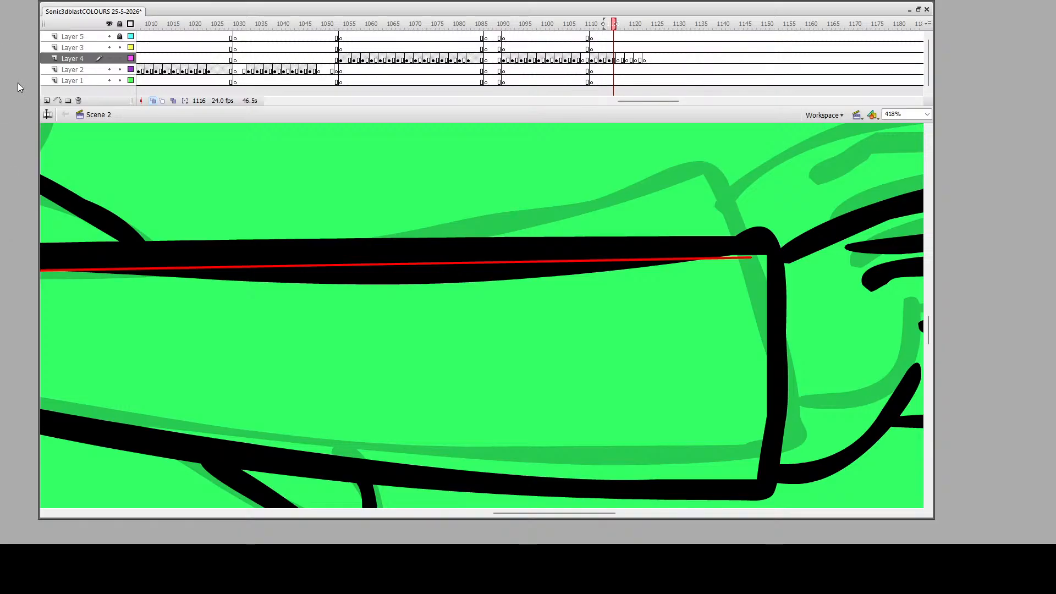
left_click(494, 280)
key("Delete")
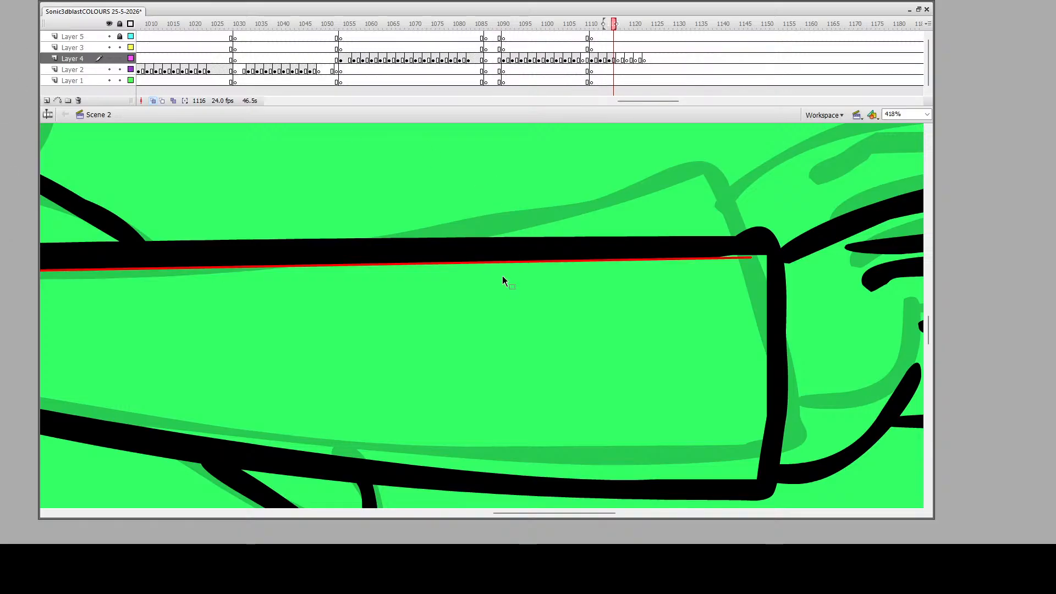
left_click(449, 258)
key("Delete")
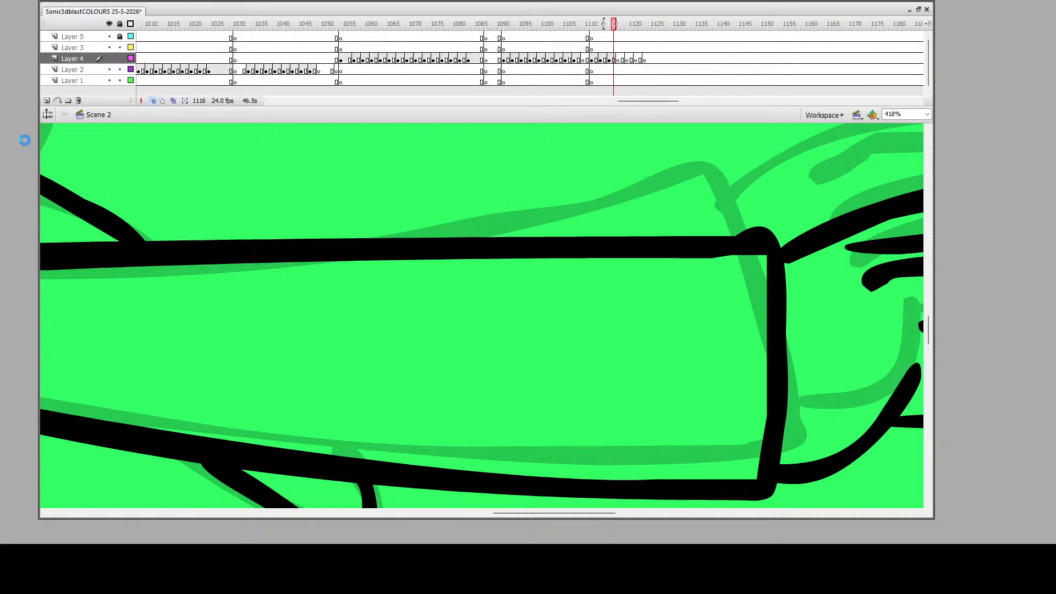
Fill both legs, both shoes and the area below the curved waistline with black on frame 1116
left_click(528, 344, "alt")
left_click(528, 345, "alt")
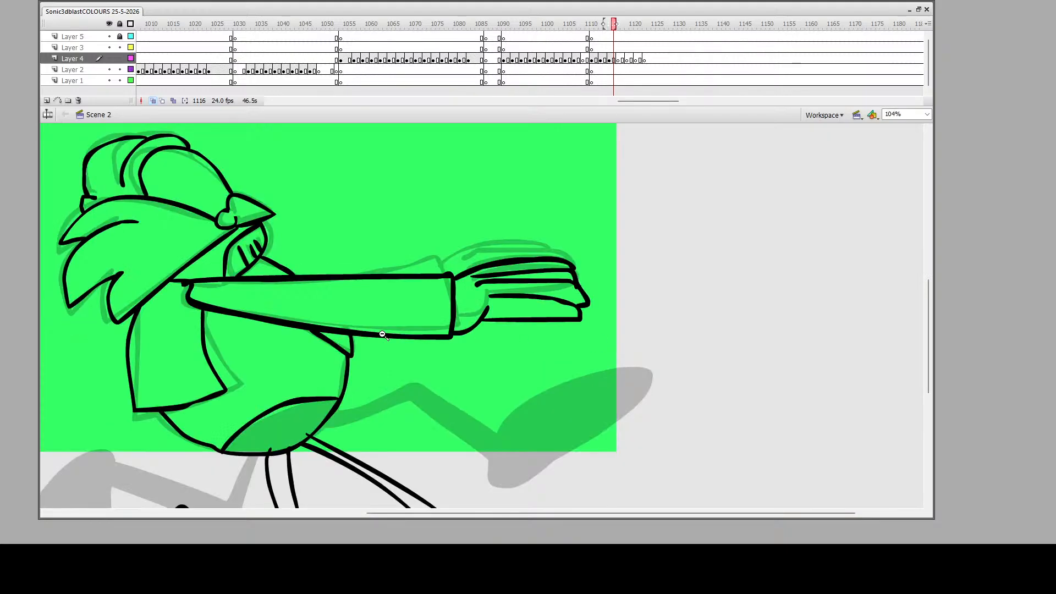
left_click(382, 334, "alt")
left_click(369, 273, "alt")
left_click_drag(156, 235, 424, 404)
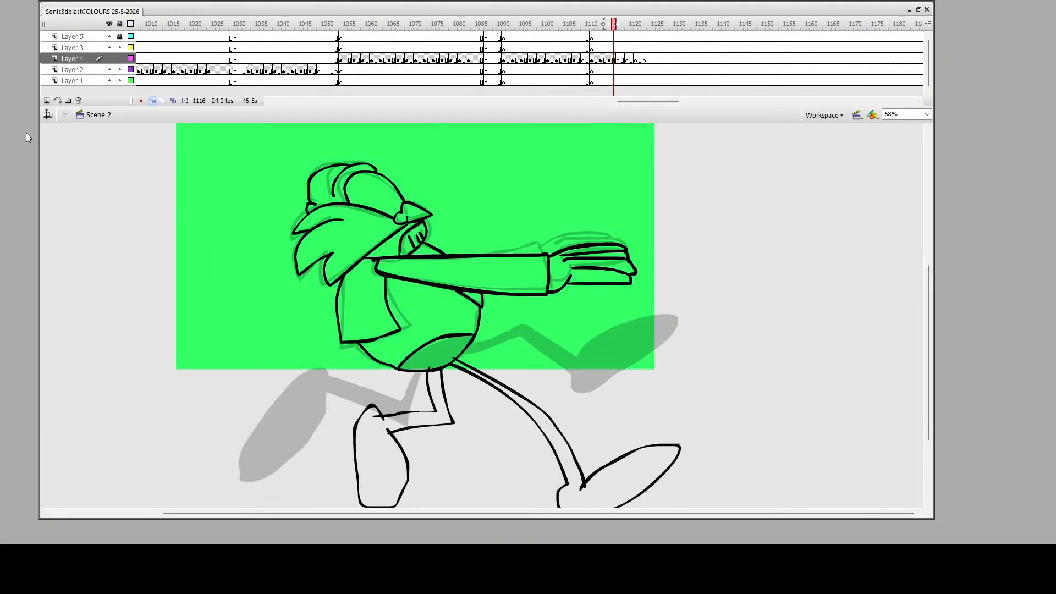
left_click(374, 457)
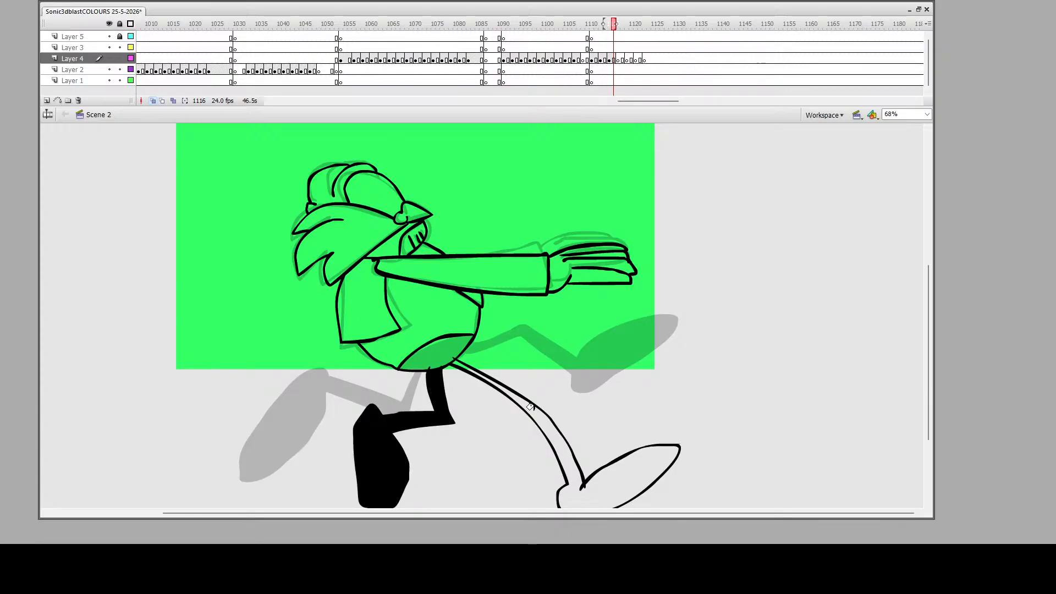
left_click(444, 349)
left_click(495, 385)
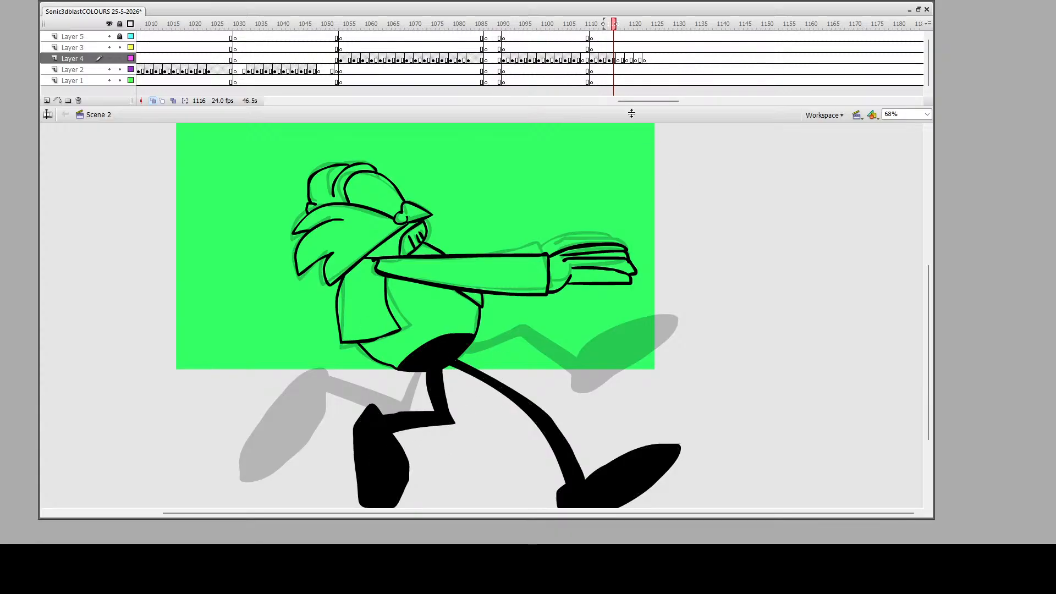
Compare the filled pose on frame 1116 with the preceding running poses on Layer 4
left_click(603, 60)
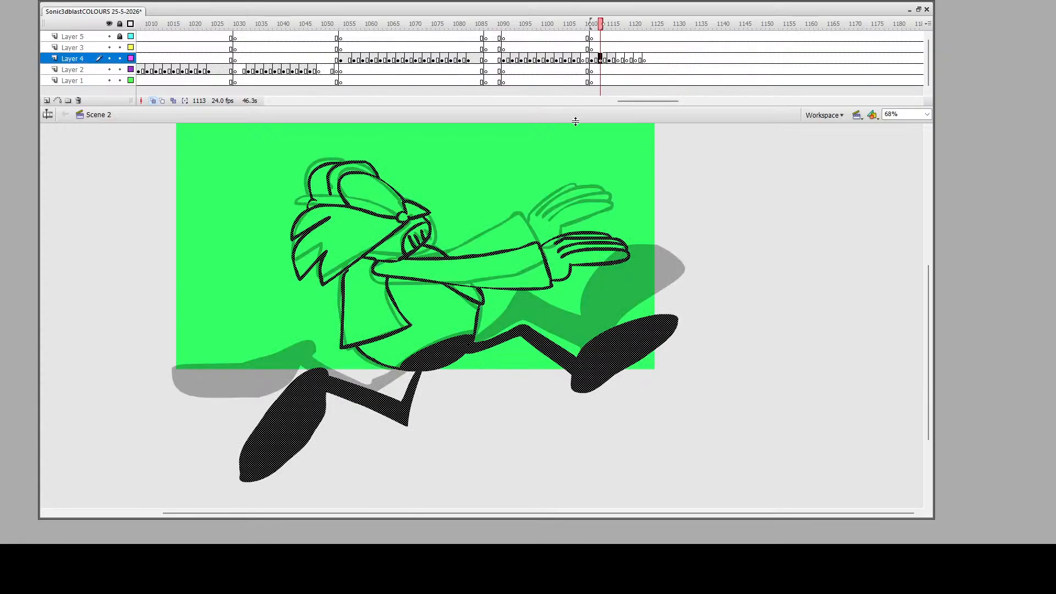
left_click(593, 60)
left_click(614, 60)
Draw the cap's pointed brim and the small round loop at its base on frame 1117 of Layer 4
left_click(619, 60)
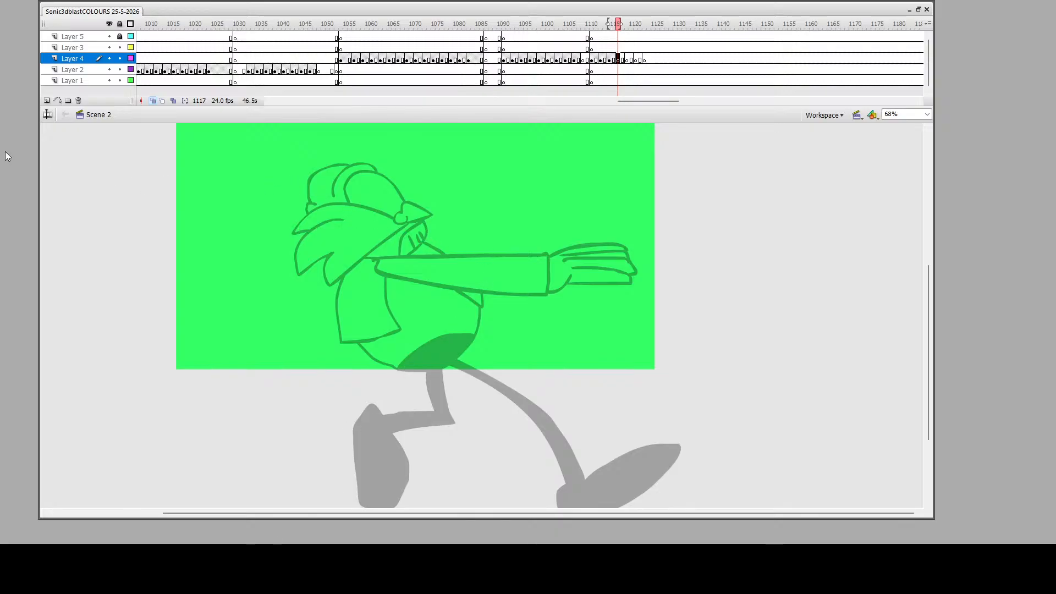
key("z")
left_click_drag(292, 150, 679, 500)
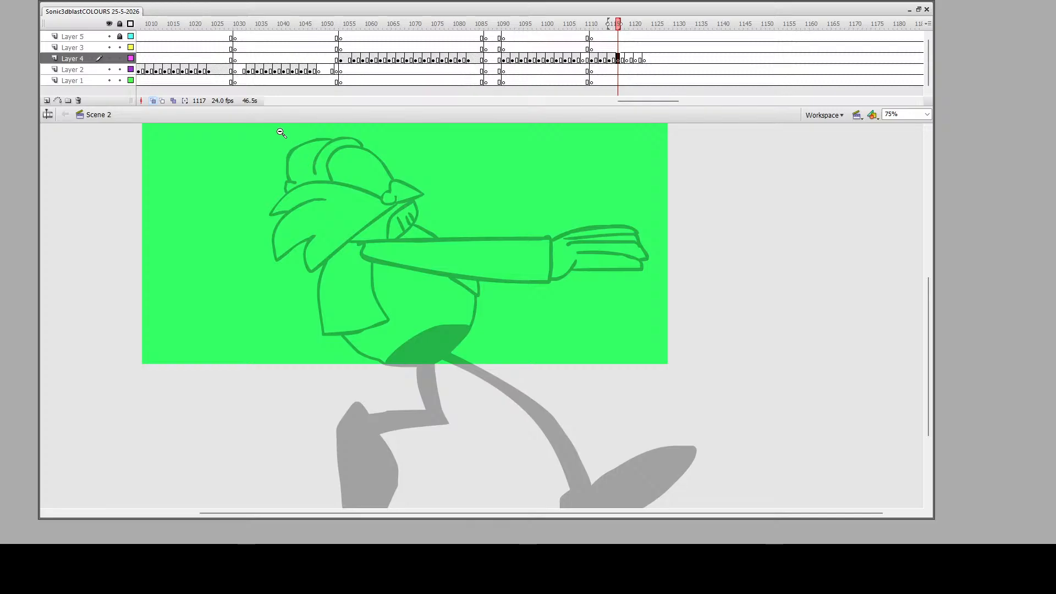
left_click_drag(281, 131, 693, 506)
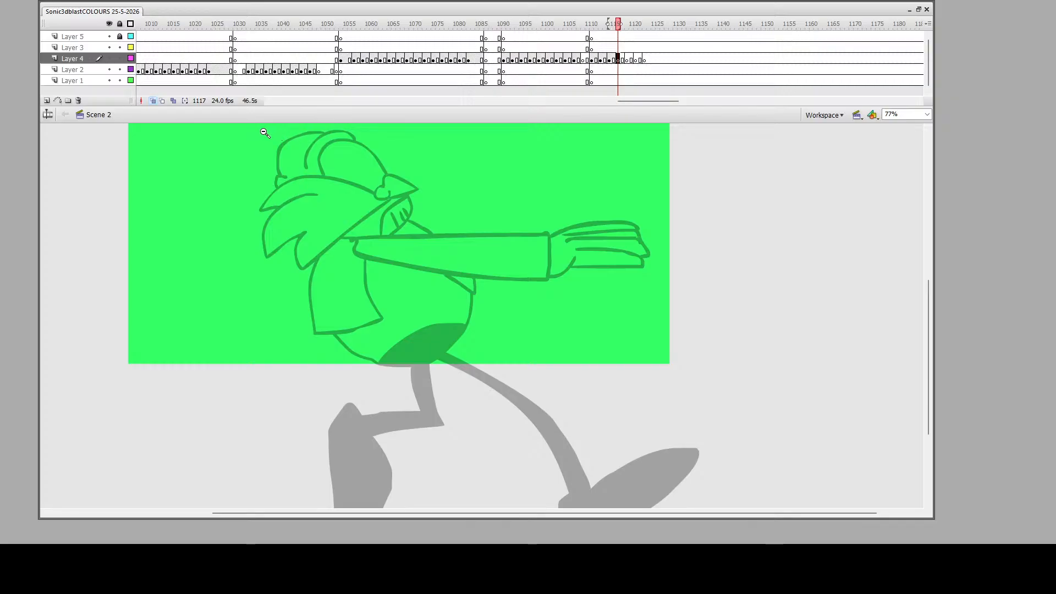
left_click_drag(264, 131, 693, 502)
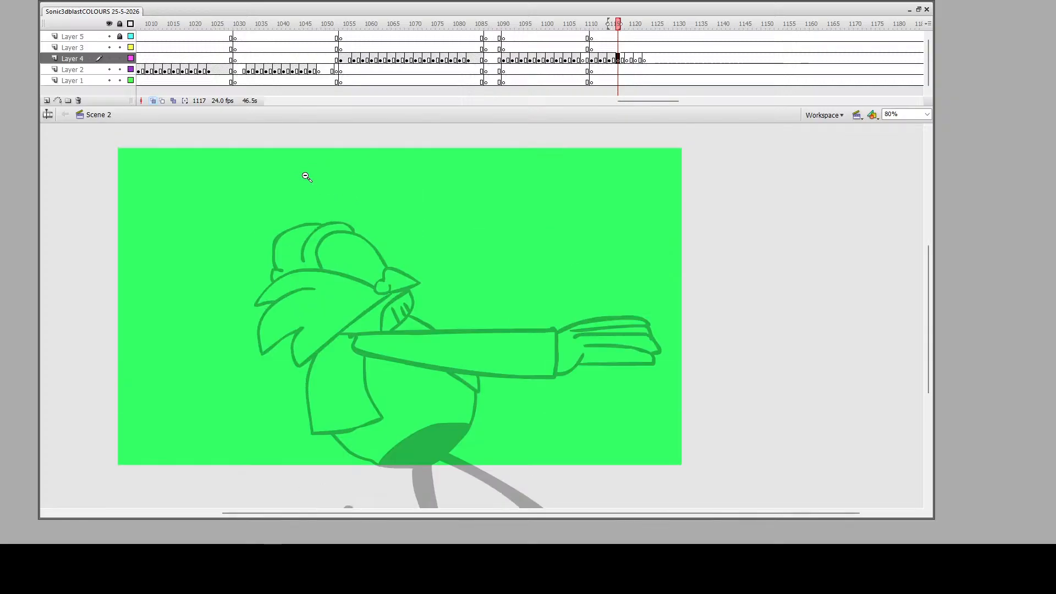
left_click_drag(251, 169, 751, 478)
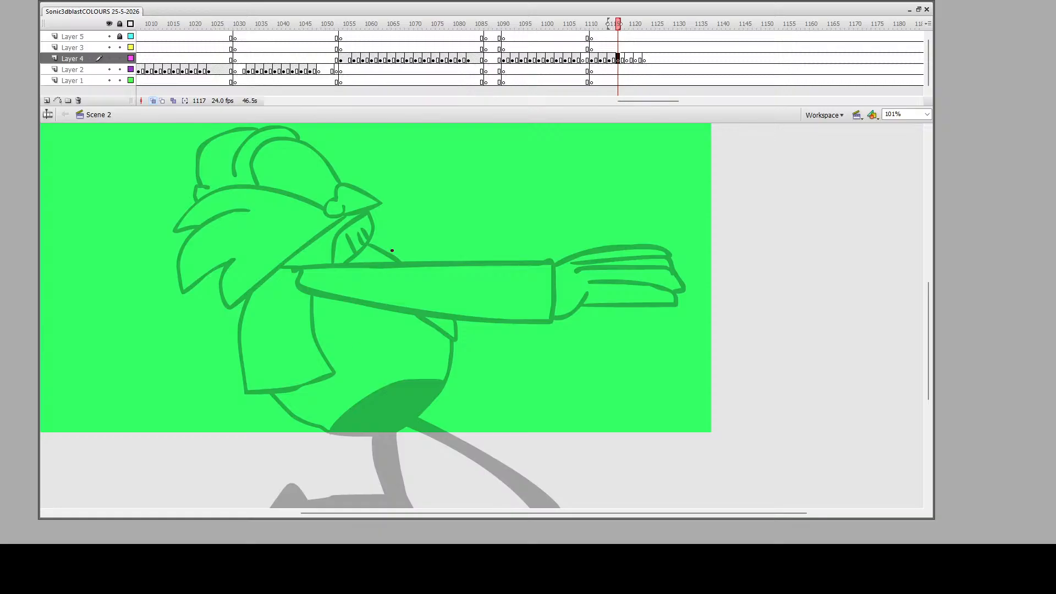
mouse_move(339, 202)
left_mouse_down()
mouse_move(326, 207)
mouse_move(374, 207)
mouse_move(360, 190)
mouse_move(334, 185)
mouse_move(361, 213)
left_mouse_up()
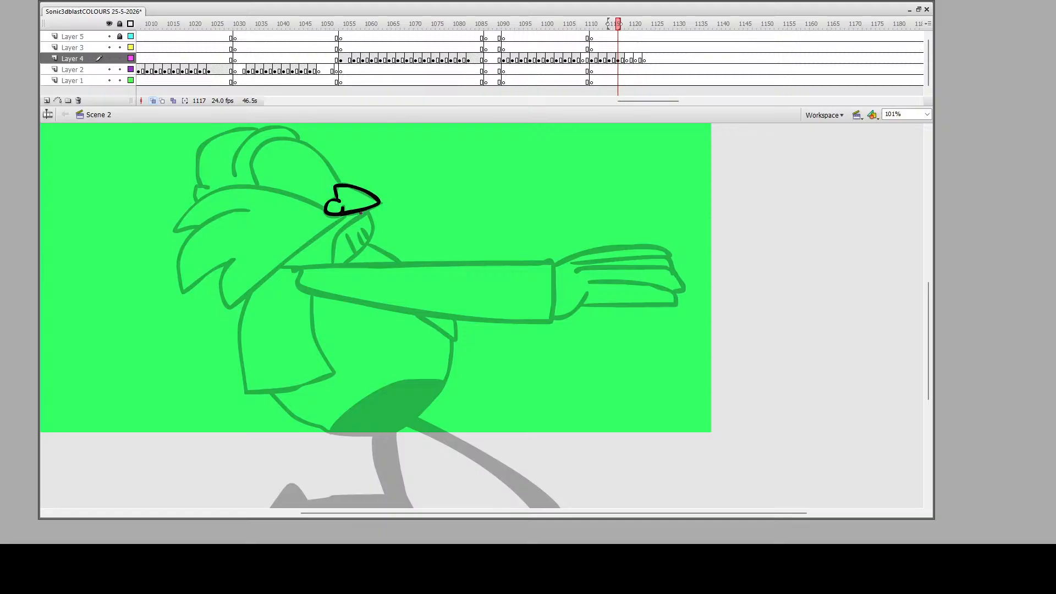
Outline the jagged hair locks below the brim and the rounded cap with its curved seams over the faded previous pose
scroll(321, 215, "down", 3)
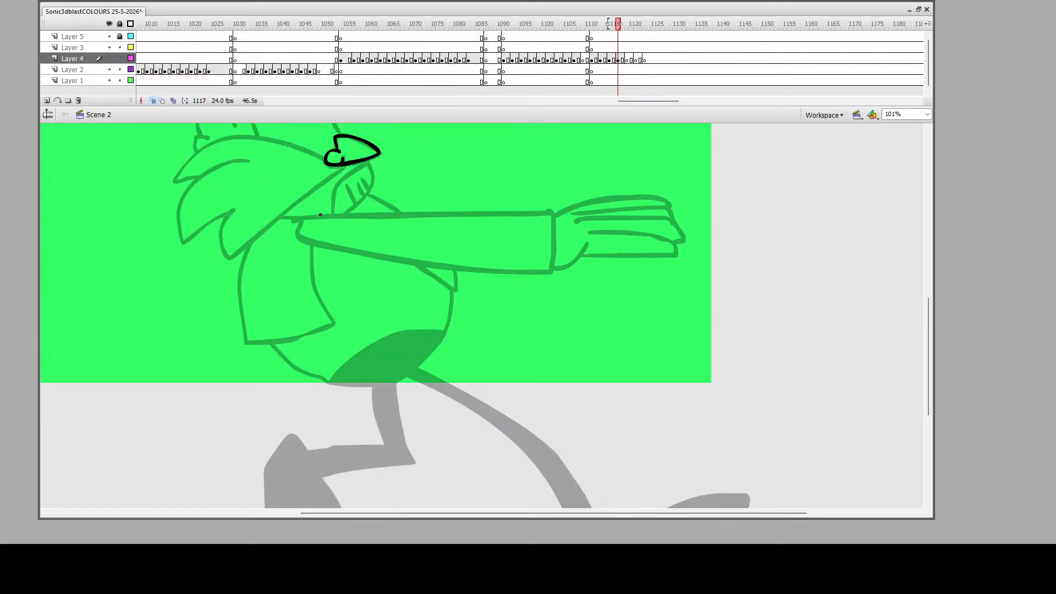
scroll(343, 175, "up", 6)
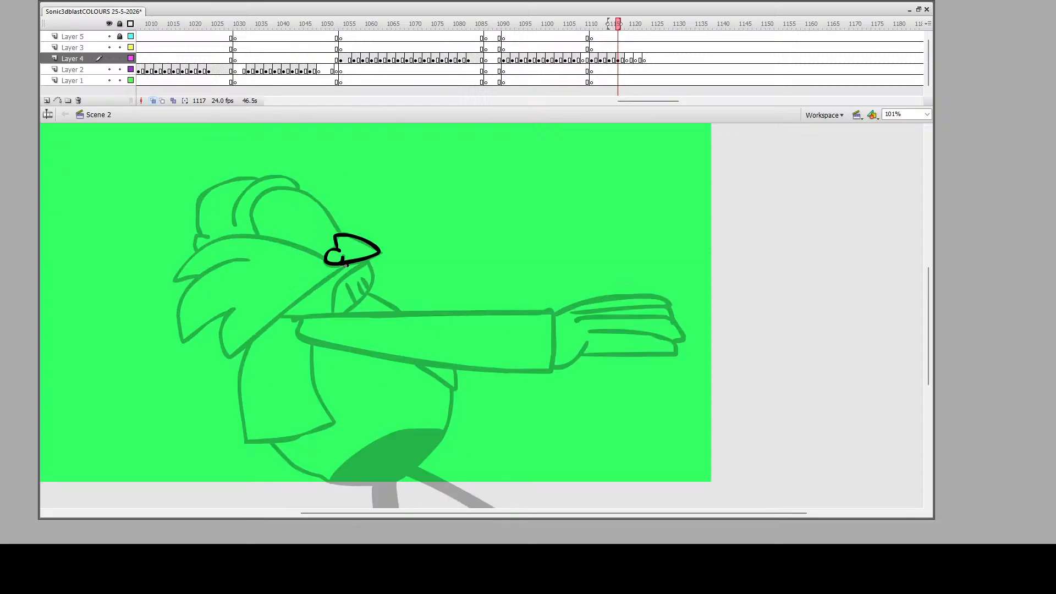
mouse_move(346, 265)
left_mouse_down()
mouse_move(228, 353)
mouse_move(218, 336)
mouse_move(236, 310)
mouse_move(186, 347)
mouse_move(192, 293)
mouse_move(256, 262)
left_mouse_up()
mouse_move(327, 259)
left_mouse_down()
mouse_move(265, 242)
mouse_move(210, 248)
mouse_move(176, 286)
mouse_move(213, 275)
left_mouse_up()
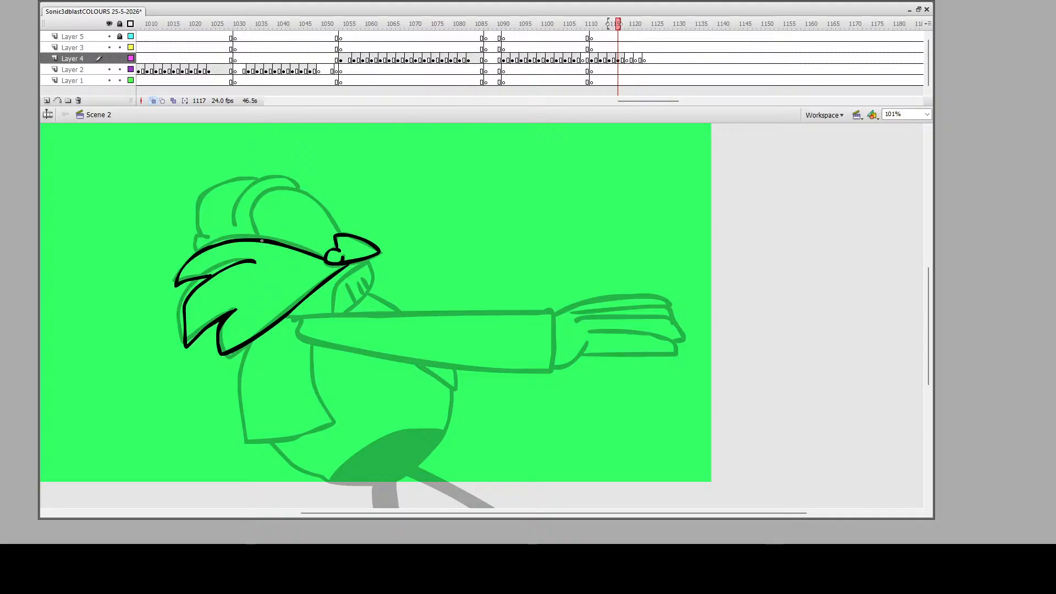
mouse_move(262, 241)
left_mouse_down()
mouse_move(252, 212)
mouse_move(279, 188)
mouse_move(335, 235)
left_mouse_up()
mouse_move(296, 191)
left_mouse_down()
mouse_move(279, 177)
mouse_move(240, 186)
mouse_move(229, 227)
mouse_move(191, 241)
mouse_move(193, 253)
mouse_move(201, 227)
mouse_move(186, 233)
mouse_move(205, 196)
mouse_move(258, 179)
left_mouse_up()
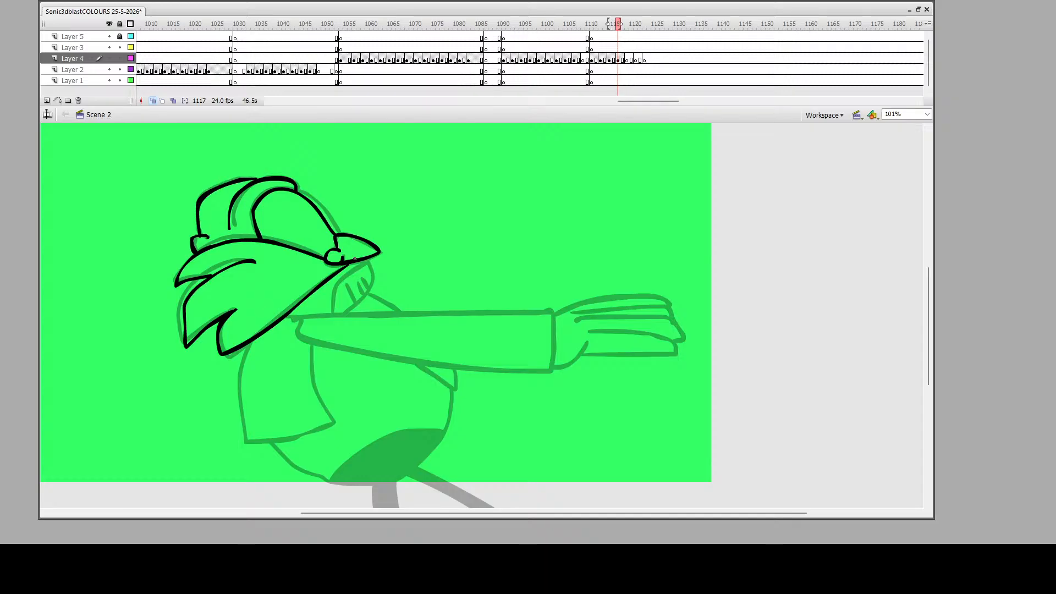
Draw the long sleeve and its hand stretched forward, raised slightly above the previous pose, and the striped face under the brim
scroll(347, 269, "down", 3)
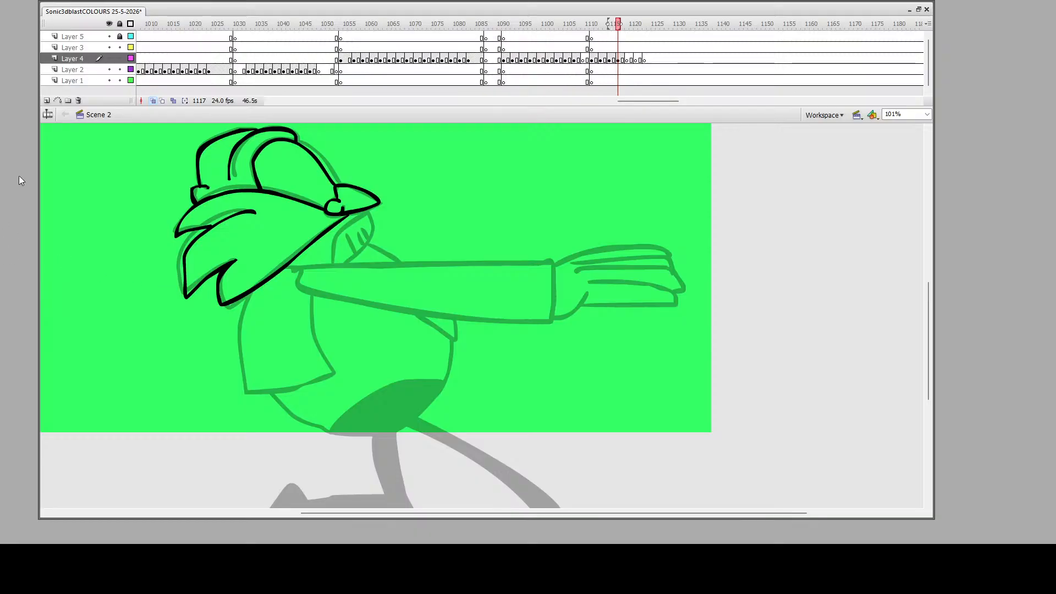
left_click(479, 389, "alt")
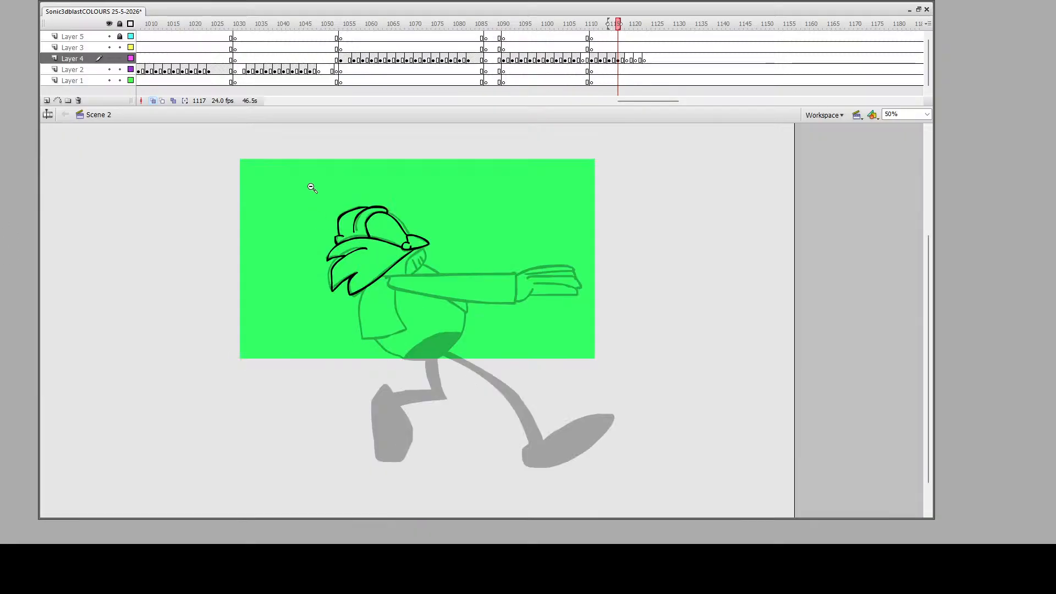
left_click_drag(309, 188, 633, 474)
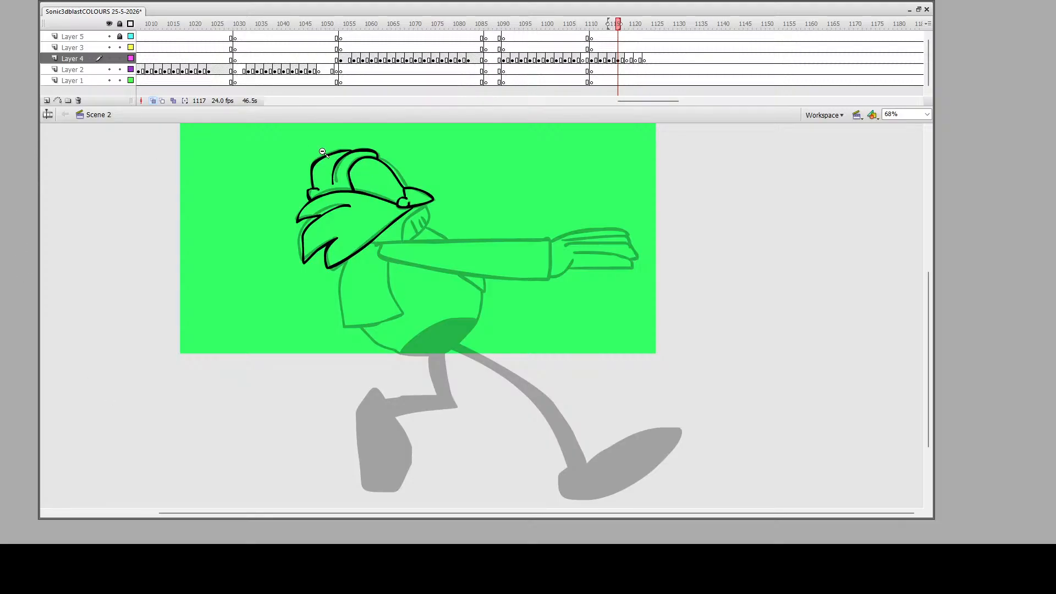
left_click_drag(304, 143, 680, 504)
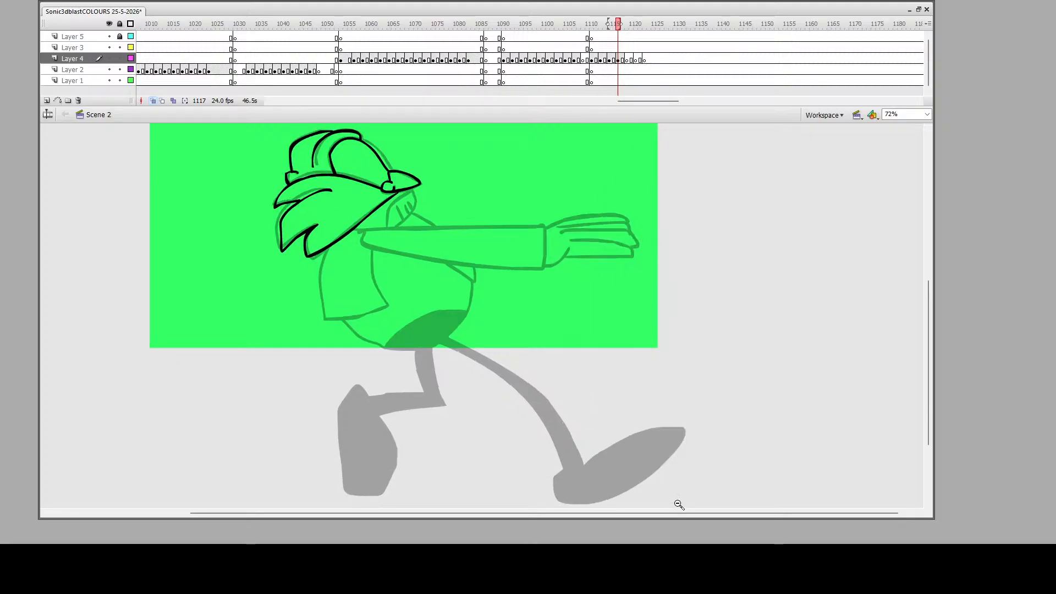
left_click_drag(284, 128, 644, 512)
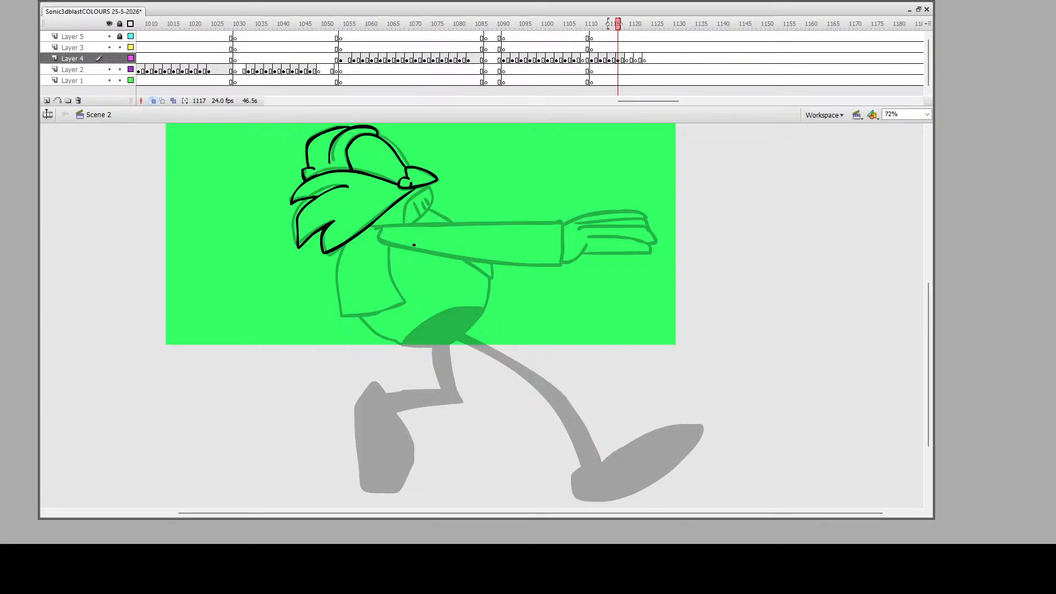
mouse_move(378, 228)
left_mouse_down()
mouse_move(382, 245)
mouse_move(554, 251)
mouse_move(565, 210)
mouse_move(374, 226)
left_mouse_up()
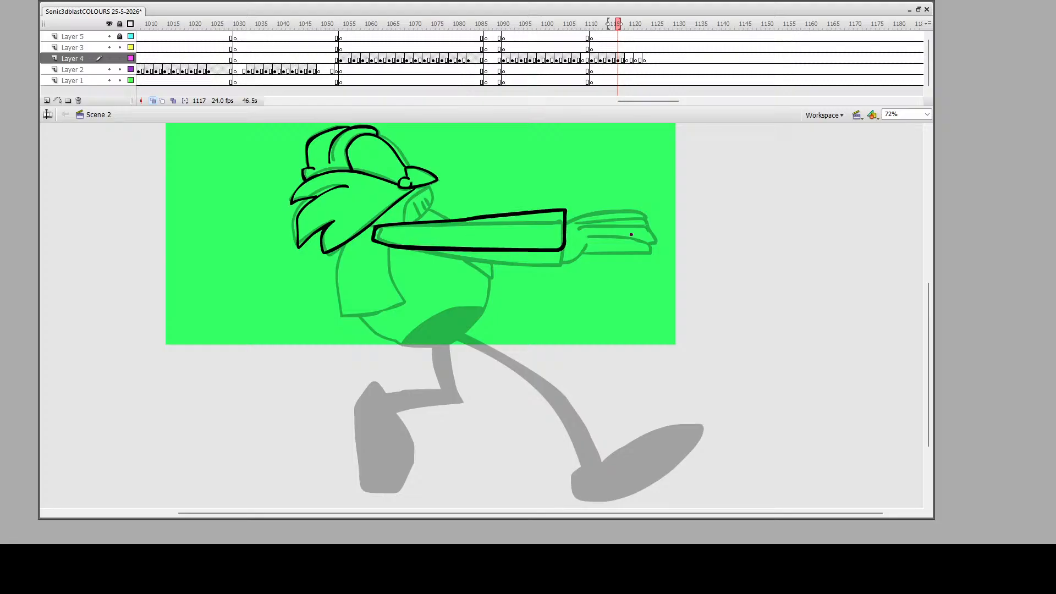
mouse_move(563, 246)
left_mouse_down()
mouse_move(648, 231)
mouse_move(582, 225)
mouse_move(619, 213)
mouse_move(647, 219)
mouse_move(634, 205)
mouse_move(581, 214)
mouse_move(594, 197)
mouse_move(639, 203)
left_mouse_up()
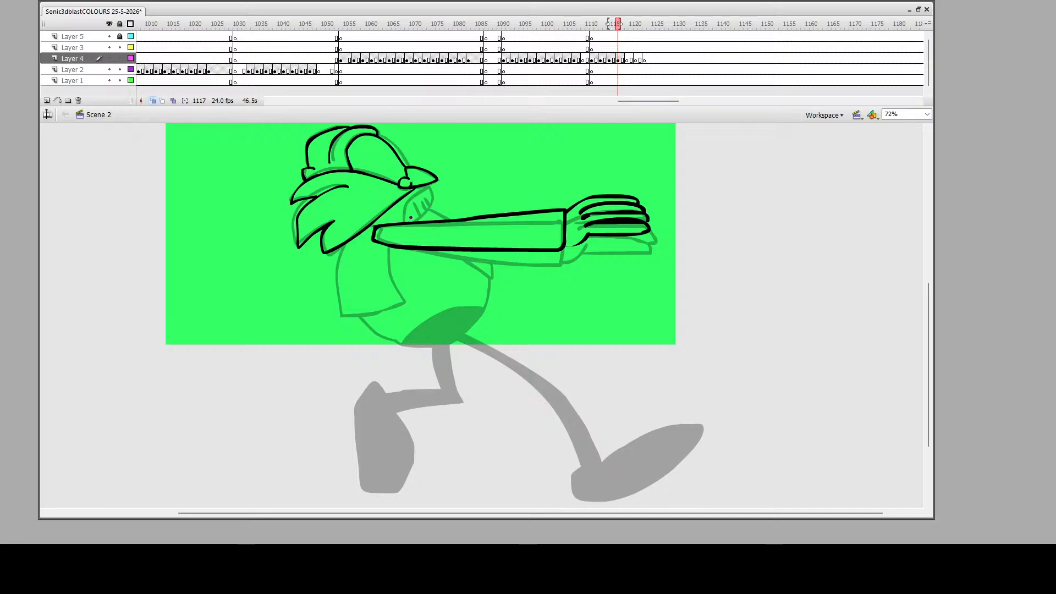
mouse_move(418, 220)
left_mouse_down()
mouse_move(433, 203)
mouse_move(427, 186)
left_mouse_up()
mouse_move(400, 221)
left_mouse_down()
mouse_move(424, 193)
mouse_move(415, 213)
mouse_move(430, 205)
mouse_move(450, 220)
left_mouse_up()
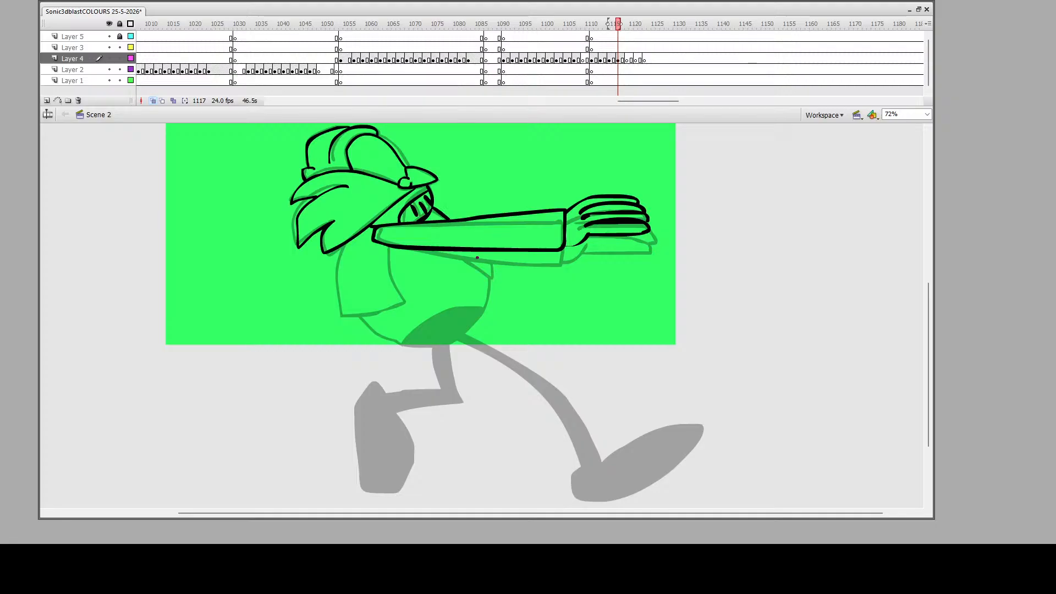
Draw the hanging garment flap behind the body and the rounded torso with its curved waistline
mouse_move(390, 246)
left_mouse_down()
mouse_move(406, 307)
mouse_move(342, 315)
mouse_move(351, 243)
left_mouse_up()
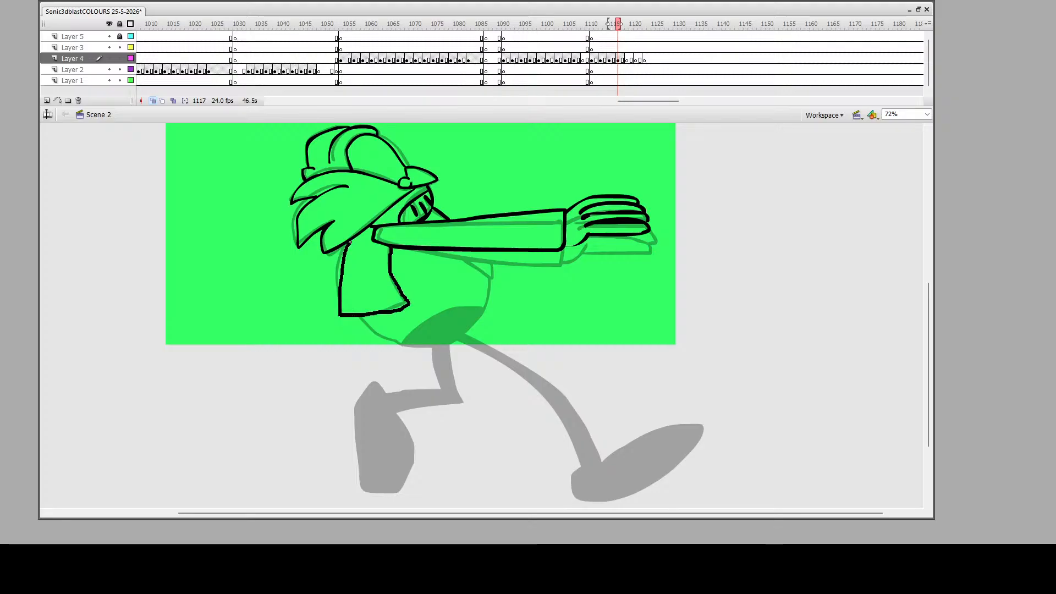
mouse_move(360, 315)
left_mouse_down()
mouse_move(406, 343)
mouse_move(444, 337)
mouse_move(478, 310)
mouse_move(491, 279)
mouse_move(457, 250)
mouse_move(494, 278)
mouse_move(490, 252)
left_mouse_up()
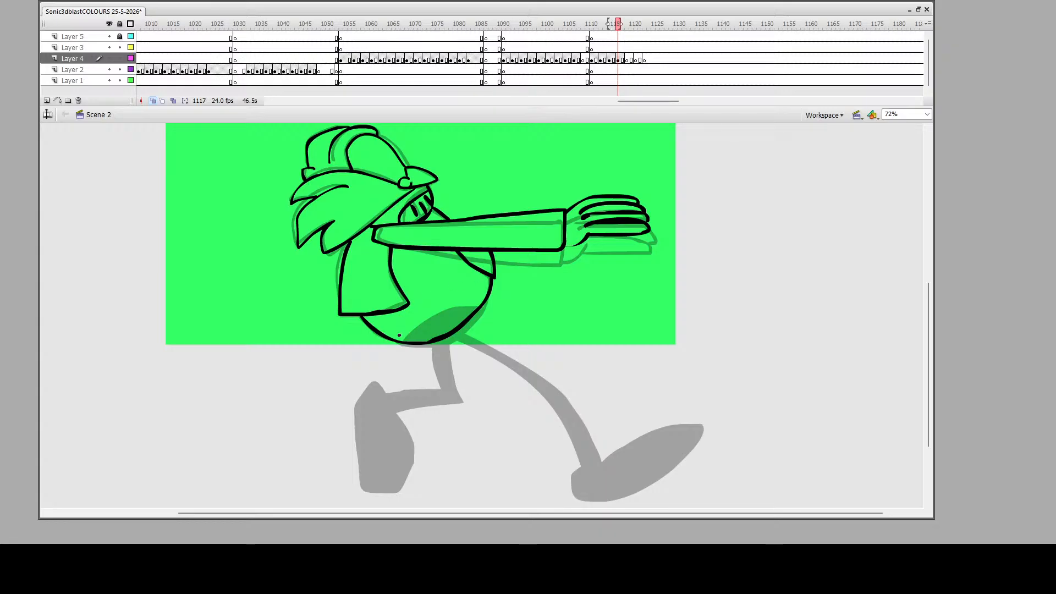
left_click_drag(406, 345, 475, 309)
Using the earlier running poses as reference, outline the straight leg on its flat shoe and the crossed bent leg with its shoe hanging behind, and save the file
scroll(494, 328, "down", 3)
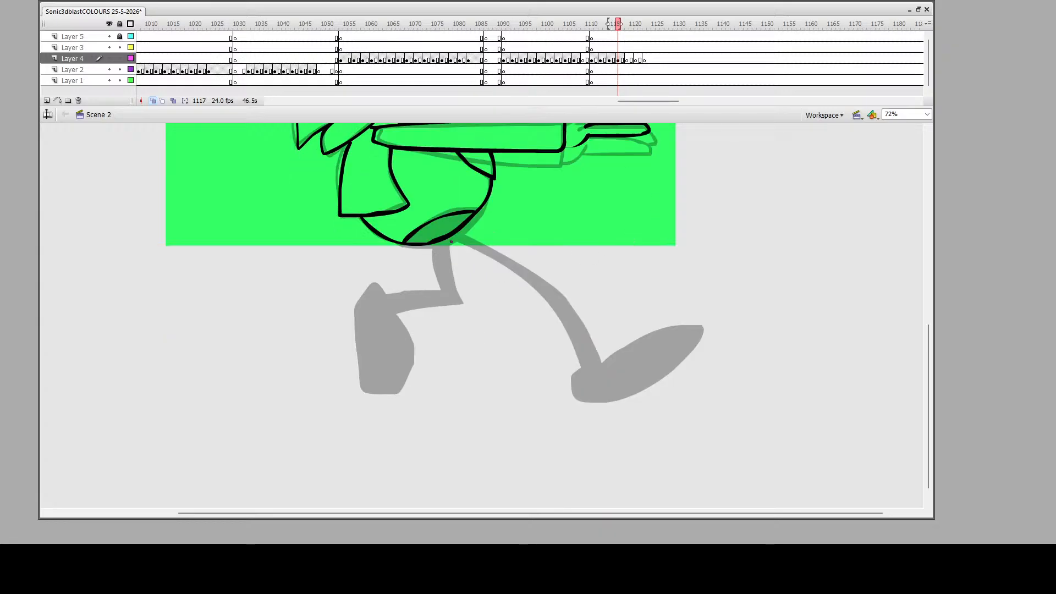
left_click(597, 60)
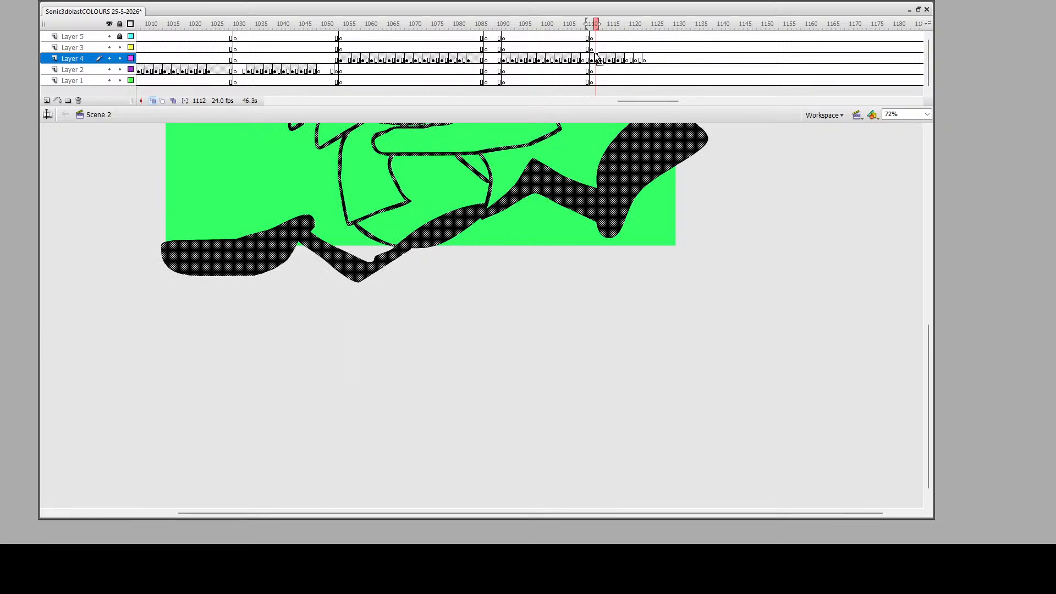
left_click(602, 60)
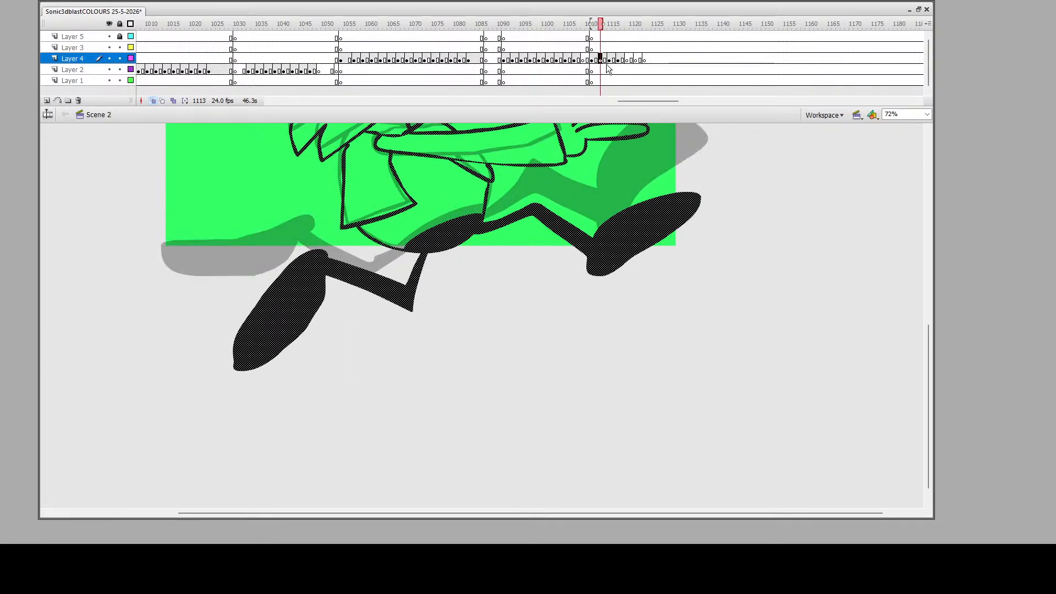
left_click(610, 60)
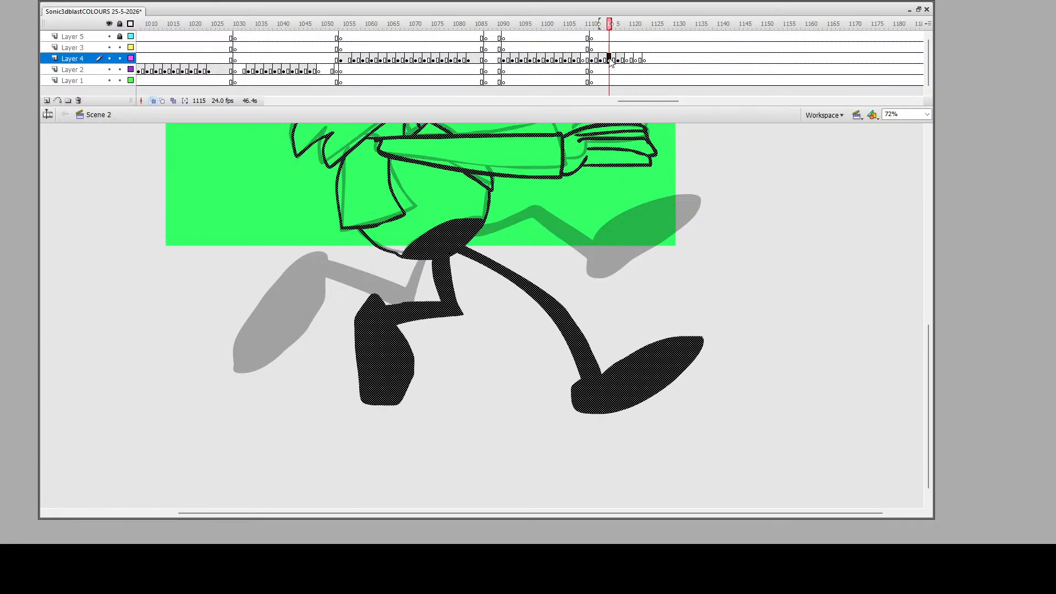
left_click(619, 60)
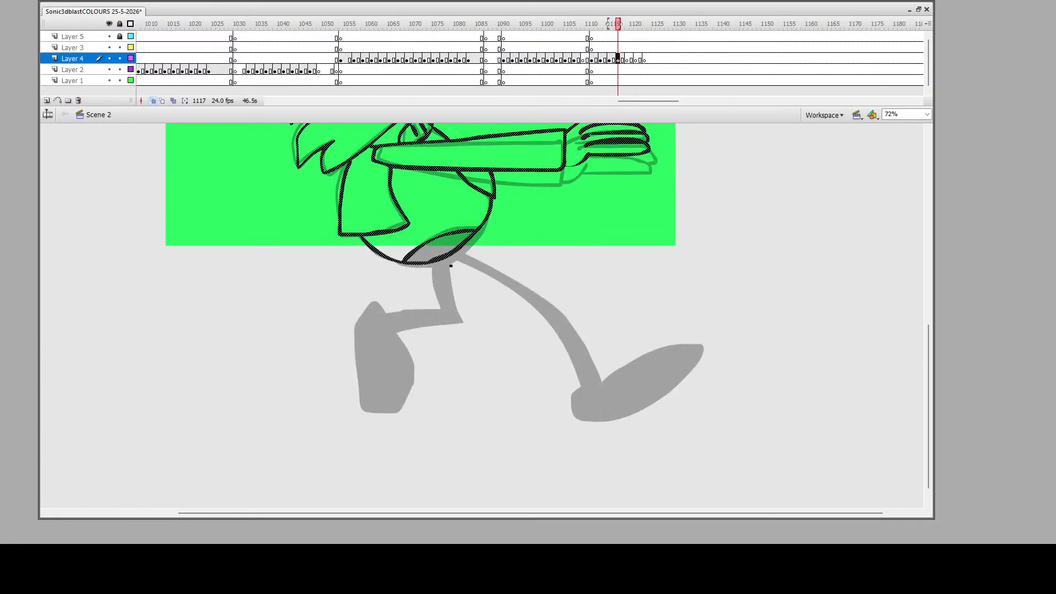
mouse_move(446, 259)
left_mouse_down()
mouse_move(465, 399)
mouse_move(437, 423)
mouse_move(596, 428)
mouse_move(550, 398)
mouse_move(477, 400)
mouse_move(464, 257)
mouse_move(531, 267)
mouse_move(471, 314)
mouse_move(428, 375)
mouse_move(426, 318)
mouse_move(489, 282)
mouse_move(471, 269)
left_mouse_up()
scroll(198, 135, "up", 3)
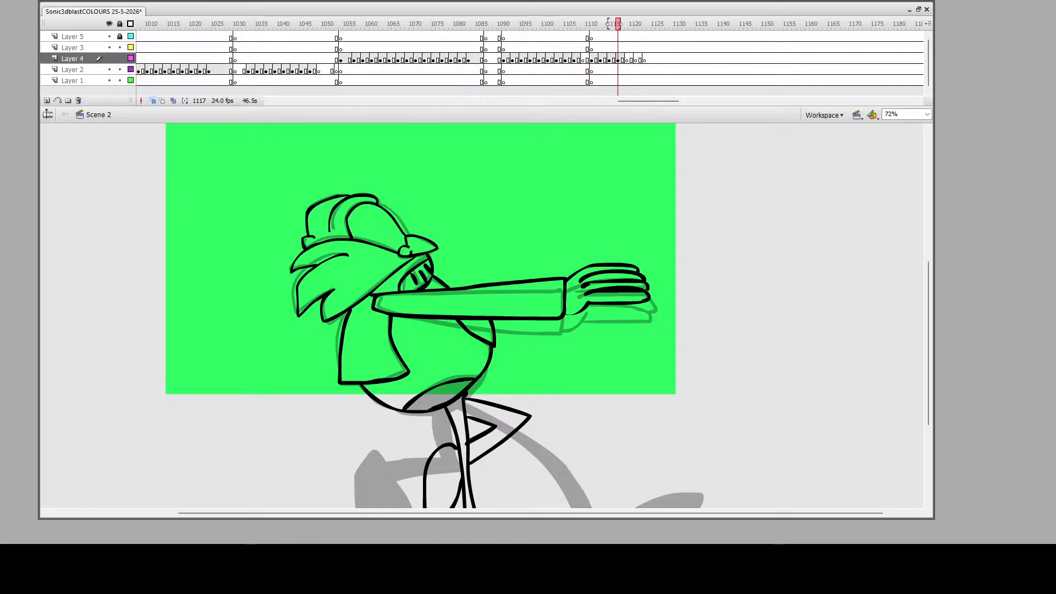
key("ctrl+s")
Thin the three short stripes inside the face and erase the excess black along the inner edge of the lower jaw line
left_click_drag(929, 322, 921, 361)
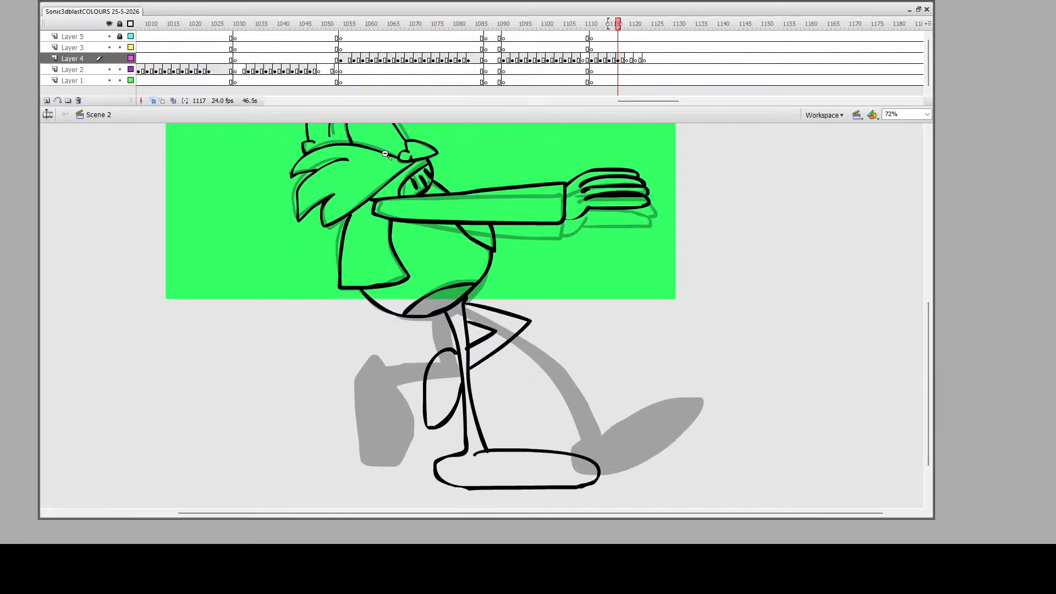
scroll(504, 307, "up", 3)
mouse_move(416, 202)
left_mouse_down()
mouse_move(450, 250)
mouse_move(416, 278)
mouse_move(459, 330)
mouse_move(446, 341)
left_mouse_up()
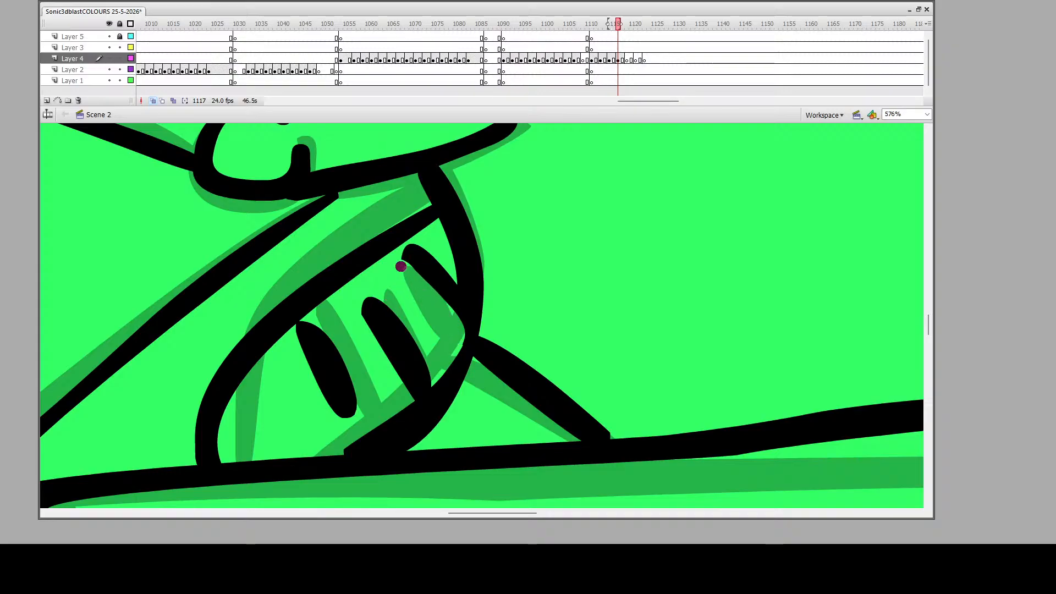
left_click_drag(319, 330, 356, 405)
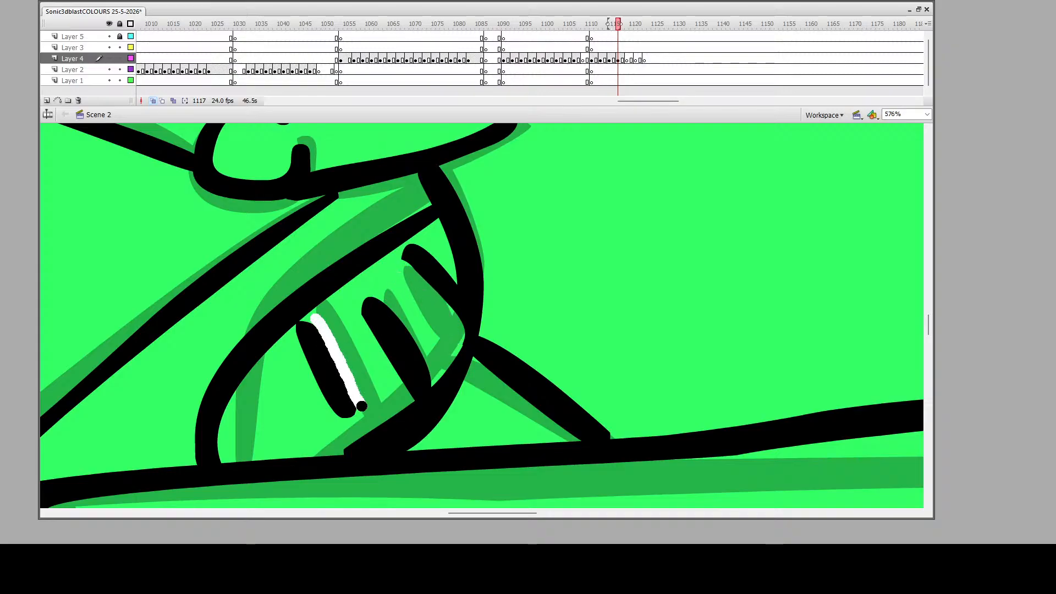
left_click_drag(376, 291, 431, 382)
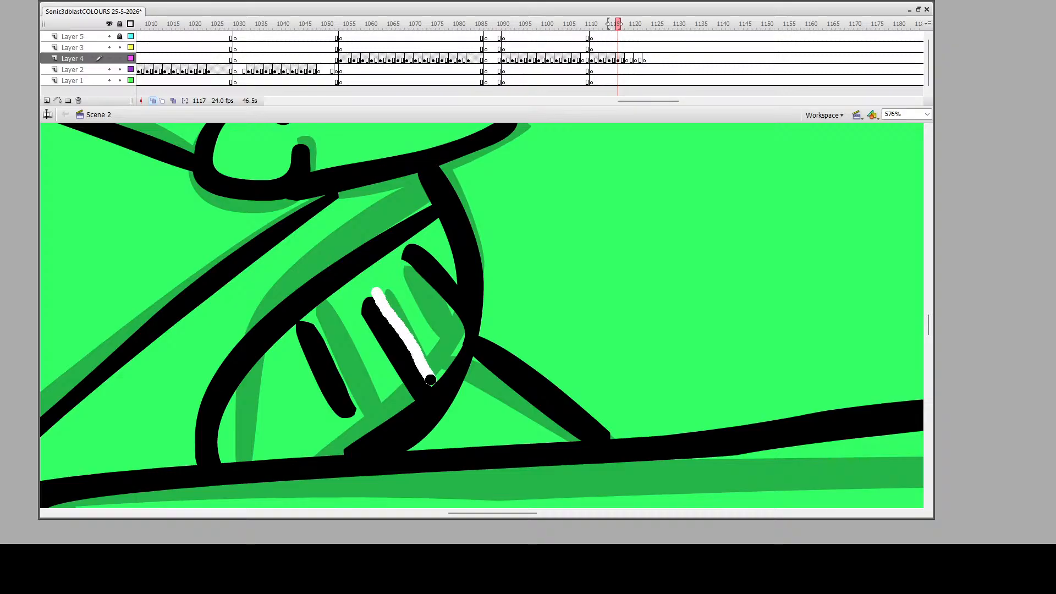
mouse_move(409, 253)
left_mouse_down()
mouse_move(444, 318)
mouse_move(401, 262)
left_mouse_up()
scroll(487, 336, "up", 1)
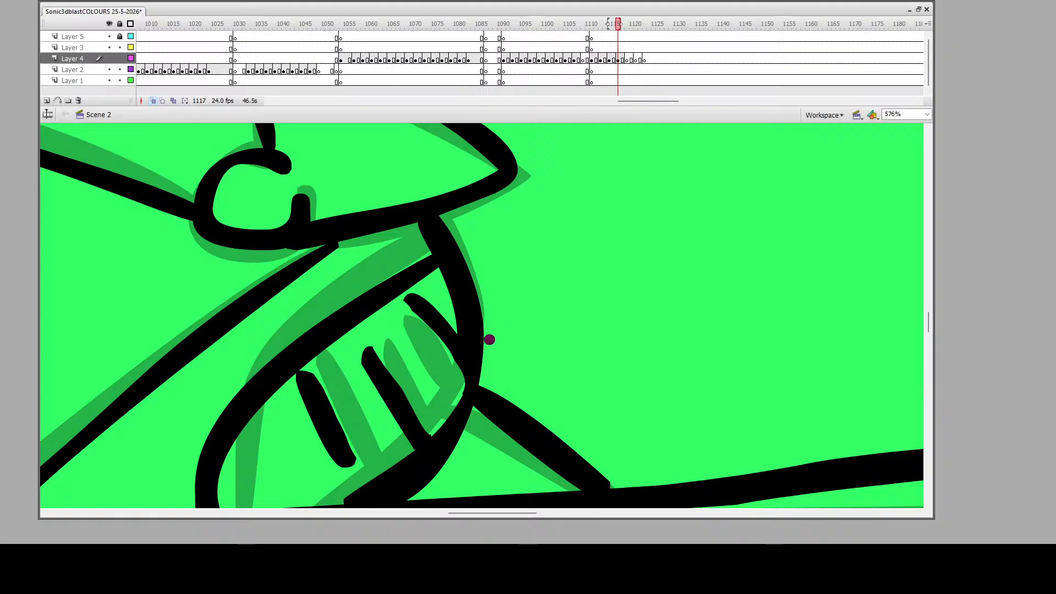
scroll(484, 350, "down", 3)
mouse_move(337, 352)
left_mouse_down()
mouse_move(410, 315)
mouse_move(403, 297)
left_mouse_up()
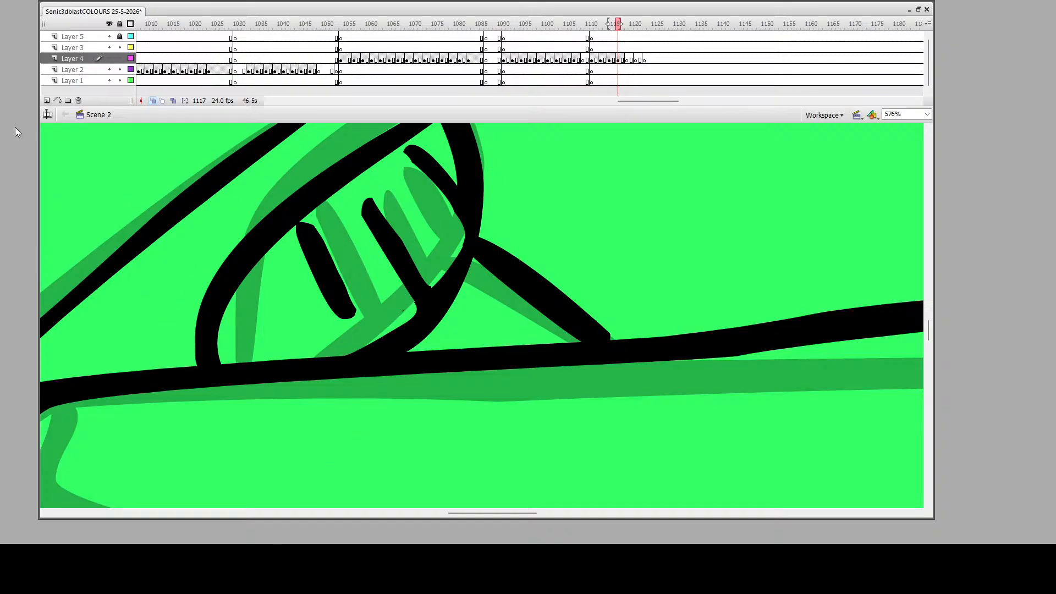
Erase the excess black at the blunt inner end of the second finger line so it tapers to a point
left_click(509, 352, "alt")
left_click(509, 352, "alt")
left_click(484, 329, "alt")
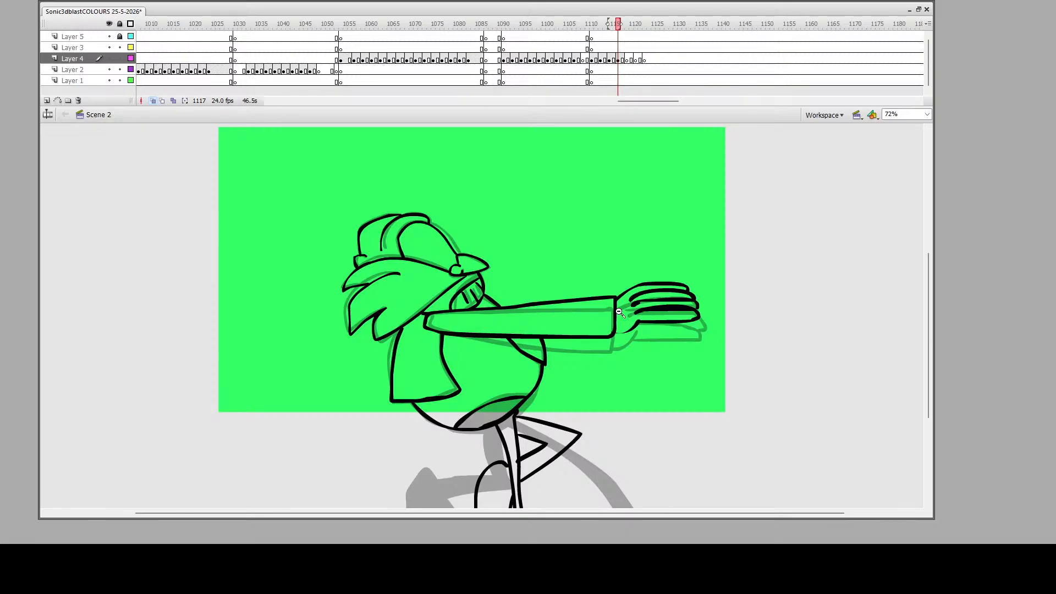
left_click_drag(639, 297, 690, 339)
scroll(747, 275, "up", 1)
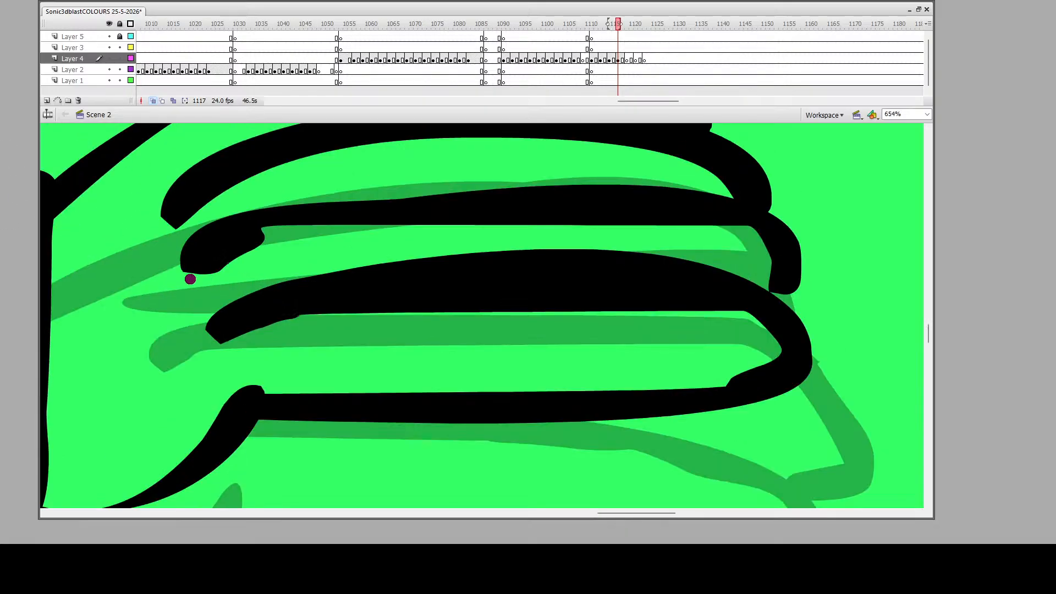
mouse_move(186, 279)
left_mouse_down()
mouse_move(268, 231)
mouse_move(189, 285)
left_mouse_up()
left_click_drag(200, 275, 264, 235)
left_click_drag(254, 247, 214, 270)
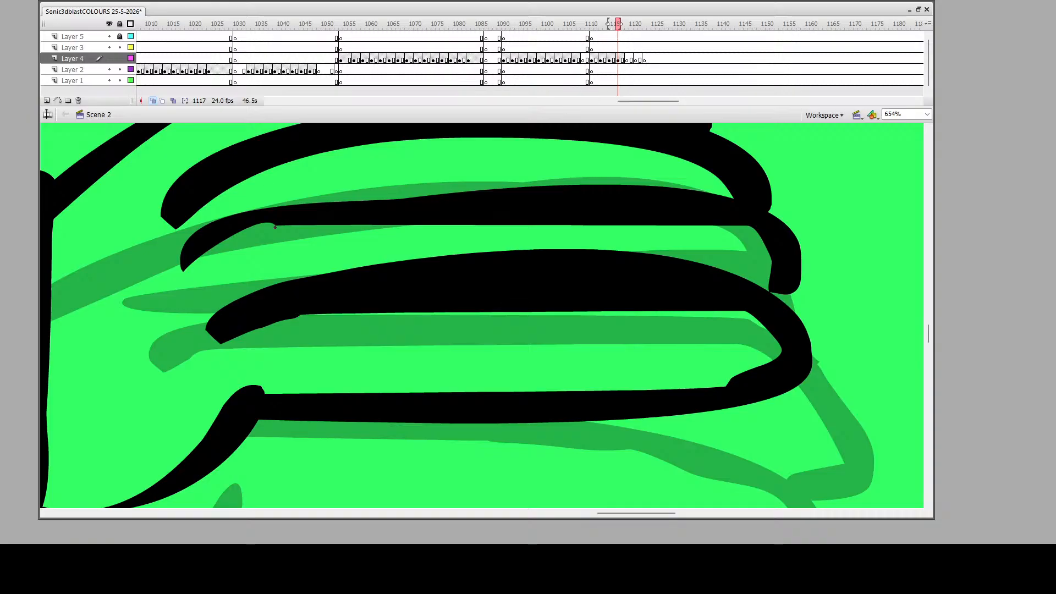
Smooth the inner end of the second finger line and cut the bulge off the third finger line's upper edge along a temporary straight line
mouse_move(205, 251)
left_mouse_down()
mouse_move(292, 223)
mouse_move(229, 237)
mouse_move(251, 229)
left_mouse_up()
left_click_drag(249, 276, 759, 275)
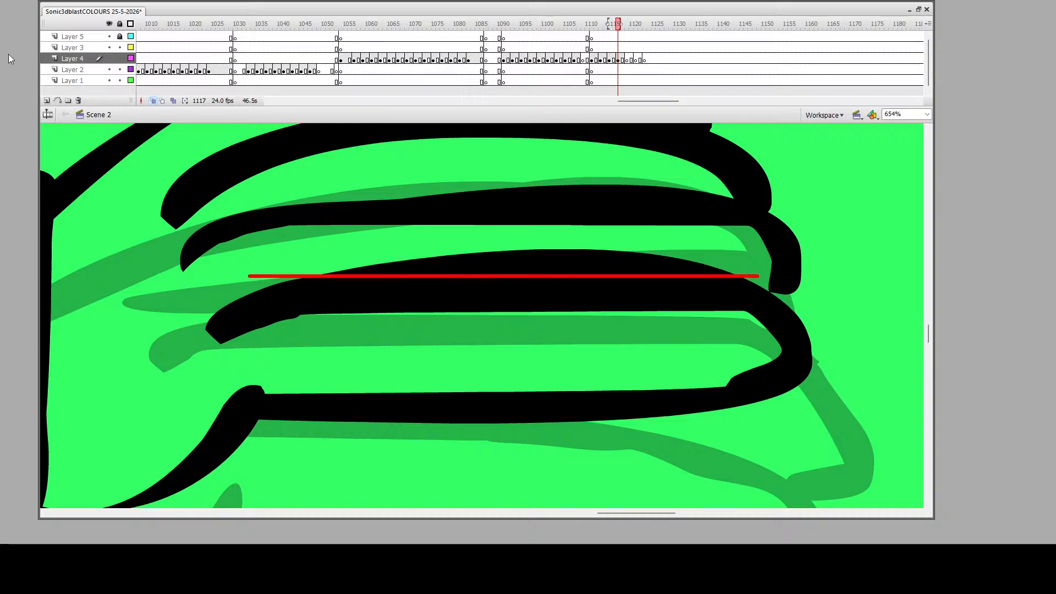
left_click(578, 270)
key("Delete")
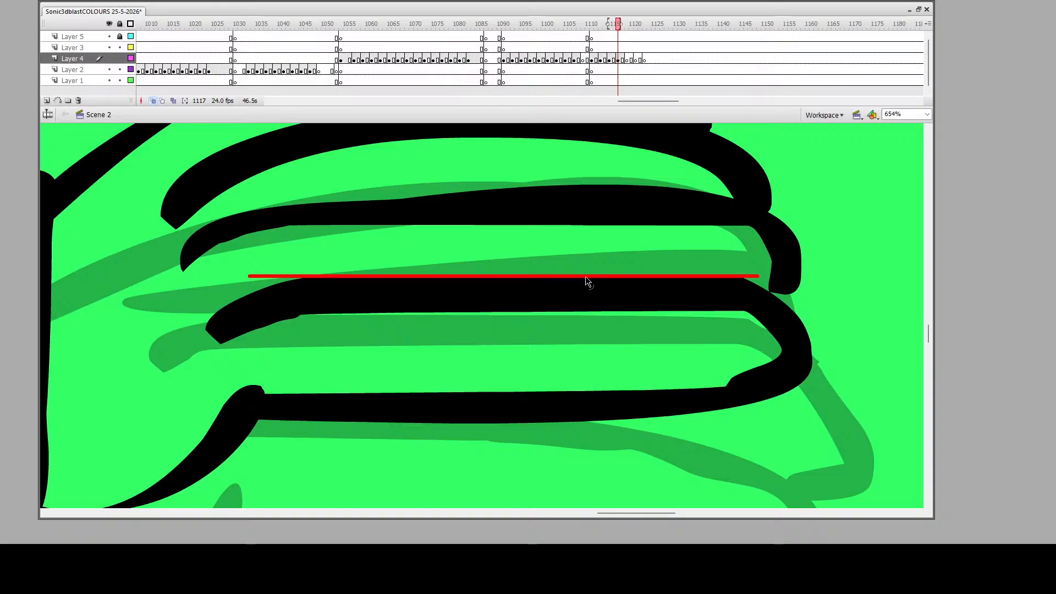
double_click(585, 276)
key("Delete")
Thicken the thin stretch of the palm curve where it runs into the wrist
scroll(248, 400, "down", 3)
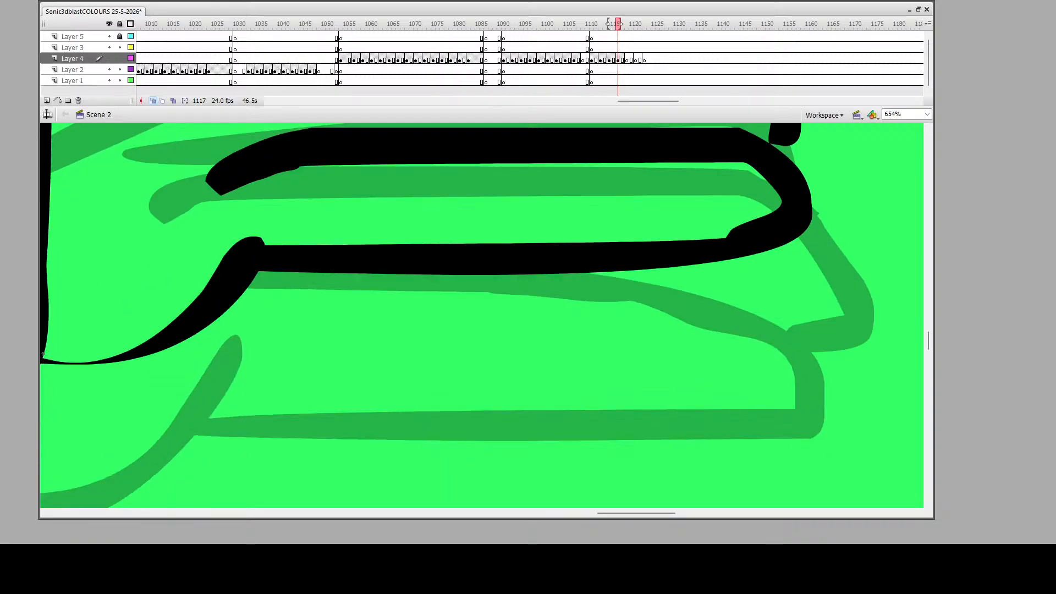
left_click_drag(43, 355, 145, 340)
left_click_drag(43, 358, 130, 344)
Thin the first finger line along its lower edge and the second finger line along its upper edge, rounding the fingertip between them
scroll(545, 270, "up", 2)
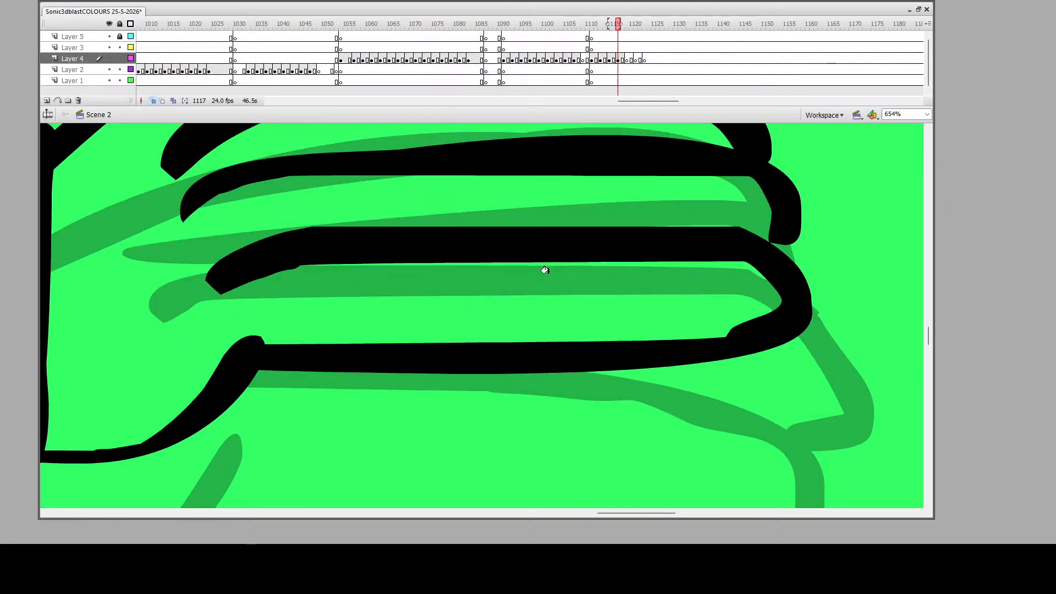
scroll(545, 270, "up", 3)
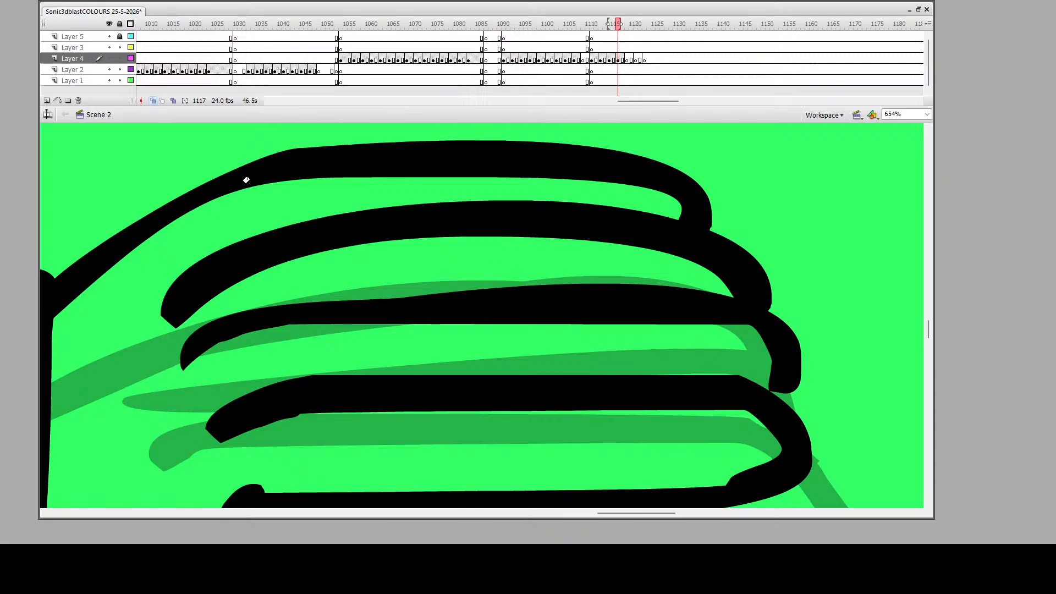
scroll(142, 297, "down", 1)
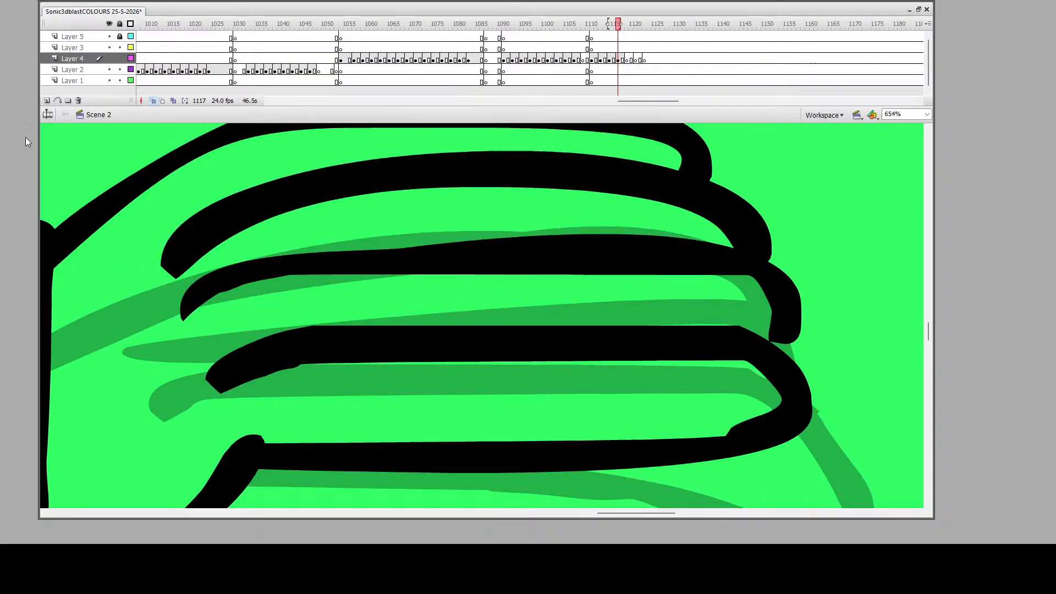
mouse_move(158, 283)
left_mouse_down()
mouse_move(255, 223)
mouse_move(371, 200)
mouse_move(575, 197)
left_mouse_up()
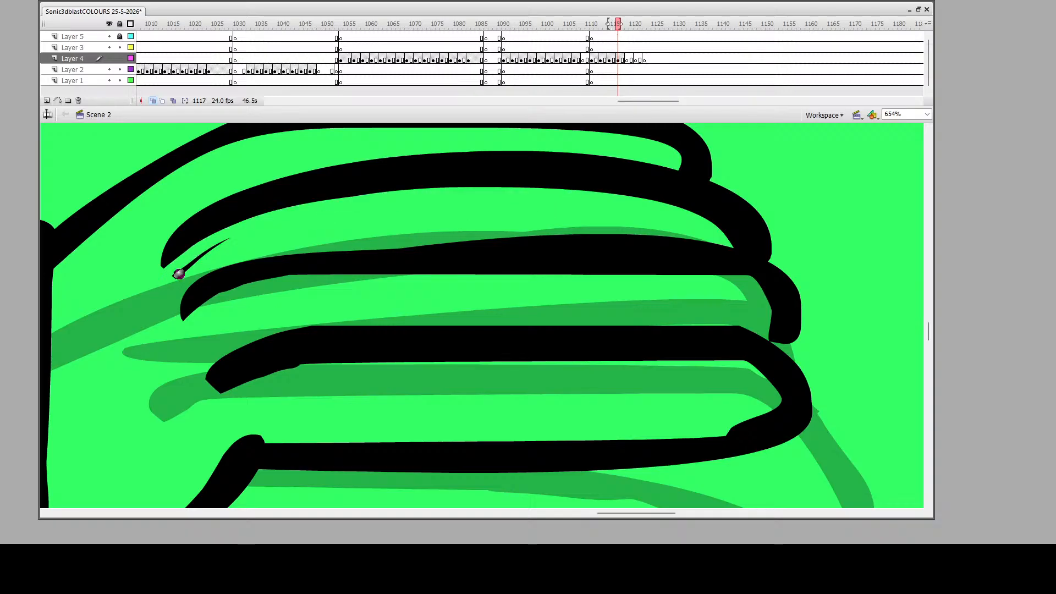
mouse_move(179, 275)
left_mouse_down()
mouse_move(240, 236)
mouse_move(165, 278)
left_mouse_up()
mouse_move(270, 251)
left_mouse_down()
mouse_move(739, 246)
mouse_move(711, 219)
mouse_move(667, 207)
mouse_move(545, 201)
left_mouse_up()
left_click_drag(448, 241, 722, 246)
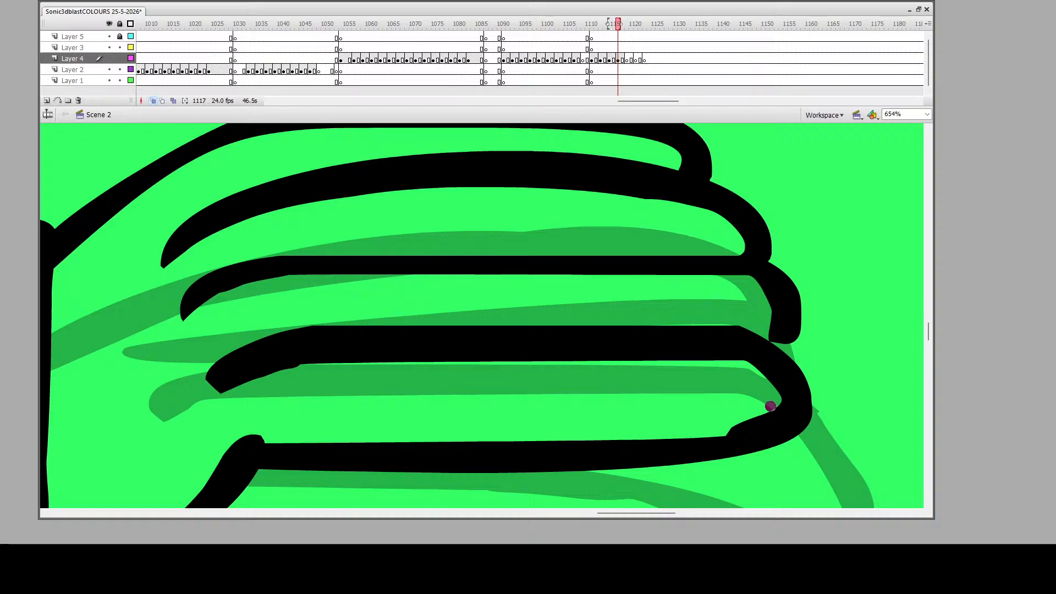
Round off the inside of the lowest fingertip and taper the inner end of the third finger line
left_click_drag(771, 406, 764, 419)
left_click_drag(726, 429, 724, 428)
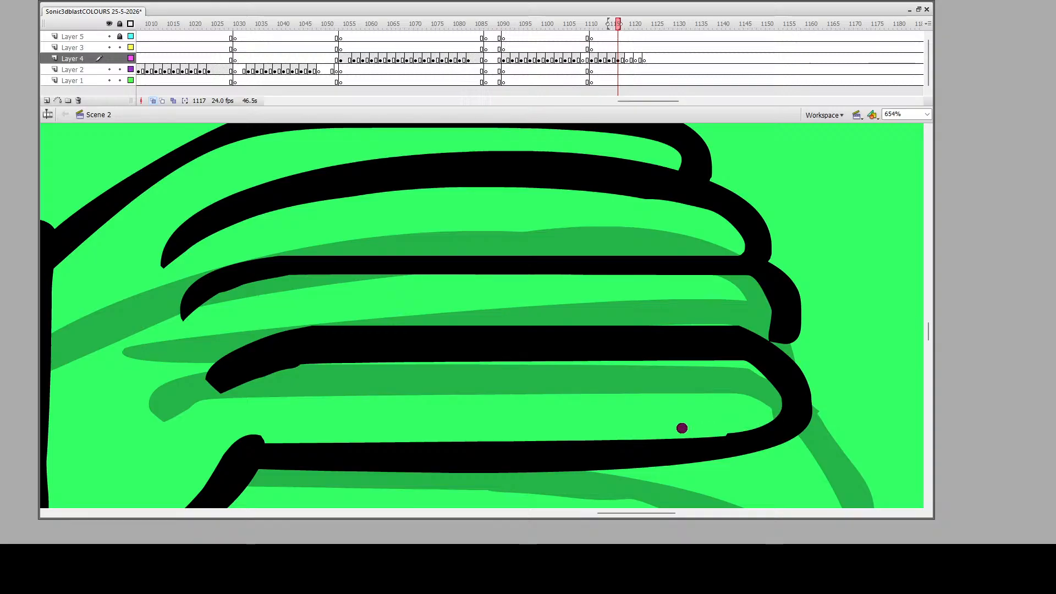
left_click_drag(208, 396, 299, 368)
Trim the excess black along the upper edge of the palm curve below the fingers
scroll(179, 466, "down", 5)
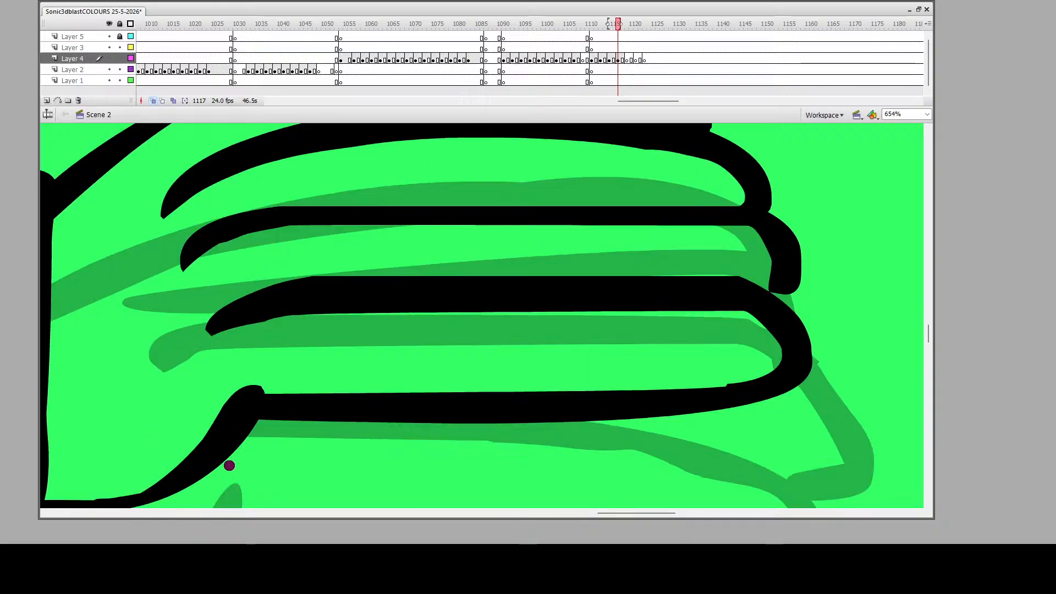
left_click_drag(245, 232, 179, 303)
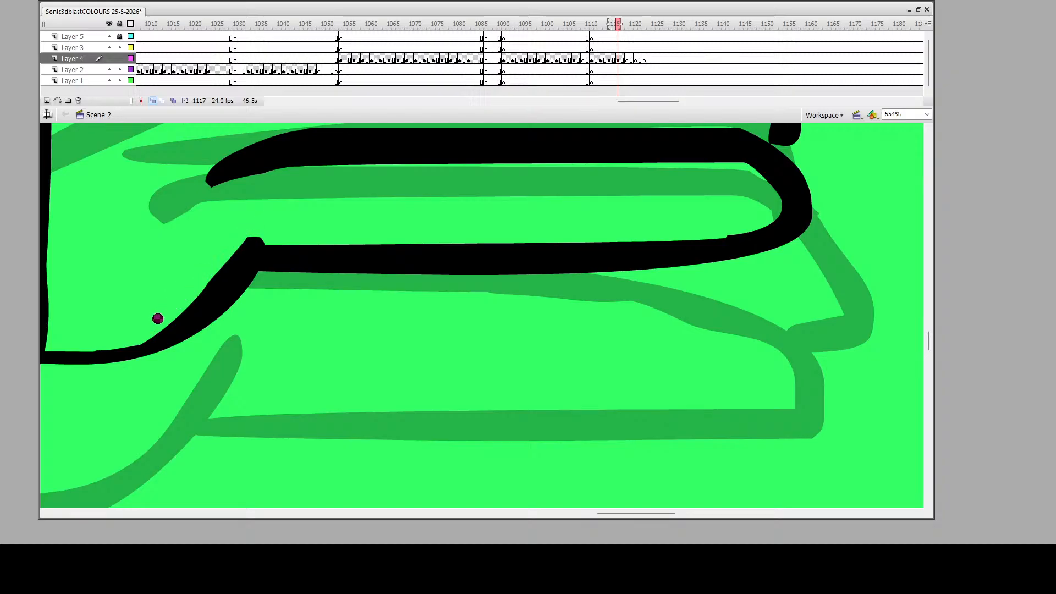
mouse_move(242, 232)
left_mouse_down()
mouse_move(204, 289)
mouse_move(135, 336)
left_mouse_up()
Even out the upper edge of the third finger line along its full length
scroll(208, 299, "up", 5)
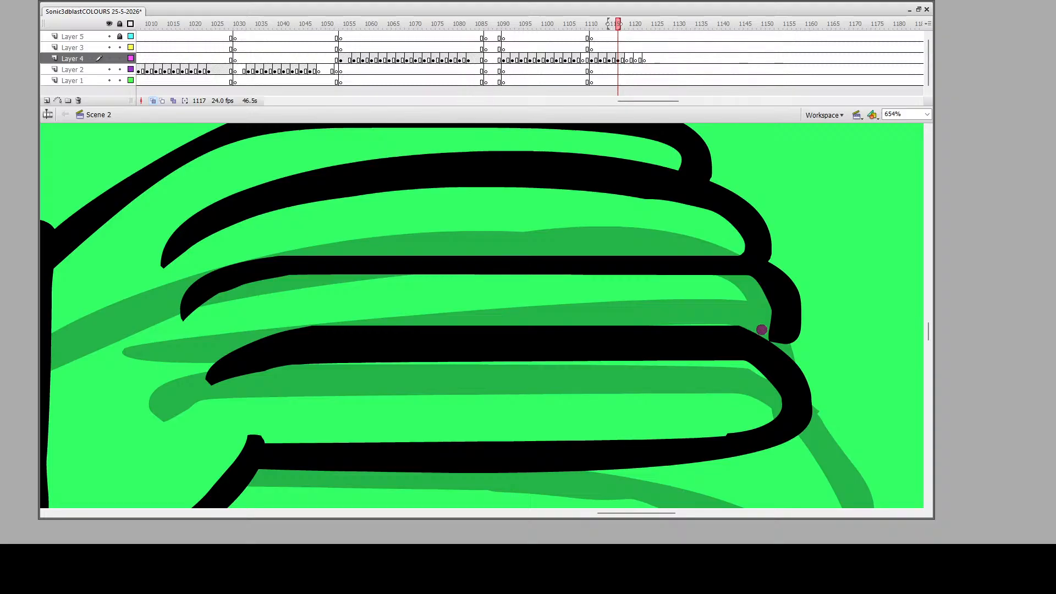
left_click_drag(765, 330, 242, 336)
scroll(516, 323, "up", 3)
scroll(516, 323, "up", 1)
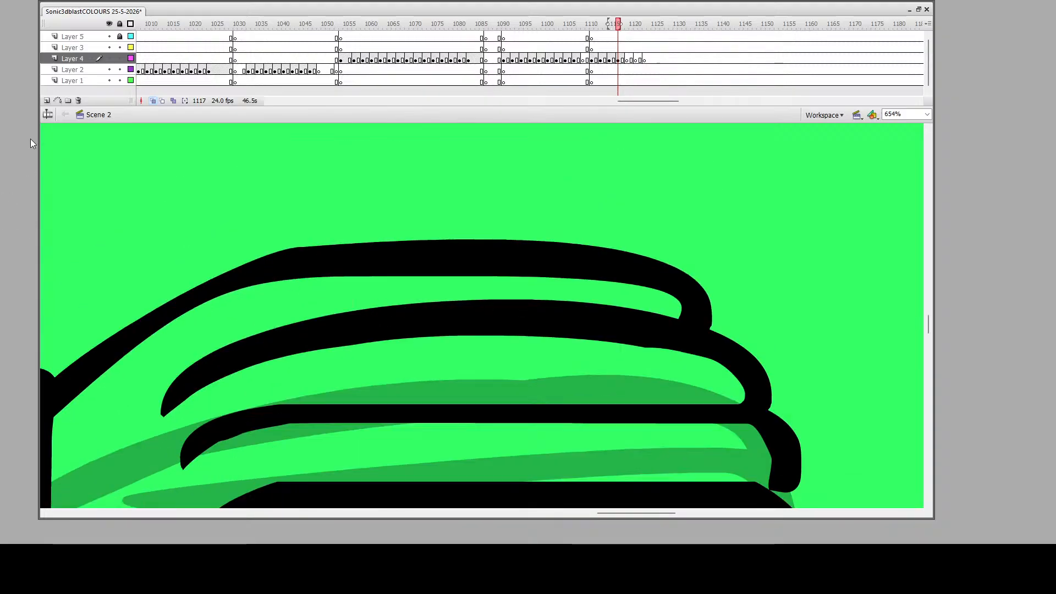
Save the file and play the running sequence from frame 1110 with the whole figure in view
left_click(209, 290)
left_click(493, 350)
left_click(503, 355)
left_click(379, 355)
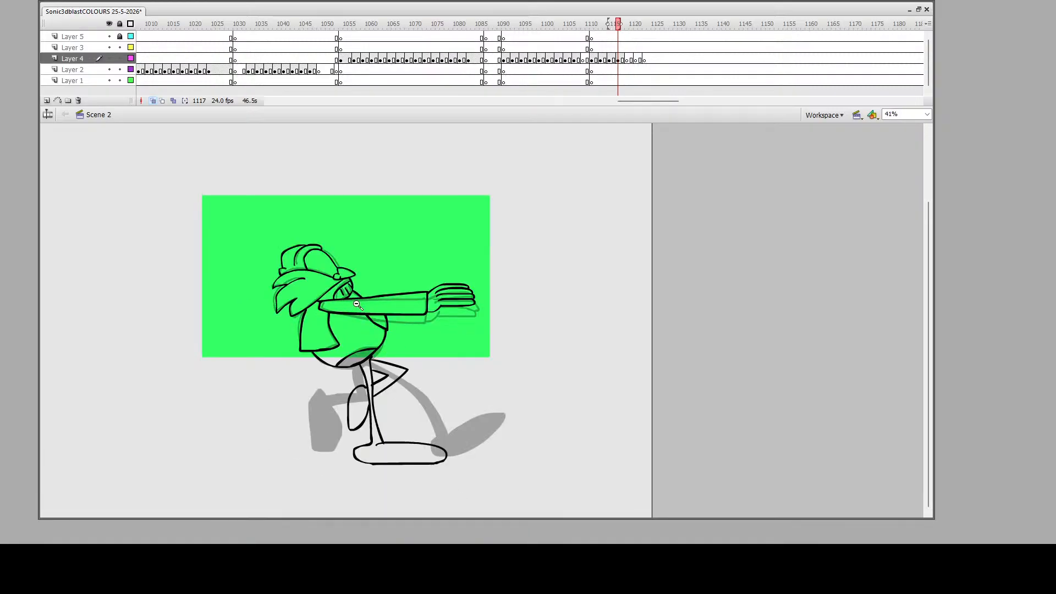
left_click_drag(277, 232, 567, 468)
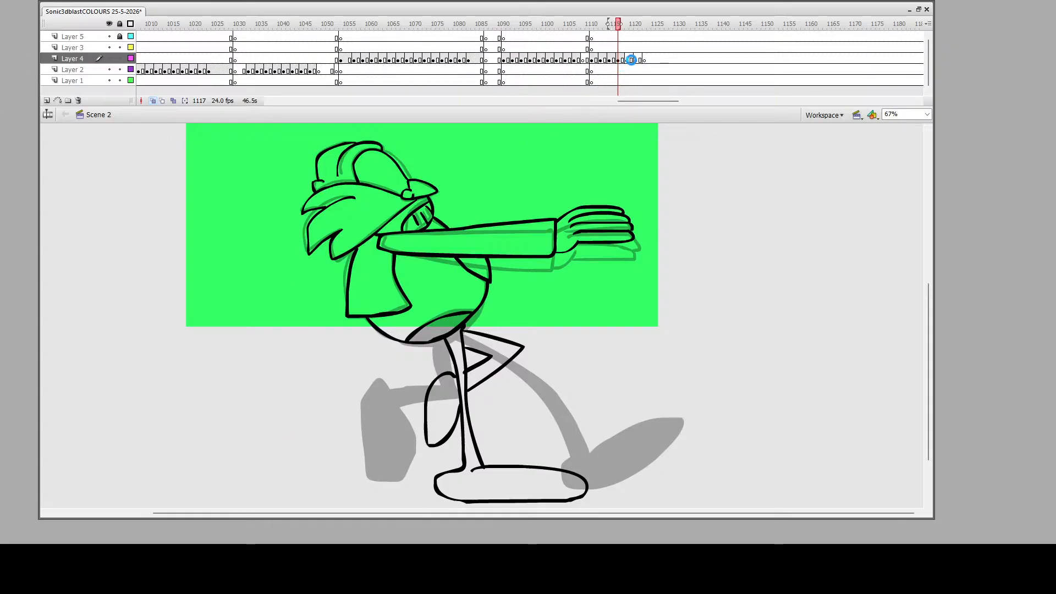
left_click(589, 60)
key("Return")
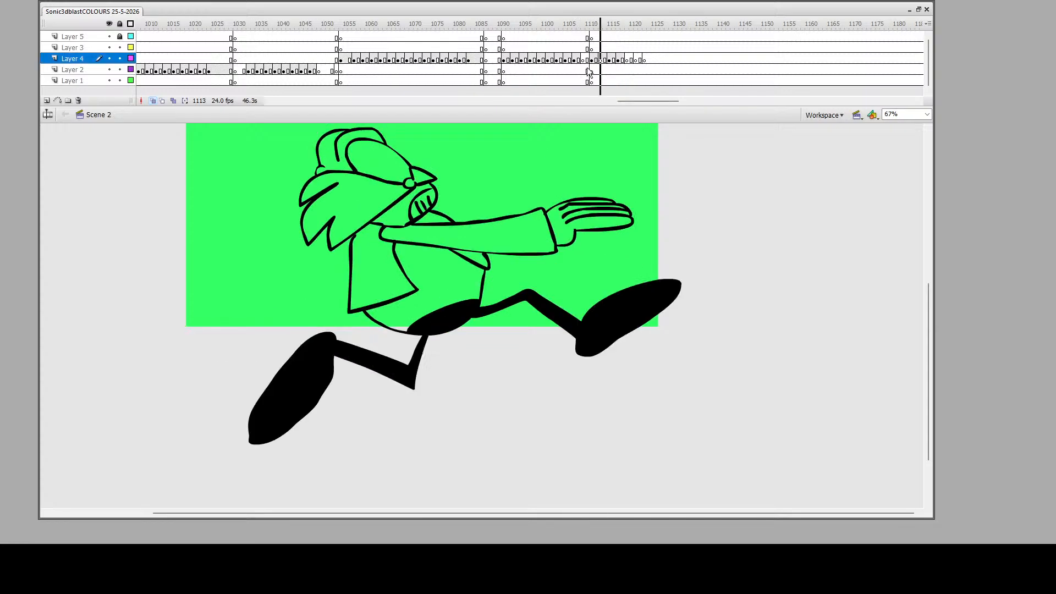
Squash the entire Layer 4 drawing on frame 1117 slightly in height with Free Transform, lowering the head, and save the file
left_click_drag(590, 72, 616, 65)
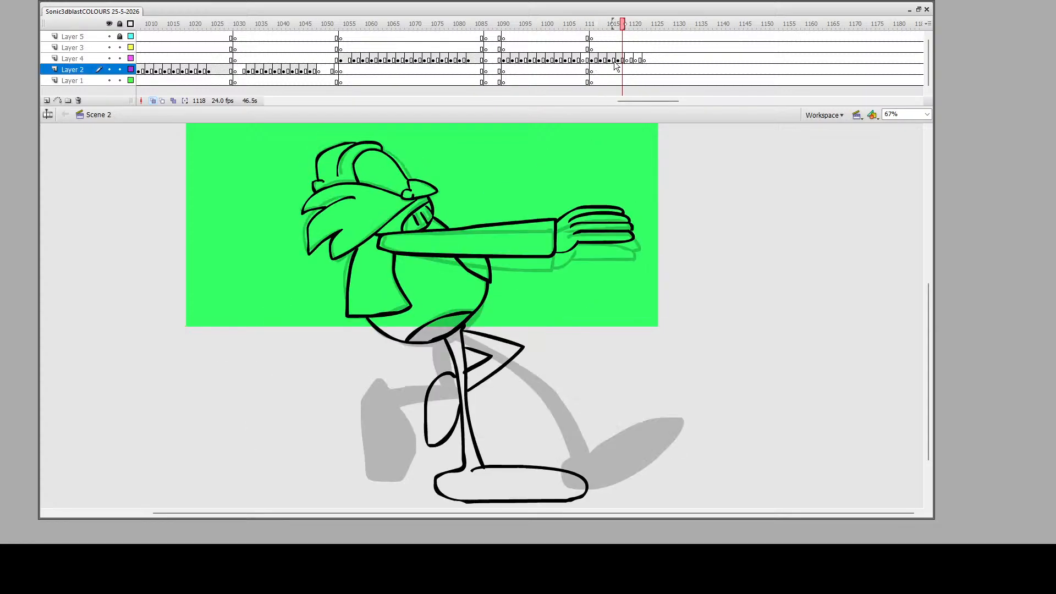
left_click(619, 60)
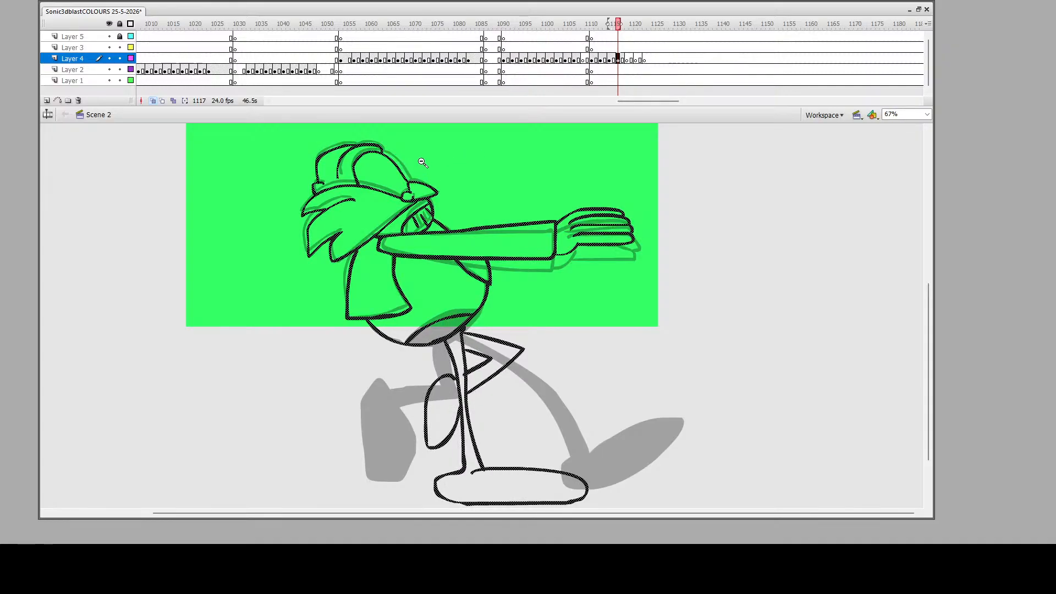
key("alt+Tab")
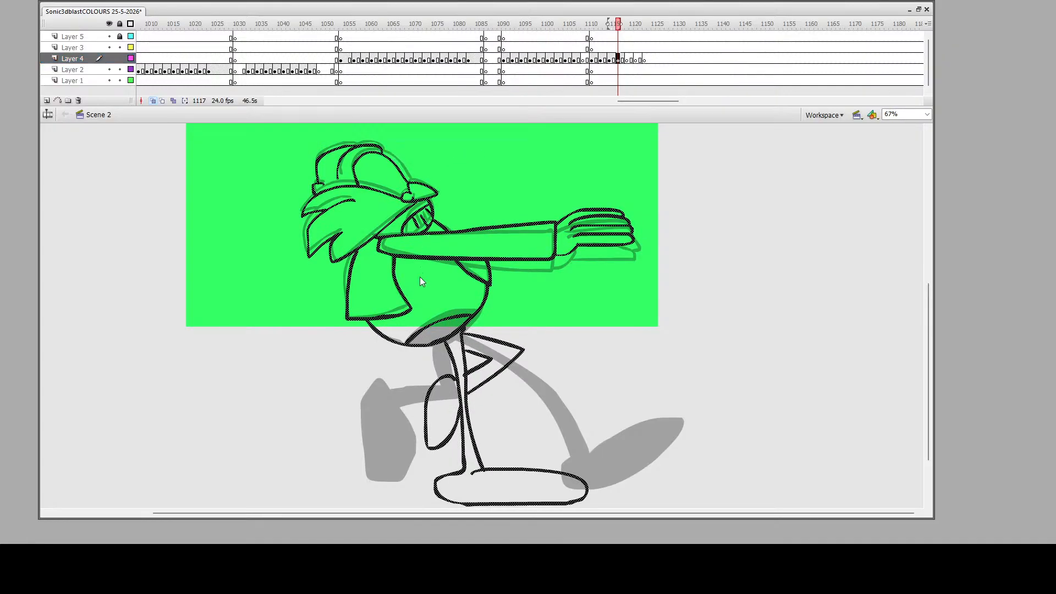
key("q")
left_click_drag(467, 144, 469, 153)
left_click(483, 190)
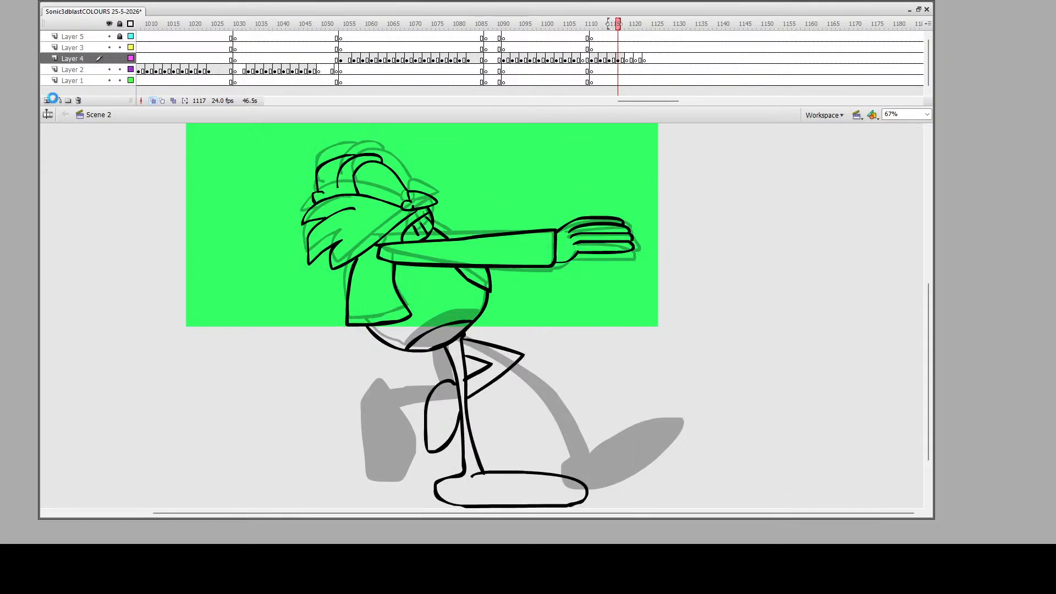
On Layer 4 frame 1119, outline the head with its cap, visor and spiky hair, using the previous pose as reference
left_click(627, 59)
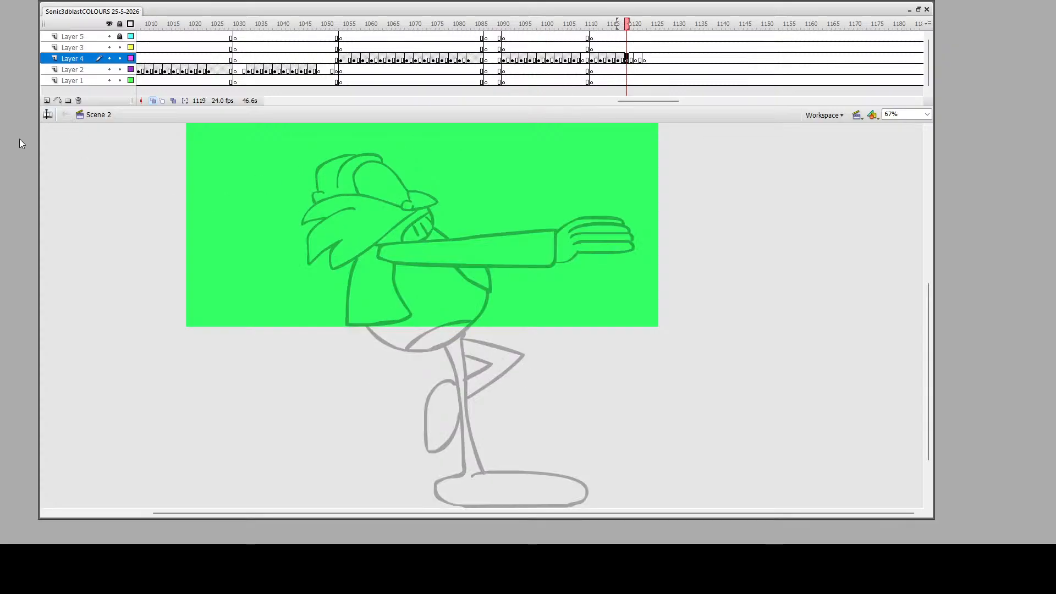
left_click_drag(309, 145, 621, 475)
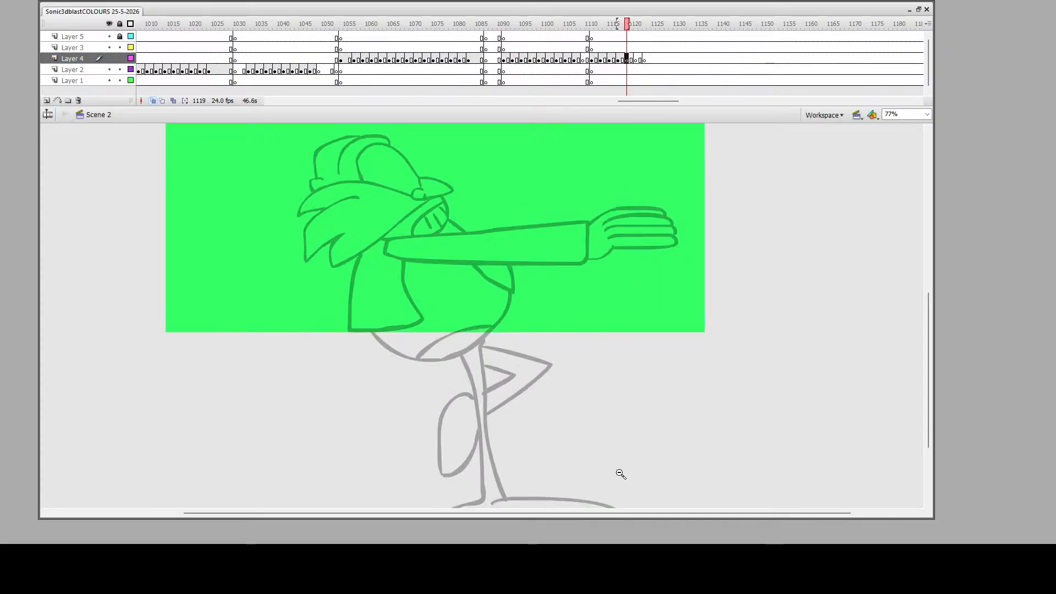
left_click_drag(307, 178, 720, 453)
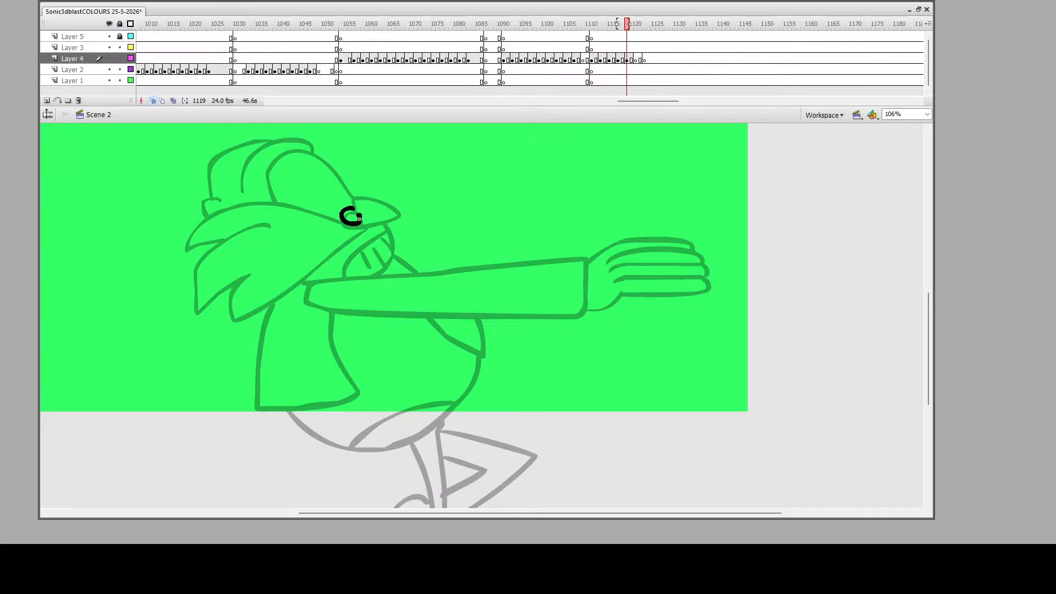
mouse_move(352, 203)
left_mouse_down()
mouse_move(248, 204)
mouse_move(214, 219)
mouse_move(190, 253)
mouse_move(255, 229)
mouse_move(236, 231)
mouse_move(192, 277)
mouse_move(189, 321)
mouse_move(243, 272)
mouse_move(232, 321)
mouse_move(253, 313)
mouse_move(368, 220)
left_mouse_up()
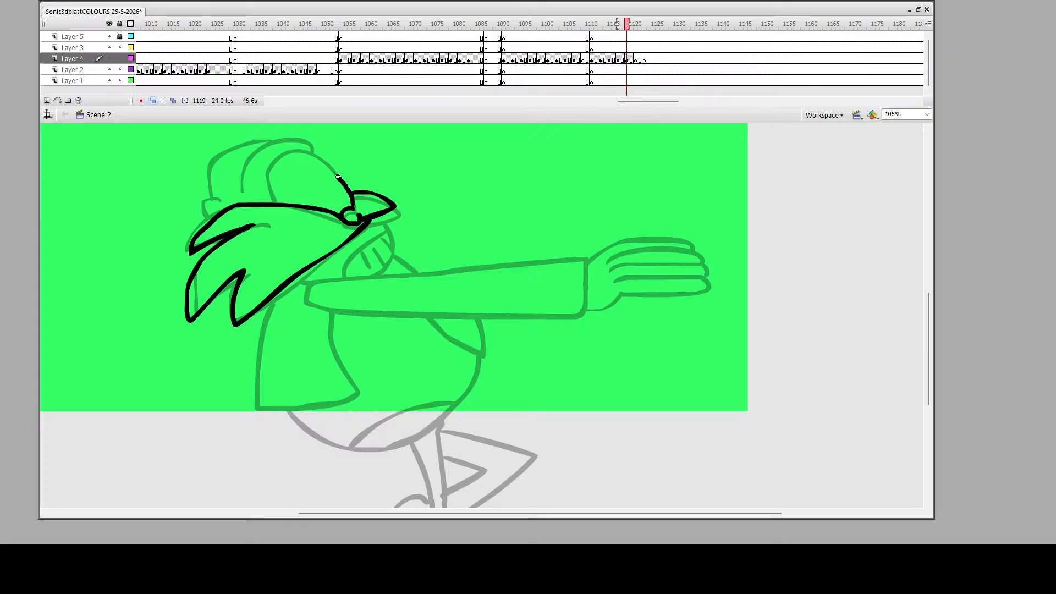
left_click_drag(337, 177, 285, 147)
mouse_move(268, 192)
left_mouse_down()
mouse_move(275, 202)
mouse_move(205, 202)
mouse_move(210, 214)
left_mouse_up()
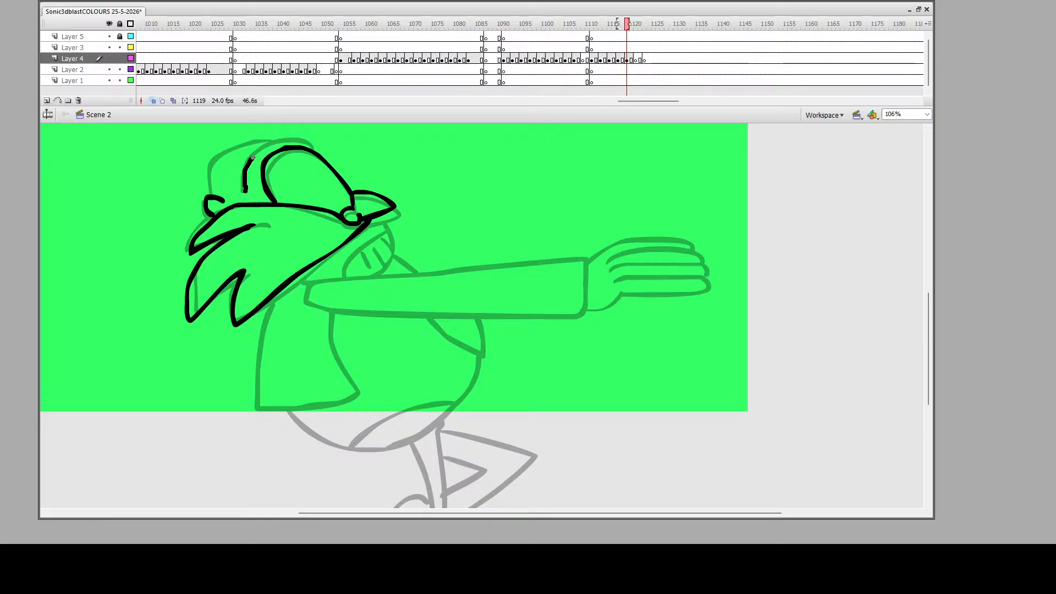
mouse_move(313, 145)
left_mouse_down()
mouse_move(263, 148)
mouse_move(272, 141)
mouse_move(260, 138)
mouse_move(223, 147)
mouse_move(203, 172)
mouse_move(209, 196)
left_mouse_up()
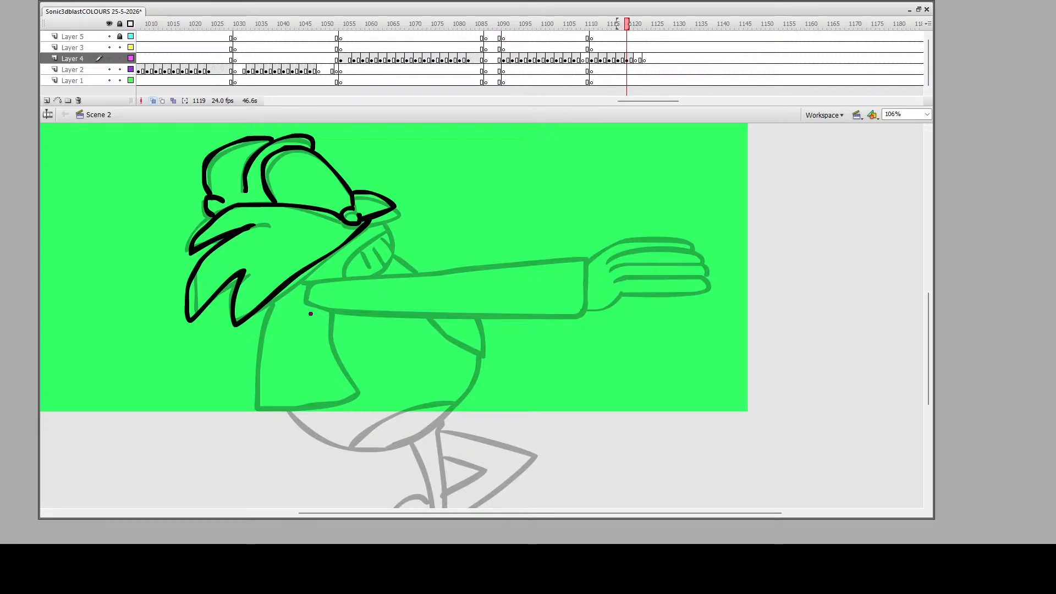
Draw the outstretched arm with its sleeve end raised, and the hand with its stacked fingers
left_click_drag(306, 295, 533, 243)
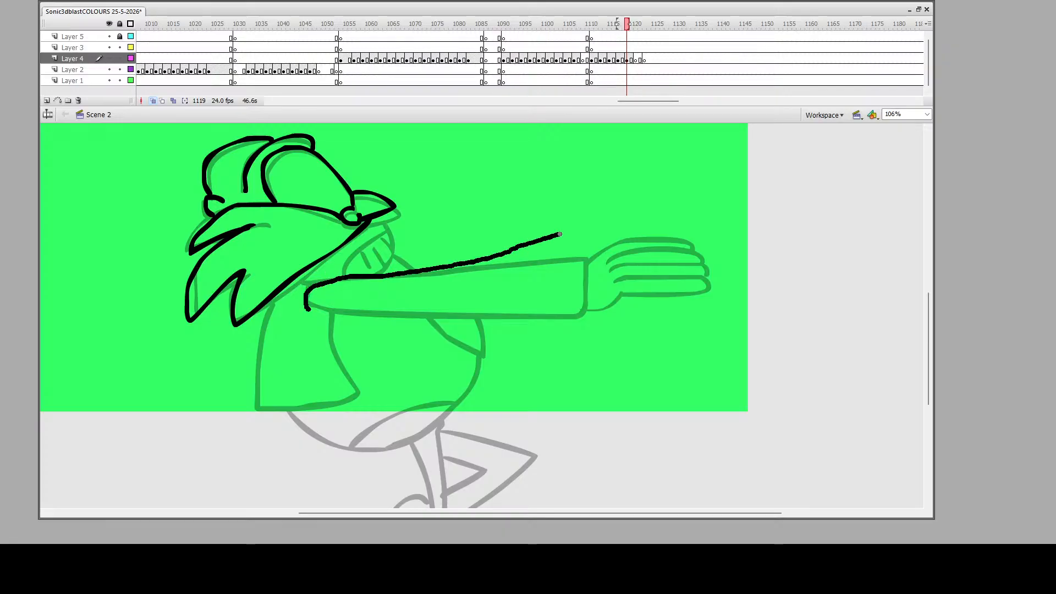
mouse_move(575, 296)
left_mouse_down()
mouse_move(502, 309)
mouse_move(307, 309)
left_mouse_up()
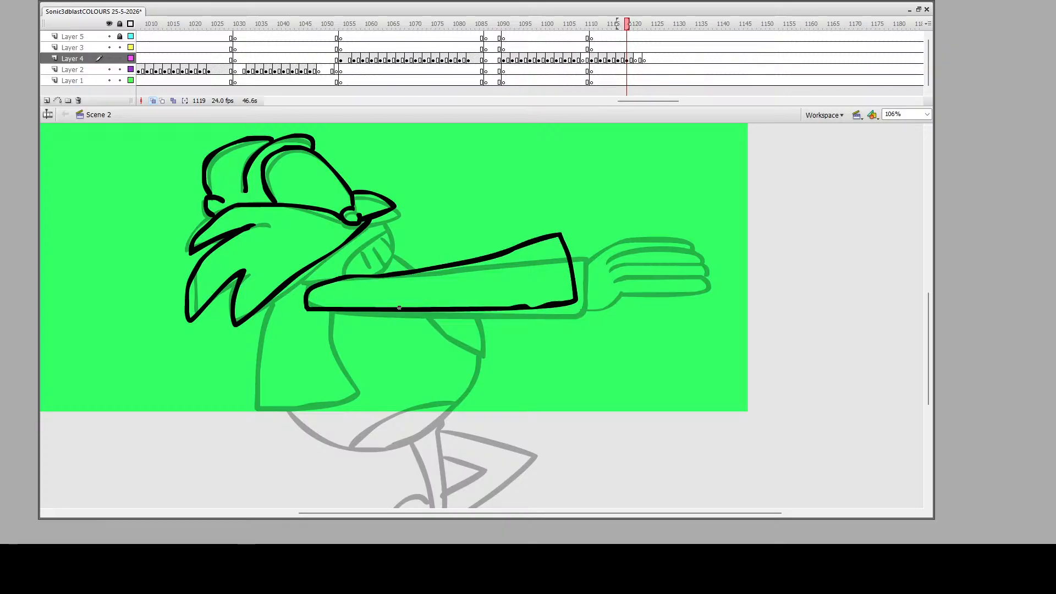
mouse_move(578, 294)
left_mouse_down()
mouse_move(606, 288)
mouse_move(614, 274)
mouse_move(694, 262)
mouse_move(612, 265)
mouse_move(610, 252)
mouse_move(674, 242)
mouse_move(698, 253)
mouse_move(684, 233)
mouse_move(577, 248)
mouse_move(626, 222)
mouse_move(691, 233)
left_mouse_up()
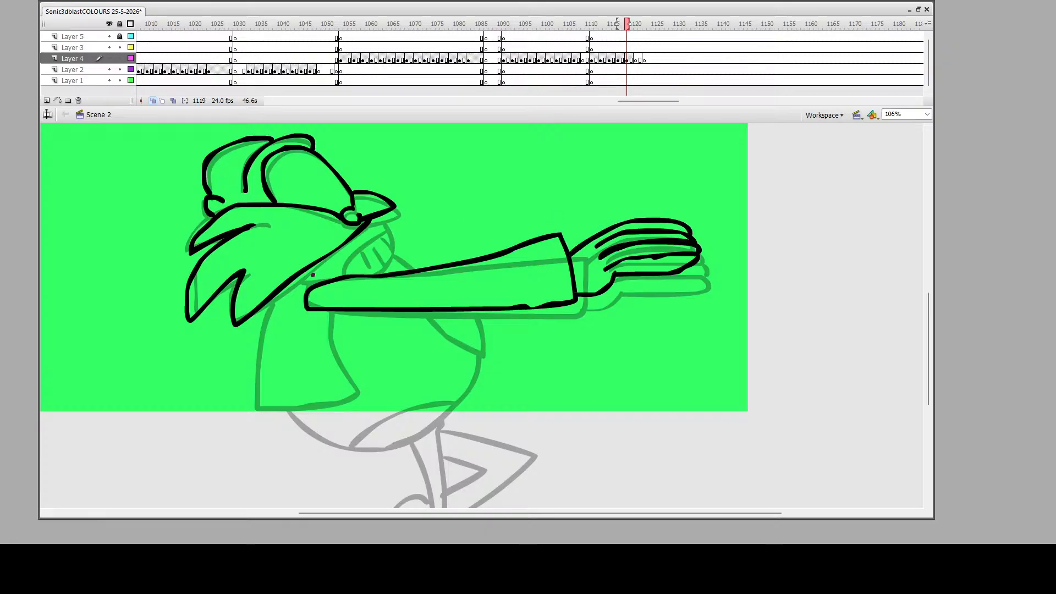
Draw the jaw line behind the arm and the rounded face with short slanted stripes inside
left_click_drag(293, 281, 314, 286)
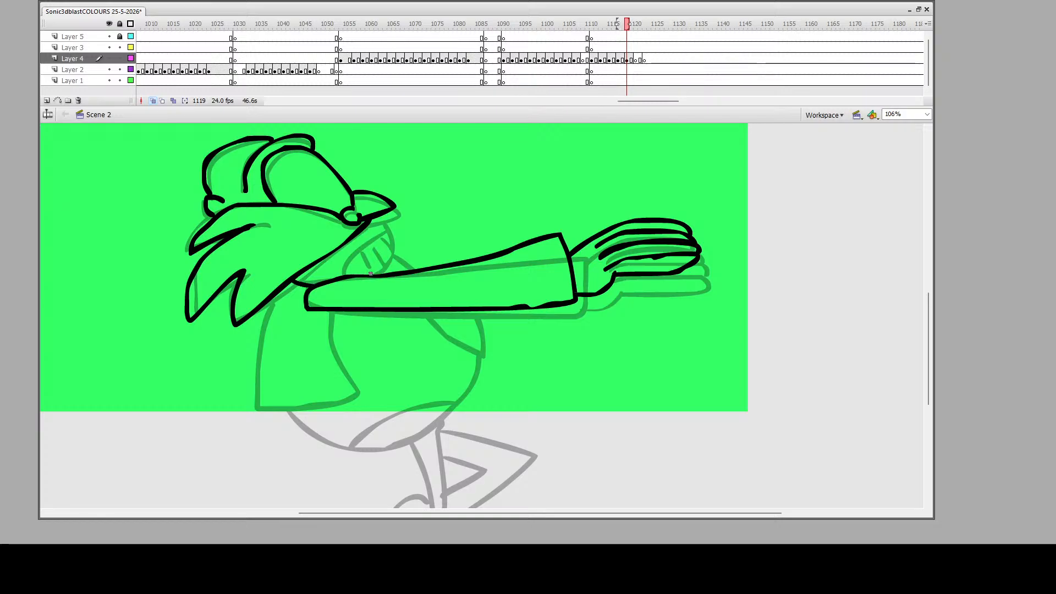
mouse_move(384, 220)
left_mouse_down()
mouse_move(355, 246)
mouse_move(351, 275)
mouse_move(357, 254)
mouse_move(371, 271)
left_mouse_up()
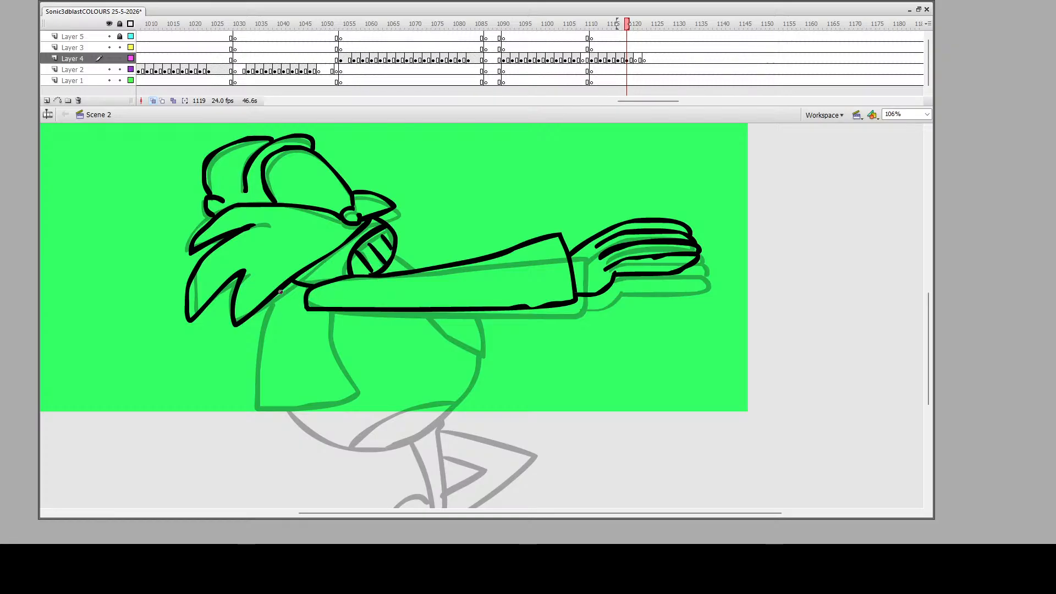
Draw the hanging garment flap, the rounded torso with its chest flap, and the curved waistline
mouse_move(280, 292)
left_mouse_down()
mouse_move(269, 330)
mouse_move(283, 411)
mouse_move(356, 403)
mouse_move(380, 385)
mouse_move(334, 311)
left_mouse_up()
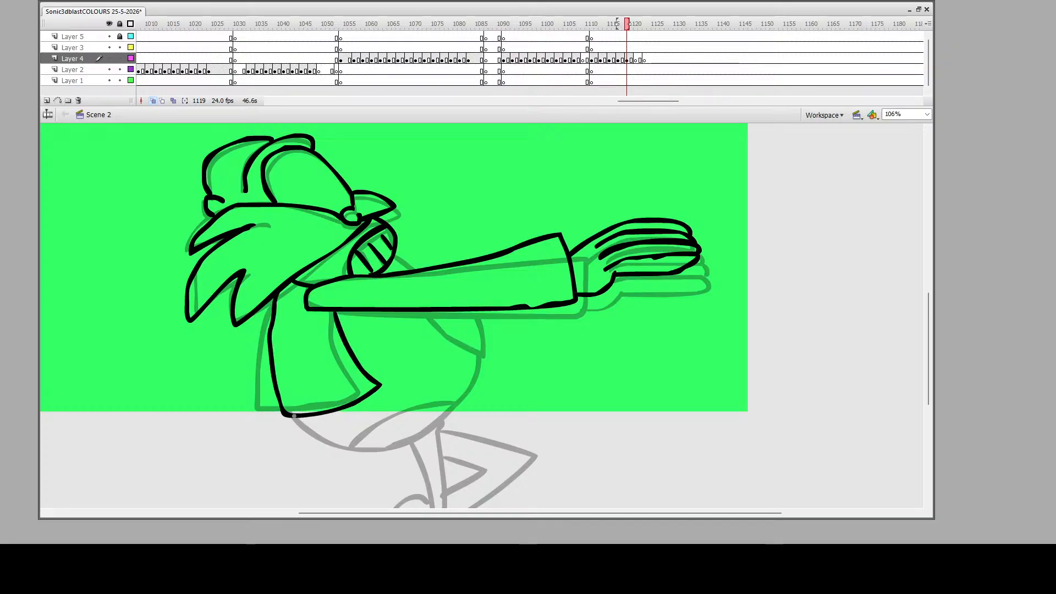
mouse_move(294, 416)
left_mouse_down()
mouse_move(372, 442)
mouse_move(436, 421)
mouse_move(478, 361)
mouse_move(482, 319)
mouse_move(485, 350)
mouse_move(475, 353)
mouse_move(421, 310)
left_mouse_up()
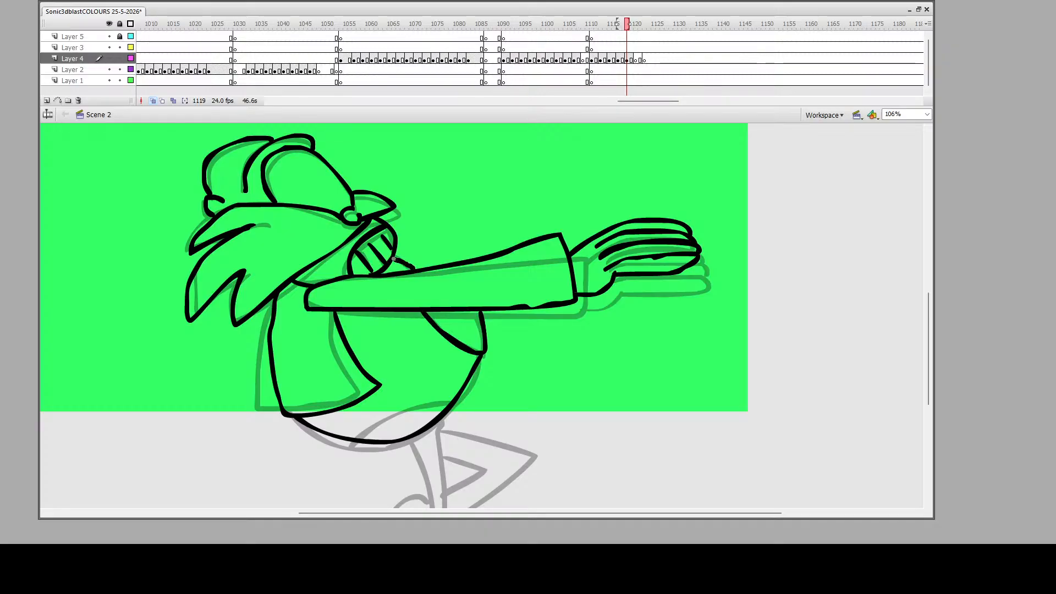
scroll(398, 348, "down", 4)
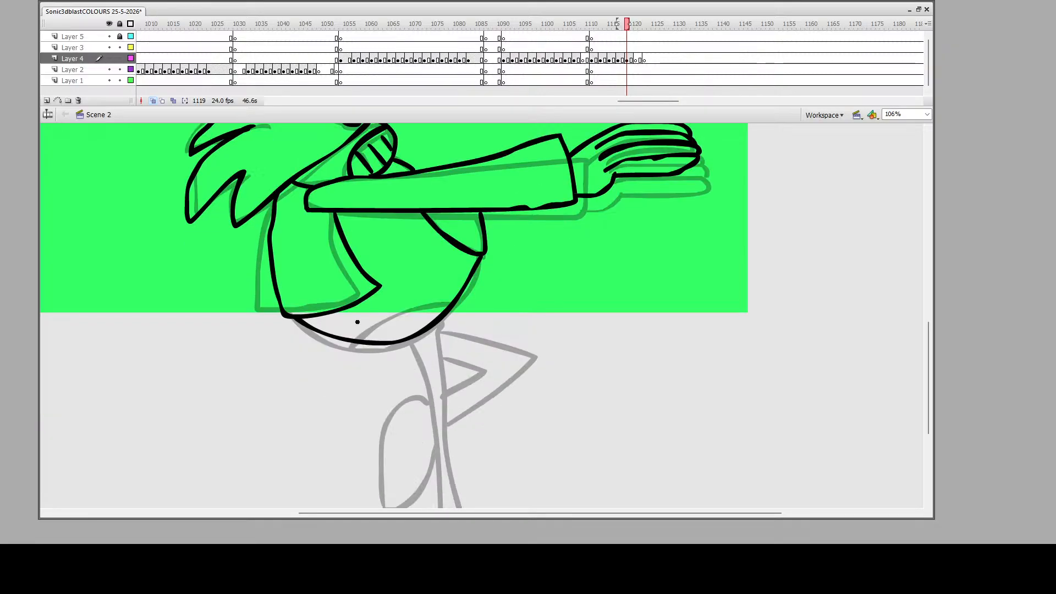
mouse_move(358, 343)
left_mouse_down()
mouse_move(378, 322)
mouse_move(453, 302)
left_mouse_up()
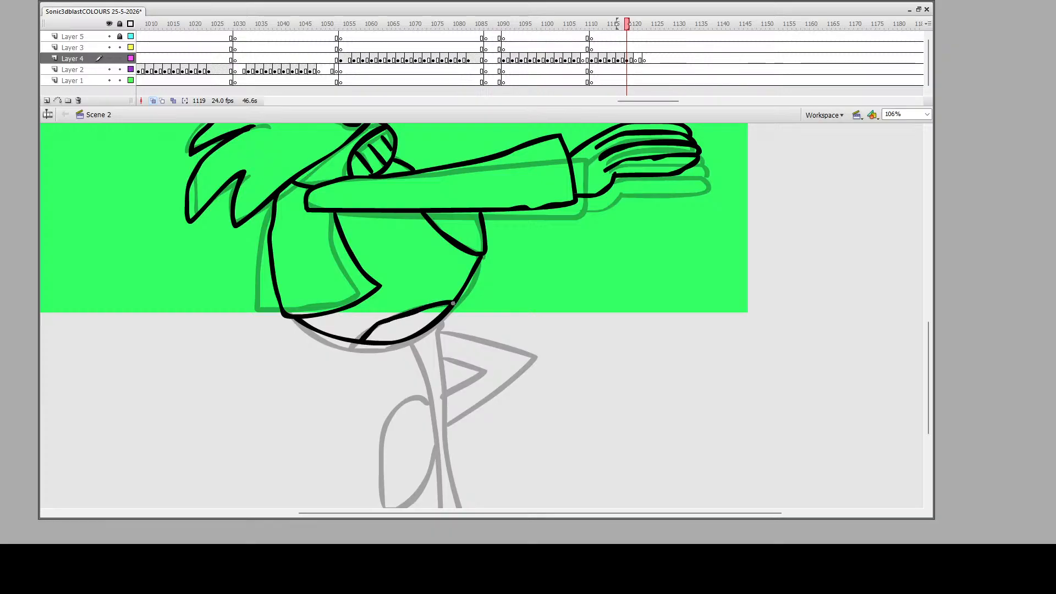
Draw the bent standing leg with its shoe and the raised forward leg with its foot below the torso
scroll(463, 331, "down", 6)
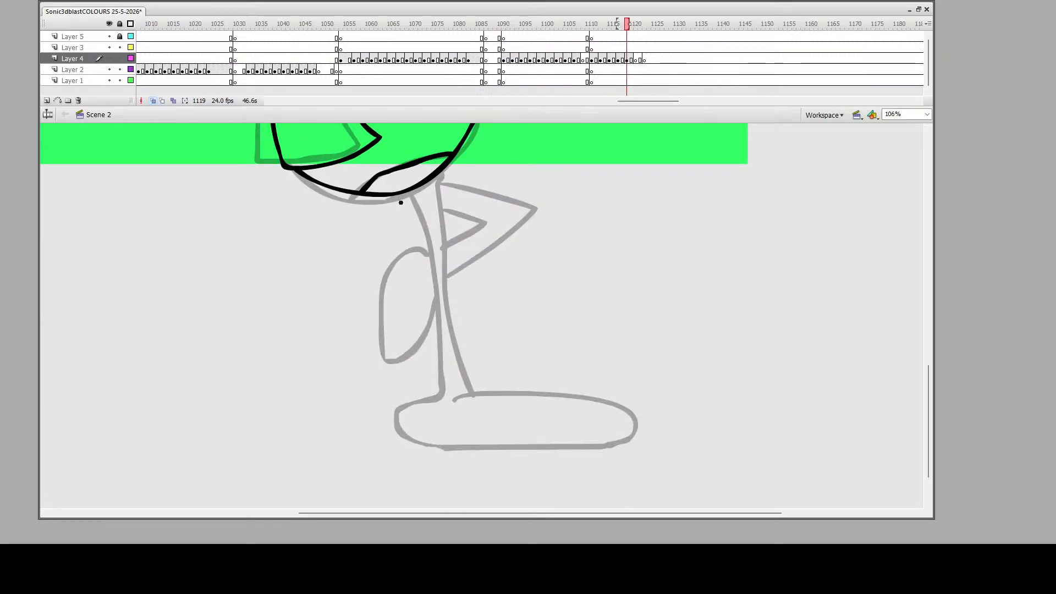
mouse_move(396, 193)
left_mouse_down()
mouse_move(406, 263)
mouse_move(360, 354)
mouse_move(341, 367)
mouse_move(351, 362)
mouse_move(314, 354)
mouse_move(307, 381)
mouse_move(339, 421)
mouse_move(451, 450)
mouse_move(480, 436)
mouse_move(366, 373)
mouse_move(411, 316)
mouse_move(422, 220)
left_mouse_up()
mouse_move(453, 157)
left_mouse_down()
mouse_move(596, 176)
mouse_move(529, 240)
mouse_move(611, 261)
mouse_move(580, 305)
mouse_move(485, 291)
mouse_move(444, 250)
mouse_move(499, 236)
mouse_move(553, 188)
mouse_move(436, 176)
left_mouse_up()
Thin and smooth the finger lines of the outstretched hand by erasing their bumps and overly thick spots
scroll(464, 243, "up", 10)
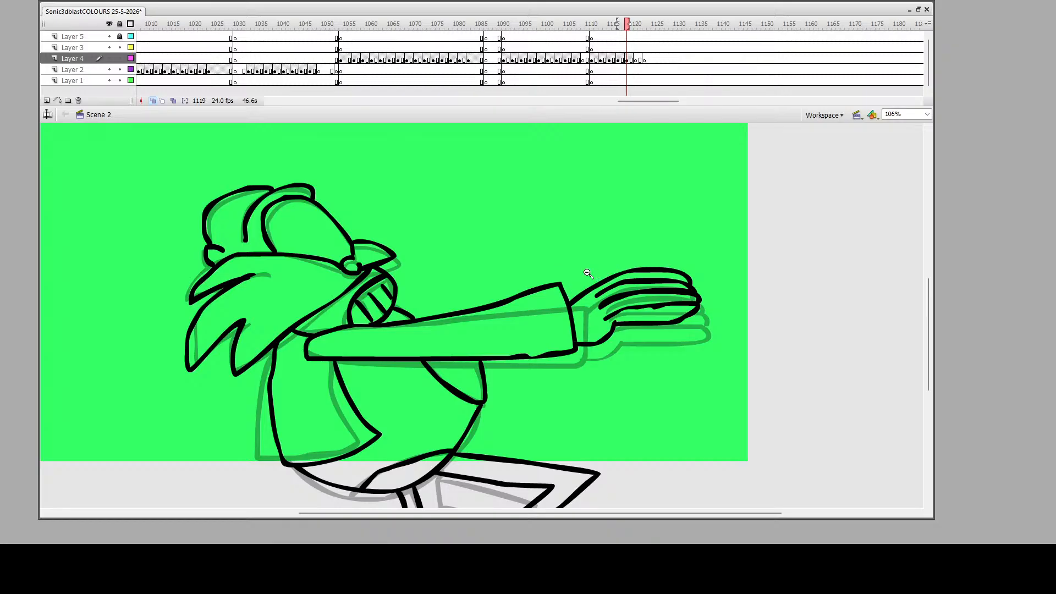
left_click_drag(588, 274, 705, 354)
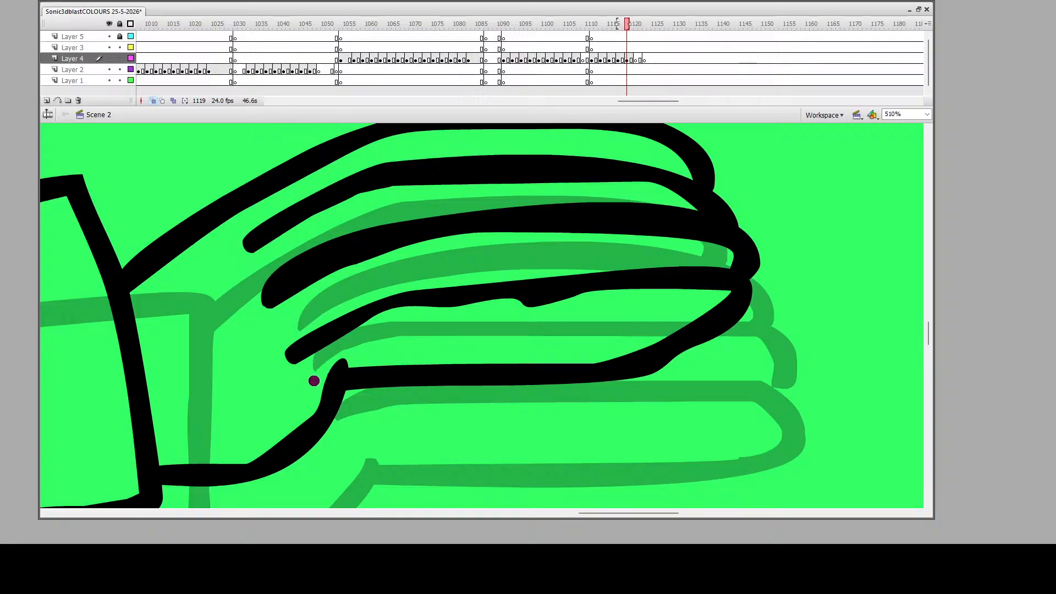
mouse_move(317, 365)
left_mouse_down()
mouse_move(344, 365)
mouse_move(321, 359)
left_mouse_up()
left_click_drag(403, 312, 611, 301)
key("ctrl+z")
mouse_move(397, 314)
left_mouse_down()
mouse_move(547, 295)
mouse_move(719, 296)
mouse_move(654, 334)
mouse_move(563, 355)
left_mouse_up()
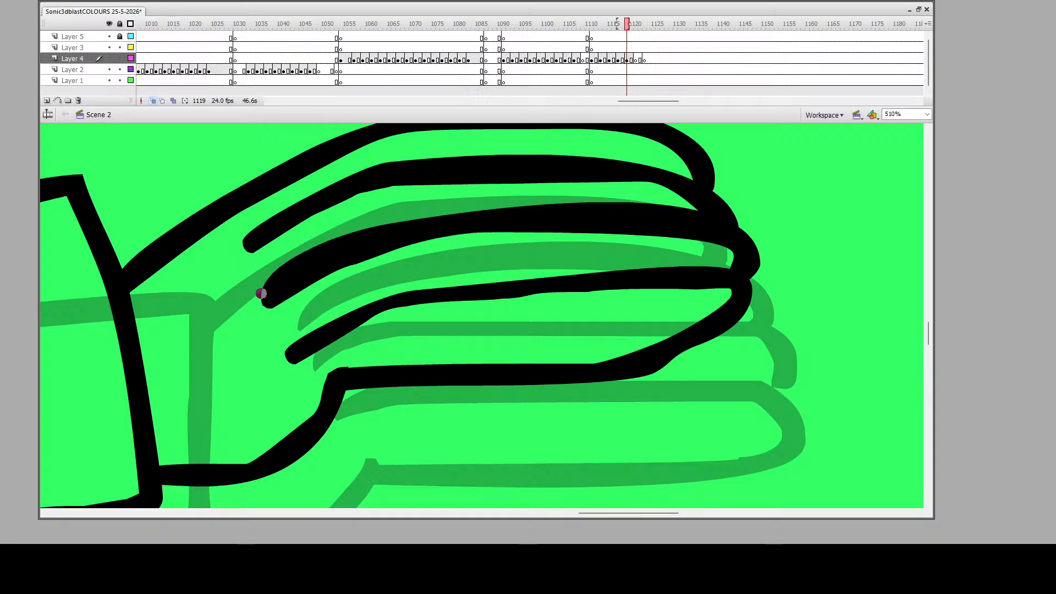
mouse_move(248, 298)
left_mouse_down()
mouse_move(329, 248)
mouse_move(469, 207)
mouse_move(605, 204)
mouse_move(702, 217)
mouse_move(660, 199)
left_mouse_up()
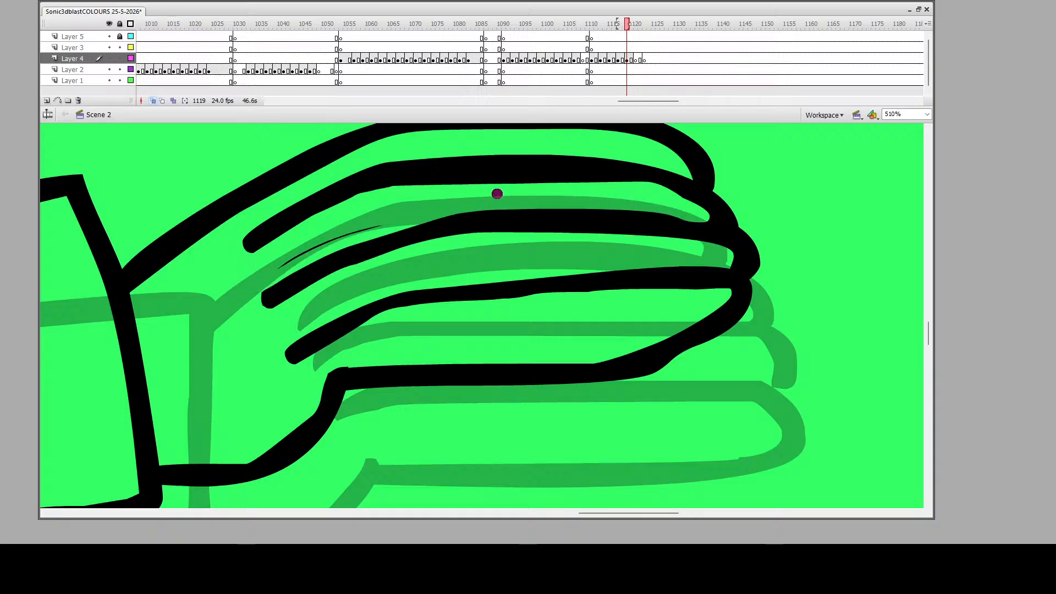
left_click_drag(270, 272, 395, 223)
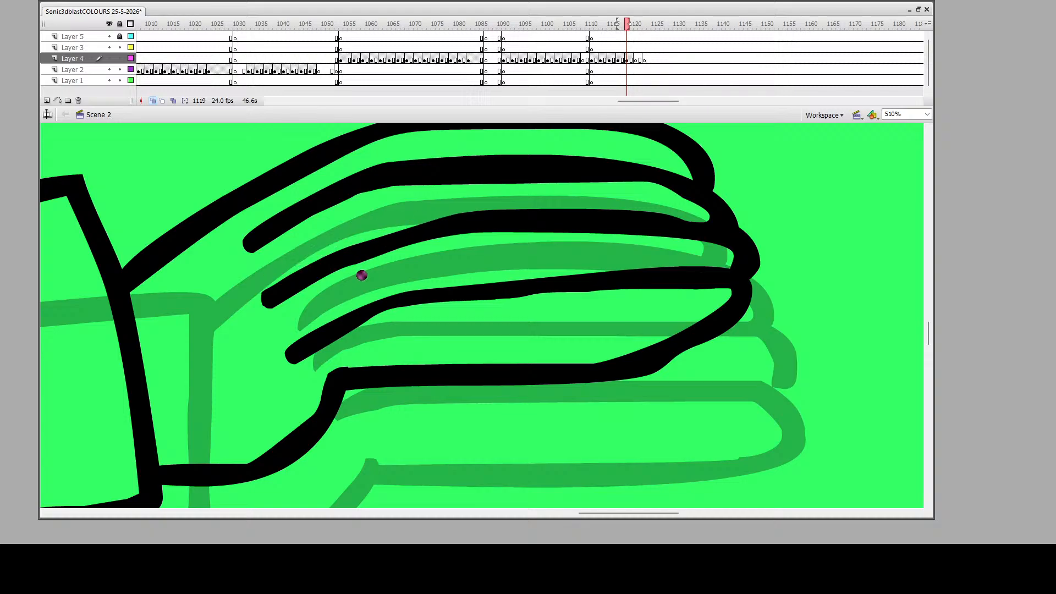
scroll(386, 270, "up", 3)
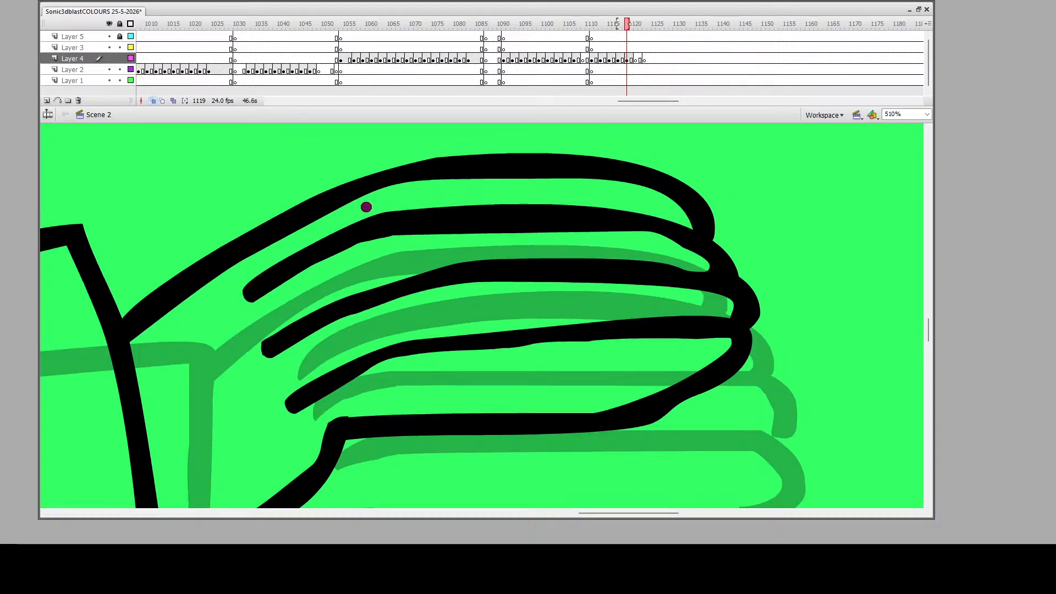
left_click_drag(367, 206, 632, 211)
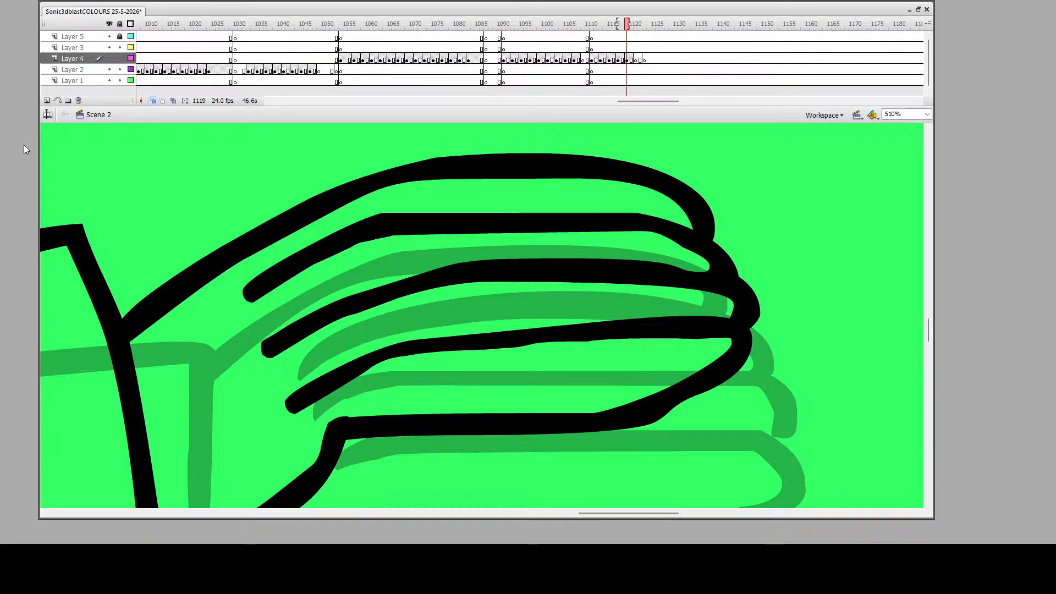
Thin the jaw line, the outline around the striped mouth and the small round visor hinge with the eraser
left_click(396, 339)
left_click(396, 339)
left_click(479, 339)
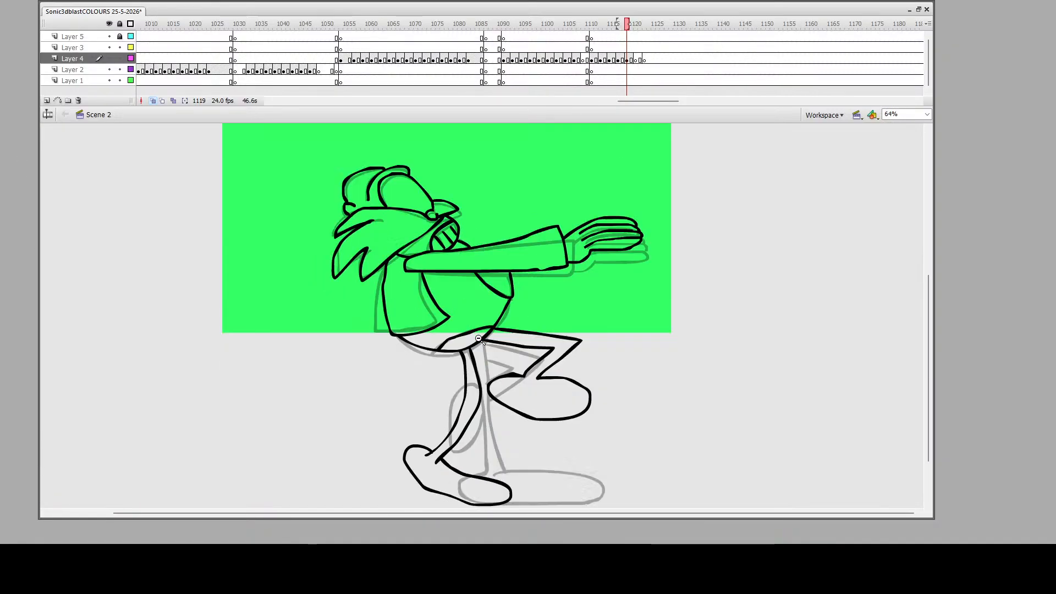
left_click_drag(421, 209, 501, 273)
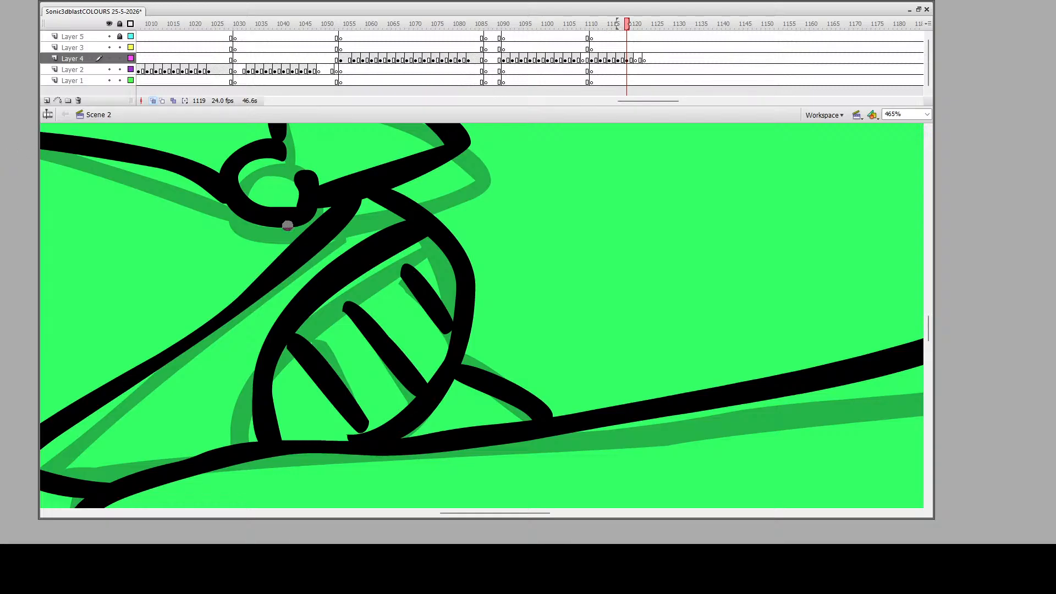
left_click_drag(248, 314, 361, 206)
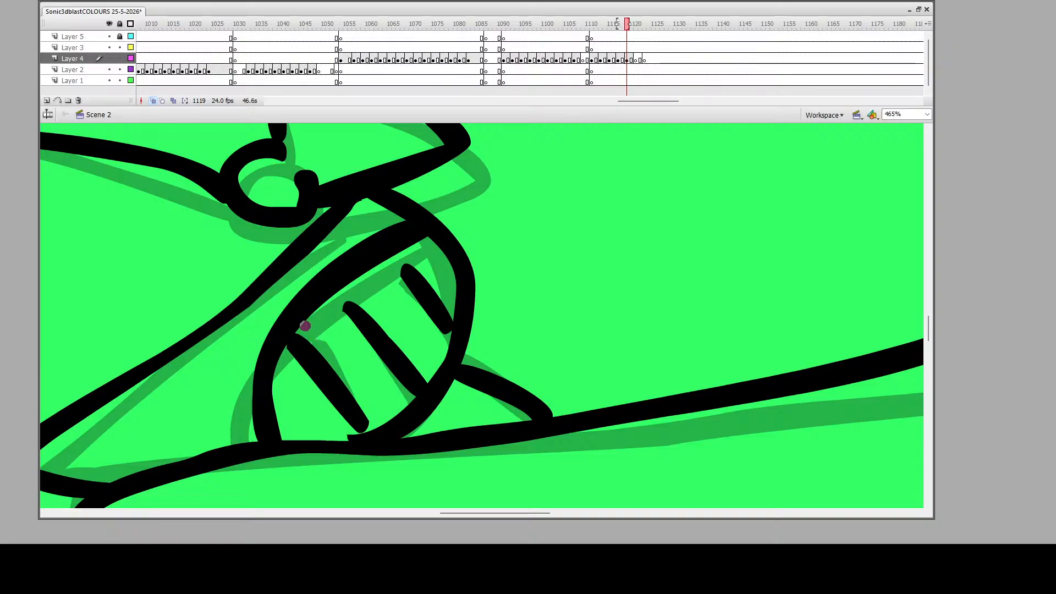
mouse_move(402, 222)
left_mouse_down()
mouse_move(319, 270)
mouse_move(274, 316)
mouse_move(248, 370)
left_mouse_up()
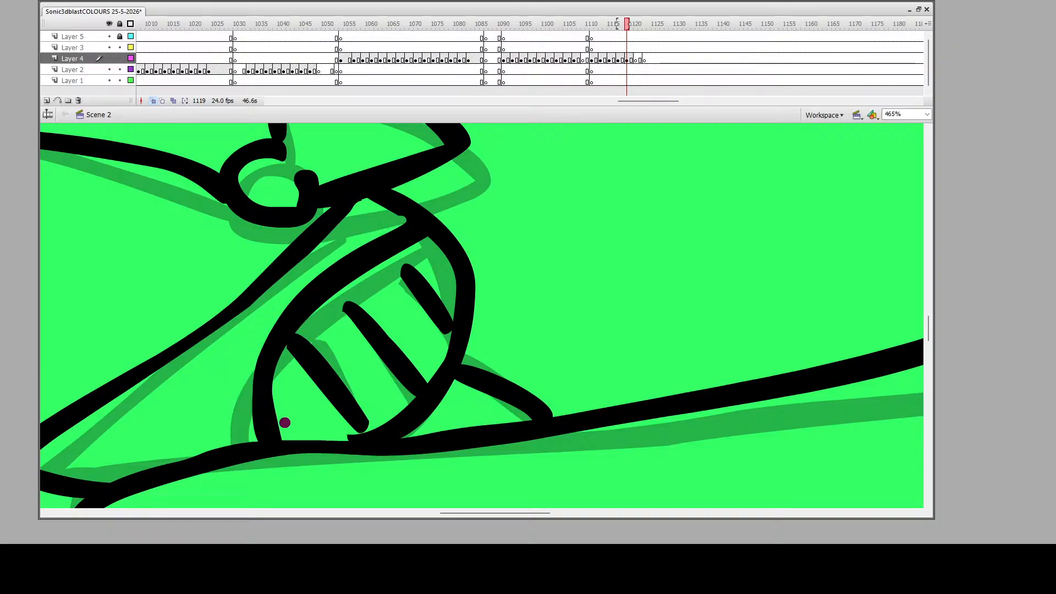
left_click_drag(283, 438, 283, 366)
left_click_drag(401, 217, 363, 209)
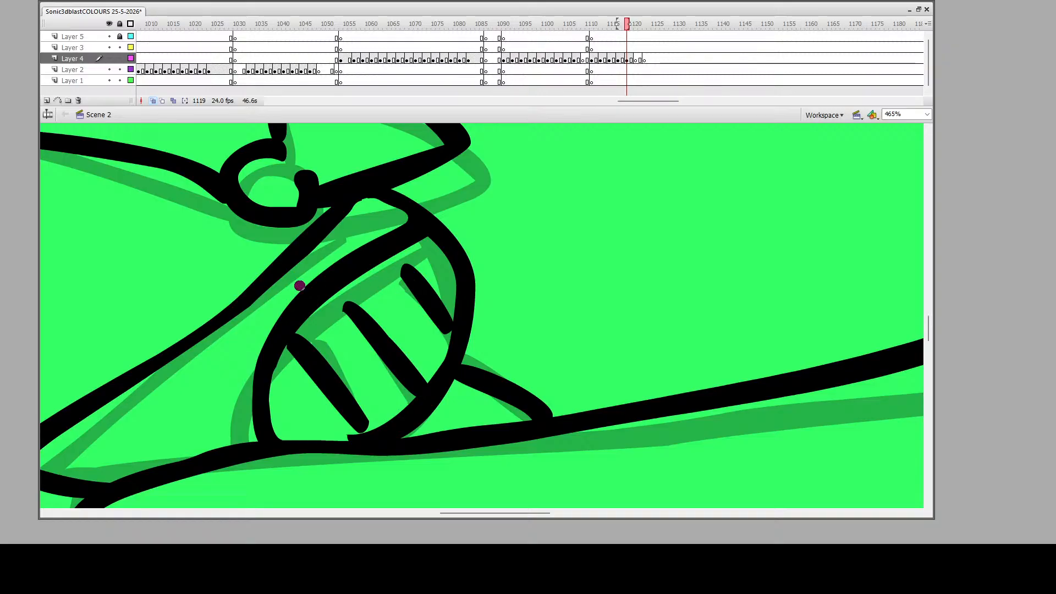
scroll(265, 270, "up", 3)
scroll(265, 270, "up", 3)
mouse_move(287, 375)
left_mouse_down()
mouse_move(302, 391)
mouse_move(270, 402)
mouse_move(244, 381)
mouse_move(260, 359)
mouse_move(286, 368)
left_mouse_up()
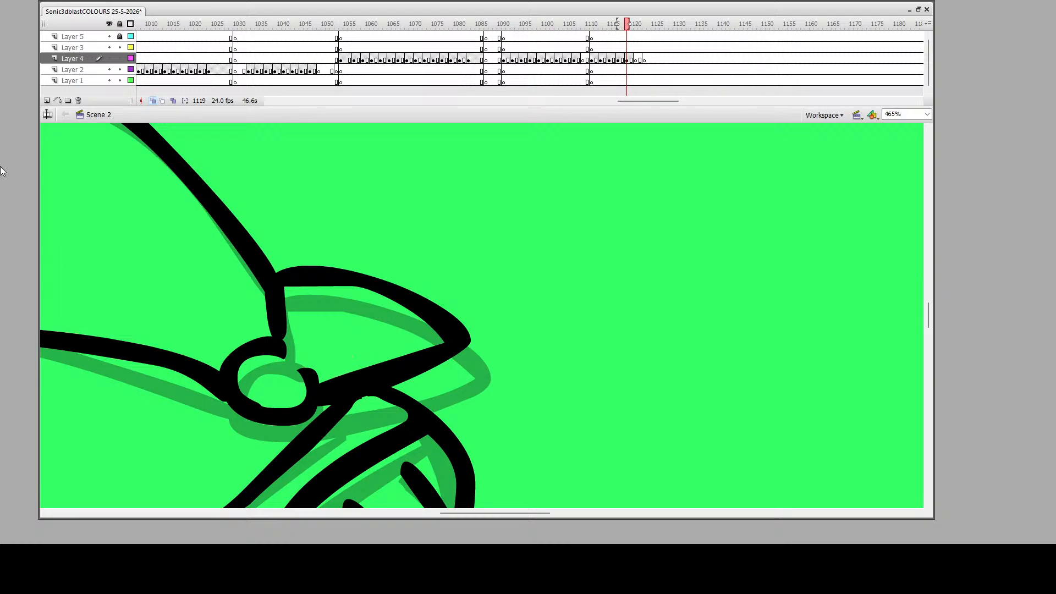
Even out the thickness of the cap's crown outline and the two arched lines beside it
left_click(290, 330)
left_click(318, 348)
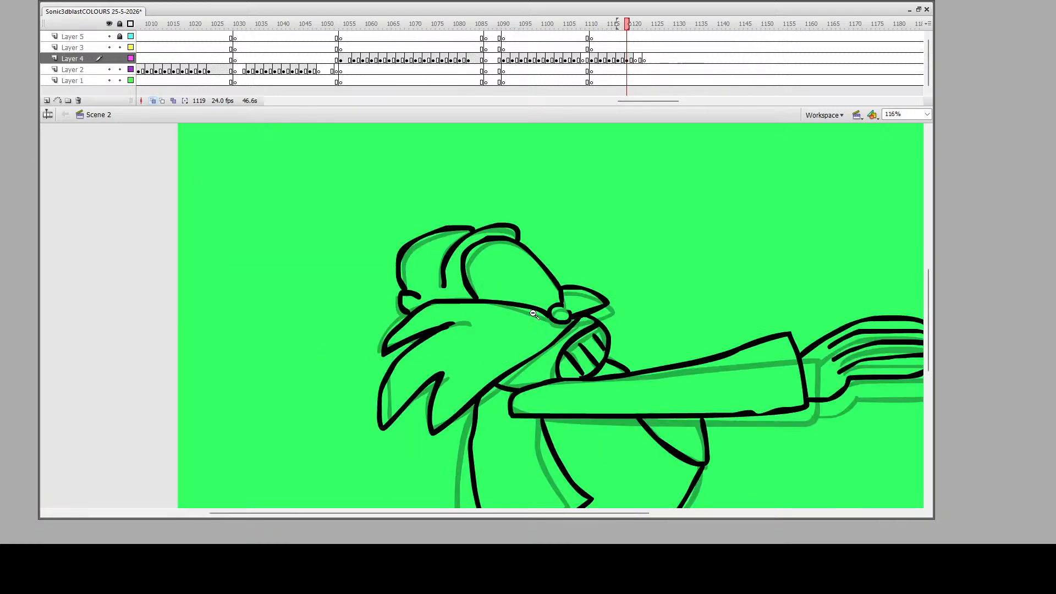
left_click_drag(418, 221, 535, 257)
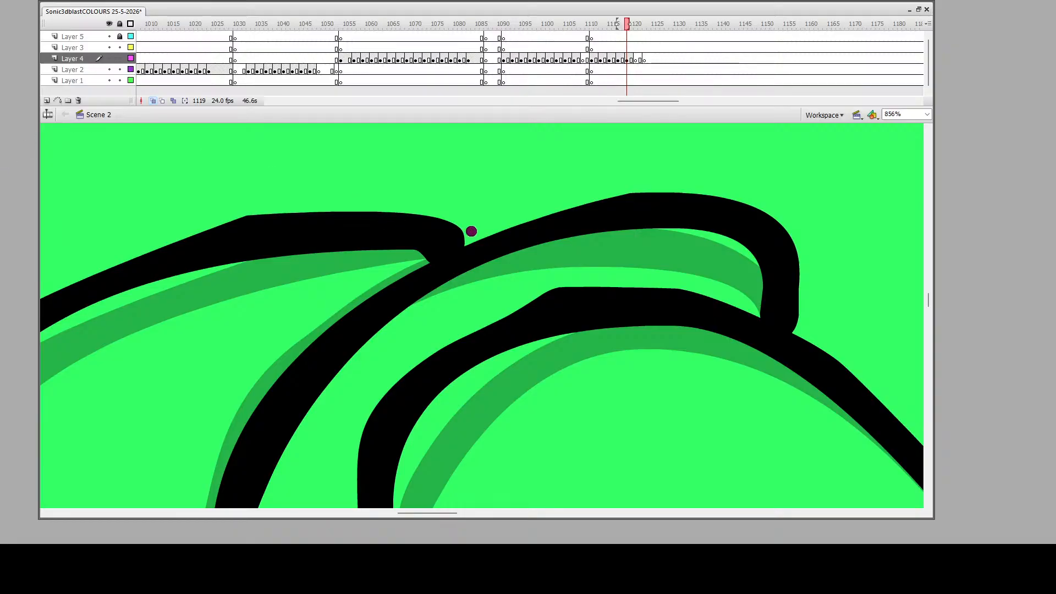
mouse_move(474, 231)
left_mouse_down()
mouse_move(276, 218)
mouse_move(151, 233)
mouse_move(436, 226)
mouse_move(467, 243)
mouse_move(340, 214)
mouse_move(270, 213)
left_mouse_up()
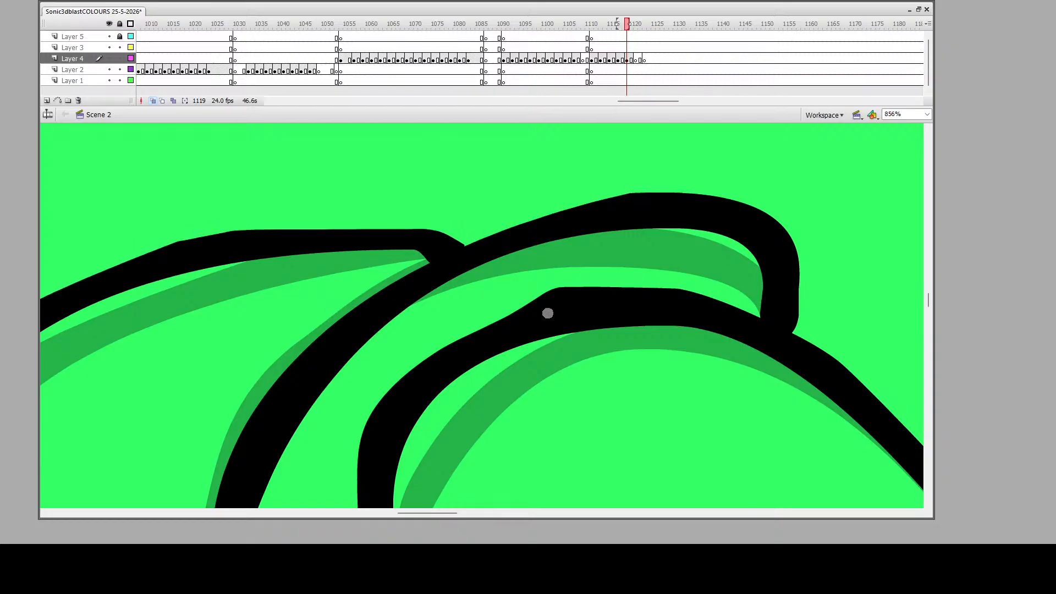
mouse_move(480, 313)
left_mouse_down()
mouse_move(559, 297)
mouse_move(698, 297)
mouse_move(748, 311)
mouse_move(531, 291)
left_mouse_up()
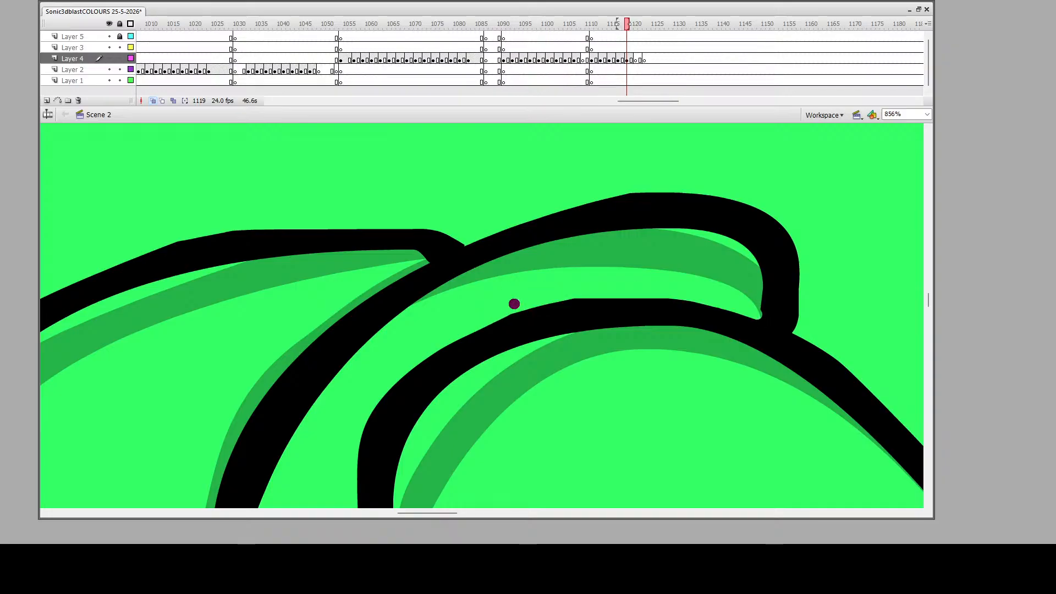
mouse_move(552, 204)
left_mouse_down()
mouse_move(603, 194)
mouse_move(746, 211)
mouse_move(801, 260)
mouse_move(796, 330)
left_mouse_up()
left_click_drag(776, 222, 718, 198)
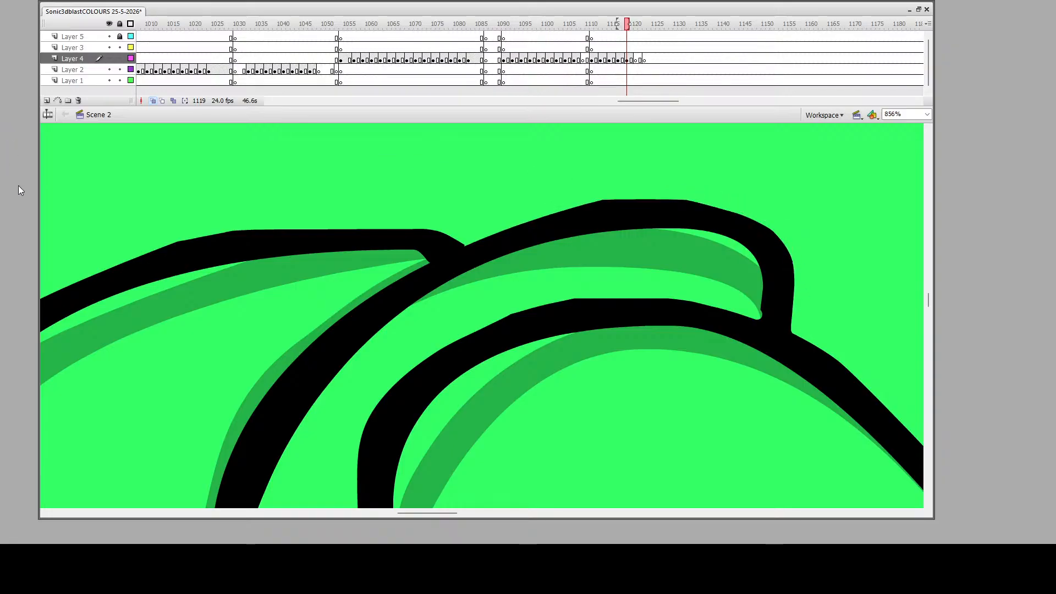
View the whole figure and step through the latest Layer 4 frames to check the running motion
left_click(519, 385)
left_click(520, 385)
left_click(495, 384)
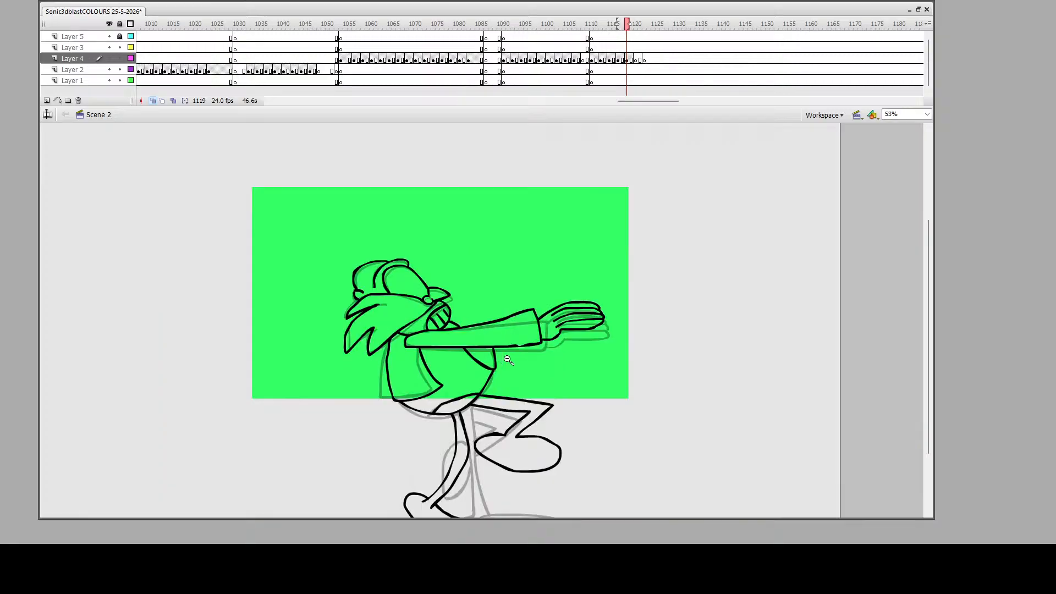
scroll(539, 347, "down", 2)
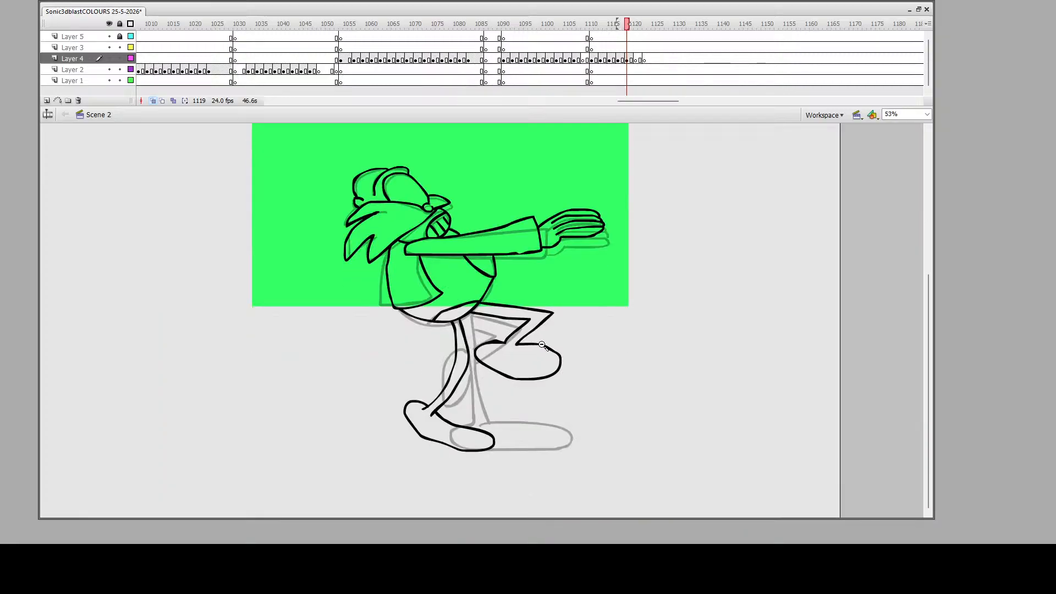
left_click(605, 59)
key("period")
key("period")
key("period")
key("period")
key("period")
key("period")
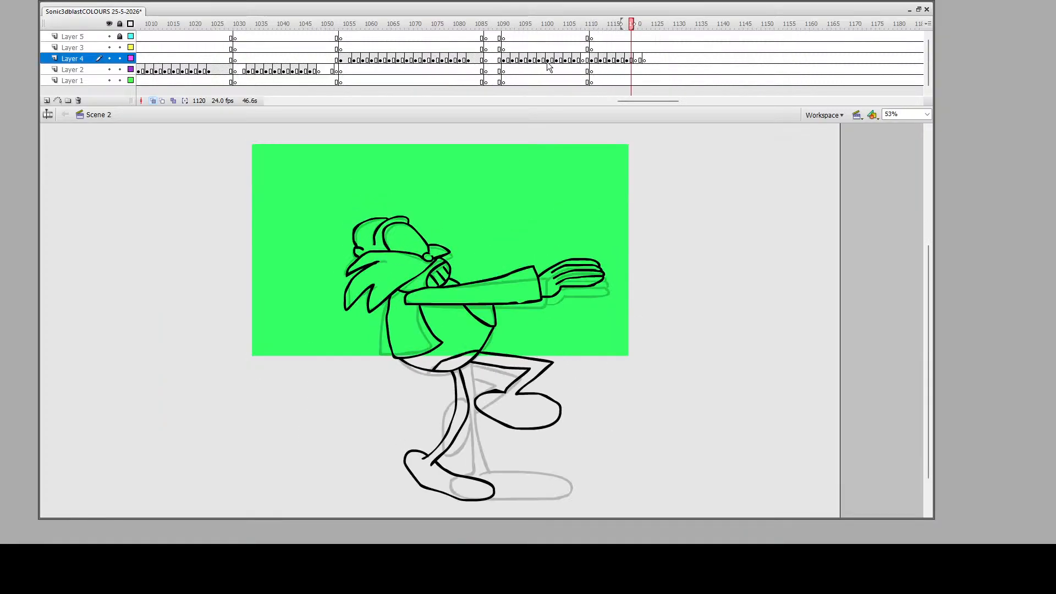
Fill the legs, shoes and lower waist area solid black in the poses at frames 1120 and 1118
left_click(423, 468)
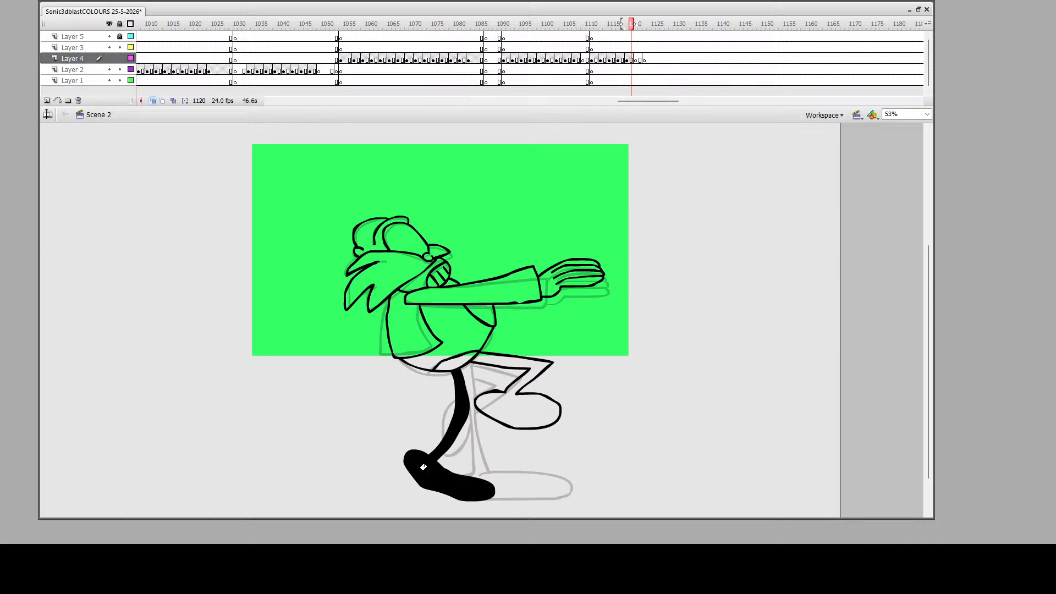
left_click(445, 363)
left_click(527, 366)
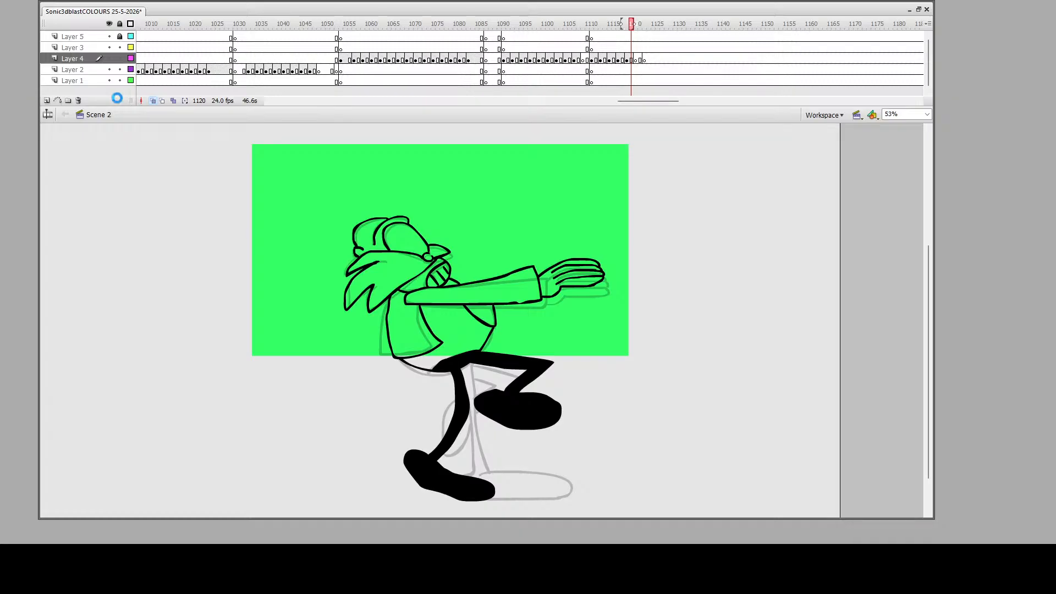
left_click(622, 59)
left_click(465, 395)
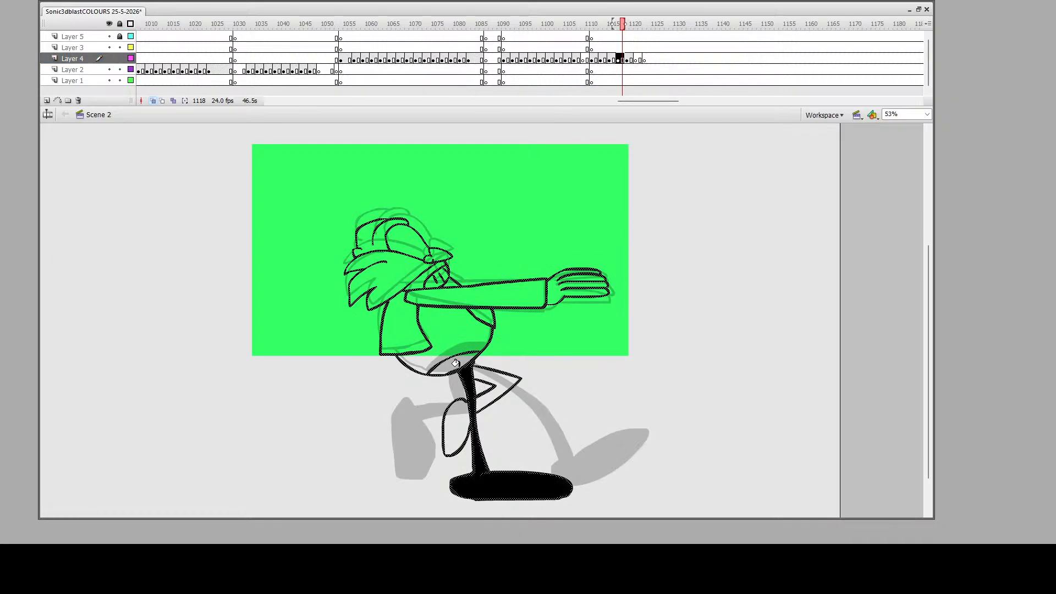
left_click(455, 365)
left_click(454, 417)
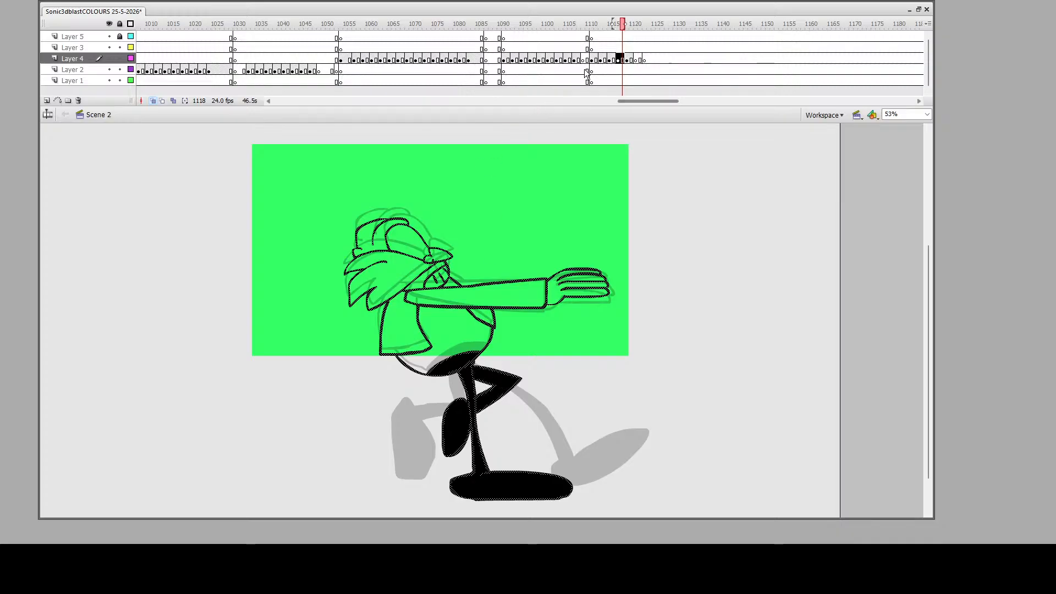
Nudge the entire drawing on frame 1119 slightly upward and play back the current sequence from its start
key("Return")
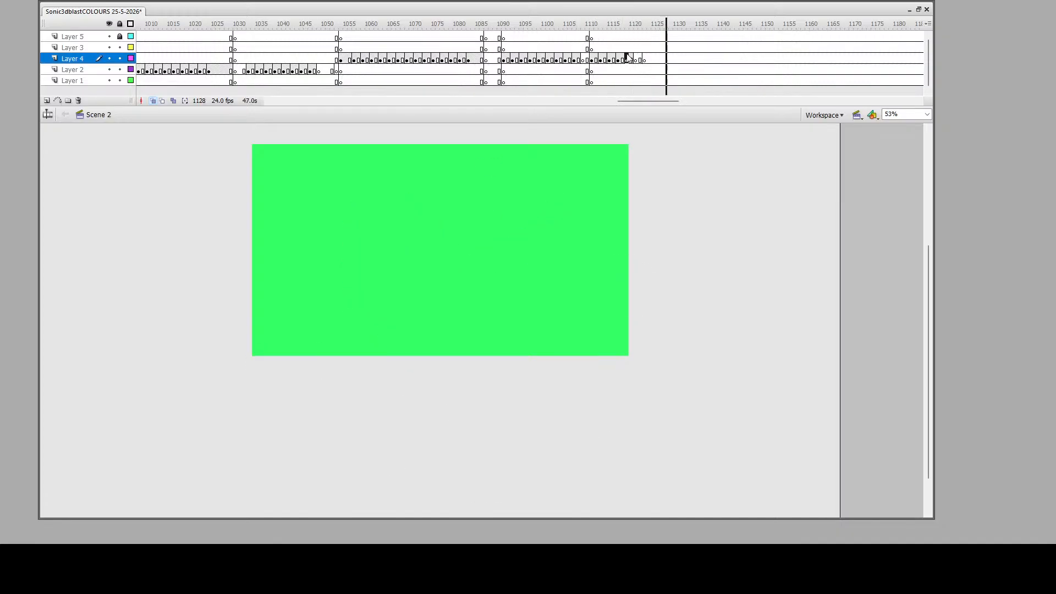
left_click(626, 60)
key("Up")
key("Up")
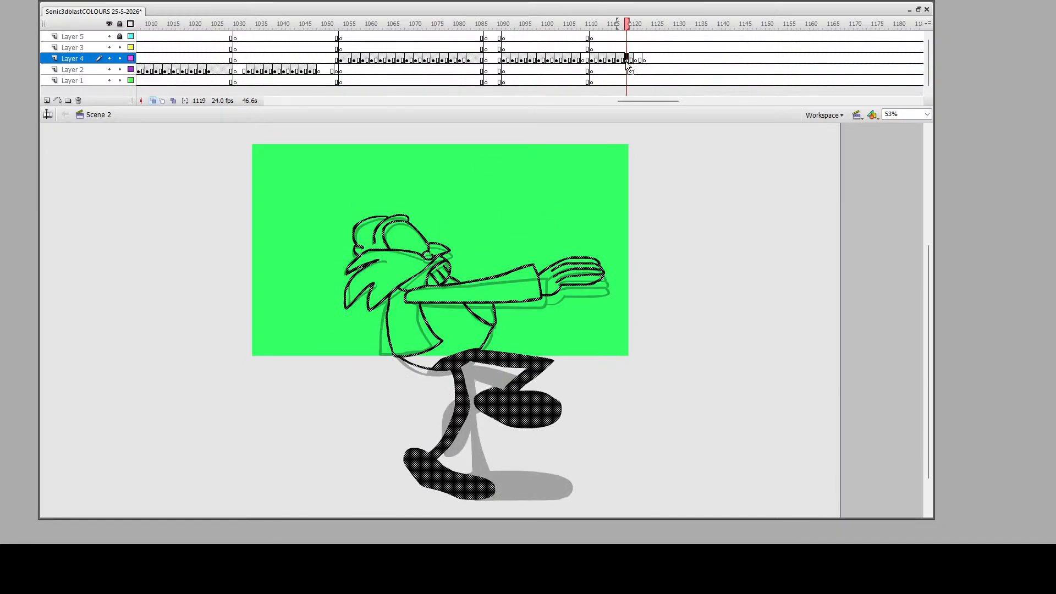
left_click(591, 59)
key("Return")
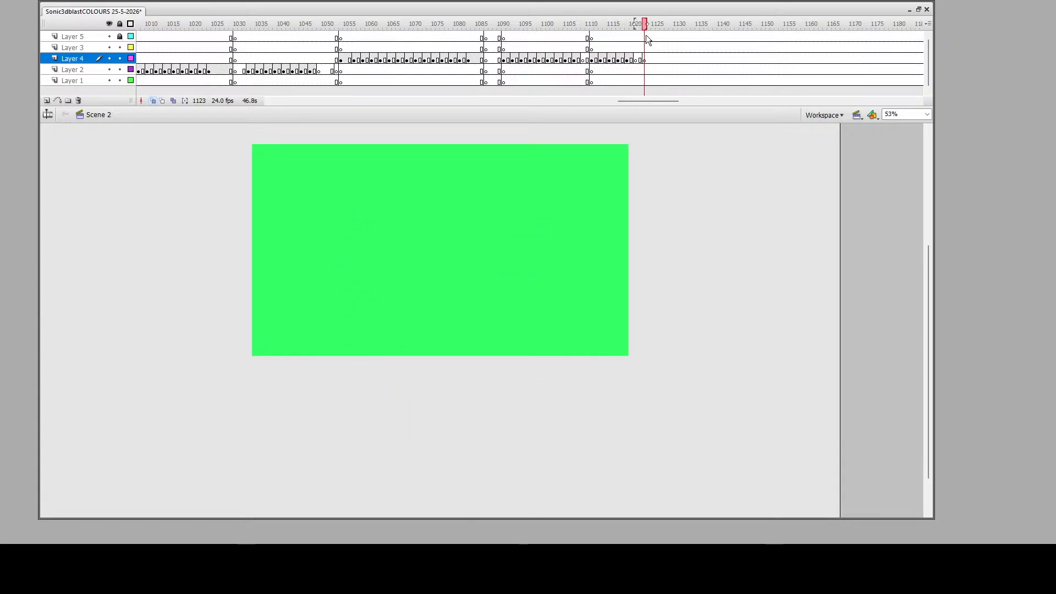
Close the section with blank keyframes on all layers, extending the empty frames before them to 1126, and save the file
left_click_drag(646, 83, 647, 82)
key("F7")
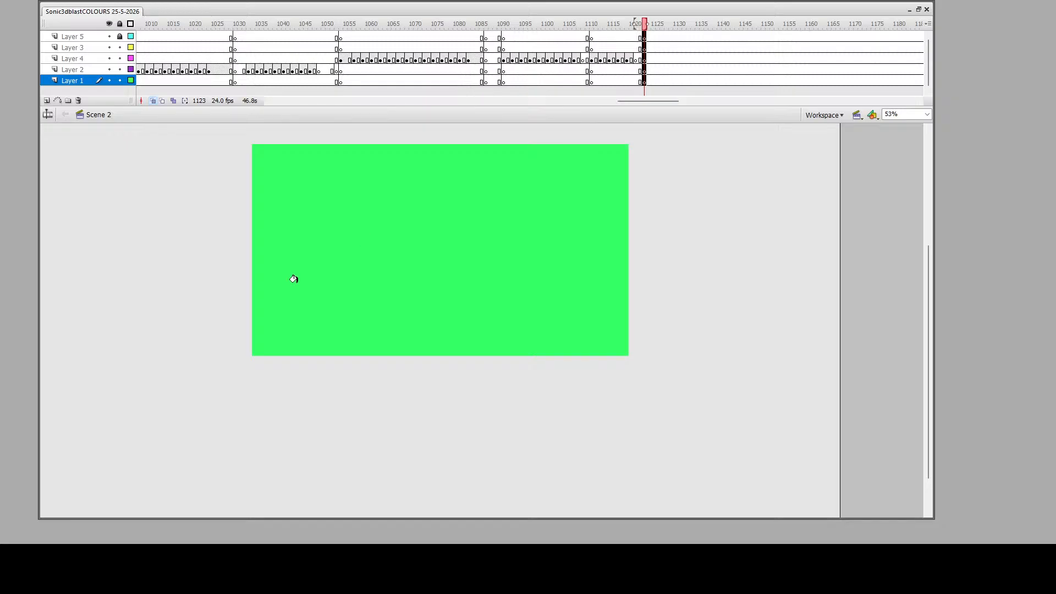
left_click(641, 26)
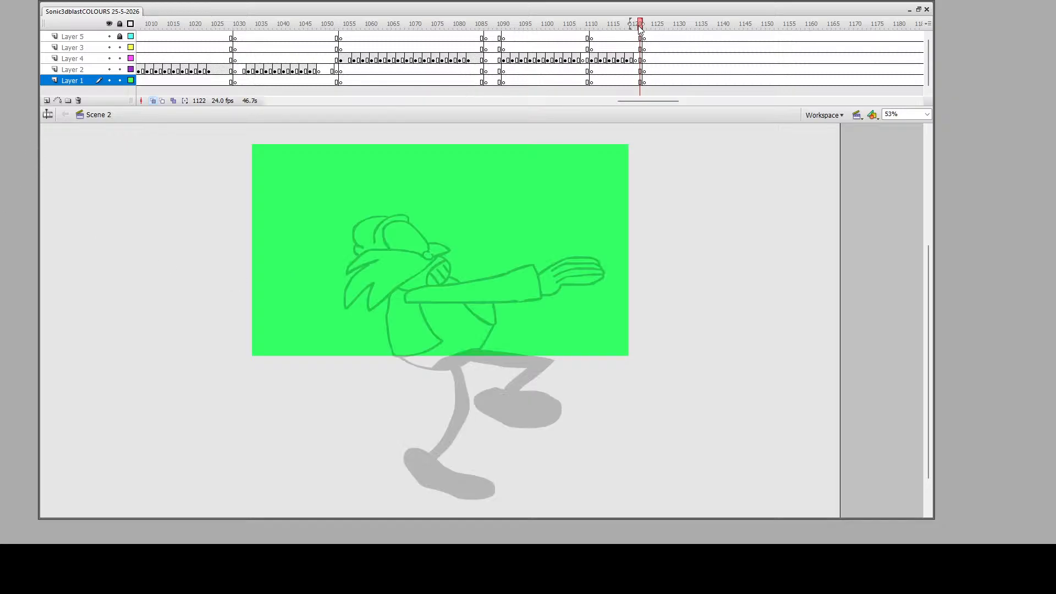
key("F5")
left_click(656, 34)
key("F5")
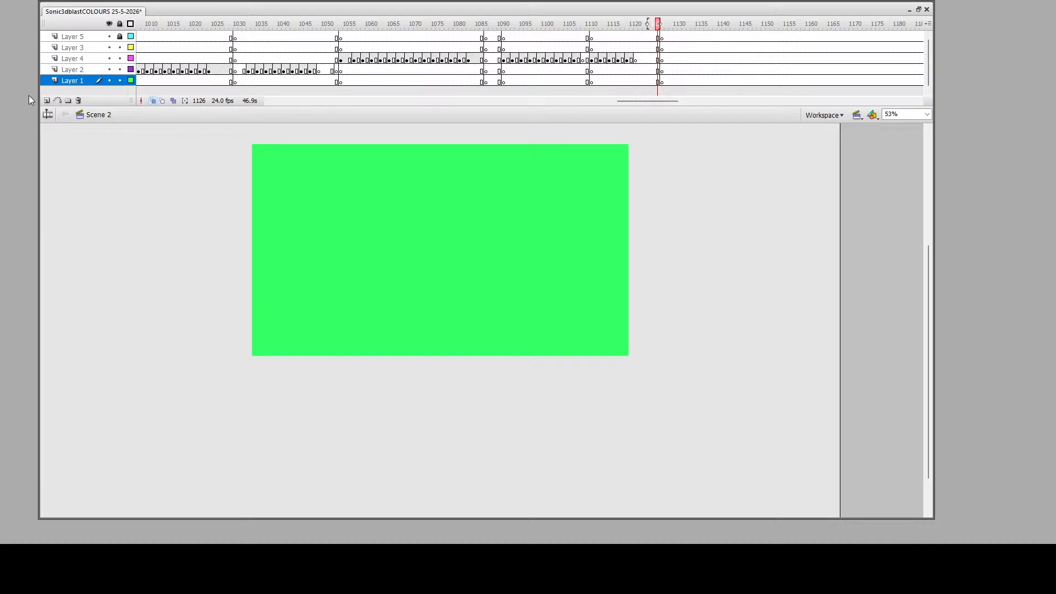
key("ctrl+s")
Insert blank keyframes on every second frame of Layer 4 from frame 1129 to 1143
left_click(666, 60)
left_click(669, 58)
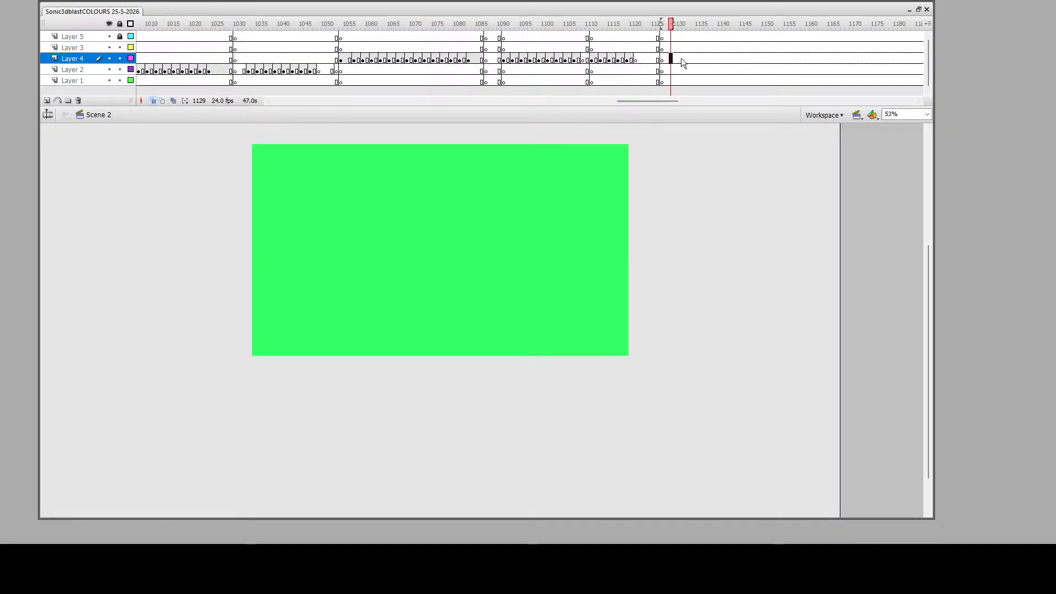
key("F7")
left_click(678, 61)
key("F7")
left_click(689, 61)
key("F7")
left_click(698, 58)
key("F7")
left_click(706, 58)
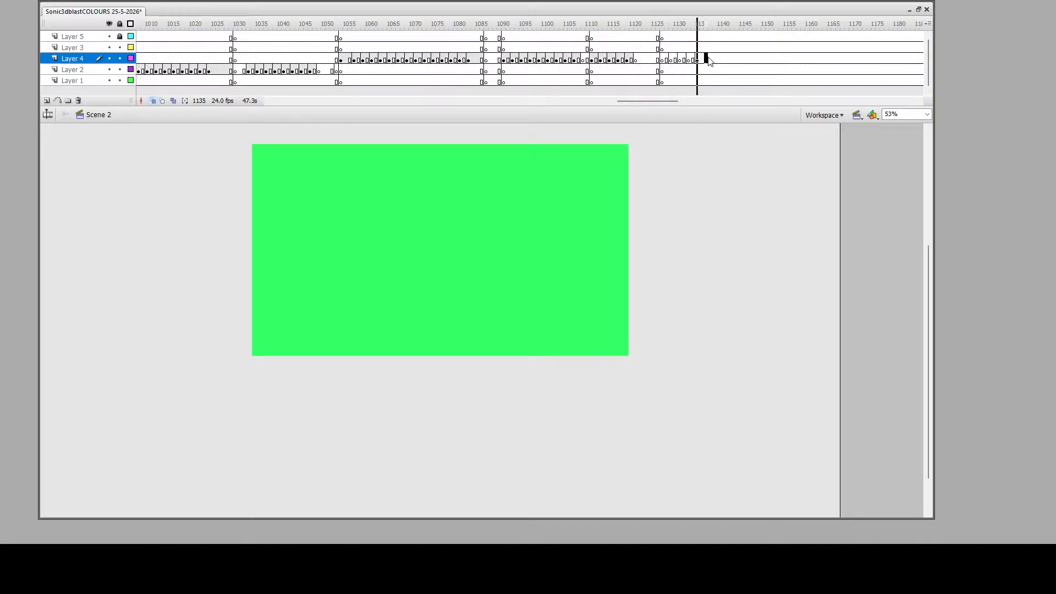
key("F7")
left_click(719, 57)
left_click(712, 57)
key("F7")
left_click(724, 57)
key("F7")
left_click(732, 58)
key("F7")
left_click(666, 57)
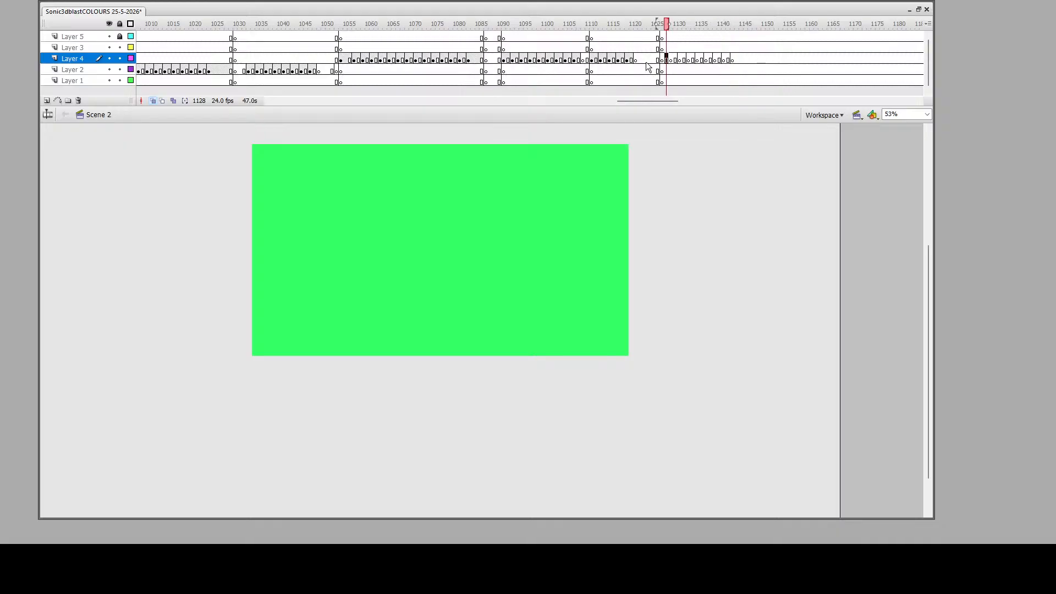
On Layer 4 at frame 1127, draw the character's nose and a first outline of the left moustache half
left_click(13, 133)
left_click(305, 146)
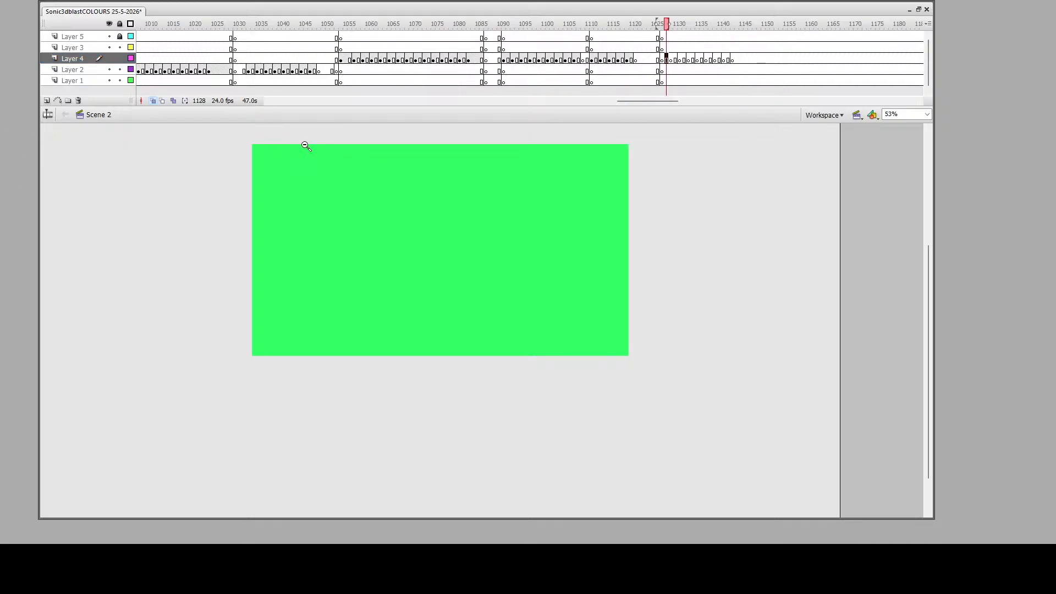
left_click_drag(361, 134, 563, 367)
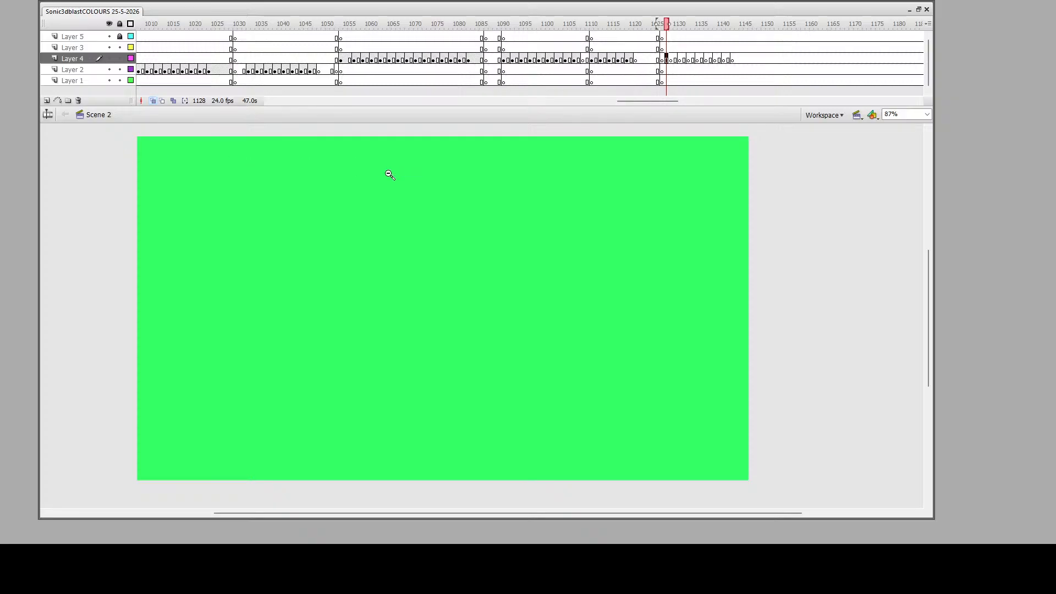
left_click(667, 59)
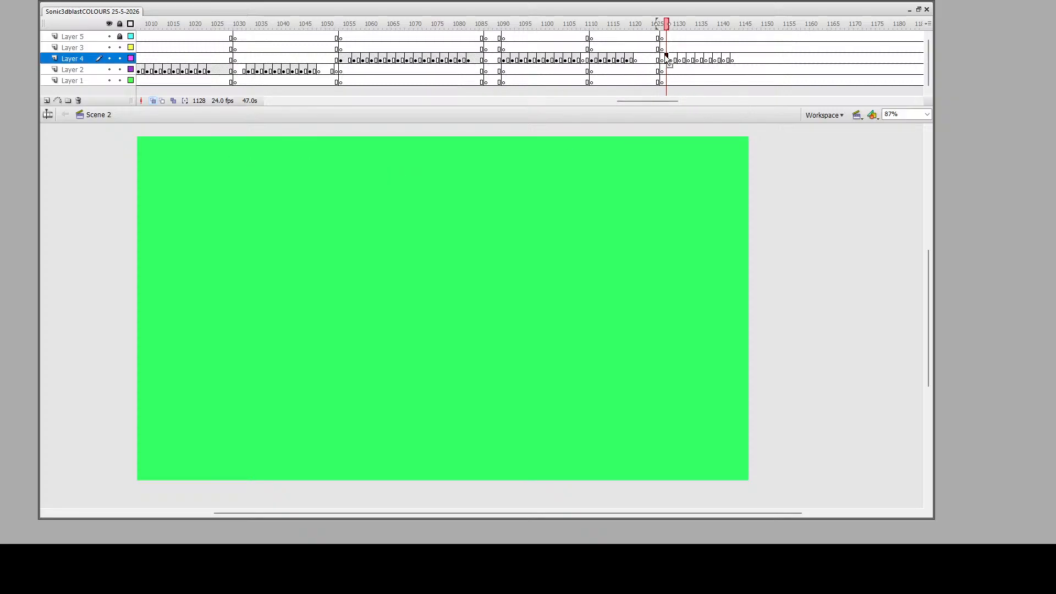
left_click(665, 60)
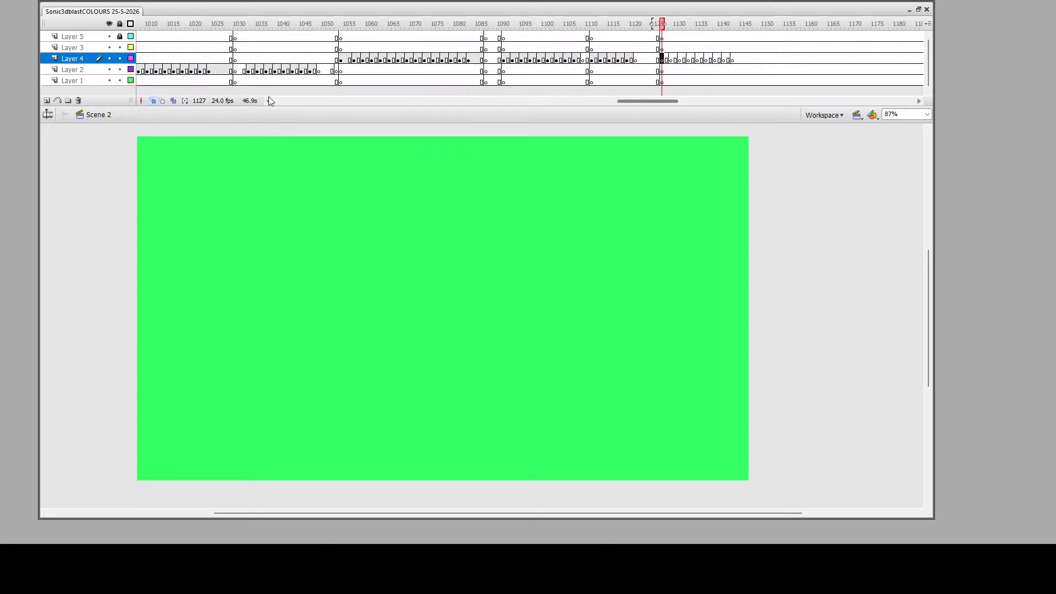
left_click(22, 172)
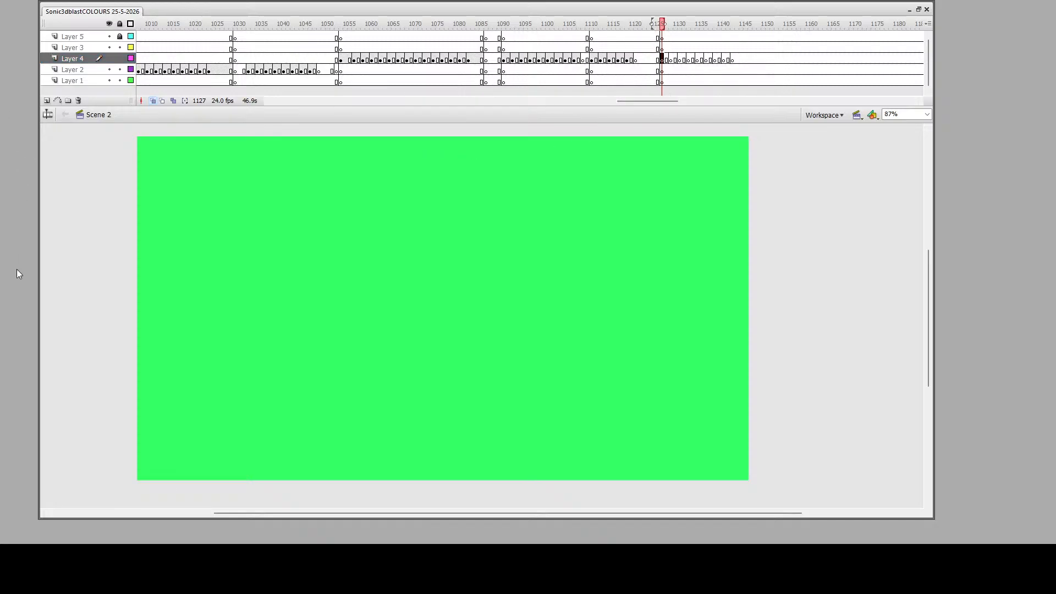
mouse_move(389, 325)
left_mouse_down()
mouse_move(373, 320)
mouse_move(385, 341)
mouse_move(437, 337)
mouse_move(404, 302)
mouse_move(386, 322)
left_mouse_up()
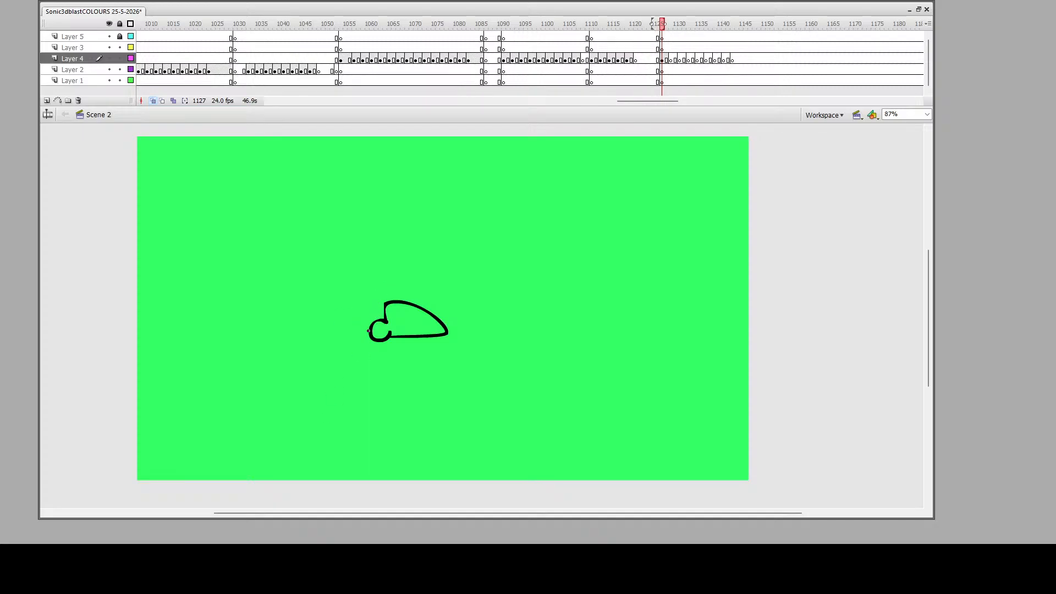
mouse_move(368, 331)
left_mouse_down()
mouse_move(285, 298)
mouse_move(241, 301)
mouse_move(261, 310)
mouse_move(232, 315)
mouse_move(191, 360)
mouse_move(223, 353)
left_mouse_up()
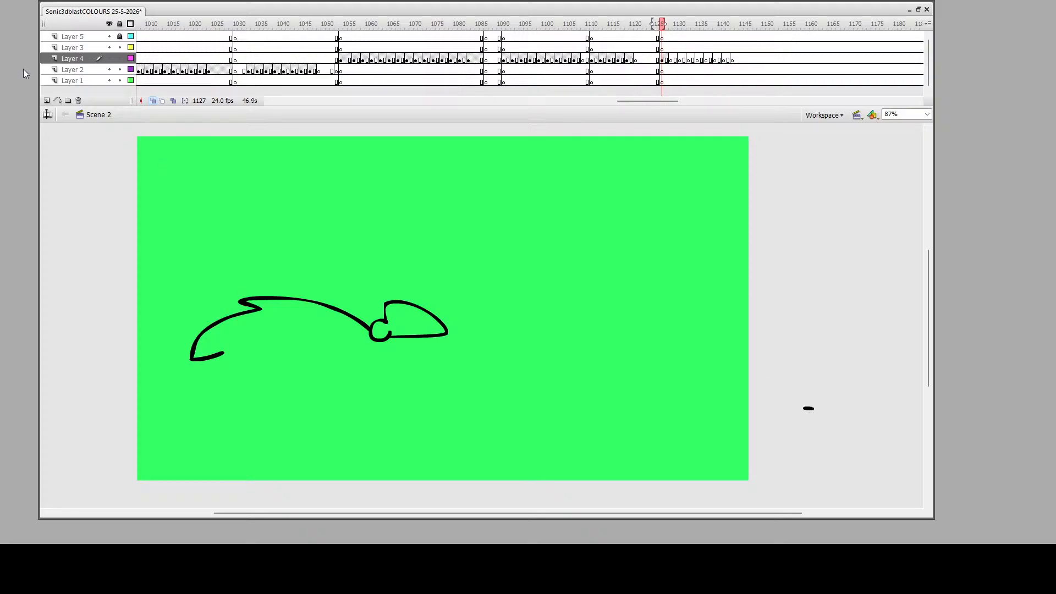
Paste the reference picture of the red-suited character, scale it down and place it beside the stage
key("ctrl+z")
key("ctrl+v")
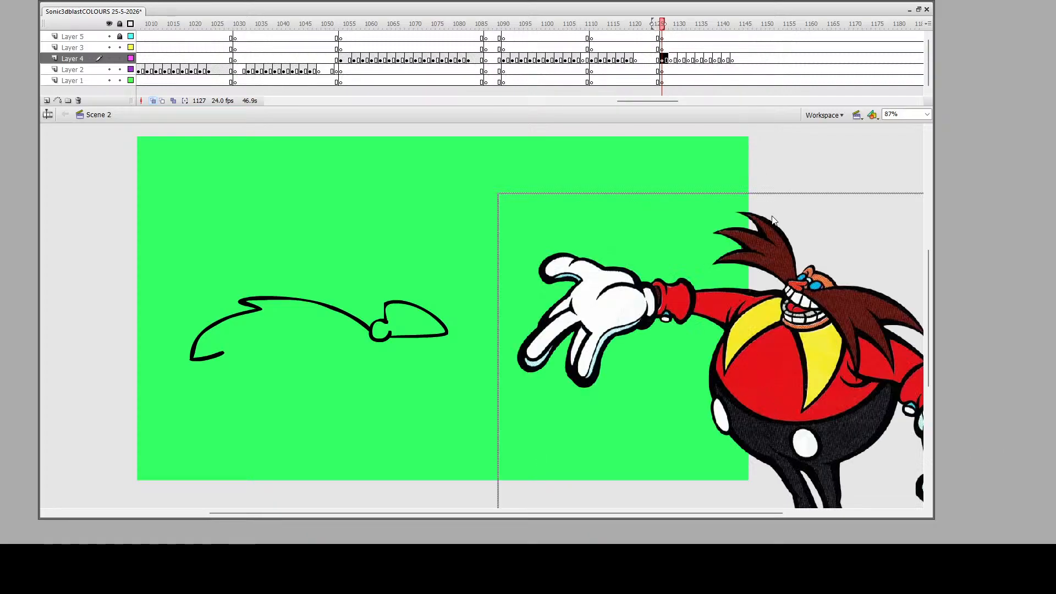
key("q")
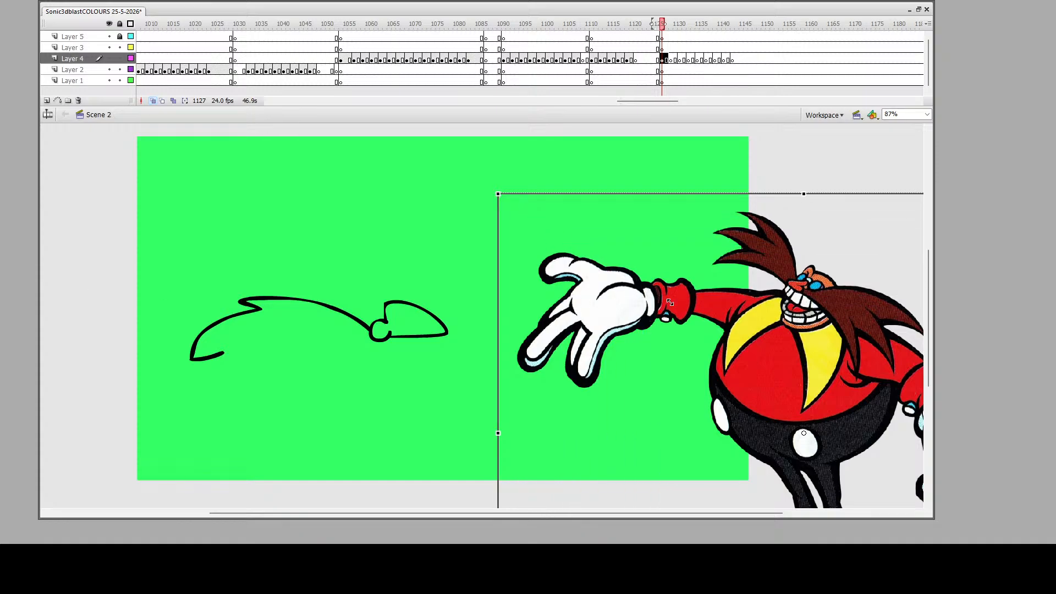
left_click_drag(670, 303, 667, 278)
left_click(604, 292)
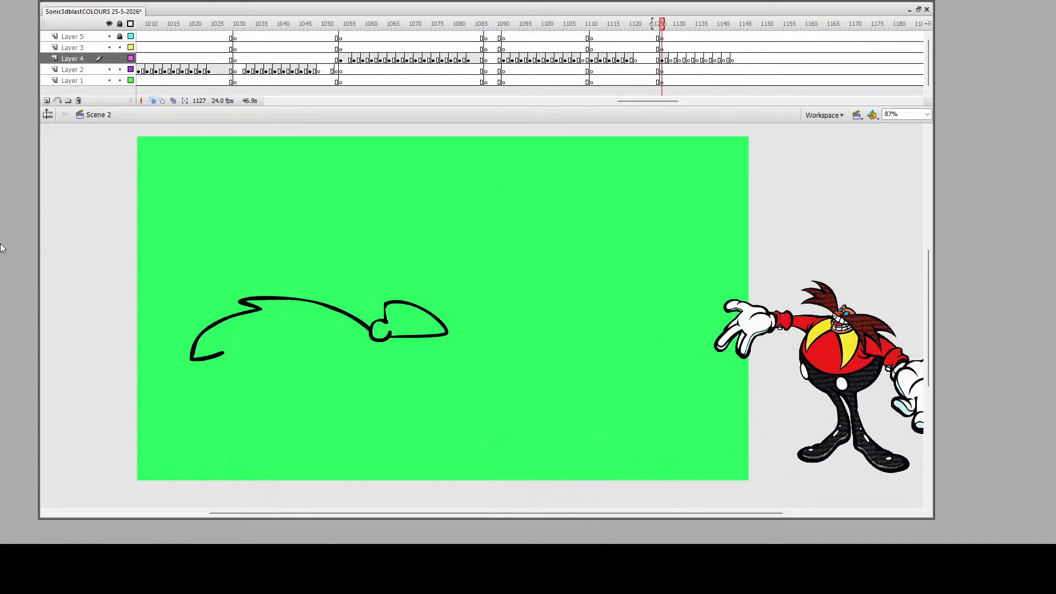
Delete the first moustache outline and redraw both jagged moustache halves on either side of the nose
mouse_move(155, 257)
left_mouse_down()
mouse_move(388, 447)
mouse_move(368, 447)
left_mouse_up()
key("Delete")
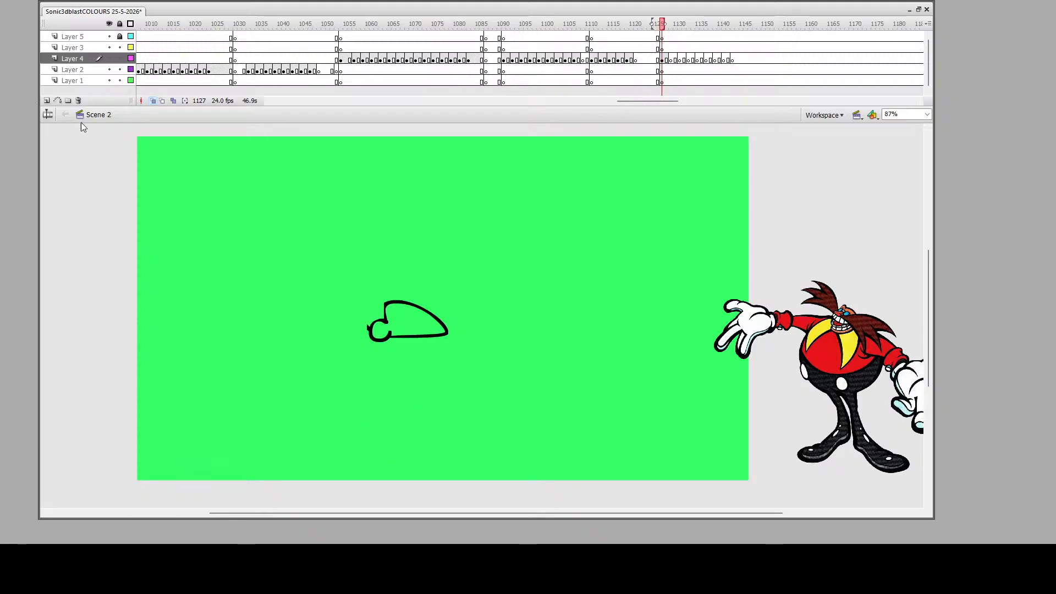
mouse_move(368, 328)
left_mouse_down()
mouse_move(302, 277)
mouse_move(260, 271)
mouse_move(208, 316)
mouse_move(257, 300)
mouse_move(210, 331)
mouse_move(201, 400)
mouse_move(258, 358)
mouse_move(260, 414)
mouse_move(370, 332)
left_mouse_up()
mouse_move(526, 283)
left_mouse_down()
mouse_move(499, 308)
mouse_move(546, 311)
mouse_move(585, 378)
mouse_move(546, 351)
mouse_move(559, 388)
mouse_move(549, 402)
mouse_move(495, 341)
mouse_move(448, 333)
left_mouse_up()
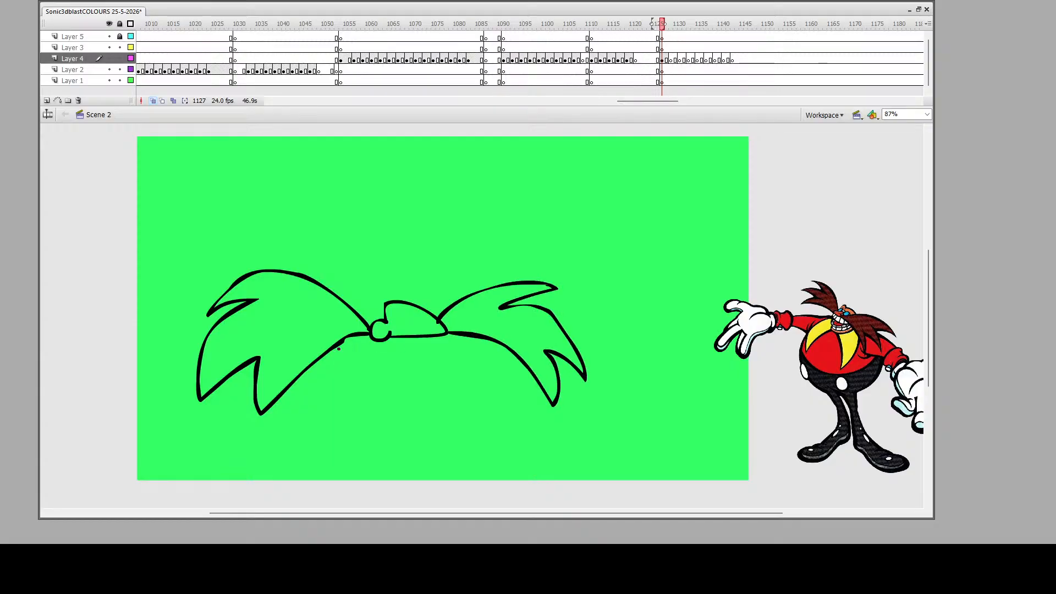
Draw the jaw with its mouth line, the glasses and the top of the head, and reshape the jaw's right corner
mouse_move(339, 346)
left_mouse_down()
mouse_move(401, 383)
mouse_move(432, 374)
mouse_move(472, 337)
mouse_move(410, 362)
left_mouse_up()
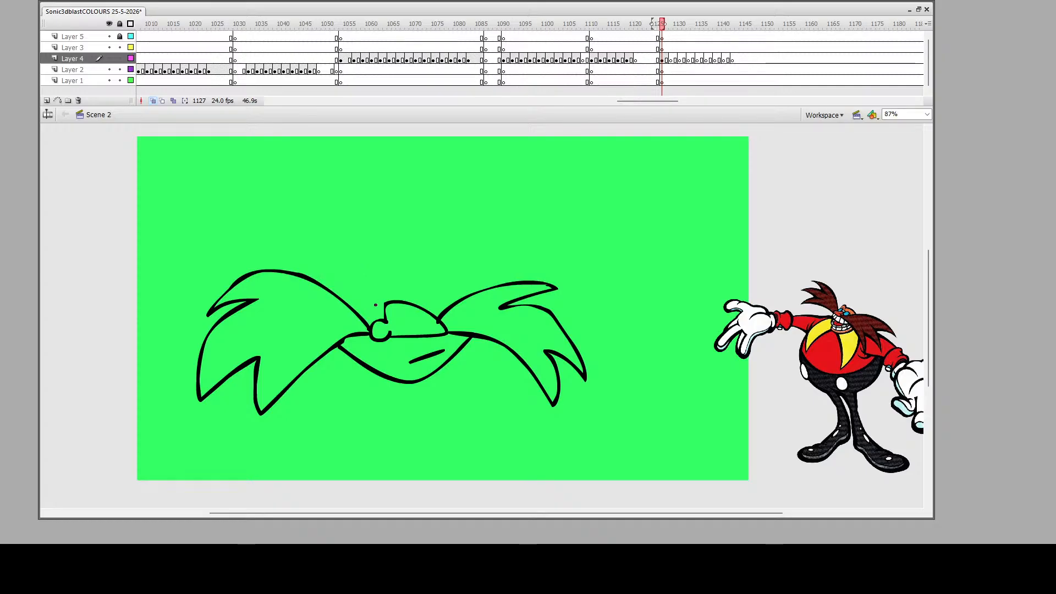
mouse_move(385, 302)
left_mouse_down()
mouse_move(373, 268)
mouse_move(354, 262)
mouse_move(342, 298)
mouse_move(404, 295)
mouse_move(417, 263)
mouse_move(431, 270)
mouse_move(427, 308)
left_mouse_up()
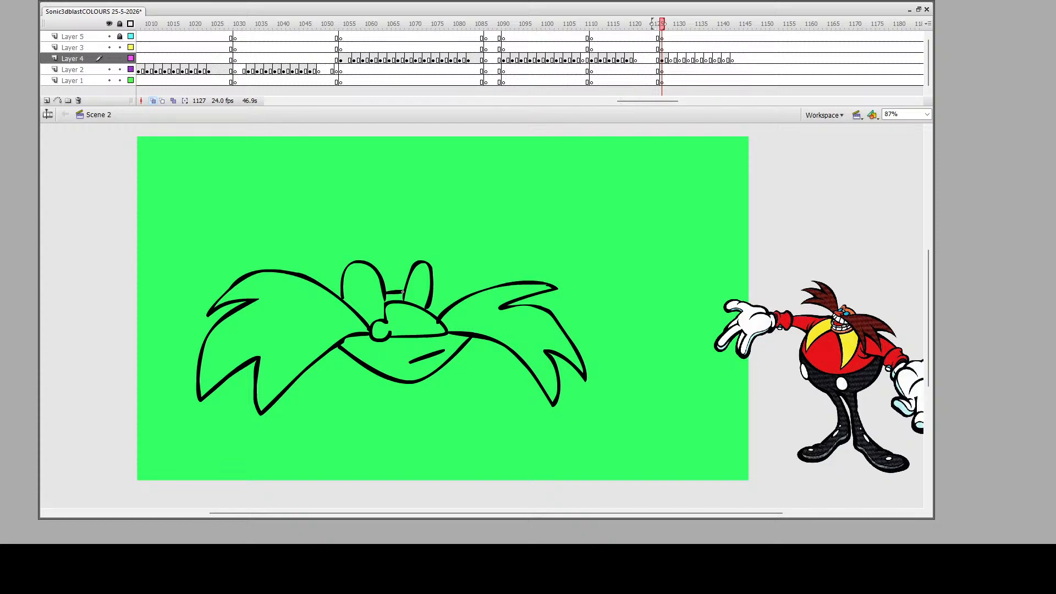
left_click_drag(405, 286, 395, 284)
mouse_move(314, 281)
left_mouse_down()
mouse_move(362, 248)
mouse_move(386, 265)
mouse_move(383, 250)
mouse_move(436, 252)
mouse_move(435, 315)
left_mouse_up()
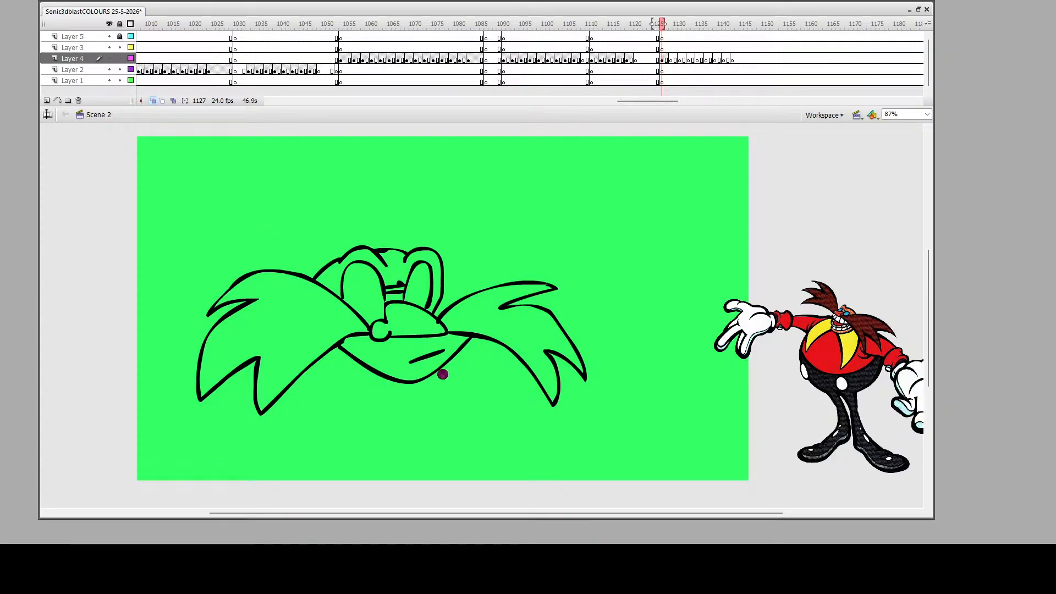
left_click_drag(468, 342, 456, 359)
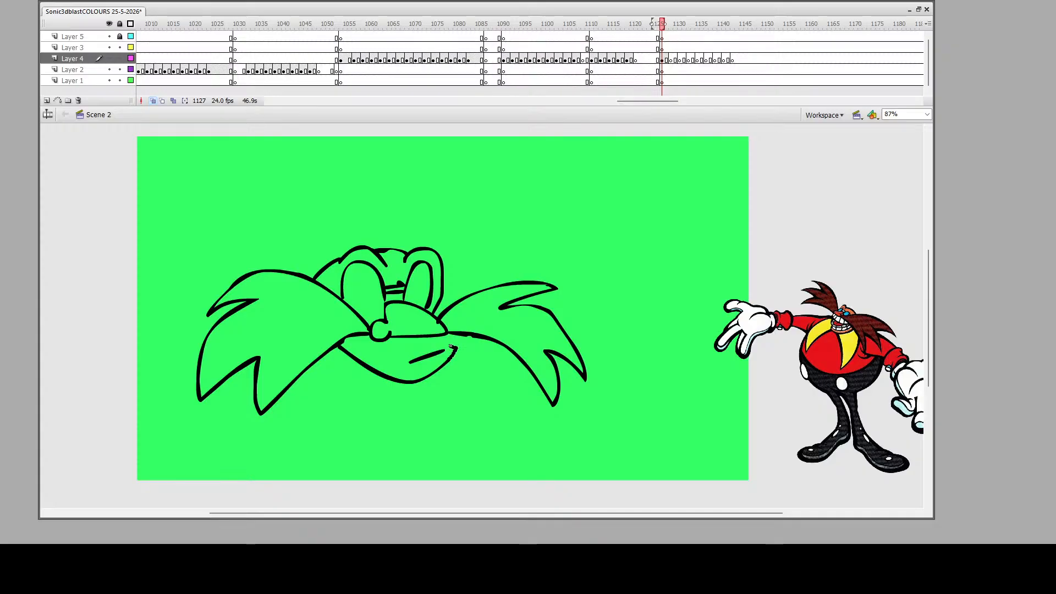
left_click_drag(444, 336, 444, 335)
Draw the two pointed collar flaps below the jaw and the arms and torso down to a straight base line
scroll(467, 328, "down", 3)
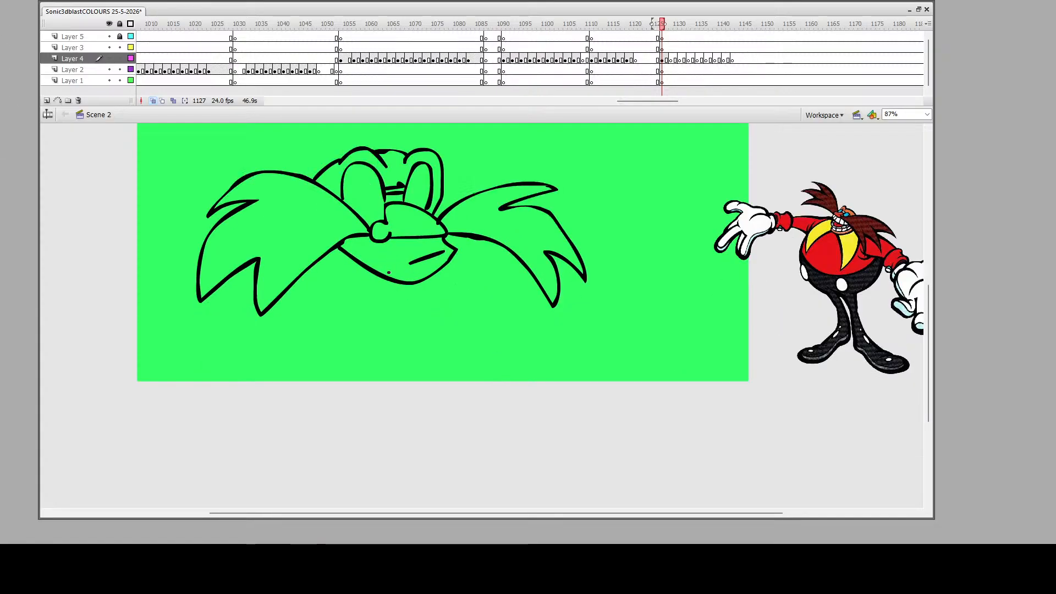
mouse_move(385, 279)
left_mouse_down()
mouse_move(337, 403)
mouse_move(305, 301)
mouse_move(324, 259)
left_mouse_up()
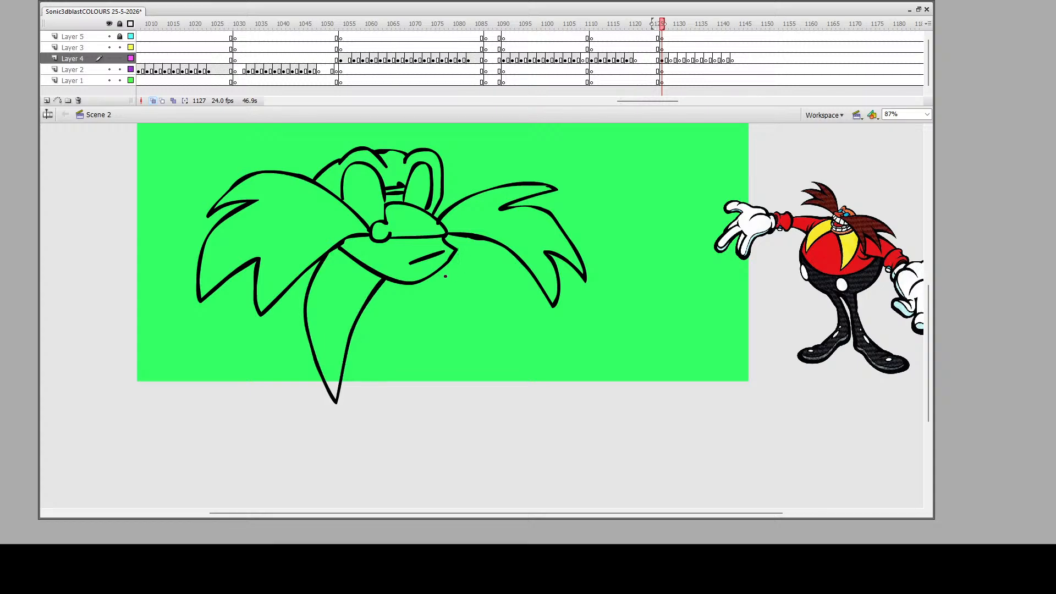
mouse_move(427, 279)
left_mouse_down()
mouse_move(448, 301)
mouse_move(484, 406)
mouse_move(509, 377)
mouse_move(515, 322)
mouse_move(457, 255)
left_mouse_up()
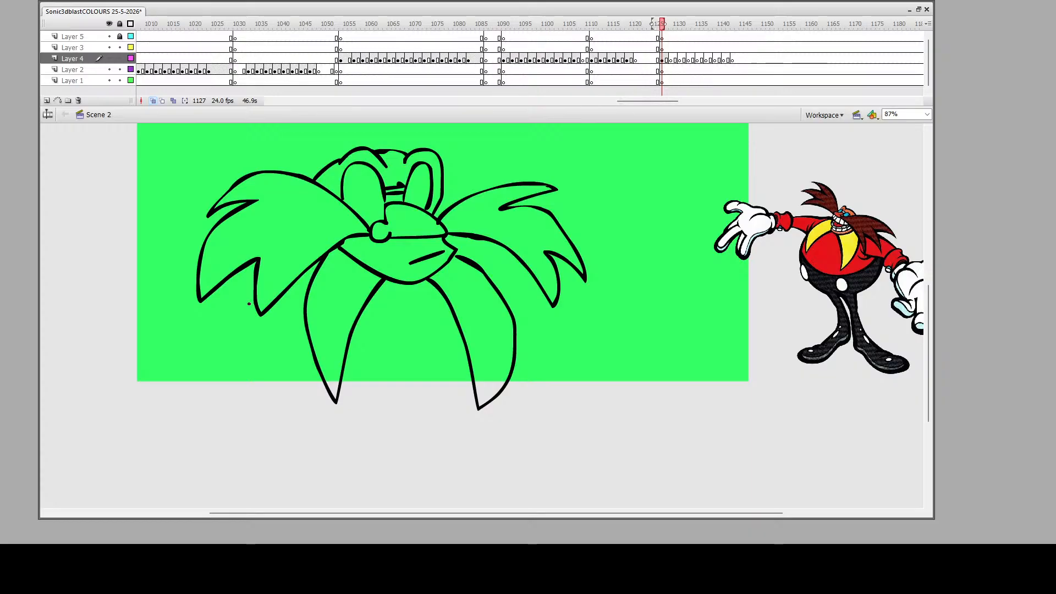
mouse_move(255, 293)
left_mouse_down()
mouse_move(200, 441)
mouse_move(307, 443)
mouse_move(286, 368)
mouse_move(284, 308)
left_mouse_up()
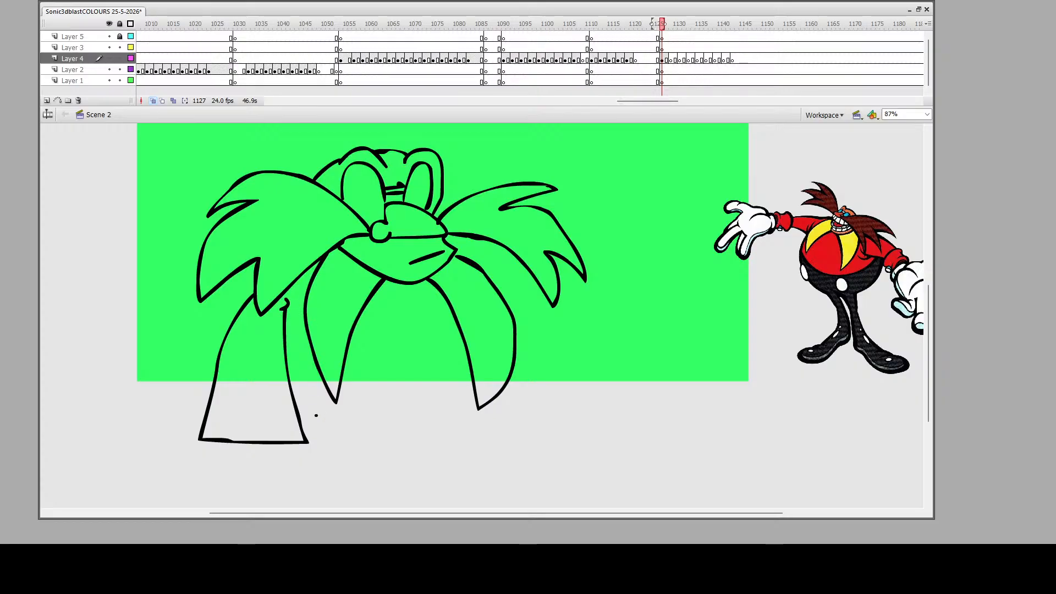
mouse_move(309, 443)
left_mouse_down()
mouse_move(531, 432)
mouse_move(533, 441)
mouse_move(527, 340)
mouse_move(482, 267)
mouse_move(505, 278)
mouse_move(529, 322)
mouse_move(566, 440)
mouse_move(526, 442)
left_mouse_up()
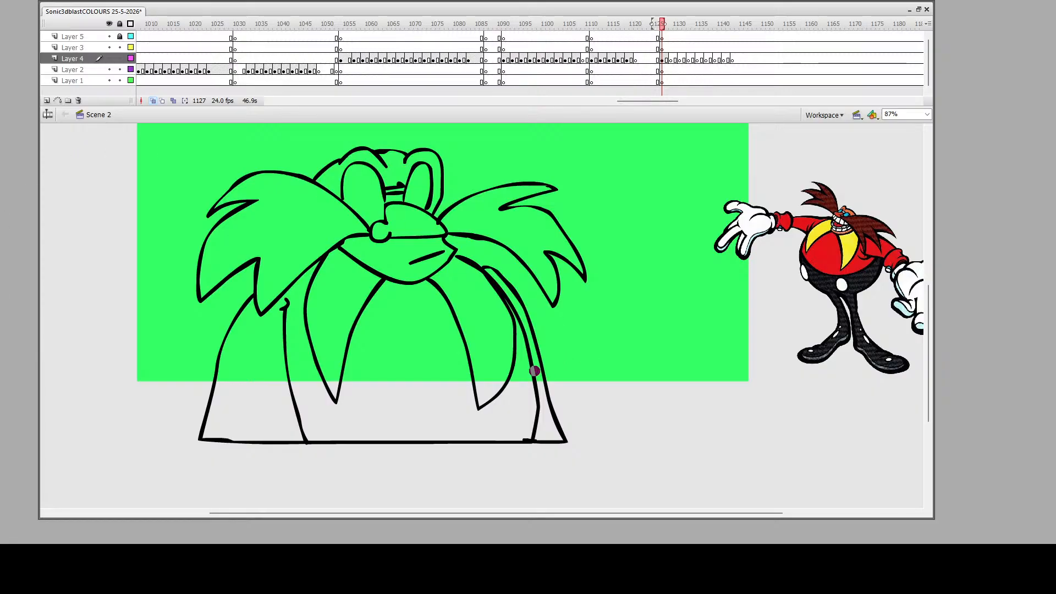
left_click_drag(524, 432, 521, 431)
Move the whole line drawing on frame 1127 up and slightly right onto the stage, leaving the reference picture in place, and save the file
left_click(661, 60)
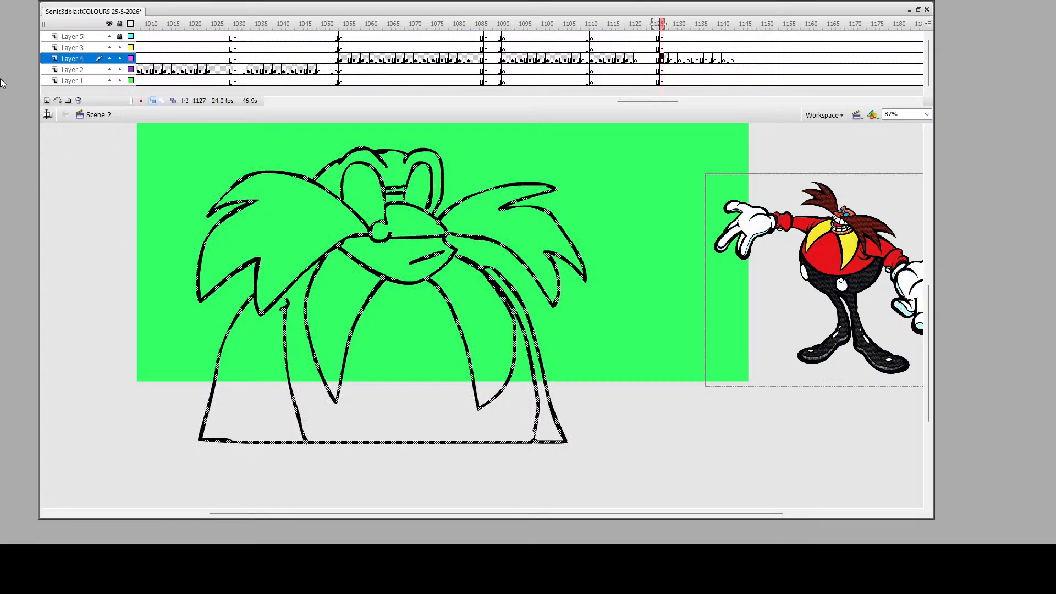
mouse_move(635, 458)
left_mouse_down()
mouse_move(174, 181)
mouse_move(159, 136)
left_mouse_up()
scroll(352, 168, "up", 3)
mouse_move(379, 259)
left_mouse_down()
mouse_move(394, 189)
mouse_move(401, 204)
left_mouse_up()
left_click(427, 144)
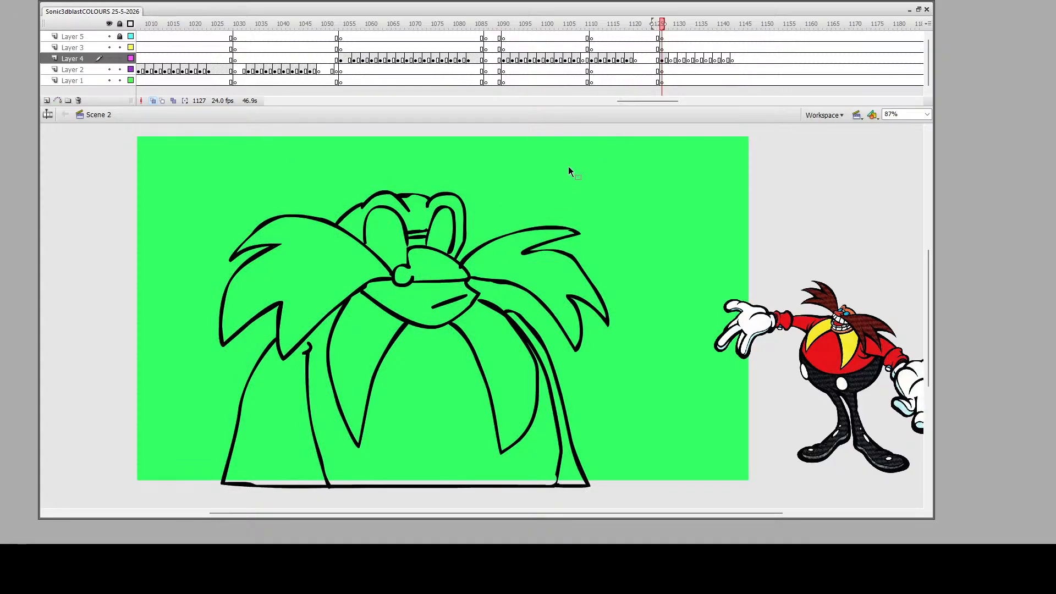
Erase the excess black where the top-of-head line meets the left brow so the join has a clean, even outline
left_click_drag(461, 269, 456, 270)
left_click_drag(303, 180, 624, 494)
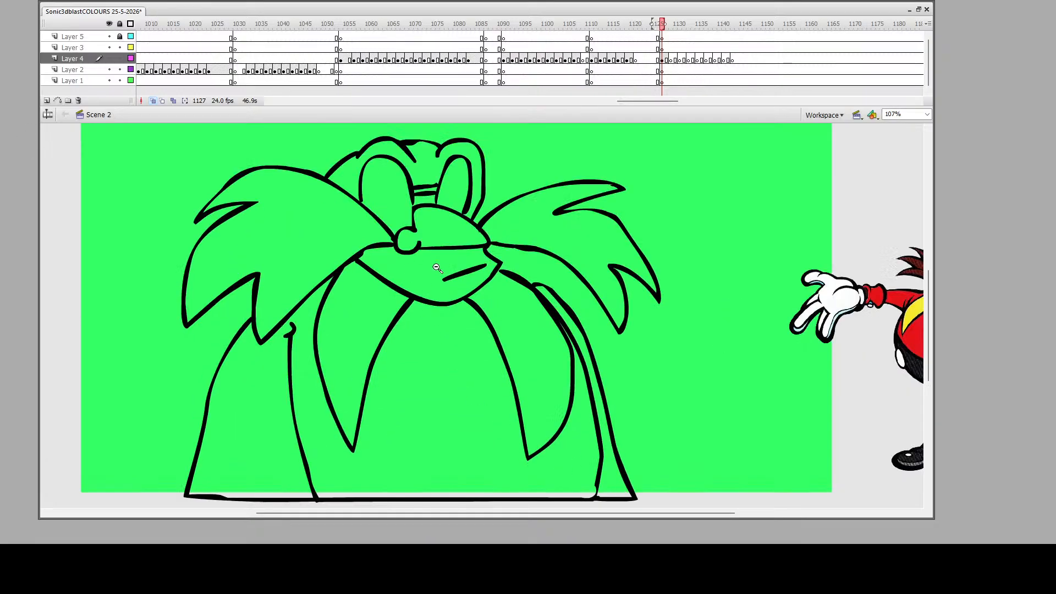
left_click_drag(396, 134, 416, 173)
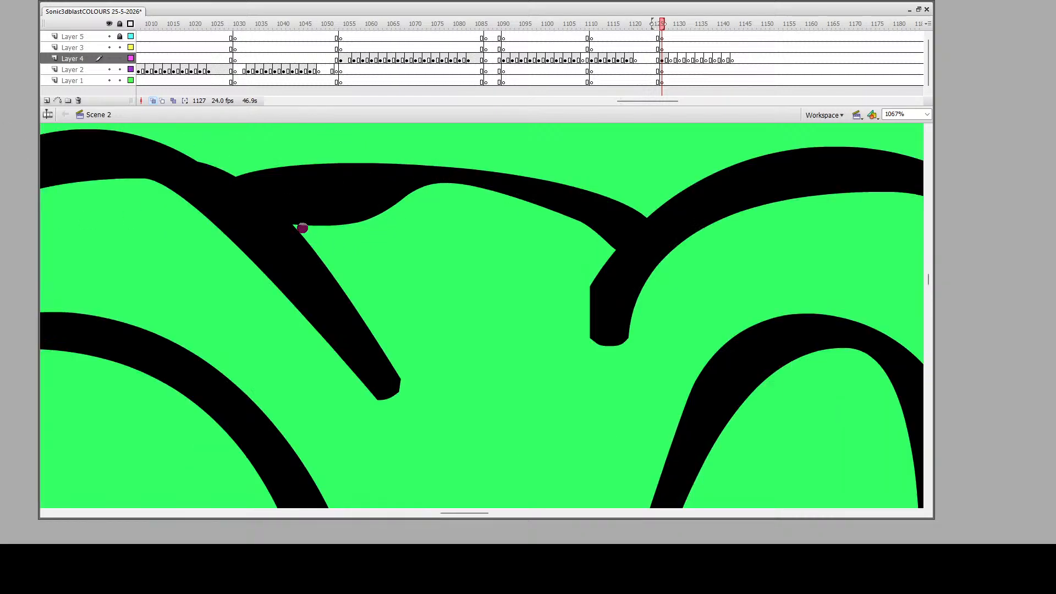
mouse_move(302, 222)
left_mouse_down()
mouse_move(284, 204)
mouse_move(320, 192)
mouse_move(470, 191)
left_mouse_up()
mouse_move(419, 200)
left_mouse_down()
mouse_move(292, 206)
mouse_move(327, 220)
mouse_move(397, 204)
left_mouse_up()
mouse_move(376, 204)
left_mouse_down()
mouse_move(307, 212)
mouse_move(333, 218)
left_mouse_up()
left_click_drag(375, 205, 317, 224)
left_click_drag(307, 221, 396, 220)
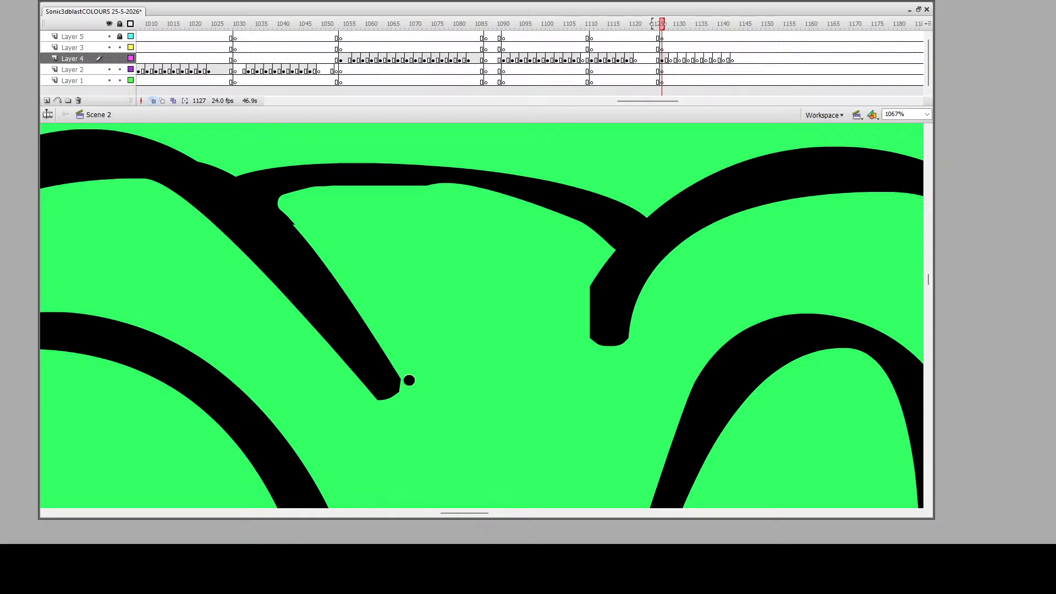
mouse_move(410, 379)
left_mouse_down()
mouse_move(279, 212)
mouse_move(321, 191)
mouse_move(453, 189)
mouse_move(527, 215)
left_mouse_up()
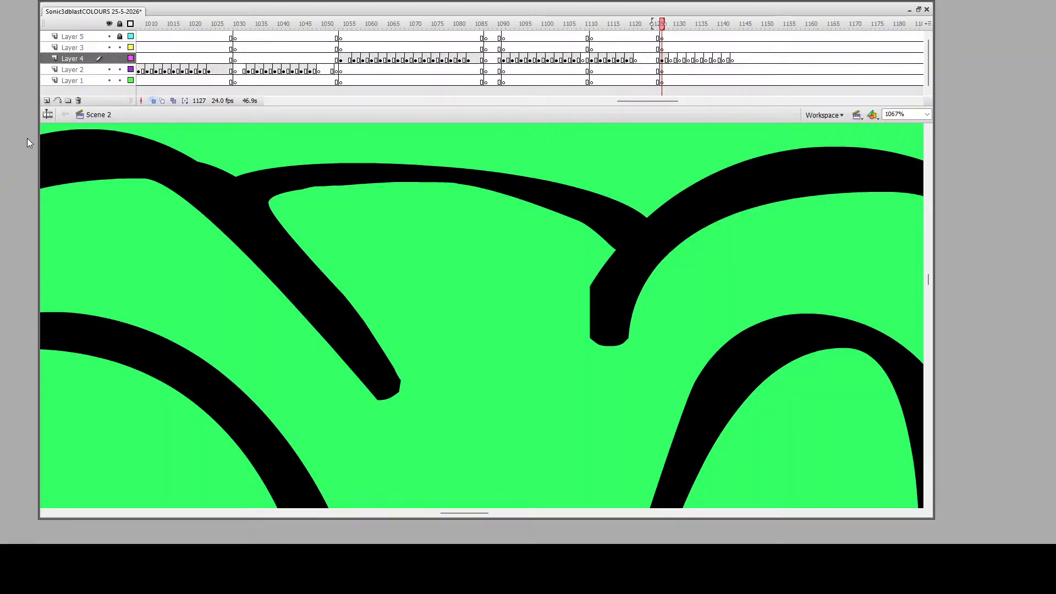
Examine the outline on frame 1127 up close, especially the collar, right shoulder and arm lines
left_click(225, 215)
left_click(497, 399)
left_click(505, 297)
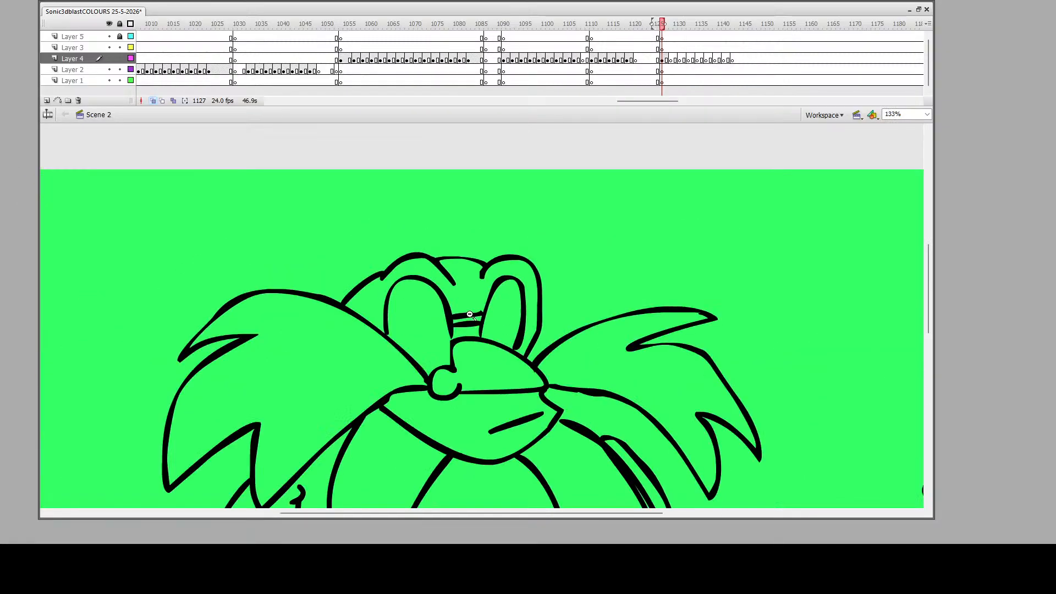
left_click(540, 365)
scroll(540, 362, "down", 2)
scroll(534, 334, "up", 1)
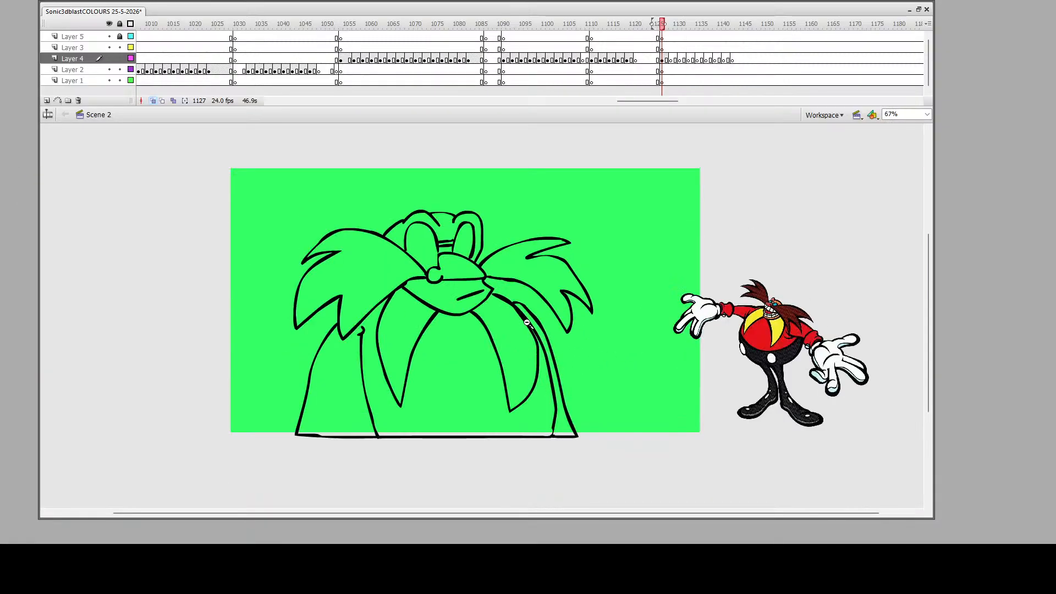
left_click_drag(502, 292, 576, 397)
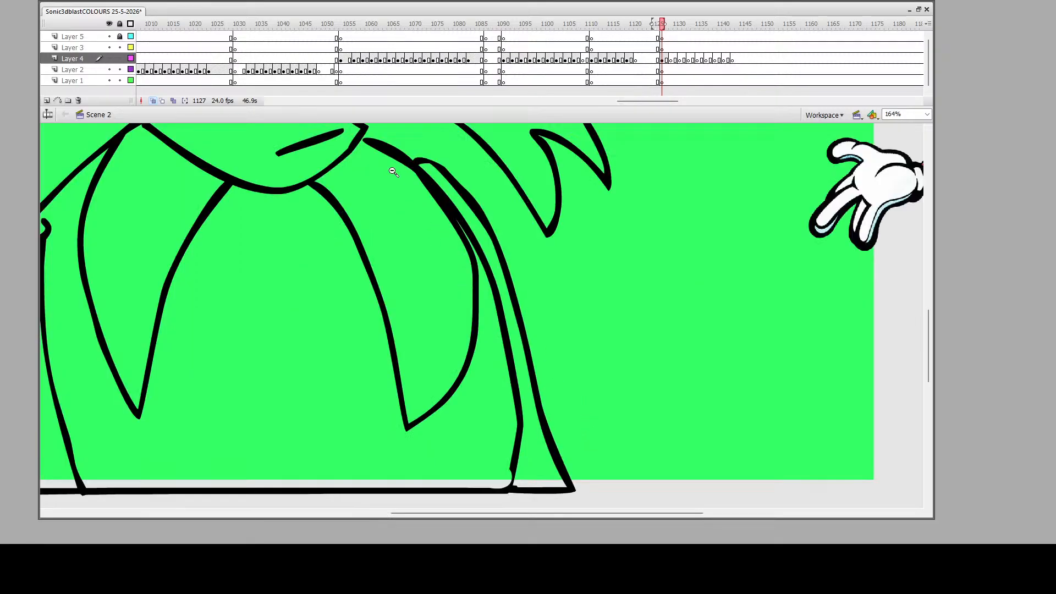
left_click_drag(413, 153, 471, 223)
left_click(404, 275)
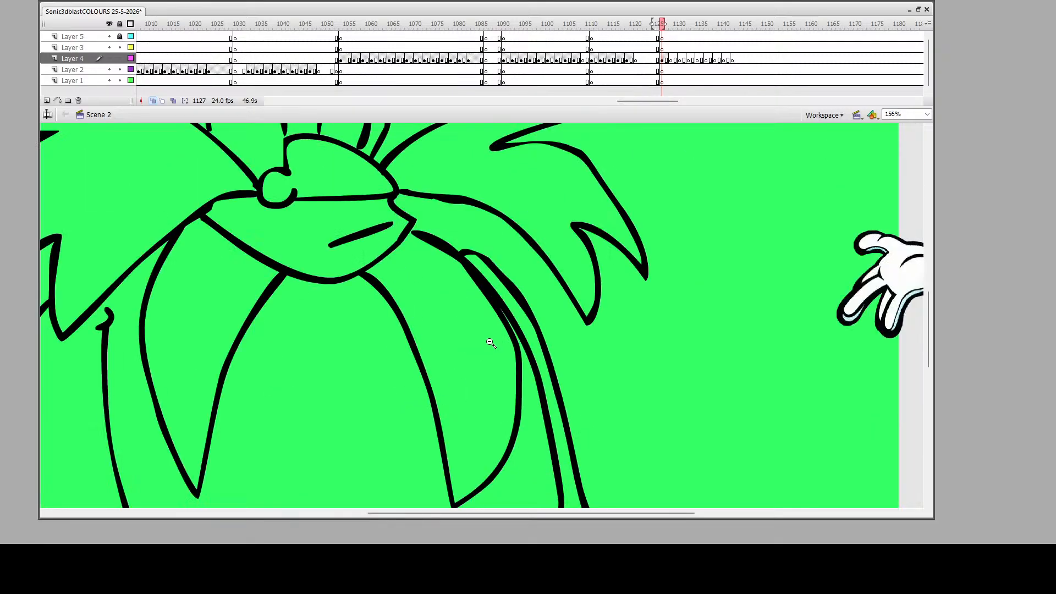
left_click(488, 330)
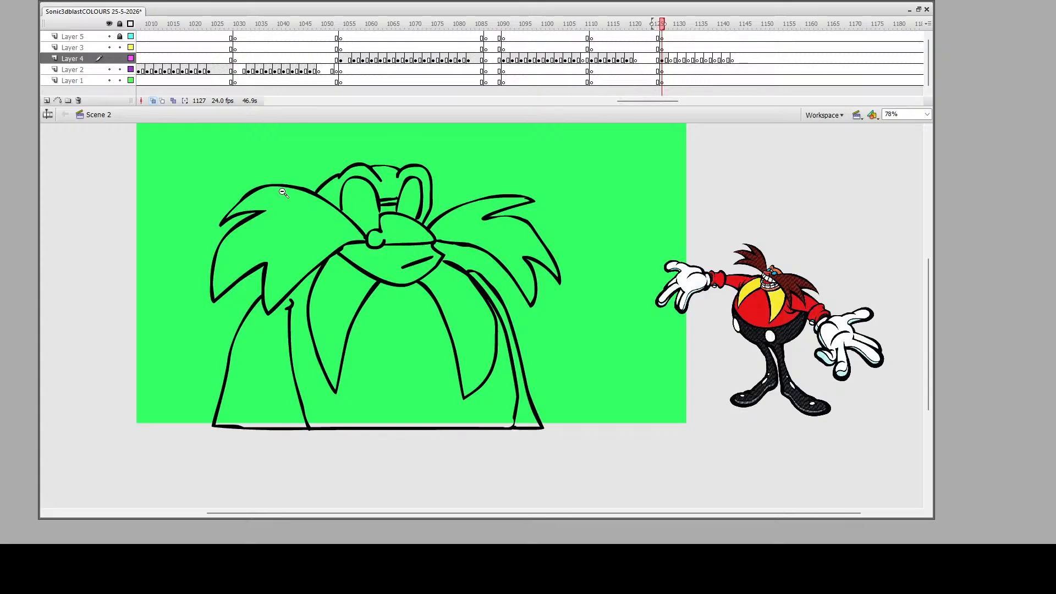
On frame 1129 of Layer 4, draw the nose, both moustache halves and the jaw with a slightly open, toothed mouth over the onion skin
left_click_drag(251, 147, 611, 441)
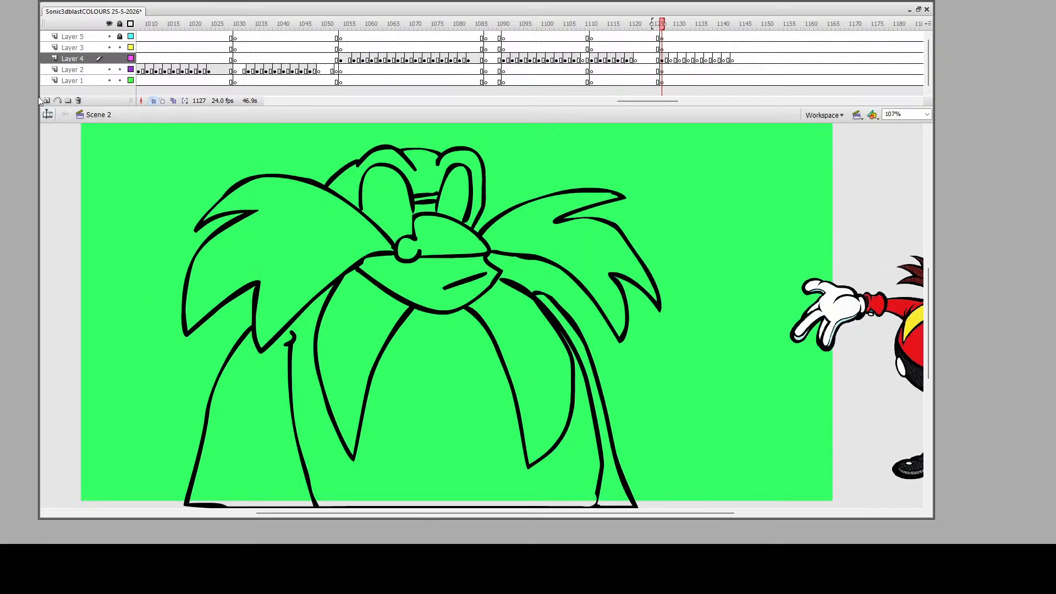
left_click(672, 60)
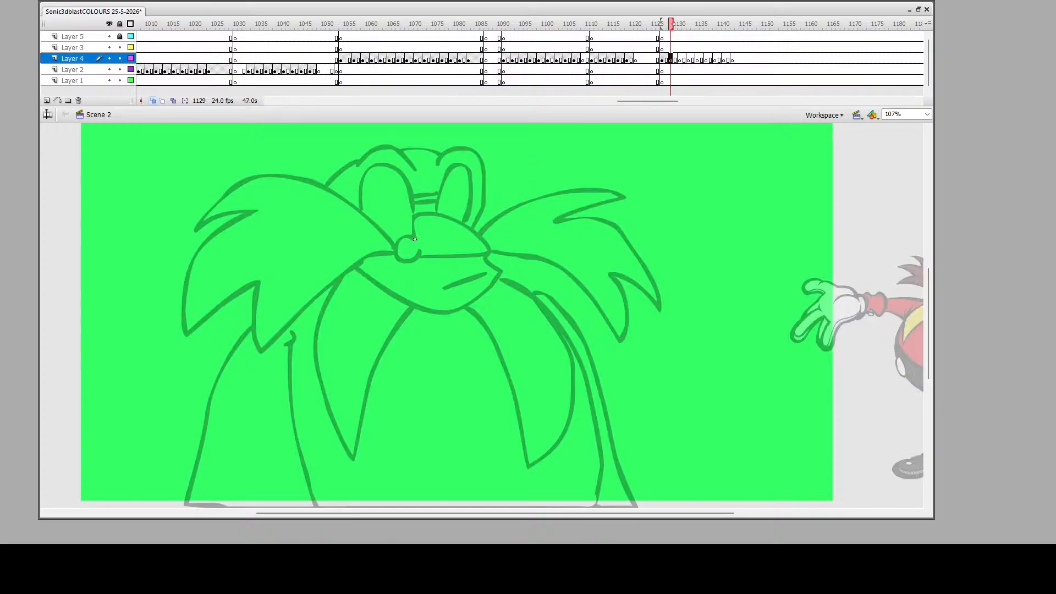
mouse_move(412, 259)
left_mouse_down()
mouse_move(477, 256)
mouse_move(484, 245)
mouse_move(440, 218)
mouse_move(415, 217)
mouse_move(415, 237)
left_mouse_up()
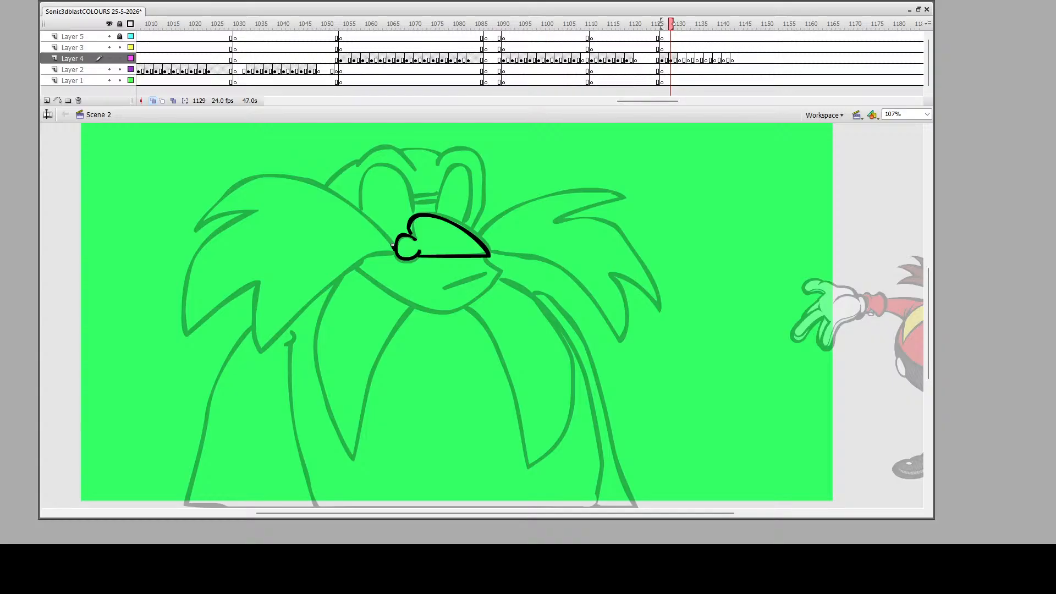
mouse_move(393, 245)
left_mouse_down()
mouse_move(340, 199)
mouse_move(246, 181)
mouse_move(208, 200)
mouse_move(185, 230)
mouse_move(252, 209)
mouse_move(206, 236)
mouse_move(177, 291)
mouse_move(182, 339)
mouse_move(257, 288)
mouse_move(255, 341)
mouse_move(270, 347)
mouse_move(396, 253)
left_mouse_up()
mouse_move(476, 235)
left_mouse_down()
mouse_move(520, 208)
mouse_move(609, 198)
mouse_move(562, 221)
mouse_move(597, 219)
mouse_move(621, 240)
mouse_move(644, 312)
mouse_move(603, 279)
mouse_move(605, 335)
mouse_move(567, 280)
mouse_move(489, 254)
left_mouse_up()
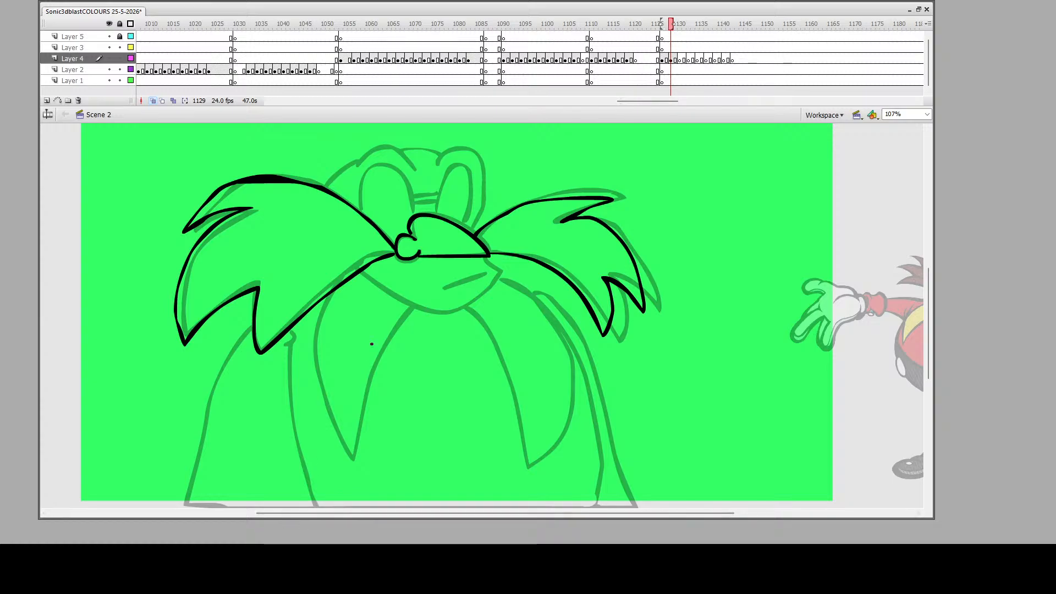
left_click_drag(360, 272, 421, 311)
mouse_move(456, 315)
left_mouse_down()
mouse_move(479, 306)
mouse_move(503, 276)
mouse_move(441, 295)
mouse_move(451, 280)
mouse_move(499, 275)
mouse_move(454, 282)
left_mouse_up()
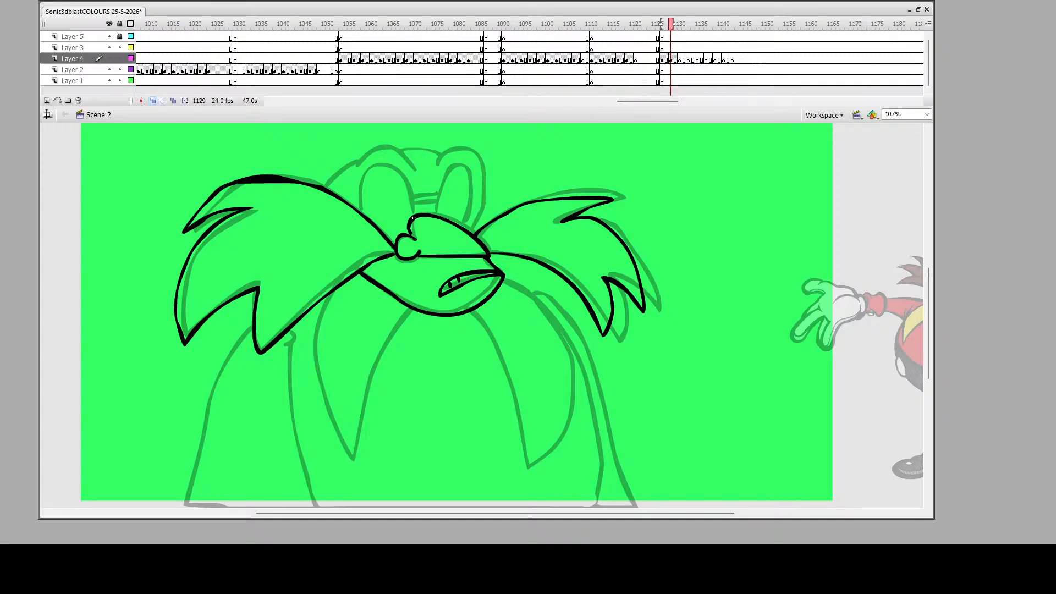
Draw the eyes, nose-bridge lines, brows and head top on frame 1129, and thin the heavy upper line of the left moustache half
mouse_move(413, 219)
left_mouse_down()
mouse_move(391, 164)
mouse_move(364, 168)
mouse_move(357, 206)
left_mouse_up()
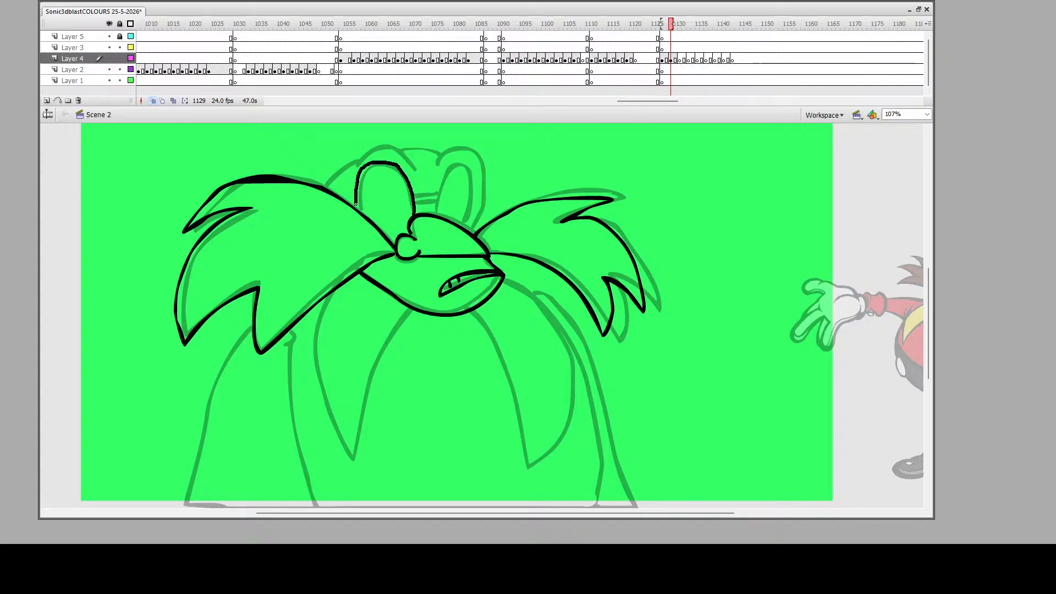
mouse_move(438, 216)
left_mouse_down()
mouse_move(440, 176)
mouse_move(460, 164)
mouse_move(462, 224)
left_mouse_up()
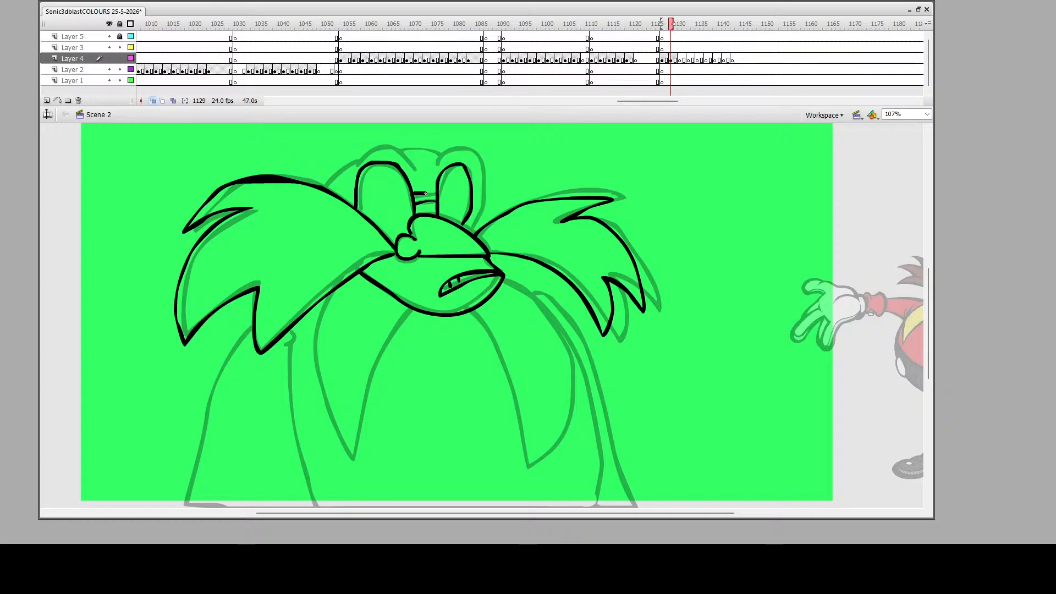
left_click_drag(425, 194, 438, 194)
mouse_move(327, 184)
left_mouse_down()
mouse_move(385, 146)
mouse_move(412, 170)
mouse_move(420, 149)
mouse_move(441, 157)
left_mouse_up()
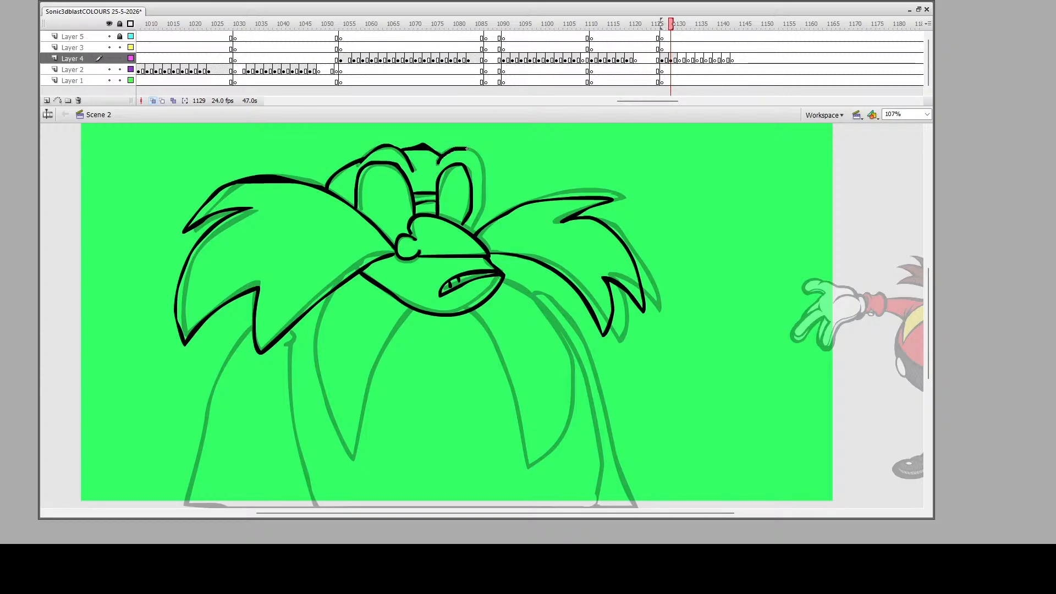
left_click_drag(485, 201, 469, 236)
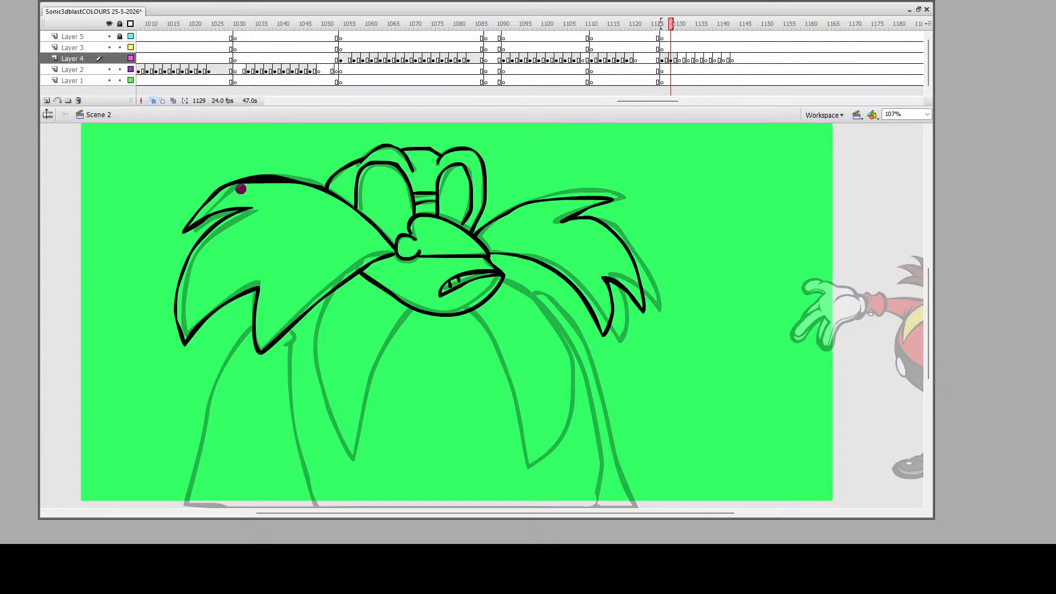
left_click_drag(272, 186, 317, 204)
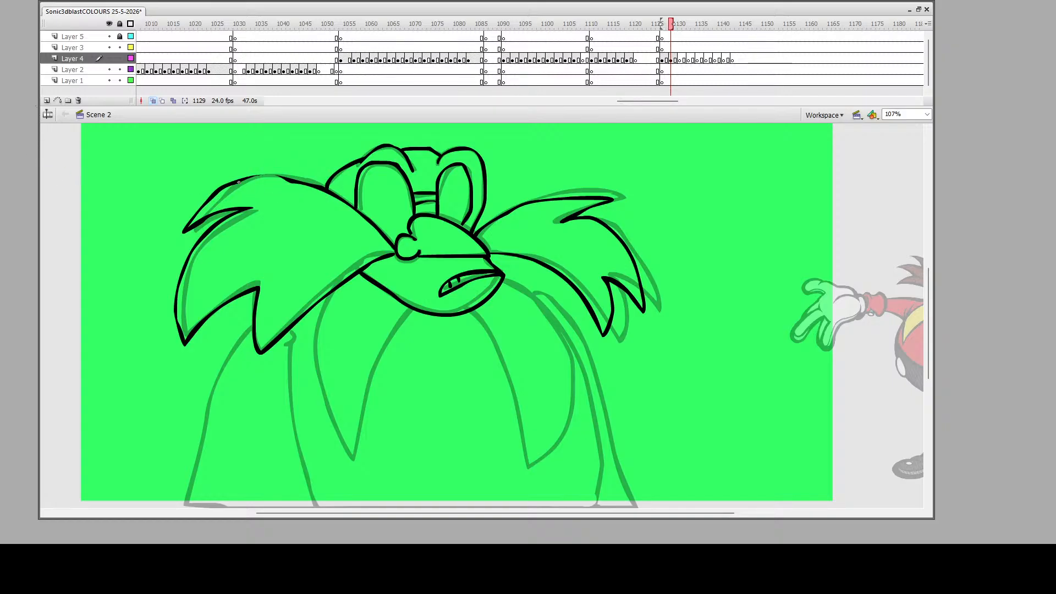
left_click_drag(291, 179, 303, 181)
Draw the two pointed collar flaps below the jaw on frame 1129, following the onion-skinned outline
scroll(492, 258, "down", 3)
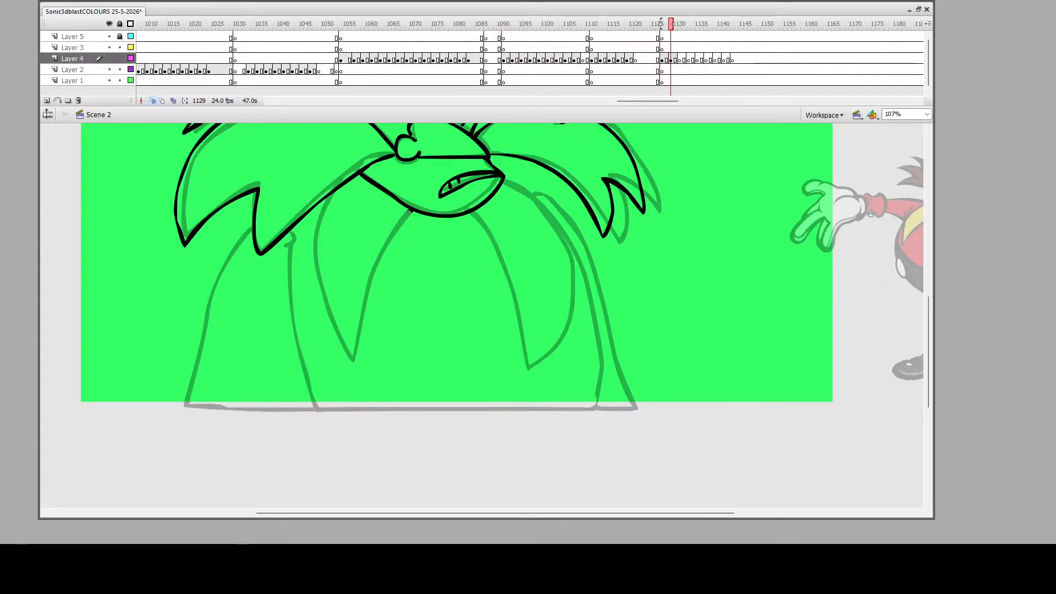
mouse_move(411, 210)
left_mouse_down()
mouse_move(360, 300)
mouse_move(349, 361)
mouse_move(323, 291)
mouse_move(317, 230)
mouse_move(337, 189)
left_mouse_up()
mouse_move(469, 212)
left_mouse_down()
mouse_move(494, 237)
mouse_move(524, 367)
mouse_move(554, 341)
mouse_move(571, 276)
mouse_move(555, 223)
mouse_move(503, 180)
left_mouse_up()
scroll(304, 273, "up", 2)
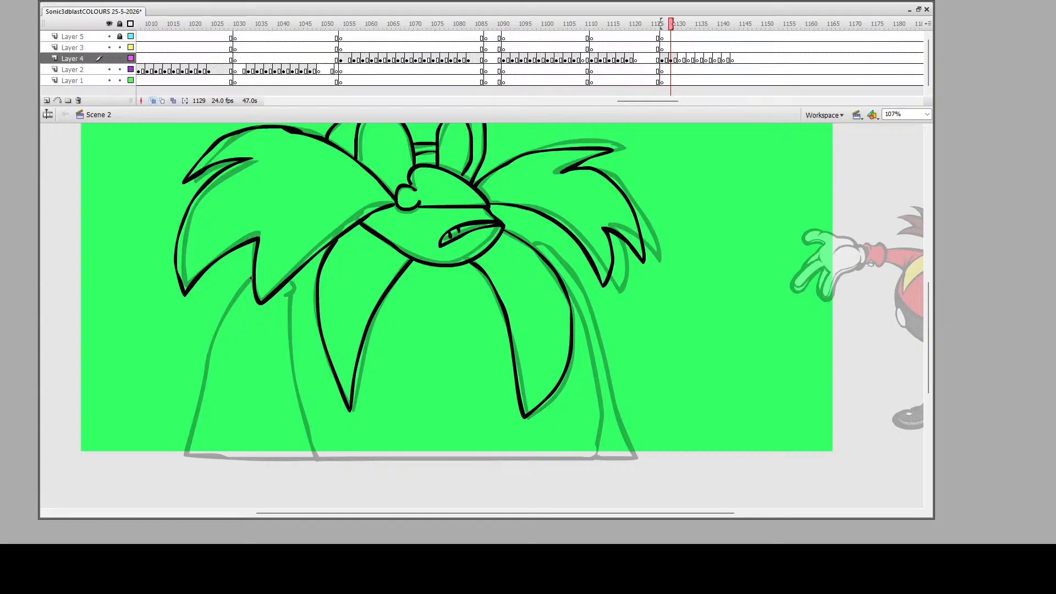
Draw both arms and the torso sides down to a straight base line on frame 1129, and save the file
mouse_move(249, 281)
left_mouse_down()
mouse_move(217, 336)
mouse_move(187, 438)
mouse_move(211, 460)
mouse_move(312, 459)
mouse_move(284, 320)
mouse_move(290, 293)
left_mouse_up()
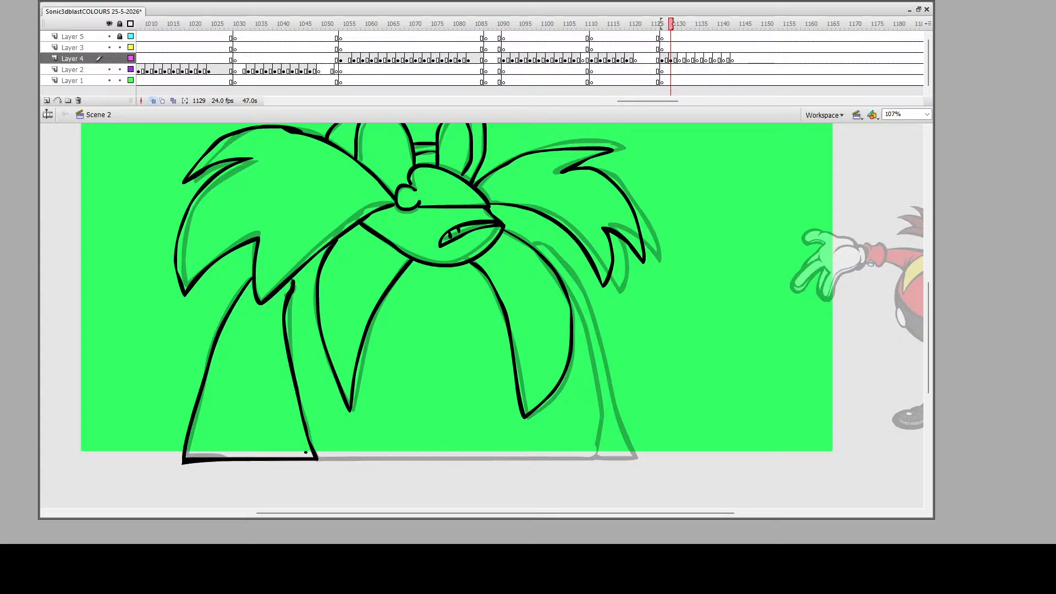
mouse_move(317, 460)
left_mouse_down()
mouse_move(635, 456)
mouse_move(599, 425)
mouse_move(590, 345)
mouse_move(561, 277)
left_mouse_up()
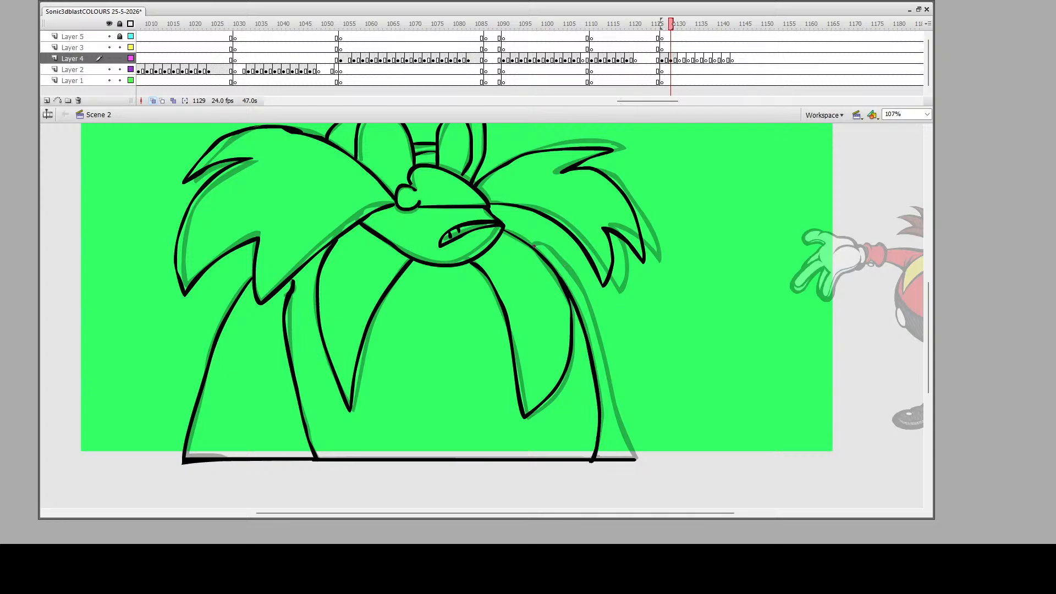
mouse_move(528, 244)
left_mouse_down()
mouse_move(551, 251)
mouse_move(639, 457)
left_mouse_up()
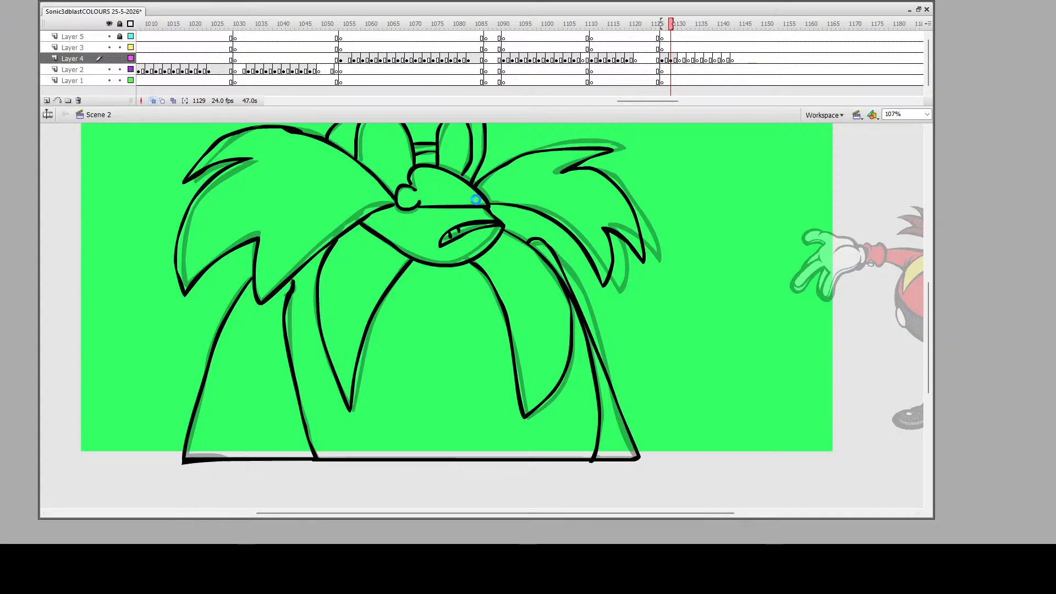
key("ctrl+s")
Transform the whole frame 1129 drawing from its upper right corner, squashing it slightly downward and widening it a touch
left_click(672, 59)
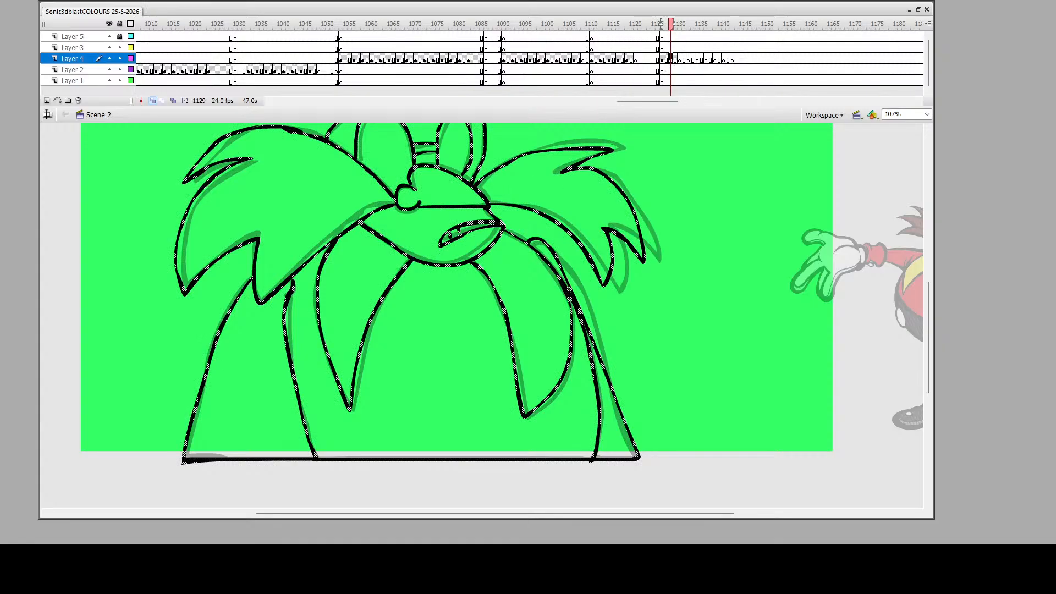
key("q")
scroll(550, 355, "up", 3)
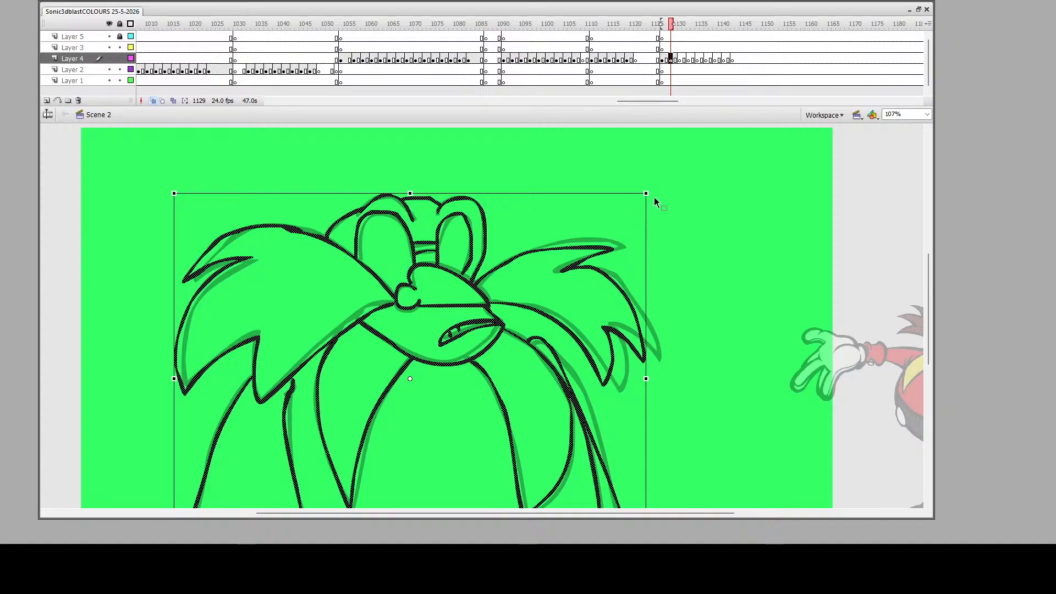
left_click_drag(646, 194, 649, 198)
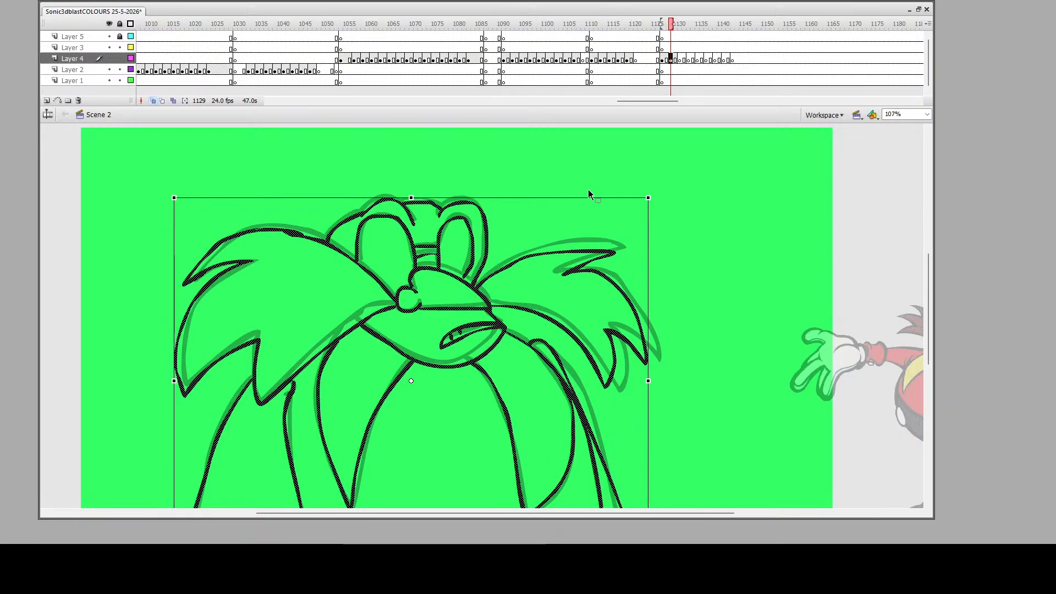
left_click(461, 171)
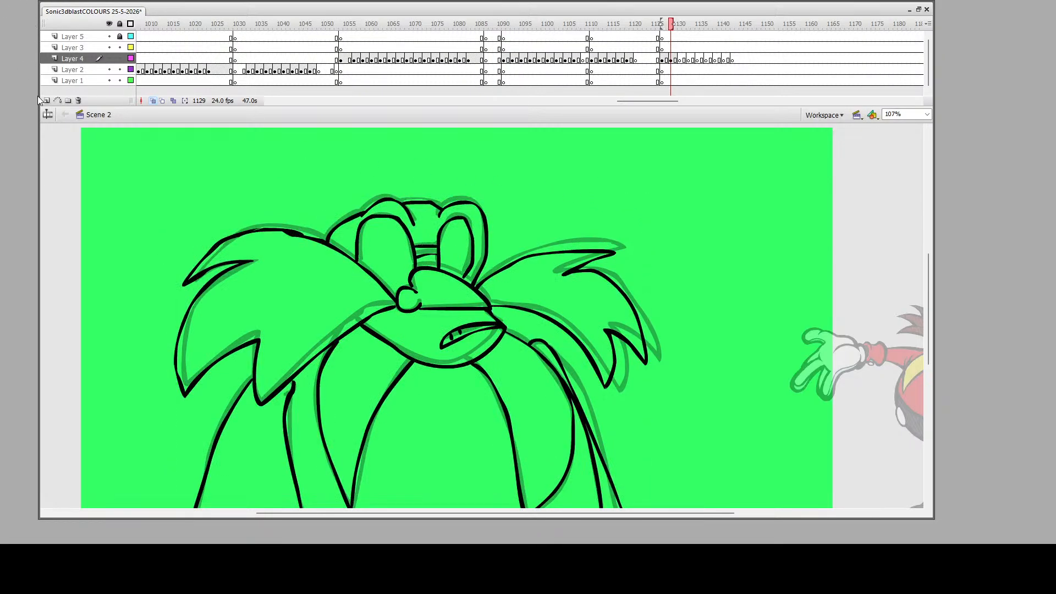
On frame 1131 of Layer 4, draw the nose, wider gritted-teeth mouth, jaw and both moustache halves, slightly lower than in the previous pose
left_click(680, 61)
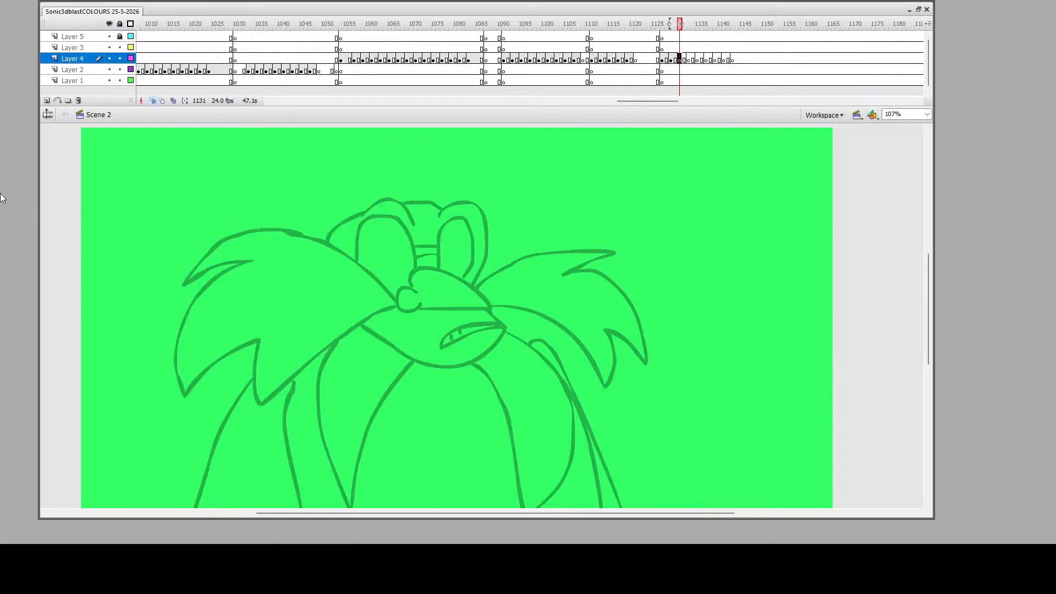
left_click(26, 92)
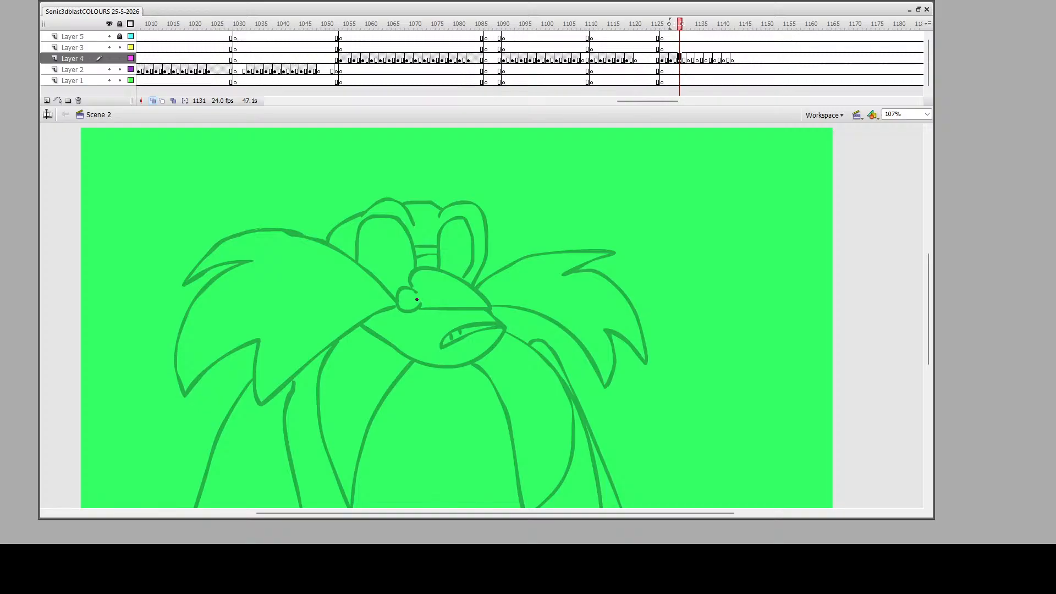
mouse_move(418, 315)
left_mouse_down()
mouse_move(489, 309)
mouse_move(452, 279)
mouse_move(413, 272)
mouse_move(417, 296)
left_mouse_up()
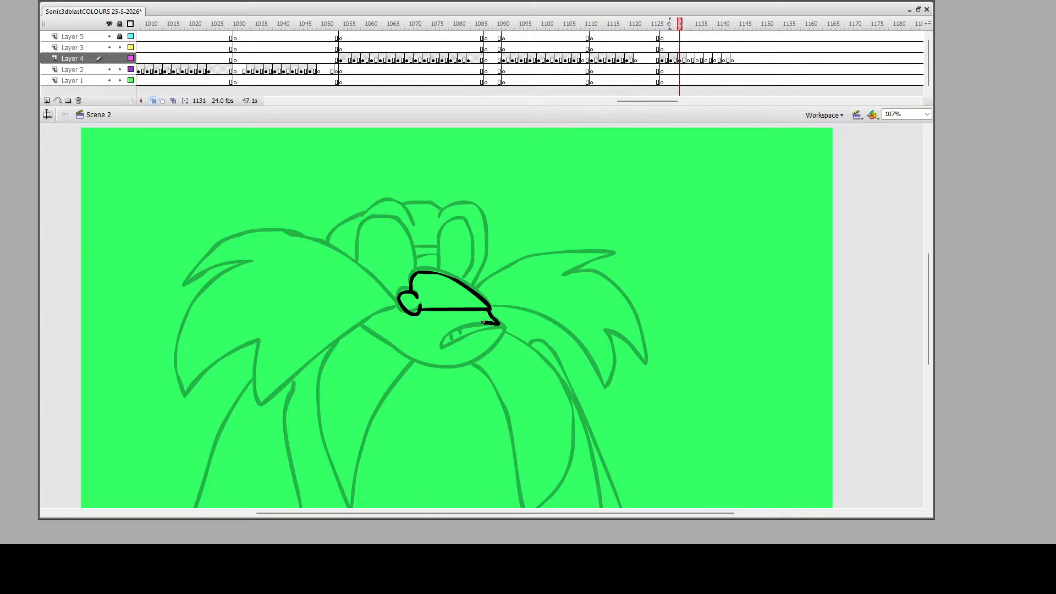
mouse_move(484, 322)
left_mouse_down()
mouse_move(437, 325)
mouse_move(420, 348)
mouse_move(498, 326)
mouse_move(432, 329)
left_mouse_up()
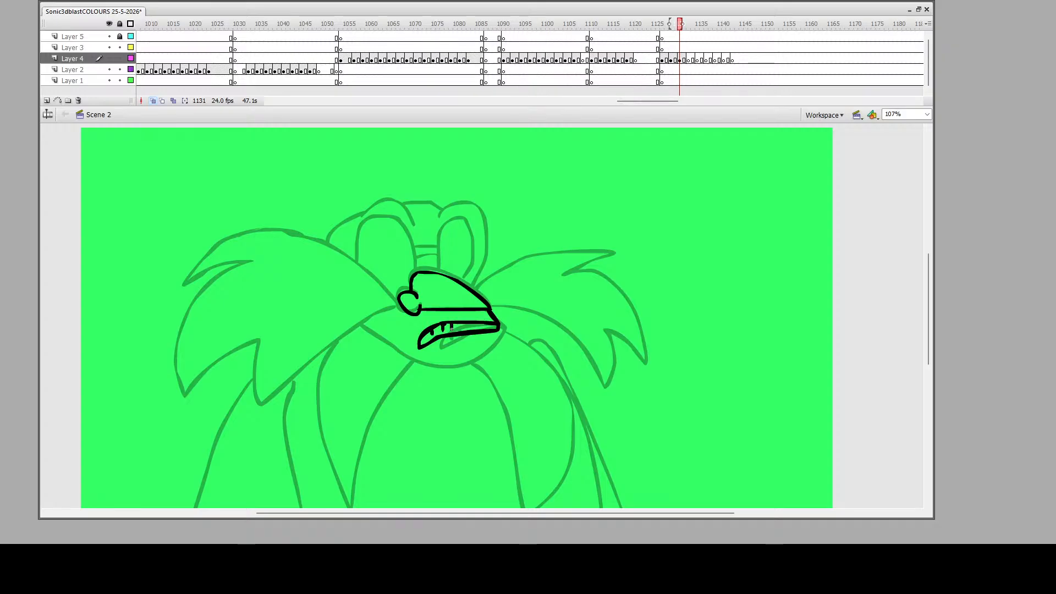
mouse_move(499, 333)
left_mouse_down()
mouse_move(477, 354)
mouse_move(425, 360)
mouse_move(371, 332)
mouse_move(374, 320)
mouse_move(254, 407)
mouse_move(253, 361)
mouse_move(264, 343)
mouse_move(188, 393)
mouse_move(175, 380)
mouse_move(194, 303)
mouse_move(248, 271)
mouse_move(181, 302)
mouse_move(213, 259)
mouse_move(289, 244)
mouse_move(372, 273)
mouse_move(397, 300)
left_mouse_up()
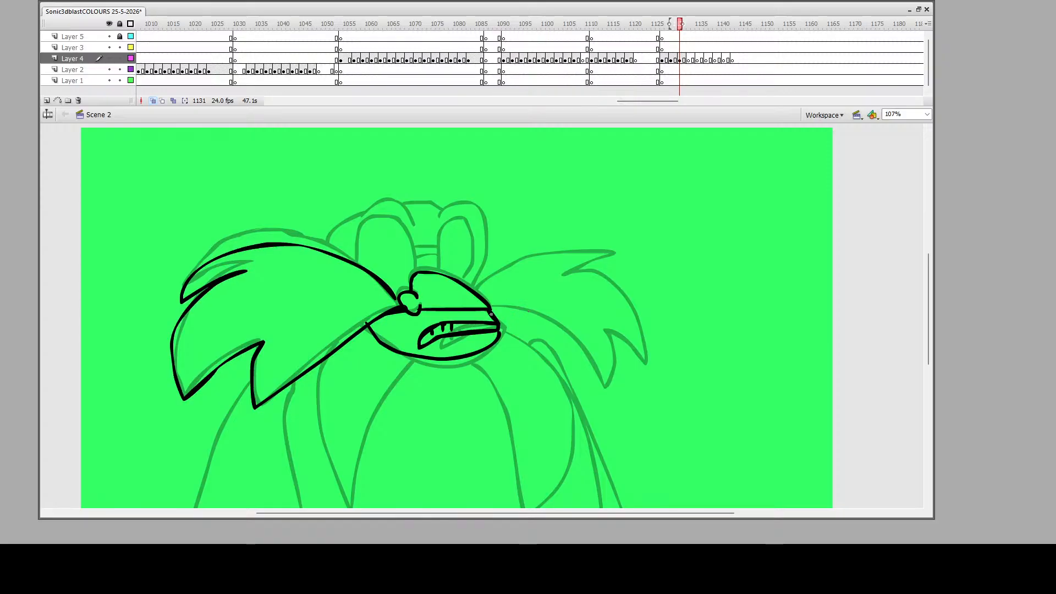
mouse_move(490, 313)
left_mouse_down()
mouse_move(562, 344)
mouse_move(601, 394)
mouse_move(615, 365)
mouse_move(600, 330)
mouse_move(647, 375)
mouse_move(631, 313)
mouse_move(596, 284)
mouse_move(571, 282)
mouse_move(630, 289)
mouse_move(613, 268)
mouse_move(475, 289)
left_mouse_up()
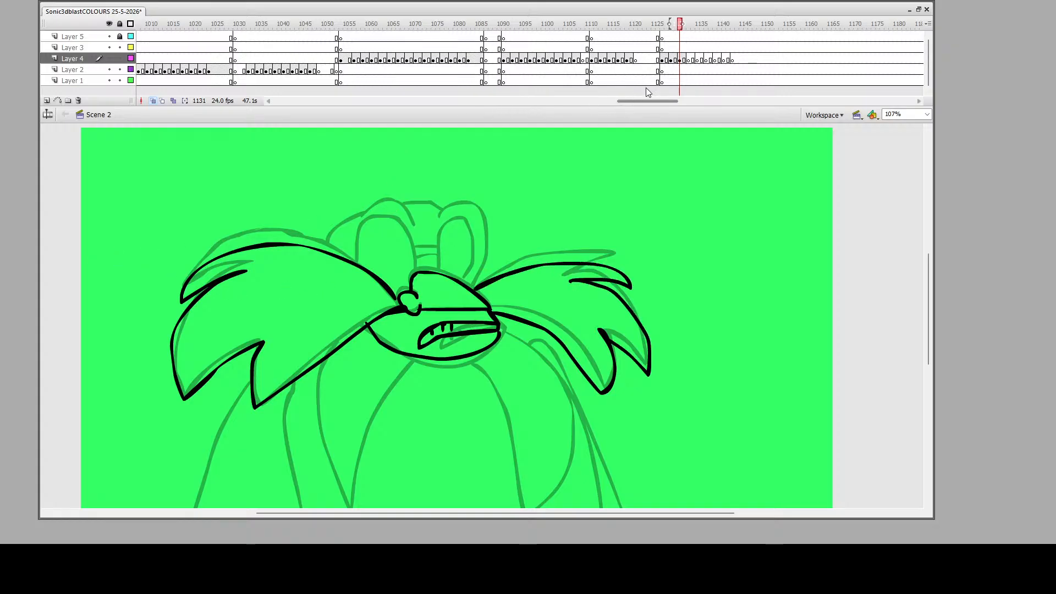
Shift the frame 1131 drawing slightly down, and play back the poses from frame 1127 to check the motion
left_click(679, 59)
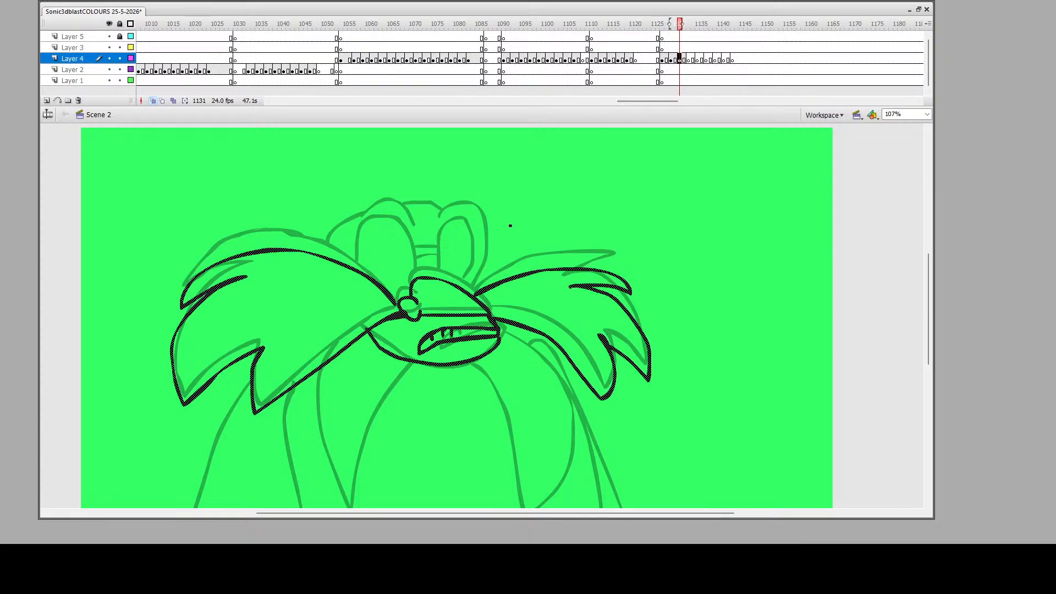
left_click(663, 58)
key("Return")
key("Return")
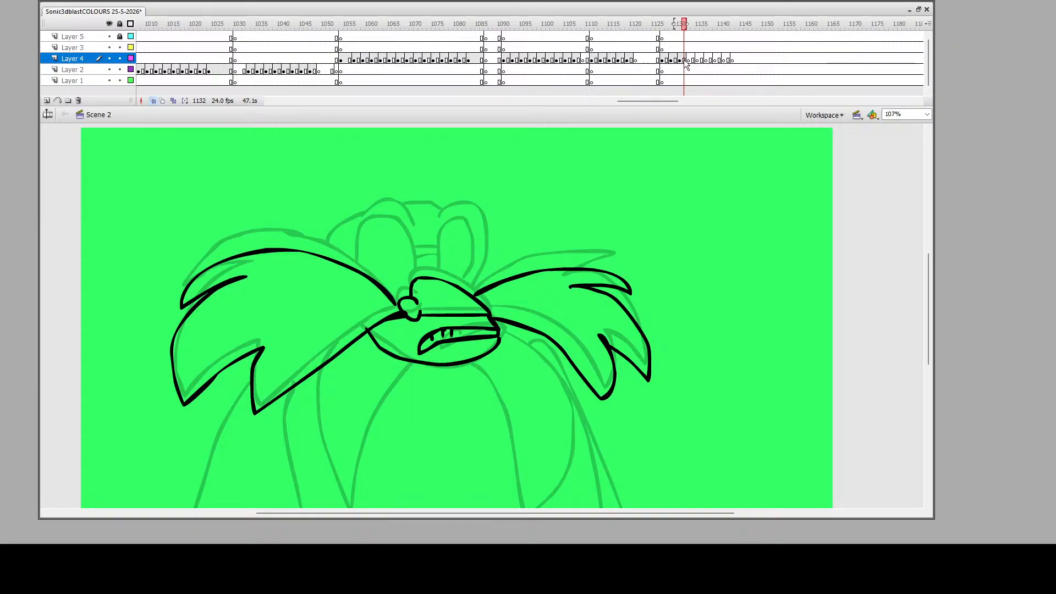
Draw the lowered eyes, nose-bridge lines, brows and top of the head on frame 1131
left_click(680, 60)
mouse_move(416, 281)
left_mouse_down()
mouse_move(410, 249)
mouse_move(392, 238)
mouse_move(357, 247)
mouse_move(354, 265)
mouse_move(359, 224)
mouse_move(399, 220)
mouse_move(416, 240)
left_mouse_up()
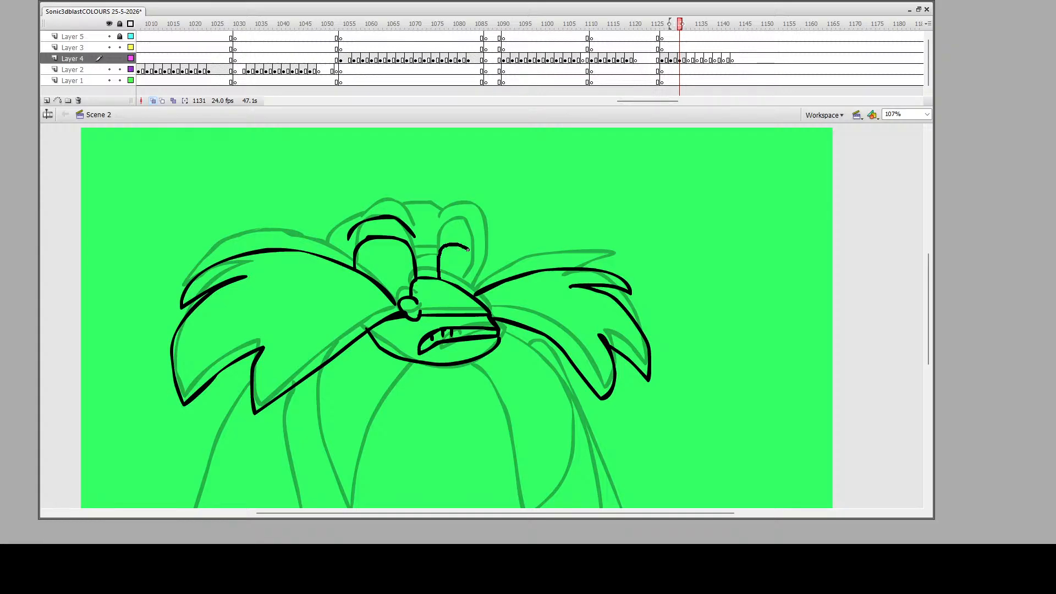
left_click_drag(466, 290, 467, 290)
left_click_drag(436, 264, 437, 264)
mouse_move(477, 293)
left_mouse_down()
mouse_move(479, 239)
mouse_move(461, 231)
mouse_move(434, 242)
mouse_move(450, 229)
mouse_move(401, 225)
left_mouse_up()
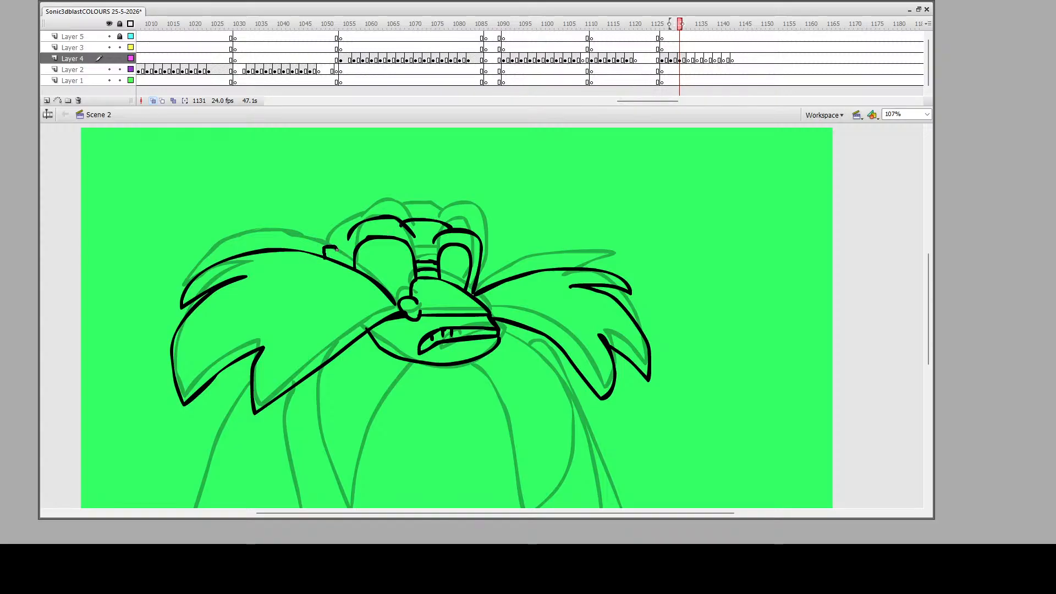
left_click_drag(337, 250, 327, 243)
Draw the collar flaps, both arms and the torso down to a base line on frame 1131
scroll(457, 323, "down", 3)
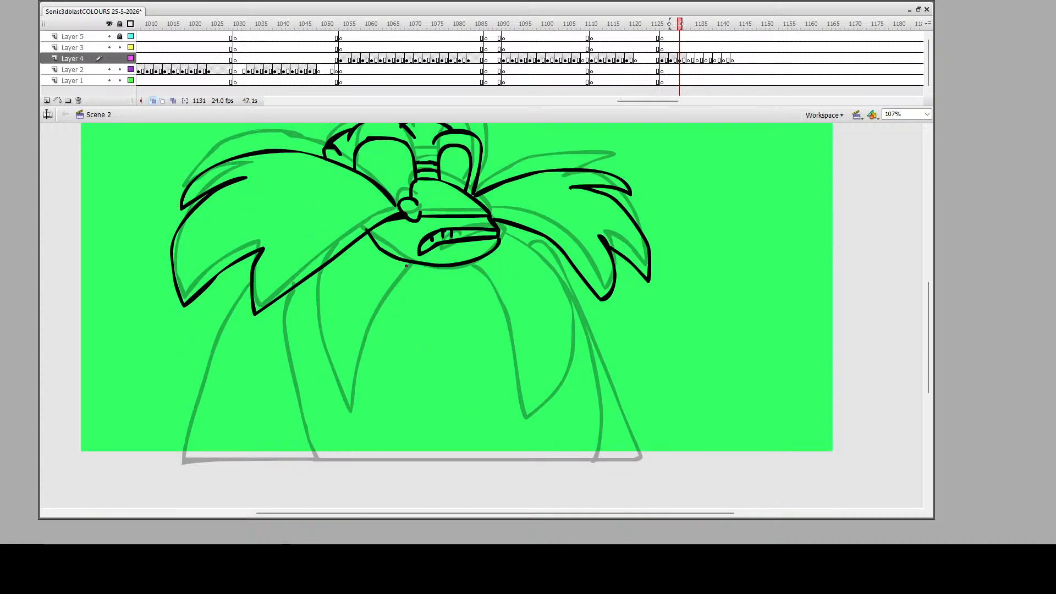
mouse_move(409, 267)
left_mouse_down()
mouse_move(360, 328)
mouse_move(333, 412)
mouse_move(306, 358)
mouse_move(305, 281)
left_mouse_up()
mouse_move(474, 266)
left_mouse_down()
mouse_move(512, 348)
mouse_move(526, 419)
mouse_move(556, 391)
mouse_move(572, 341)
mouse_move(566, 292)
mouse_move(502, 233)
left_mouse_up()
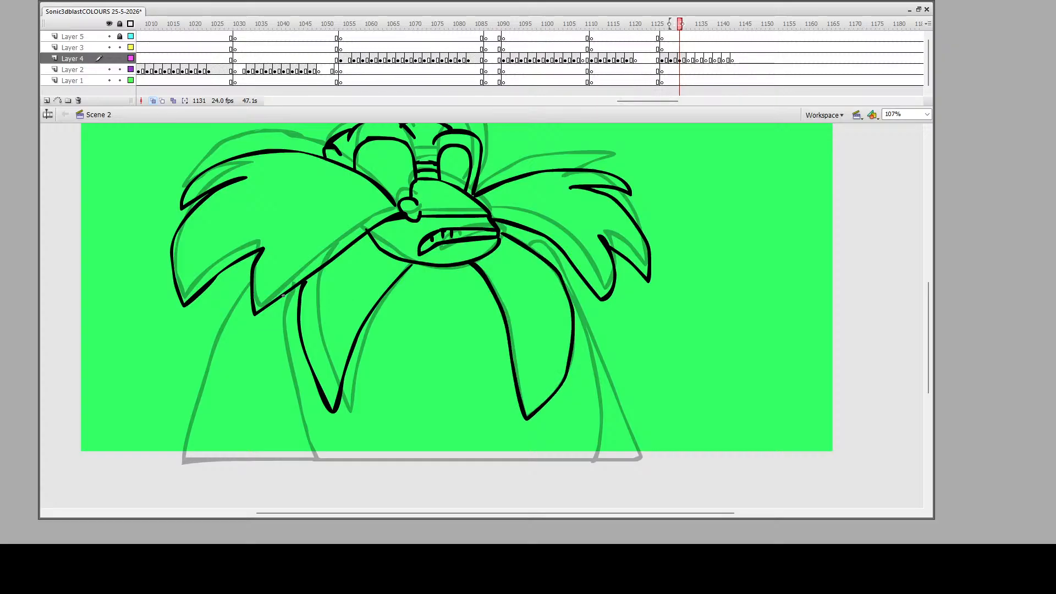
mouse_move(289, 290)
left_mouse_down()
mouse_move(318, 465)
mouse_move(181, 467)
mouse_move(201, 379)
mouse_move(253, 282)
left_mouse_up()
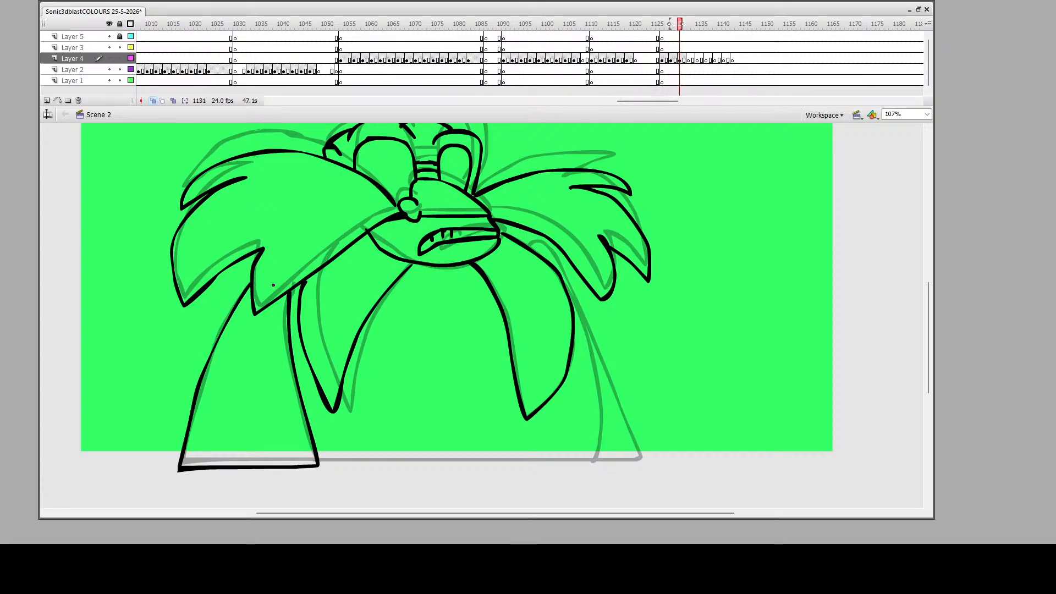
mouse_move(312, 465)
left_mouse_down()
mouse_move(591, 466)
mouse_move(591, 356)
mouse_move(543, 250)
mouse_move(640, 456)
mouse_move(594, 467)
left_mouse_up()
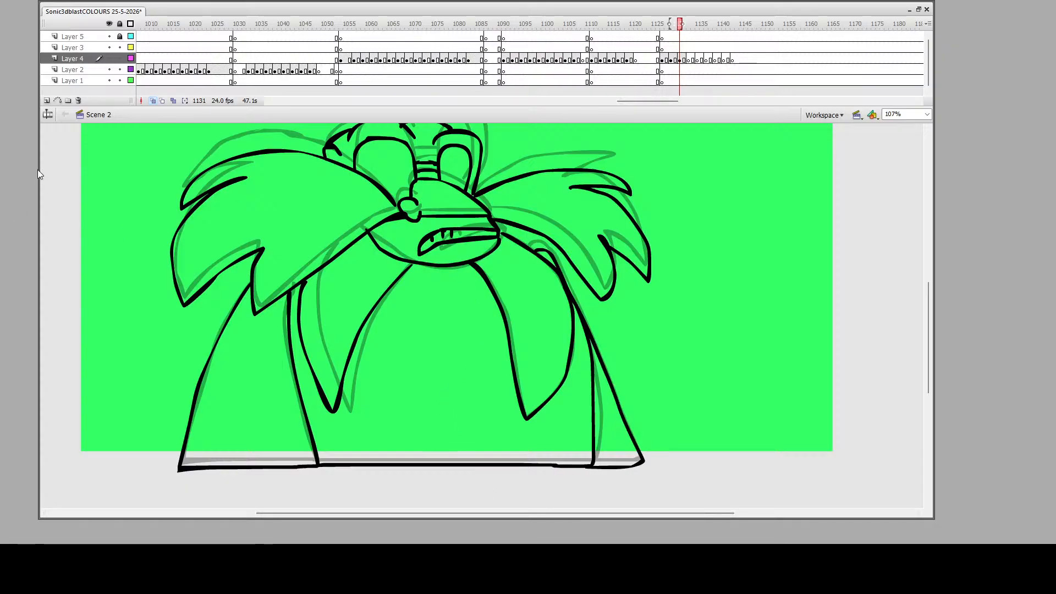
Erase the excess thickness inside the nose ball's lower curve on frame 1131, clear the leftover specks and save the file
left_click(26, 144)
left_click_drag(370, 209, 441, 242)
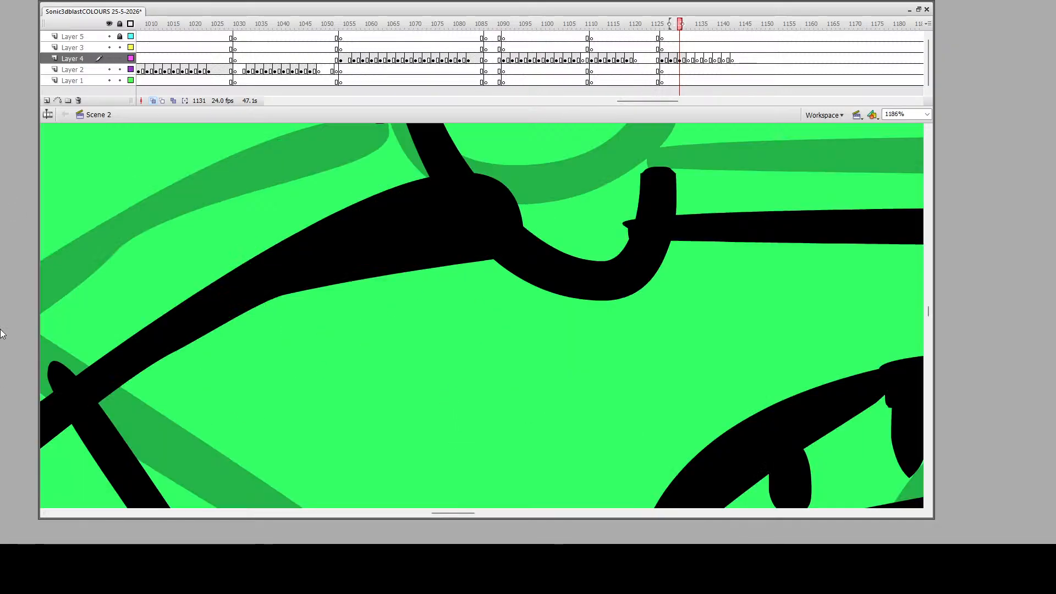
left_click(24, 125)
mouse_move(643, 165)
left_mouse_down()
mouse_move(629, 229)
mouse_move(606, 252)
left_mouse_up()
mouse_move(466, 147)
left_mouse_down()
mouse_move(483, 181)
mouse_move(557, 251)
mouse_move(616, 256)
mouse_move(637, 228)
mouse_move(636, 186)
left_mouse_up()
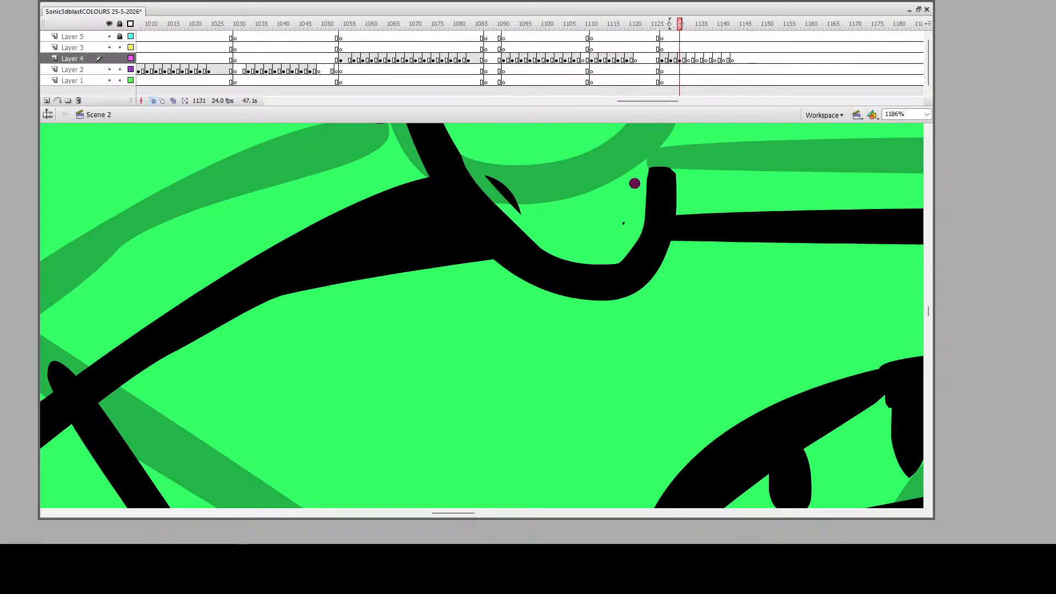
left_click_drag(623, 224, 625, 214)
left_click_drag(536, 216, 494, 178)
key("ctrl+s")
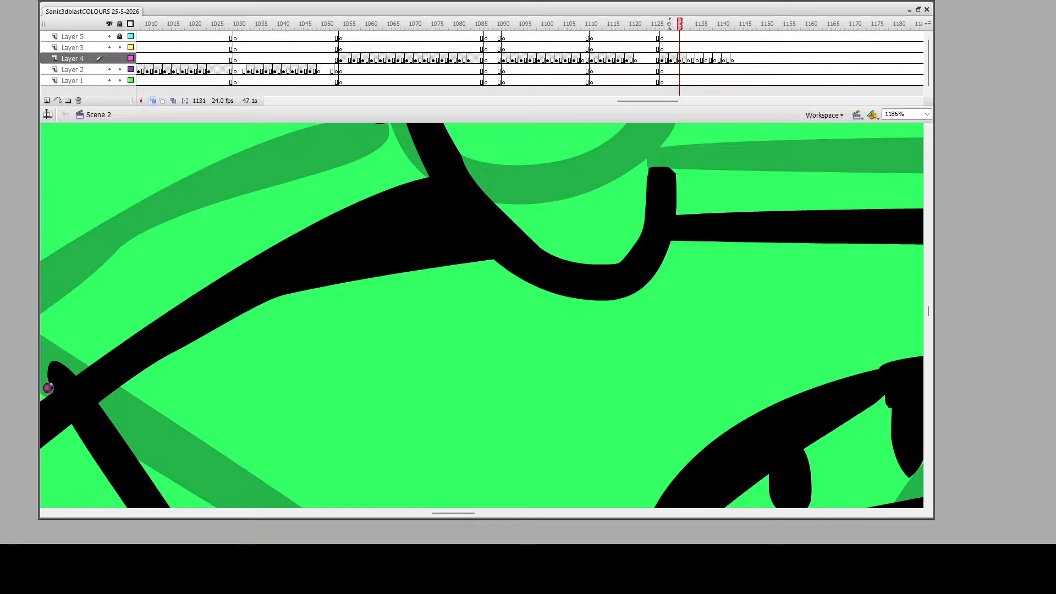
Trim the jaw line's overshoot at the left moustache half and cut away the thick wedge on the line joining it to the nose
left_click_drag(46, 387, 82, 362)
left_click_drag(71, 361, 46, 382)
left_click_drag(44, 382, 55, 365)
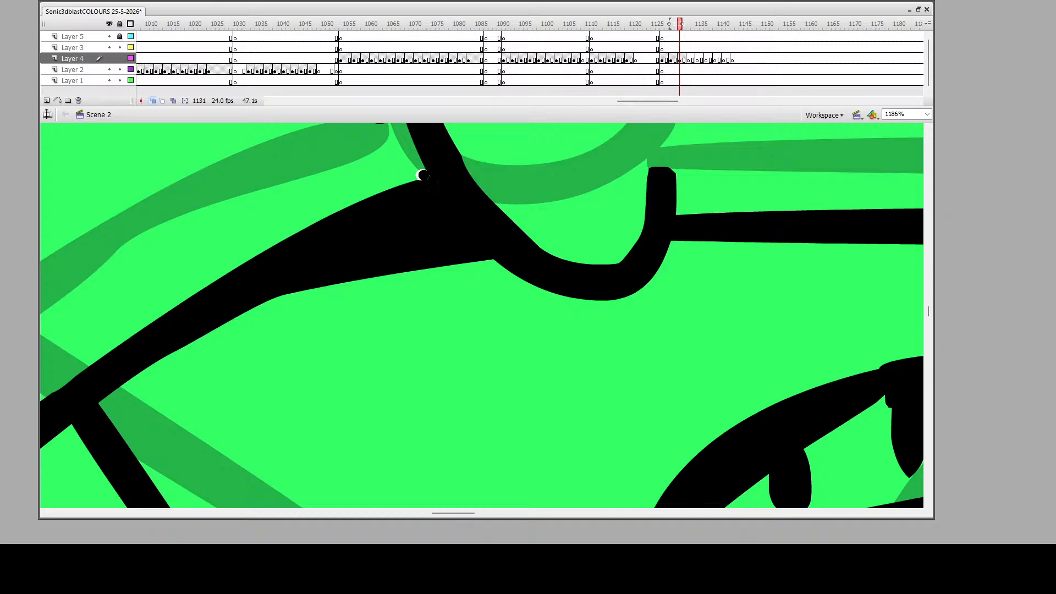
left_click_drag(420, 172, 461, 230)
mouse_move(461, 230)
left_mouse_down()
mouse_move(270, 269)
mouse_move(80, 348)
left_mouse_up()
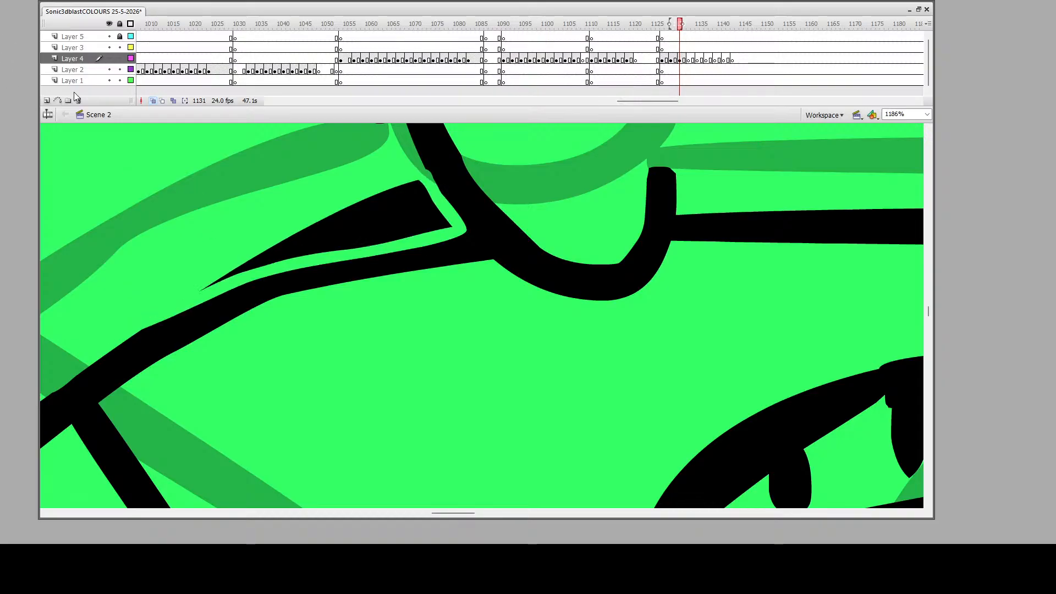
left_click(341, 209)
key("Delete")
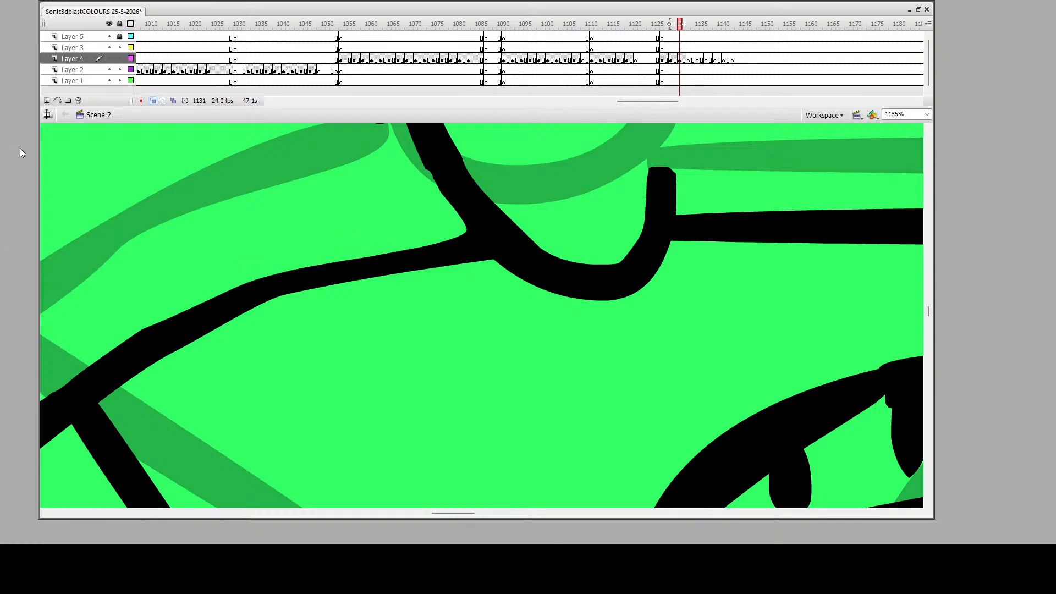
Clean up the gritted mouth on frame 1131: slim the teeth lines, smooth the inner lip edges and erase the stray slivers
left_click(410, 344)
left_click(576, 331)
left_click(567, 321)
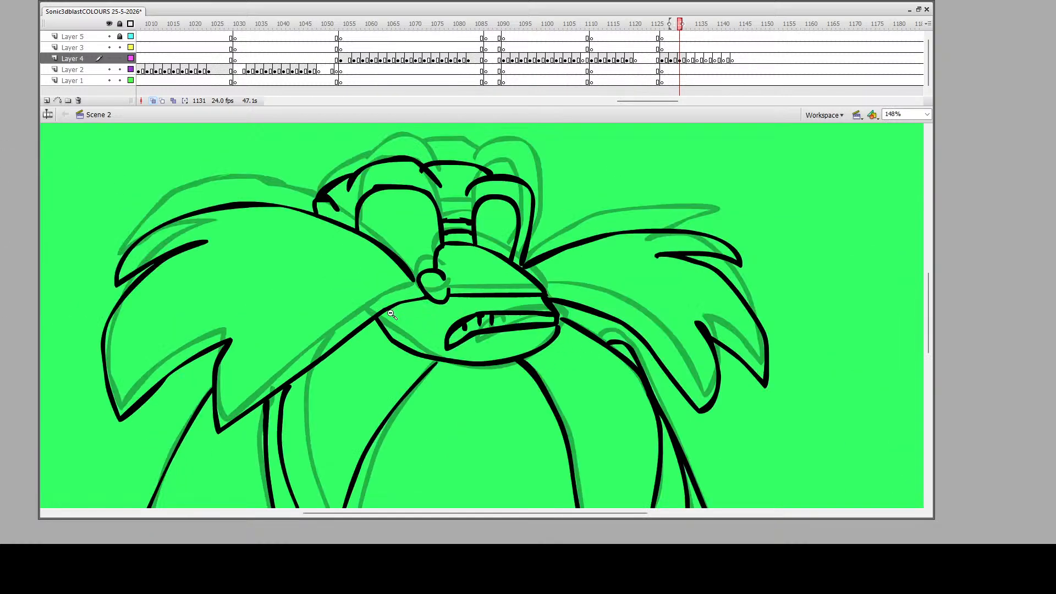
left_click_drag(446, 299, 547, 363)
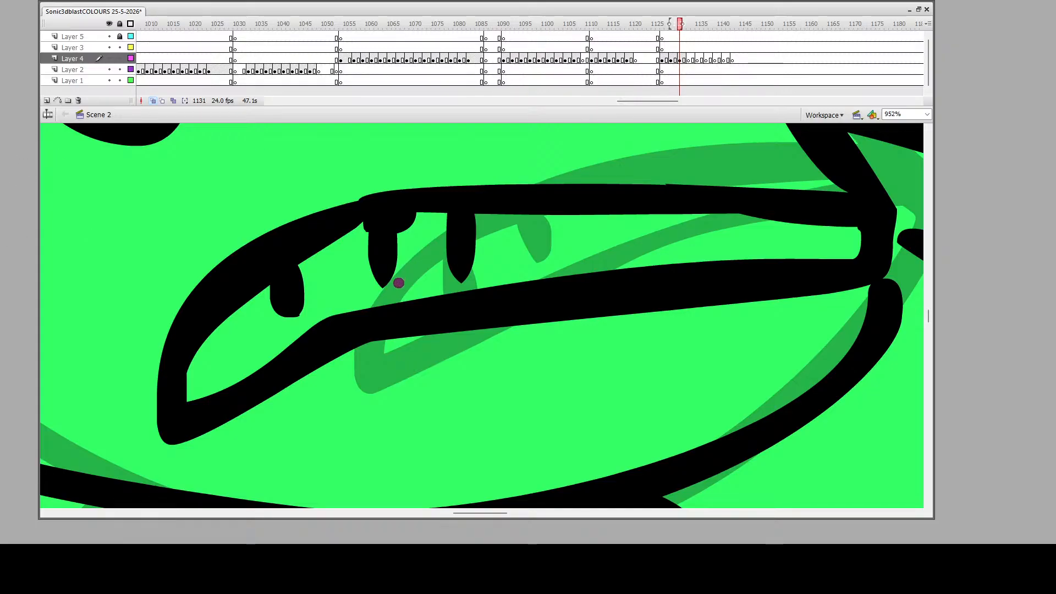
mouse_move(394, 286)
left_mouse_down()
mouse_move(394, 215)
mouse_move(407, 222)
left_mouse_up()
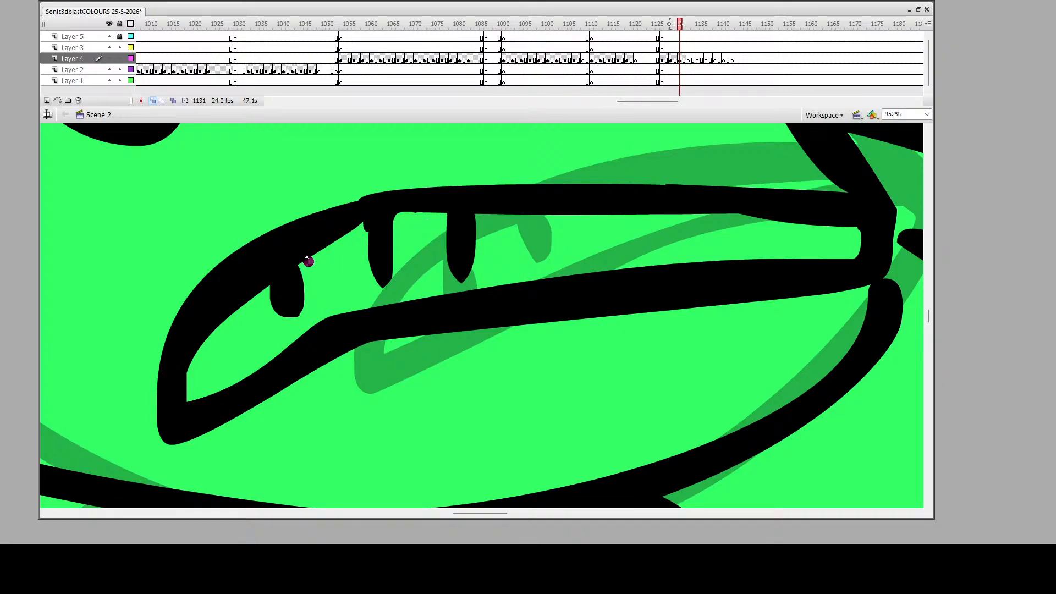
mouse_move(304, 265)
left_mouse_down()
mouse_move(365, 226)
mouse_move(367, 280)
mouse_move(330, 245)
left_mouse_up()
mouse_move(265, 310)
left_mouse_down()
mouse_move(277, 270)
mouse_move(199, 350)
mouse_move(192, 398)
mouse_move(351, 313)
mouse_move(404, 301)
mouse_move(857, 256)
mouse_move(859, 230)
mouse_move(726, 223)
left_mouse_up()
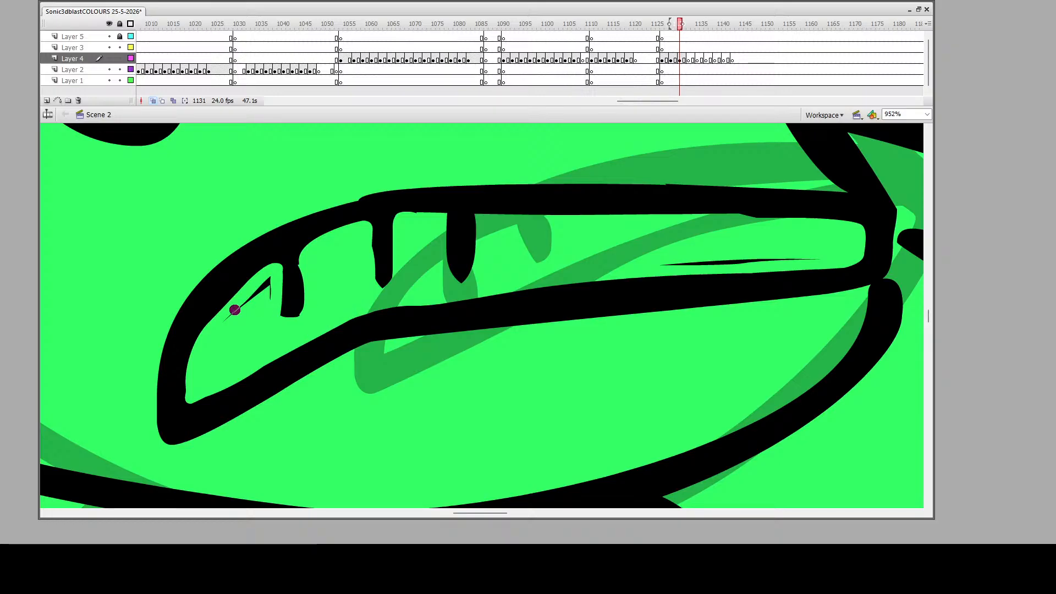
mouse_move(267, 279)
left_mouse_down()
mouse_move(264, 313)
mouse_move(261, 289)
mouse_move(218, 320)
left_mouse_up()
mouse_move(192, 394)
left_mouse_down()
mouse_move(207, 328)
mouse_move(259, 274)
mouse_move(280, 270)
left_mouse_up()
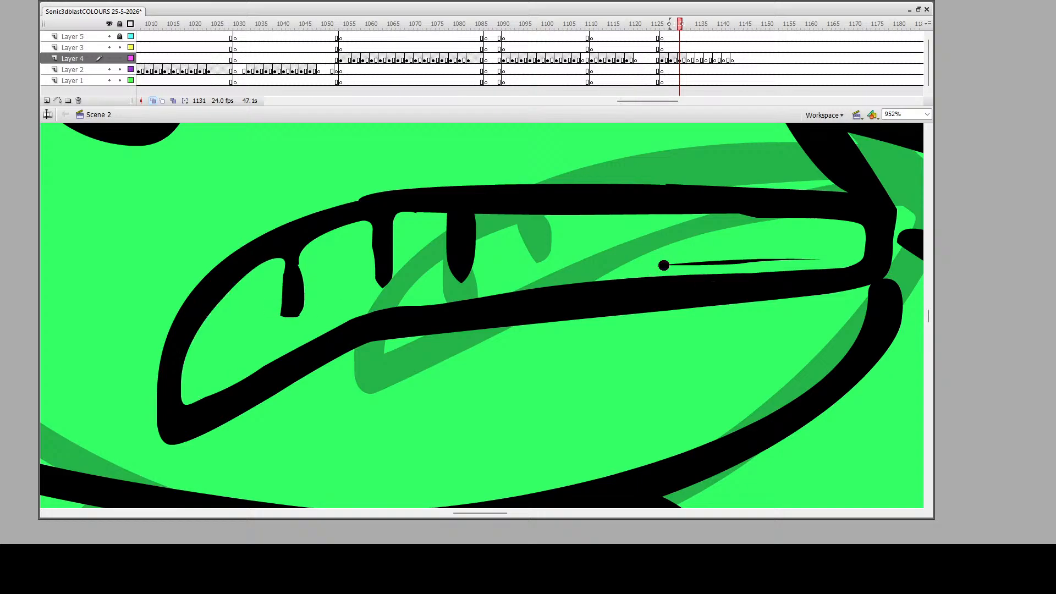
mouse_move(665, 266)
left_mouse_down()
mouse_move(820, 254)
mouse_move(641, 264)
left_mouse_up()
scroll(703, 256, "up", 3)
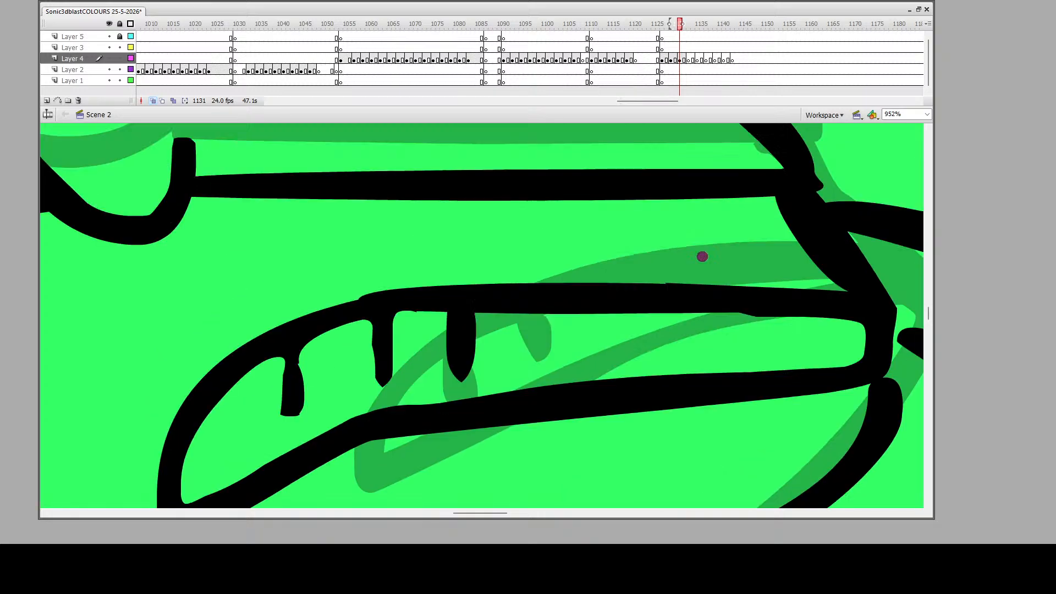
mouse_move(867, 323)
left_mouse_down()
mouse_move(753, 315)
mouse_move(578, 337)
left_mouse_up()
Smooth the inner nose outline, even out both nose-bridge lines and trim the outer line beside the right eye
scroll(578, 340, "up", 15)
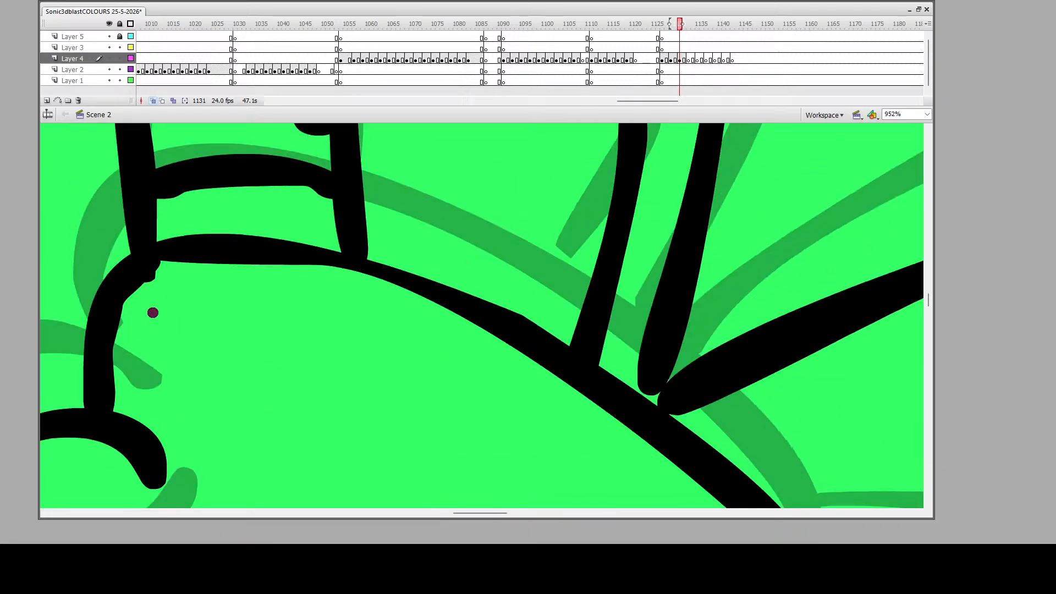
mouse_move(114, 404)
left_mouse_down()
mouse_move(127, 302)
mouse_move(158, 266)
mouse_move(308, 262)
left_mouse_up()
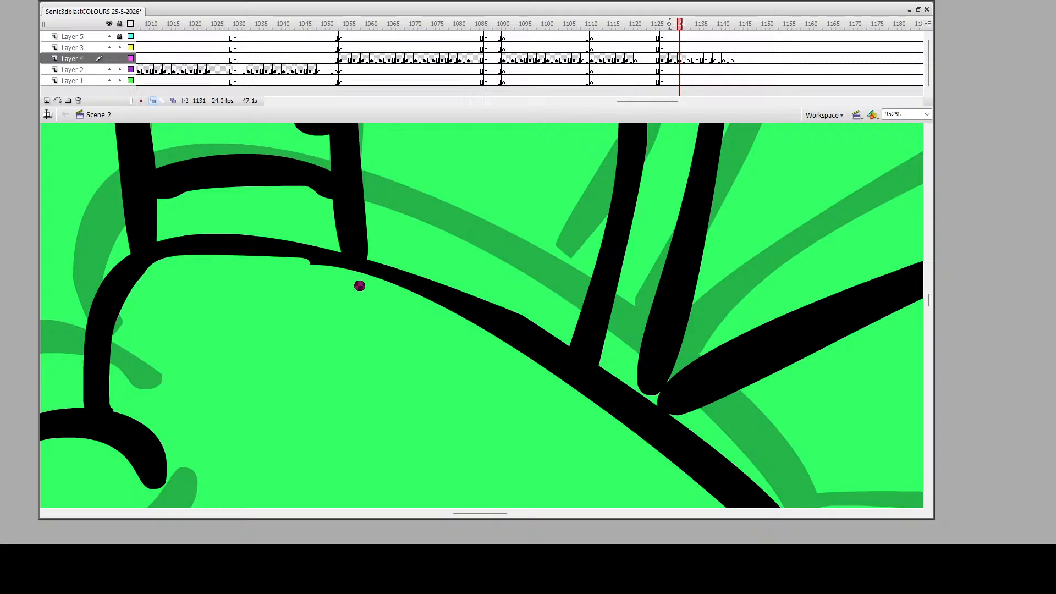
scroll(213, 259, "up", 3)
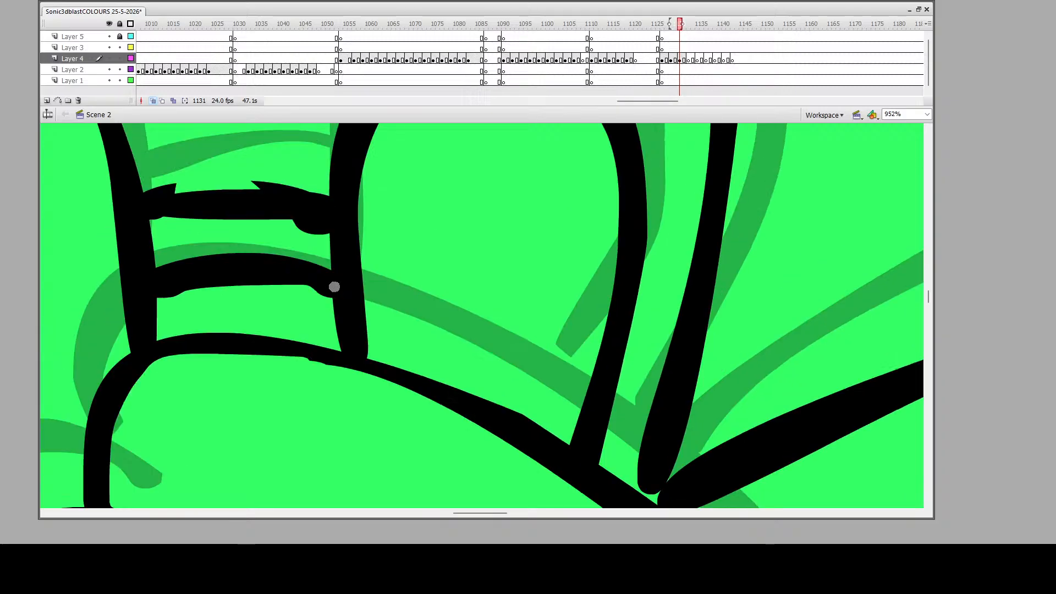
mouse_move(153, 219)
left_mouse_down()
mouse_move(289, 218)
mouse_move(323, 231)
left_mouse_up()
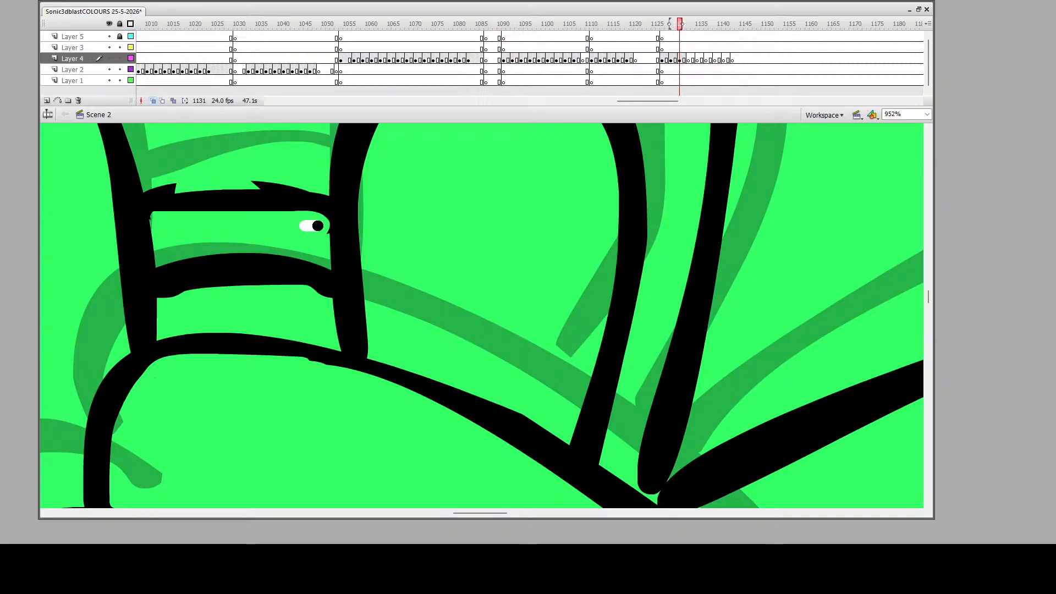
mouse_move(144, 188)
left_mouse_down()
mouse_move(322, 190)
mouse_move(170, 185)
left_mouse_up()
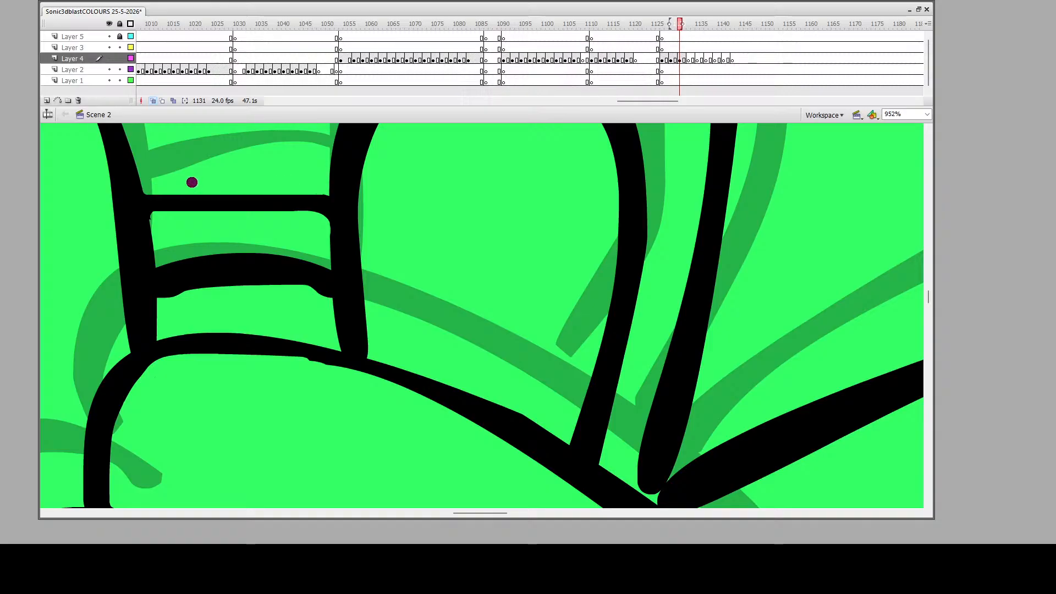
mouse_move(165, 299)
left_mouse_down()
mouse_move(205, 290)
mouse_move(325, 297)
left_mouse_up()
scroll(695, 422, "down", 3)
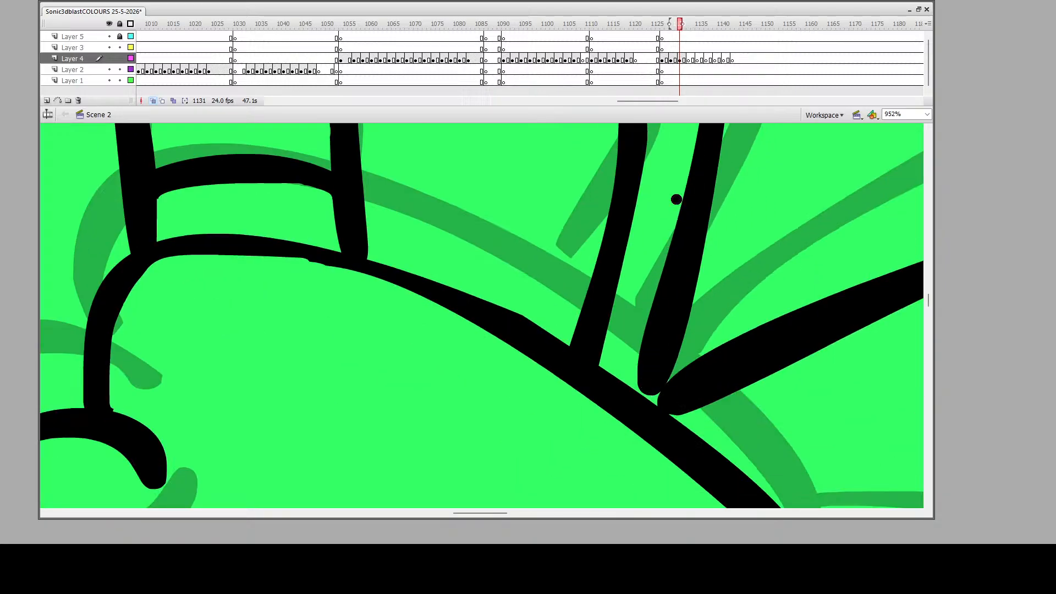
left_click_drag(677, 198, 634, 372)
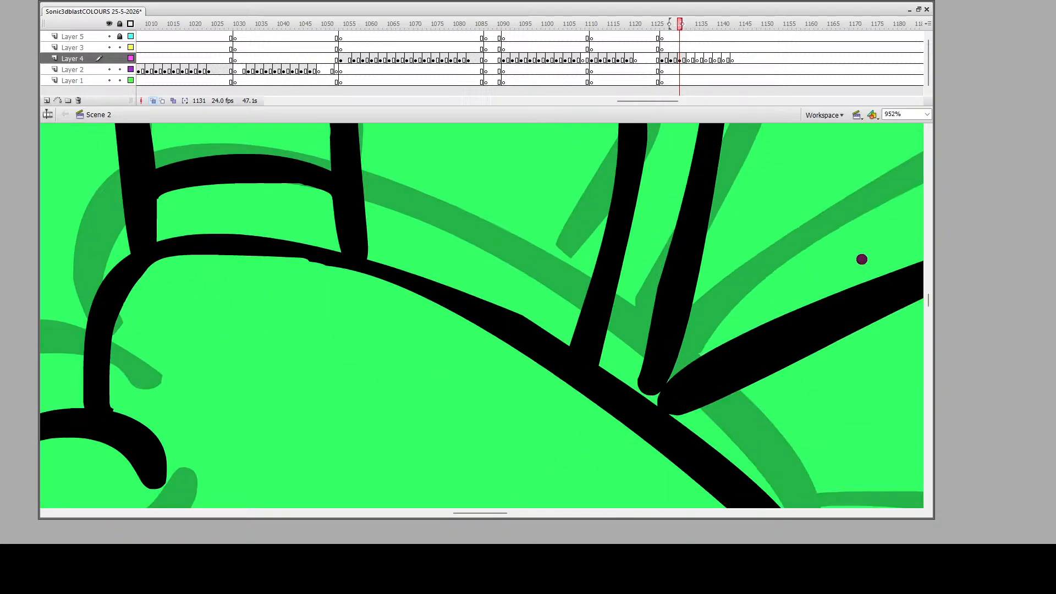
mouse_move(893, 267)
left_mouse_down()
mouse_move(776, 351)
mouse_move(678, 395)
left_mouse_up()
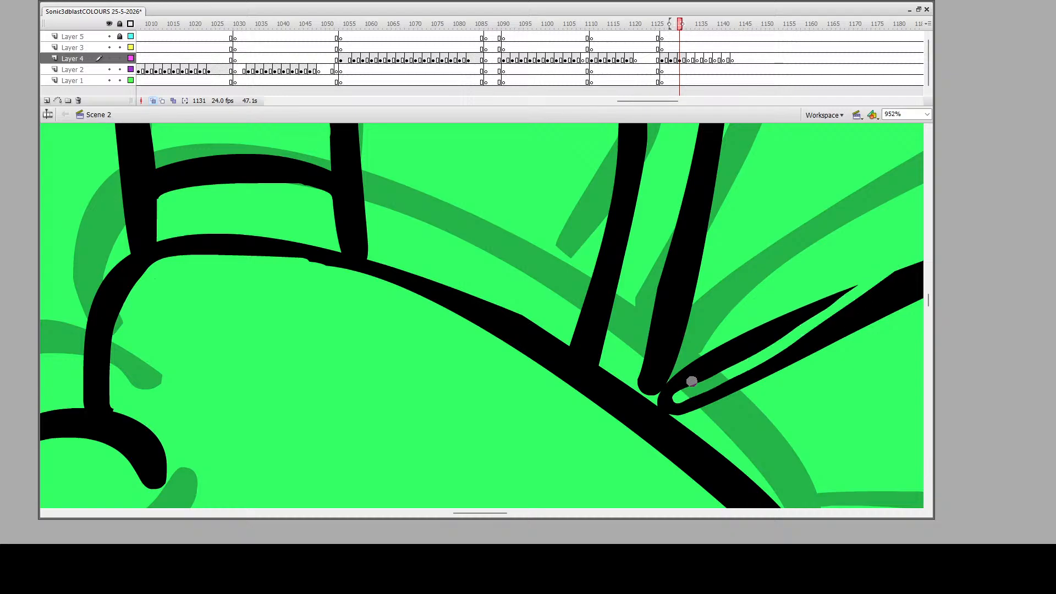
key("ctrl+z")
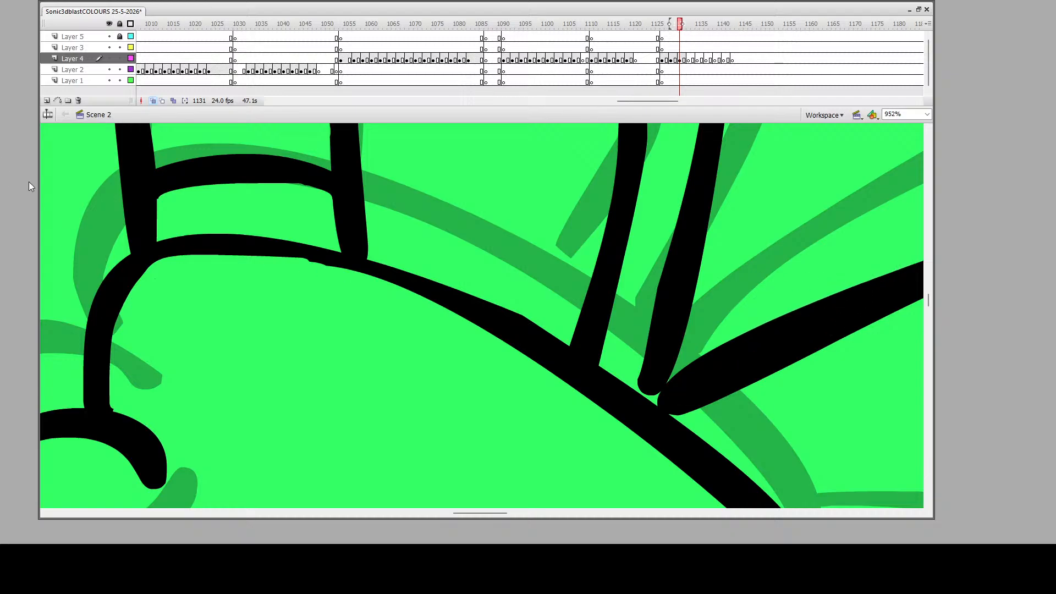
Round out the inside of the small curl on the head's left side and thin the brow outline above it
key("z")
left_click(332, 291, "alt")
left_click(442, 327, "alt")
left_click(510, 298, "alt")
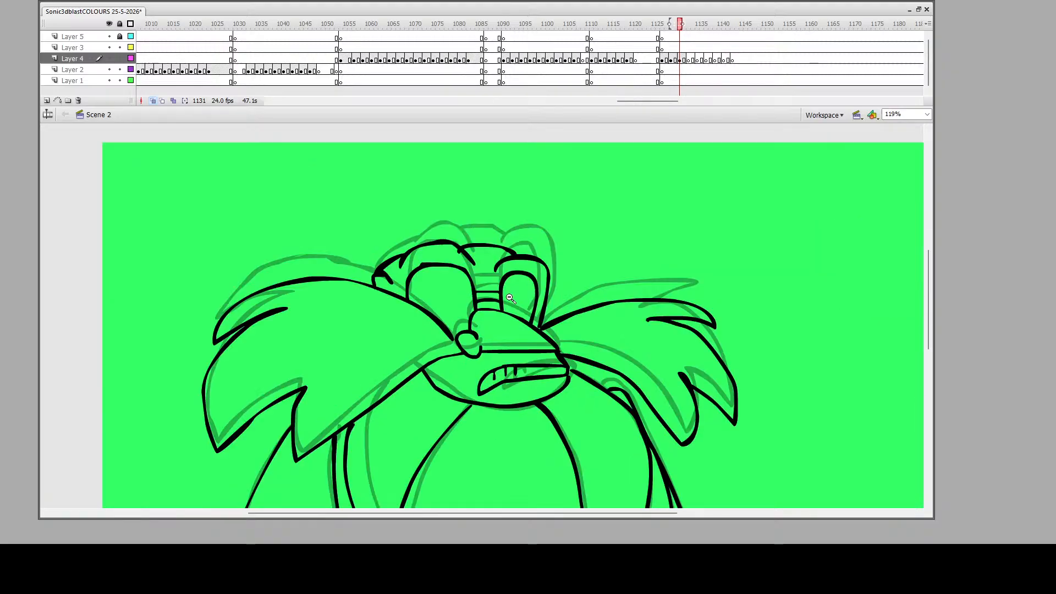
left_click_drag(342, 248, 455, 311)
scroll(240, 321, "up", 2)
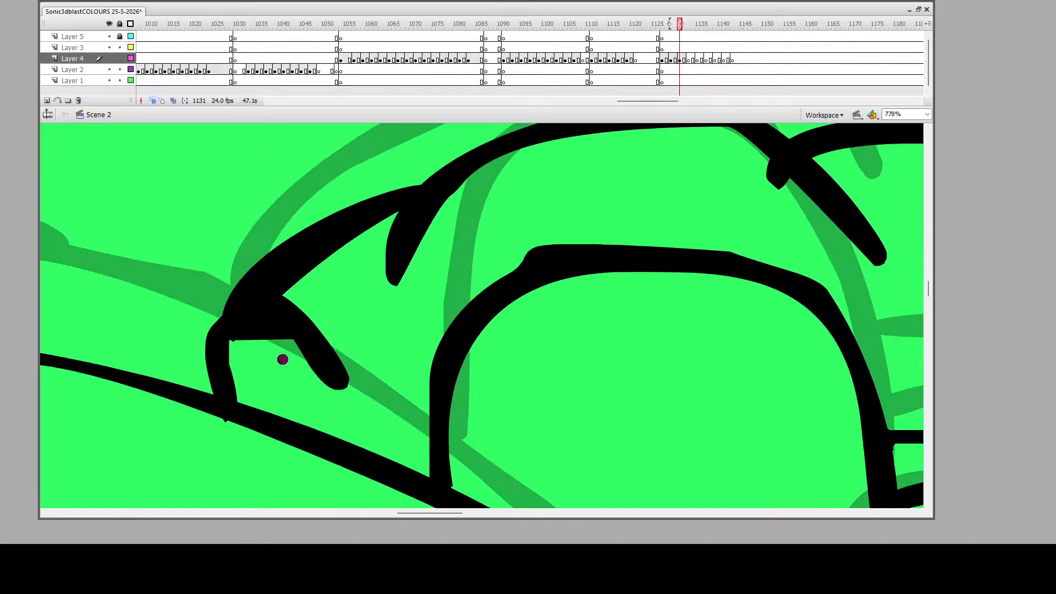
mouse_move(310, 388)
left_mouse_down()
mouse_move(284, 334)
mouse_move(249, 329)
mouse_move(234, 339)
mouse_move(230, 368)
mouse_move(240, 396)
left_mouse_up()
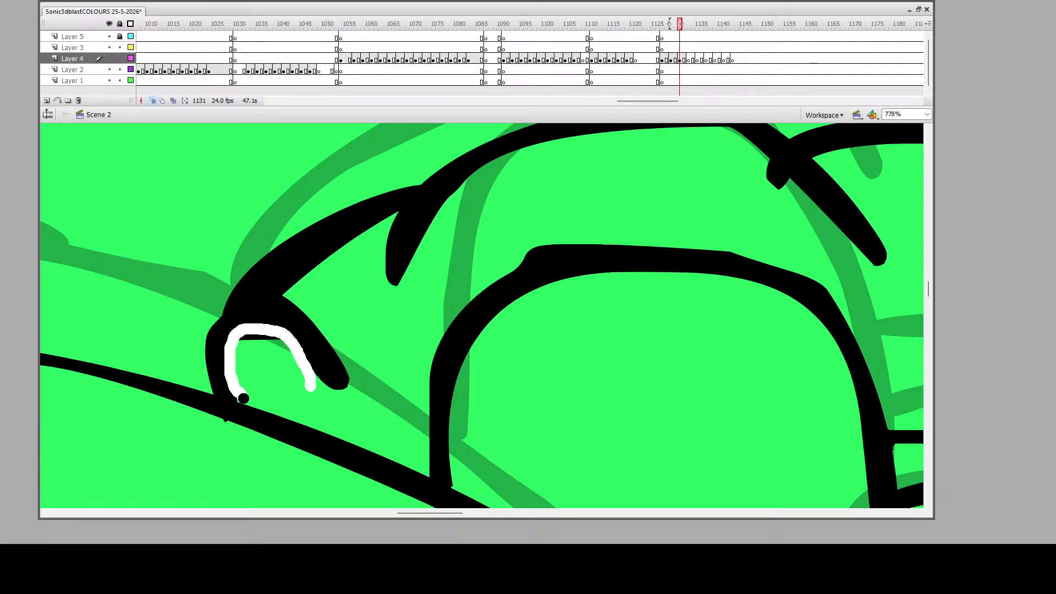
key("ctrl+z")
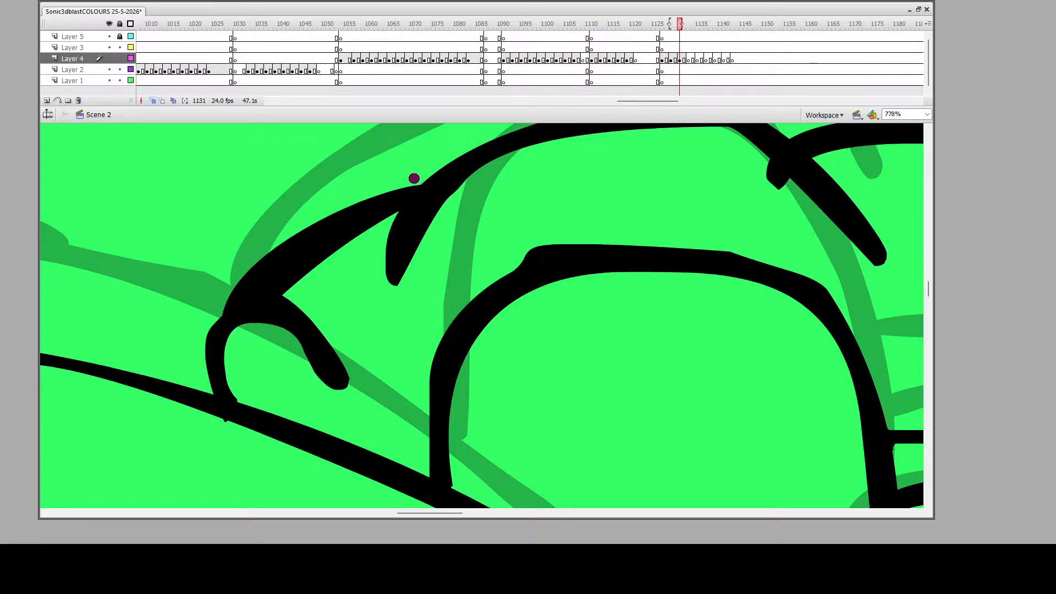
mouse_move(415, 177)
left_mouse_down()
mouse_move(331, 219)
mouse_move(182, 335)
mouse_move(306, 229)
left_mouse_up()
key("ctrl+z")
key("ctrl+z")
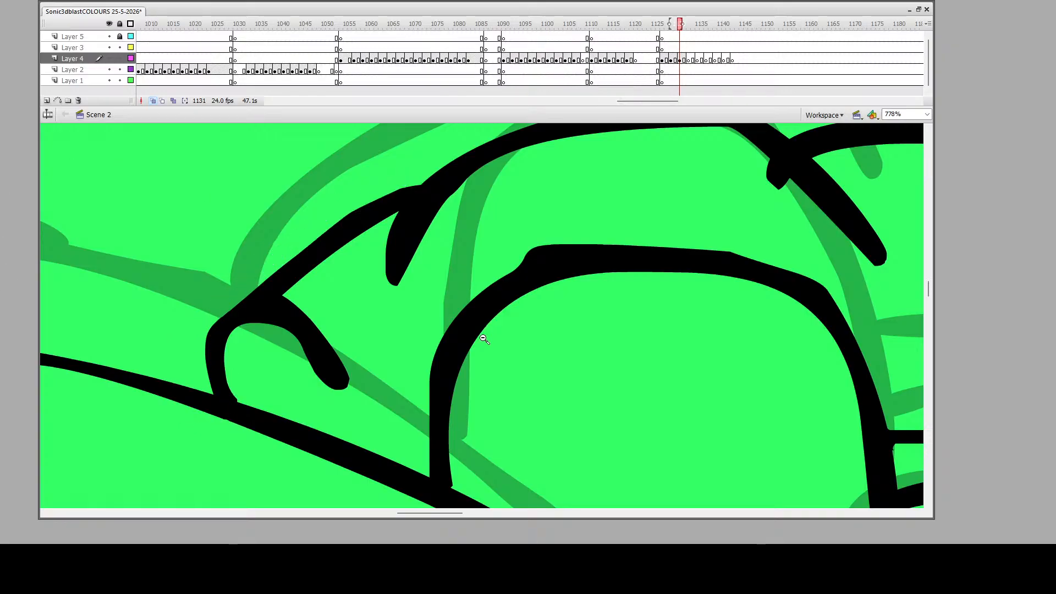
Check the cleaned-up lines of frame 1131 across the whole drawing
left_click(558, 387)
left_click(577, 388)
left_click(578, 388)
scroll(493, 331, "down", 2)
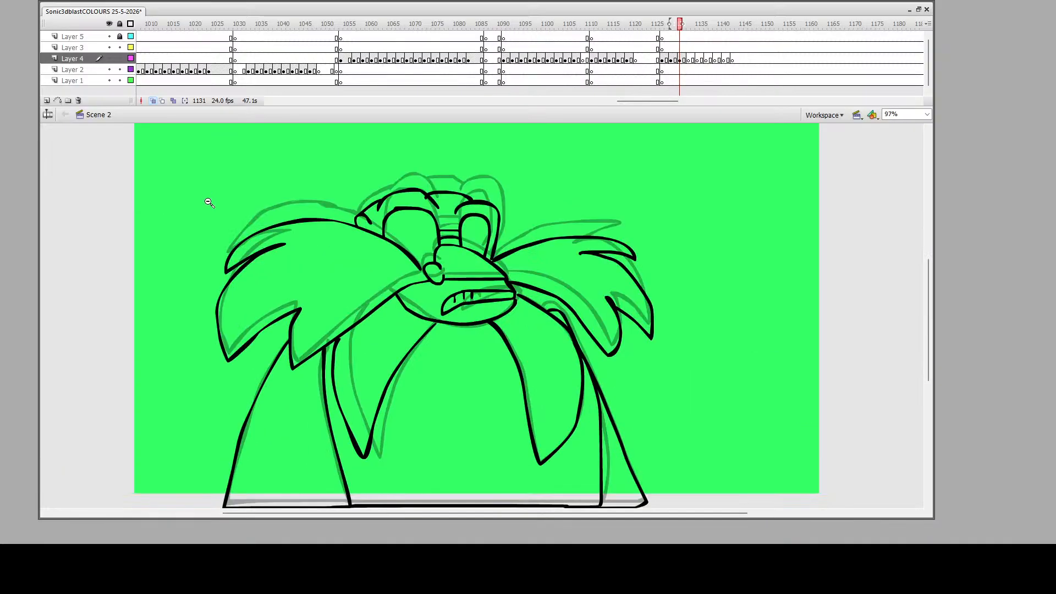
left_click_drag(253, 195, 502, 405)
left_click(593, 385)
left_click(350, 257)
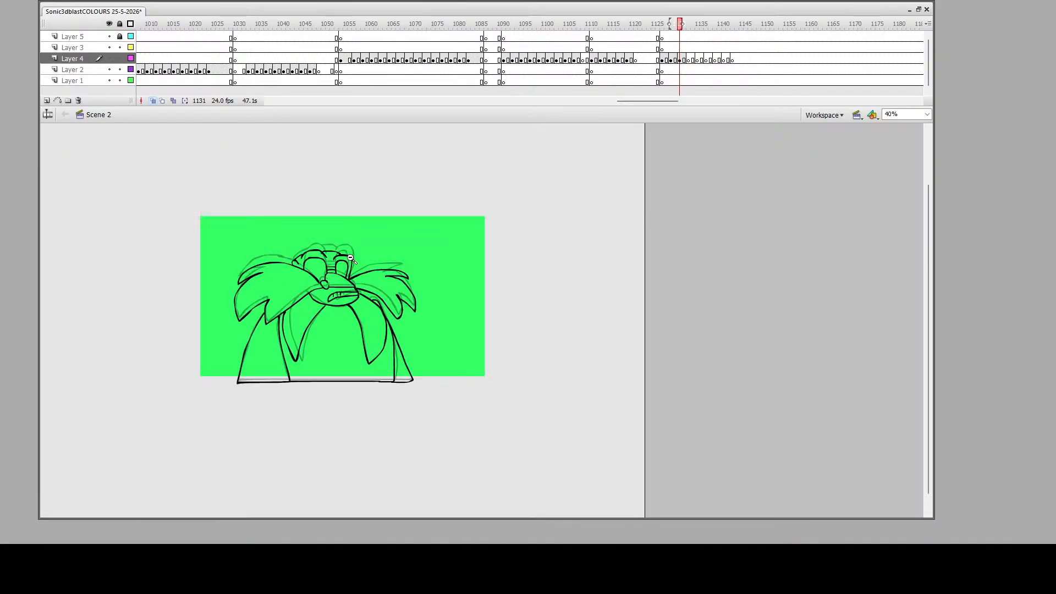
left_click_drag(270, 196, 429, 399)
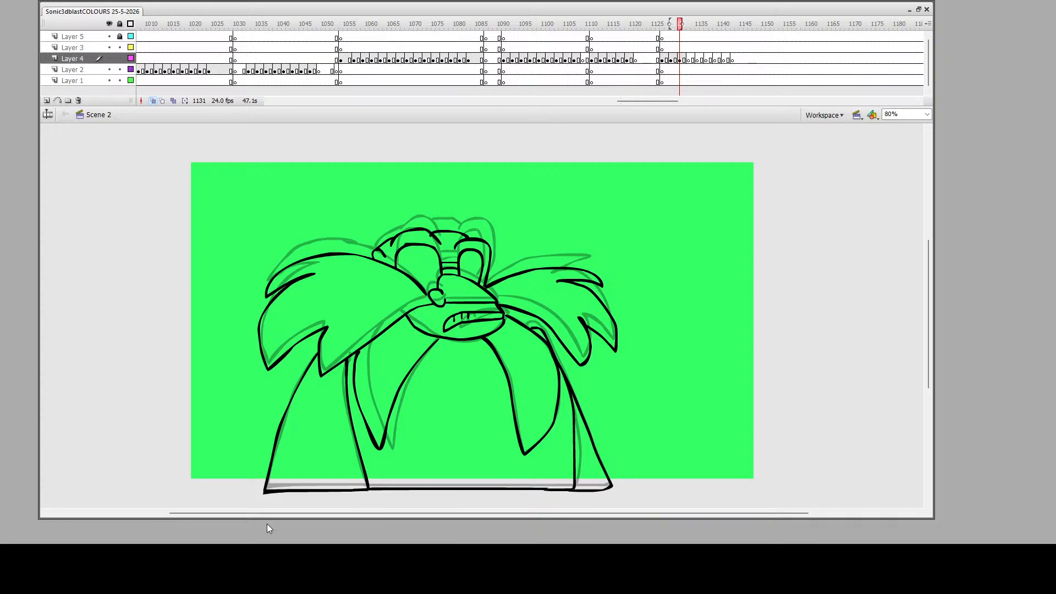
Erase the overshoot where the head-top line crosses the left brow, thin the brow's top edge and tidy the head line's right end
left_click_drag(425, 231, 477, 257)
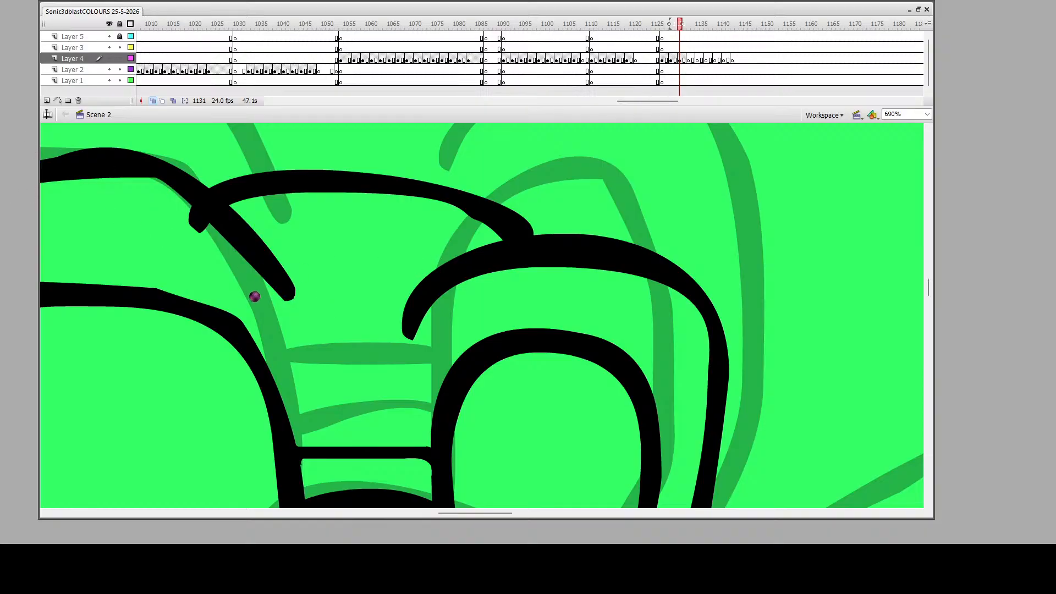
mouse_move(286, 302)
left_mouse_down()
mouse_move(170, 205)
mouse_move(196, 222)
mouse_move(190, 214)
mouse_move(208, 231)
mouse_move(164, 204)
left_mouse_up()
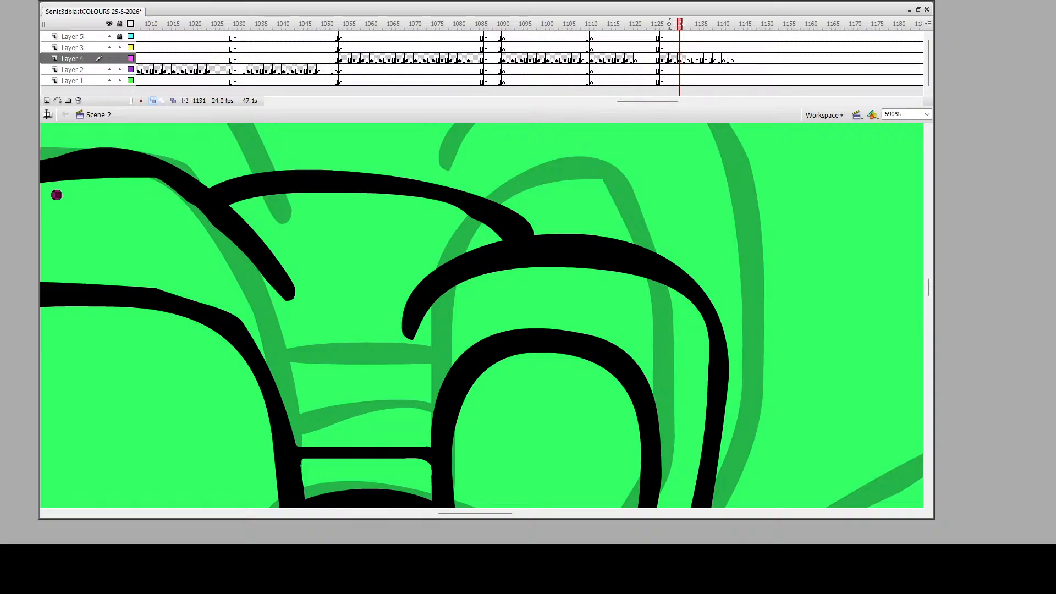
left_click_drag(51, 150, 207, 160)
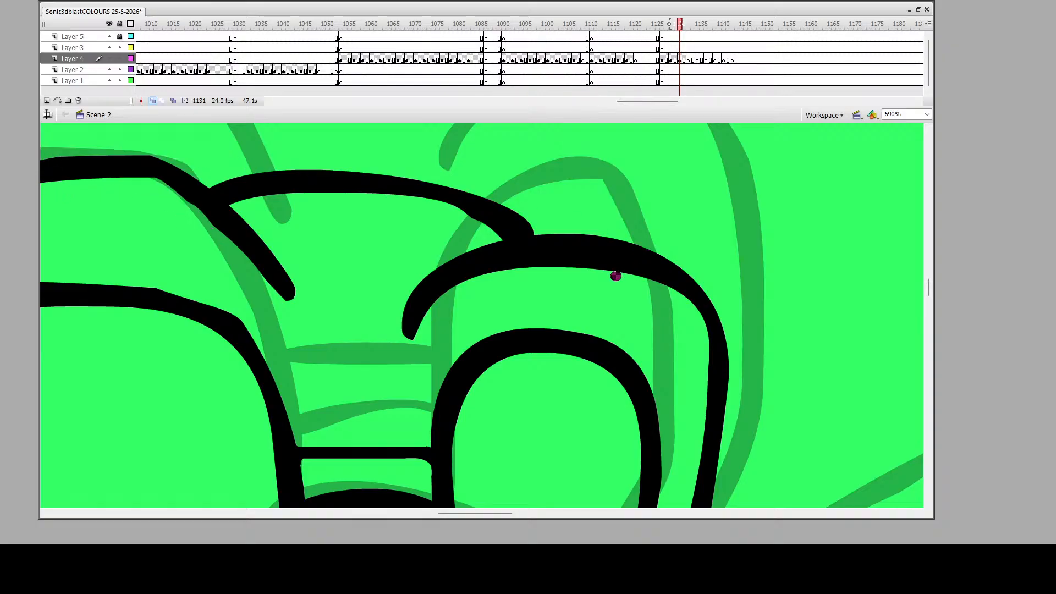
scroll(460, 346, "down", 2)
scroll(550, 286, "up", 2)
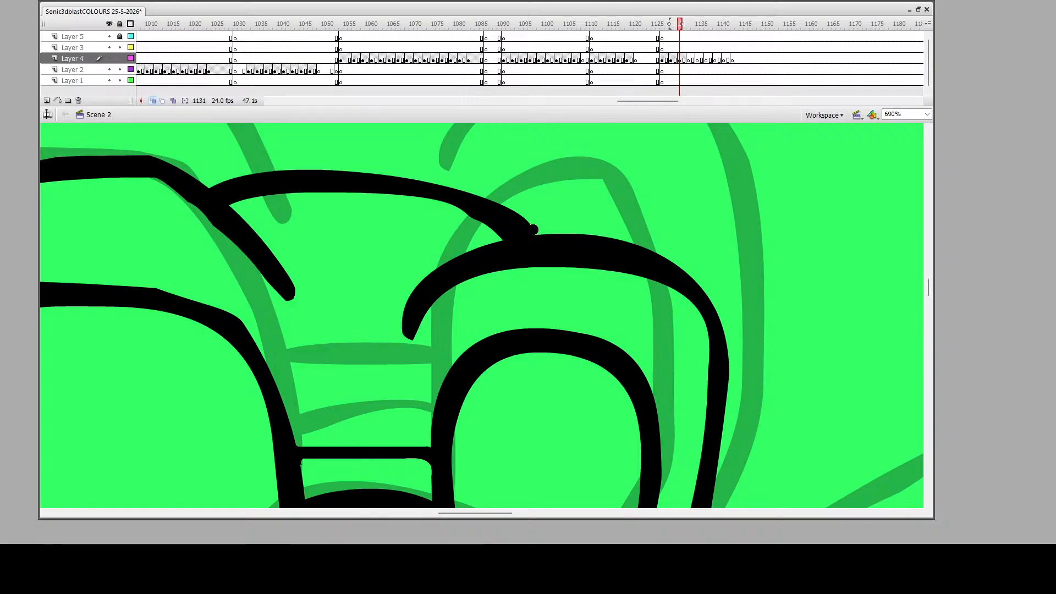
mouse_move(534, 229)
left_mouse_down()
mouse_move(455, 183)
mouse_move(325, 171)
left_mouse_up()
left_click(325, 259)
left_click(454, 359)
left_click(499, 380)
left_click(517, 371)
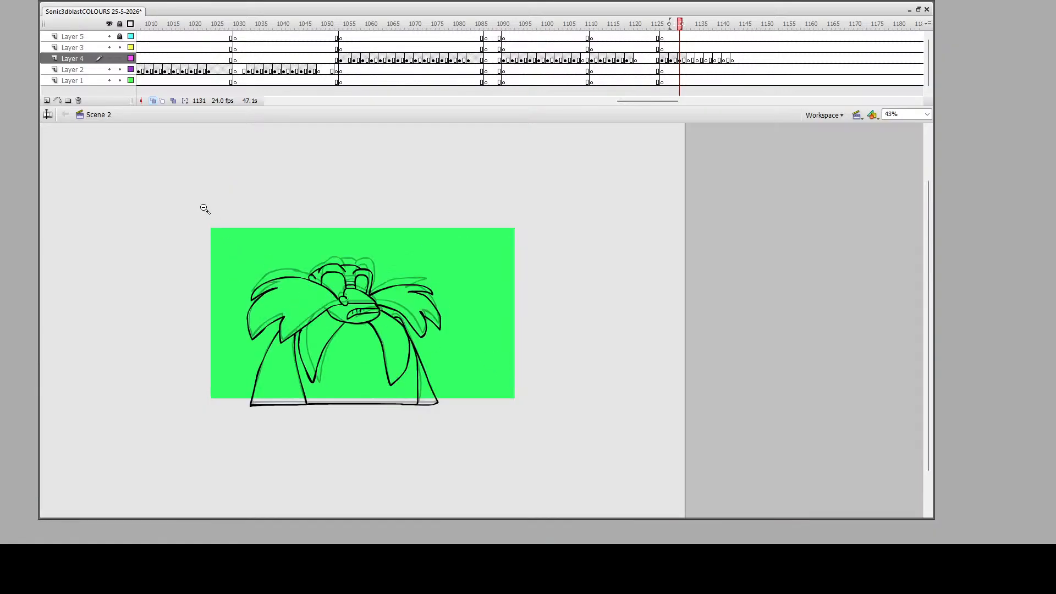
left_click_drag(204, 209, 536, 414)
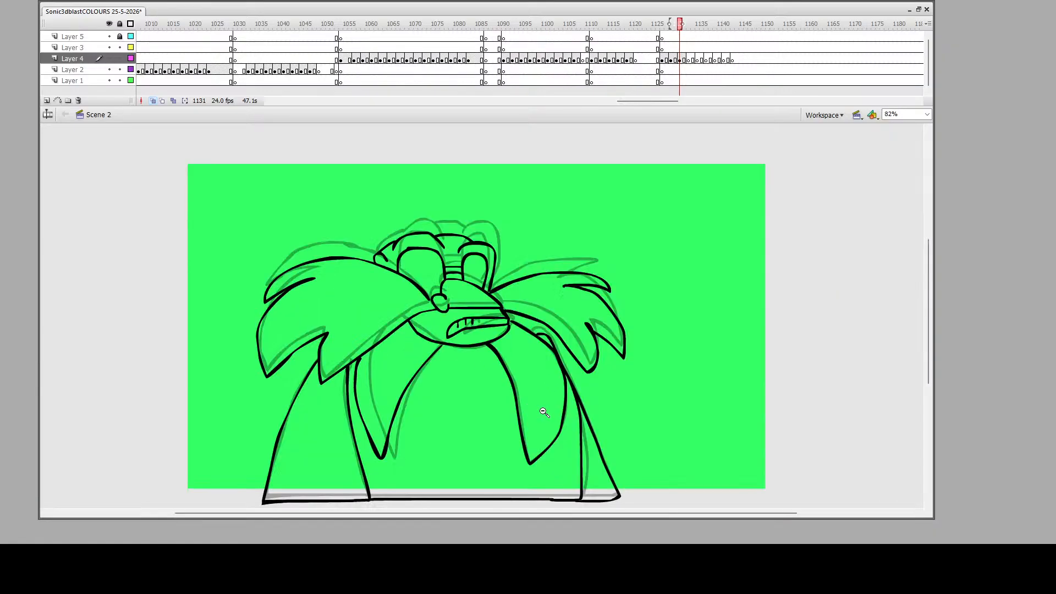
On frame 1133 of Layer 4, draw the nose and both jagged moustache halves, using the previous pose's onion skin as a guide
left_click(689, 59)
left_click_drag(246, 151, 685, 498)
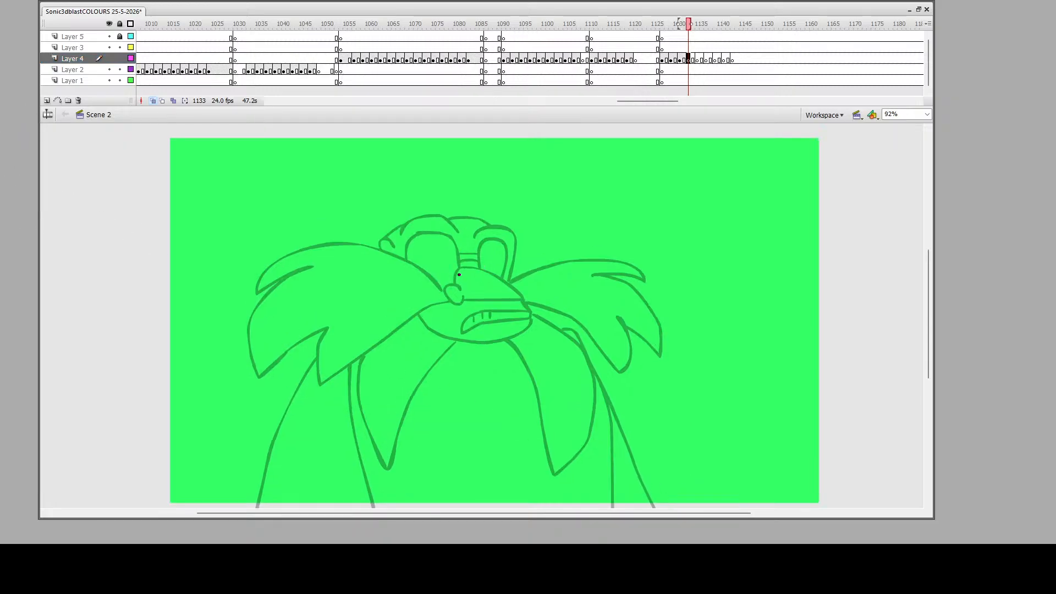
left_click_drag(459, 285, 460, 288)
left_click_drag(254, 142, 722, 512)
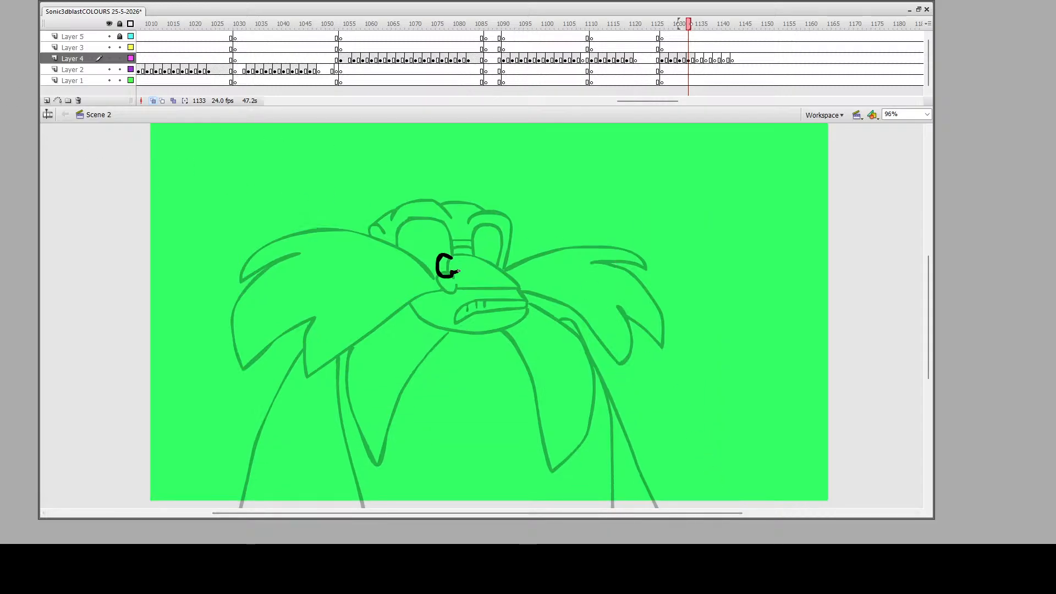
mouse_move(459, 272)
left_mouse_down()
mouse_move(507, 266)
mouse_move(451, 236)
mouse_move(437, 267)
mouse_move(385, 238)
mouse_move(304, 225)
mouse_move(262, 246)
mouse_move(239, 276)
mouse_move(290, 252)
mouse_move(266, 272)
mouse_move(236, 344)
mouse_move(244, 379)
mouse_move(302, 314)
mouse_move(307, 379)
mouse_move(443, 283)
mouse_move(505, 275)
mouse_move(559, 302)
mouse_move(616, 367)
mouse_move(619, 322)
mouse_move(607, 300)
mouse_move(664, 327)
mouse_move(654, 286)
mouse_move(584, 261)
mouse_move(645, 266)
mouse_move(597, 234)
mouse_move(507, 259)
left_mouse_up()
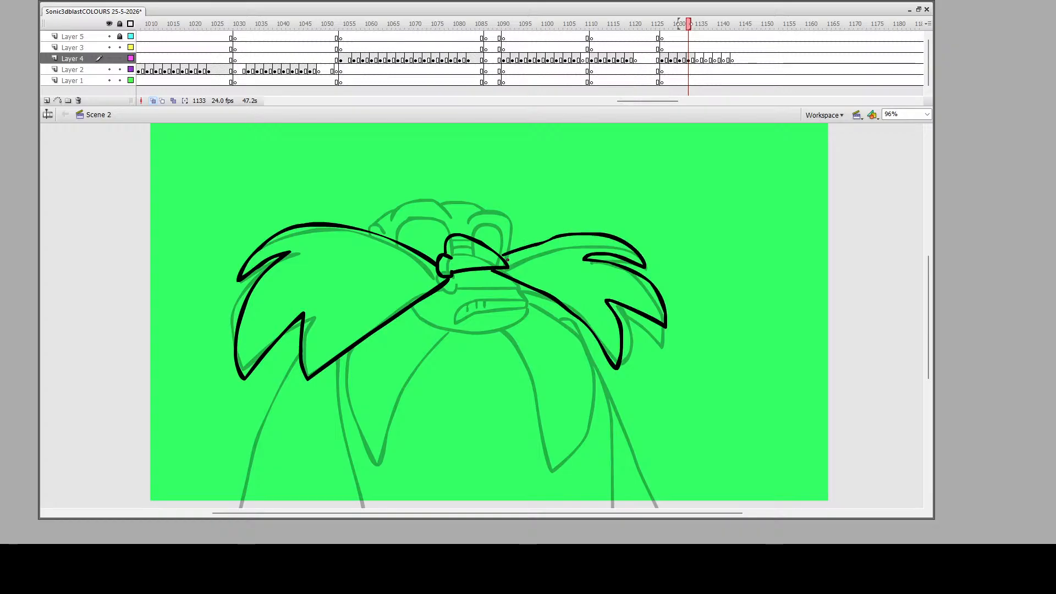
Draw the open mouth and chin below the nose, and the tall eyes, brows and rounded head outline above it
mouse_move(407, 311)
left_mouse_down()
mouse_move(446, 337)
mouse_move(501, 343)
mouse_move(529, 316)
mouse_move(455, 334)
mouse_move(448, 310)
mouse_move(477, 288)
mouse_move(521, 293)
left_mouse_up()
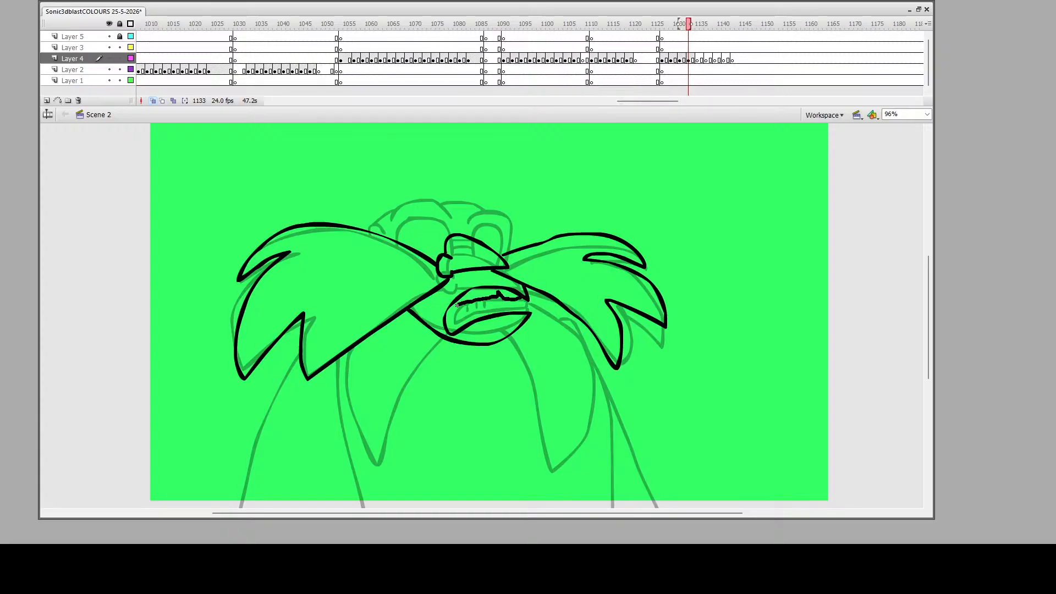
left_click_drag(457, 306, 458, 306)
mouse_move(448, 213)
left_mouse_down()
mouse_move(432, 182)
mouse_move(409, 175)
mouse_move(390, 195)
mouse_move(395, 240)
left_mouse_up()
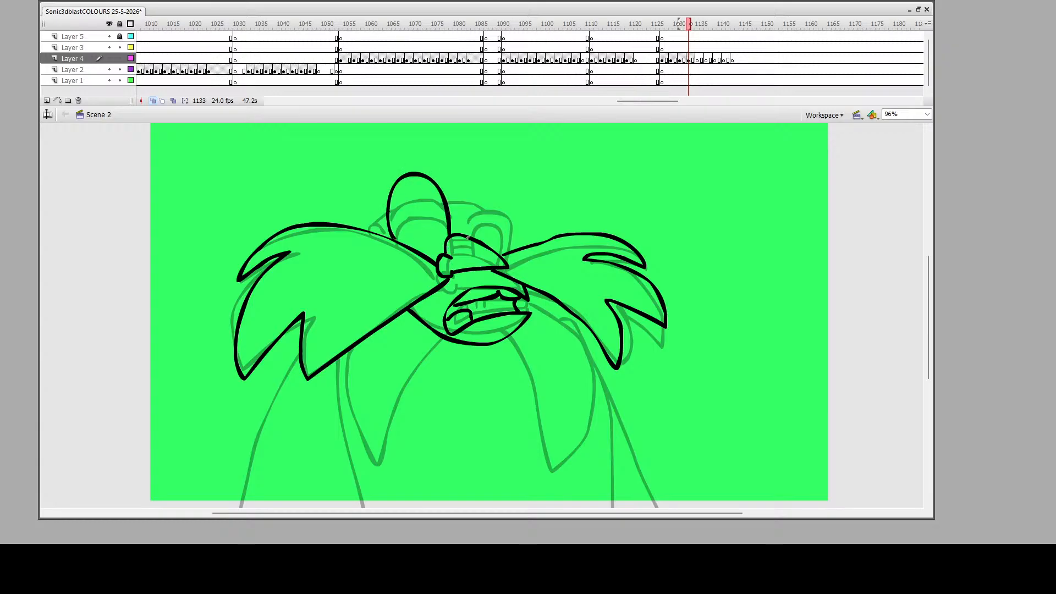
mouse_move(461, 225)
left_mouse_down()
mouse_move(457, 189)
mouse_move(471, 177)
mouse_move(490, 188)
mouse_move(501, 250)
mouse_move(498, 186)
mouse_move(485, 169)
mouse_move(462, 168)
mouse_move(449, 181)
mouse_move(391, 178)
mouse_move(403, 167)
mouse_move(443, 177)
left_mouse_up()
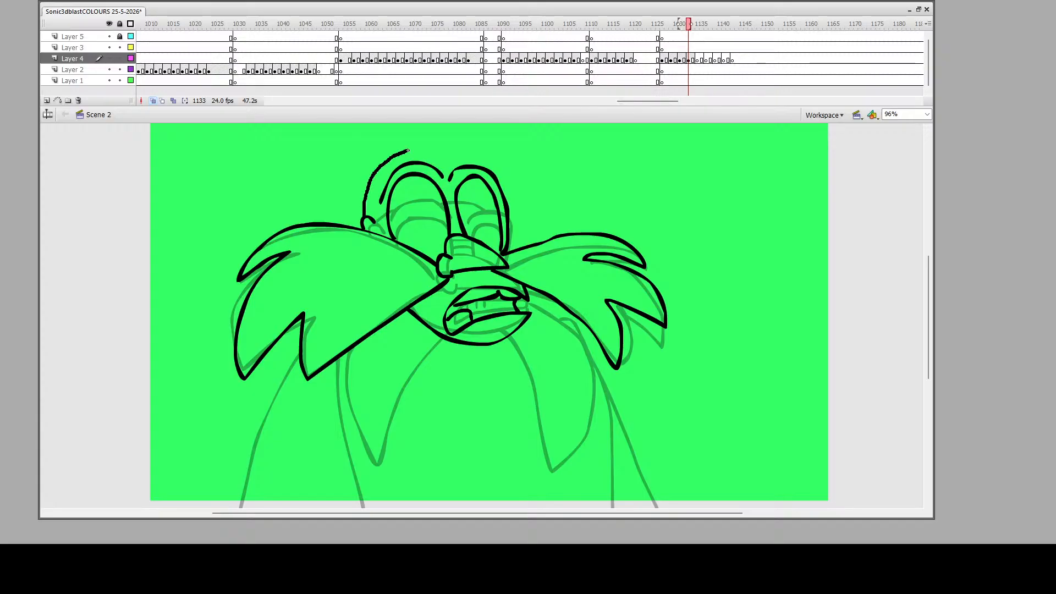
left_click_drag(466, 164, 468, 165)
left_click_drag(462, 240, 497, 252)
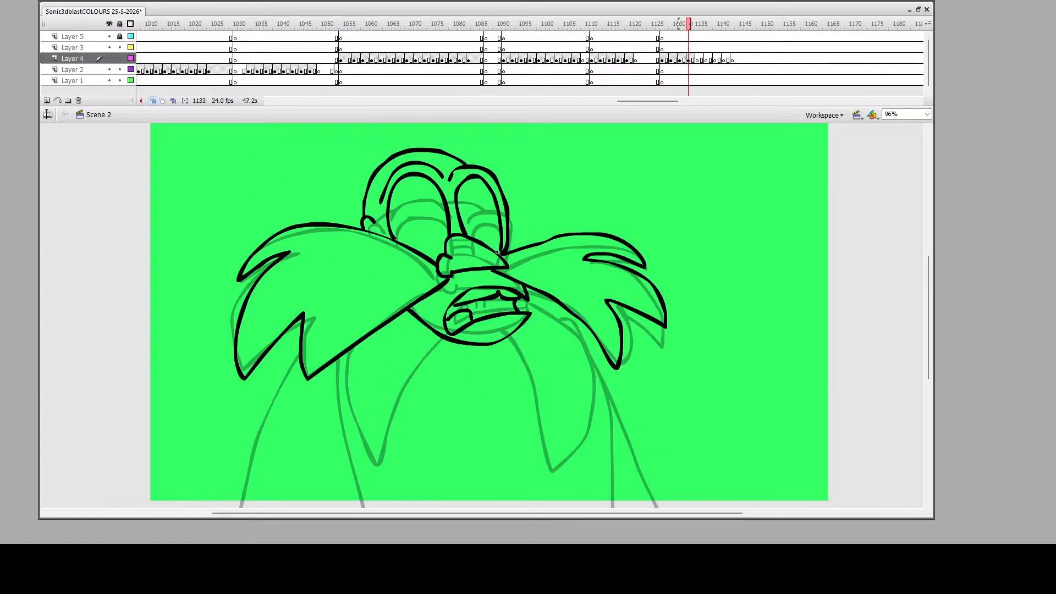
Select the whole head drawing on frame 1133 and nudge it slightly upward
left_click(689, 59)
key("Up")
key("Up")
key("Up")
key("Up")
key("Up")
key("Up")
key("Up")
key("Up")
key("Up")
key("Up")
key("Up")
key("Up")
key("Up")
key("Up")
key("Up")
key("Up")
key("Up")
key("Up")
key("Up")
key("Up")
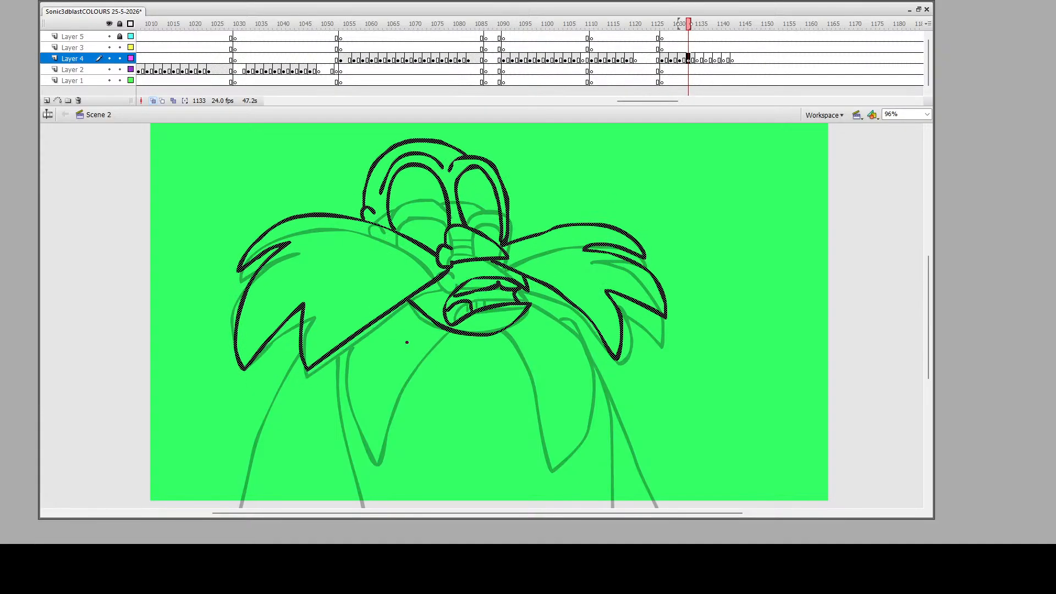
Draw the two long pointed collar flaps hanging down from either side of the chin
mouse_move(439, 322)
left_mouse_down()
mouse_move(396, 373)
mouse_move(366, 450)
mouse_move(333, 390)
mouse_move(333, 355)
left_mouse_up()
key("Escape")
scroll(595, 347, "down", 3)
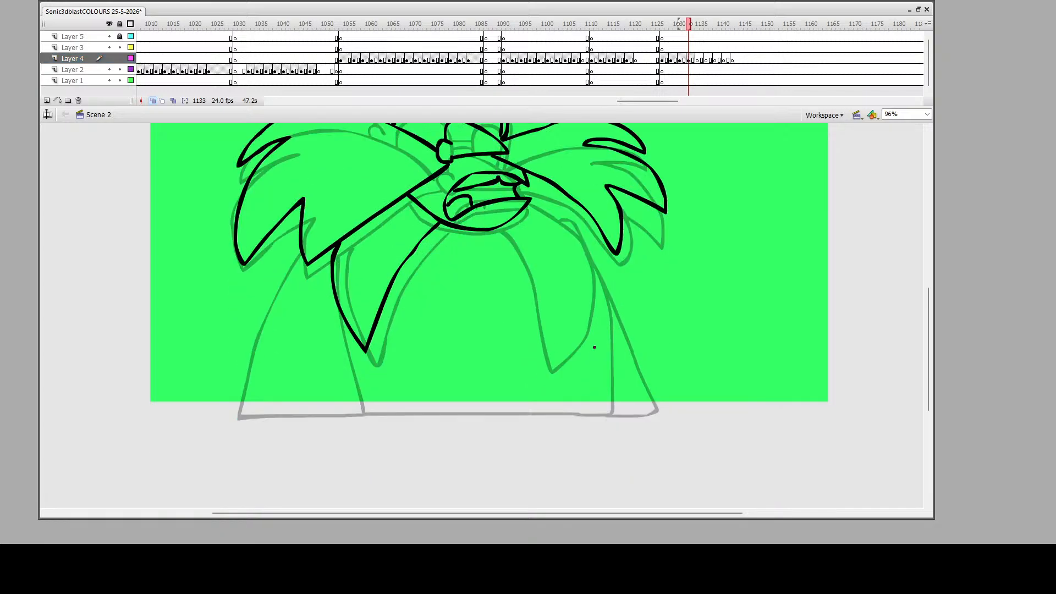
mouse_move(498, 232)
left_mouse_down()
mouse_move(567, 353)
mouse_move(596, 313)
mouse_move(593, 277)
mouse_move(581, 246)
mouse_move(531, 207)
left_mouse_up()
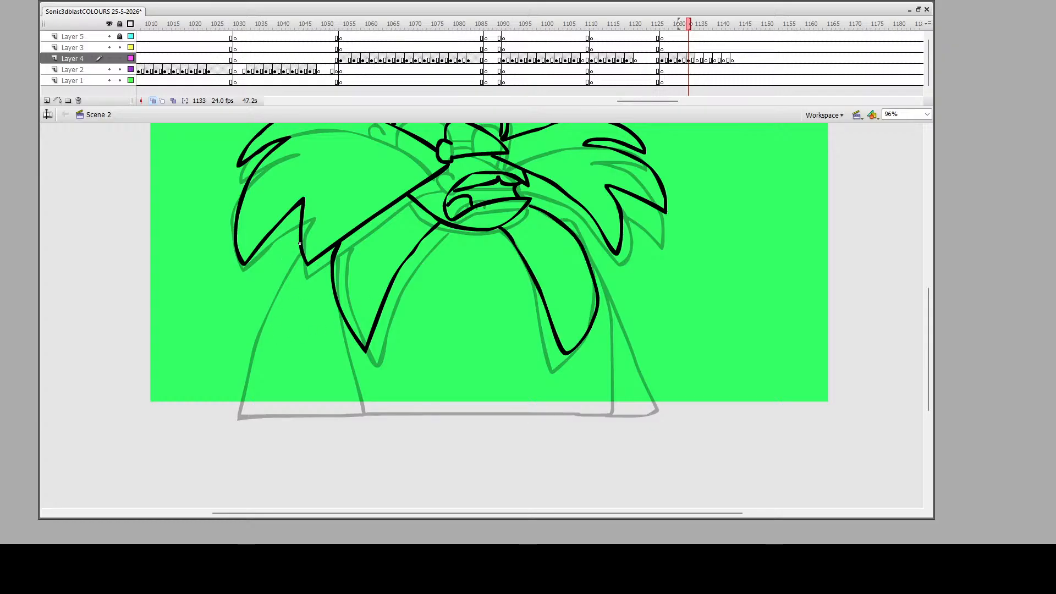
Draw both arms sloping down from under the moustache and join them with the bottom edge below the stage
mouse_move(300, 243)
left_mouse_down()
mouse_move(252, 423)
mouse_move(369, 424)
mouse_move(328, 266)
left_mouse_up()
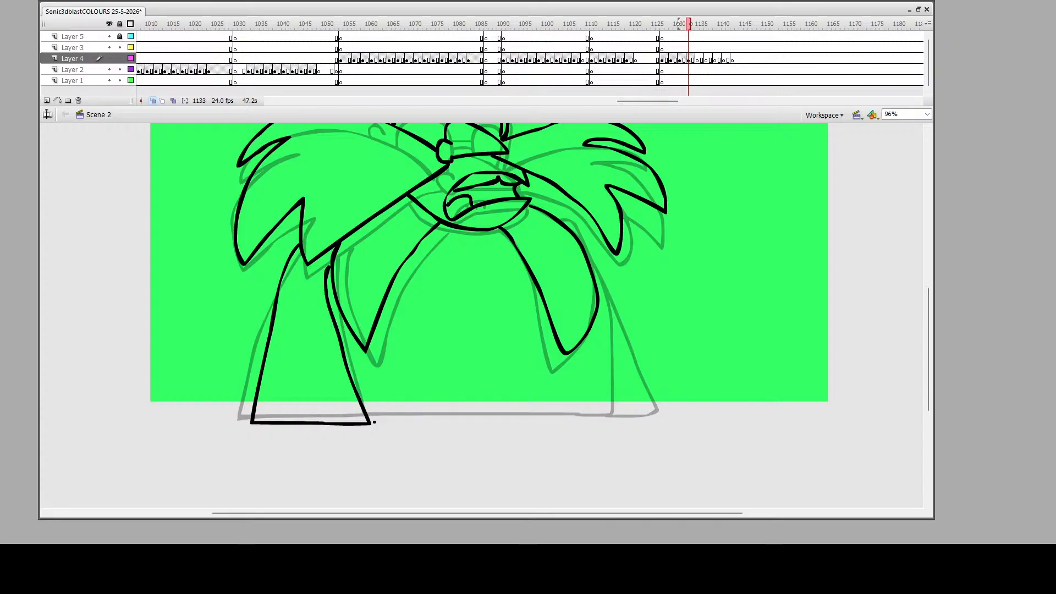
mouse_move(365, 422)
left_mouse_down()
mouse_move(612, 424)
mouse_move(608, 349)
left_mouse_up()
mouse_move(594, 263)
left_mouse_down()
mouse_move(557, 217)
mouse_move(593, 237)
mouse_move(611, 267)
mouse_move(681, 428)
mouse_move(600, 425)
left_mouse_up()
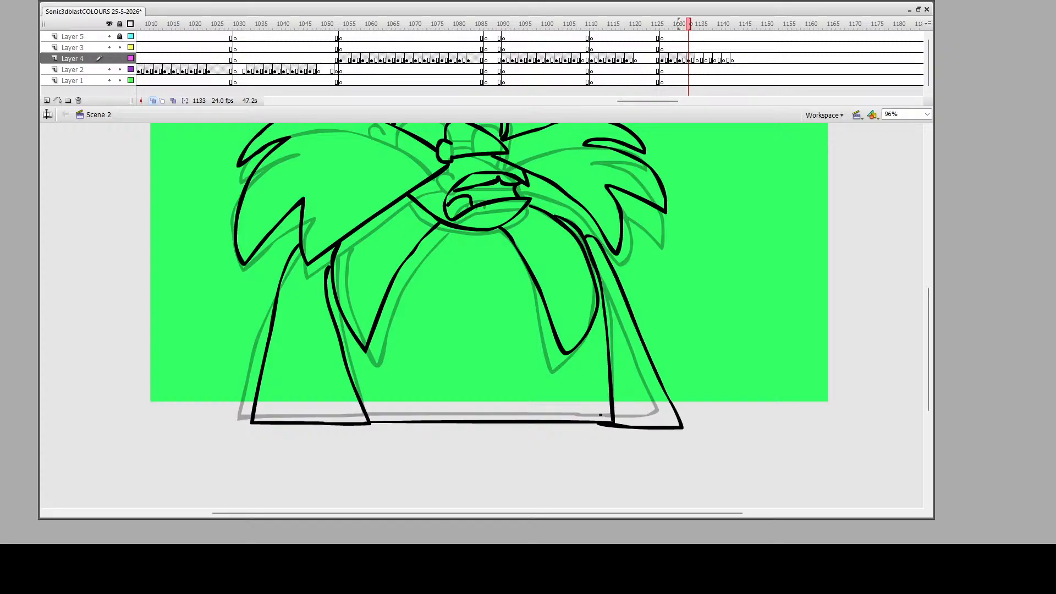
Erase the bulge on the inner edge of the brow line above the right-hand eye and save the file
scroll(536, 374, "up", 5)
scroll(523, 369, "down", 2)
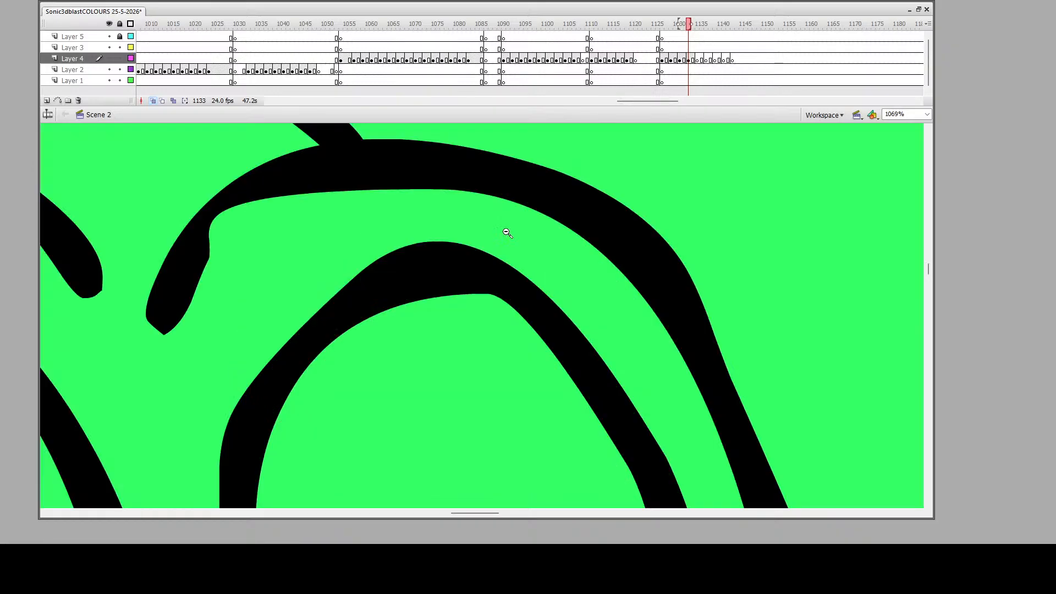
left_click_drag(451, 198, 507, 232)
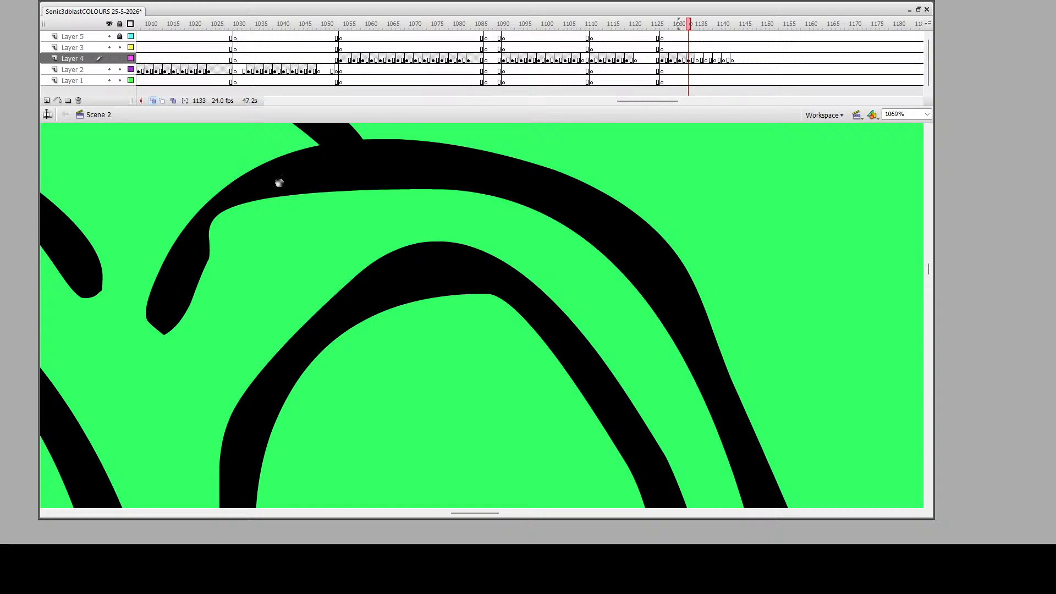
mouse_move(258, 199)
left_mouse_down()
mouse_move(197, 262)
mouse_move(273, 187)
mouse_move(230, 204)
mouse_move(205, 231)
left_mouse_up()
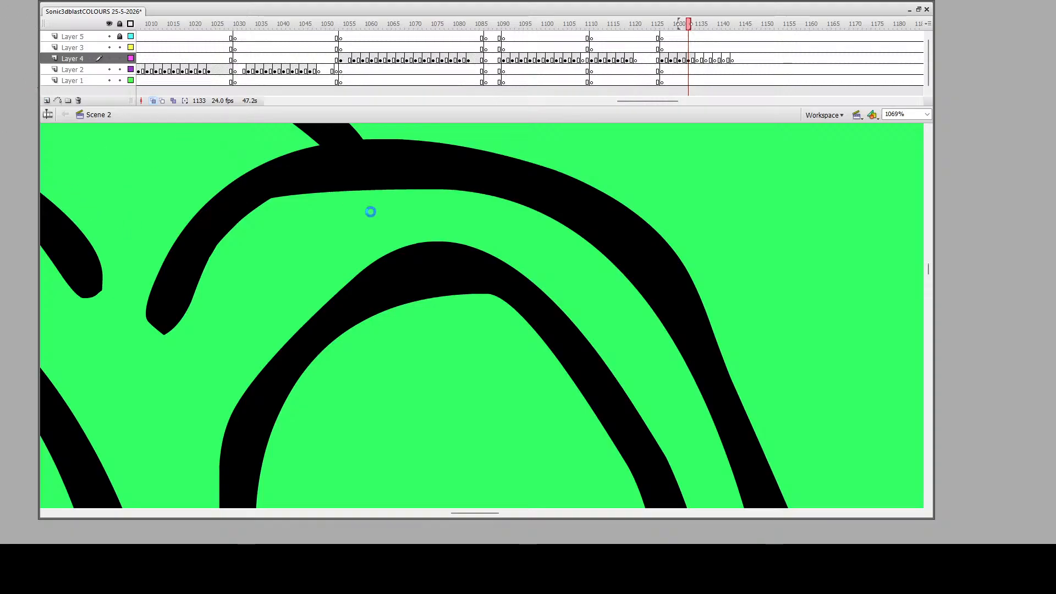
key("ctrl+s")
Erase the excess thickness from the outer edge along the top of the right-hand eye outline
scroll(239, 303, "down", 3)
scroll(239, 303, "up", 3)
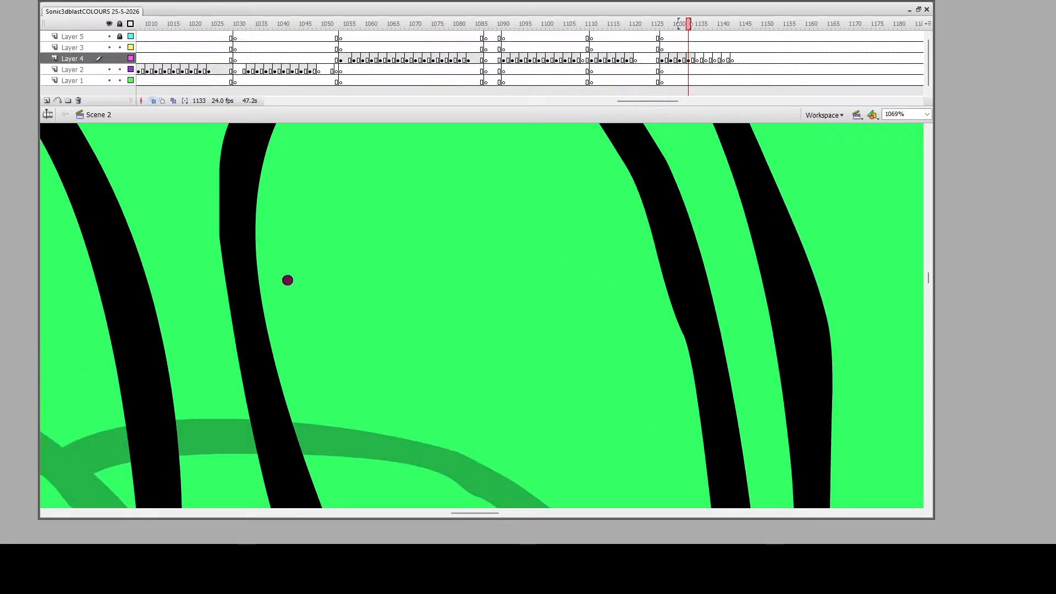
mouse_move(313, 300)
left_mouse_down()
mouse_move(378, 275)
mouse_move(514, 259)
mouse_move(558, 270)
left_mouse_up()
mouse_move(498, 252)
left_mouse_down()
mouse_move(373, 259)
mouse_move(466, 245)
mouse_move(392, 254)
mouse_move(431, 253)
left_mouse_up()
scroll(255, 257, "down", 2)
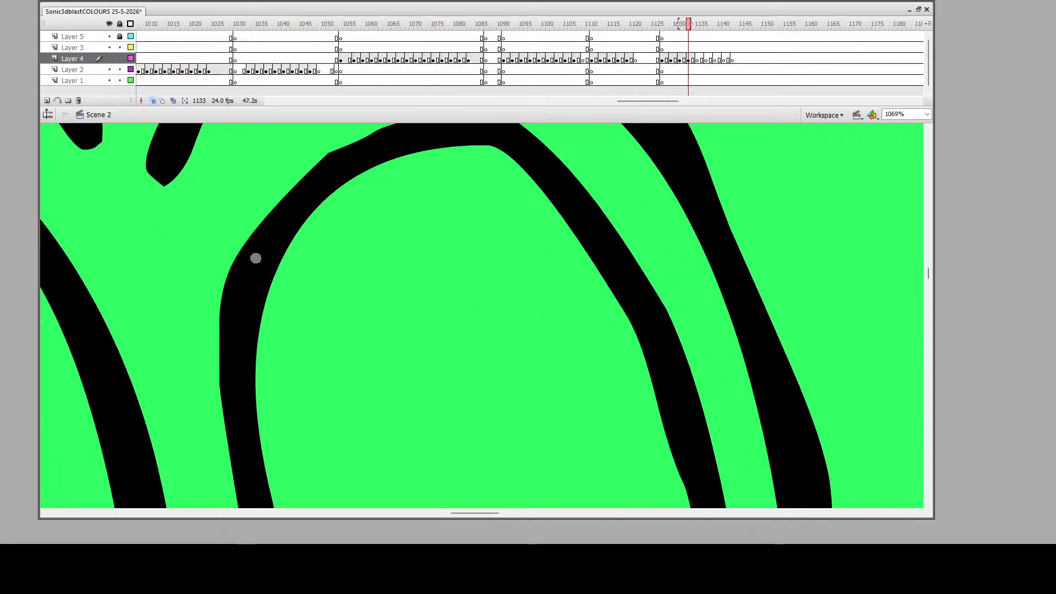
scroll(308, 260, "up", 1)
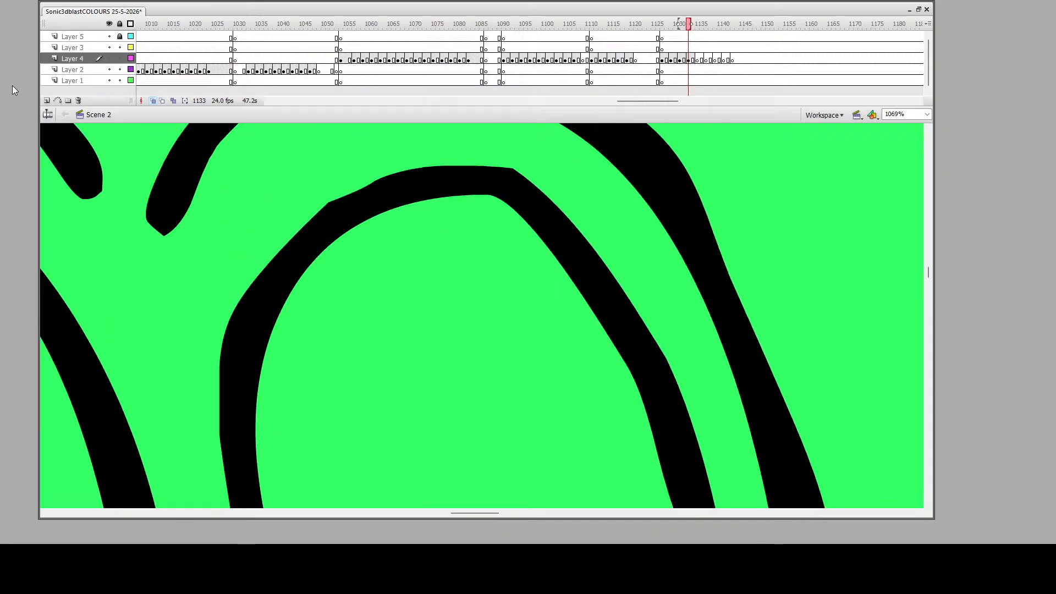
Draw a red line across the top of the right-hand eye outline, bend it to smooth the outer edge, and delete the line
mouse_move(256, 248)
left_mouse_down()
mouse_move(506, 147)
mouse_move(525, 156)
left_mouse_up()
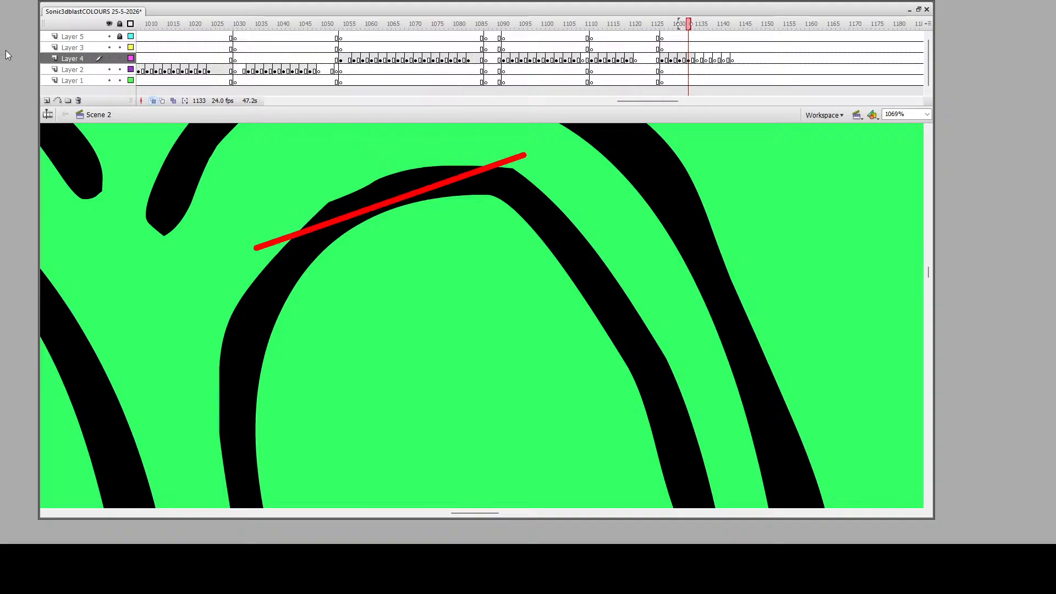
left_click_drag(422, 189, 408, 160)
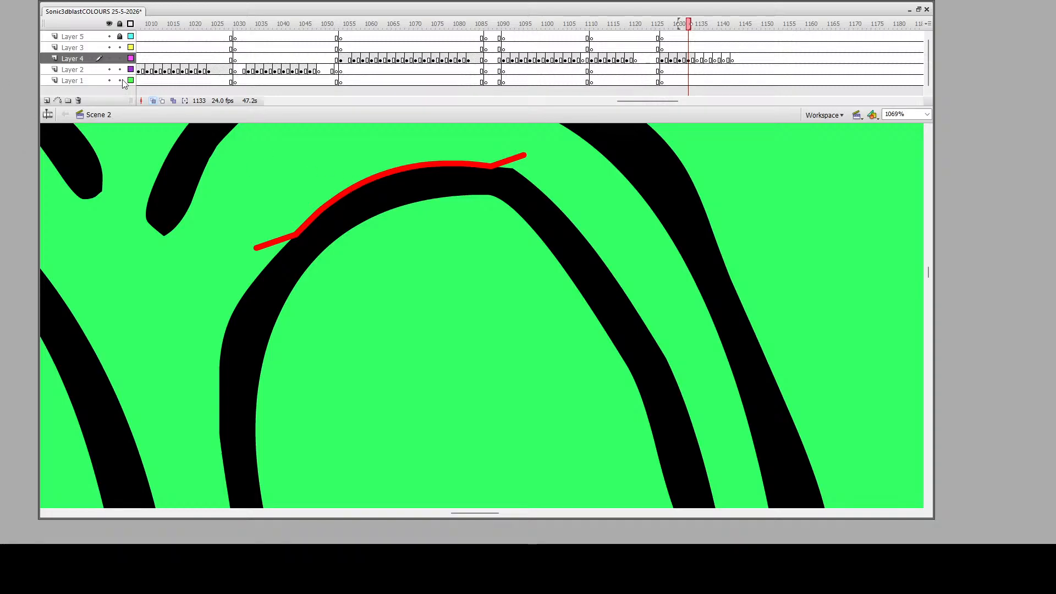
double_click(344, 189)
key("Delete")
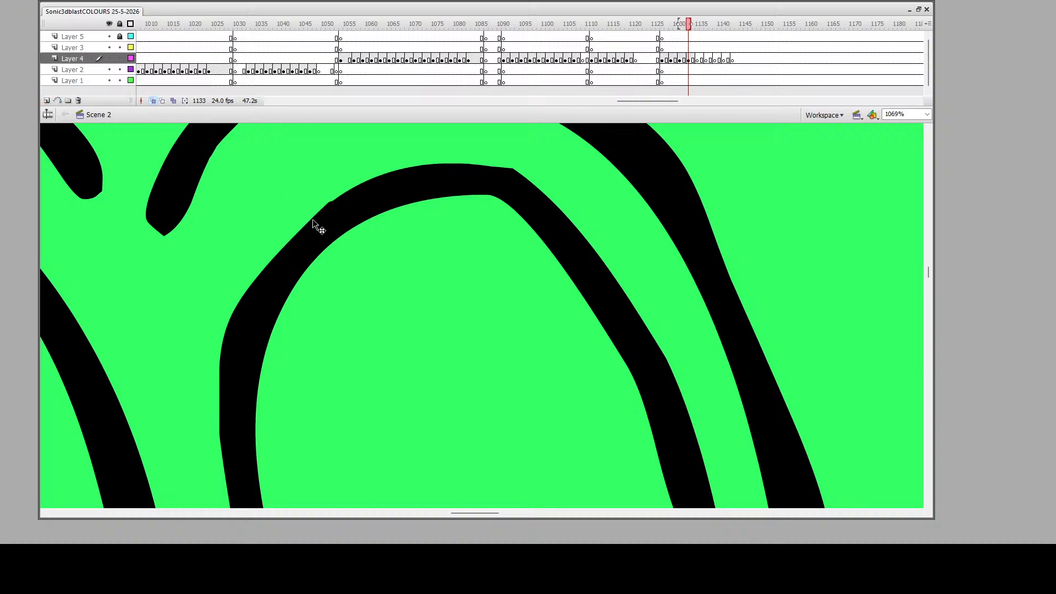
Cut the upper-left outer edge of the right-hand eye outline with a bent red line and delete the excess ink and line
scroll(300, 303, "down", 3)
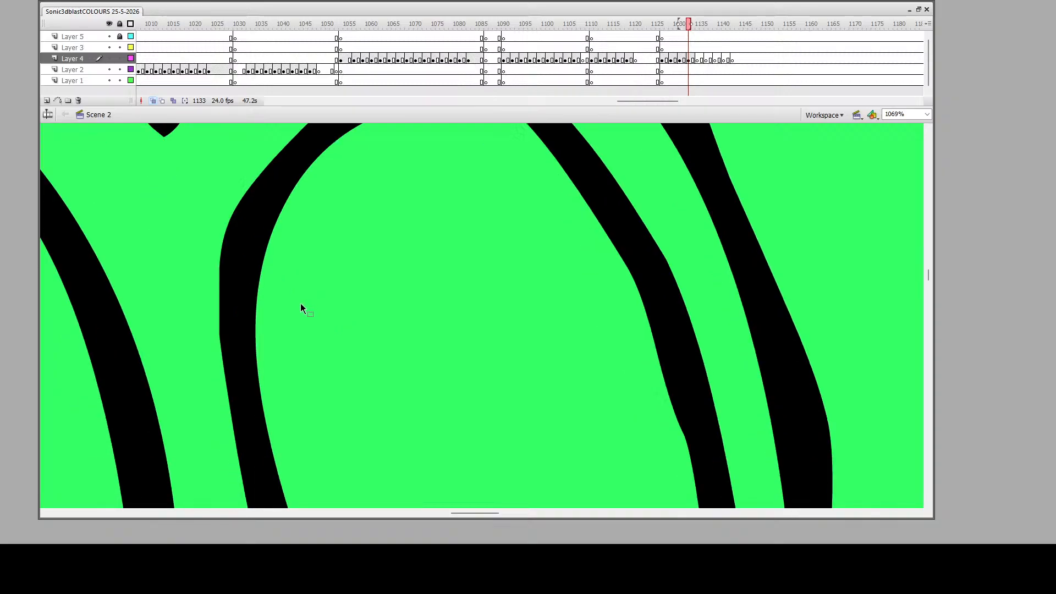
scroll(301, 299, "up", 3)
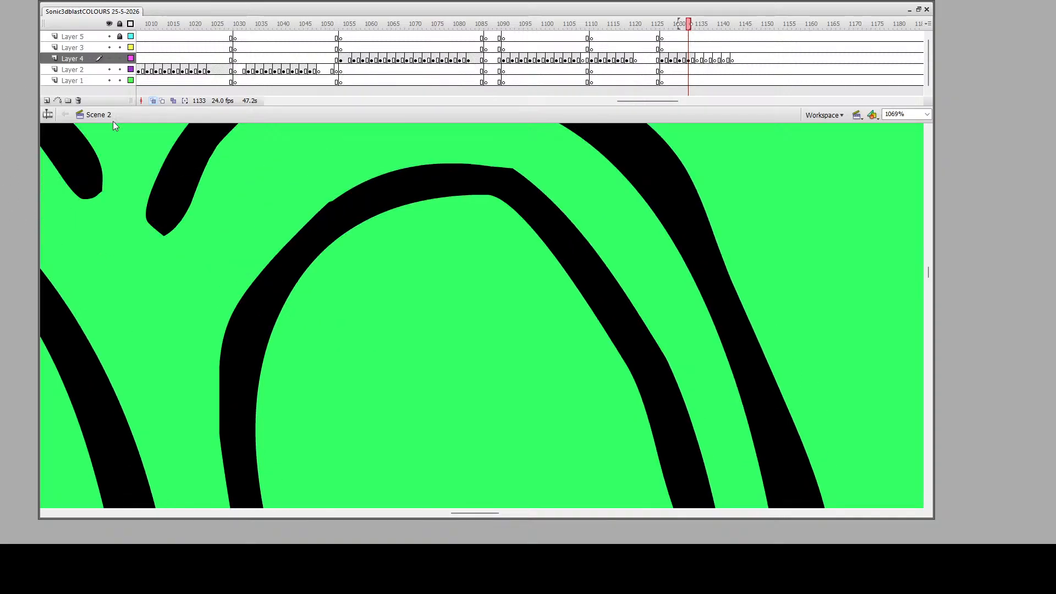
scroll(299, 220, "down", 2)
mouse_move(334, 142)
left_mouse_down()
mouse_move(213, 271)
mouse_move(189, 417)
mouse_move(199, 450)
mouse_move(192, 444)
left_mouse_up()
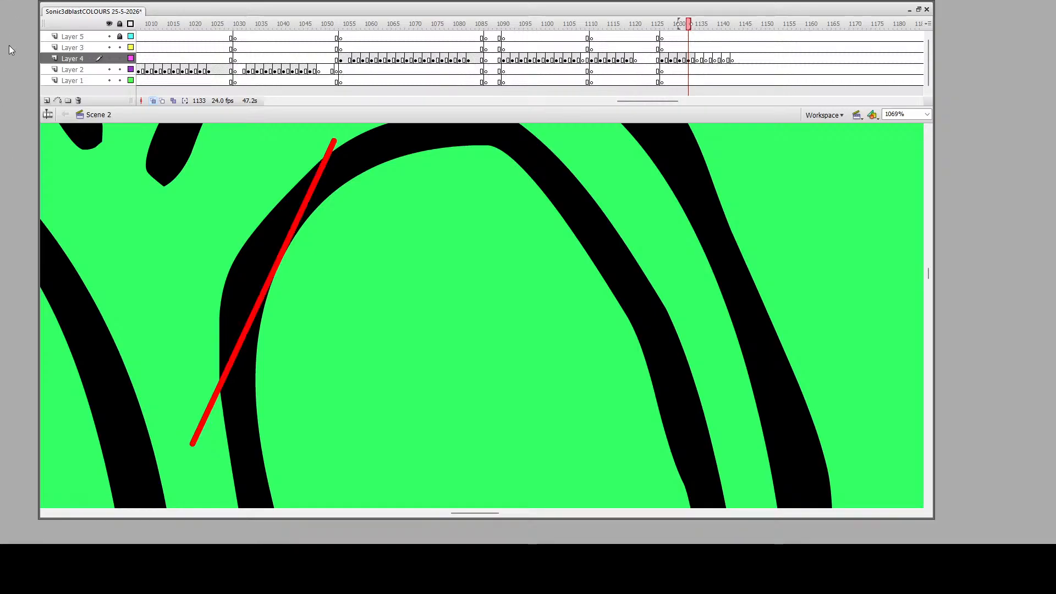
mouse_move(271, 282)
left_mouse_down()
mouse_move(263, 266)
mouse_move(242, 262)
left_mouse_up()
left_click(242, 261)
key("Delete")
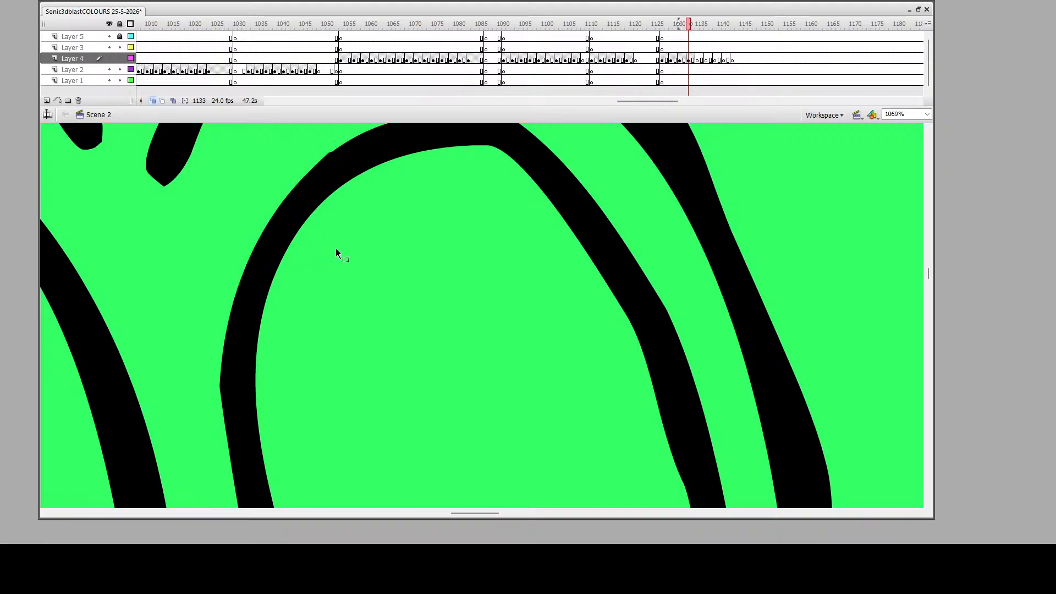
Erase excess ink from the lower ends of the right-hand eye lines beside the nose
scroll(336, 250, "down", 10)
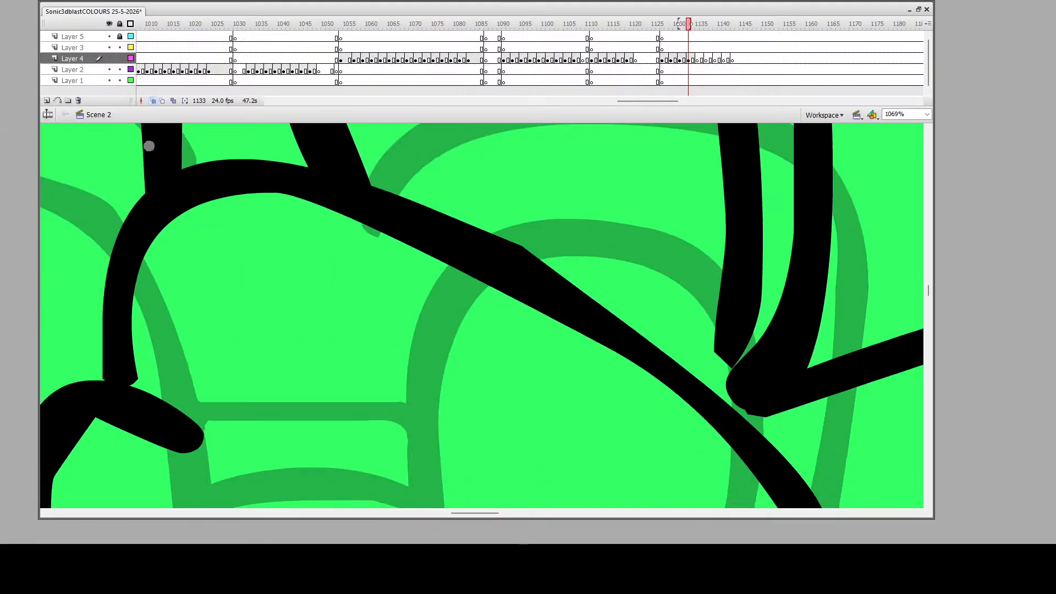
mouse_move(806, 419)
left_mouse_down()
mouse_move(760, 361)
mouse_move(786, 215)
left_mouse_up()
mouse_move(769, 260)
left_mouse_down()
mouse_move(765, 306)
mouse_move(724, 369)
mouse_move(726, 391)
mouse_move(780, 424)
mouse_move(765, 404)
mouse_move(758, 337)
mouse_move(724, 377)
mouse_move(764, 410)
mouse_move(735, 375)
mouse_move(745, 362)
mouse_move(752, 399)
mouse_move(755, 370)
left_mouse_up()
scroll(309, 339, "up", 10)
scroll(327, 365, "up", 5)
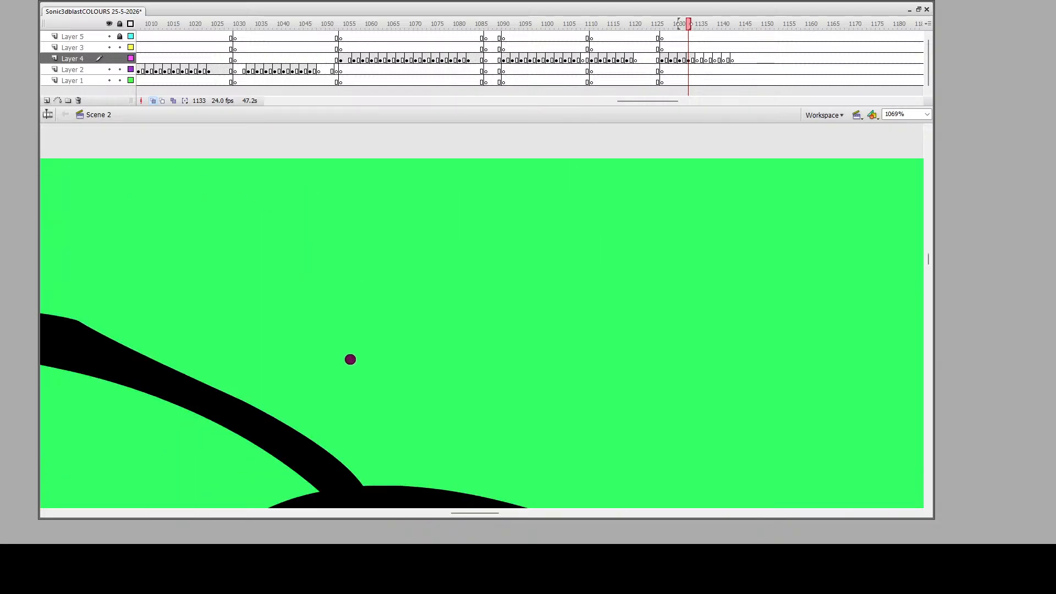
Draw a straight red line along the underside of the teeth line and a curved one inside the mouth's upper-left outline
left_click(28, 138)
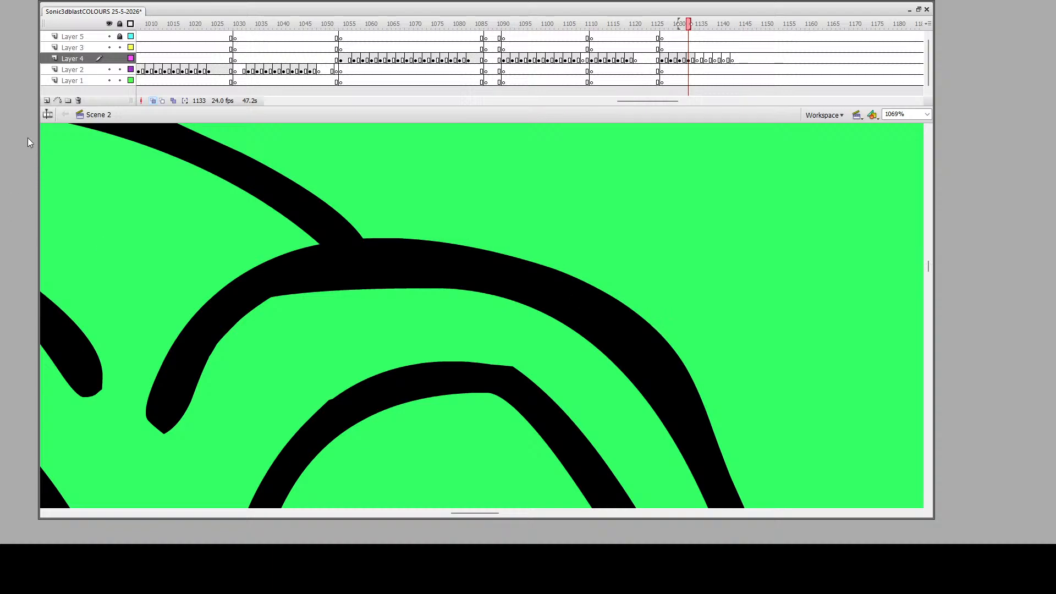
left_click(304, 280)
left_click(450, 324)
left_click(537, 367)
scroll(501, 327, "down", 5)
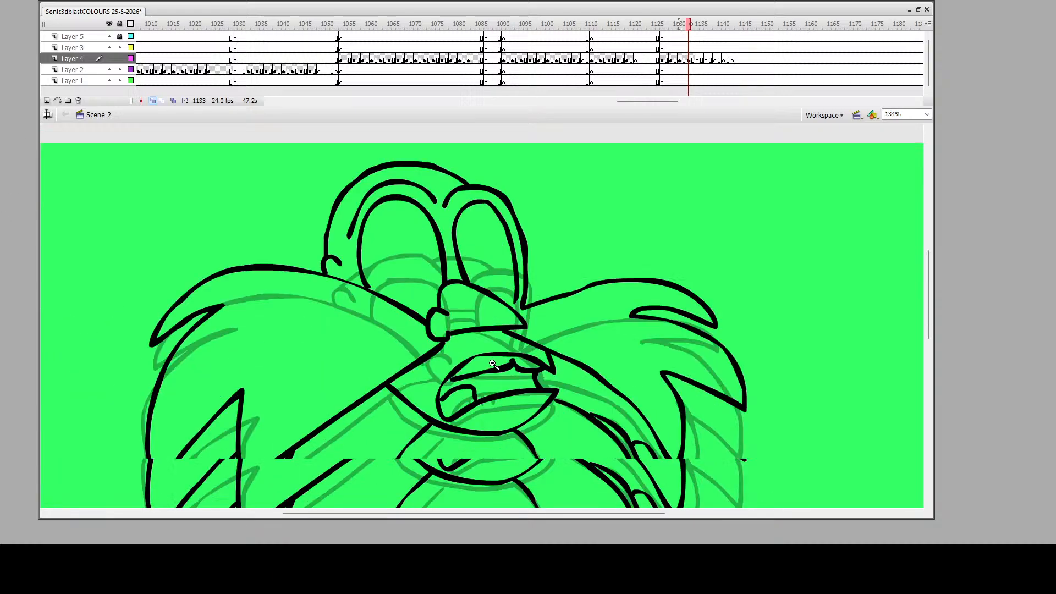
scroll(498, 360, "up", 1)
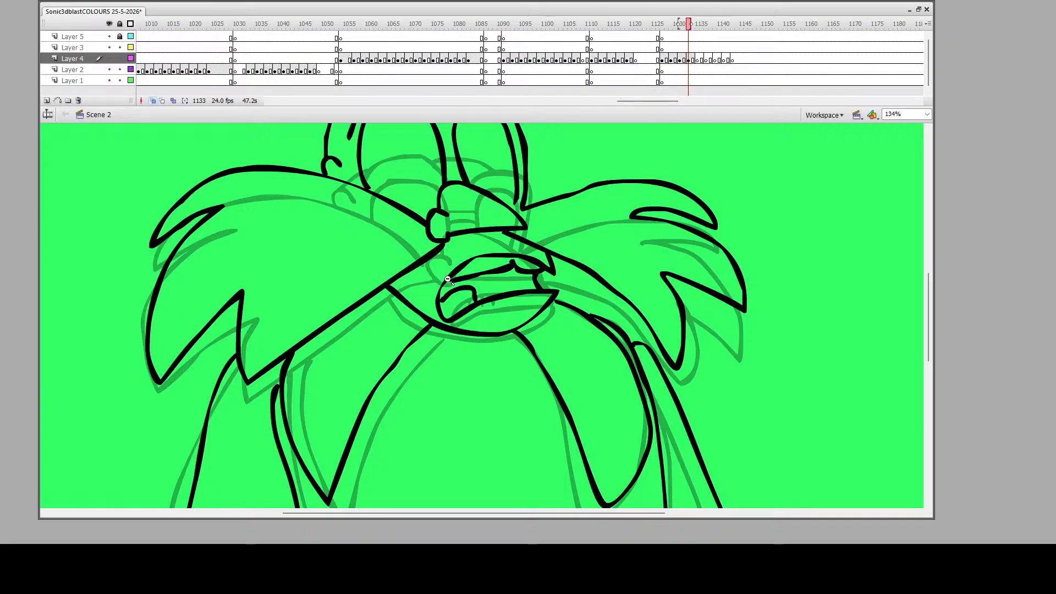
left_click_drag(451, 252, 501, 299)
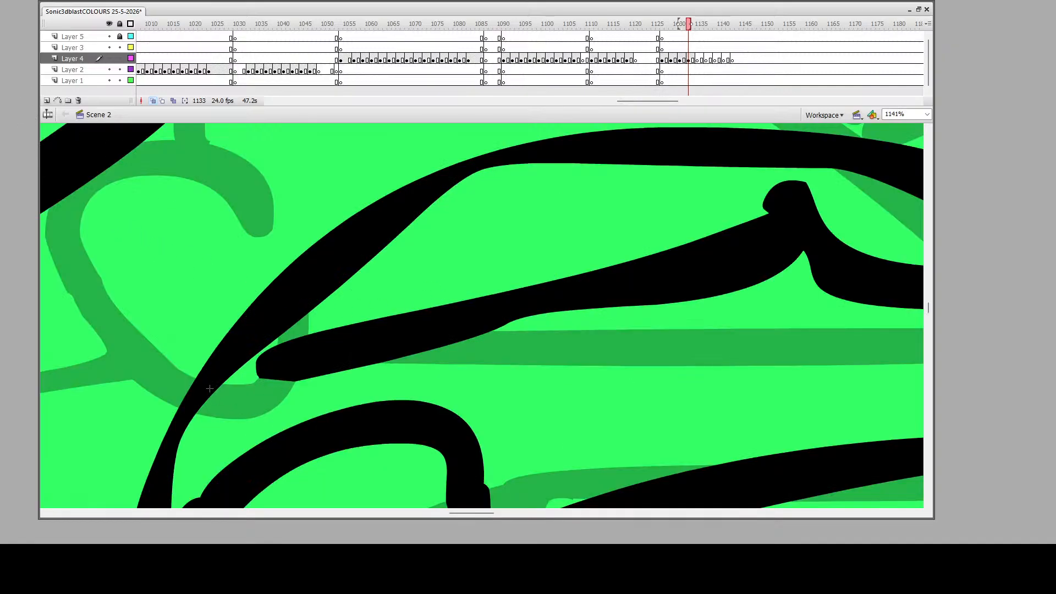
mouse_move(209, 388)
left_mouse_down()
mouse_move(441, 345)
mouse_move(592, 303)
left_mouse_up()
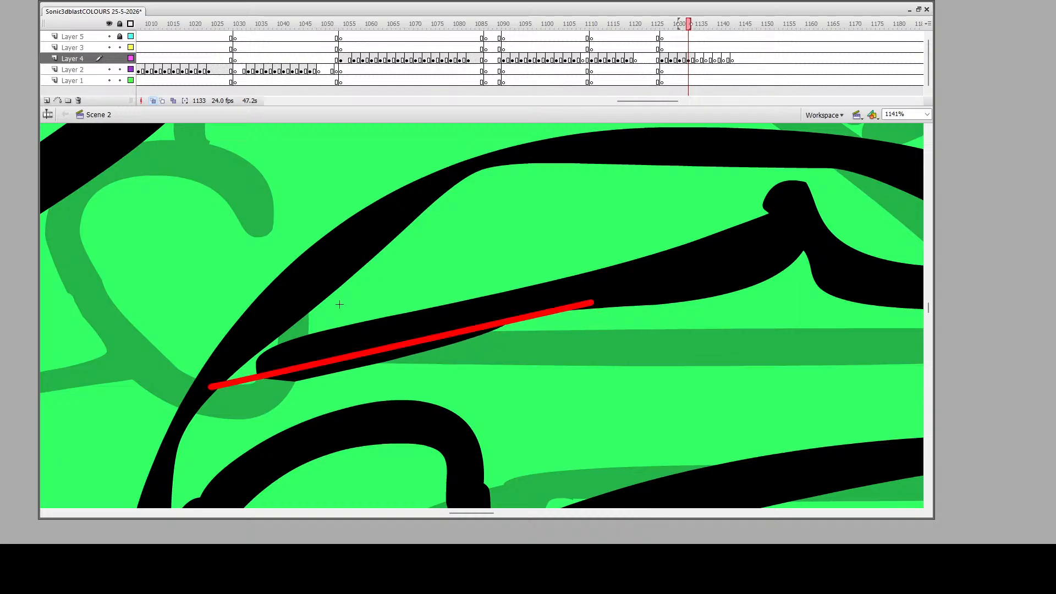
mouse_move(254, 357)
left_mouse_down()
mouse_move(460, 184)
mouse_move(507, 165)
left_mouse_up()
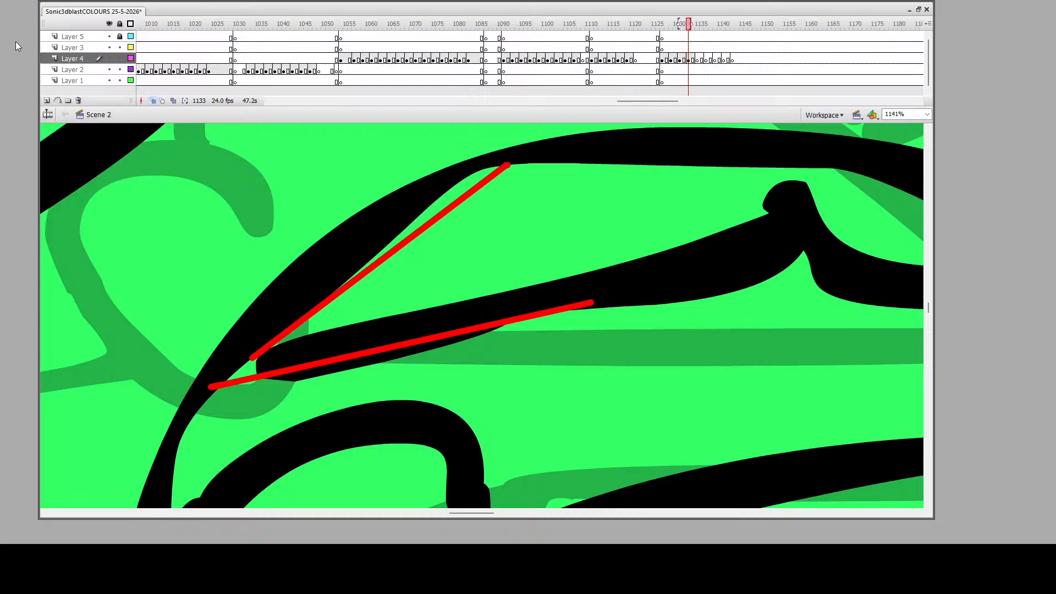
left_click_drag(416, 234, 355, 238)
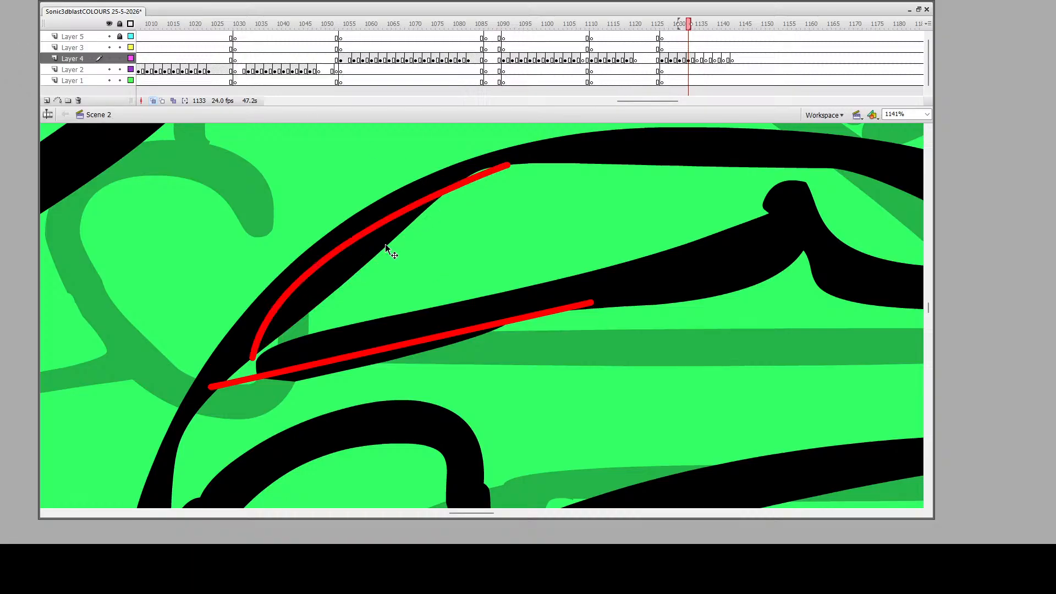
Remove the excess ink inside the curved mouth guide and add short red lines crossing the ends of both guides
left_click(359, 359)
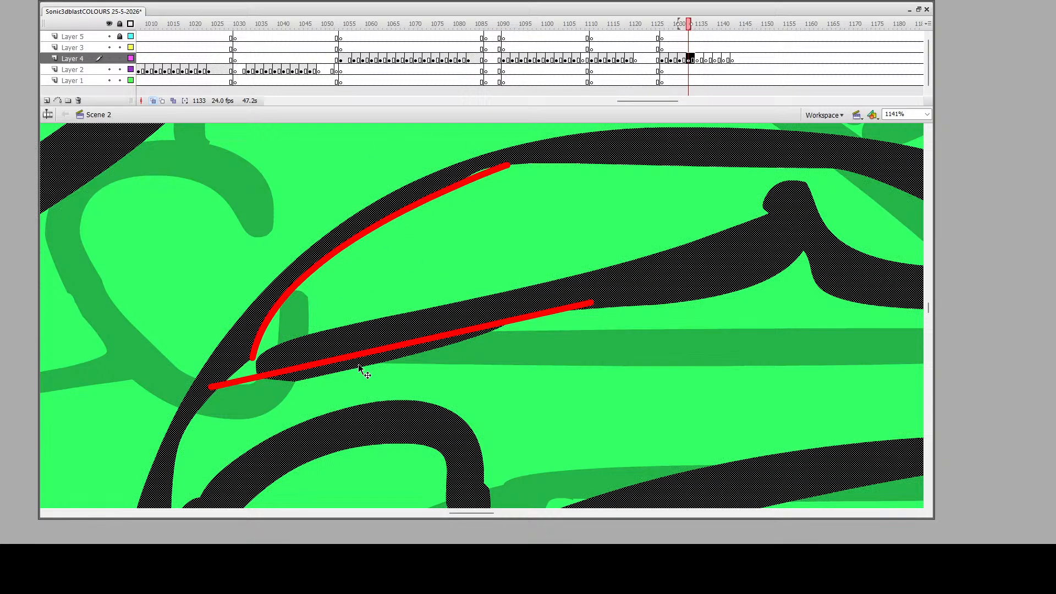
key("n")
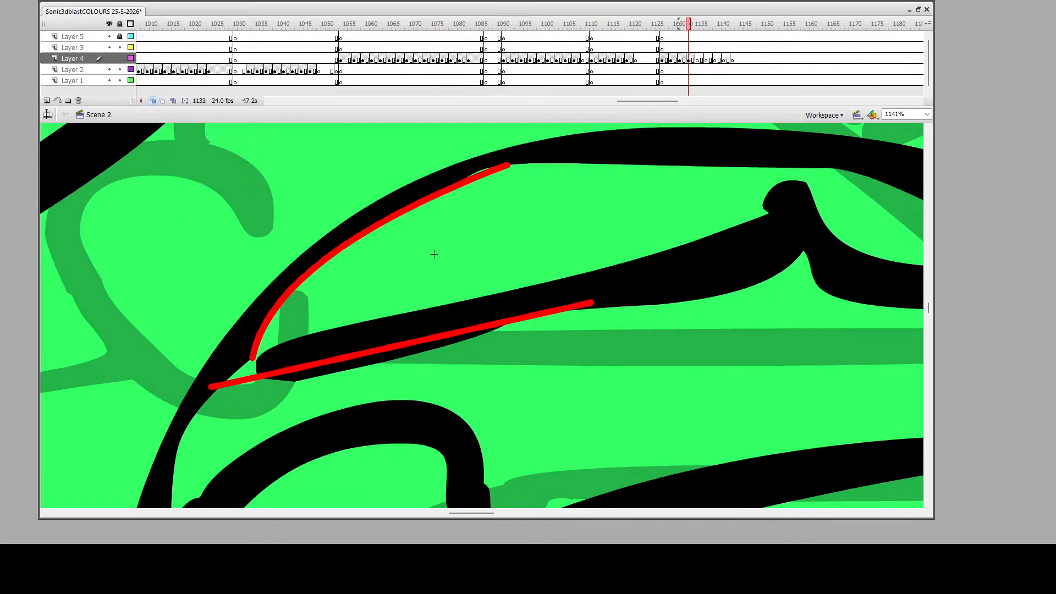
left_click_drag(517, 273, 571, 352)
left_click_drag(246, 400, 285, 331)
left_click_drag(486, 160, 501, 205)
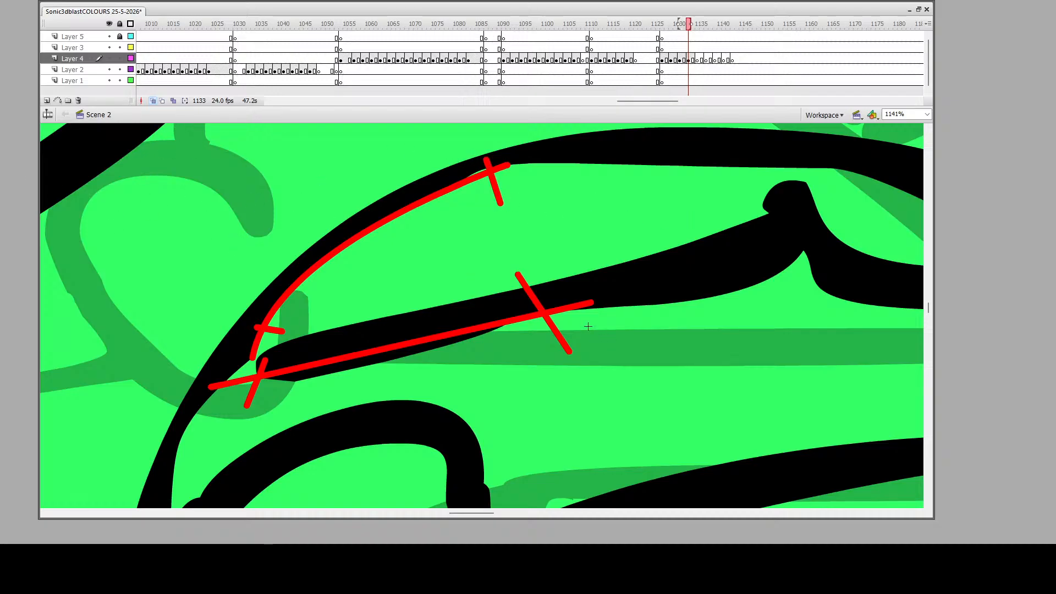
Draw two red lines meeting under the teeth line's peak, curve them along its lower edge, and delete the excess ink and lines
mouse_move(576, 320)
left_mouse_down()
mouse_move(677, 260)
mouse_move(799, 222)
mouse_move(963, 334)
left_mouse_up()
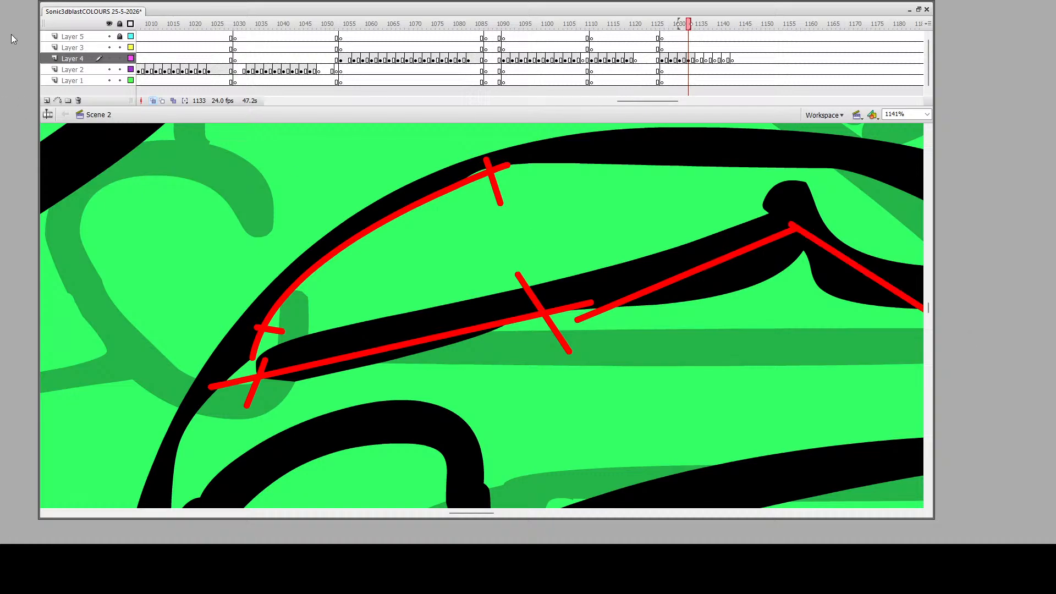
left_click_drag(856, 266, 844, 283)
left_click_drag(735, 253, 776, 271)
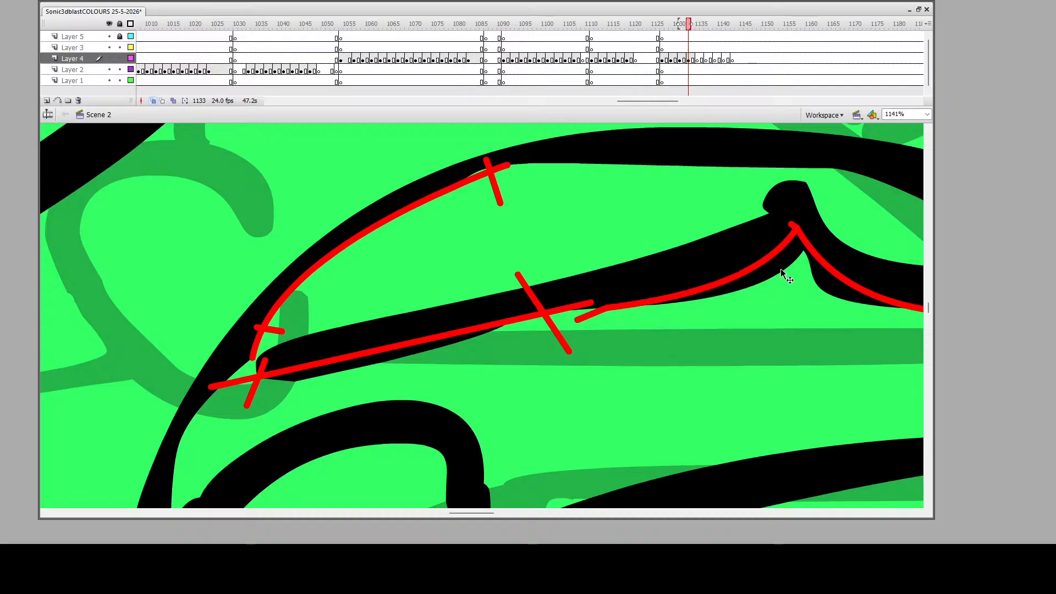
double_click(797, 240)
key("Delete")
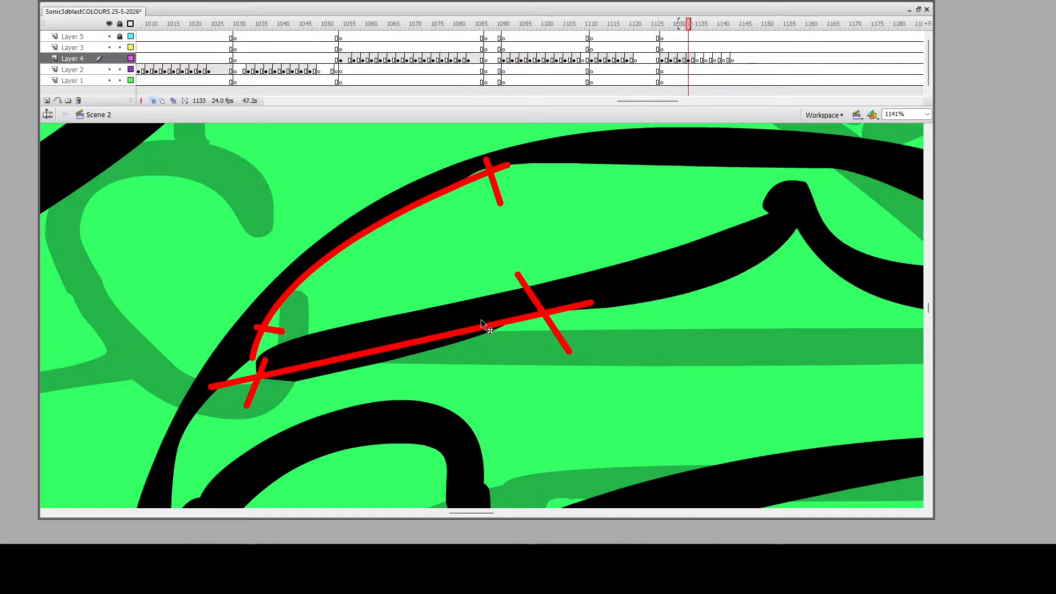
Delete the excess ink below the straight mouth guide, link both guides with a crossing line, and delete all the red lines
left_click(406, 356)
key("Delete")
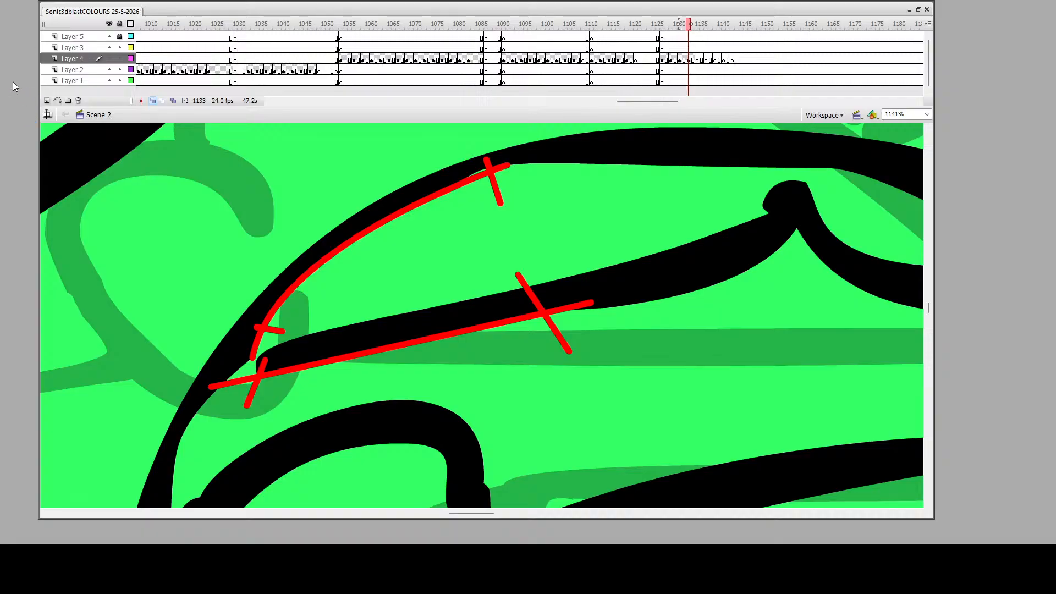
left_click_drag(391, 174, 532, 391)
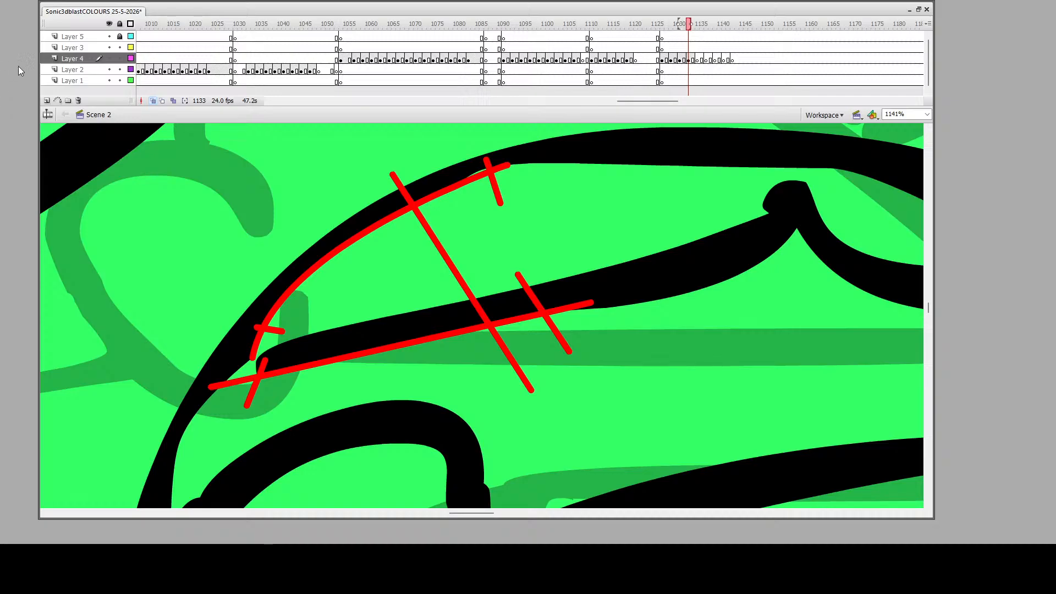
double_click(408, 201)
key("Delete")
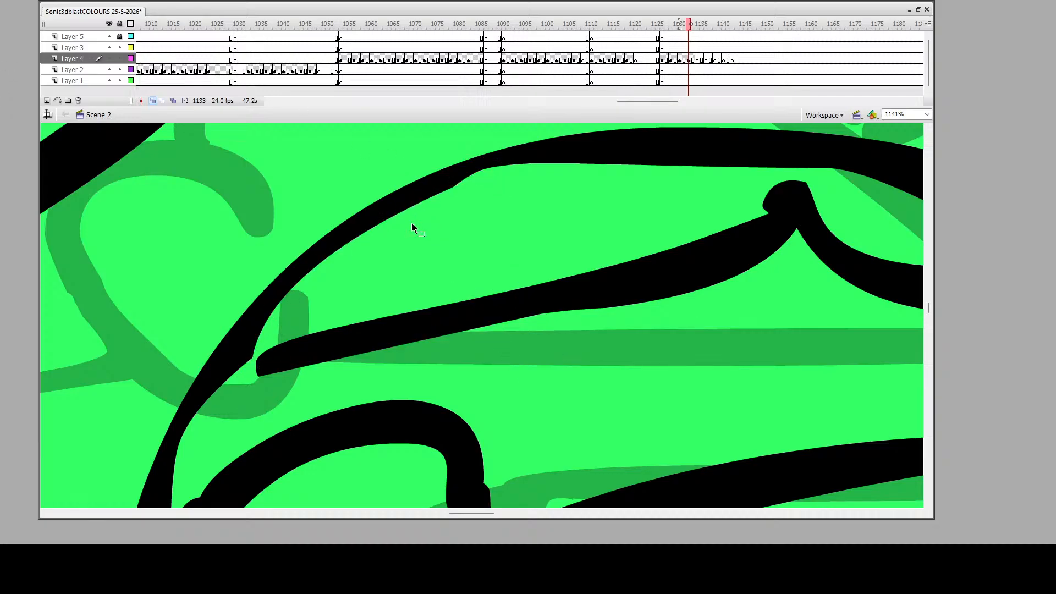
Go to frame 1135 on Layer 4 with the whole character in view and play back the preceding animation
left_click(558, 313, "alt")
left_click(598, 333, "alt")
left_click(590, 337, "alt")
left_click(517, 325, "alt")
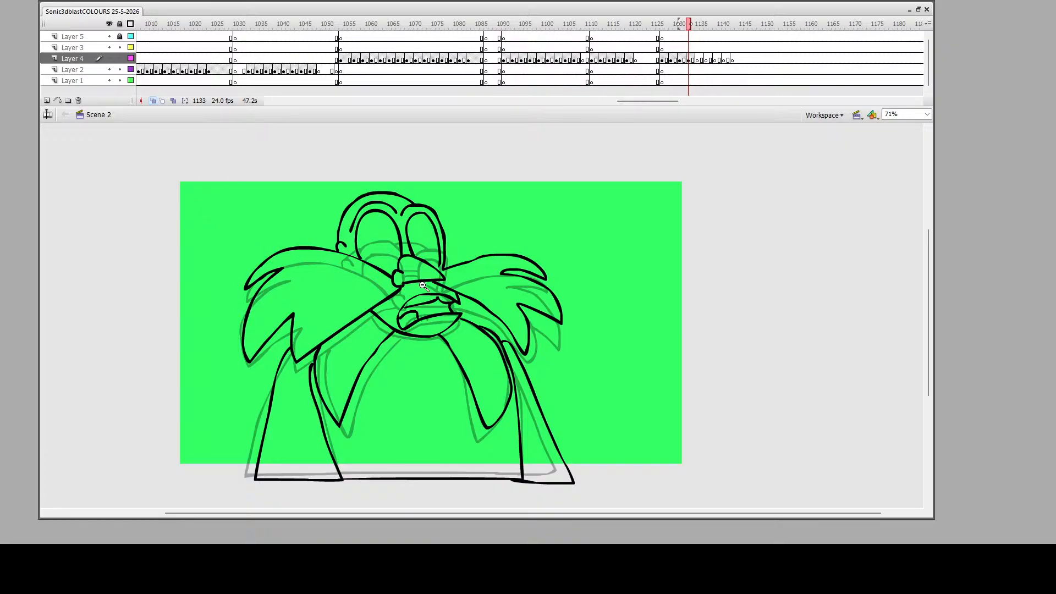
left_click(697, 60)
left_click_drag(252, 175, 591, 483)
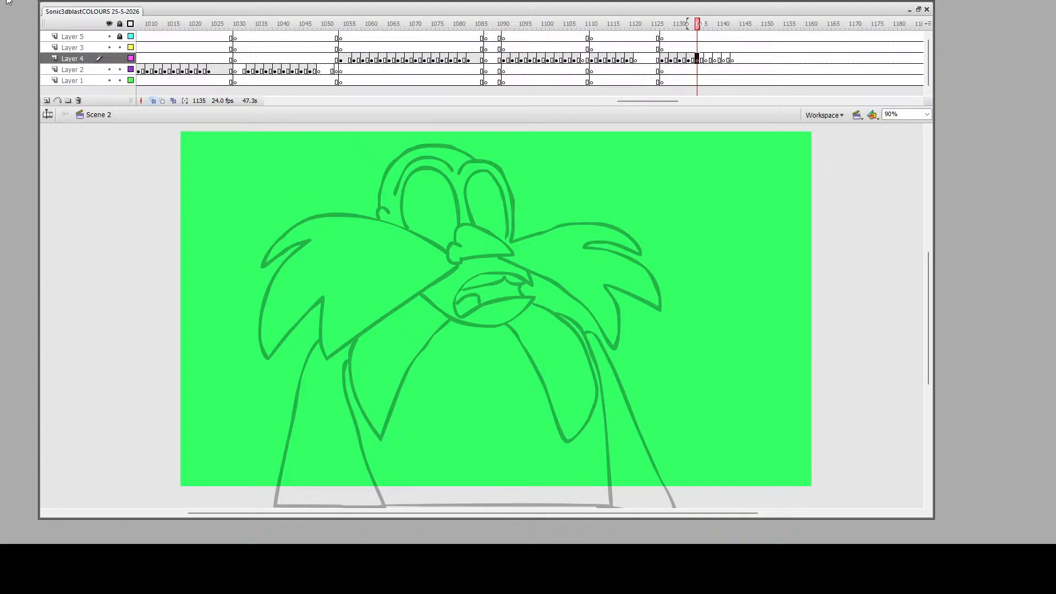
left_click(650, 47)
key("Return")
key("Return")
Place the nose outline in frame 1135 on Layer 4, slightly offset from the previous frame's nose
left_click(697, 59)
left_click(456, 244)
mouse_move(458, 244)
left_mouse_down()
mouse_move(447, 244)
mouse_move(454, 263)
mouse_move(506, 246)
mouse_move(467, 224)
mouse_move(450, 242)
left_mouse_up()
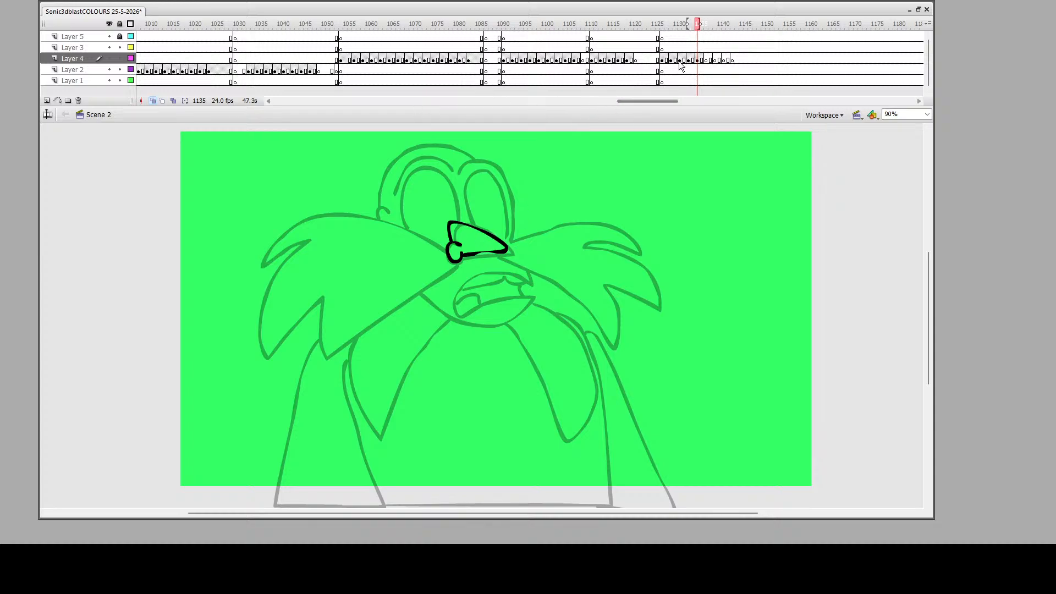
Select the nose in frame 1135 on Layer 4 and nudge it straight up ten increments
left_click(699, 60)
key("Up")
key("Up")
key("Up")
key("Up")
key("Up")
key("Up")
key("Up")
key("Up")
key("Up")
key("Up")
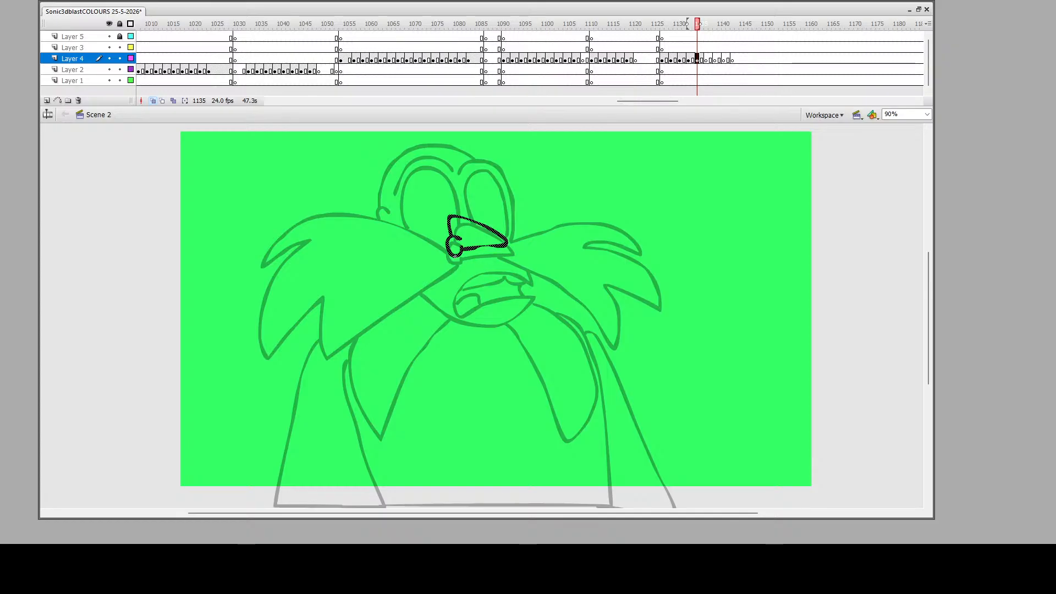
Ink both moustache halves and the open mouth with jaw, teeth and tongue in frame 1135 on Layer 4
mouse_move(455, 258)
left_mouse_down()
mouse_move(332, 373)
mouse_move(326, 316)
mouse_move(285, 369)
mouse_move(271, 347)
mouse_move(272, 303)
mouse_move(306, 268)
mouse_move(277, 289)
mouse_move(284, 249)
mouse_move(331, 229)
mouse_move(534, 269)
mouse_move(613, 351)
mouse_move(609, 304)
mouse_move(640, 337)
mouse_move(646, 299)
mouse_move(603, 259)
mouse_move(632, 277)
mouse_move(632, 260)
mouse_move(597, 237)
mouse_move(514, 237)
mouse_move(527, 282)
mouse_move(497, 262)
mouse_move(462, 268)
mouse_move(449, 310)
mouse_move(459, 340)
mouse_move(509, 306)
mouse_move(534, 303)
mouse_move(469, 348)
mouse_move(455, 348)
mouse_move(417, 295)
left_mouse_up()
left_click_drag(521, 273, 475, 278)
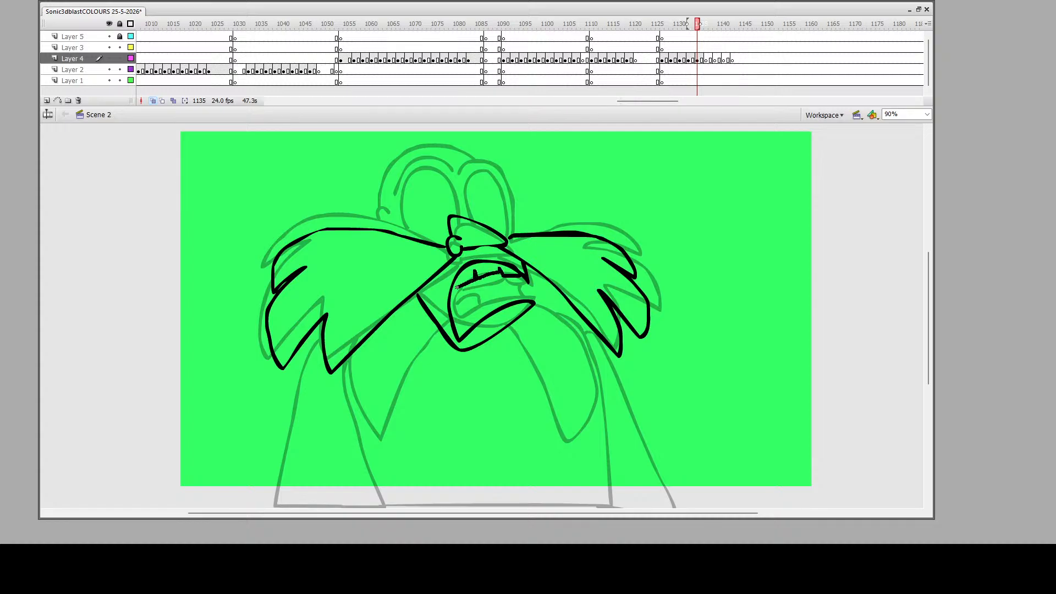
mouse_move(453, 318)
left_mouse_down()
mouse_move(474, 311)
mouse_move(477, 323)
left_mouse_up()
left_click_drag(531, 301, 510, 278)
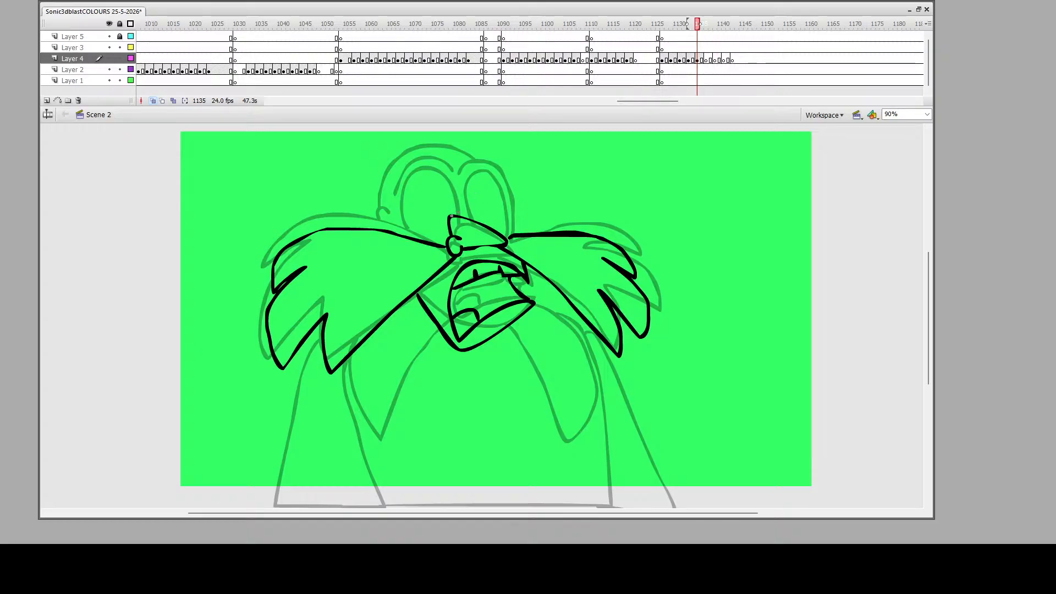
Draw the two tall eye outlines above the nose and the head contour with the ear around them in frame 1135
left_click_drag(451, 216, 408, 172)
key("ctrl+z")
mouse_move(409, 238)
left_mouse_down()
mouse_move(390, 193)
mouse_move(410, 158)
mouse_move(438, 177)
mouse_move(452, 217)
mouse_move(455, 164)
mouse_move(465, 157)
mouse_move(483, 168)
mouse_move(501, 232)
left_mouse_up()
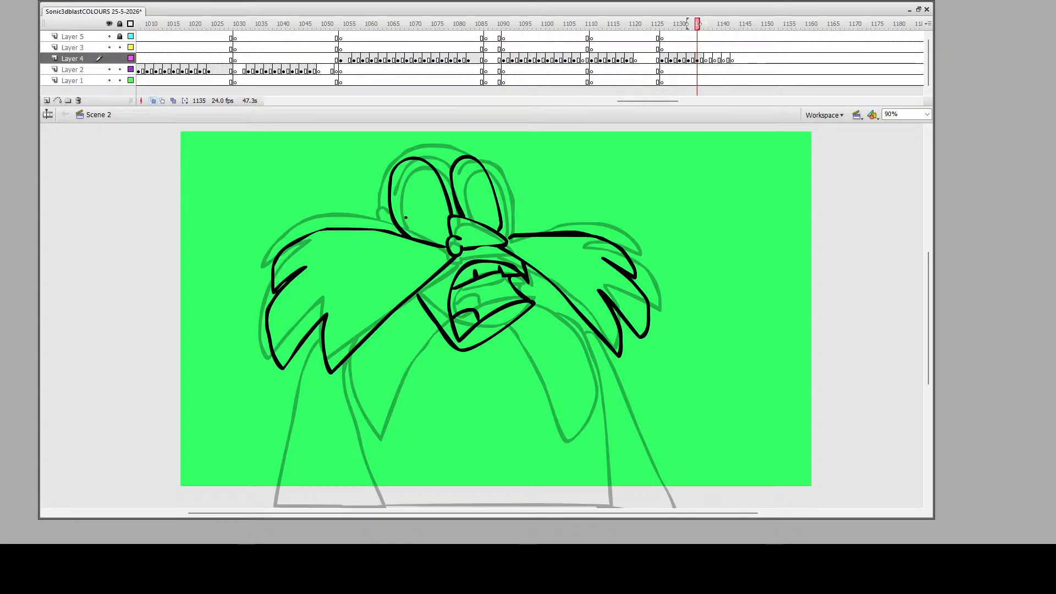
mouse_move(385, 216)
left_mouse_down()
mouse_move(364, 212)
mouse_move(368, 228)
mouse_move(385, 160)
mouse_move(418, 144)
mouse_move(438, 160)
mouse_move(447, 144)
mouse_move(476, 140)
mouse_move(510, 235)
left_mouse_up()
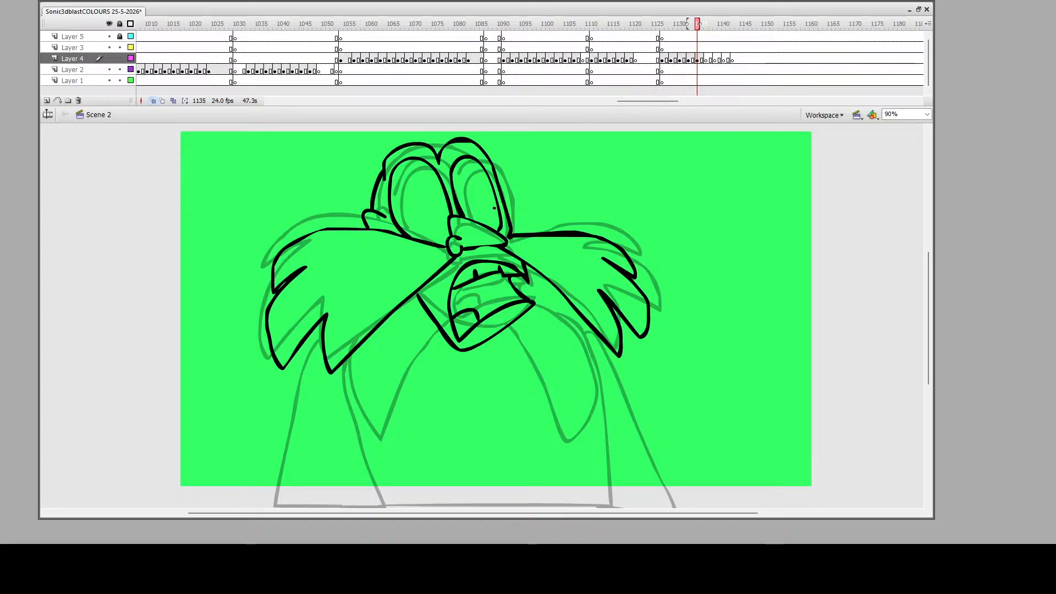
Shift the frame 1135 drawing up slightly and outline the two pointed collar flaps below the moustache
scroll(466, 290, "down", 2)
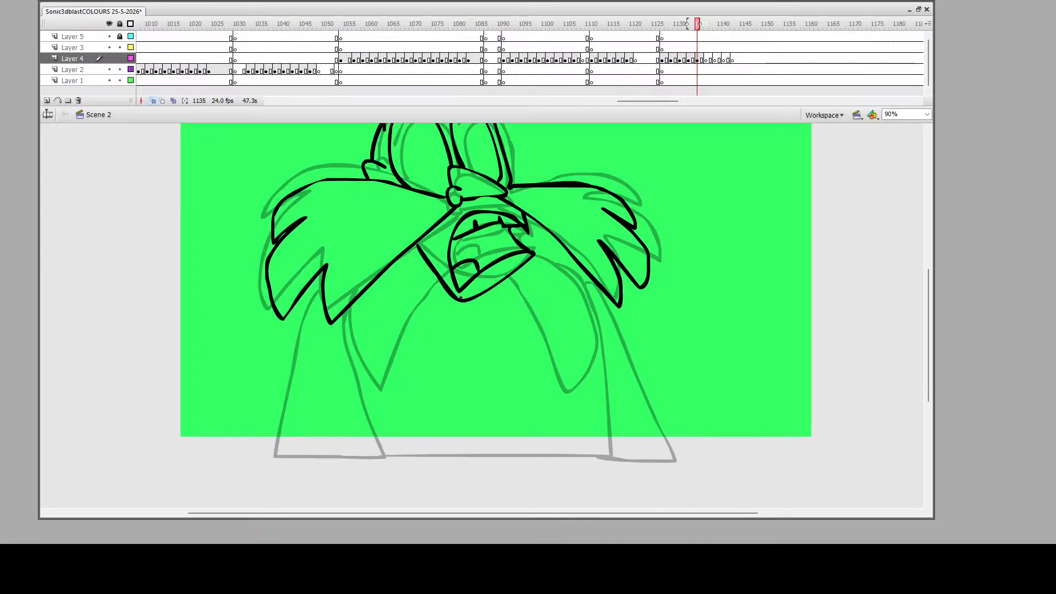
left_click(696, 58)
mouse_move(432, 299)
left_mouse_down()
mouse_move(436, 286)
mouse_move(385, 381)
mouse_move(362, 285)
left_mouse_up()
mouse_move(503, 274)
left_mouse_down()
mouse_move(566, 381)
mouse_move(588, 372)
mouse_move(595, 314)
mouse_move(563, 265)
mouse_move(531, 248)
left_mouse_up()
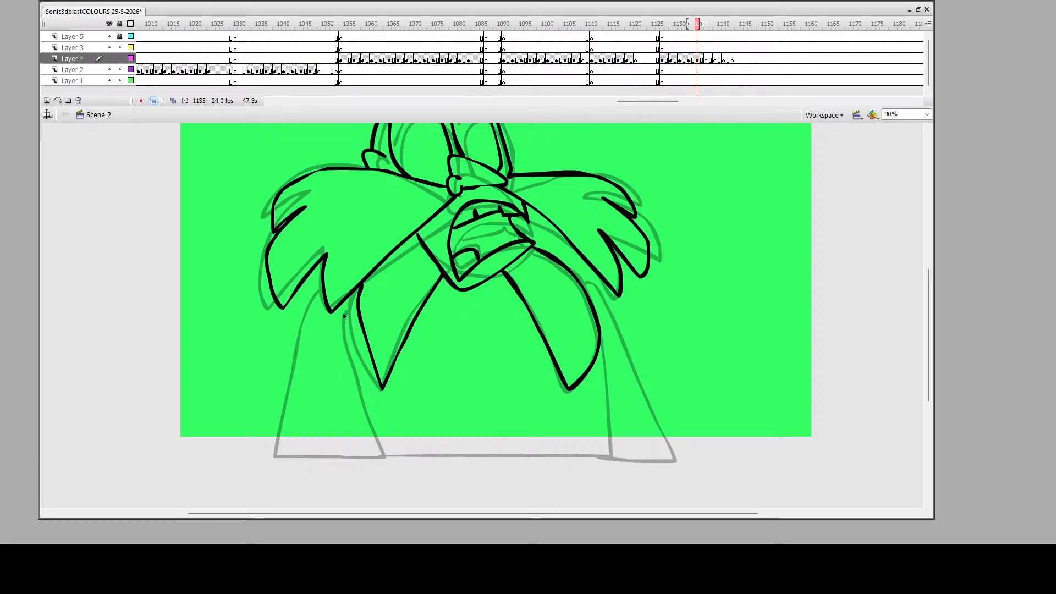
Draw both arms in frame 1135 and join them with a line along the base of the body
mouse_move(345, 317)
left_mouse_down()
mouse_move(372, 460)
mouse_move(273, 461)
mouse_move(321, 291)
left_mouse_up()
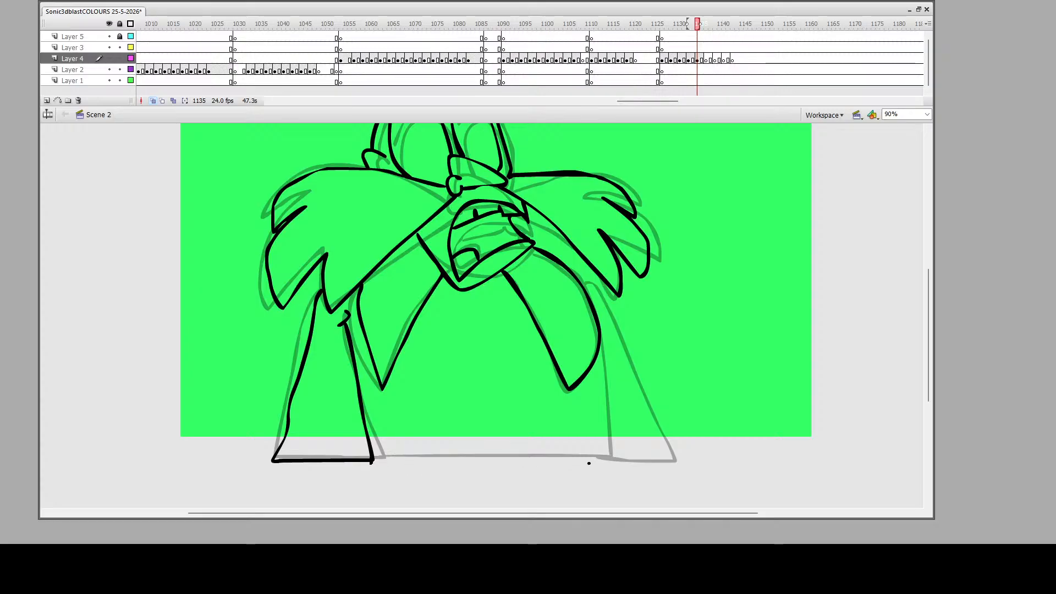
mouse_move(373, 459)
left_mouse_down()
mouse_move(613, 458)
mouse_move(616, 392)
mouse_move(602, 345)
left_mouse_up()
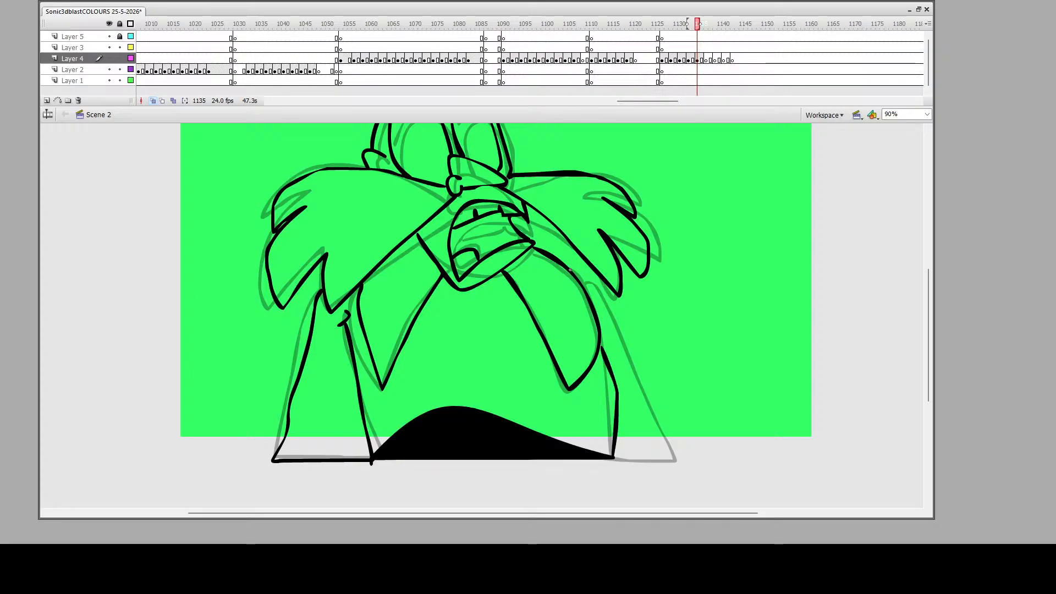
mouse_move(570, 270)
left_mouse_down()
mouse_move(672, 440)
mouse_move(642, 459)
mouse_move(609, 458)
left_mouse_up()
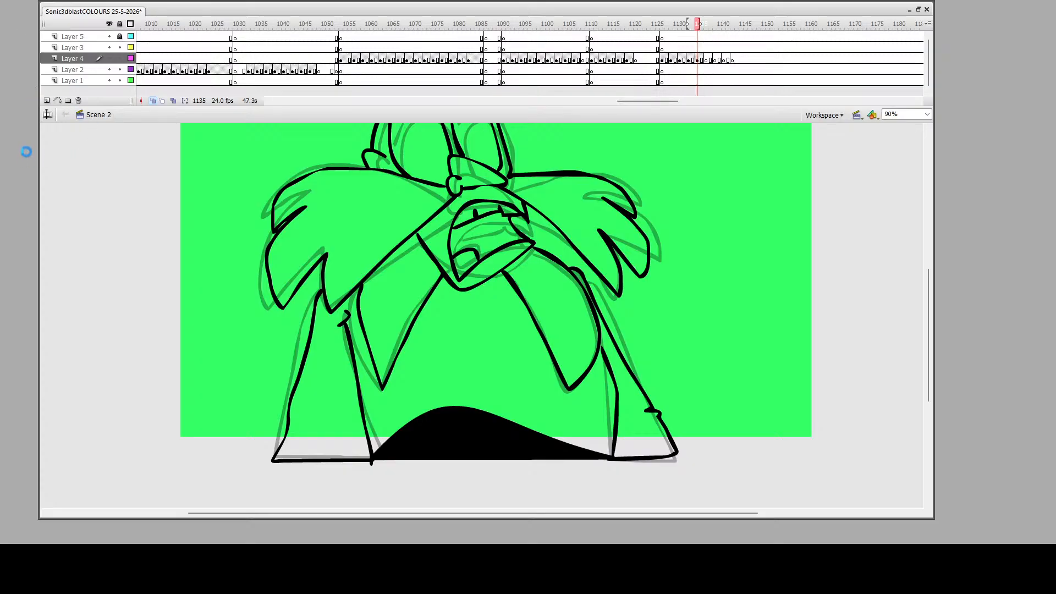
Cut off the black blob between the arms with a red line at each end and delete its fill
left_click_drag(356, 373, 647, 499)
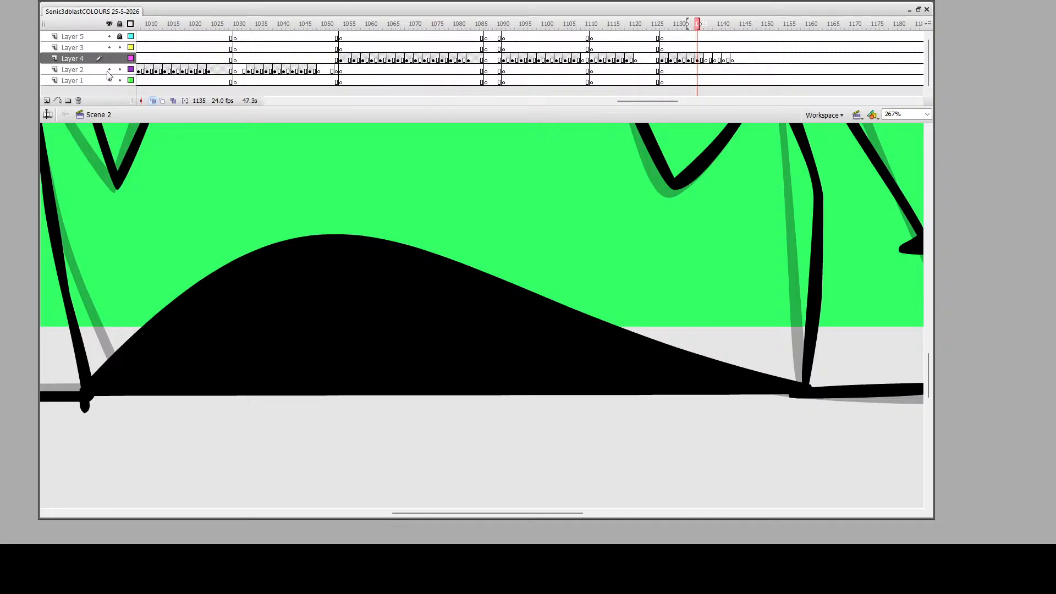
left_click_drag(90, 422, 90, 329)
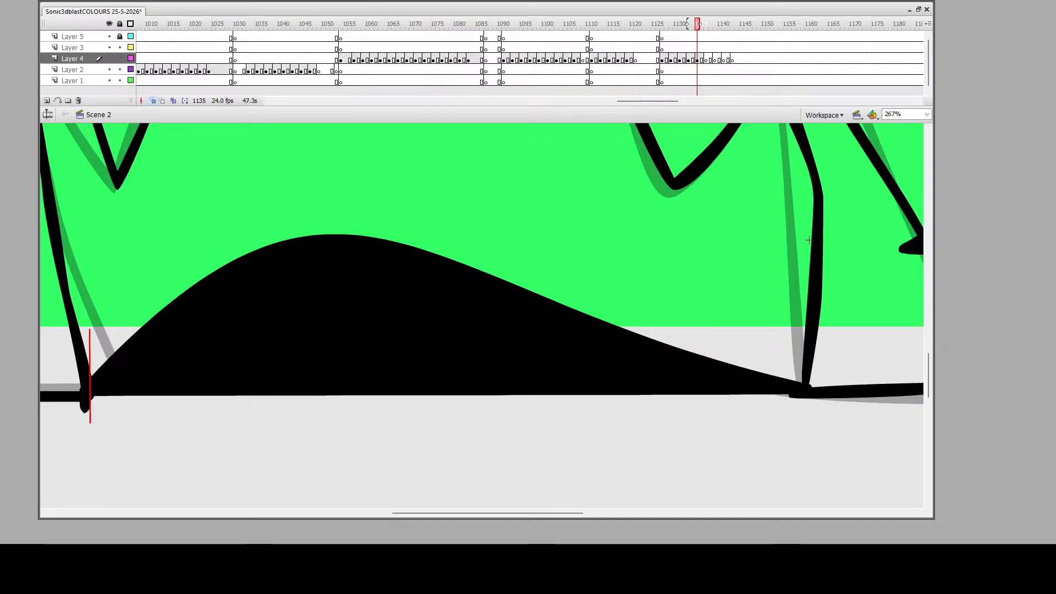
left_click_drag(810, 243, 798, 435)
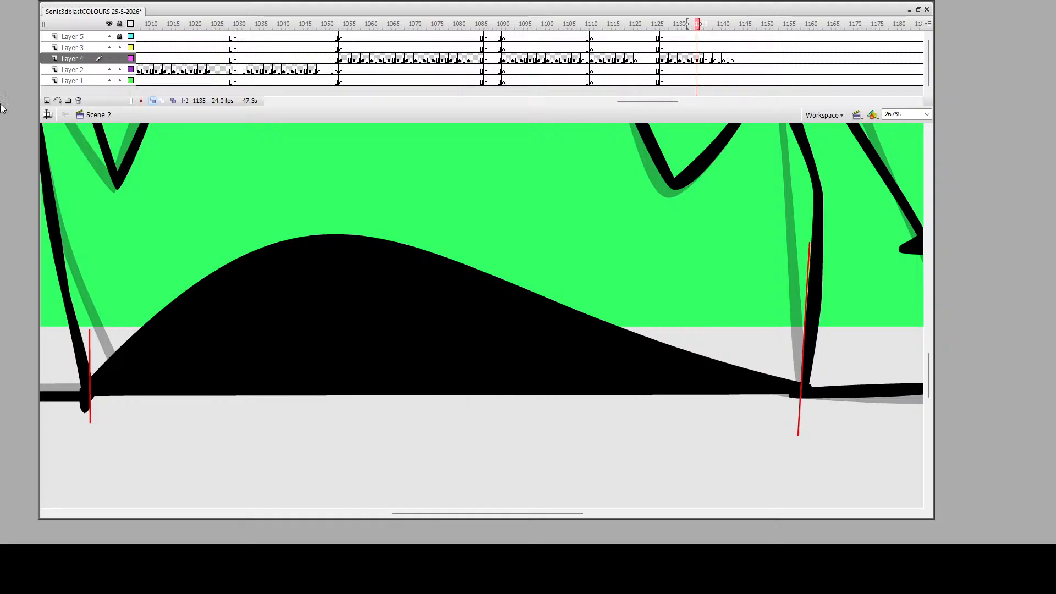
left_click(625, 337)
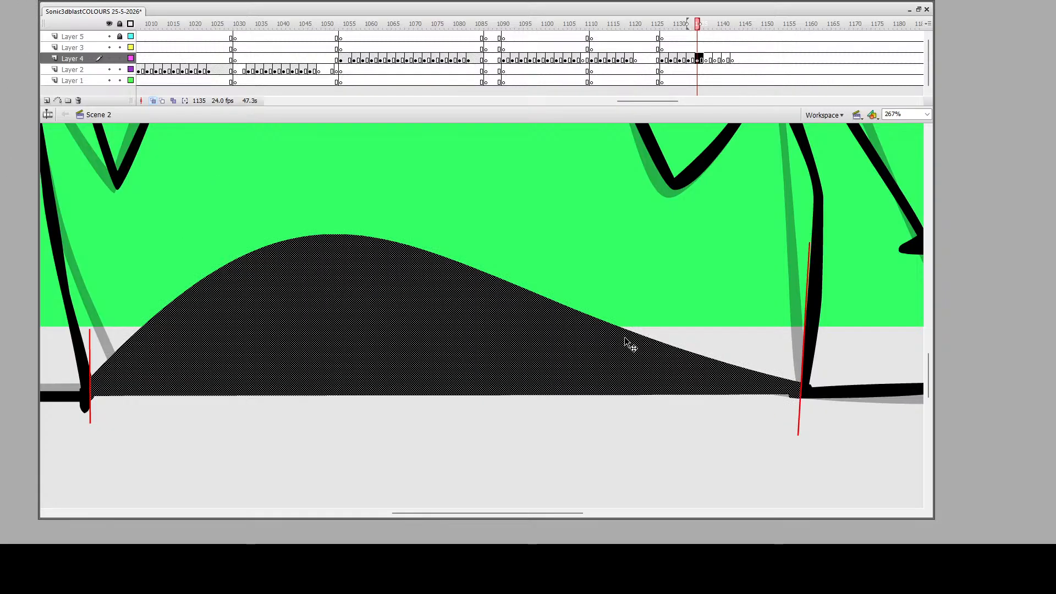
key("Delete")
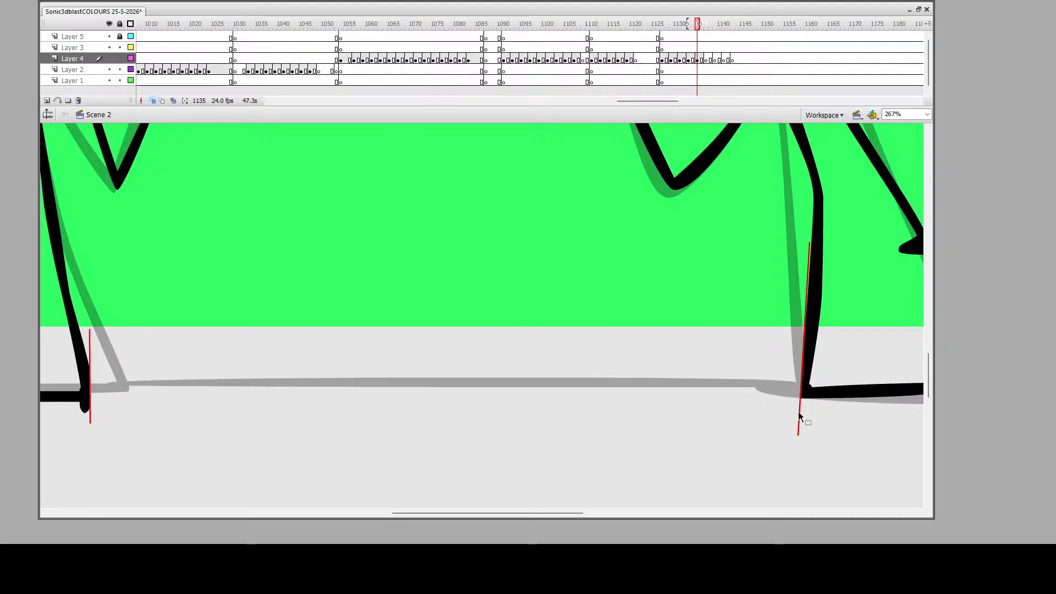
Delete the two red cutting lines and redraw a straight base line between the arms
left_click(801, 419)
key("Delete")
left_click(90, 356)
key("Delete")
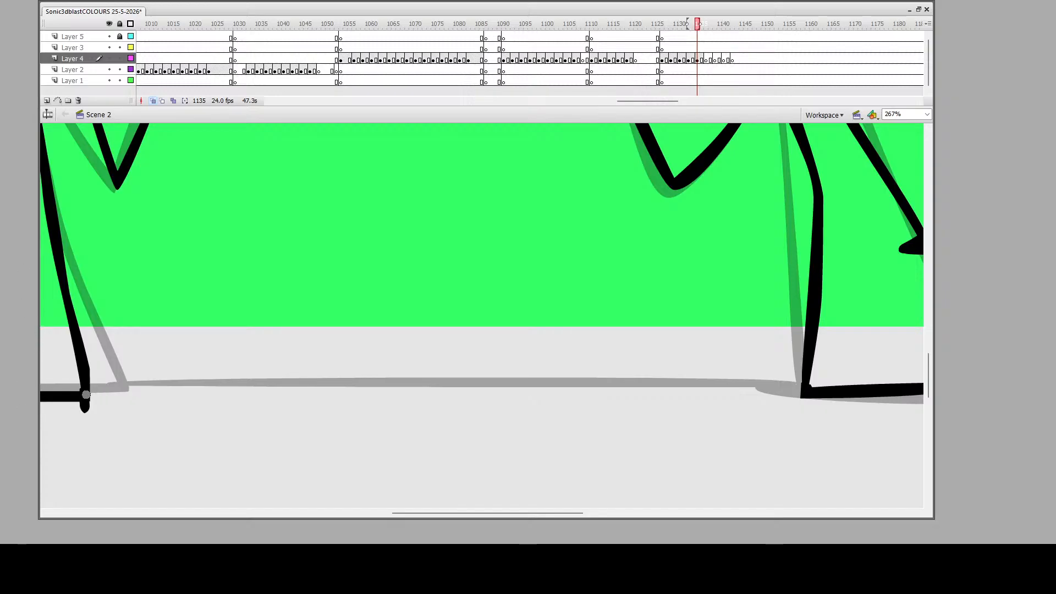
left_click_drag(85, 395, 834, 416)
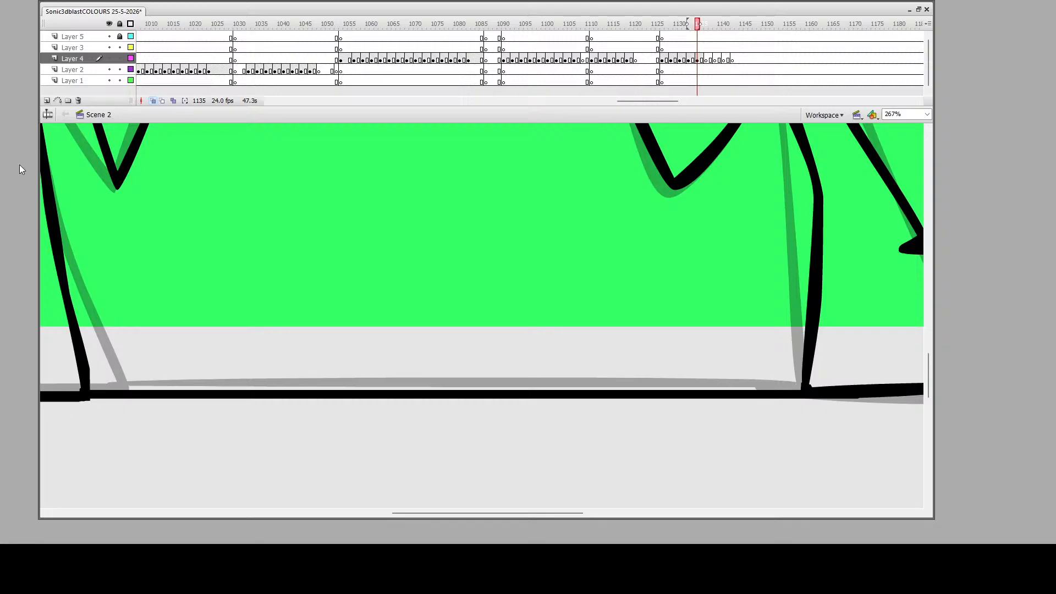
Play back the animation leading up to frame 1135 with the whole character in view, and go to frame 1137
left_click(232, 243)
left_click(468, 279)
left_click(522, 301)
left_click_drag(170, 228, 413, 403)
left_click(651, 59)
key("Return")
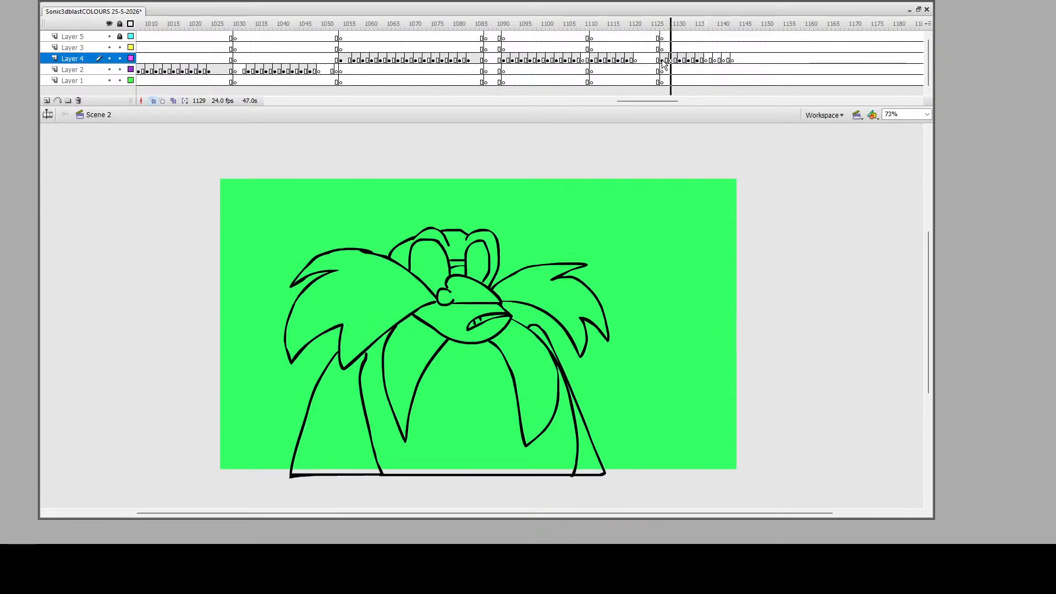
left_click(706, 59)
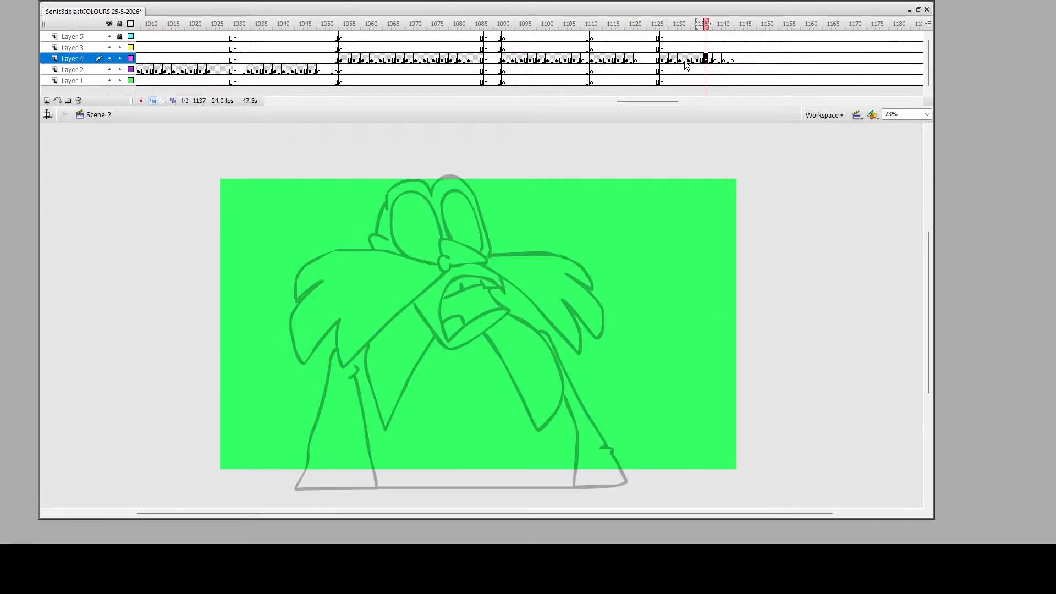
Insert a blank keyframe at frame 1145 on Layer 4 and return to frame 1137
left_click(738, 59)
left_click(742, 59)
key("F7")
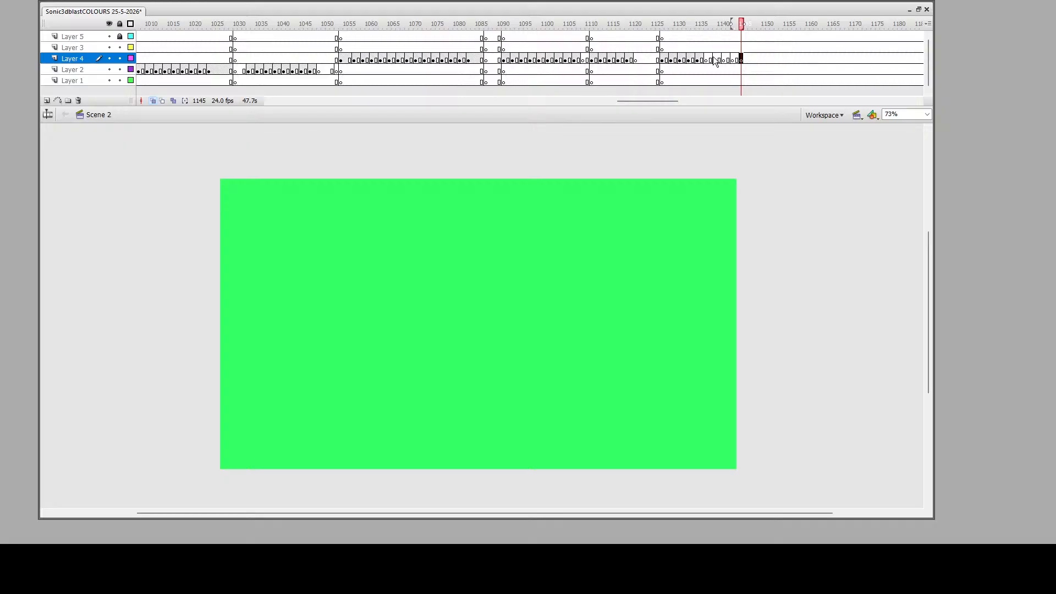
left_click(707, 57)
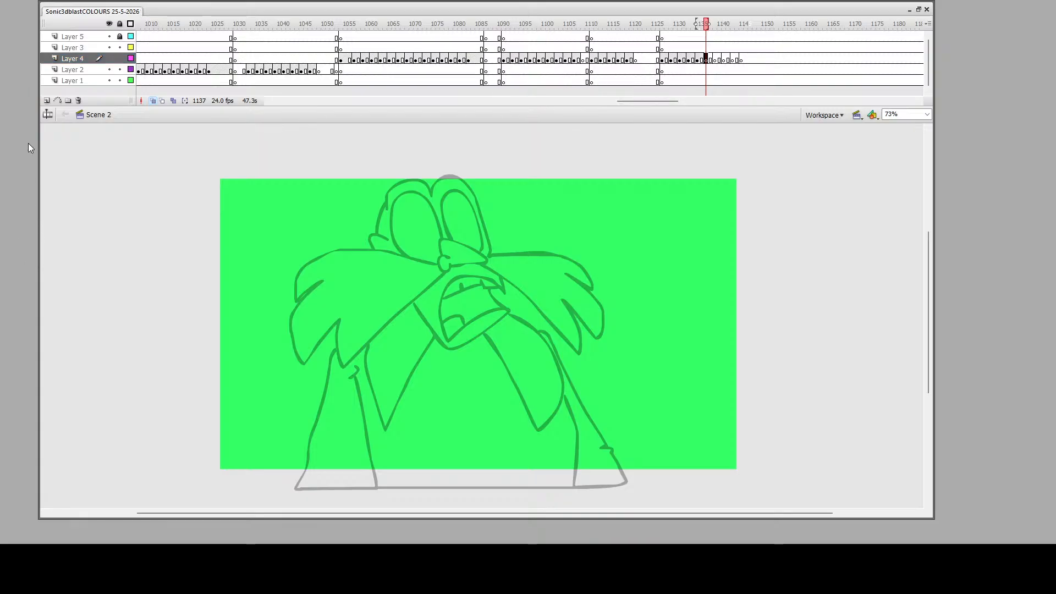
Zoom in on the character and ink the nose and both moustache halves in frame 1137 on Layer 4
left_click_drag(332, 165, 617, 498)
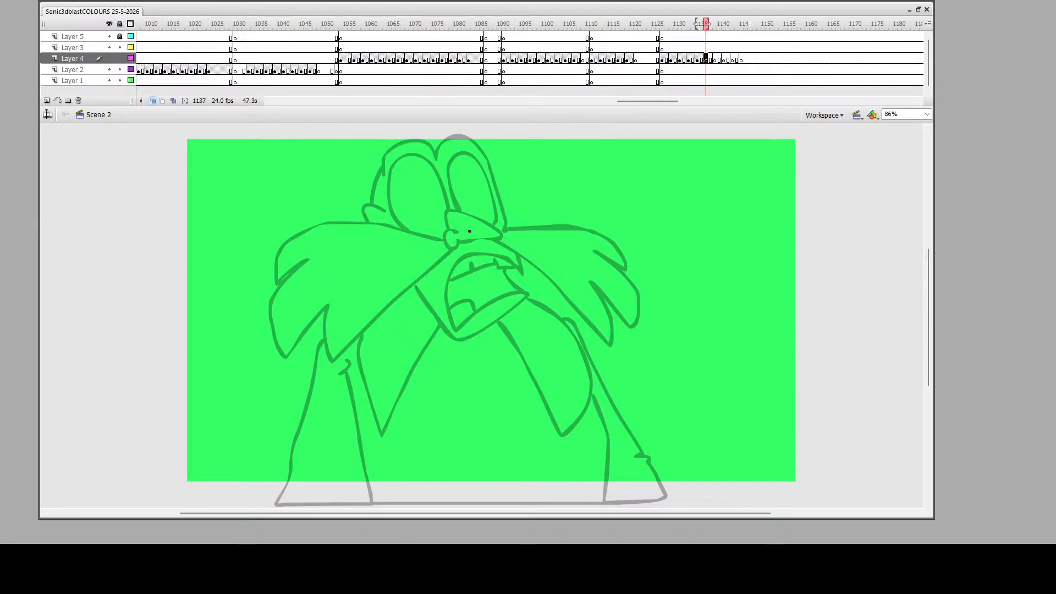
mouse_move(451, 235)
left_mouse_down()
mouse_move(493, 237)
mouse_move(449, 211)
mouse_move(449, 232)
mouse_move(345, 362)
mouse_move(345, 309)
mouse_move(314, 363)
mouse_move(293, 341)
mouse_move(294, 287)
mouse_move(309, 271)
mouse_move(279, 298)
mouse_move(285, 274)
mouse_move(321, 234)
mouse_move(362, 222)
mouse_move(520, 251)
mouse_move(597, 341)
mouse_move(606, 317)
mouse_move(596, 294)
mouse_move(629, 323)
mouse_move(630, 287)
mouse_move(589, 250)
left_mouse_up()
mouse_move(494, 230)
left_mouse_down()
mouse_move(589, 235)
mouse_move(622, 265)
left_mouse_up()
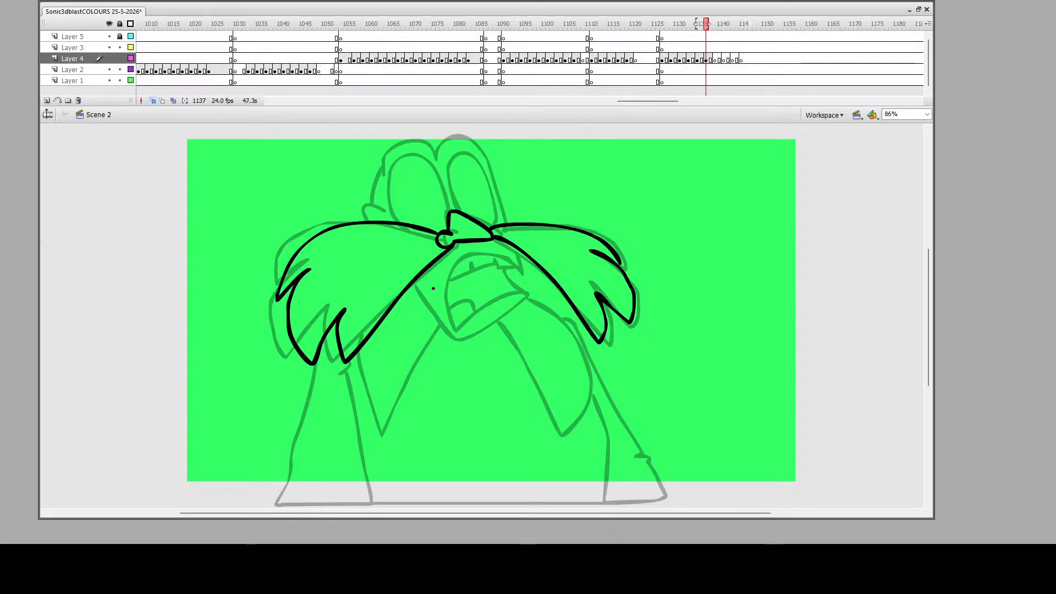
Draw the wide-open mouth with the jaw line, upper teeth and tongue in frame 1137
mouse_move(418, 278)
left_mouse_down()
mouse_move(457, 354)
mouse_move(526, 329)
mouse_move(501, 320)
mouse_move(464, 341)
mouse_move(438, 295)
mouse_move(455, 262)
mouse_move(520, 260)
mouse_move(521, 249)
left_mouse_up()
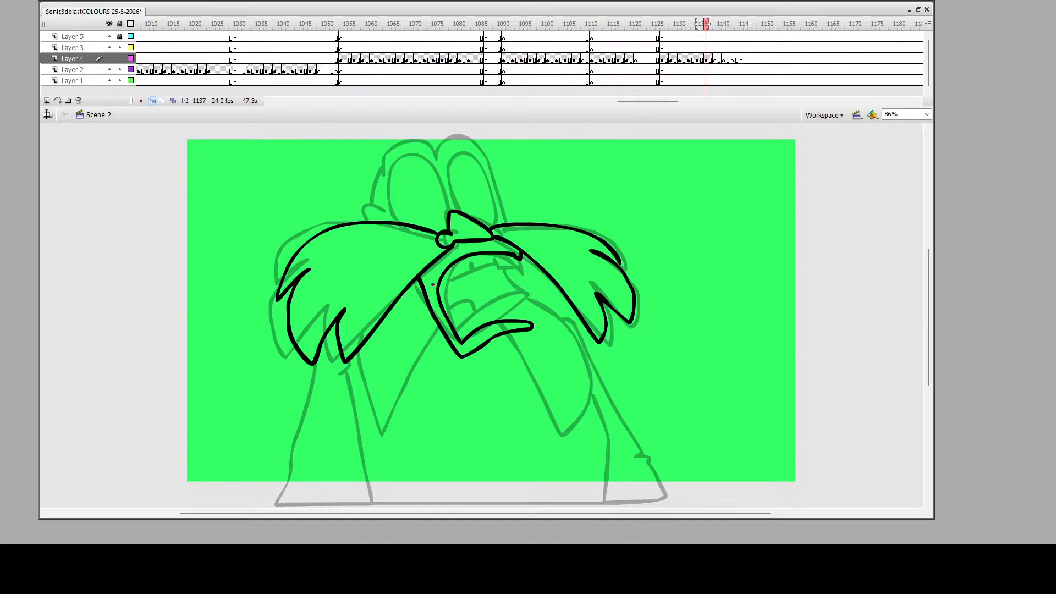
mouse_move(438, 284)
left_mouse_down()
mouse_move(458, 267)
mouse_move(521, 254)
left_mouse_up()
mouse_move(454, 330)
left_mouse_down()
mouse_move(467, 312)
mouse_move(486, 322)
mouse_move(509, 289)
mouse_move(505, 265)
left_mouse_up()
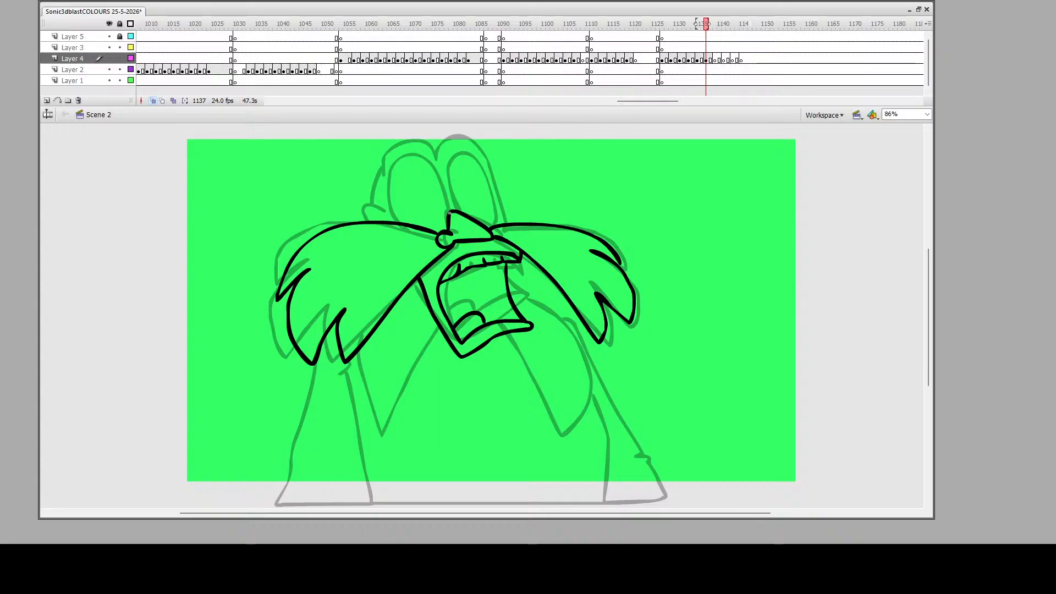
Outline both eyes above the nose and the surrounding head contour with the ear in frame 1137
mouse_move(449, 214)
left_mouse_down()
mouse_move(428, 155)
mouse_move(402, 149)
mouse_move(386, 201)
mouse_move(394, 220)
left_mouse_up()
mouse_move(456, 212)
left_mouse_down()
mouse_move(448, 153)
mouse_move(465, 145)
mouse_move(499, 223)
left_mouse_up()
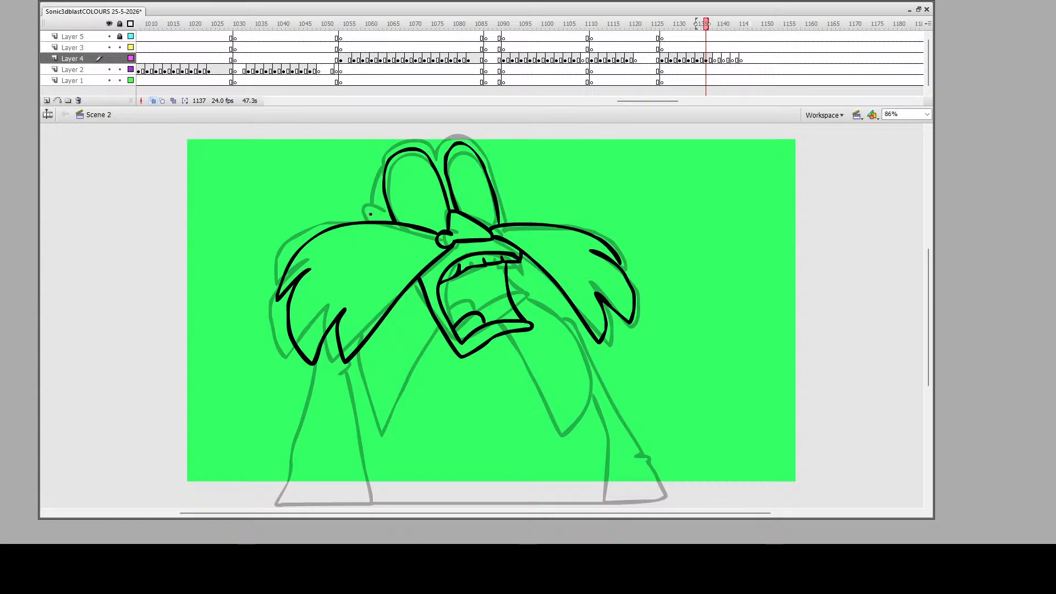
mouse_move(384, 209)
left_mouse_down()
mouse_move(370, 188)
mouse_move(393, 146)
mouse_move(423, 141)
mouse_move(440, 153)
mouse_move(458, 134)
mouse_move(478, 141)
mouse_move(506, 223)
left_mouse_up()
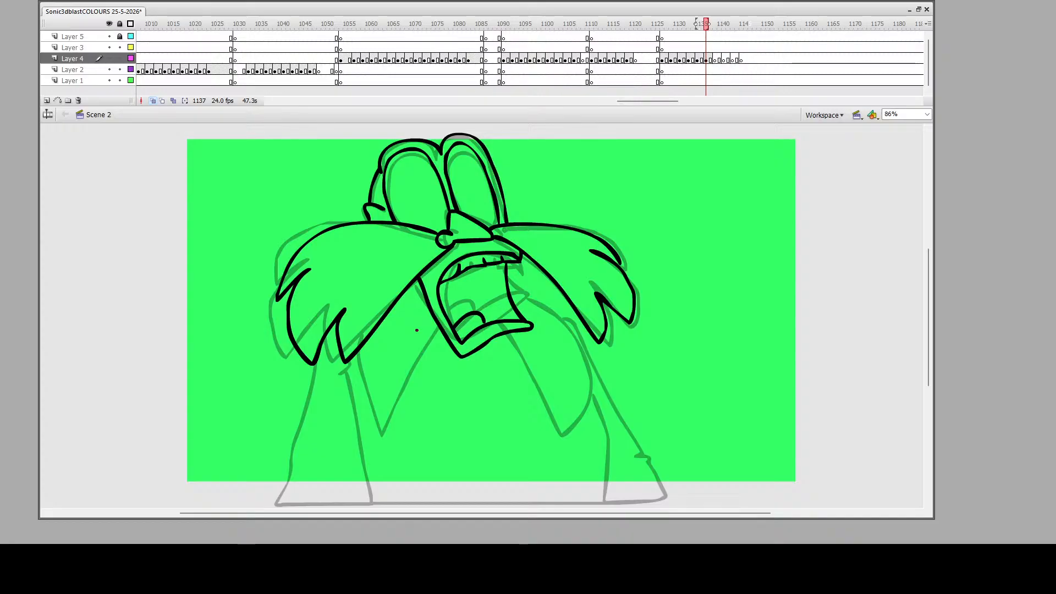
Outline both pointed collar flaps in frame 1137, redrawing the flap beneath the mouth's far corner closer to the jaw
mouse_move(439, 329)
left_mouse_down()
mouse_move(388, 438)
mouse_move(360, 353)
left_mouse_up()
mouse_move(539, 384)
left_mouse_down()
mouse_move(569, 429)
mouse_move(594, 403)
mouse_move(598, 370)
mouse_move(577, 327)
mouse_move(549, 309)
left_mouse_up()
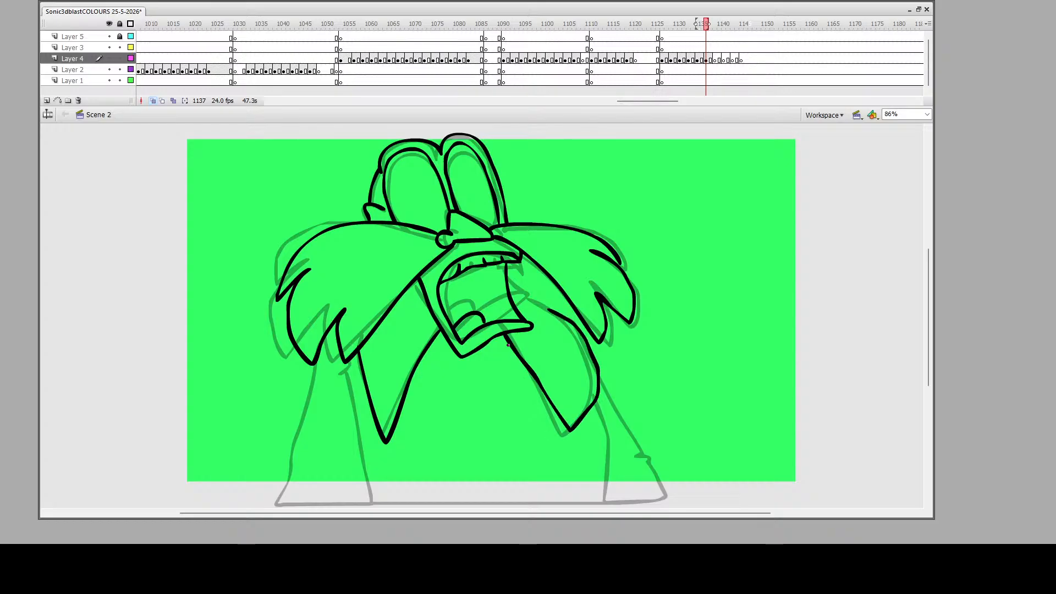
key("ctrl+z")
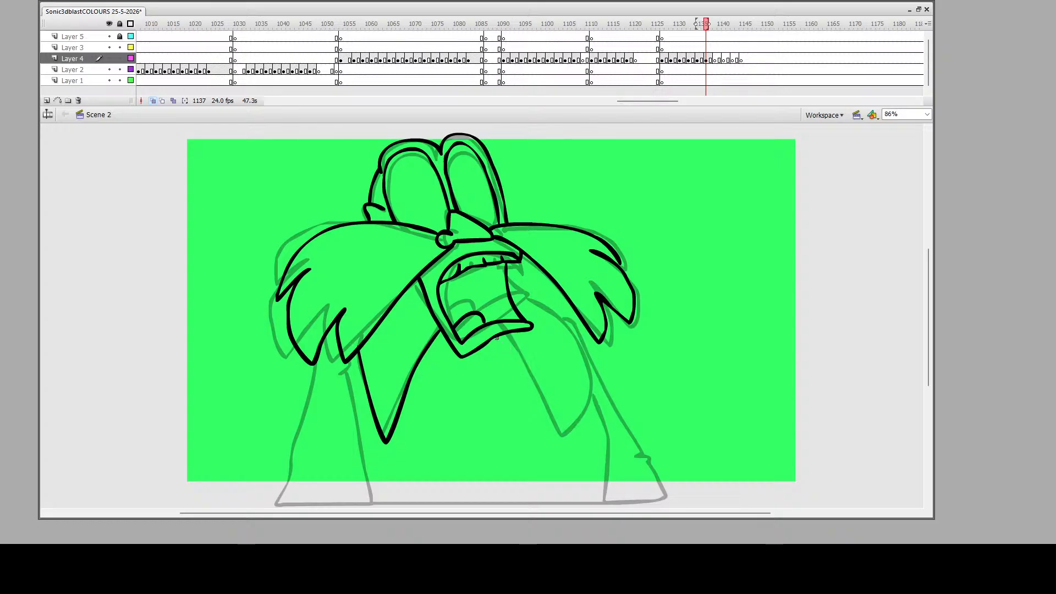
mouse_move(498, 337)
left_mouse_down()
mouse_move(561, 437)
mouse_move(577, 421)
mouse_move(583, 364)
mouse_move(557, 319)
mouse_move(510, 287)
left_mouse_up()
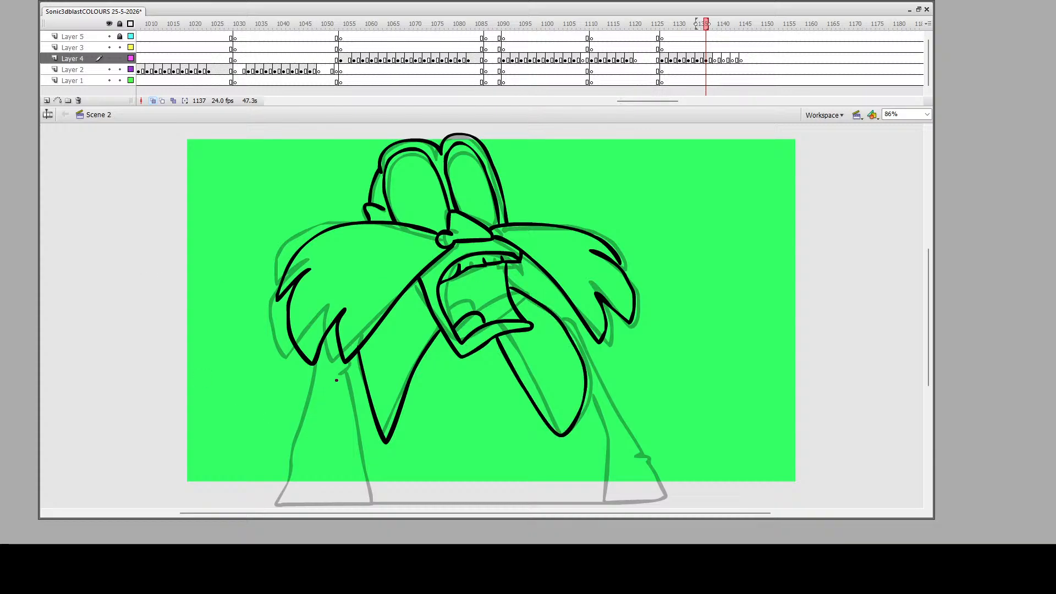
Draw both arms with sleeve creases and the straight base line in frame 1137, saving the file along the way
mouse_move(351, 387)
left_mouse_down()
mouse_move(351, 432)
mouse_move(374, 500)
mouse_move(273, 506)
mouse_move(318, 363)
left_mouse_up()
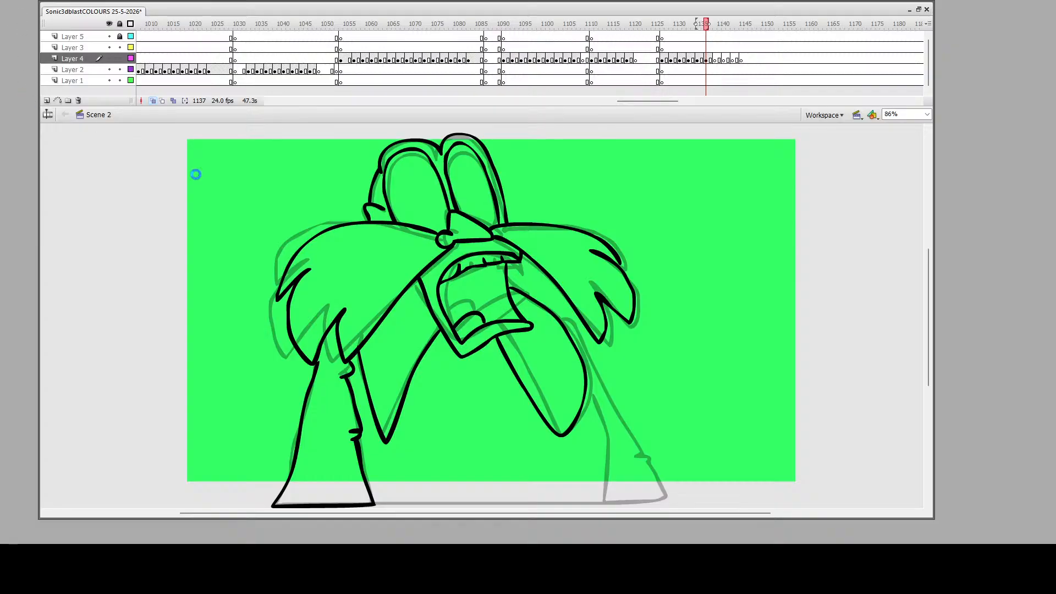
key("ctrl+s")
left_click_drag(375, 503, 672, 503)
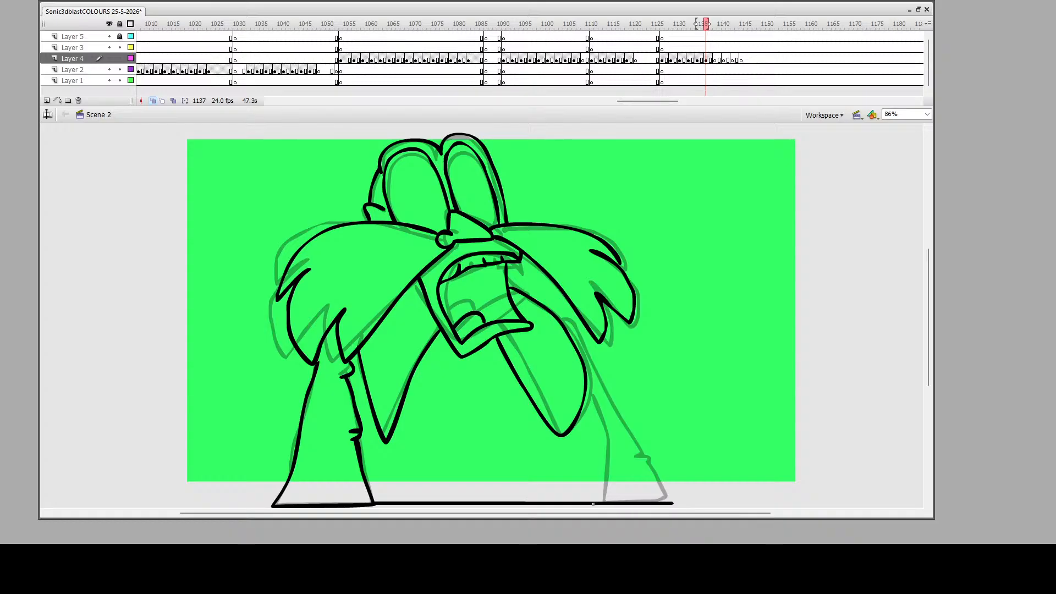
mouse_move(606, 501)
left_mouse_down()
mouse_move(609, 428)
mouse_move(588, 381)
left_mouse_up()
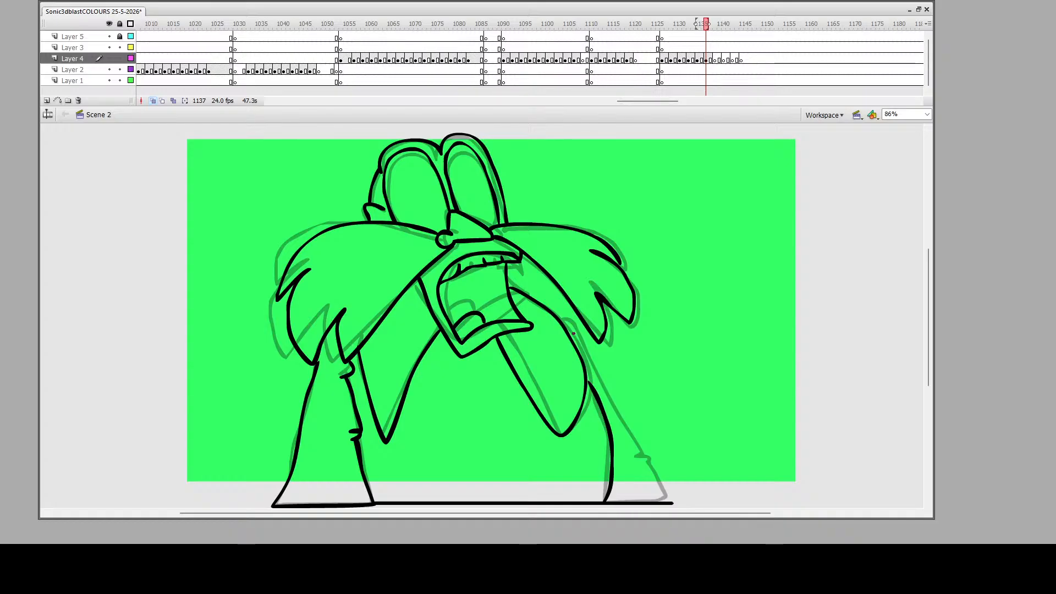
mouse_move(559, 314)
left_mouse_down()
mouse_move(644, 451)
mouse_move(638, 464)
mouse_move(675, 505)
left_mouse_up()
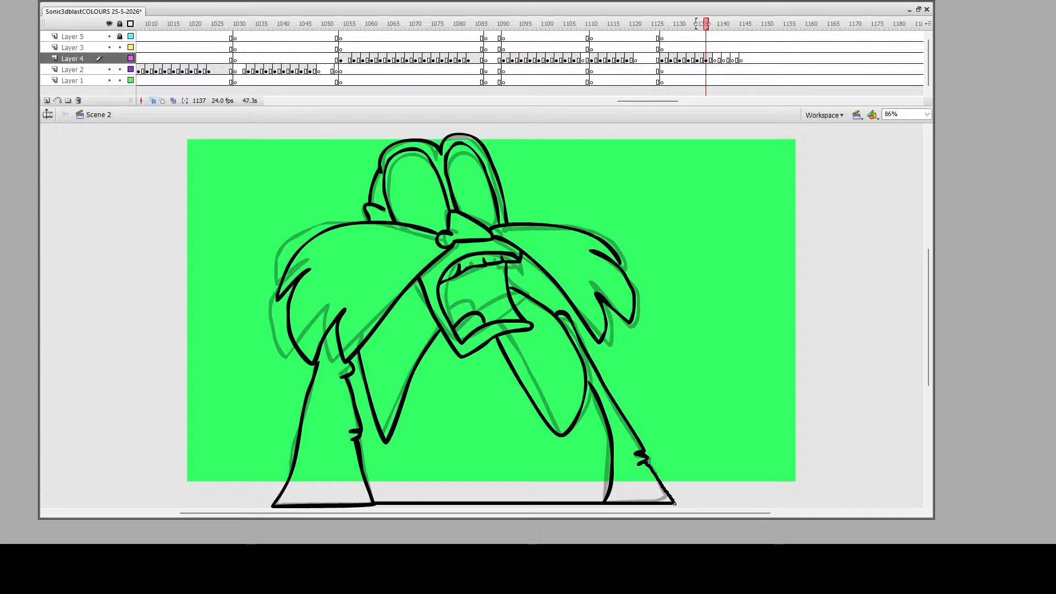
Add short crease strokes on the chest in frame 1137, play back from frame 1129, and return to frame 1137 on Layer 4
left_click_drag(472, 408, 538, 427)
left_click(671, 51)
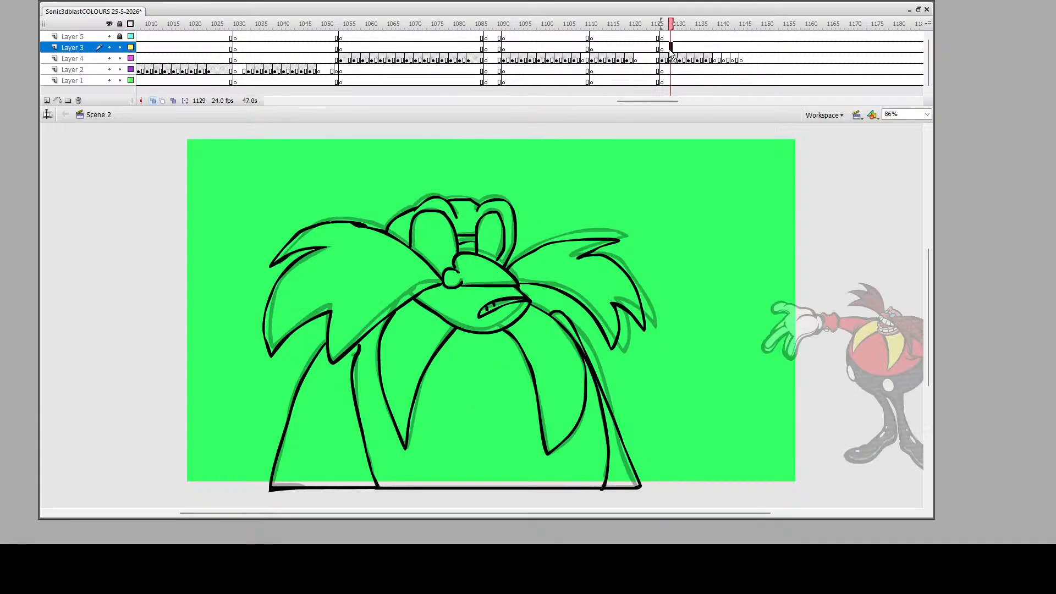
key("Return")
key("Return")
left_click(706, 59)
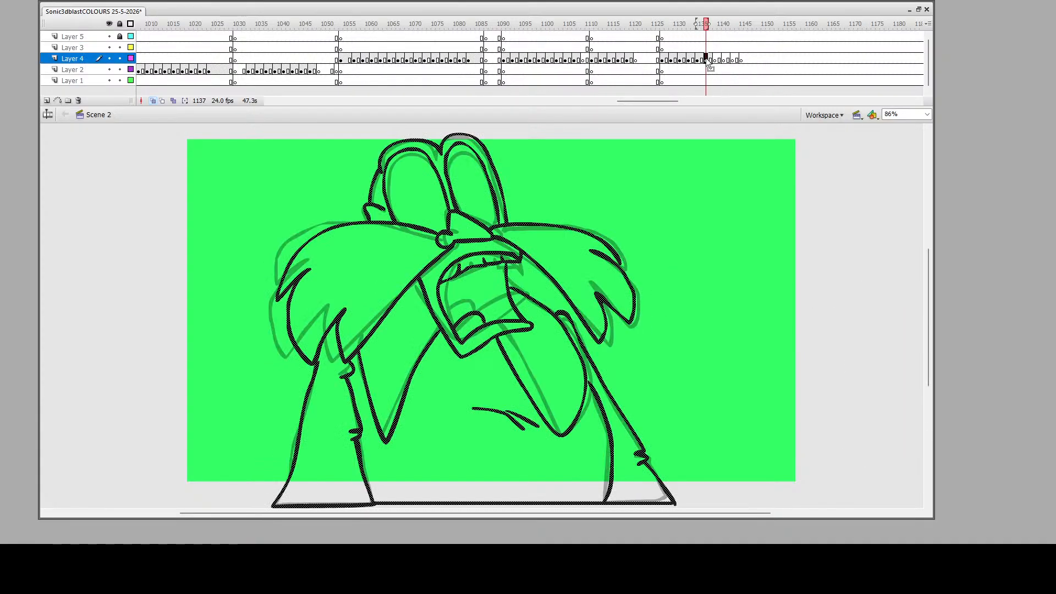
Nudge the whole drawing in frame 1137 upward and very slightly to the left
key("Up")
key("Up")
key("Up")
key("Up")
key("Up")
key("Up")
key("Up")
key("Up")
key("Up")
key("Up")
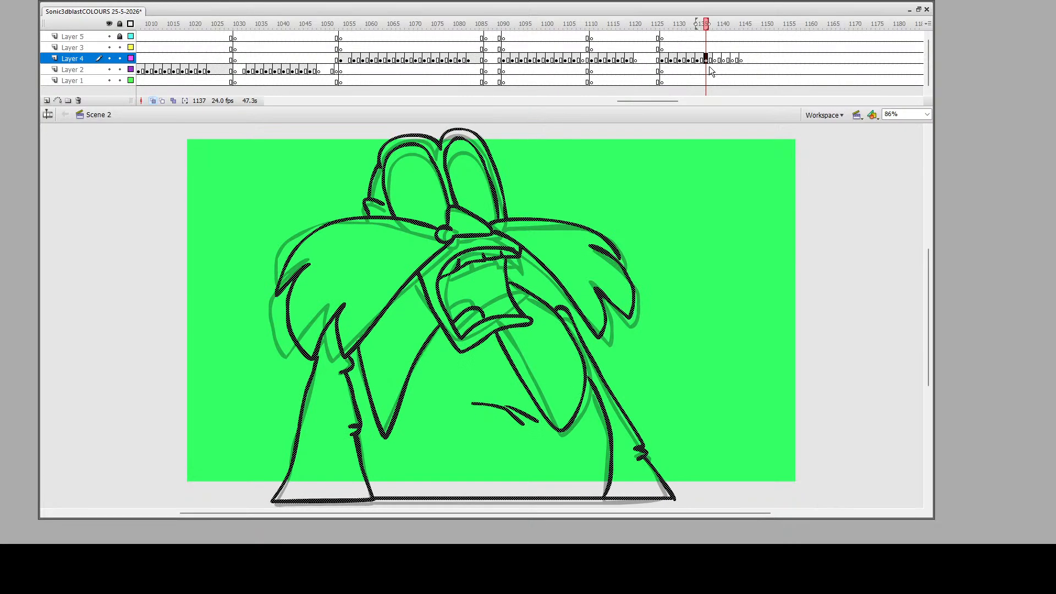
key("Left")
key("Left")
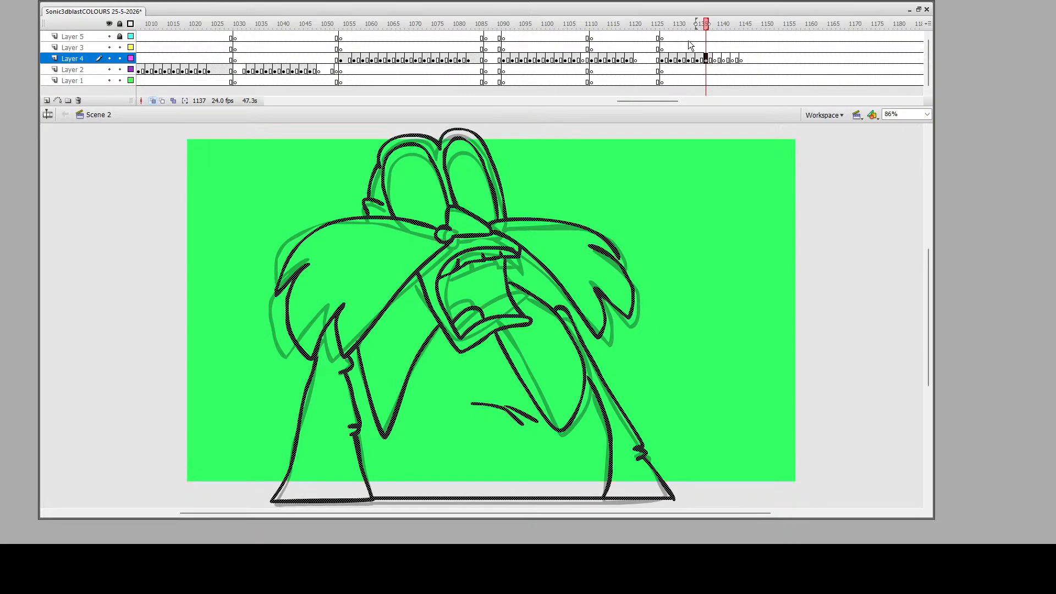
In frame 1139 on Layer 4, ink the nose with both moustache halves and the open mouth with teeth, jaw and tongue
left_click(716, 60)
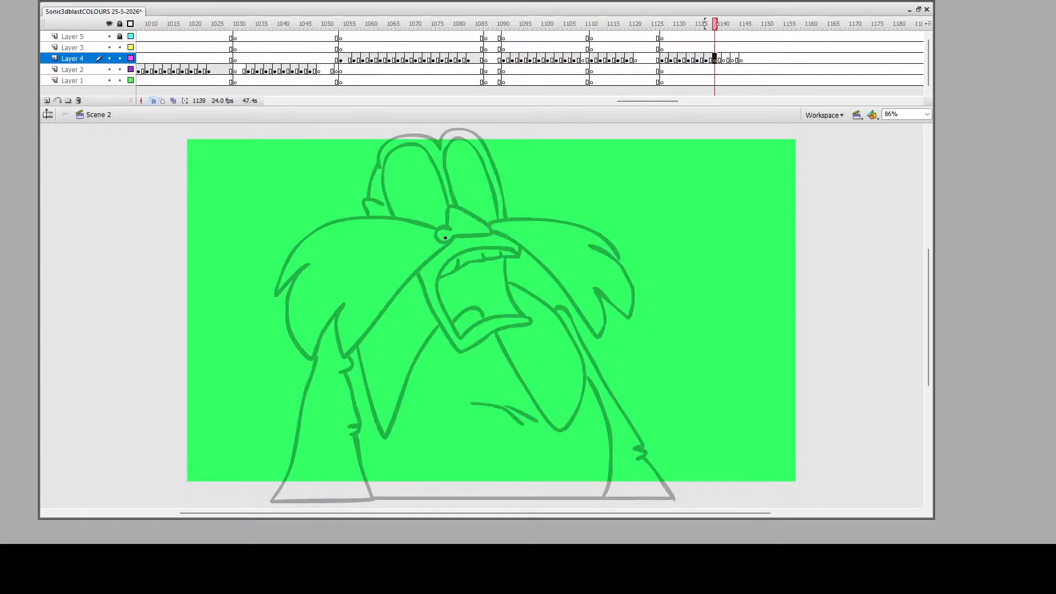
mouse_move(439, 242)
left_mouse_down()
mouse_move(488, 235)
mouse_move(447, 211)
mouse_move(446, 228)
mouse_move(466, 222)
mouse_move(440, 234)
mouse_move(451, 242)
mouse_move(339, 358)
mouse_move(337, 310)
mouse_move(307, 361)
mouse_move(287, 327)
mouse_move(299, 287)
mouse_move(281, 308)
mouse_move(289, 263)
mouse_move(346, 228)
mouse_move(394, 221)
mouse_move(530, 262)
mouse_move(593, 335)
mouse_move(586, 295)
mouse_move(611, 314)
mouse_move(595, 243)
mouse_move(484, 224)
left_mouse_up()
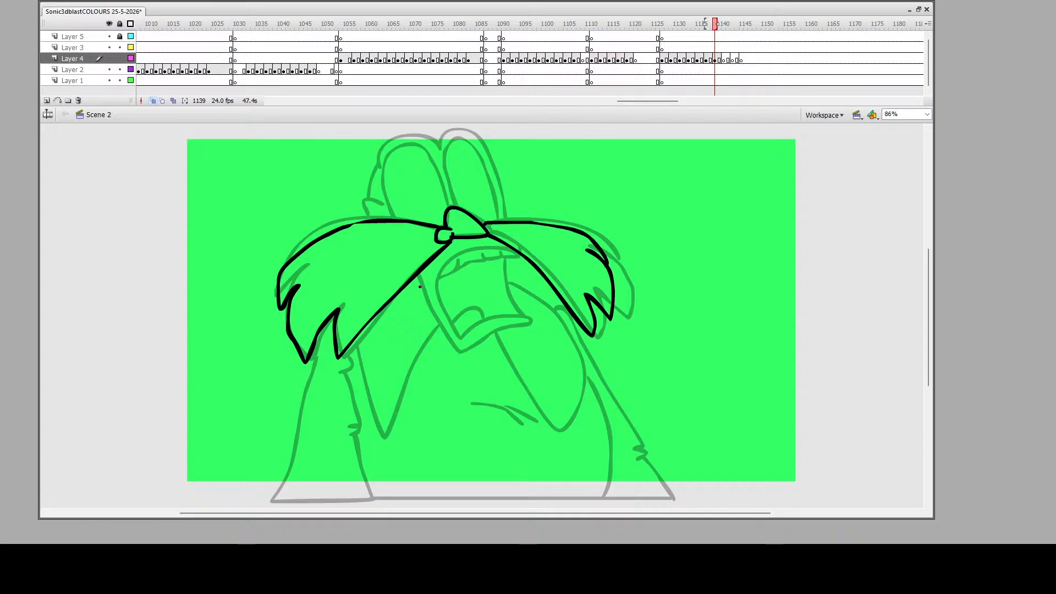
mouse_move(417, 275)
left_mouse_down()
mouse_move(463, 377)
mouse_move(538, 335)
mouse_move(505, 324)
mouse_move(461, 354)
mouse_move(428, 275)
mouse_move(463, 250)
mouse_move(504, 245)
mouse_move(446, 274)
mouse_move(476, 251)
mouse_move(517, 253)
mouse_move(506, 279)
mouse_move(526, 321)
left_mouse_up()
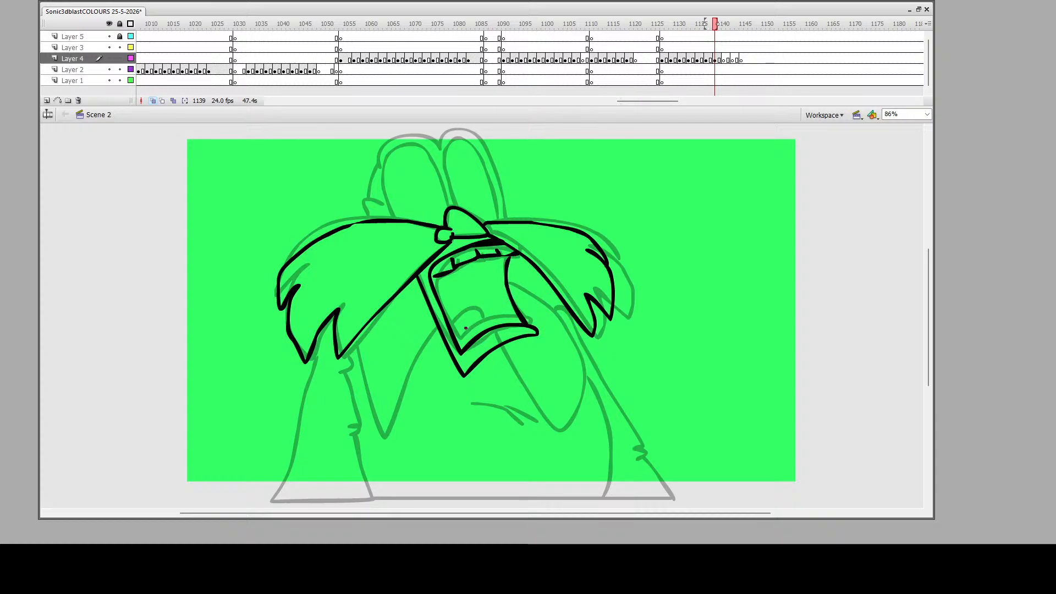
left_click_drag(456, 330, 489, 328)
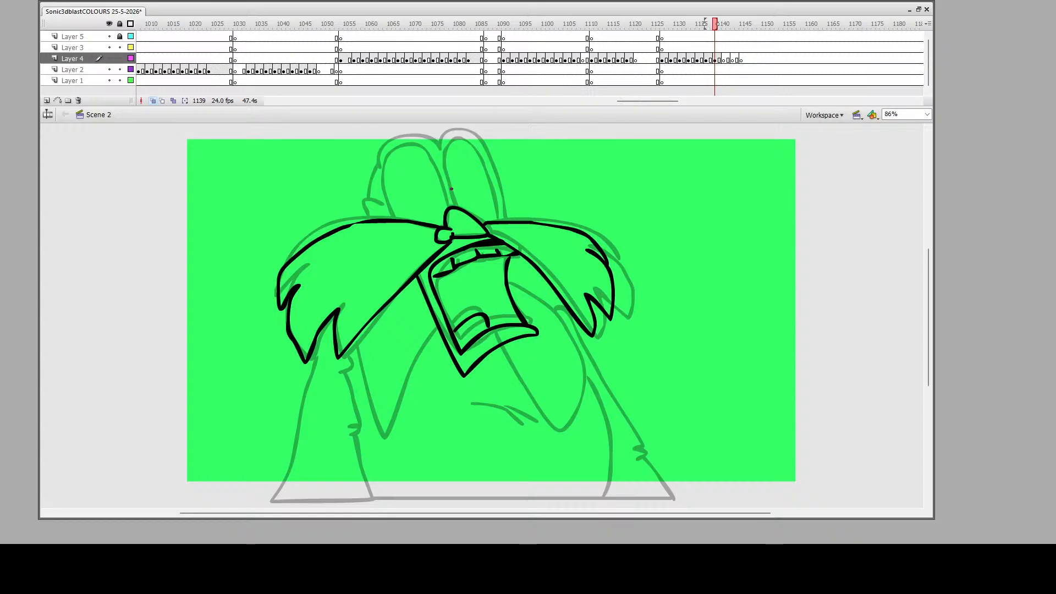
Outline both eyes above the nose and the surrounding head contour with the ear in frame 1139
mouse_move(445, 211)
left_mouse_down()
mouse_move(416, 151)
mouse_move(399, 146)
mouse_move(379, 166)
mouse_move(390, 220)
left_mouse_up()
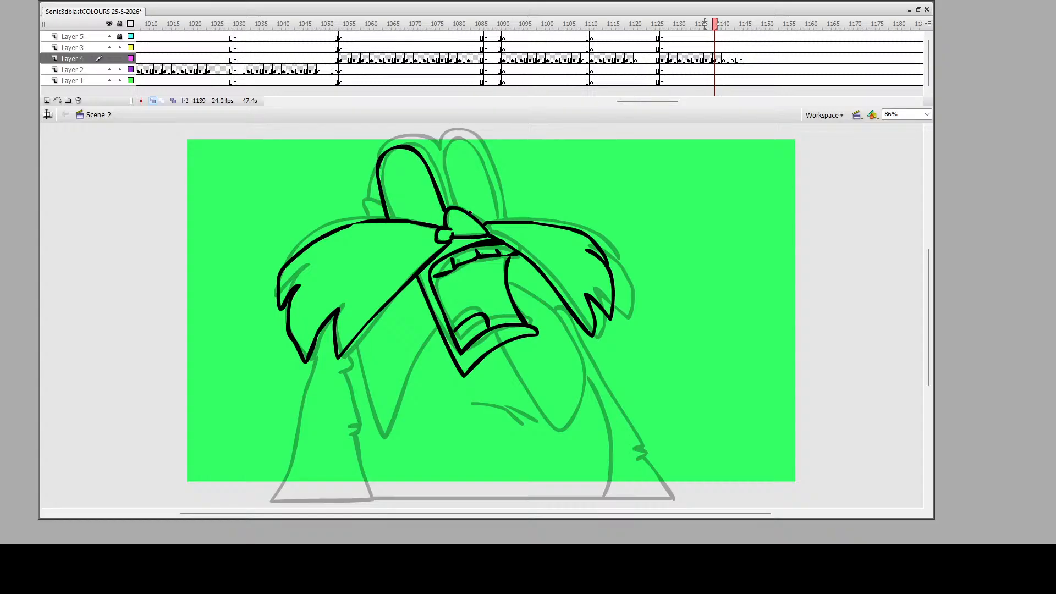
mouse_move(452, 207)
left_mouse_down()
mouse_move(442, 150)
mouse_move(460, 140)
mouse_move(502, 219)
left_mouse_up()
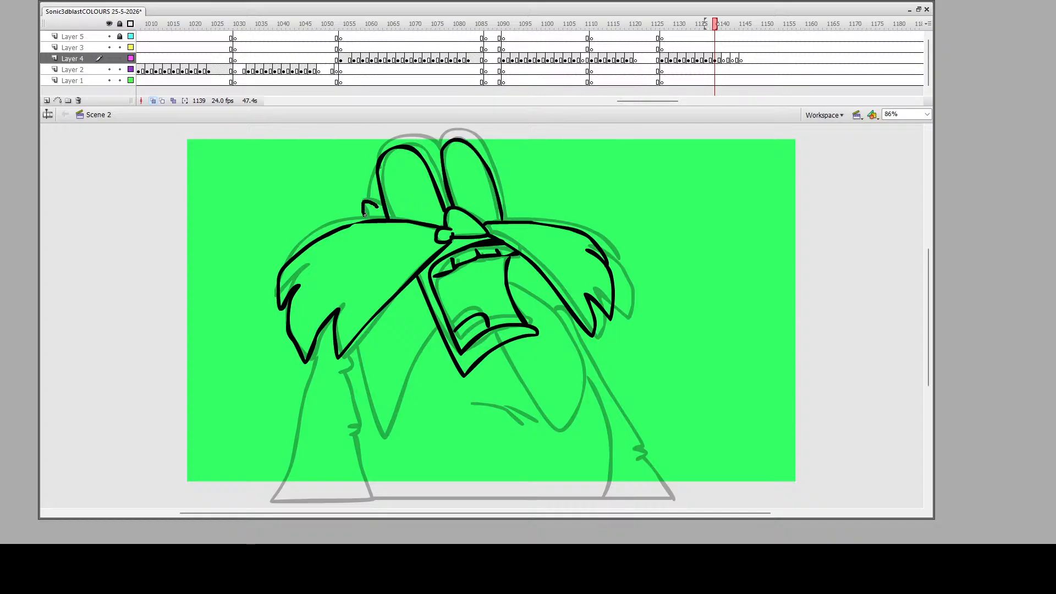
mouse_move(367, 202)
left_mouse_down()
mouse_move(369, 169)
mouse_move(418, 138)
mouse_move(474, 131)
mouse_move(512, 221)
left_mouse_up()
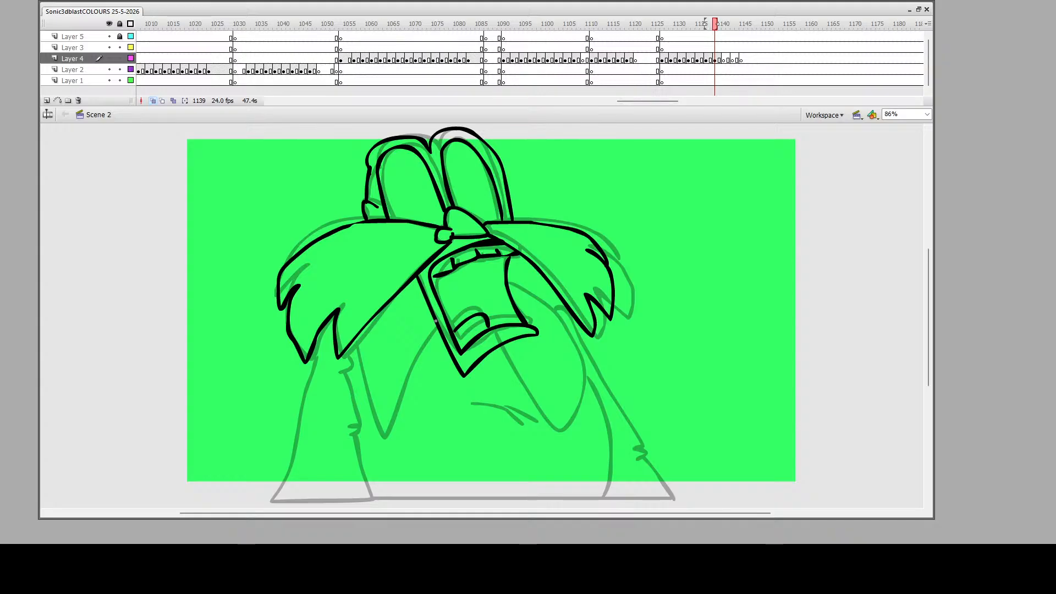
Draw both pointed collar flaps and the short crease strokes on the chest in frame 1139
mouse_move(435, 322)
left_mouse_down()
mouse_move(393, 438)
mouse_move(353, 346)
left_mouse_up()
mouse_move(500, 347)
left_mouse_down()
mouse_move(564, 436)
mouse_move(585, 389)
mouse_move(579, 351)
mouse_move(559, 315)
mouse_move(507, 281)
left_mouse_up()
mouse_move(467, 400)
left_mouse_down()
mouse_move(526, 424)
mouse_move(523, 415)
left_mouse_up()
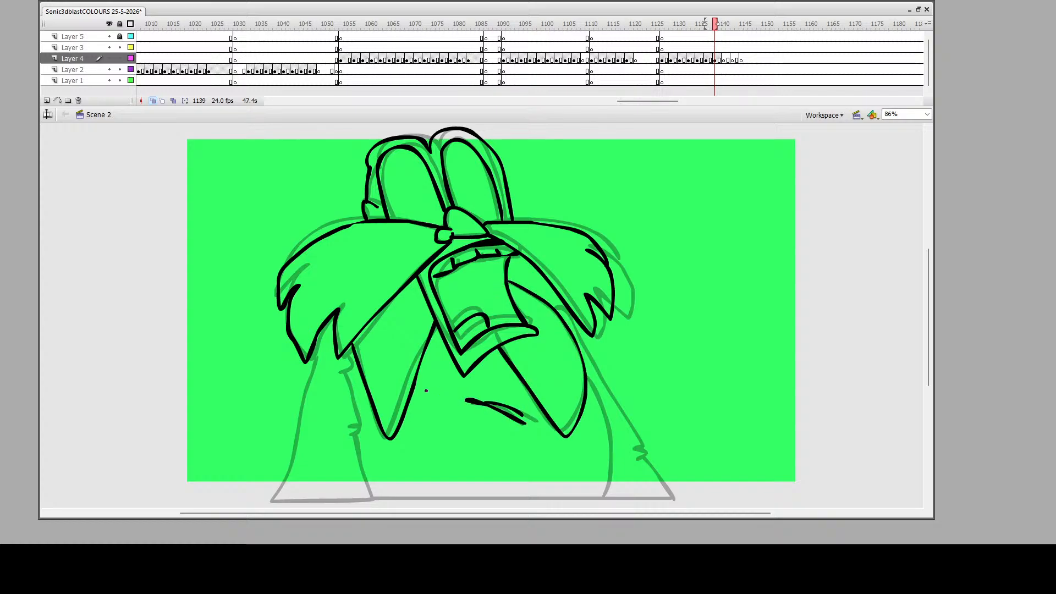
Draw both arms with sleeve creases and the straight base line beneath the body in frame 1139
left_click_drag(348, 362, 340, 374)
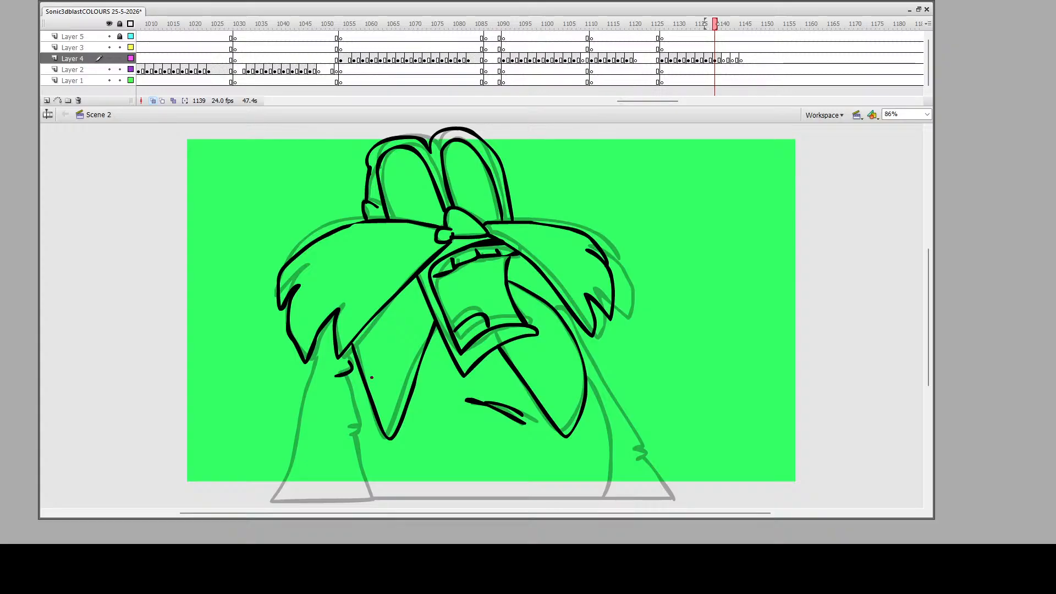
scroll(349, 292, "down", 3)
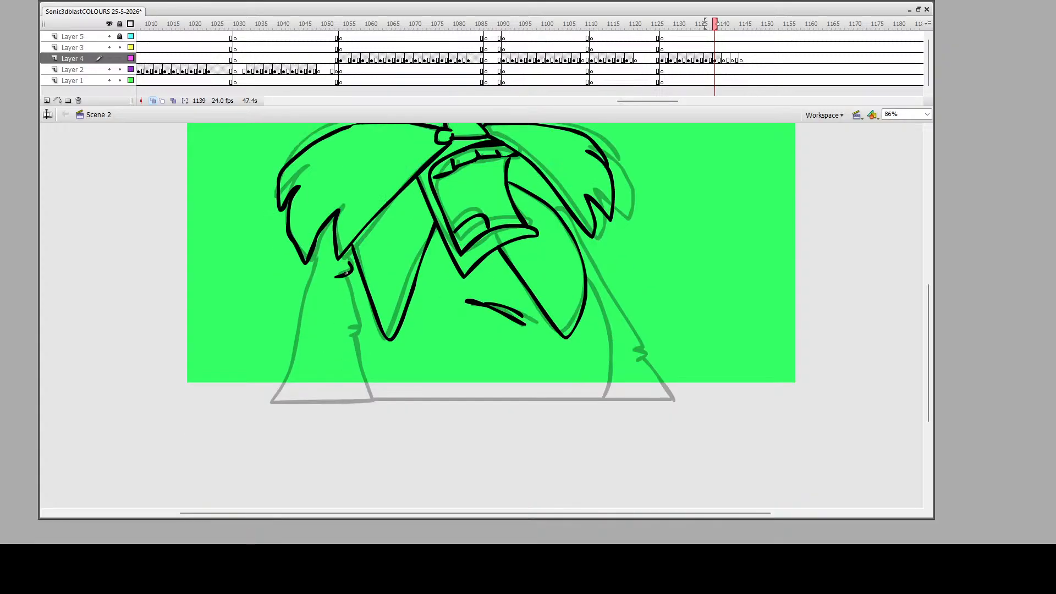
mouse_move(346, 273)
left_mouse_down()
mouse_move(361, 332)
mouse_move(346, 344)
mouse_move(355, 339)
mouse_move(382, 406)
left_mouse_up()
left_click_drag(270, 407, 673, 407)
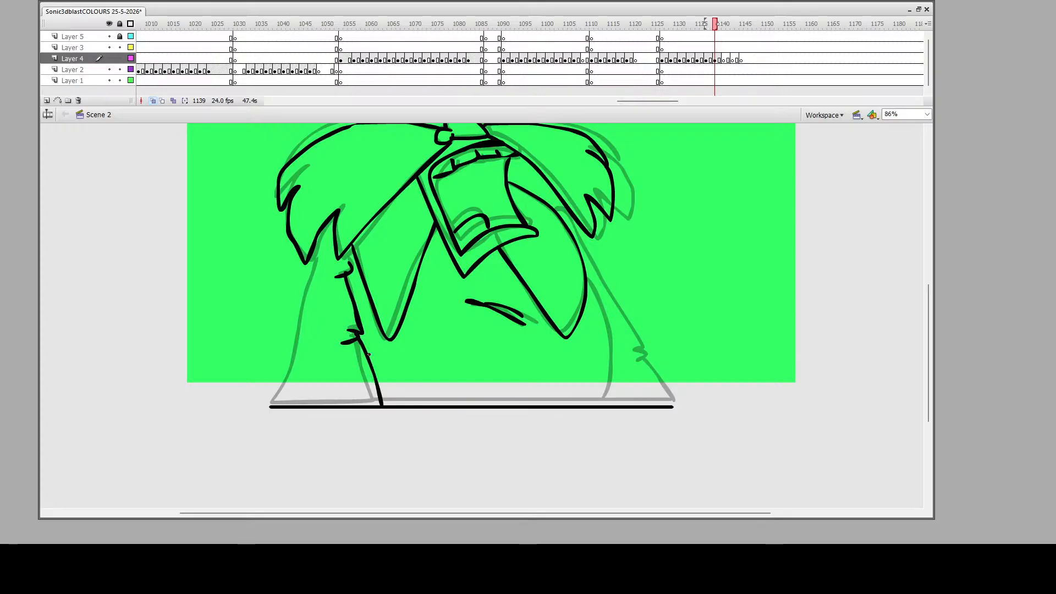
left_click_drag(315, 249, 273, 406)
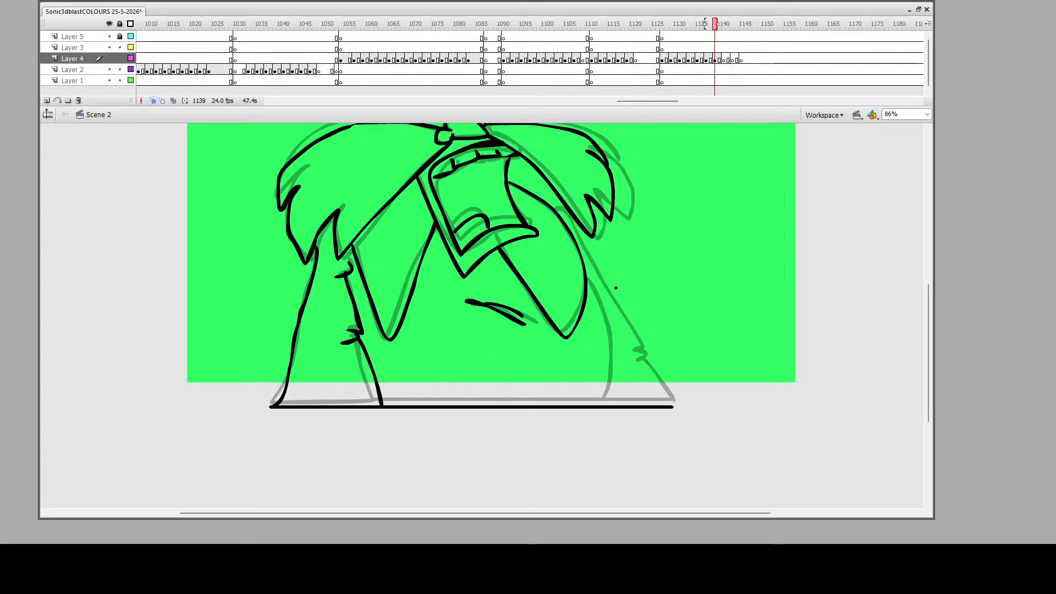
mouse_move(598, 303)
left_mouse_down()
mouse_move(615, 366)
mouse_move(612, 407)
mouse_move(642, 361)
mouse_move(605, 281)
mouse_move(540, 197)
left_mouse_up()
scroll(489, 239, "up", 3)
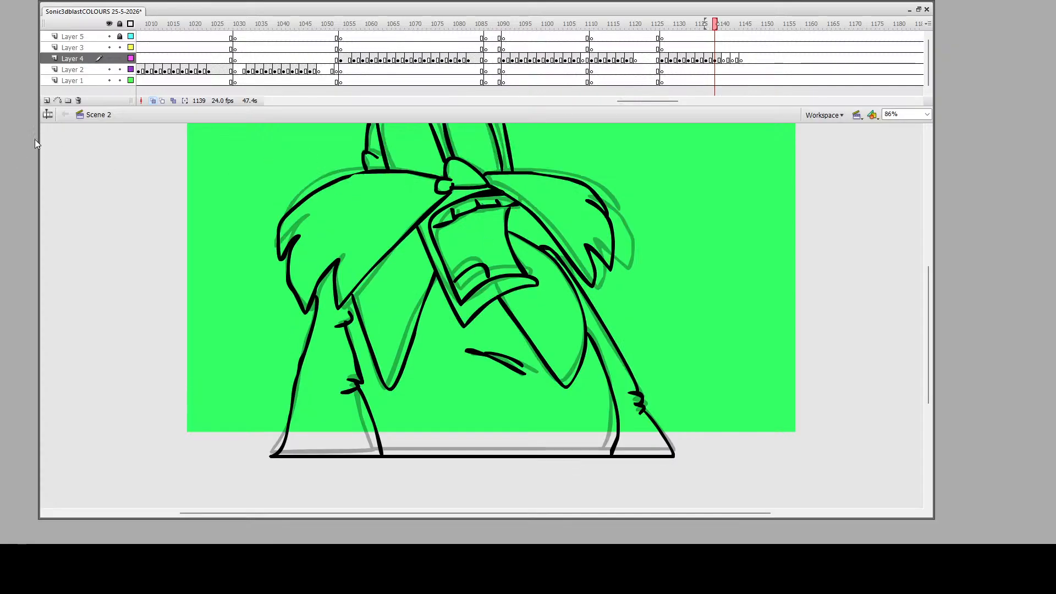
Thin the inner edge of the nose outline in frame 1139 by erasing excess ink along its slope and lower corner
scroll(484, 240, "up", 3)
key("z")
left_click_drag(477, 226, 531, 273)
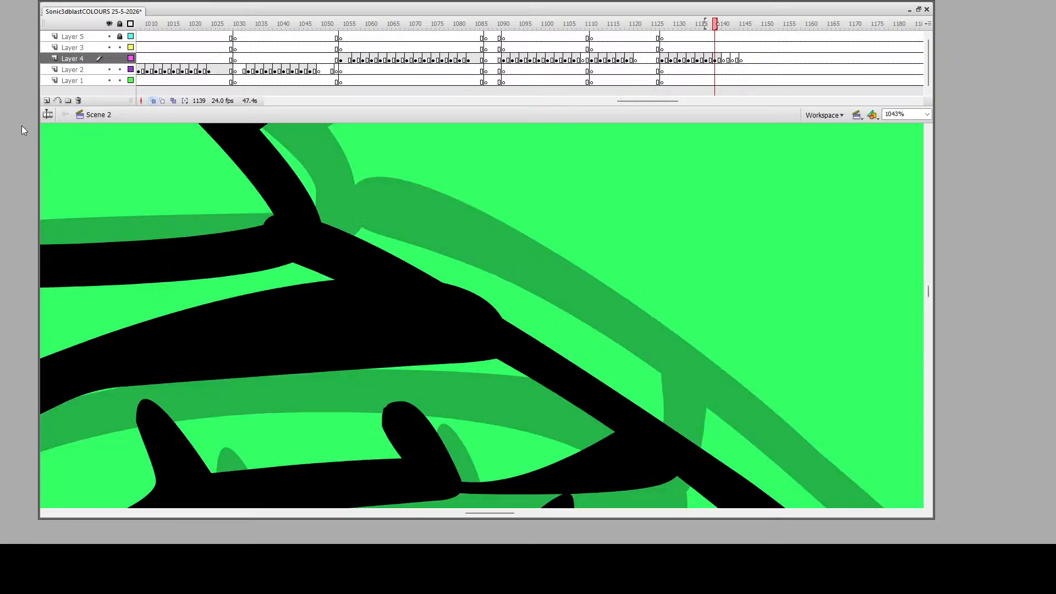
key("b")
scroll(170, 220, "up", 9)
mouse_move(121, 220)
left_mouse_down()
mouse_move(251, 316)
mouse_move(277, 347)
mouse_move(281, 372)
mouse_move(214, 394)
mouse_move(17, 394)
left_mouse_up()
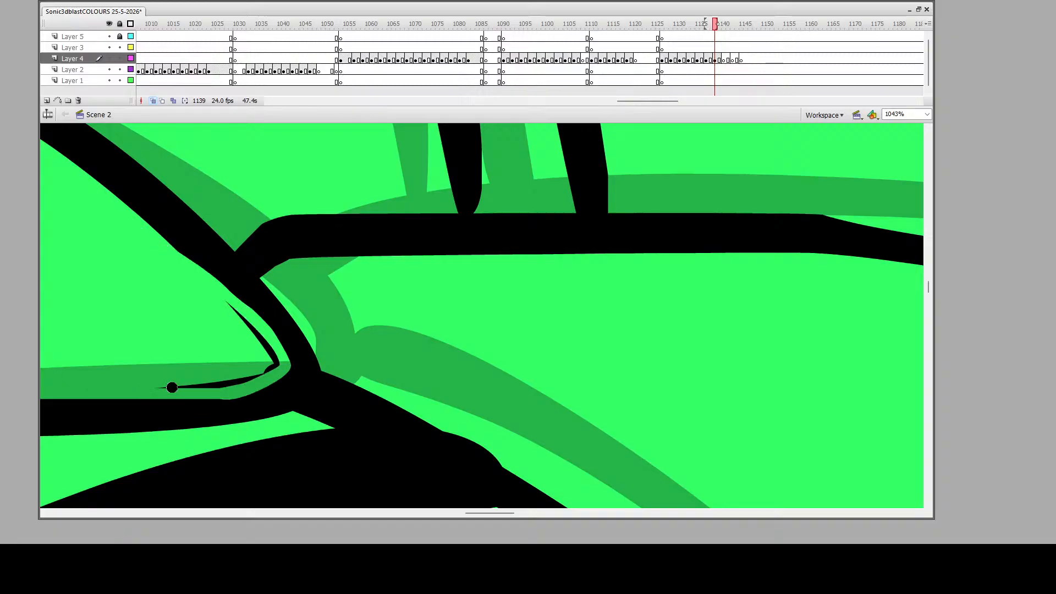
mouse_move(171, 388)
left_mouse_down()
mouse_move(272, 364)
mouse_move(240, 323)
mouse_move(274, 368)
mouse_move(273, 358)
mouse_move(234, 388)
mouse_move(132, 391)
left_mouse_up()
scroll(51, 209, "up", 6)
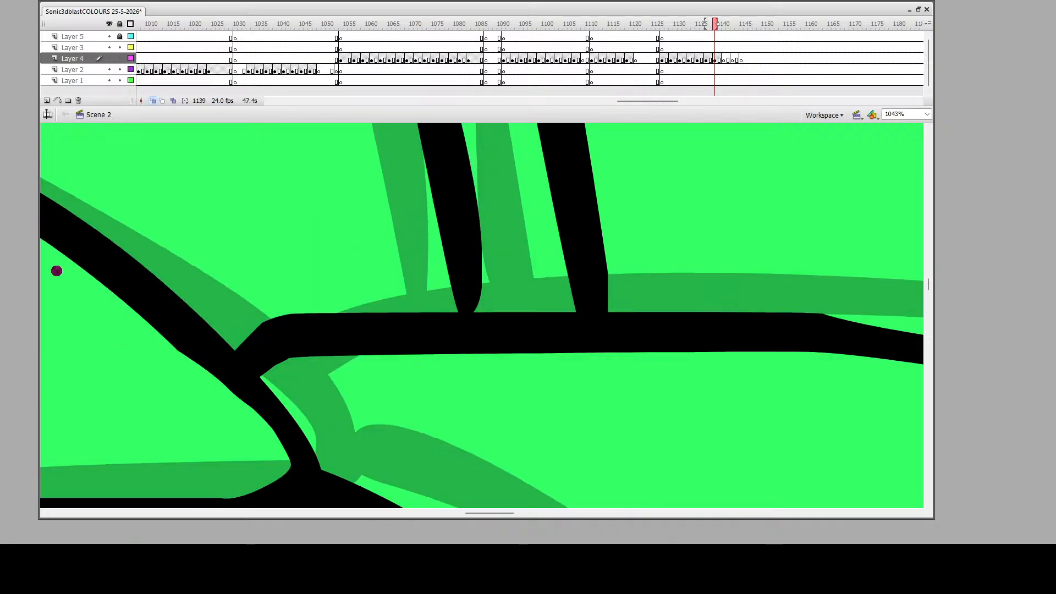
mouse_move(57, 271)
left_mouse_down()
mouse_move(118, 296)
mouse_move(209, 367)
mouse_move(267, 444)
left_mouse_up()
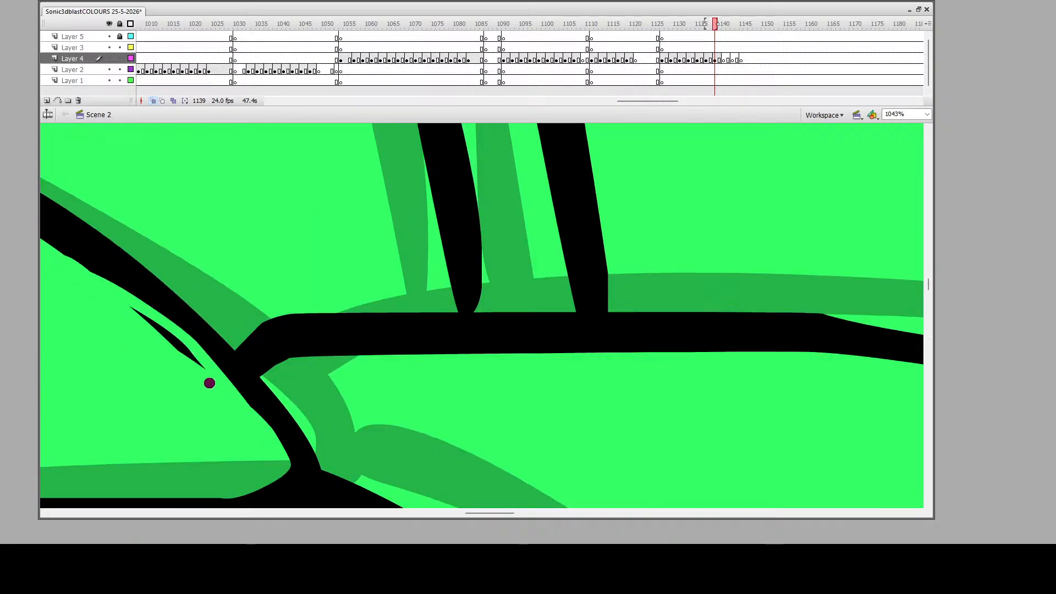
left_click_drag(209, 383, 137, 311)
Erase excess ink from the thick area between the moustache line and upper lip, trimming the adjoining contours and mouth corner
scroll(231, 335, "down", 3)
scroll(462, 290, "down", 3)
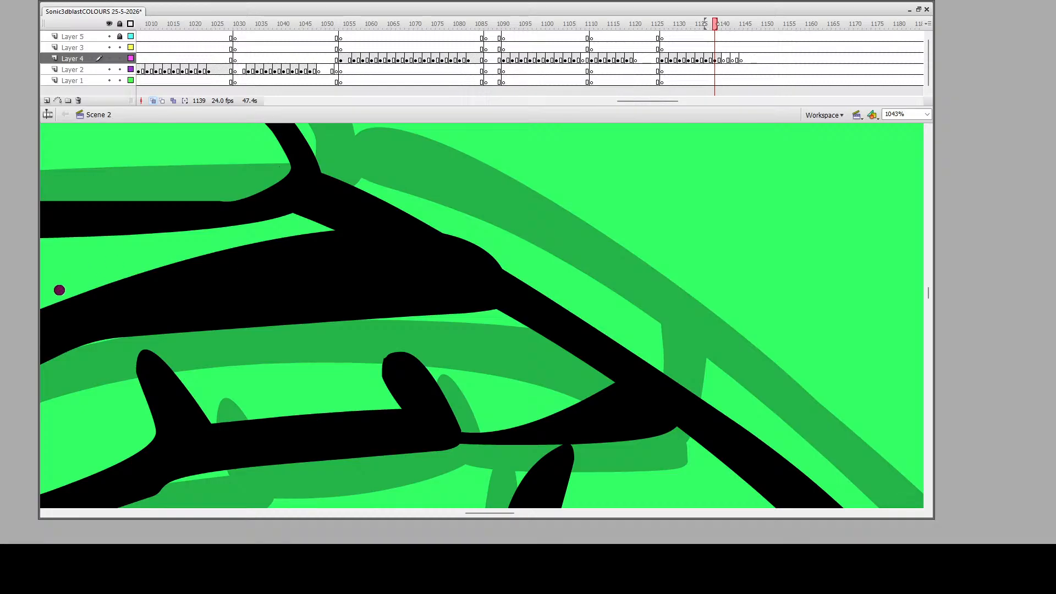
left_click_drag(52, 296, 436, 296)
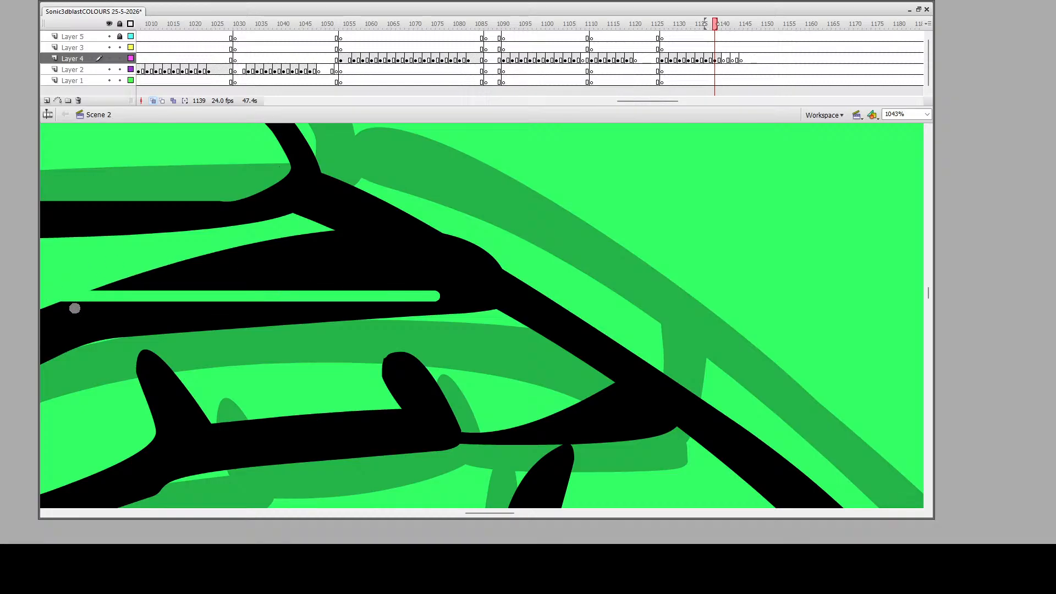
key("ctrl+z")
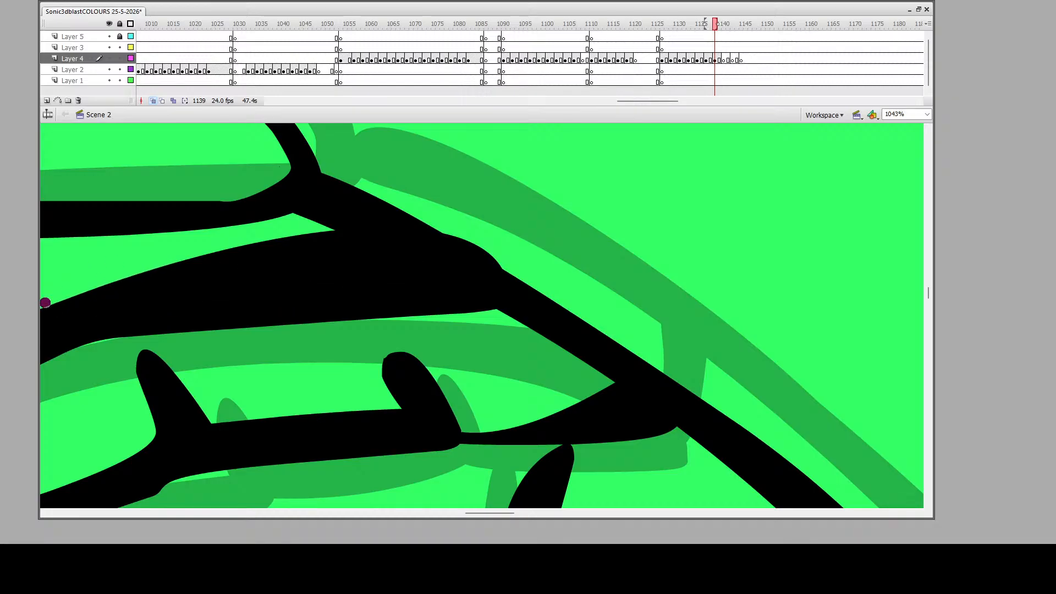
mouse_move(45, 302)
left_mouse_down()
mouse_move(266, 274)
mouse_move(428, 271)
mouse_move(290, 218)
left_mouse_up()
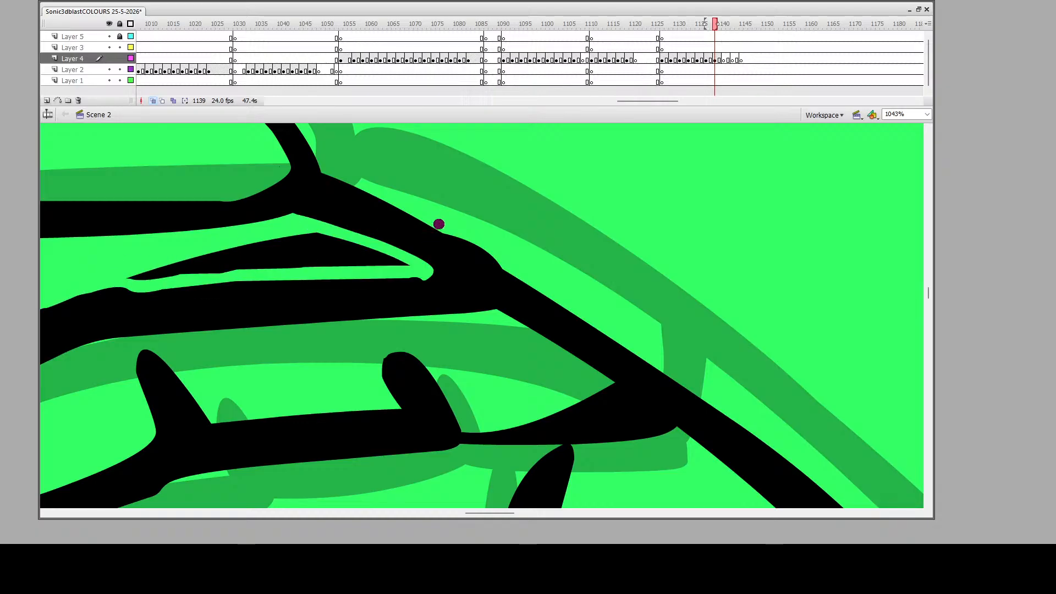
left_click_drag(325, 175, 653, 334)
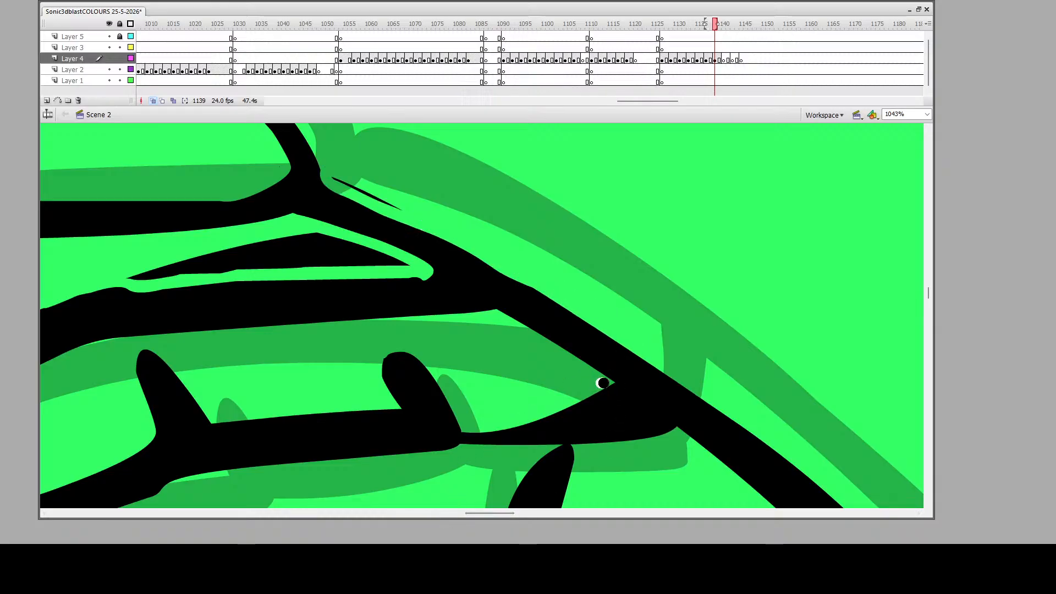
mouse_move(606, 379)
left_mouse_down()
mouse_move(628, 399)
mouse_move(478, 416)
left_mouse_up()
mouse_move(557, 399)
left_mouse_down()
mouse_move(609, 394)
mouse_move(587, 419)
left_mouse_up()
scroll(478, 516, "left", 10)
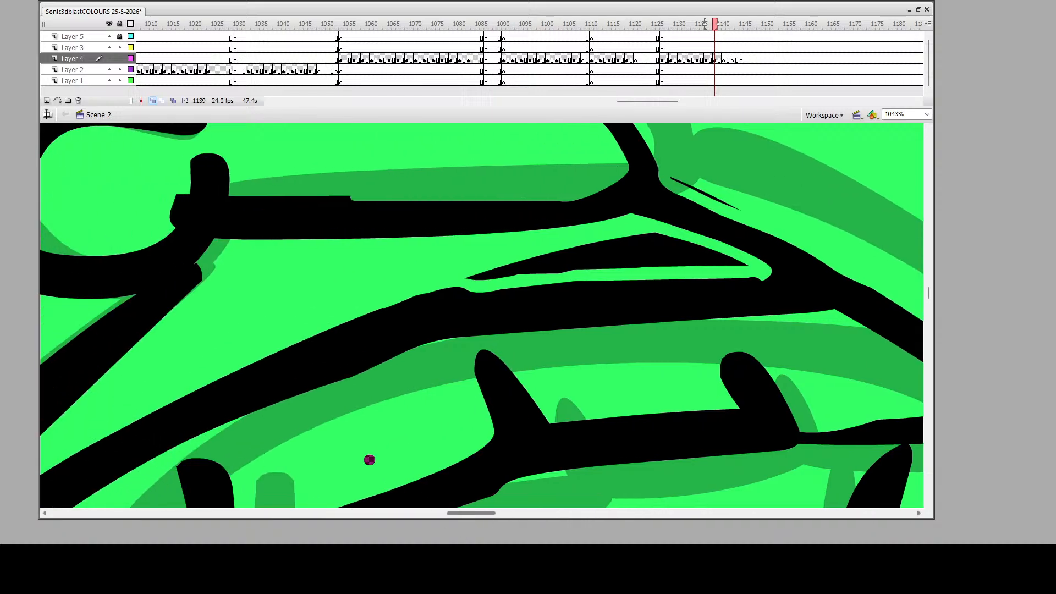
mouse_move(115, 421)
left_mouse_down()
mouse_move(377, 307)
mouse_move(482, 280)
left_mouse_up()
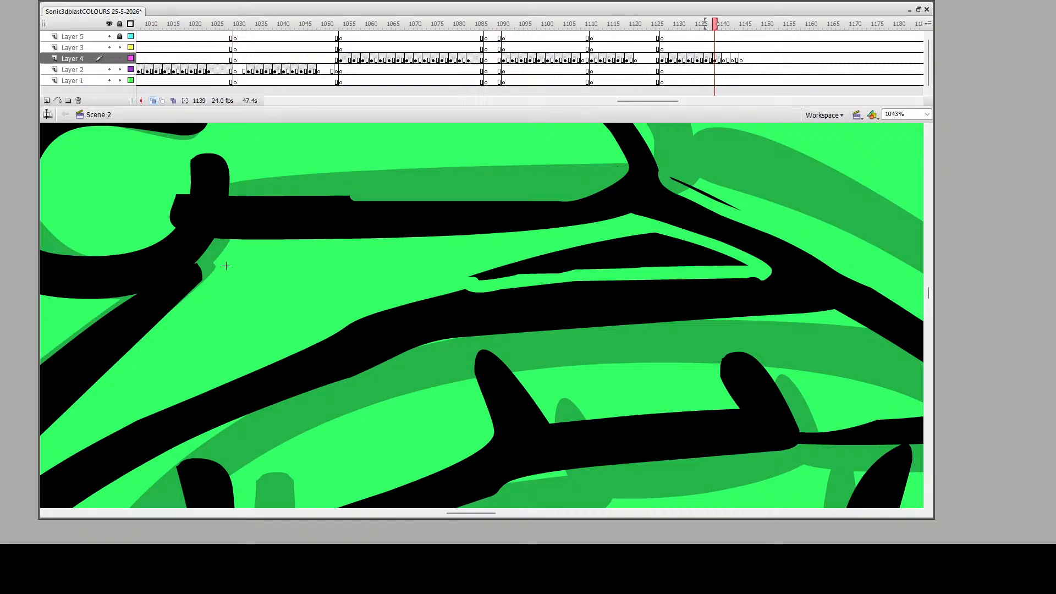
Smooth the upper lip's top edge with a curved red cutting line, deleting the excess ink, the line and the stray sliver
mouse_move(83, 433)
left_mouse_down()
mouse_move(618, 248)
mouse_move(750, 277)
mouse_move(766, 271)
mouse_move(613, 277)
left_mouse_up()
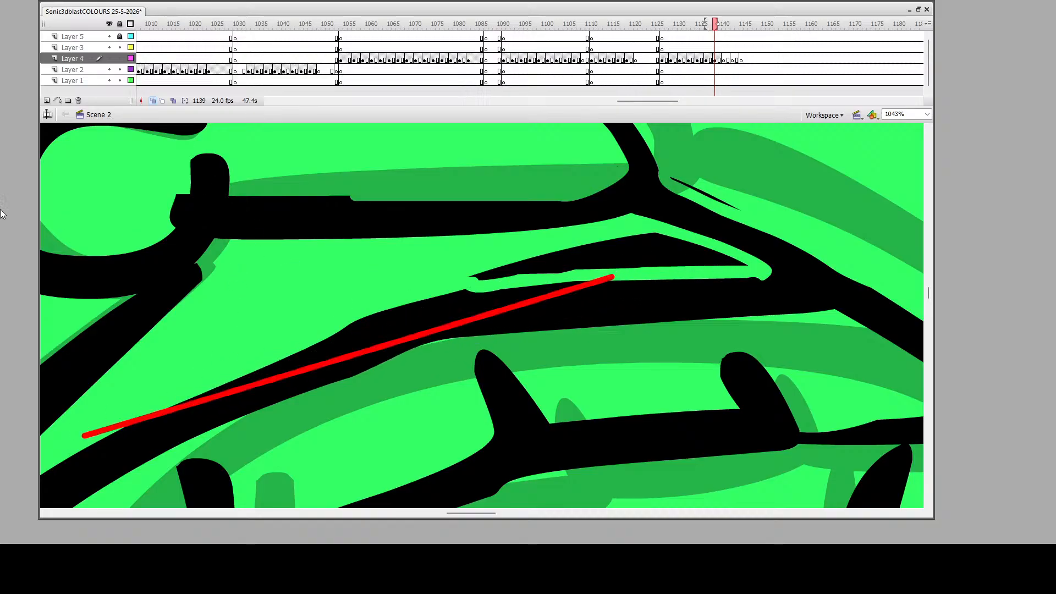
left_click_drag(407, 336, 404, 314)
left_click(610, 256)
key("Delete")
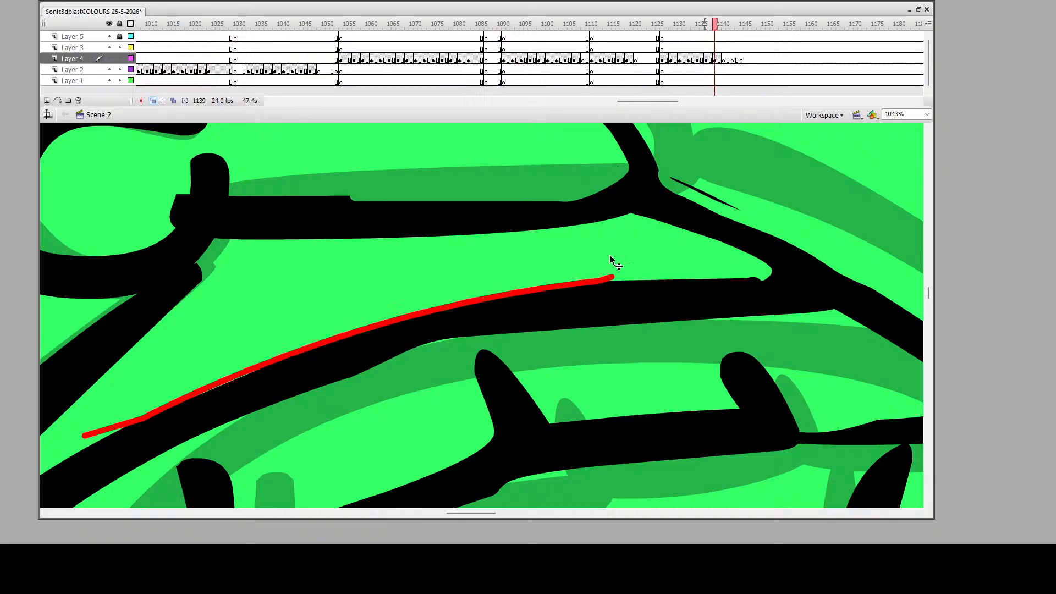
left_click(581, 283)
key("Delete")
left_click(691, 188)
key("Delete")
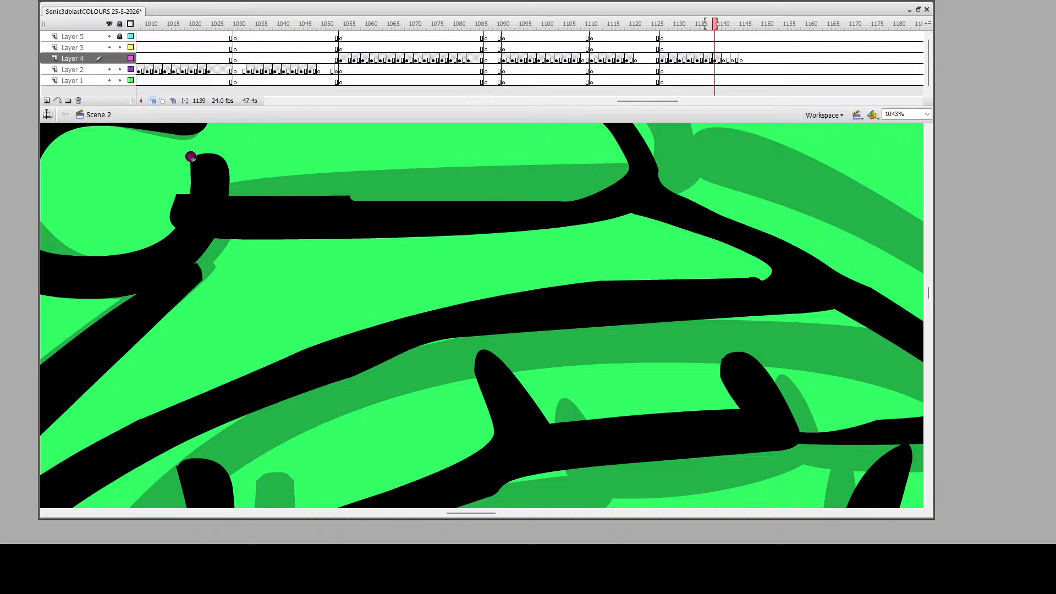
Trim the inner edge of the nostril and the near inner side of the nose outline in frame 1139
mouse_move(192, 156)
left_mouse_down()
mouse_move(184, 220)
mouse_move(110, 251)
left_mouse_up()
left_click_drag(176, 223, 177, 203)
scroll(192, 220, "up", 3)
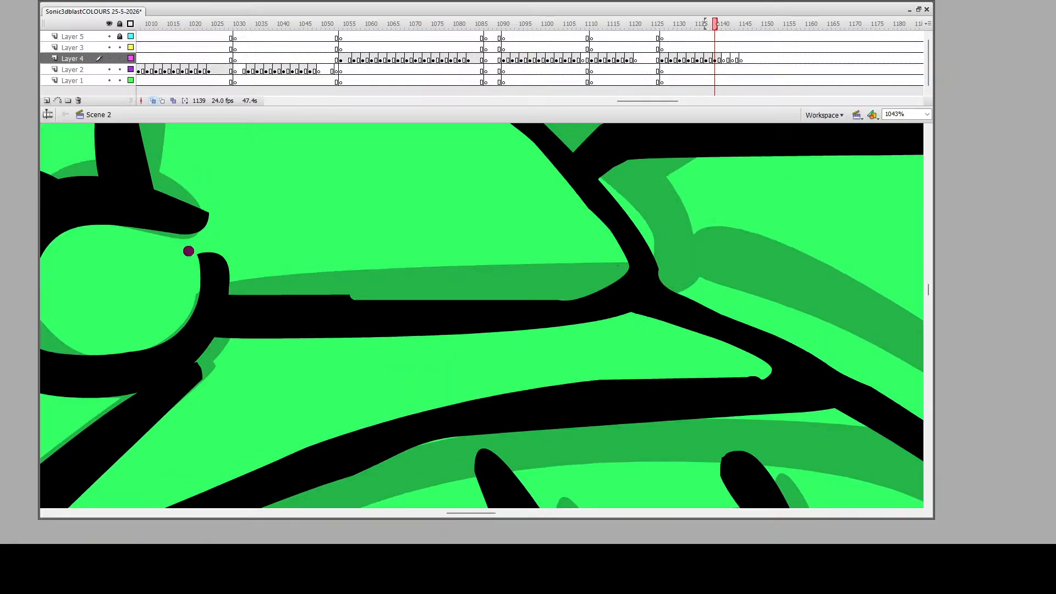
scroll(313, 345, "up", 7)
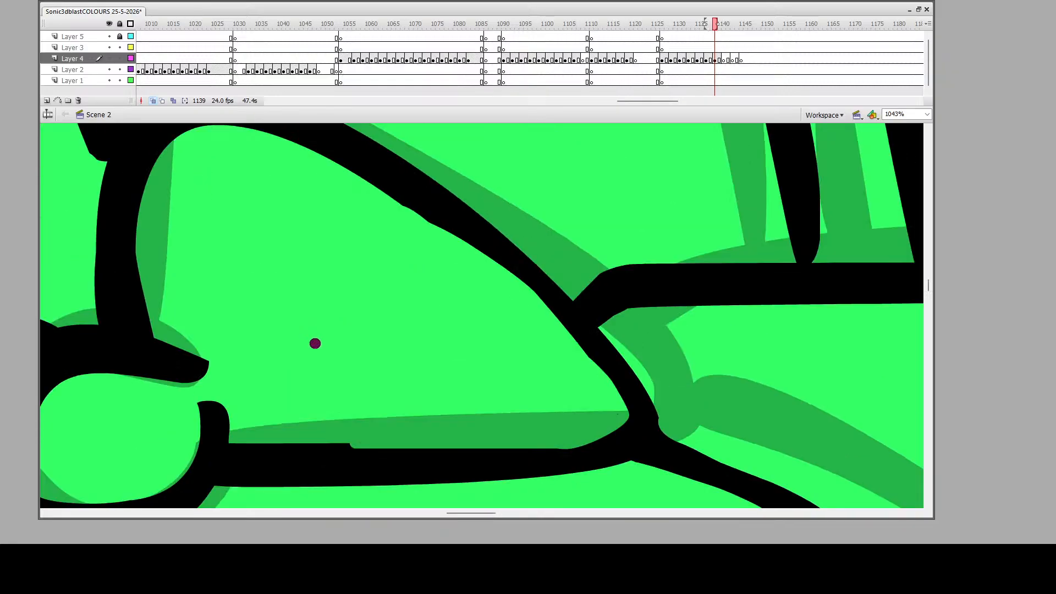
mouse_move(157, 430)
left_mouse_down()
mouse_move(132, 383)
mouse_move(135, 281)
mouse_move(186, 238)
left_mouse_up()
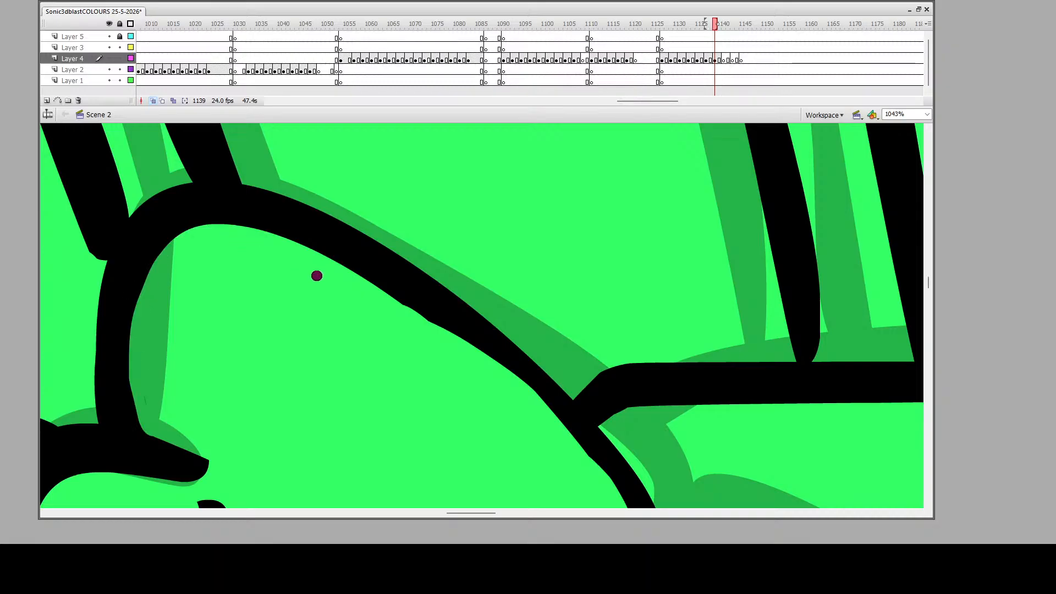
scroll(498, 368, "up", 20)
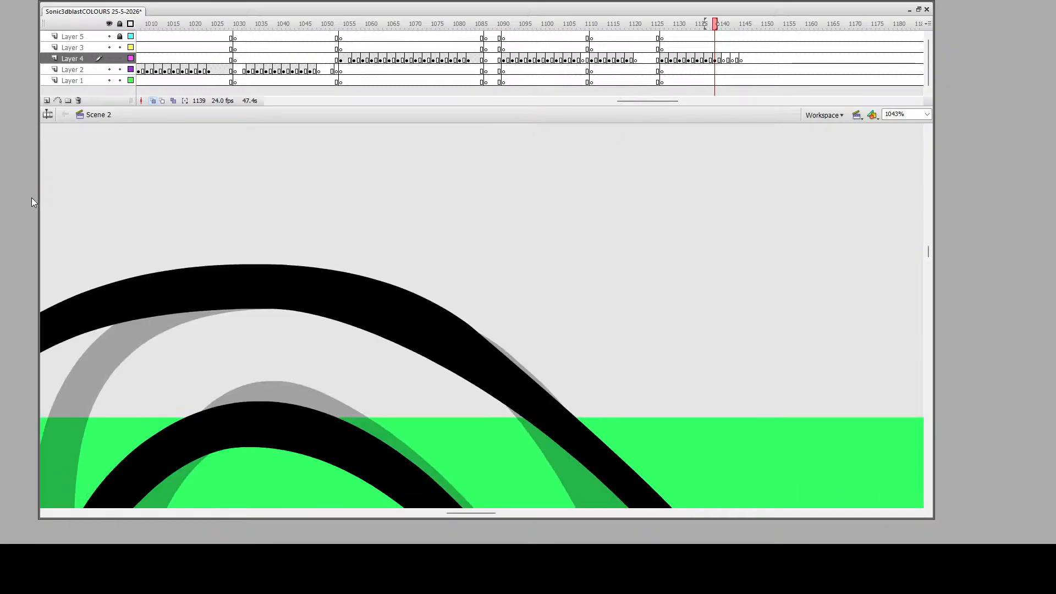
left_click(521, 355, "alt")
left_click(428, 328, "alt")
scroll(407, 300, "down", 3)
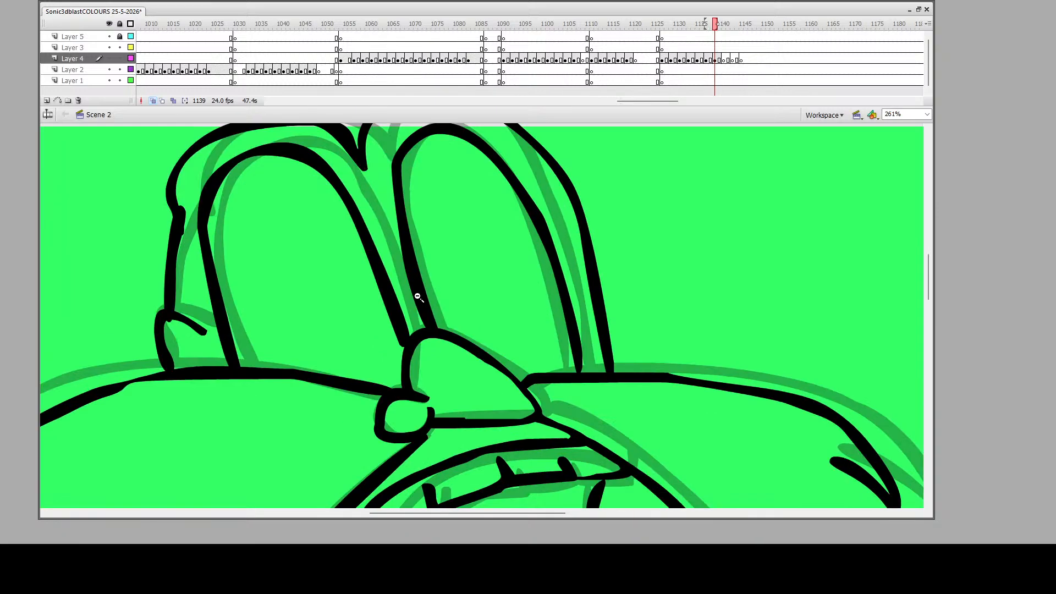
left_click(417, 296, "alt")
left_click(518, 308, "alt")
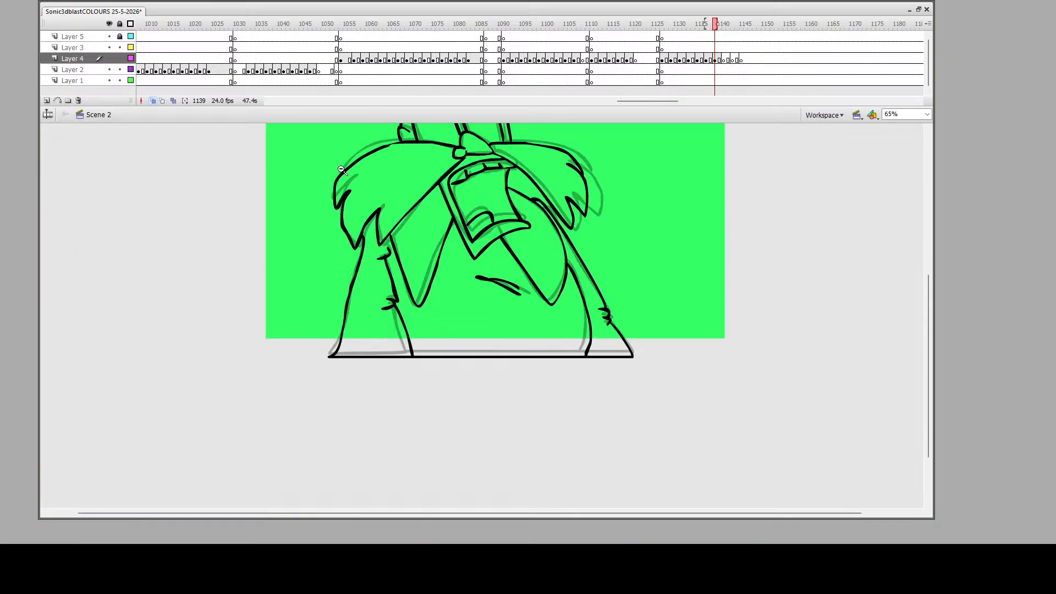
Thin the lower edge of the crossed crease strokes on the torso in frame 1139
left_click_drag(472, 269, 583, 322)
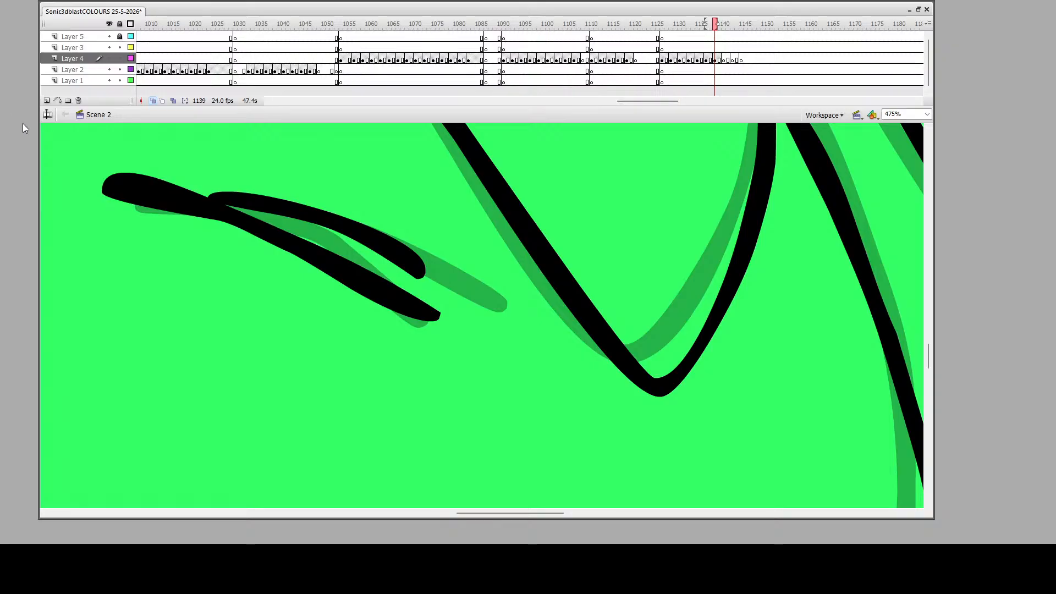
mouse_move(87, 192)
left_mouse_down()
mouse_move(225, 226)
mouse_move(431, 323)
mouse_move(171, 219)
left_mouse_up()
key("ctrl+z")
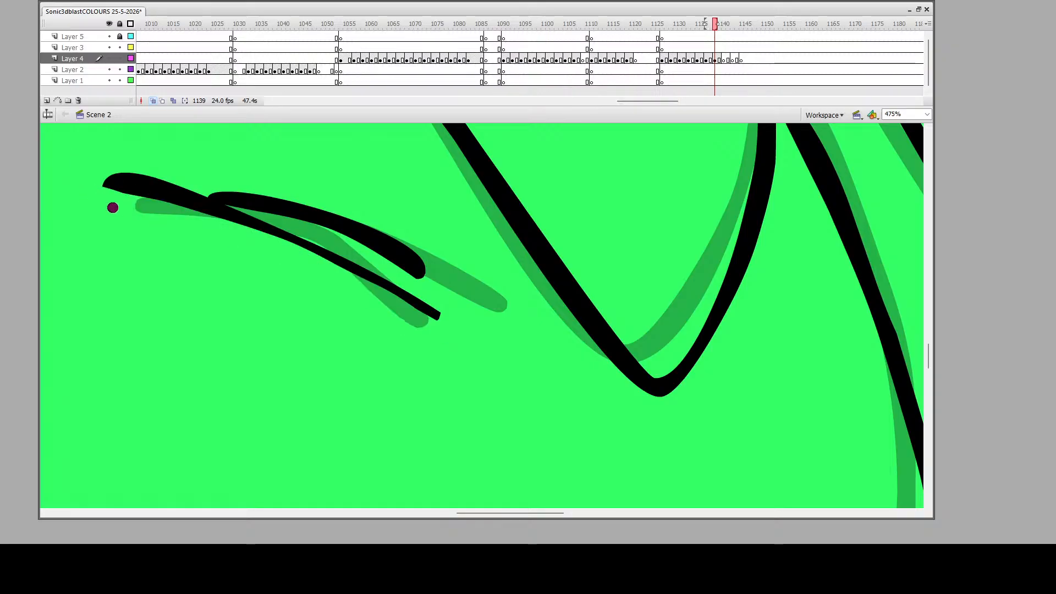
Trim the thick line below the upper teeth near the mouth corner in frame 1139 and save the document
scroll(217, 207, "up", 10)
scroll(250, 379, "down", 3)
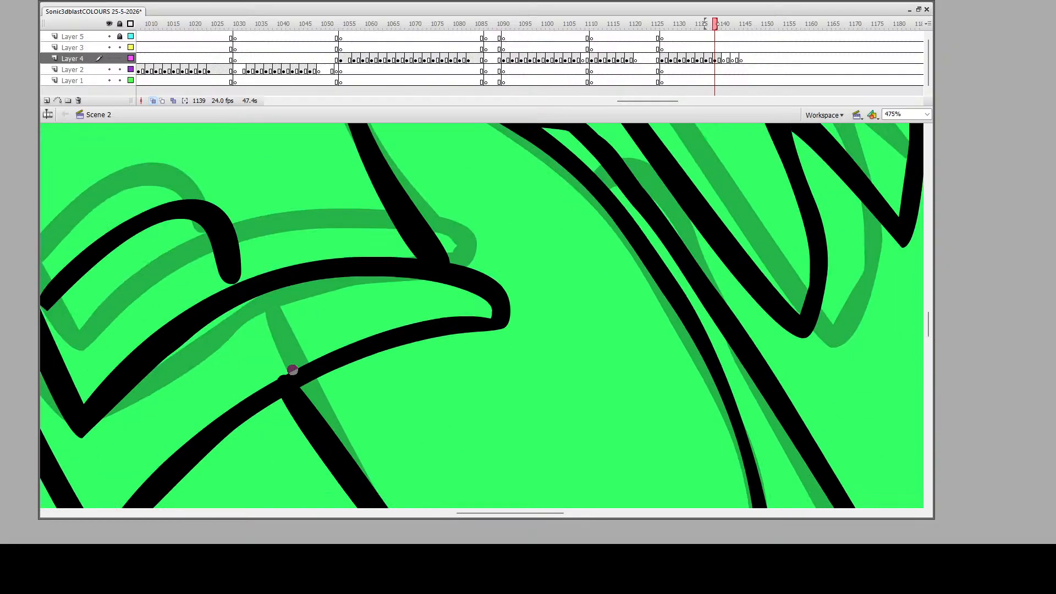
scroll(365, 319, "up", 9)
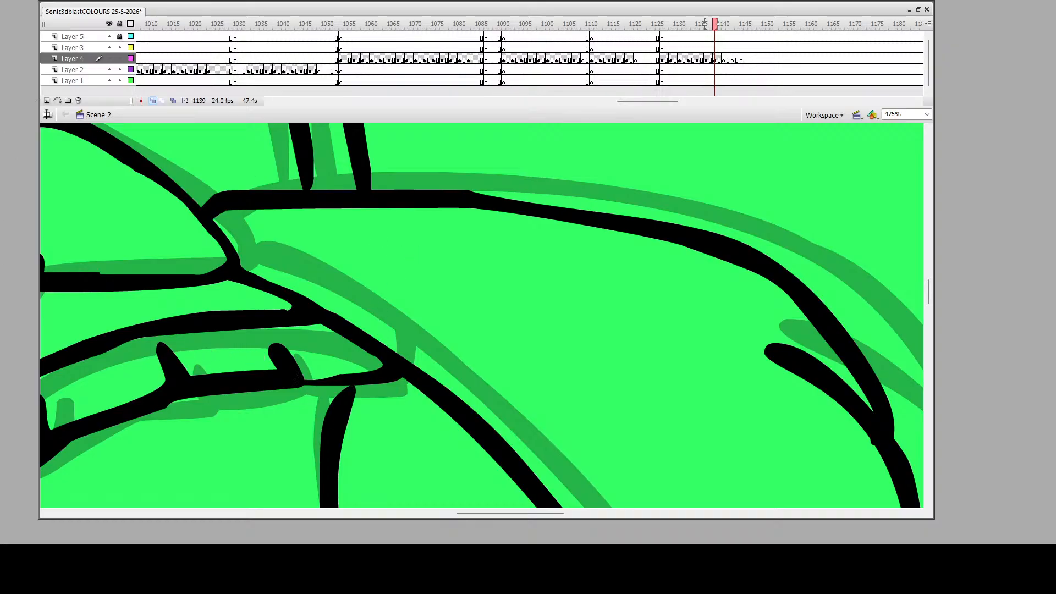
mouse_move(299, 376)
left_mouse_down()
mouse_move(359, 376)
mouse_move(293, 382)
mouse_move(328, 380)
left_mouse_up()
left_click_drag(385, 245, 404, 254)
left_click(472, 399, "alt")
left_click(426, 360, "alt")
left_click(414, 363, "alt")
left_click(437, 364, "alt")
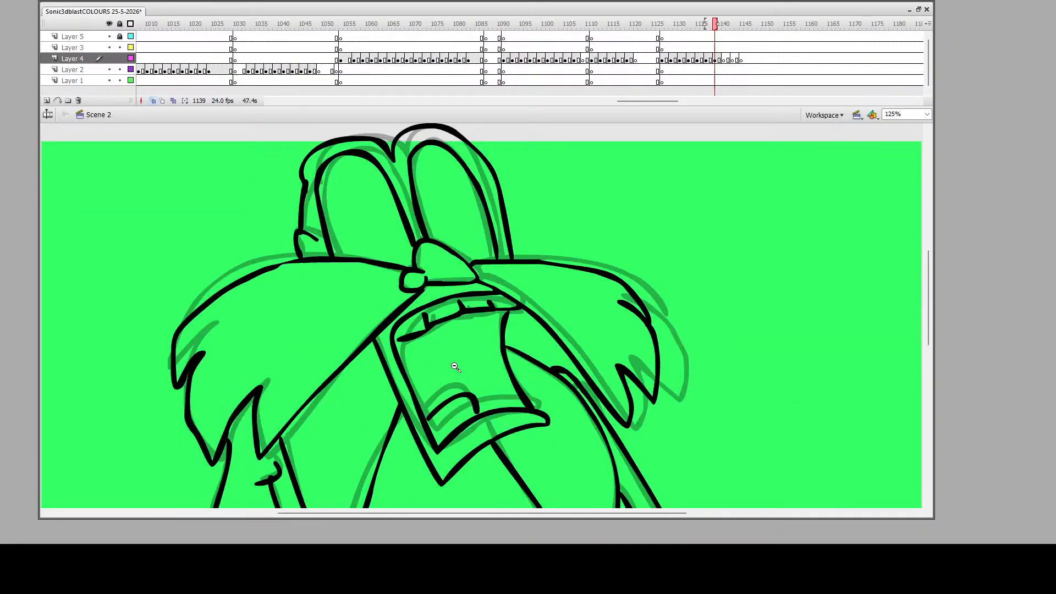
left_click(513, 327, "alt")
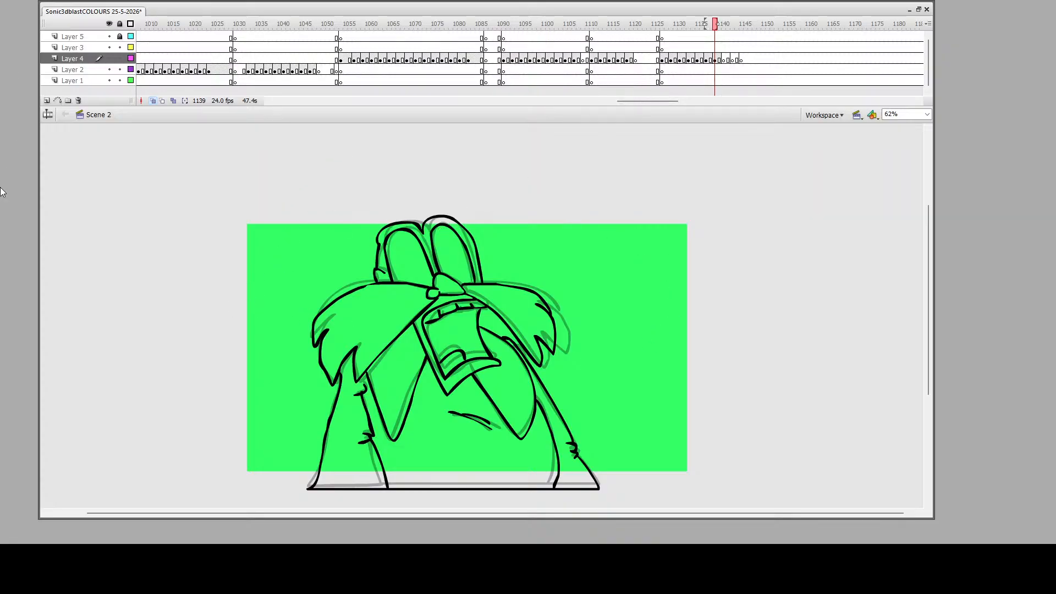
left_click_drag(302, 189, 640, 505)
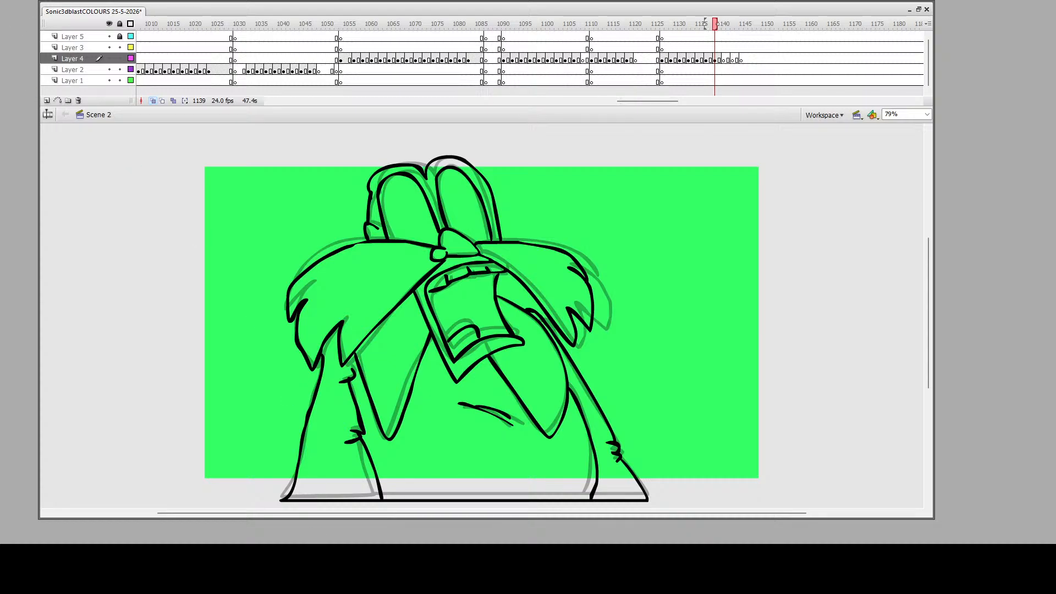
key("ctrl+s")
Ink the nose, nostril and both jagged moustache halves in frame 1141 of Layer 4 over the onion-skin reference
mouse_move(679, 57)
left_mouse_down()
mouse_move(660, 60)
mouse_move(724, 61)
left_mouse_up()
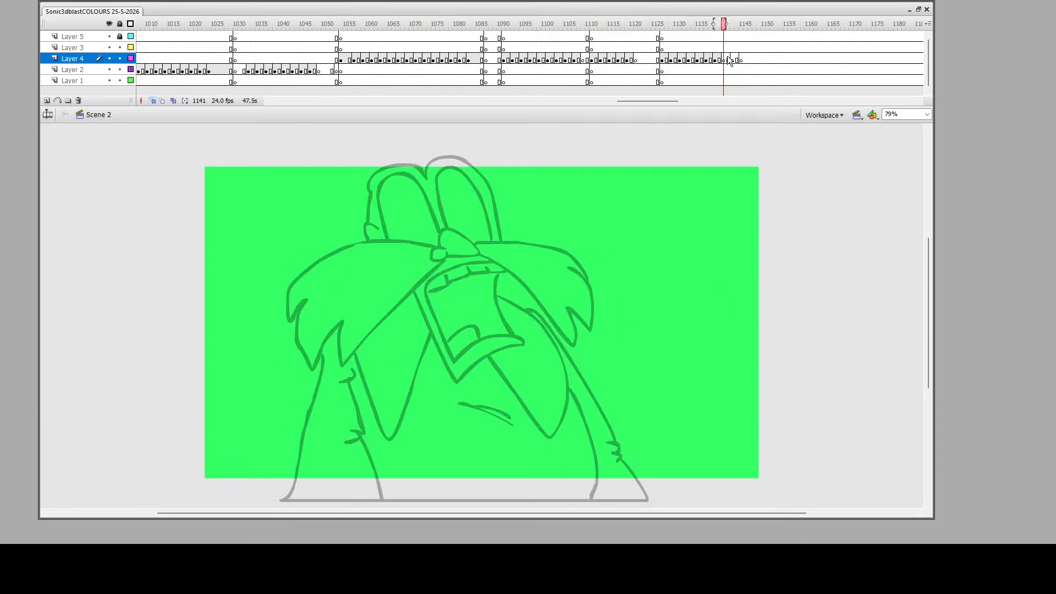
left_click_drag(300, 152, 651, 502)
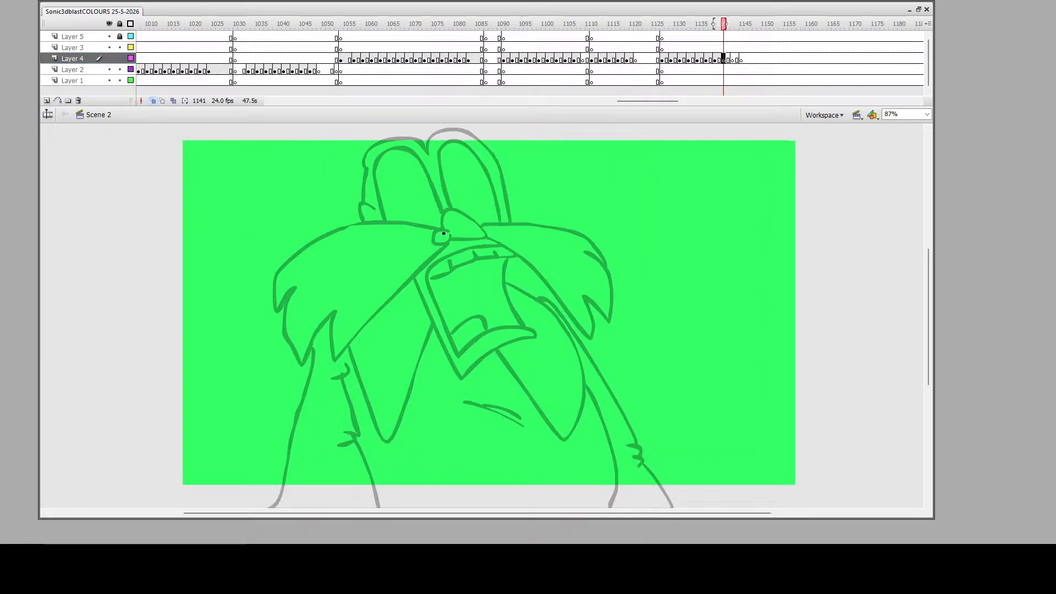
mouse_move(444, 233)
left_mouse_down()
mouse_move(434, 233)
mouse_move(440, 248)
mouse_move(485, 234)
mouse_move(454, 214)
mouse_move(330, 360)
mouse_move(346, 314)
mouse_move(309, 352)
mouse_move(289, 327)
mouse_move(309, 291)
mouse_move(279, 307)
mouse_move(307, 263)
mouse_move(370, 231)
mouse_move(431, 229)
mouse_move(549, 269)
mouse_move(597, 319)
mouse_move(581, 283)
mouse_move(620, 304)
mouse_move(581, 243)
mouse_move(563, 240)
left_mouse_up()
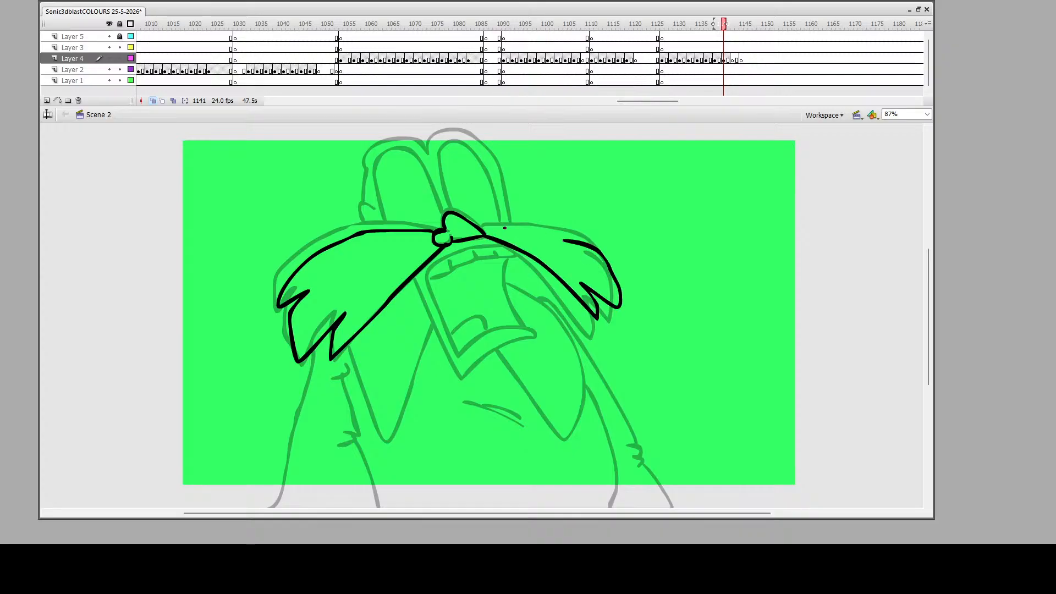
mouse_move(483, 226)
left_mouse_down()
mouse_move(546, 220)
mouse_move(592, 245)
left_mouse_up()
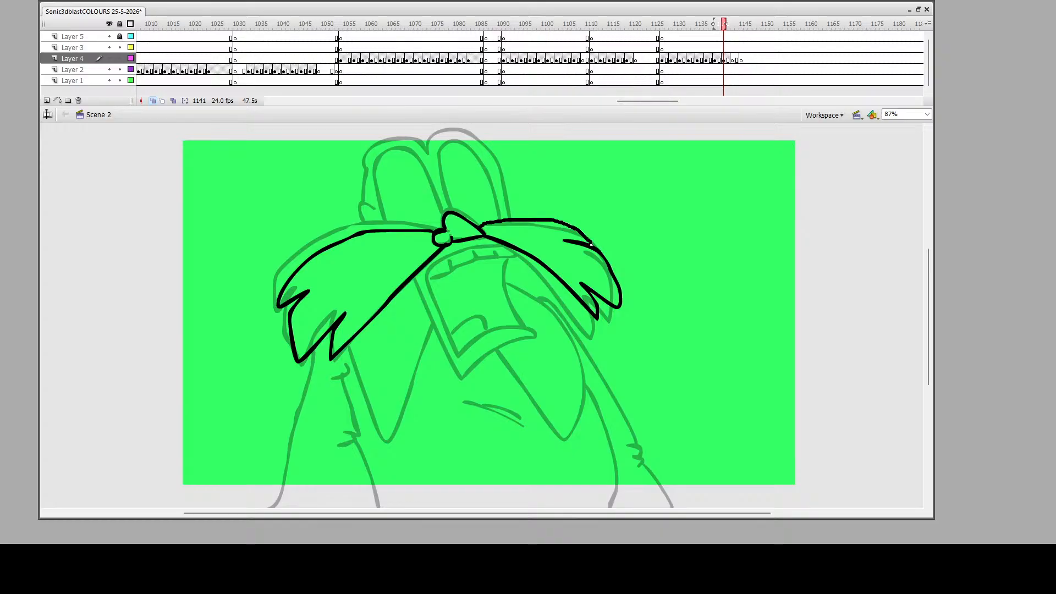
Ink the open mouth with teeth, tongue and lower lip in frame 1141, then shift the whole drawing slightly down
mouse_move(414, 276)
left_mouse_down()
mouse_move(446, 353)
mouse_move(520, 305)
mouse_move(475, 303)
mouse_move(448, 326)
mouse_move(440, 271)
mouse_move(518, 252)
mouse_move(495, 256)
mouse_move(512, 256)
mouse_move(503, 273)
mouse_move(436, 282)
mouse_move(467, 304)
mouse_move(502, 283)
left_mouse_up()
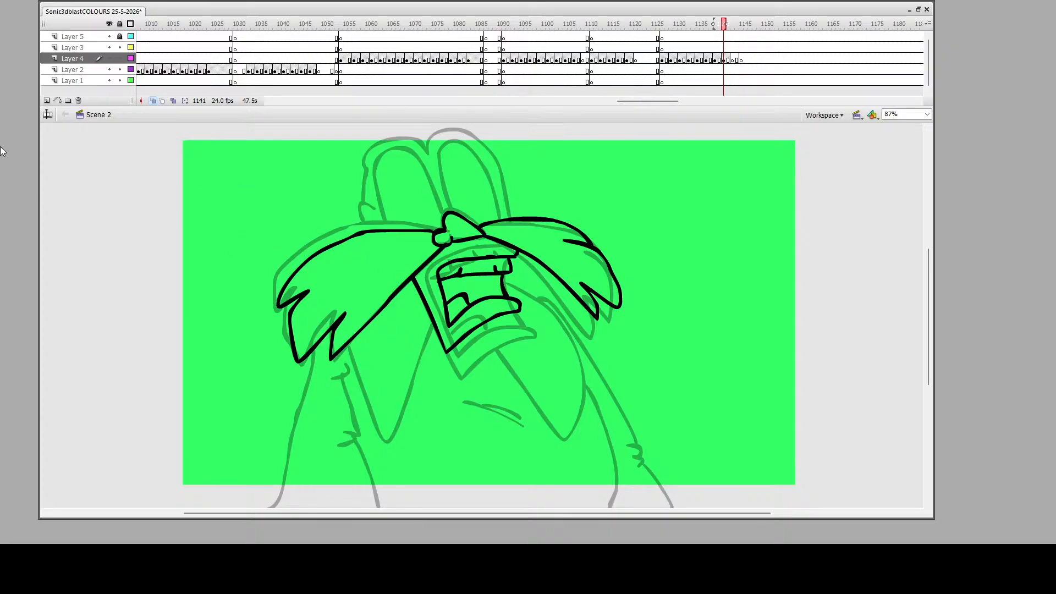
left_click(723, 59)
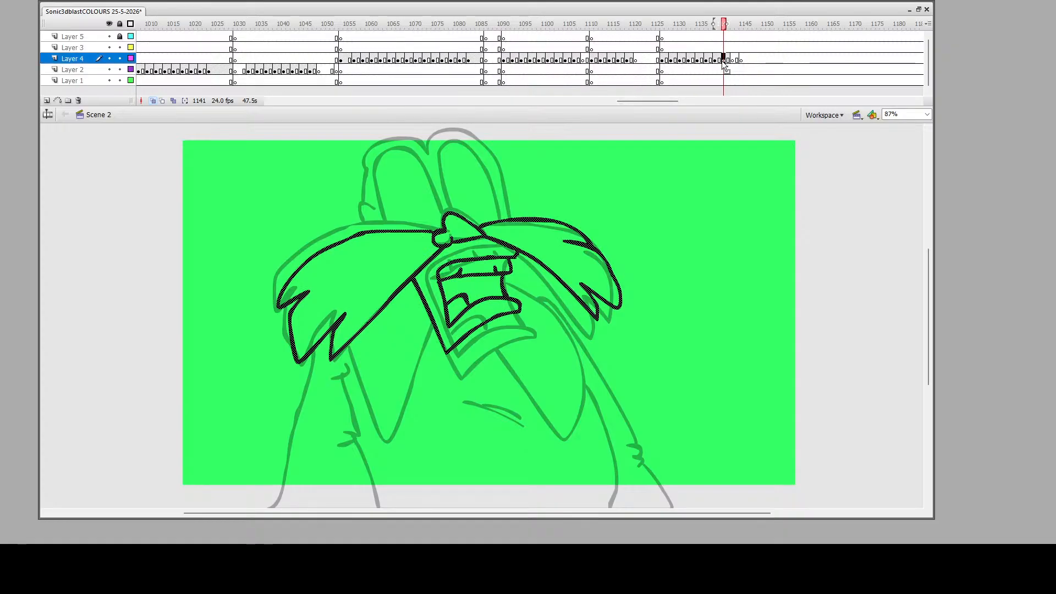
key("shift+Down")
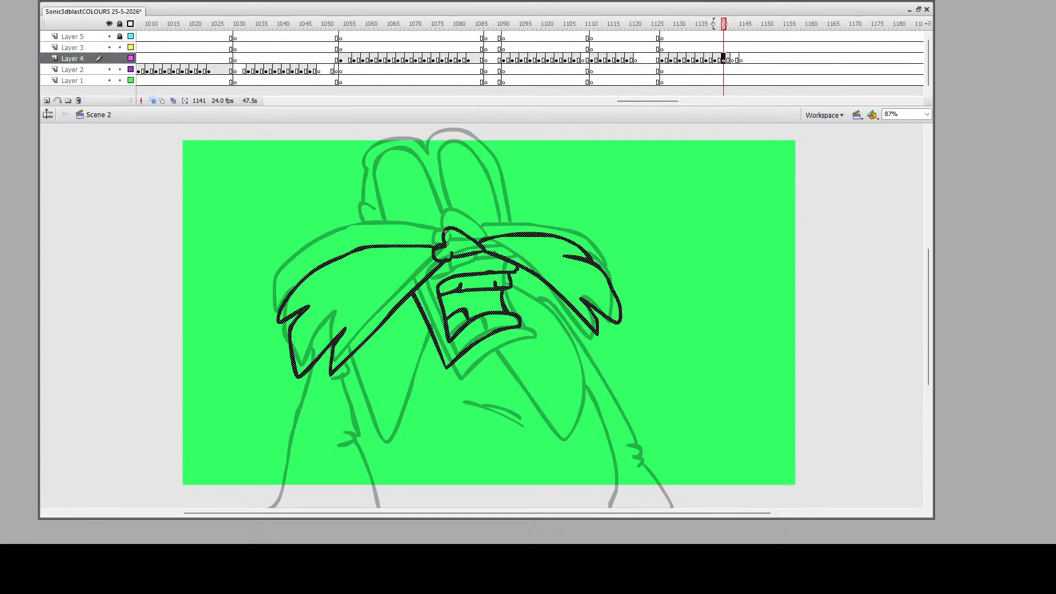
Ink the two tall eyes and the surrounding head outline with the ear in frame 1141
mouse_move(447, 232)
left_mouse_down()
mouse_move(438, 189)
mouse_move(413, 169)
mouse_move(388, 170)
mouse_move(394, 244)
left_mouse_up()
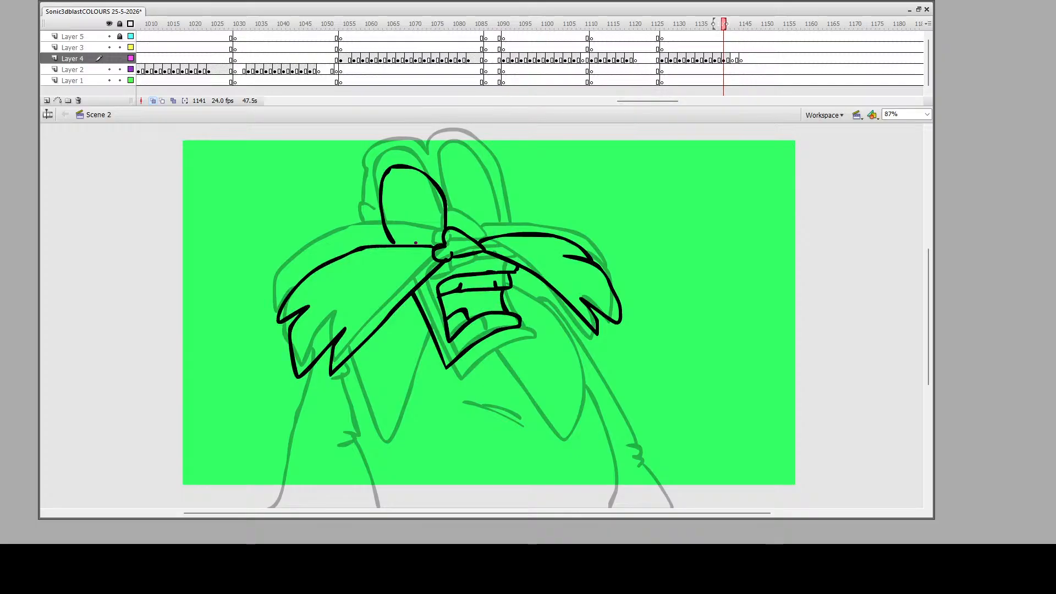
mouse_move(441, 191)
left_mouse_down()
mouse_move(461, 158)
mouse_move(485, 173)
mouse_move(493, 236)
left_mouse_up()
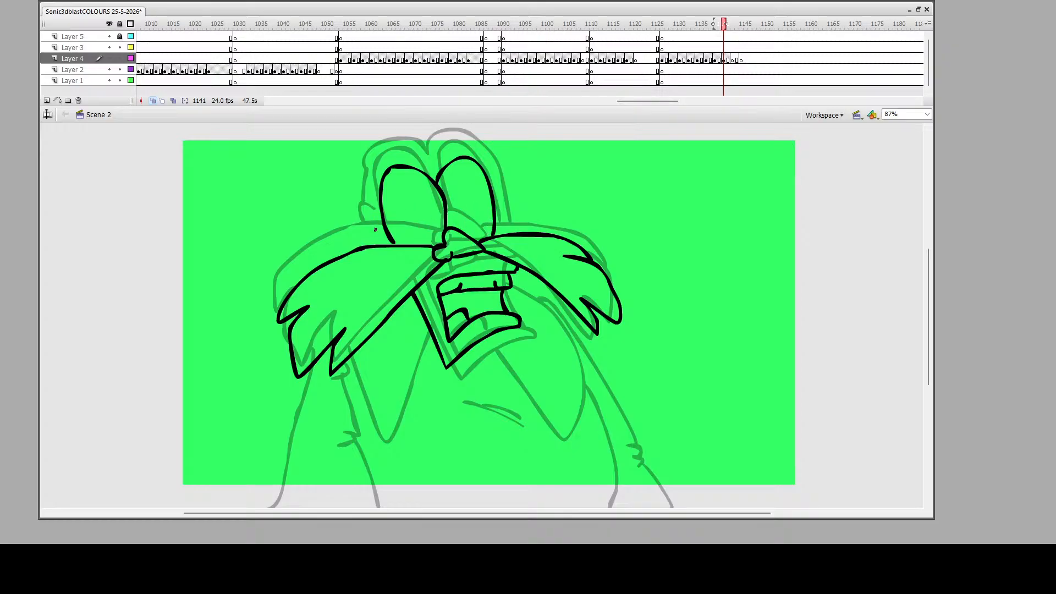
mouse_move(375, 229)
left_mouse_down()
mouse_move(361, 225)
mouse_move(366, 247)
left_mouse_up()
mouse_move(432, 163)
left_mouse_down()
mouse_move(389, 149)
mouse_move(363, 187)
mouse_move(366, 205)
left_mouse_up()
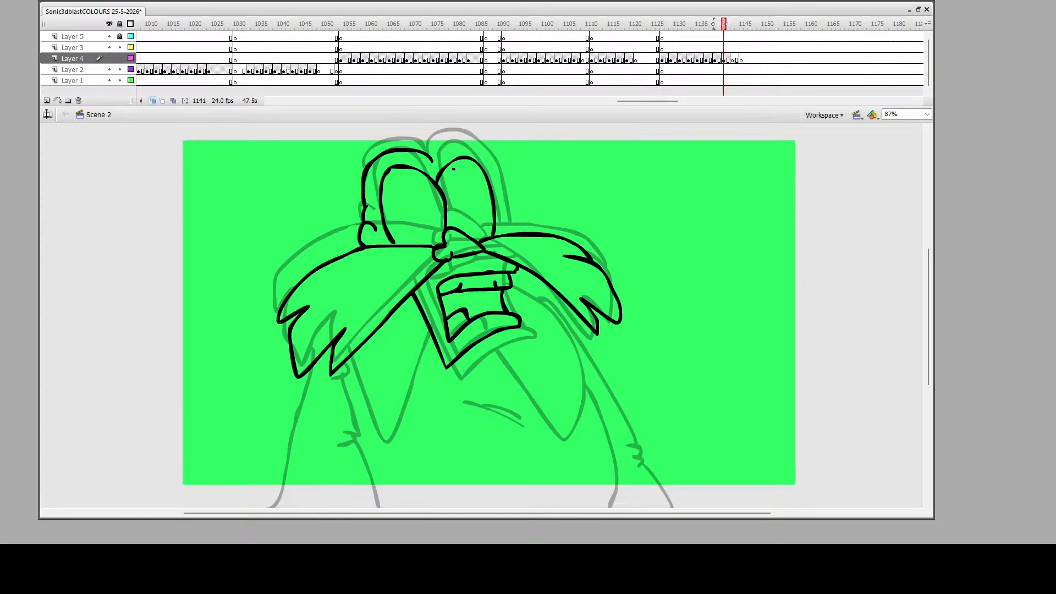
mouse_move(432, 161)
left_mouse_down()
mouse_move(472, 146)
mouse_move(492, 159)
mouse_move(505, 237)
left_mouse_up()
Ink the two pointed collar shapes hanging below the mouth and moustache in frame 1141
scroll(457, 328, "down", 2)
scroll(457, 329, "down", 2)
mouse_move(431, 236)
left_mouse_down()
mouse_move(384, 346)
mouse_move(349, 267)
left_mouse_up()
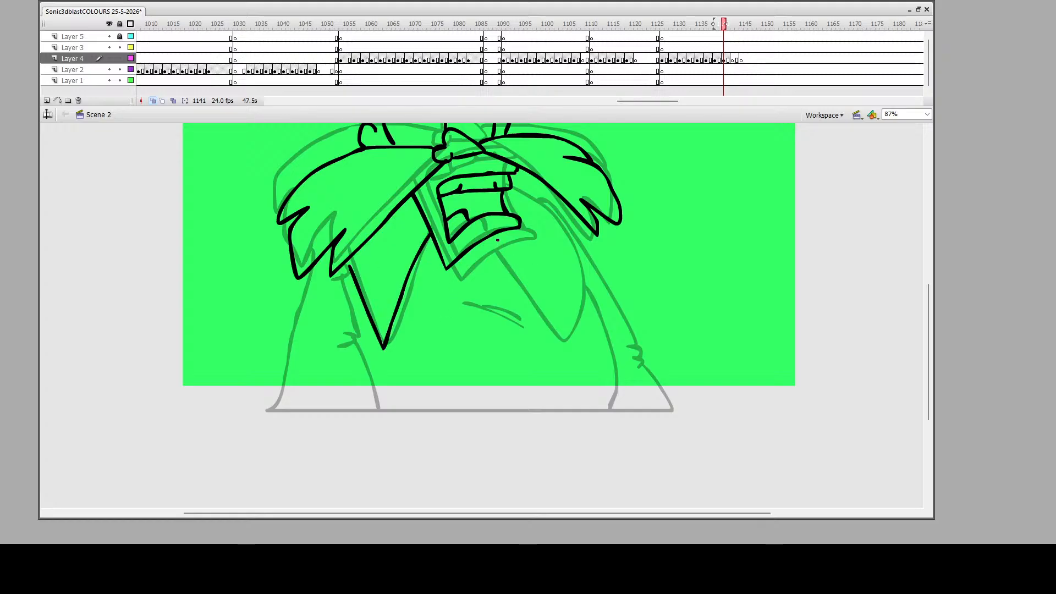
mouse_move(494, 238)
left_mouse_down()
mouse_move(561, 336)
mouse_move(577, 283)
mouse_move(565, 241)
mouse_move(512, 187)
left_mouse_up()
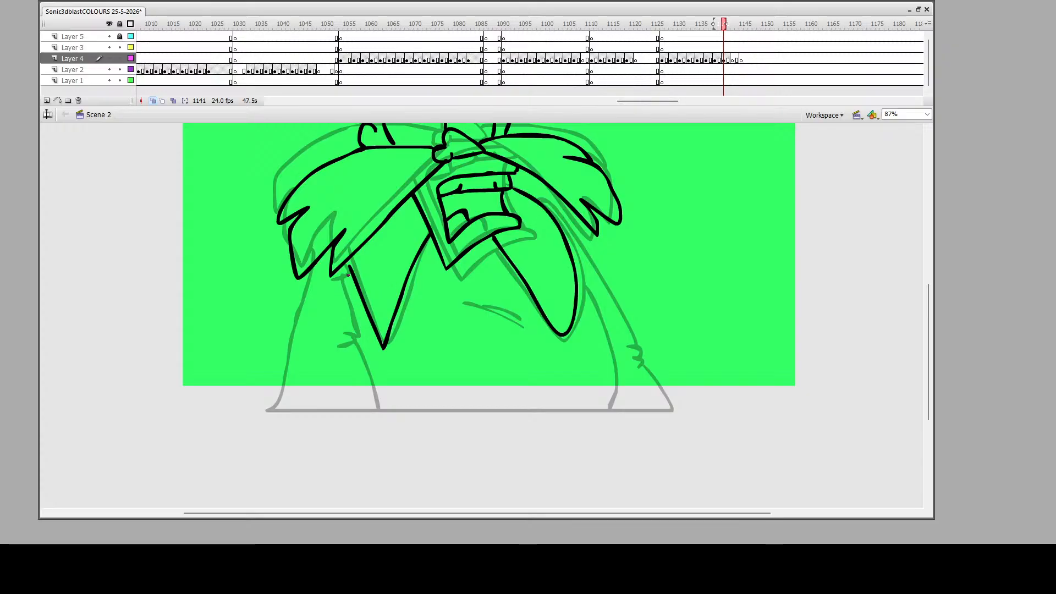
Ink both arms with their elbow folds, the torso's base line and the chest creases in frame 1141
mouse_move(349, 274)
left_mouse_down()
mouse_move(329, 283)
mouse_move(348, 295)
mouse_move(359, 328)
mouse_move(341, 345)
mouse_move(356, 349)
mouse_move(380, 409)
mouse_move(277, 416)
mouse_move(309, 277)
left_mouse_up()
left_click_drag(380, 412, 675, 411)
mouse_move(607, 409)
left_mouse_down()
mouse_move(616, 357)
mouse_move(580, 283)
left_mouse_up()
mouse_move(463, 307)
left_mouse_down()
mouse_move(529, 327)
mouse_move(520, 313)
left_mouse_up()
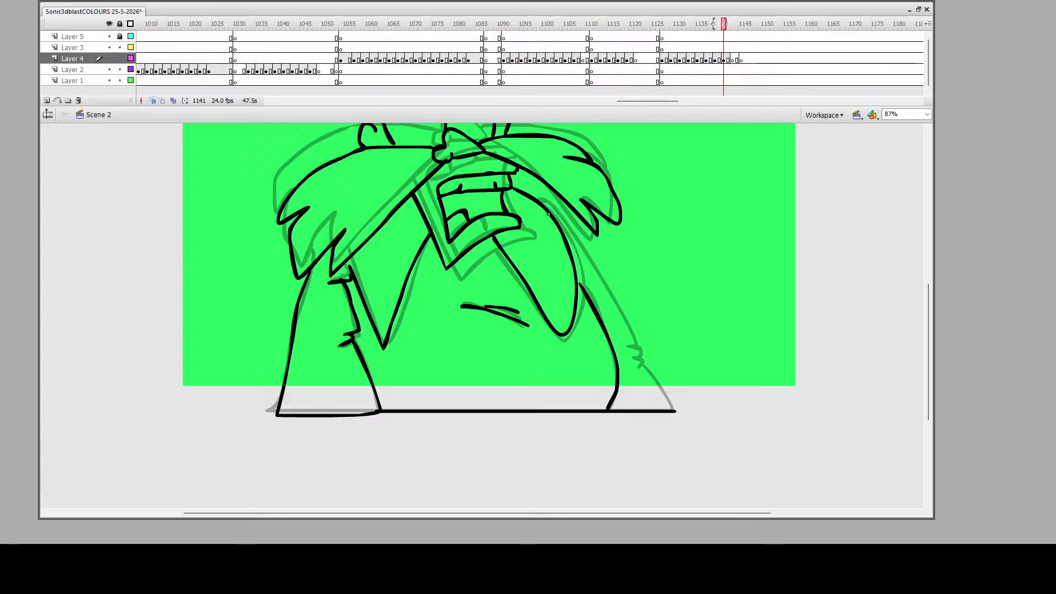
mouse_move(542, 203)
left_mouse_down()
mouse_move(575, 236)
mouse_move(656, 411)
left_mouse_up()
scroll(488, 316, "up", 3)
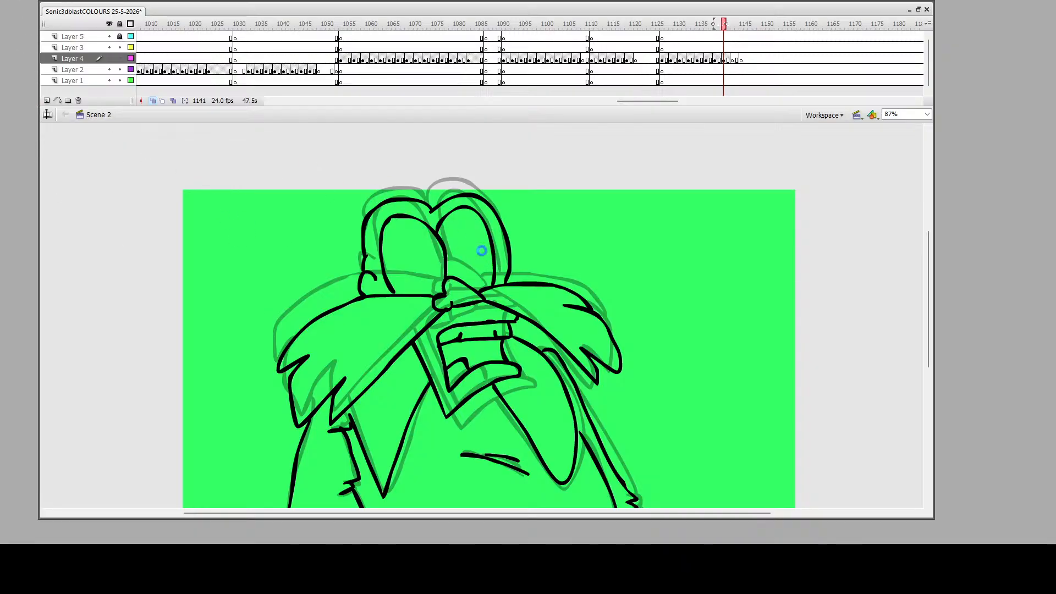
Play back the character's Layer 4 sequence from its first drawing to check the motion
left_click(675, 63)
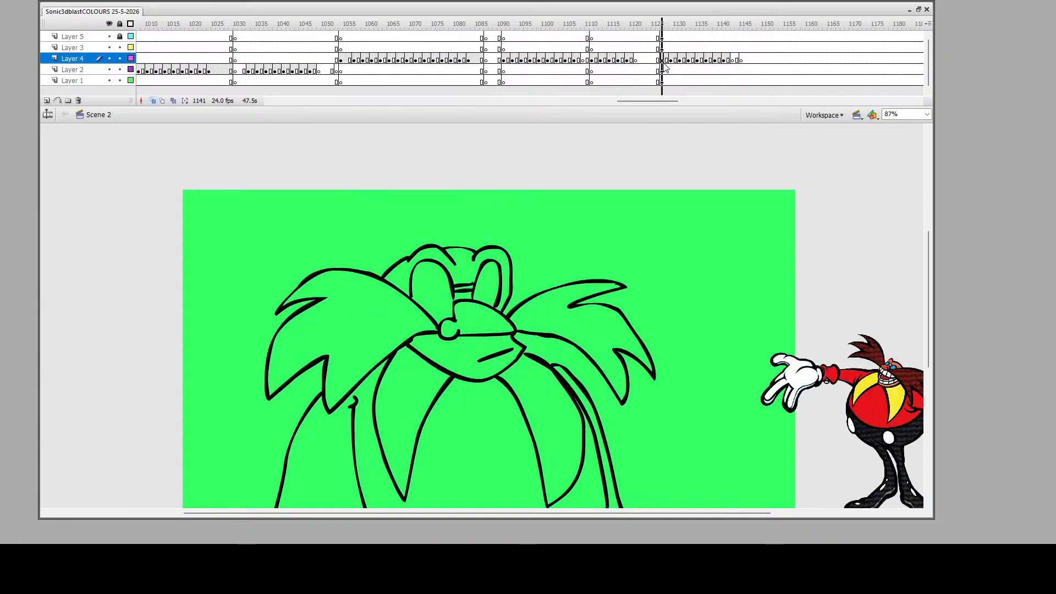
key("Return")
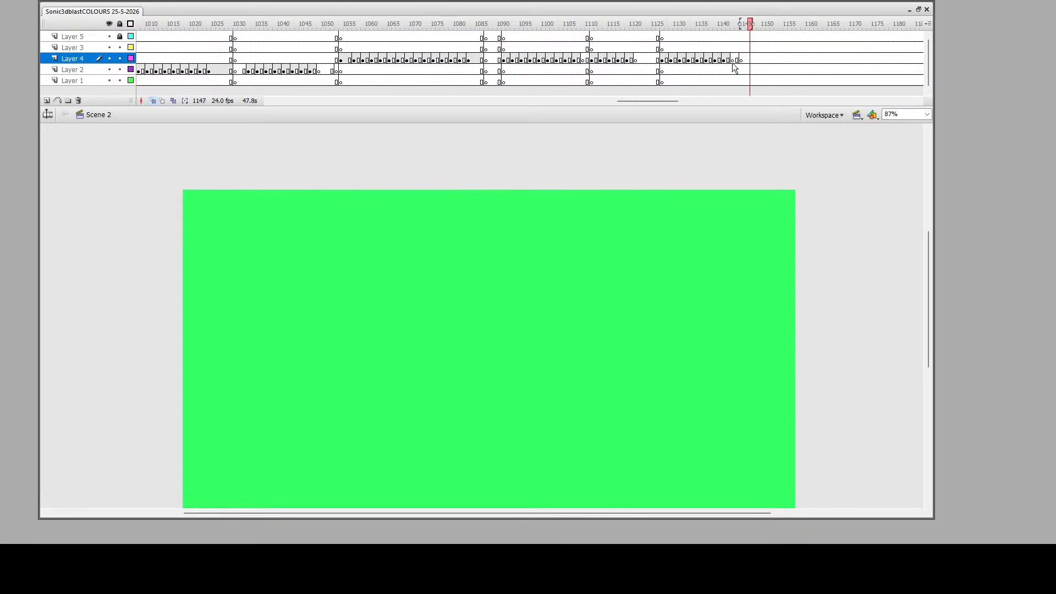
Ink the nose and nostril in frame 1143 of Layer 4 and nudge them slightly to the right
left_click(732, 61)
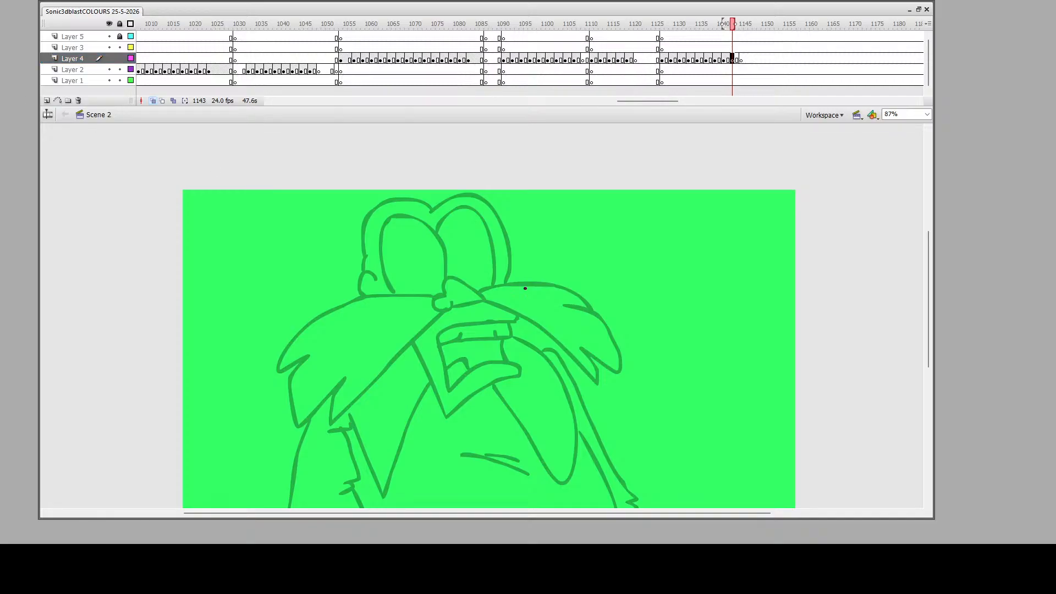
mouse_move(436, 312)
left_mouse_down()
mouse_move(482, 318)
mouse_move(448, 292)
mouse_move(435, 294)
mouse_move(437, 317)
left_mouse_up()
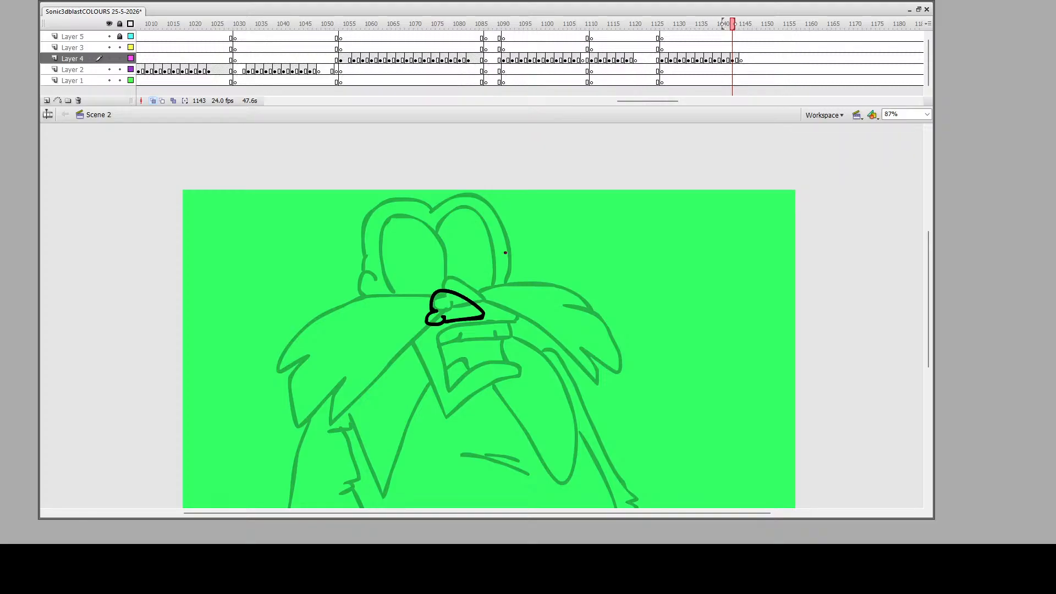
left_click(734, 58)
key("Right")
key("Right")
key("Right")
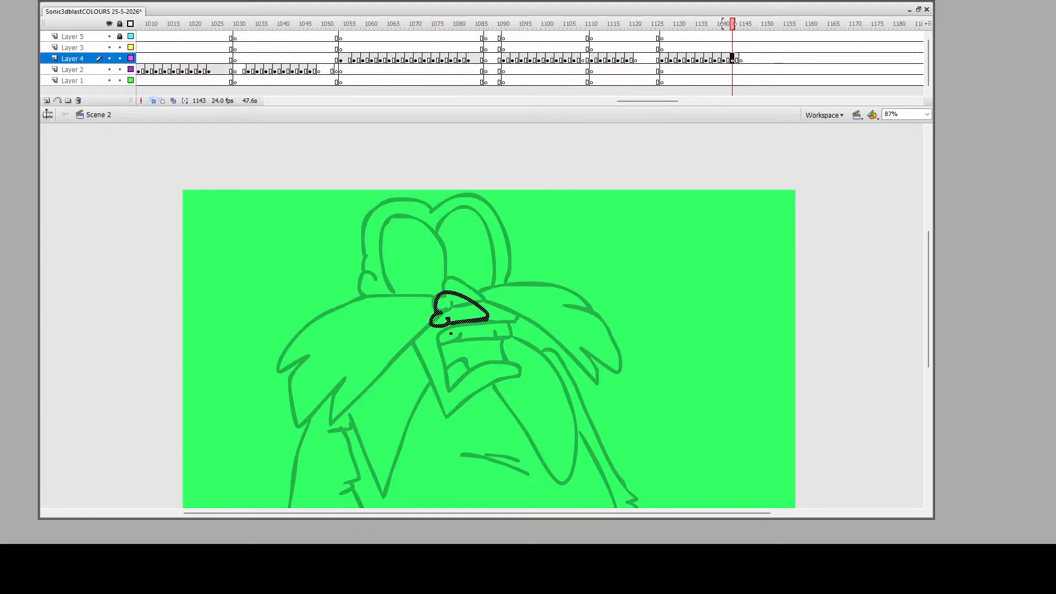
Ink both moustache halves, the rounder eyes and the surrounding head outline with the ear in frame 1143
mouse_move(447, 322)
left_mouse_down()
mouse_move(349, 436)
mouse_move(343, 424)
mouse_move(364, 387)
mouse_move(314, 433)
mouse_move(301, 397)
mouse_move(319, 358)
mouse_move(285, 379)
mouse_move(304, 340)
mouse_move(348, 309)
mouse_move(419, 302)
mouse_move(504, 333)
mouse_move(590, 387)
mouse_move(574, 356)
mouse_move(615, 379)
mouse_move(613, 342)
mouse_move(560, 313)
left_mouse_up()
mouse_move(484, 312)
left_mouse_down()
mouse_move(550, 292)
mouse_move(602, 327)
left_mouse_up()
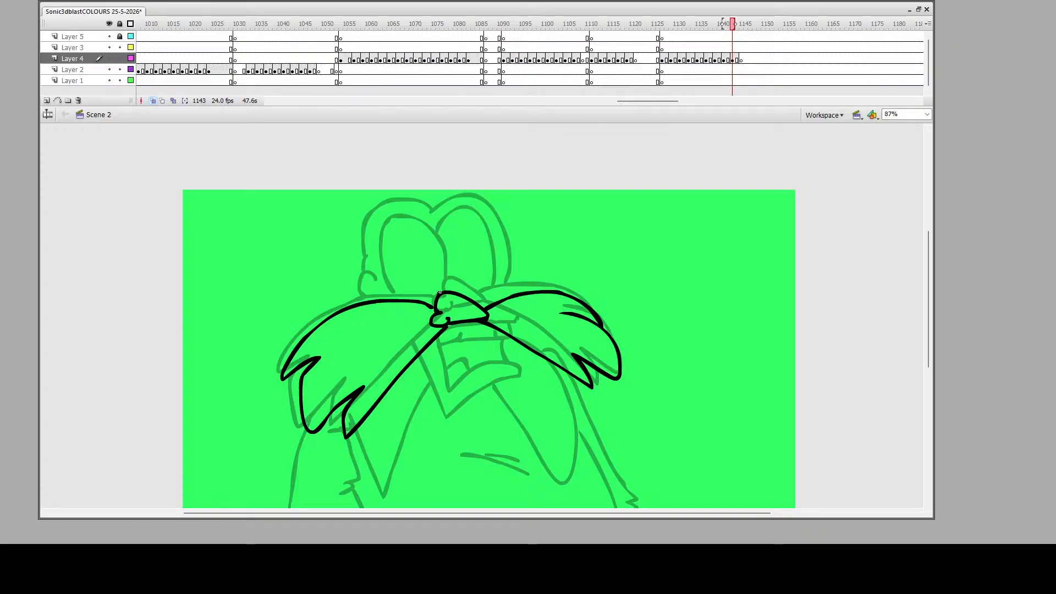
mouse_move(440, 292)
left_mouse_down()
mouse_move(438, 249)
mouse_move(396, 235)
mouse_move(383, 277)
mouse_move(393, 297)
mouse_move(448, 278)
mouse_move(446, 247)
mouse_move(465, 228)
mouse_move(493, 237)
mouse_move(501, 272)
mouse_move(485, 306)
left_mouse_up()
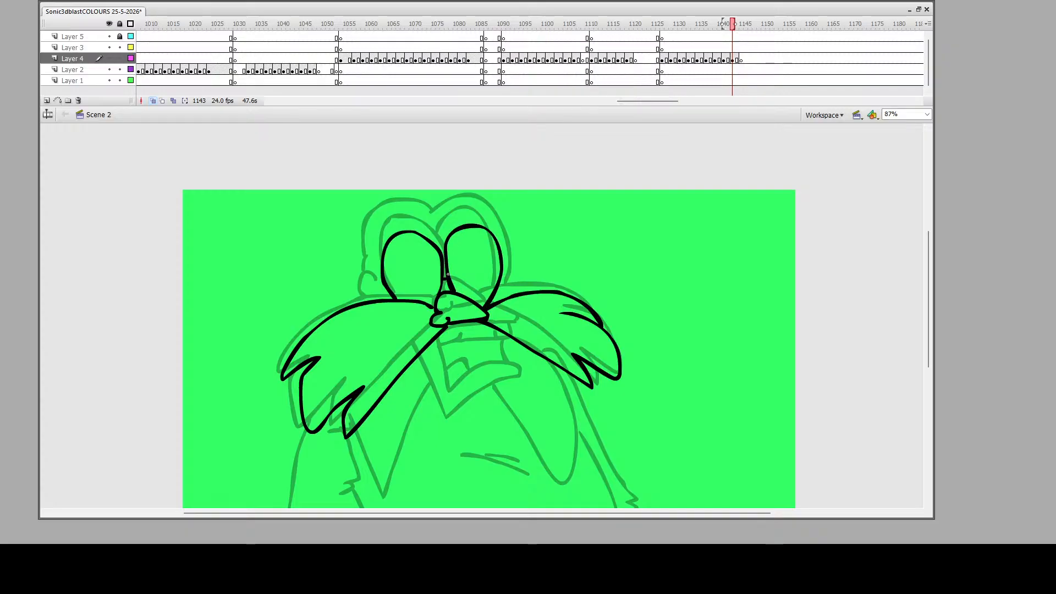
mouse_move(377, 281)
left_mouse_down()
mouse_move(368, 249)
mouse_move(398, 208)
mouse_move(426, 210)
mouse_move(438, 226)
mouse_move(485, 206)
mouse_move(507, 230)
mouse_move(514, 293)
left_mouse_up()
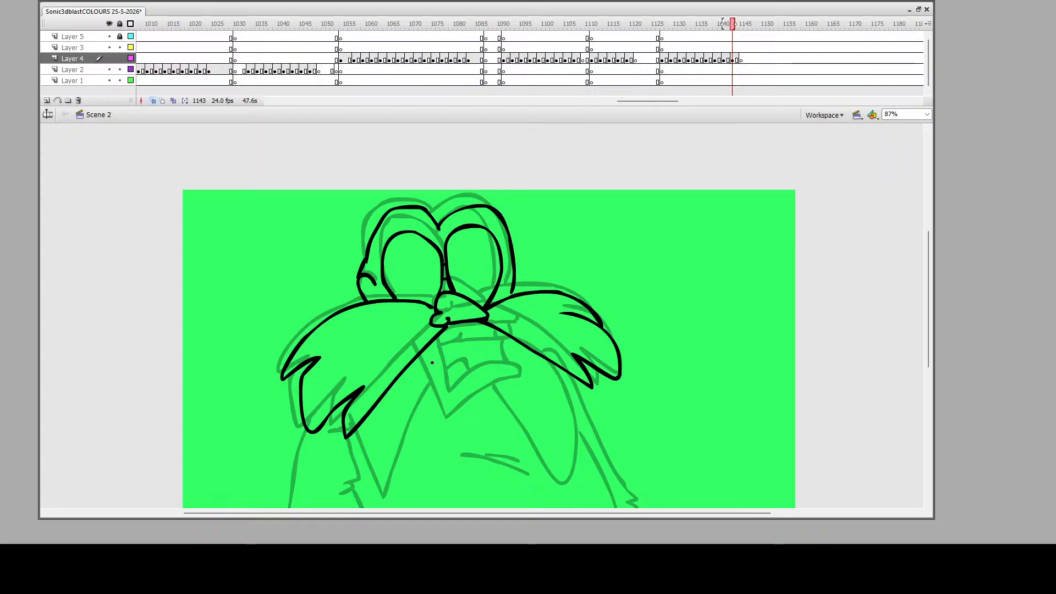
Ink the narrower mouth with teeth and lower lip, plus the two pointed collar shapes, in frame 1143
mouse_move(420, 353)
left_mouse_down()
mouse_move(428, 395)
mouse_move(516, 363)
mouse_move(496, 350)
mouse_move(442, 371)
mouse_move(437, 362)
mouse_move(447, 346)
mouse_move(479, 338)
mouse_move(509, 350)
mouse_move(506, 336)
mouse_move(450, 355)
left_mouse_up()
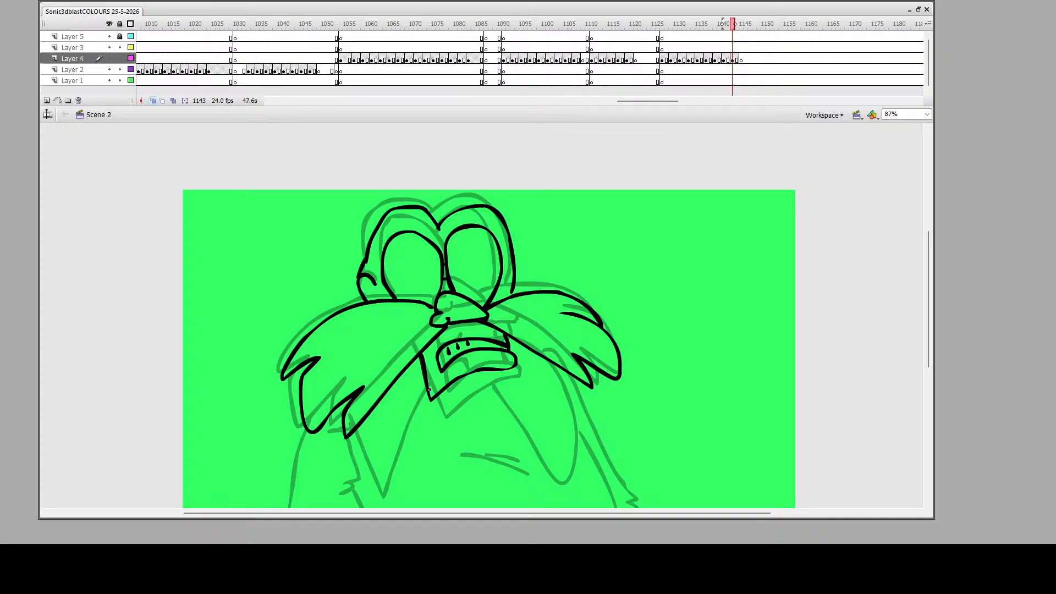
scroll(494, 417, "down", 3)
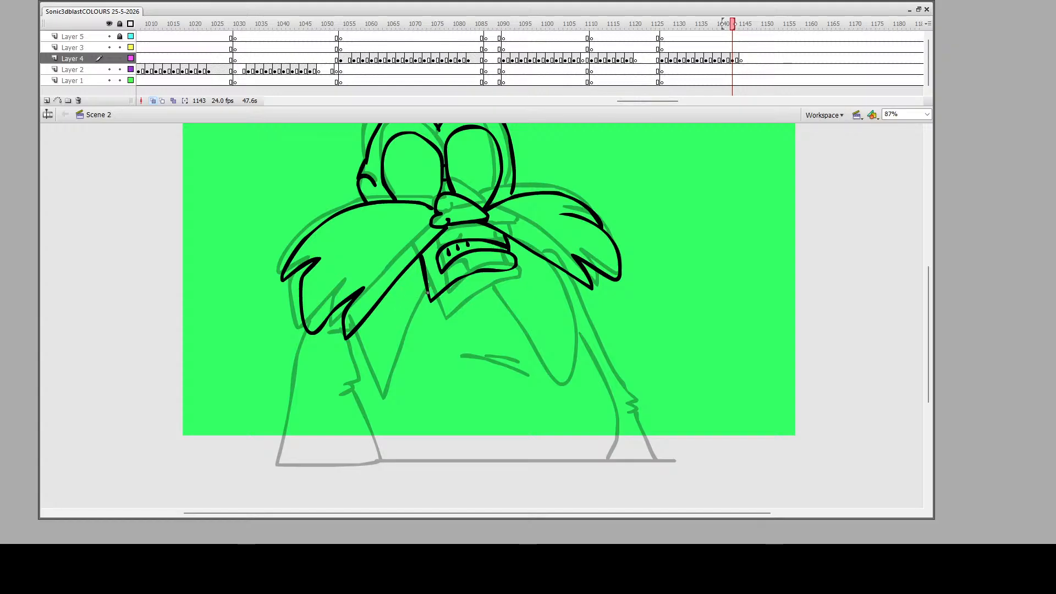
mouse_move(427, 293)
left_mouse_down()
mouse_move(397, 358)
mouse_move(371, 376)
mouse_move(358, 330)
left_mouse_up()
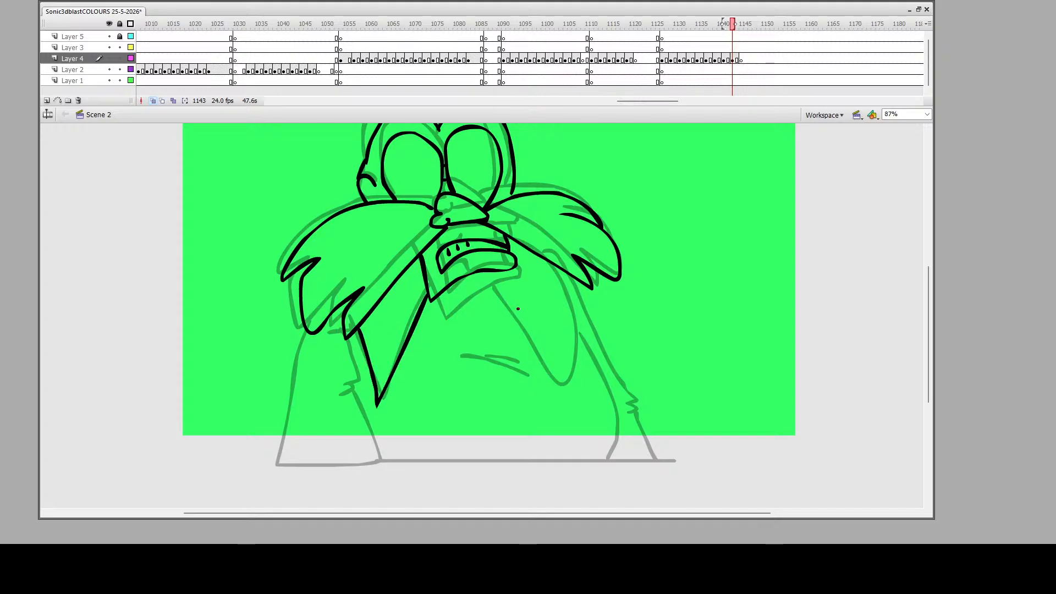
mouse_move(487, 272)
left_mouse_down()
mouse_move(557, 391)
mouse_move(582, 355)
mouse_move(562, 271)
left_mouse_up()
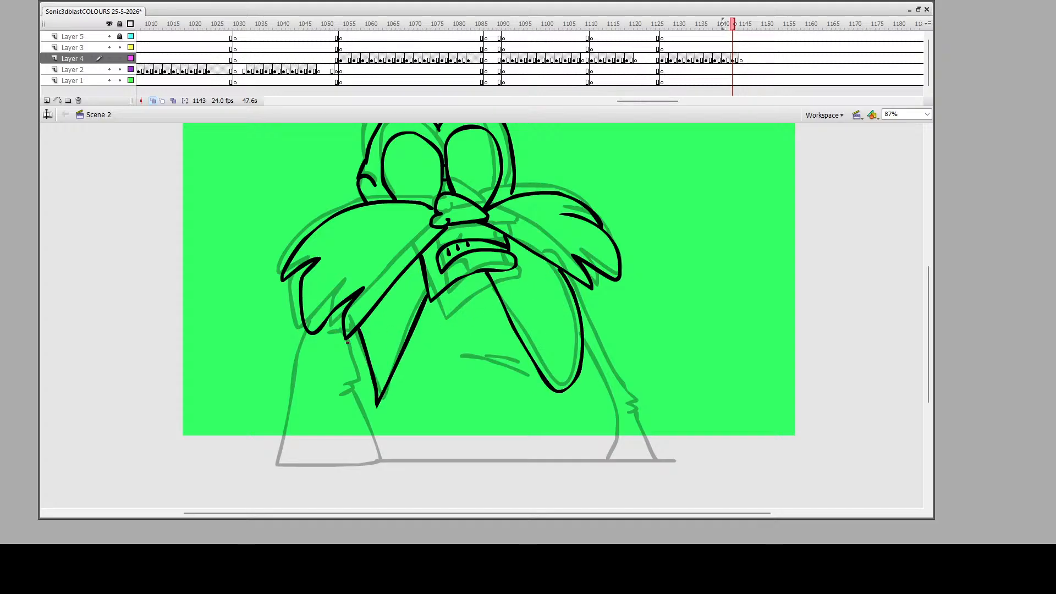
Ink both arms with their elbow folds, the torso's base line and the chest creases in frame 1143
mouse_move(347, 338)
left_mouse_down()
mouse_move(354, 379)
mouse_move(316, 382)
mouse_move(374, 436)
mouse_move(382, 460)
mouse_move(262, 470)
mouse_move(286, 431)
mouse_move(308, 334)
left_mouse_up()
mouse_move(381, 460)
left_mouse_down()
mouse_move(618, 460)
mouse_move(611, 392)
mouse_move(580, 312)
left_mouse_up()
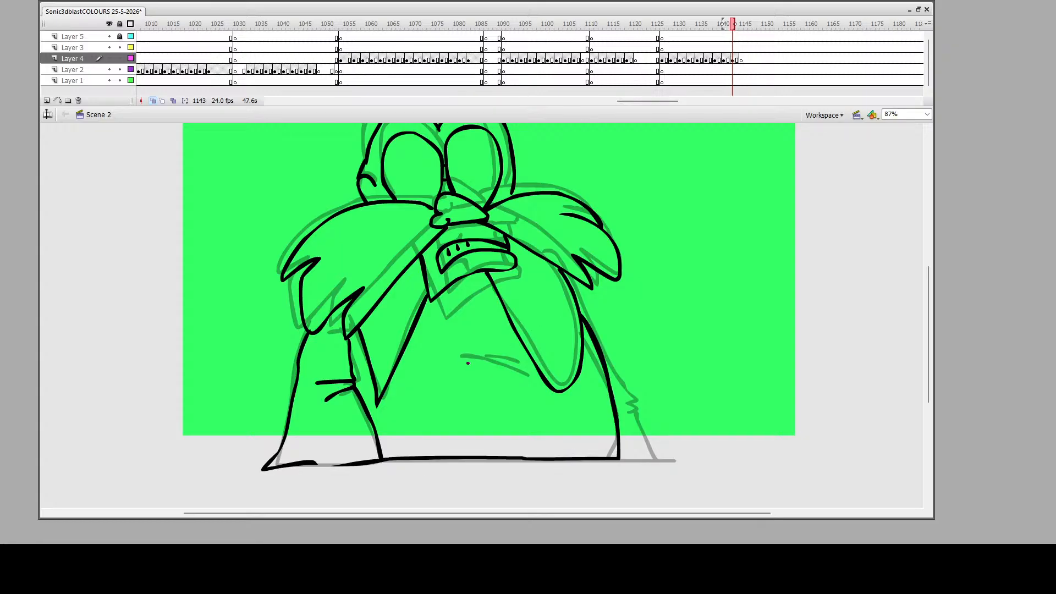
mouse_move(463, 358)
left_mouse_down()
mouse_move(518, 376)
mouse_move(508, 358)
left_mouse_up()
mouse_move(571, 286)
left_mouse_down()
mouse_move(629, 392)
mouse_move(624, 406)
mouse_move(648, 460)
mouse_move(612, 462)
left_mouse_up()
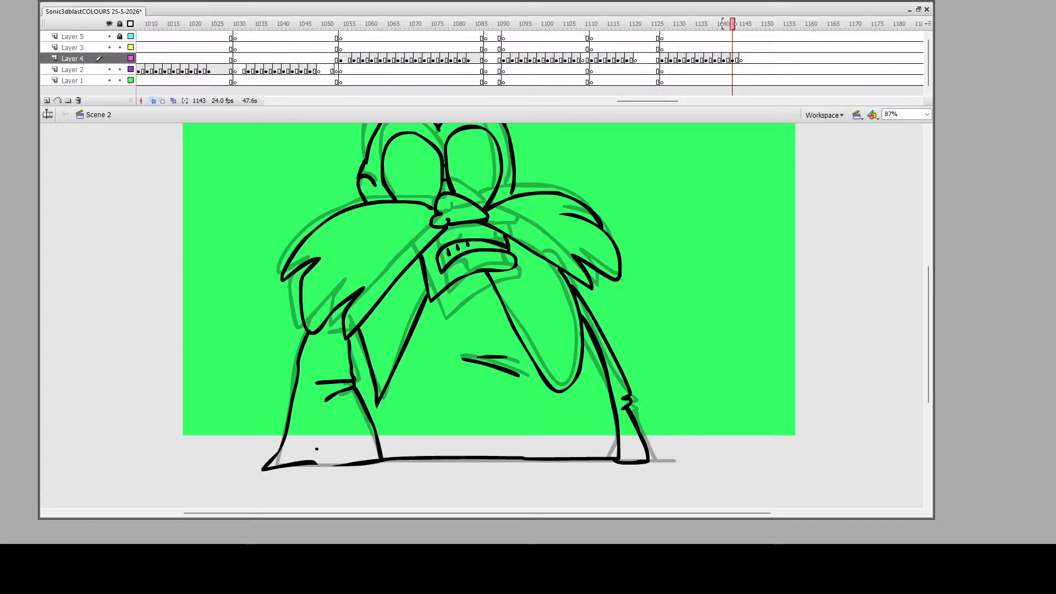
Finish the base line of the left sleeve in frame 1143 and play back the recent Layer 4 drawings
left_click_drag(310, 465, 380, 461)
scroll(576, 310, "up", 3)
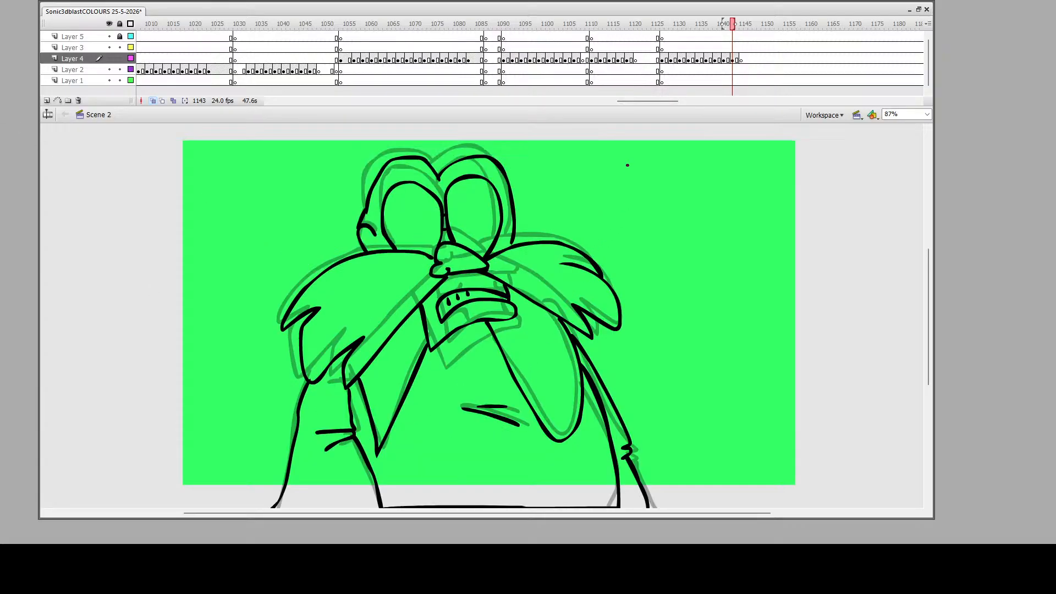
left_click(677, 51)
key("Return")
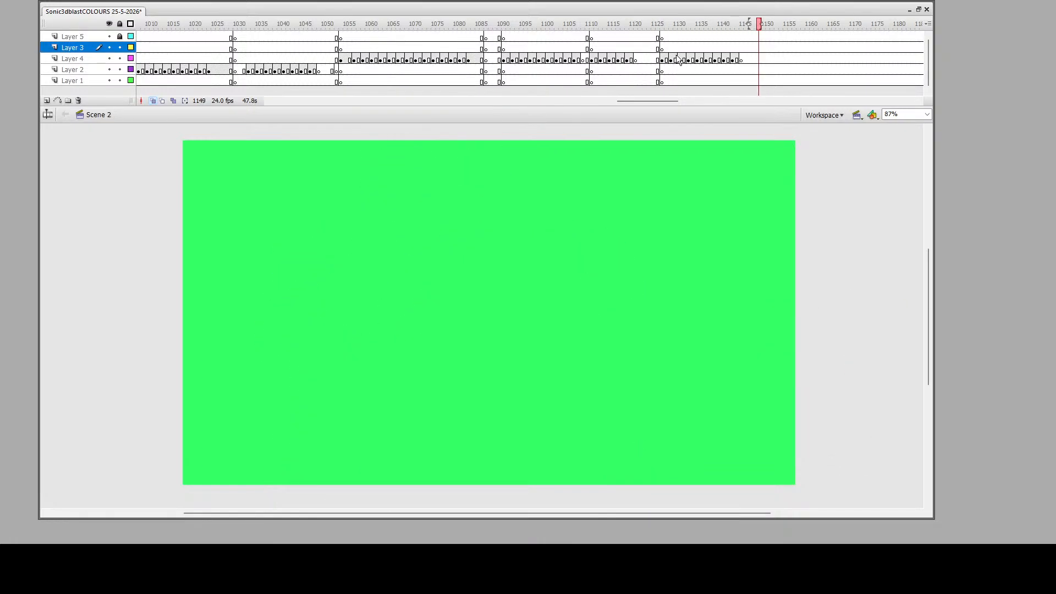
left_click(735, 59)
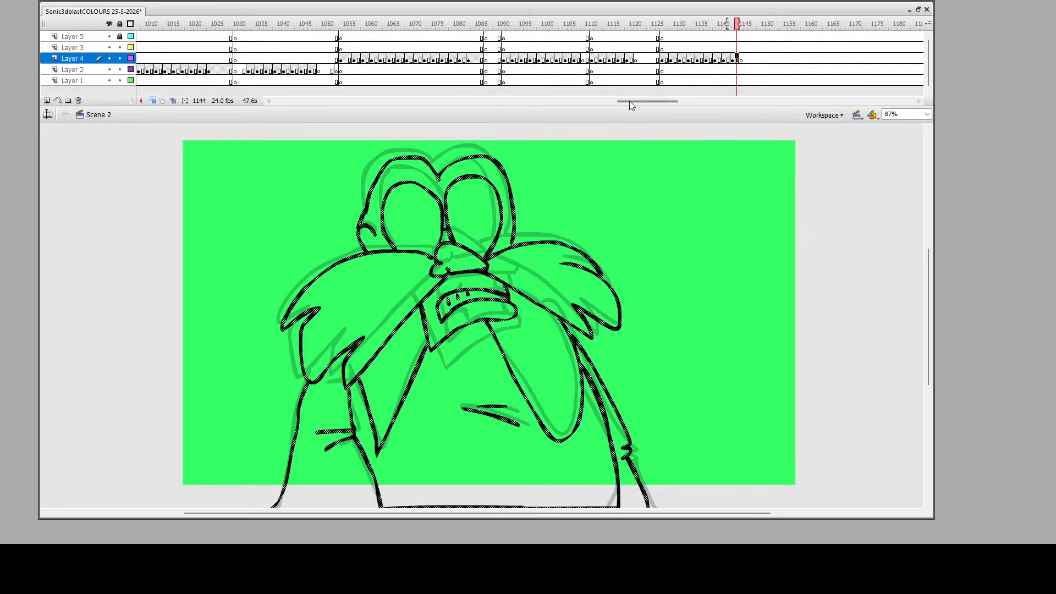
left_click(646, 51)
key("Return")
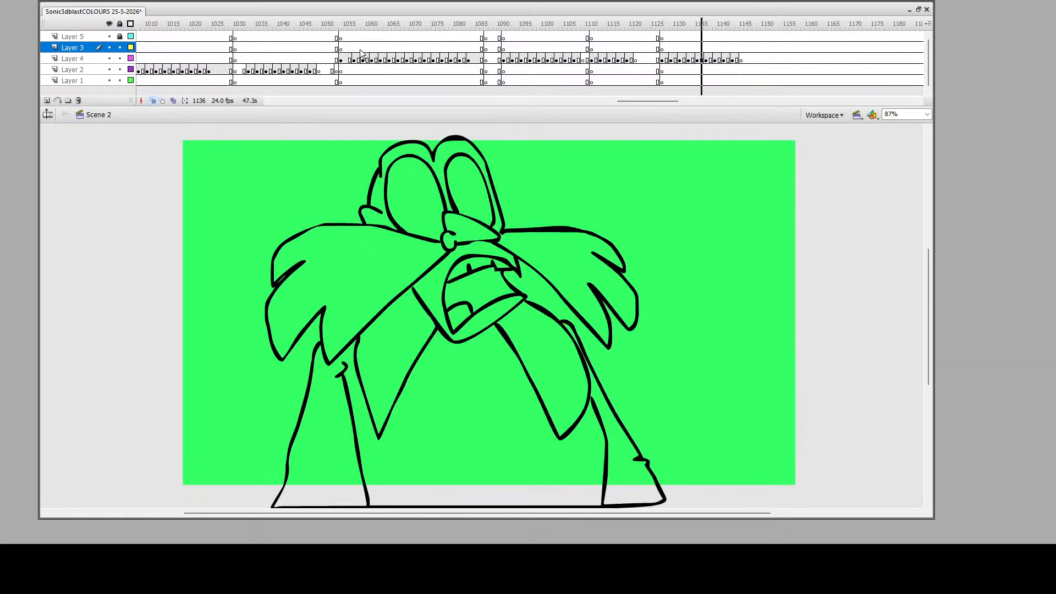
left_click(38, 101)
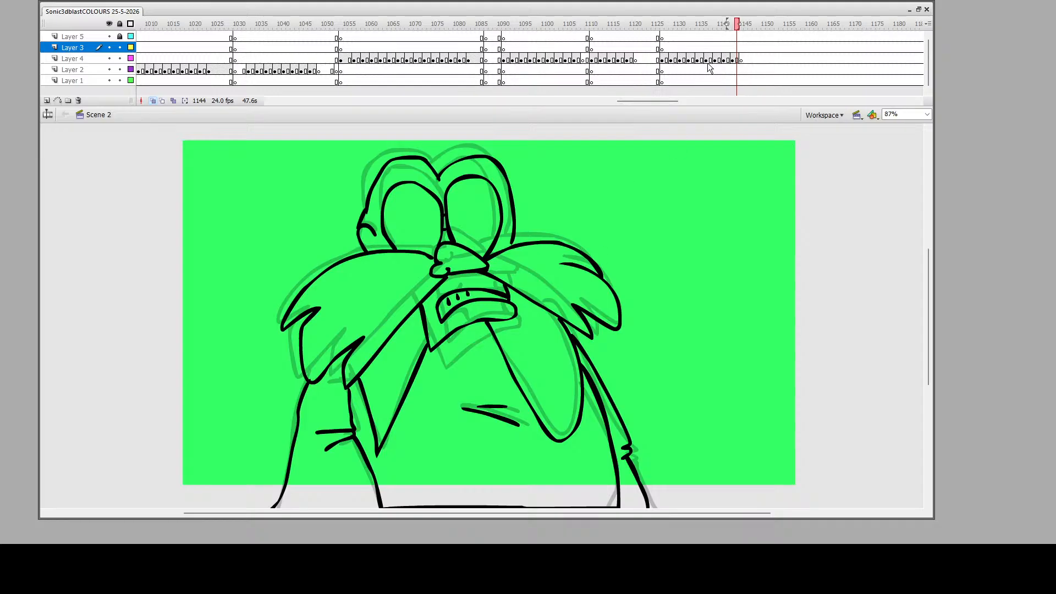
Insert blank keyframes across all five layers just past the latest drawing and play back the current shot
left_click(666, 49)
left_click_drag(750, 37, 751, 84)
key("F7")
left_click(657, 59)
key("Return")
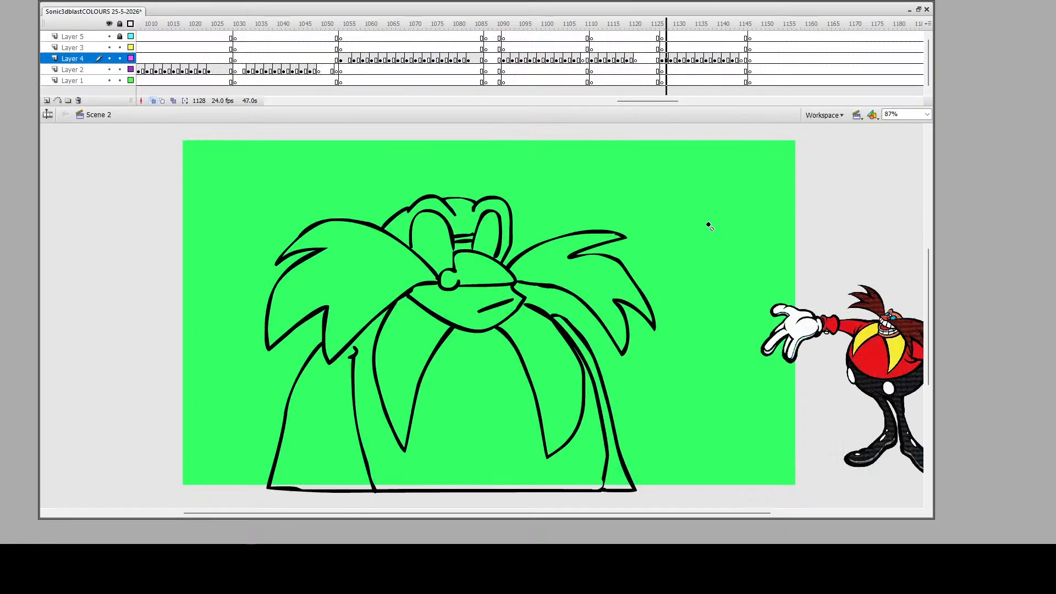
Convert a run of Layer 4 frames up to frame 1163 into blank keyframes for the next drawings
left_click(743, 59)
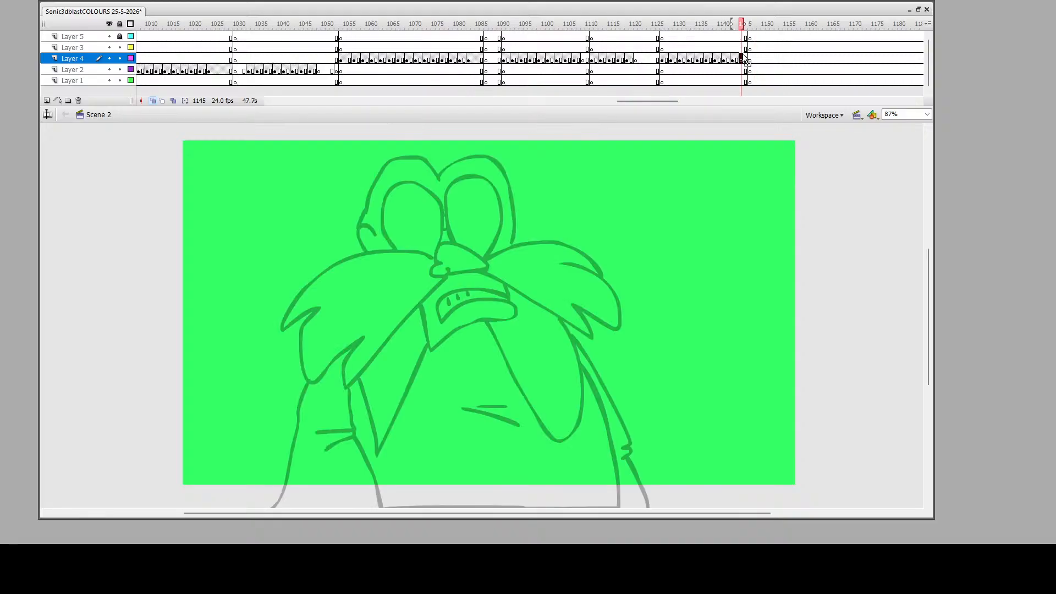
left_click_drag(764, 59, 820, 59)
key("F7")
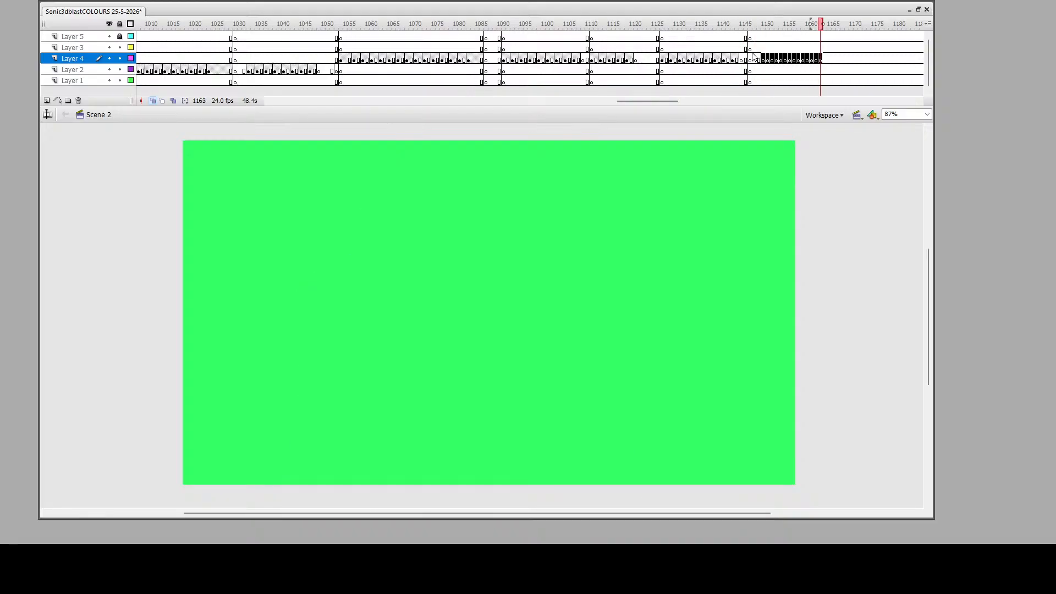
Ink the nose and nostril in frame 1145 of Layer 4 and nudge them slightly down
left_click(743, 59)
left_click(743, 23)
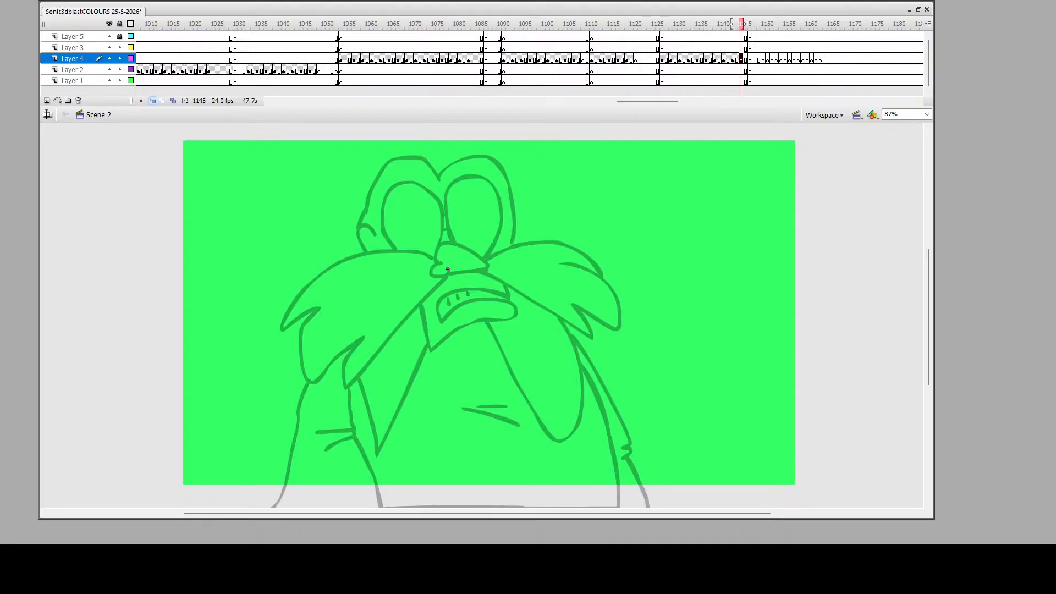
mouse_move(449, 267)
left_mouse_down()
mouse_move(435, 272)
mouse_move(486, 275)
mouse_move(452, 246)
mouse_move(440, 270)
left_mouse_up()
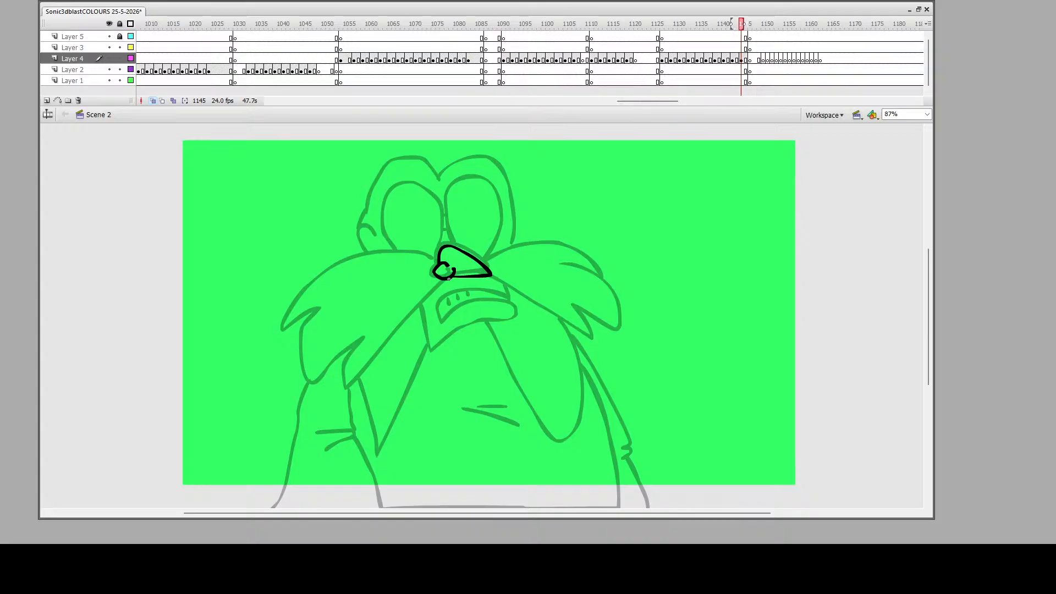
left_click(742, 59)
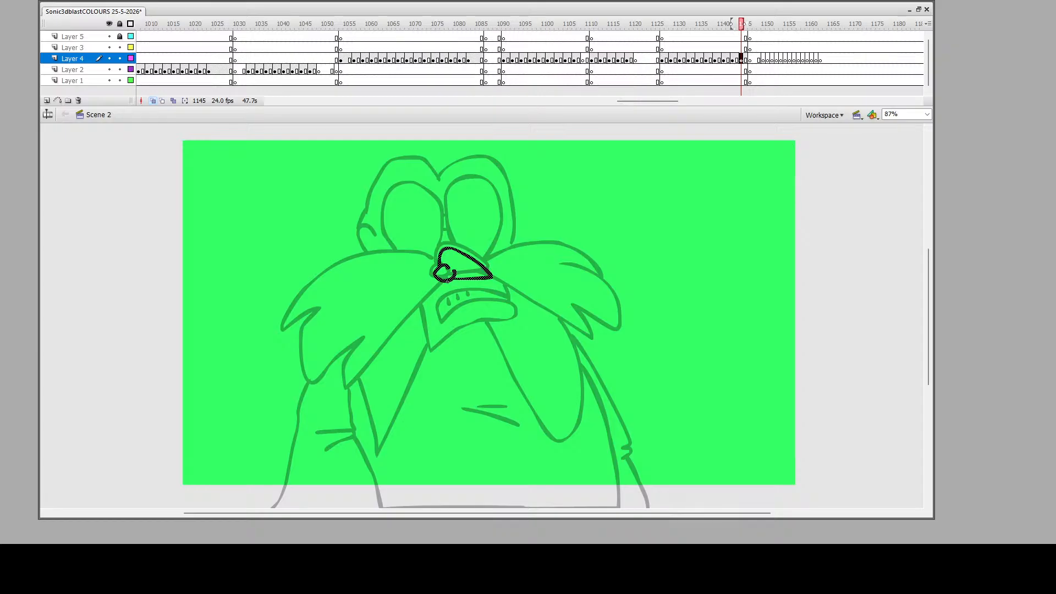
Ink both moustache halves with their pointed tips in frame 1145, following the onion-skin drawing
mouse_move(445, 284)
left_mouse_down()
mouse_move(352, 380)
mouse_move(338, 379)
mouse_move(379, 307)
left_mouse_up()
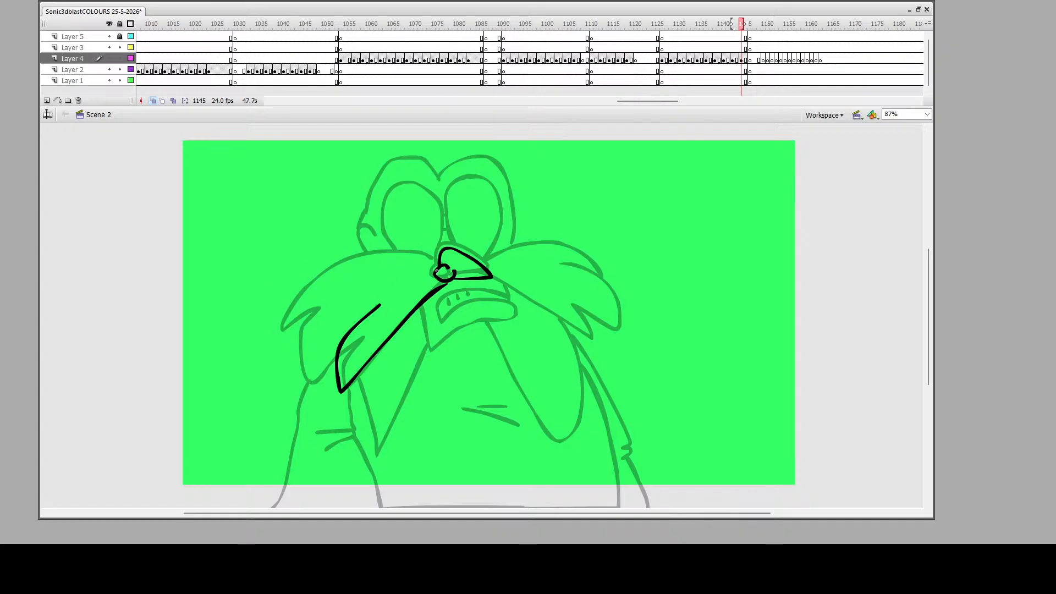
mouse_move(440, 266)
left_mouse_down()
mouse_move(373, 256)
mouse_move(295, 309)
mouse_move(278, 351)
mouse_move(317, 320)
mouse_move(303, 352)
mouse_move(313, 391)
mouse_move(339, 356)
left_mouse_up()
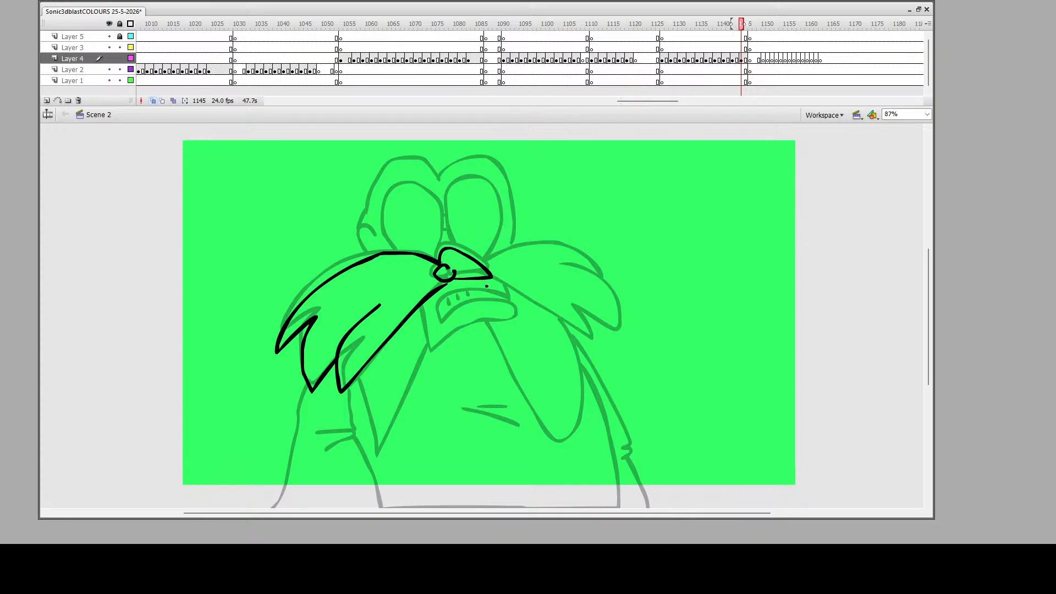
mouse_move(473, 280)
left_mouse_down()
mouse_move(591, 342)
mouse_move(576, 303)
mouse_move(582, 271)
mouse_move(605, 294)
mouse_move(606, 340)
mouse_move(591, 324)
left_mouse_up()
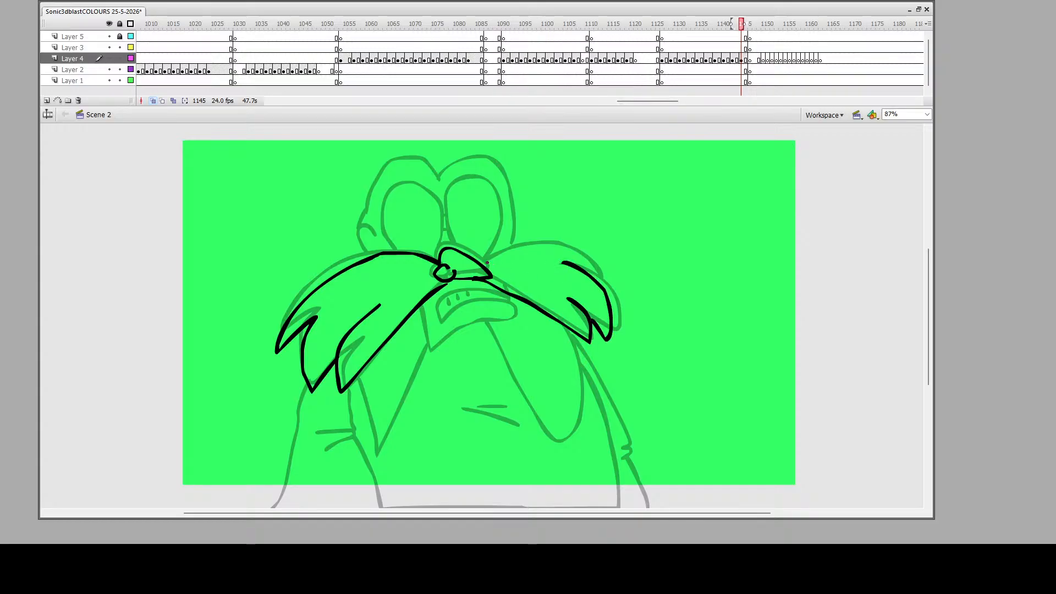
mouse_move(488, 264)
left_mouse_down()
mouse_move(519, 247)
mouse_move(588, 273)
left_mouse_up()
key("ctrl+z")
mouse_move(482, 265)
left_mouse_down()
mouse_move(535, 247)
mouse_move(599, 272)
mouse_move(605, 287)
left_mouse_up()
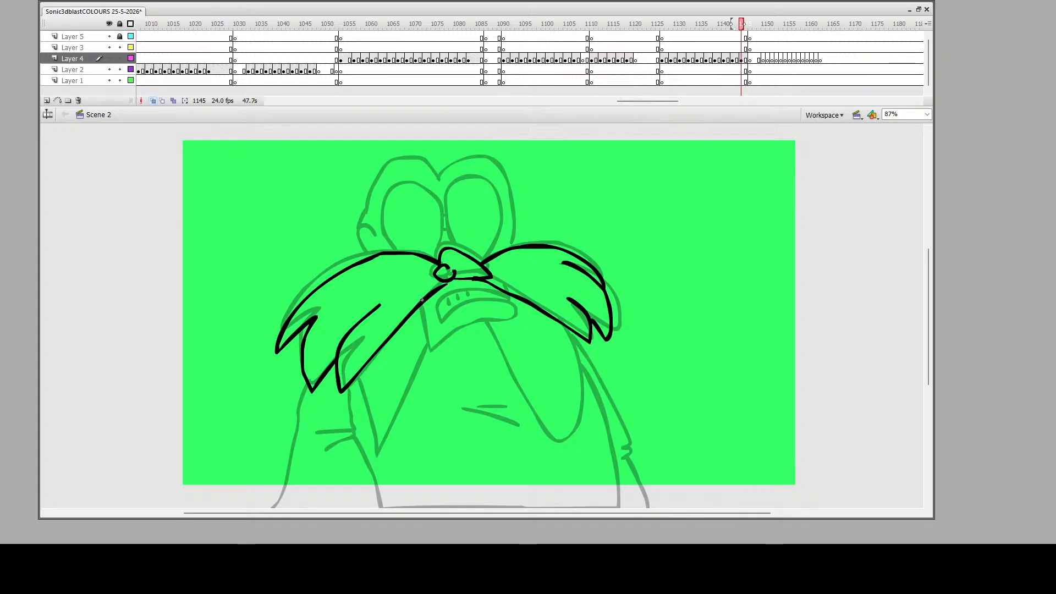
Ink the mouth with its teeth, the two smaller oval eyes and the head outline with the ear in frame 1145
mouse_move(423, 301)
left_mouse_down()
mouse_move(422, 321)
mouse_move(449, 329)
mouse_move(502, 320)
mouse_move(510, 294)
mouse_move(454, 292)
mouse_move(434, 318)
mouse_move(502, 293)
mouse_move(465, 298)
left_mouse_up()
mouse_move(445, 249)
left_mouse_down()
mouse_move(434, 198)
mouse_move(409, 188)
mouse_move(394, 204)
mouse_move(400, 252)
left_mouse_up()
mouse_move(461, 253)
left_mouse_down()
mouse_move(448, 208)
mouse_move(488, 188)
mouse_move(502, 217)
mouse_move(493, 254)
left_mouse_up()
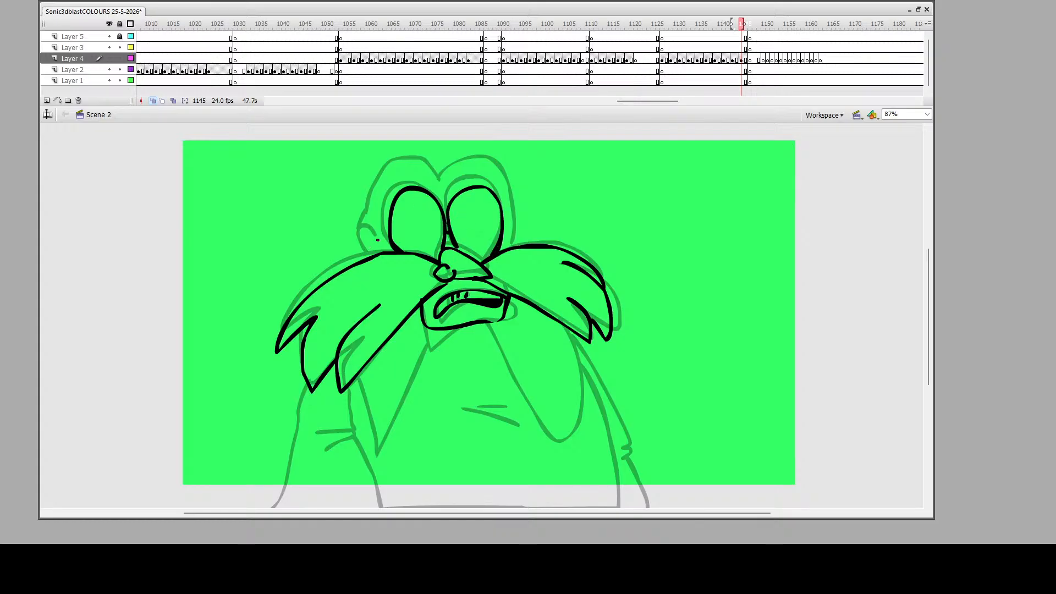
mouse_move(378, 240)
left_mouse_down()
mouse_move(358, 252)
mouse_move(374, 256)
mouse_move(365, 213)
mouse_move(388, 175)
mouse_move(416, 163)
mouse_move(447, 190)
left_mouse_up()
mouse_move(447, 189)
left_mouse_down()
mouse_move(495, 168)
mouse_move(509, 188)
mouse_move(509, 248)
left_mouse_up()
Touch up the mouth interior and ink the two pointed collar shapes and chest creases in frame 1145
scroll(499, 340, "down", 2)
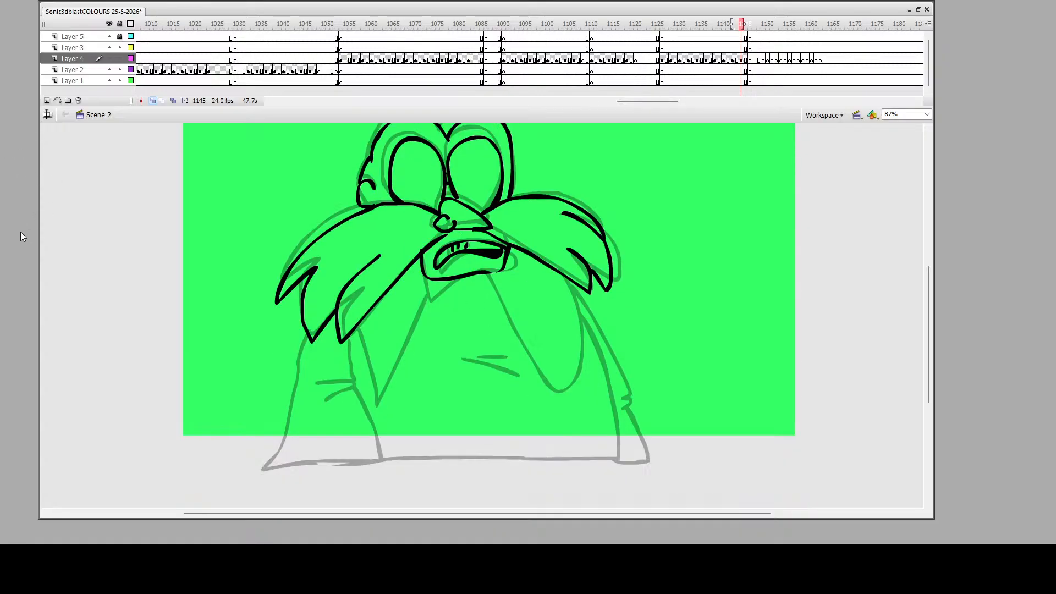
left_click_drag(501, 255, 461, 263)
mouse_move(431, 282)
left_mouse_down()
mouse_move(384, 408)
mouse_move(359, 326)
left_mouse_up()
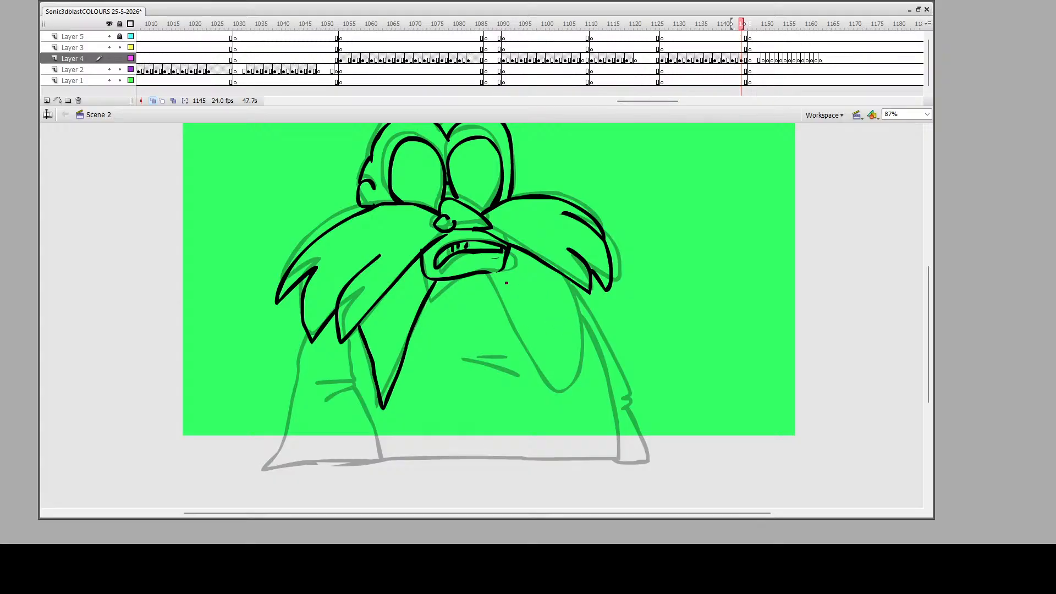
mouse_move(499, 272)
left_mouse_down()
mouse_move(486, 272)
mouse_move(538, 373)
mouse_move(565, 392)
mouse_move(578, 312)
mouse_move(567, 282)
left_mouse_up()
mouse_move(459, 355)
left_mouse_down()
mouse_move(505, 367)
mouse_move(485, 356)
mouse_move(511, 355)
left_mouse_up()
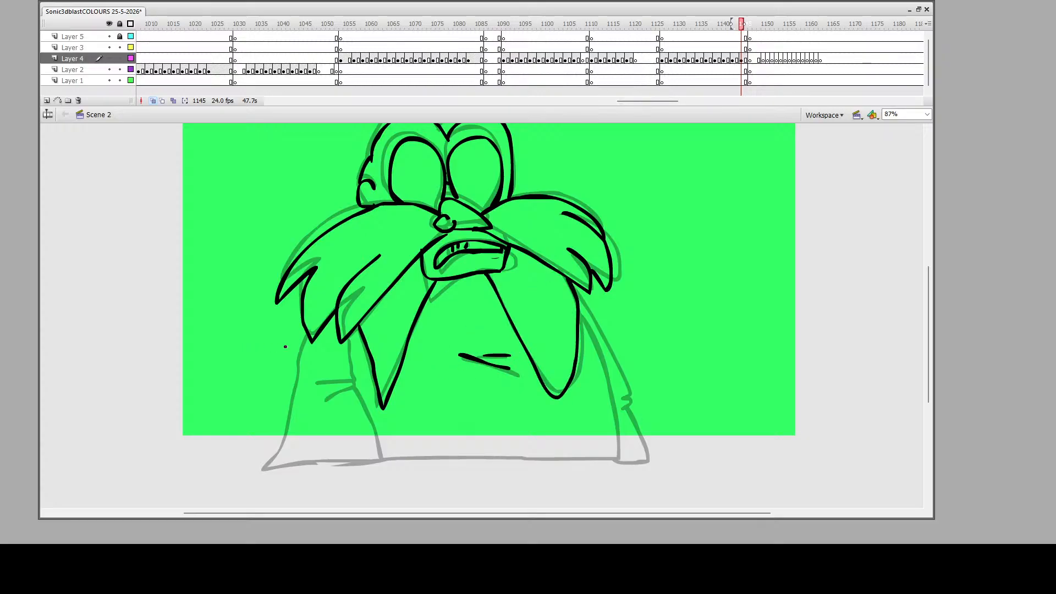
Ink both arms with their elbow folds and the torso's base line in frame 1145
mouse_move(355, 334)
left_mouse_down()
mouse_move(357, 374)
mouse_move(331, 393)
mouse_move(359, 393)
mouse_move(389, 464)
mouse_move(269, 466)
left_mouse_up()
left_click_drag(307, 336, 280, 466)
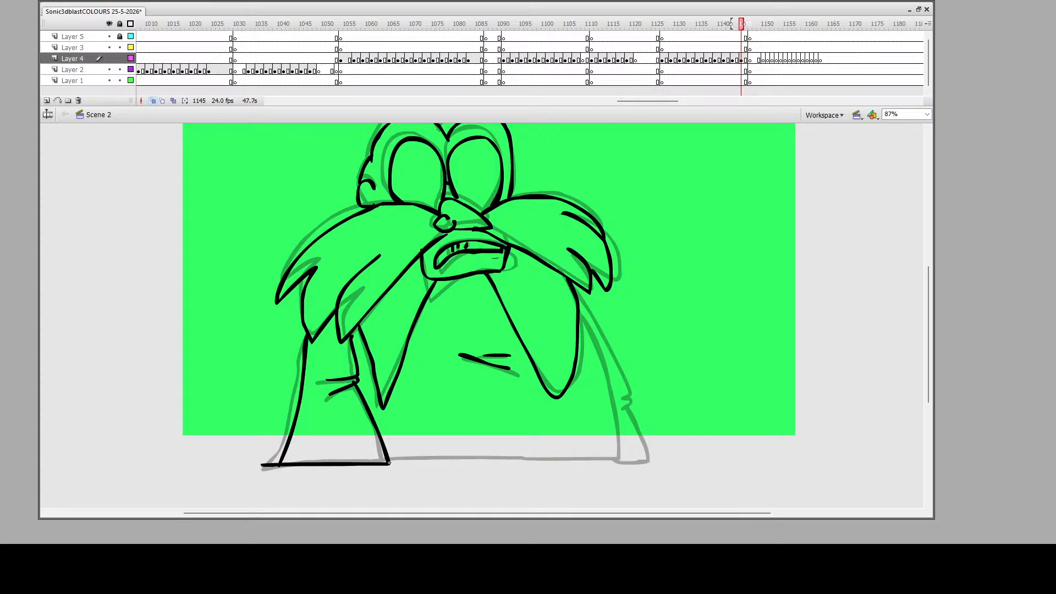
mouse_move(390, 463)
left_mouse_down()
mouse_move(614, 468)
mouse_move(618, 416)
mouse_move(580, 313)
mouse_move(597, 317)
mouse_move(626, 367)
mouse_move(657, 463)
mouse_move(612, 462)
left_mouse_up()
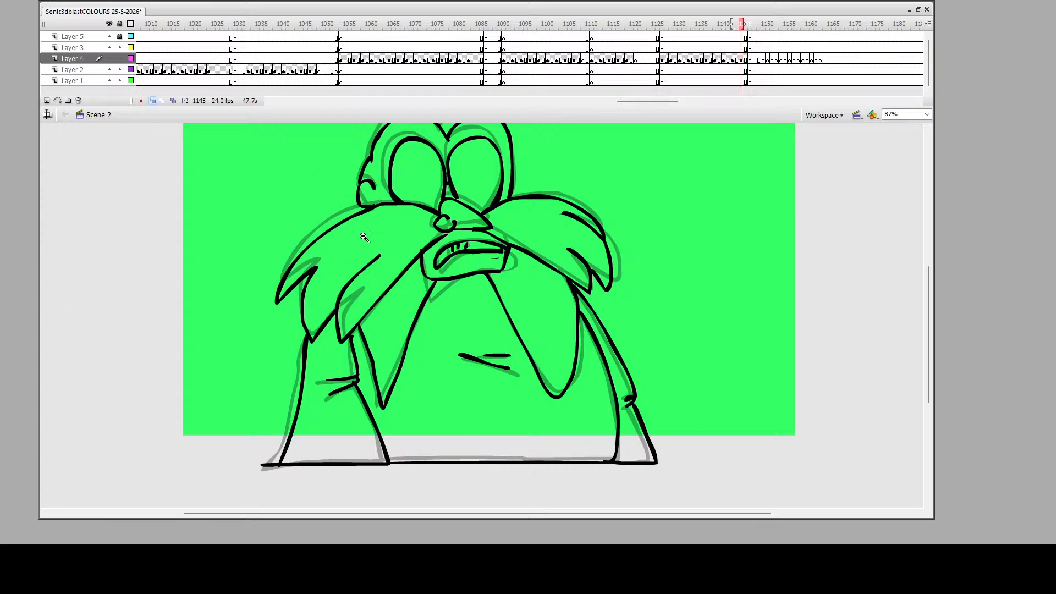
Clean up the right elbow fold and erase the stray mark on the lower lip in frame 1145
left_click_drag(445, 348, 617, 412)
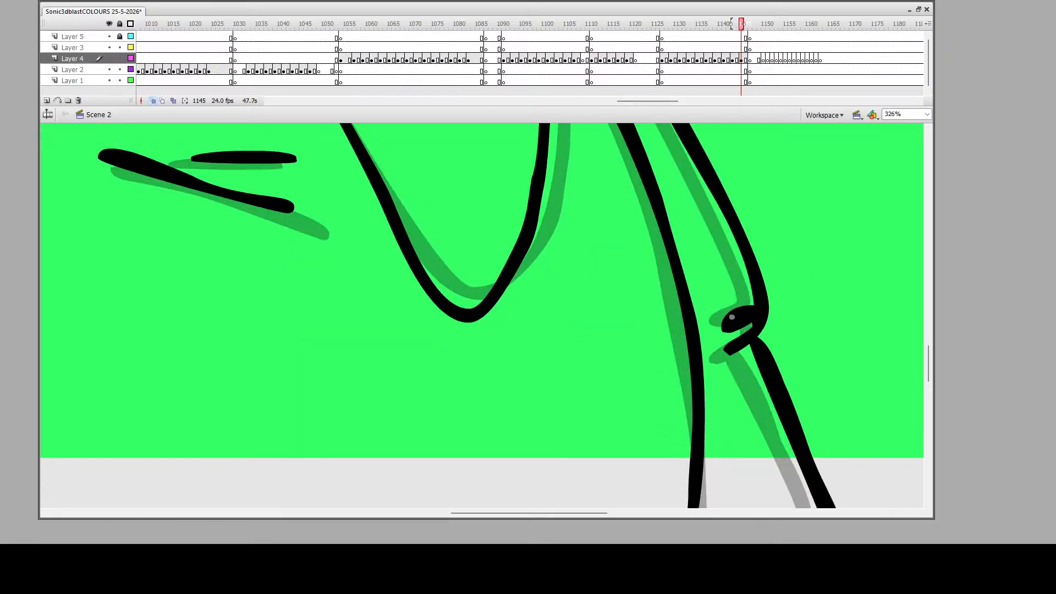
left_click_drag(719, 321, 752, 304)
scroll(679, 295, "up", 5)
scroll(554, 271, "up", 1)
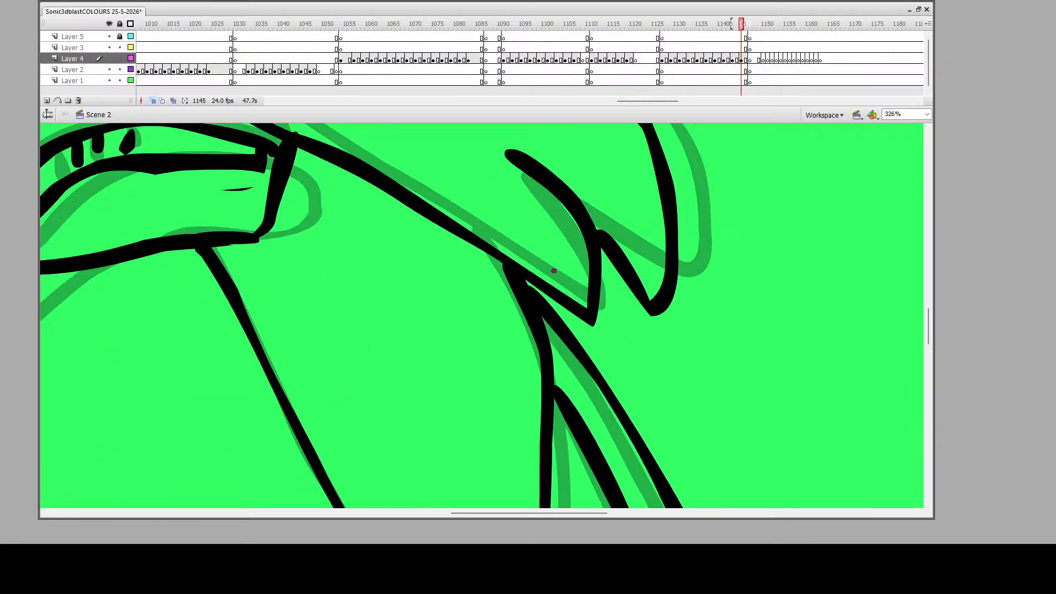
left_click_drag(218, 192, 259, 187)
scroll(226, 191, "up", 3)
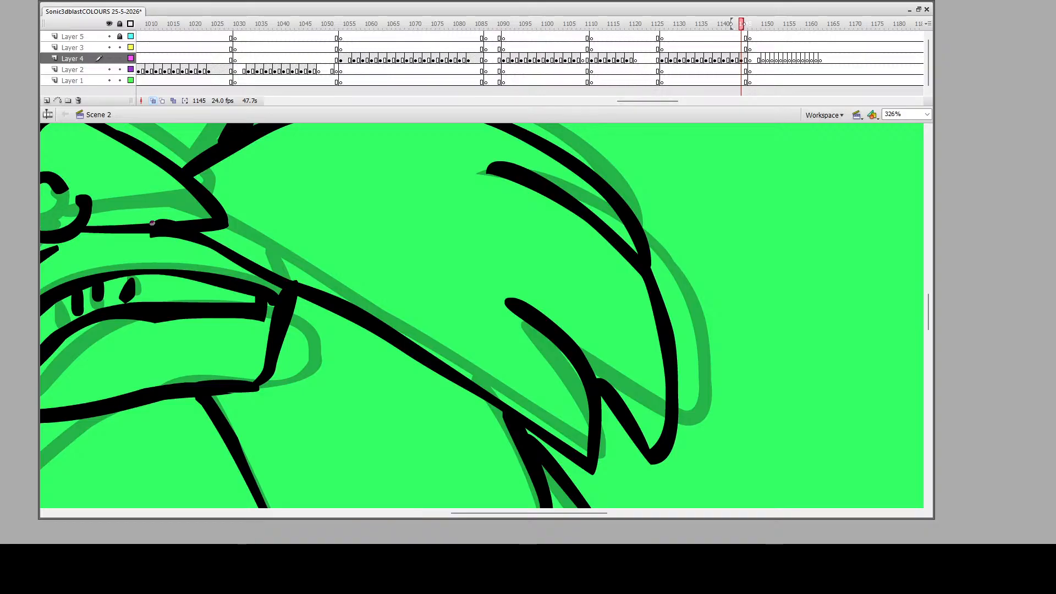
Trim the rough edges of the right moustache half's outline, from beneath the nose to its lower tips
left_click_drag(152, 220, 196, 214)
left_click_drag(290, 278, 480, 350)
left_click_drag(149, 236, 227, 258)
left_click_drag(600, 376, 644, 423)
left_click(416, 293, "alt")
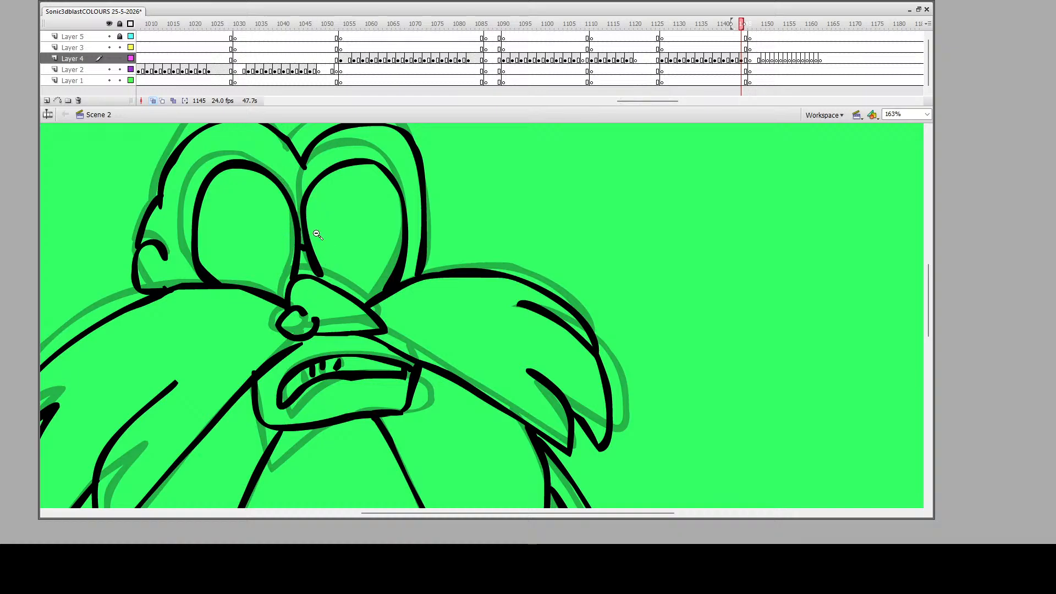
Cut off the rounded lower end of the right eye's inner line and stretch the line down to the nose
left_click_drag(291, 222, 354, 317)
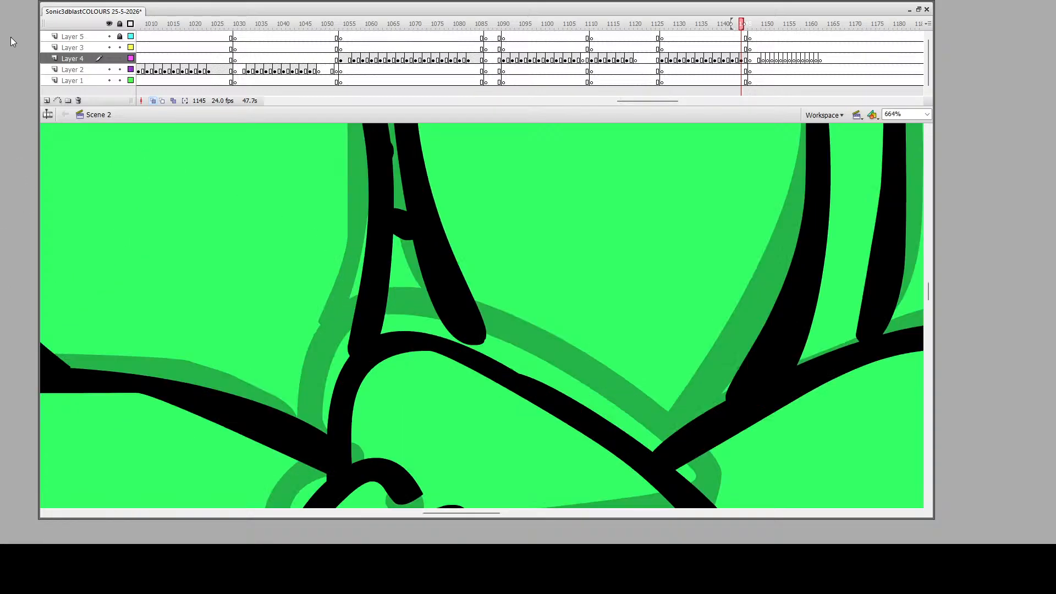
key("Delete")
left_click_drag(472, 286, 408, 251)
left_click(478, 299)
key("Delete")
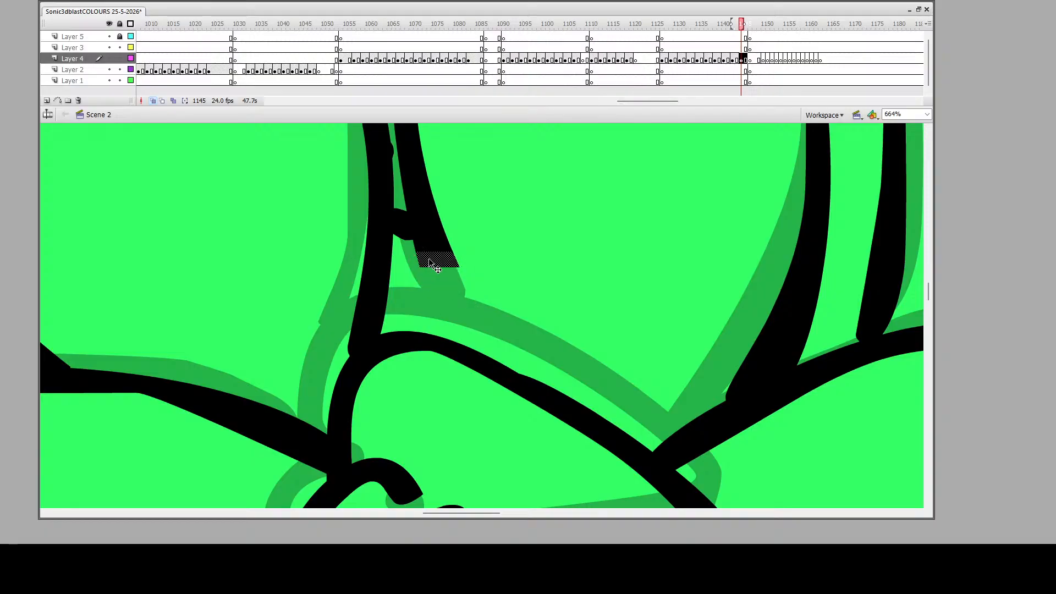
key("q")
left_click_drag(438, 268, 436, 347)
left_click(491, 296)
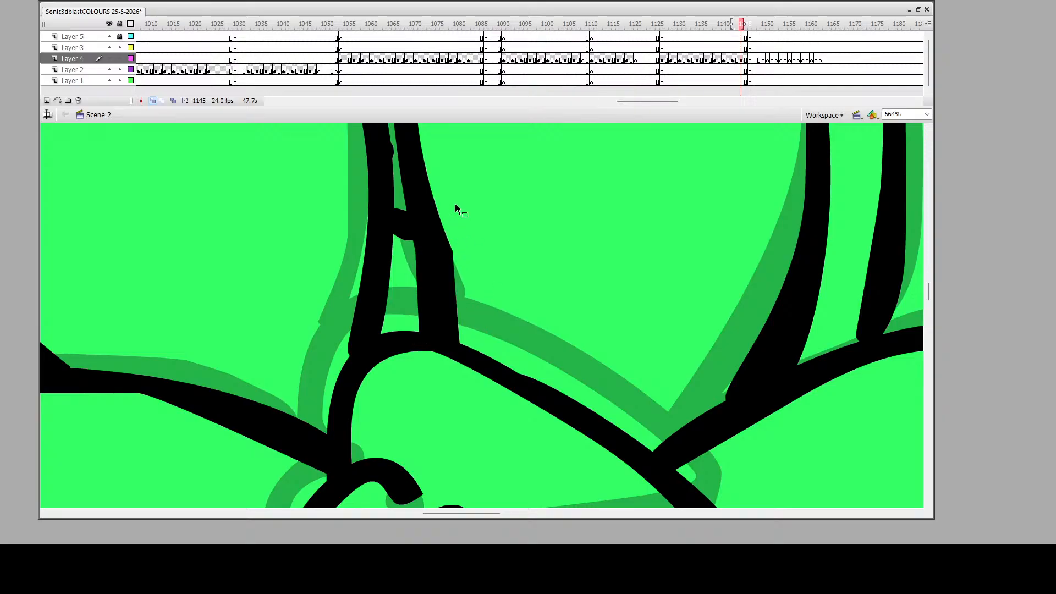
Erase the excess thickness along the inside of the right eye's outer line, down to the moustache
scroll(475, 246, "up", 3)
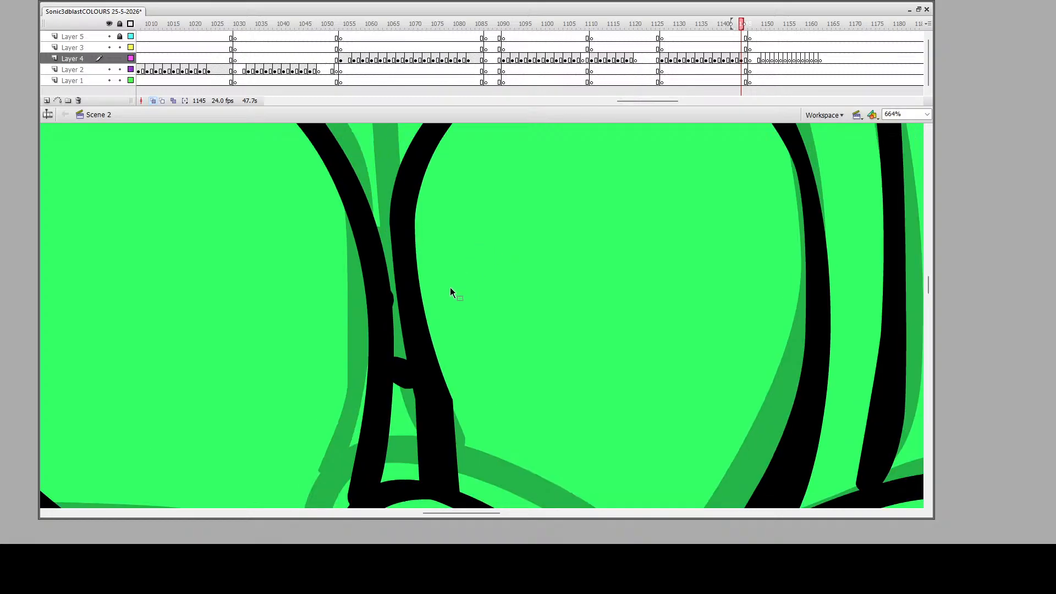
scroll(553, 307, "down", 3)
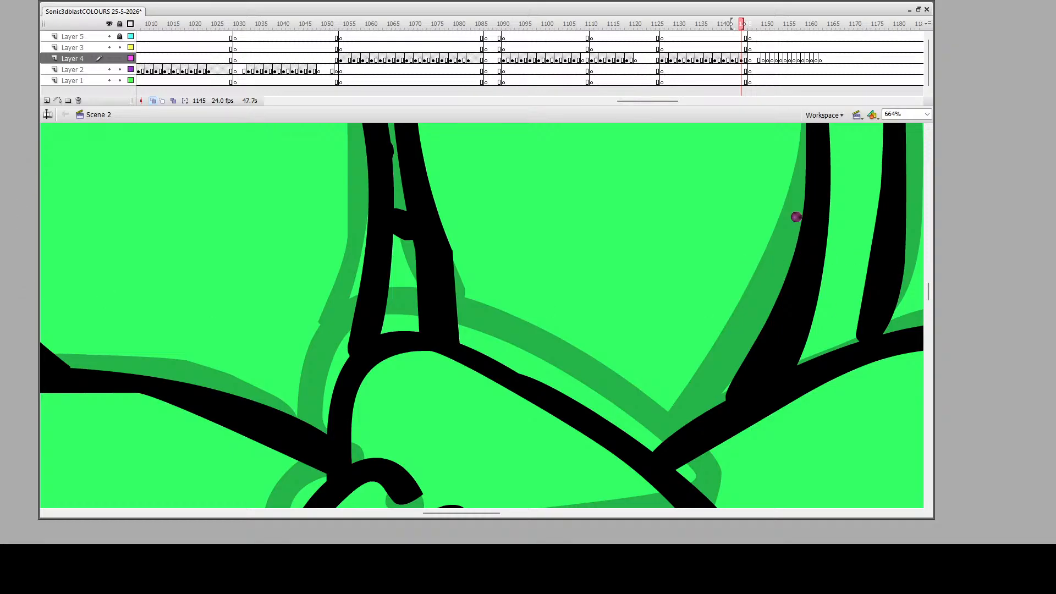
mouse_move(796, 215)
left_mouse_down()
mouse_move(764, 310)
mouse_move(715, 391)
mouse_move(740, 378)
mouse_move(776, 314)
mouse_move(800, 157)
left_mouse_up()
mouse_move(792, 247)
left_mouse_down()
mouse_move(785, 279)
mouse_move(717, 377)
left_mouse_up()
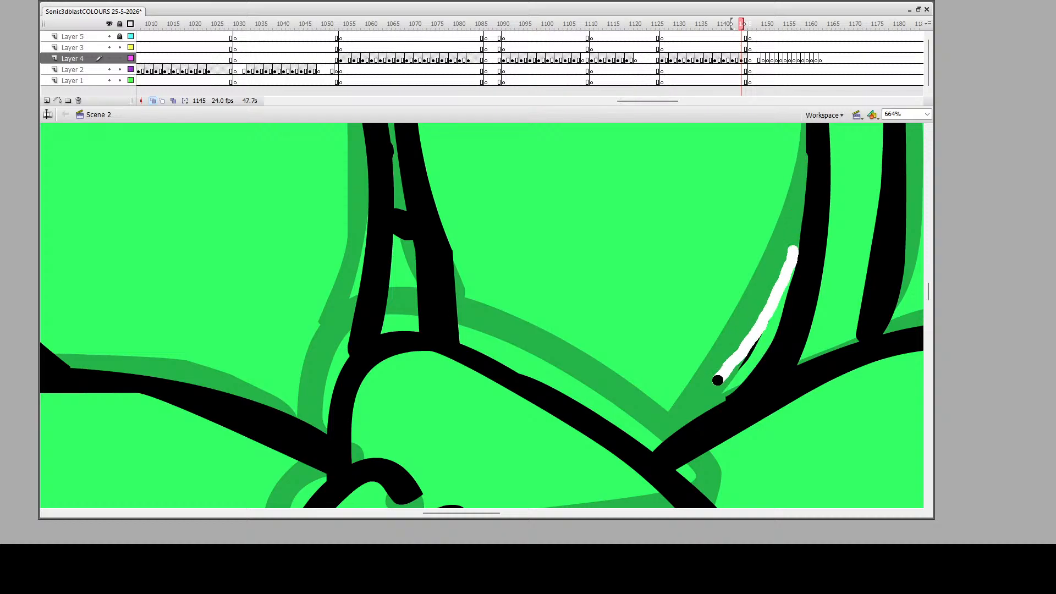
left_click_drag(766, 307, 719, 393)
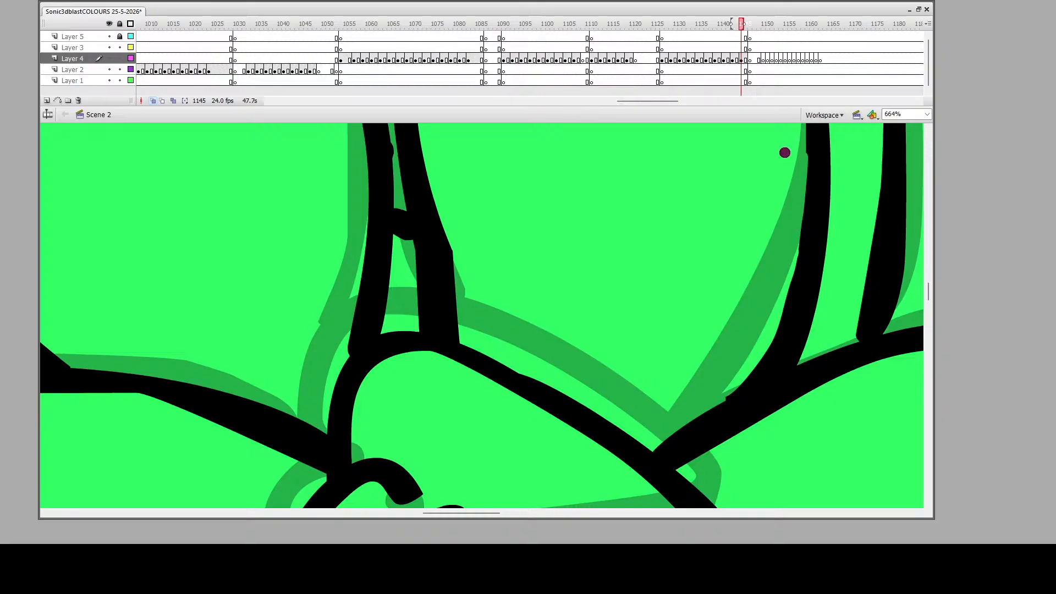
scroll(785, 150, "up", 3)
left_click_drag(801, 189, 797, 230)
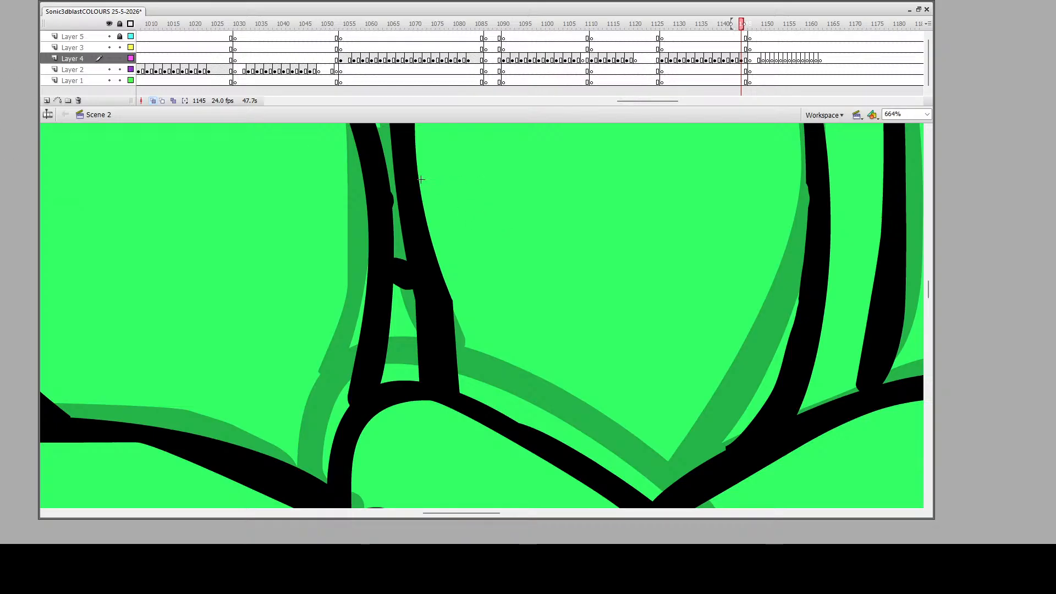
Cut the excess thickness off the outer side of the line running down to the nose between the eyes, using temporary guide lines
mouse_move(421, 179)
left_mouse_down()
mouse_move(443, 404)
mouse_move(557, 420)
mouse_move(636, 473)
left_mouse_up()
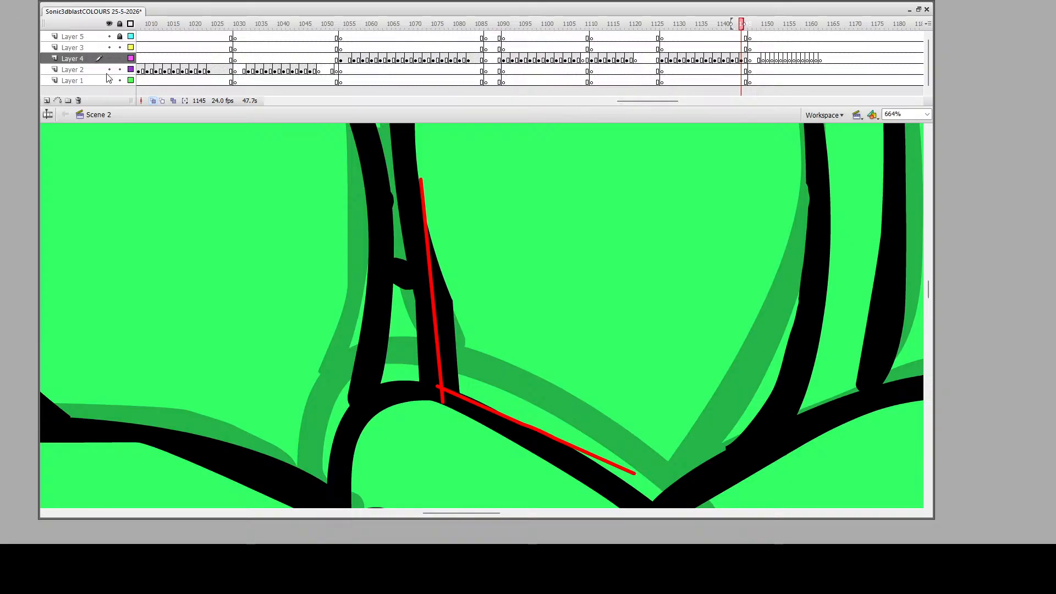
left_click(446, 314)
key("Delete")
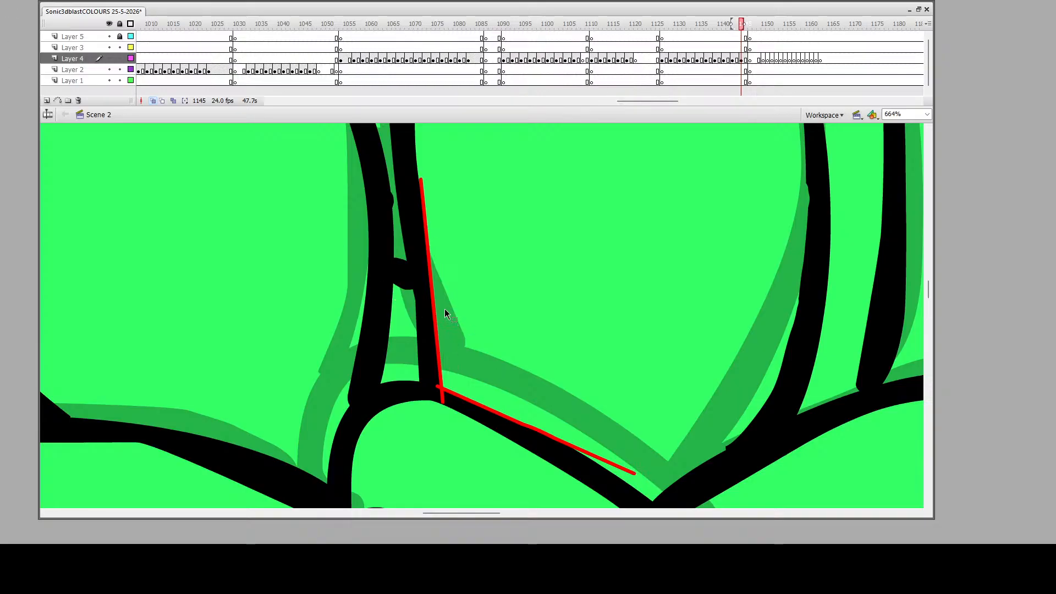
double_click(431, 271)
key("Delete")
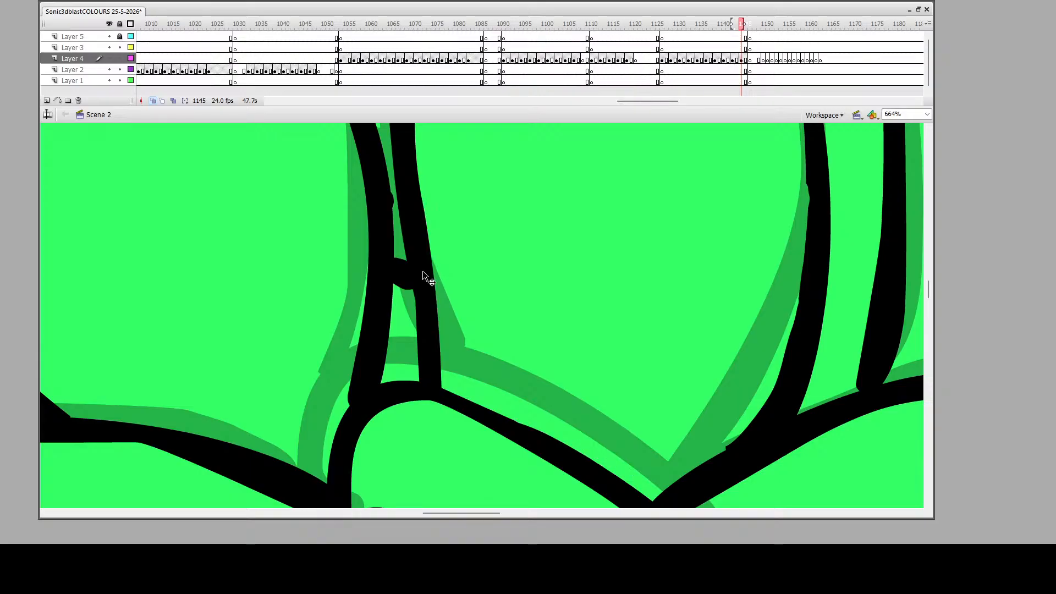
Smooth the upper outline above the left eye in frame 1145 with the brush and save the file
scroll(422, 271, "up", 10)
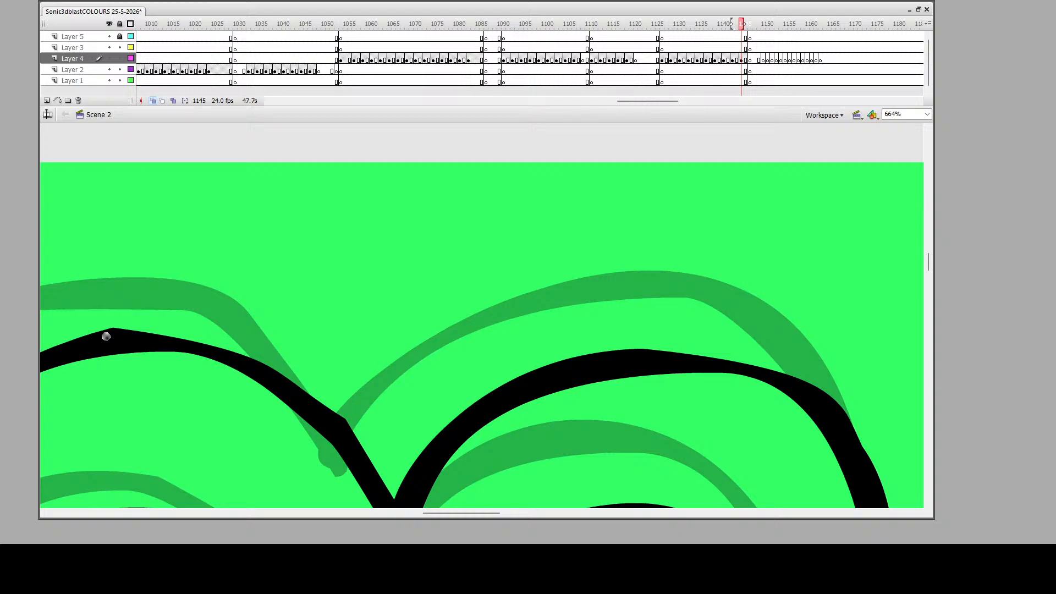
mouse_move(113, 330)
left_mouse_down()
mouse_move(185, 334)
mouse_move(240, 353)
mouse_move(335, 423)
left_mouse_up()
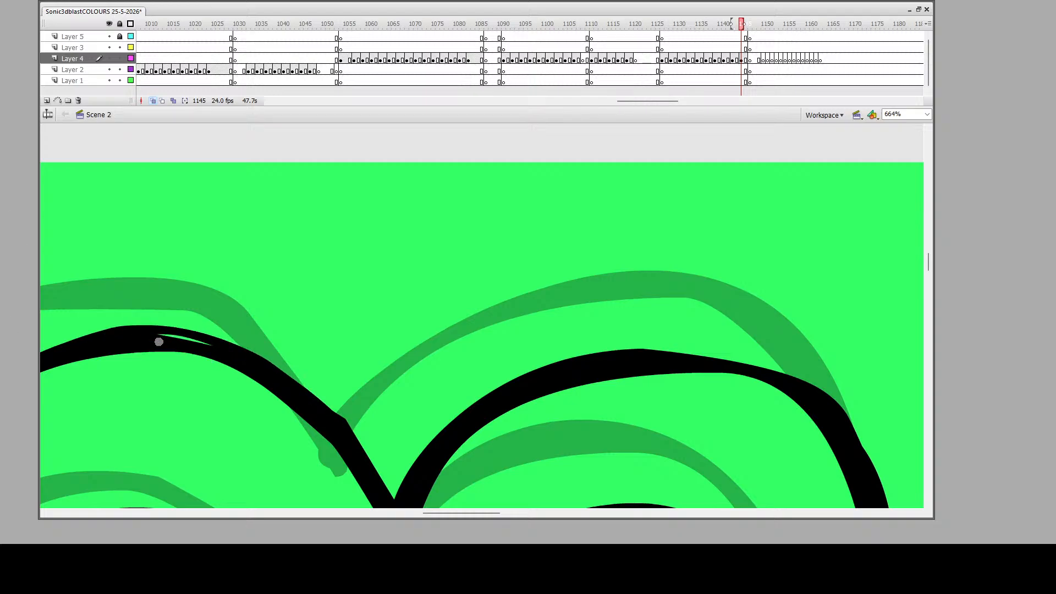
scroll(279, 417, "down", 4)
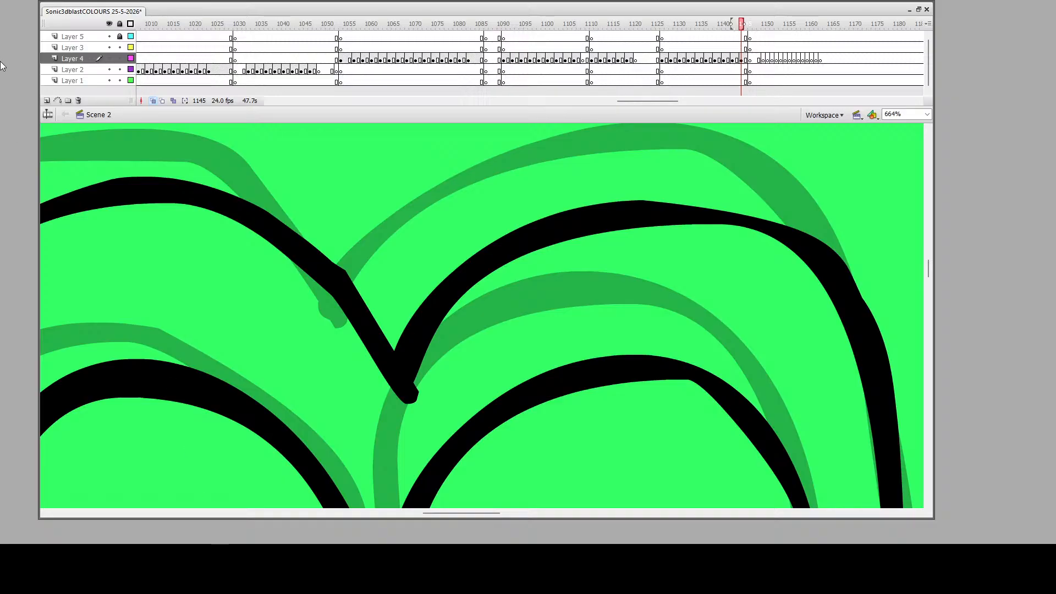
left_click(358, 312)
left_click(424, 335)
left_click(446, 344)
scroll(483, 321, "down", 4)
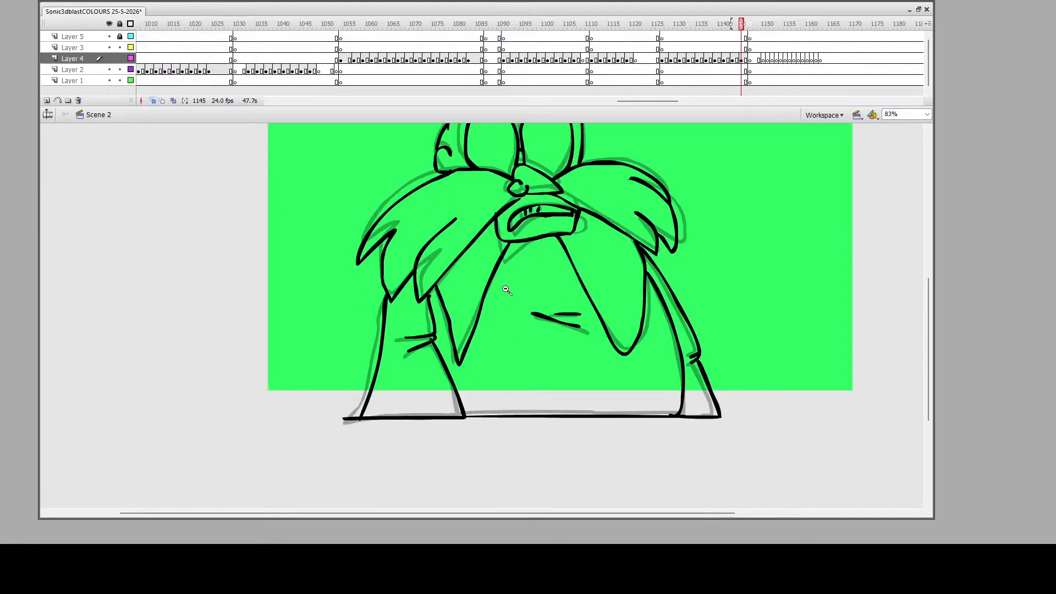
scroll(531, 286, "up", 1)
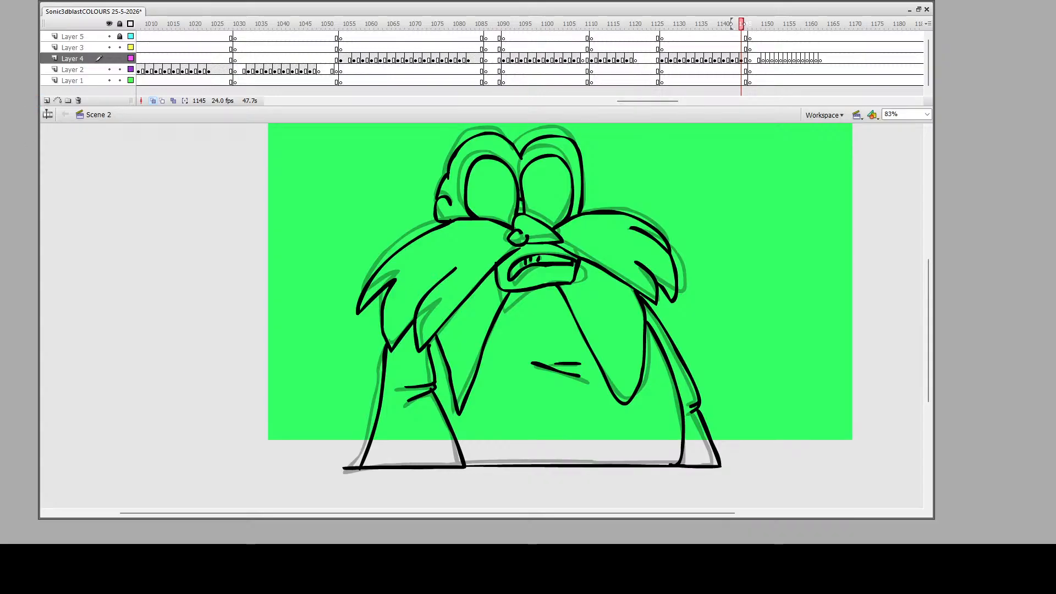
key("ctrl+s")
scroll(490, 240, "up", 3)
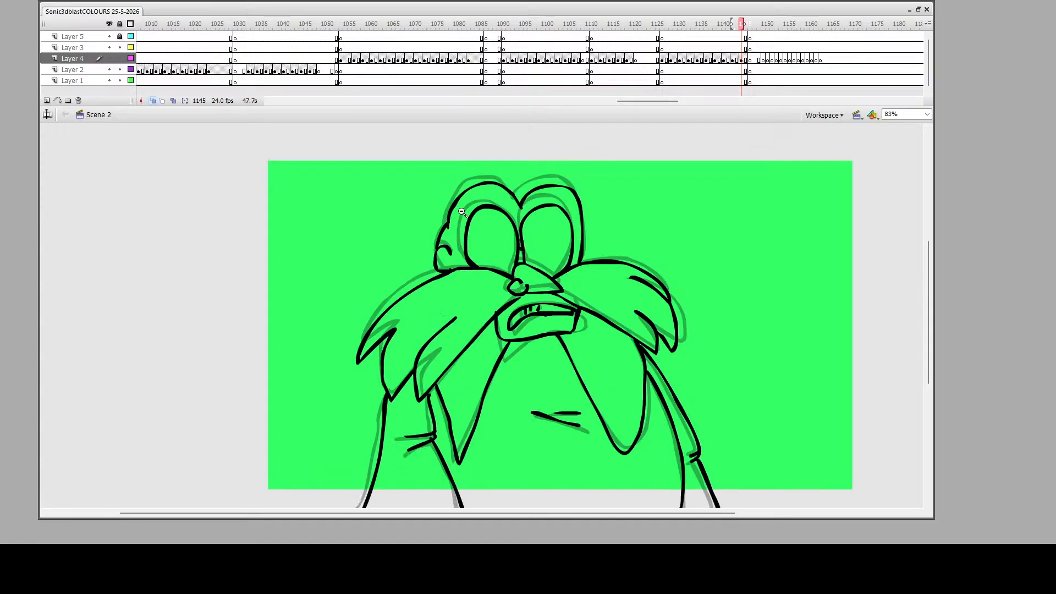
Erase the excess thickness inside the lower-left curve of the left eye outline
left_click_drag(458, 207, 639, 334)
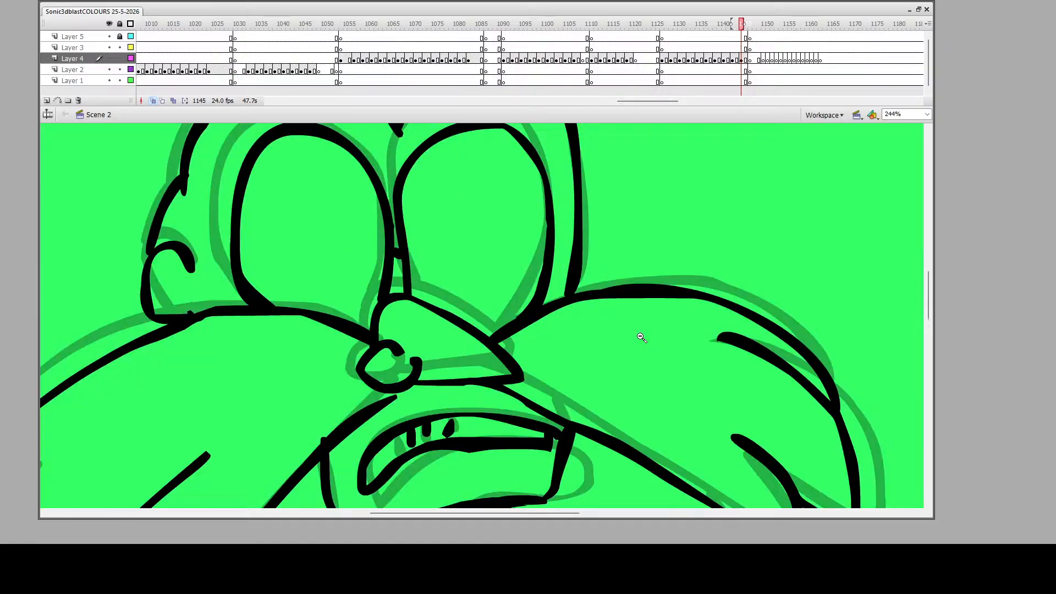
left_click(26, 123)
left_click_drag(271, 302, 245, 260)
scroll(308, 203, "up", 5)
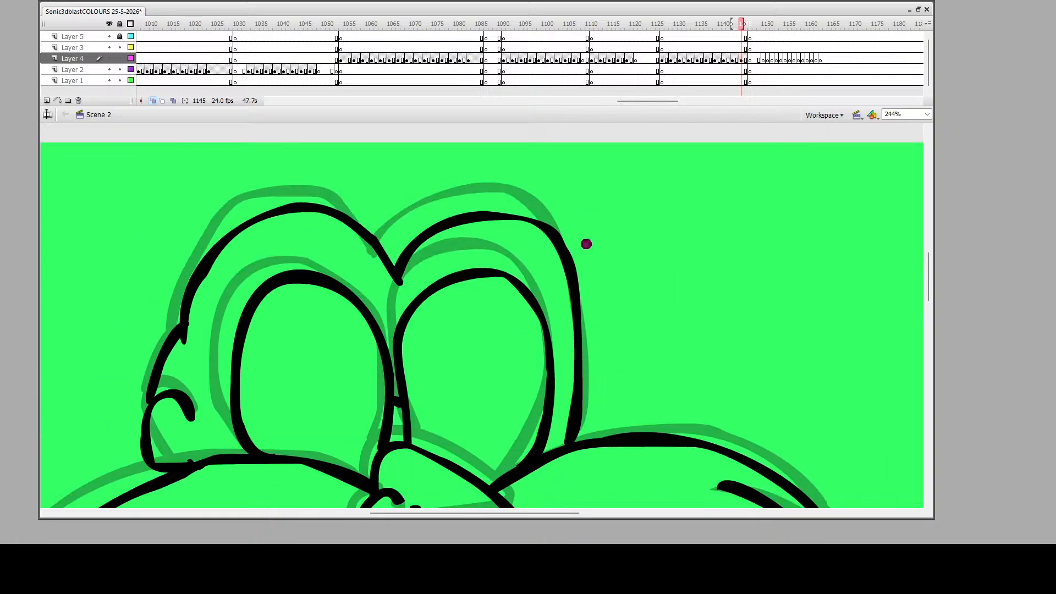
left_click(29, 136)
left_click(380, 294, "alt")
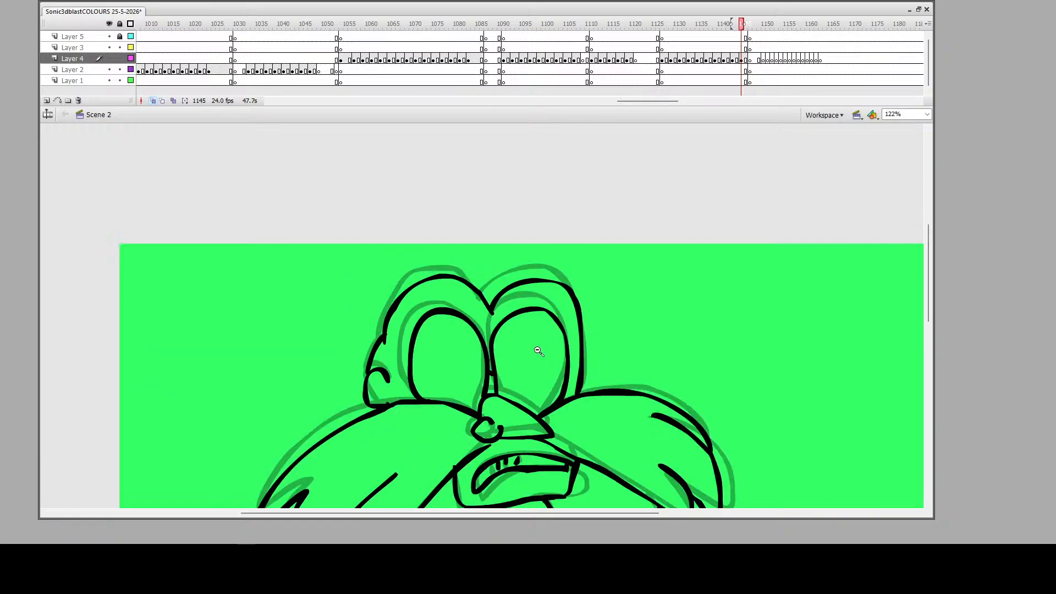
left_click(532, 357, "alt")
scroll(501, 383, "down", 3)
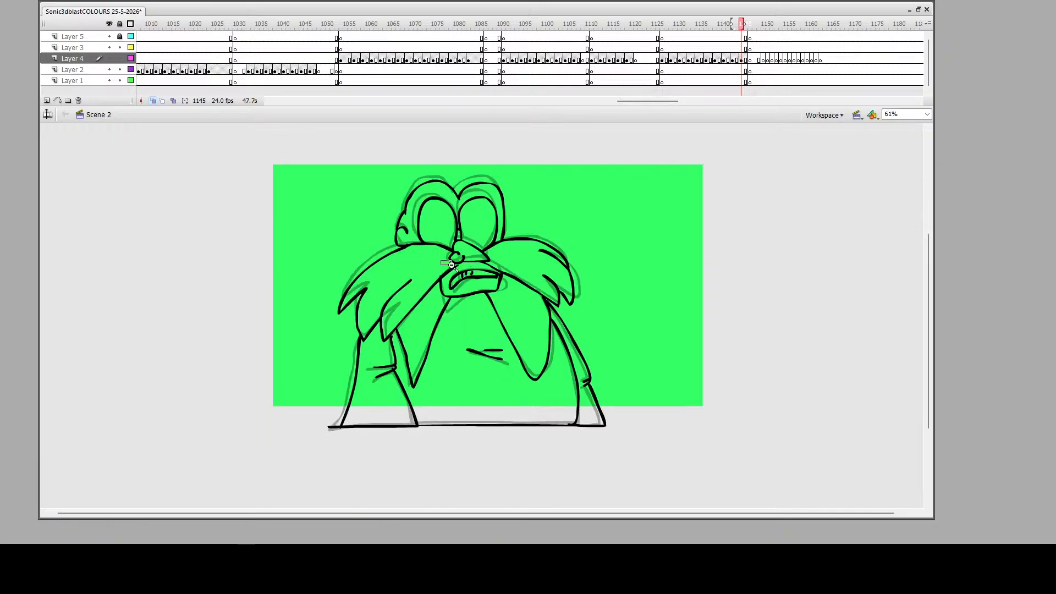
Erase the stub of the left chin line that sticks out above the moustache edge
left_click_drag(442, 260, 523, 319)
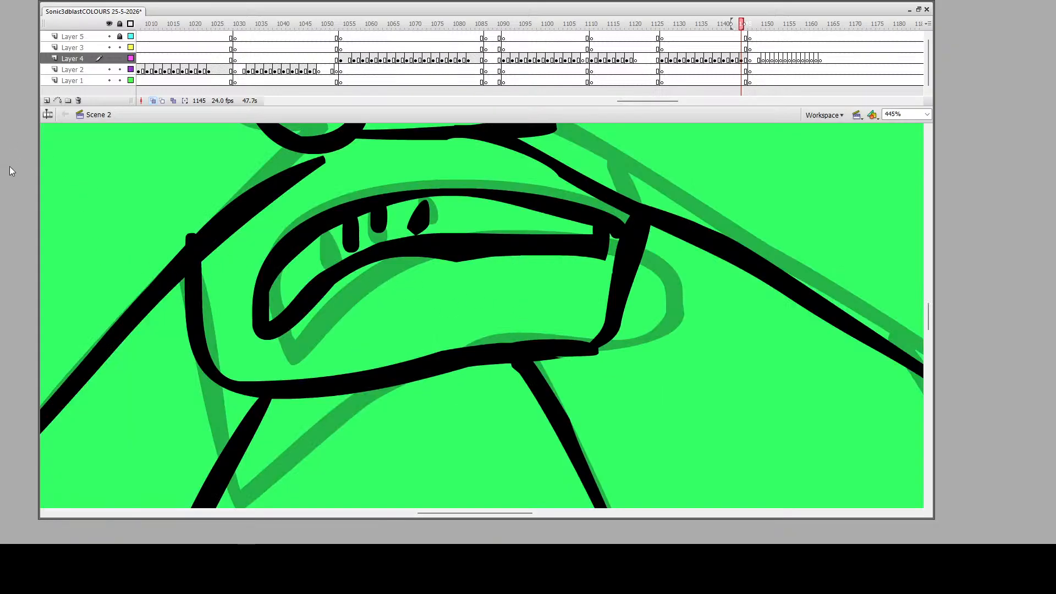
left_click_drag(290, 159, 69, 348)
key("ctrl+z")
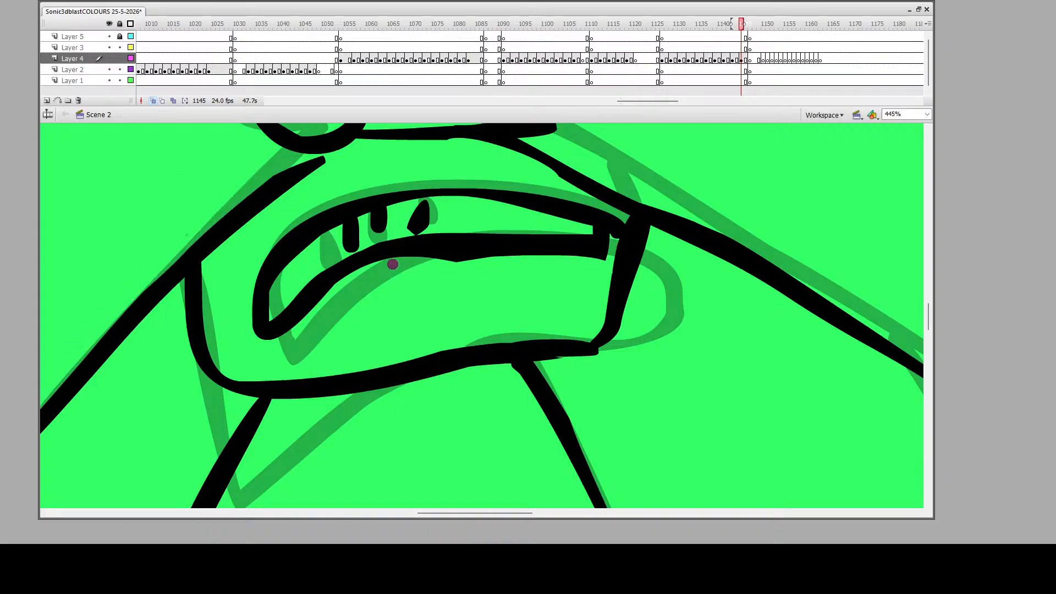
Thin the underside of the line below the teeth and brush its right part to an even thickness
left_click_drag(392, 263, 587, 255)
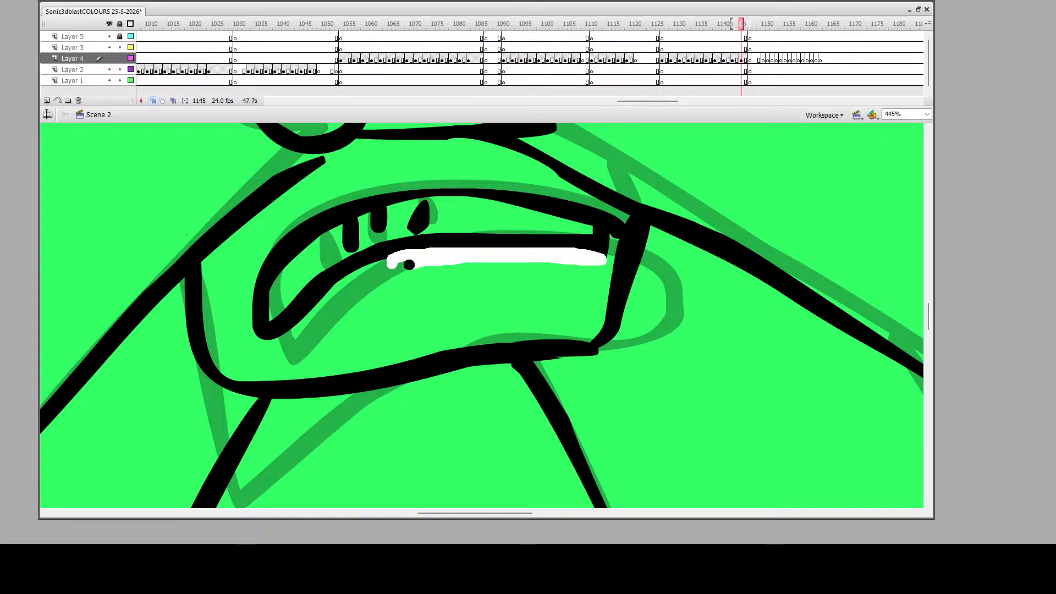
key("ctrl+z")
left_click_drag(255, 352, 339, 288)
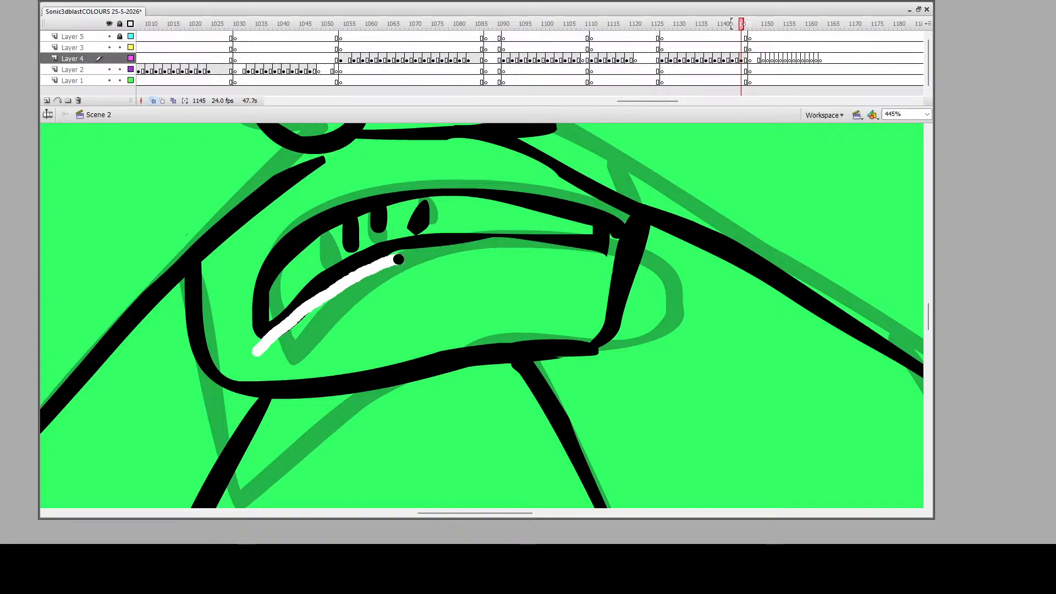
key("ctrl+z")
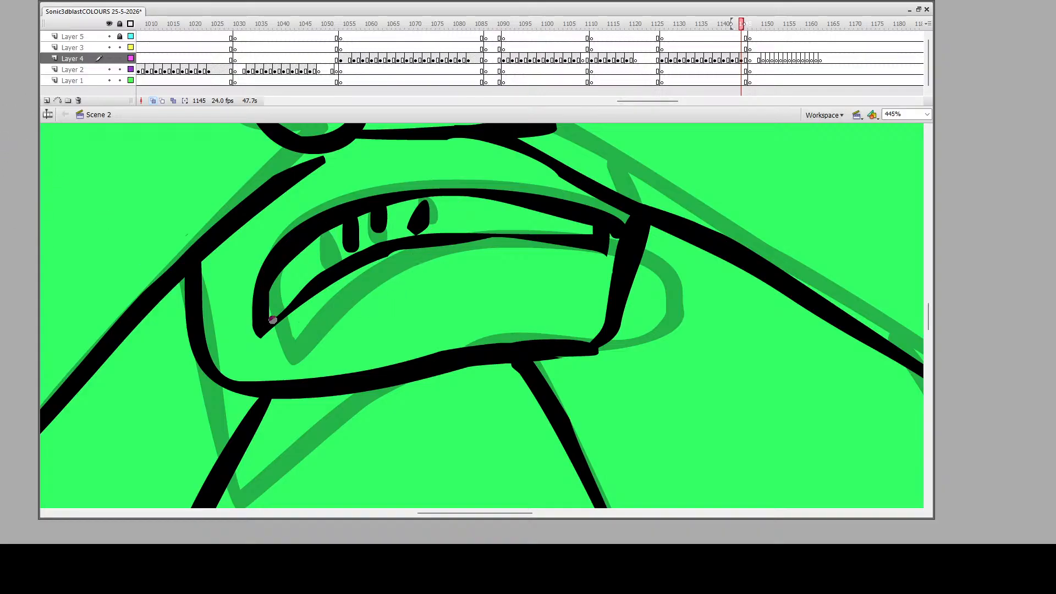
left_click_drag(385, 254, 594, 238)
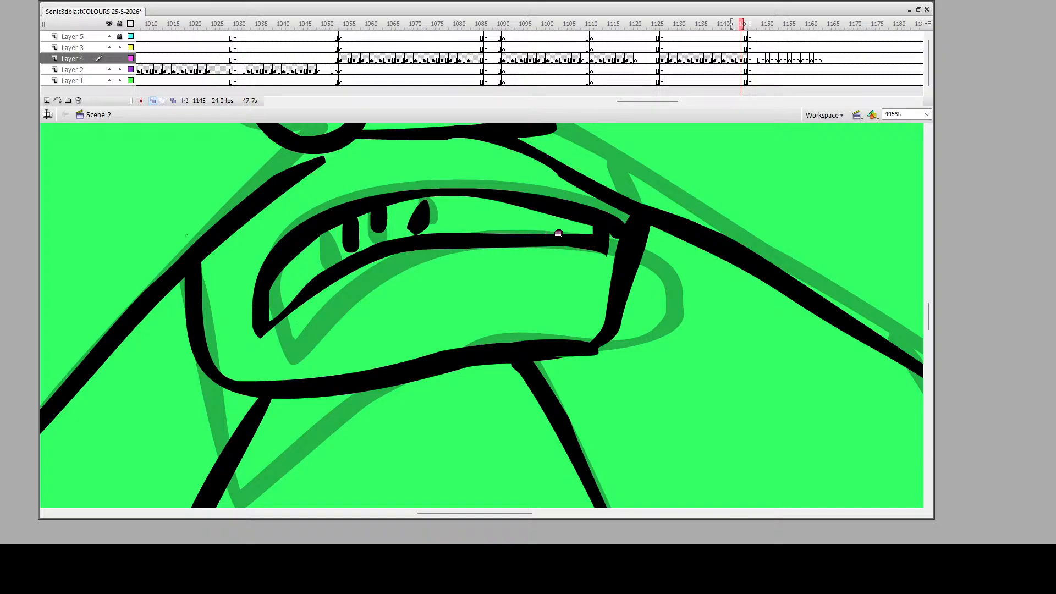
key("z")
left_click(472, 357, "alt")
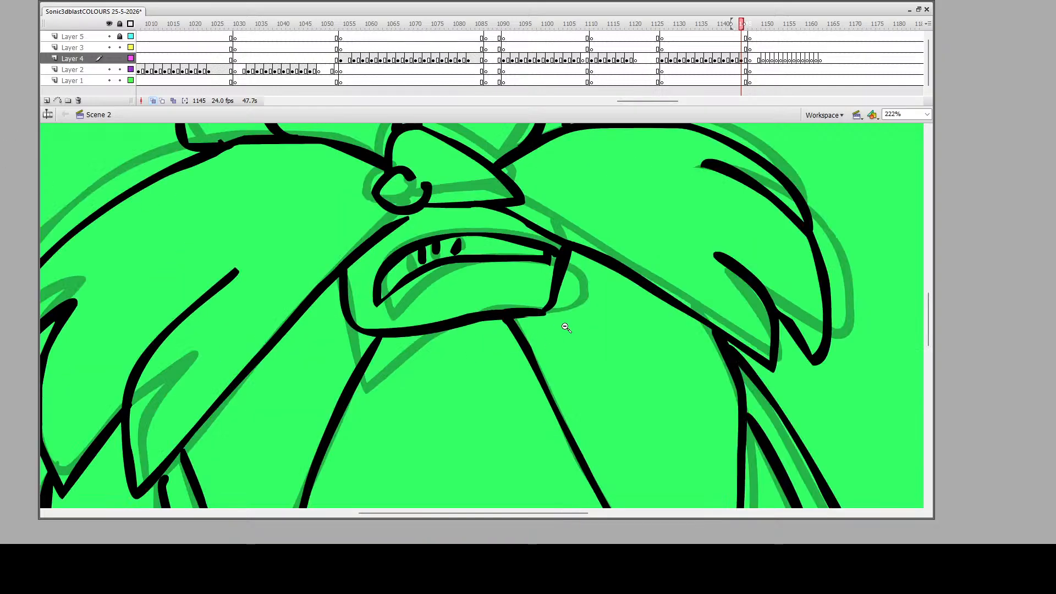
left_click(472, 358, "alt")
left_click(472, 358, "alt")
Play back the animation from about frame 1093 to review the new drawings
left_click_drag(340, 162, 577, 437)
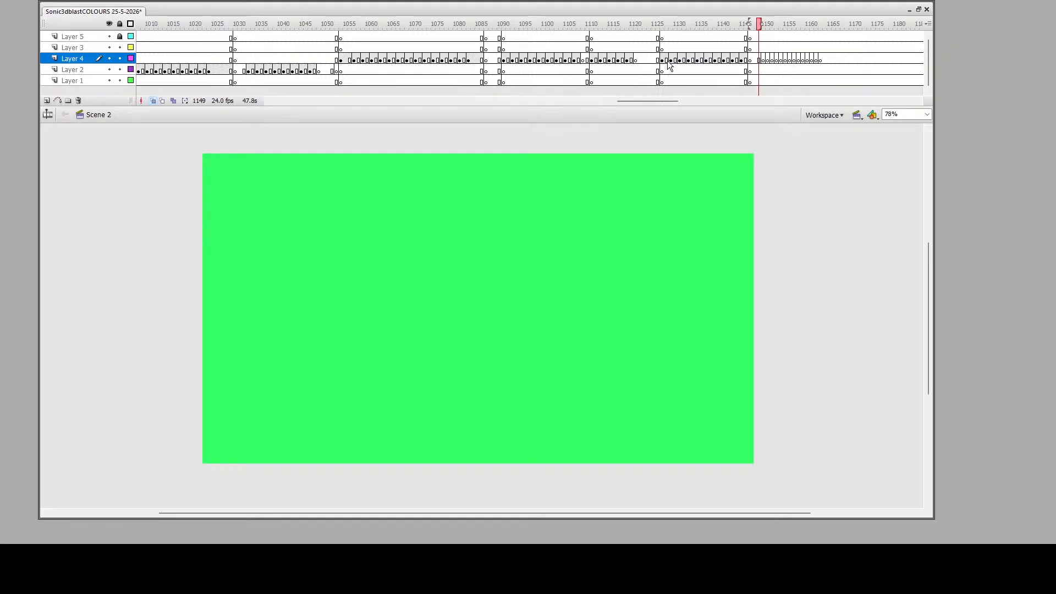
left_click(518, 58)
left_click(519, 48)
key("Return")
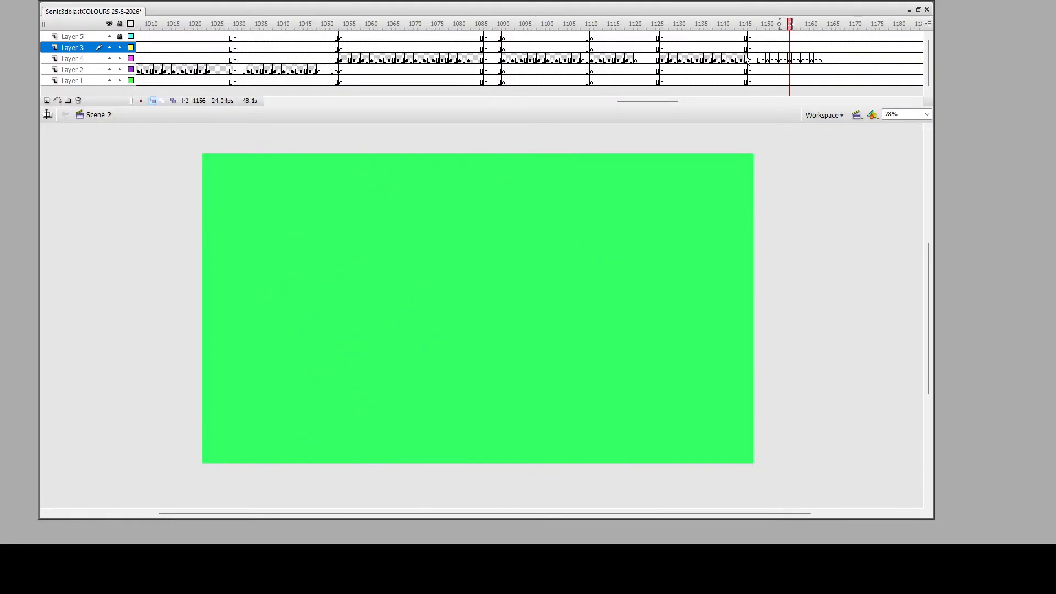
Extend the blank Layer 4 keyframes up to about frame 1157 to two frames each and turn off onion skinning
left_click(763, 25)
key("F5")
left_click(773, 26)
key("F5")
left_click(154, 101)
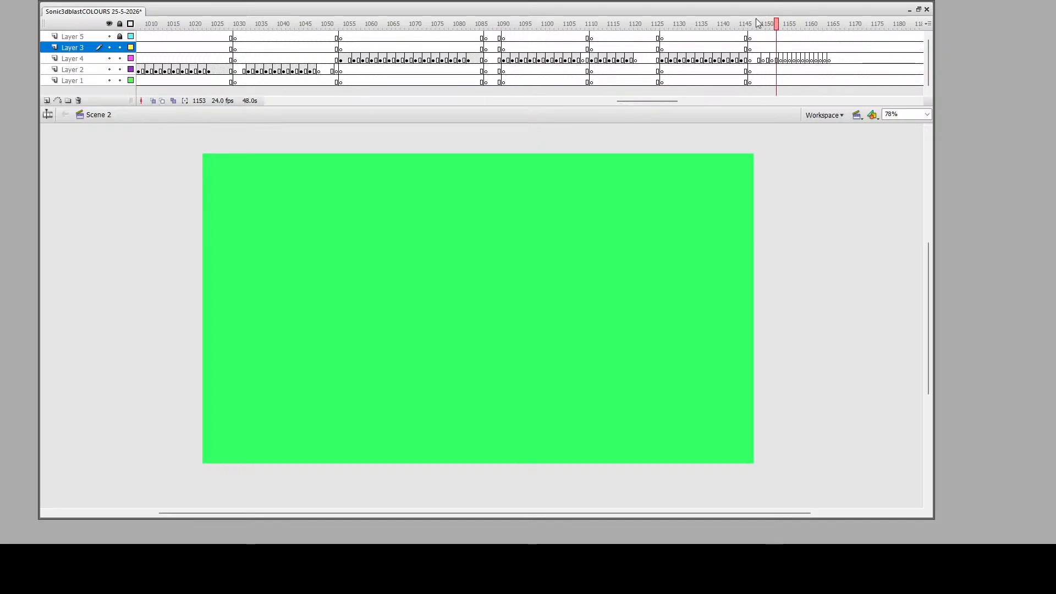
left_click(781, 25)
key("F5")
left_click(794, 22)
key("F5")
left_click(790, 23)
key("F5")
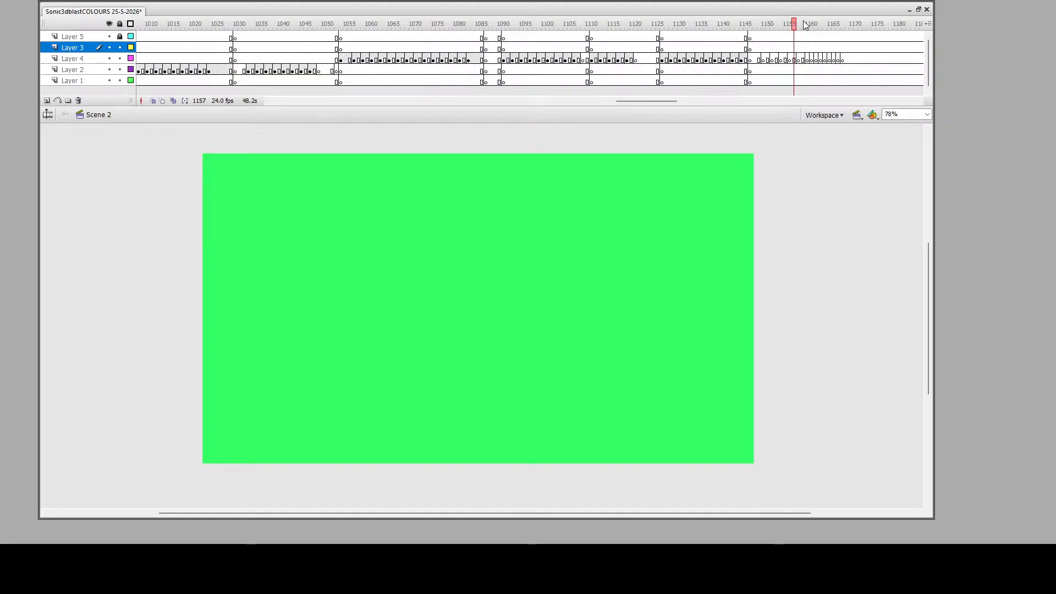
Extend the remaining blank Layer 4 keyframes, up to about frame 1175, to two frames each
left_click(808, 23)
key("F5")
left_click(817, 23)
key("F5")
left_click(830, 24)
key("F5")
left_click(830, 23)
left_click(826, 24)
key("F5")
left_click(857, 24)
key("F5")
left_click(852, 25)
key("F5")
left_click(848, 25)
key("F5")
left_click(843, 25)
key("F5")
Replay the inked shots leading up to the blank keyframes, starting at about frame 1095
left_click(758, 58)
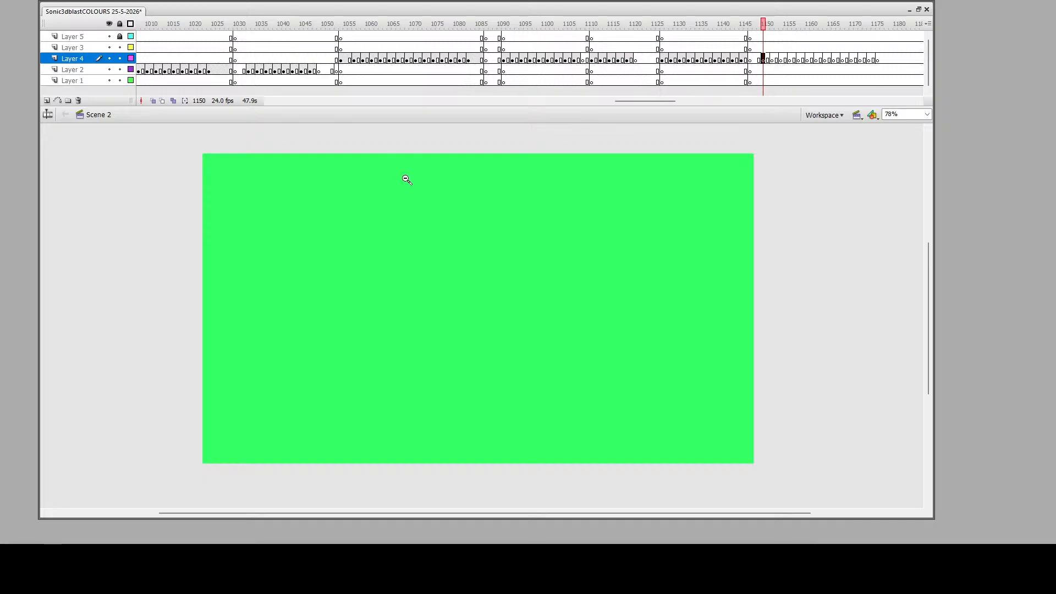
left_click_drag(253, 147, 745, 482)
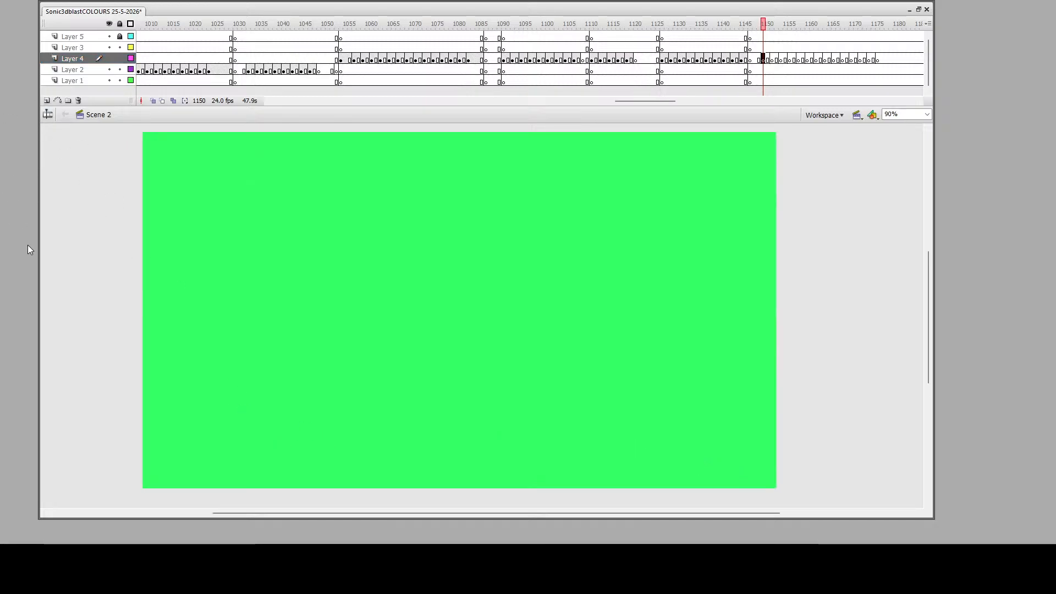
left_click(472, 312, "alt")
left_click_drag(281, 223, 548, 444)
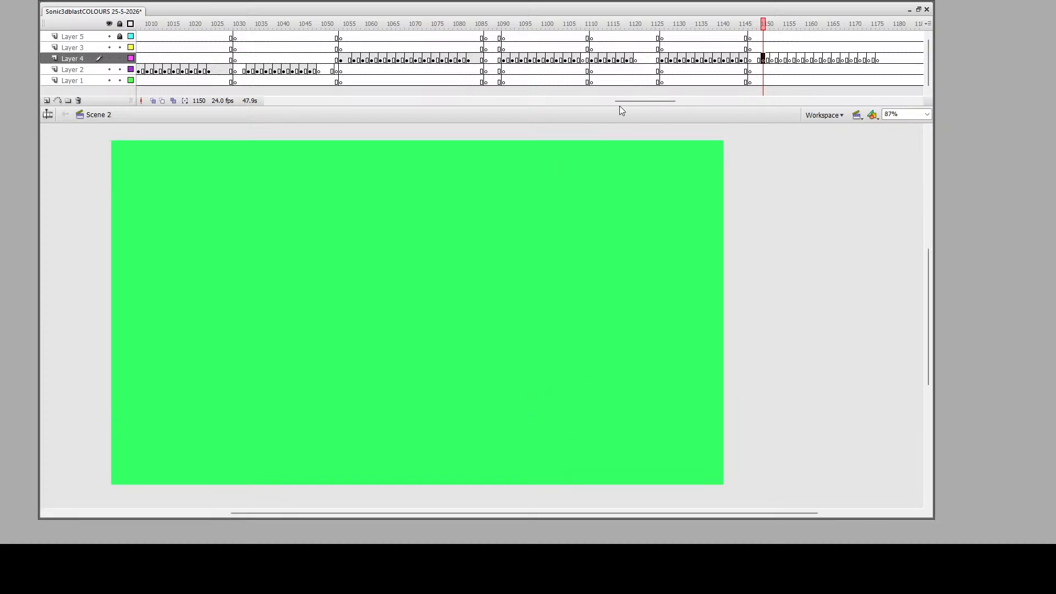
left_click(524, 72)
key("Return")
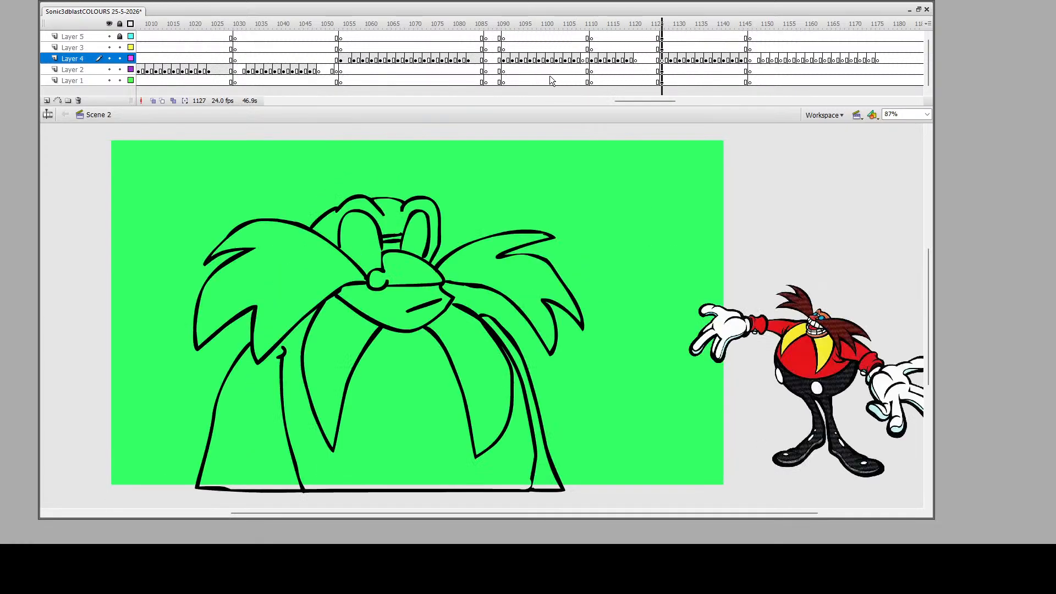
Draw a small nose and both spiky moustache halves of the character in frame 1150 on Layer 4
left_click(762, 59)
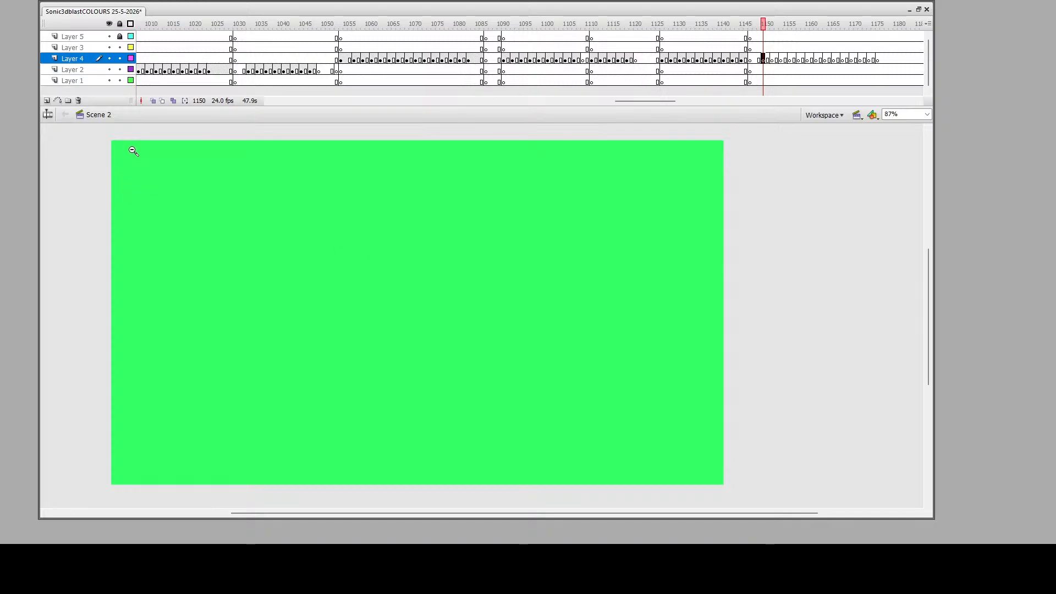
left_click(27, 91)
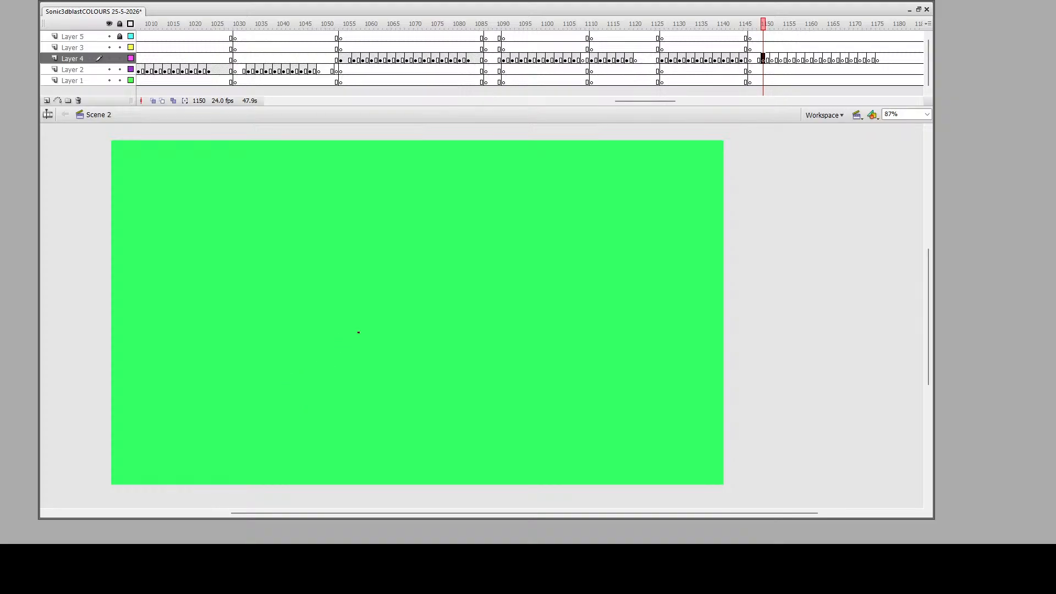
mouse_move(373, 311)
left_mouse_down()
mouse_move(373, 298)
mouse_move(362, 316)
mouse_move(302, 279)
mouse_move(315, 289)
mouse_move(278, 304)
mouse_move(288, 310)
mouse_move(276, 323)
mouse_move(293, 326)
mouse_move(286, 346)
mouse_move(360, 324)
mouse_move(419, 281)
mouse_move(407, 292)
mouse_move(431, 300)
mouse_move(431, 313)
mouse_move(404, 313)
left_mouse_up()
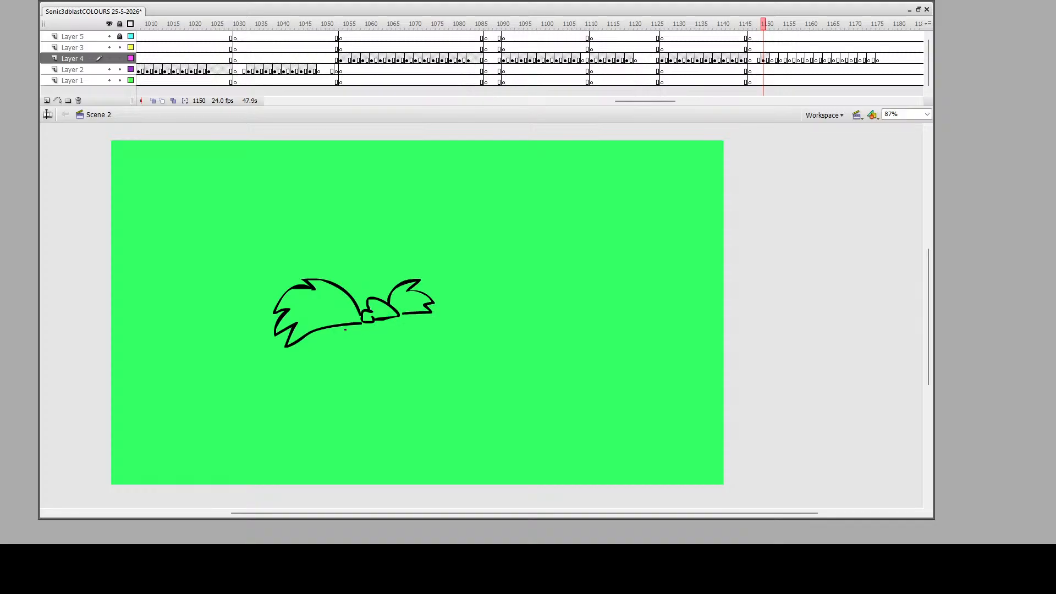
Draw the open mouth with teeth below the nose, and the head with its angry eyes above it
mouse_move(346, 329)
left_mouse_down()
mouse_move(370, 343)
mouse_move(408, 326)
mouse_move(407, 312)
mouse_move(374, 337)
mouse_move(406, 323)
left_mouse_up()
mouse_move(403, 323)
left_mouse_down()
mouse_move(374, 325)
mouse_move(371, 336)
mouse_move(406, 326)
left_mouse_up()
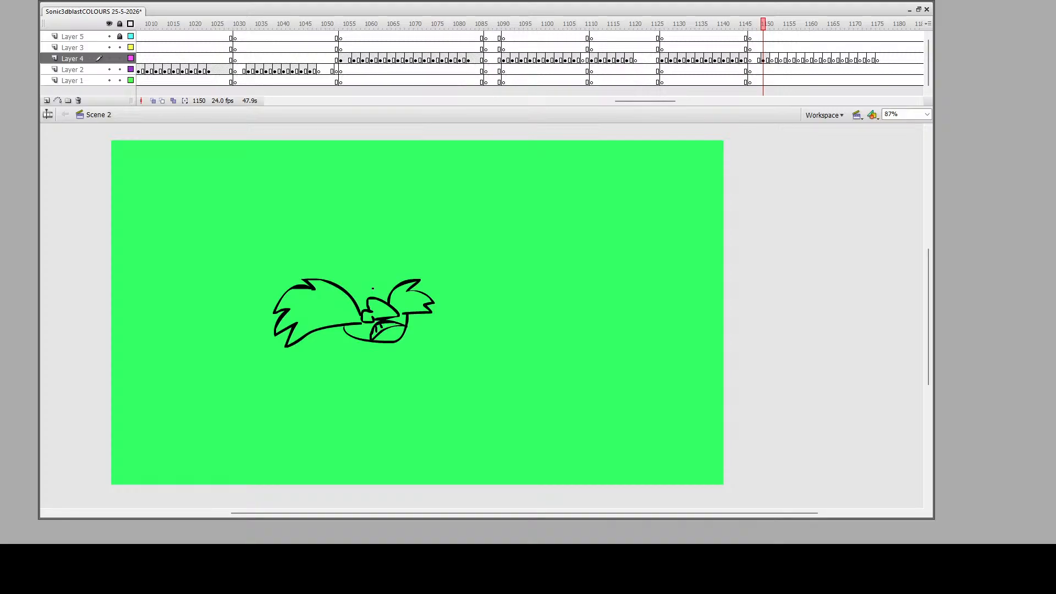
mouse_move(372, 286)
left_mouse_down()
mouse_move(325, 274)
mouse_move(350, 299)
mouse_move(345, 282)
mouse_move(393, 268)
mouse_move(395, 287)
mouse_move(380, 297)
mouse_move(352, 271)
mouse_move(386, 261)
mouse_move(400, 269)
mouse_move(376, 279)
mouse_move(355, 255)
mouse_move(383, 269)
left_mouse_up()
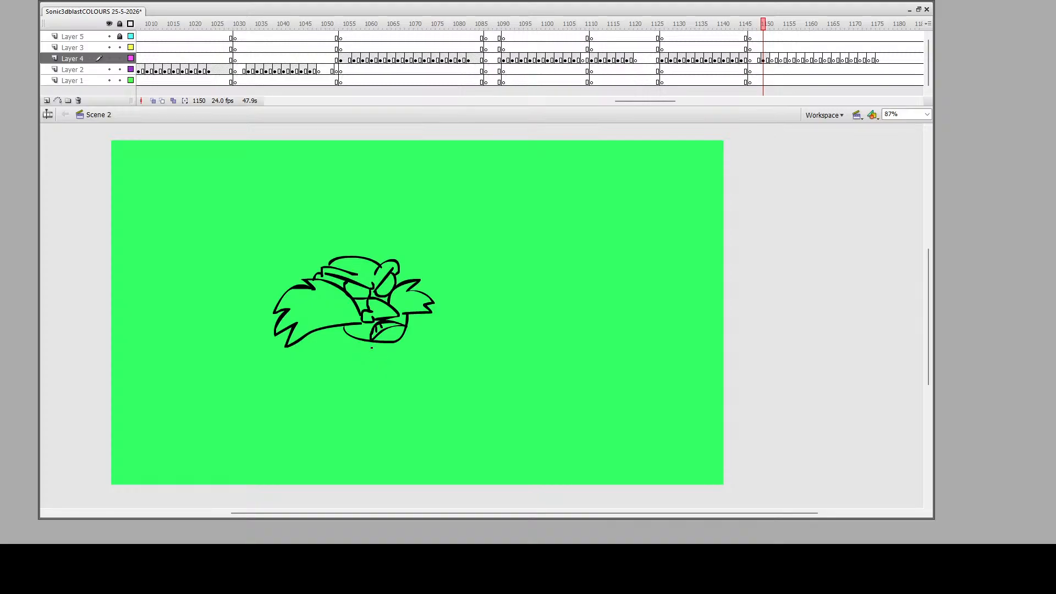
Draw the two pointed collar flaps beneath the chin in frame 1150
mouse_move(379, 347)
left_mouse_down()
mouse_move(352, 375)
mouse_move(336, 367)
mouse_move(333, 333)
mouse_move(410, 376)
mouse_move(421, 359)
mouse_move(411, 332)
left_mouse_up()
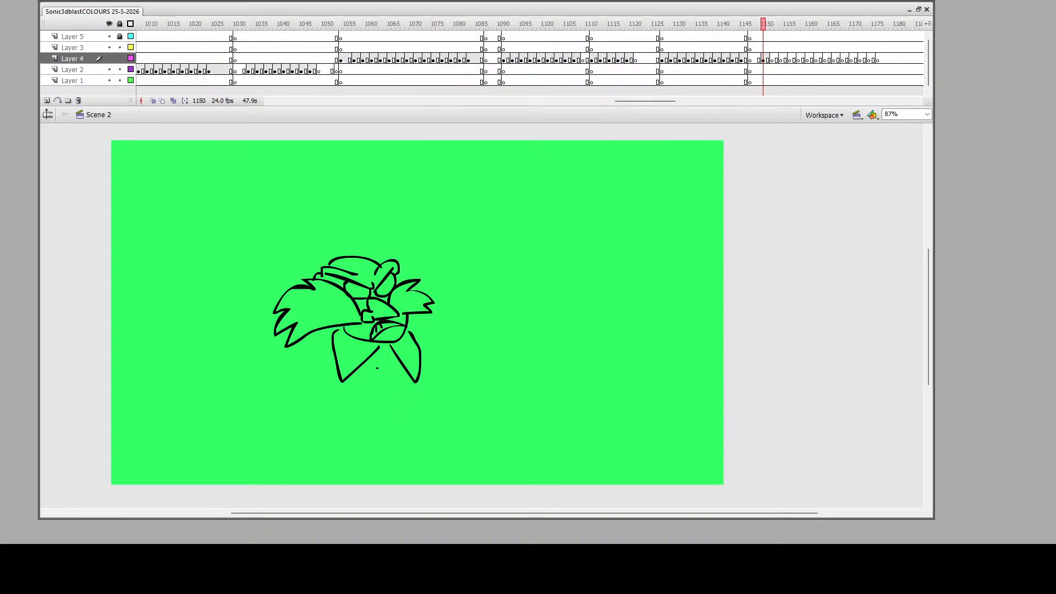
scroll(403, 359, "down", 3)
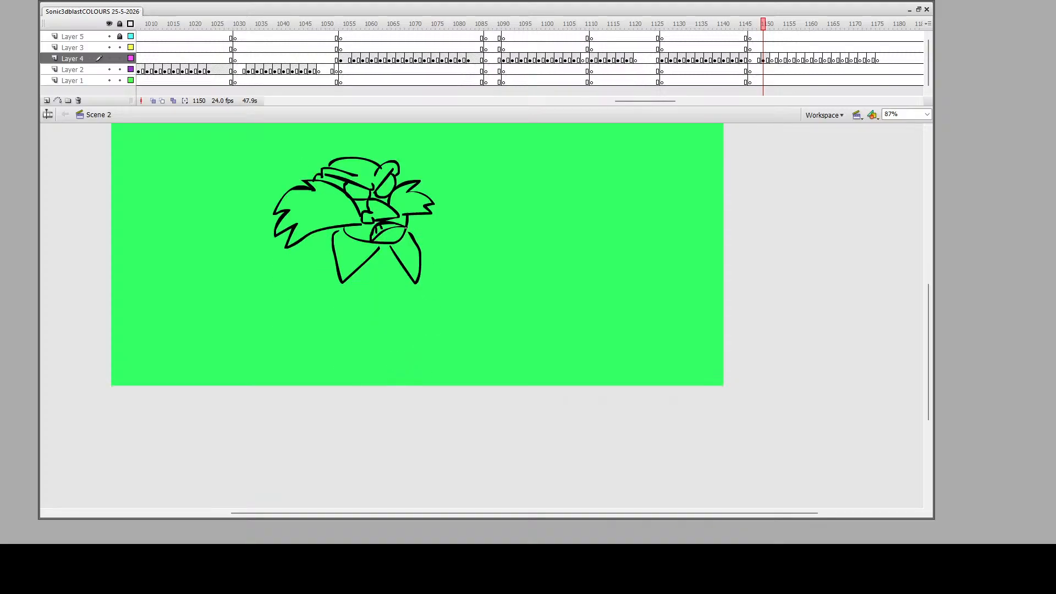
Draw the round body with a curved waistline in frame 1150, plus the forward arm with its flared sleeve and hand
mouse_move(408, 234)
left_mouse_down()
mouse_move(446, 272)
mouse_move(441, 305)
mouse_move(405, 329)
mouse_move(326, 322)
mouse_move(299, 286)
mouse_move(328, 234)
left_mouse_up()
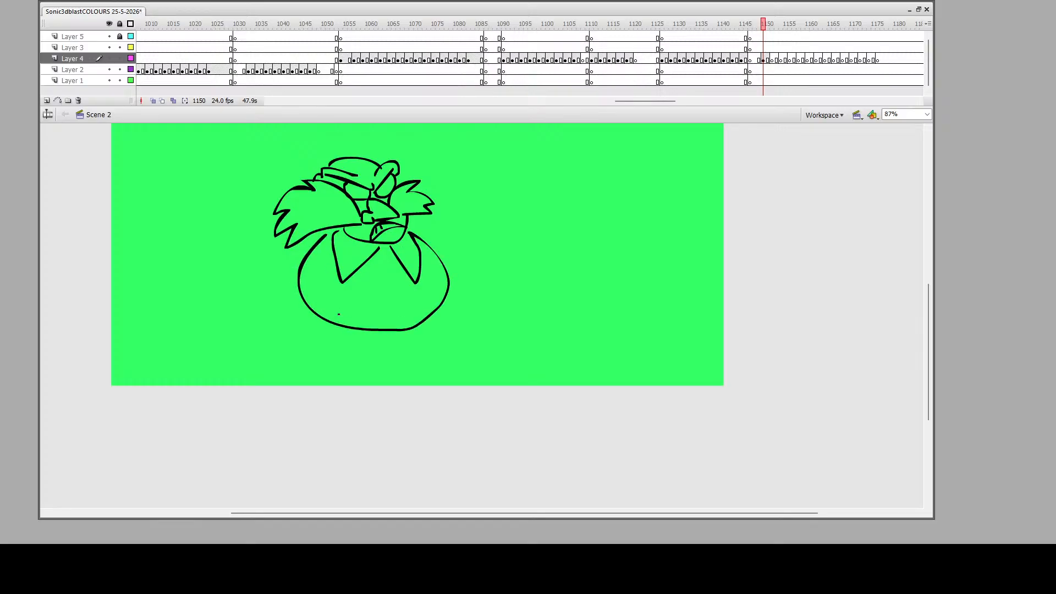
left_click_drag(327, 320, 411, 326)
mouse_move(407, 227)
left_mouse_down()
mouse_move(563, 294)
mouse_move(502, 323)
mouse_move(438, 254)
left_mouse_up()
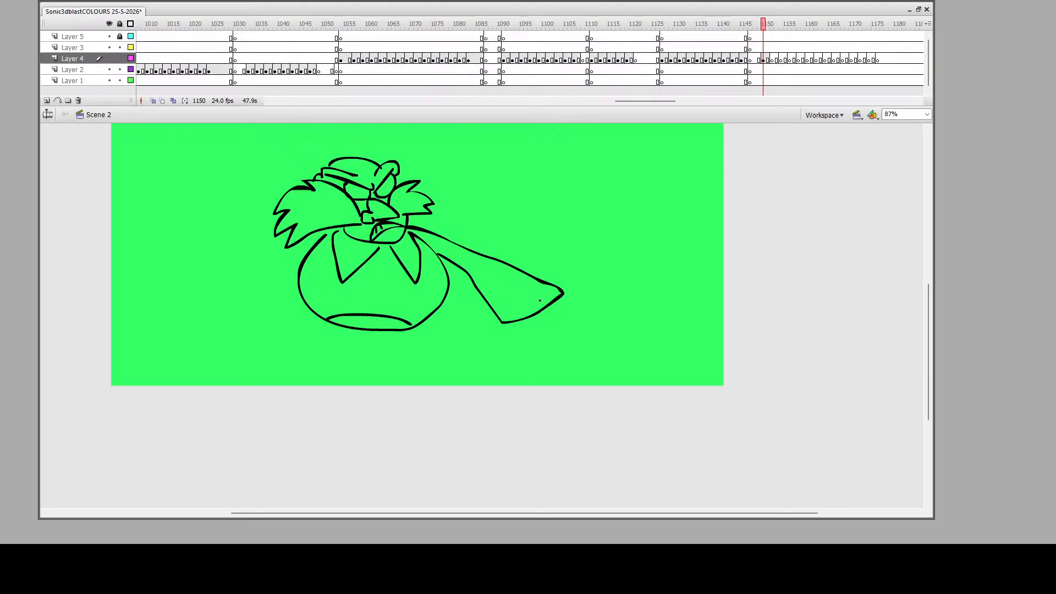
mouse_move(556, 299)
left_mouse_down()
mouse_move(572, 353)
mouse_move(557, 359)
mouse_move(550, 318)
mouse_move(509, 326)
left_mouse_up()
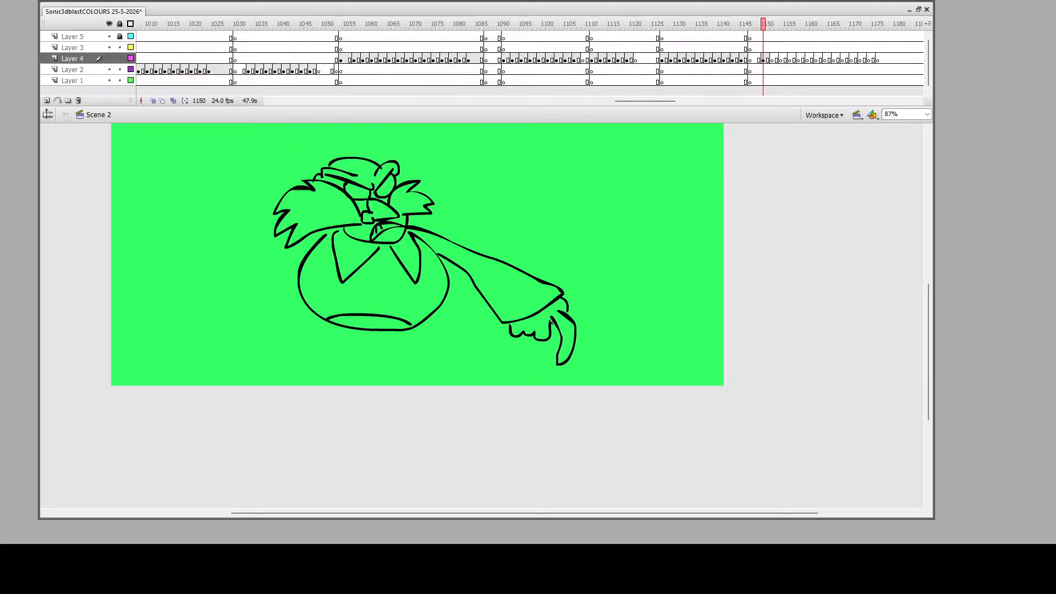
Draw both striding legs with large oval shoes beneath the body, and the rear arm with its sleeve and open hand
scroll(429, 325, "down", 3)
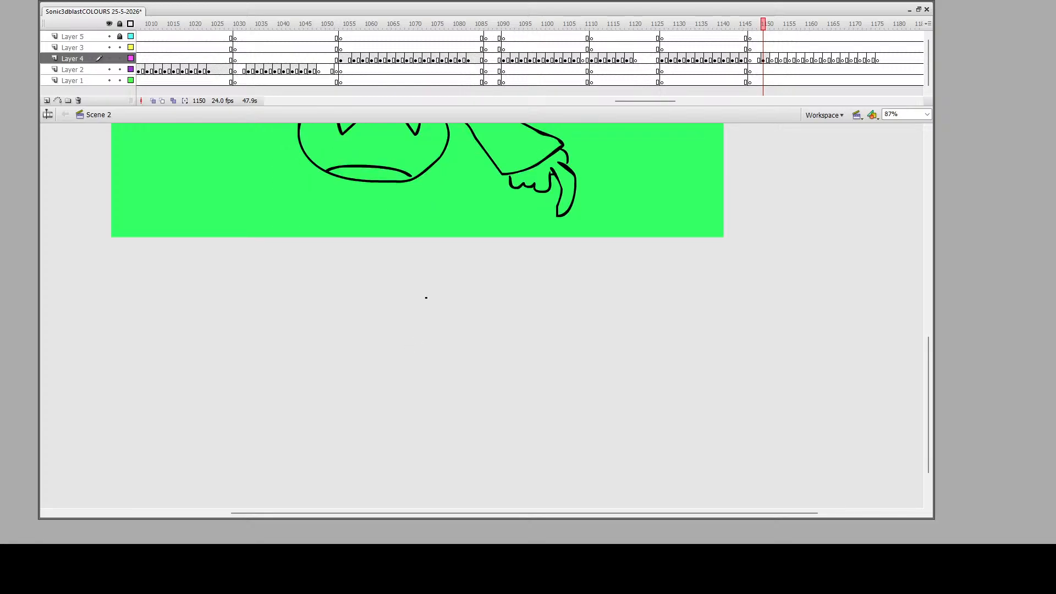
mouse_move(412, 182)
left_mouse_down()
mouse_move(555, 249)
mouse_move(611, 224)
mouse_move(657, 252)
mouse_move(631, 294)
mouse_move(556, 310)
mouse_move(529, 261)
mouse_move(398, 181)
mouse_move(329, 192)
mouse_move(295, 224)
mouse_move(273, 190)
mouse_move(193, 209)
mouse_move(234, 164)
mouse_move(279, 159)
mouse_move(290, 177)
mouse_move(279, 184)
mouse_move(296, 206)
mouse_move(348, 177)
left_mouse_up()
scroll(417, 291, "up", 5)
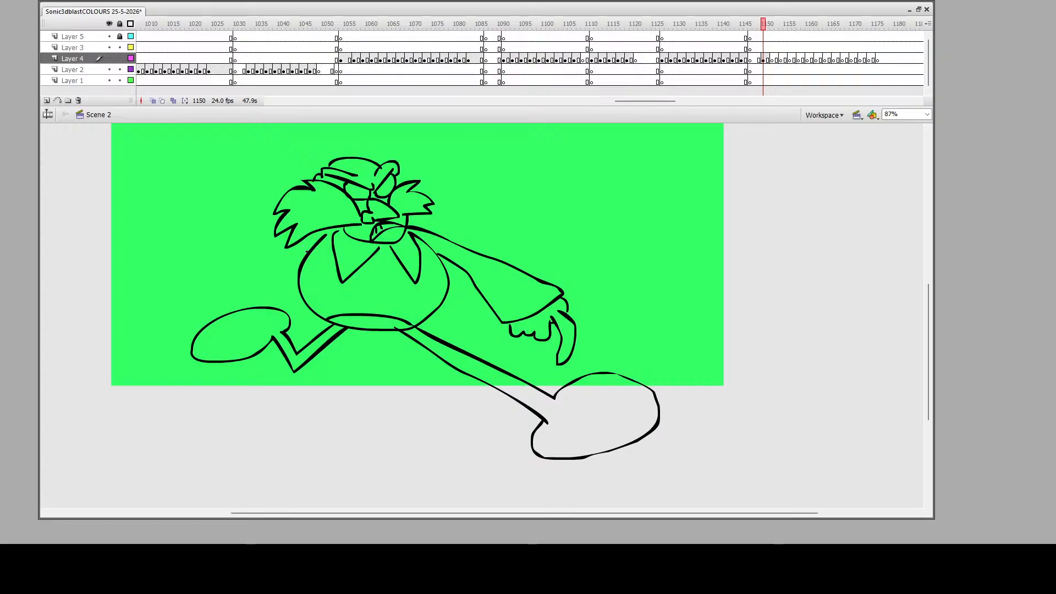
mouse_move(306, 252)
left_mouse_down()
mouse_move(270, 250)
mouse_move(235, 272)
mouse_move(215, 248)
mouse_move(240, 217)
mouse_move(274, 221)
left_mouse_up()
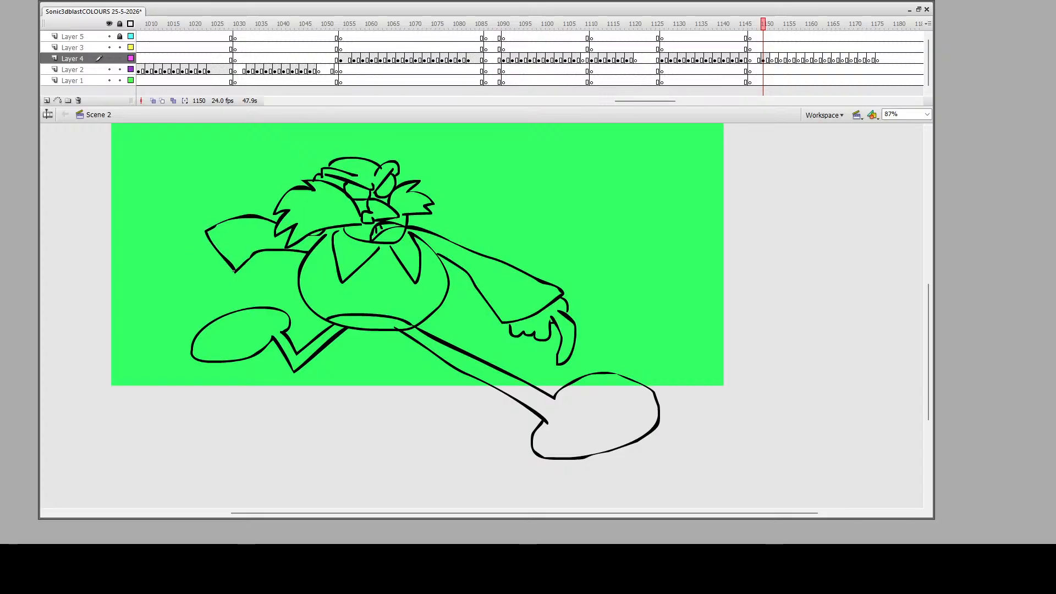
mouse_move(234, 270)
left_mouse_down()
mouse_move(214, 289)
mouse_move(225, 275)
mouse_move(219, 265)
mouse_move(169, 259)
mouse_move(171, 243)
mouse_move(210, 250)
mouse_move(178, 233)
mouse_move(163, 235)
mouse_move(164, 245)
mouse_move(161, 232)
mouse_move(194, 231)
left_mouse_up()
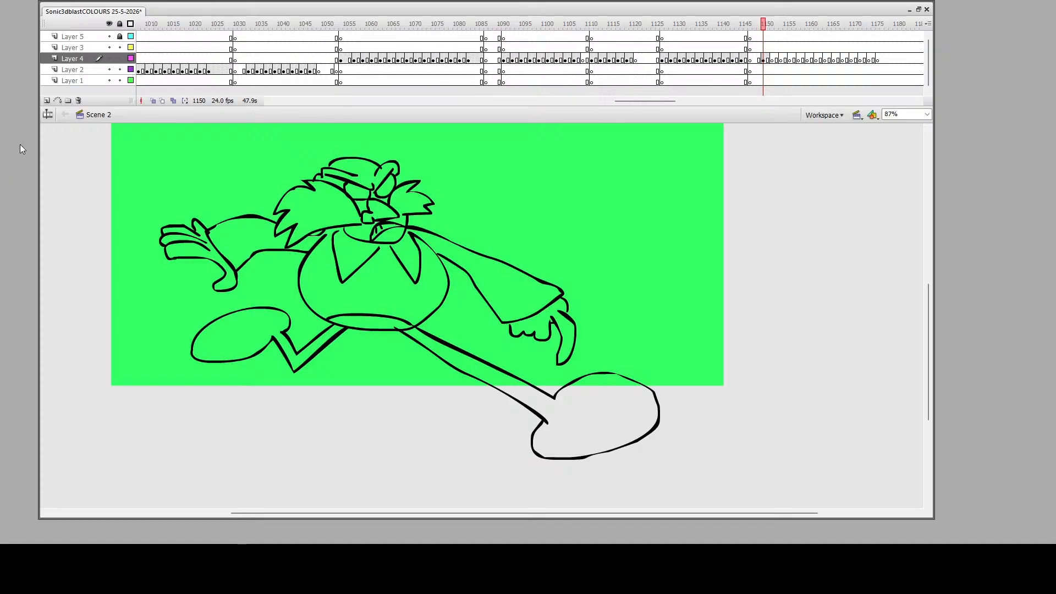
Remove the excess ink between the nose's lower edge and the mouth using red cut lines, and thin the mouth's corner
left_click_drag(366, 205, 444, 260)
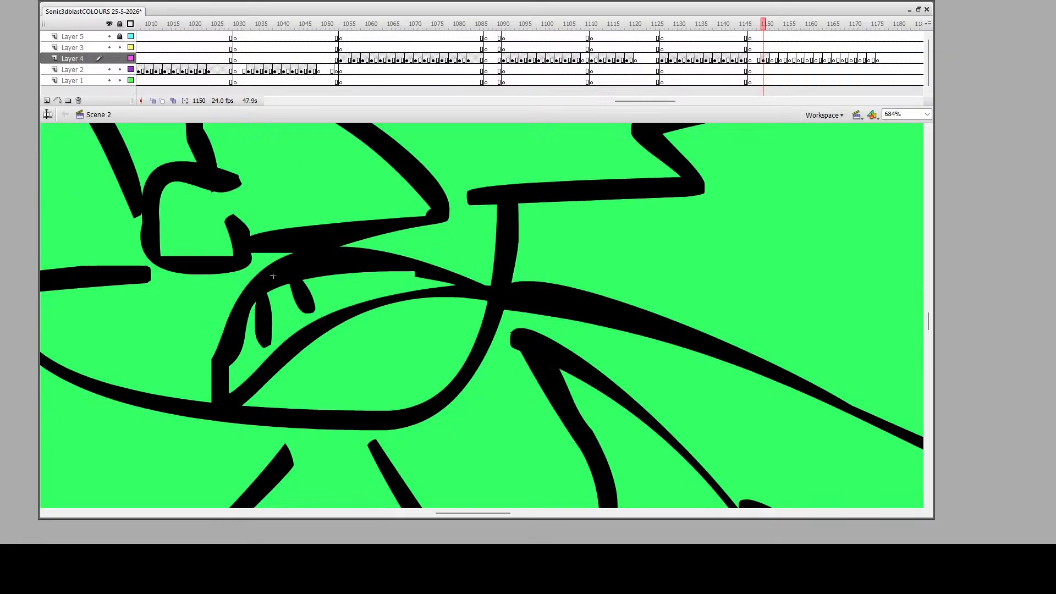
mouse_move(234, 283)
left_mouse_down()
mouse_move(456, 254)
mouse_move(254, 243)
mouse_move(229, 278)
left_mouse_up()
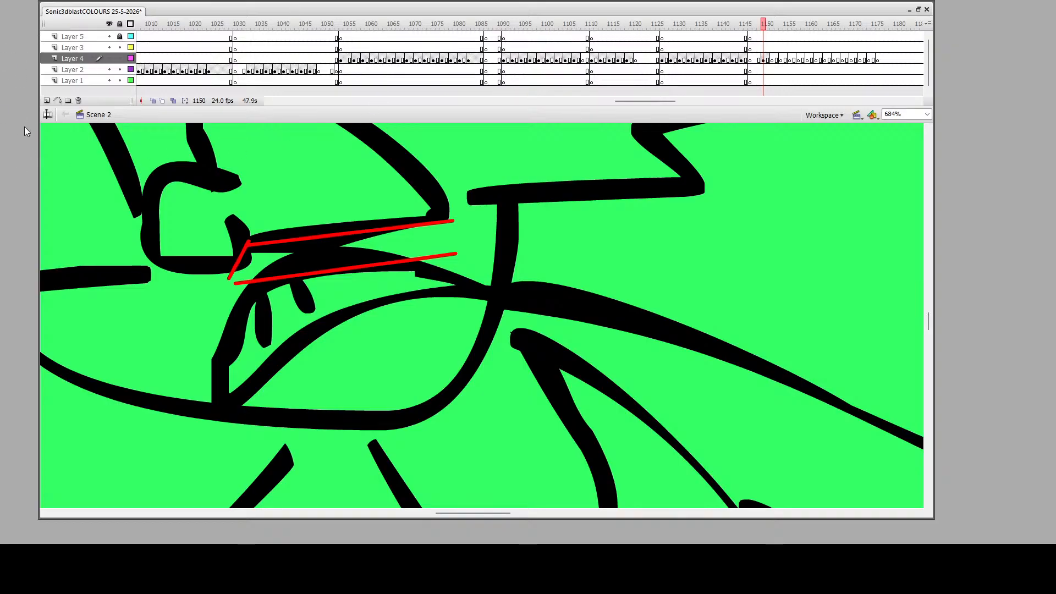
left_click_drag(228, 195, 165, 190)
key("ctrl+z")
mouse_move(282, 240)
left_mouse_down()
mouse_move(294, 264)
mouse_move(283, 259)
mouse_move(295, 252)
mouse_move(247, 261)
left_mouse_up()
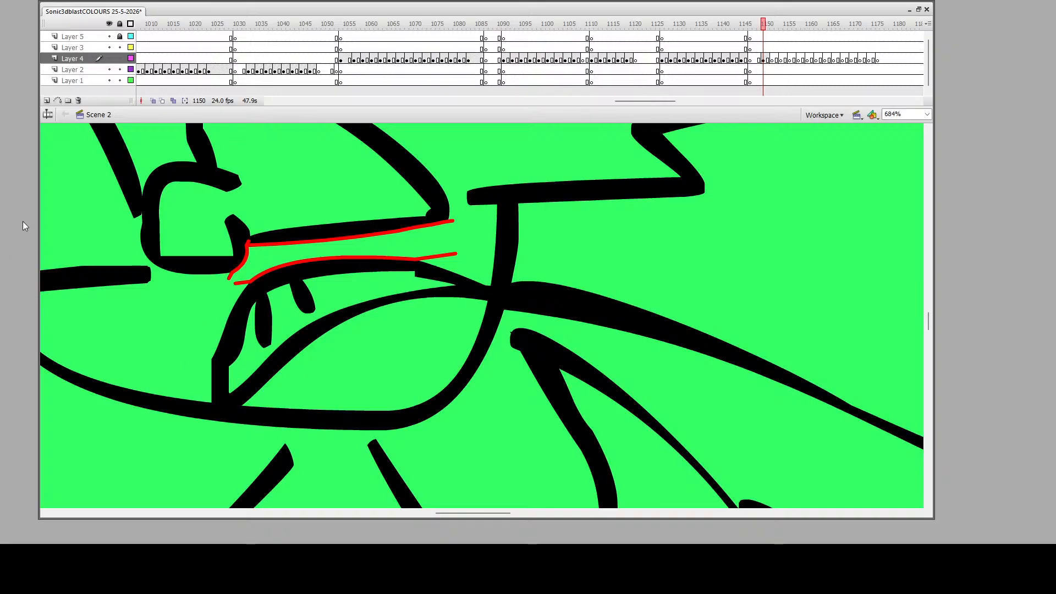
left_click_drag(251, 304, 235, 375)
key("ctrl+z")
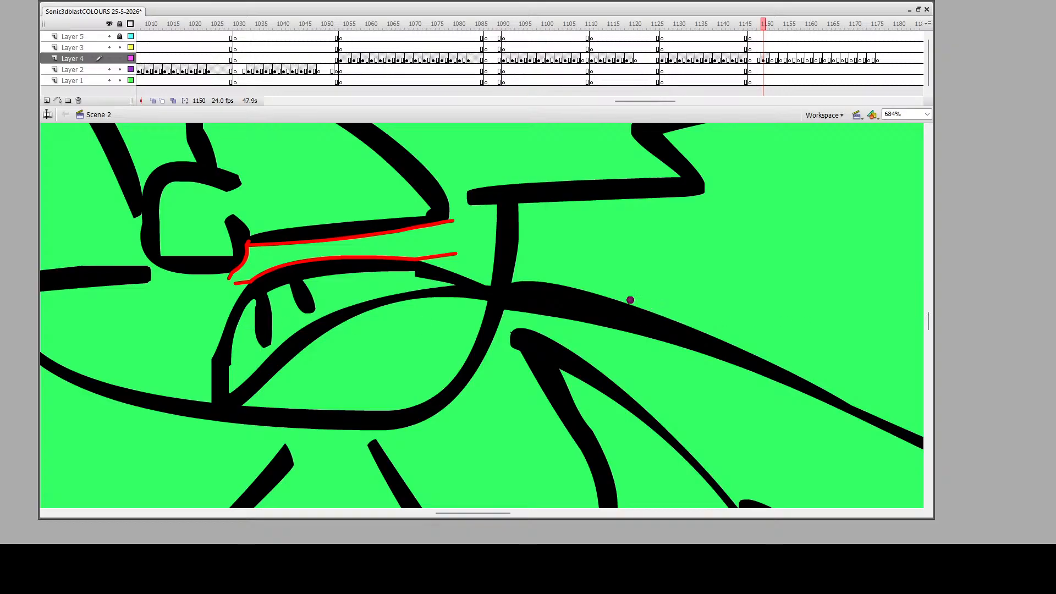
Thin the forward arm's thick upper line where it leaves the jaw
mouse_move(507, 312)
left_mouse_down()
mouse_move(670, 341)
mouse_move(765, 387)
left_mouse_up()
key("ctrl+z")
left_click_drag(657, 345, 529, 309)
key("ctrl+z")
left_click_drag(655, 344, 620, 330)
key("ctrl+z")
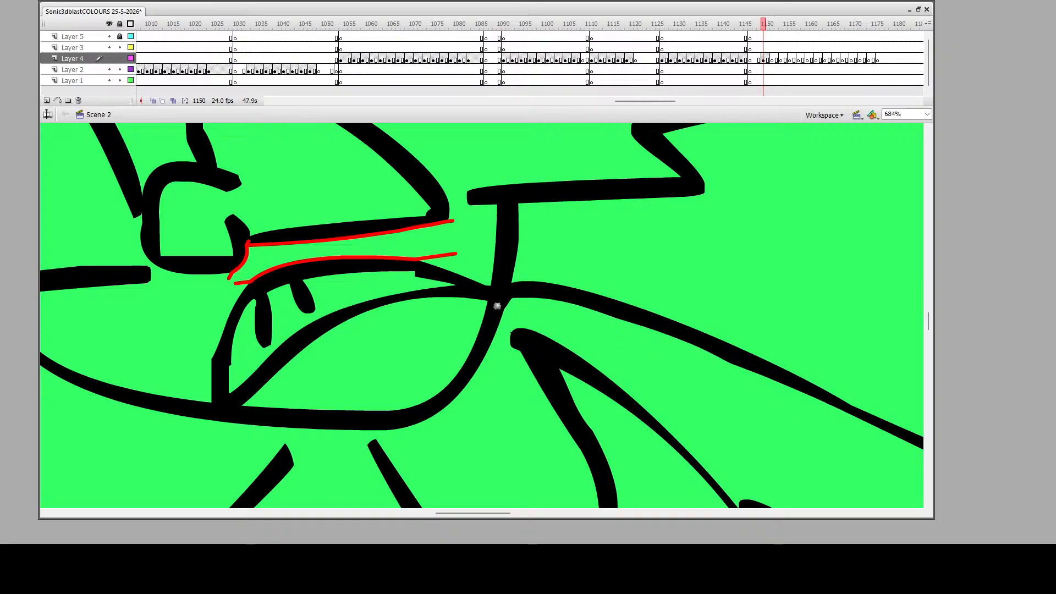
Link the red cut lines above the mouth with a crossing stroke and delete them all together
mouse_move(224, 239)
left_mouse_down()
mouse_move(300, 283)
mouse_move(332, 224)
left_mouse_up()
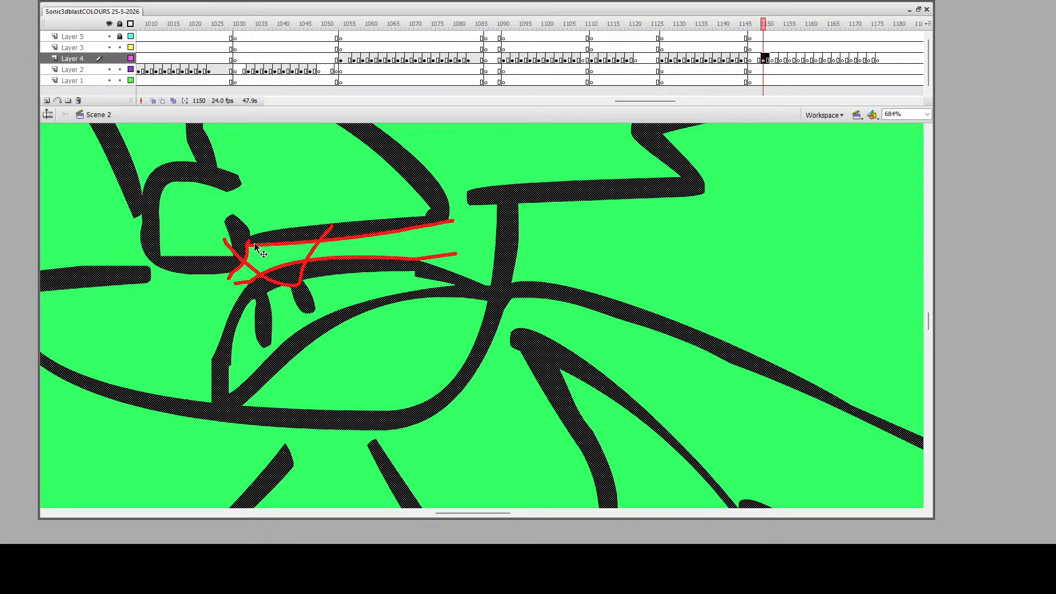
double_click(315, 242)
key("Delete")
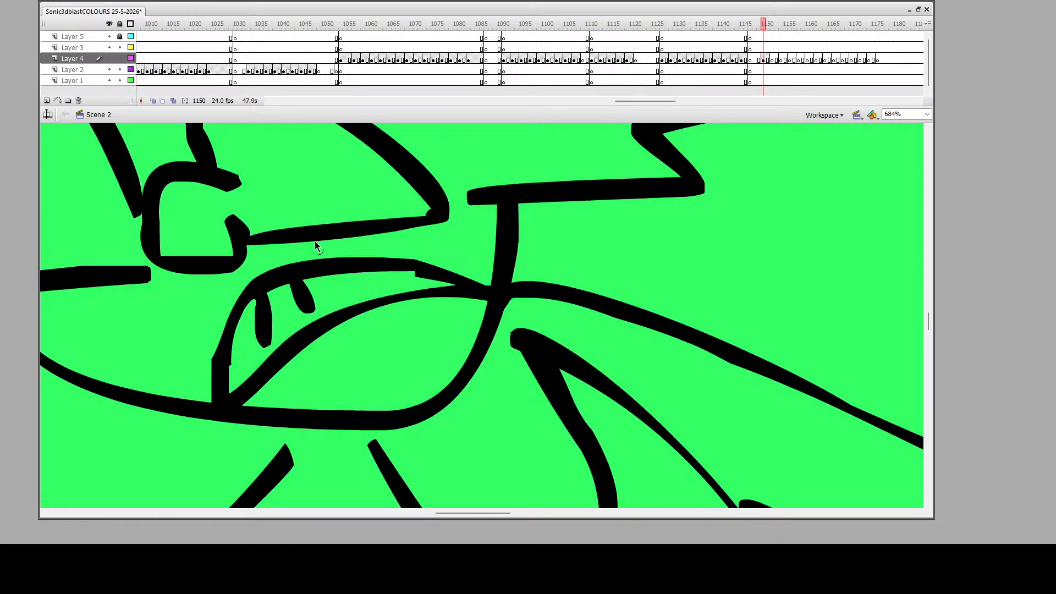
Erase the rounded blob where the collar flap and shoulder line meet below the jaw
scroll(165, 229, "up", 2)
scroll(534, 326, "down", 3)
scroll(535, 329, "up", 2)
scroll(544, 331, "down", 3)
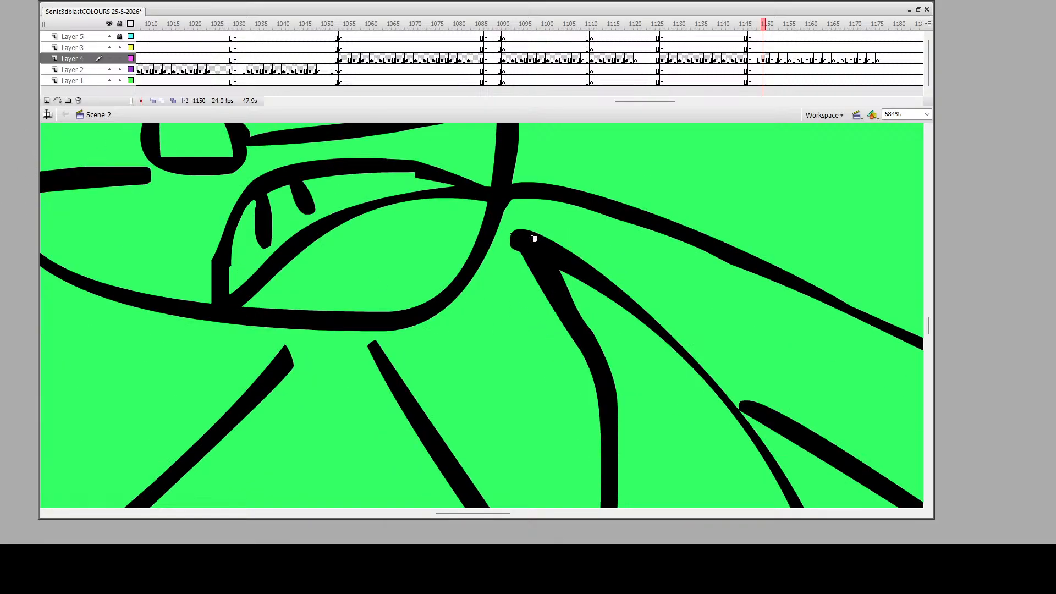
left_click_drag(512, 230, 626, 280)
scroll(660, 300, "up", 7)
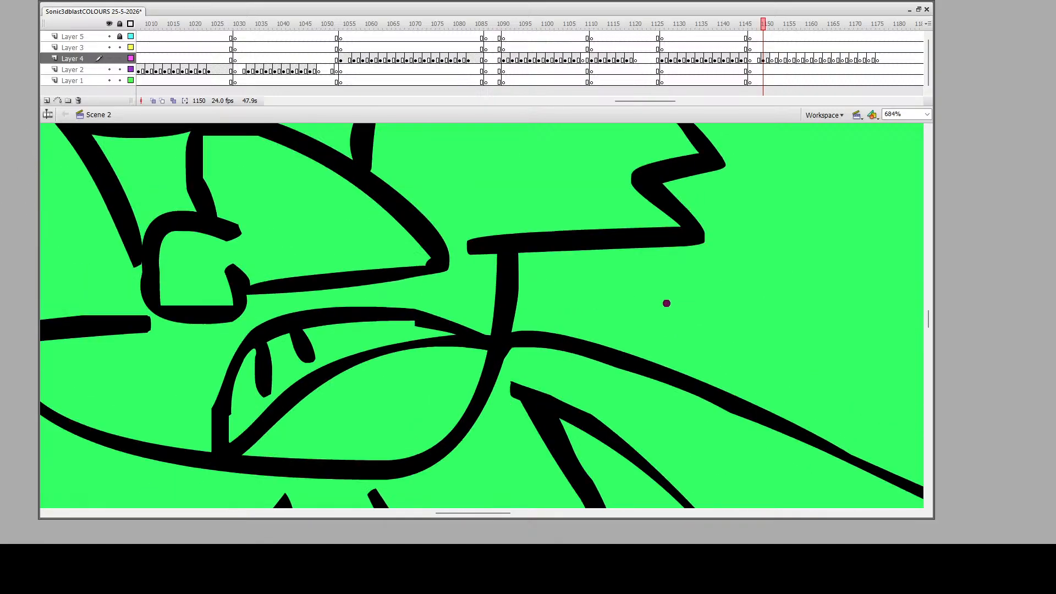
scroll(472, 370, "down", 2)
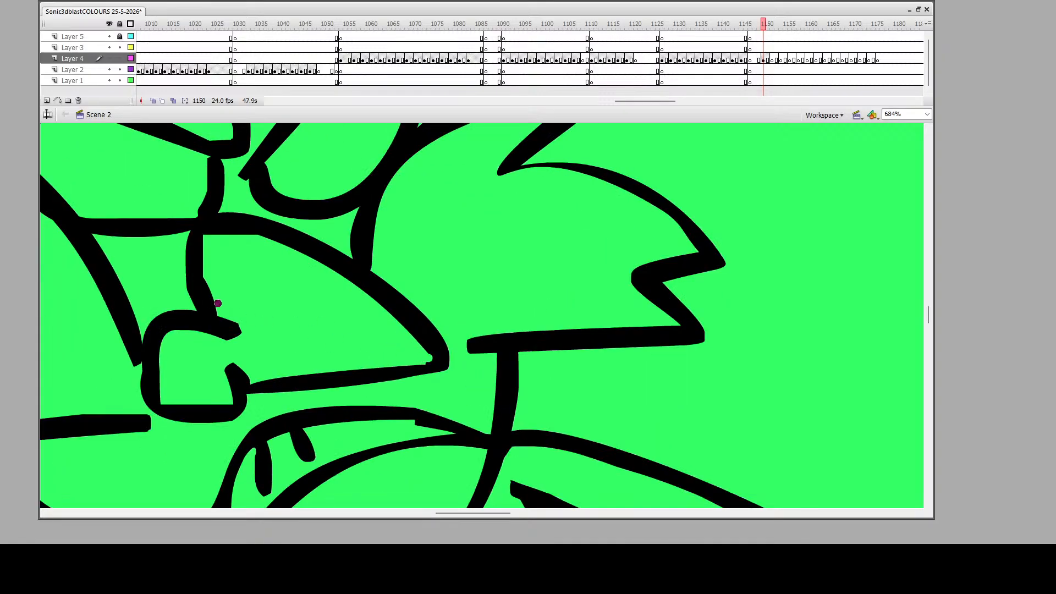
Thin the short lines running from between the eyes down the bridge of the nose
left_click_drag(218, 312, 204, 235)
scroll(352, 204, "up", 3)
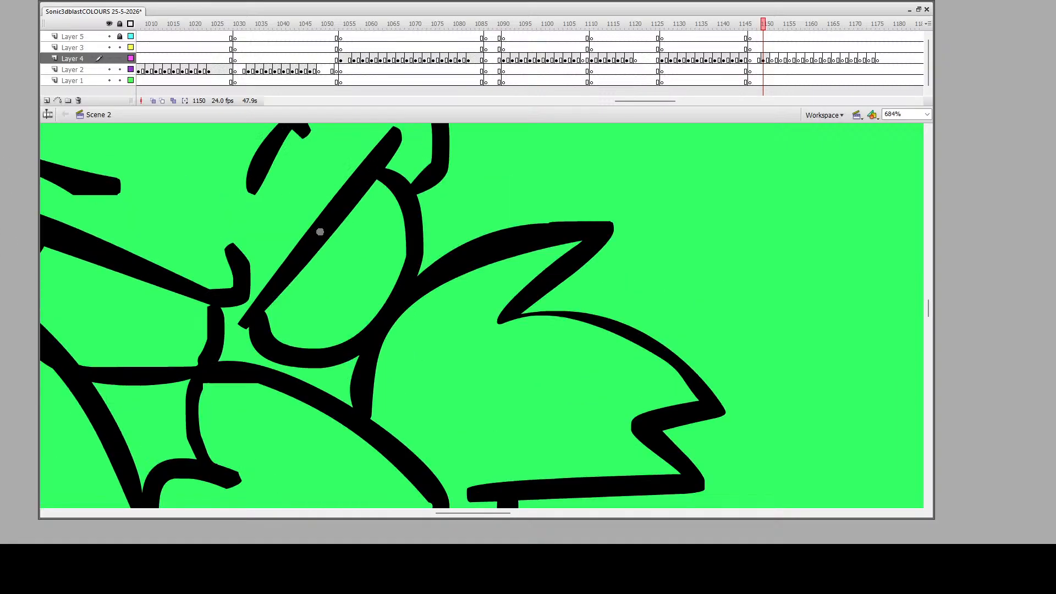
mouse_move(205, 321)
left_mouse_down()
mouse_move(202, 303)
mouse_move(196, 363)
left_mouse_up()
Bridge the gap between the nose's pointed corner and the forward moustache half, and smooth the nose's lower edge
scroll(257, 338, "down", 3)
mouse_move(465, 348)
left_mouse_down()
mouse_move(445, 346)
mouse_move(464, 345)
mouse_move(427, 368)
left_mouse_up()
left_click_drag(248, 379, 440, 361)
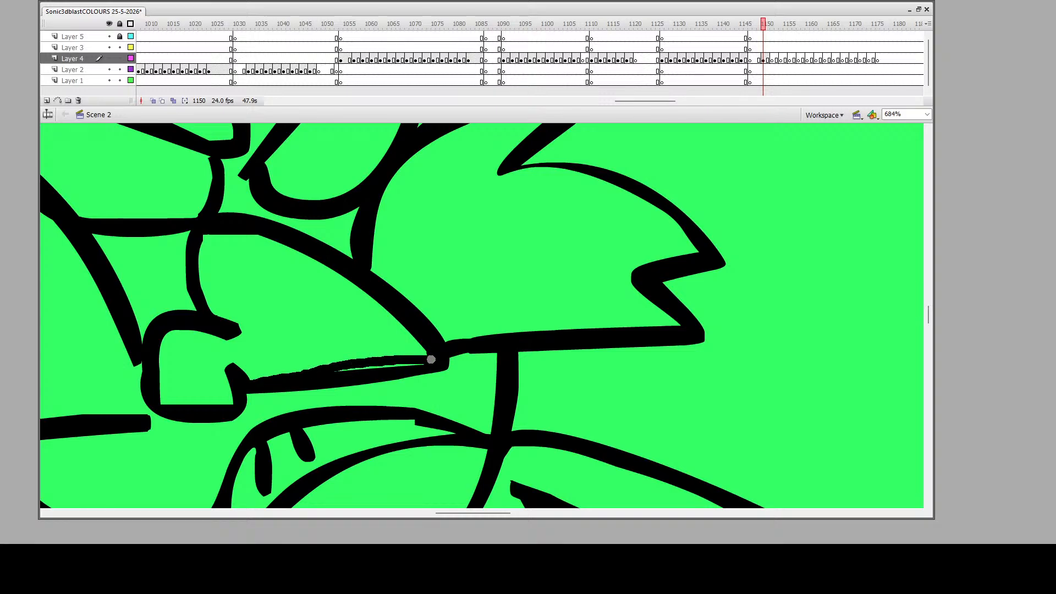
key("ctrl+z")
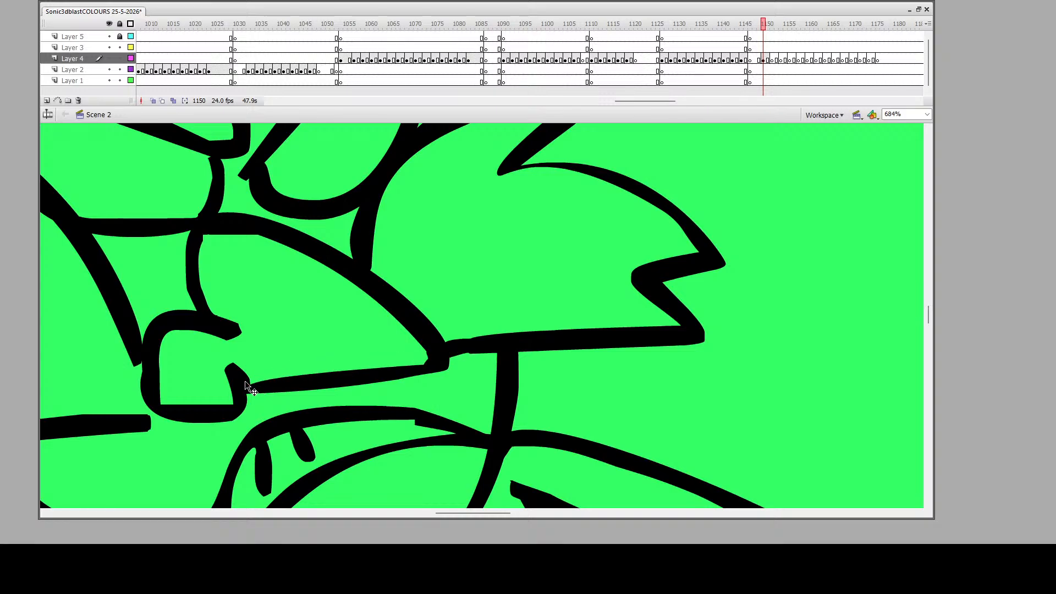
mouse_move(238, 380)
left_mouse_down()
mouse_move(394, 369)
mouse_move(434, 352)
left_mouse_up()
scroll(226, 333, "up", 5)
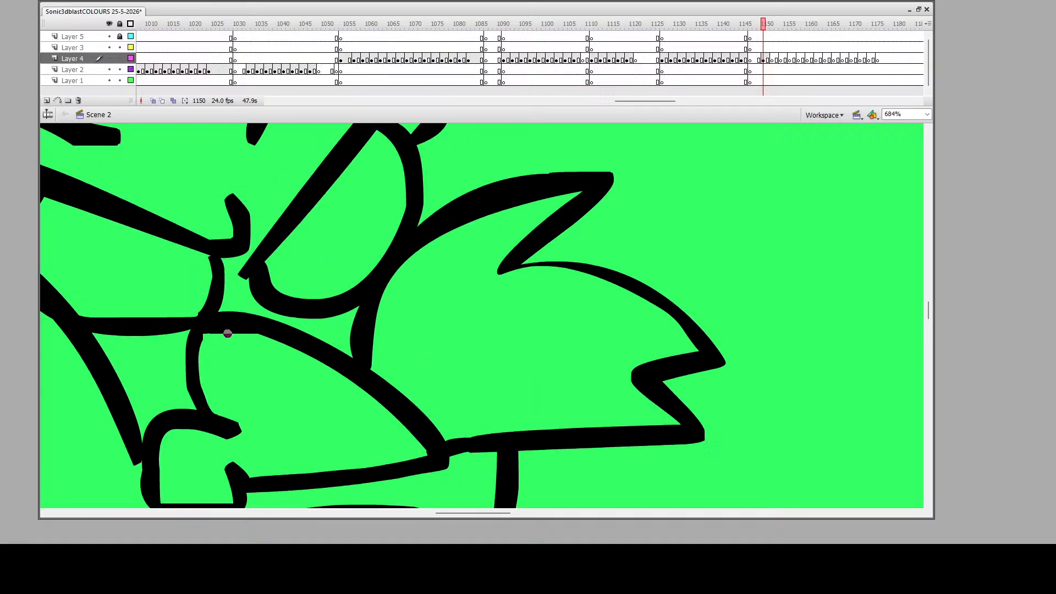
Trim the overlapping end of the head curve where it crosses the raised brow shape
scroll(254, 332, "up", 1)
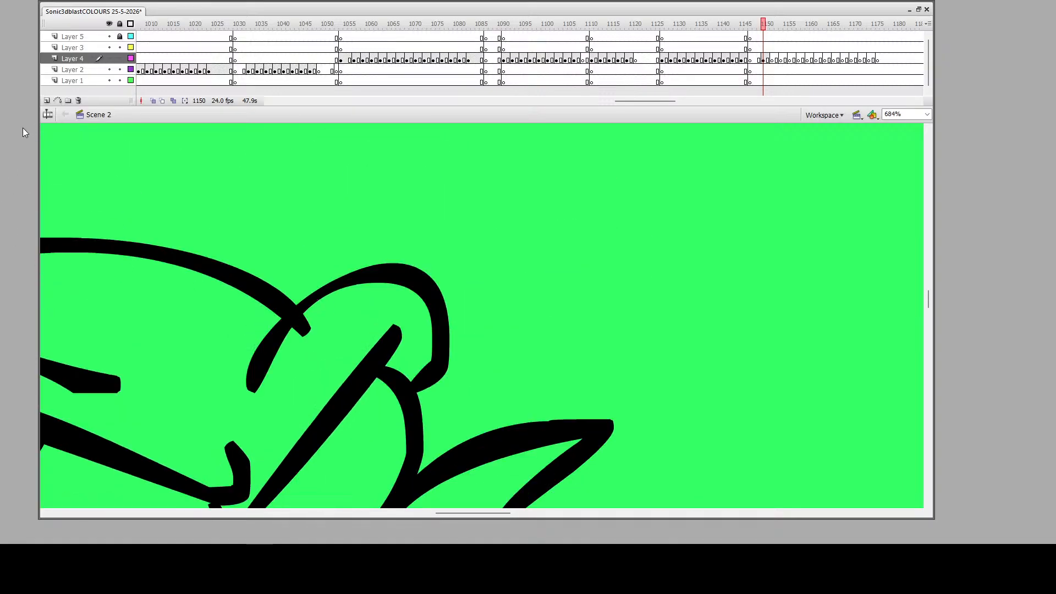
mouse_move(264, 393)
left_mouse_down()
mouse_move(286, 342)
mouse_move(317, 313)
mouse_move(306, 327)
mouse_move(300, 314)
mouse_move(263, 389)
left_mouse_up()
key("ctrl+z")
key("ctrl+z")
key("ctrl+z")
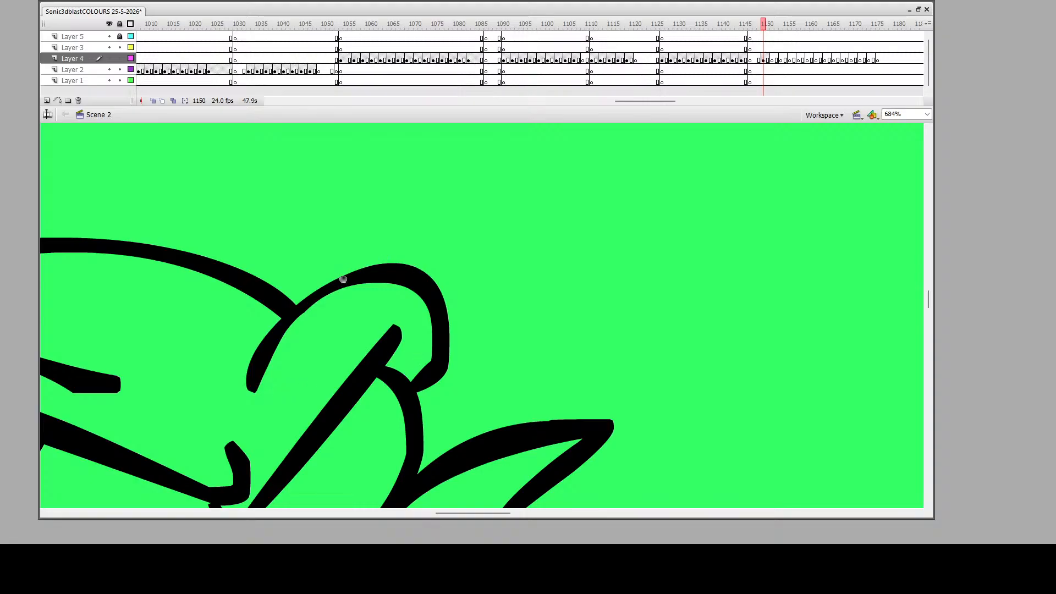
Thin the thick upper line of the forward moustache half and sharpen its top spike
scroll(431, 290, "down", 5)
scroll(493, 285, "up", 1)
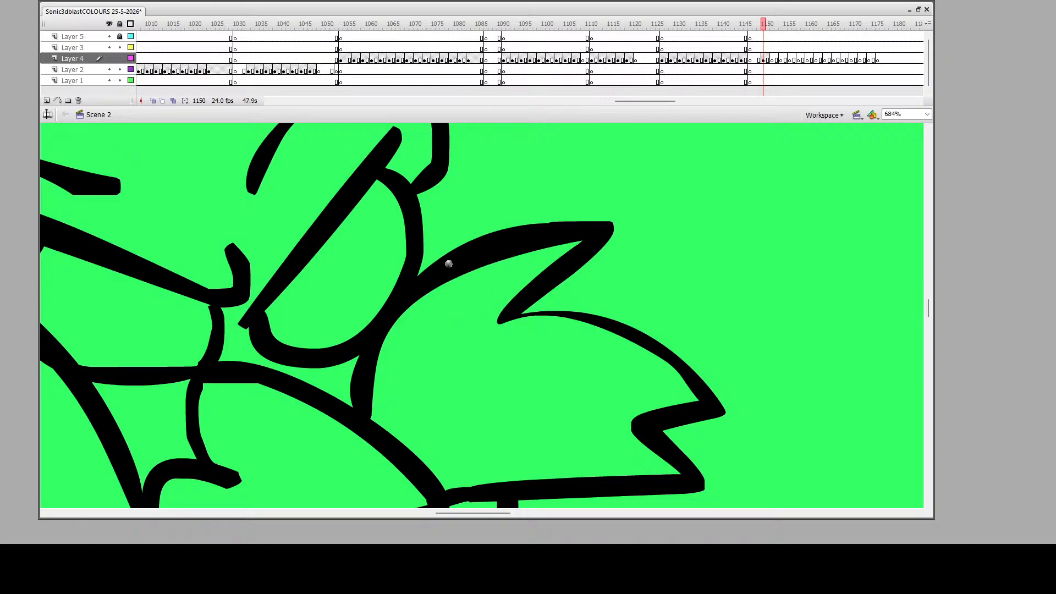
mouse_move(427, 256)
left_mouse_down()
mouse_move(452, 238)
mouse_move(554, 226)
mouse_move(637, 230)
left_mouse_up()
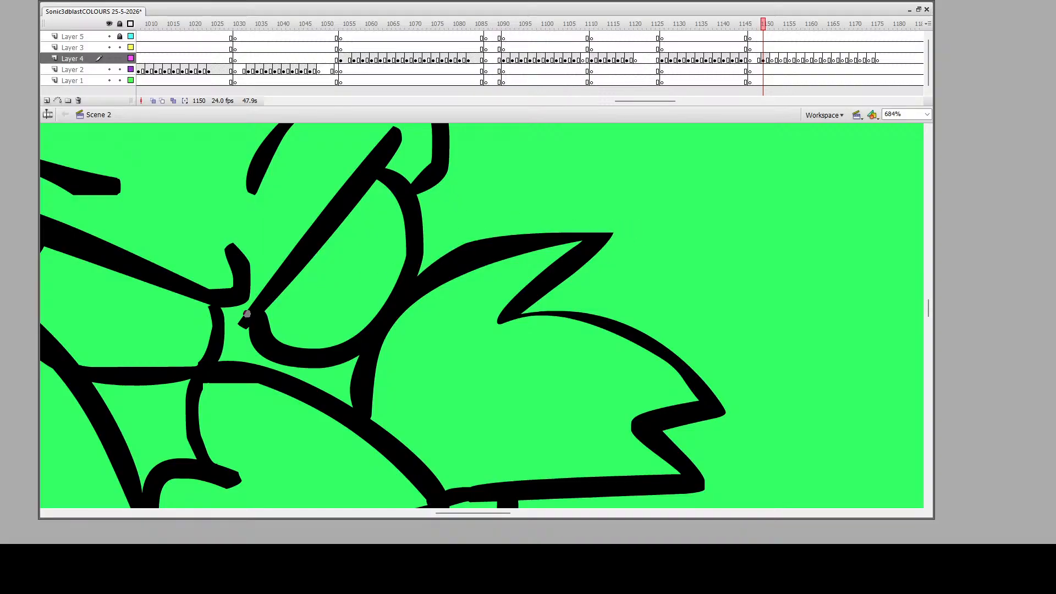
Trim the protruding line ends where the ear meets the rear moustache half and at the back of the head
scroll(151, 293, "up", 3)
left_click_drag(487, 513, 457, 512)
left_click_drag(401, 286, 484, 305)
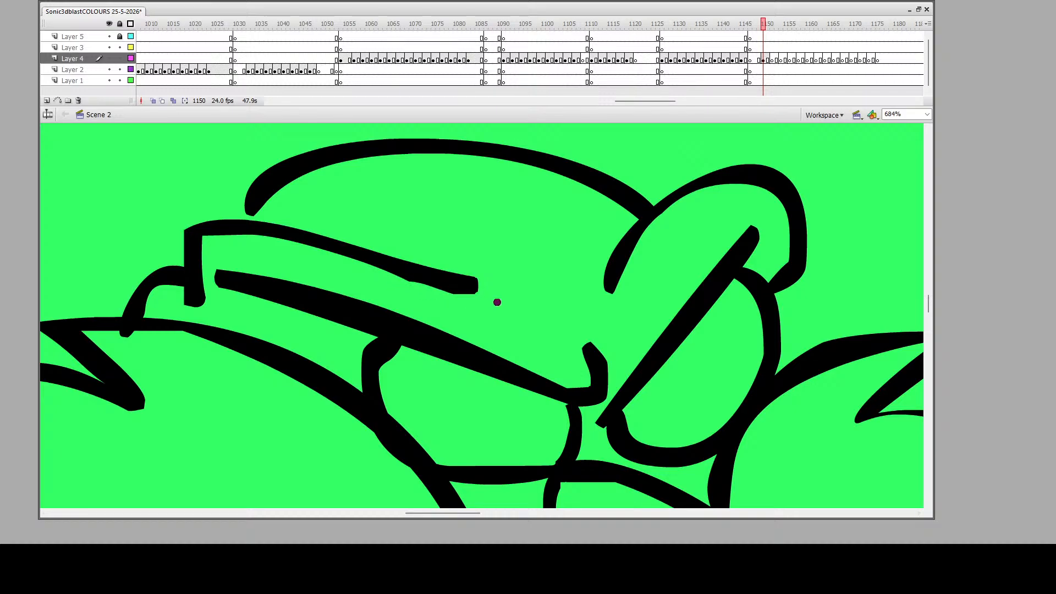
mouse_move(111, 336)
left_mouse_down()
mouse_move(145, 335)
mouse_move(97, 344)
mouse_move(149, 395)
mouse_move(150, 421)
left_mouse_up()
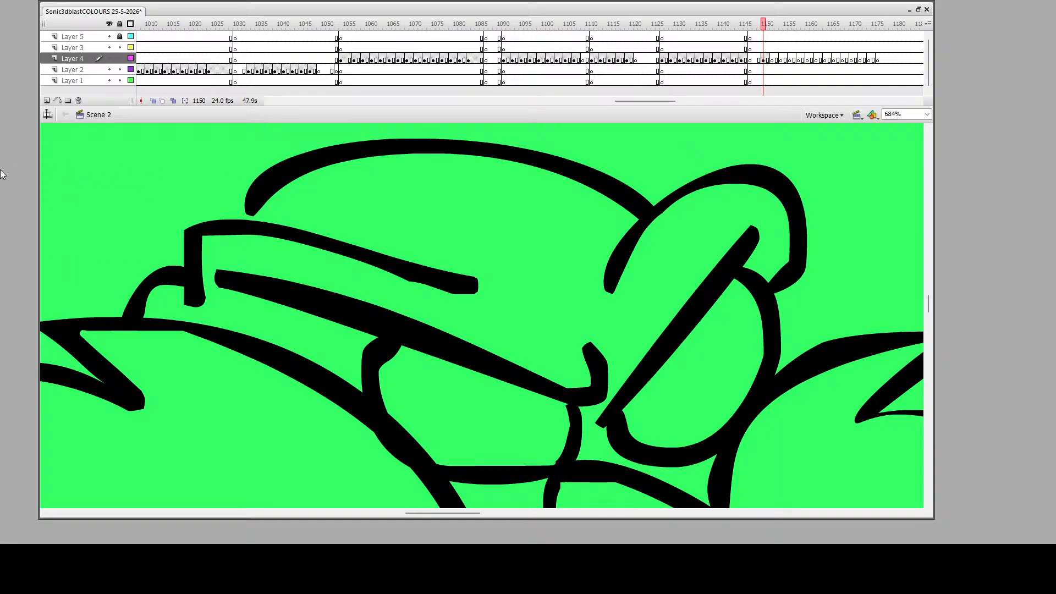
left_click_drag(250, 205, 242, 211)
Join the rear moustache half's lower edge to the nose, and round the small curve beneath the moustache
scroll(690, 283, "down", 6)
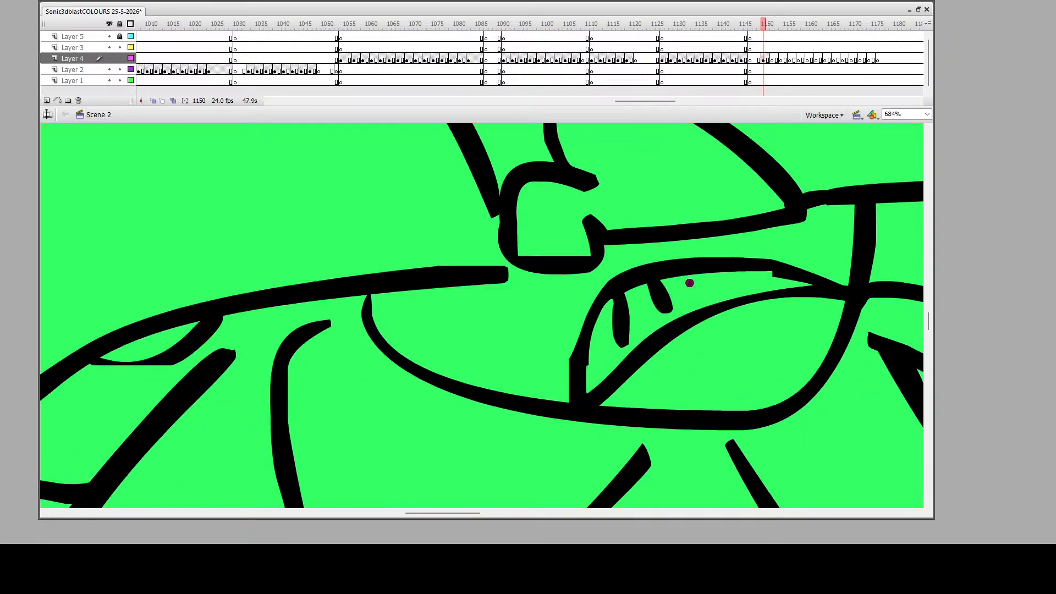
left_click_drag(509, 274, 518, 260)
scroll(83, 223, "down", 3)
left_click_drag(88, 216, 168, 215)
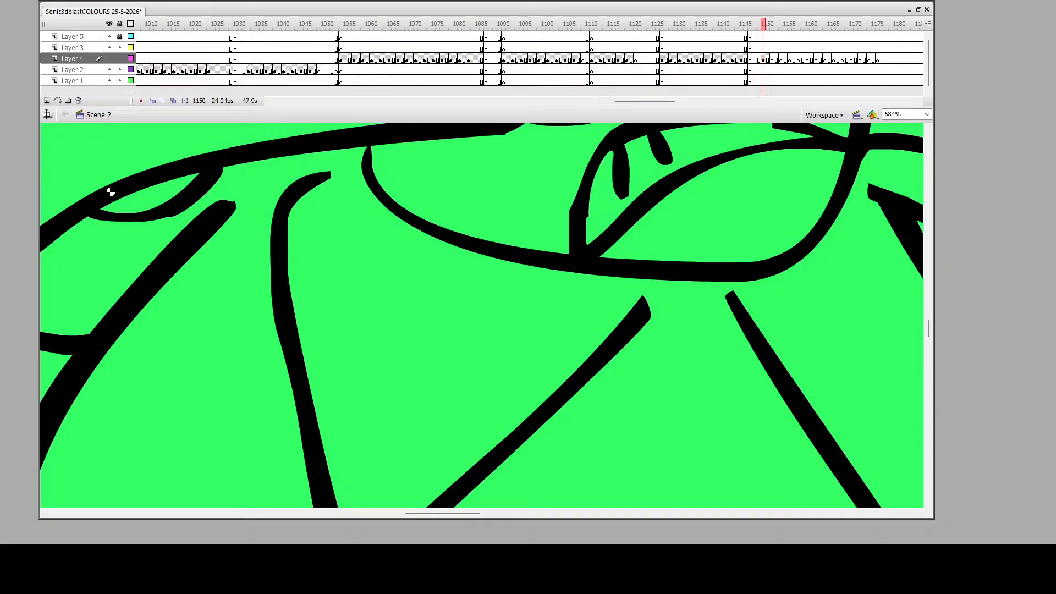
Cut the excess bulge off the rear arm's upper line using a red cut line, and delete the cut line
key("z")
left_click(238, 231, "alt")
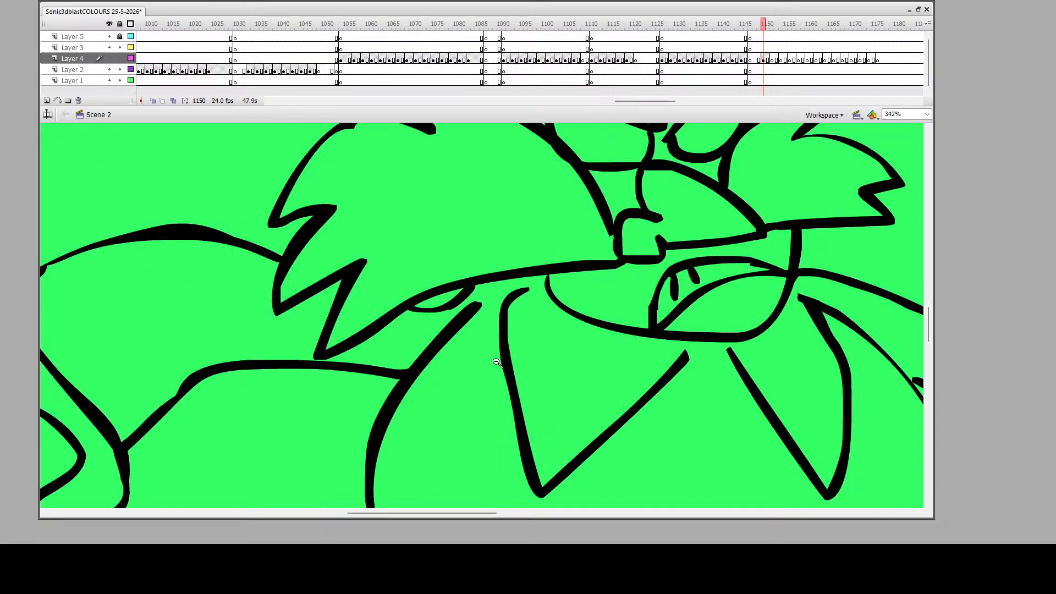
left_click(498, 360, "alt")
left_click_drag(278, 233, 400, 309)
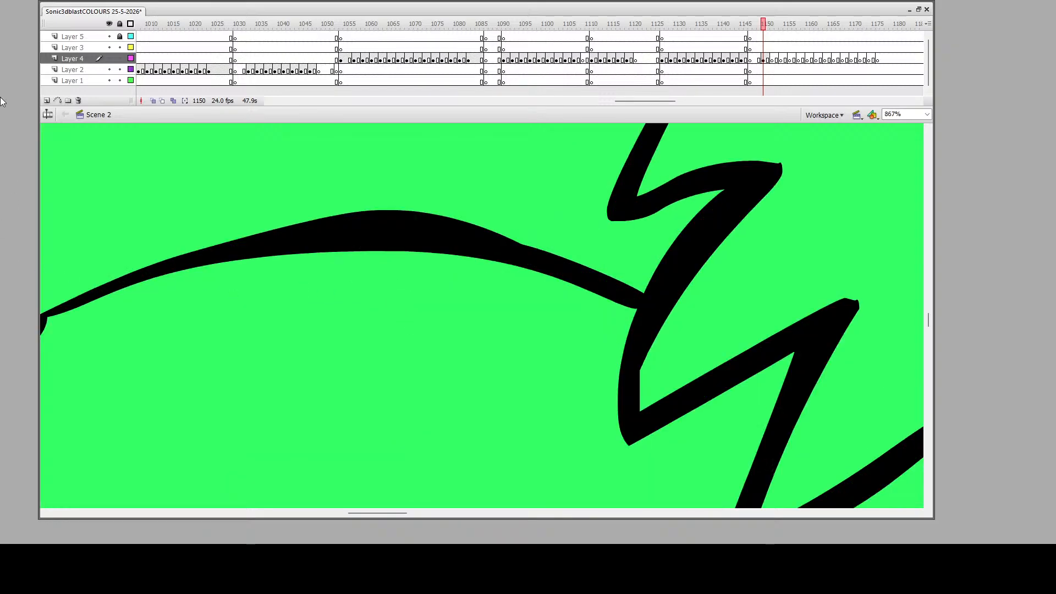
left_click_drag(154, 247, 608, 247)
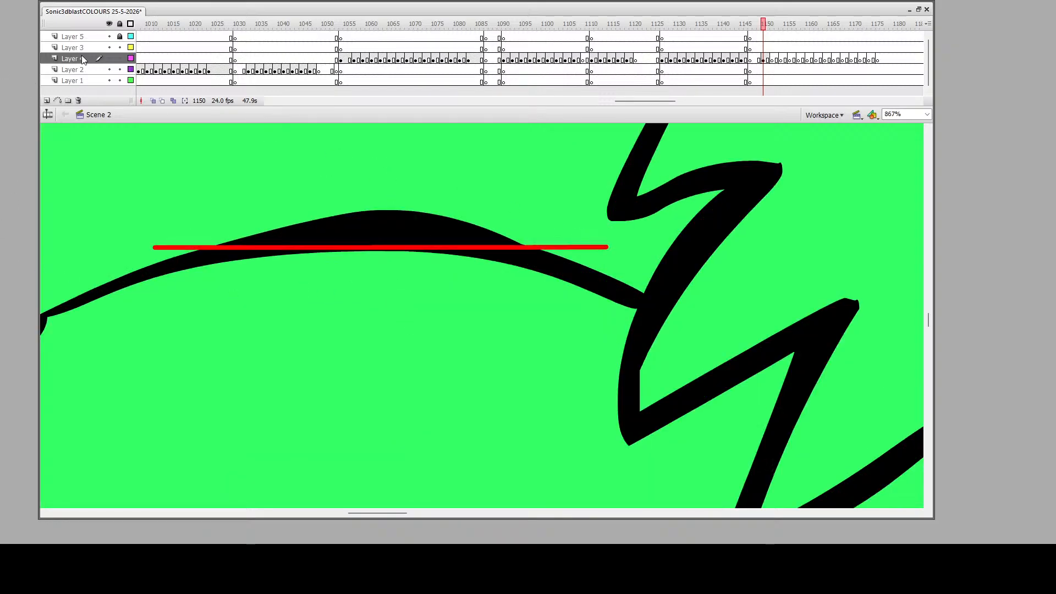
left_click(362, 223)
key("Delete")
left_click_drag(394, 246, 397, 237)
left_click(396, 237)
key("Delete")
scroll(477, 374, "down", 3)
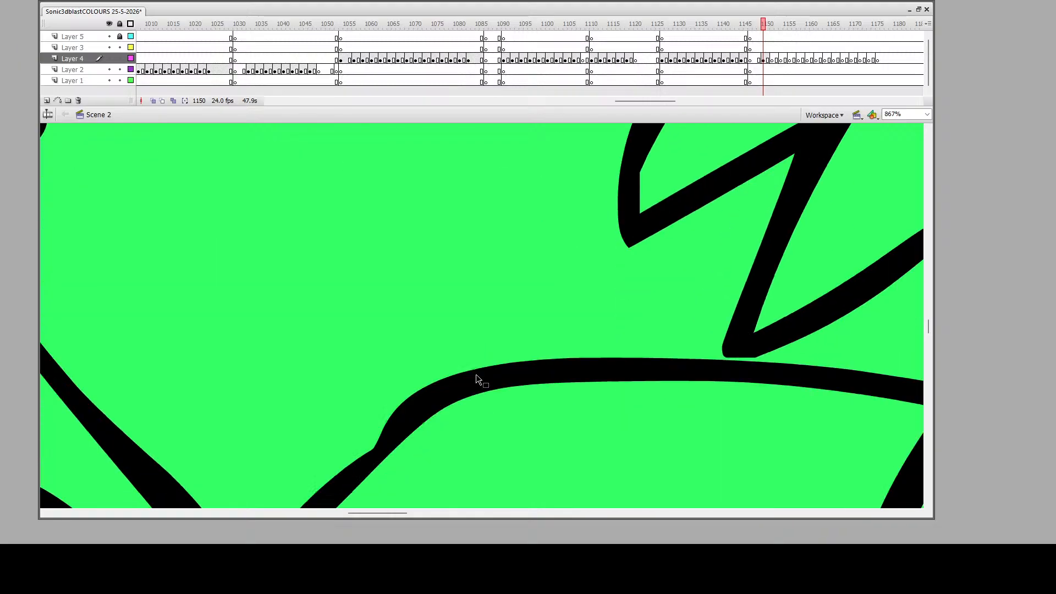
Erase the excess ink inside the rear sleeve's cuff corner where it meets the hand
left_click_drag(396, 513, 359, 513)
scroll(429, 380, "up", 1)
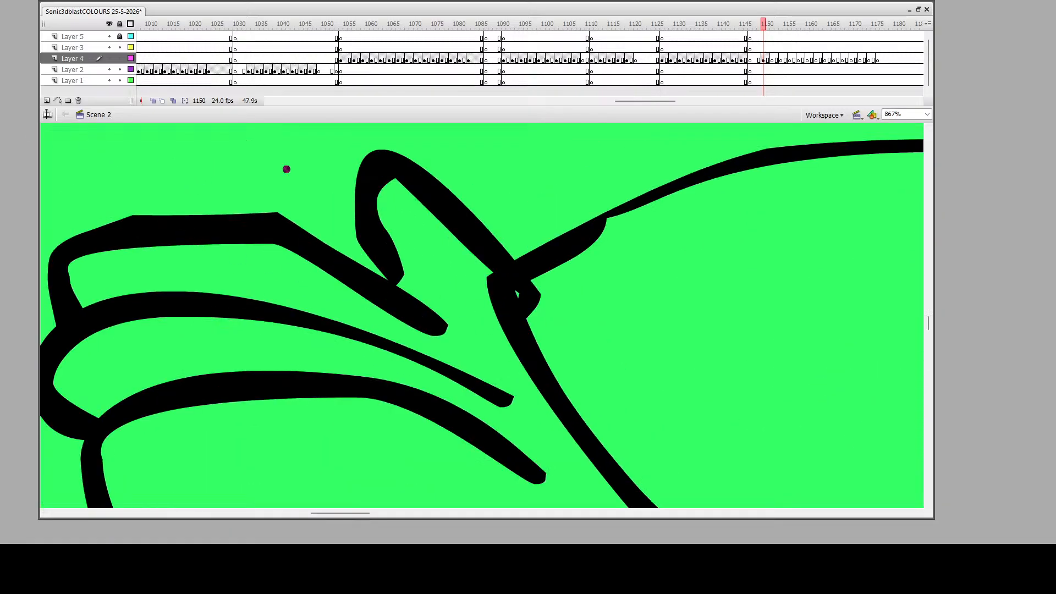
mouse_move(519, 296)
left_mouse_down()
mouse_move(576, 244)
mouse_move(629, 227)
mouse_move(530, 291)
left_mouse_up()
mouse_move(535, 317)
left_mouse_down()
mouse_move(525, 298)
mouse_move(536, 294)
mouse_move(517, 308)
mouse_move(518, 275)
mouse_move(618, 229)
mouse_move(542, 281)
mouse_move(585, 240)
mouse_move(566, 254)
left_mouse_up()
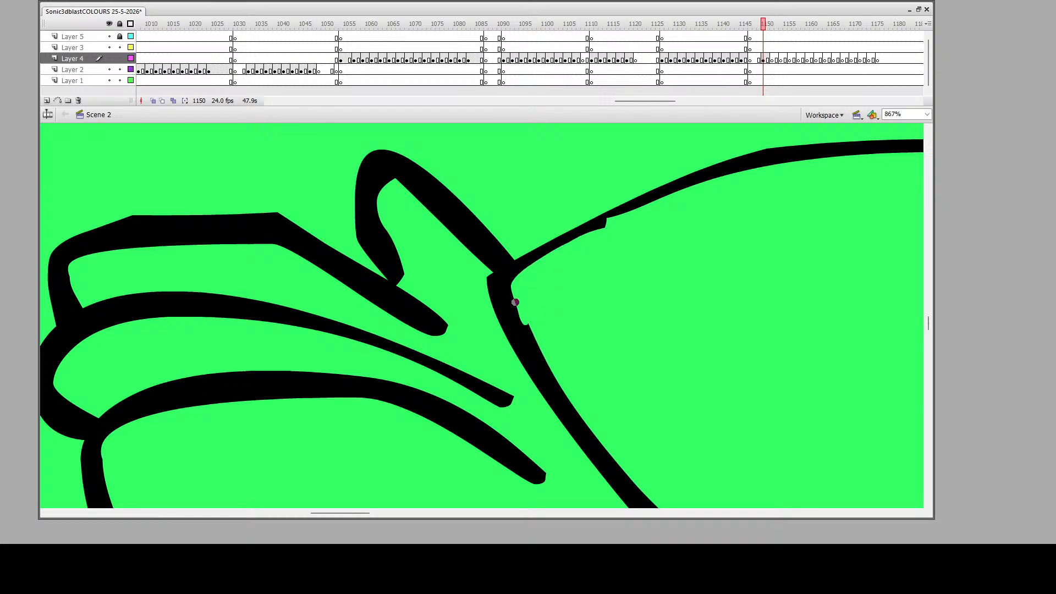
Smooth the inner edge of the rear sleeve's cuff line, erasing the bump near its upper corner
scroll(523, 297, "down", 1)
mouse_move(516, 237)
left_mouse_down()
mouse_move(550, 317)
mouse_move(588, 364)
mouse_move(654, 413)
left_mouse_up()
scroll(437, 283, "up", 1)
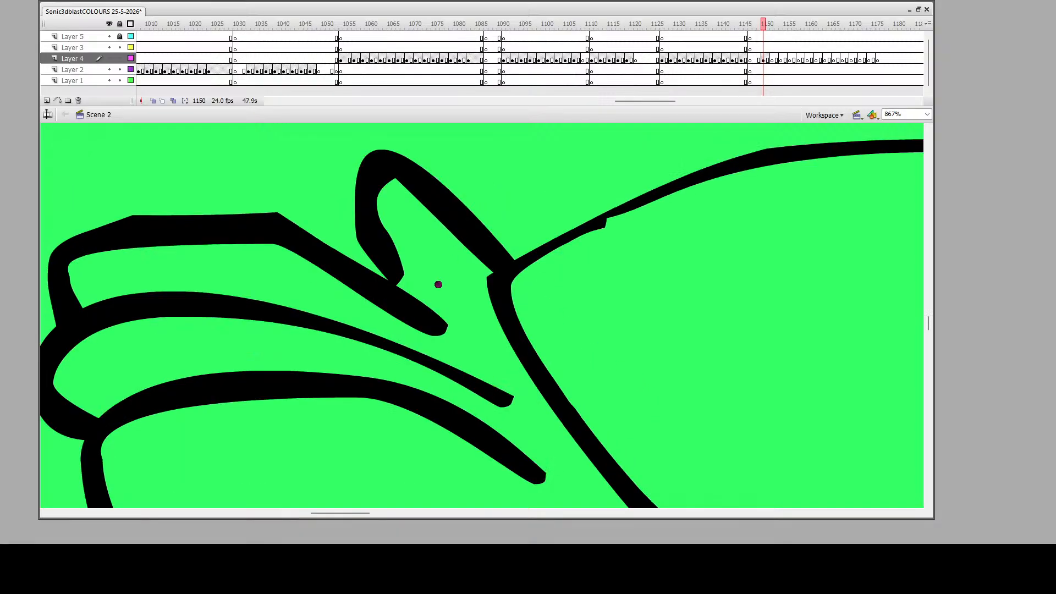
Reshape the rear thumb's outline down to the top finger, and thicken the sleeve's upper line to even out its notch
mouse_move(405, 281)
left_mouse_down()
mouse_move(374, 225)
mouse_move(375, 190)
mouse_move(390, 177)
mouse_move(472, 258)
mouse_move(401, 270)
mouse_move(381, 188)
mouse_move(373, 204)
mouse_move(408, 278)
left_mouse_up()
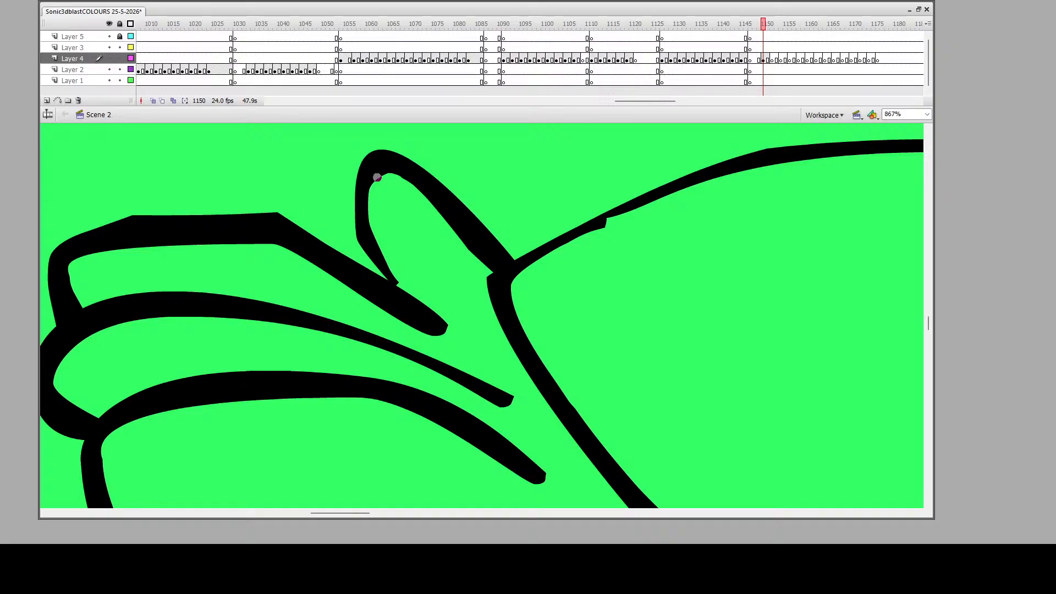
mouse_move(358, 191)
left_mouse_down()
mouse_move(367, 252)
mouse_move(422, 302)
mouse_move(369, 219)
mouse_move(377, 172)
mouse_move(373, 262)
mouse_move(417, 309)
left_mouse_up()
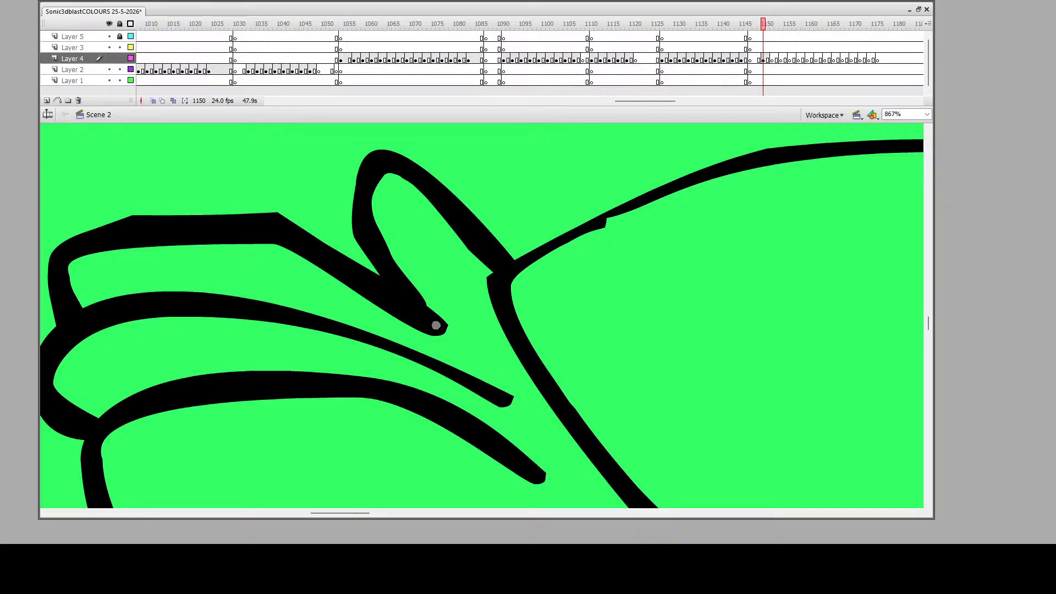
mouse_move(678, 187)
left_mouse_down()
mouse_move(510, 284)
mouse_move(633, 207)
mouse_move(603, 224)
left_mouse_up()
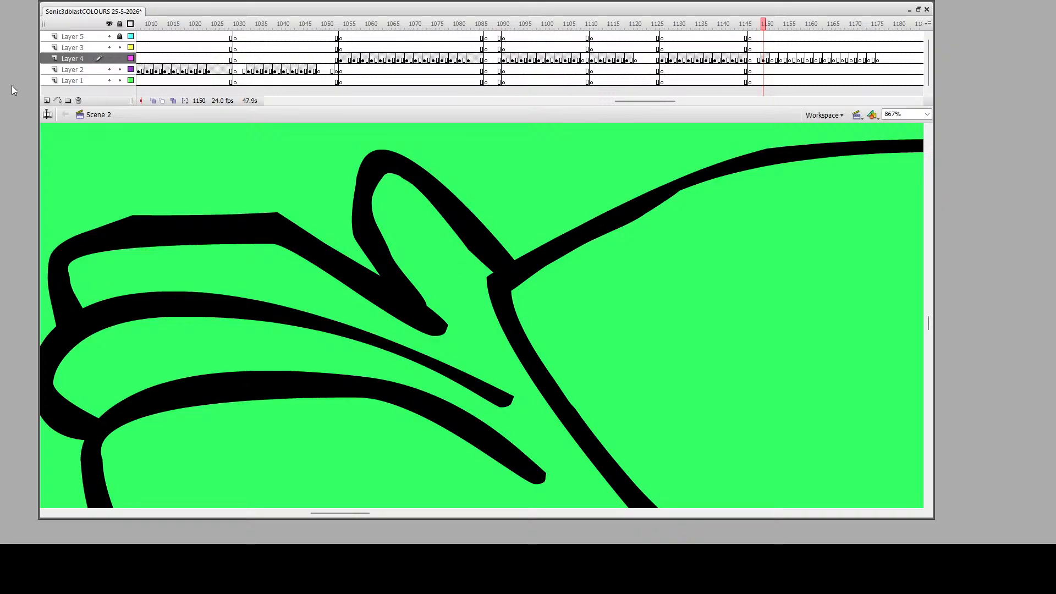
Flatten the rear hand's top finger by cutting off its raised upper edge with a red cut line, and delete the cut line
left_click_drag(58, 233, 323, 231)
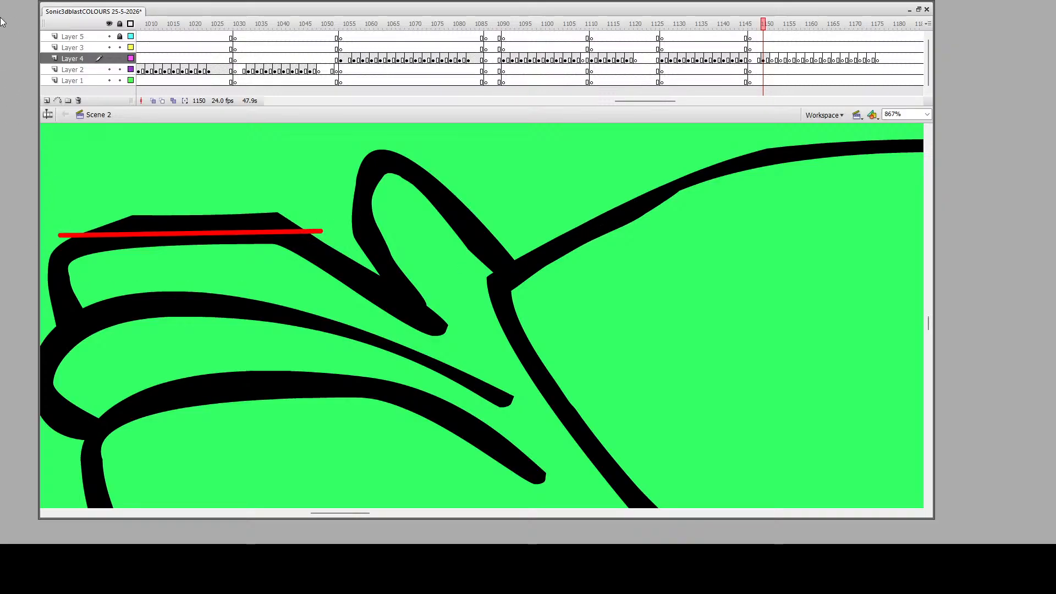
left_click(206, 230)
key("Delete")
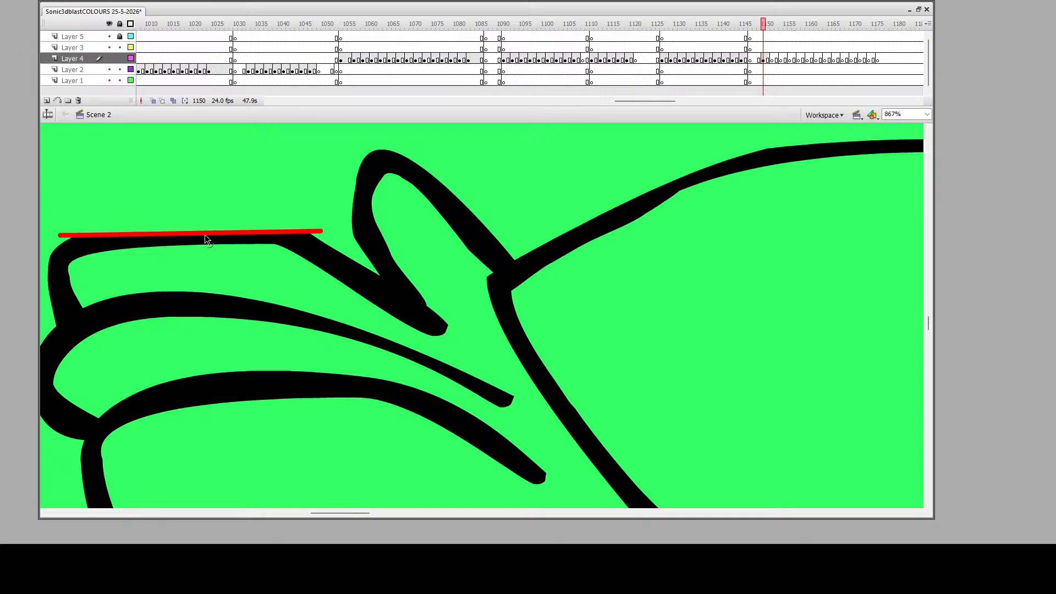
left_click(207, 231)
key("Delete")
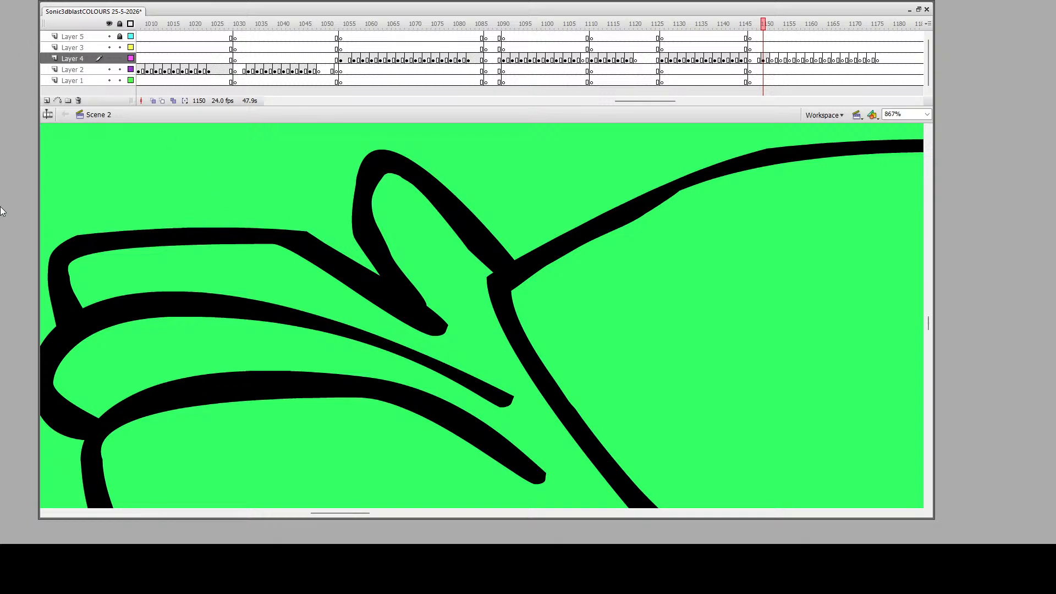
Go to frame 1152 on Layer 4 and turn on onion skinning to show the previous drawing
left_click(410, 335)
left_click(433, 353)
left_click(462, 377)
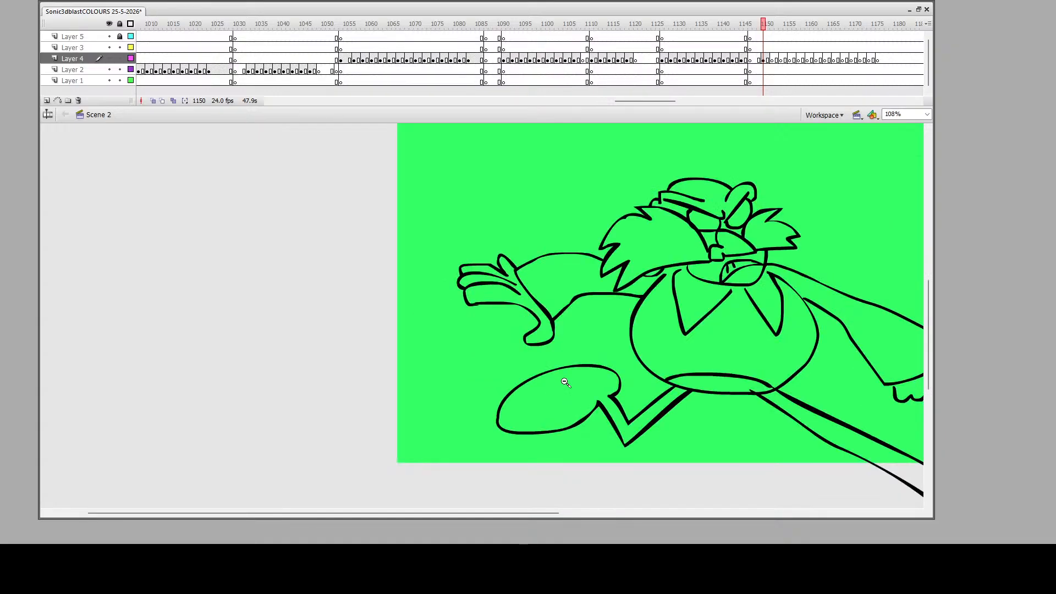
left_click(572, 382)
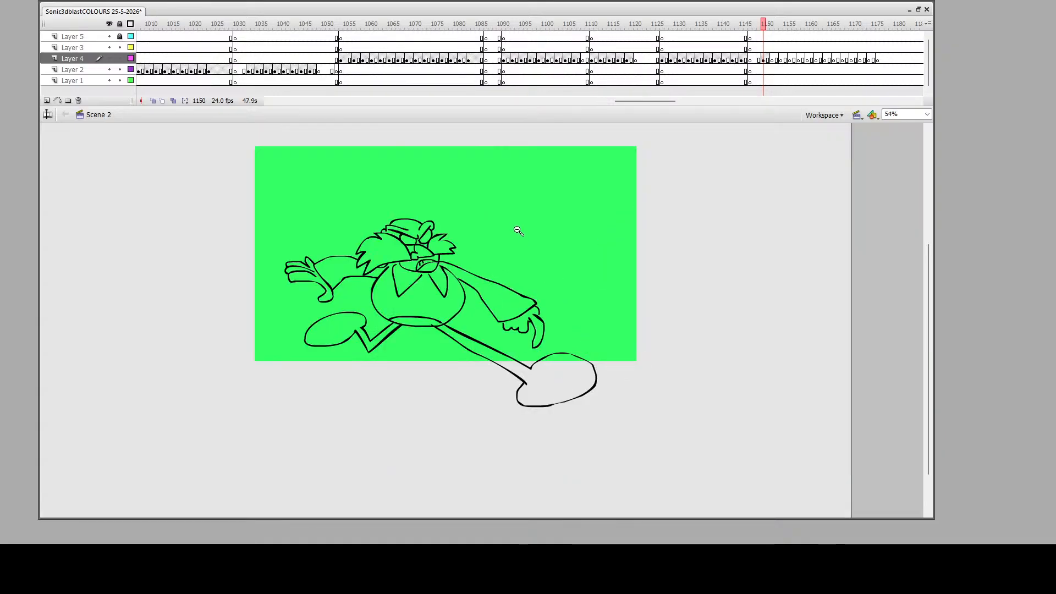
left_click_drag(241, 208, 618, 418)
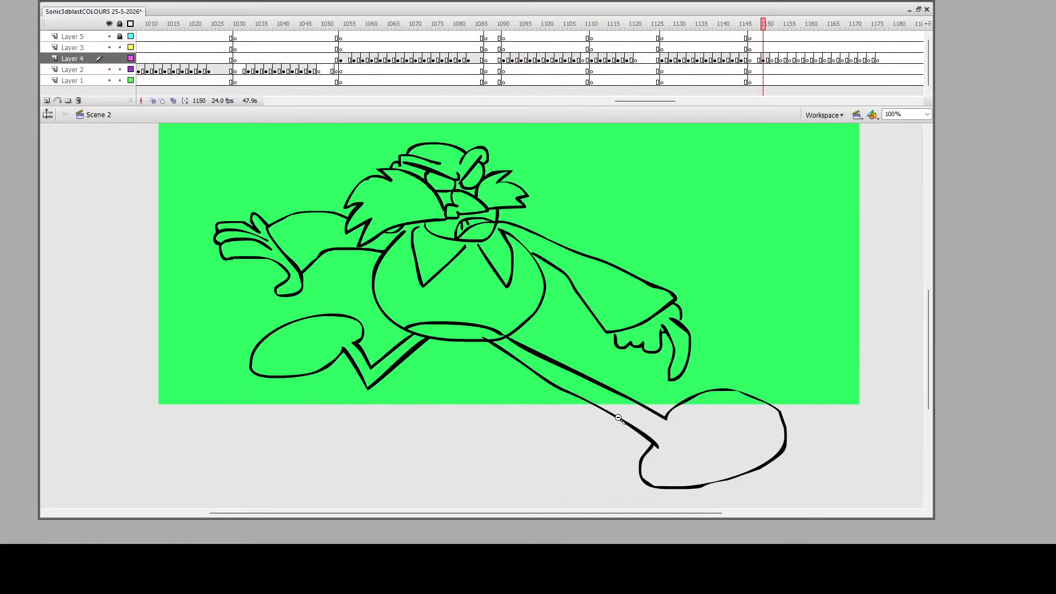
left_click(774, 61)
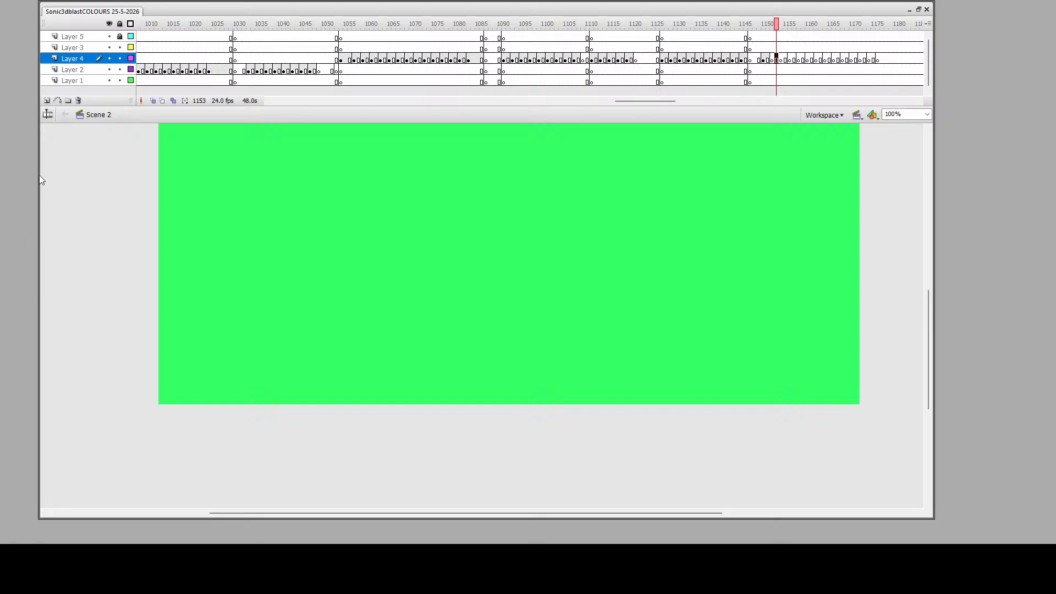
left_click(772, 60)
left_click(154, 102)
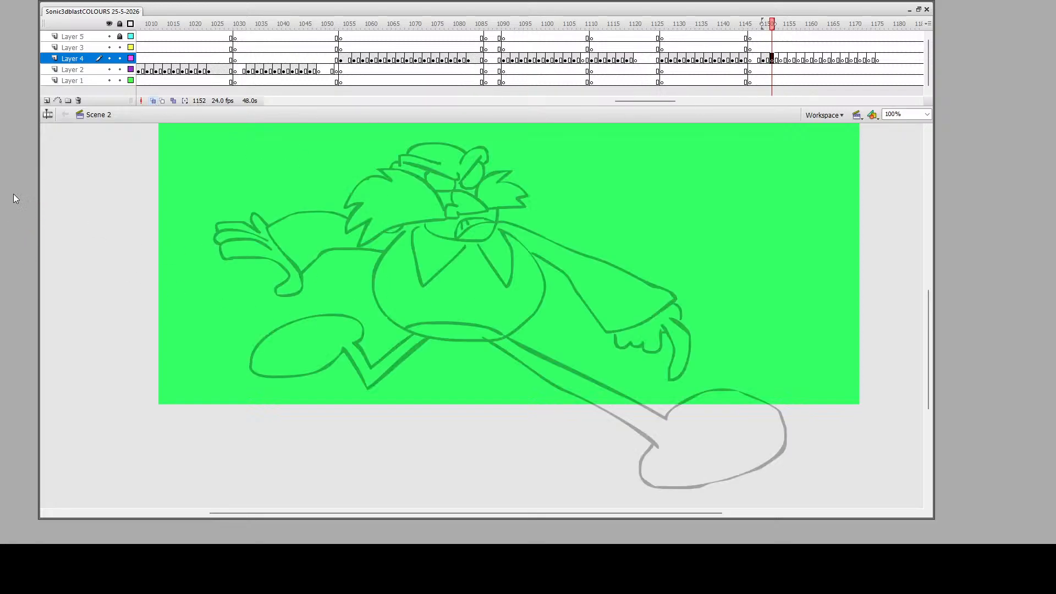
Ink the nose with both spiky moustache halves, and the jaw with its open mouth, over the onion-skinned face
left_click(28, 94)
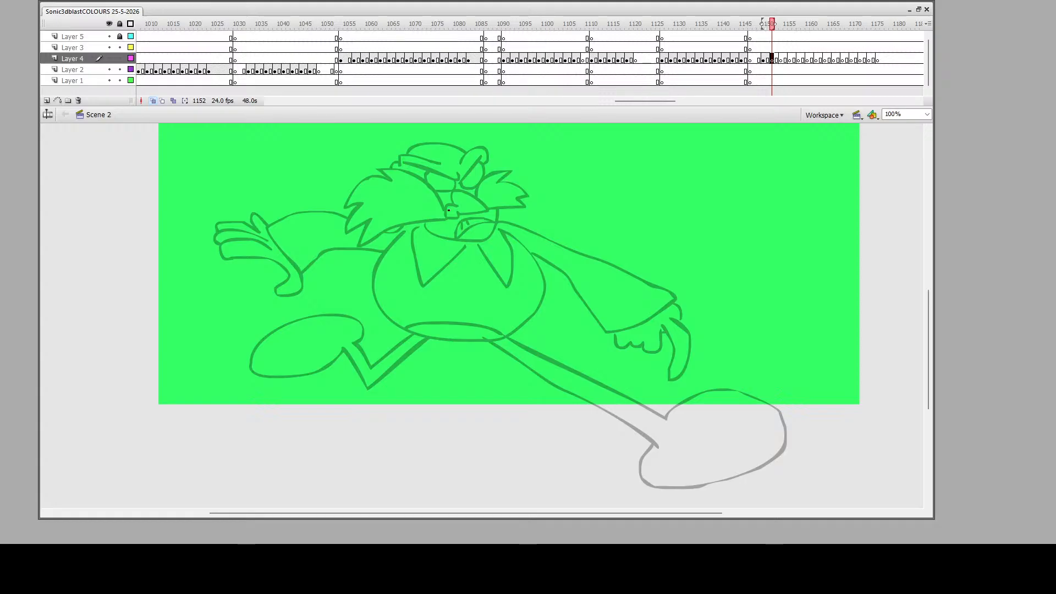
left_click_drag(456, 217, 457, 213)
left_click_drag(256, 147, 698, 464)
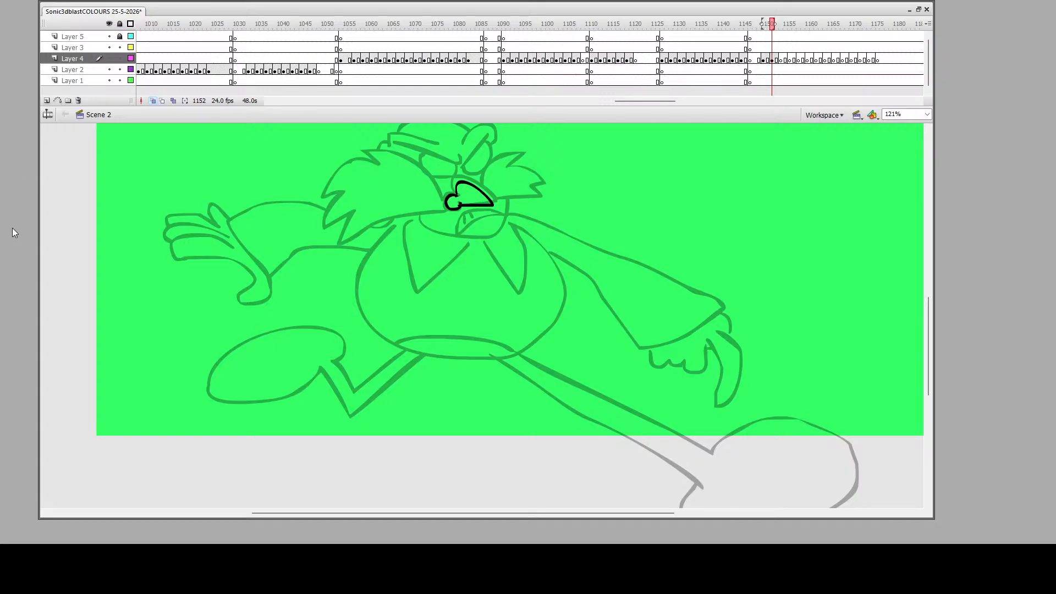
mouse_move(446, 202)
left_mouse_down()
mouse_move(410, 162)
mouse_move(365, 157)
mouse_move(379, 172)
mouse_move(344, 175)
mouse_move(326, 198)
mouse_move(349, 197)
mouse_move(323, 233)
mouse_move(345, 215)
mouse_move(345, 249)
mouse_move(379, 224)
mouse_move(446, 210)
mouse_move(501, 165)
mouse_move(530, 161)
mouse_move(512, 172)
mouse_move(546, 190)
mouse_move(531, 191)
mouse_move(541, 212)
mouse_move(494, 200)
left_mouse_up()
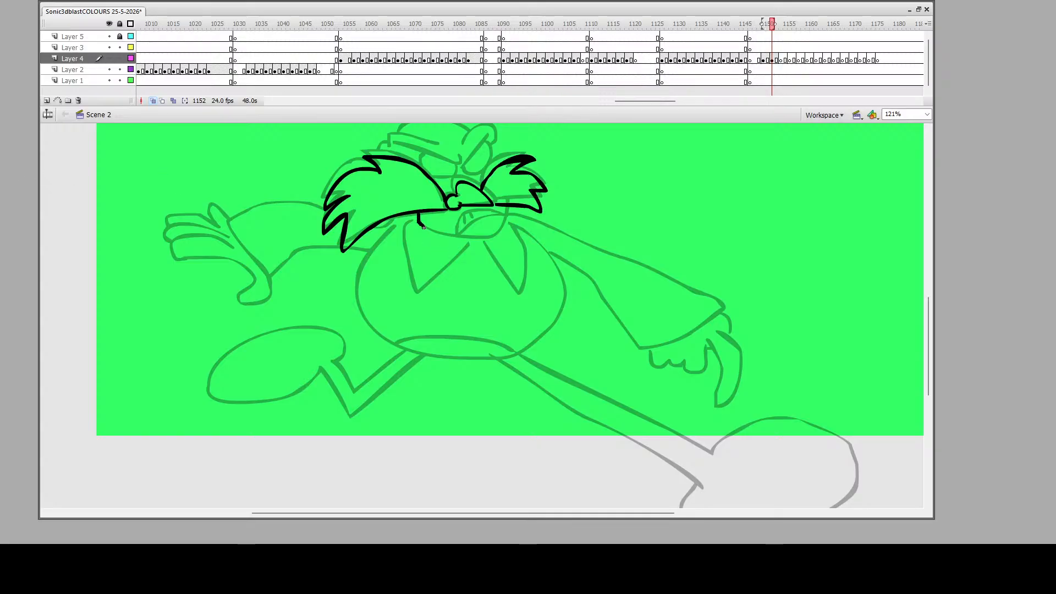
left_click_drag(428, 228, 477, 239)
mouse_move(512, 208)
left_mouse_down()
mouse_move(452, 231)
mouse_move(501, 222)
left_mouse_up()
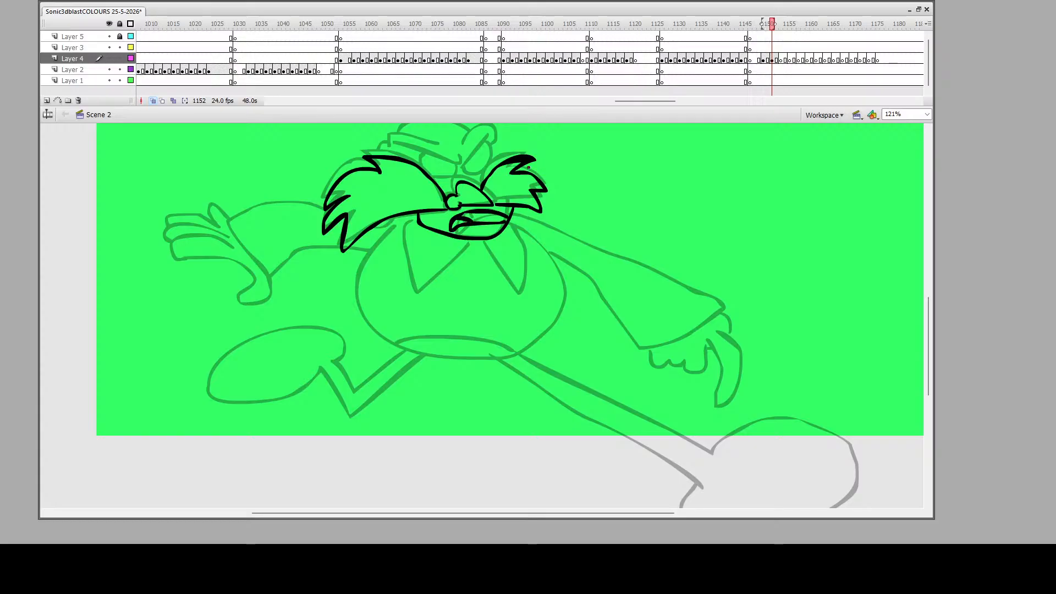
Ink the slanted angry brow lines and the outlines of both eyes above the nose
scroll(363, 223, "up", 3)
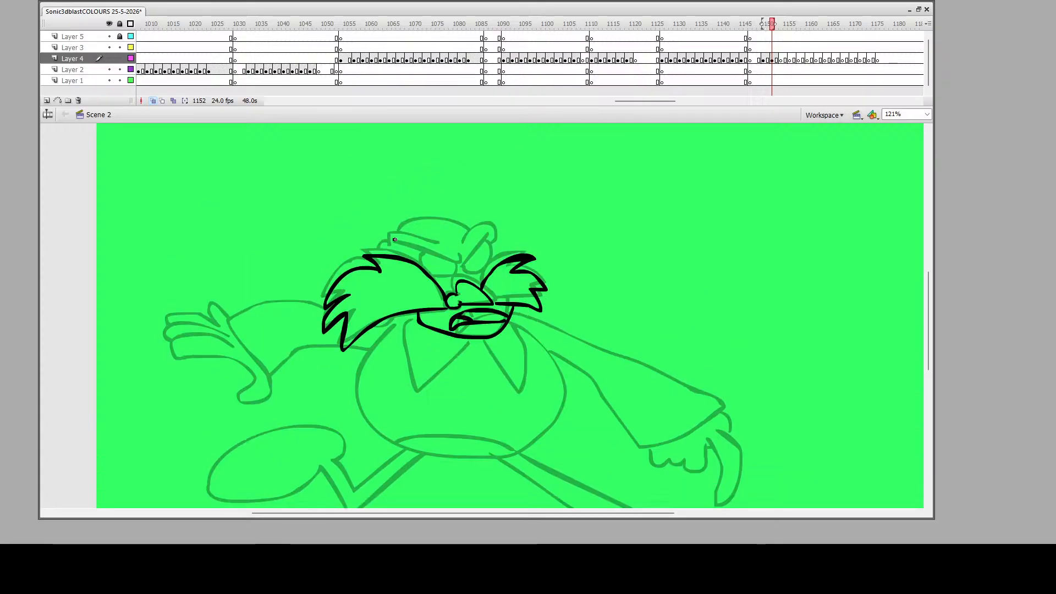
left_click_drag(395, 239, 462, 260)
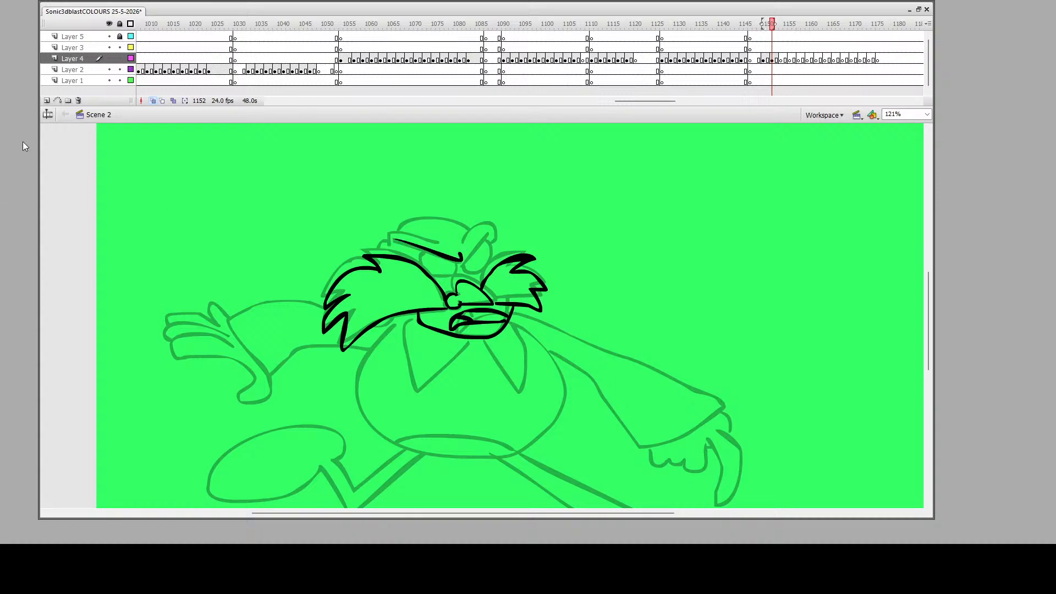
key("z")
left_click_drag(310, 179, 649, 401)
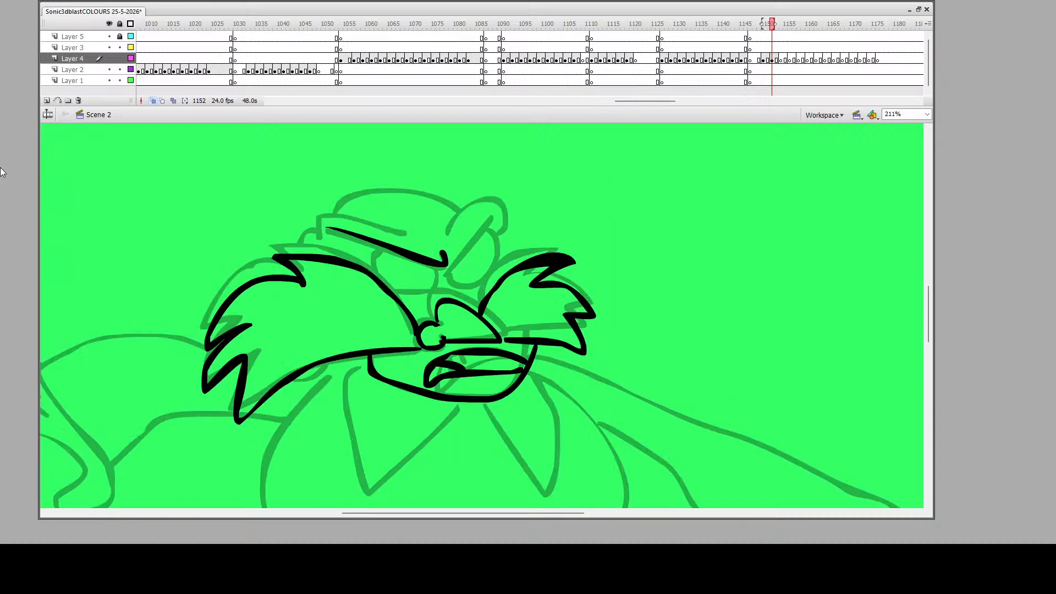
left_click_drag(519, 281, 558, 261)
key("ctrl+z")
mouse_move(438, 270)
left_mouse_down()
mouse_move(418, 302)
mouse_move(394, 293)
mouse_move(379, 253)
left_mouse_up()
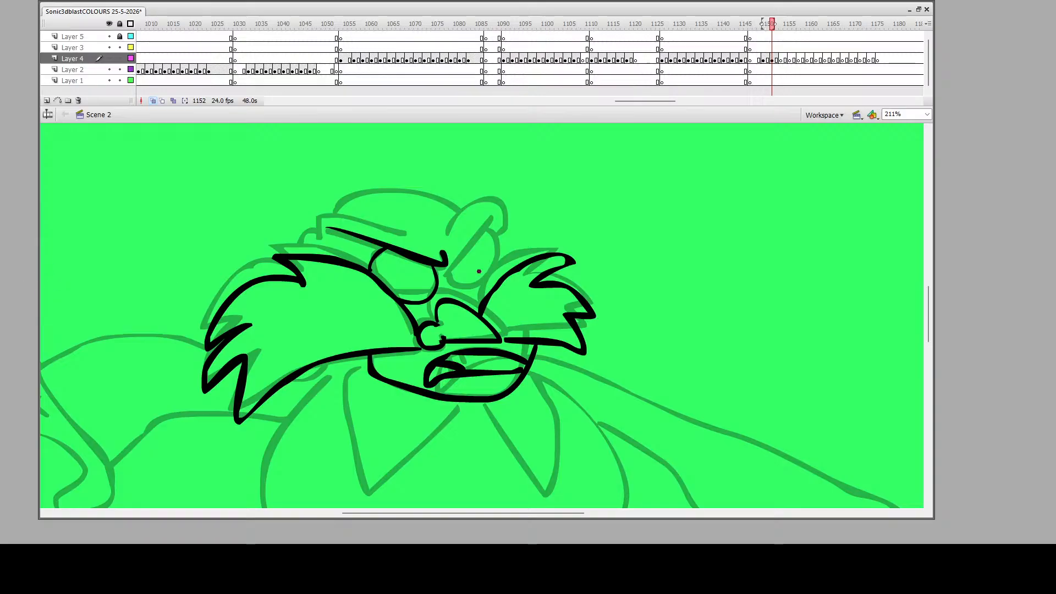
mouse_move(451, 268)
left_mouse_down()
mouse_move(499, 217)
mouse_move(496, 274)
mouse_move(464, 287)
mouse_move(449, 269)
left_mouse_up()
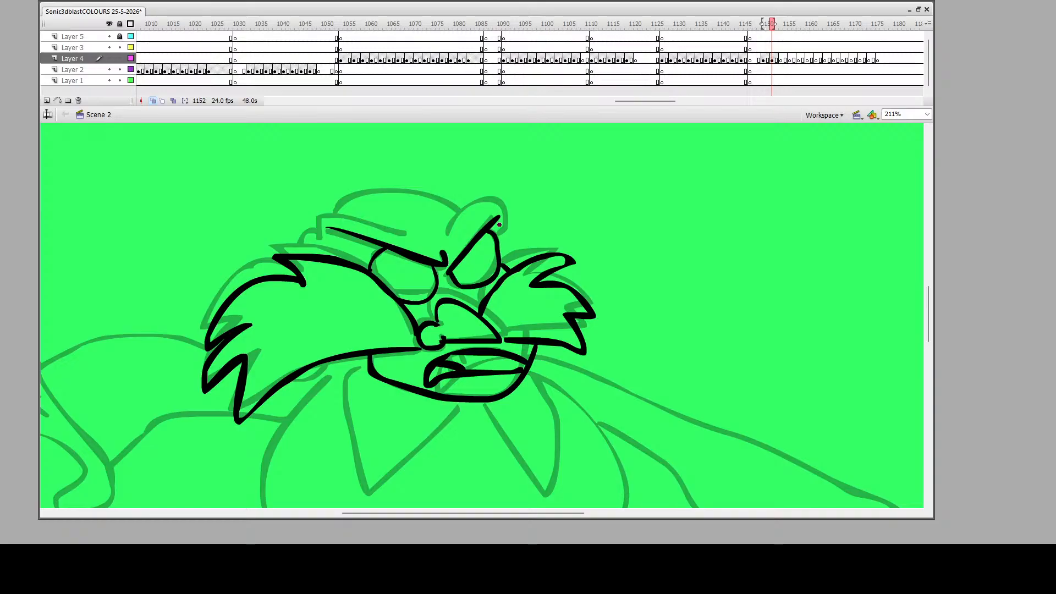
Ink the upper contours of both brows with the ear, and the curved top of the head
mouse_move(495, 239)
left_mouse_down()
mouse_move(505, 223)
mouse_move(480, 197)
mouse_move(448, 235)
left_mouse_up()
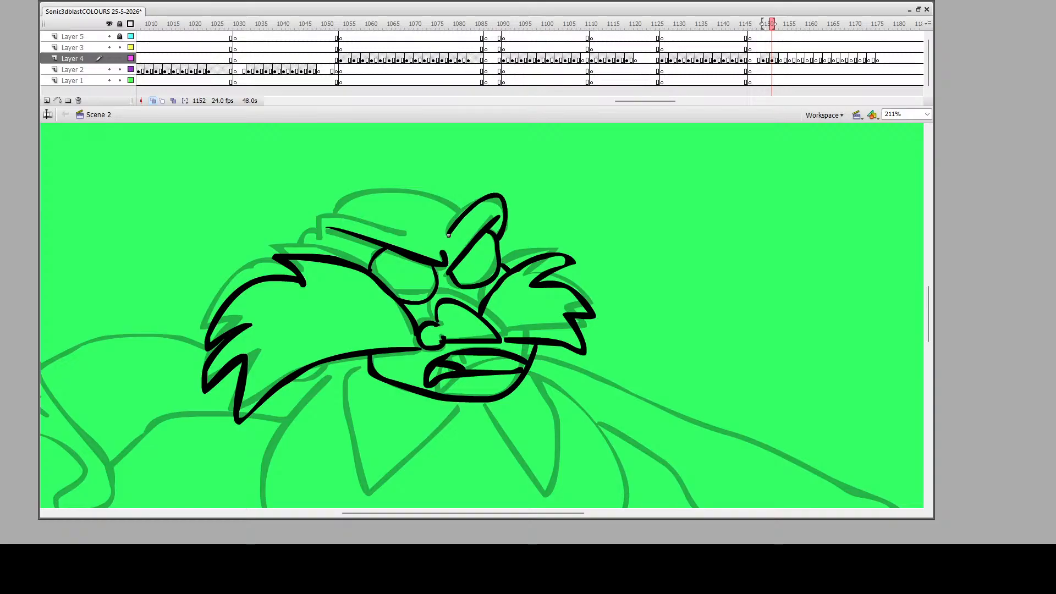
mouse_move(302, 256)
left_mouse_down()
mouse_move(306, 235)
mouse_move(317, 244)
mouse_move(320, 216)
mouse_move(410, 237)
left_mouse_up()
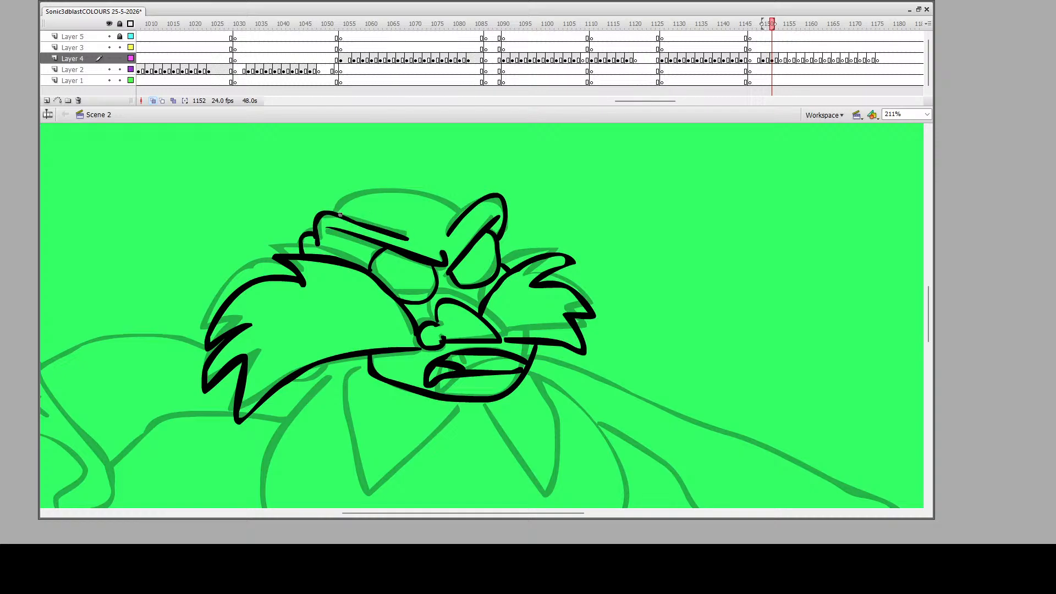
mouse_move(340, 216)
left_mouse_down()
mouse_move(353, 198)
mouse_move(431, 198)
mouse_move(470, 218)
left_mouse_up()
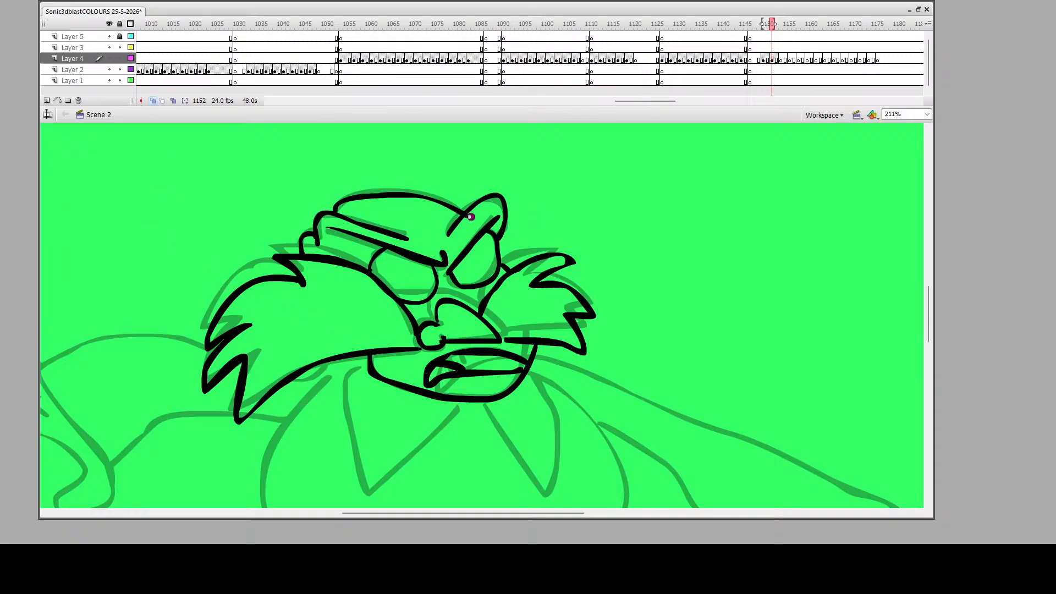
Ink the two pointed collar flaps hanging below the jaw
scroll(495, 250, "down", 3)
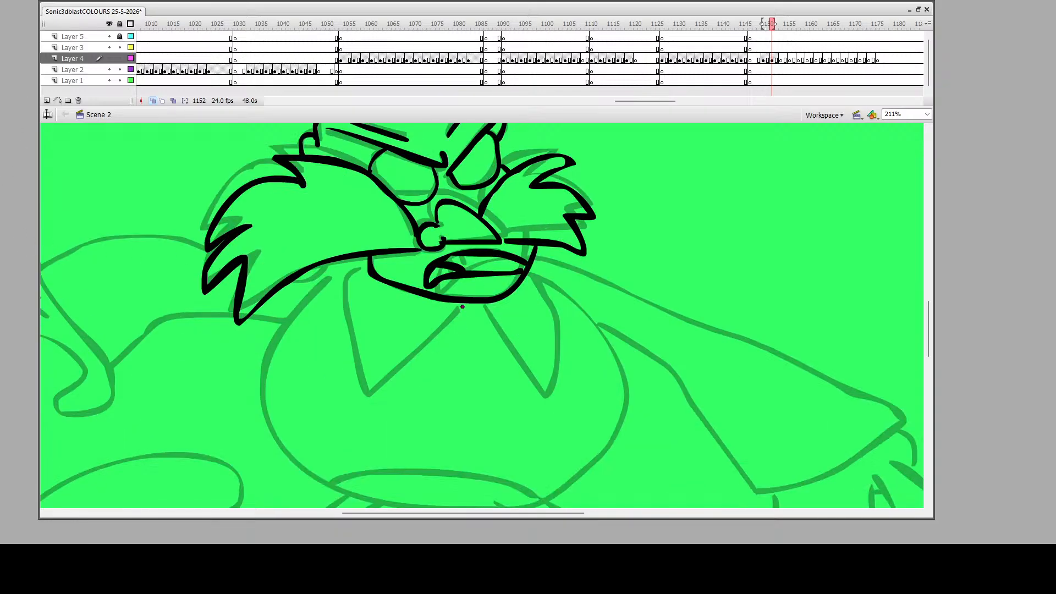
mouse_move(457, 308)
left_mouse_down()
mouse_move(379, 388)
mouse_move(349, 353)
mouse_move(352, 278)
mouse_move(368, 263)
left_mouse_up()
mouse_move(473, 307)
left_mouse_down()
mouse_move(542, 385)
mouse_move(553, 376)
mouse_move(551, 311)
mouse_move(531, 270)
left_mouse_up()
Ink the round torso outline from the collar down, and the curved waistline along its lower edge
scroll(431, 309, "down", 5)
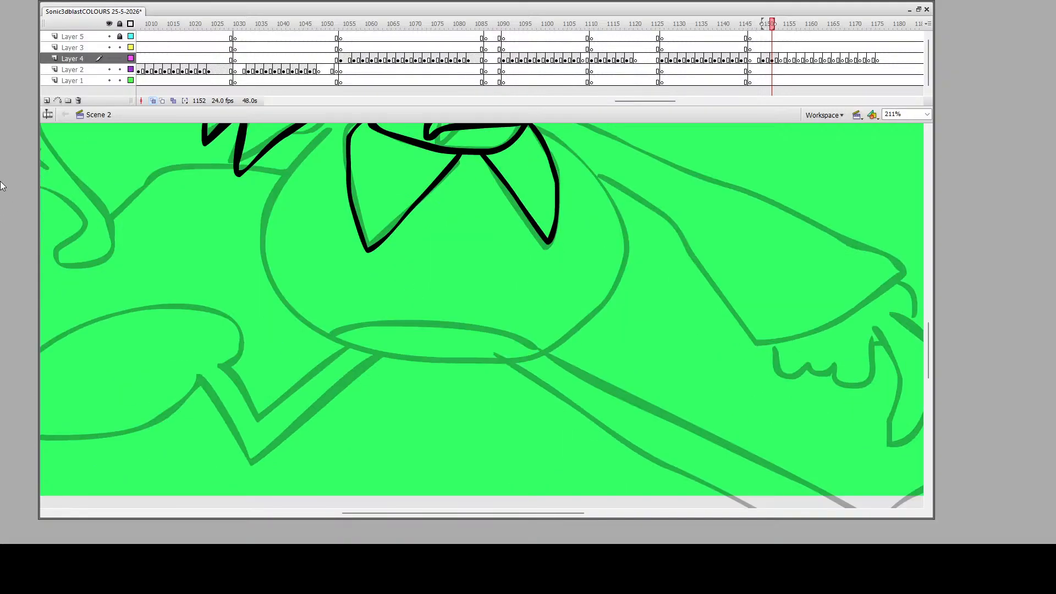
key("z")
left_click(471, 324, "alt")
left_click(470, 324, "alt")
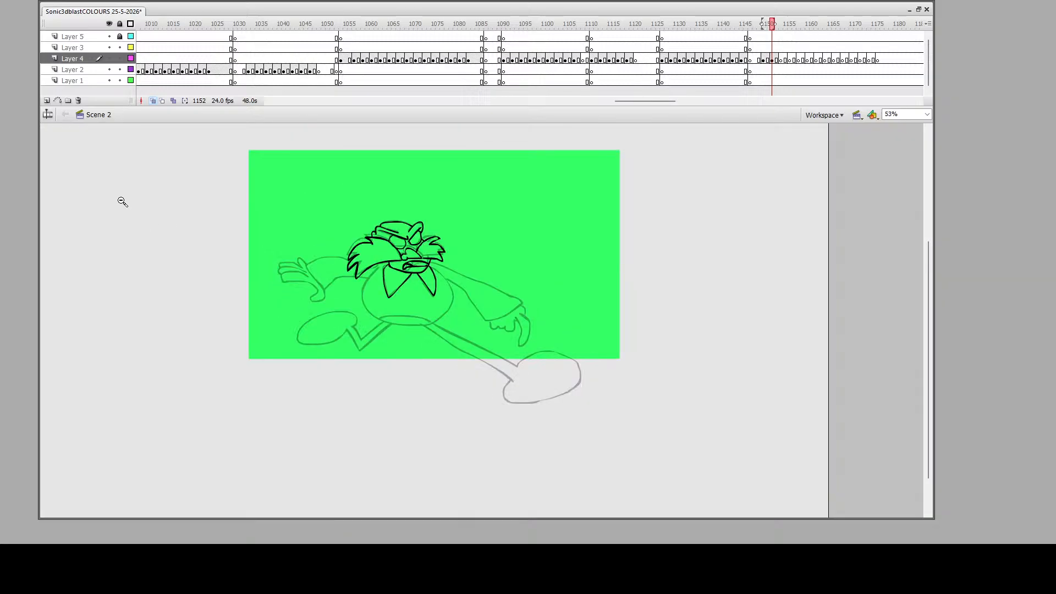
left_click_drag(285, 197, 666, 455)
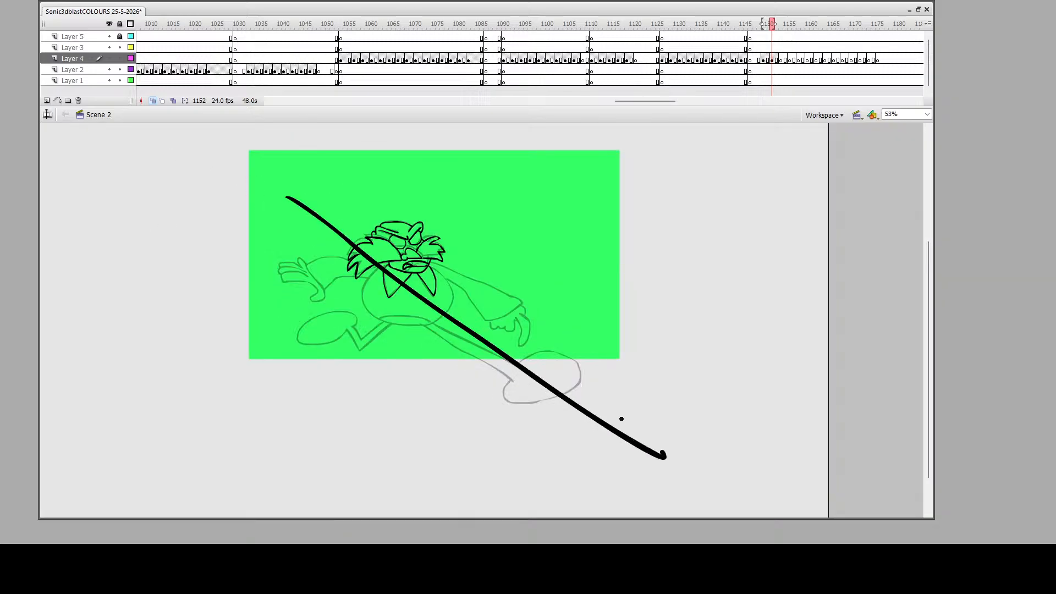
key("ctrl+z")
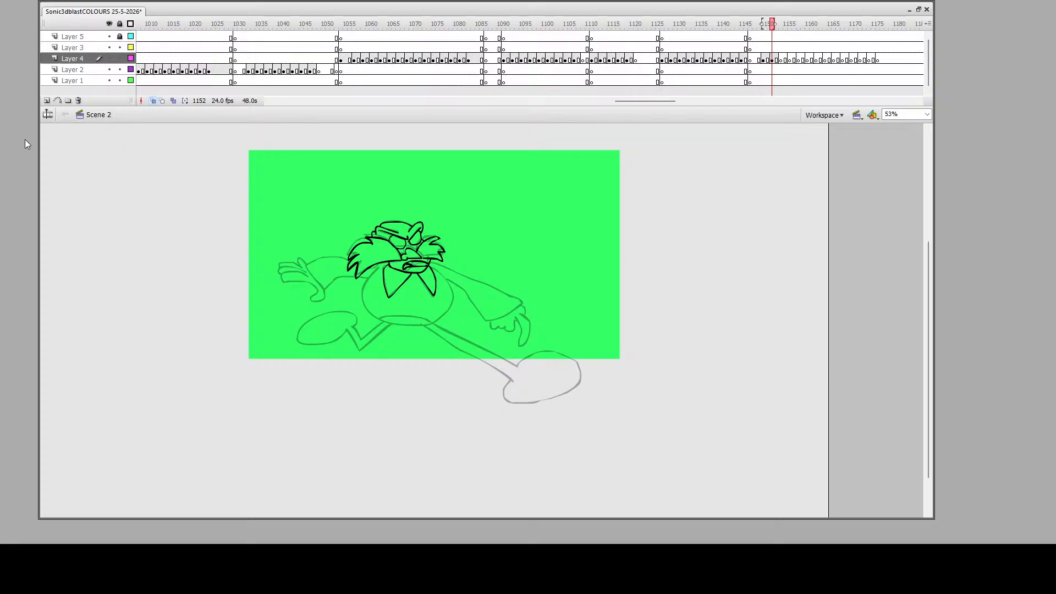
left_click_drag(288, 198, 606, 443)
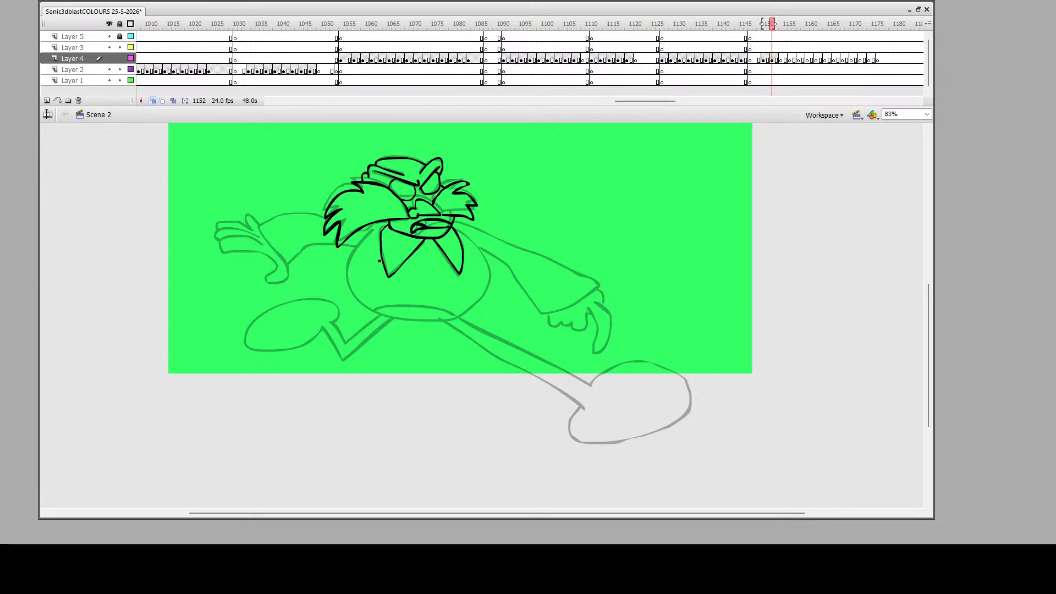
mouse_move(360, 242)
left_mouse_down()
mouse_move(351, 278)
mouse_move(361, 301)
mouse_move(394, 319)
mouse_move(445, 320)
mouse_move(470, 311)
mouse_move(488, 280)
mouse_move(454, 228)
left_mouse_up()
left_click_drag(375, 309, 451, 318)
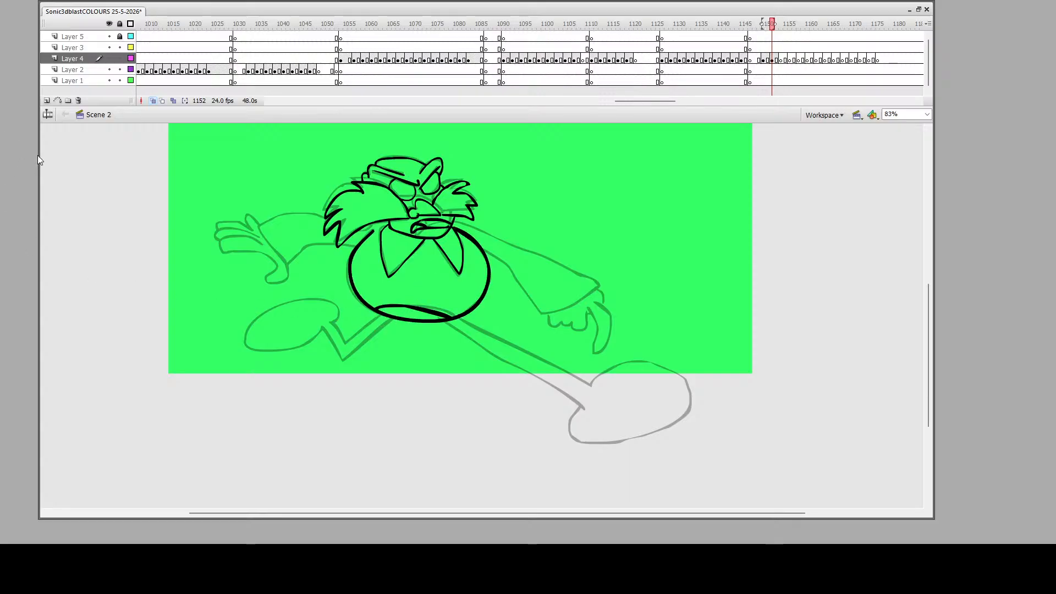
Ink both legs and their oval shoes, placing the bent rear leg and the extended front leg lower than the onion-skinned pose
key("z")
left_click_drag(208, 147, 721, 456)
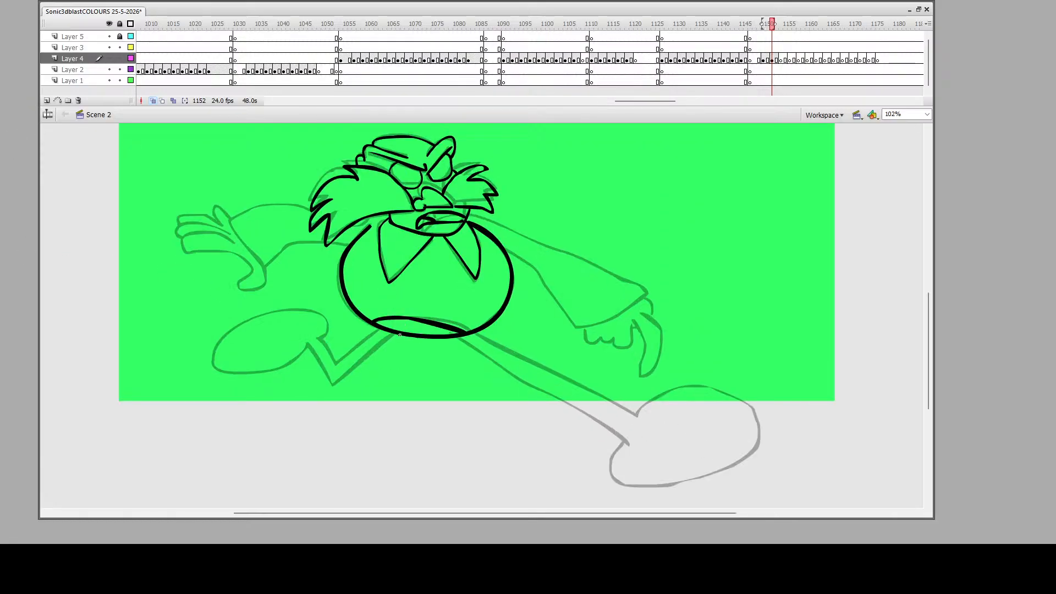
mouse_move(400, 335)
left_mouse_down()
mouse_move(364, 395)
mouse_move(317, 366)
mouse_move(325, 379)
mouse_move(289, 430)
mouse_move(251, 432)
mouse_move(266, 376)
mouse_move(311, 335)
mouse_move(358, 372)
mouse_move(397, 328)
mouse_move(517, 411)
mouse_move(556, 456)
mouse_move(553, 495)
mouse_move(624, 500)
mouse_move(701, 482)
mouse_move(725, 449)
mouse_move(670, 431)
mouse_move(601, 444)
mouse_move(575, 465)
mouse_move(458, 332)
left_mouse_up()
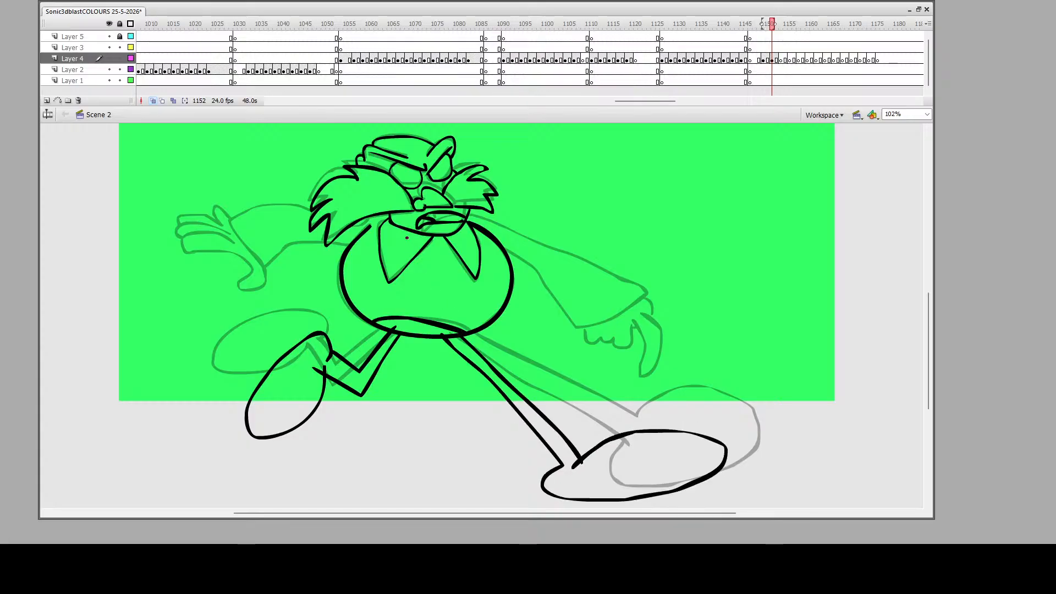
Ink both outstretched sleeves and their hands in frame 1152, placing the front arm lower than the onion-skinned pose
mouse_move(469, 218)
left_mouse_down()
mouse_move(535, 237)
mouse_move(591, 279)
mouse_move(617, 310)
mouse_move(610, 323)
mouse_move(558, 344)
mouse_move(509, 254)
left_mouse_up()
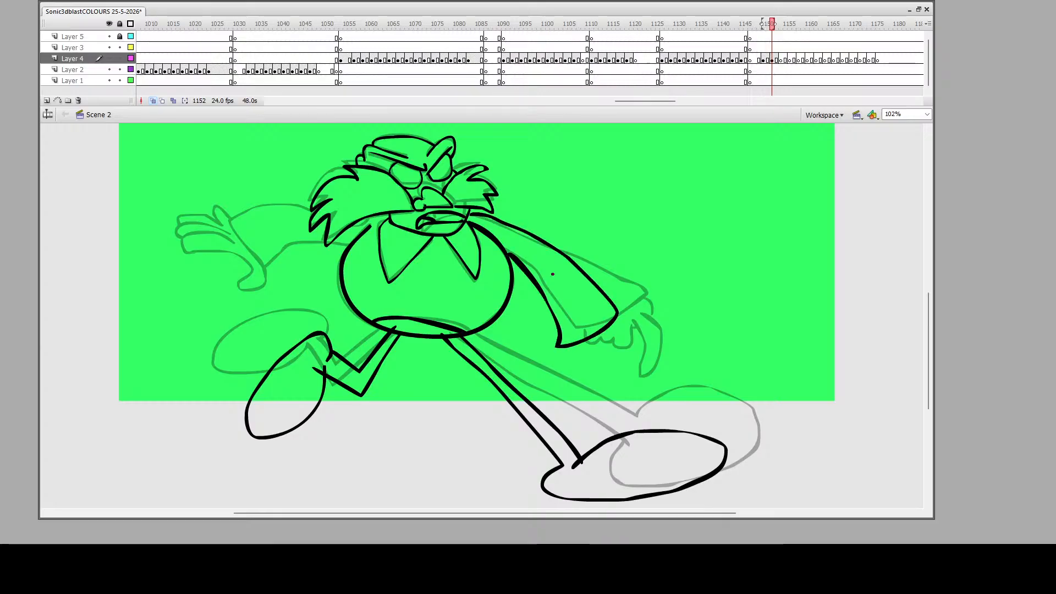
mouse_move(565, 349)
left_mouse_down()
mouse_move(573, 360)
mouse_move(612, 352)
mouse_move(598, 391)
mouse_move(627, 388)
mouse_move(627, 355)
mouse_move(610, 322)
left_mouse_up()
mouse_move(348, 247)
left_mouse_down()
mouse_move(284, 268)
mouse_move(274, 288)
mouse_move(236, 237)
mouse_move(312, 219)
left_mouse_up()
mouse_move(275, 287)
left_mouse_down()
mouse_move(255, 306)
mouse_move(256, 280)
mouse_move(242, 265)
mouse_move(183, 267)
mouse_move(181, 253)
mouse_move(206, 242)
mouse_move(236, 251)
mouse_move(187, 233)
mouse_move(216, 233)
mouse_move(234, 241)
mouse_move(178, 239)
mouse_move(180, 227)
mouse_move(238, 238)
left_mouse_up()
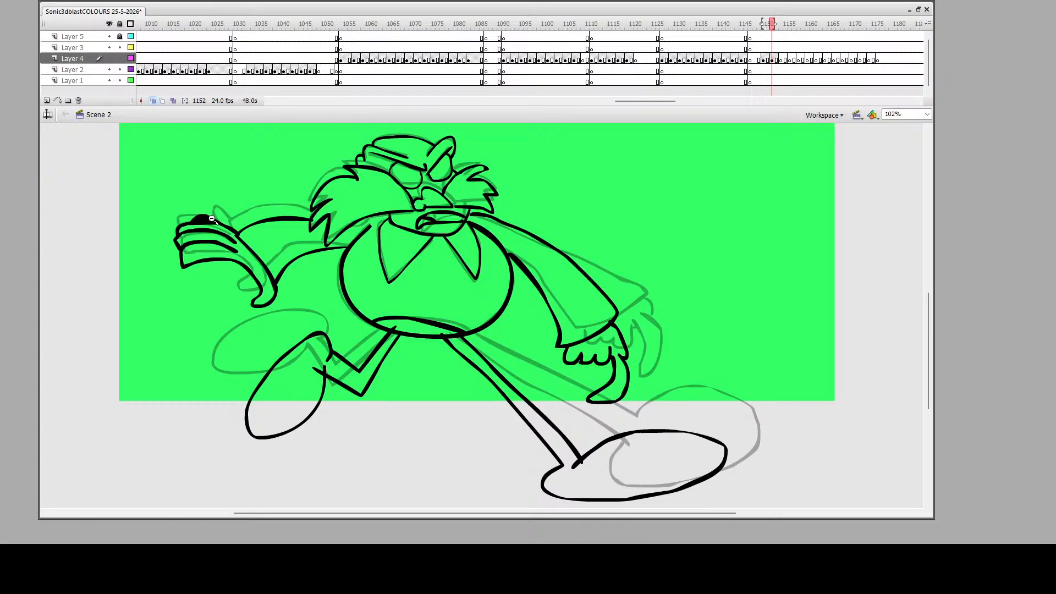
Cut the solid black bump off the rear hand's uppermost finger and delete it
left_click_drag(187, 196, 297, 264)
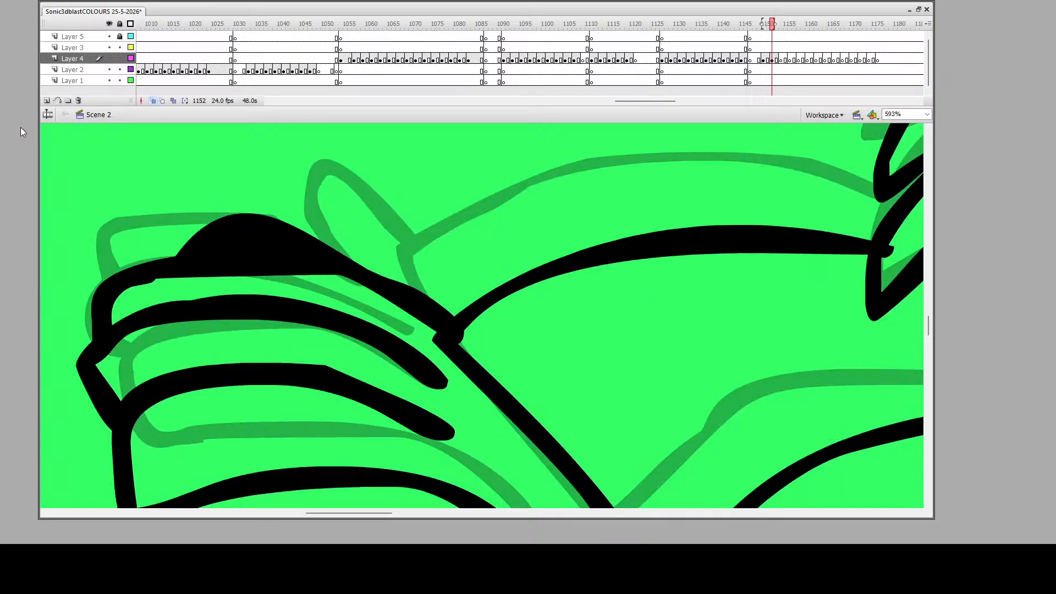
left_click_drag(149, 254, 390, 266)
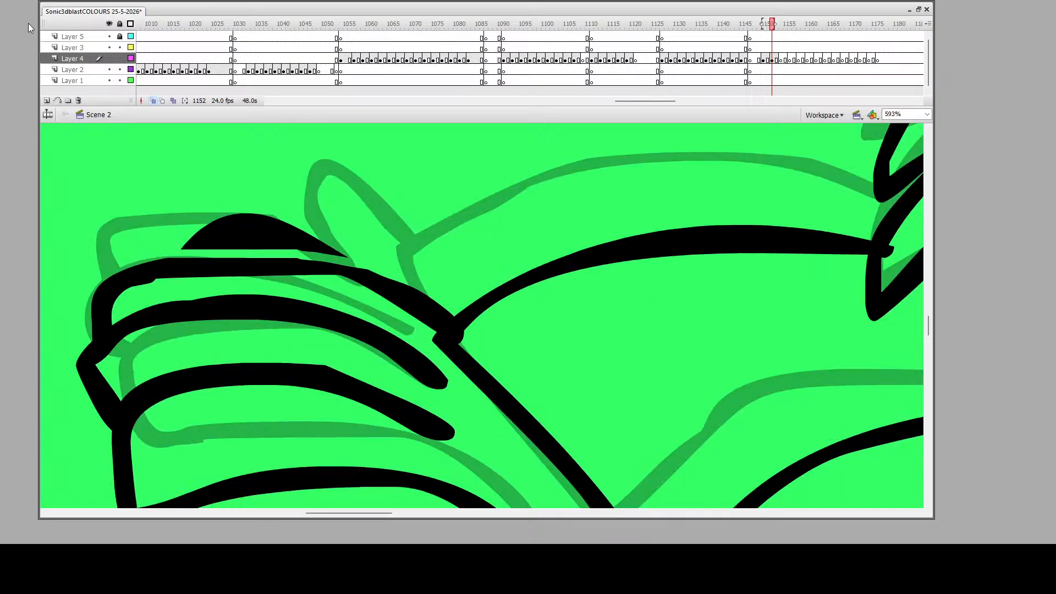
key("v")
left_click(237, 237)
key("Delete")
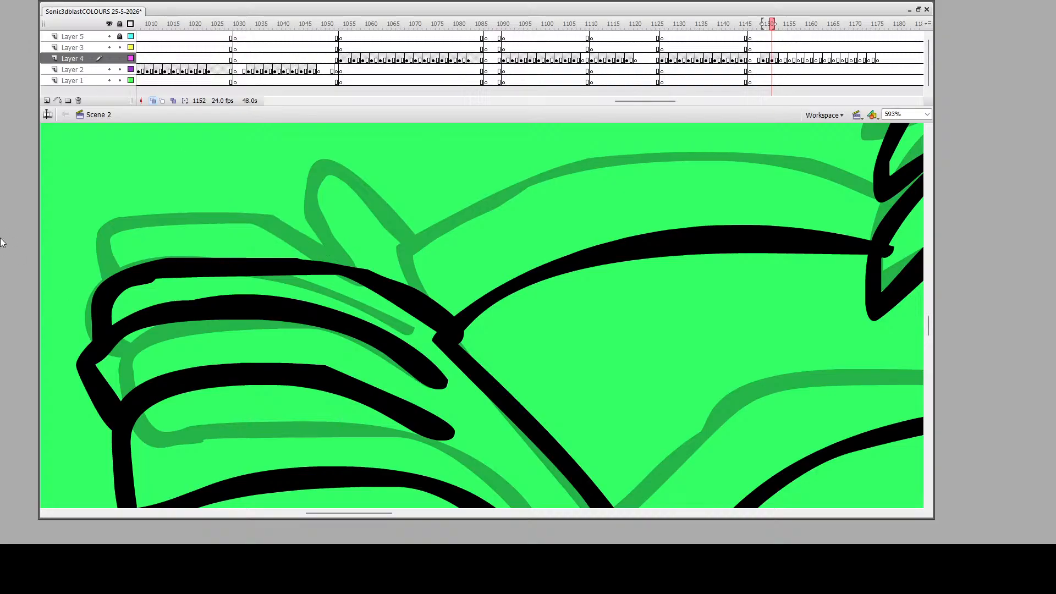
Erase the stray line ends where the rear sleeve meets the moustache, around the mouth, and along the brow
key("z")
left_click(416, 275, "alt")
left_click(457, 329, "alt")
left_click(457, 329, "alt")
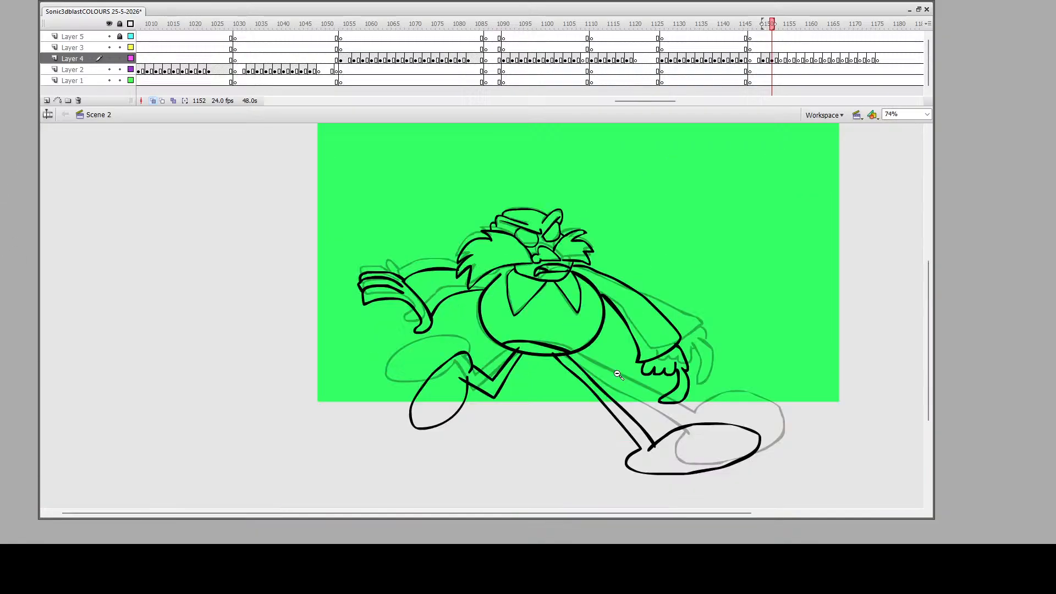
left_click_drag(563, 322, 439, 248)
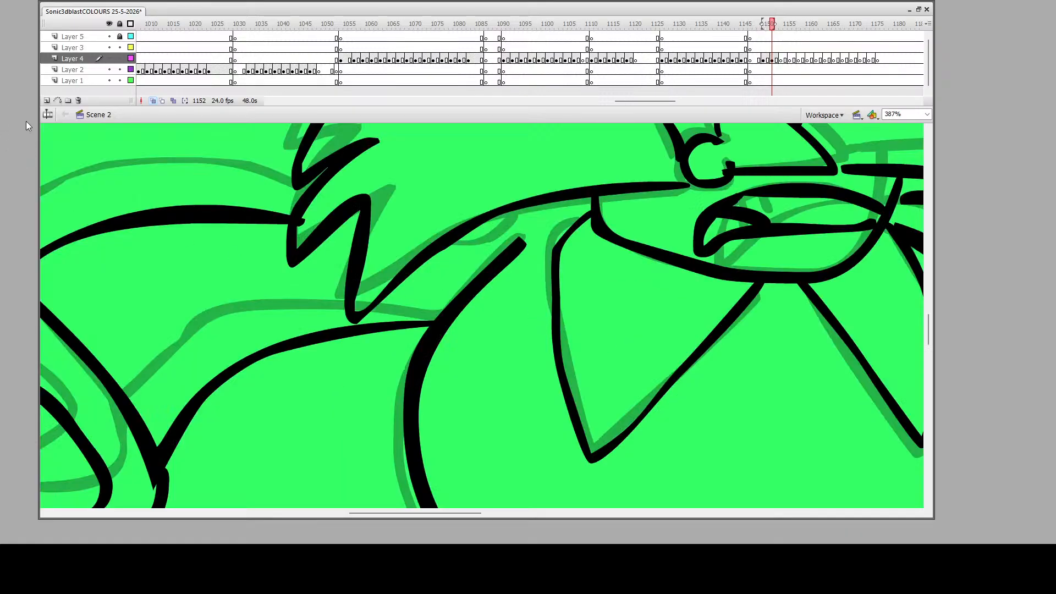
left_click_drag(304, 221, 300, 233)
mouse_move(723, 219)
left_mouse_down()
mouse_move(758, 221)
mouse_move(727, 226)
mouse_move(768, 198)
mouse_move(867, 210)
mouse_move(880, 222)
left_mouse_up()
scroll(760, 219, "up", 3)
scroll(760, 219, "up", 4)
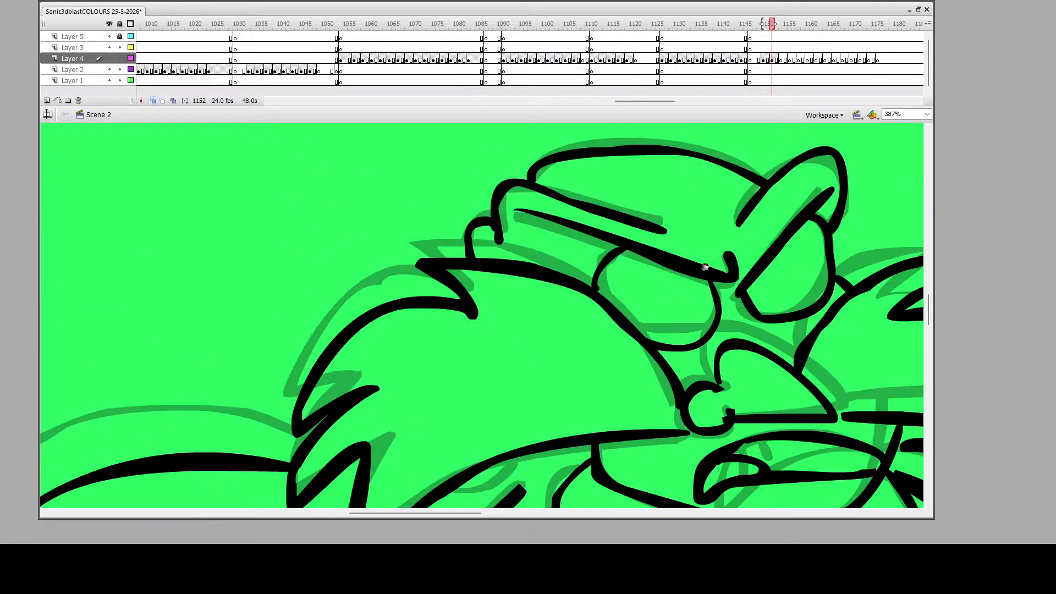
left_click_drag(725, 268, 582, 219)
Ink the nose and the spiky two-sided moustache in Layer 4's frame 1154 over the onion-skinned pose
key("z")
left_click(601, 332, "alt")
left_click(539, 352, "alt")
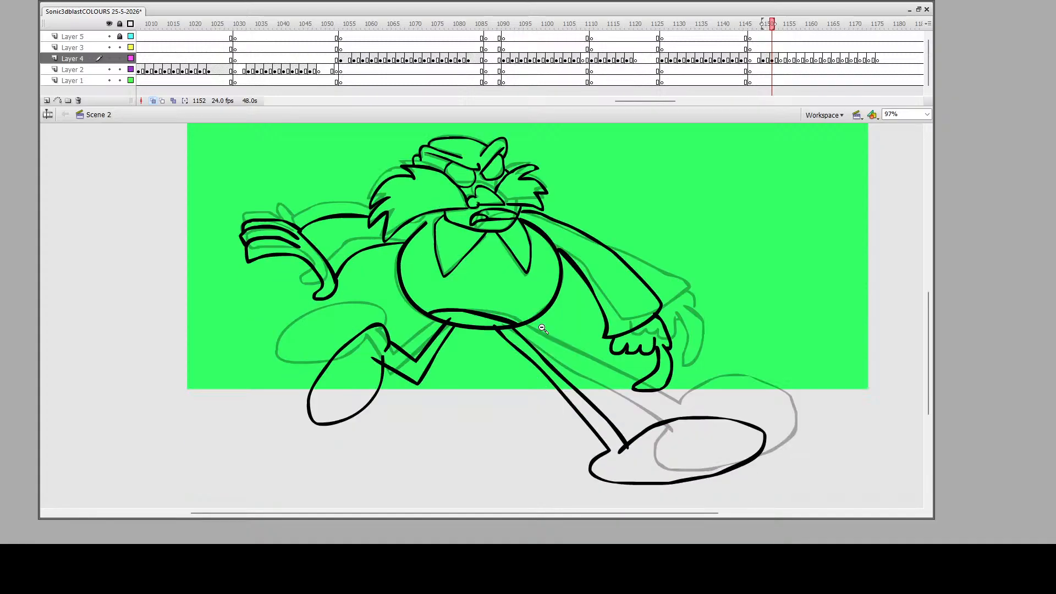
left_click(547, 325, "alt")
left_click_drag(261, 194, 529, 421)
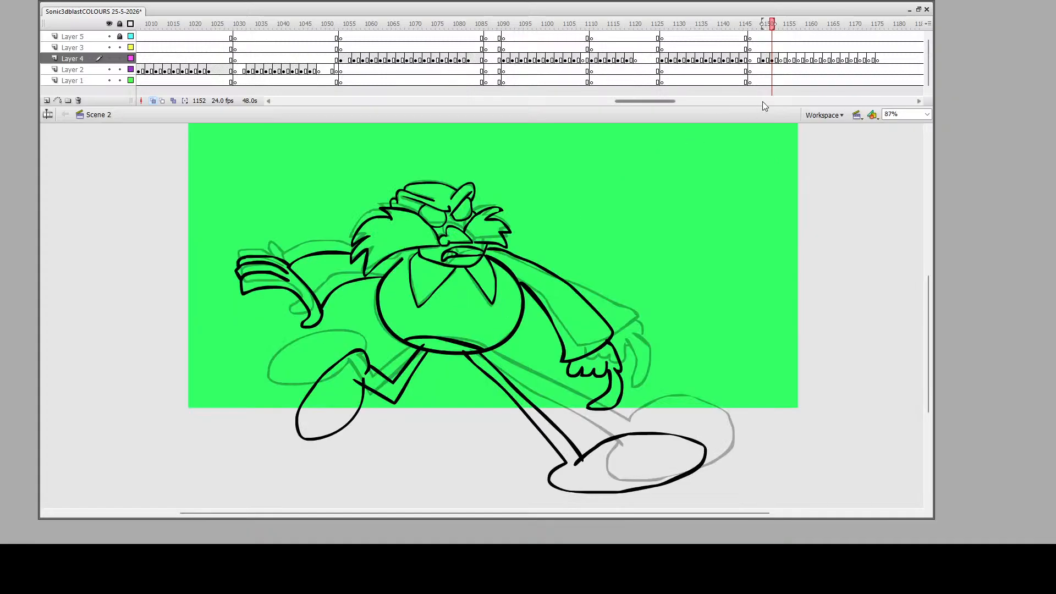
left_click(781, 59)
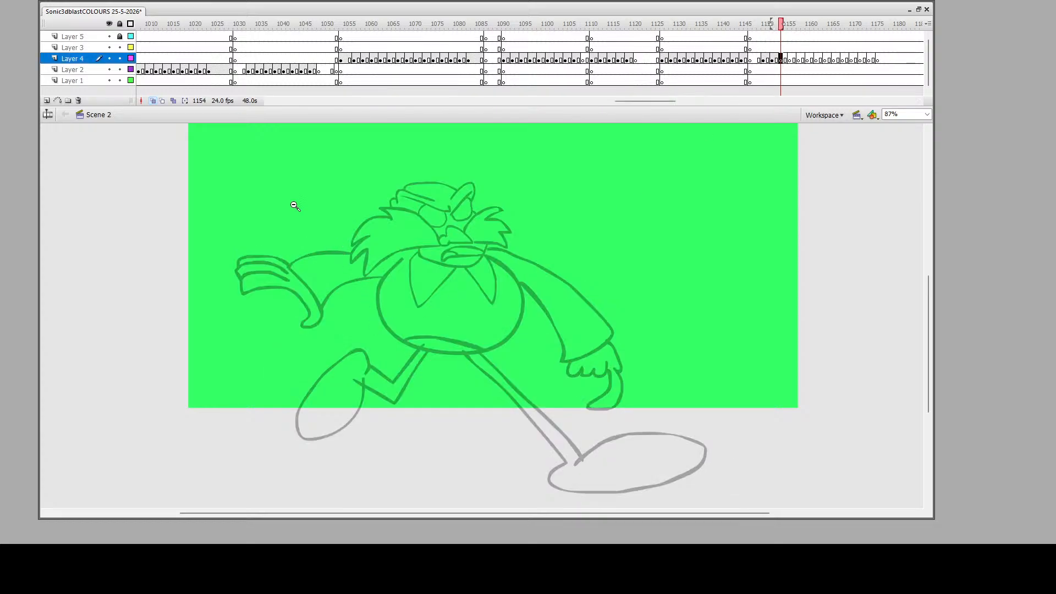
left_click_drag(333, 172, 568, 503)
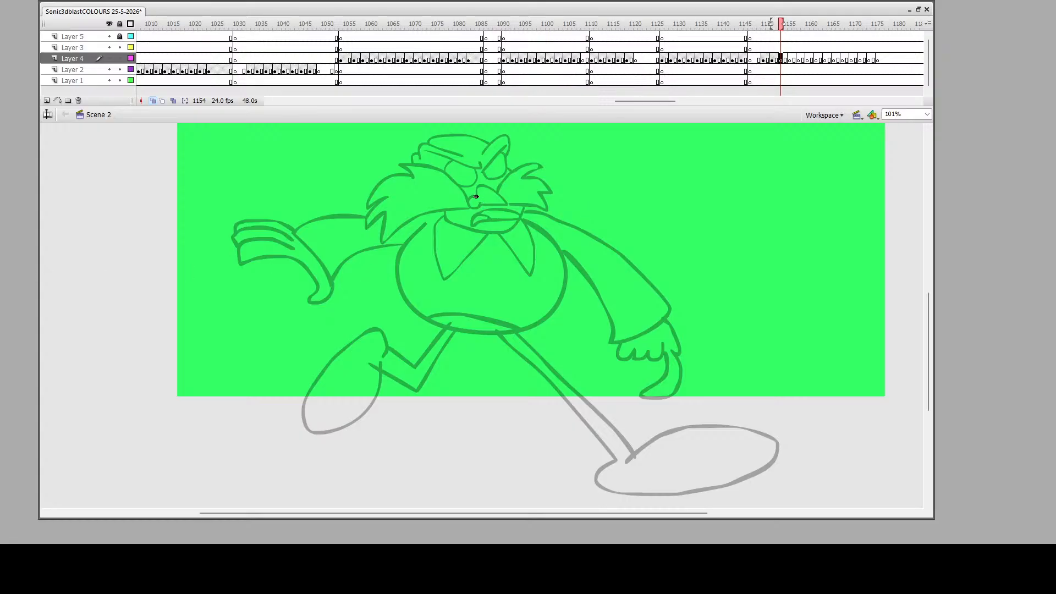
left_click_drag(476, 196, 478, 204)
key("z")
mouse_move(396, 125)
left_mouse_down()
mouse_move(572, 501)
mouse_move(605, 500)
left_mouse_up()
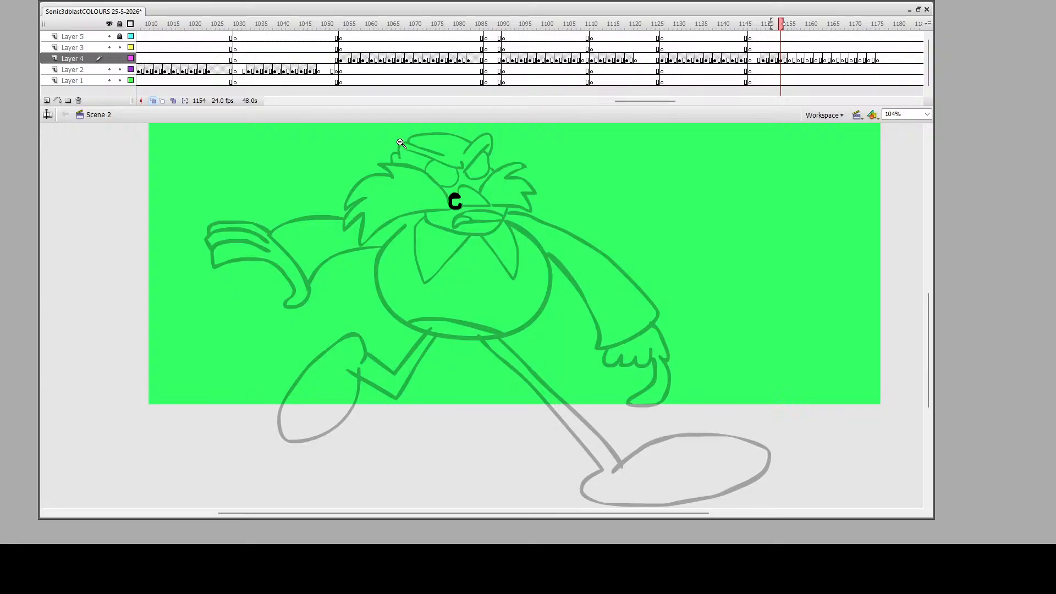
left_click_drag(410, 134, 609, 503)
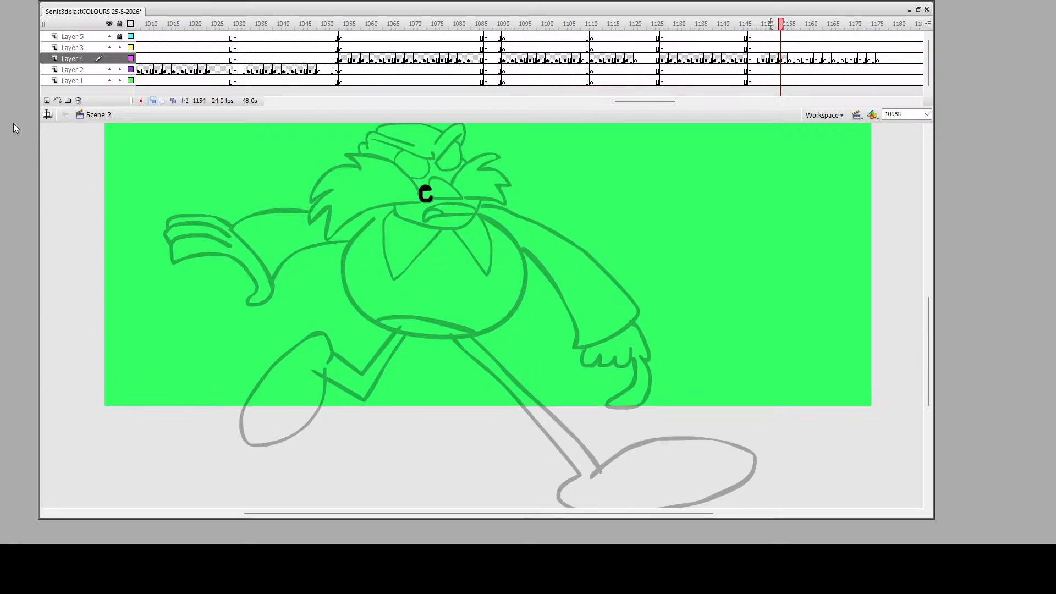
mouse_move(433, 199)
left_mouse_down()
mouse_move(460, 199)
mouse_move(438, 179)
mouse_move(426, 188)
mouse_move(434, 194)
mouse_move(325, 240)
mouse_move(344, 211)
mouse_move(314, 230)
mouse_move(342, 197)
mouse_move(308, 202)
mouse_move(338, 170)
mouse_move(361, 170)
mouse_move(347, 160)
mouse_move(382, 162)
mouse_move(422, 191)
mouse_move(509, 215)
mouse_move(489, 192)
mouse_move(516, 197)
mouse_move(472, 167)
mouse_move(491, 177)
left_mouse_up()
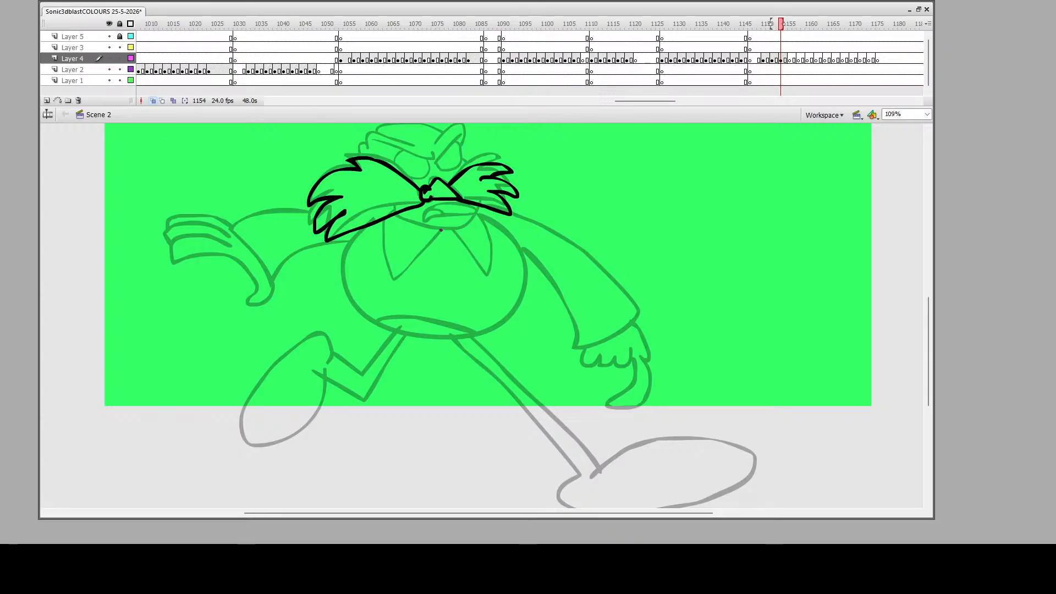
Ink the curved jaw and the wide-open mouth with its teeth and tongue below the moustache
mouse_move(394, 214)
left_mouse_down()
mouse_move(451, 233)
mouse_move(479, 207)
left_mouse_up()
key("ctrl+z")
mouse_move(396, 217)
left_mouse_down()
mouse_move(450, 236)
mouse_move(482, 207)
mouse_move(424, 212)
mouse_move(419, 233)
mouse_move(458, 227)
mouse_move(435, 223)
mouse_move(450, 211)
mouse_move(420, 208)
left_mouse_up()
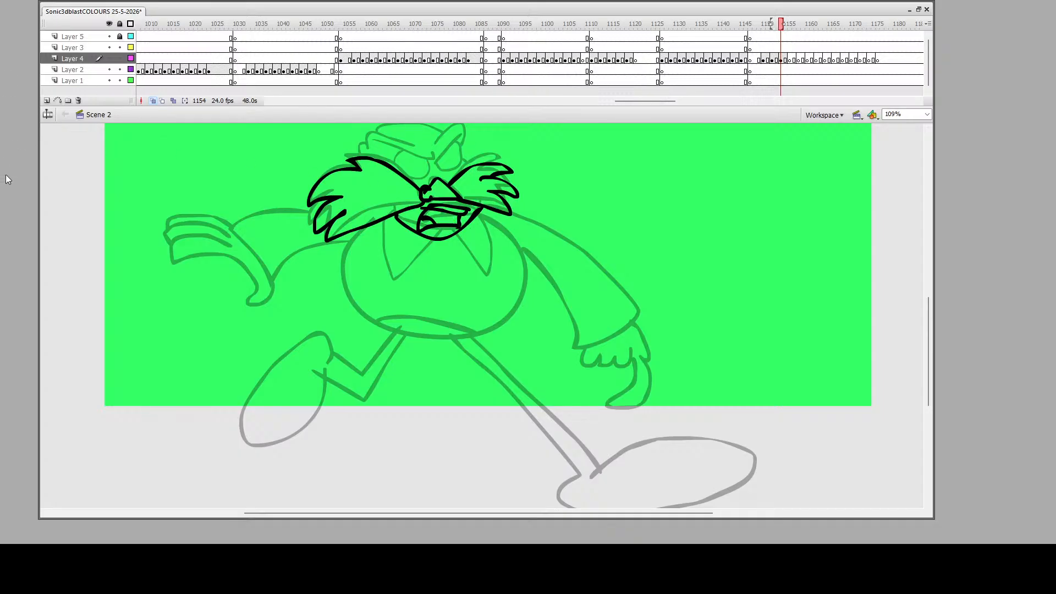
Ink the angry eyes and brows, the ear, and the curved top of the head
scroll(473, 237, "up", 3)
key("z")
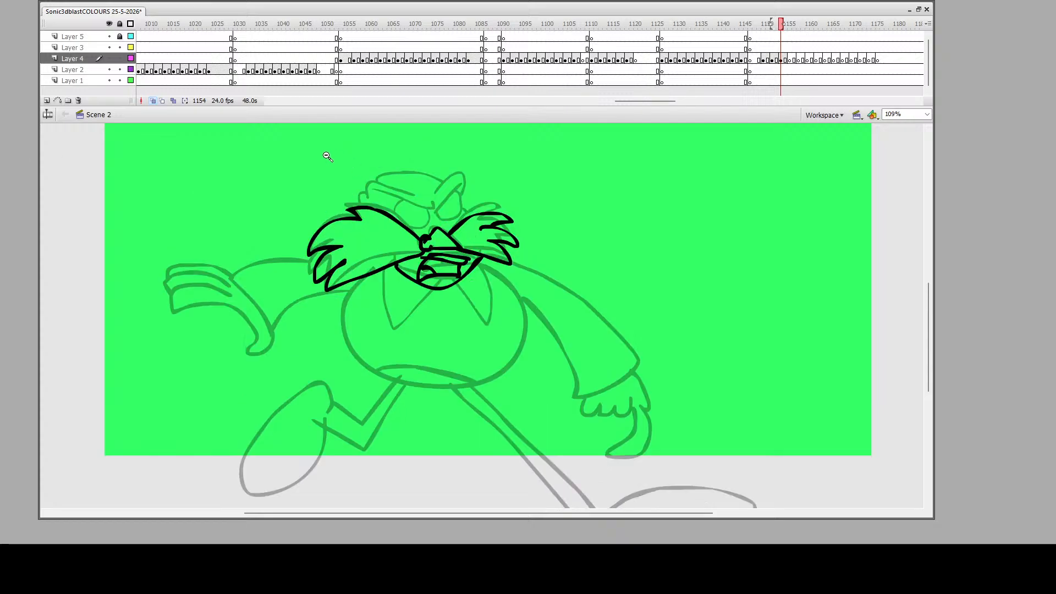
left_click_drag(328, 158, 560, 493)
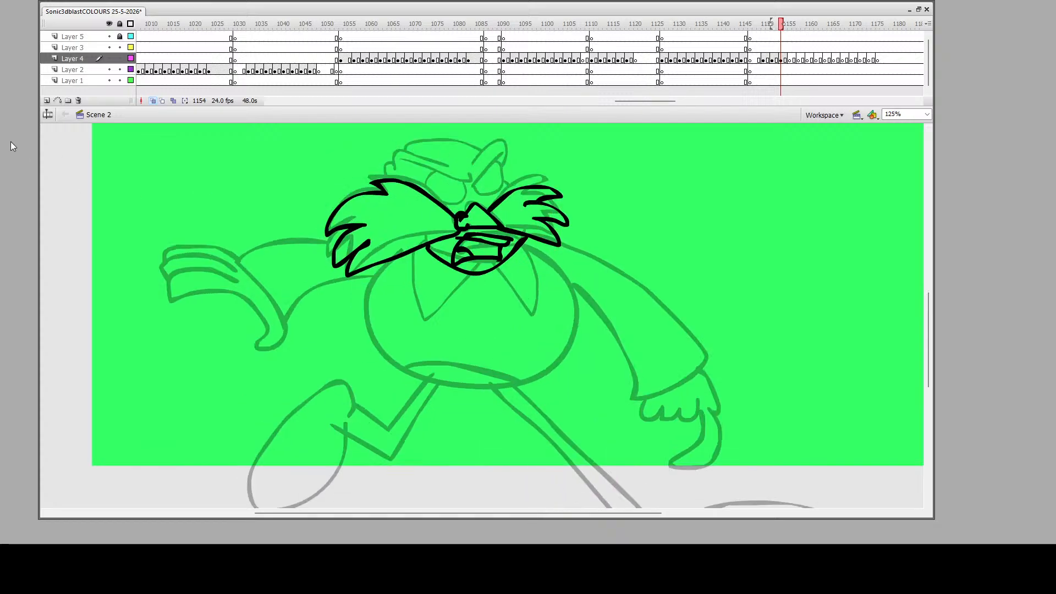
mouse_move(471, 176)
left_mouse_down()
mouse_move(473, 190)
mouse_move(410, 163)
left_mouse_up()
mouse_move(465, 190)
left_mouse_down()
mouse_move(449, 204)
mouse_move(425, 178)
mouse_move(509, 157)
mouse_move(510, 177)
mouse_move(484, 194)
mouse_move(475, 187)
mouse_move(511, 155)
mouse_move(498, 146)
mouse_move(475, 165)
mouse_move(397, 156)
mouse_move(400, 168)
left_mouse_up()
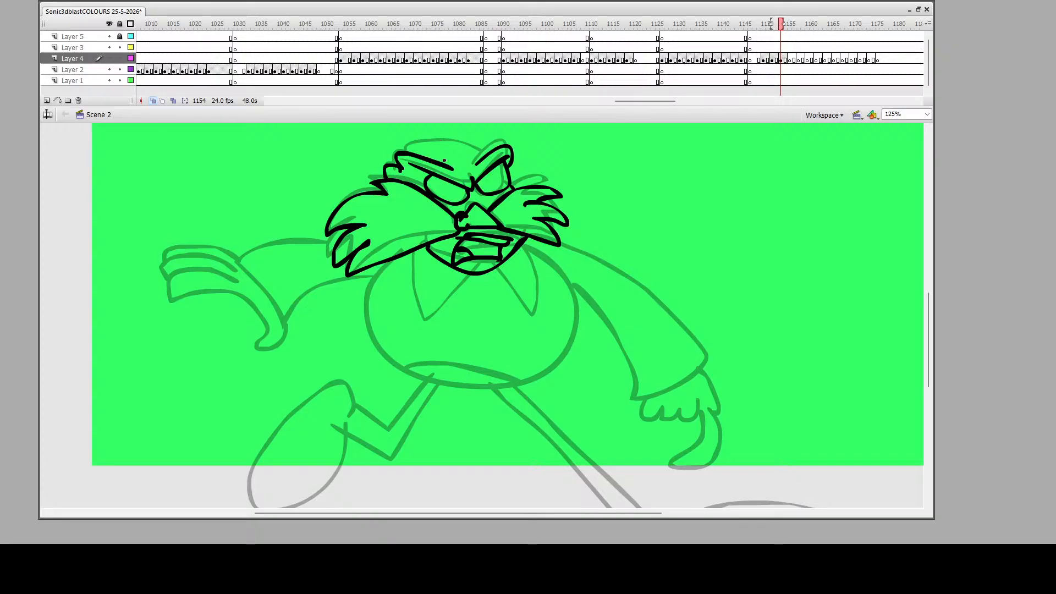
mouse_move(491, 153)
left_mouse_down()
mouse_move(416, 135)
mouse_move(407, 150)
left_mouse_up()
Ink the two pointed collar flaps and the round torso with its curved waistline
scroll(561, 229, "down", 3)
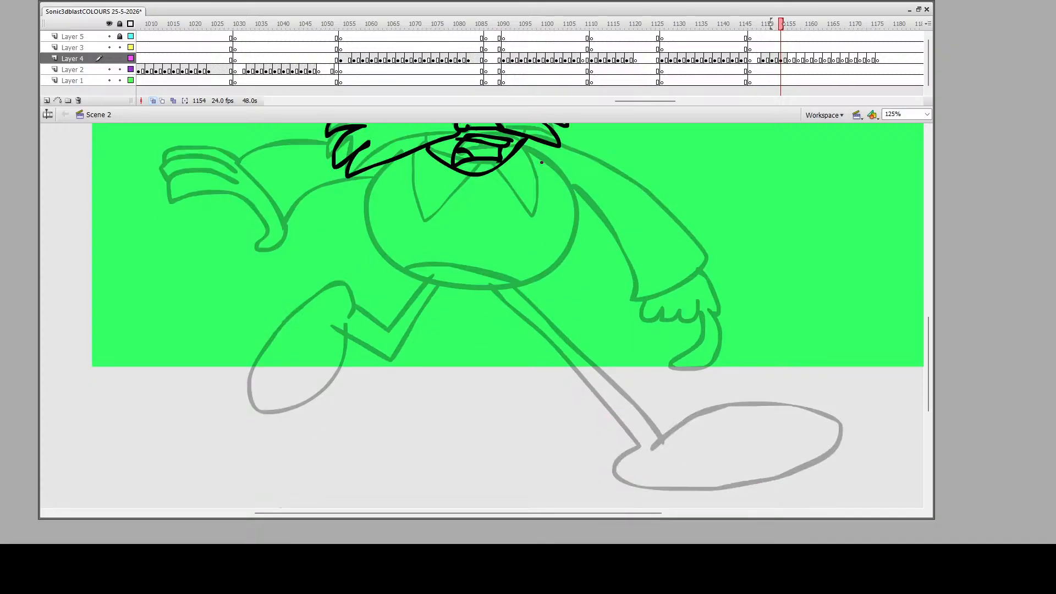
mouse_move(521, 147)
left_mouse_down()
mouse_move(572, 218)
mouse_move(562, 257)
mouse_move(531, 290)
mouse_move(473, 300)
mouse_move(408, 283)
mouse_move(366, 242)
mouse_move(356, 192)
mouse_move(371, 171)
mouse_move(409, 190)
mouse_move(416, 228)
mouse_move(468, 179)
mouse_move(502, 186)
mouse_move(525, 229)
mouse_move(542, 179)
mouse_move(532, 155)
left_mouse_up()
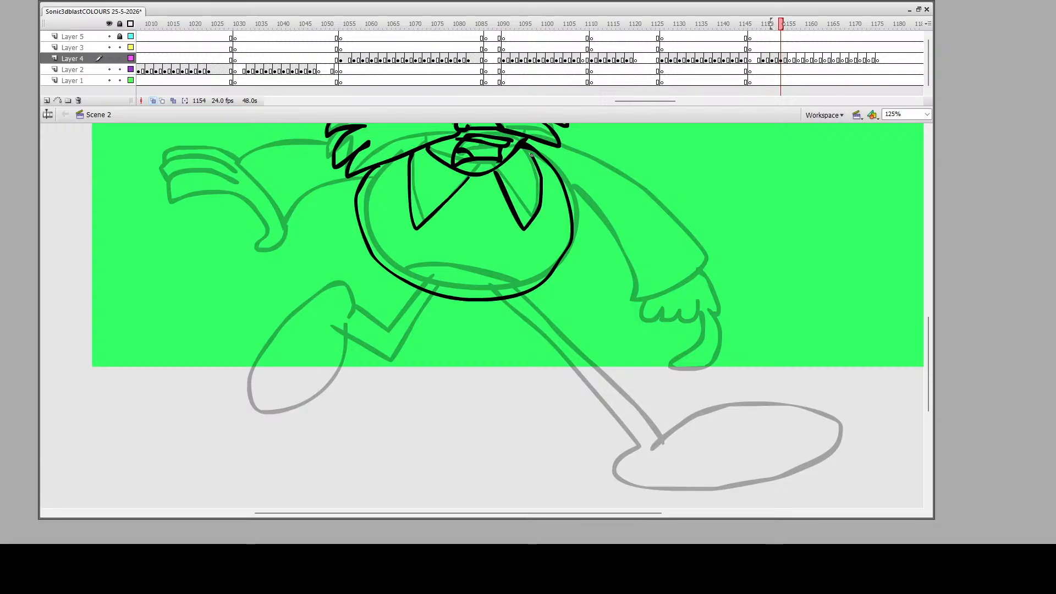
mouse_move(400, 279)
left_mouse_down()
mouse_move(434, 273)
mouse_move(524, 293)
left_mouse_up()
Ink the bent rear leg and the nearly vertical front leg with their rounded shoes
mouse_move(444, 297)
left_mouse_down()
mouse_move(480, 382)
mouse_move(413, 374)
mouse_move(437, 368)
mouse_move(421, 430)
mouse_move(345, 427)
mouse_move(379, 328)
mouse_move(447, 350)
mouse_move(434, 293)
left_mouse_up()
mouse_move(502, 300)
left_mouse_down()
mouse_move(527, 445)
mouse_move(628, 425)
mouse_move(669, 451)
mouse_move(664, 481)
mouse_move(543, 489)
mouse_move(478, 475)
mouse_move(507, 446)
mouse_move(479, 301)
left_mouse_up()
Ink both flared sleeves, and the front hand with curled fingers and one long finger extending downward
scroll(413, 292, "up", 3)
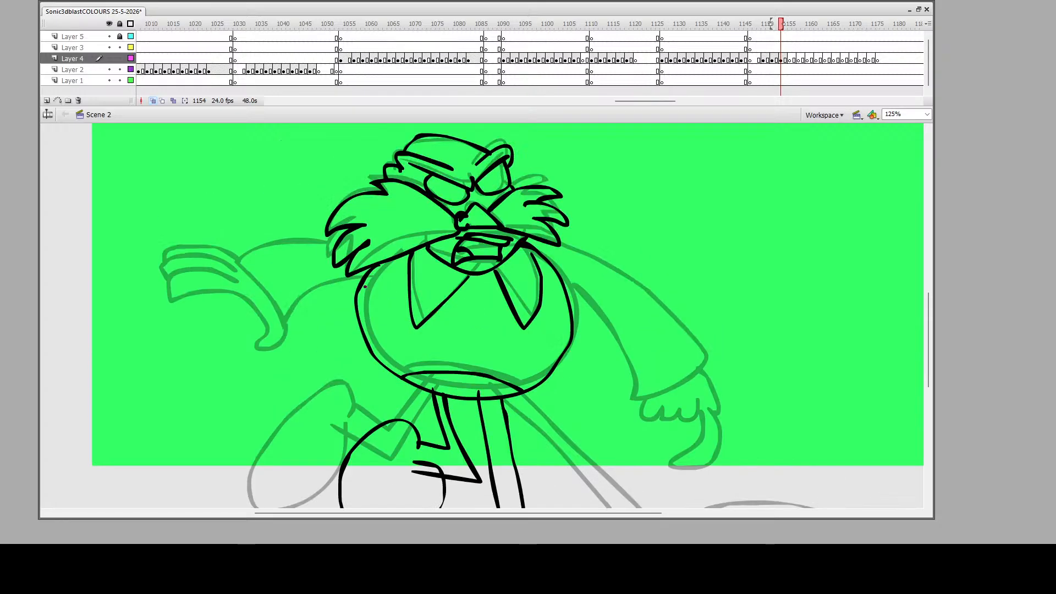
mouse_move(365, 287)
left_mouse_down()
mouse_move(339, 293)
mouse_move(294, 368)
mouse_move(277, 301)
mouse_move(243, 280)
mouse_move(332, 250)
left_mouse_up()
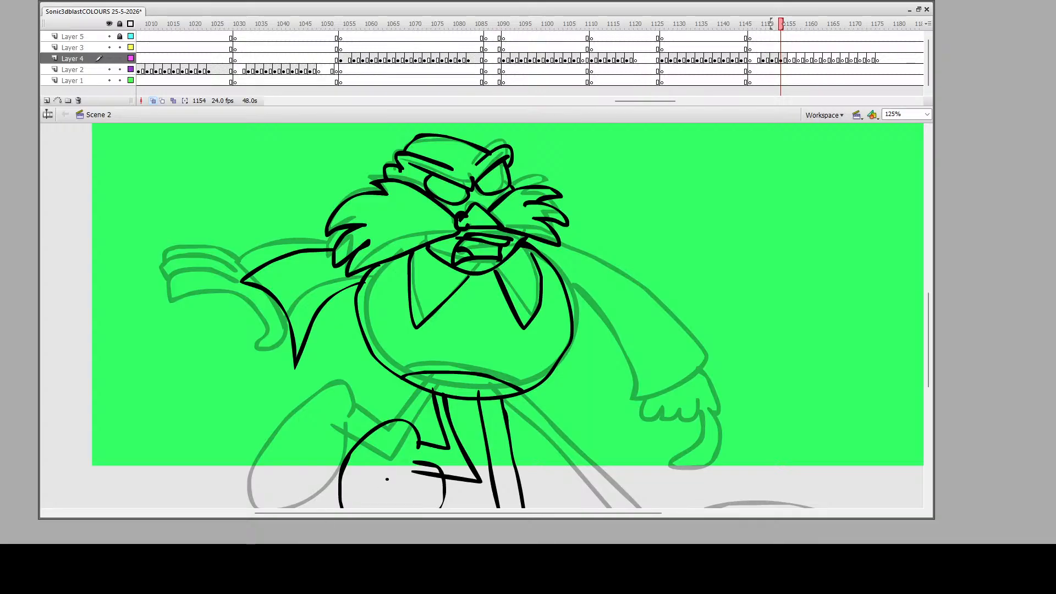
scroll(521, 360, "down", 3)
scroll(485, 366, "up", 2)
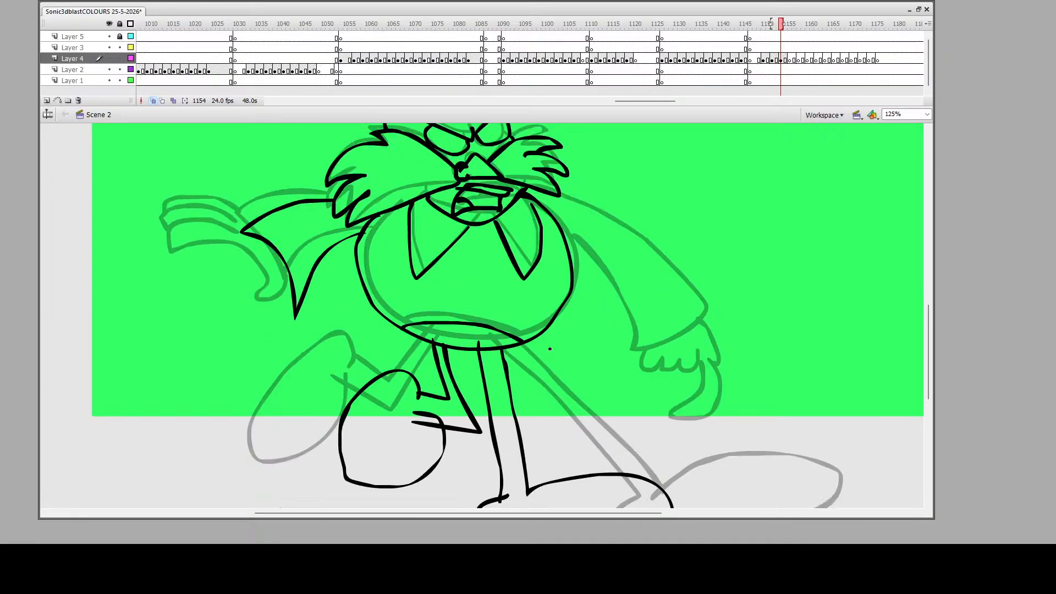
scroll(595, 281, "up", 1)
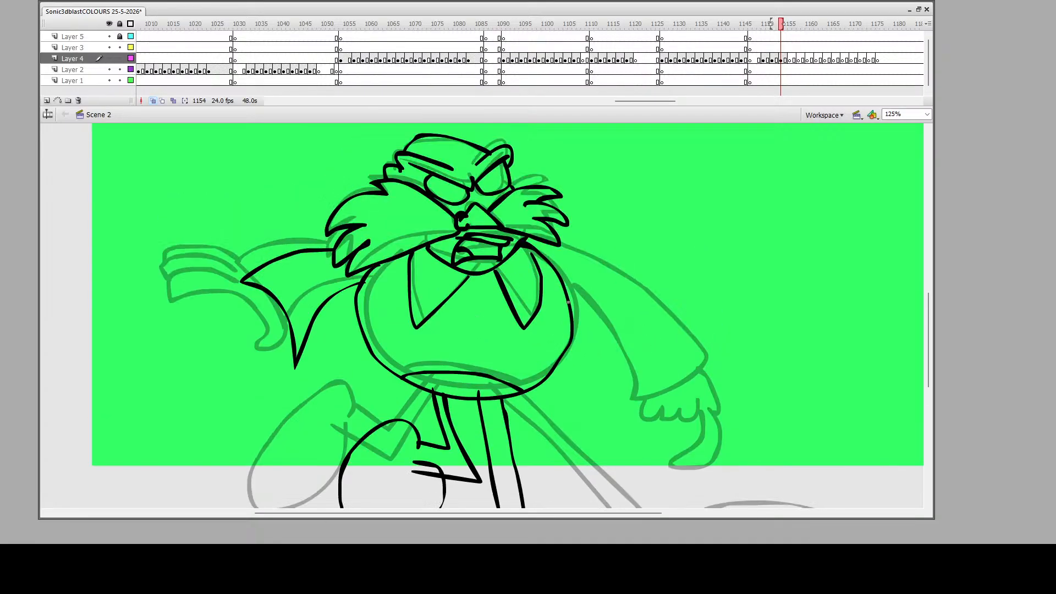
mouse_move(566, 280)
left_mouse_down()
mouse_move(694, 387)
mouse_move(731, 323)
mouse_move(626, 268)
mouse_move(527, 240)
left_mouse_up()
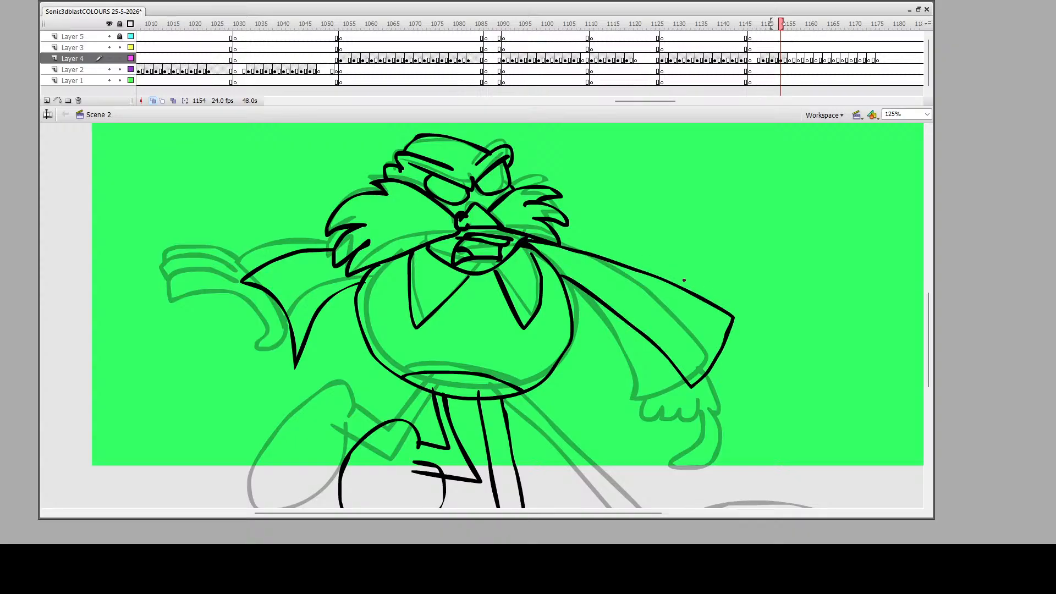
mouse_move(706, 383)
left_mouse_down()
mouse_move(724, 396)
mouse_move(739, 388)
mouse_move(728, 390)
mouse_move(755, 335)
mouse_move(791, 403)
mouse_move(774, 415)
mouse_move(753, 358)
left_mouse_up()
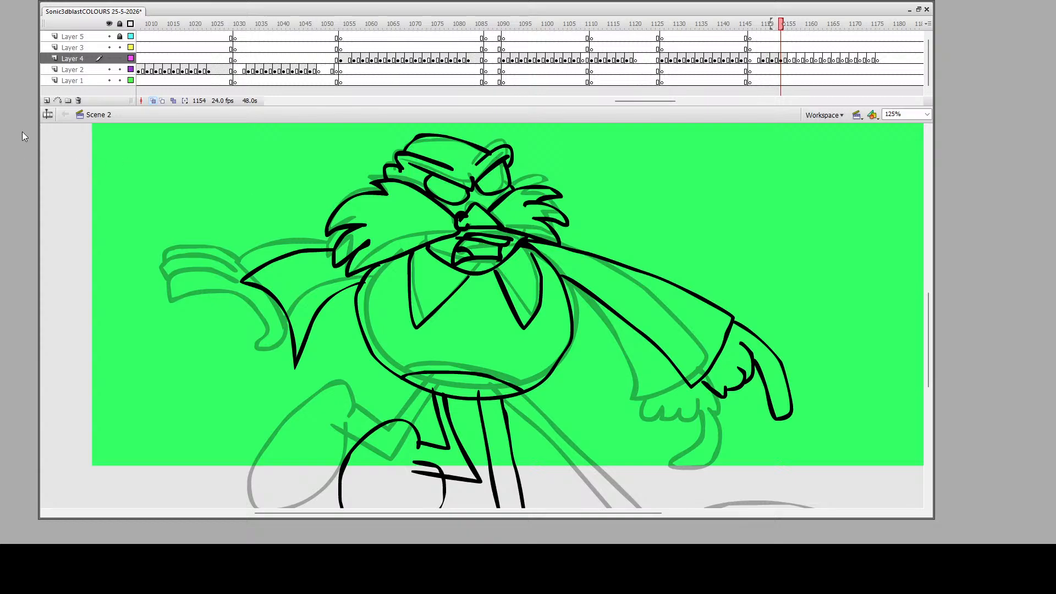
Erase the excess ink at the mouth's corner, the jaw's thick upper end, and the upper lip line
key("z")
left_click_drag(549, 231, 579, 284)
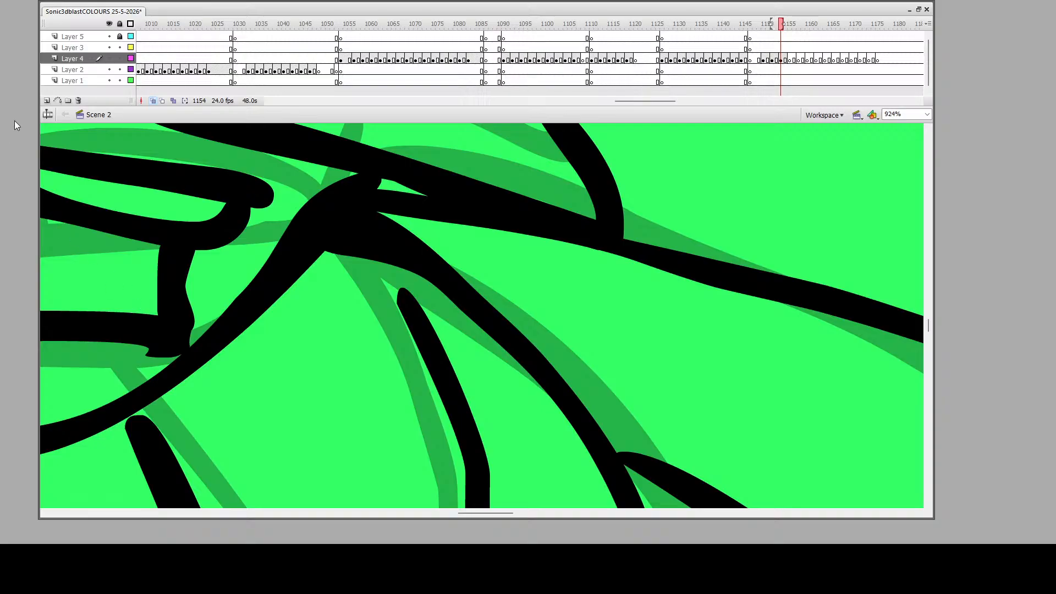
mouse_move(130, 351)
left_mouse_down()
mouse_move(177, 326)
mouse_move(202, 270)
mouse_move(187, 324)
mouse_move(136, 368)
mouse_move(188, 331)
mouse_move(167, 359)
mouse_move(186, 346)
mouse_move(222, 296)
left_mouse_up()
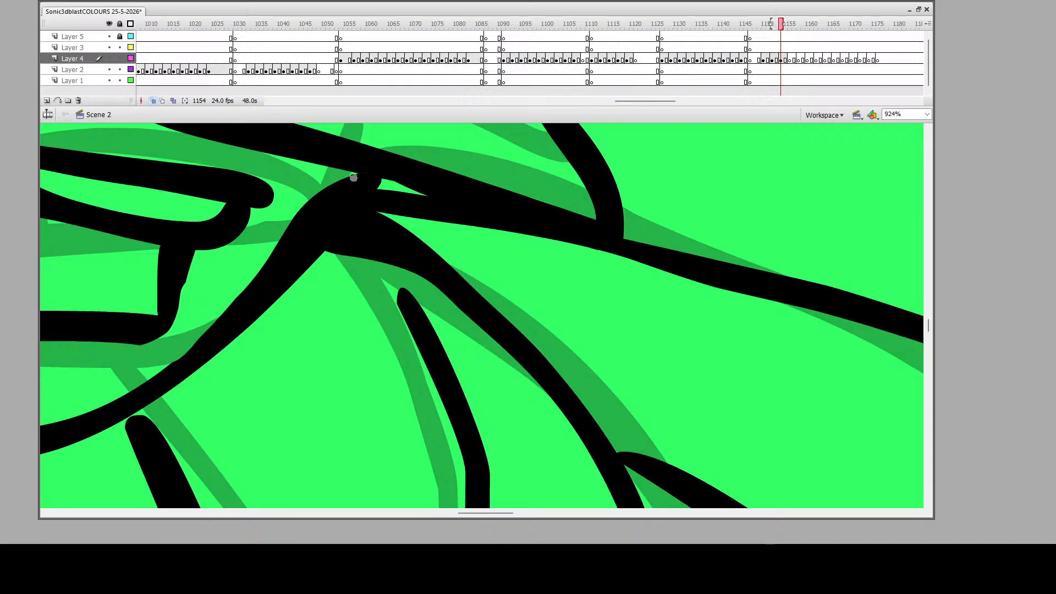
mouse_move(350, 179)
left_mouse_down()
mouse_move(190, 343)
mouse_move(116, 385)
left_mouse_up()
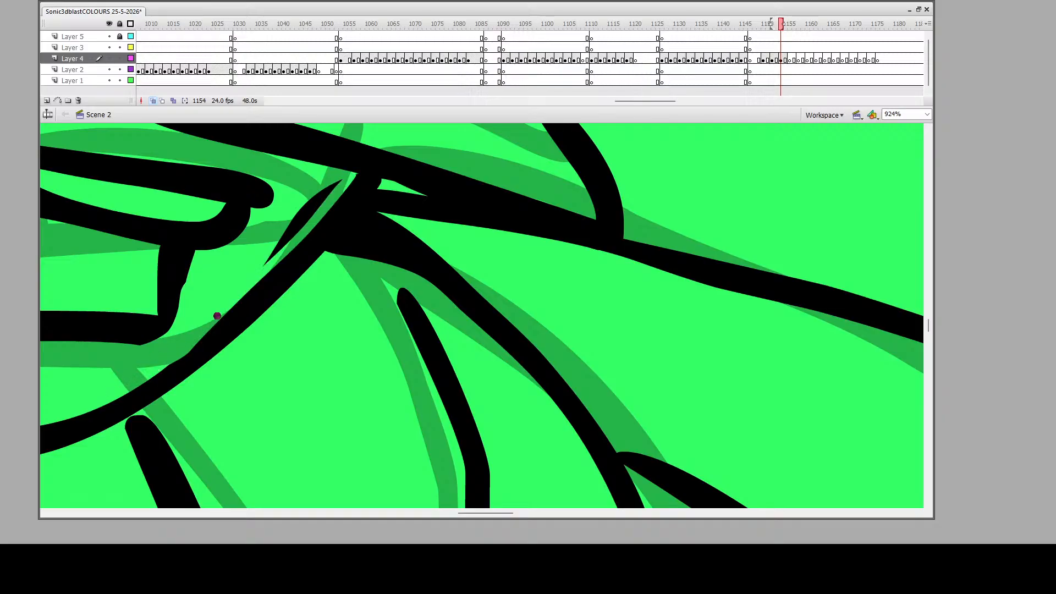
mouse_move(332, 186)
left_mouse_down()
mouse_move(255, 271)
mouse_move(322, 205)
mouse_move(330, 187)
mouse_move(271, 252)
mouse_move(325, 187)
left_mouse_up()
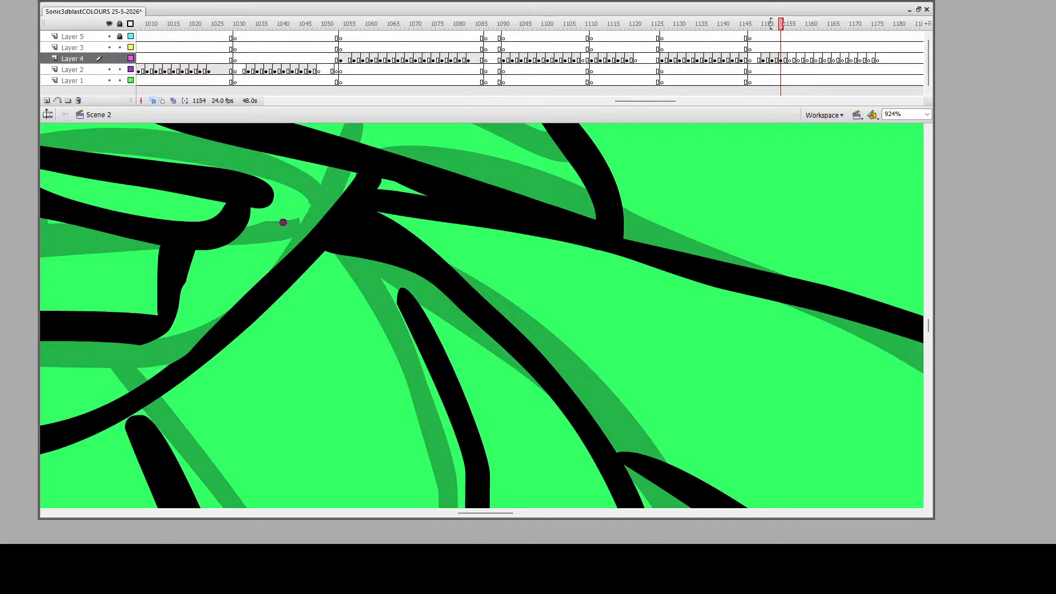
mouse_move(125, 154)
left_mouse_down()
mouse_move(263, 190)
mouse_move(170, 160)
left_mouse_up()
left_click_drag(172, 156, 280, 184)
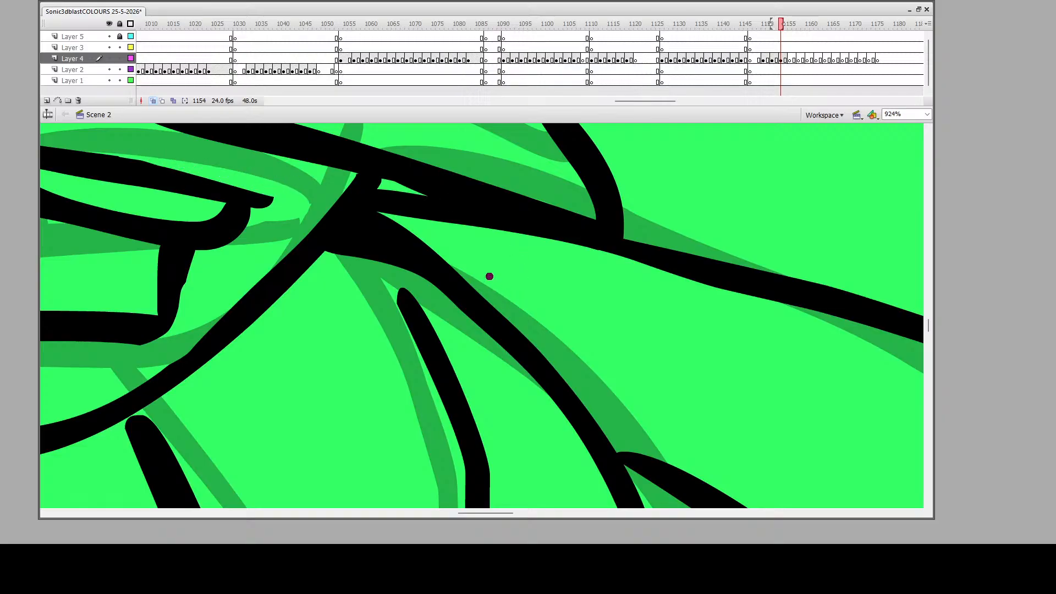
Thin the shoulder line where it joins the jaw and sleeve, and clean the inner edge of the teeth
mouse_move(482, 288)
left_mouse_down()
mouse_move(425, 249)
mouse_move(356, 230)
mouse_move(368, 217)
mouse_move(443, 247)
left_mouse_up()
mouse_move(440, 248)
left_mouse_down()
mouse_move(364, 226)
mouse_move(419, 236)
mouse_move(371, 214)
mouse_move(353, 230)
mouse_move(472, 280)
left_mouse_up()
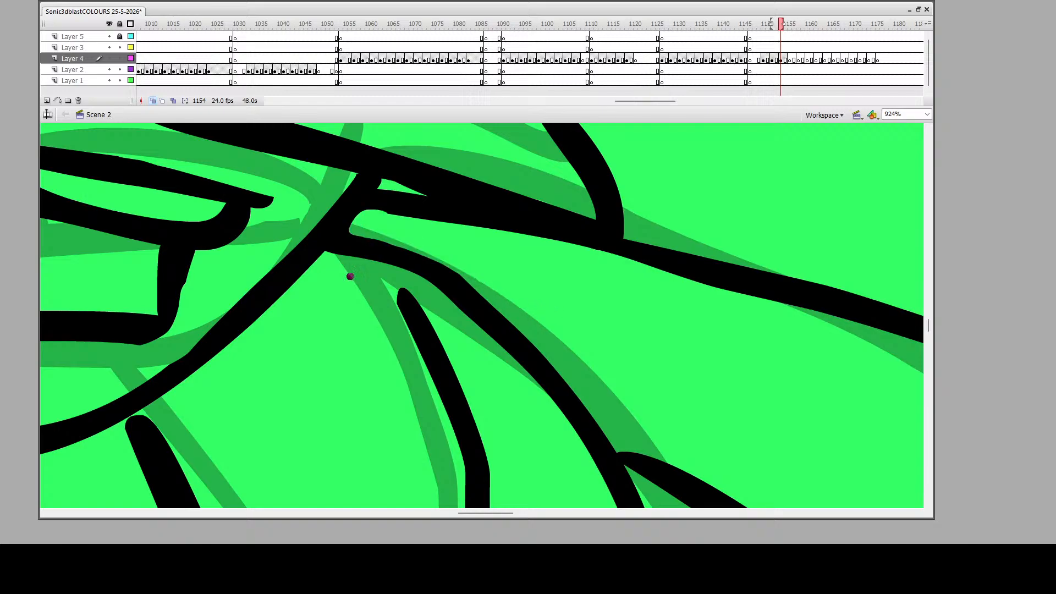
scroll(202, 288, "up", 3)
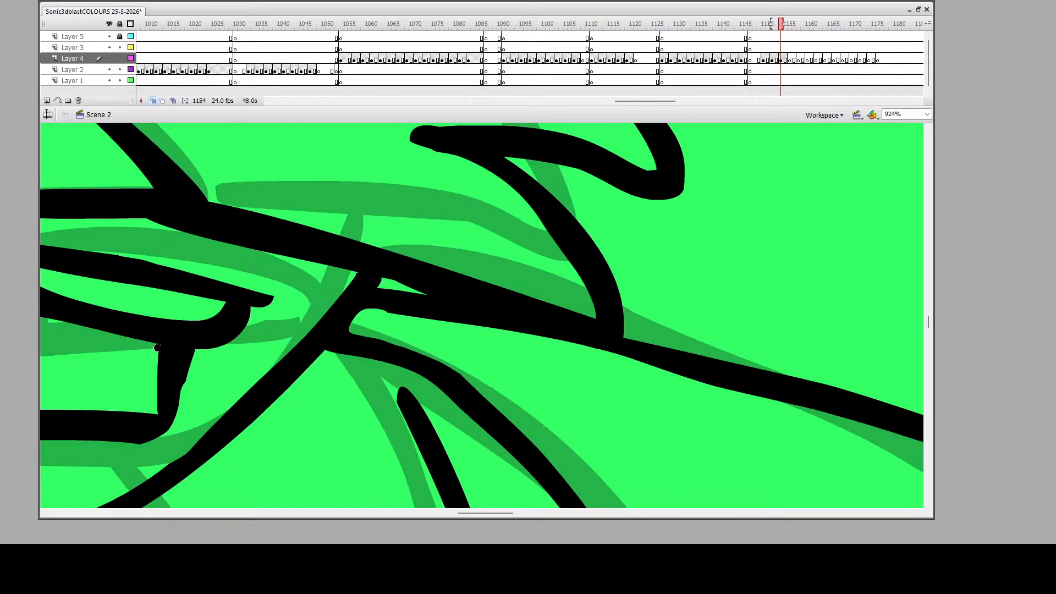
left_click_drag(157, 348, 151, 406)
mouse_move(153, 367)
left_mouse_down()
mouse_move(161, 350)
mouse_move(50, 329)
left_mouse_up()
scroll(380, 289, "up", 3)
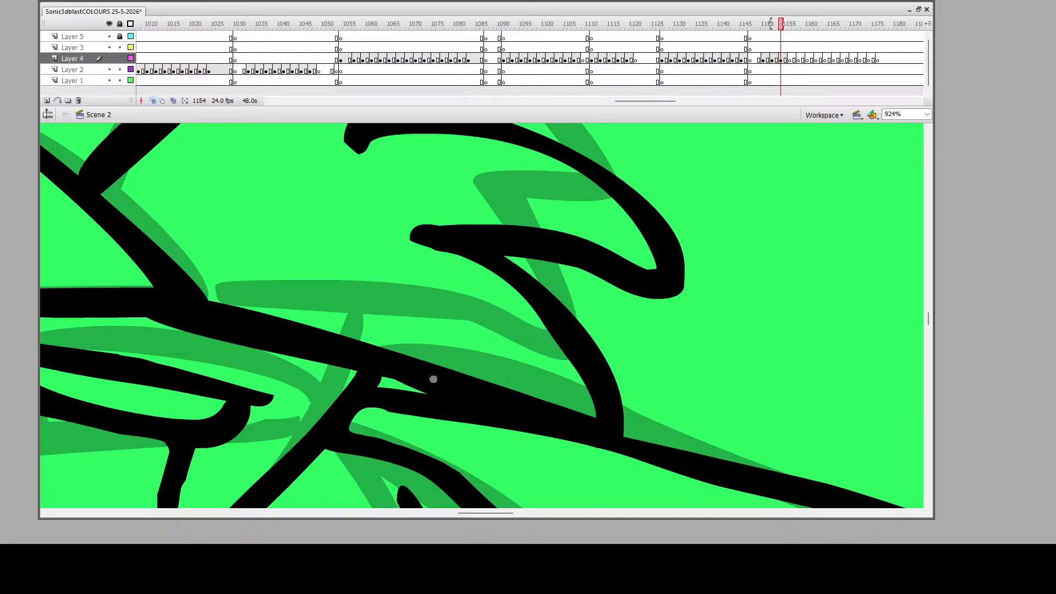
Thin the tufts of the moustache's shorter side by erasing the excess ink along their edges
scroll(330, 339, "up", 8)
mouse_move(355, 396)
left_mouse_down()
mouse_move(370, 359)
mouse_move(435, 351)
mouse_move(505, 319)
mouse_move(594, 310)
mouse_move(572, 287)
mouse_move(513, 266)
mouse_move(322, 269)
mouse_move(189, 362)
mouse_move(106, 440)
left_mouse_up()
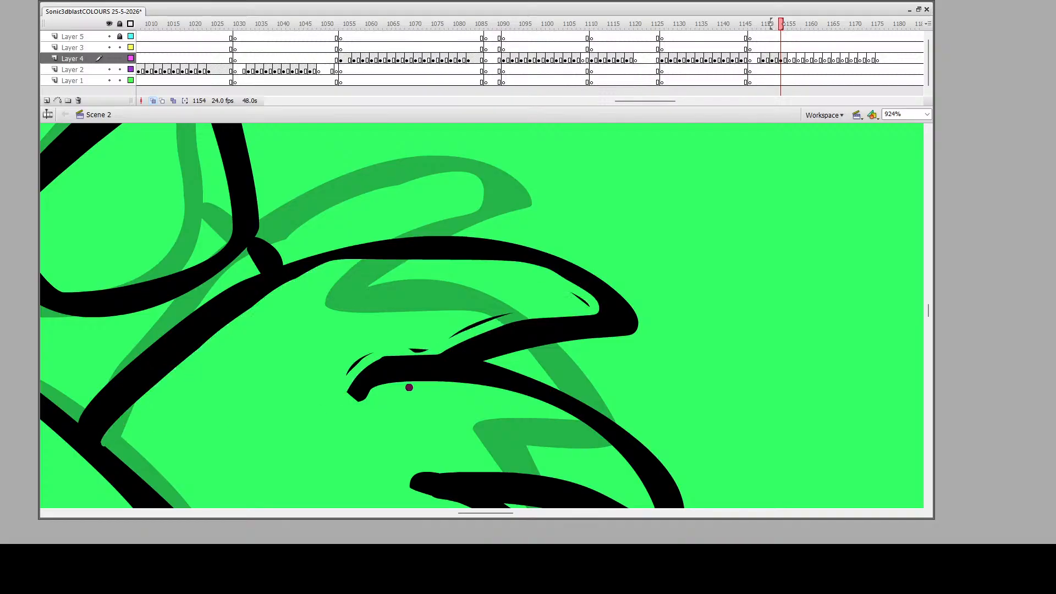
mouse_move(339, 377)
left_mouse_down()
mouse_move(385, 347)
mouse_move(427, 349)
mouse_move(491, 316)
mouse_move(593, 305)
mouse_move(554, 288)
left_mouse_up()
Thin the inner edge of the nose's rounded tip and delete the ink fragments left inside it
key("ctrl+minus")
key("ctrl+minus")
left_click_drag(333, 298, 400, 365)
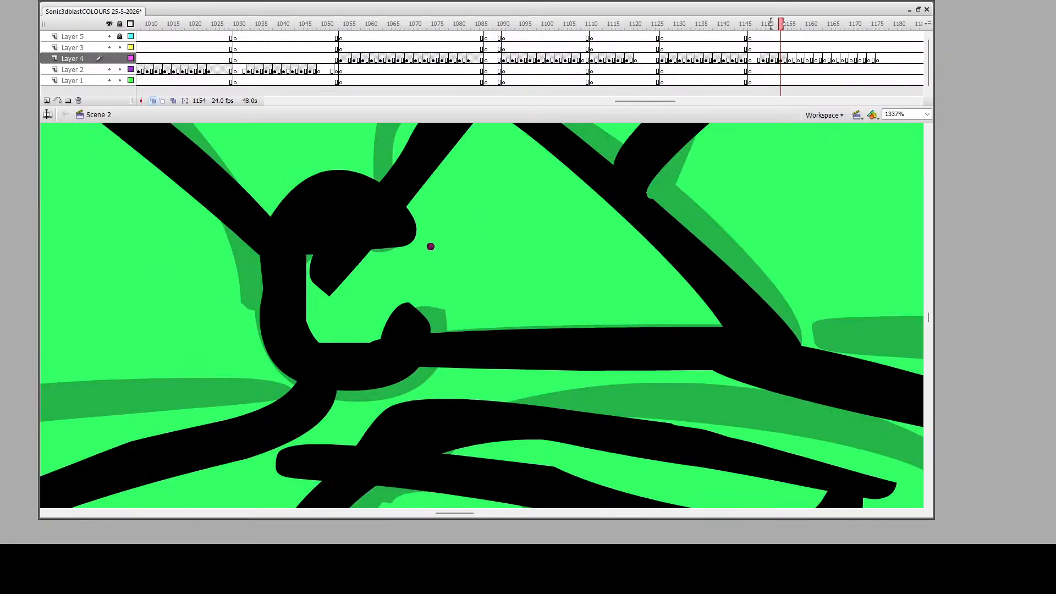
mouse_move(430, 244)
left_mouse_down()
mouse_move(378, 223)
mouse_move(331, 227)
mouse_move(307, 251)
mouse_move(301, 291)
mouse_move(312, 330)
mouse_move(333, 349)
mouse_move(385, 344)
mouse_move(425, 300)
left_mouse_up()
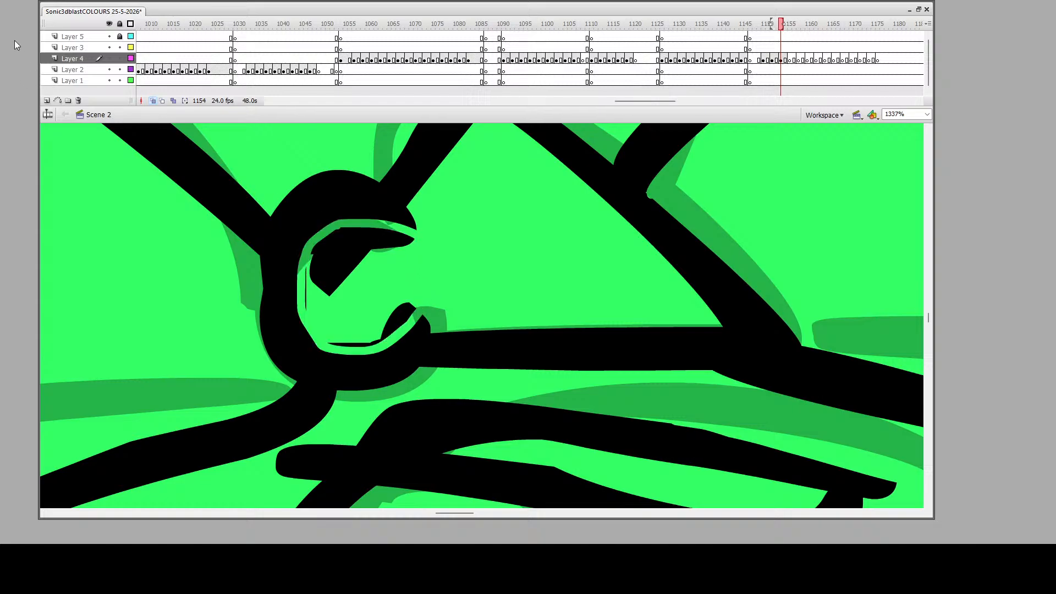
left_click(344, 269)
key("Delete")
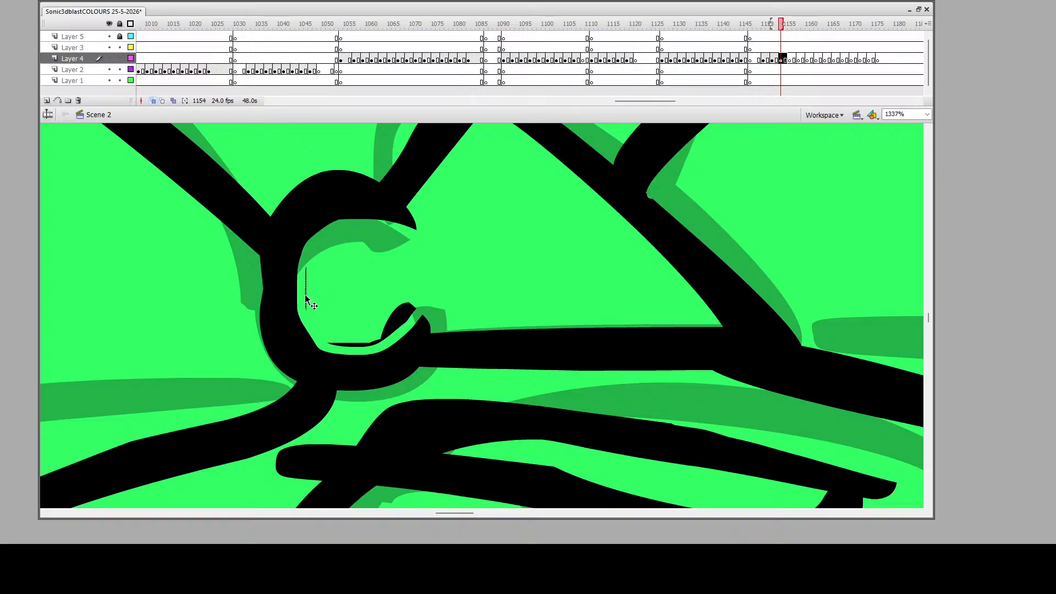
left_click(307, 291)
key("Delete")
left_click(397, 319)
key("Delete")
Thin the underside of the long brow ridge below the forehead and round its inner corner
scroll(406, 347, "up", 10)
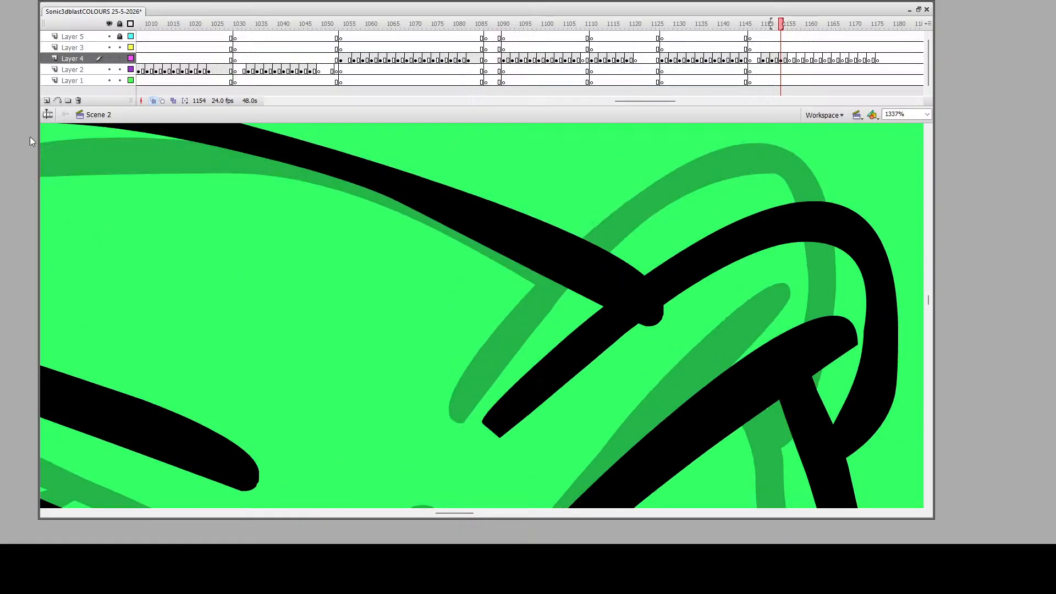
scroll(306, 288, "down", 6)
scroll(533, 325, "up", 4)
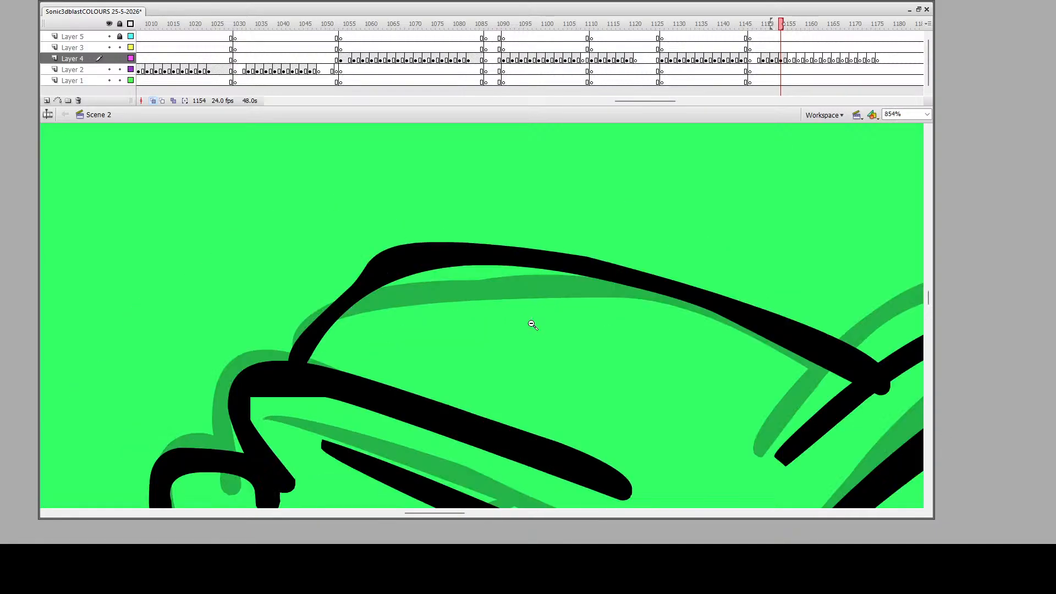
scroll(89, 168, "down", 3)
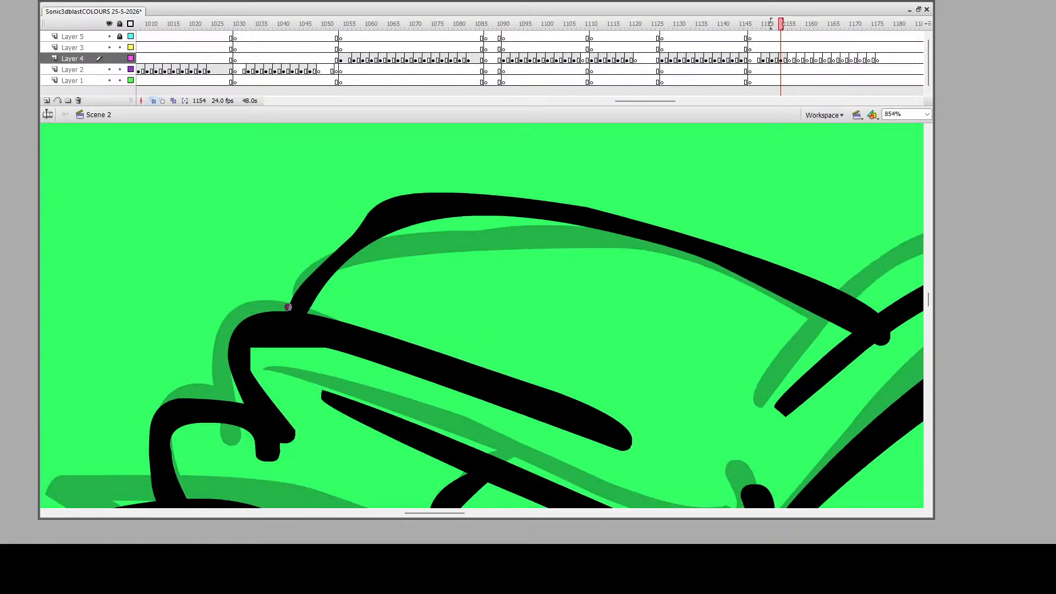
mouse_move(301, 439)
left_mouse_down()
mouse_move(256, 368)
mouse_move(262, 345)
mouse_move(305, 345)
mouse_move(527, 405)
mouse_move(642, 454)
mouse_move(286, 348)
mouse_move(434, 386)
left_mouse_up()
left_click_drag(539, 417, 577, 427)
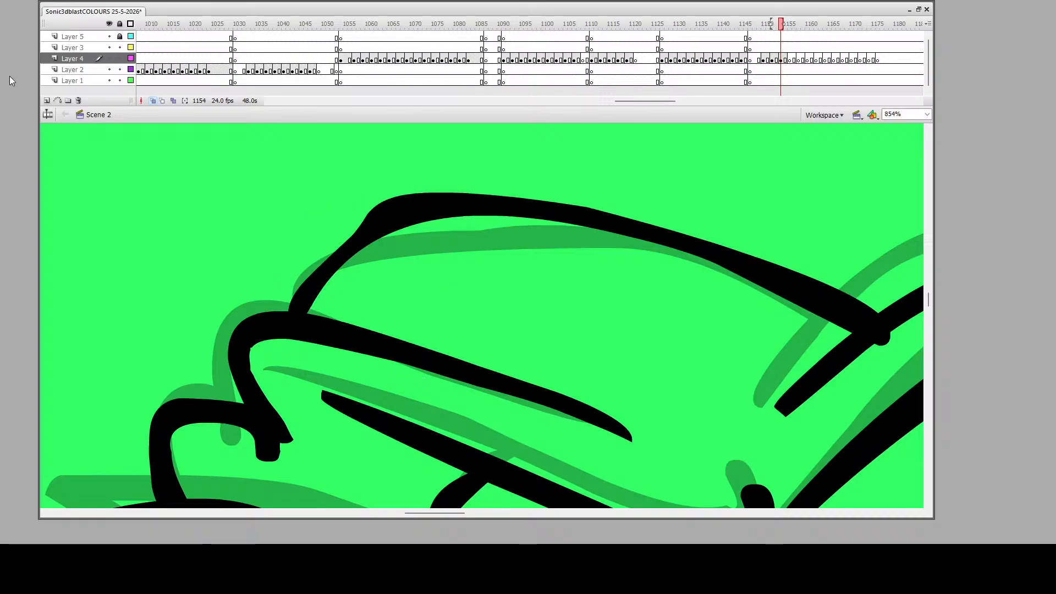
Trim the thick bulge from the head's top outline along a curved red cut line, then delete the line
left_click_drag(350, 235, 560, 191)
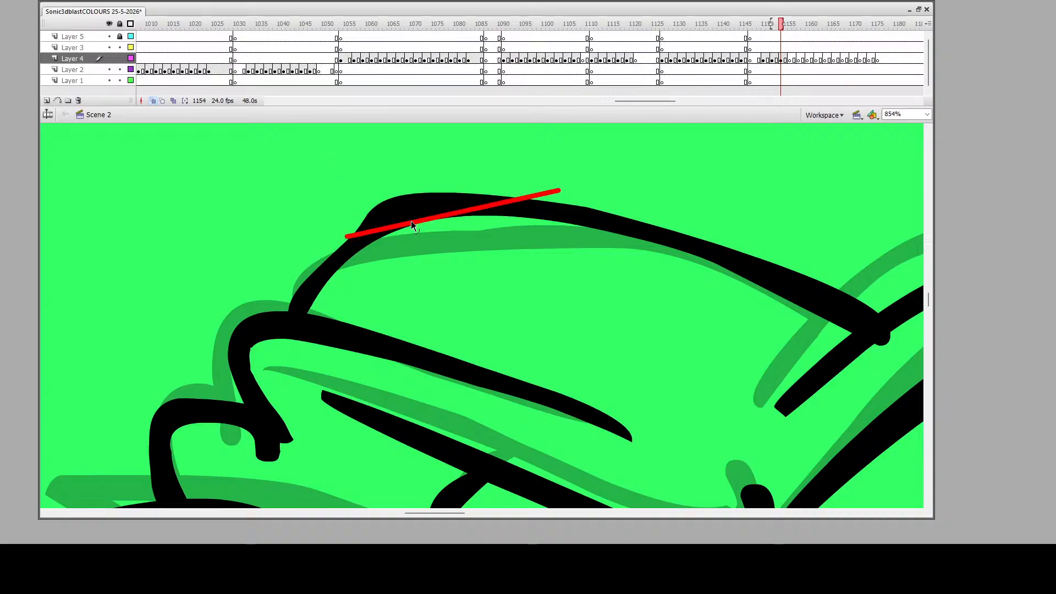
left_click_drag(411, 220, 390, 206)
left_click(392, 200)
key("Delete")
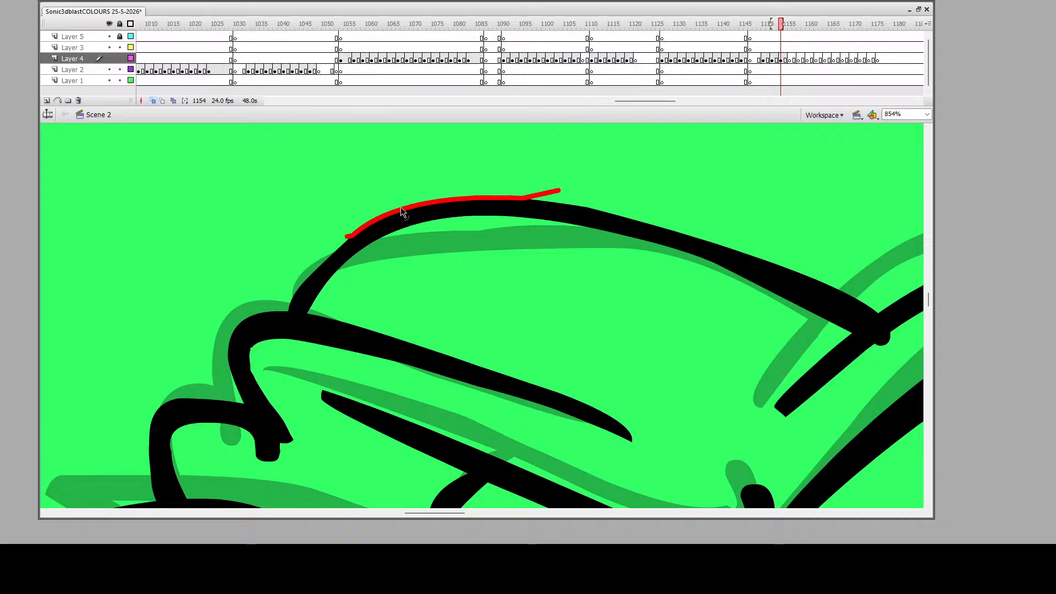
double_click(401, 207)
key("Delete")
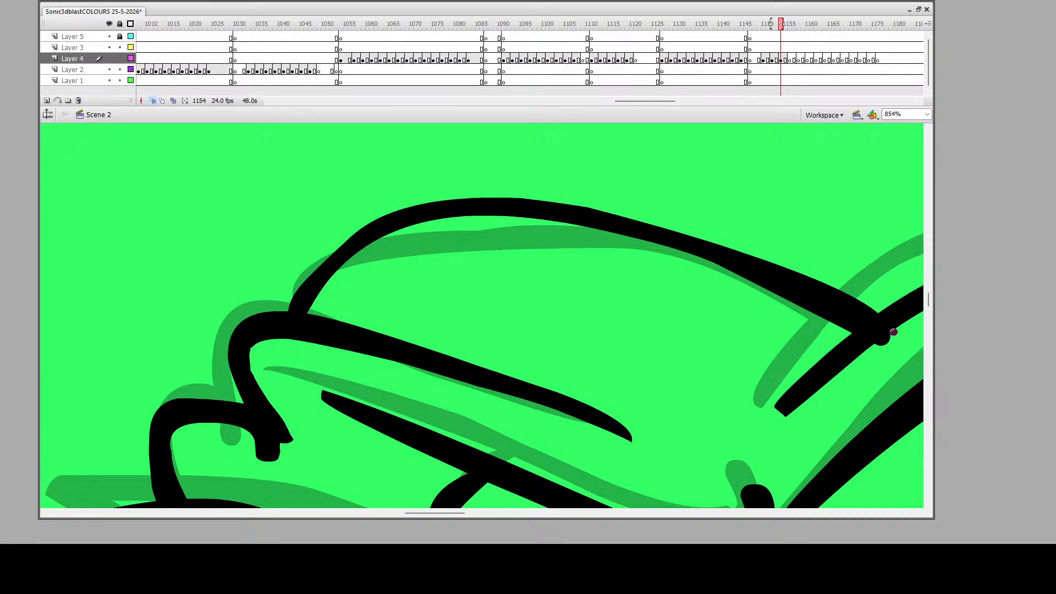
Clean the blunt end of the head outline at the raised brow and trim its thick underside with a curved cut
left_click_drag(895, 335, 878, 349)
left_click_drag(696, 254, 851, 336)
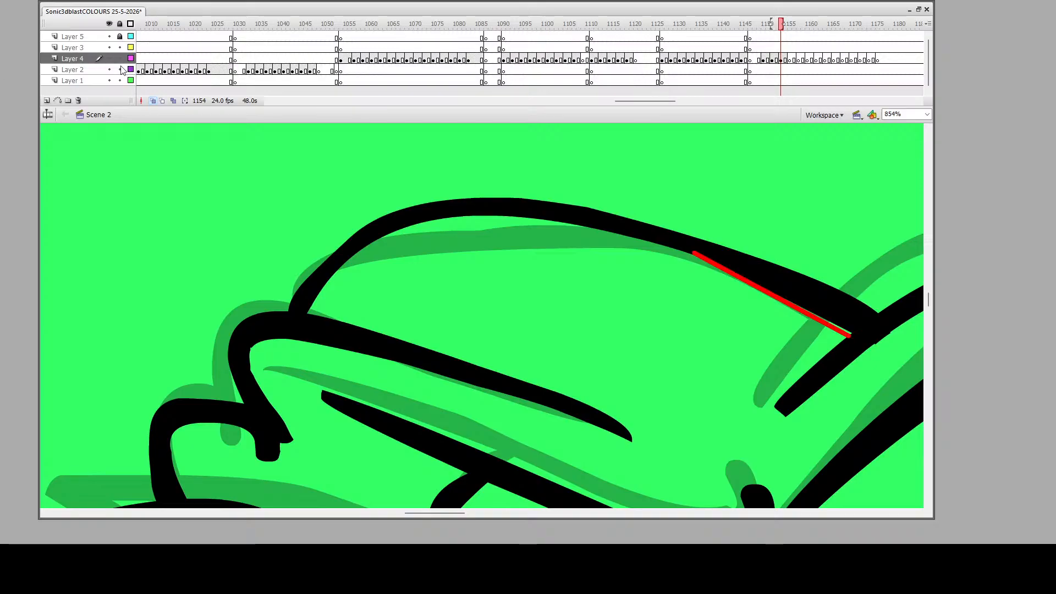
mouse_move(786, 297)
left_mouse_down()
mouse_move(830, 306)
mouse_move(823, 312)
left_mouse_up()
key("ctrl+z")
key("ctrl+z")
key("ctrl+z")
key("ctrl+z")
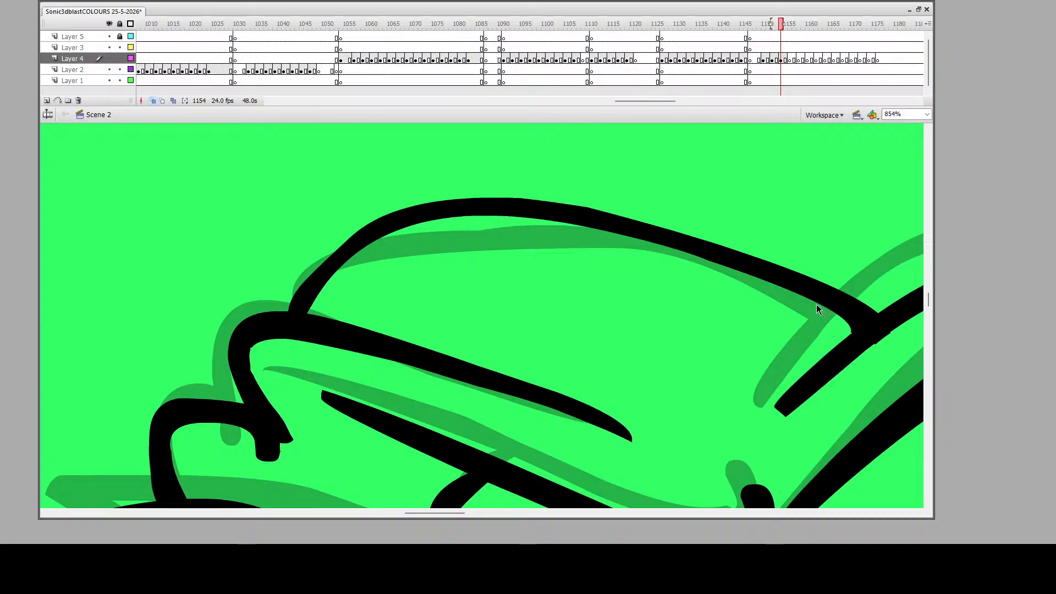
Ink the rear hand with its curled fingers and hooked thumb at the opening of the rear sleeve
scroll(267, 276, "down", 3)
scroll(267, 276, "down", 3)
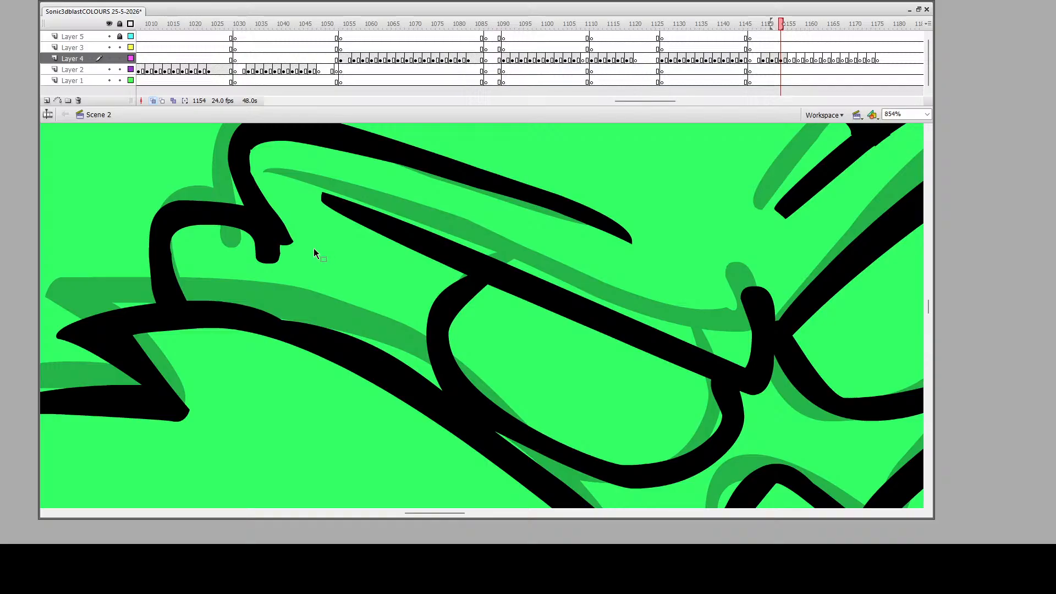
left_click(236, 217, "alt")
left_click(236, 217, "alt")
left_click(580, 390, "alt")
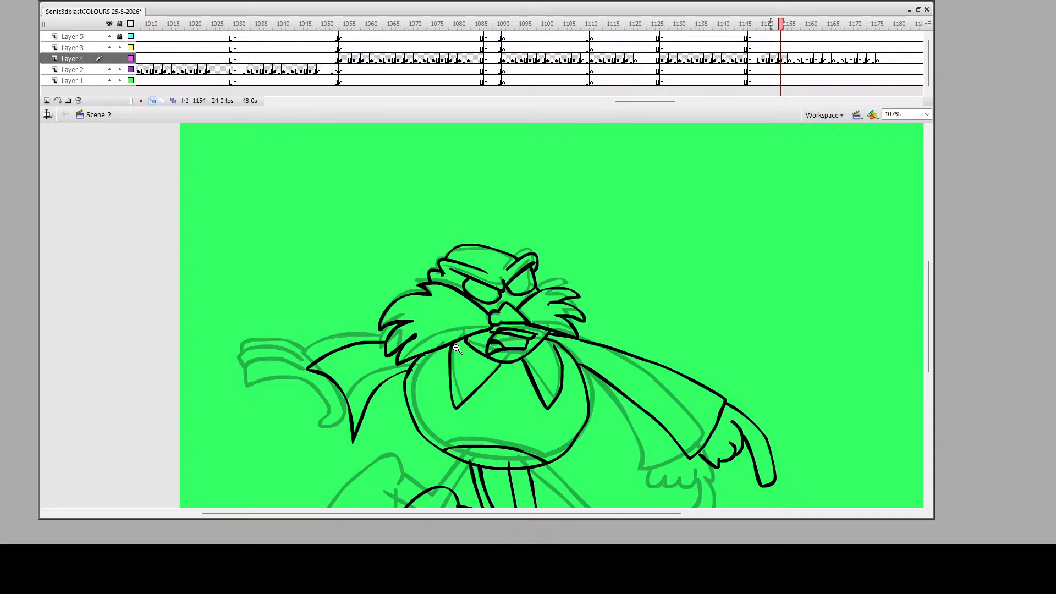
scroll(363, 377, "down", 3)
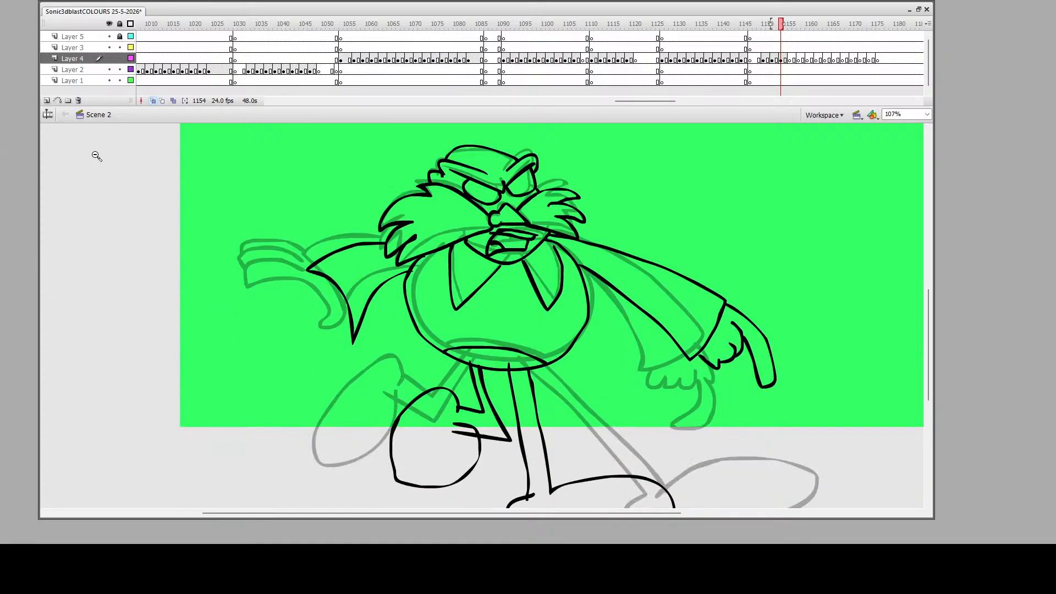
scroll(270, 193, "down", 3)
scroll(271, 162, "up", 2)
left_click_drag(276, 158, 628, 478)
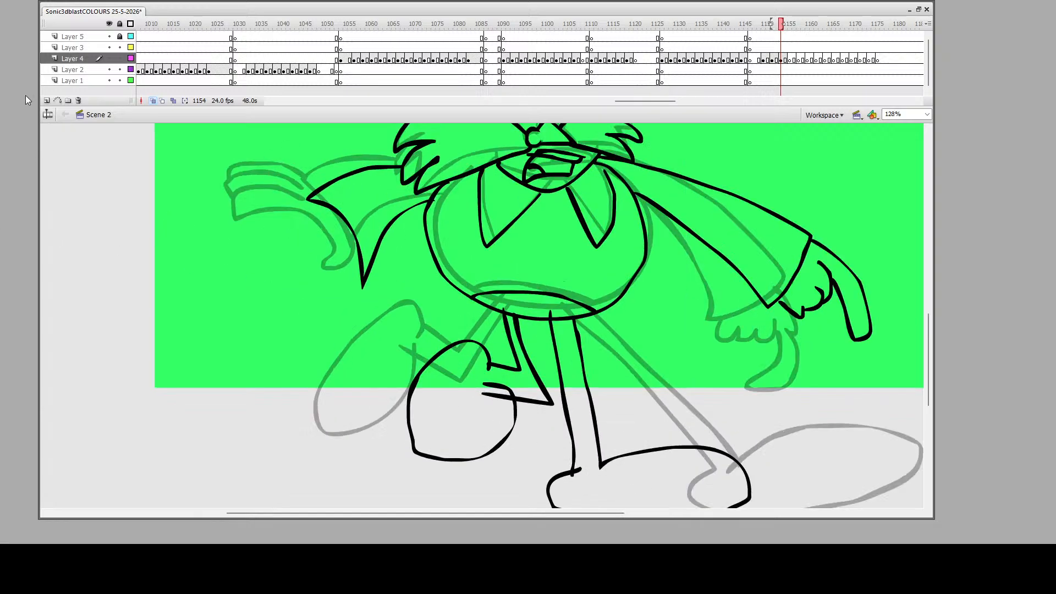
mouse_move(363, 281)
left_mouse_down()
mouse_move(339, 295)
mouse_move(331, 285)
mouse_move(341, 275)
mouse_move(313, 233)
mouse_move(323, 239)
mouse_move(294, 248)
mouse_move(264, 290)
mouse_move(250, 273)
mouse_move(274, 244)
mouse_move(312, 227)
mouse_move(285, 216)
mouse_move(246, 247)
mouse_move(248, 274)
mouse_move(266, 216)
mouse_move(307, 199)
mouse_move(275, 198)
mouse_move(242, 231)
left_mouse_up()
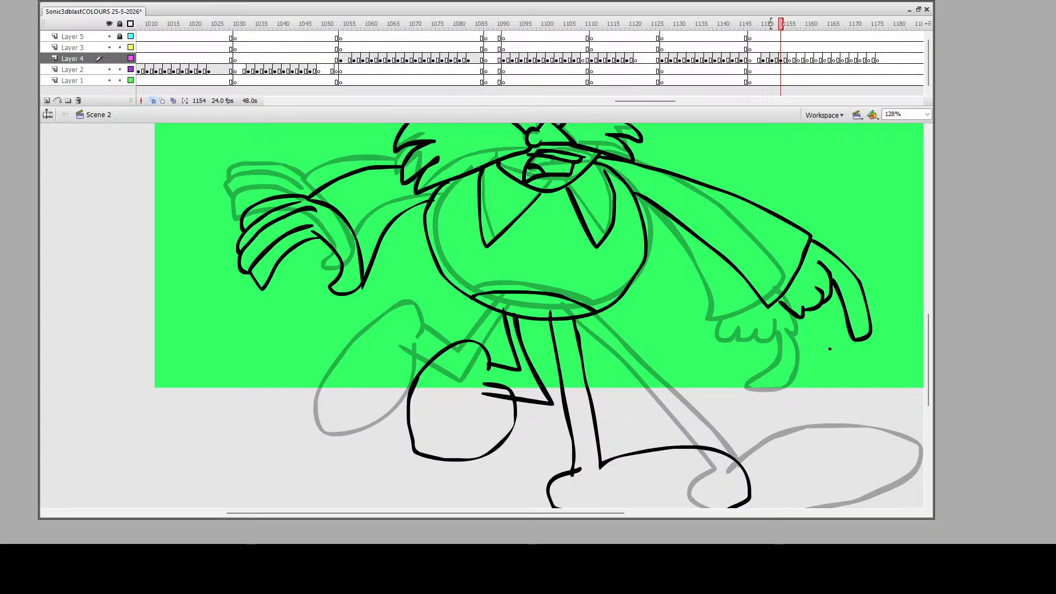
Trim the thick outer corner of the upper lip along a curved red cut line and remove the overhanging end
scroll(769, 365, "up", 3)
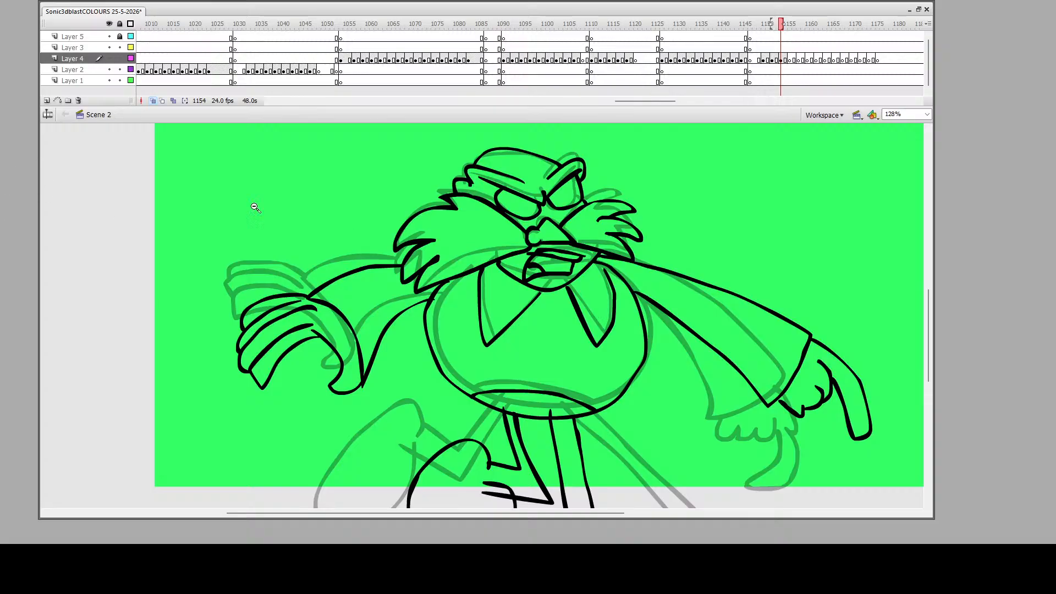
left_click_drag(524, 250, 572, 278)
scroll(572, 278, "up", 5)
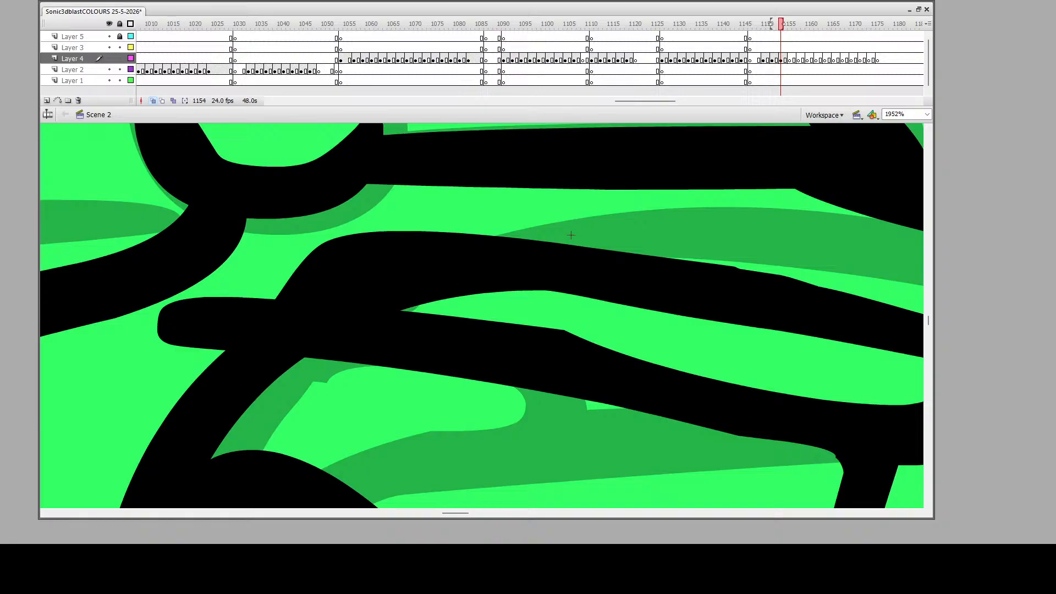
left_click_drag(571, 235, 128, 407)
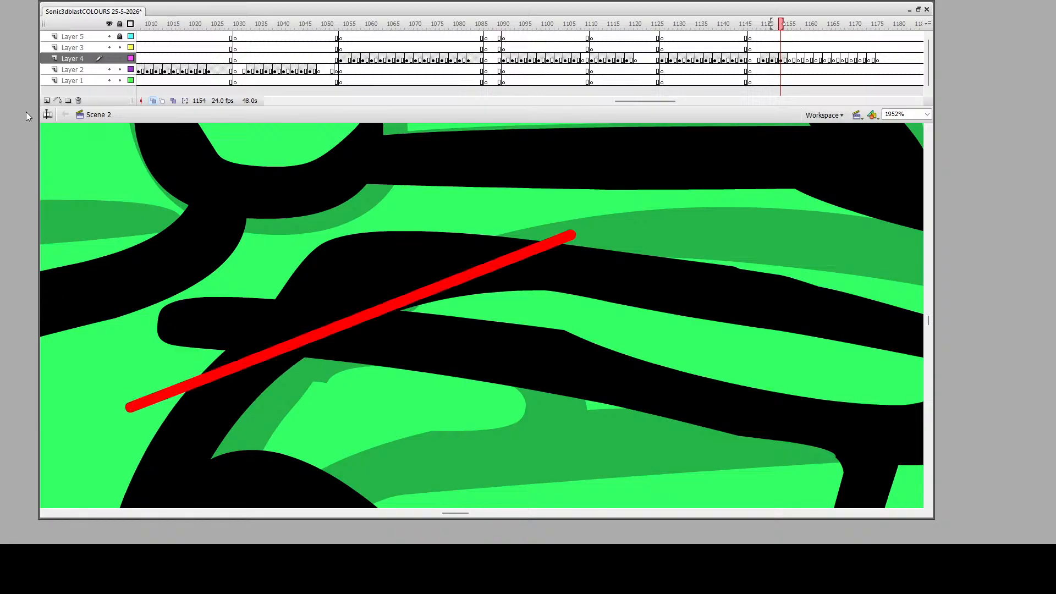
left_click_drag(402, 302, 375, 265)
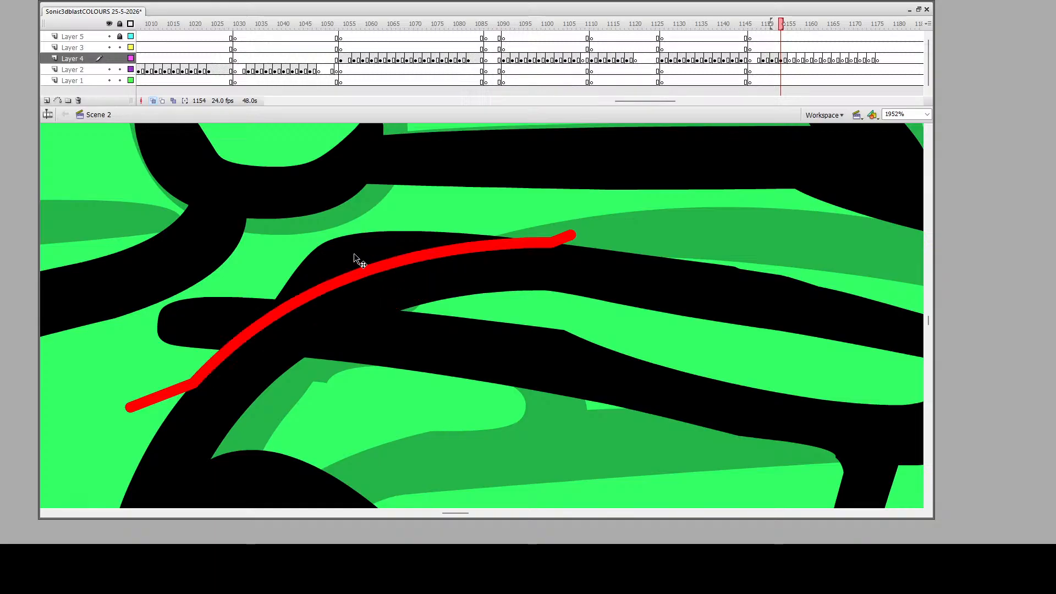
left_click(343, 279)
key("Delete")
Trim the upper edges of the nose's rounded tip and sloping bridge with curved cut lines, then delete the lines
scroll(206, 263, "up", 5)
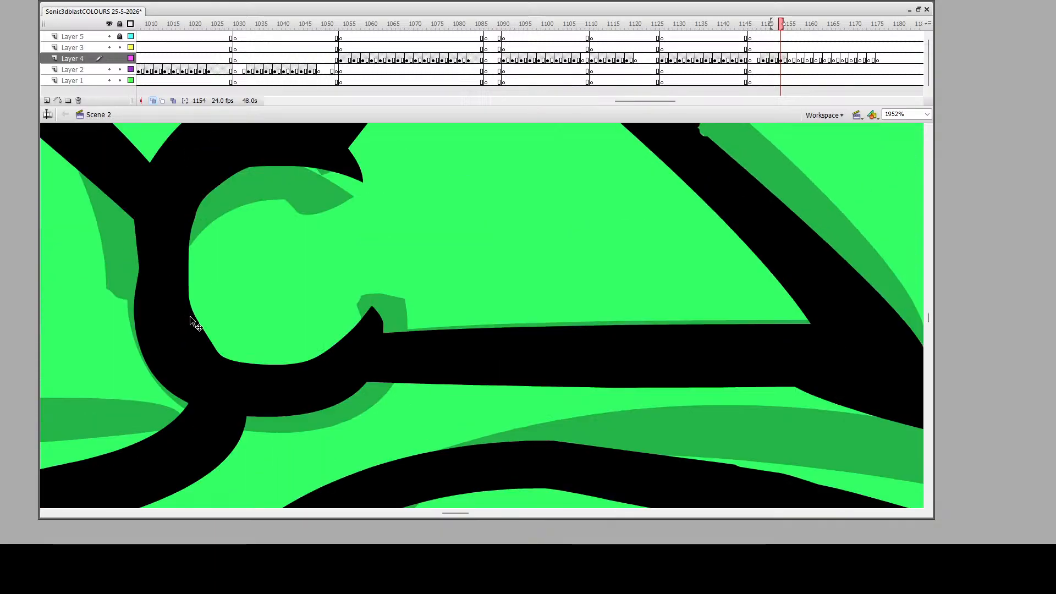
scroll(454, 360, "up", 3)
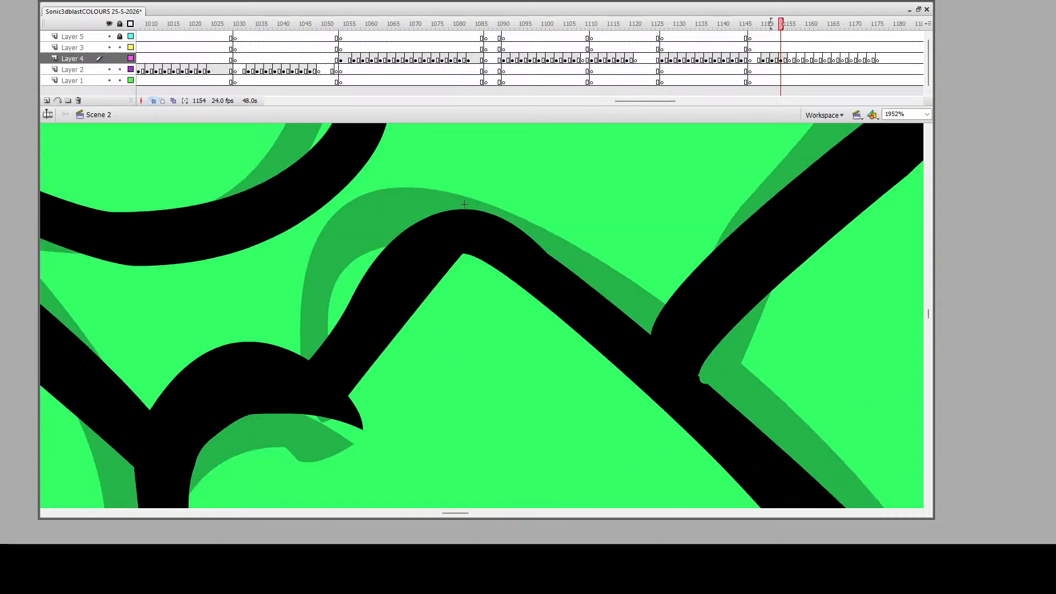
mouse_move(464, 204)
left_mouse_down()
mouse_move(310, 378)
mouse_move(145, 407)
left_mouse_up()
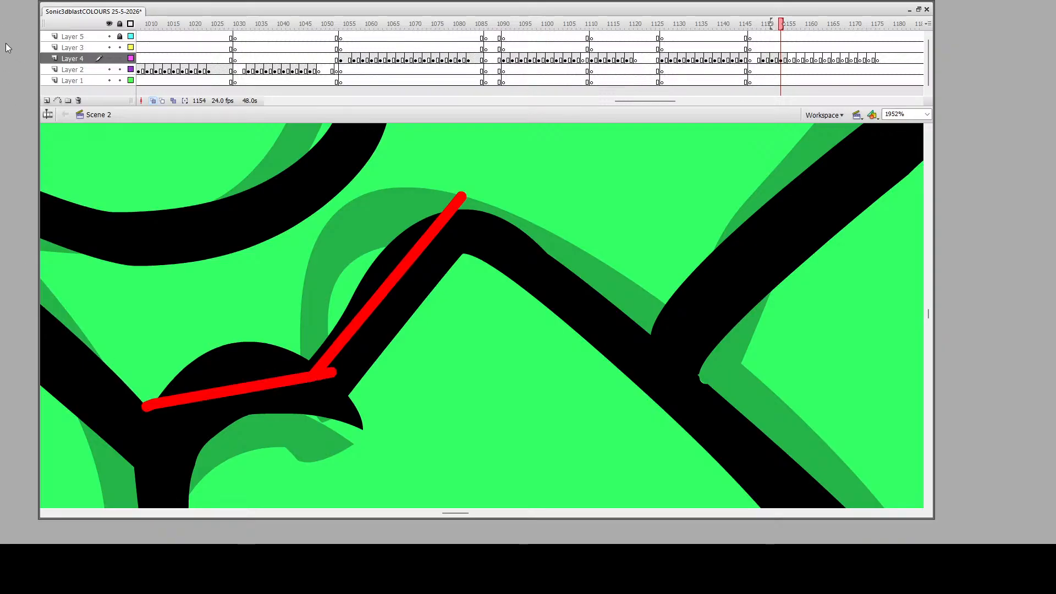
left_click_drag(274, 385, 275, 348)
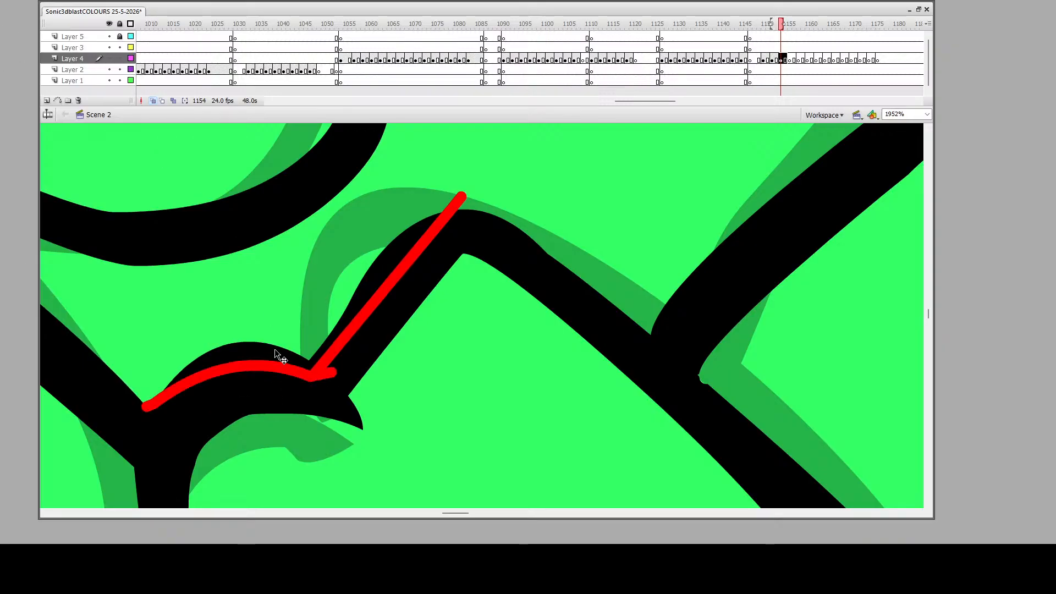
double_click(390, 282)
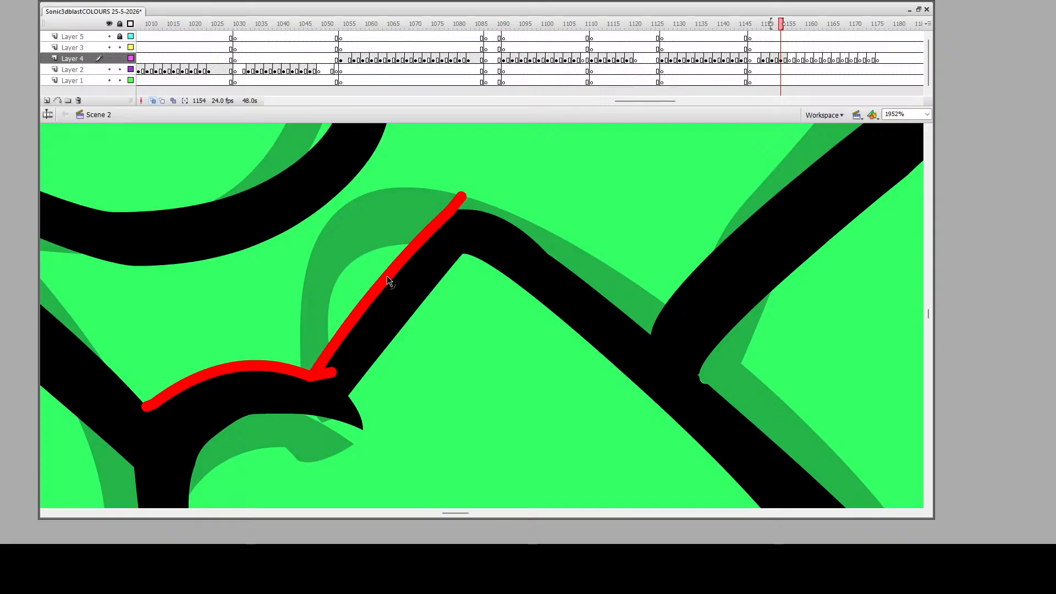
key("Delete")
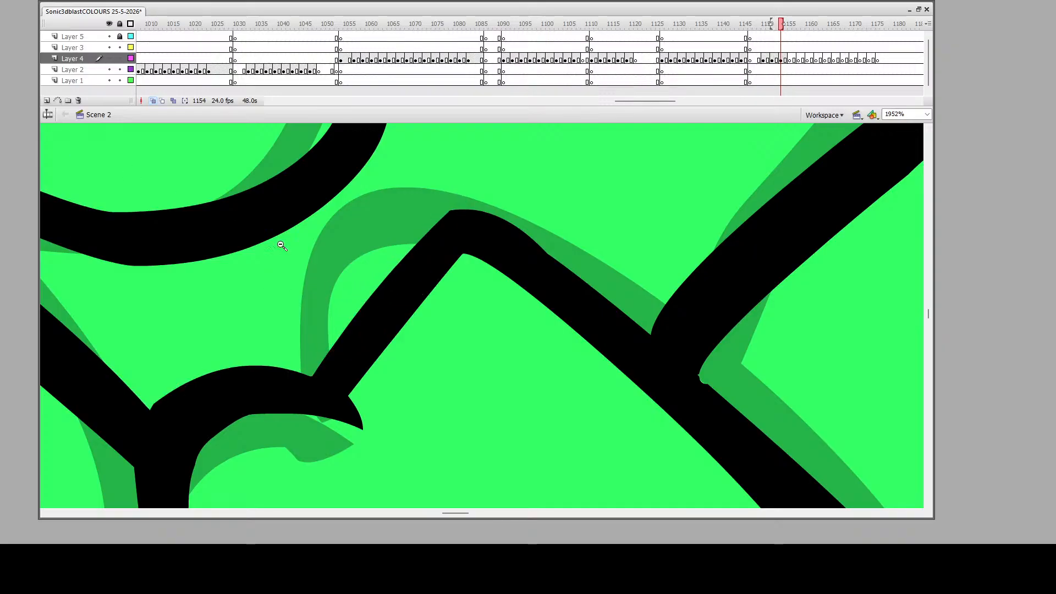
Check the full figure in frame 1154 and save the file
left_click(280, 245)
left_click(530, 354)
left_click(550, 347)
left_click(470, 307)
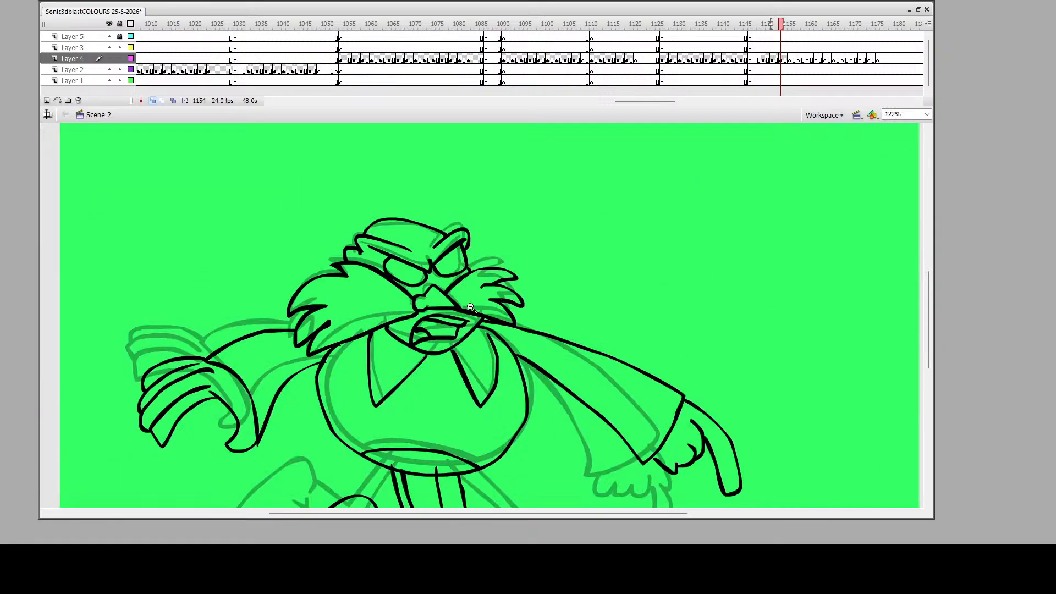
left_click(495, 344)
scroll(385, 286, "down", 2)
scroll(352, 257, "up", 1)
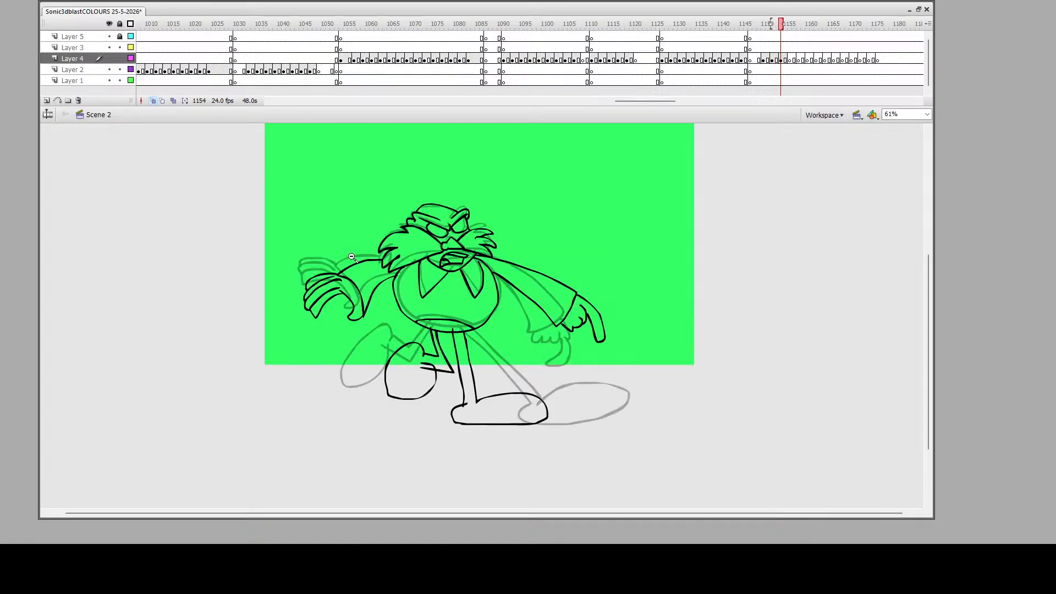
left_click_drag(325, 175, 681, 438)
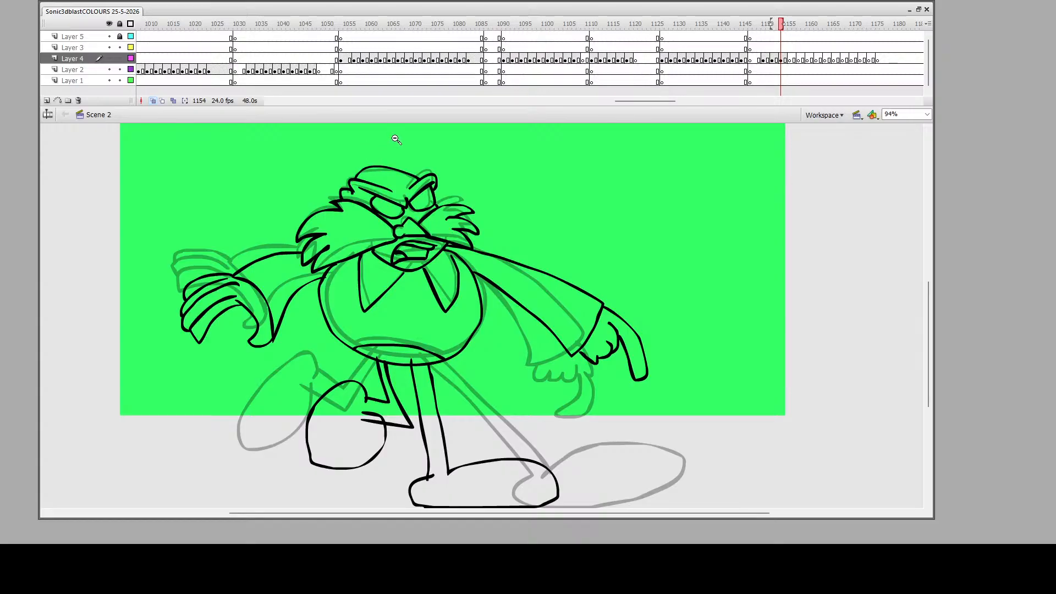
Erase excess ink from the crease between the eyes and the lower edge of the raised brow
left_click_drag(409, 165, 434, 188)
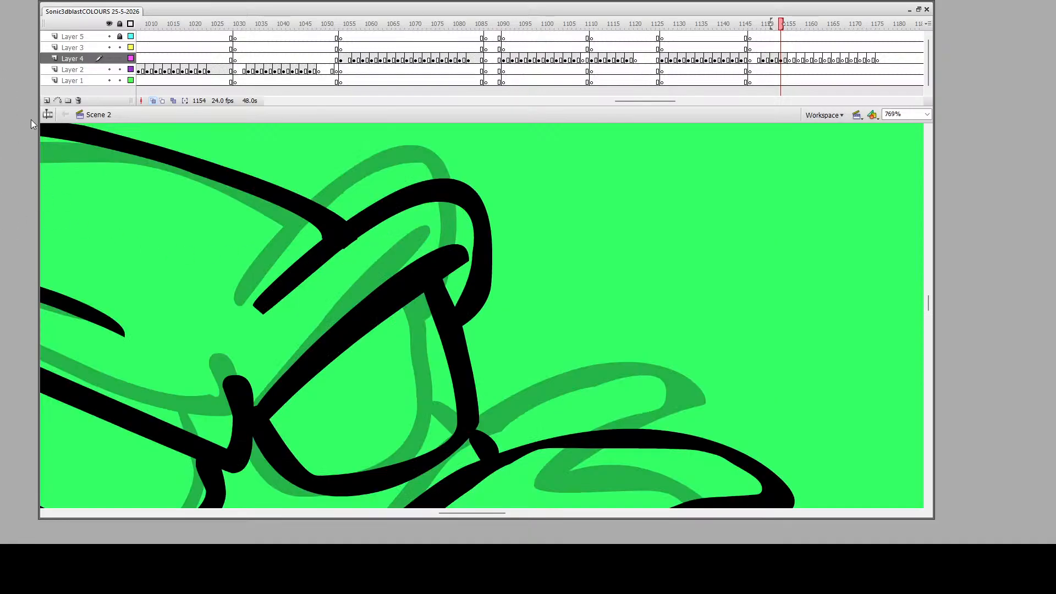
left_click_drag(219, 380, 223, 437)
left_click_drag(267, 316, 384, 228)
left_click_drag(445, 246, 460, 243)
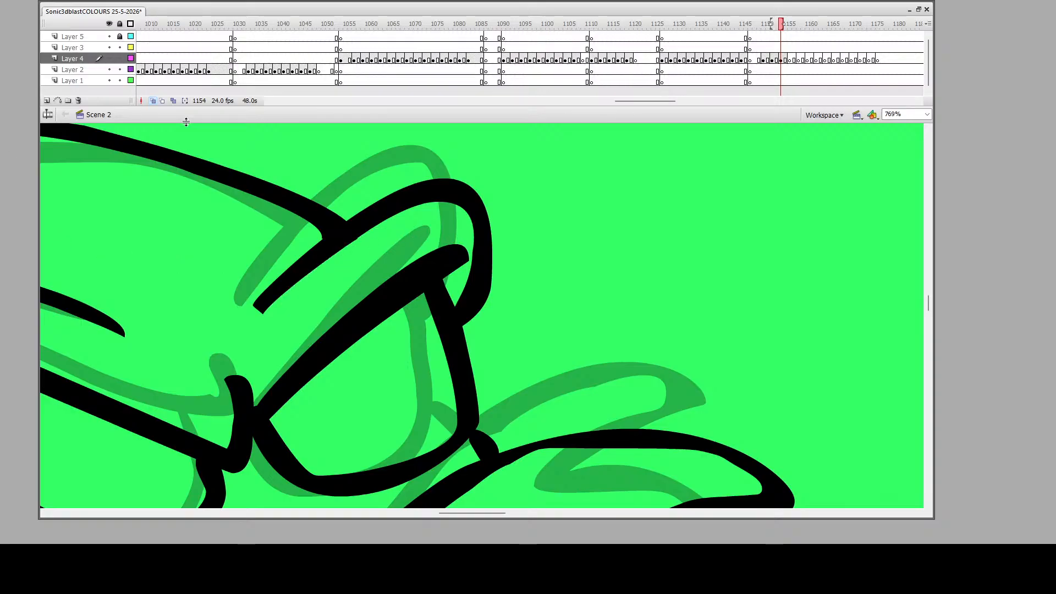
Thin the upper edge of the right-hand eye's slanted lid along a curved red cut line, then delete the line
left_click_drag(461, 240, 259, 380)
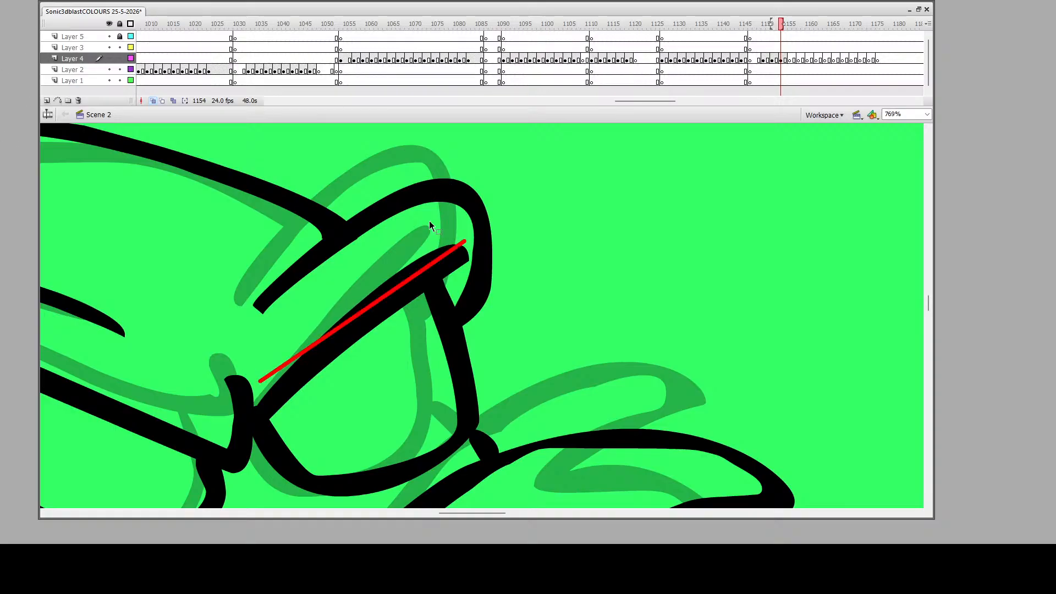
left_click(420, 264)
key("Delete")
left_click(417, 268)
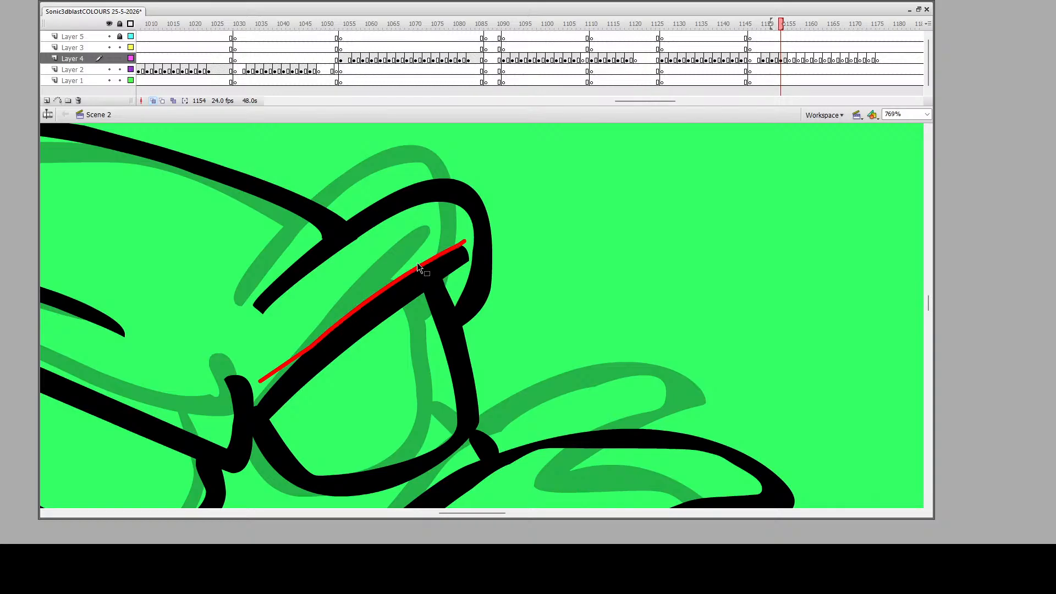
key("Delete")
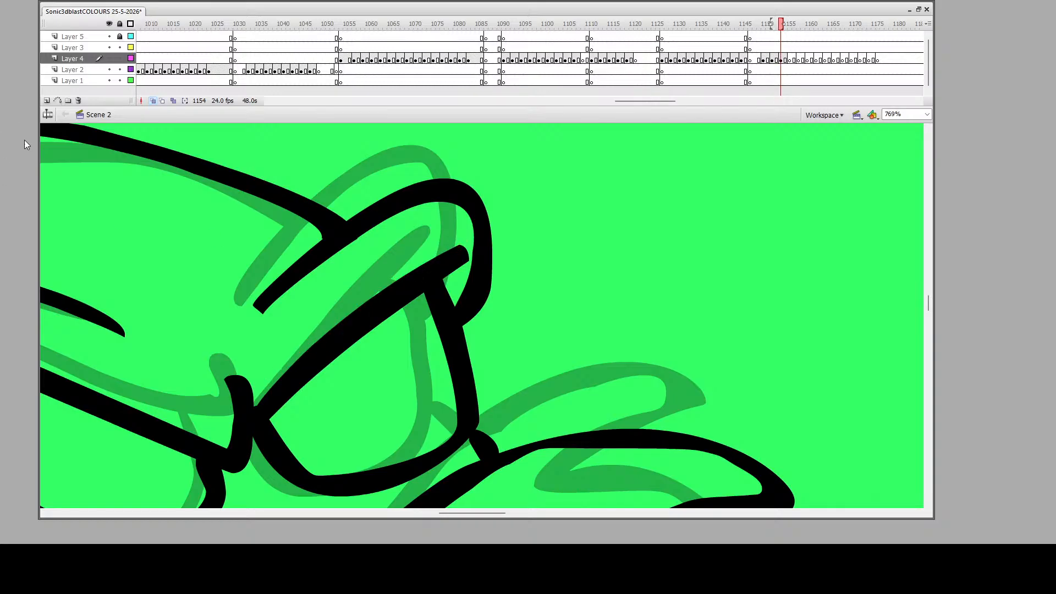
Examine the full figure in frame 1154 for line work that still needs cleaning
left_click(392, 264)
left_click(471, 354)
left_click(502, 325)
scroll(475, 341, "down", 3)
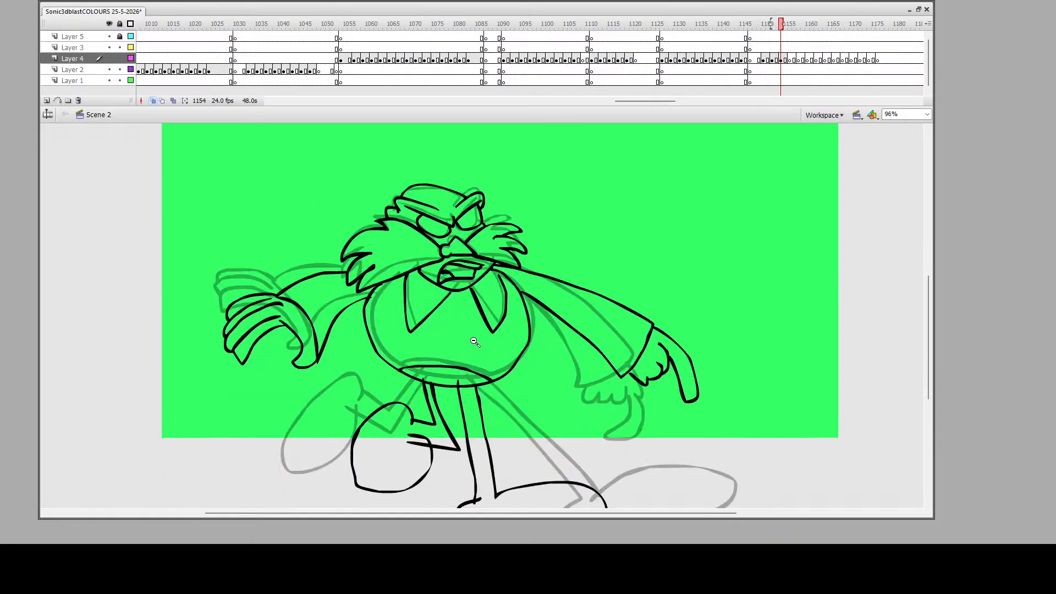
left_click(474, 341)
left_click_drag(284, 225, 530, 422)
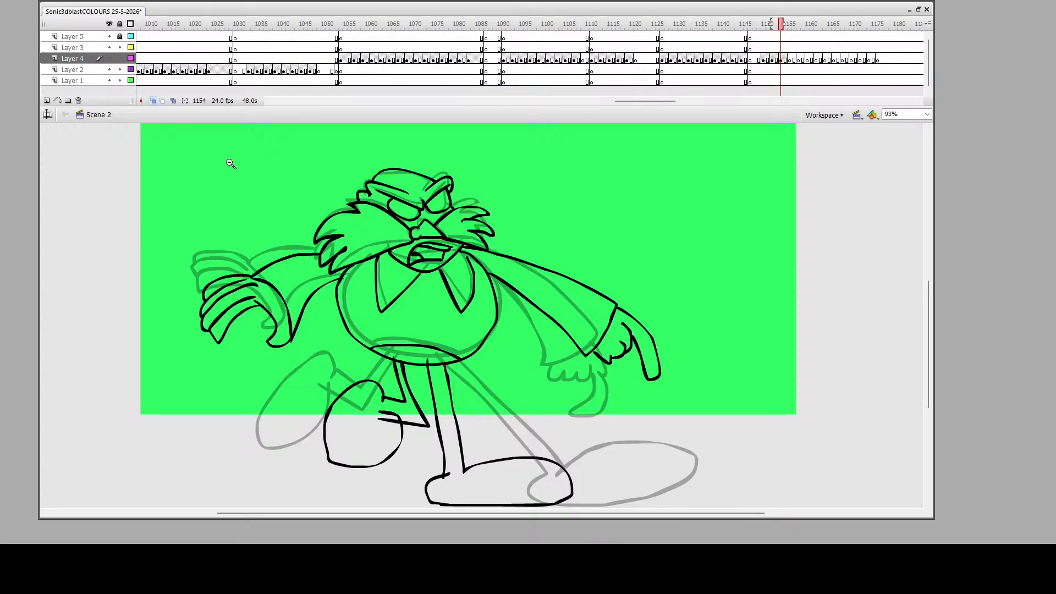
left_click_drag(233, 147, 627, 509)
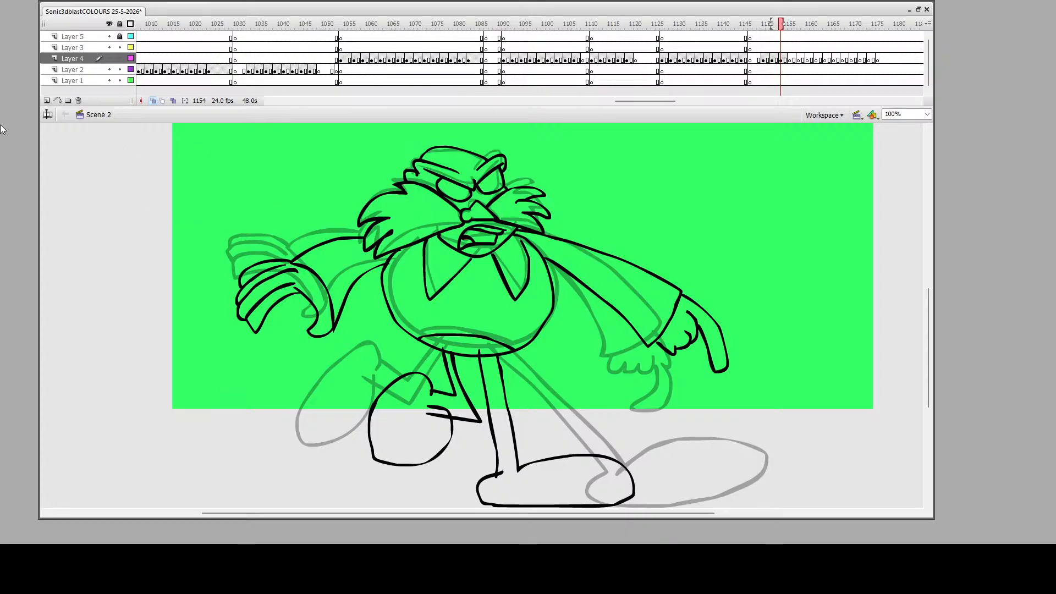
left_click_drag(384, 138, 670, 535)
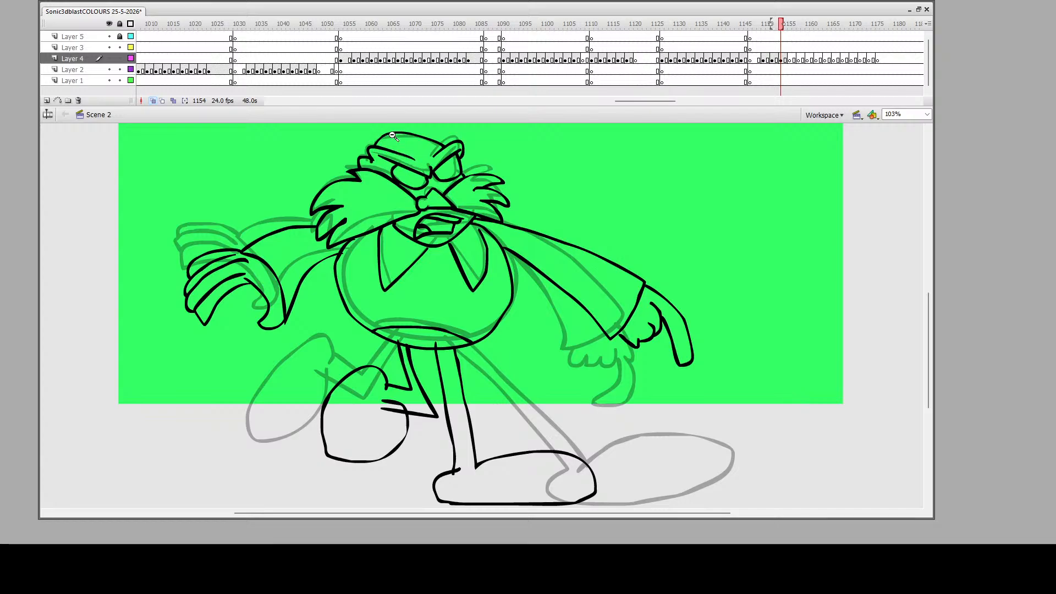
left_click_drag(304, 160, 604, 419)
Erase the line overshoots where the left sleeve and belly meet the moustache, and thin the tongue's thick outline
left_click_drag(287, 171, 359, 264)
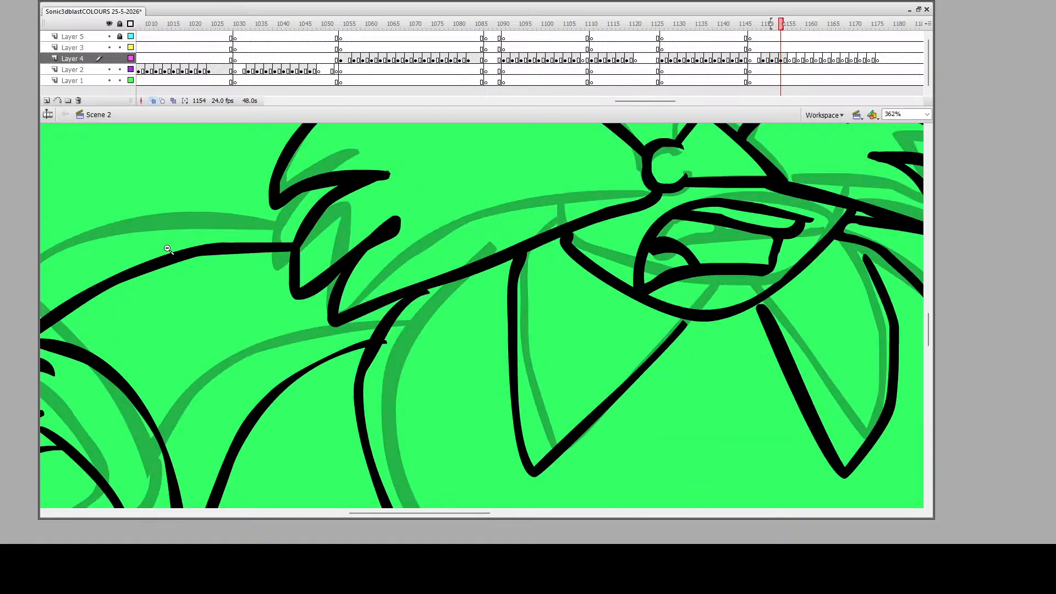
left_click(21, 129)
mouse_move(391, 340)
left_mouse_down()
mouse_move(375, 364)
mouse_move(430, 298)
mouse_move(400, 320)
mouse_move(376, 363)
left_mouse_up()
mouse_move(655, 254)
left_mouse_down()
mouse_move(663, 245)
mouse_move(684, 262)
left_mouse_up()
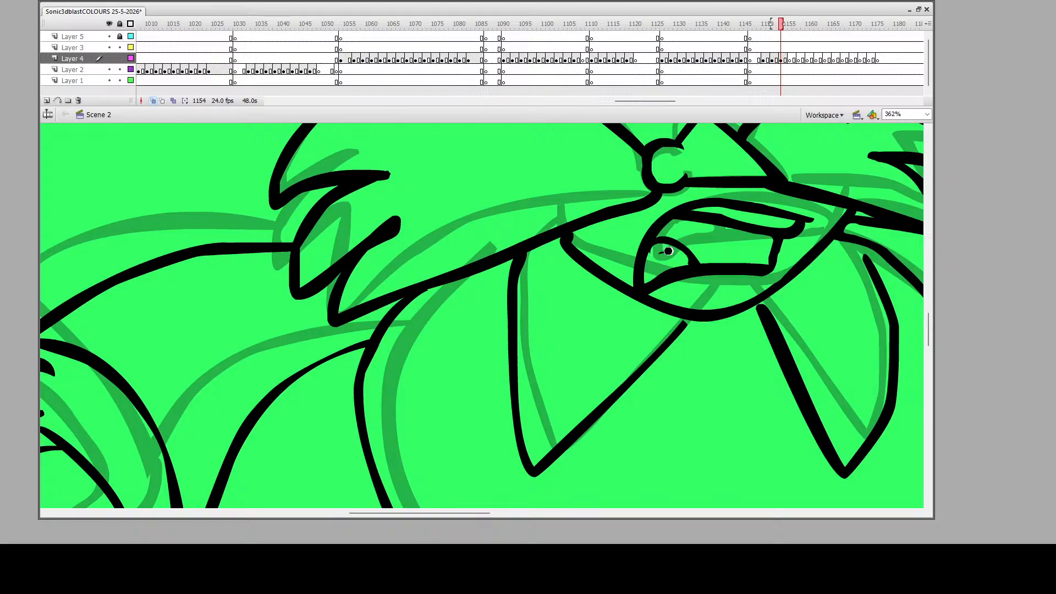
Touch up the moustache's lower line beside the nose and thin the blunt tip of its lower-left hair lock
scroll(354, 212, "up", 6)
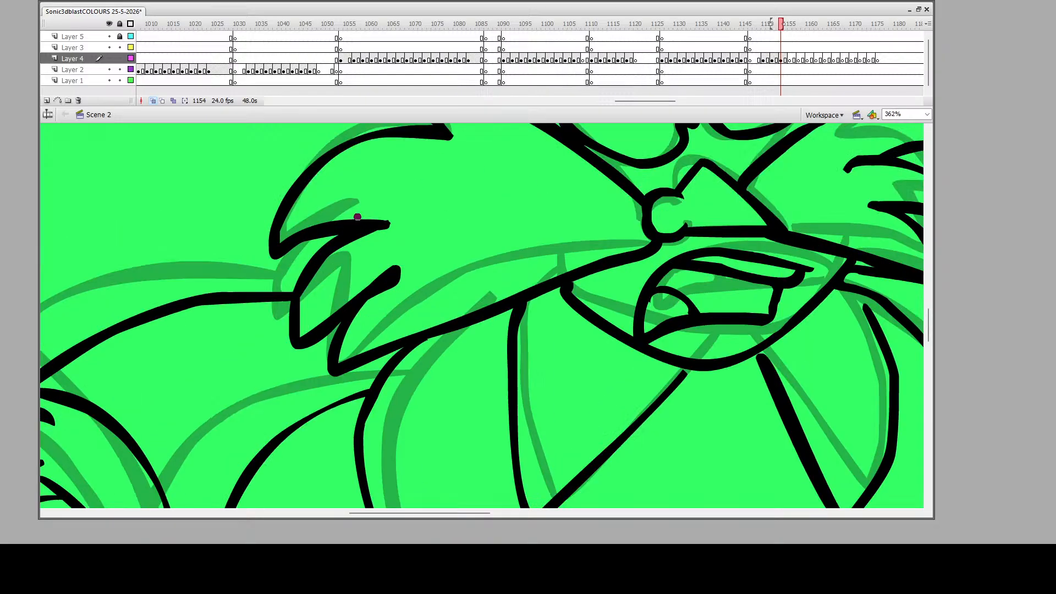
scroll(478, 358, "down", 6)
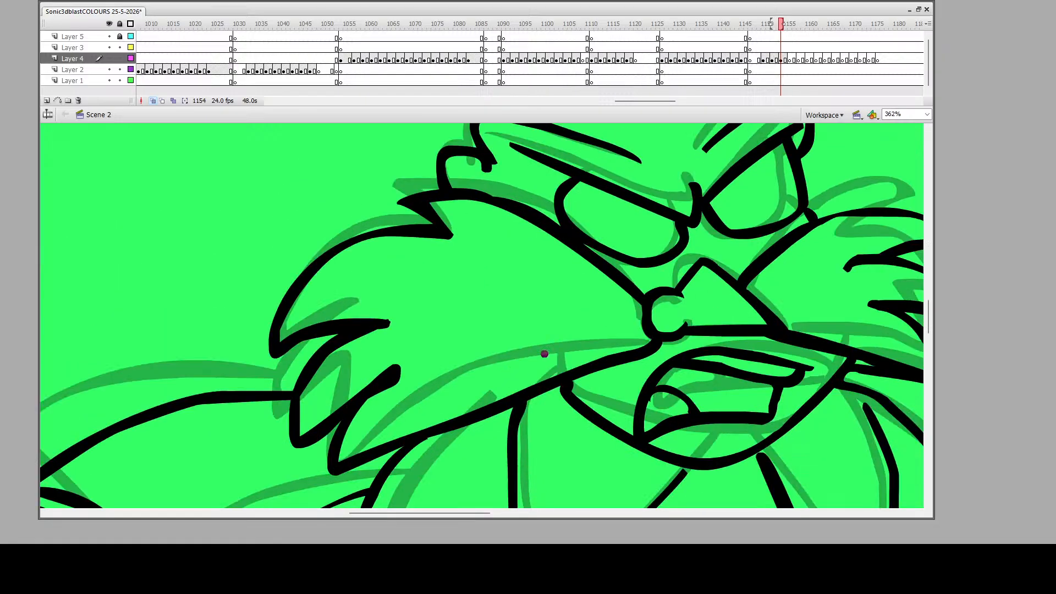
left_click_drag(791, 331, 866, 344)
scroll(406, 333, "down", 4)
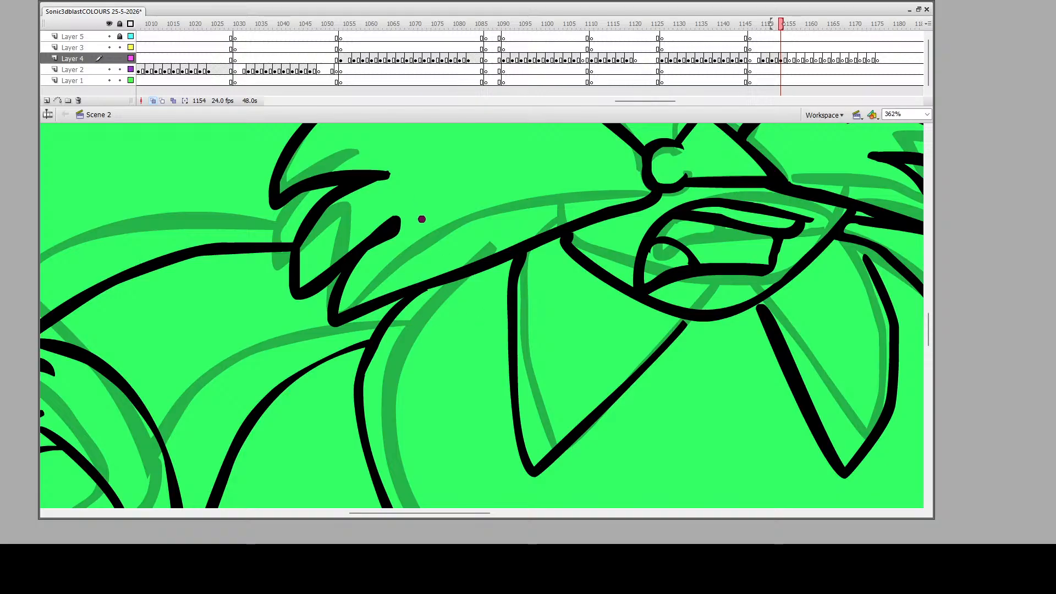
mouse_move(414, 226)
left_mouse_down()
mouse_move(378, 245)
mouse_move(355, 289)
left_mouse_up()
scroll(458, 257, "down", 1)
scroll(718, 267, "up", 1)
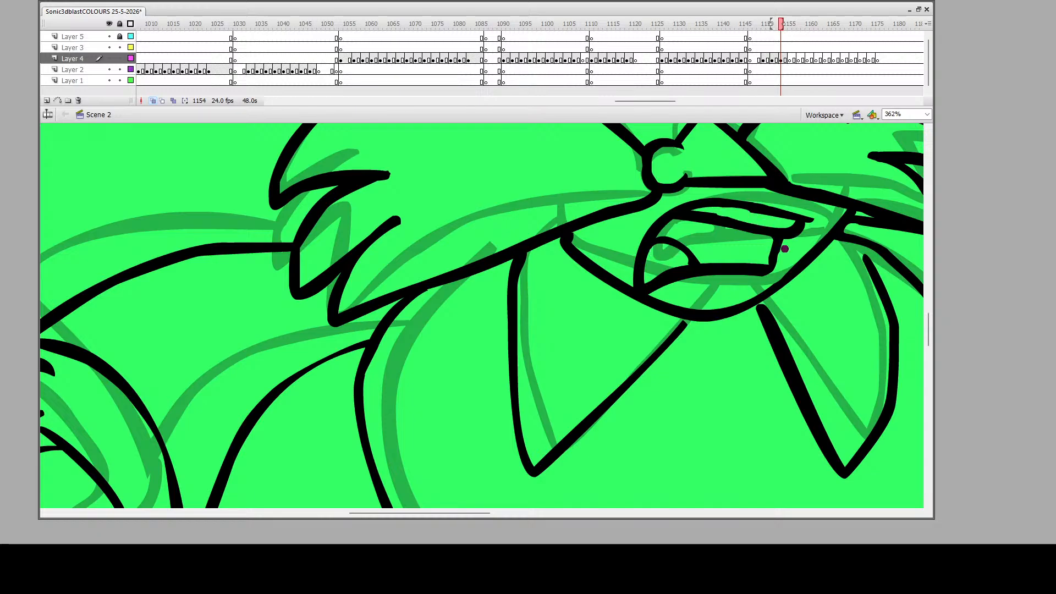
Check the left hand, belly and overall figure in frame 1154, and save the file
scroll(784, 250, "down", 2)
scroll(783, 260, "down", 1)
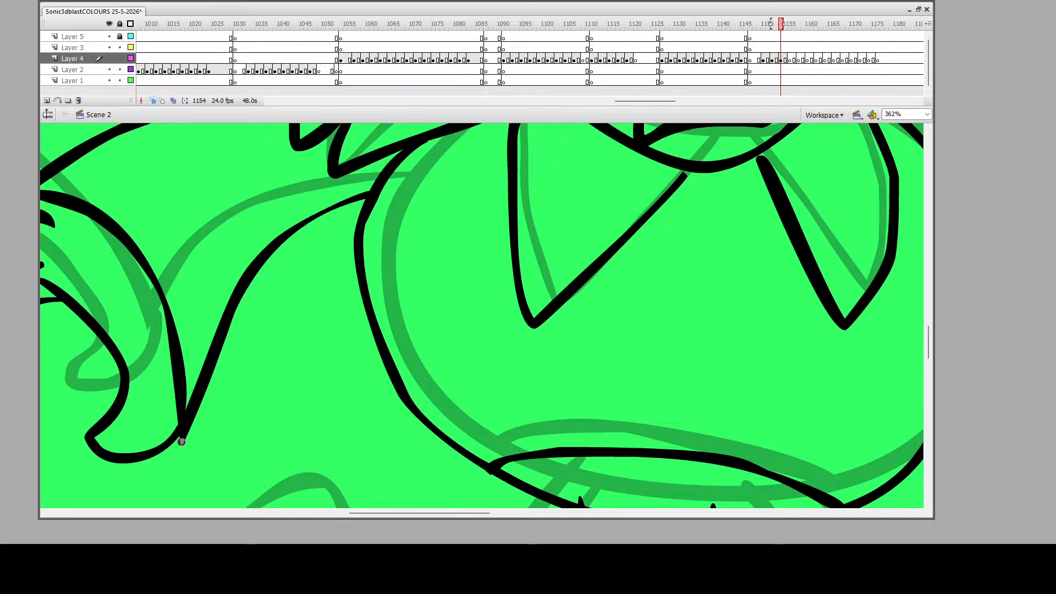
left_click(413, 296, "alt")
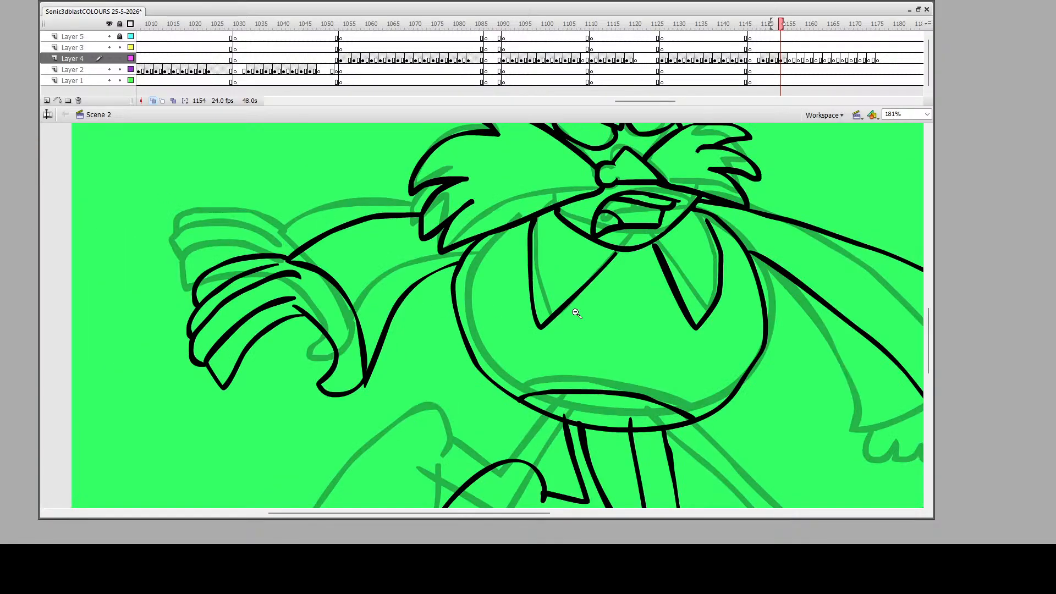
left_click(573, 312, "alt")
left_click(562, 312, "alt")
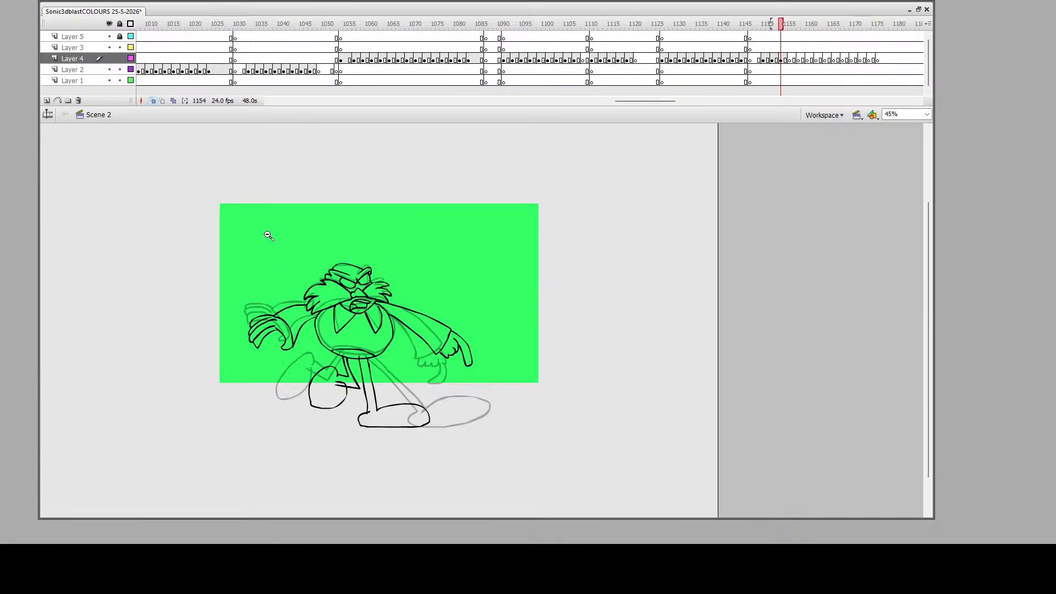
left_click_drag(267, 233, 473, 435)
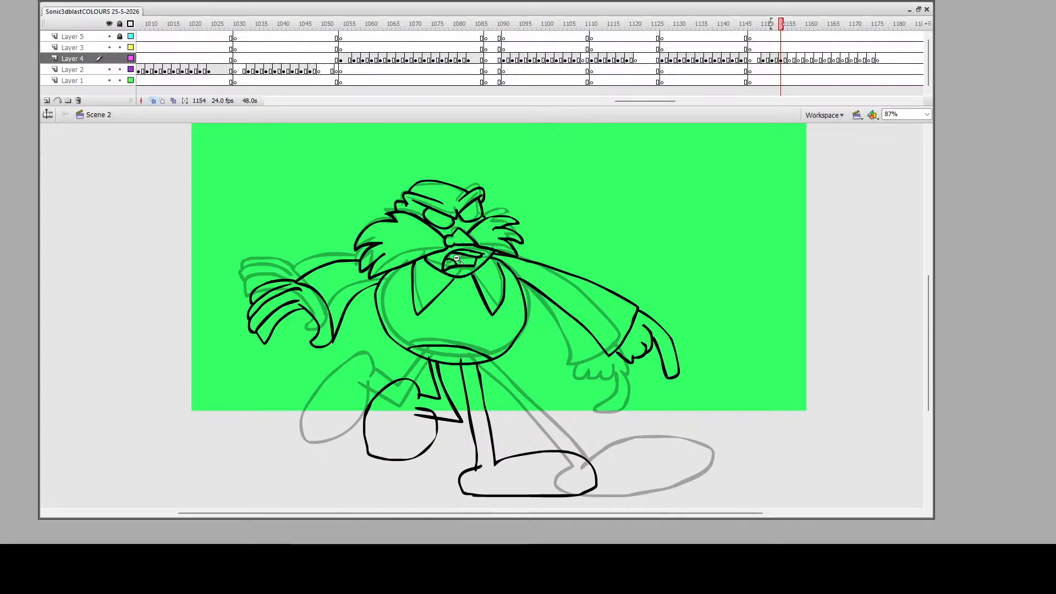
Go to frame 1156 on Layer 4 and ink the nose with its rounded tip and pointed bridge
left_click(790, 61)
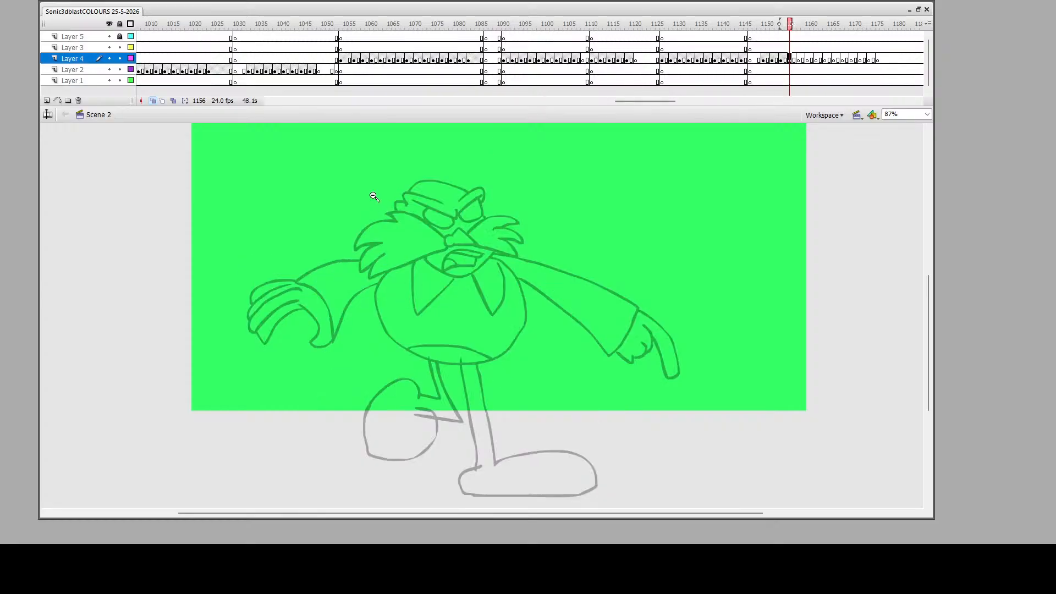
left_click_drag(395, 164, 574, 501)
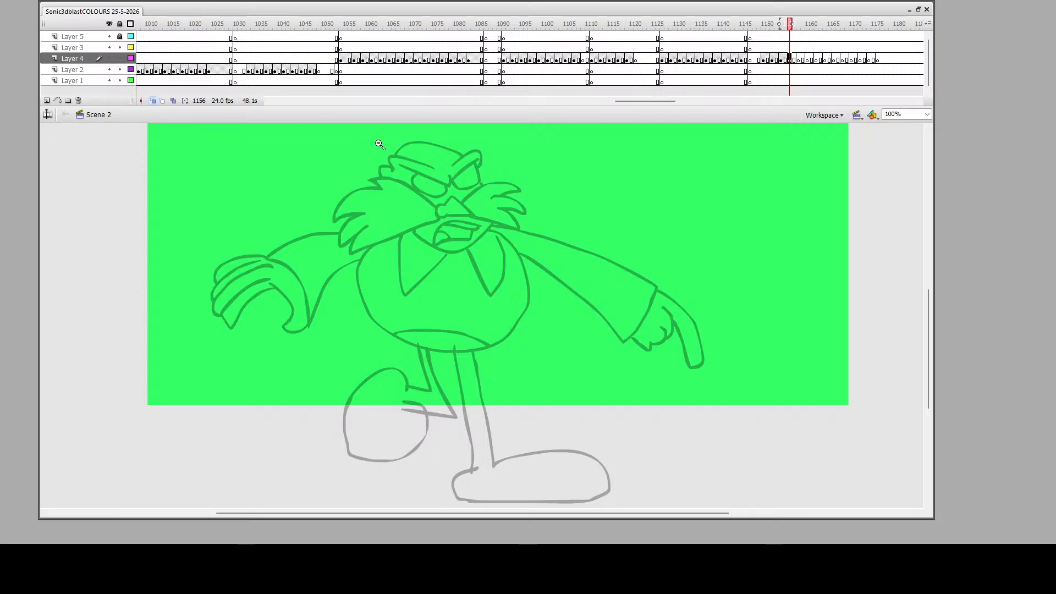
left_click_drag(390, 138, 599, 505)
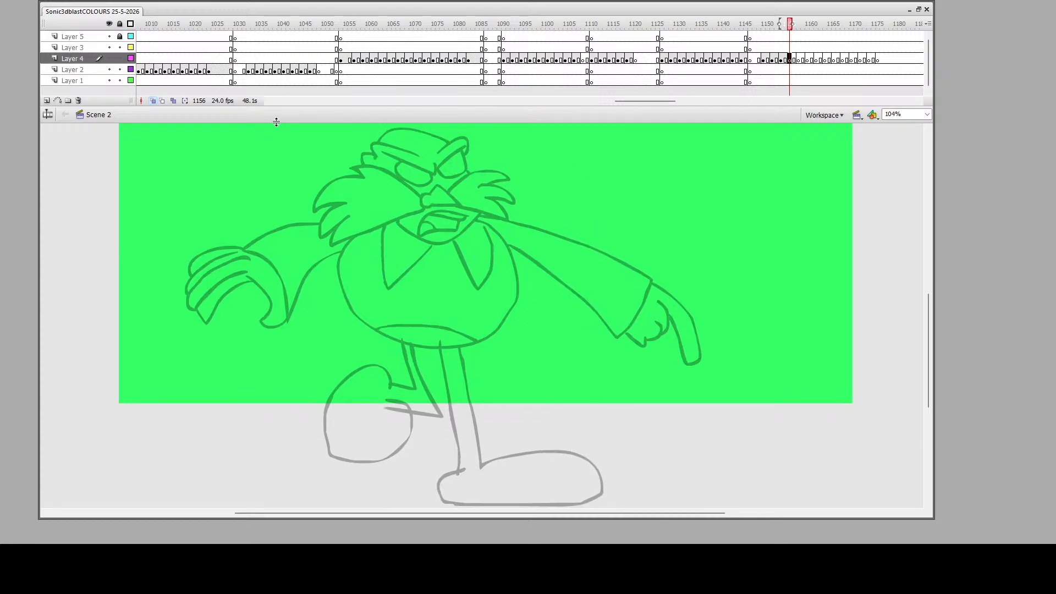
left_click_drag(385, 135, 530, 400)
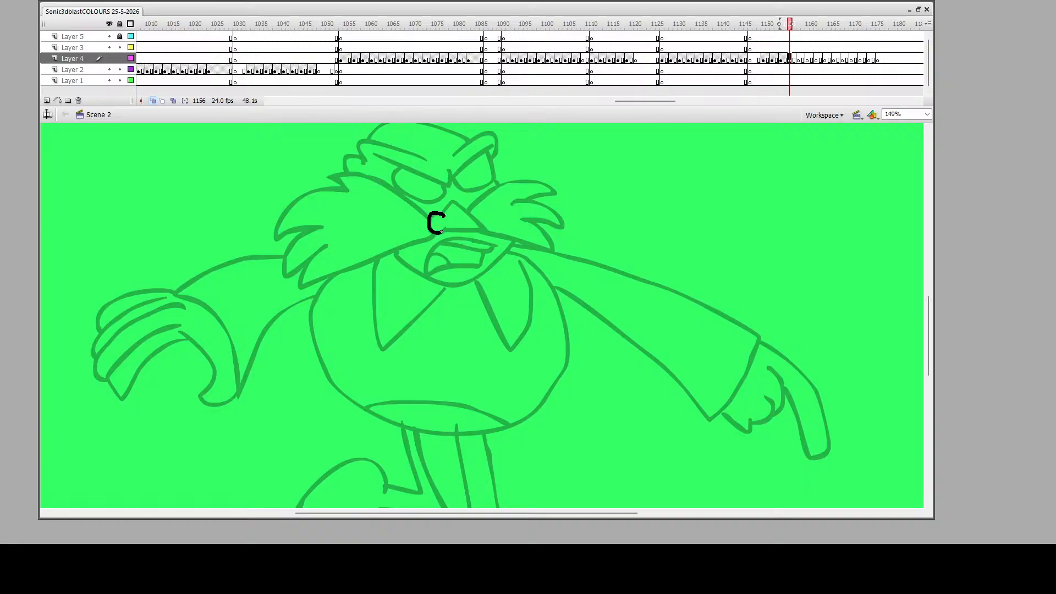
mouse_move(441, 232)
left_mouse_down()
mouse_move(466, 232)
mouse_move(459, 205)
mouse_move(441, 216)
left_mouse_up()
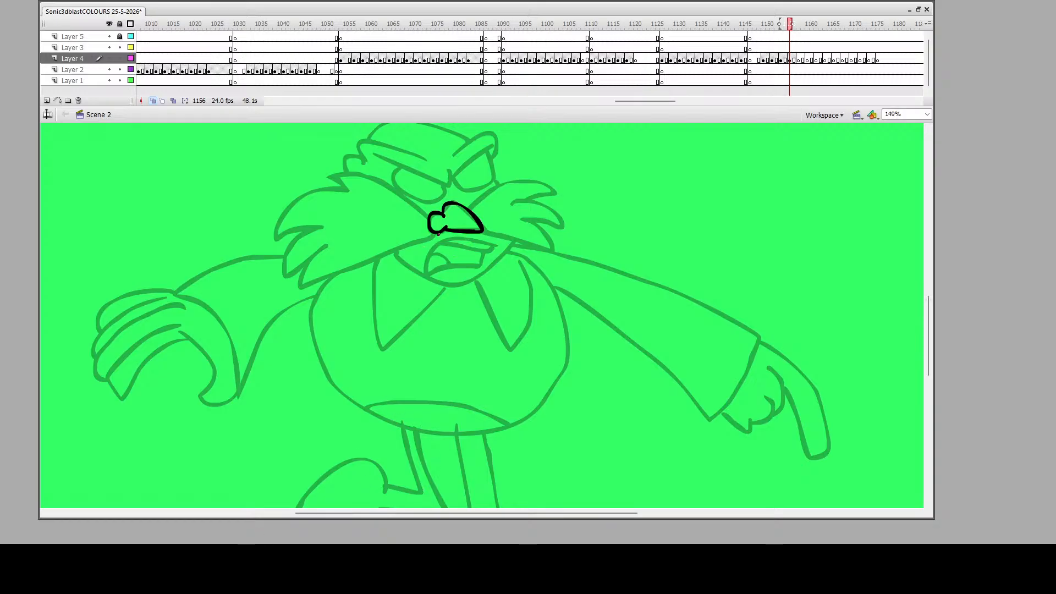
Ink both halves of the moustache around the nose, with jagged hair locks at the outer ends
mouse_move(435, 234)
left_mouse_down()
mouse_move(301, 289)
mouse_move(299, 269)
mouse_move(326, 244)
left_mouse_up()
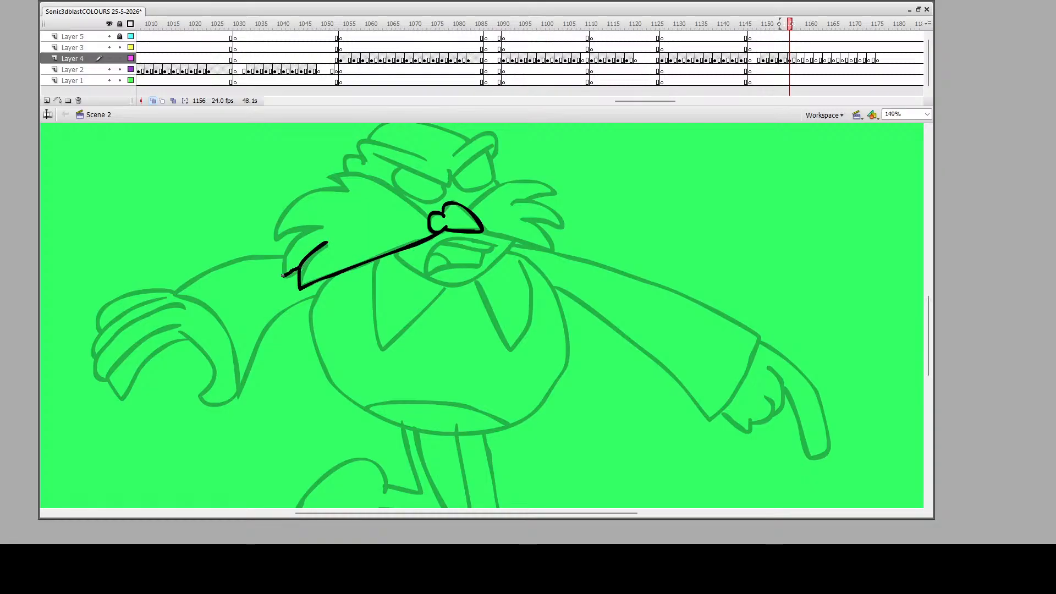
mouse_move(283, 276)
left_mouse_down()
mouse_move(325, 230)
mouse_move(275, 245)
mouse_move(284, 216)
mouse_move(339, 193)
mouse_move(307, 190)
mouse_move(345, 174)
mouse_move(553, 260)
mouse_move(537, 230)
mouse_move(516, 222)
mouse_move(541, 207)
mouse_move(559, 241)
mouse_move(532, 225)
left_mouse_up()
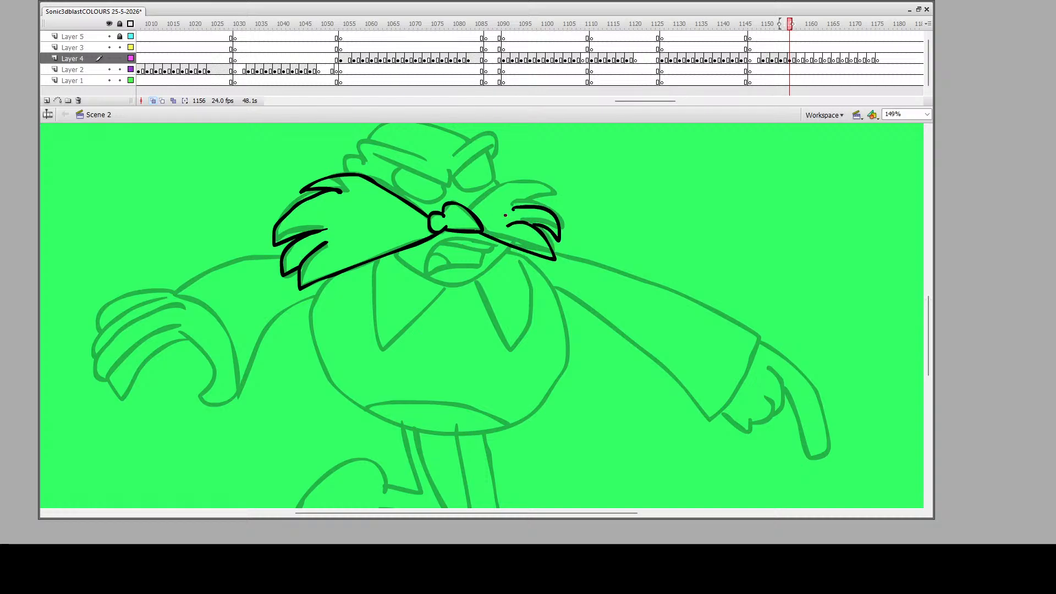
mouse_move(469, 209)
left_mouse_down()
mouse_move(535, 194)
mouse_move(549, 210)
left_mouse_up()
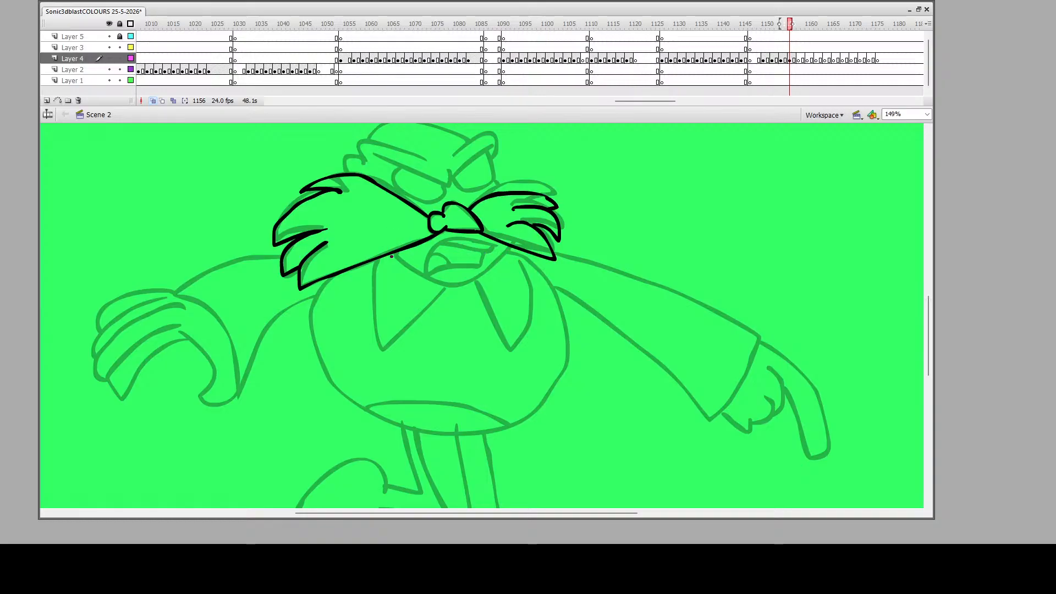
Ink the curved chin below the moustache and a narrow mouth shape inside it
scroll(392, 256, "down", 5)
scroll(445, 255, "up", 3)
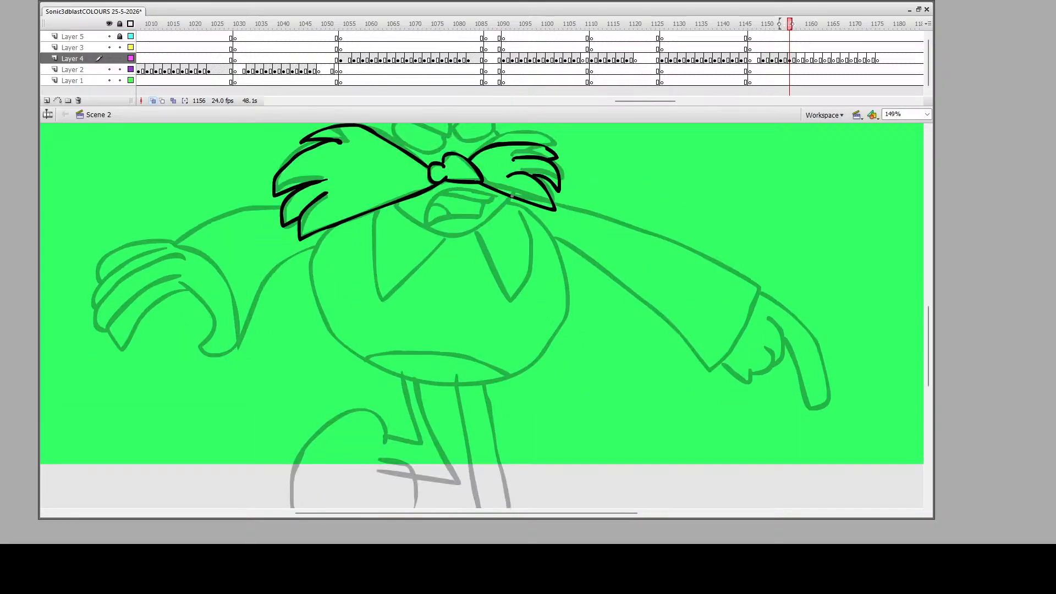
mouse_move(512, 196)
left_mouse_down()
mouse_move(493, 214)
mouse_move(421, 218)
mouse_move(396, 202)
mouse_move(483, 190)
mouse_move(423, 205)
left_mouse_up()
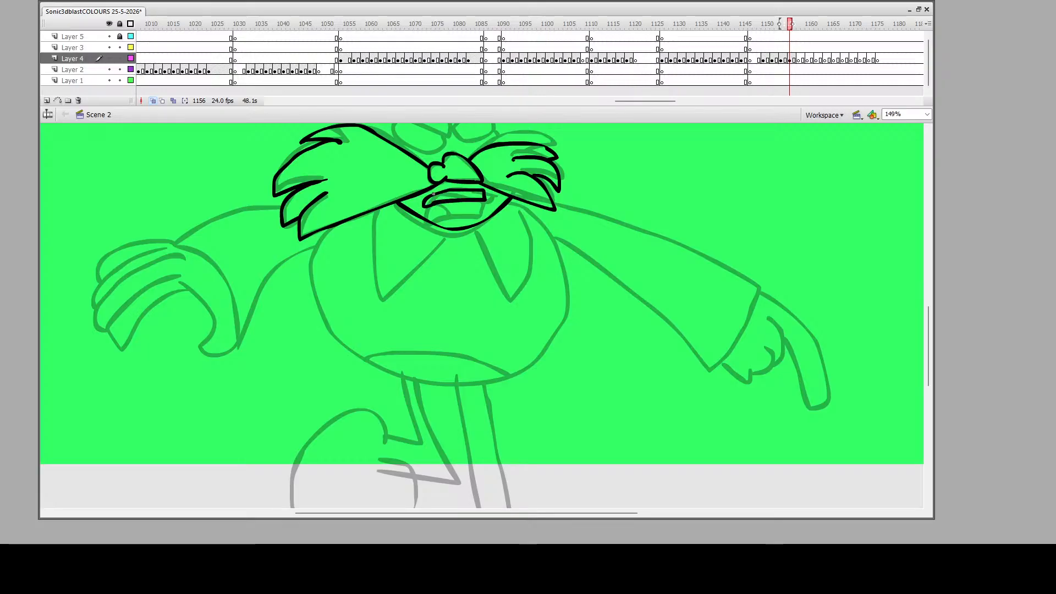
Ink the angry eyes, raised brows, ear and domed top of the head above the moustache
scroll(434, 194, "up", 3)
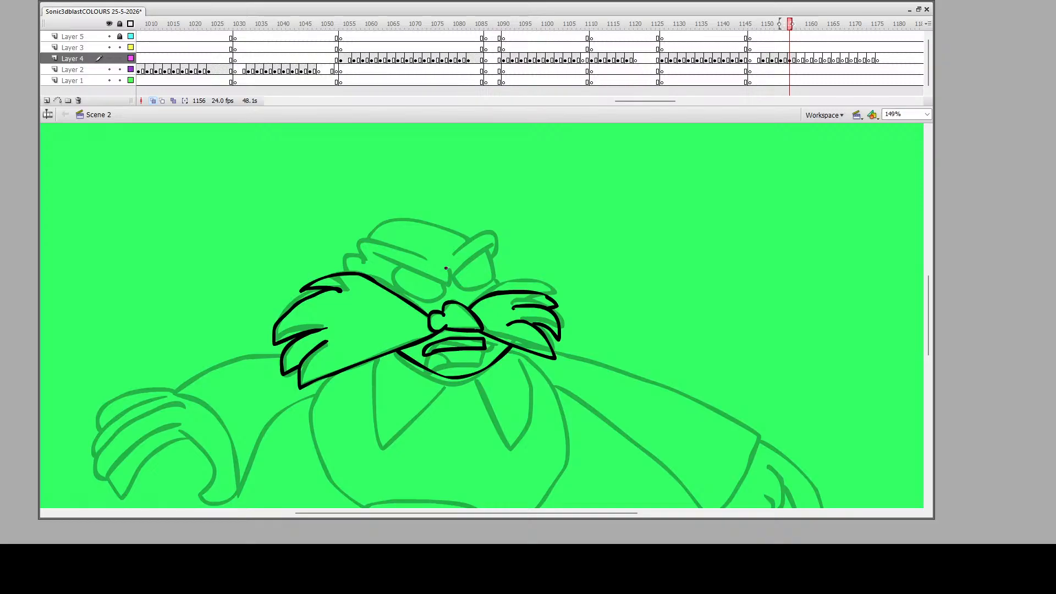
left_click_drag(449, 283, 373, 253)
mouse_move(424, 302)
left_mouse_down()
mouse_move(396, 275)
mouse_move(400, 267)
mouse_move(491, 245)
mouse_move(493, 276)
mouse_move(479, 288)
mouse_move(452, 278)
mouse_move(499, 244)
mouse_move(493, 234)
mouse_move(450, 258)
mouse_move(363, 242)
mouse_move(369, 257)
mouse_move(344, 260)
mouse_move(368, 261)
mouse_move(382, 230)
mouse_move(409, 223)
mouse_move(474, 242)
left_mouse_up()
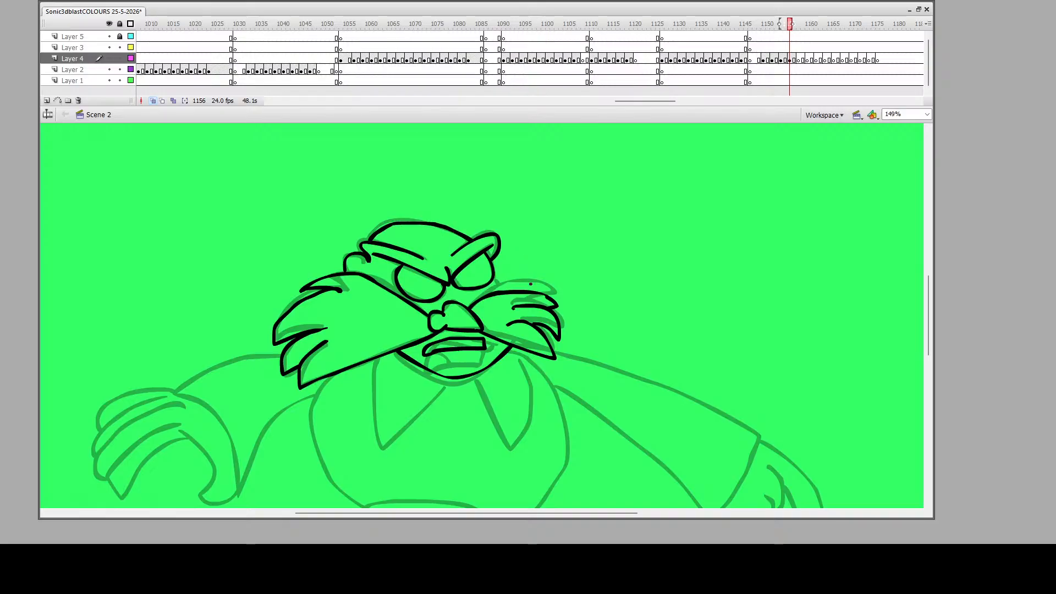
Ink the two pointed collar flaps hanging below the chin
scroll(494, 277, "down", 3)
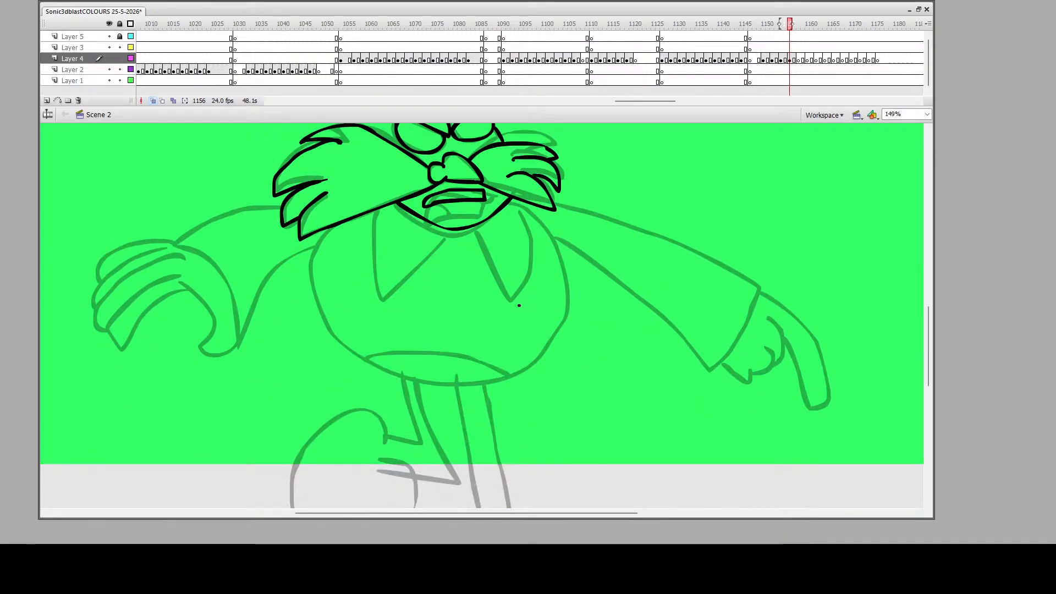
mouse_move(449, 230)
left_mouse_down()
mouse_move(379, 298)
mouse_move(367, 240)
mouse_move(379, 210)
left_mouse_up()
mouse_move(476, 229)
left_mouse_down()
mouse_move(510, 301)
mouse_move(536, 238)
mouse_move(515, 200)
left_mouse_up()
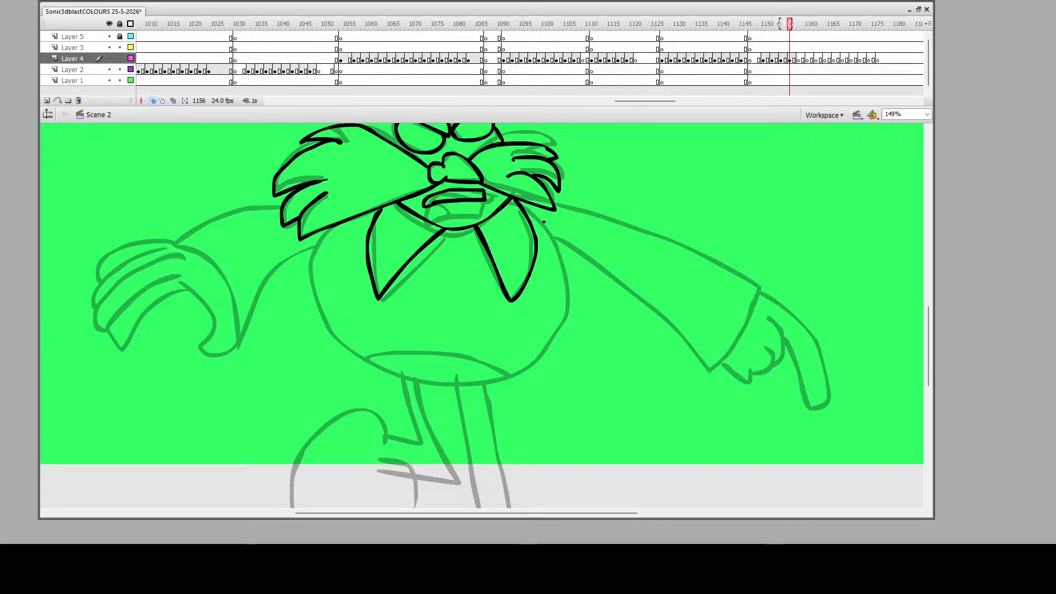
Ink the round belly outline and the curved waist line across its lower edge
scroll(319, 236, "down", 4)
scroll(330, 166, "up", 2)
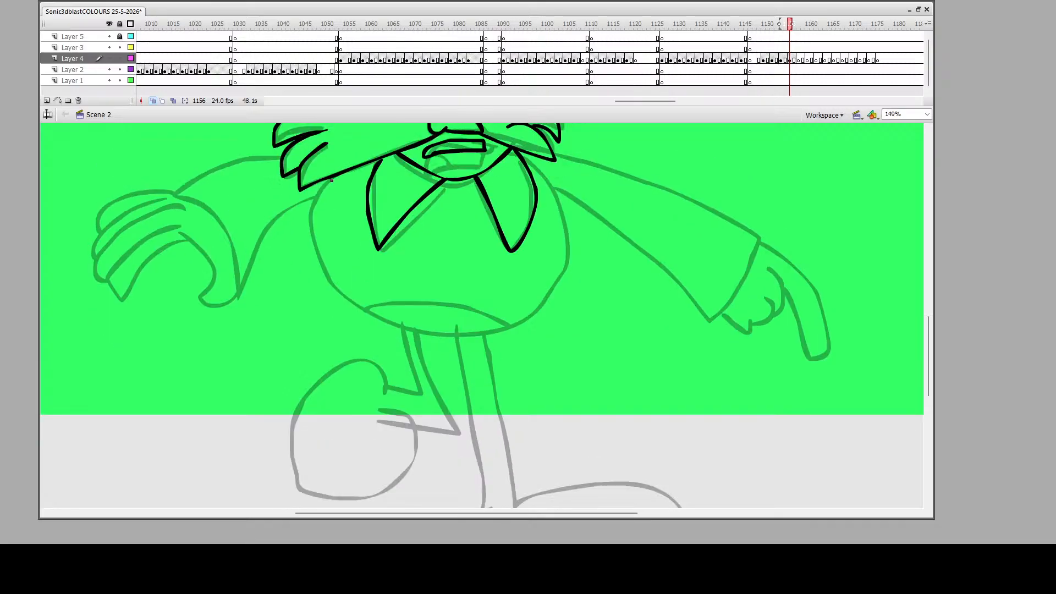
mouse_move(332, 180)
left_mouse_down()
mouse_move(312, 204)
mouse_move(309, 247)
mouse_move(334, 291)
mouse_move(420, 325)
mouse_move(511, 325)
mouse_move(548, 296)
mouse_move(566, 256)
mouse_move(562, 211)
mouse_move(523, 155)
left_mouse_up()
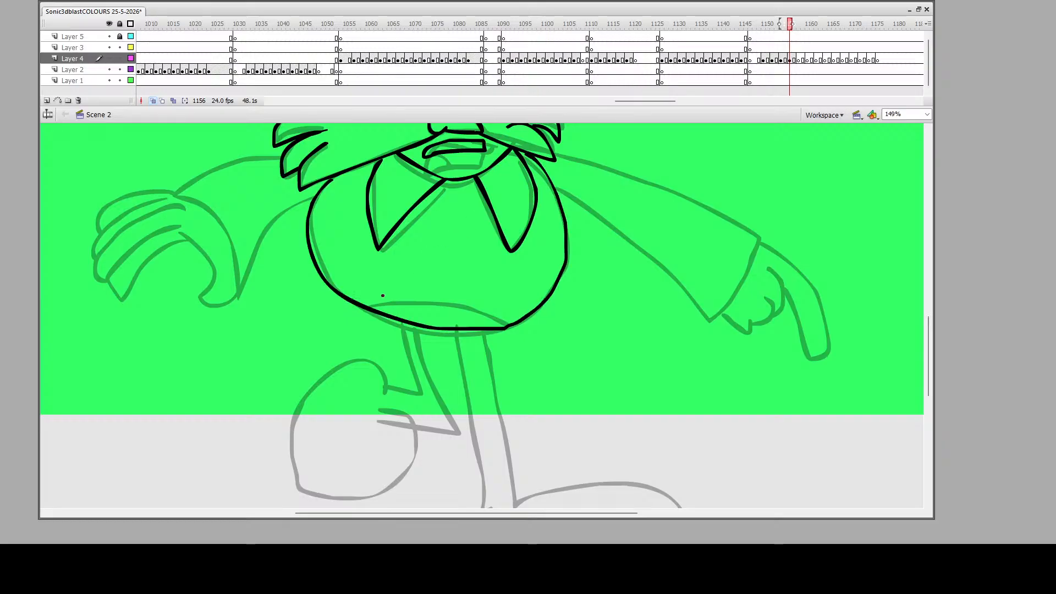
mouse_move(371, 304)
left_mouse_down()
mouse_move(449, 303)
mouse_move(507, 327)
left_mouse_up()
Ink both legs and large shoes in a new striding pose, with one leg straight and the other bent
scroll(451, 232, "down", 4)
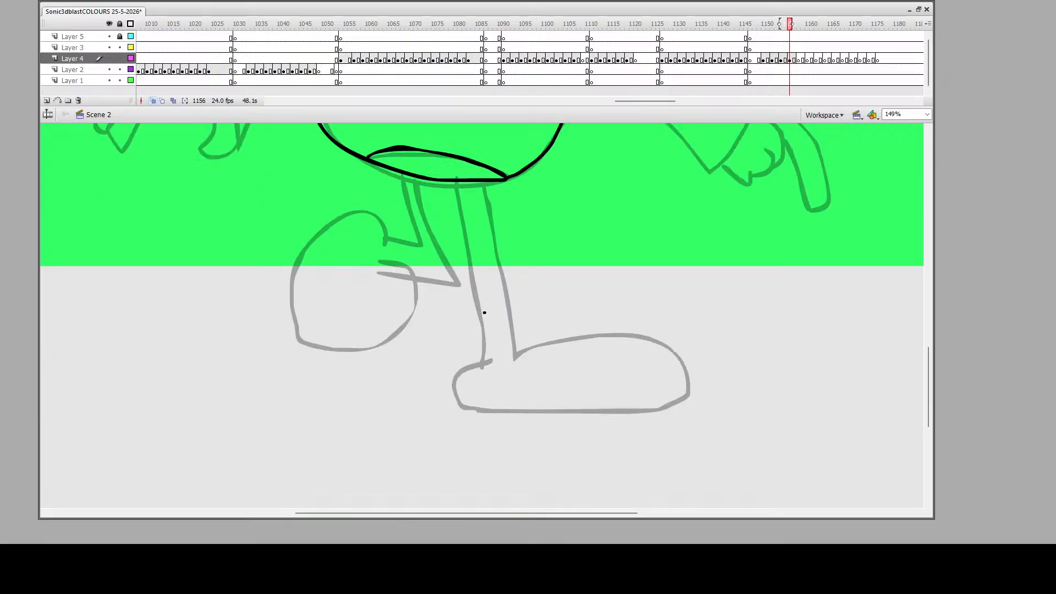
mouse_move(459, 228)
left_mouse_down()
mouse_move(590, 276)
mouse_move(518, 304)
mouse_move(600, 339)
mouse_move(564, 407)
mouse_move(456, 354)
mouse_move(448, 293)
mouse_move(496, 299)
mouse_move(539, 274)
mouse_move(436, 231)
mouse_move(368, 398)
mouse_move(330, 394)
mouse_move(331, 435)
mouse_move(422, 469)
mouse_move(557, 469)
mouse_move(560, 426)
mouse_move(489, 398)
mouse_move(411, 387)
mouse_move(387, 398)
mouse_move(405, 393)
mouse_move(409, 353)
mouse_move(460, 244)
left_mouse_up()
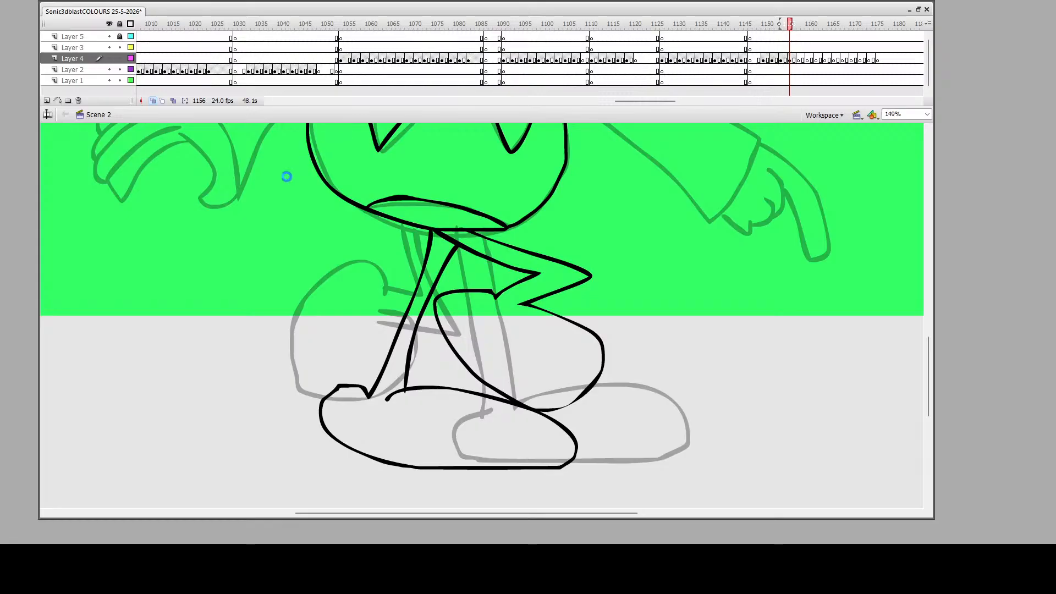
Save the document and ink the bent arm on the figure's left side, with its large hand and curled fingers
key("ctrl+s")
scroll(263, 221, "up", 5)
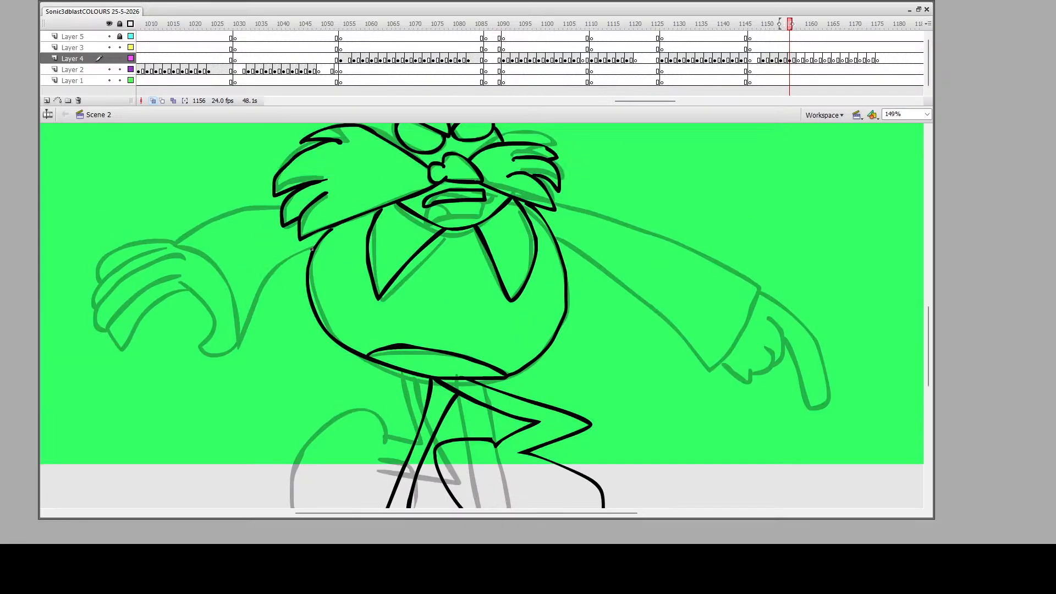
mouse_move(315, 247)
left_mouse_down()
mouse_move(269, 267)
mouse_move(229, 342)
mouse_move(213, 279)
mouse_move(149, 249)
mouse_move(233, 213)
mouse_move(282, 206)
left_mouse_up()
mouse_move(182, 377)
left_mouse_down()
mouse_move(202, 342)
mouse_move(188, 308)
mouse_move(117, 352)
mouse_move(104, 377)
mouse_move(98, 346)
mouse_move(174, 290)
mouse_move(116, 302)
mouse_move(88, 334)
mouse_move(90, 354)
mouse_move(109, 297)
mouse_move(148, 269)
mouse_move(122, 269)
mouse_move(94, 306)
left_mouse_up()
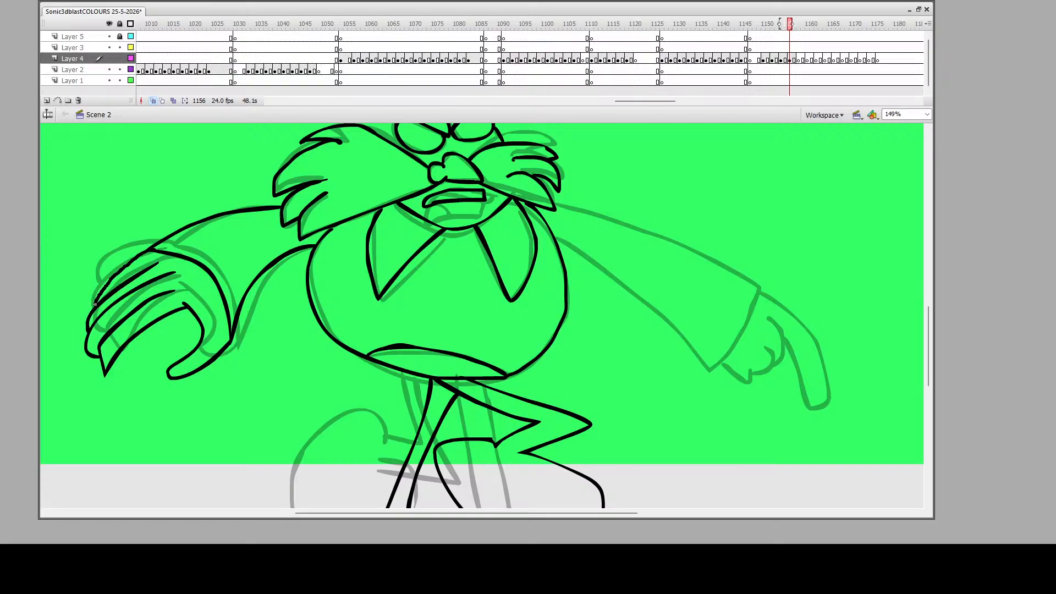
Ink the opposite outstretched arm higher than the onion-skin pose, with its wide sleeve cuff and a hand with one finger pointing down
scroll(571, 216, "up", 3)
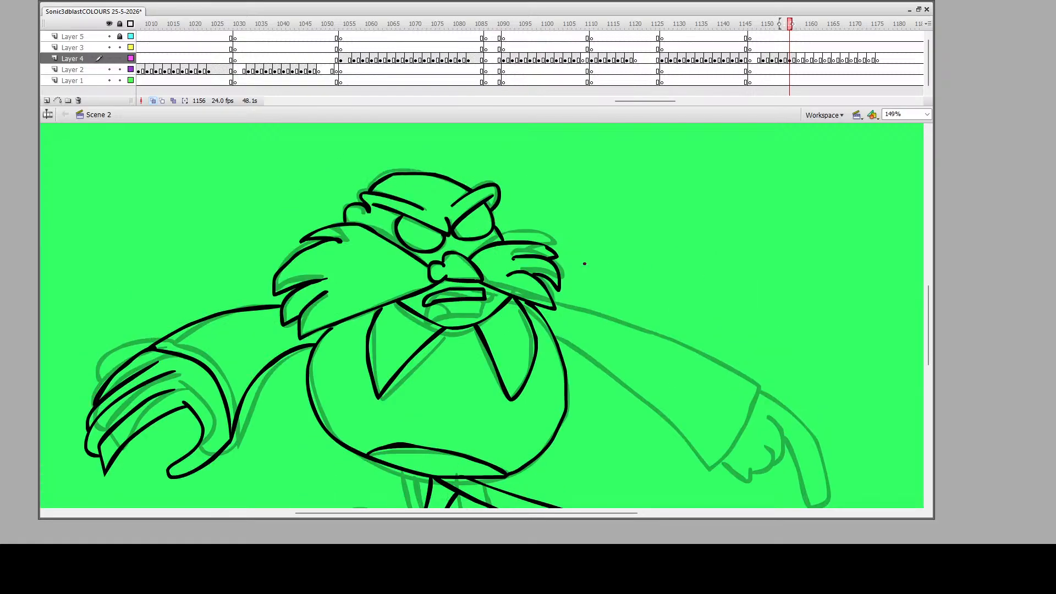
mouse_move(552, 299)
left_mouse_down()
mouse_move(596, 288)
mouse_move(757, 307)
mouse_move(706, 425)
mouse_move(551, 328)
left_mouse_up()
mouse_move(729, 403)
left_mouse_down()
mouse_move(759, 411)
mouse_move(761, 362)
mouse_move(778, 320)
mouse_move(814, 413)
mouse_move(799, 431)
mouse_move(787, 367)
mouse_move(771, 351)
left_mouse_up()
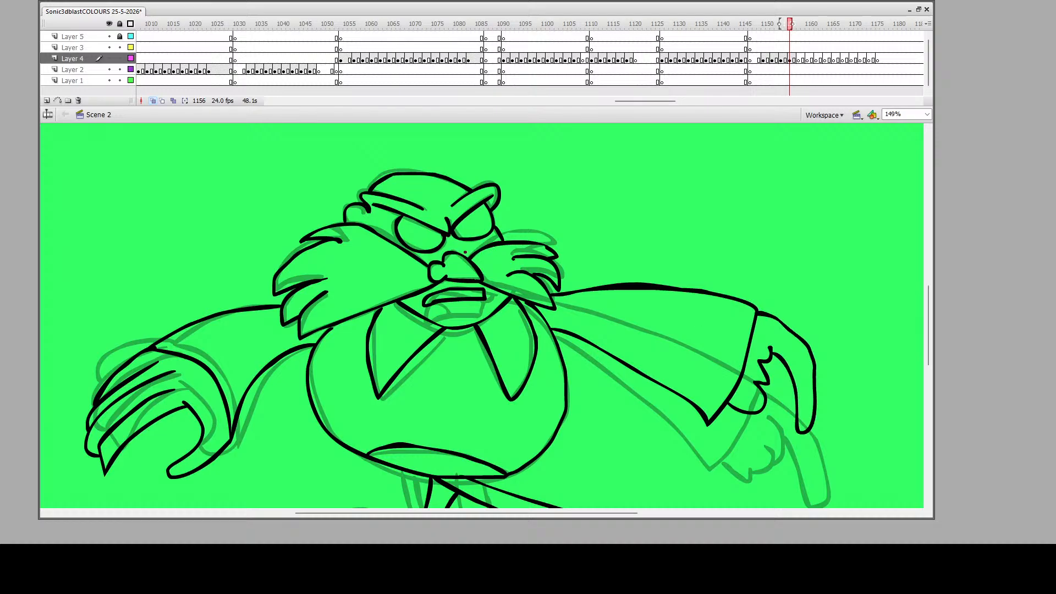
scroll(363, 325, "down", 3)
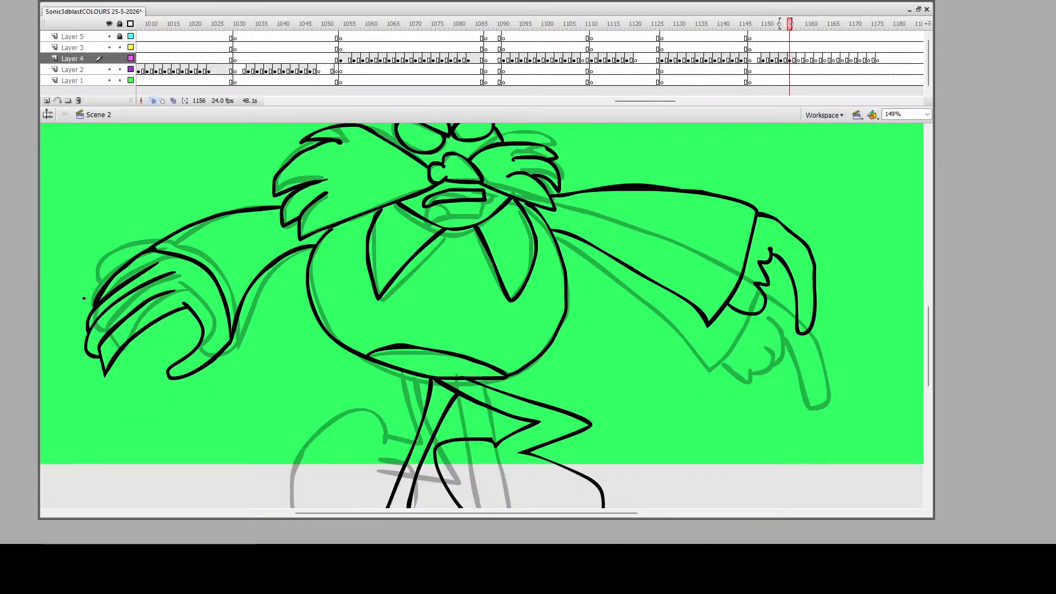
scroll(567, 360, "down", 4)
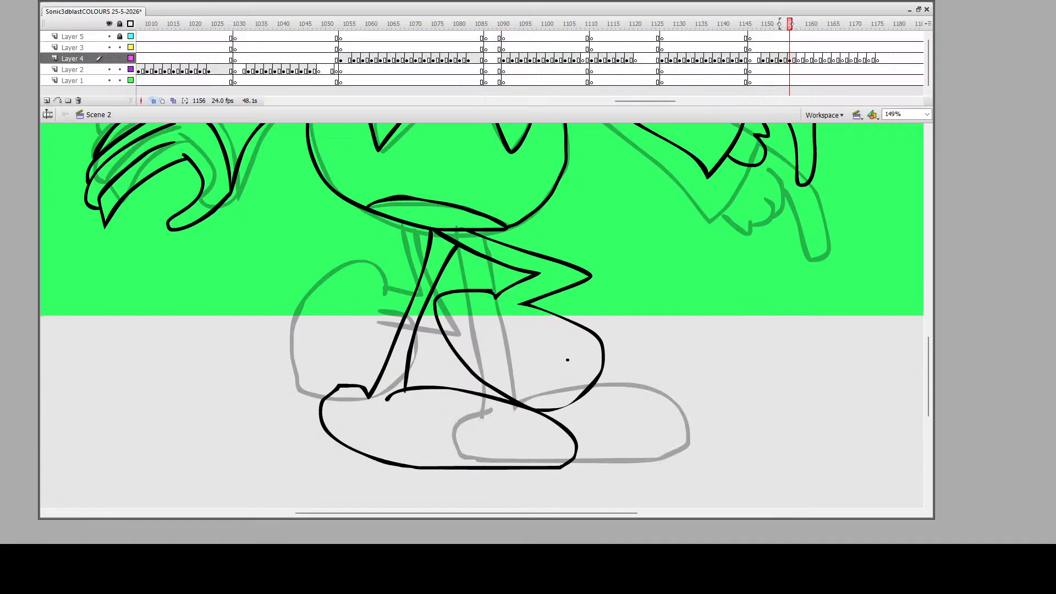